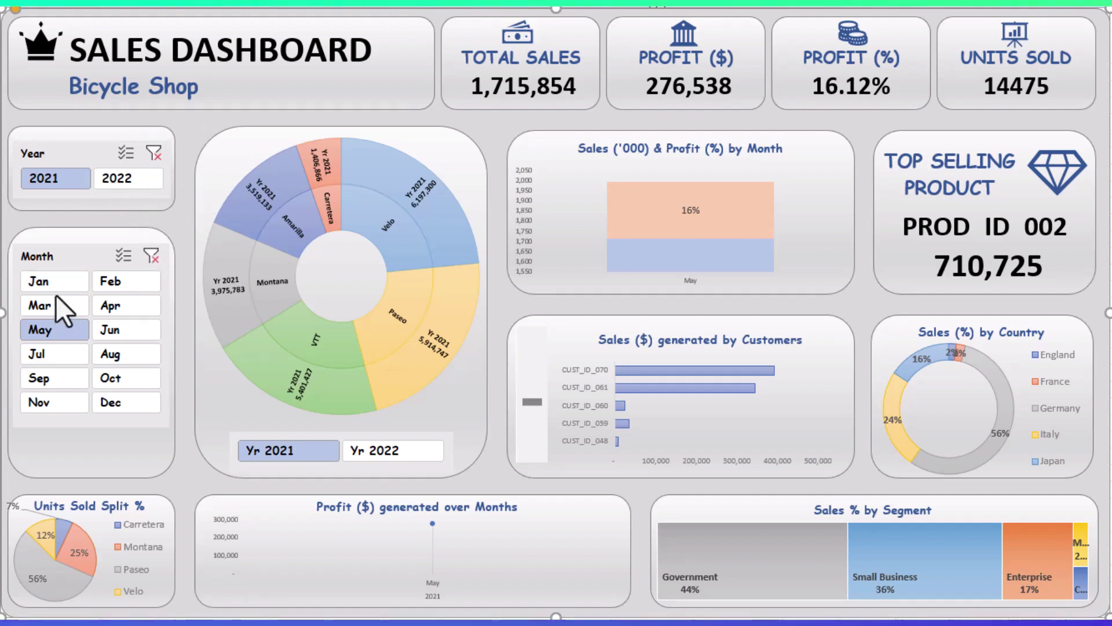
Clear the month and year filters on the sales dashboard, then filter it to January 2021
{"action": "left_click", "coordinate": [152, 255]}
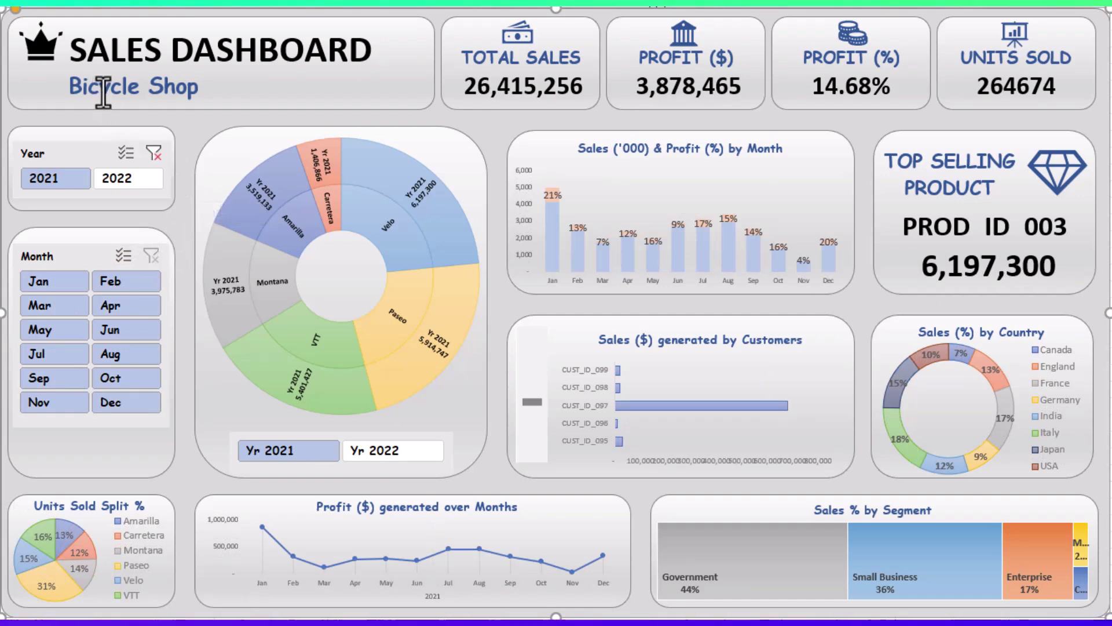
{"action": "left_click", "coordinate": [149, 152]}
{"action": "left_click", "coordinate": [43, 286]}
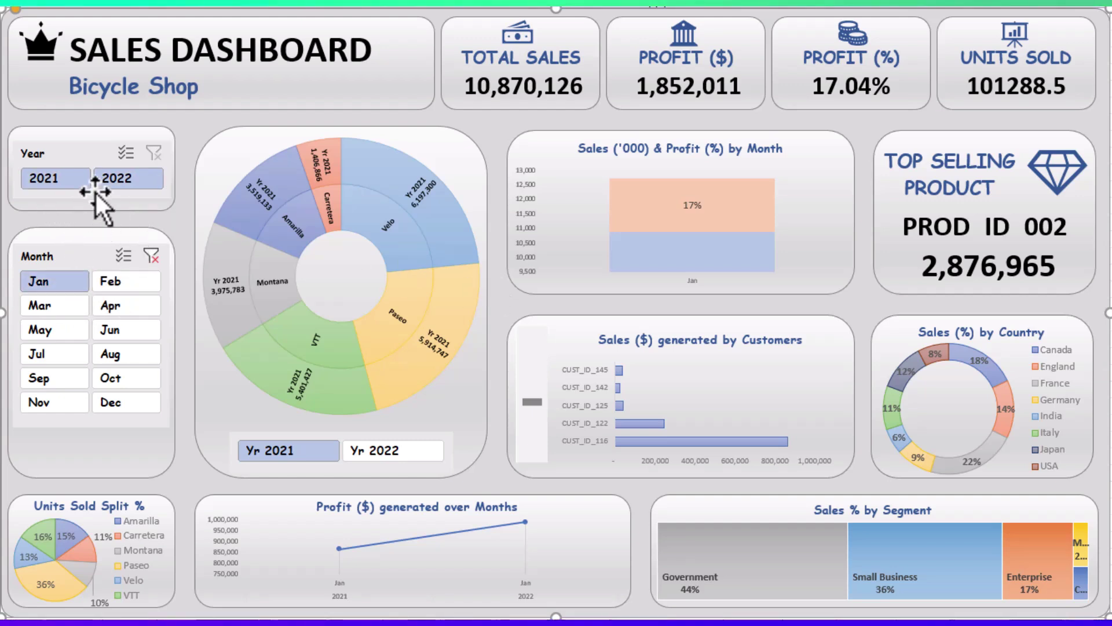
{"action": "left_click", "coordinate": [65, 182]}
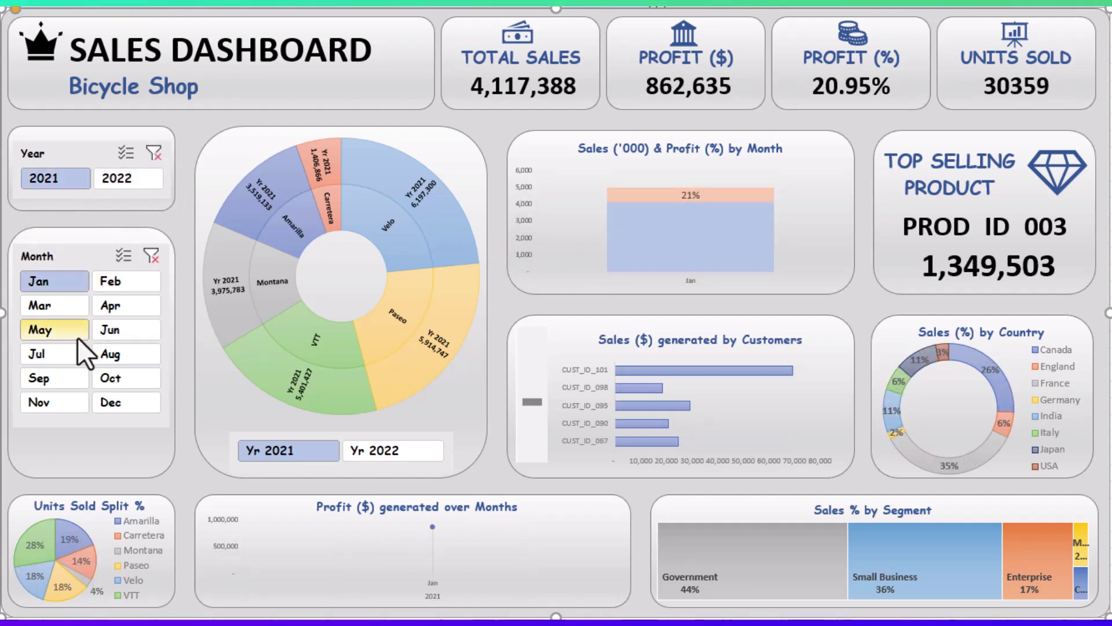
View the dashboard for May and July 2021, then clear both the year and month filters
{"action": "left_click", "coordinate": [60, 328]}
{"action": "left_click", "coordinate": [65, 352]}
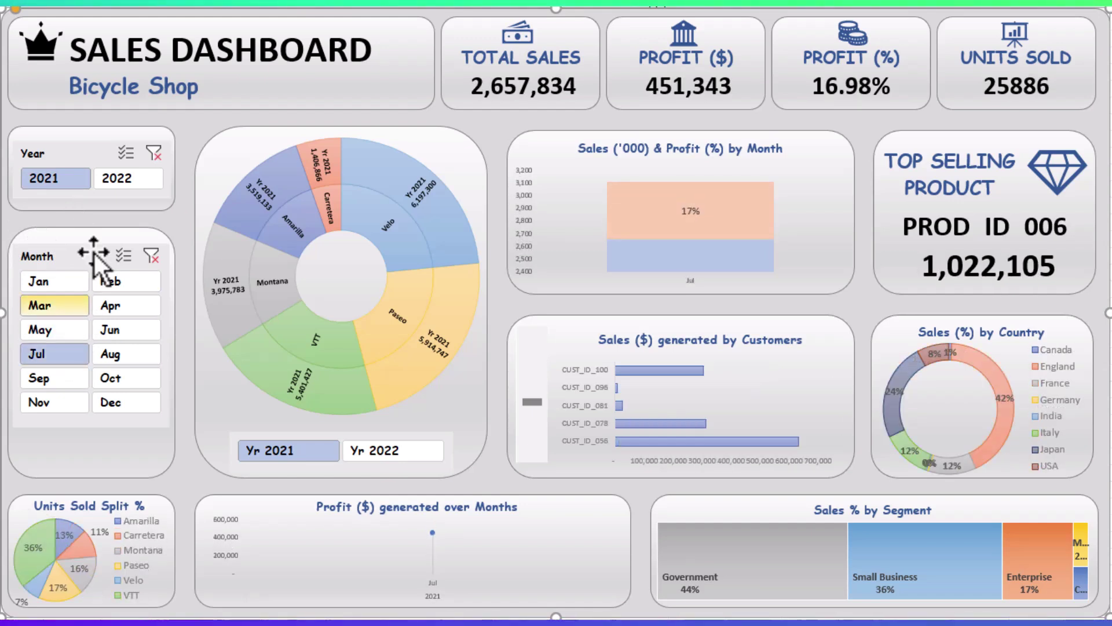
{"action": "left_click", "coordinate": [154, 153]}
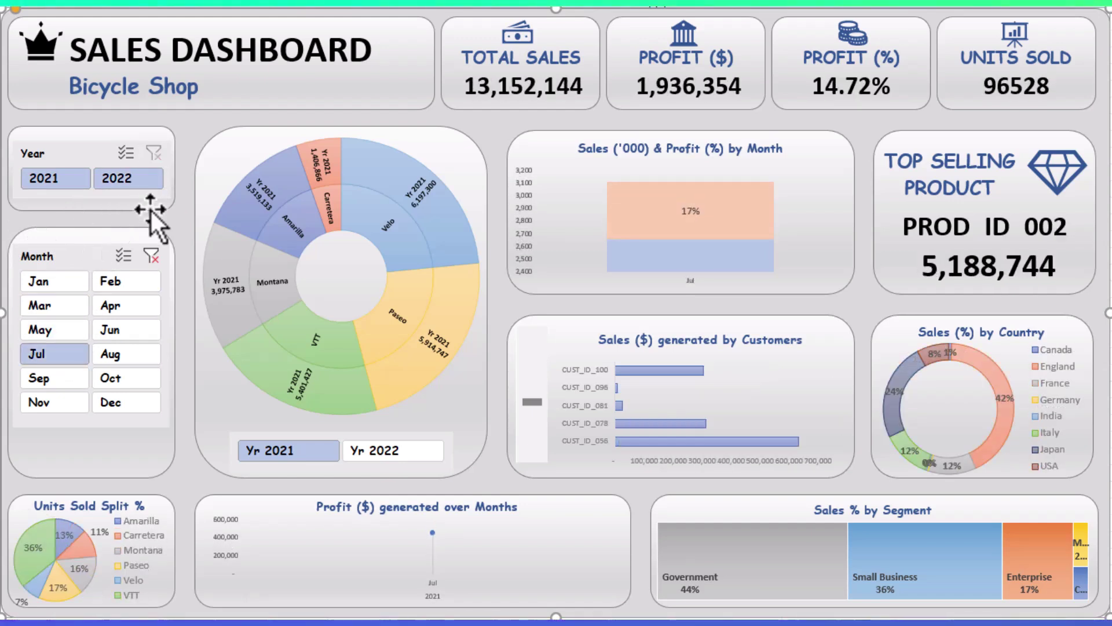
{"action": "left_click", "coordinate": [159, 263]}
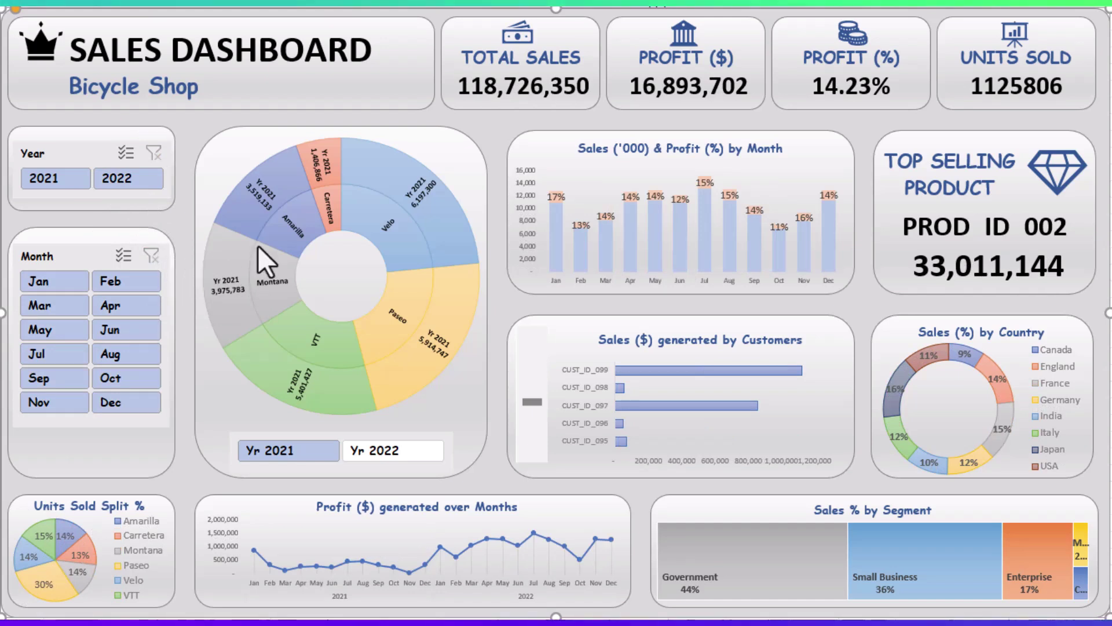
Compare the product sunburst chart for Yr 2021 and Yr 2022 by switching between the two years
{"action": "left_click", "coordinate": [367, 451]}
{"action": "left_click", "coordinate": [300, 447]}
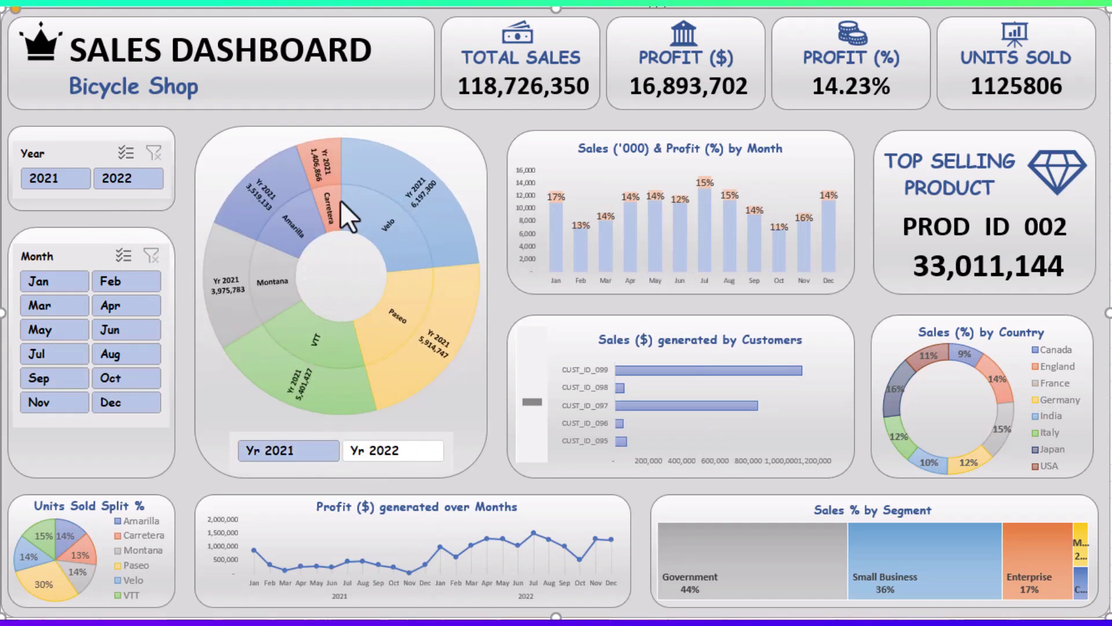
{"action": "left_click", "coordinate": [391, 450]}
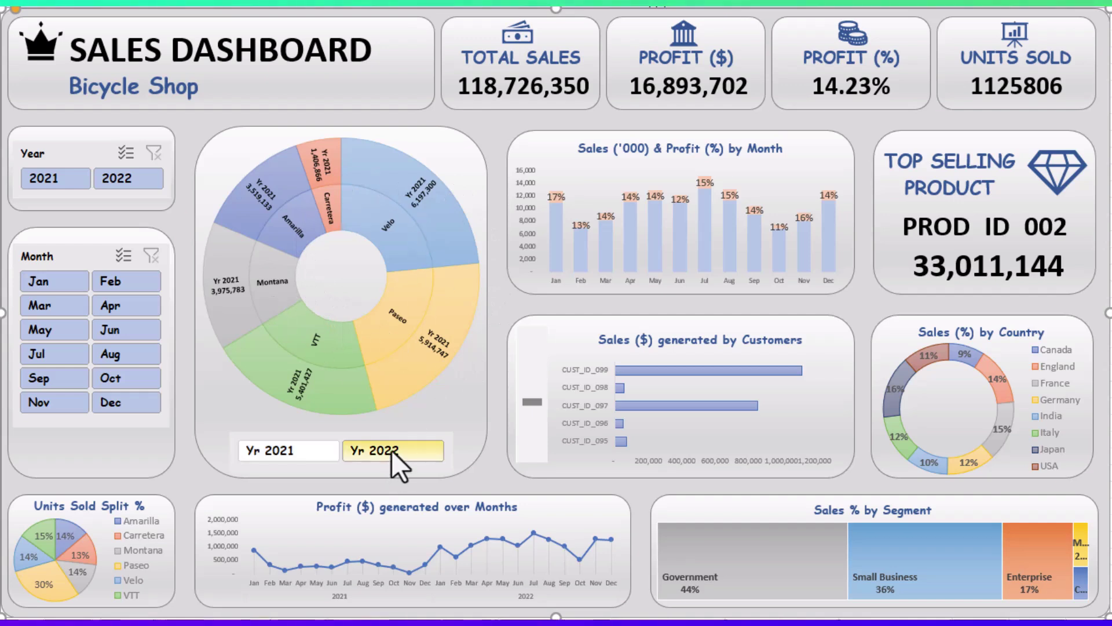
{"action": "left_click", "coordinate": [304, 451]}
{"action": "left_click", "coordinate": [389, 447]}
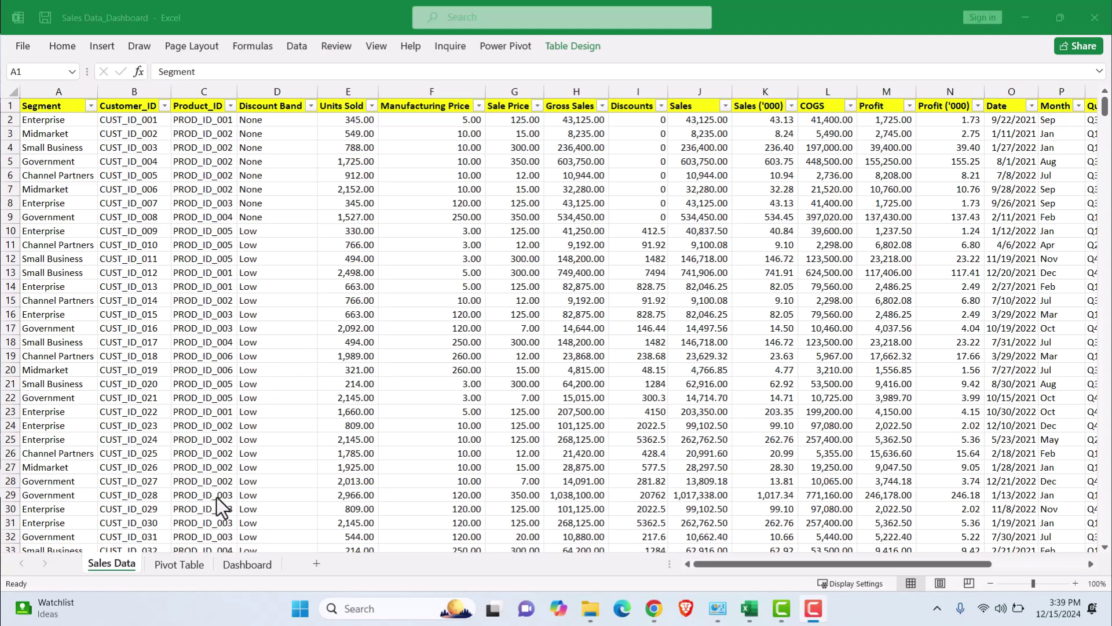
Look through the workbook's Pivot Table and Dashboard sheets
{"action": "left_click", "coordinate": [182, 564]}
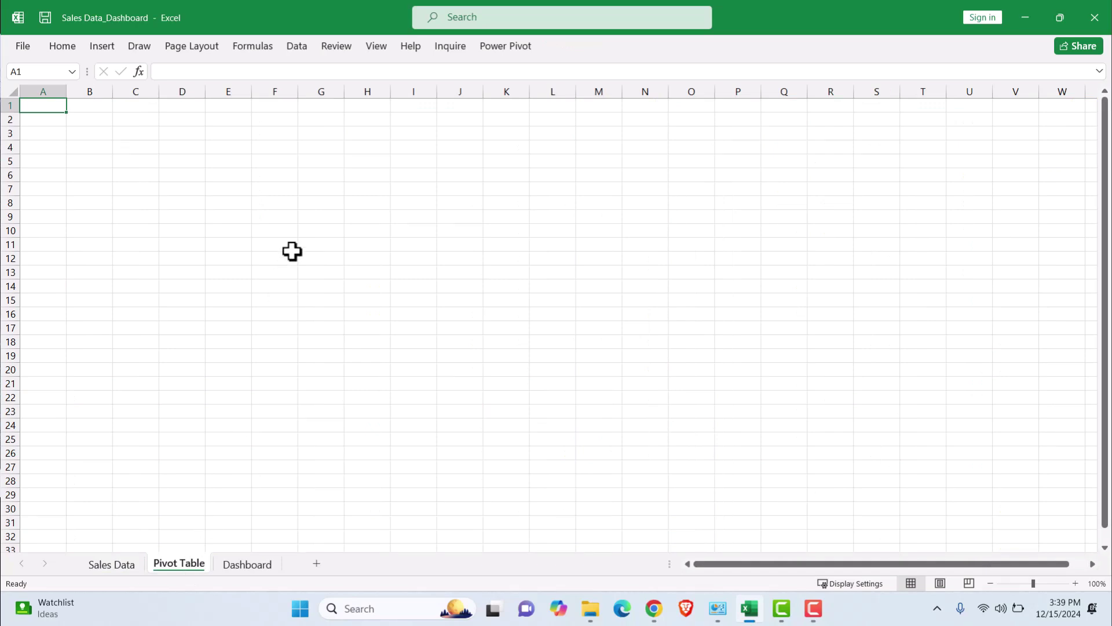
{"action": "left_click", "coordinate": [244, 565]}
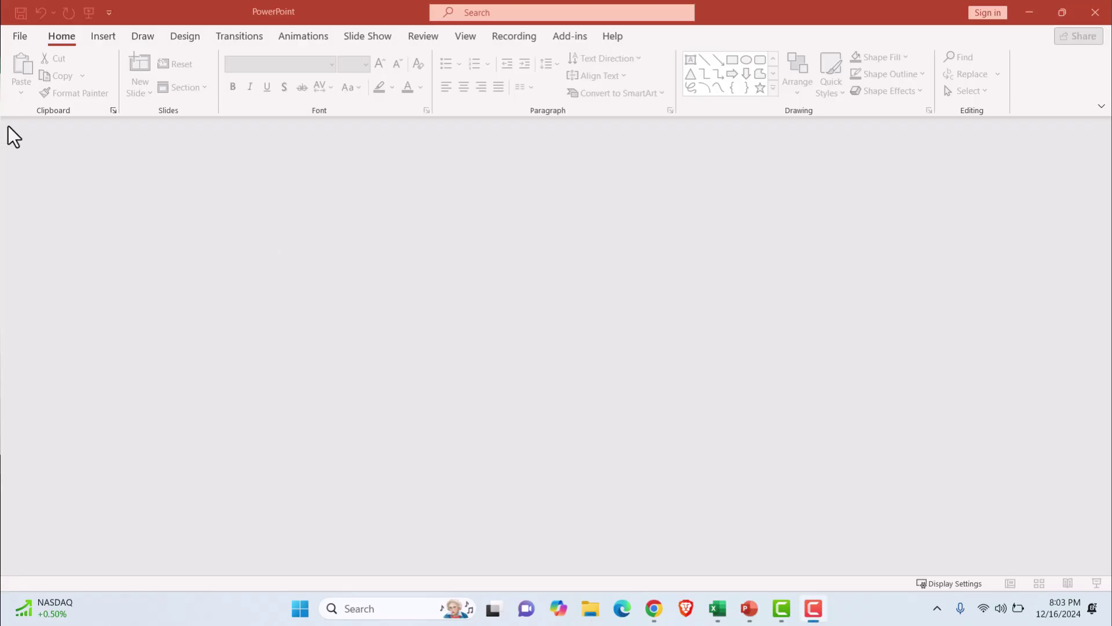
In PowerPoint, create a blank presentation and delete the title and subtitle placeholders from its first slide
{"action": "left_click", "coordinate": [20, 37]}
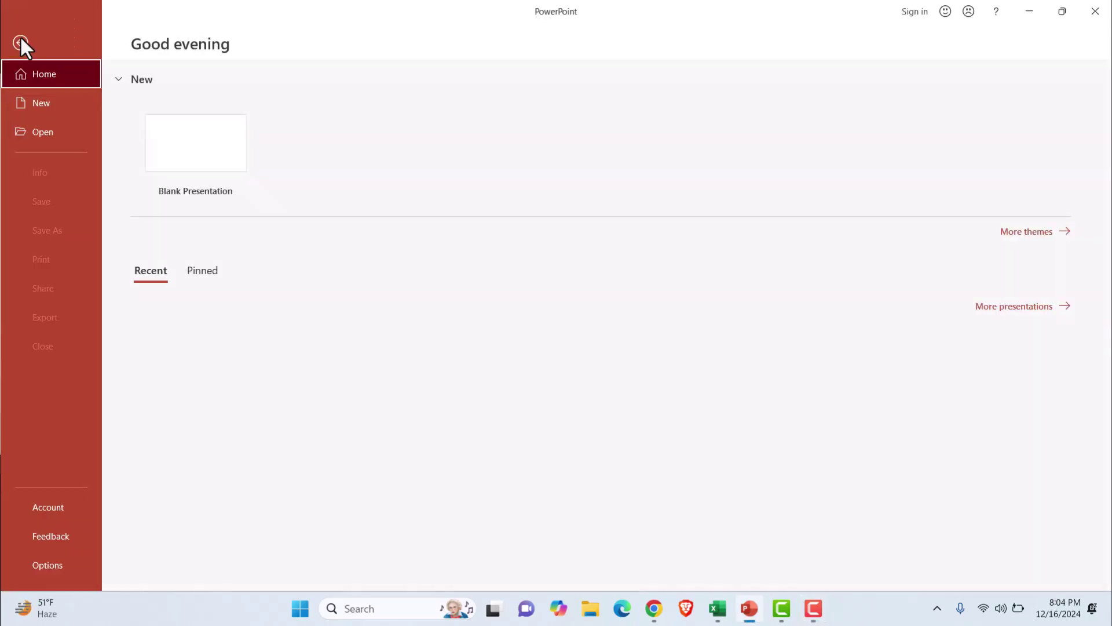
{"action": "left_click", "coordinate": [183, 153]}
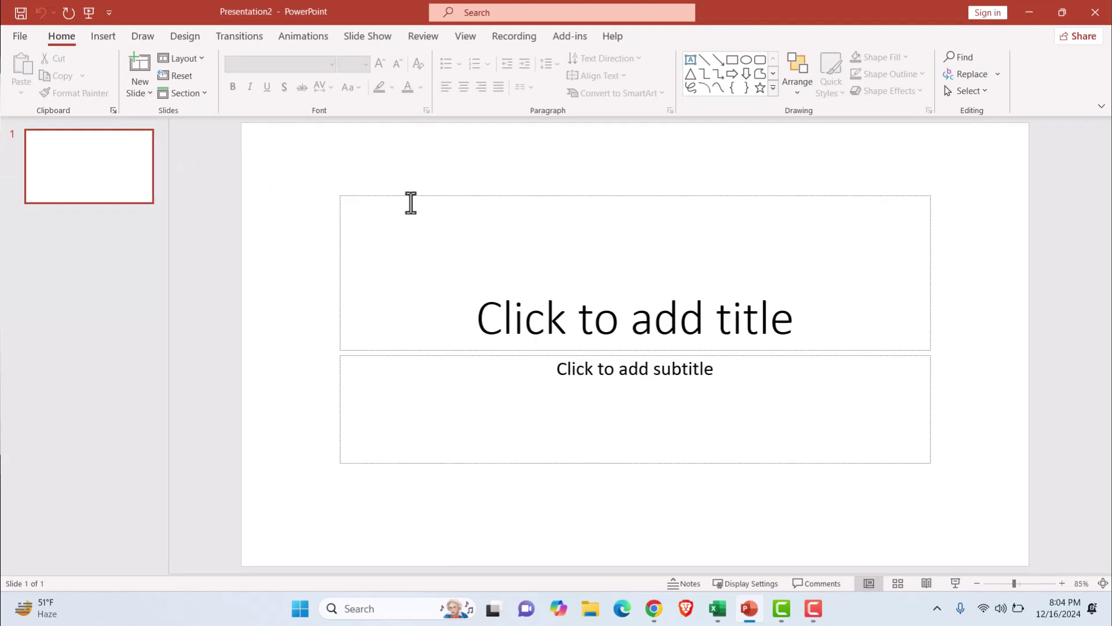
{"action": "left_click", "coordinate": [415, 196]}
{"action": "key", "text": "Delete"}
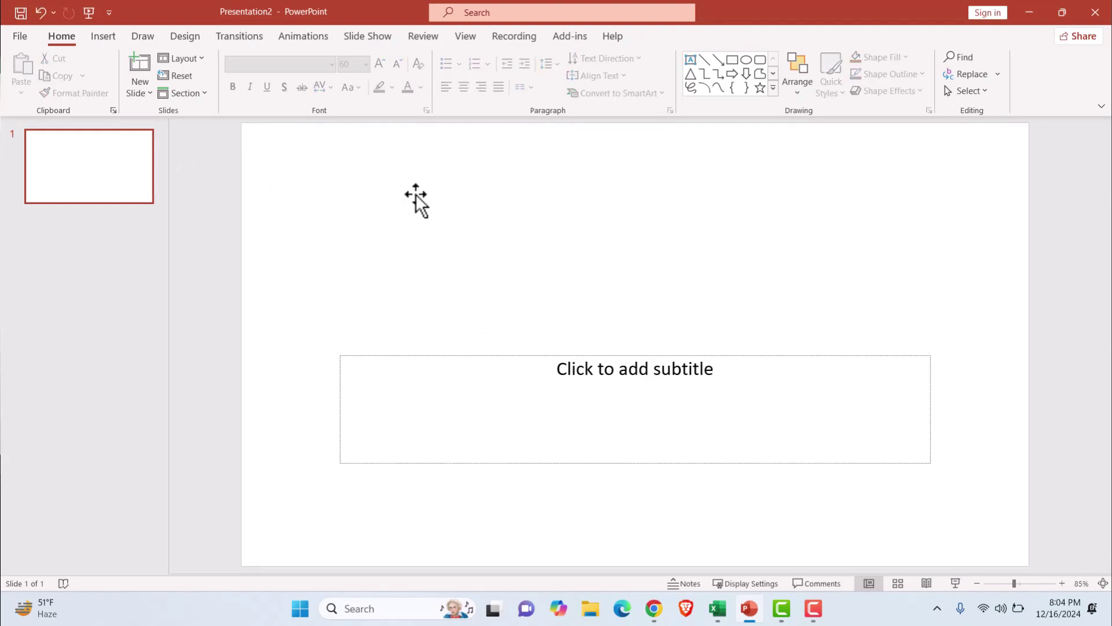
{"action": "left_click", "coordinate": [448, 356]}
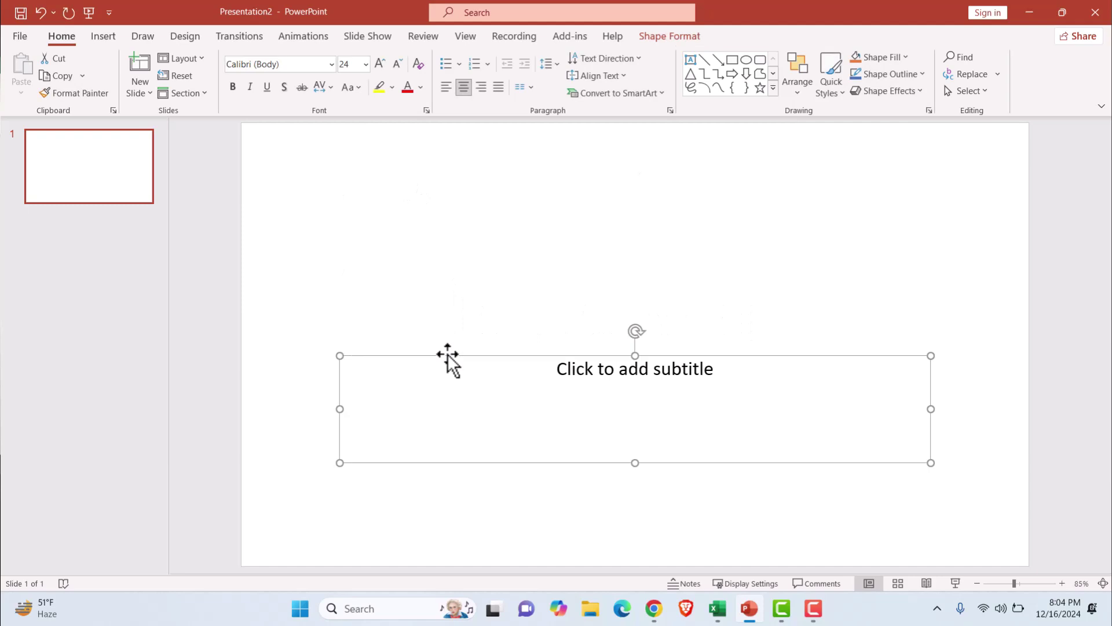
{"action": "key", "text": "Delete"}
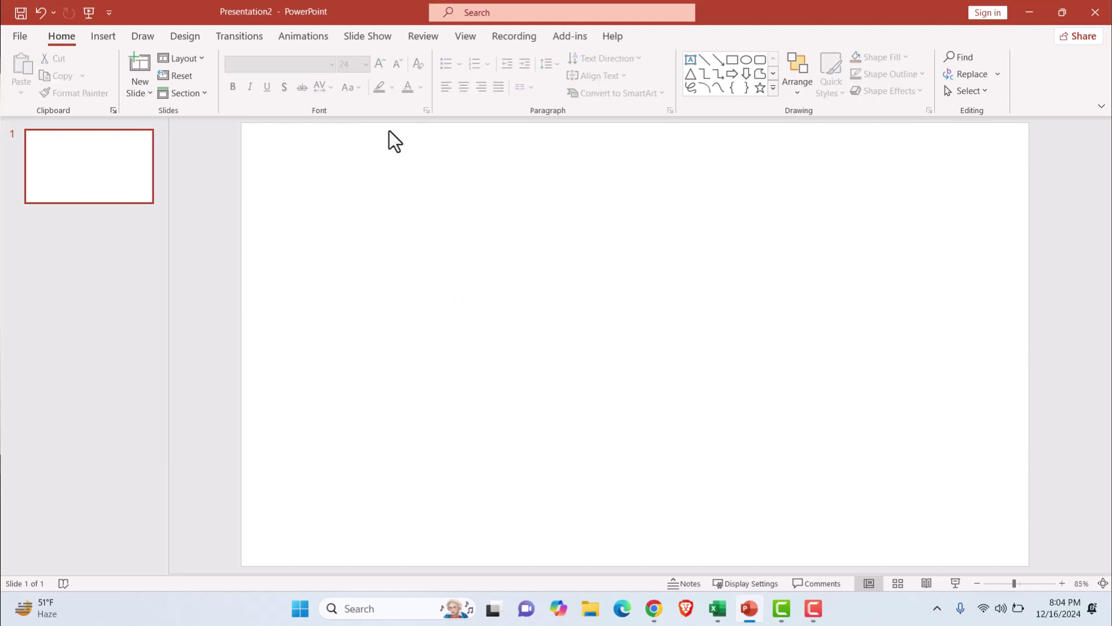
Show the ruler, gridlines and guides on the slide
{"action": "left_click", "coordinate": [464, 40]}
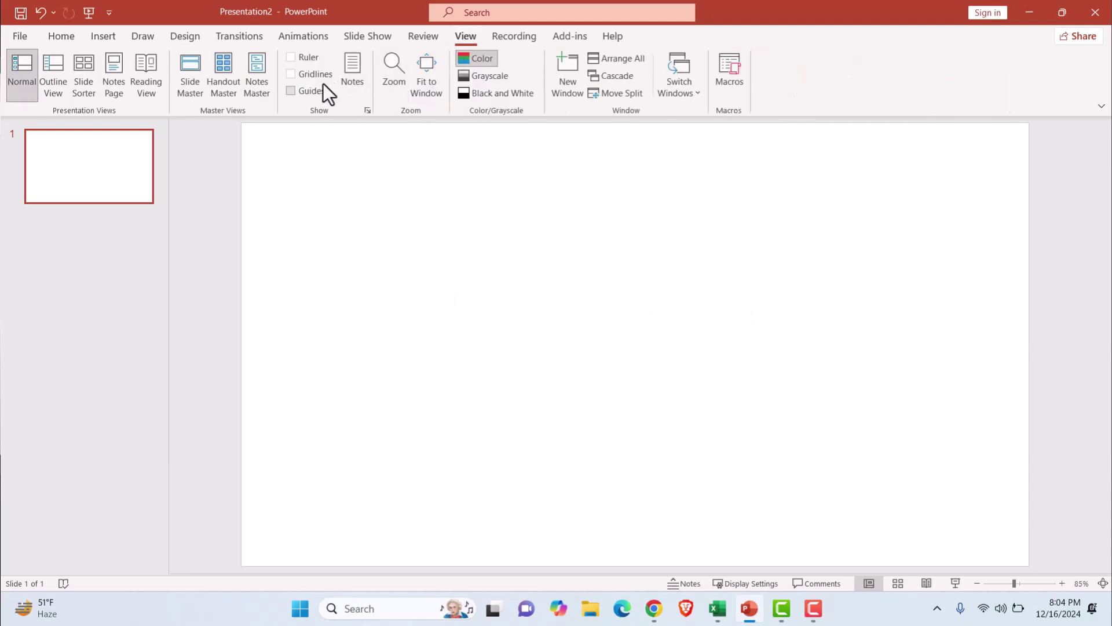
{"action": "left_click", "coordinate": [292, 59]}
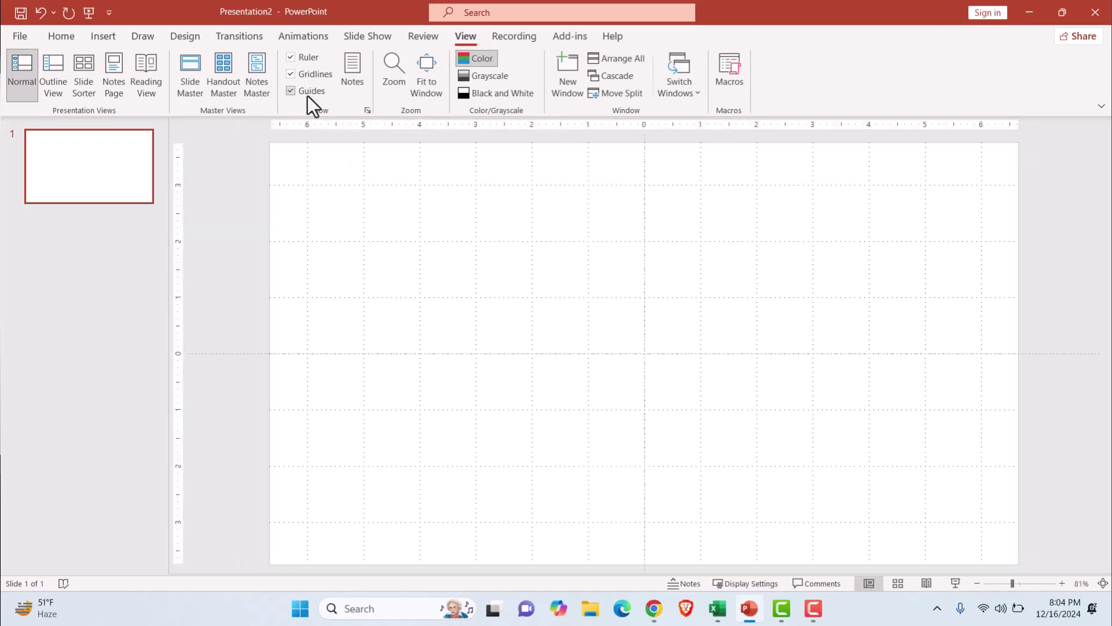
Draw a rounded rectangle about 13.02" wide and 7.14" high covering nearly the whole slide, with only slightly rounded corners
{"action": "left_click", "coordinate": [105, 40]}
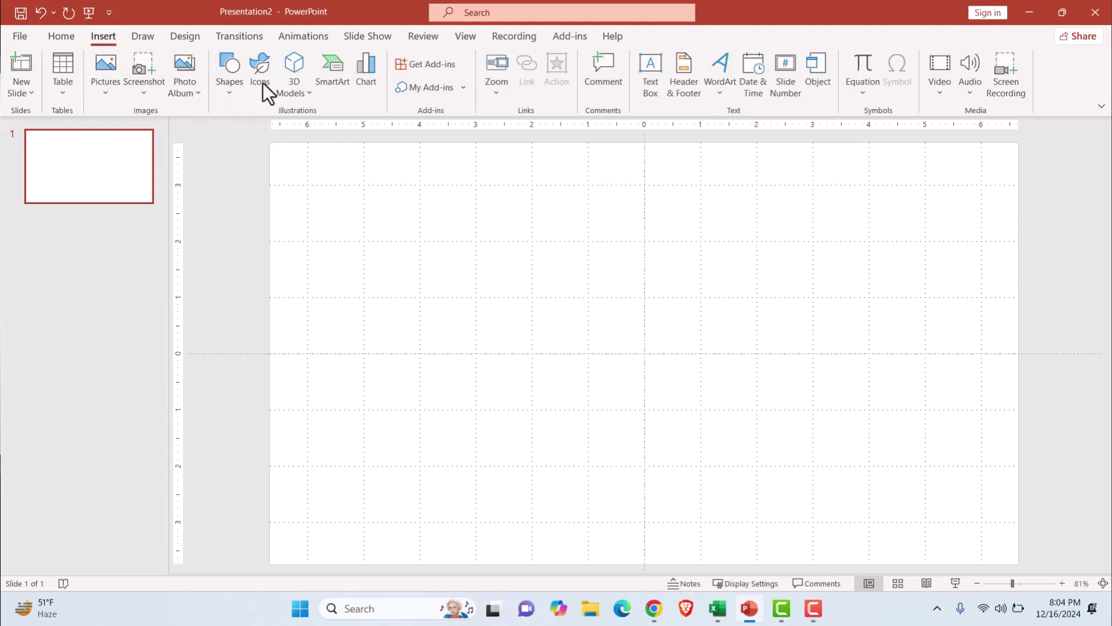
{"action": "left_click", "coordinate": [219, 66]}
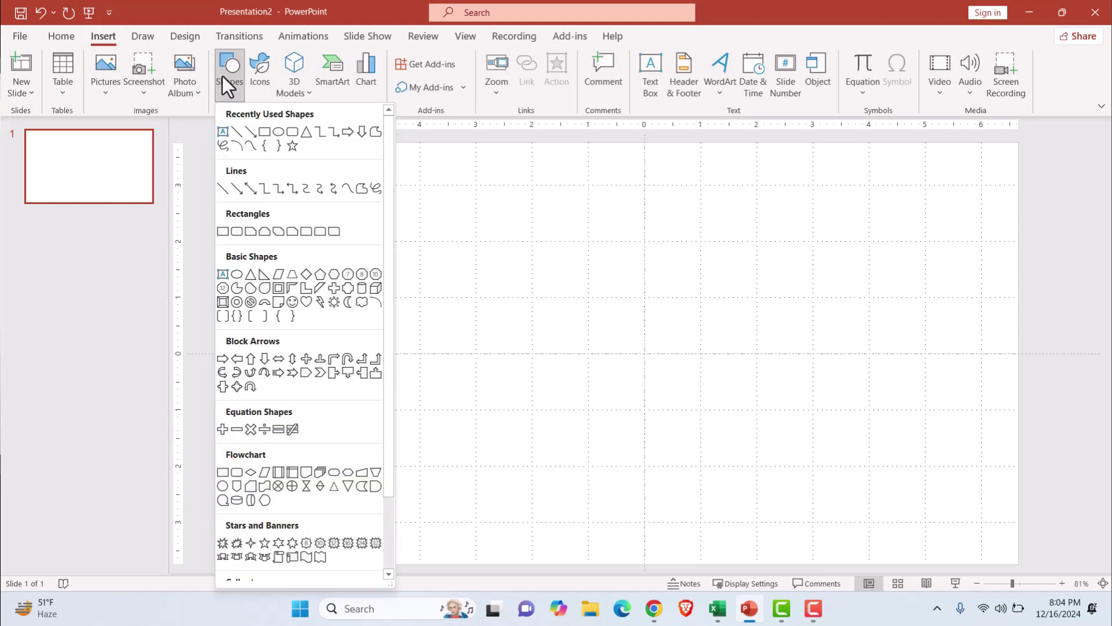
{"action": "left_click", "coordinate": [236, 232]}
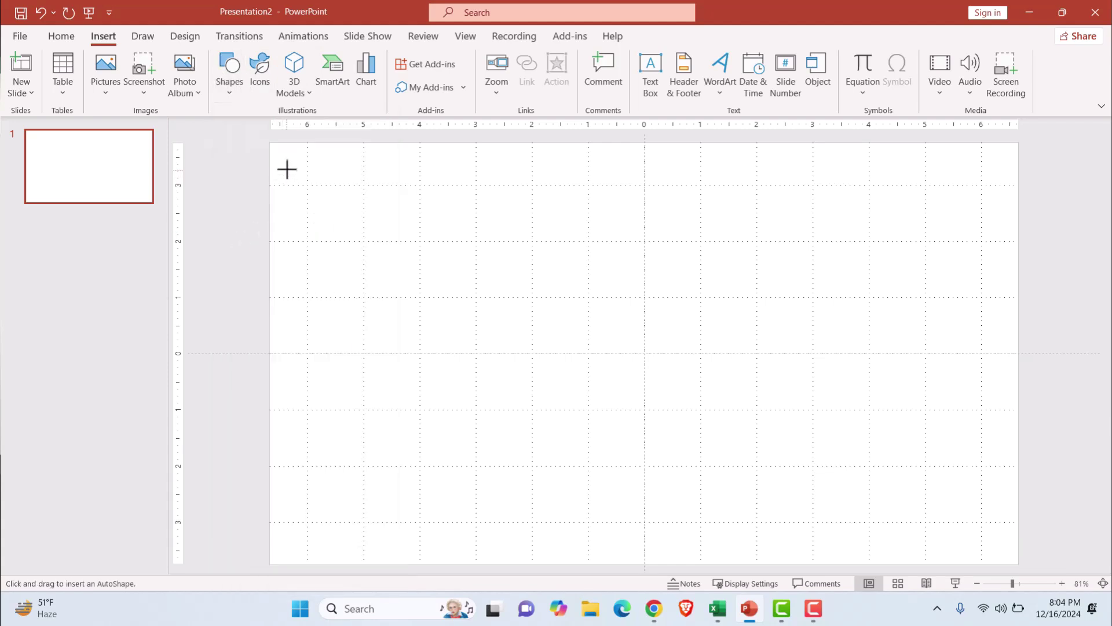
{"action": "left_click_drag", "start_coordinate": [287, 162], "coordinate": [1004, 554]}
{"action": "left_click_drag", "start_coordinate": [643, 158], "coordinate": [640, 154]}
{"action": "left_click_drag", "start_coordinate": [280, 355], "coordinate": [278, 355]}
{"action": "left_click_drag", "start_coordinate": [1004, 355], "coordinate": [1008, 359]}
{"action": "left_click_drag", "start_coordinate": [346, 154], "coordinate": [287, 158]}
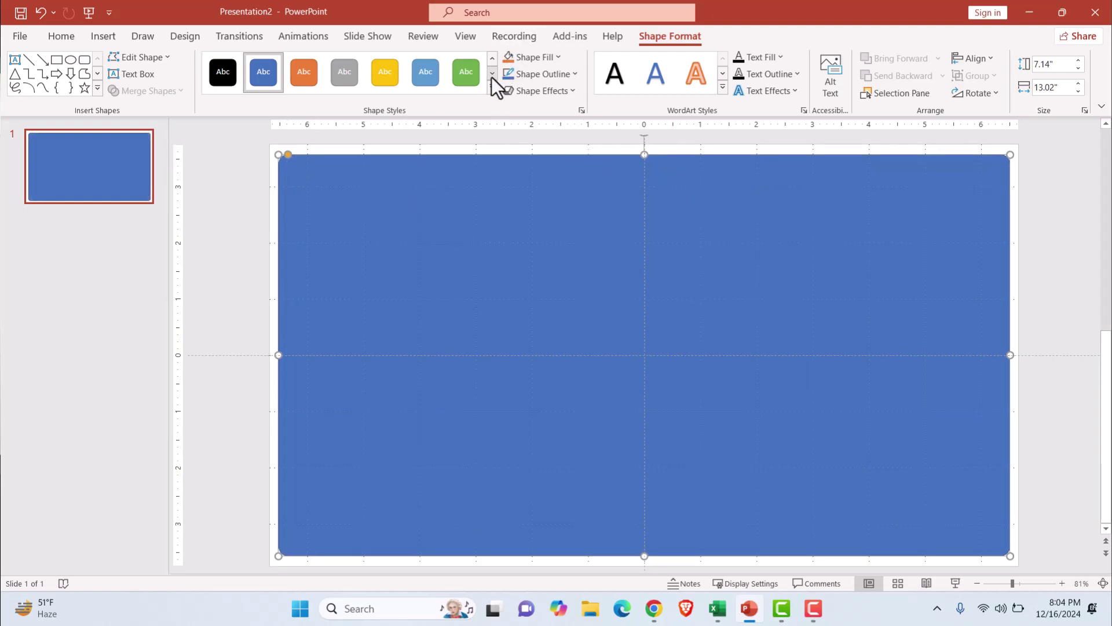
Give the large rounded rectangle a light grey fill and a darker grey outline
{"action": "left_click", "coordinate": [532, 58]}
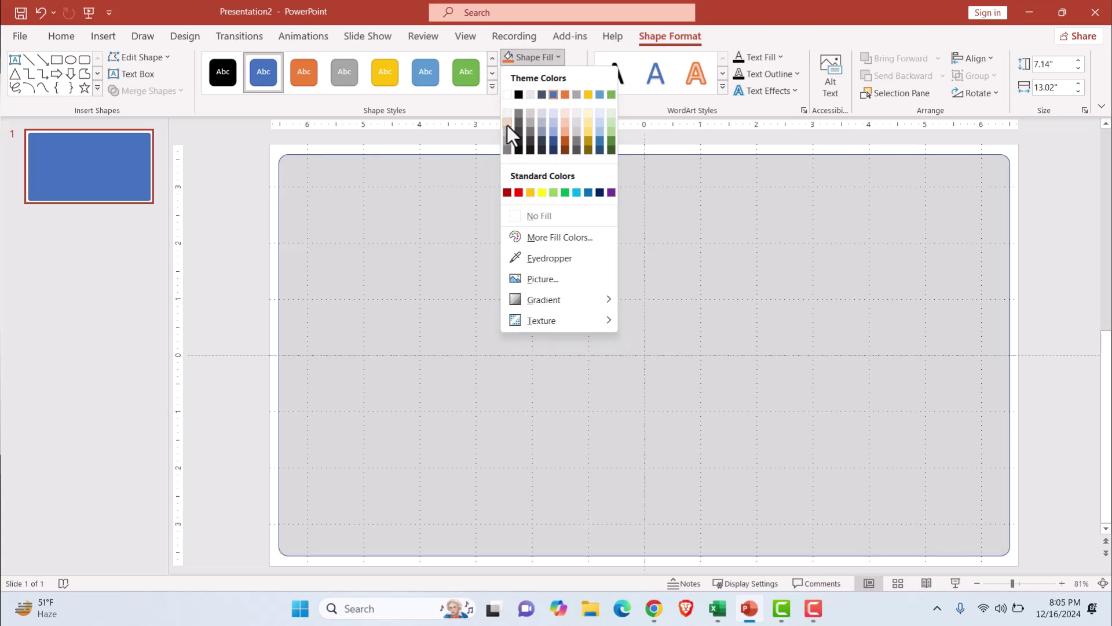
{"action": "left_click", "coordinate": [506, 124]}
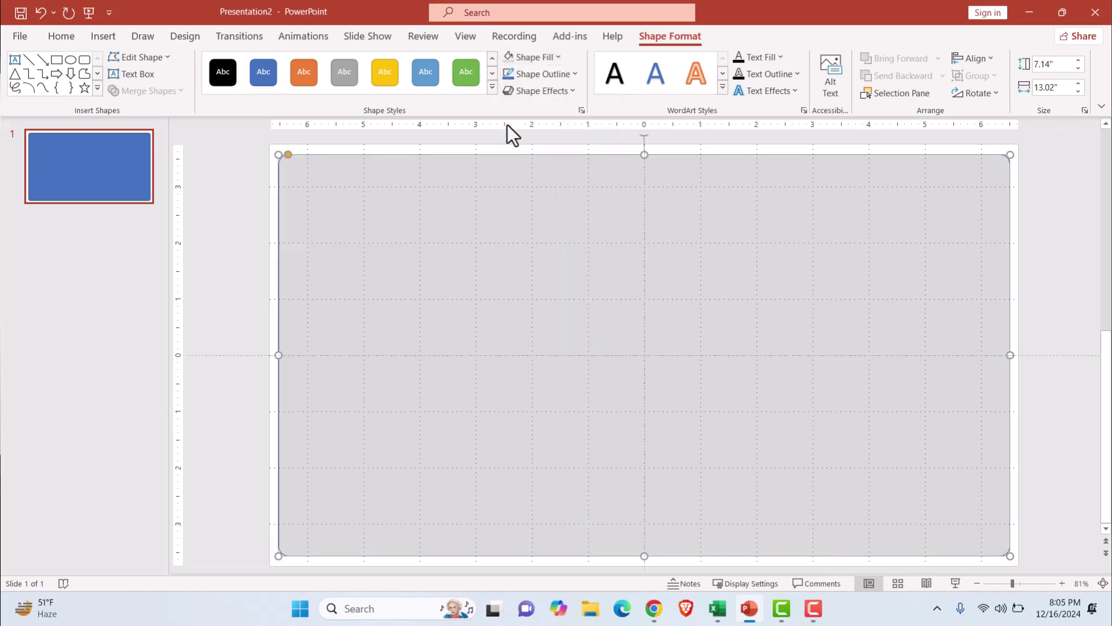
{"action": "left_click", "coordinate": [541, 75]}
{"action": "left_click", "coordinate": [504, 168]}
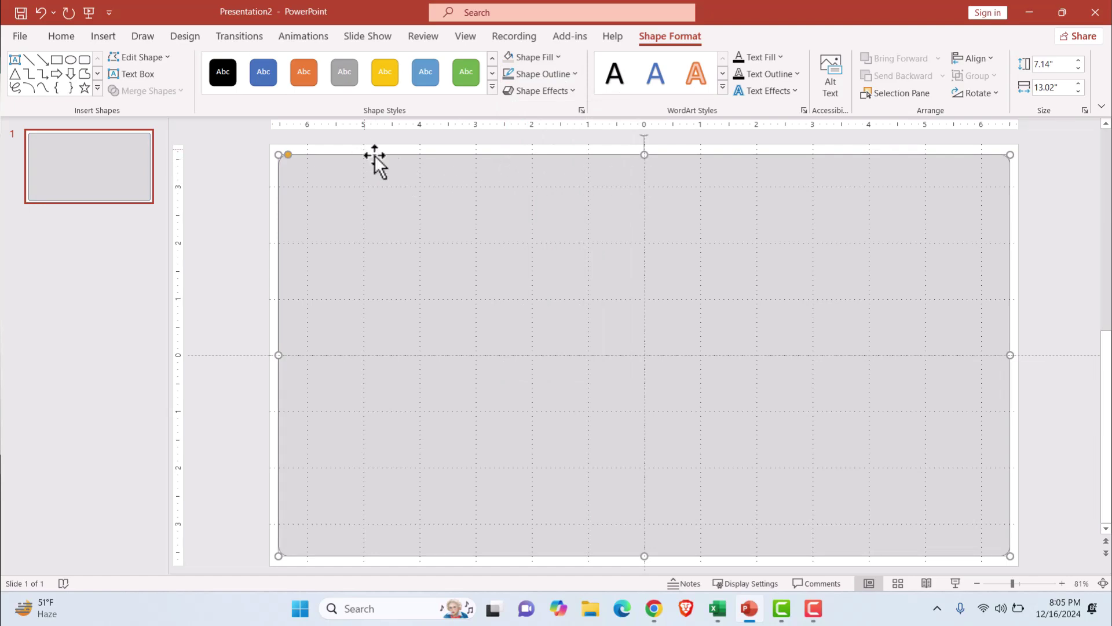
Extend the grey background rectangle at its upper and lower edges to a height of about 7.29"
{"action": "left_click_drag", "start_coordinate": [646, 155], "coordinate": [645, 150]}
{"action": "left_click_drag", "start_coordinate": [644, 554], "coordinate": [644, 560]}
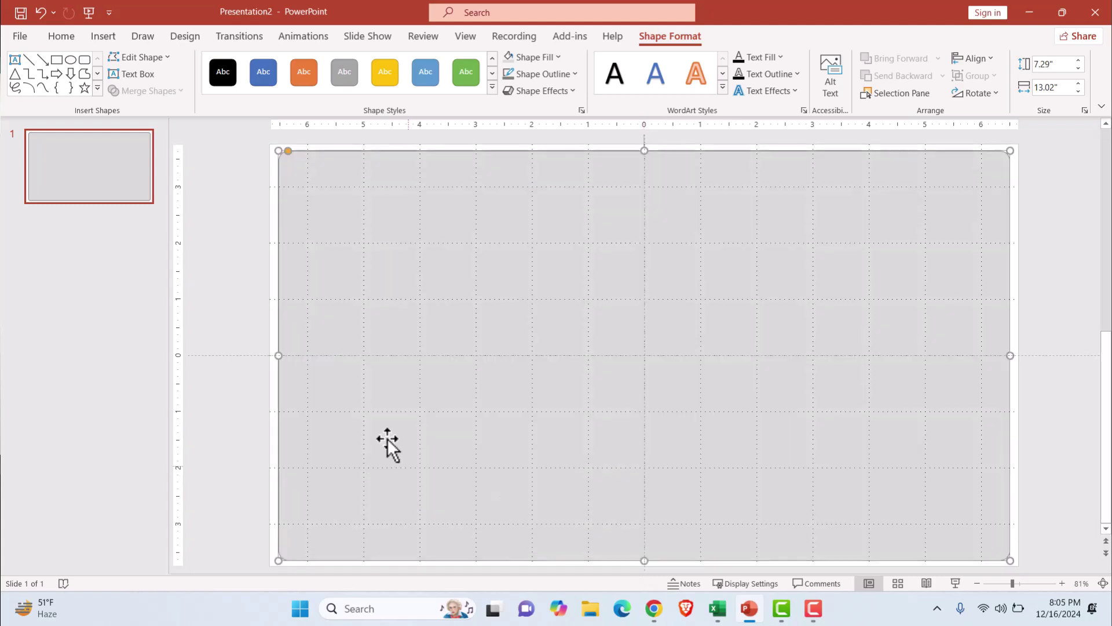
{"action": "left_click", "coordinate": [271, 221]}
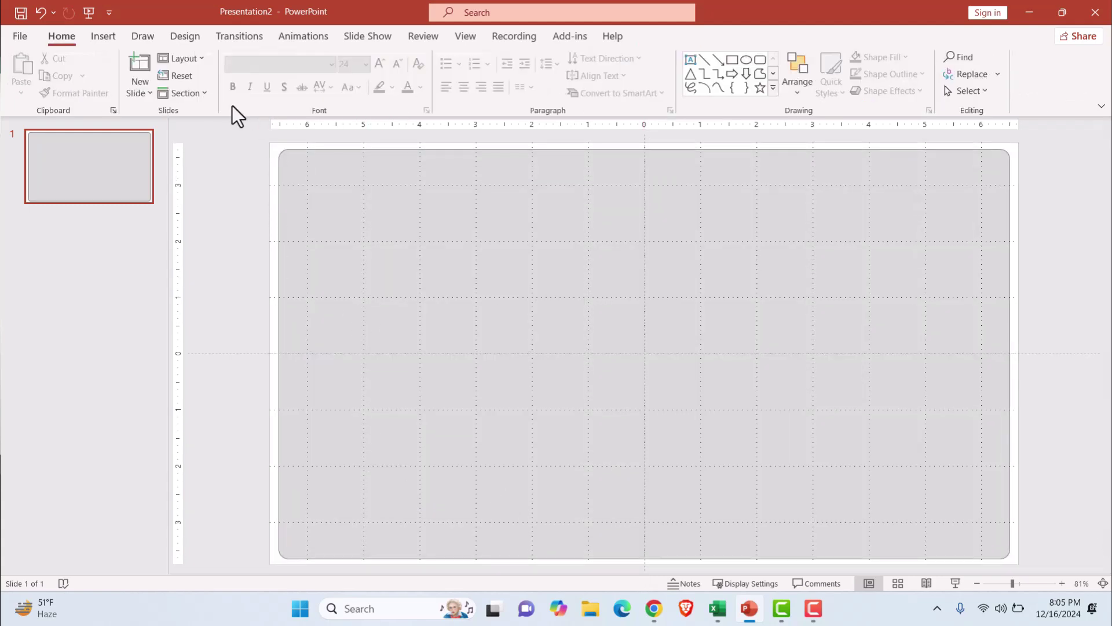
Draw a rounded rectangle about 4.79" wide and 0.88" high in the upper-left corner of the grey background
{"action": "left_click", "coordinate": [100, 37]}
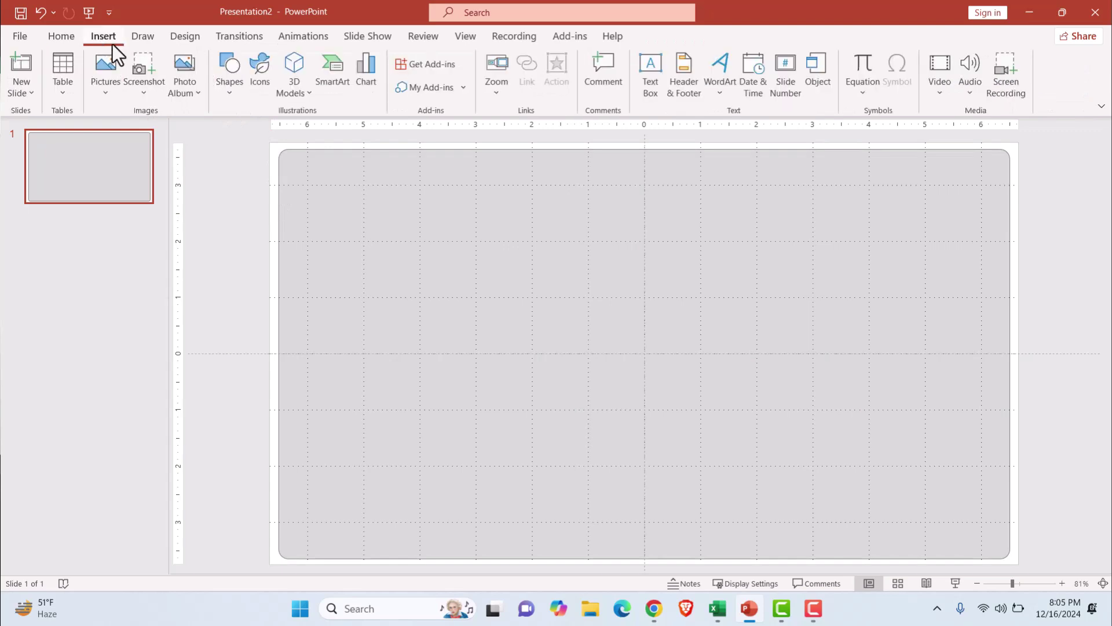
{"action": "left_click", "coordinate": [229, 69]}
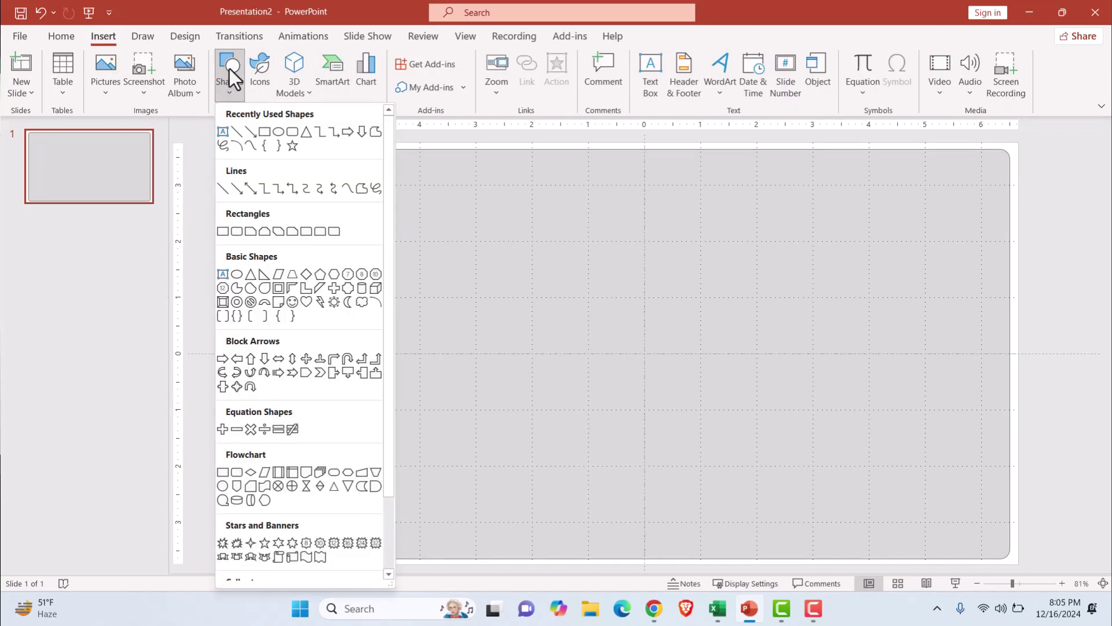
{"action": "left_click", "coordinate": [236, 233]}
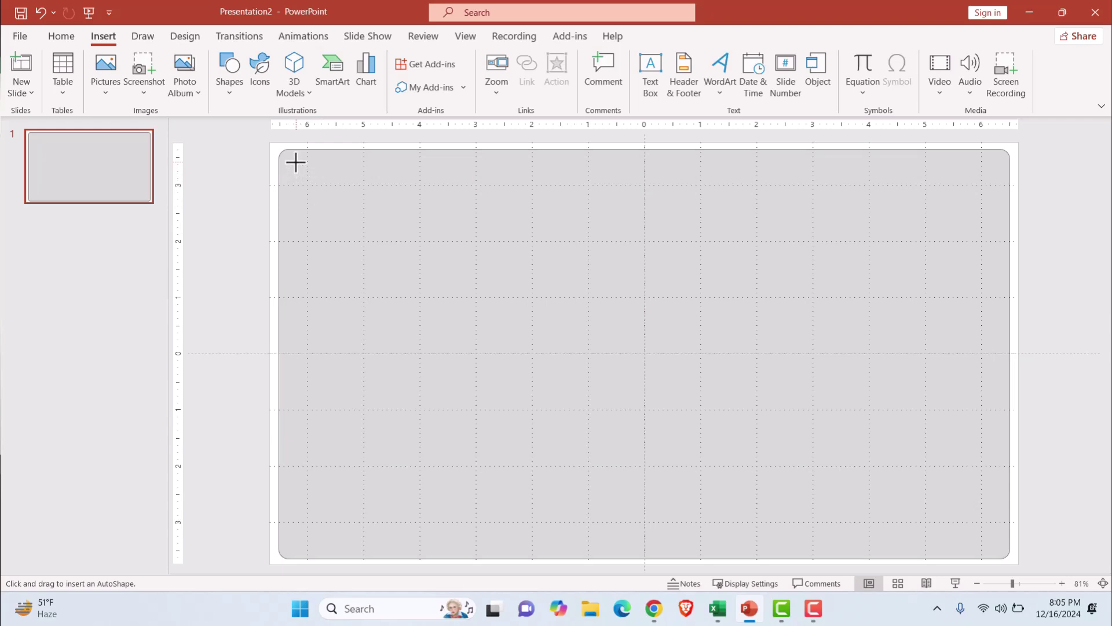
{"action": "left_click_drag", "start_coordinate": [290, 161], "coordinate": [560, 211]}
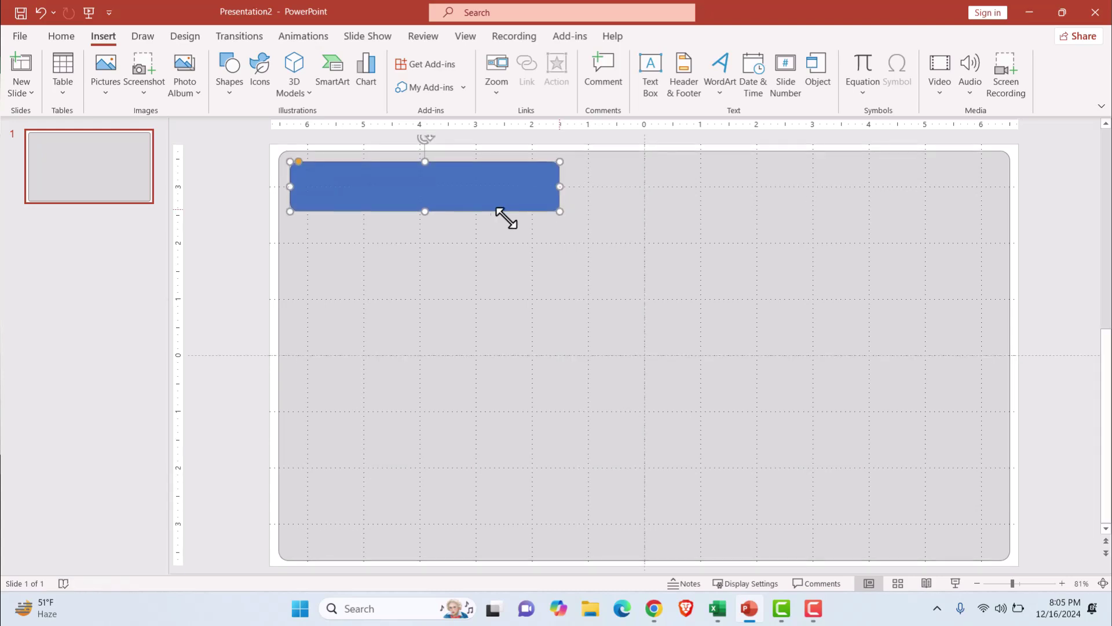
Give the blue rounded rectangle a gradient fill using the light grey preset gradient
{"action": "right_click", "coordinate": [499, 179]}
{"action": "left_click", "coordinate": [558, 540]}
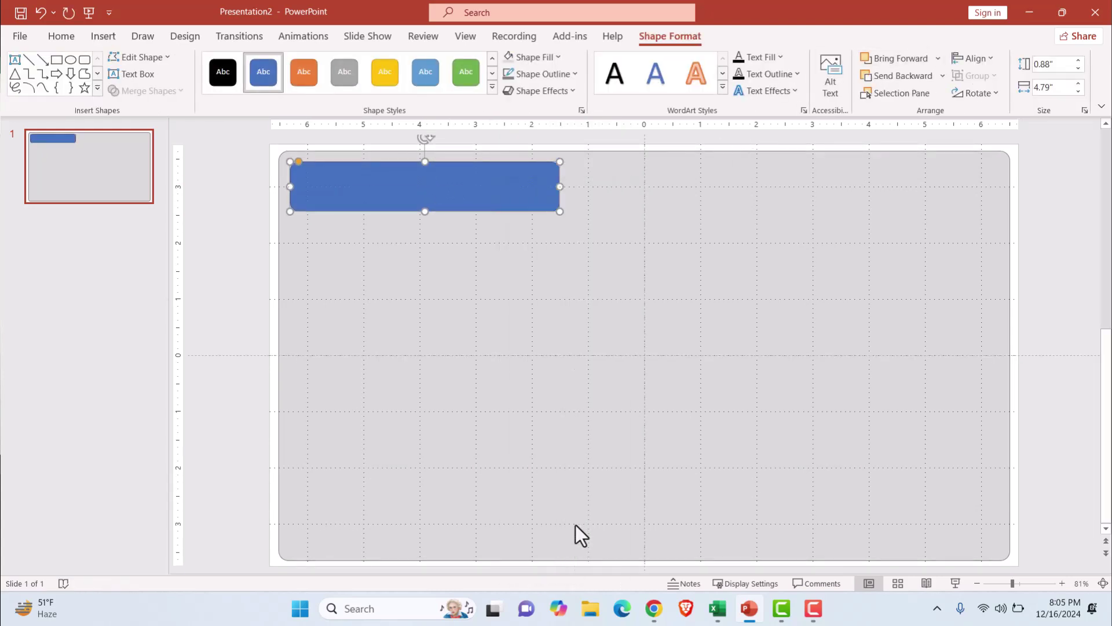
{"action": "left_click", "coordinate": [925, 215]}
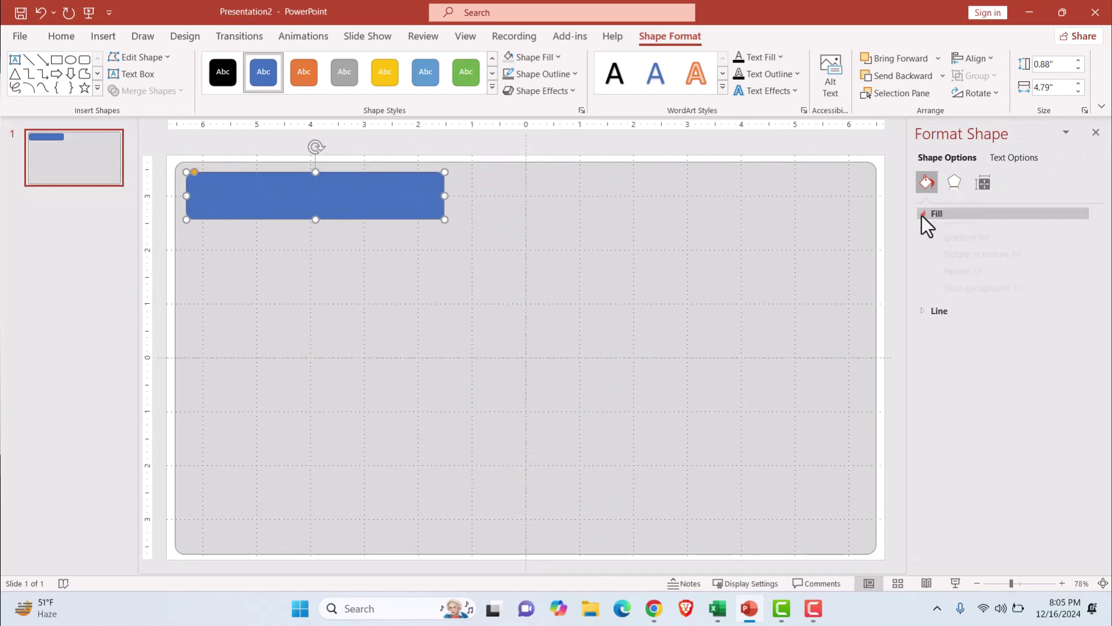
{"action": "left_click", "coordinate": [936, 268]}
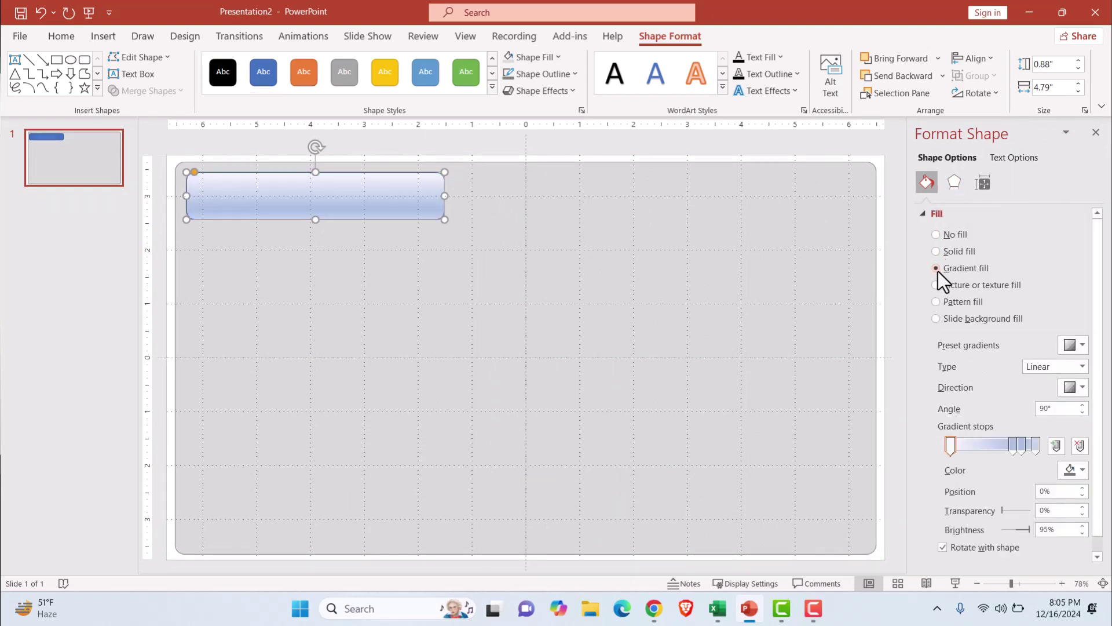
{"action": "left_click", "coordinate": [1079, 346]}
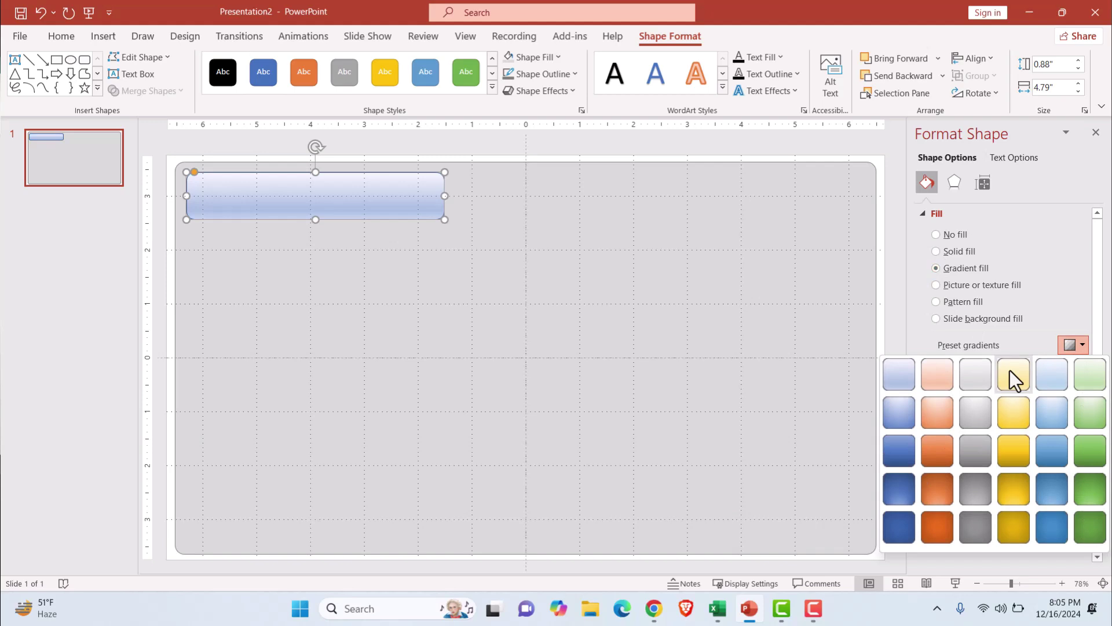
{"action": "left_click", "coordinate": [980, 377]}
{"action": "scroll", "coordinate": [921, 463], "scroll_direction": "down", "scroll_amount": 1}
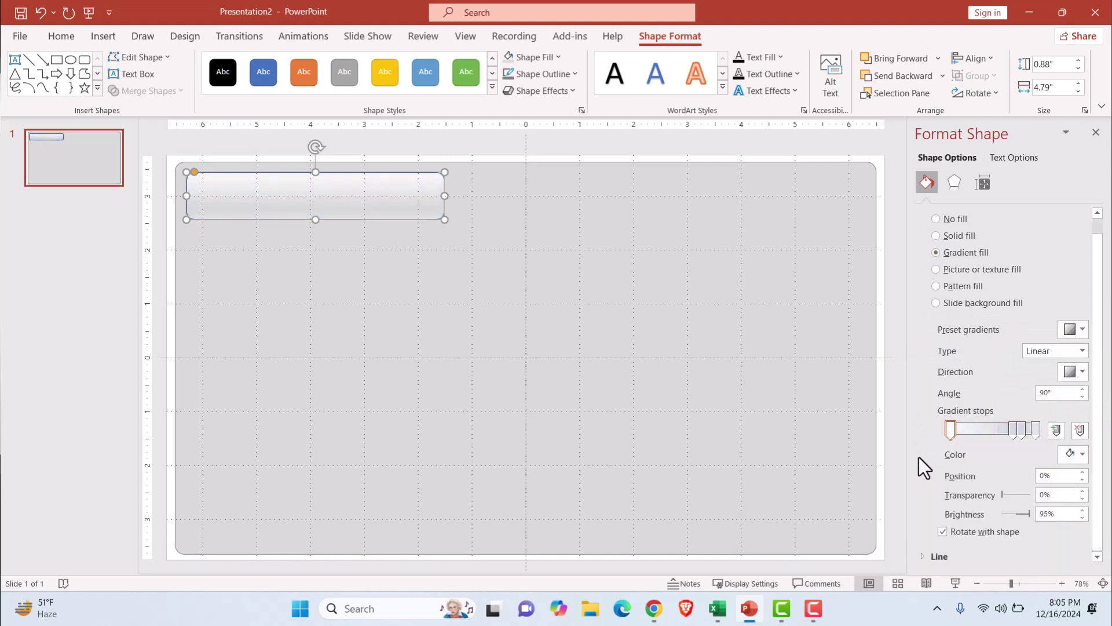
Change the outline of the gradient-filled rectangle to a solid dark grey line
{"action": "left_click", "coordinate": [928, 559]}
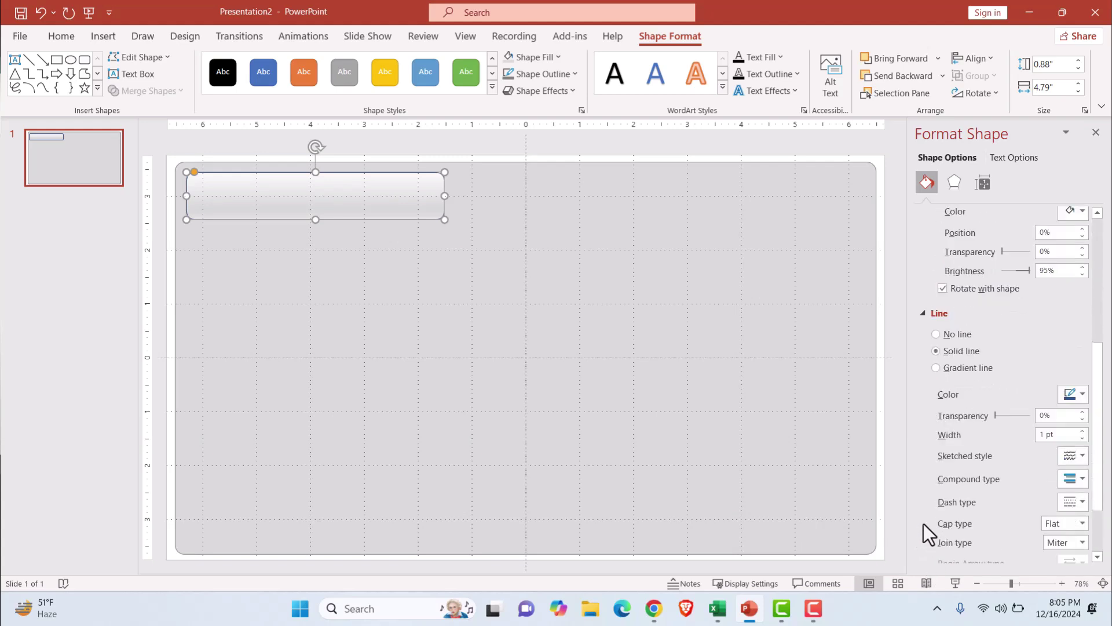
{"action": "left_click", "coordinate": [1082, 394]}
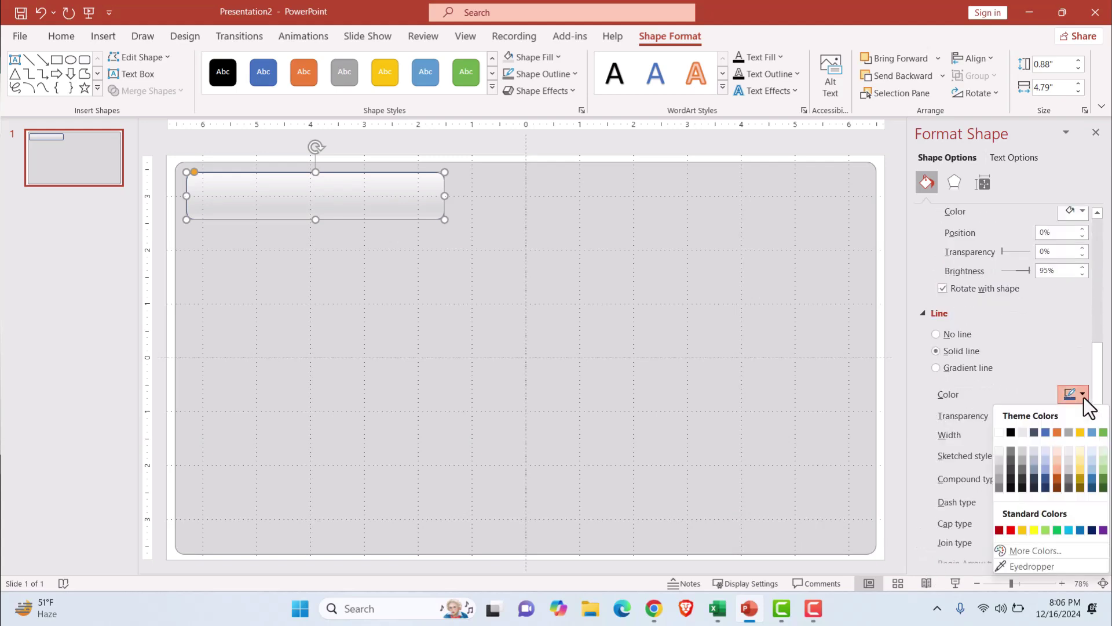
{"action": "left_click", "coordinate": [1000, 486]}
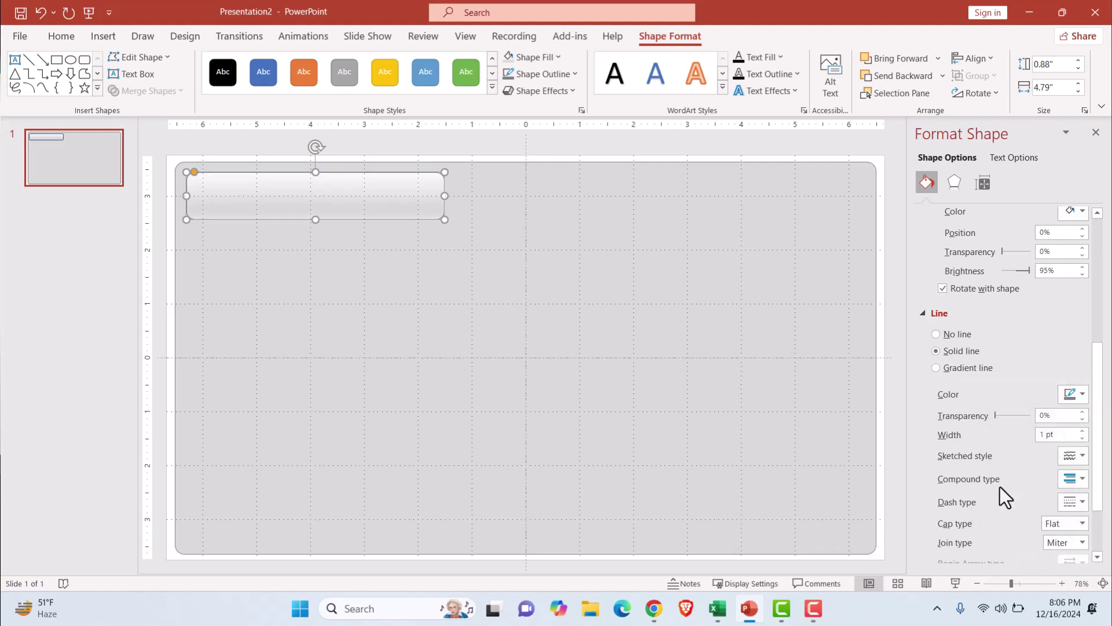
{"action": "left_click", "coordinate": [316, 250]}
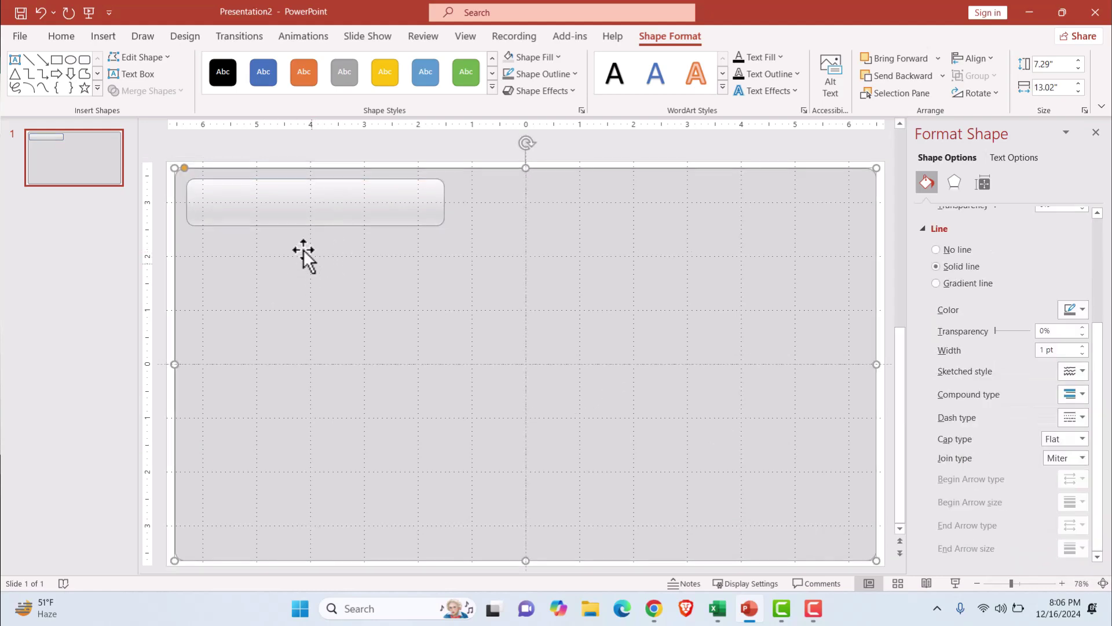
Duplicate the header rectangle, place the copy beside it on the same row, and narrow it to about 1.71"
{"action": "left_click", "coordinate": [308, 209]}
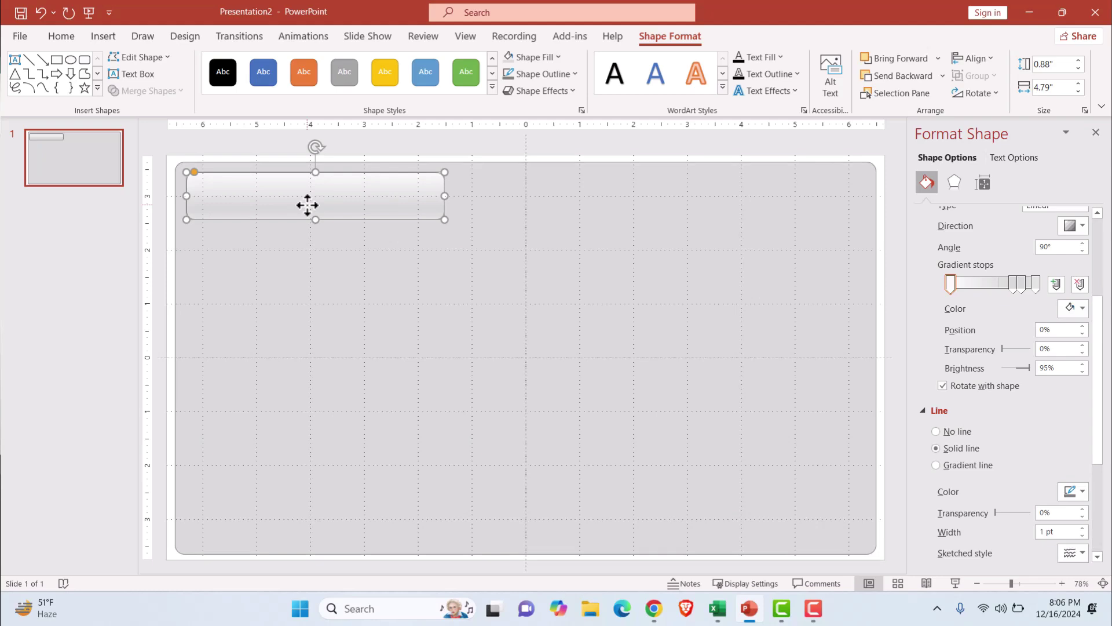
{"action": "key", "text": "ctrl+d"}
{"action": "left_click_drag", "start_coordinate": [358, 224], "coordinate": [563, 194]}
{"action": "left_click_drag", "start_coordinate": [718, 196], "coordinate": [546, 200]}
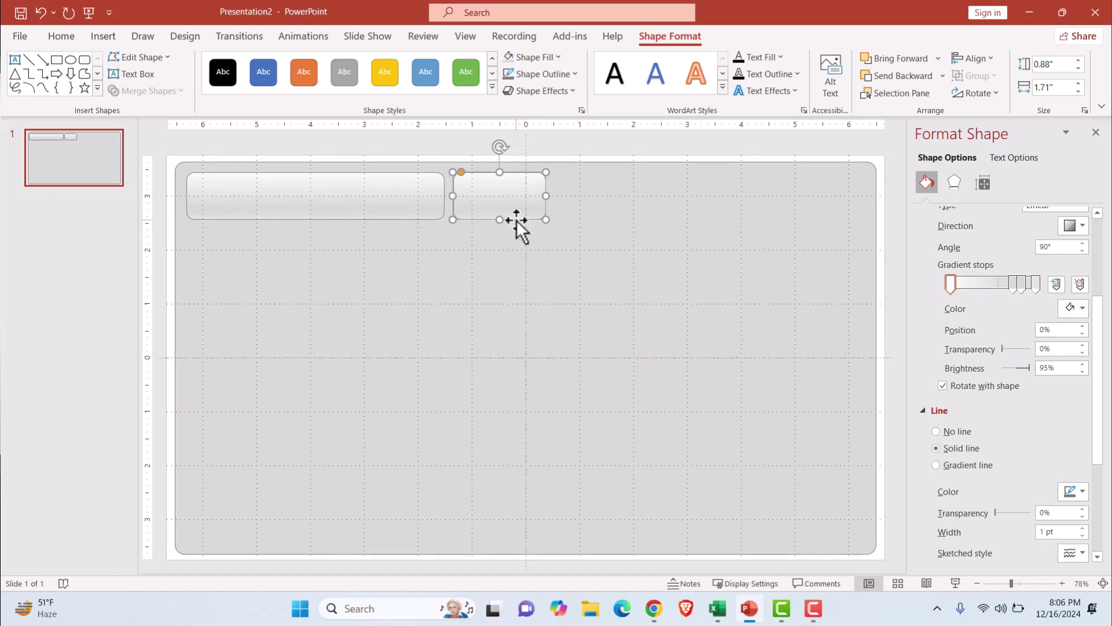
Duplicate the small rectangle three times to form a row of four beside the wide header rectangle
{"action": "key", "text": "ctrl+d"}
{"action": "left_click_drag", "start_coordinate": [516, 224], "coordinate": [604, 201]}
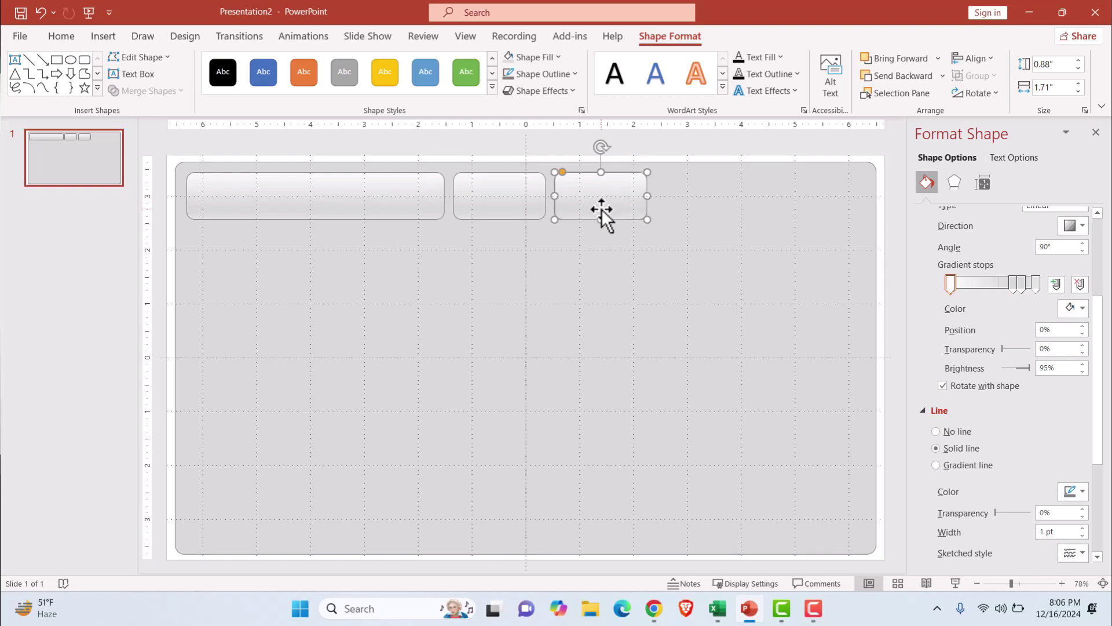
{"action": "key", "text": "ctrl+d"}
{"action": "left_click_drag", "start_coordinate": [603, 210], "coordinate": [853, 197]}
{"action": "key", "text": "ctrl+d"}
Widen all four small rectangles in the header row together to about 1.8"
{"action": "left_click", "coordinate": [520, 197]}
{"action": "left_click", "coordinate": [633, 199], "text": "shift"}
{"action": "left_click", "coordinate": [690, 197], "text": "shift"}
{"action": "left_click", "coordinate": [811, 200], "text": "shift"}
{"action": "left_click", "coordinate": [645, 265]}
Nudge the last three small rectangles rightward in turn to leave even gaps across the header row
{"action": "left_click", "coordinate": [606, 201]}
{"action": "left_click", "coordinate": [690, 197], "text": "shift"}
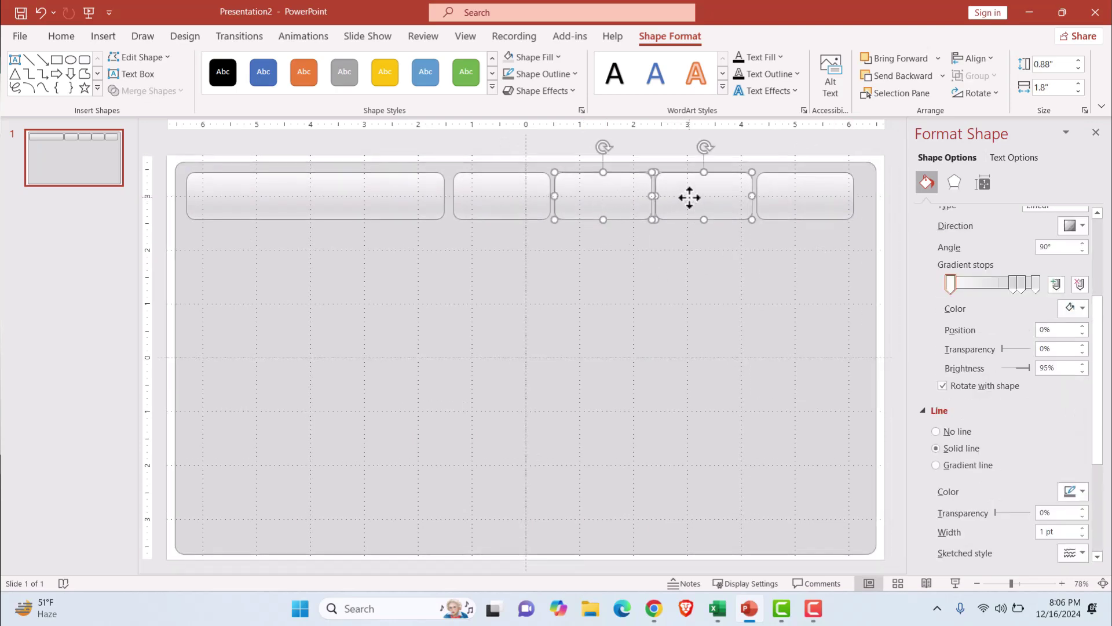
{"action": "left_click", "coordinate": [800, 197], "text": "shift"}
{"action": "key", "text": "Right"}
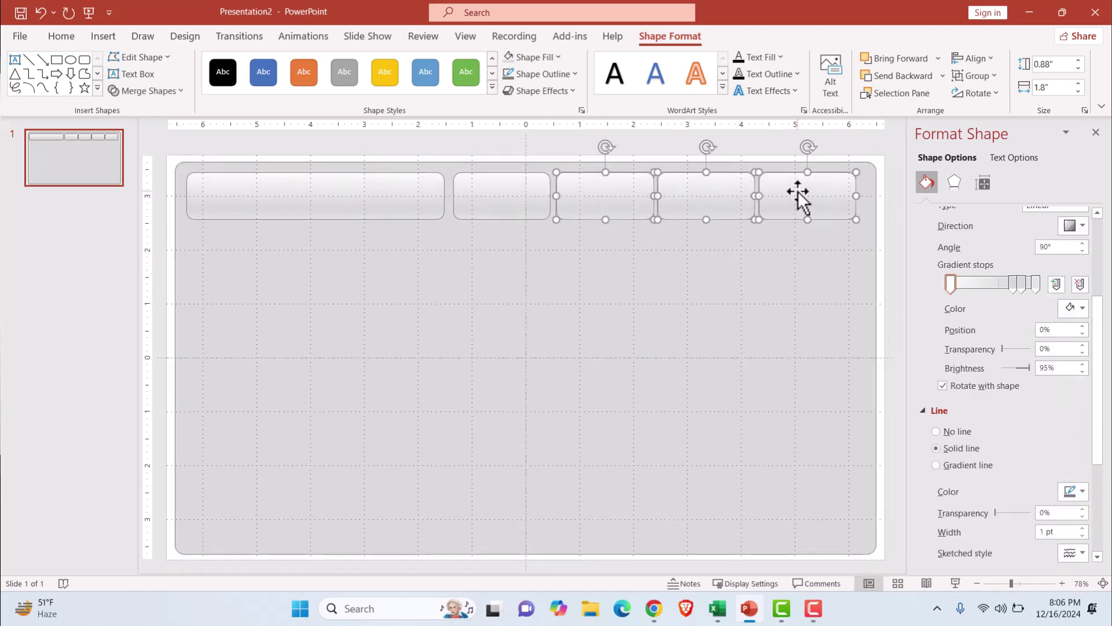
{"action": "left_click", "coordinate": [705, 216]}
{"action": "left_click", "coordinate": [813, 195], "text": "shift"}
{"action": "key", "text": "ctrl+Right"}
{"action": "key", "text": "ctrl+Right"}
{"action": "key", "text": "ctrl+Right"}
{"action": "key", "text": "ctrl+Right"}
{"action": "key", "text": "ctrl+Right"}
{"action": "key", "text": "ctrl+Right"}
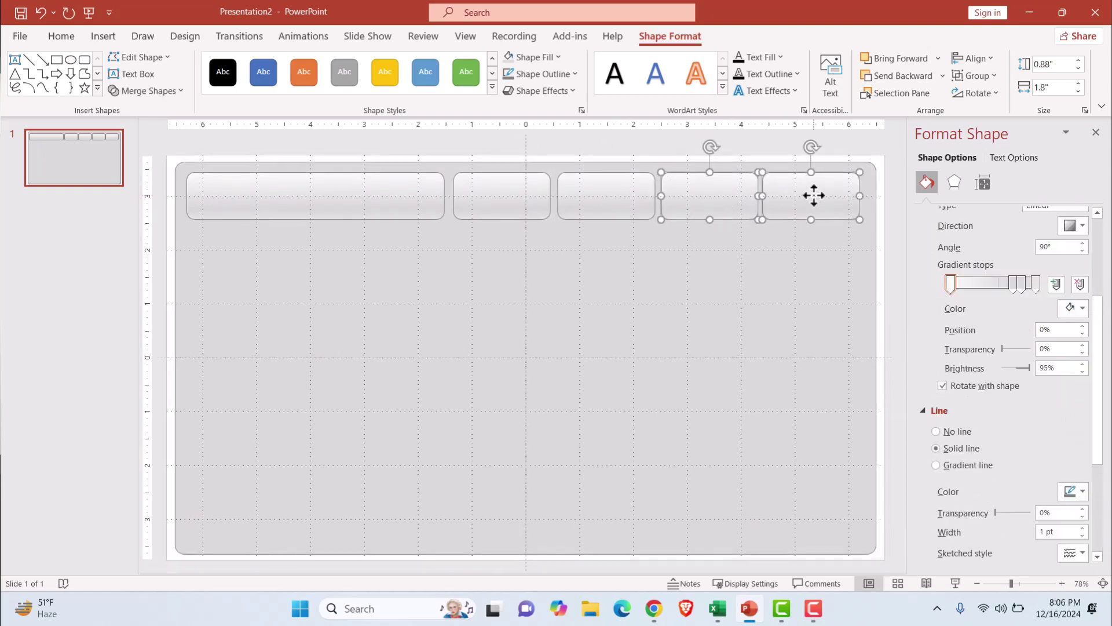
{"action": "left_click", "coordinate": [815, 204]}
{"action": "key", "text": "ctrl+Right"}
{"action": "key", "text": "ctrl+Right"}
{"action": "key", "text": "ctrl+Right"}
{"action": "key", "text": "ctrl+Right"}
{"action": "key", "text": "ctrl+Right"}
{"action": "key", "text": "ctrl+Right"}
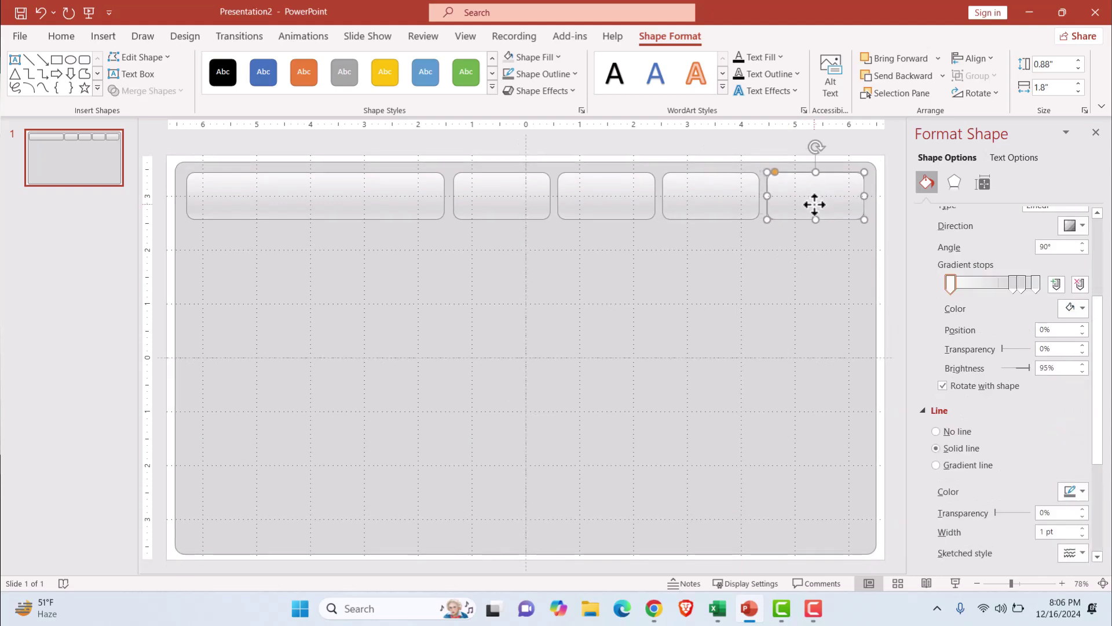
Widen the four small rectangles to about 1.86" each and the wide header rectangle to about 4.88"
{"action": "left_click", "coordinate": [561, 249]}
{"action": "left_click", "coordinate": [524, 207]}
{"action": "left_click", "coordinate": [655, 201], "text": "shift"}
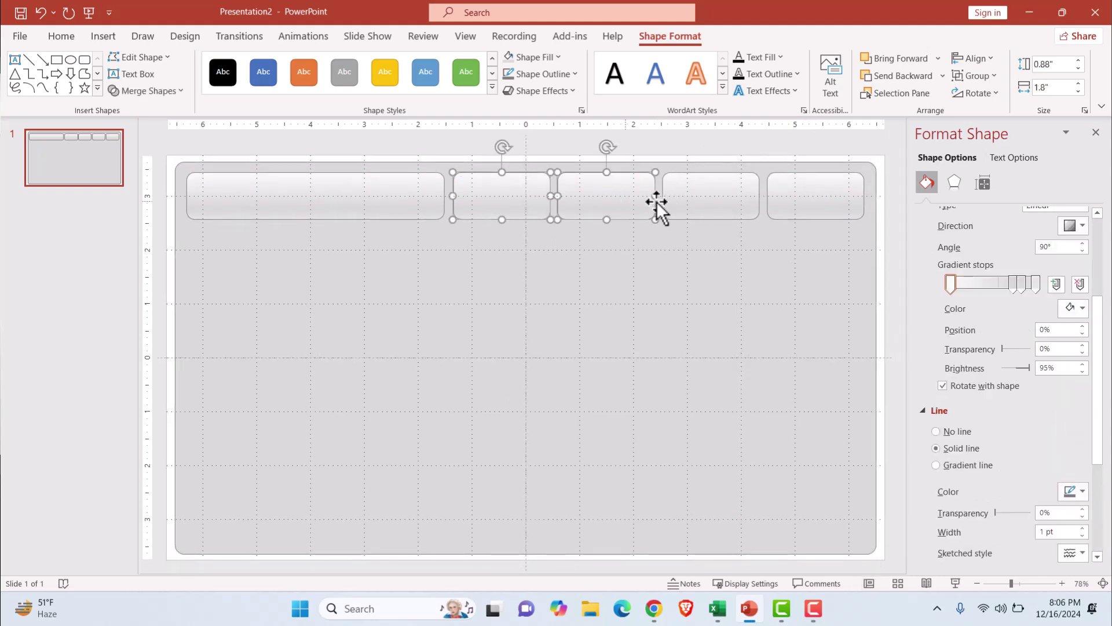
{"action": "left_click", "coordinate": [718, 200], "text": "shift"}
{"action": "left_click", "coordinate": [784, 200], "text": "shift"}
{"action": "left_click_drag", "start_coordinate": [867, 198], "coordinate": [869, 198]}
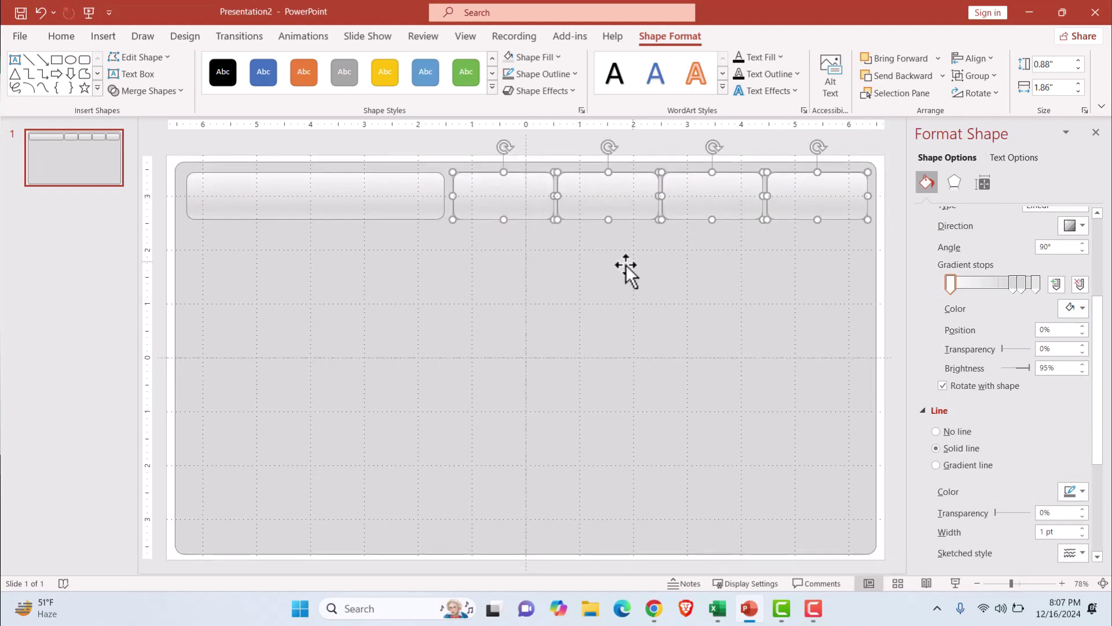
{"action": "left_click", "coordinate": [406, 188]}
{"action": "left_click_drag", "start_coordinate": [445, 194], "coordinate": [449, 194]}
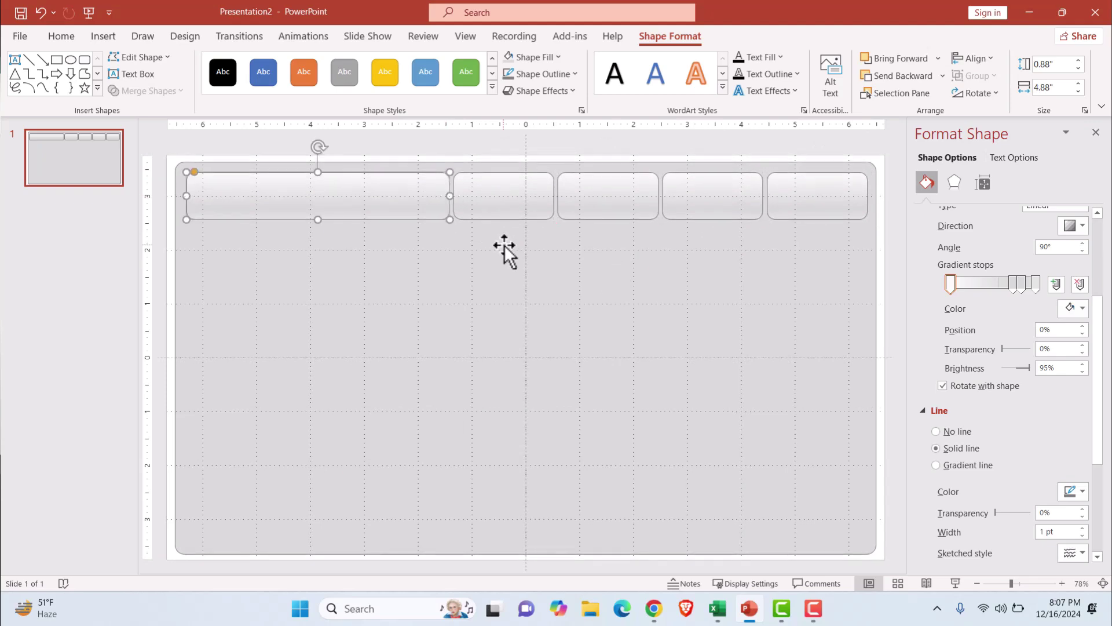
Increase the height of all five header row rectangles together to about 1.01"
{"action": "left_click", "coordinate": [508, 200], "text": "shift"}
{"action": "left_click", "coordinate": [607, 200], "text": "shift"}
{"action": "left_click", "coordinate": [704, 200], "text": "shift"}
{"action": "left_click", "coordinate": [819, 197], "text": "shift"}
{"action": "left_click_drag", "start_coordinate": [606, 218], "coordinate": [609, 224]}
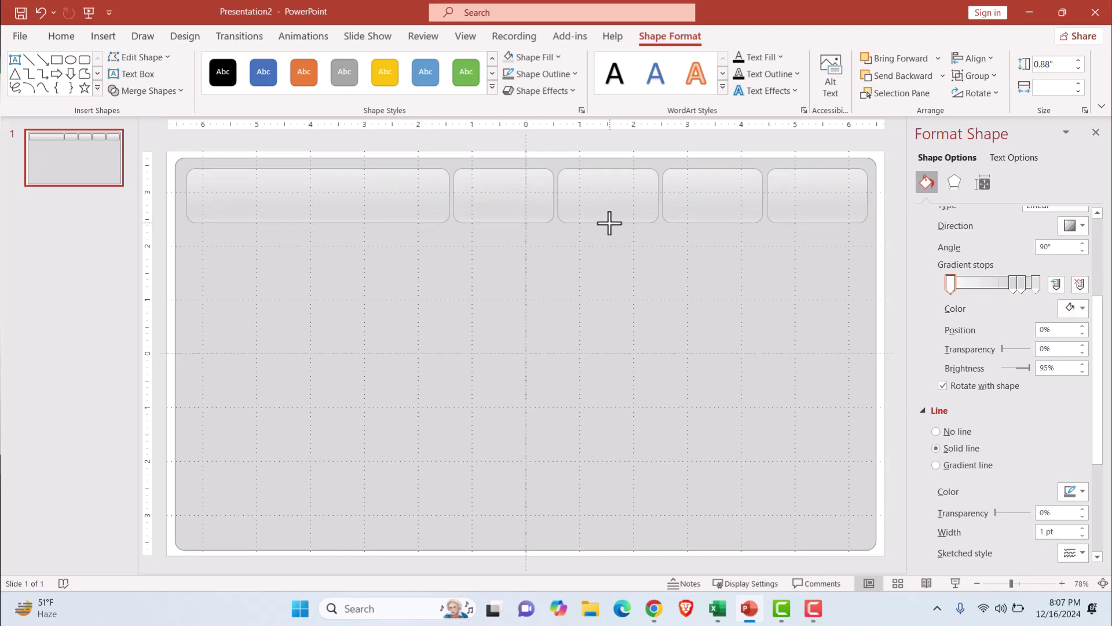
{"action": "left_click_drag", "start_coordinate": [609, 223], "coordinate": [610, 224]}
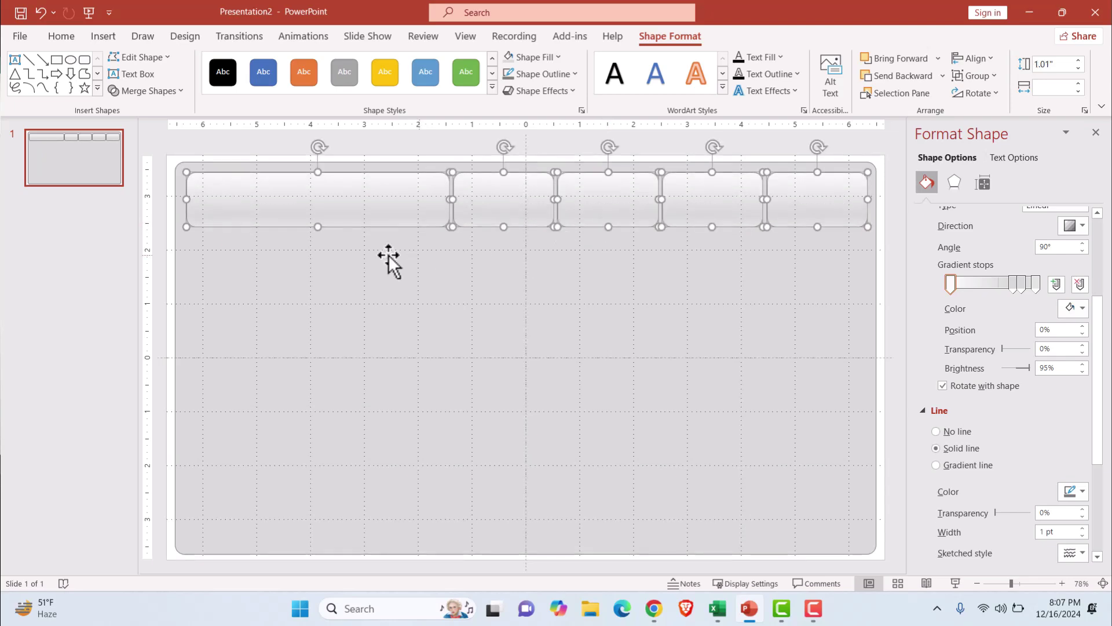
{"action": "left_click", "coordinate": [328, 251]}
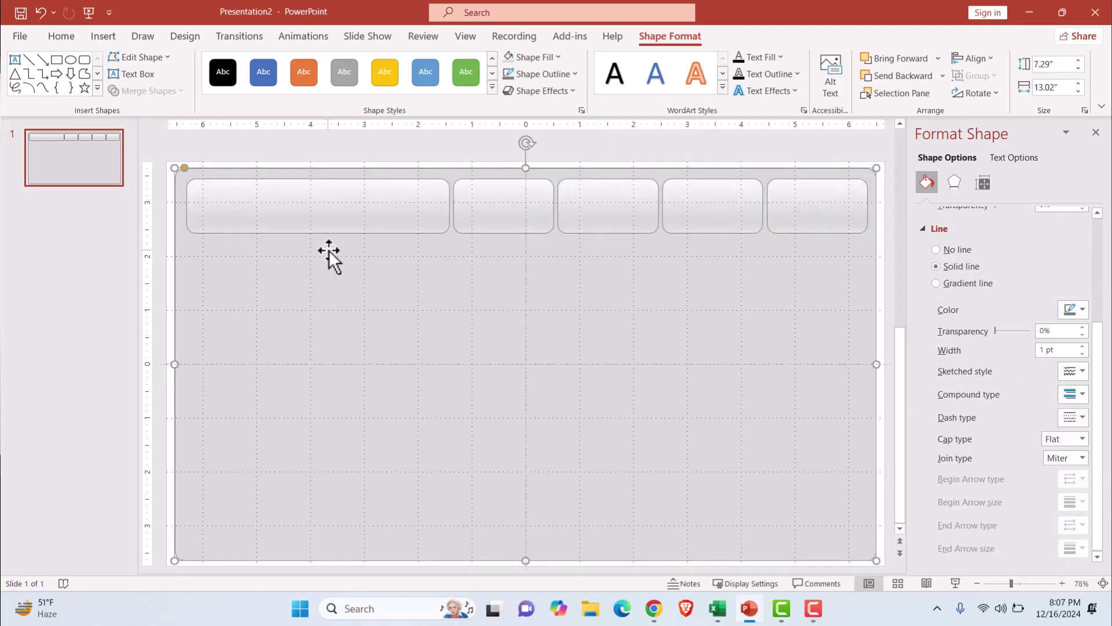
{"action": "left_click", "coordinate": [131, 266]}
Extend the wide header rectangle toward the background's left edge to a width of about 5.01"
{"action": "left_click", "coordinate": [280, 196]}
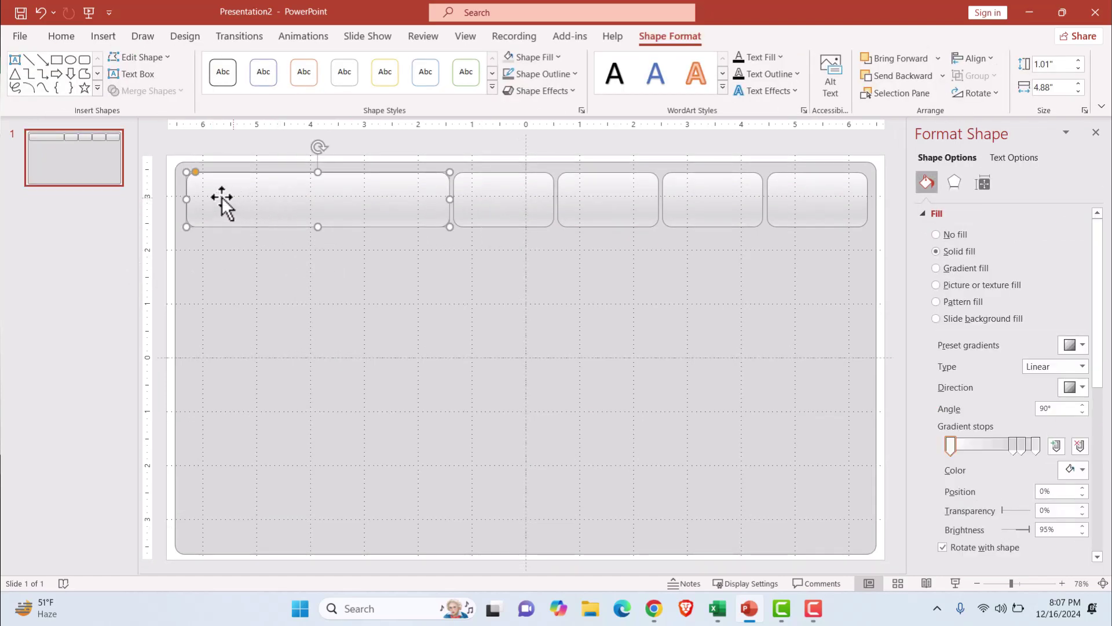
{"action": "left_click_drag", "start_coordinate": [181, 198], "coordinate": [179, 199]}
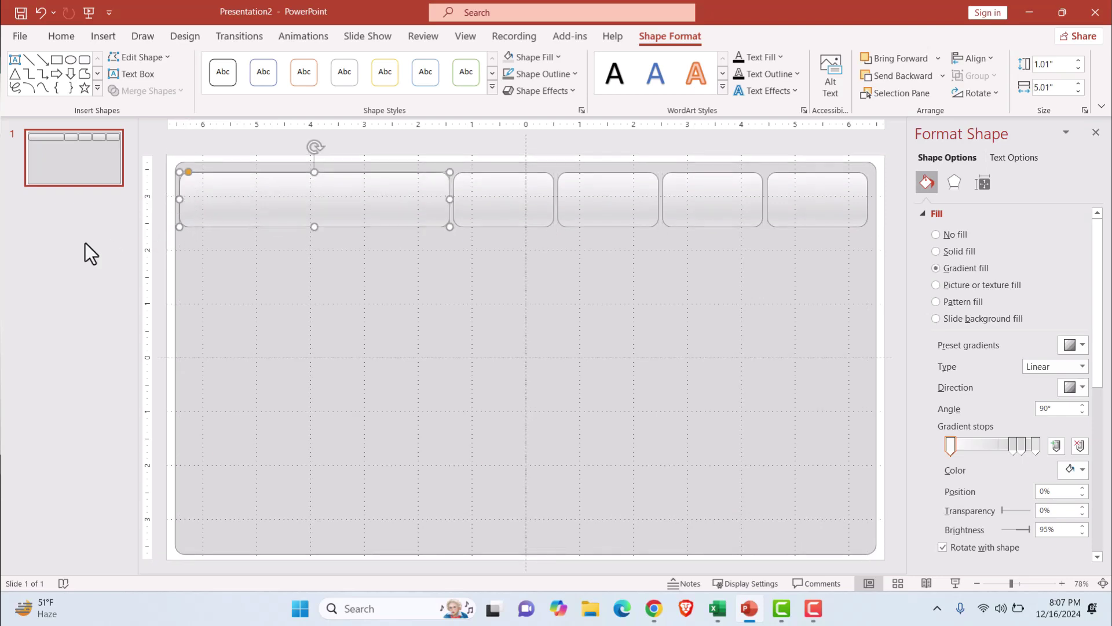
{"action": "left_click", "coordinate": [85, 251]}
Copy the wide header rectangle directly below itself, aligned at its left edge, and narrow the copy to about 1.96"
{"action": "left_click", "coordinate": [204, 210]}
{"action": "key", "text": "ctrl+c"}
{"action": "key", "text": "ctrl+v"}
{"action": "left_click_drag", "start_coordinate": [224, 200], "coordinate": [221, 253]}
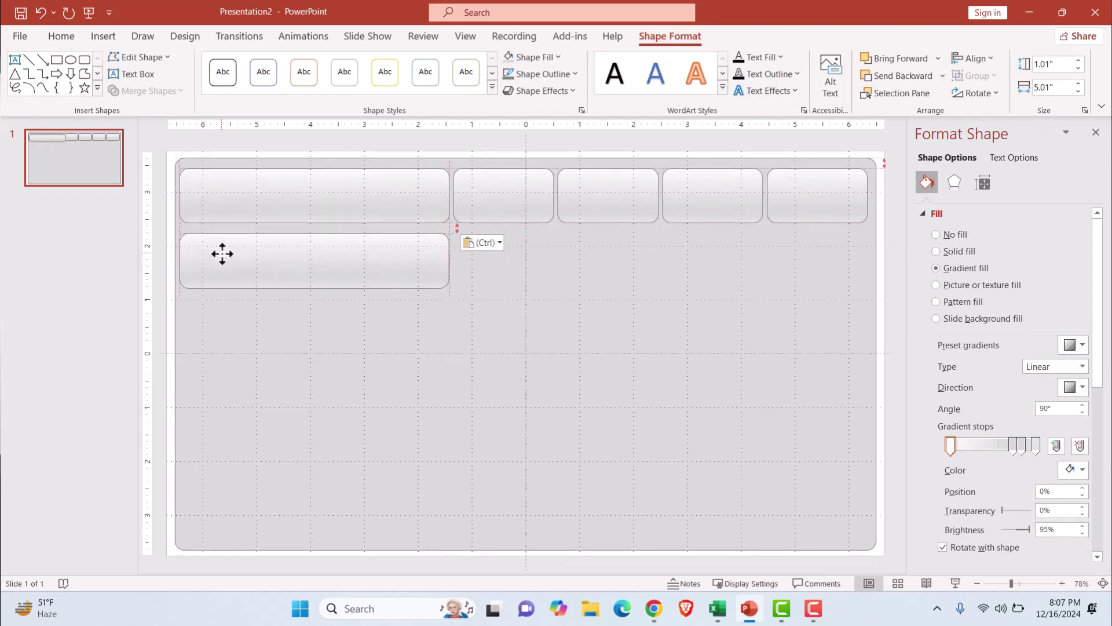
{"action": "left_click_drag", "start_coordinate": [449, 260], "coordinate": [288, 269]}
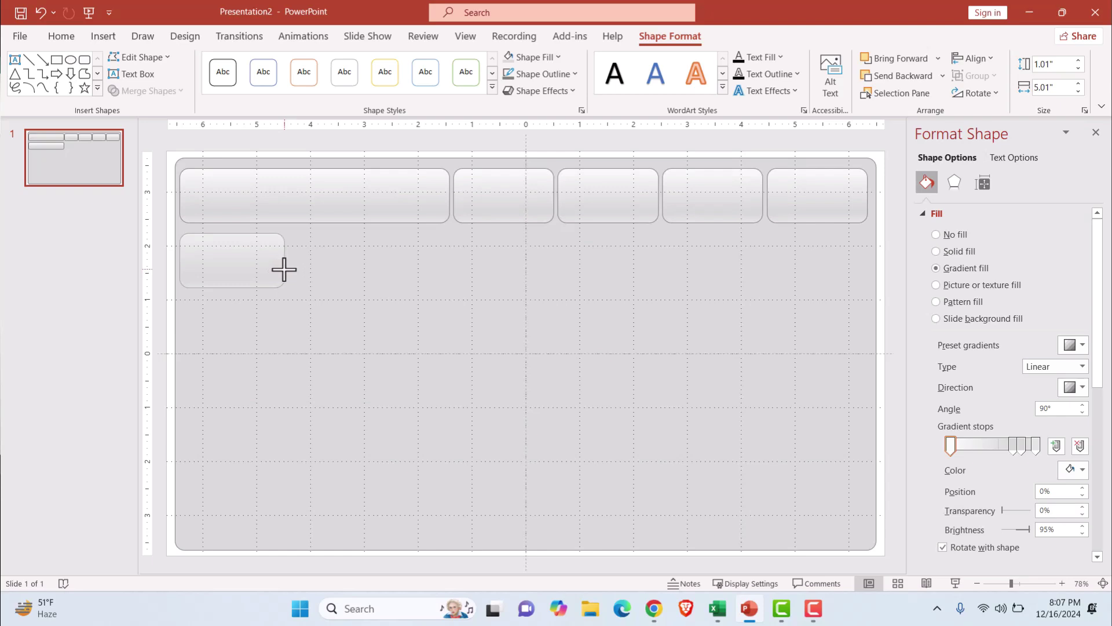
{"action": "left_click_drag", "start_coordinate": [285, 269], "coordinate": [286, 270]}
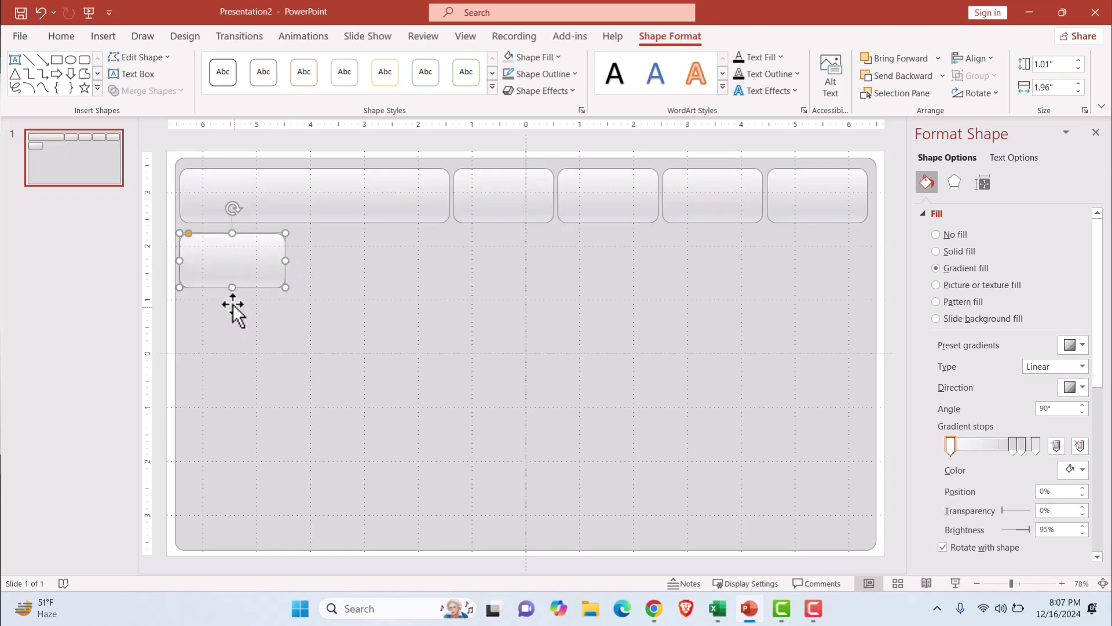
Place another copy 1.96" wide below the small left-column rectangle and stretch it to about 3" high
{"action": "key", "text": "ctrl+v"}
{"action": "left_click_drag", "start_coordinate": [231, 276], "coordinate": [226, 316]}
{"action": "left_click_drag", "start_coordinate": [230, 354], "coordinate": [238, 464]}
Copy the small left-column rectangle to below the tall one and extend the copy to about 1.35" high
{"action": "left_click", "coordinate": [259, 256]}
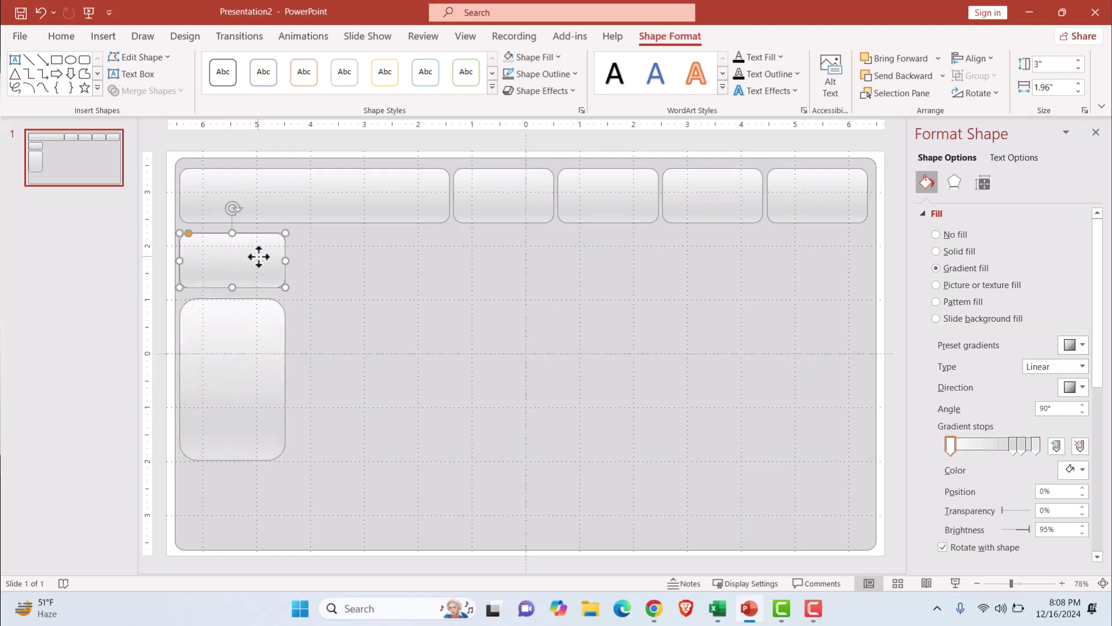
{"action": "left_click_drag", "start_coordinate": [259, 257], "coordinate": [238, 485]}
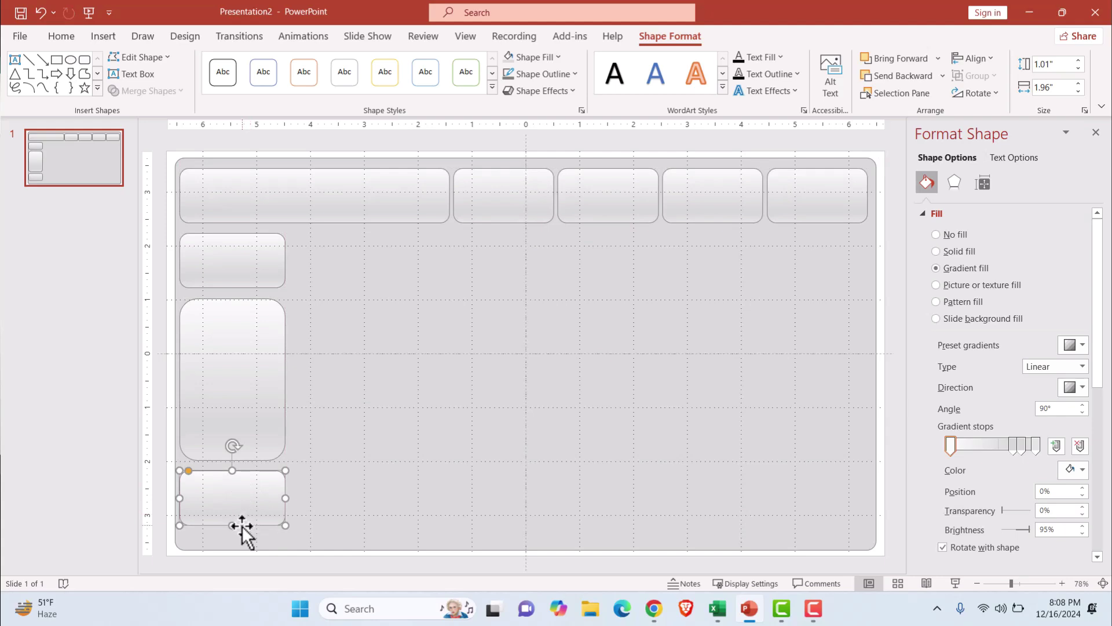
{"action": "left_click_drag", "start_coordinate": [232, 526], "coordinate": [232, 544]}
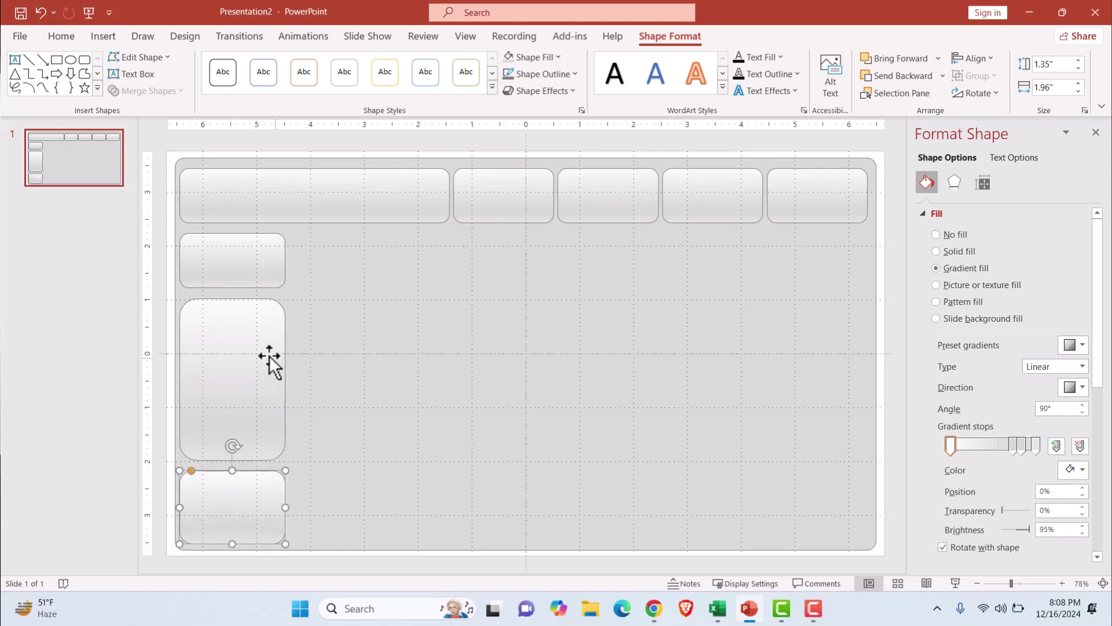
Copy the tall left-column rectangle beside the column and enlarge the copy to about 4.21" high and 3.44" wide
{"action": "left_click", "coordinate": [260, 386]}
{"action": "left_click_drag", "start_coordinate": [259, 385], "coordinate": [340, 359]}
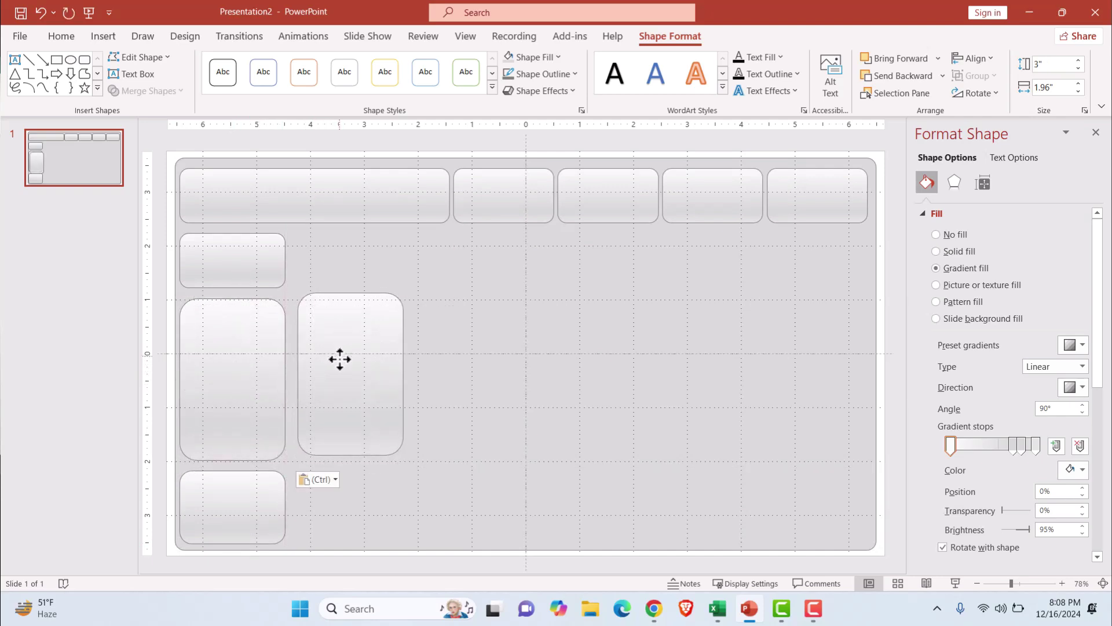
{"action": "left_click", "coordinate": [340, 364]}
{"action": "left_click_drag", "start_coordinate": [351, 298], "coordinate": [360, 232]}
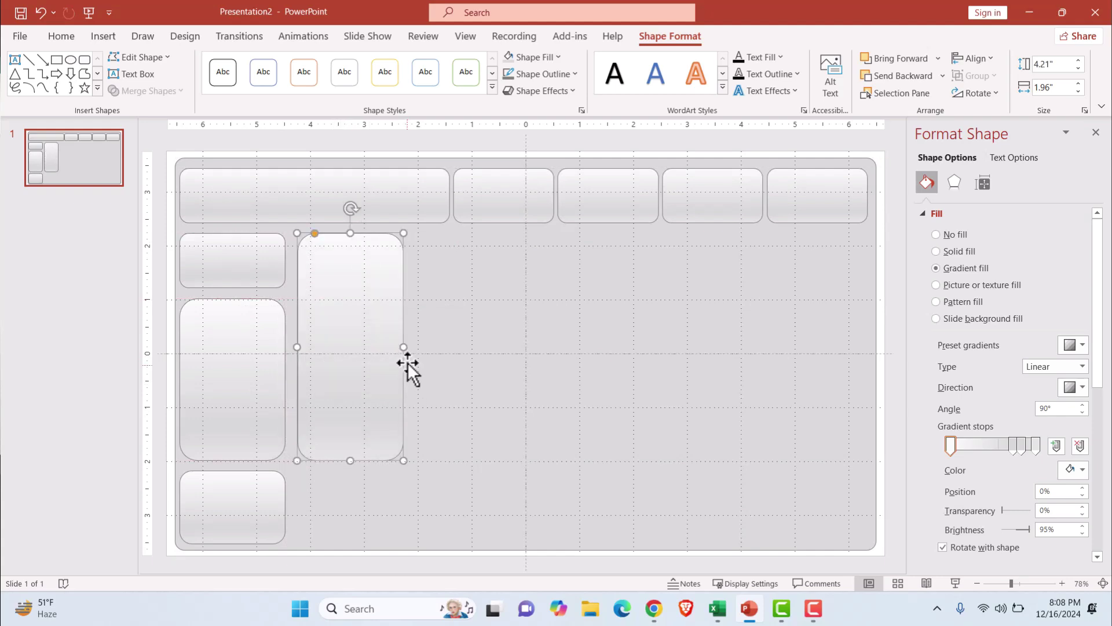
{"action": "left_click_drag", "start_coordinate": [405, 346], "coordinate": [482, 340]}
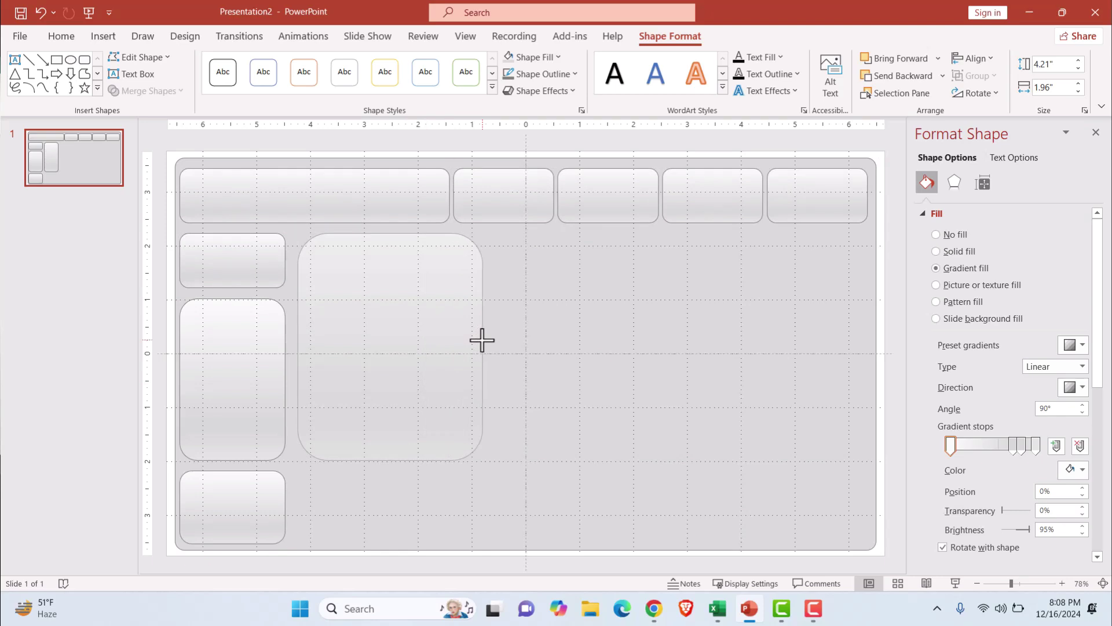
{"action": "left_click_drag", "start_coordinate": [482, 340], "coordinate": [483, 341]}
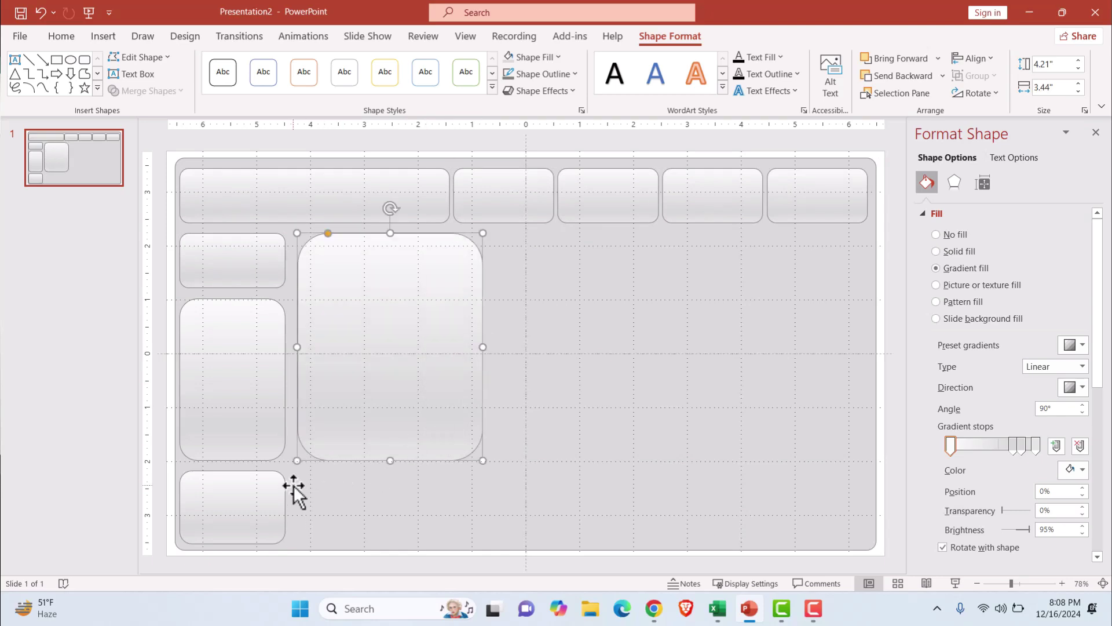
Place two copies of the bottom left-column rectangle side by side along the bottom row and widen both to about 4.97"
{"action": "left_click", "coordinate": [248, 509]}
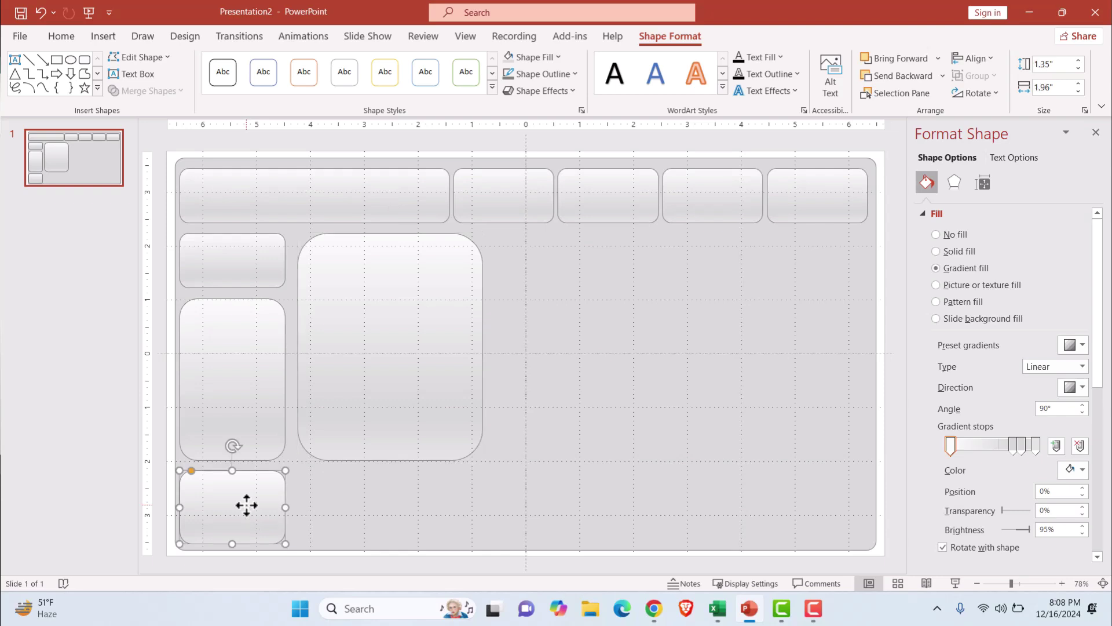
{"action": "left_click_drag", "start_coordinate": [246, 505], "coordinate": [559, 520]}
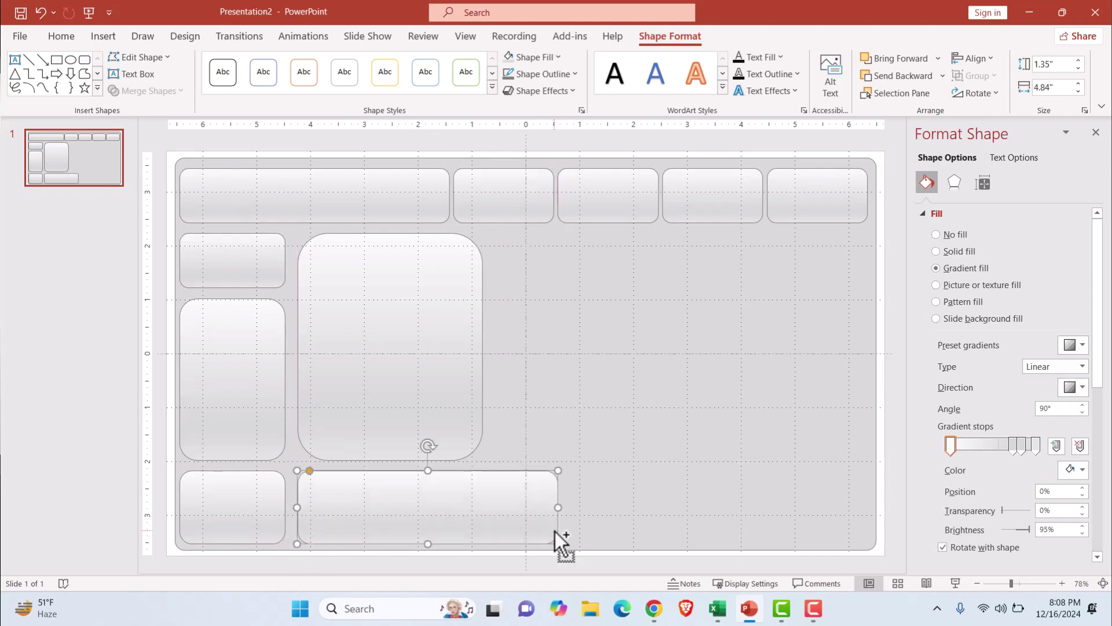
{"action": "left_click_drag", "start_coordinate": [460, 505], "coordinate": [731, 501]}
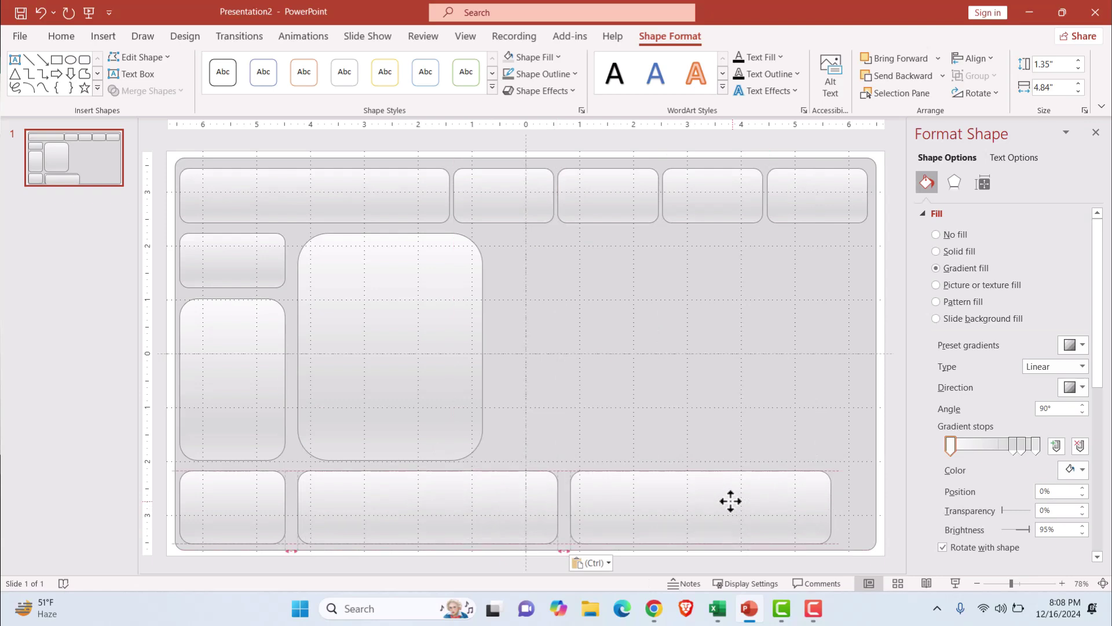
{"action": "left_click", "coordinate": [511, 512], "text": "shift"}
{"action": "mouse_move", "coordinate": [832, 511]}
{"action": "left_mouse_down"}
{"action": "mouse_move", "coordinate": [848, 510]}
{"action": "mouse_move", "coordinate": [829, 514]}
{"action": "mouse_move", "coordinate": [838, 514]}
{"action": "left_mouse_up"}
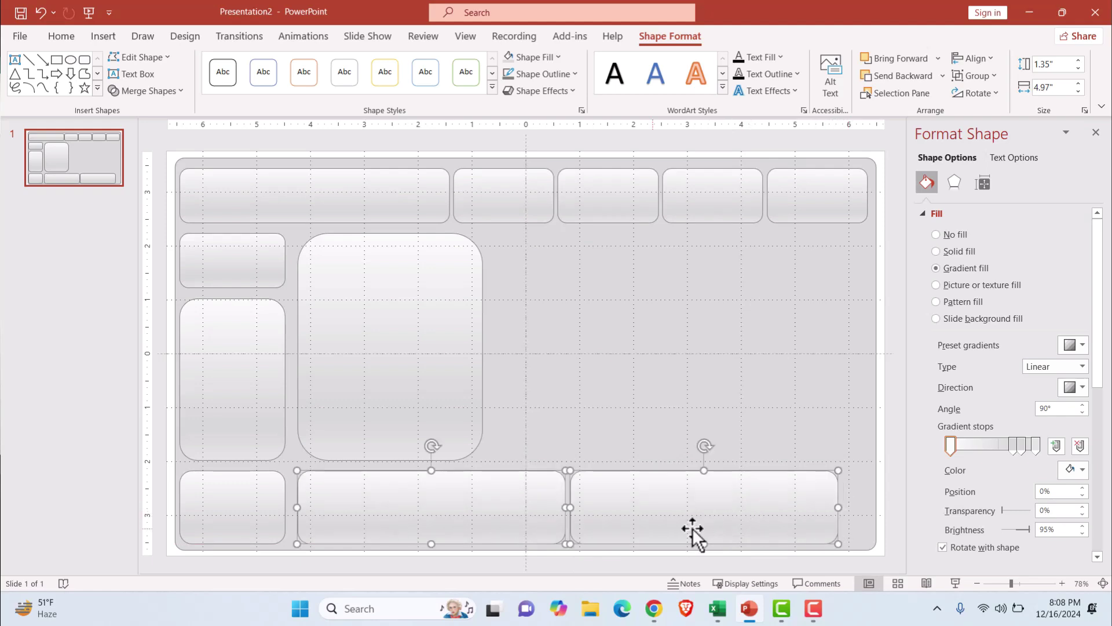
Shift the rightmost bottom-row rectangle so its right edge lines up with the last card of the top row
{"action": "left_click", "coordinate": [782, 443]}
{"action": "left_click", "coordinate": [758, 505]}
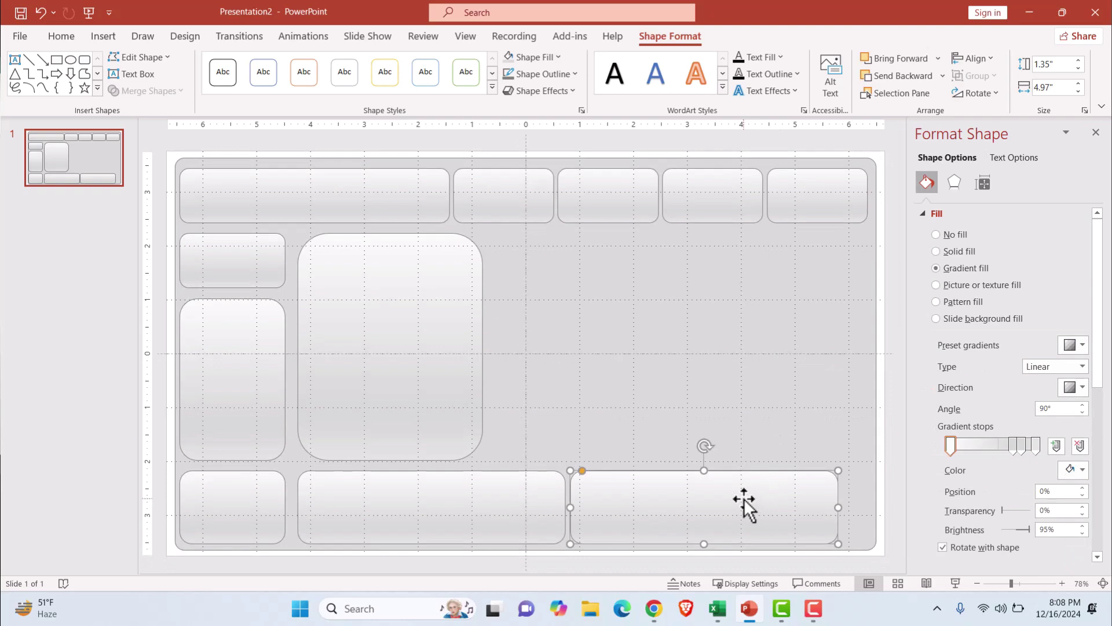
{"action": "key", "text": "Right"}
{"action": "key", "text": "Right"}
{"action": "key", "text": "Right"}
{"action": "key", "text": "Right"}
{"action": "key", "text": "Right"}
{"action": "key", "text": "Right"}
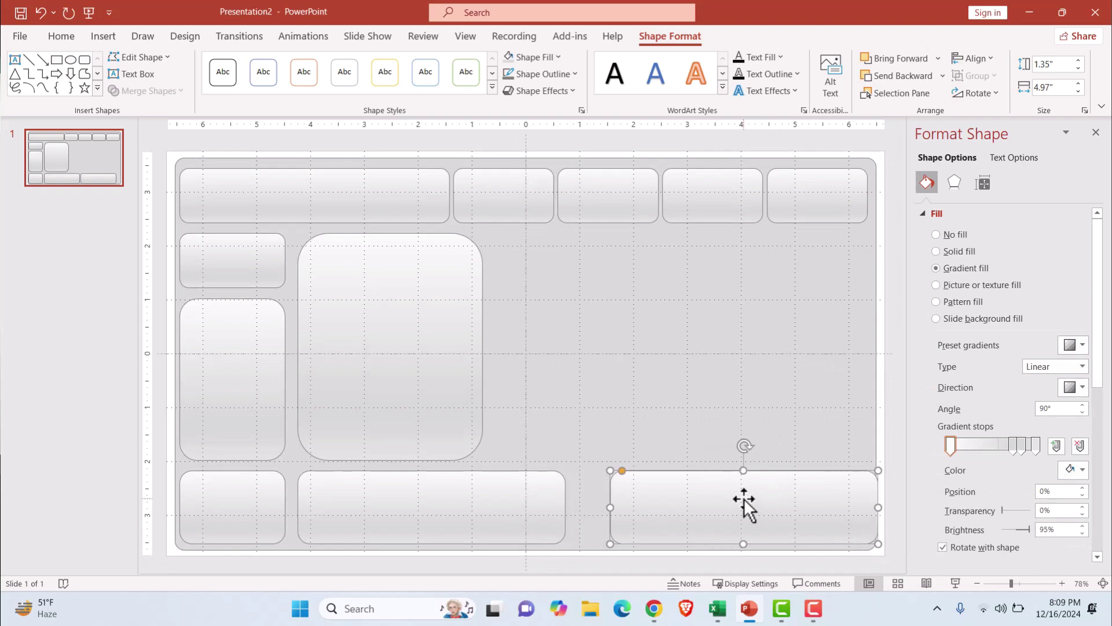
{"action": "key", "text": "Left"}
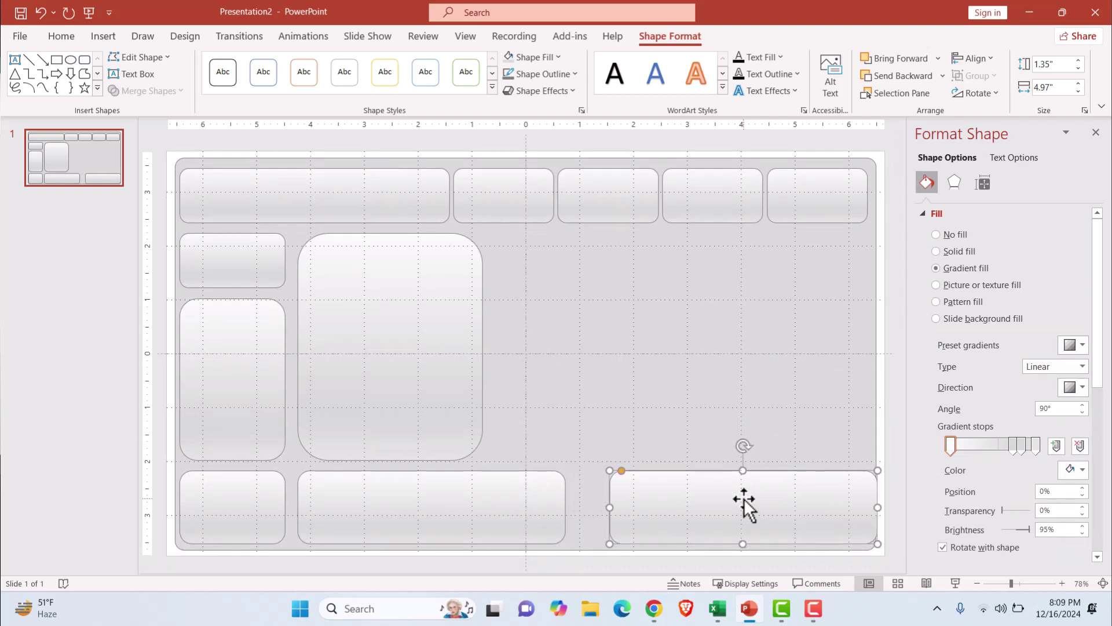
{"action": "key", "text": "ctrl+Left"}
{"action": "key", "text": "ctrl+Left"}
{"action": "key", "text": "ctrl+Left"}
{"action": "key", "text": "ctrl+Left"}
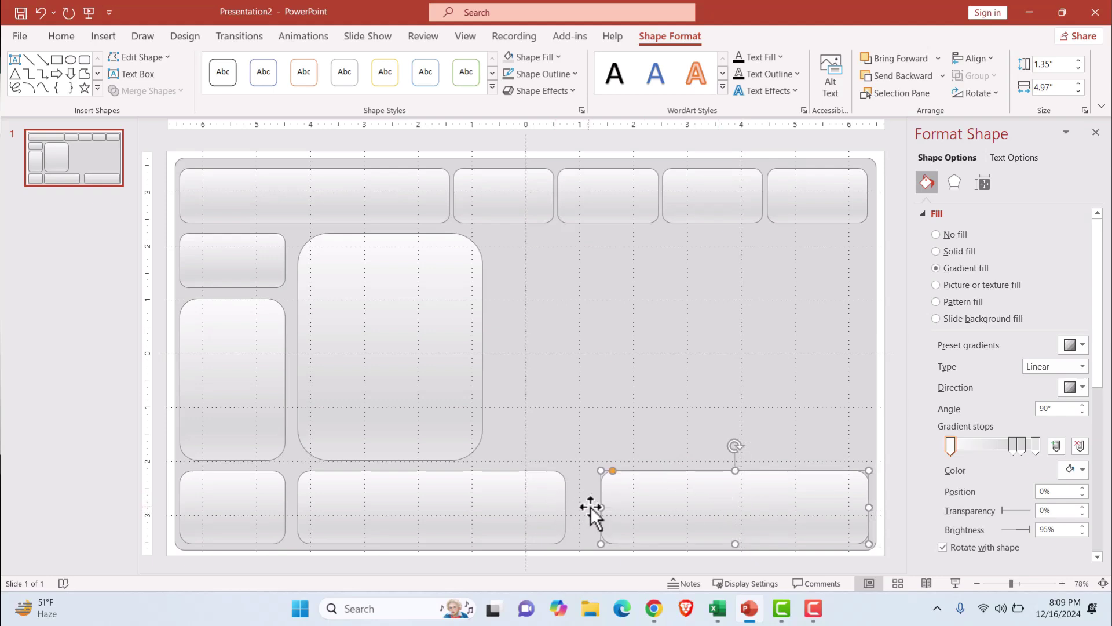
Stretch the two wide bottom-row rectangles toward each other, leaving a narrow gap, with the middle one about 5.12" wide
{"action": "left_click_drag", "start_coordinate": [600, 506], "coordinate": [573, 512]}
{"action": "left_click", "coordinate": [540, 512]}
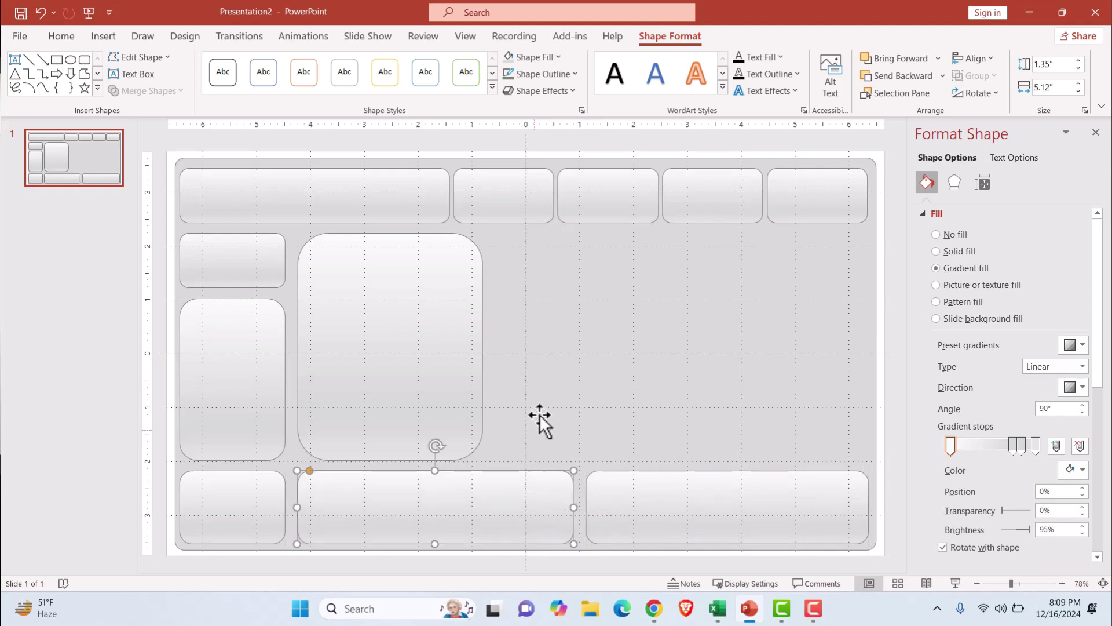
{"action": "left_click", "coordinate": [543, 367]}
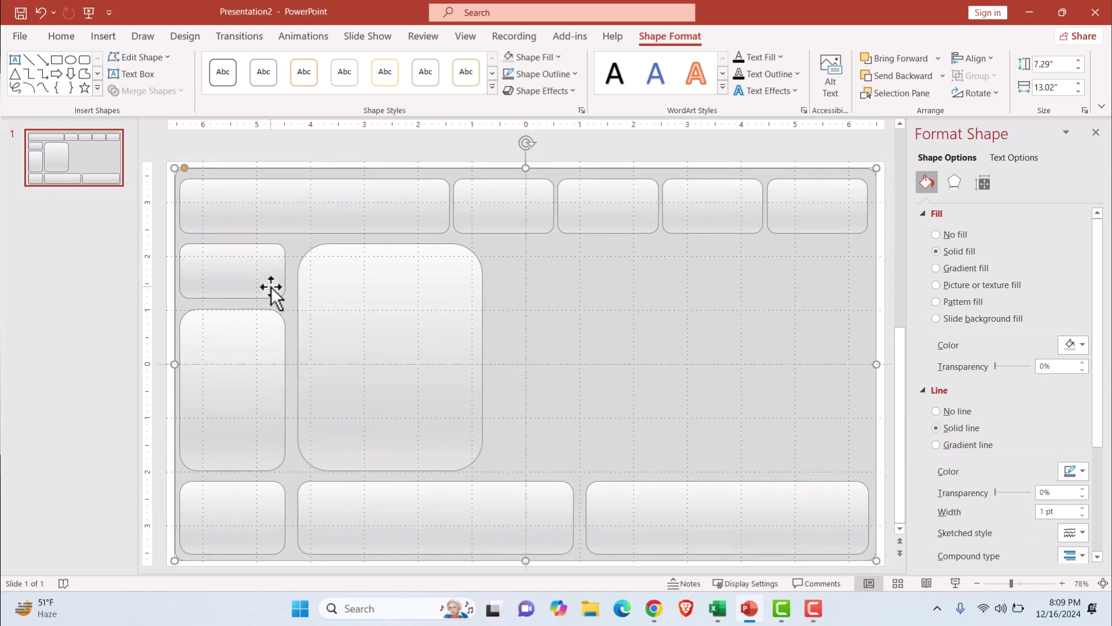
Duplicate the small left-column rectangle beside the large panel and enlarge the copy to about 2.23" high and 4.08" wide
{"action": "left_click", "coordinate": [257, 277]}
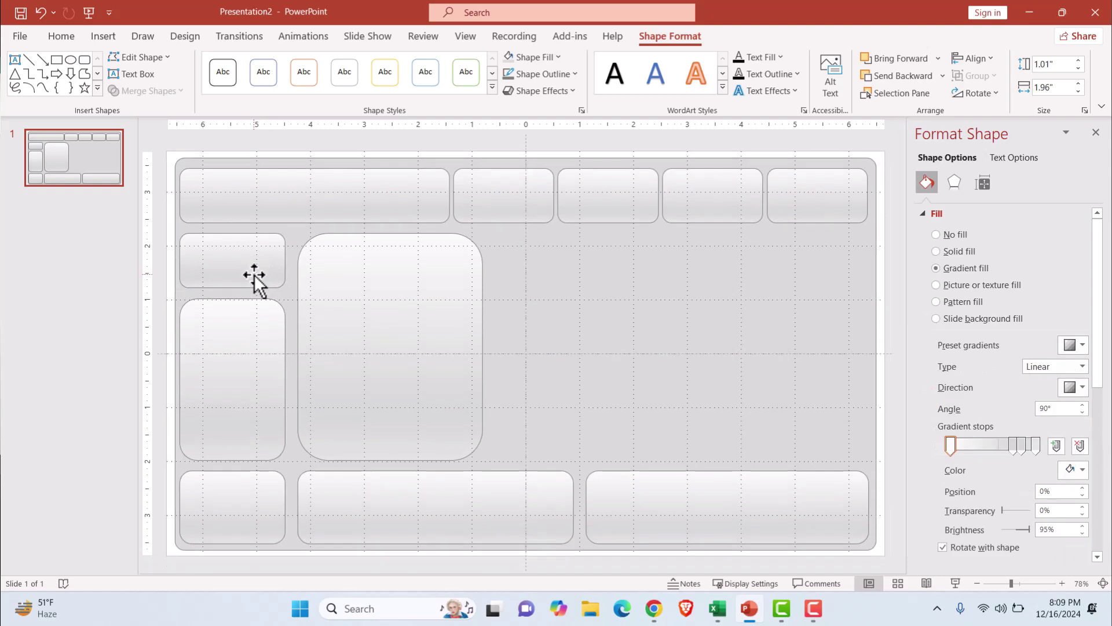
{"action": "key", "text": "ctrl+d"}
{"action": "left_click_drag", "start_coordinate": [241, 261], "coordinate": [546, 354]}
{"action": "left_click_drag", "start_coordinate": [601, 294], "coordinate": [716, 307]}
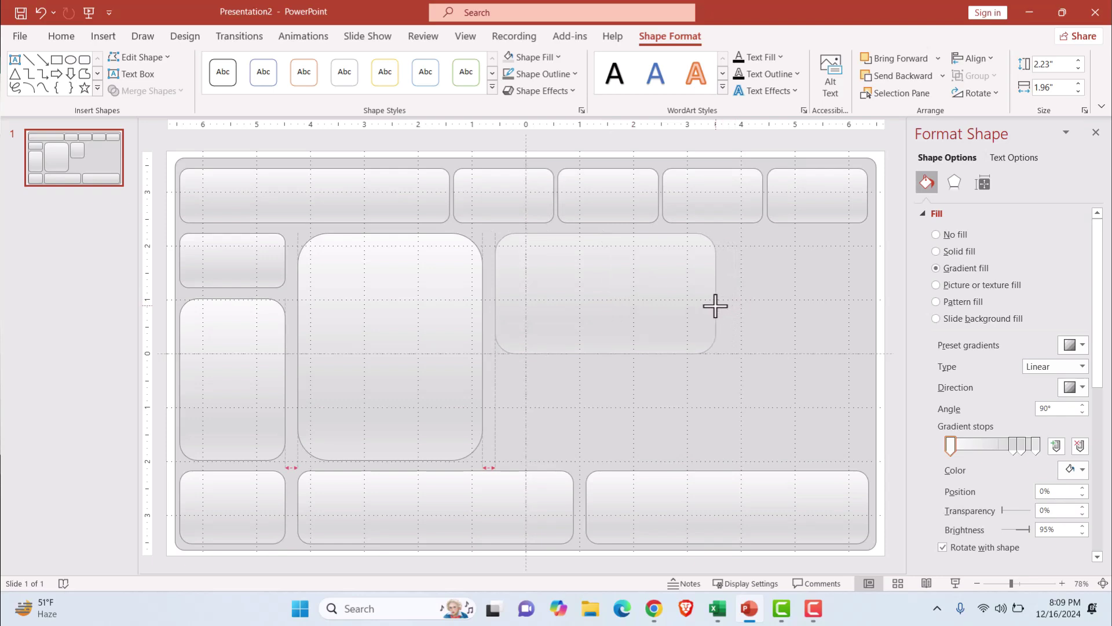
{"action": "left_click_drag", "start_coordinate": [715, 307], "coordinate": [714, 306]}
Copy the 4.08" wide panel directly below itself and reduce both panels to about 1.95" high
{"action": "key", "text": "ctrl+c"}
{"action": "key", "text": "ctrl+v"}
{"action": "left_click_drag", "start_coordinate": [577, 290], "coordinate": [571, 382]}
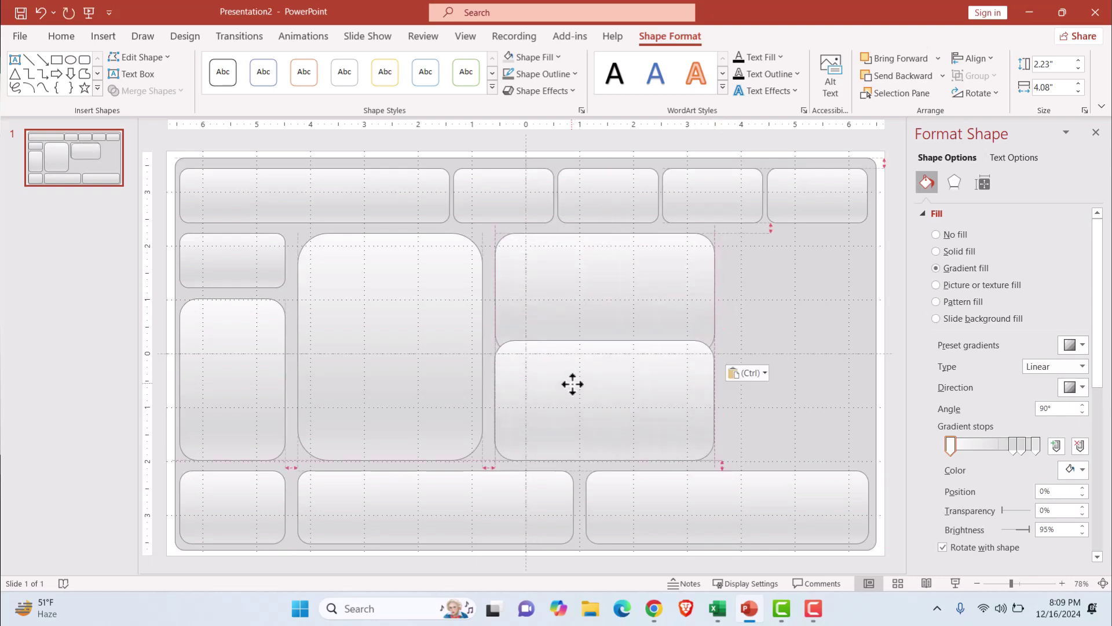
{"action": "left_click", "coordinate": [568, 291], "text": "shift"}
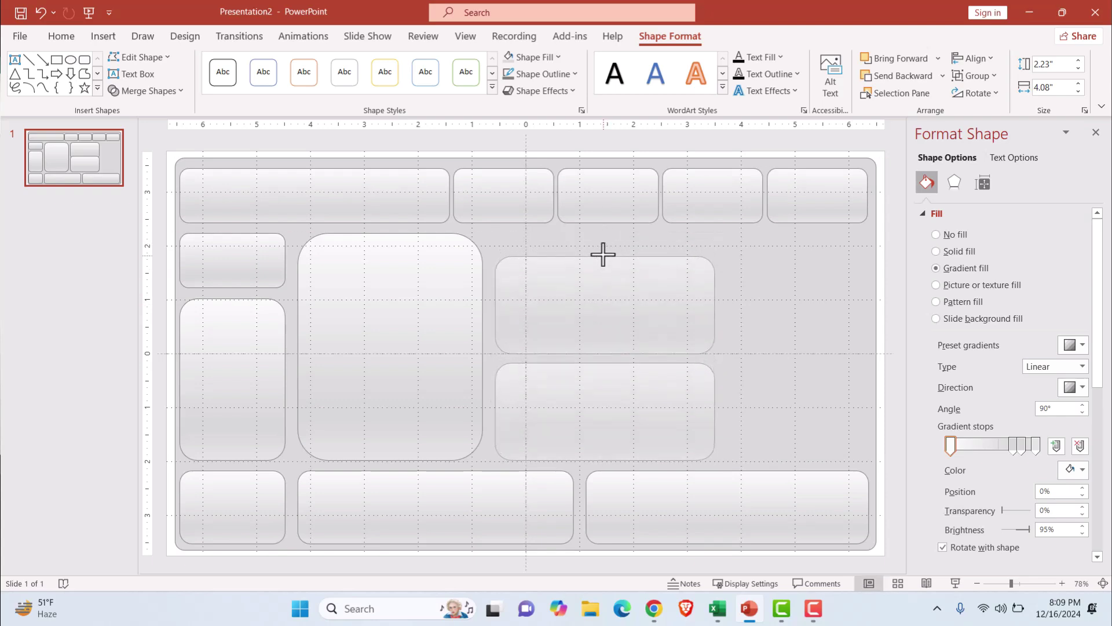
{"action": "left_click_drag", "start_coordinate": [602, 254], "coordinate": [603, 249]}
{"action": "left_click", "coordinate": [766, 283]}
Move the upper 4.08" wide panel up to leave a gap above the lower one
{"action": "scroll", "coordinate": [627, 307], "scroll_direction": "down", "scroll_amount": 1}
{"action": "left_click", "coordinate": [627, 307]}
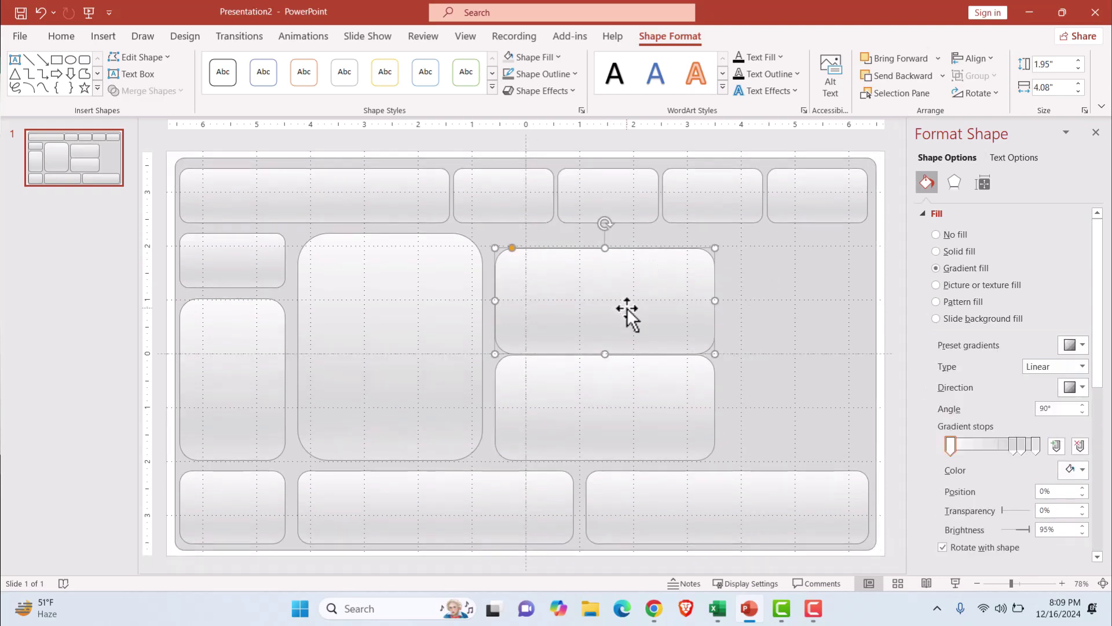
{"action": "left_click_drag", "start_coordinate": [586, 296], "coordinate": [588, 288]}
{"action": "left_click", "coordinate": [749, 314]}
Add two narrower copies of the 1.95" high panels, one beside each, reaching the right edge of the top row
{"action": "left_click", "coordinate": [655, 301]}
{"action": "left_click", "coordinate": [647, 306], "text": "ctrl"}
{"action": "left_click_drag", "start_coordinate": [615, 301], "coordinate": [755, 288]}
{"action": "left_click_drag", "start_coordinate": [758, 288], "coordinate": [761, 288]}
{"action": "left_click_drag", "start_coordinate": [649, 289], "coordinate": [761, 411]}
{"action": "key", "text": "ctrl+c"}
{"action": "key", "text": "ctrl+v"}
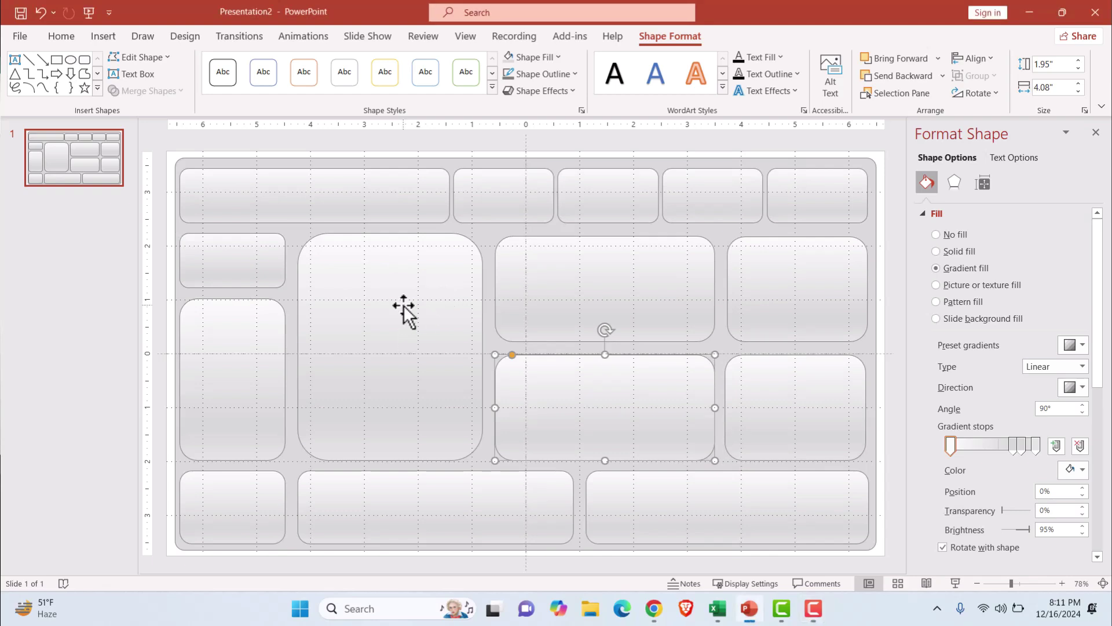
Copy all the layout shapes on the slide and switch to the Sales Data_Dashboard workbook in Excel
{"action": "left_click", "coordinate": [331, 302]}
{"action": "key", "text": "ctrl+a"}
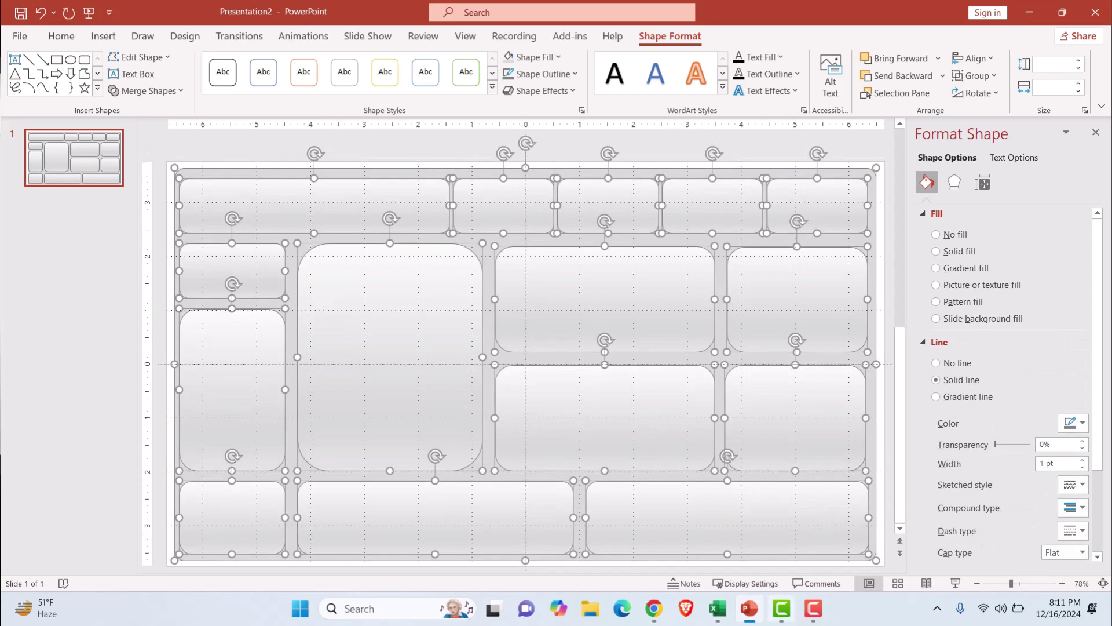
{"action": "left_click", "coordinate": [717, 608]}
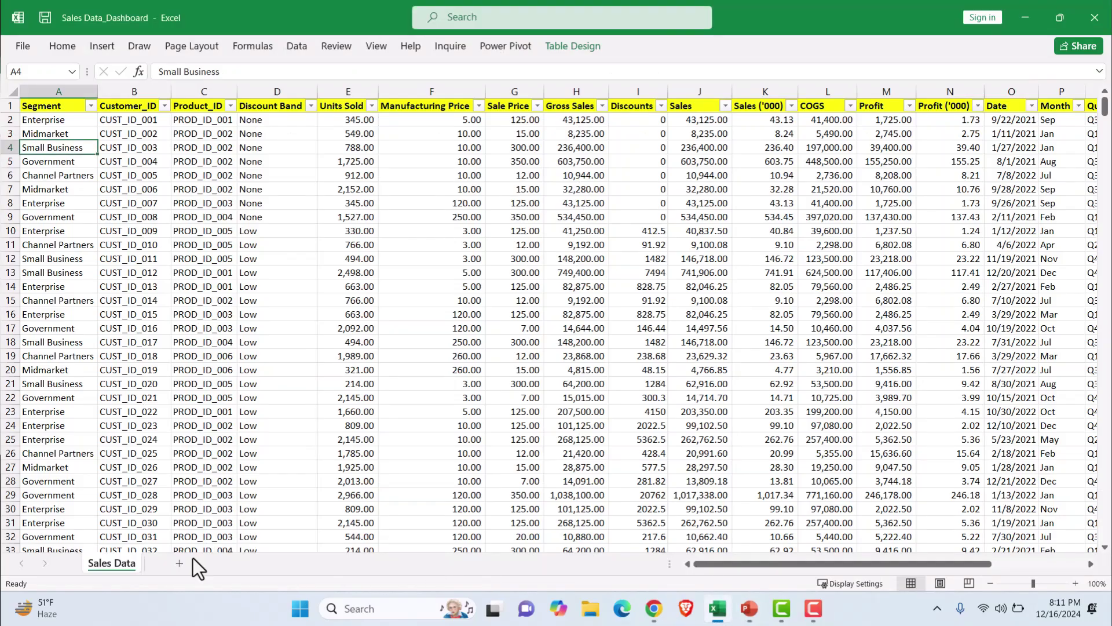
Add two worksheets named Pivot Tables and Dashboard after the Sales Data sheet
{"action": "left_click", "coordinate": [175, 562]}
{"action": "double_click", "coordinate": [169, 565]}
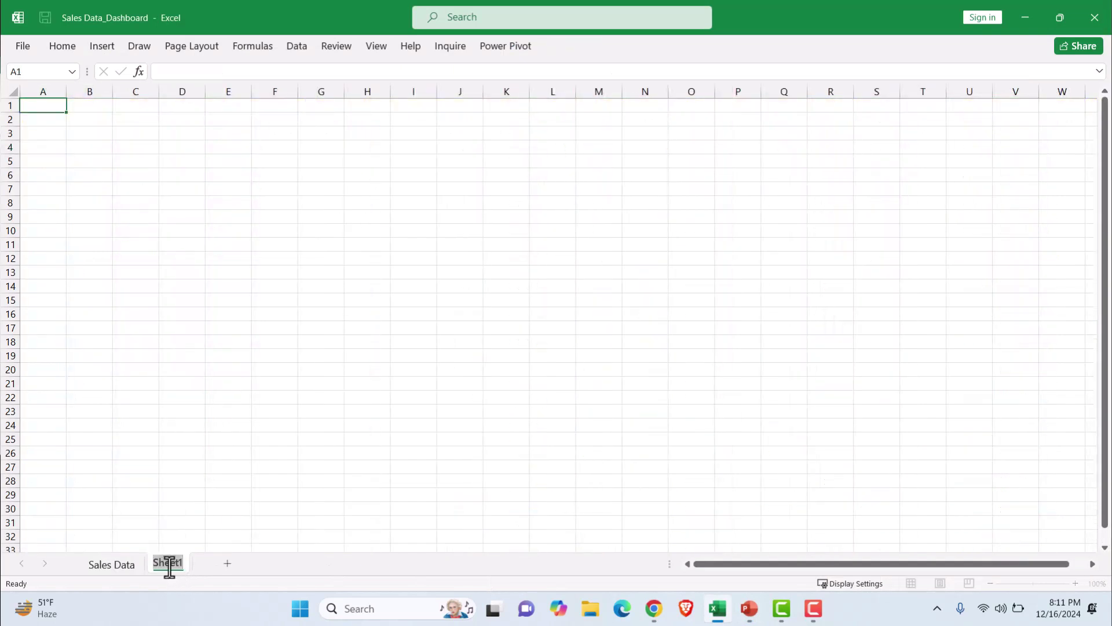
{"action": "key", "text": "BackSpace"}
{"action": "type", "text": "Pivot Tables"}
{"action": "left_click", "coordinate": [254, 564]}
{"action": "double_click", "coordinate": [247, 563]}
{"action": "type", "text": "Dashboard"}
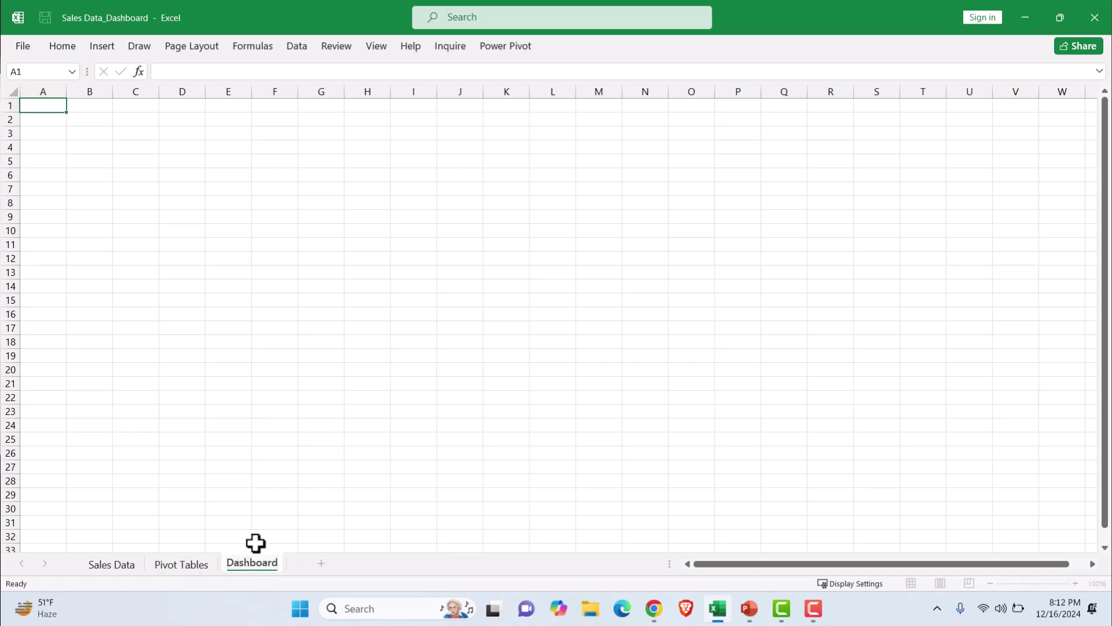
Paste the layout shapes into the Dashboard sheet and move them together to start at cell A1
{"action": "left_click", "coordinate": [243, 340]}
{"action": "left_click", "coordinate": [105, 165]}
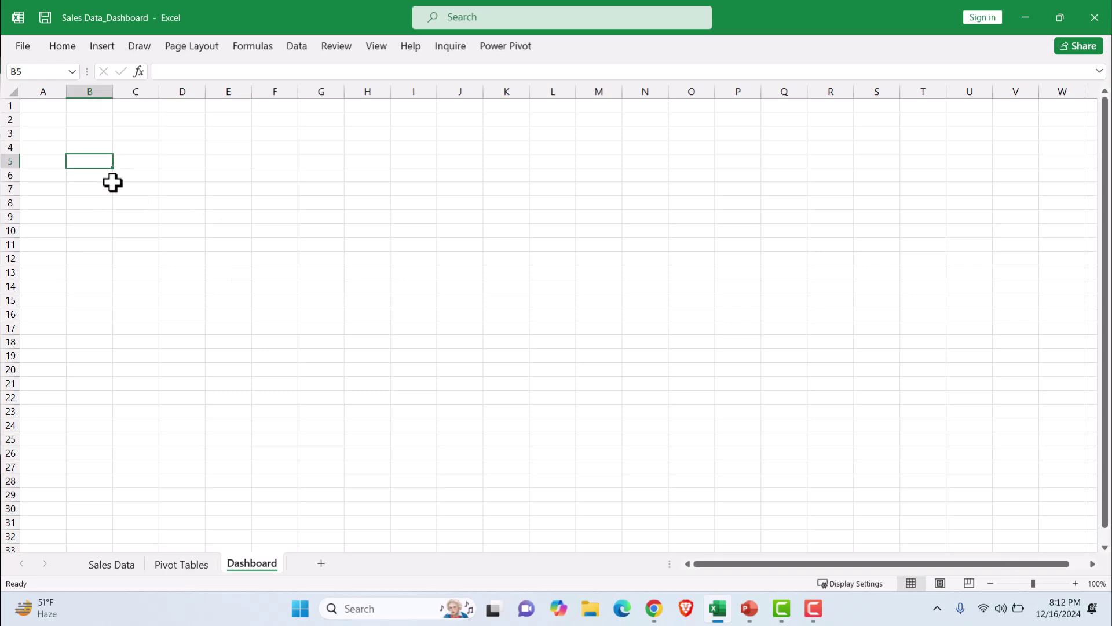
{"action": "key", "text": "ctrl+v"}
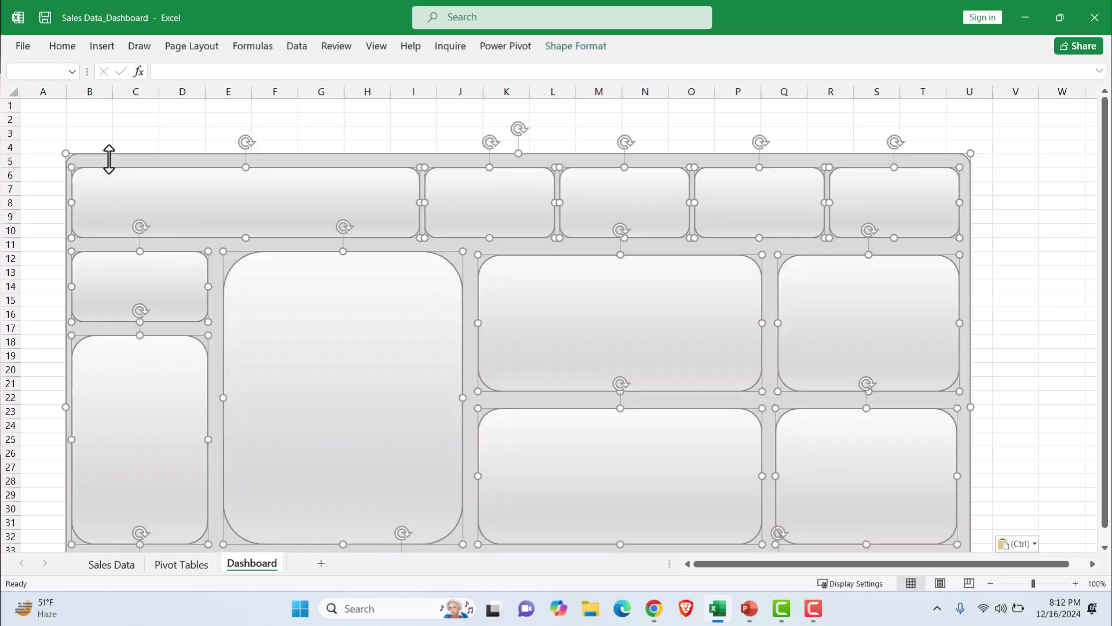
{"action": "left_click_drag", "start_coordinate": [103, 156], "coordinate": [73, 114]}
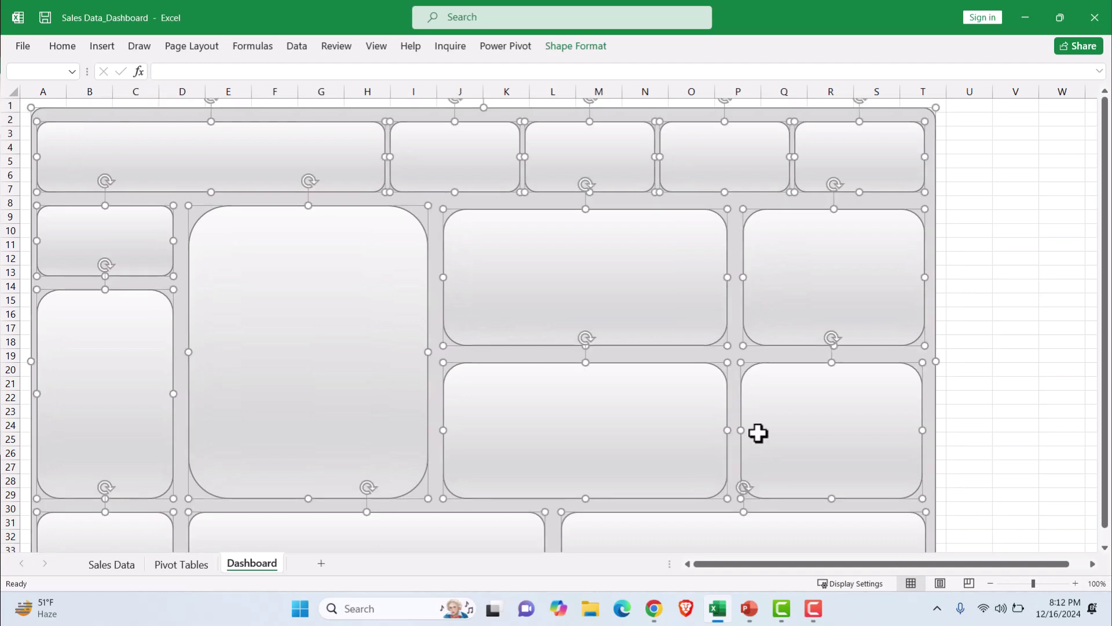
{"action": "scroll", "coordinate": [771, 440], "scroll_direction": "down", "scroll_amount": 4}
{"action": "scroll", "coordinate": [915, 487], "scroll_direction": "up", "scroll_amount": 2}
{"action": "left_click_drag", "start_coordinate": [933, 529], "coordinate": [902, 504]}
{"action": "key", "text": "ctrl+z"}
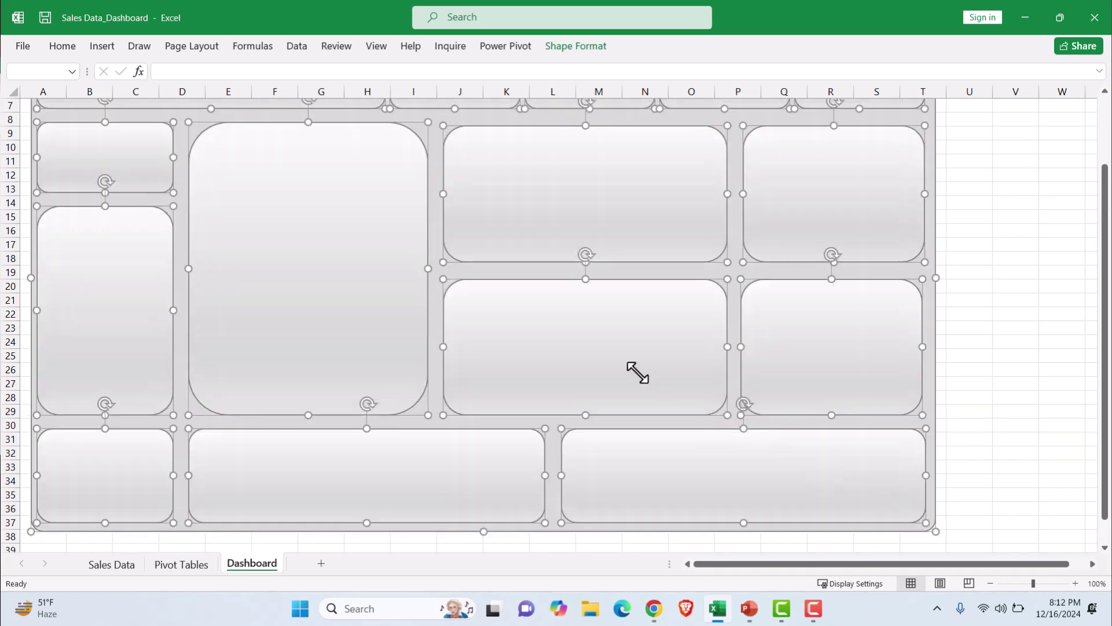
Set the Dashboard sheet's zoom to 85% so the whole layout fits, and deselect the shapes
{"action": "scroll", "coordinate": [635, 371], "scroll_direction": "up", "scroll_amount": 2}
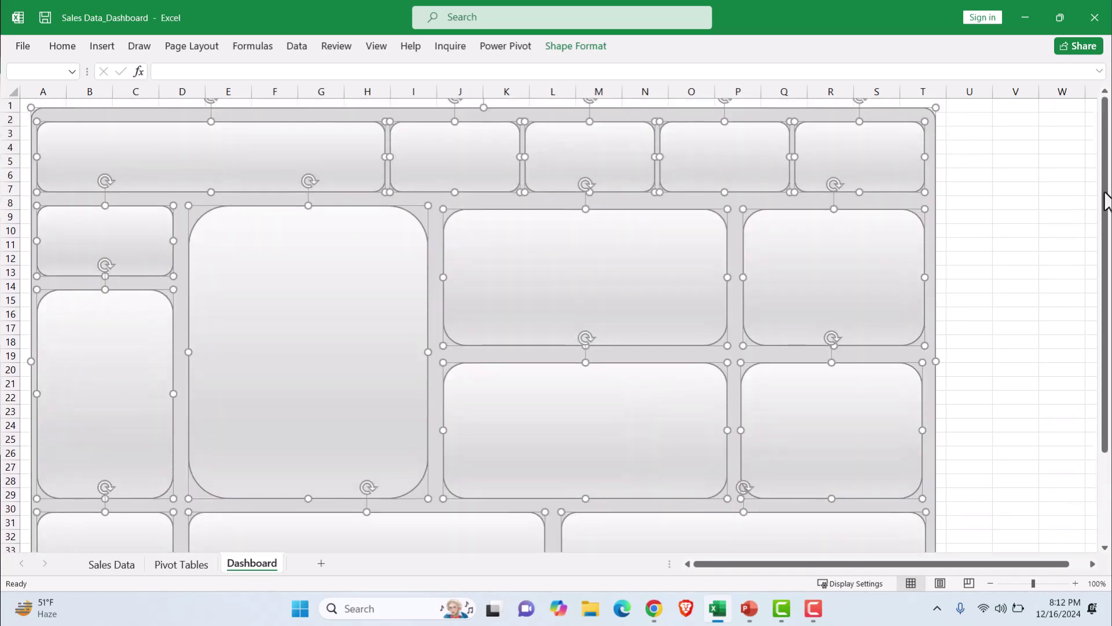
{"action": "left_click_drag", "start_coordinate": [1104, 199], "coordinate": [1101, 256]}
{"action": "scroll", "coordinate": [752, 364], "scroll_direction": "down", "scroll_amount": 2, "text": "ctrl"}
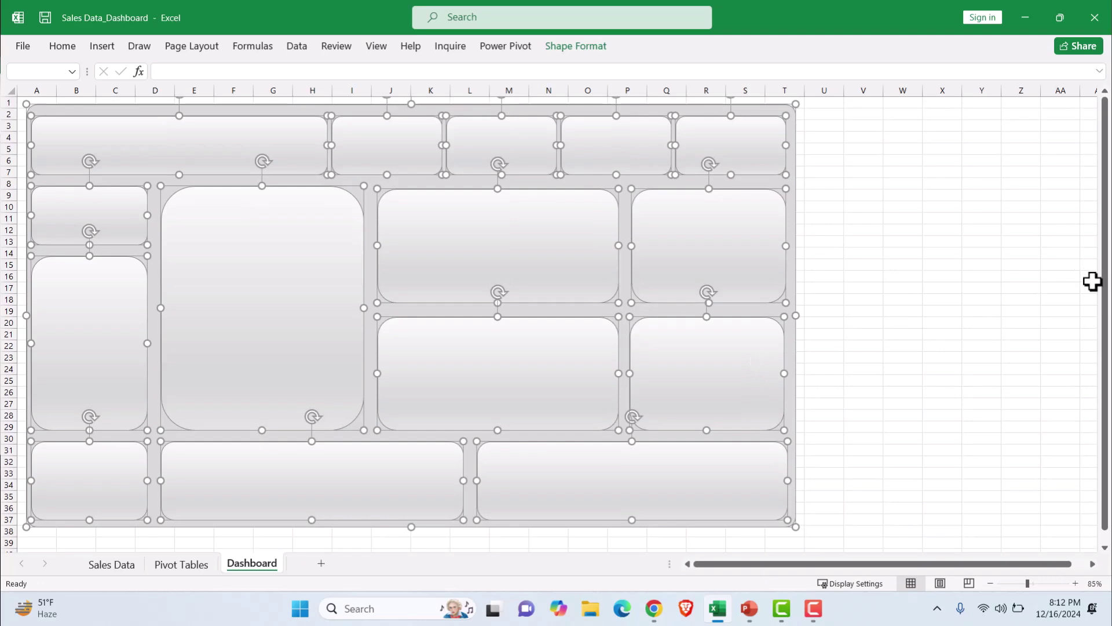
{"action": "left_click_drag", "start_coordinate": [1106, 281], "coordinate": [1103, 262]}
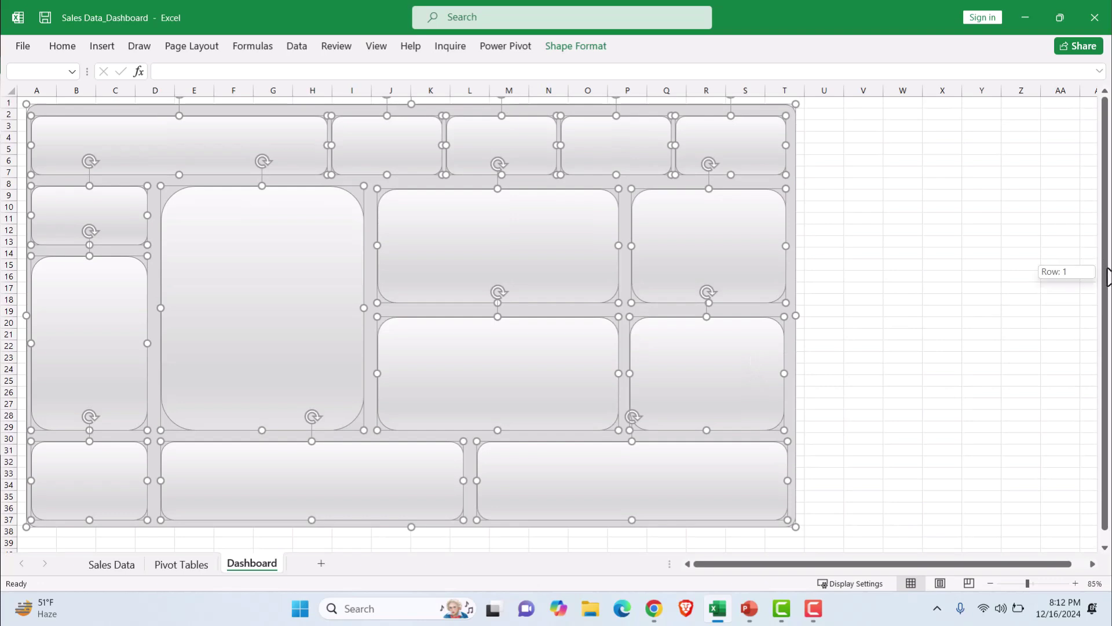
{"action": "left_click", "coordinate": [852, 288]}
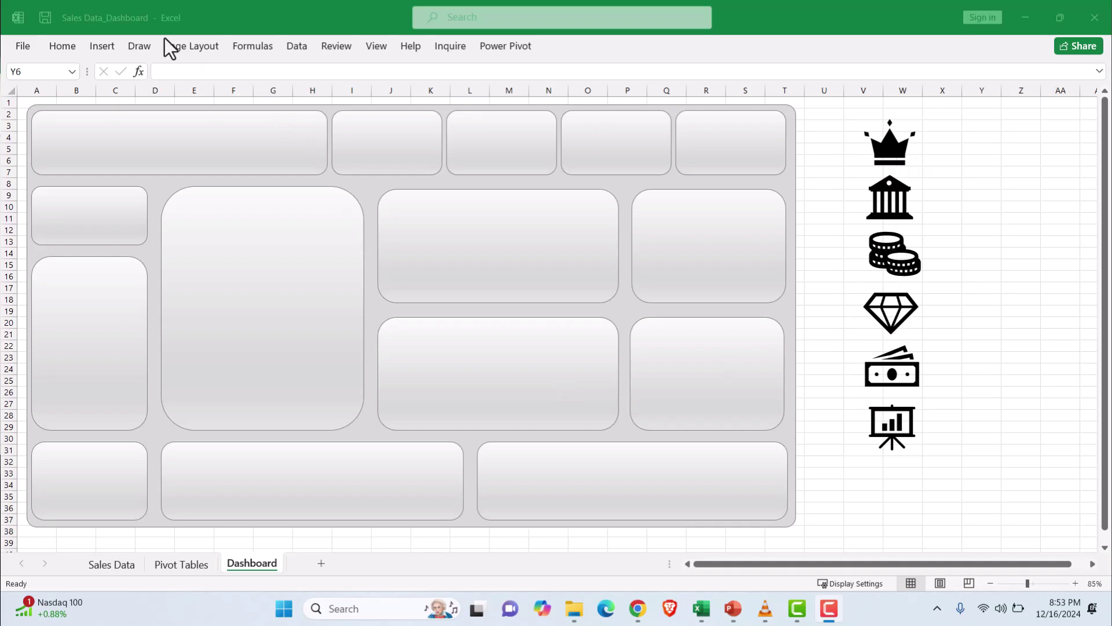
{"action": "left_click", "coordinate": [96, 48]}
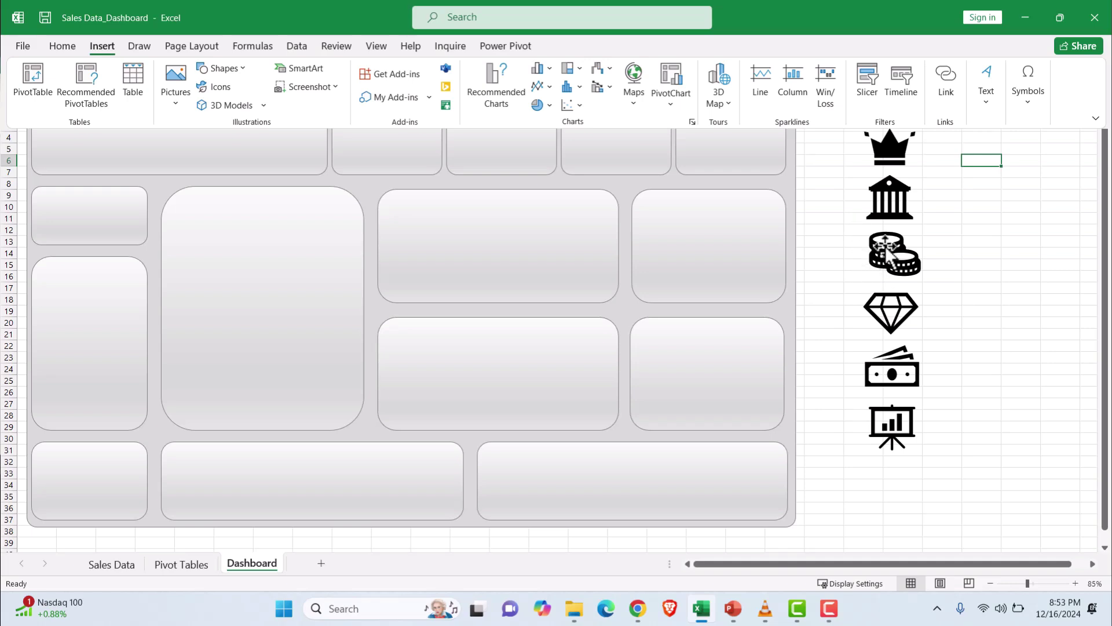
{"action": "left_click", "coordinate": [825, 231]}
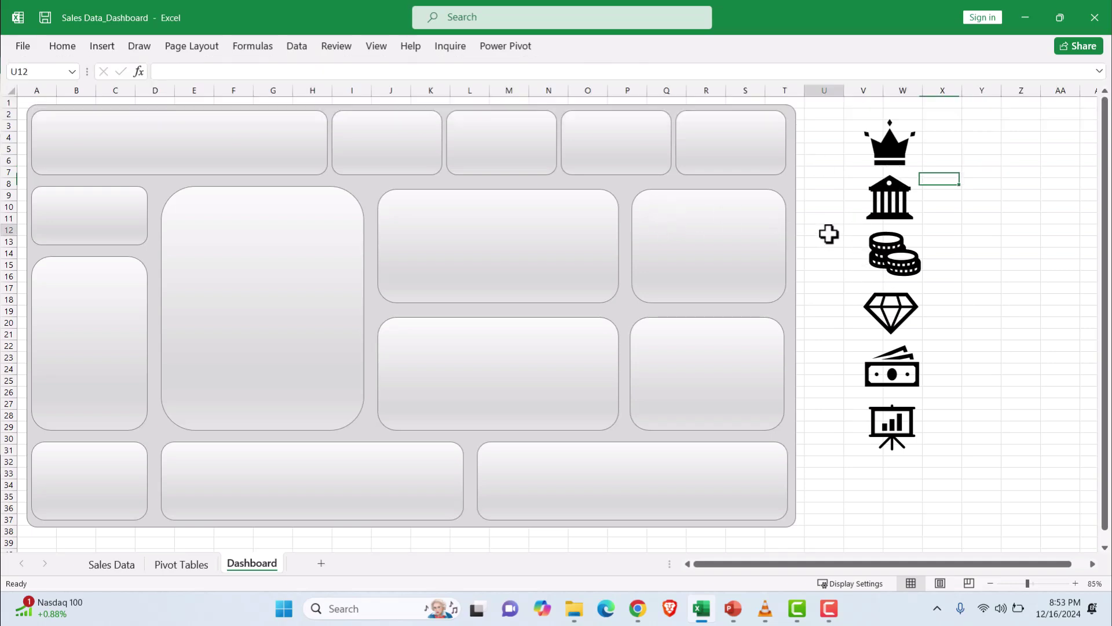
Title the wide header rectangle SALES DASHBOARD and format its text in bold black
{"action": "left_click", "coordinate": [180, 143]}
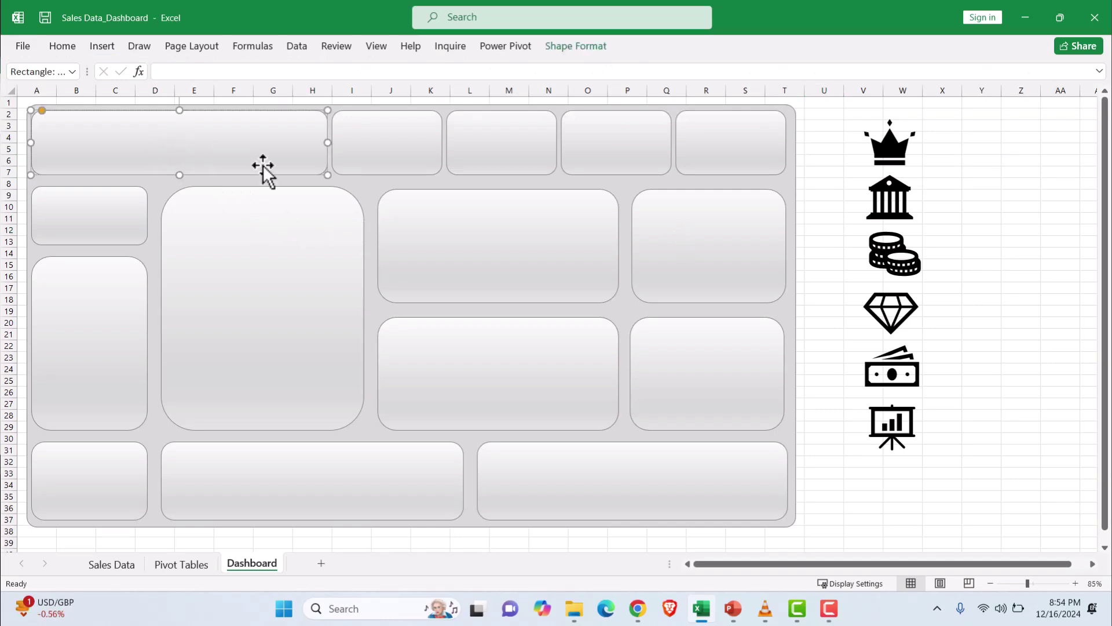
{"action": "type", "text": "SALES DASHBOARD"}
{"action": "left_click_drag", "start_coordinate": [119, 143], "coordinate": [254, 147]}
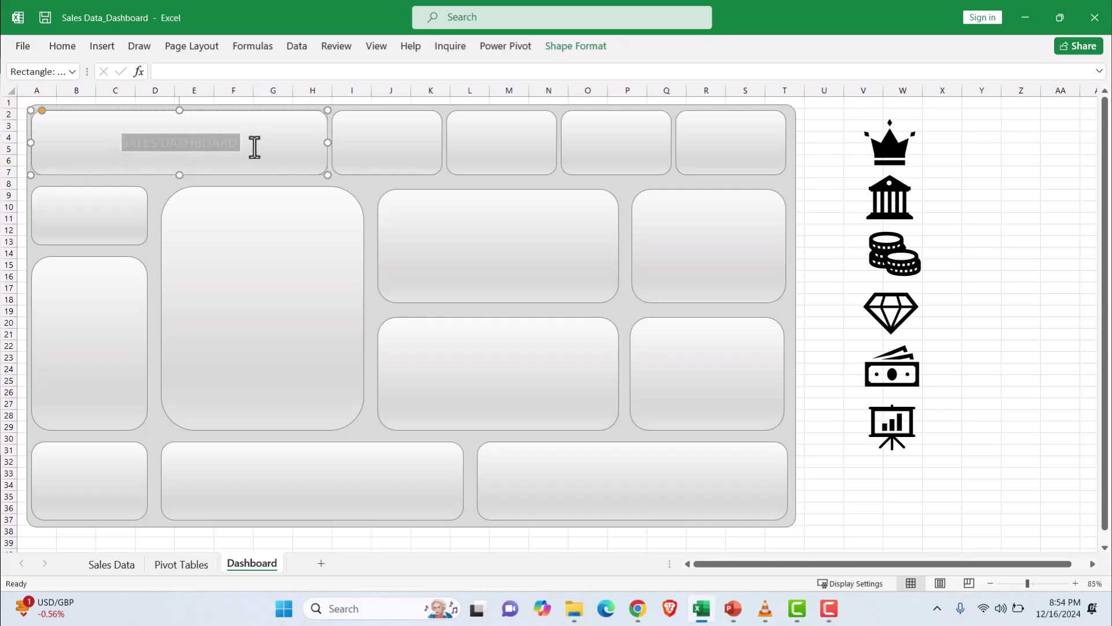
{"action": "left_click", "coordinate": [65, 50]}
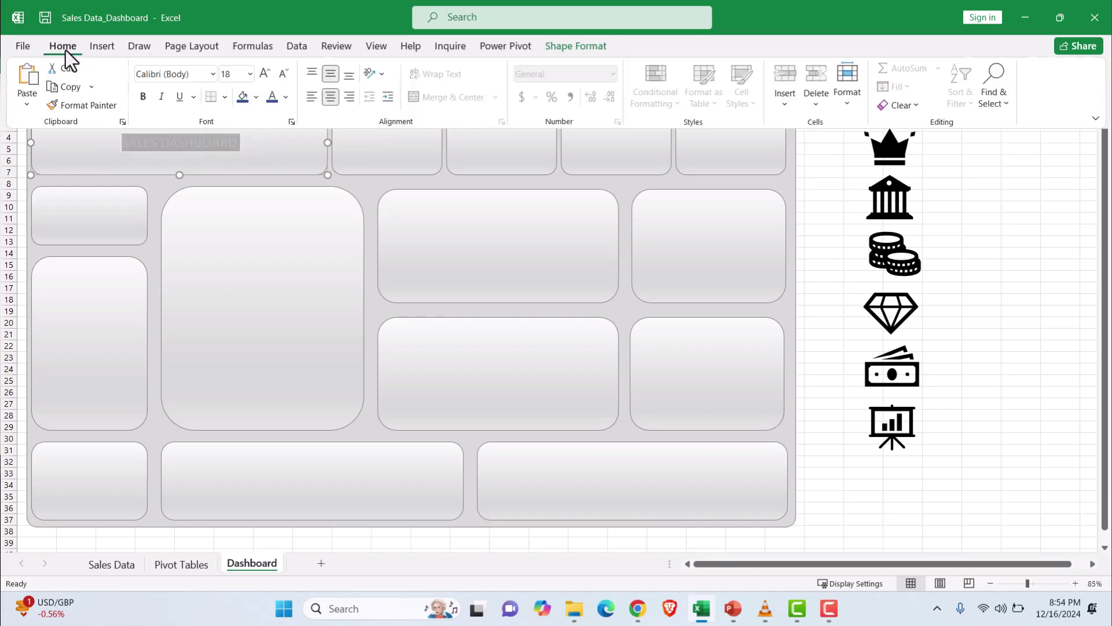
{"action": "left_click", "coordinate": [286, 99]}
{"action": "left_click", "coordinate": [284, 154]}
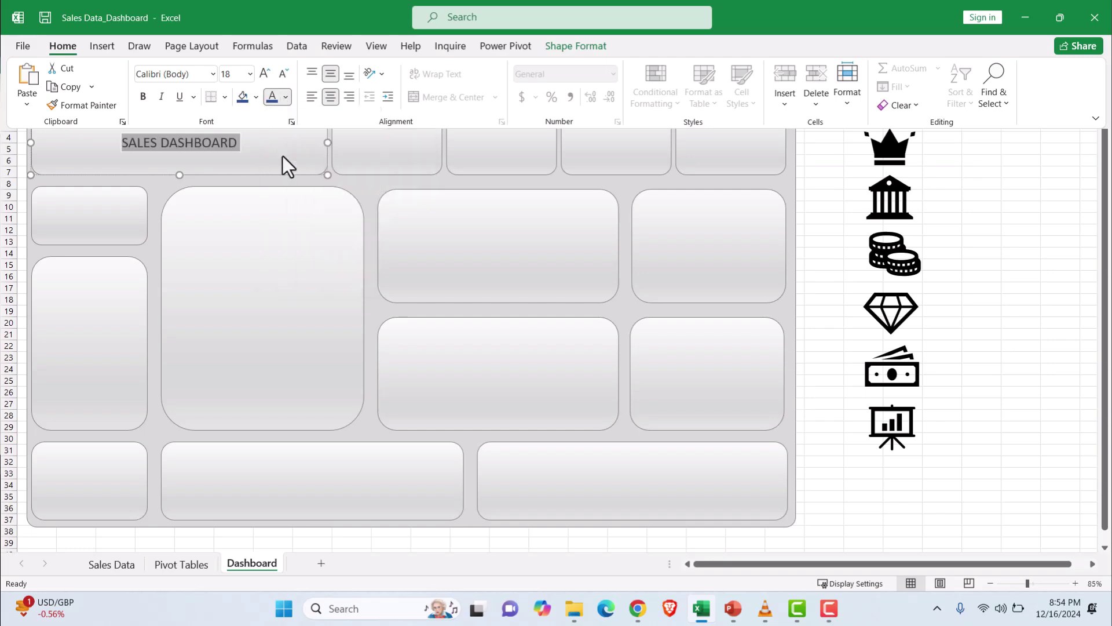
{"action": "left_click", "coordinate": [144, 97]}
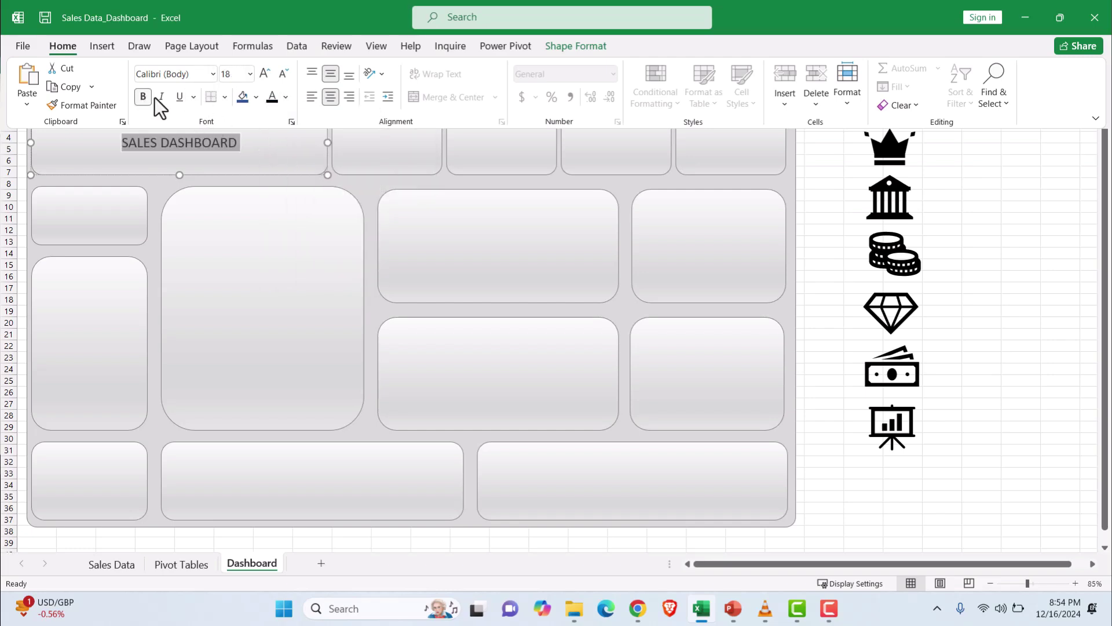
Set the SALES DASHBOARD title's font size to 32 and align its text to the top of the header rectangle
{"action": "left_click", "coordinate": [250, 74]}
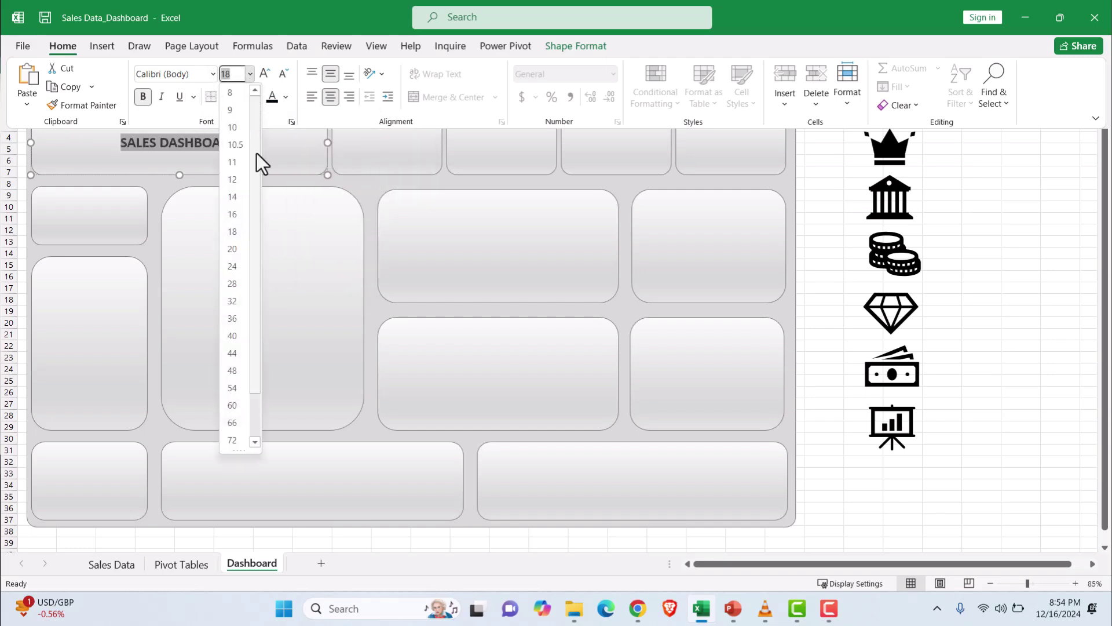
{"action": "left_click", "coordinate": [234, 300]}
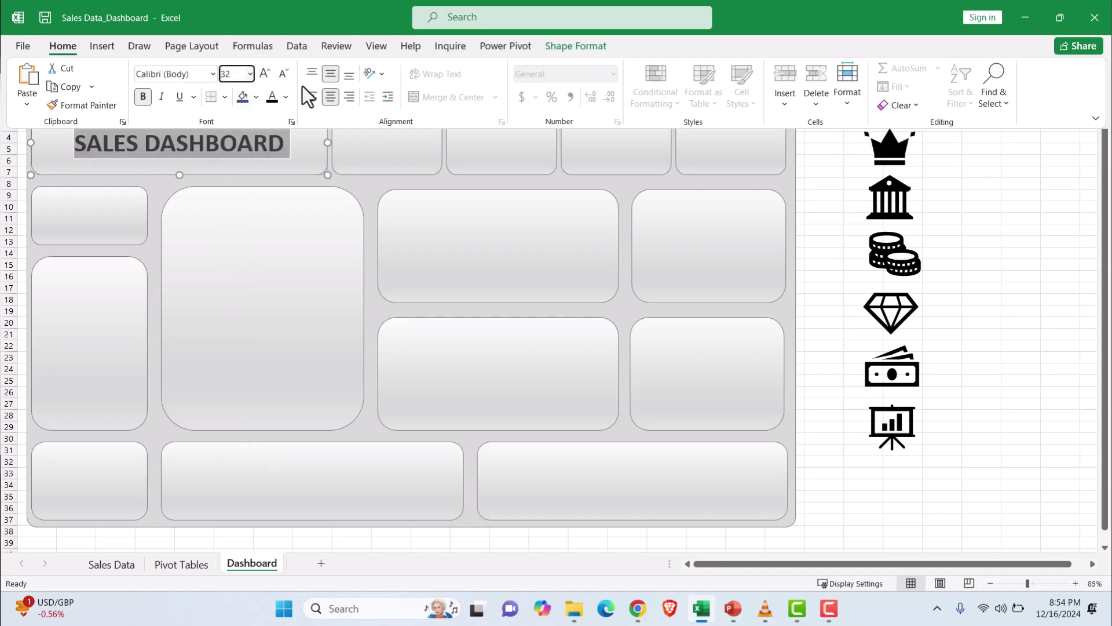
{"action": "left_click", "coordinate": [382, 193]}
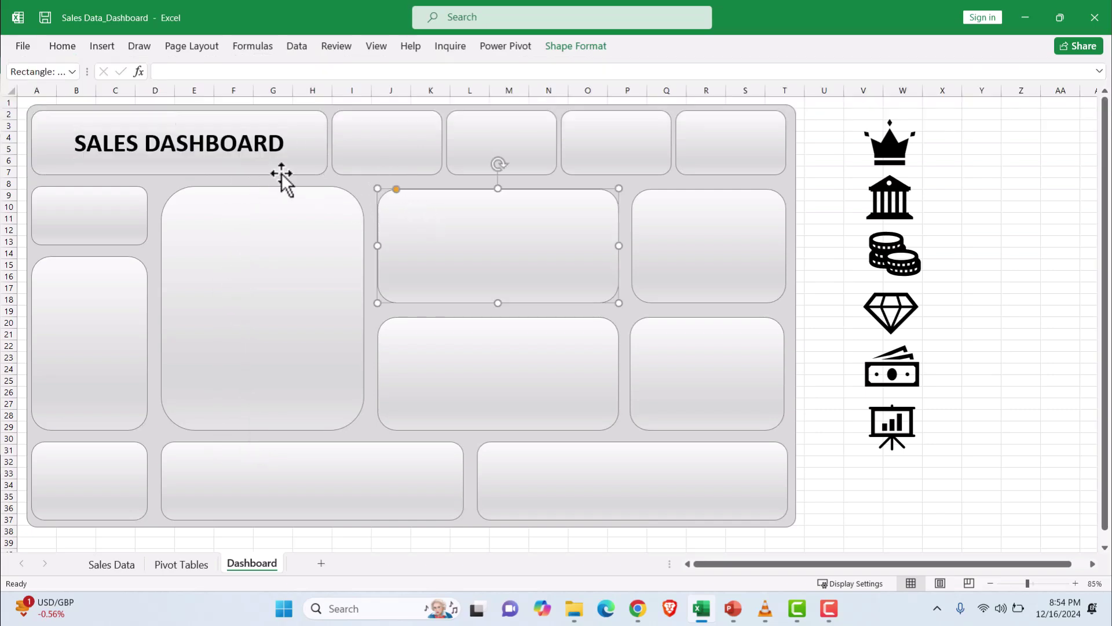
{"action": "left_click", "coordinate": [128, 143]}
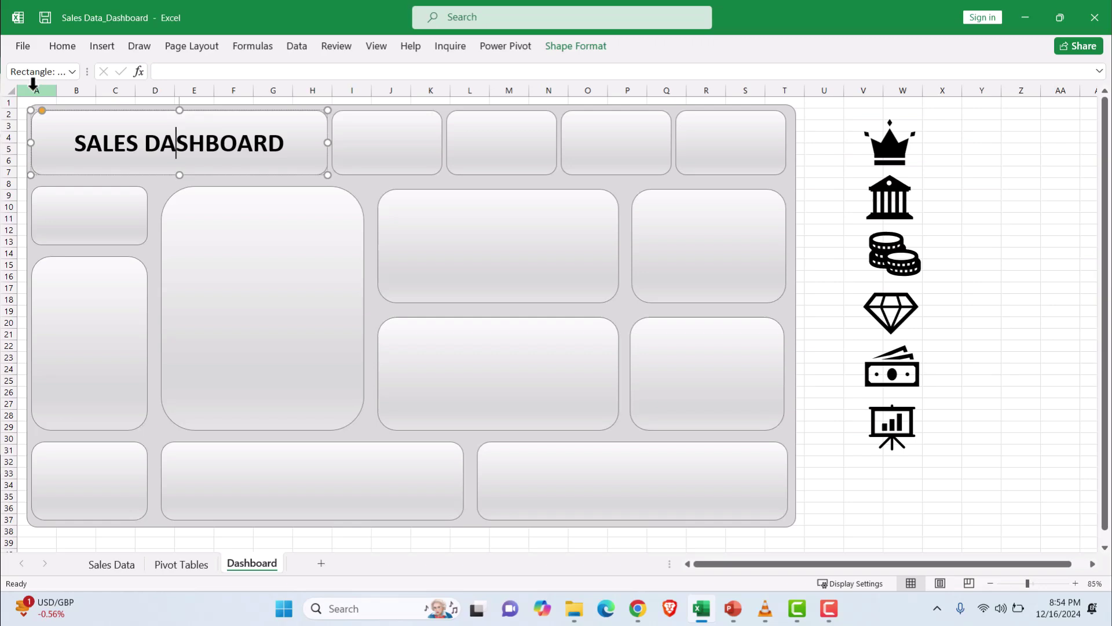
{"action": "left_click", "coordinate": [65, 45]}
{"action": "left_click", "coordinate": [312, 71]}
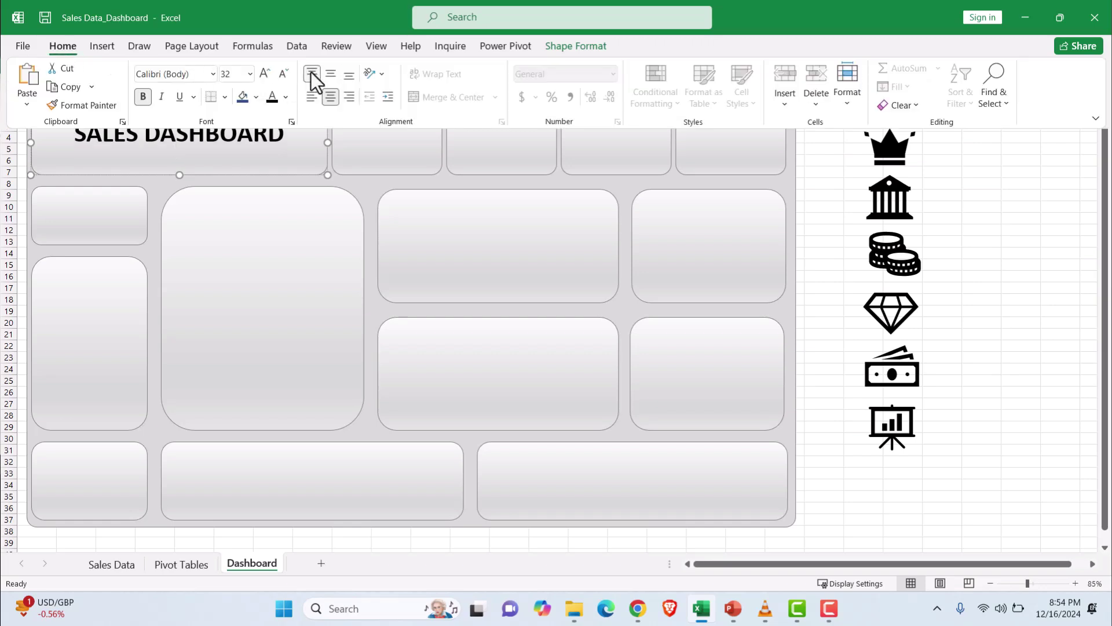
{"action": "left_click", "coordinate": [252, 181]}
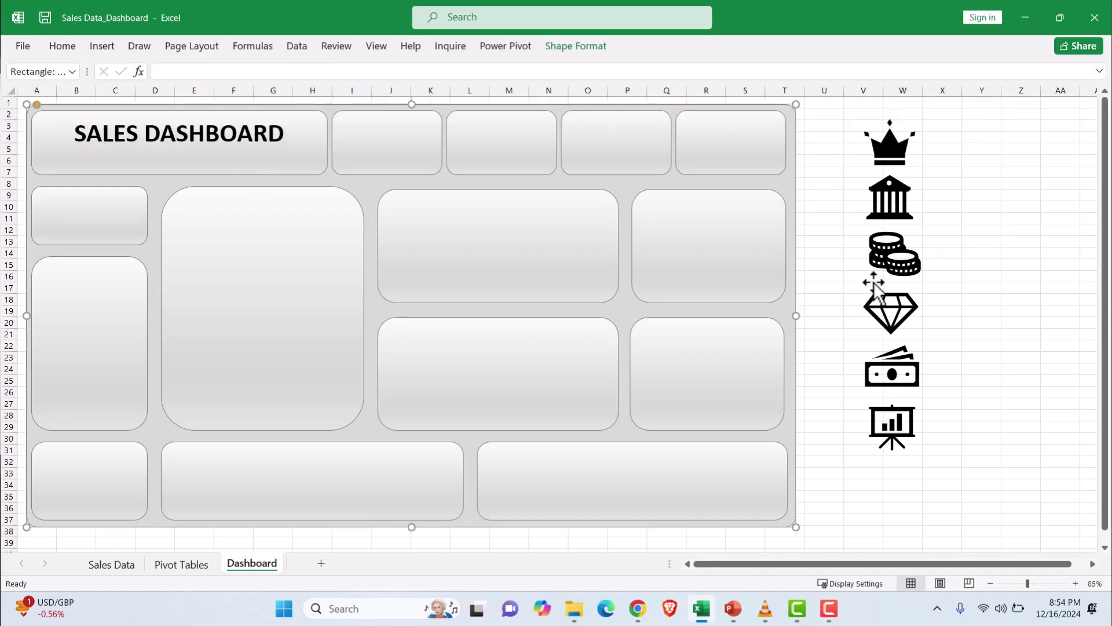
Place the crown icon just before the SALES DASHBOARD title and shrink it to fit beside the text
{"action": "left_click_drag", "start_coordinate": [895, 152], "coordinate": [71, 110]}
{"action": "key", "text": "Up"}
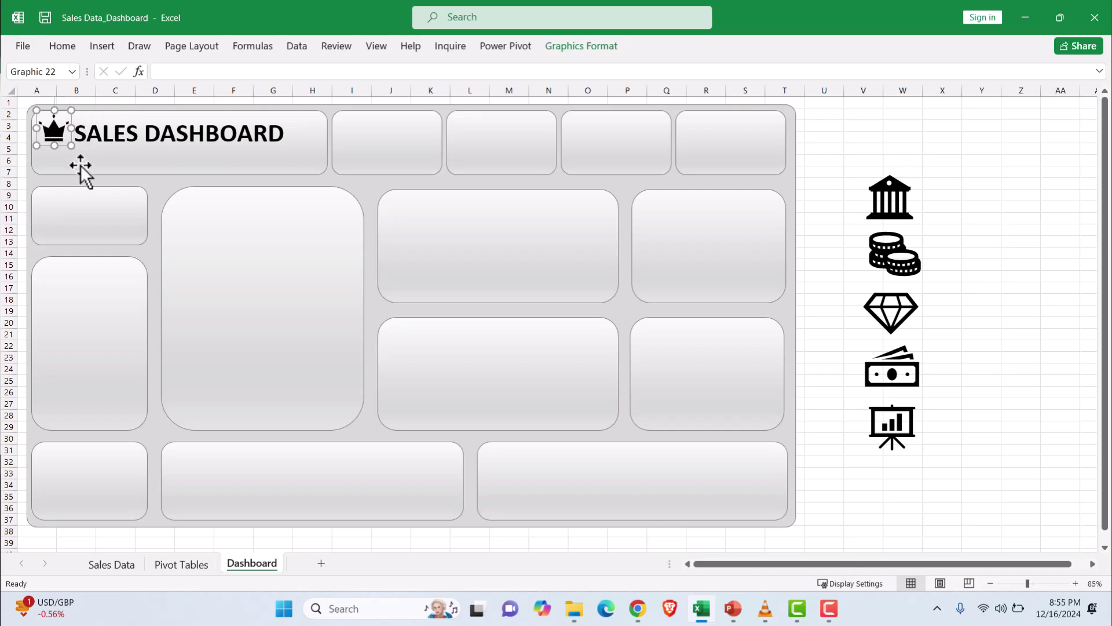
{"action": "key", "text": "Right"}
{"action": "left_click", "coordinate": [116, 182]}
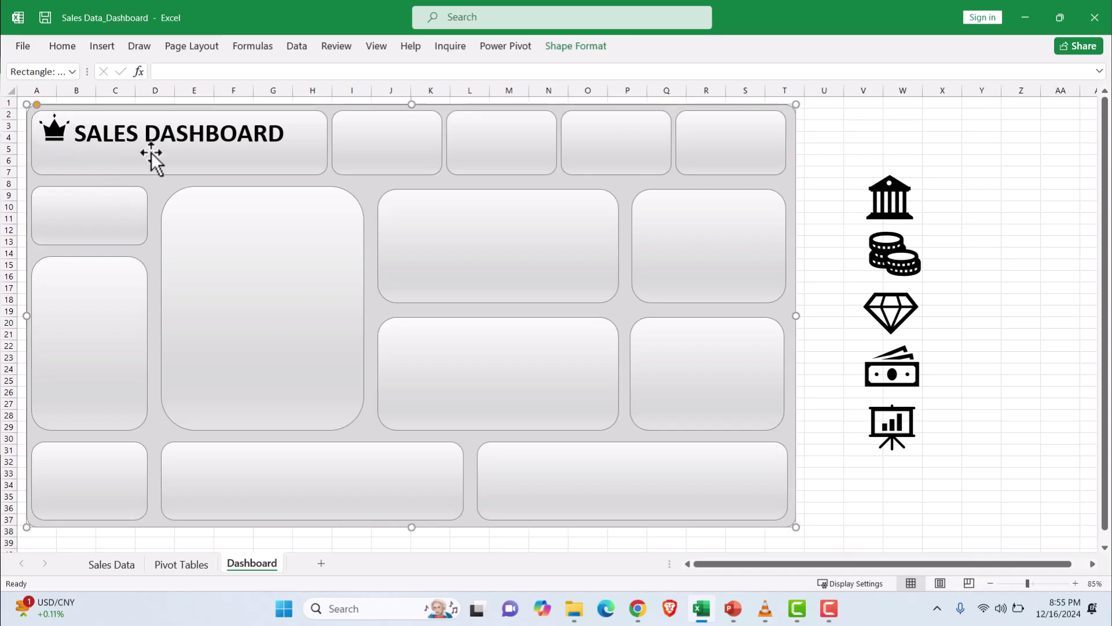
Draw a rectangle under the title inside the header card and enter the text Bicycle Shop in it
{"action": "left_click", "coordinate": [68, 47]}
{"action": "left_click", "coordinate": [102, 47]}
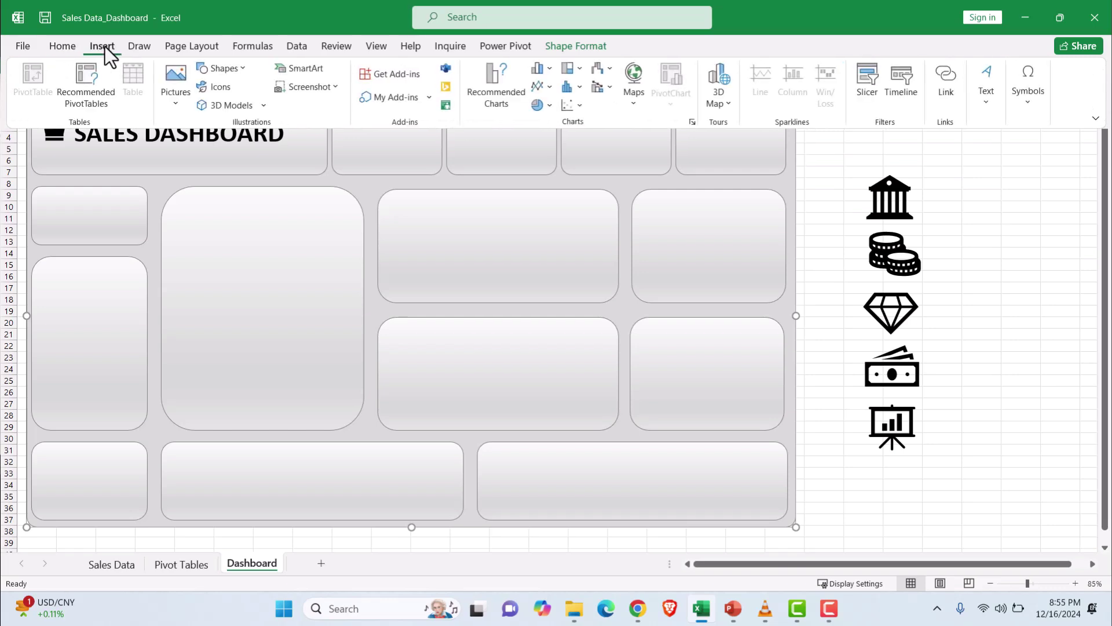
{"action": "left_click", "coordinate": [246, 66]}
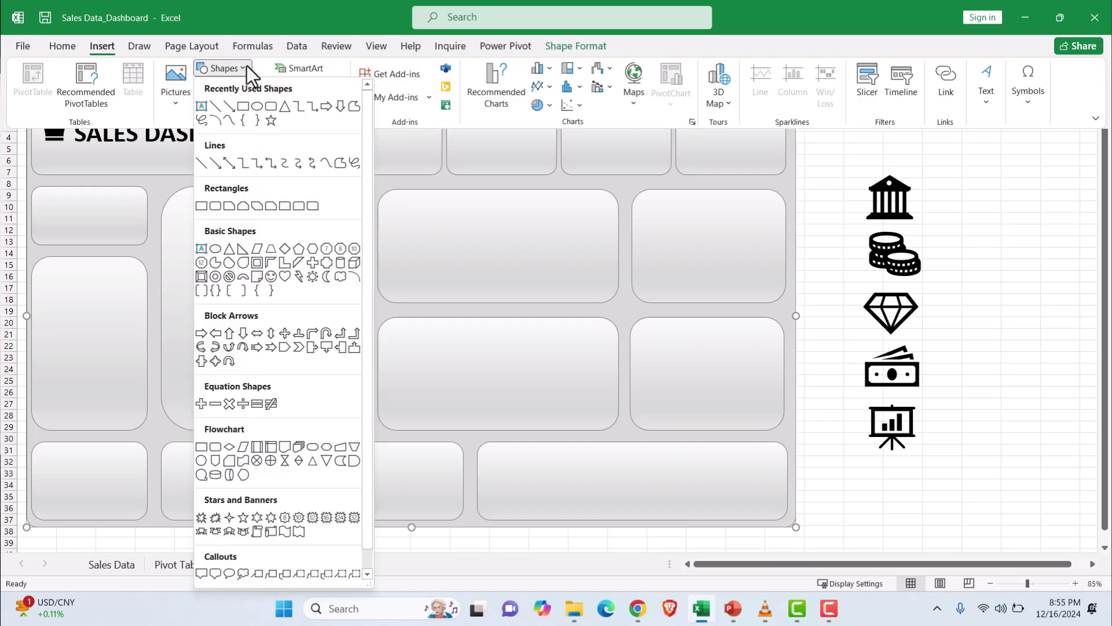
{"action": "left_click", "coordinate": [242, 109]}
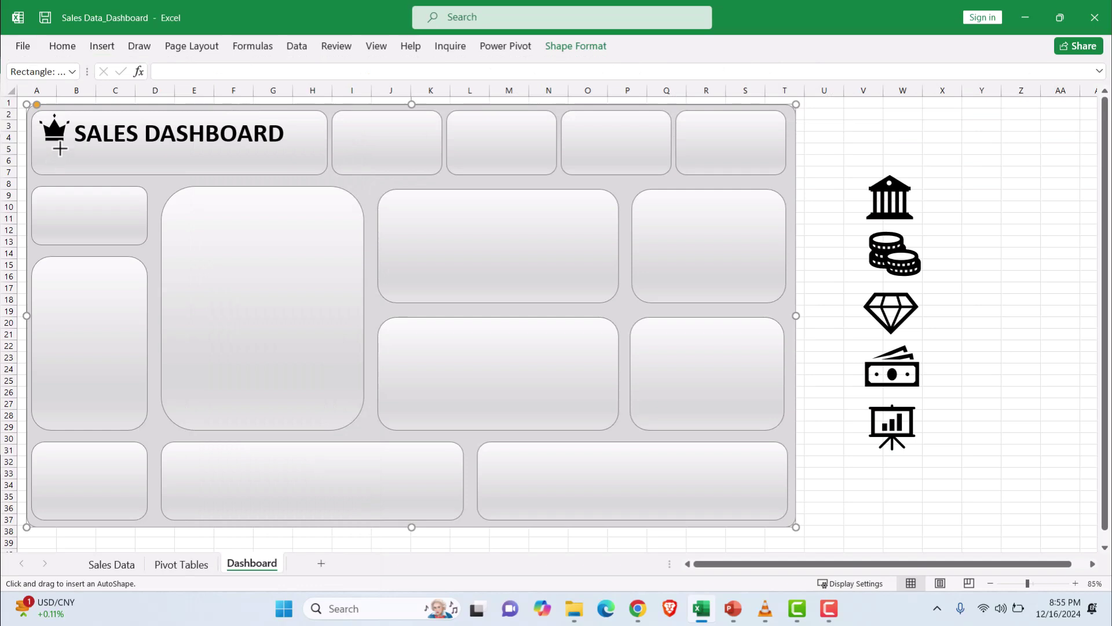
{"action": "left_click_drag", "start_coordinate": [75, 147], "coordinate": [257, 171]}
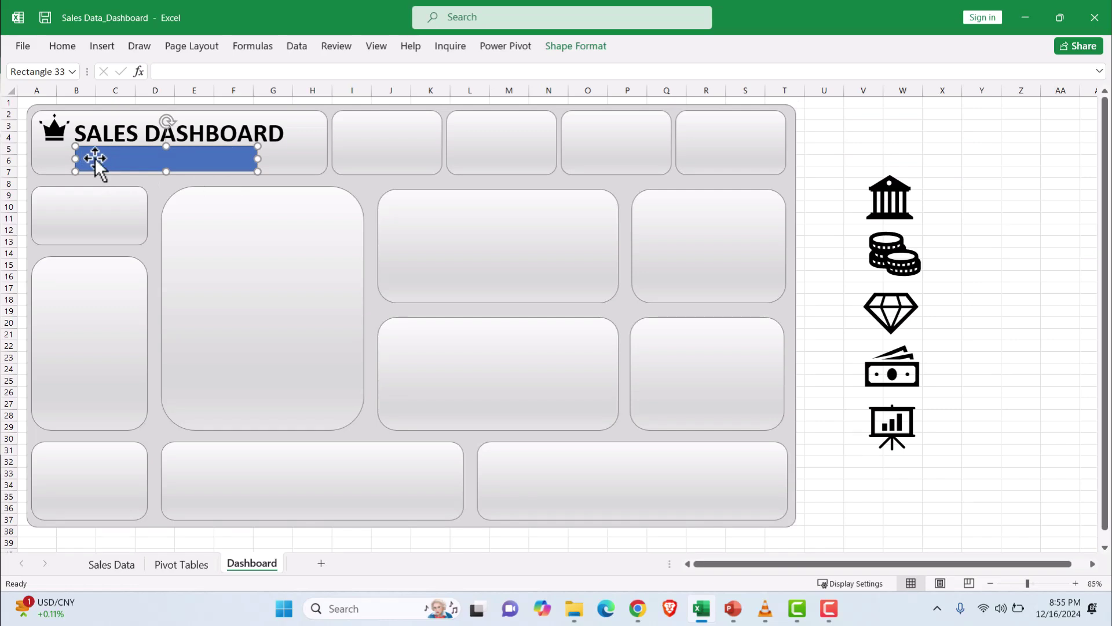
{"action": "type", "text": "b"}
Colour the Bicycle Shop text dark blue
{"action": "left_click_drag", "start_coordinate": [130, 156], "coordinate": [52, 142]}
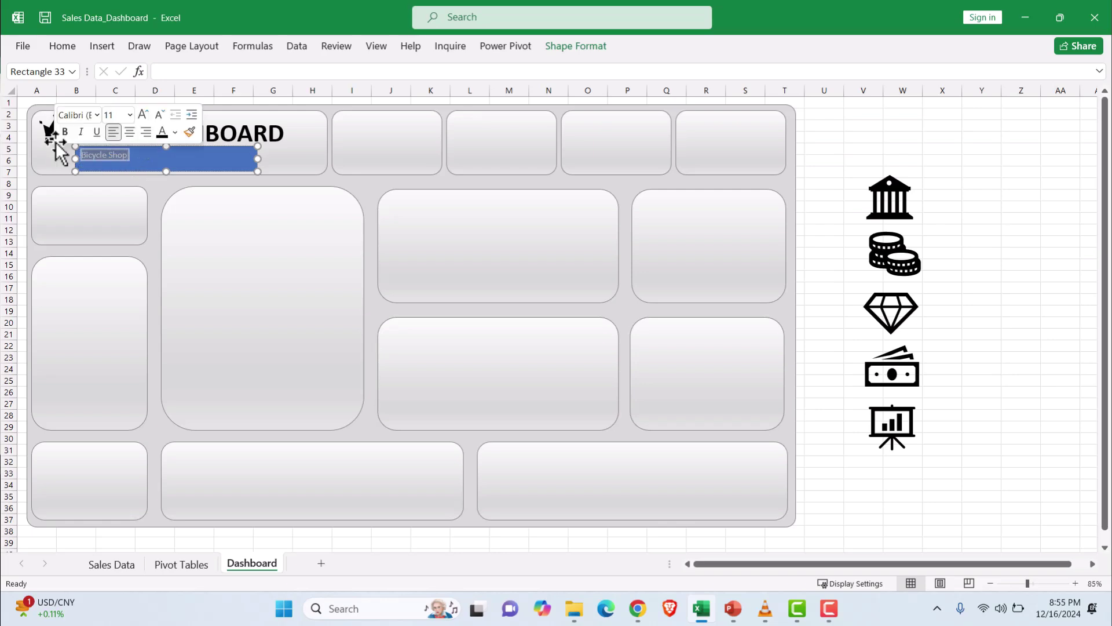
{"action": "left_click", "coordinate": [64, 47]}
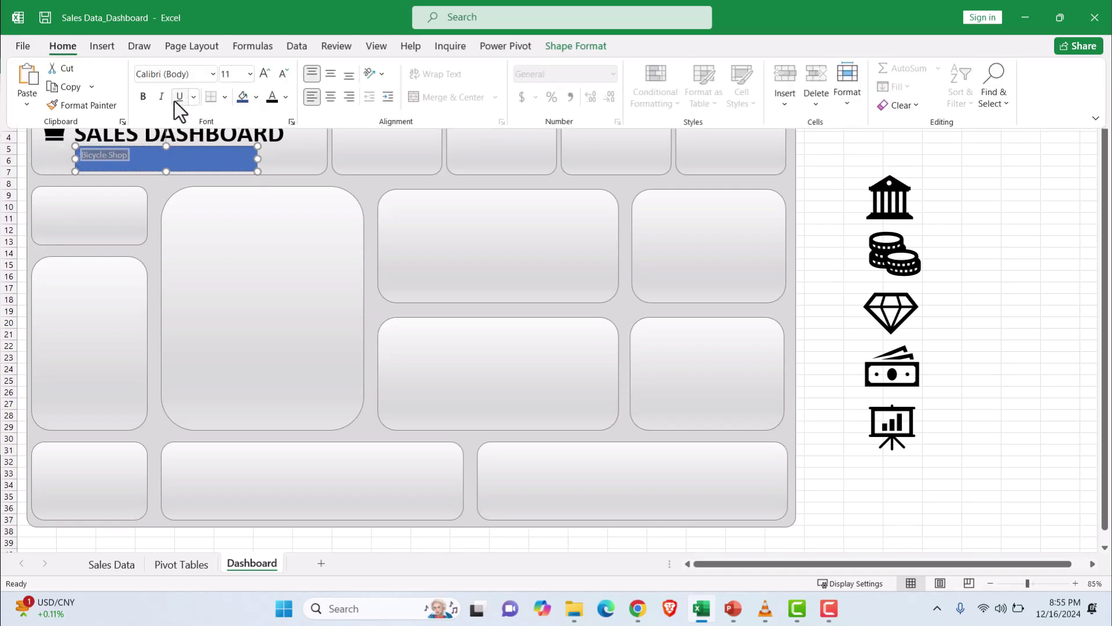
{"action": "left_click", "coordinate": [285, 97]}
{"action": "left_click", "coordinate": [318, 206]}
Remove the fill and the outline from the Bicycle Shop rectangle
{"action": "left_click", "coordinate": [557, 46]}
{"action": "left_click", "coordinate": [384, 68]}
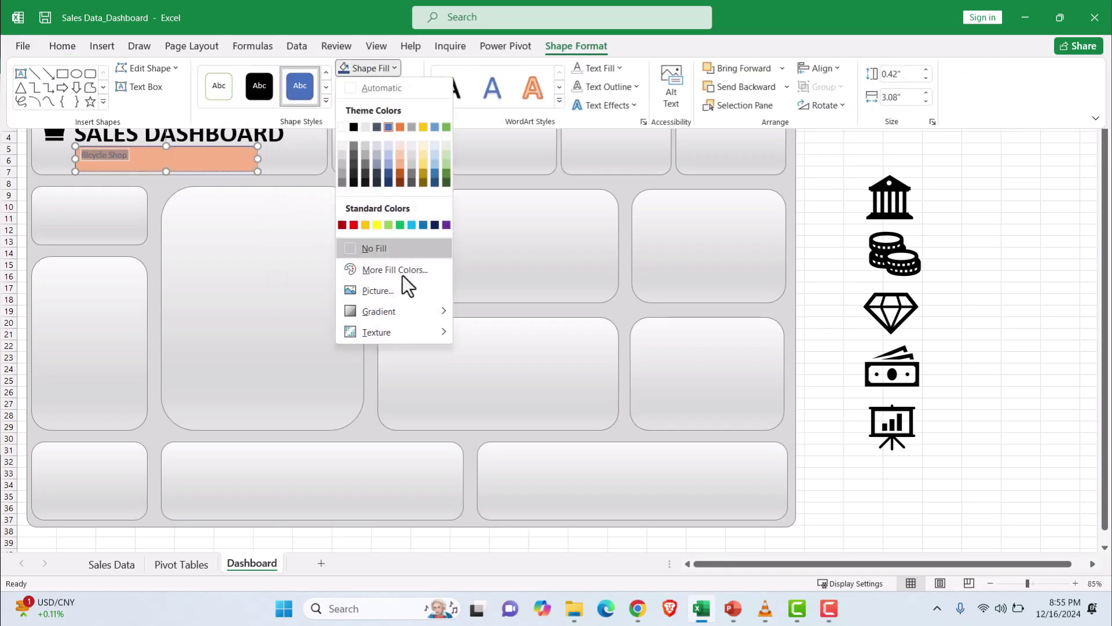
{"action": "left_click", "coordinate": [380, 254]}
{"action": "left_click", "coordinate": [384, 86]}
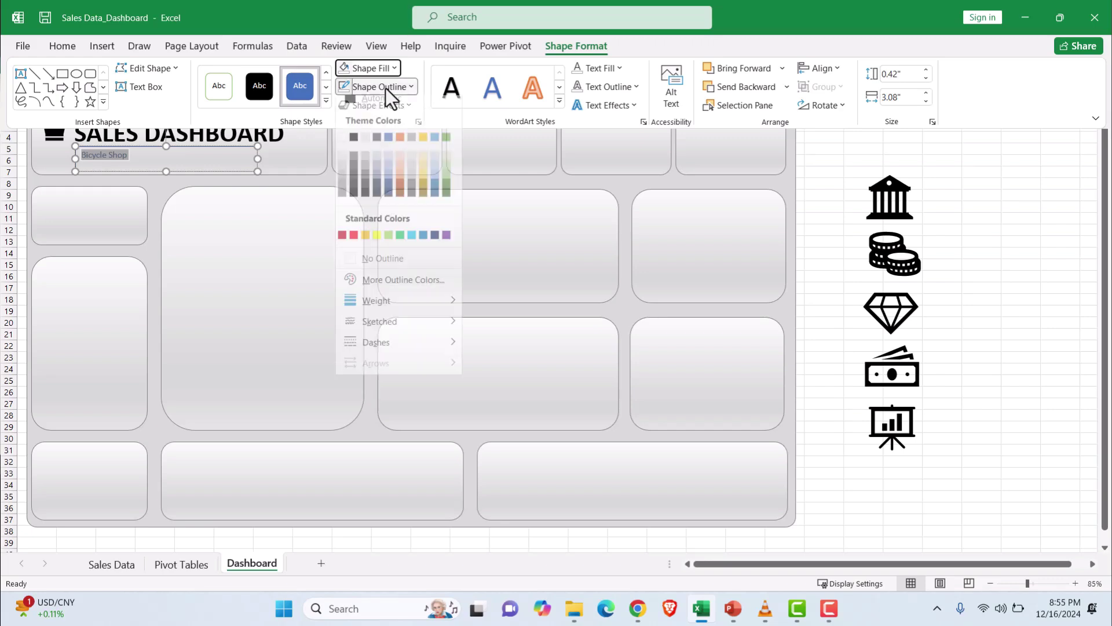
{"action": "left_click", "coordinate": [380, 267]}
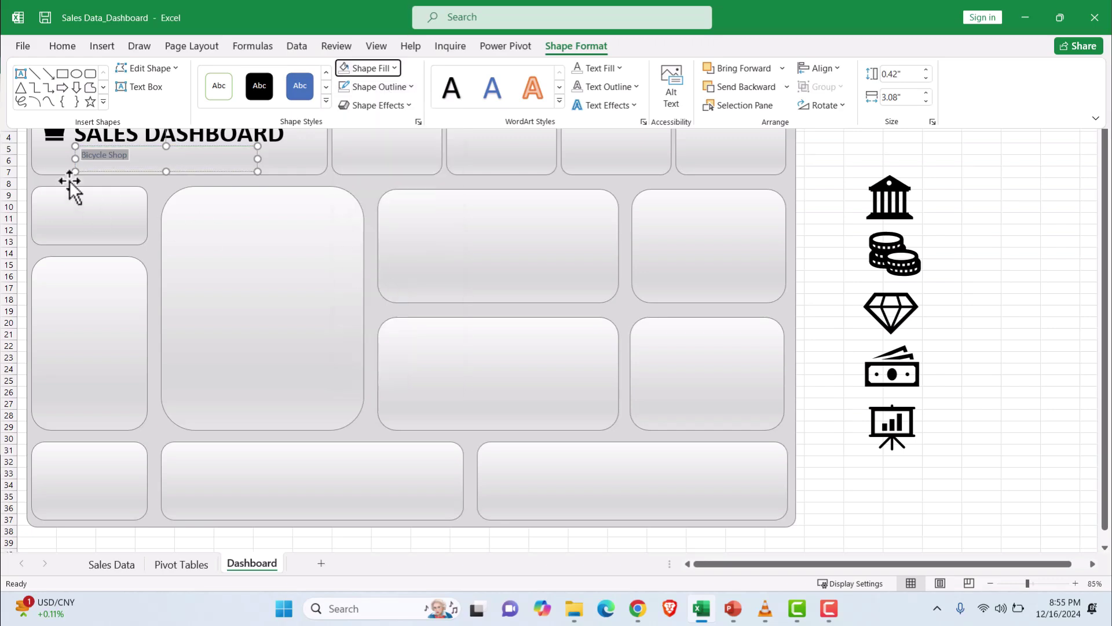
Format the Bicycle Shop text in bold 18-point Comic Sans MS
{"action": "left_click", "coordinate": [62, 47]}
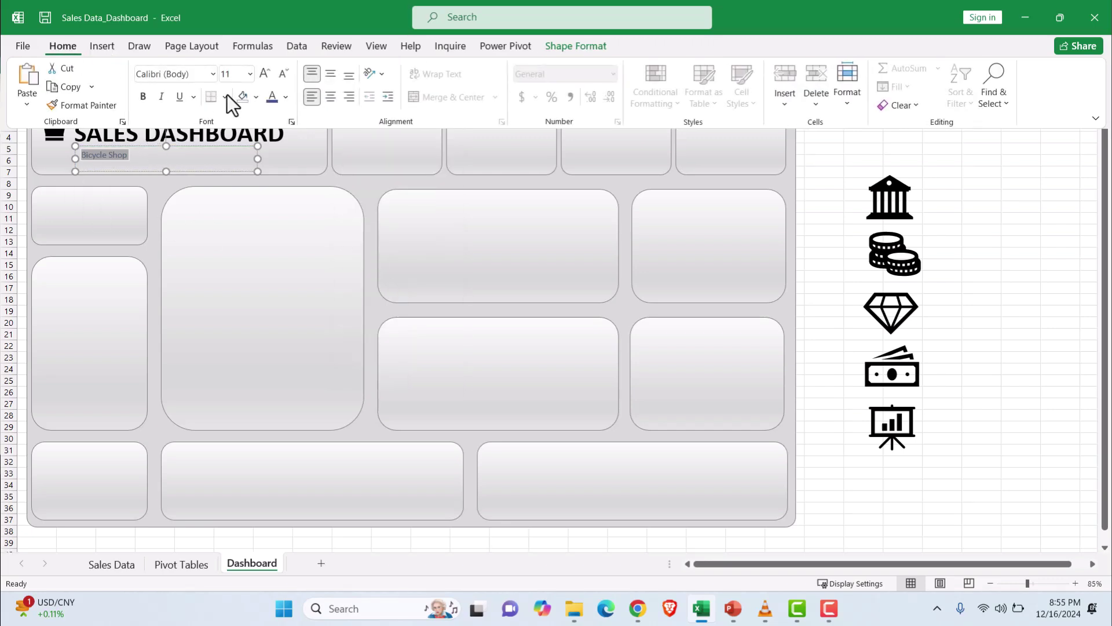
{"action": "left_click", "coordinate": [250, 74]}
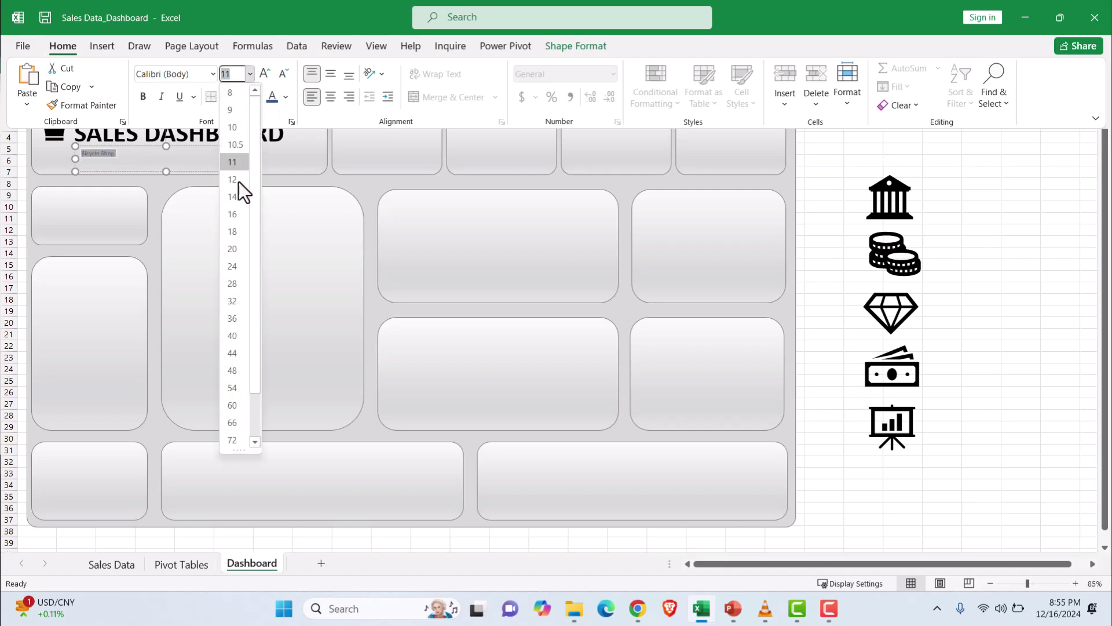
{"action": "left_click", "coordinate": [232, 232]}
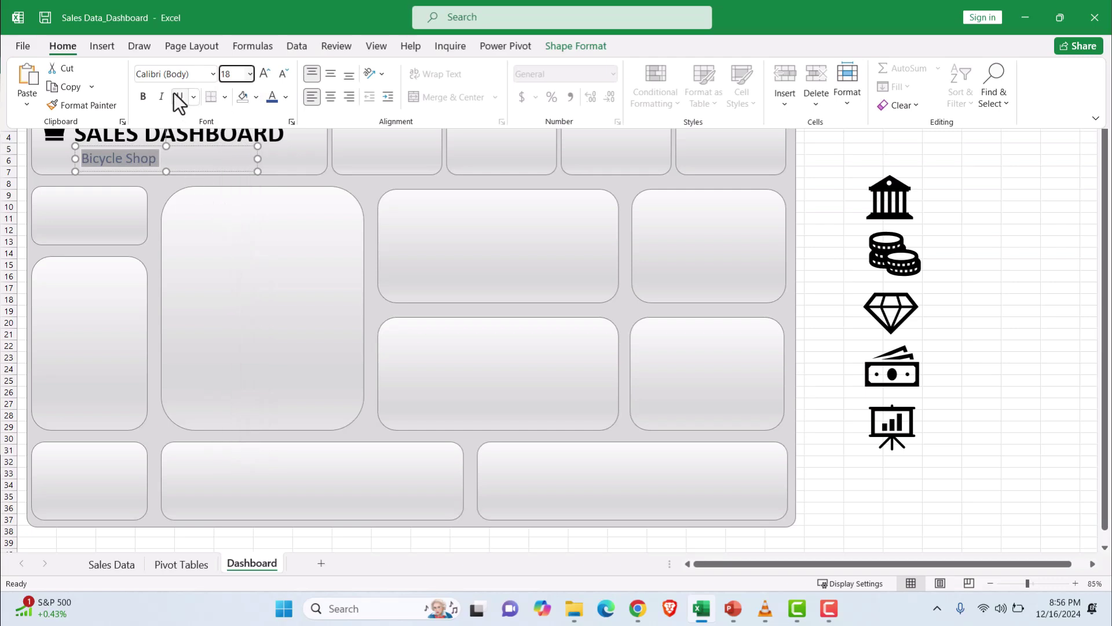
{"action": "type", "text": "Comic Sans MS"}
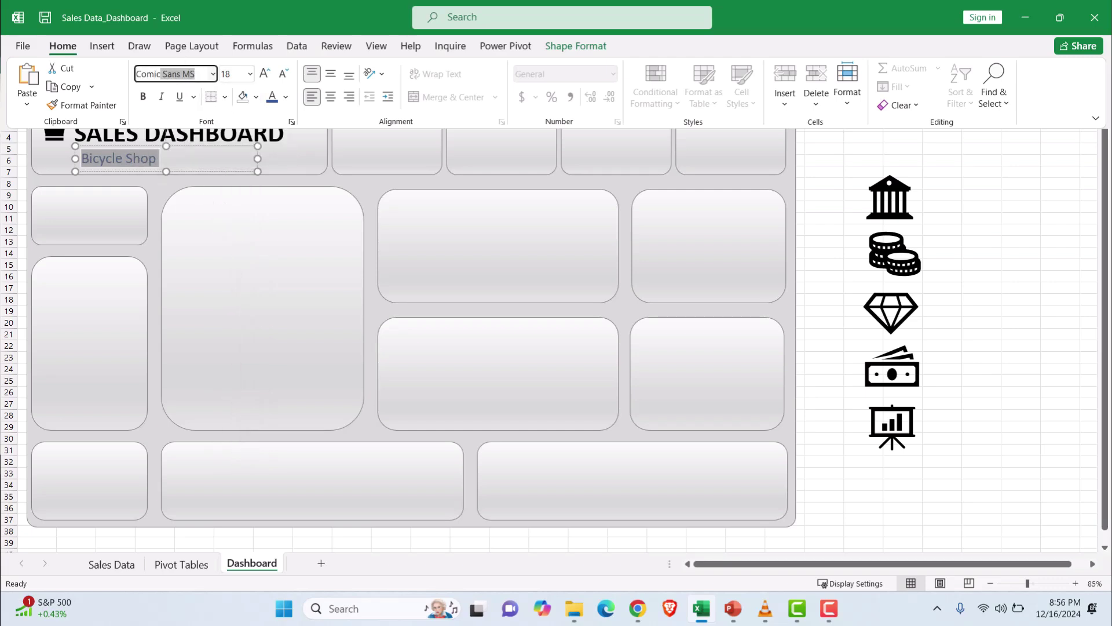
{"action": "key", "text": "Return"}
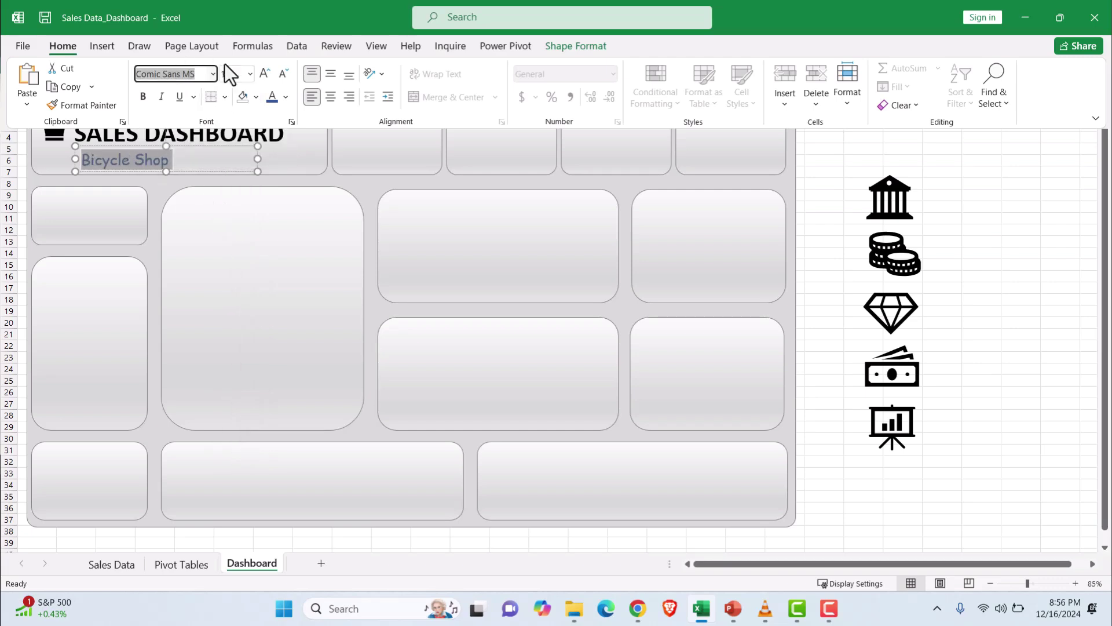
{"action": "left_click", "coordinate": [143, 96]}
{"action": "left_click", "coordinate": [166, 193]}
{"action": "left_click_drag", "start_coordinate": [257, 159], "coordinate": [179, 165]}
{"action": "left_click", "coordinate": [163, 185]}
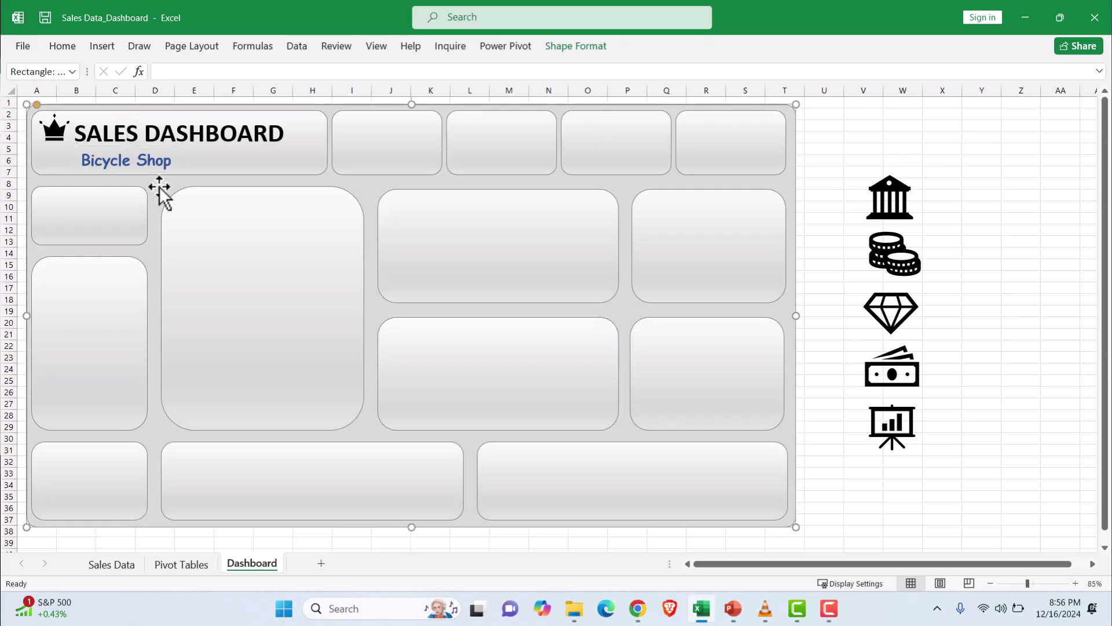
Shift the Bicycle Shop text box slightly so its text lines up with the start of the title above
{"action": "left_click", "coordinate": [91, 151]}
{"action": "left_click", "coordinate": [90, 151]}
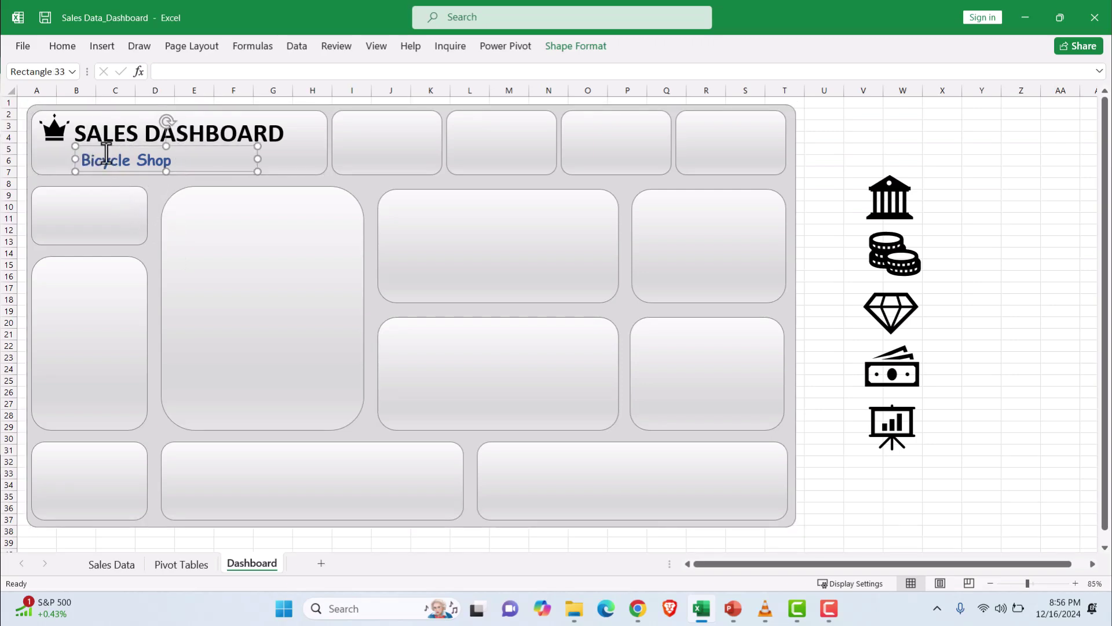
{"action": "left_click_drag", "start_coordinate": [109, 147], "coordinate": [103, 145]}
{"action": "left_click", "coordinate": [158, 197]}
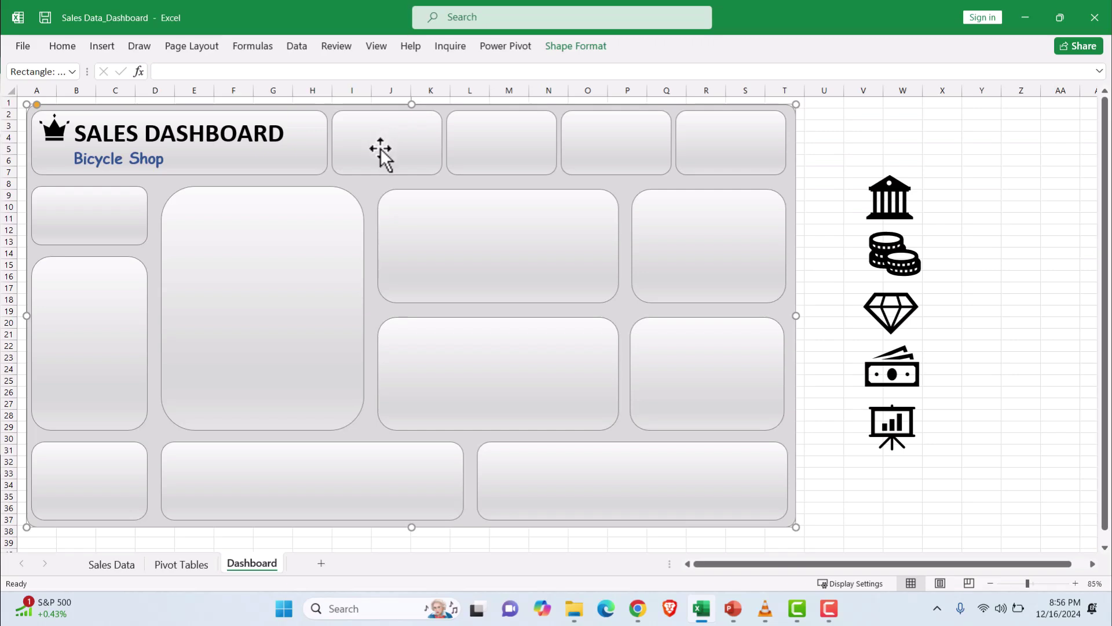
Narrow the Bicycle Shop text box to fit its text and place a duplicate at the top of the first small header card
{"action": "left_click", "coordinate": [138, 160]}
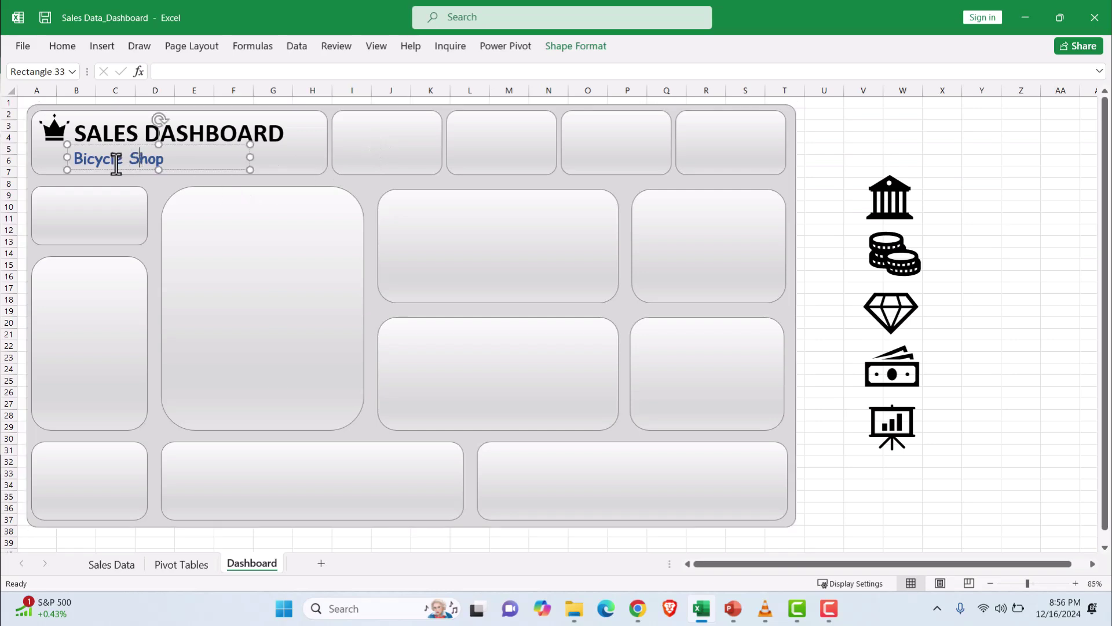
{"action": "left_click_drag", "start_coordinate": [250, 158], "coordinate": [175, 164]}
{"action": "key", "text": "ctrl+d"}
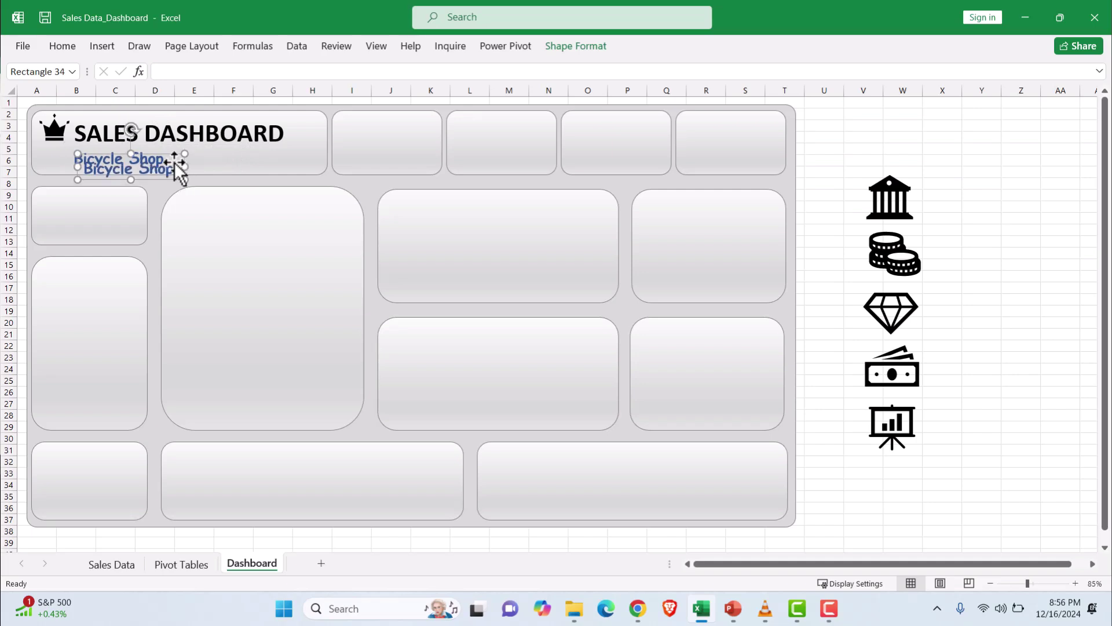
{"action": "left_click_drag", "start_coordinate": [149, 164], "coordinate": [406, 108]}
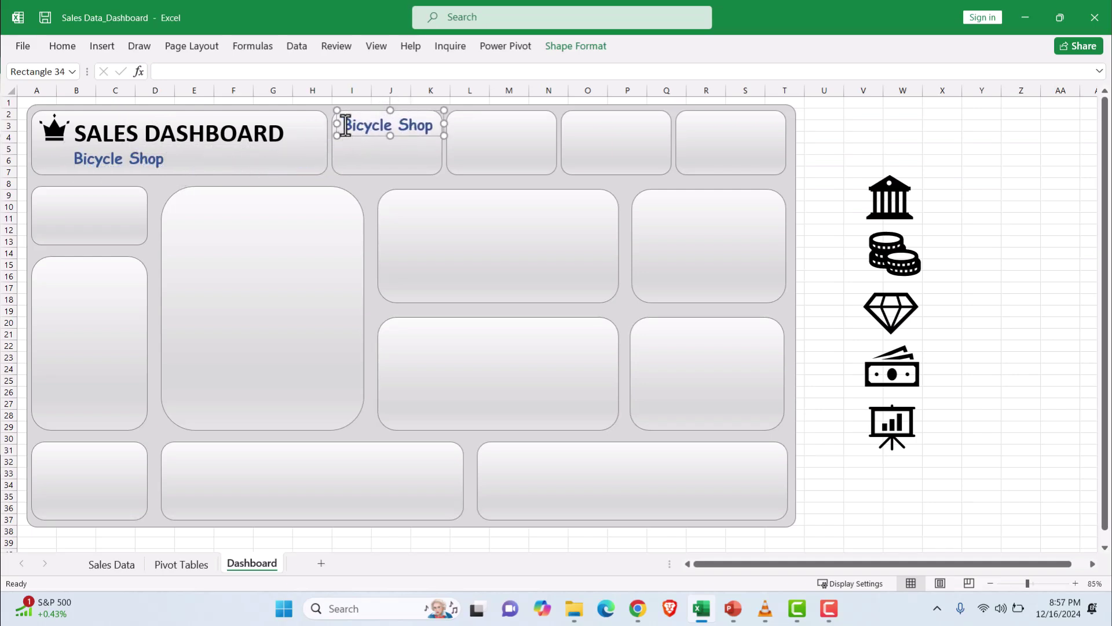
Replace the duplicated label's text with TOTAL SALES
{"action": "left_click_drag", "start_coordinate": [342, 124], "coordinate": [564, 130]}
{"action": "type", "text": "TOTAL SL"}
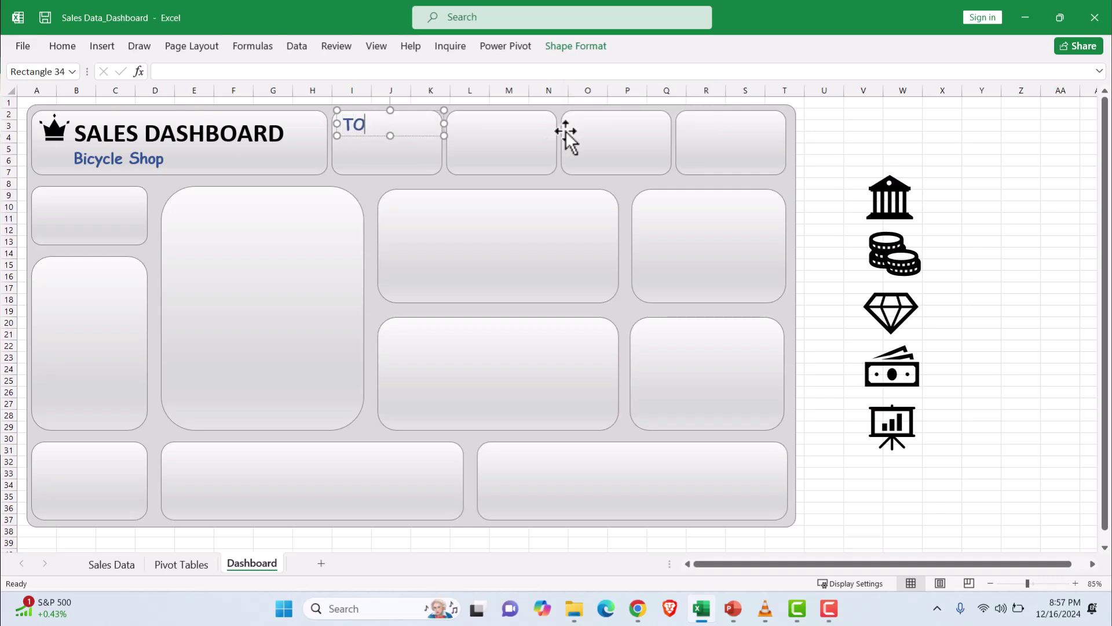
{"action": "key", "text": "BackSpace"}
{"action": "type", "text": "ALES"}
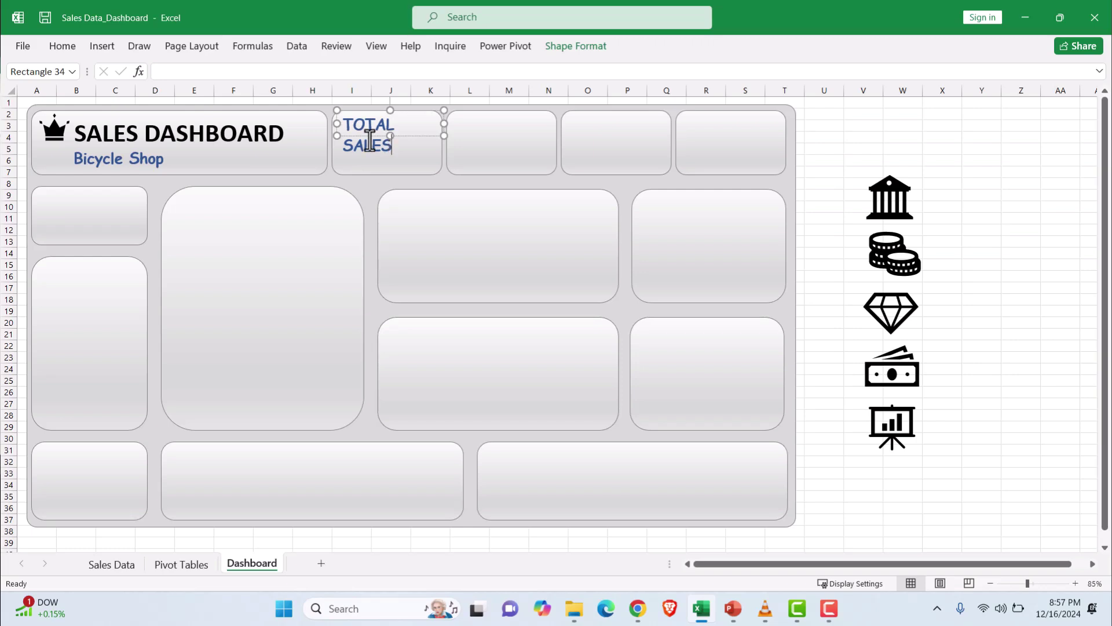
Set the TOTAL SALES label's font size to 12 and move it closer to the card's left edge
{"action": "key", "text": "ctrl+a"}
{"action": "left_click", "coordinate": [63, 46]}
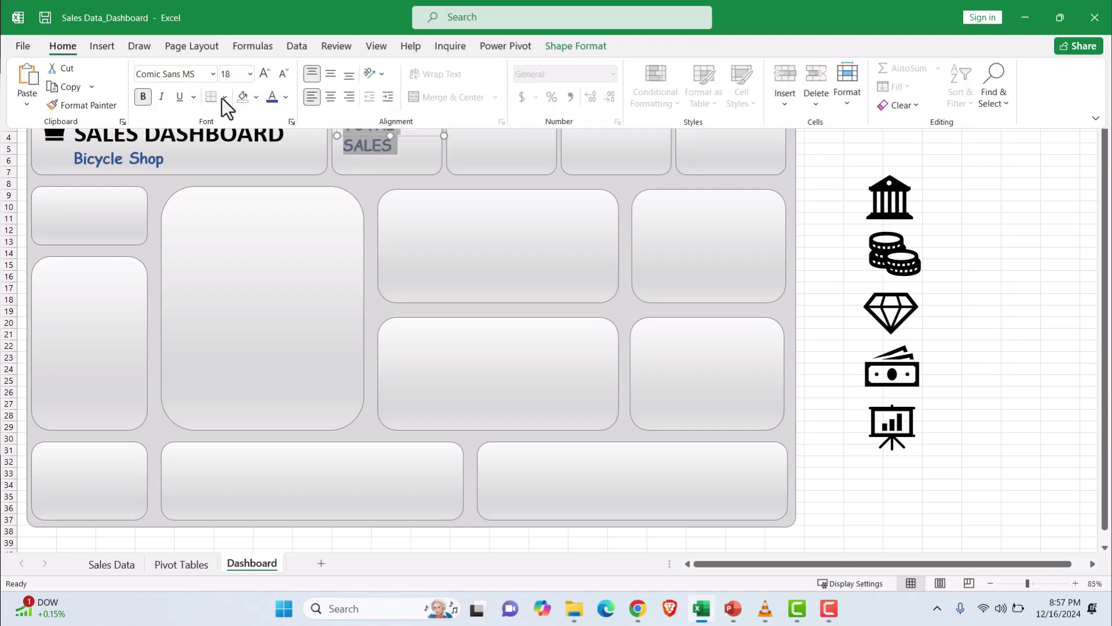
{"action": "left_click", "coordinate": [250, 73]}
{"action": "left_click", "coordinate": [234, 178]}
{"action": "left_click", "coordinate": [818, 210]}
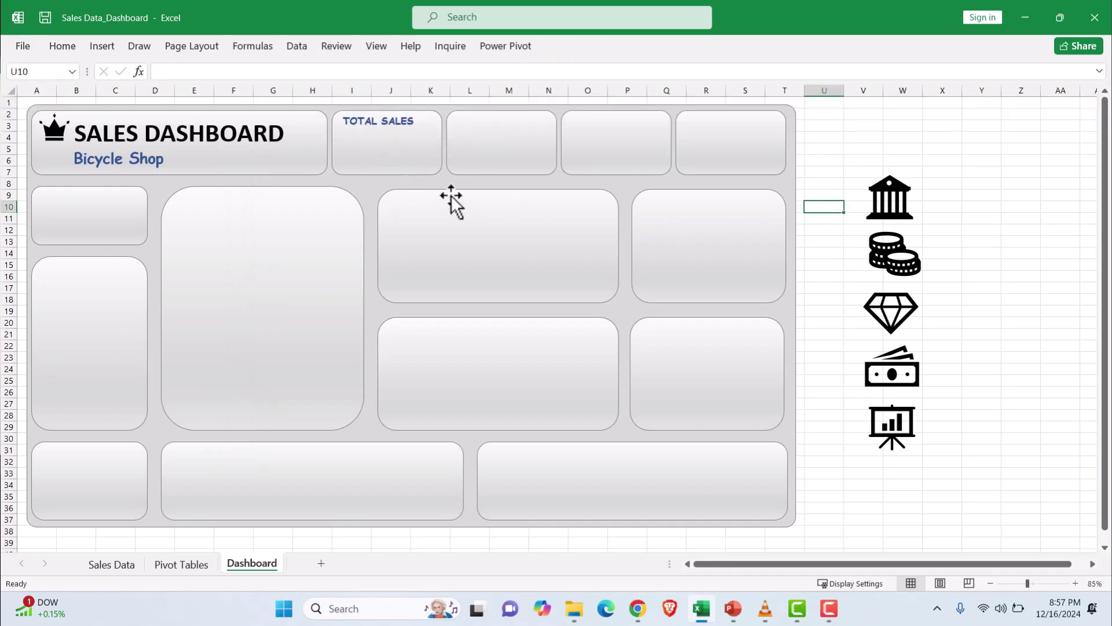
{"action": "left_click", "coordinate": [392, 121]}
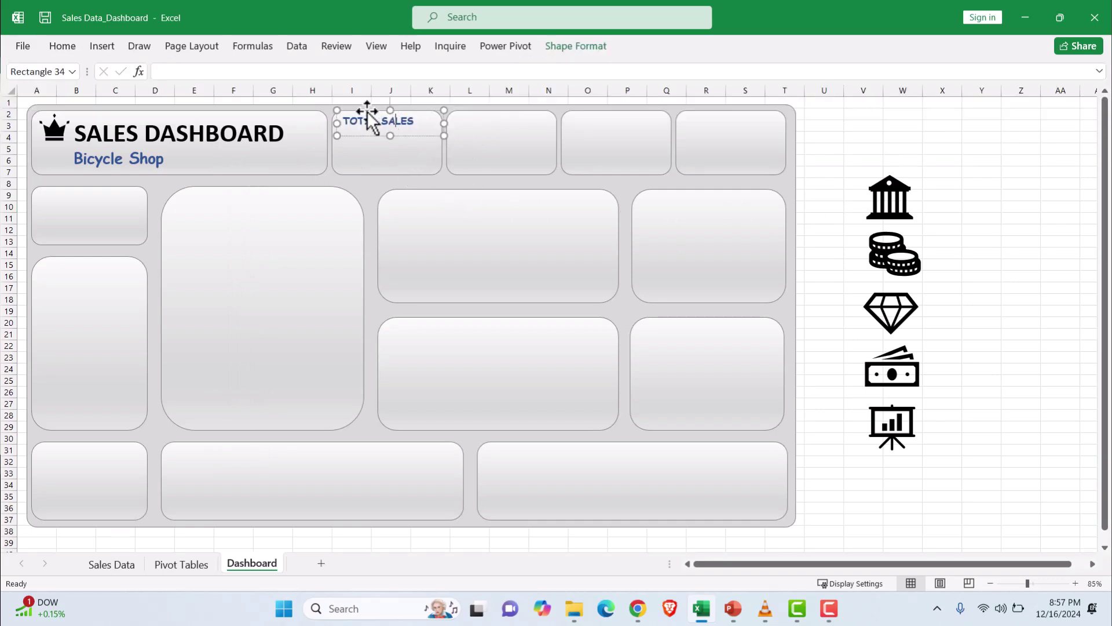
{"action": "left_click_drag", "start_coordinate": [366, 111], "coordinate": [348, 139]}
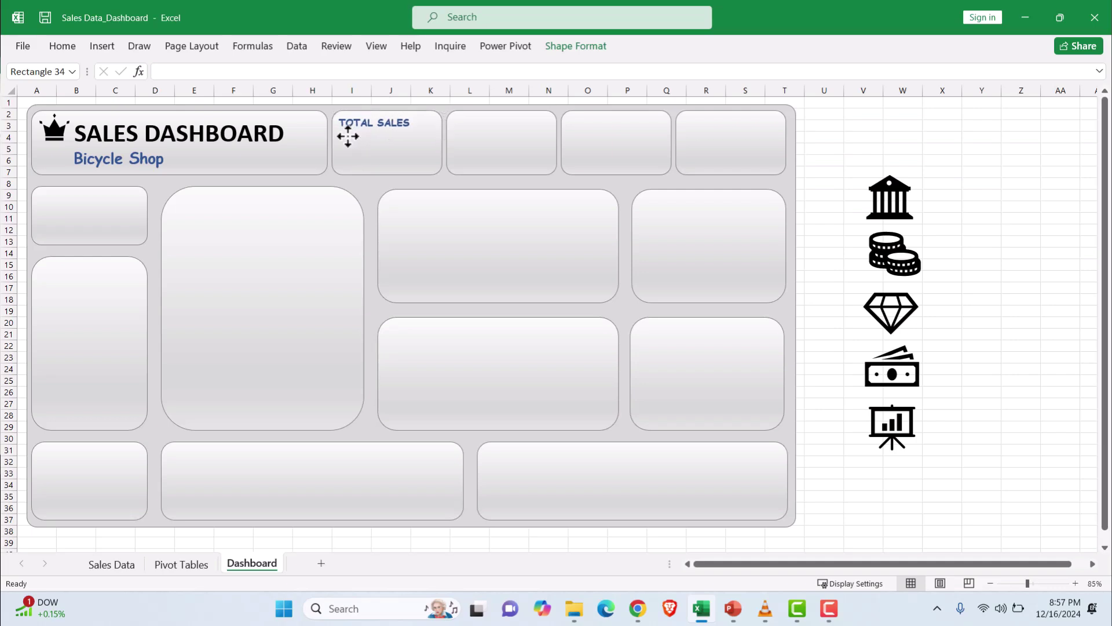
Shrink the banknotes icon to about 0.39" square and place it beside the TOTAL SALES label in the first small header card
{"action": "left_click", "coordinate": [880, 185]}
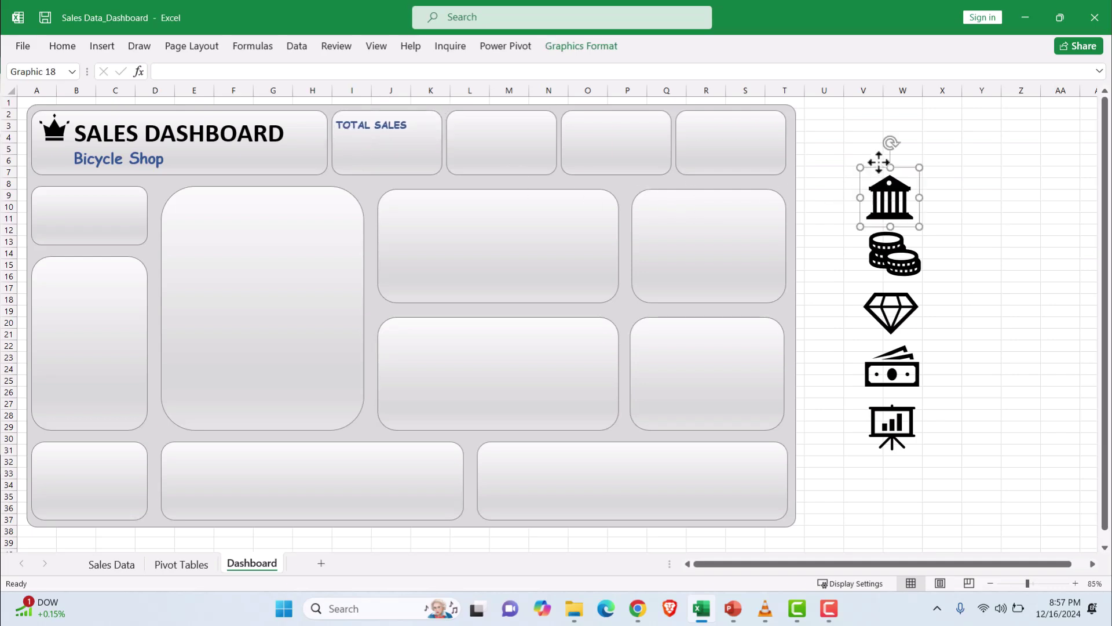
{"action": "left_click", "coordinate": [893, 364]}
{"action": "left_click_drag", "start_coordinate": [893, 354], "coordinate": [423, 123]}
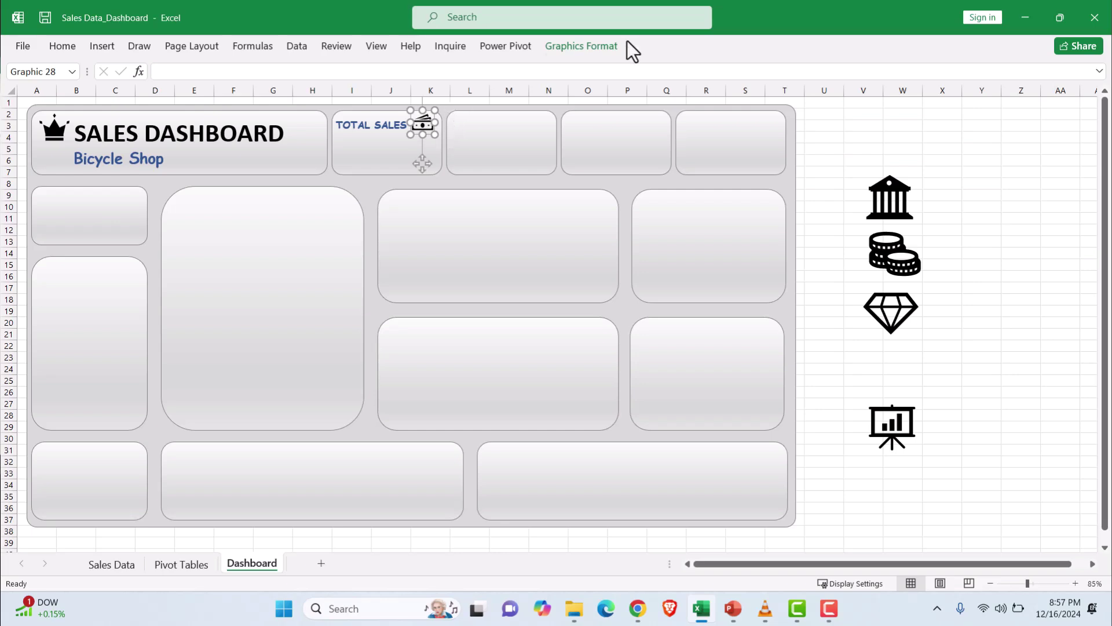
Fill the banknotes icon with a darker theme blue to match the TOTAL SALES label
{"action": "left_click", "coordinate": [589, 50]}
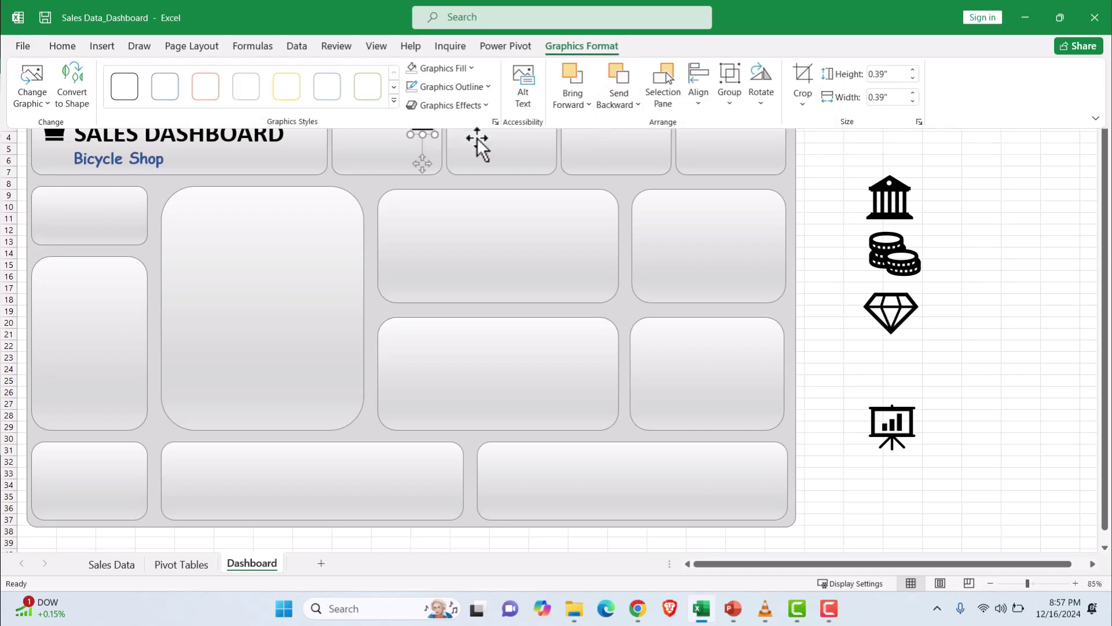
{"action": "left_click", "coordinate": [449, 67]}
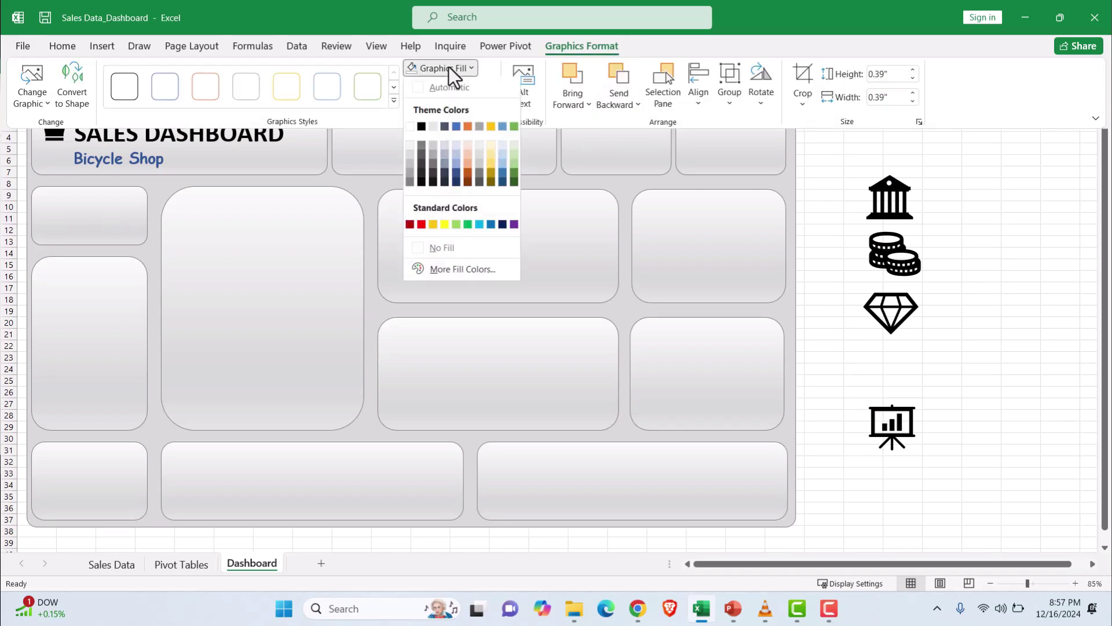
{"action": "left_click", "coordinate": [454, 174]}
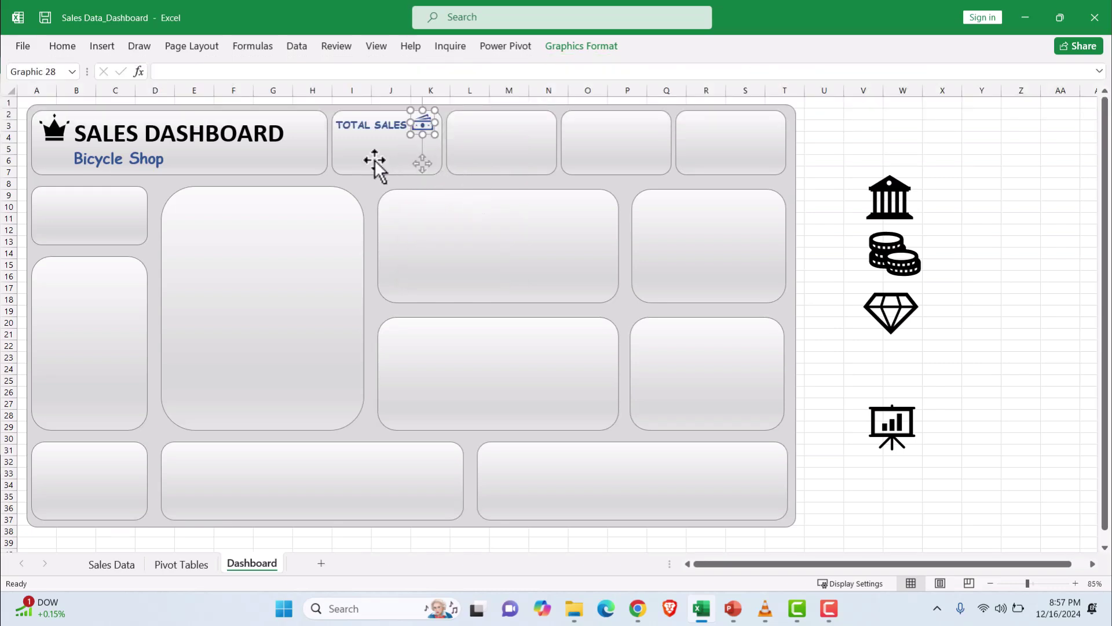
{"action": "left_click", "coordinate": [985, 311]}
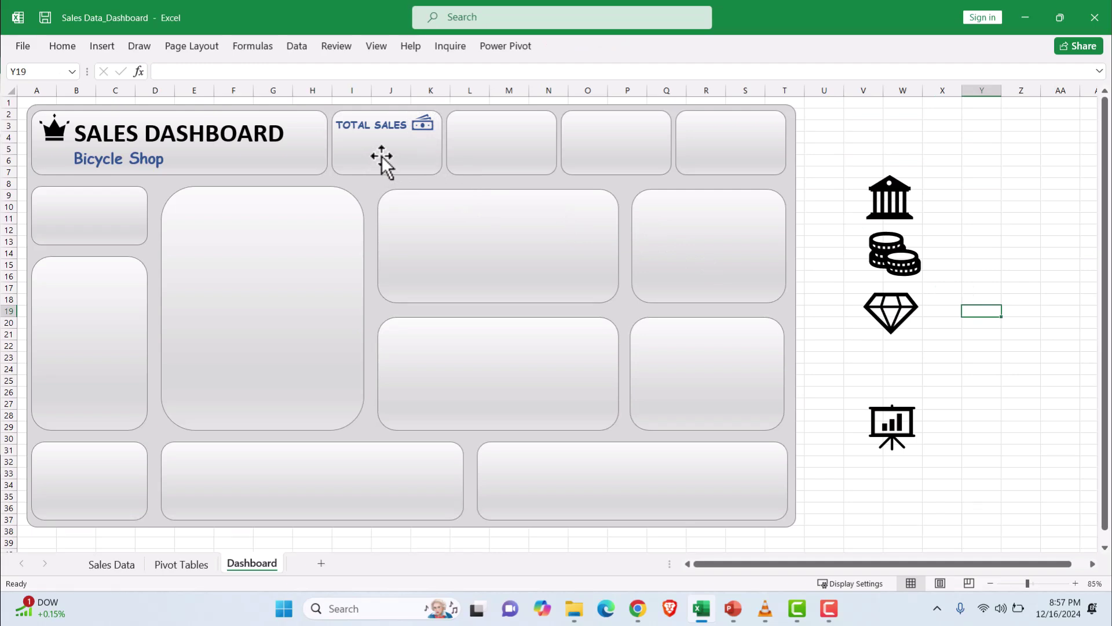
Insert a PivotTable in cell A1 of the Pivot Tables sheet, using the table on the Sales Data sheet as its source
{"action": "left_click", "coordinate": [183, 564]}
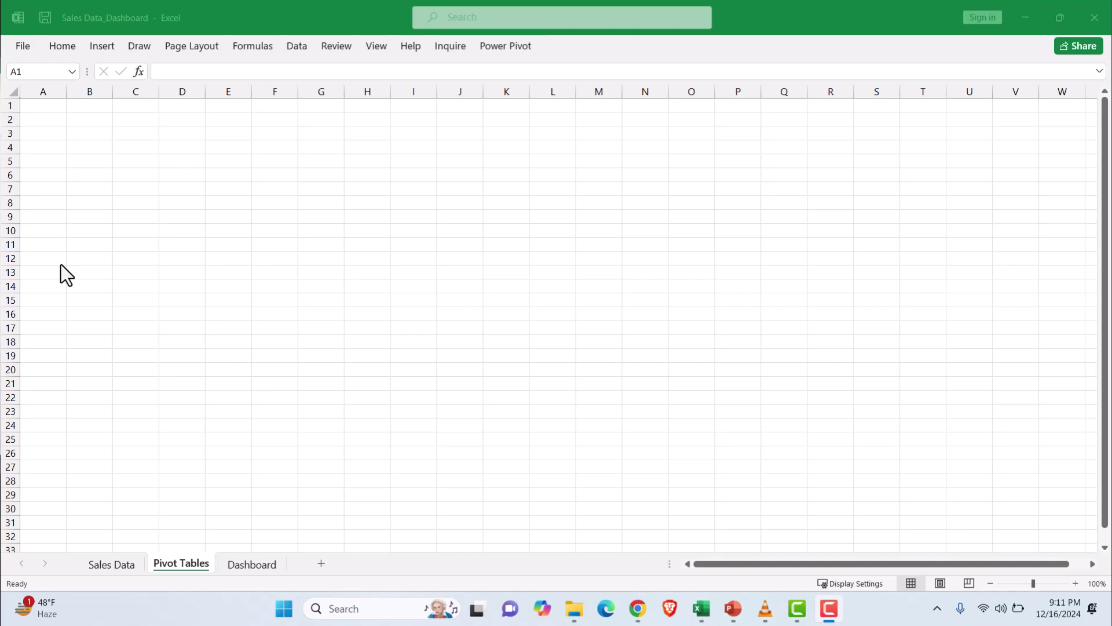
{"action": "left_click", "coordinate": [182, 561]}
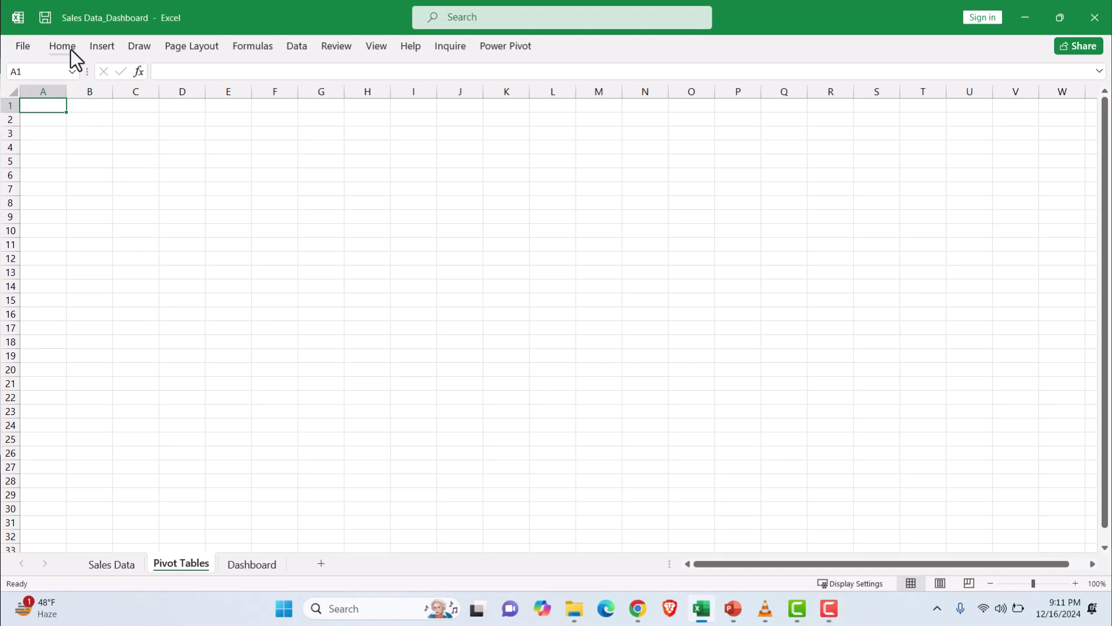
{"action": "left_click", "coordinate": [104, 45]}
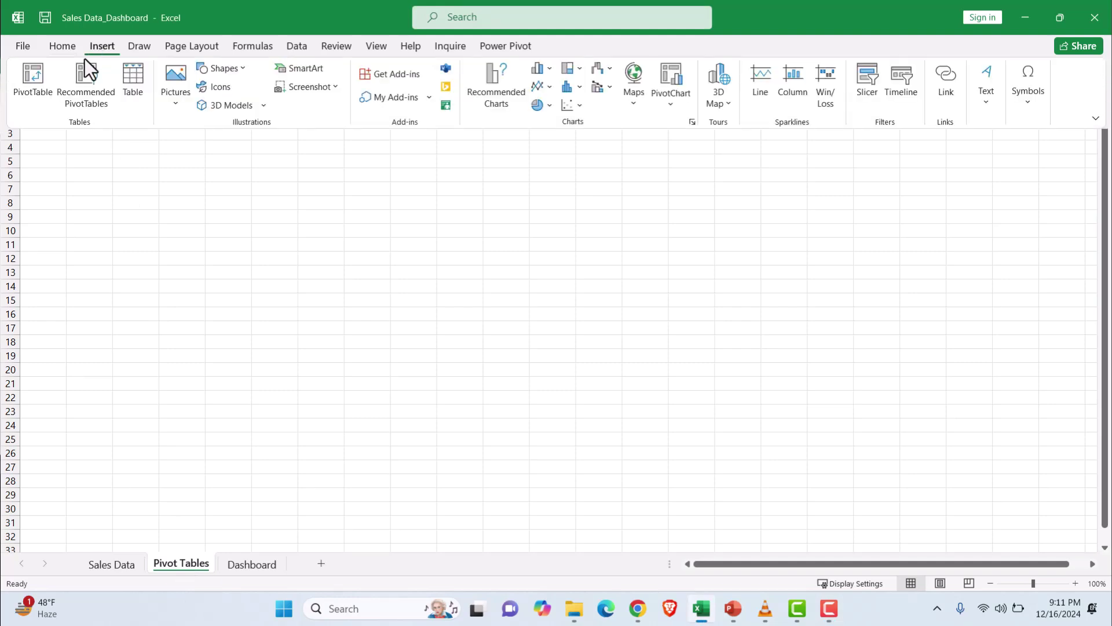
{"action": "left_click", "coordinate": [27, 93]}
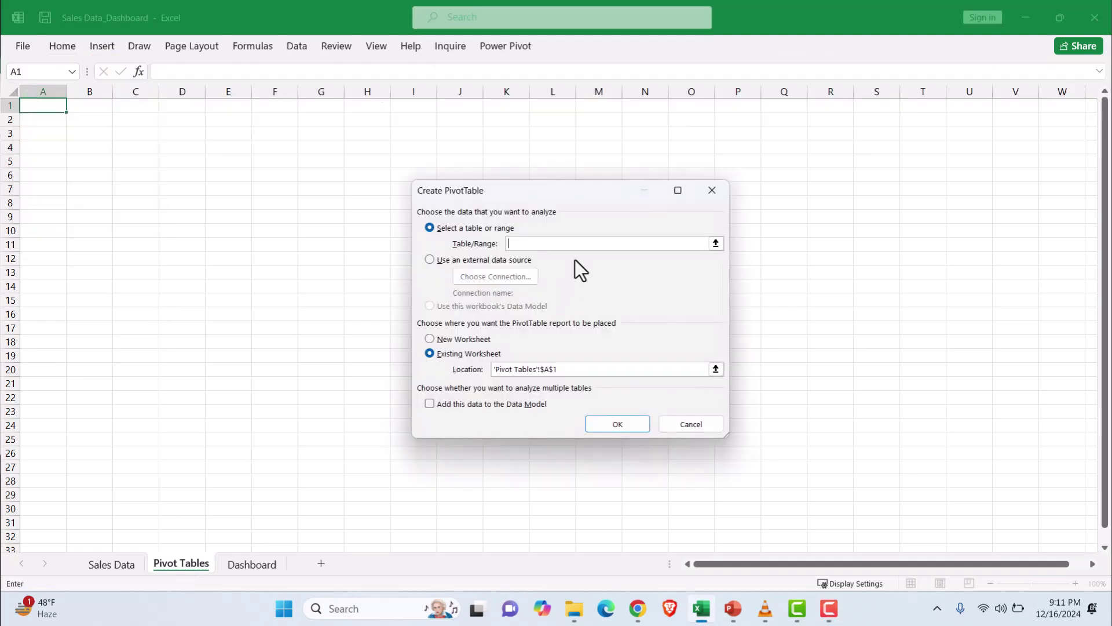
{"action": "left_click", "coordinate": [113, 565]}
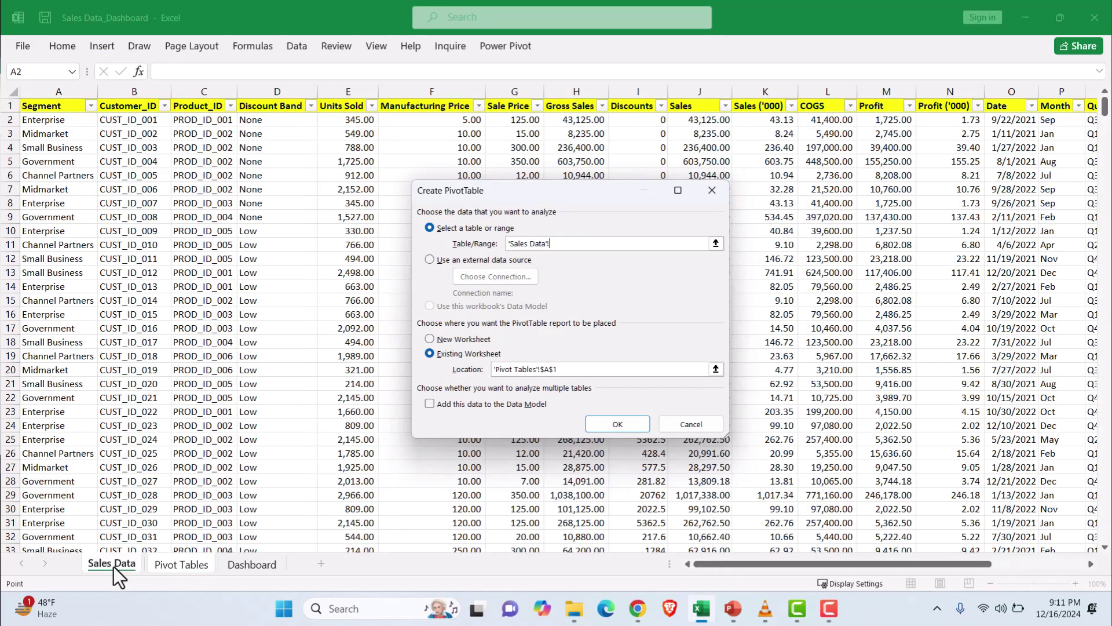
{"action": "type", "text": "Tab"}
{"action": "left_click", "coordinate": [614, 429]}
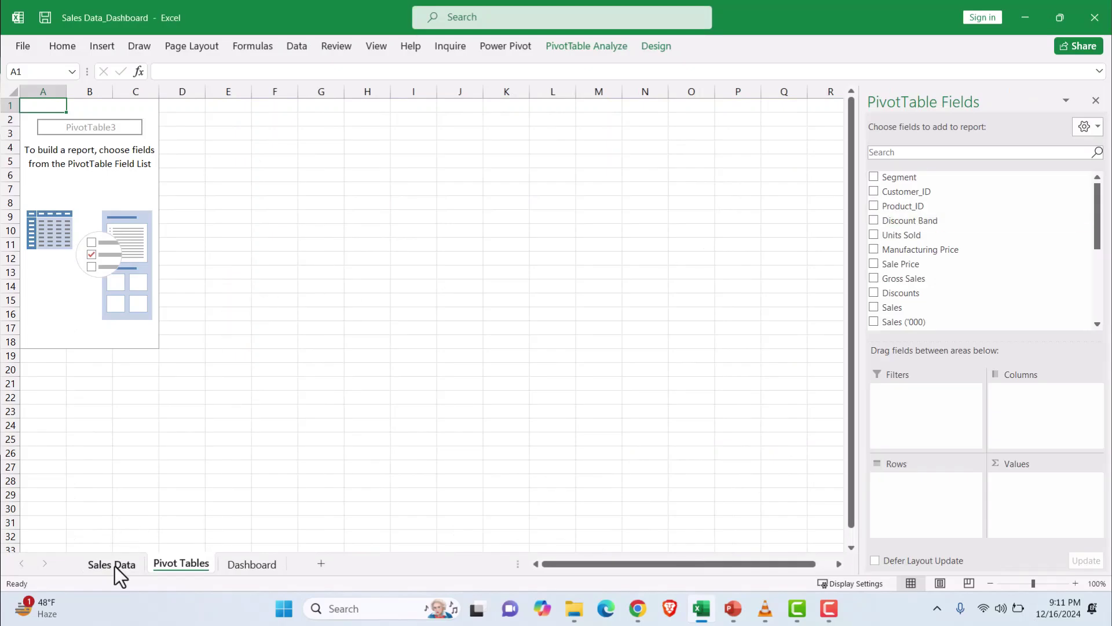
Check the source table on the Sales Data sheet and return to the Pivot Tables sheet
{"action": "left_click", "coordinate": [113, 564]}
{"action": "left_click", "coordinate": [74, 73]}
{"action": "left_click", "coordinate": [185, 562]}
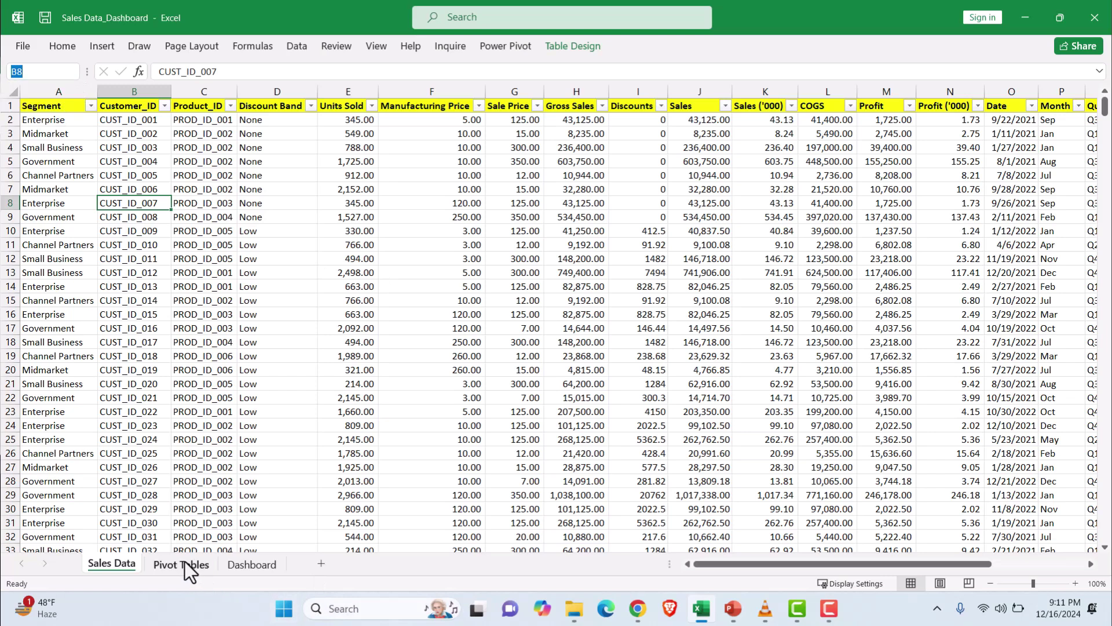
{"action": "left_click", "coordinate": [200, 569]}
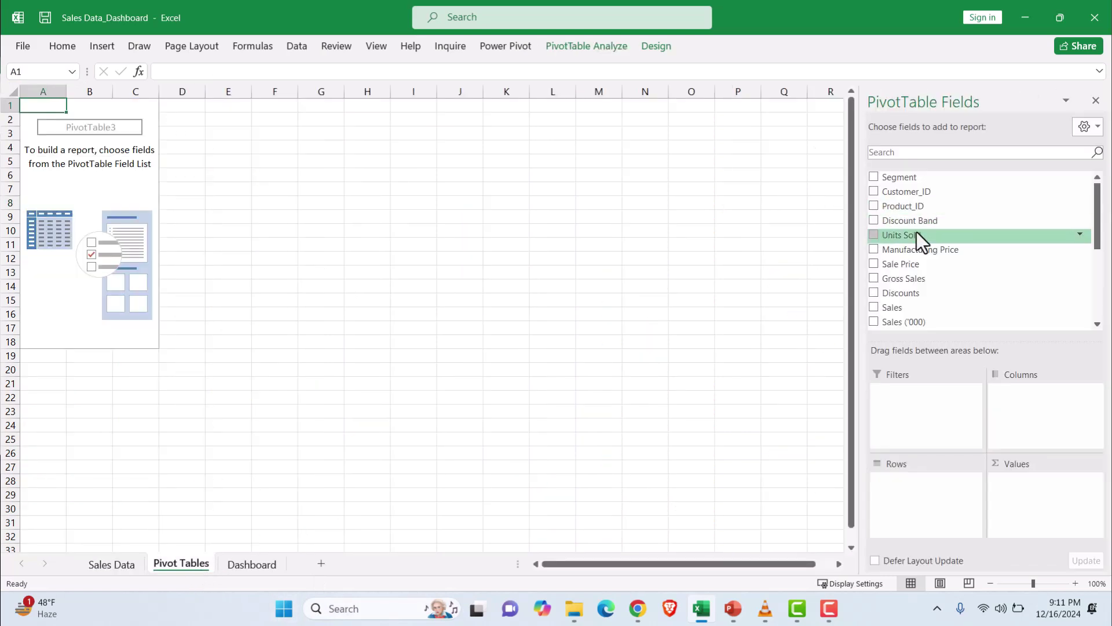
Sort the PivotTable's field list from A to Z
{"action": "right_click", "coordinate": [996, 197]}
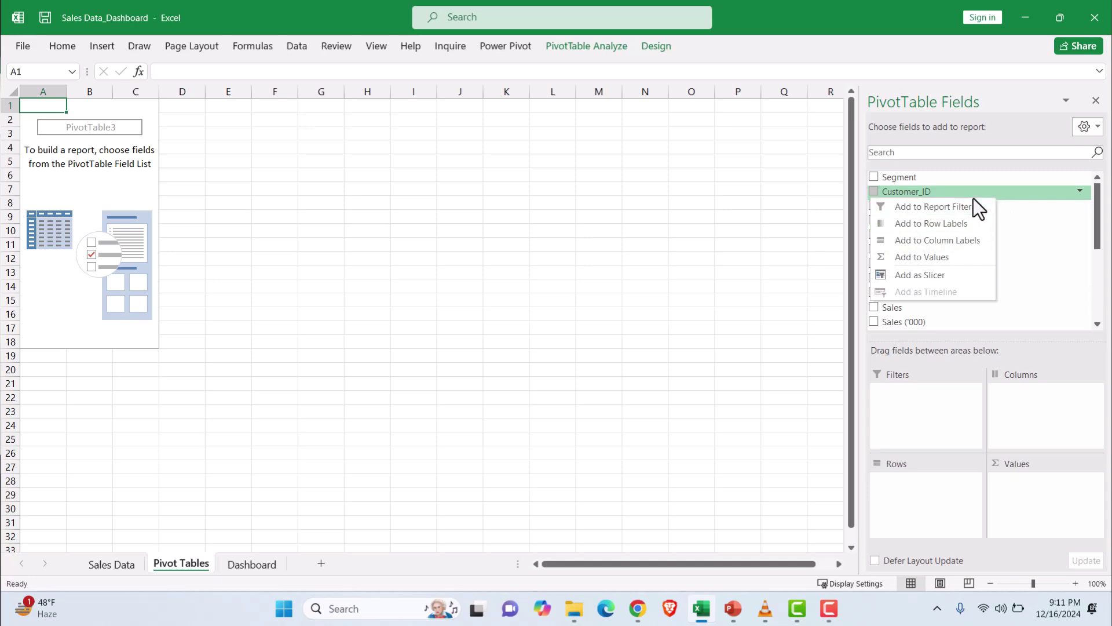
{"action": "right_click", "coordinate": [1044, 235]}
{"action": "right_click", "coordinate": [1044, 236]}
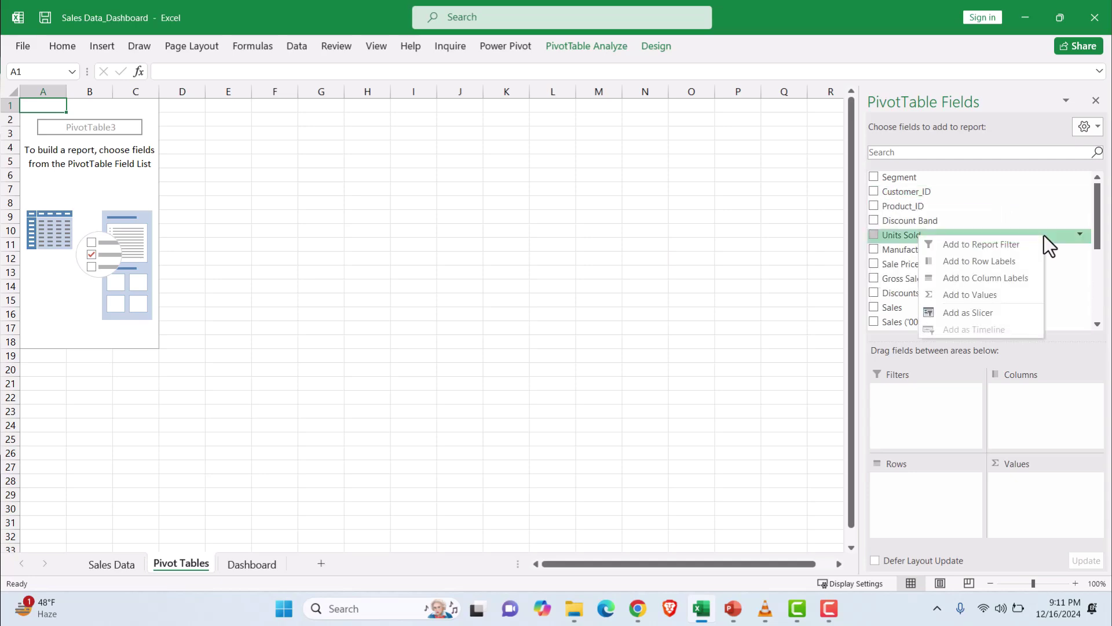
{"action": "left_click", "coordinate": [1089, 127]}
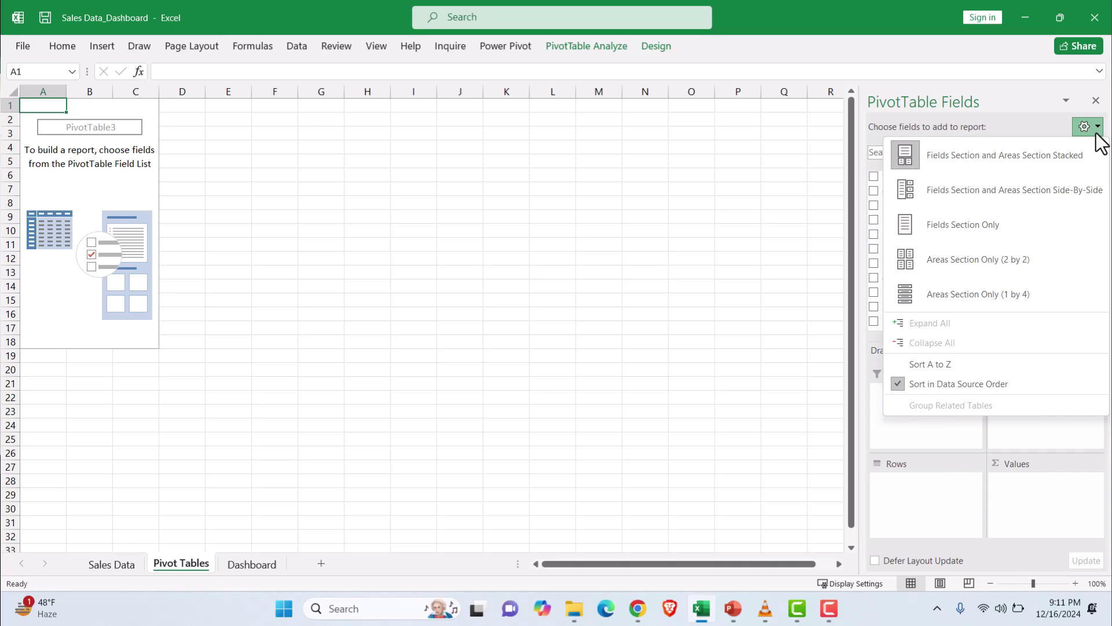
{"action": "left_click", "coordinate": [954, 365]}
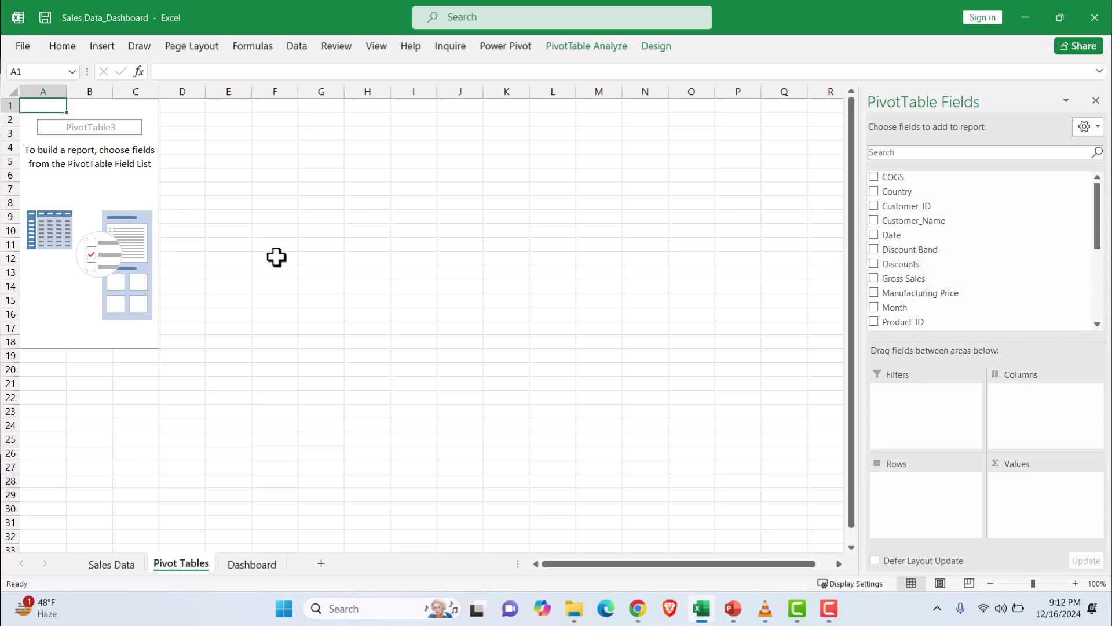
{"action": "key", "text": "F9"}
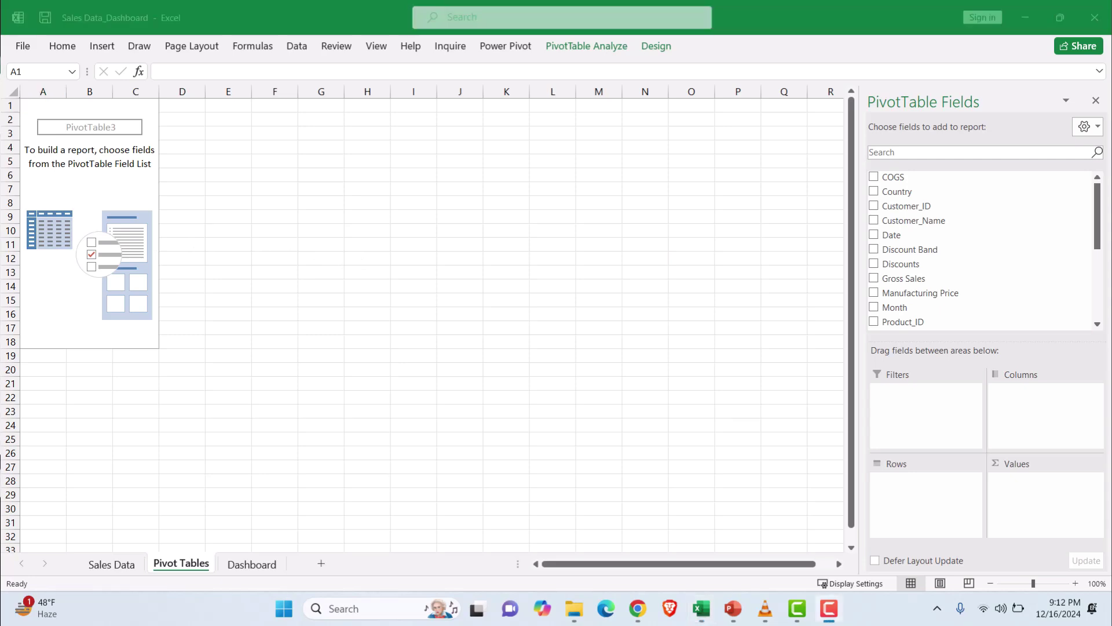
Add Sales, Profit and Units Sold, in that order, as summed values of the PivotTable
{"action": "scroll", "coordinate": [942, 289], "scroll_direction": "down", "scroll_amount": 3}
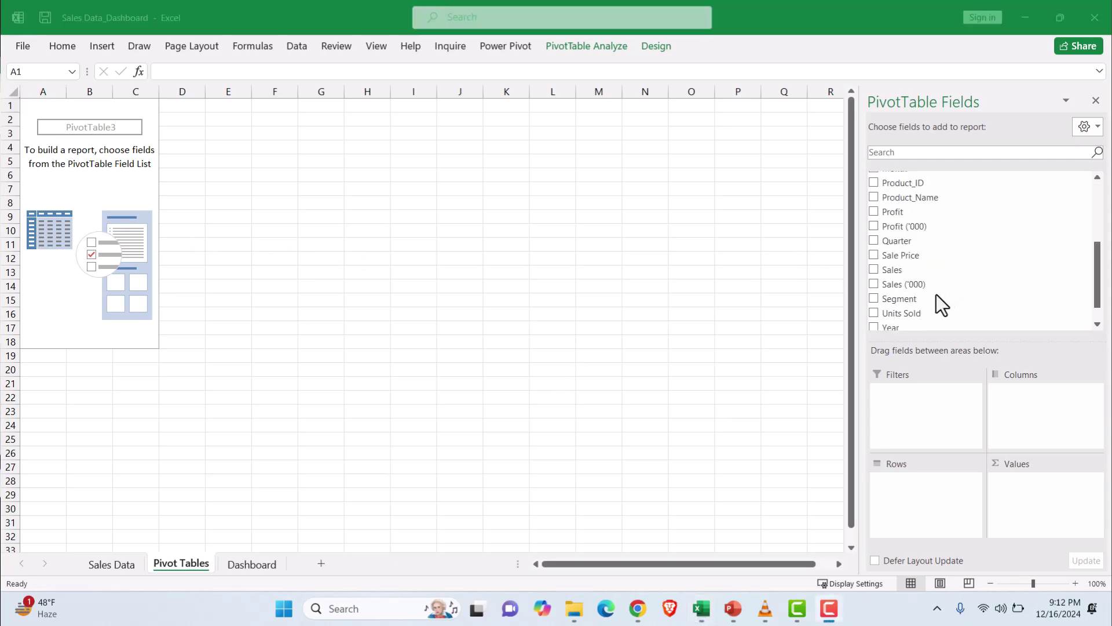
{"action": "left_click_drag", "start_coordinate": [888, 269], "coordinate": [1005, 486]}
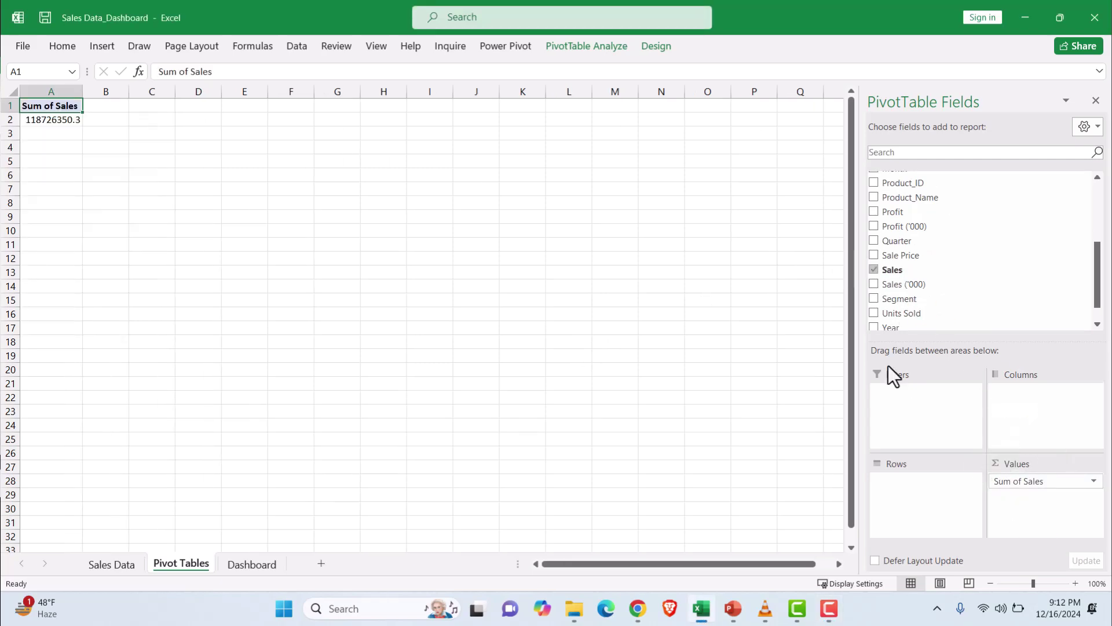
{"action": "left_click_drag", "start_coordinate": [881, 213], "coordinate": [1013, 499]}
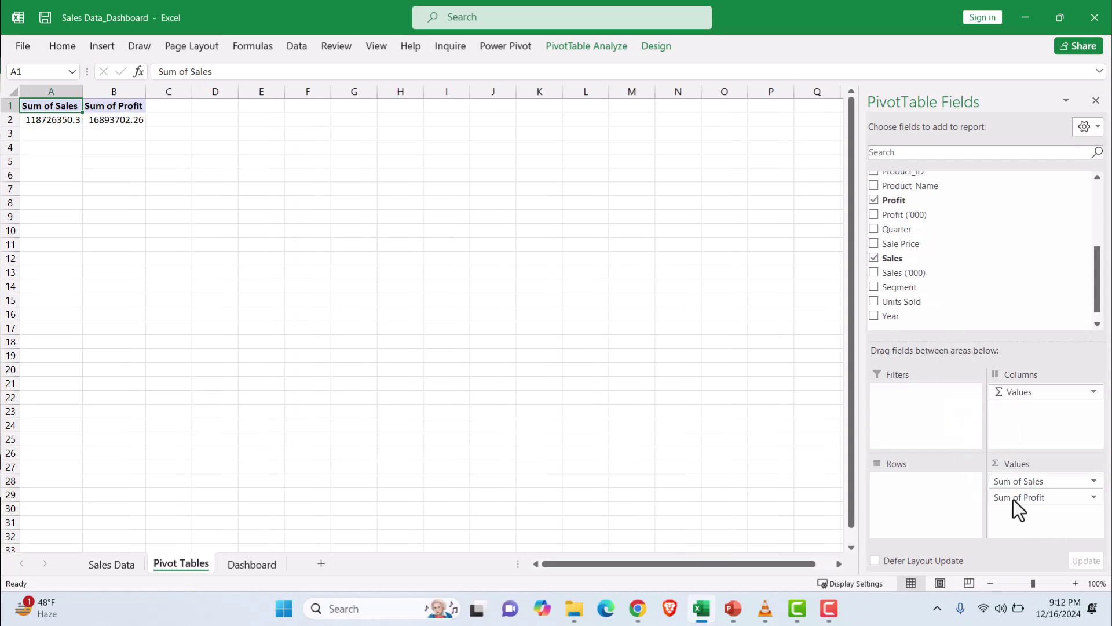
{"action": "scroll", "coordinate": [931, 294], "scroll_direction": "up", "scroll_amount": 2}
{"action": "scroll", "coordinate": [930, 294], "scroll_direction": "down", "scroll_amount": 3}
{"action": "left_click_drag", "start_coordinate": [909, 294], "coordinate": [1042, 528]}
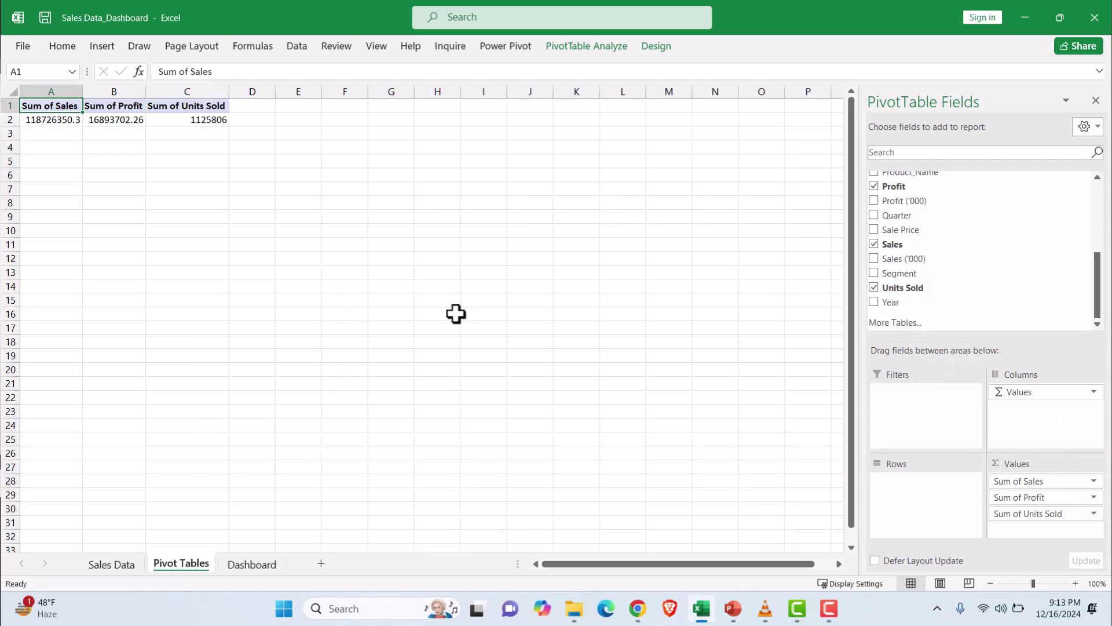
Enter the heading Profit Percentage in cell D1, beside the PivotTable
{"action": "left_click", "coordinate": [255, 109]}
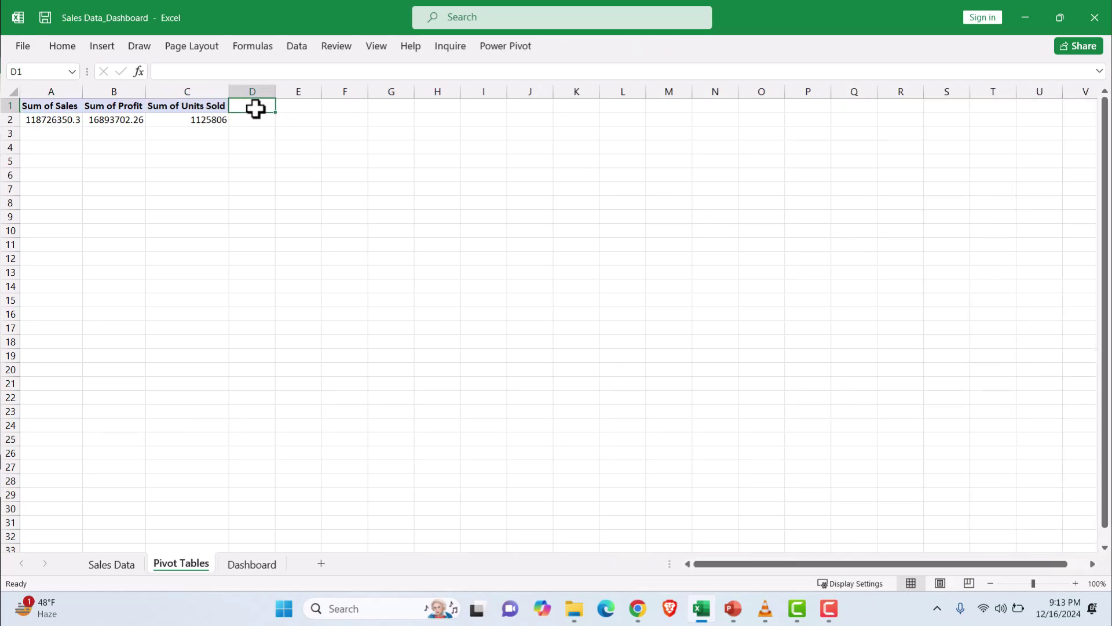
{"action": "double_click", "coordinate": [253, 109]}
{"action": "type", "text": "Pro"}
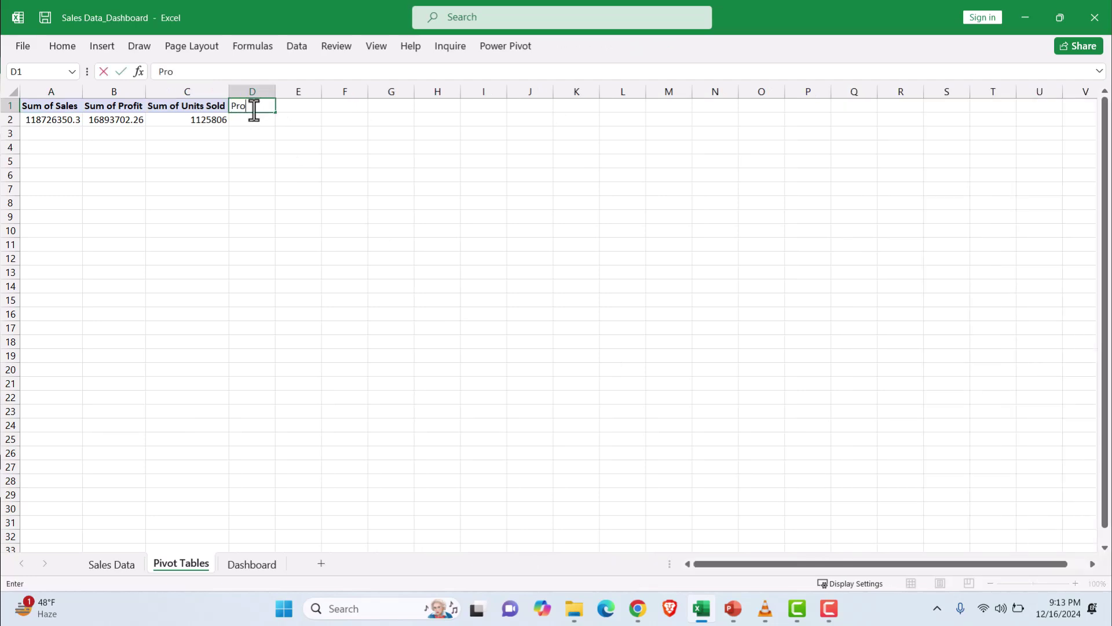
{"action": "type", "text": "fit Percentage"}
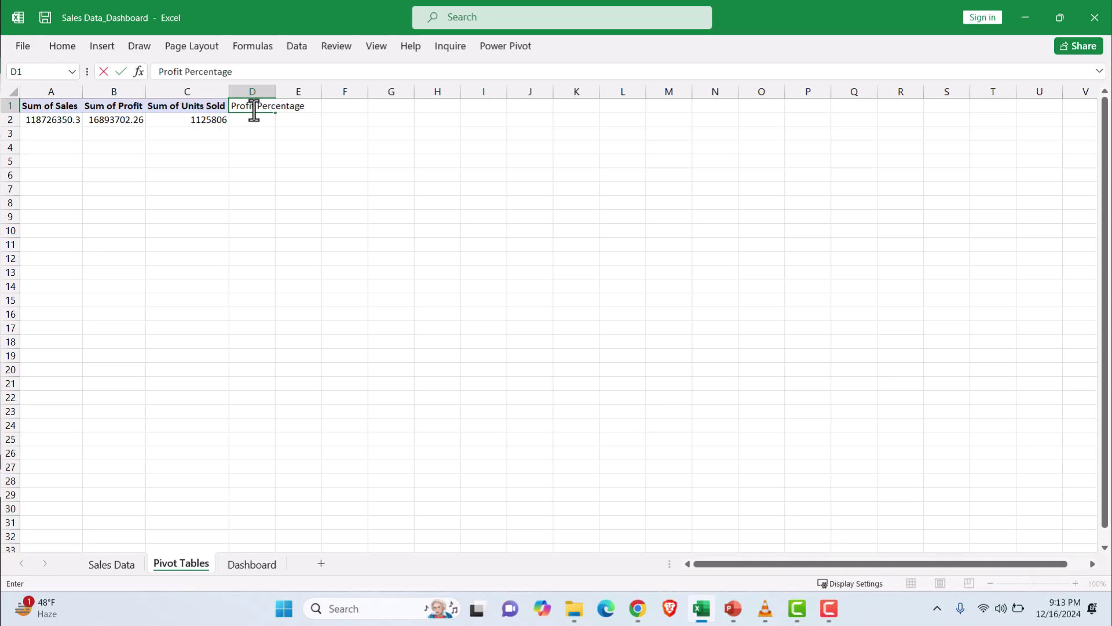
{"action": "key", "text": "Return"}
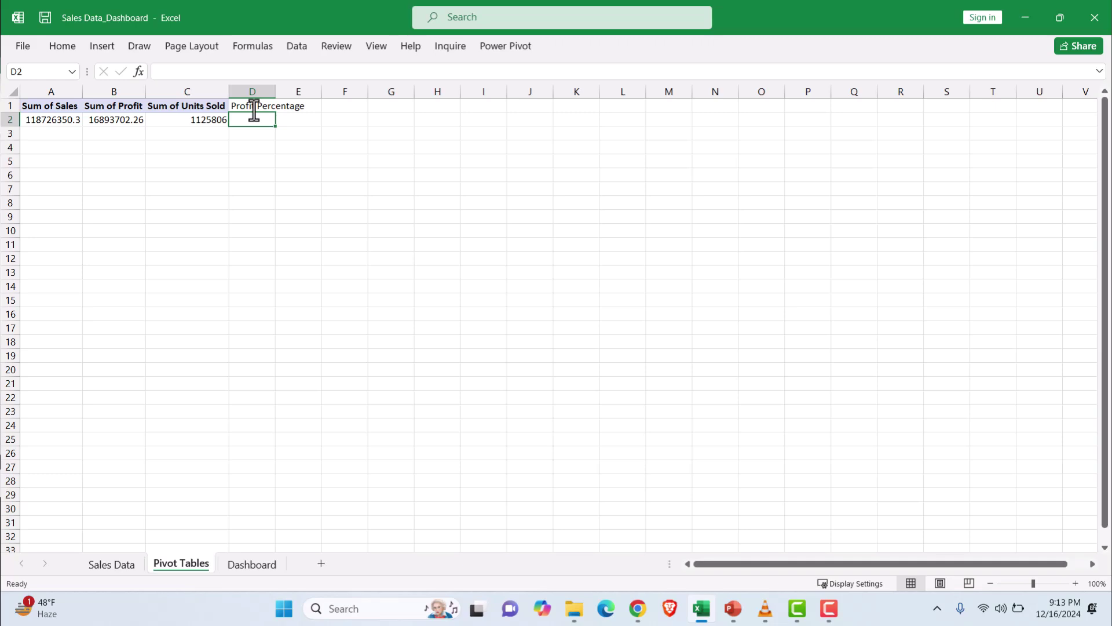
In cell D2, enter a formula dividing the PivotTable's Sum of Profit by its Sum of Sales
{"action": "type", "text": "="}
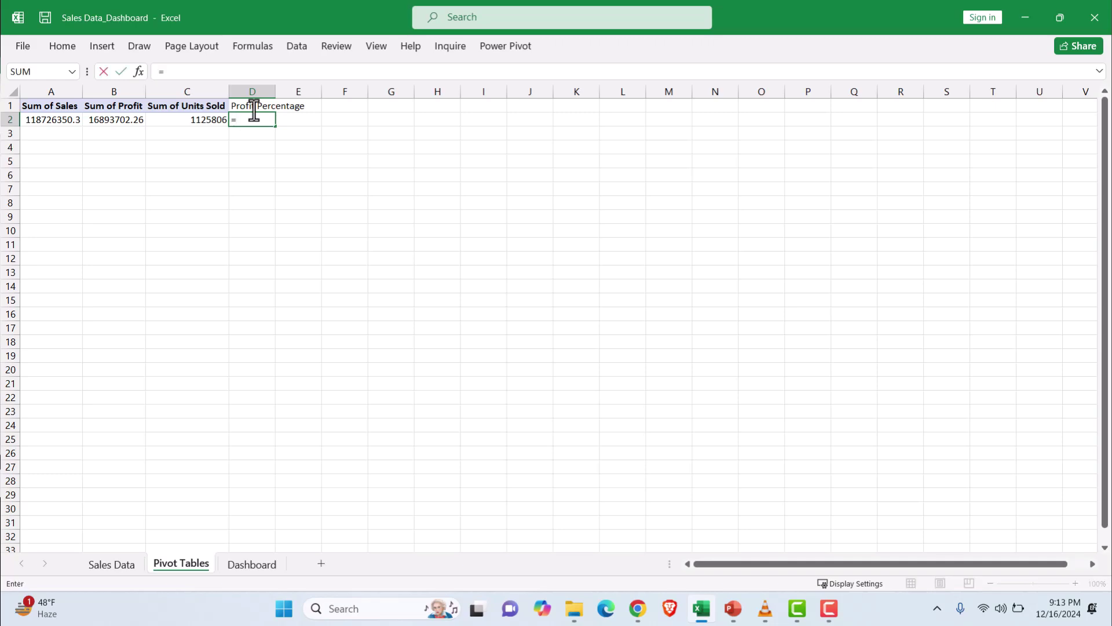
{"action": "left_click", "coordinate": [122, 121]}
{"action": "type", "text": "/"}
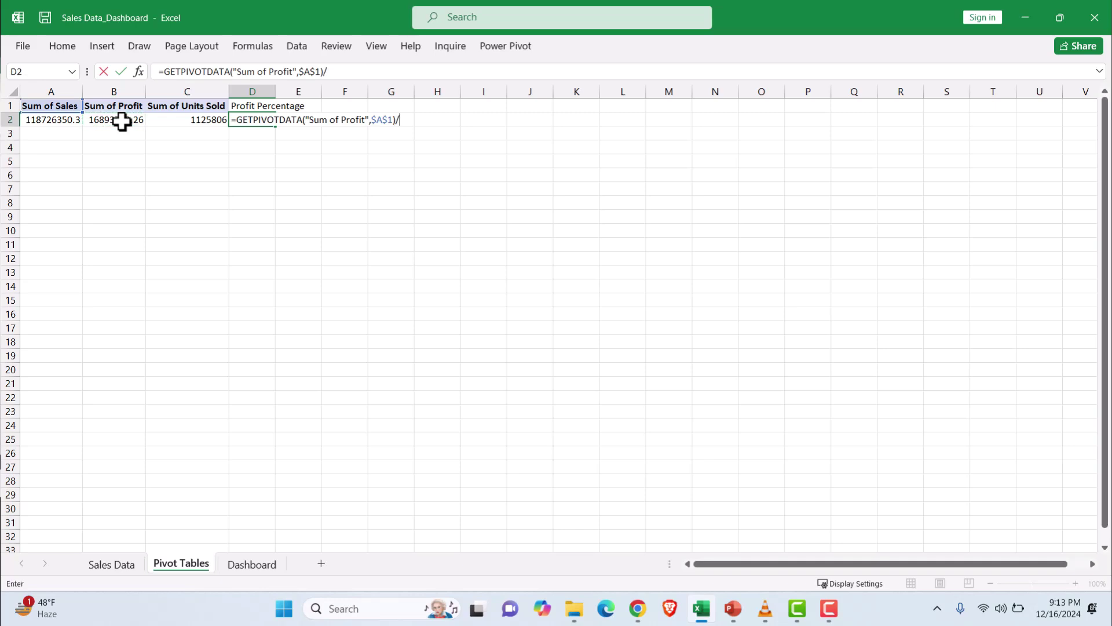
{"action": "left_click", "coordinate": [74, 120]}
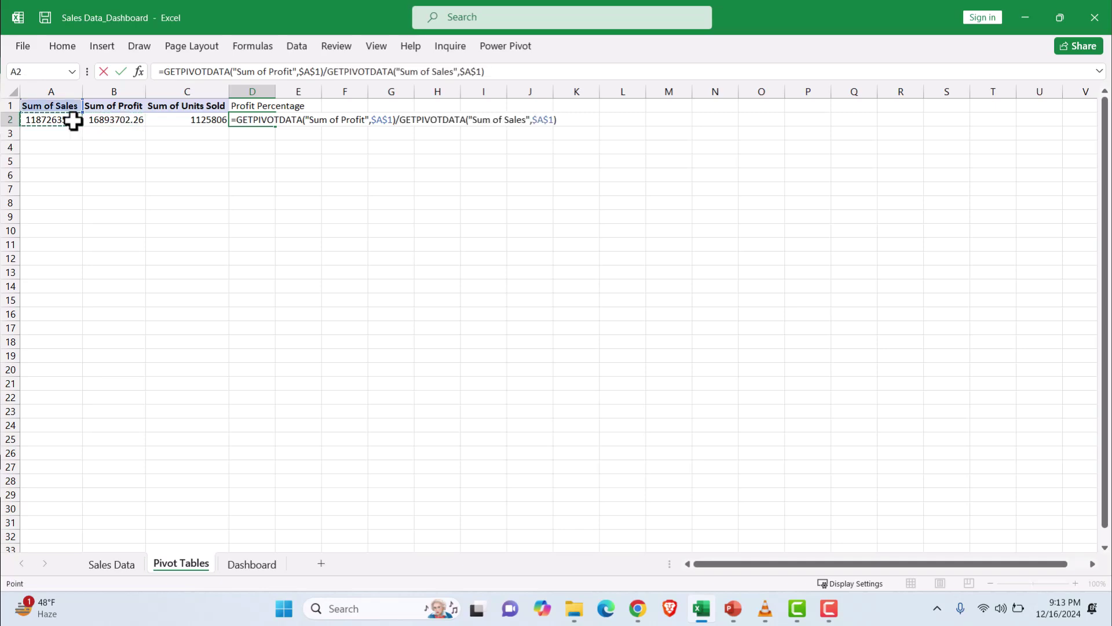
{"action": "key", "text": "Return"}
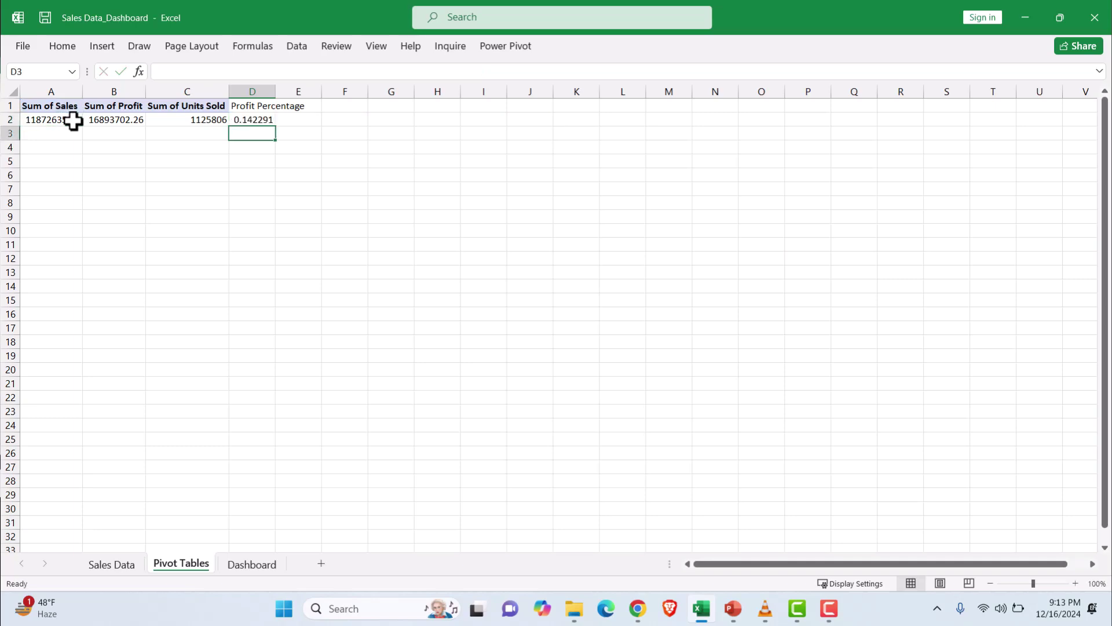
Format the Profit Percentage value in D2 as a percentage with zero decimal places
{"action": "left_click", "coordinate": [235, 120]}
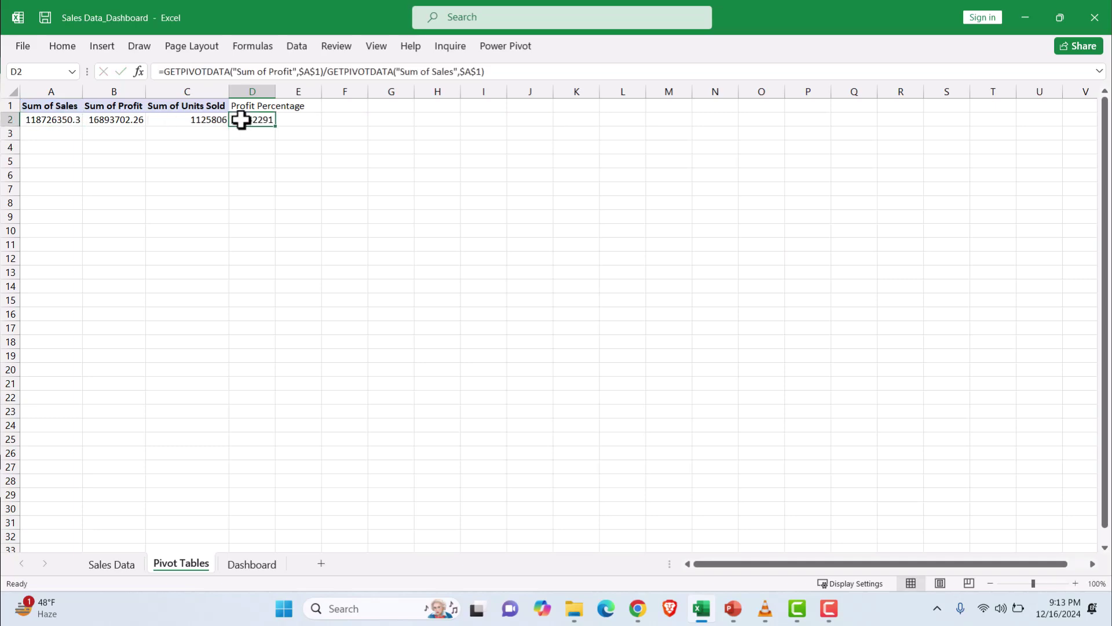
{"action": "right_click", "coordinate": [239, 120]}
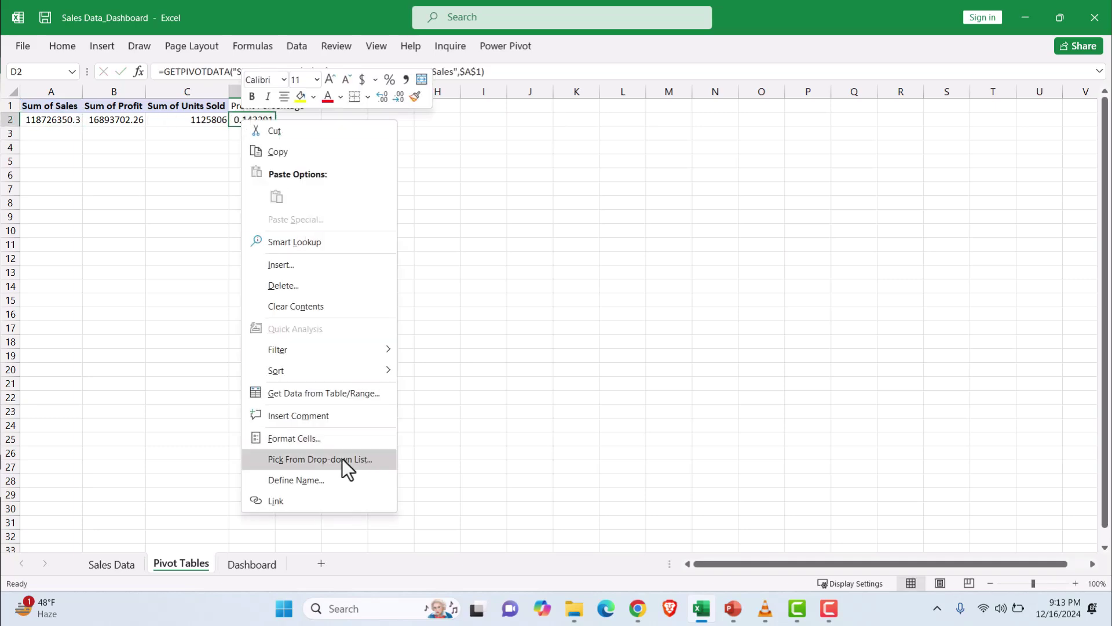
{"action": "left_click", "coordinate": [320, 437]}
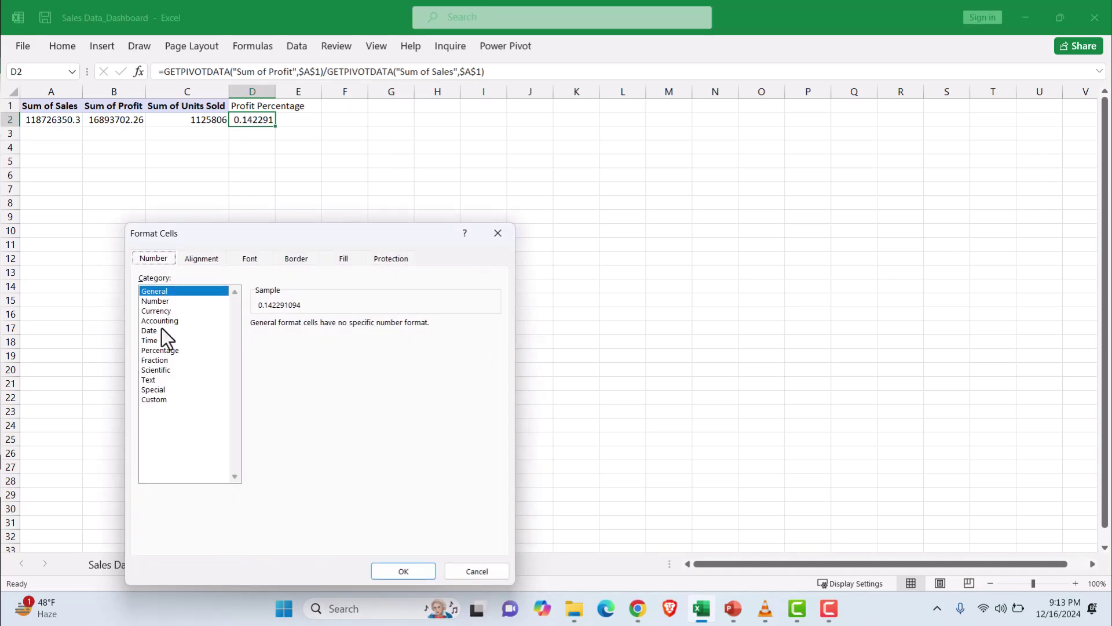
{"action": "left_click", "coordinate": [160, 350]}
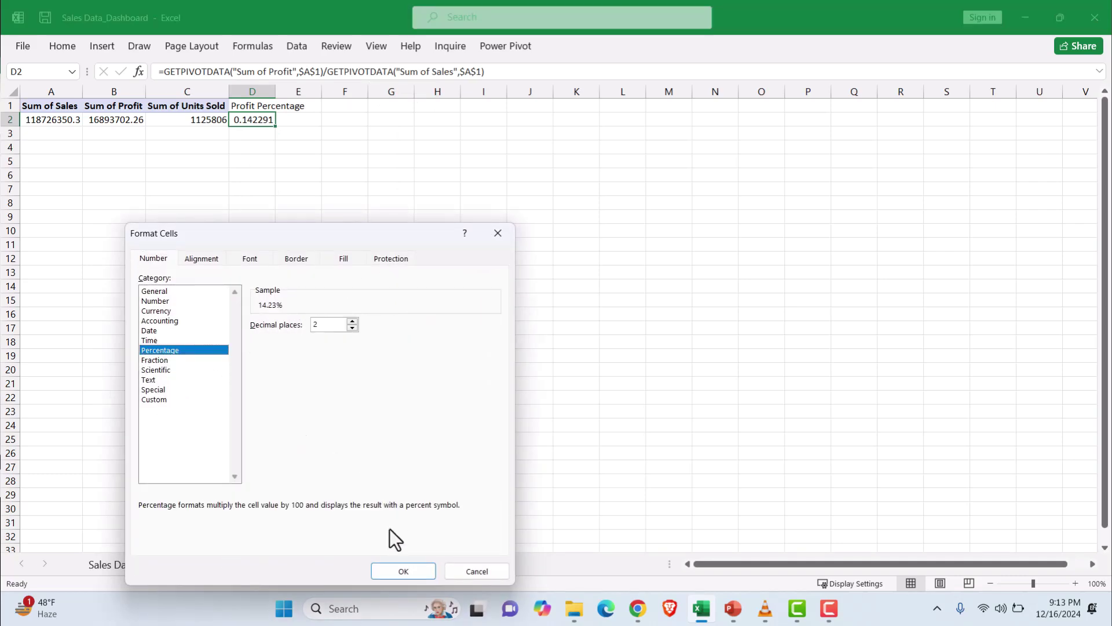
{"action": "left_click", "coordinate": [352, 329]}
{"action": "left_click", "coordinate": [352, 329]}
{"action": "left_click", "coordinate": [417, 573]}
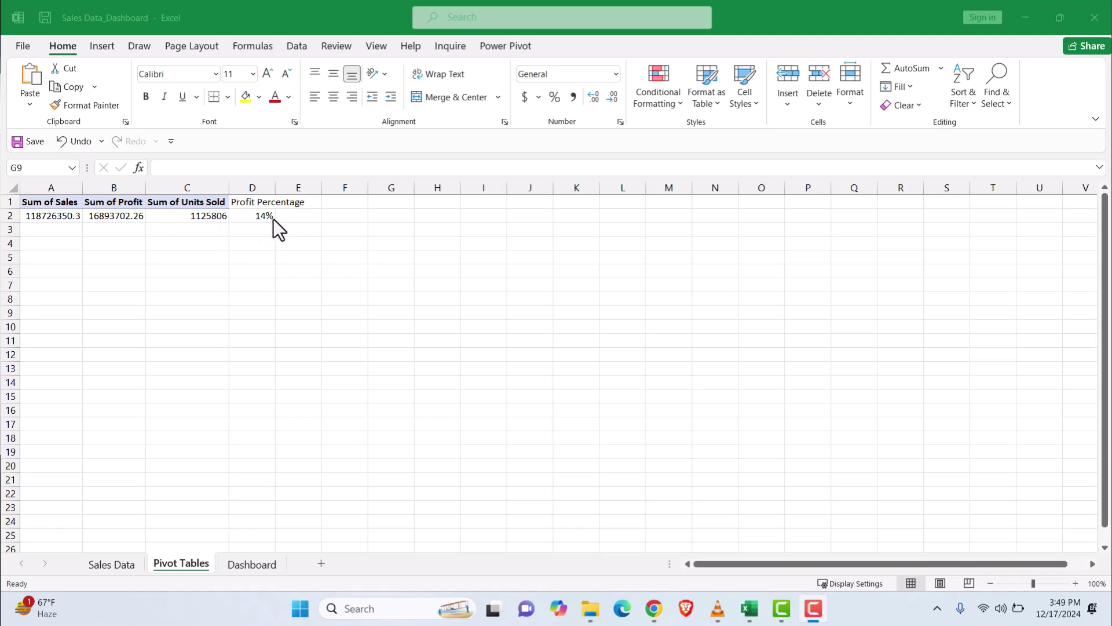
Remove the decimals from the Sum of Sales and Sum of Profit values in A2:B2 on the Pivot Tables sheet
{"action": "left_click", "coordinate": [251, 564]}
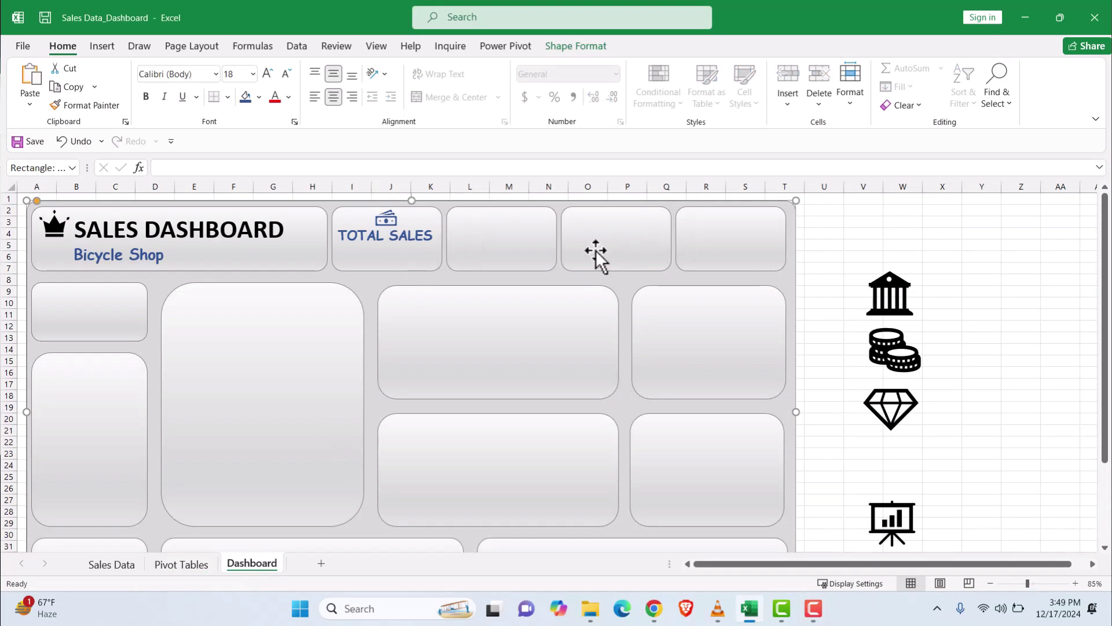
{"action": "left_click", "coordinate": [189, 564]}
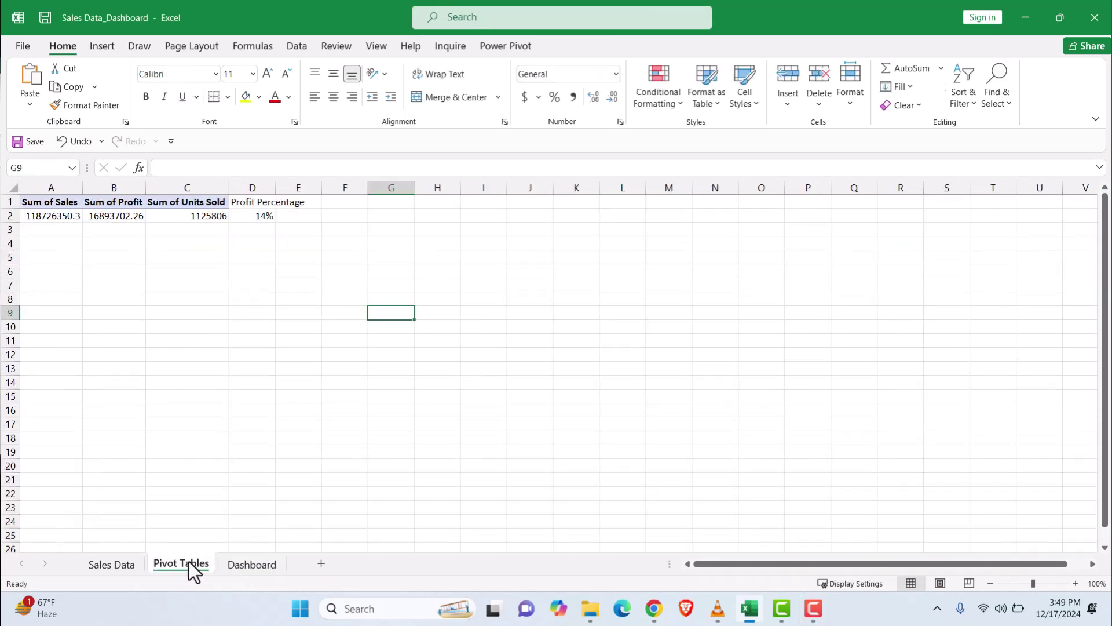
{"action": "left_click", "coordinate": [59, 218]}
{"action": "left_click", "coordinate": [109, 256]}
{"action": "left_click_drag", "start_coordinate": [120, 219], "coordinate": [70, 218]}
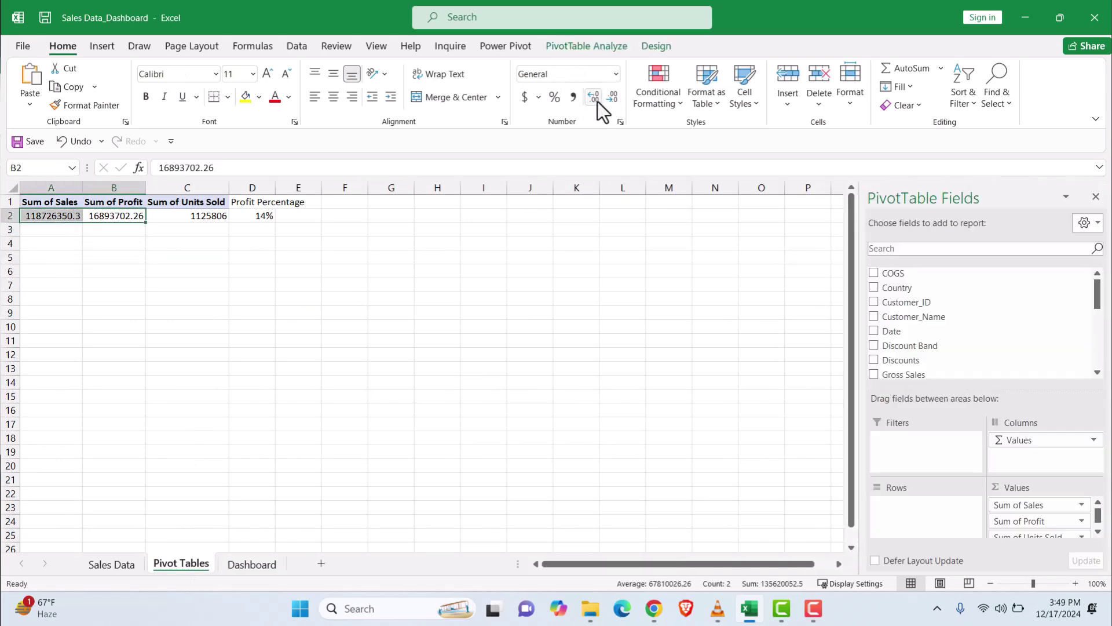
{"action": "left_click", "coordinate": [596, 101]}
{"action": "double_click", "coordinate": [613, 98]}
{"action": "left_click", "coordinate": [612, 98]}
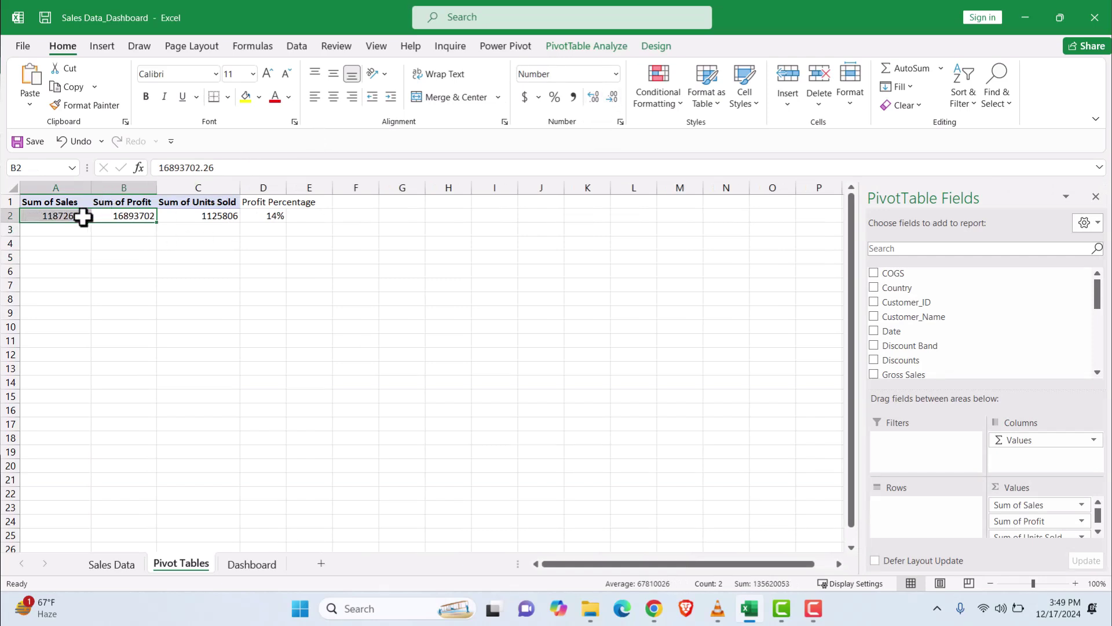
Format the Sum of Sales and Sum of Profit values as currency with the $ English (United States) symbol
{"action": "right_click", "coordinate": [76, 216]}
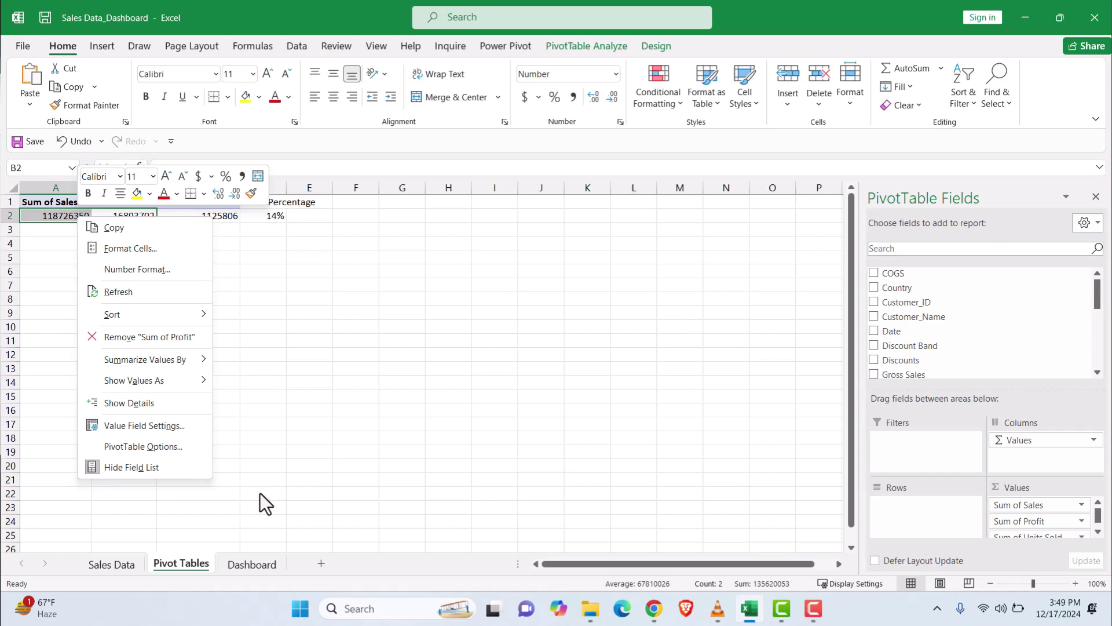
{"action": "left_click", "coordinate": [125, 249]}
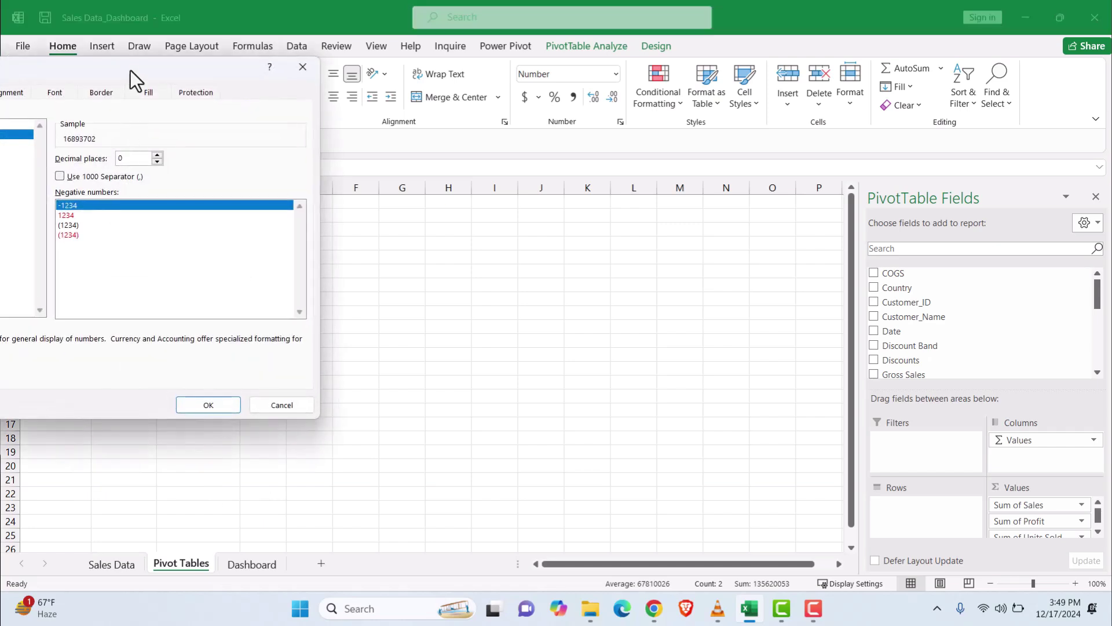
{"action": "left_click_drag", "start_coordinate": [130, 70], "coordinate": [540, 95]}
{"action": "left_click", "coordinate": [378, 166]}
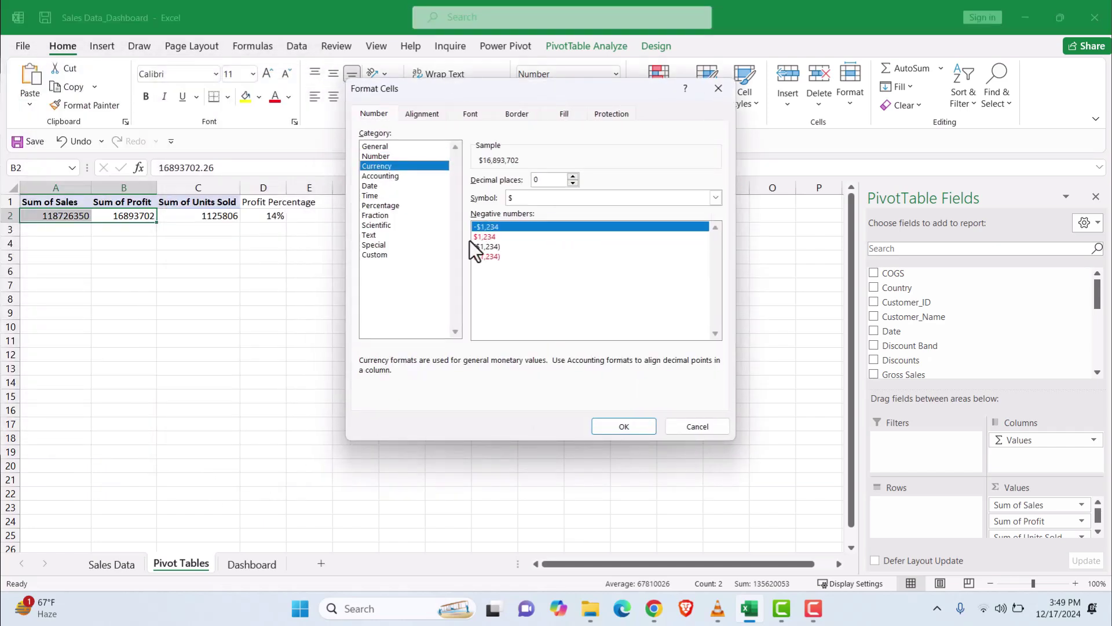
{"action": "left_click", "coordinate": [553, 197]}
{"action": "scroll", "coordinate": [546, 357], "scroll_direction": "down", "scroll_amount": 3}
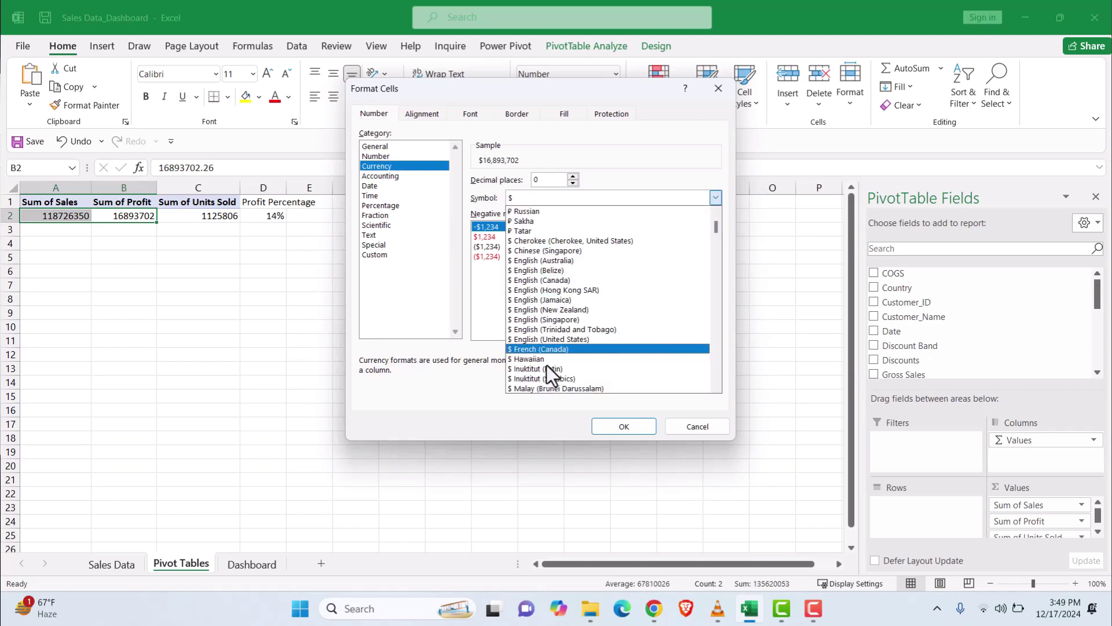
{"action": "left_click", "coordinate": [557, 339]}
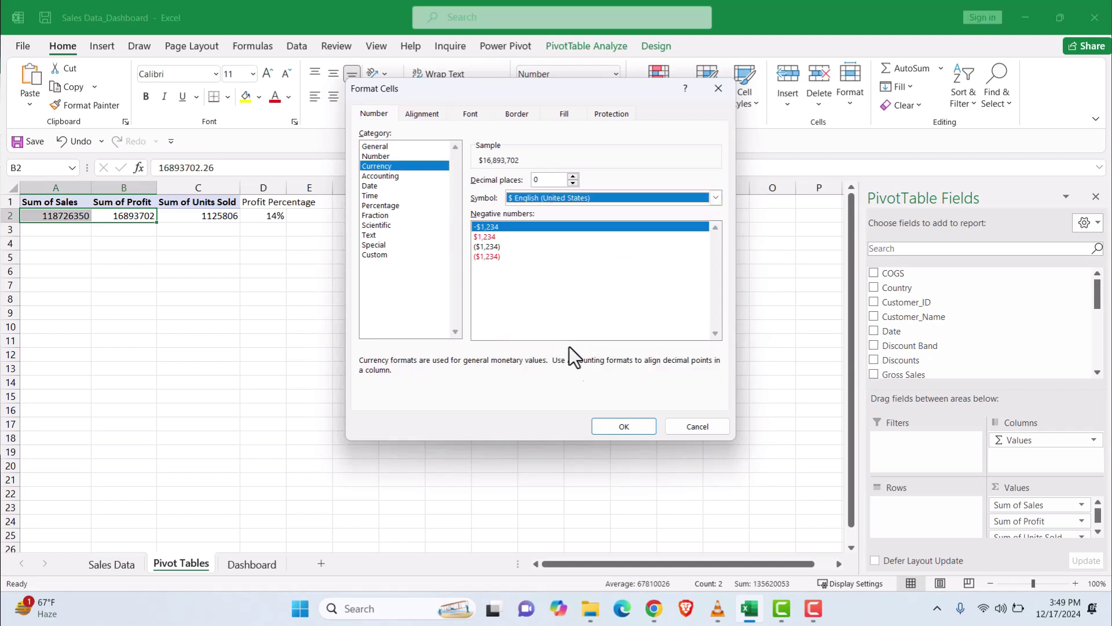
{"action": "left_click", "coordinate": [621, 428]}
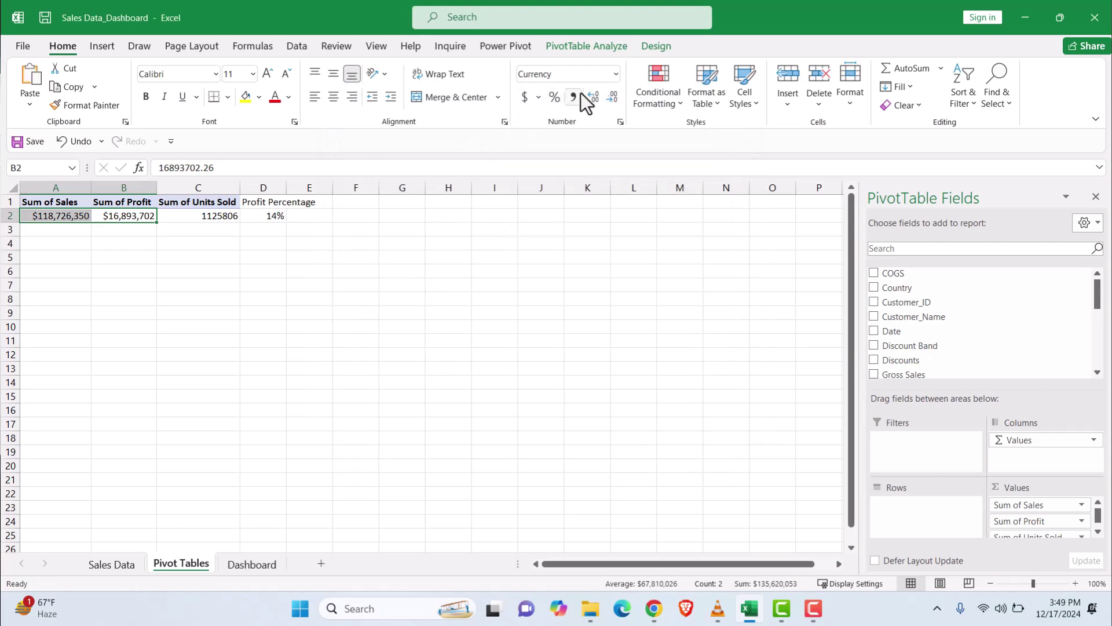
Format Sum of Units Sold with thousands separators and no decimals, and show Profit Percentage with two decimals
{"action": "left_click", "coordinate": [215, 216]}
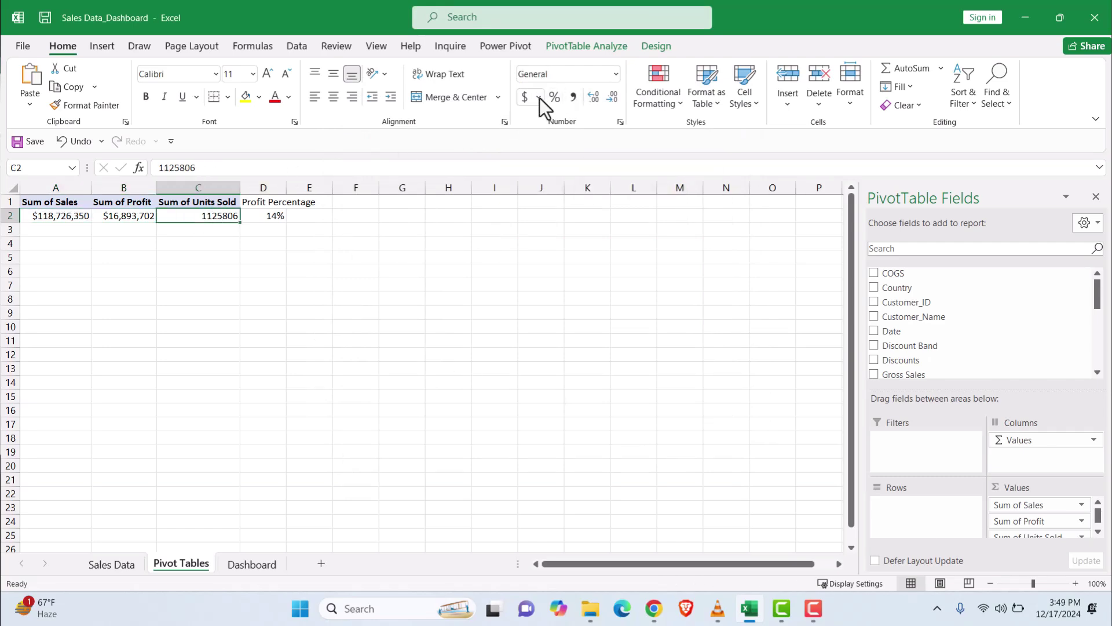
{"action": "left_click", "coordinate": [572, 95]}
{"action": "left_click", "coordinate": [613, 96]}
{"action": "left_click", "coordinate": [613, 96]}
{"action": "left_click", "coordinate": [264, 217]}
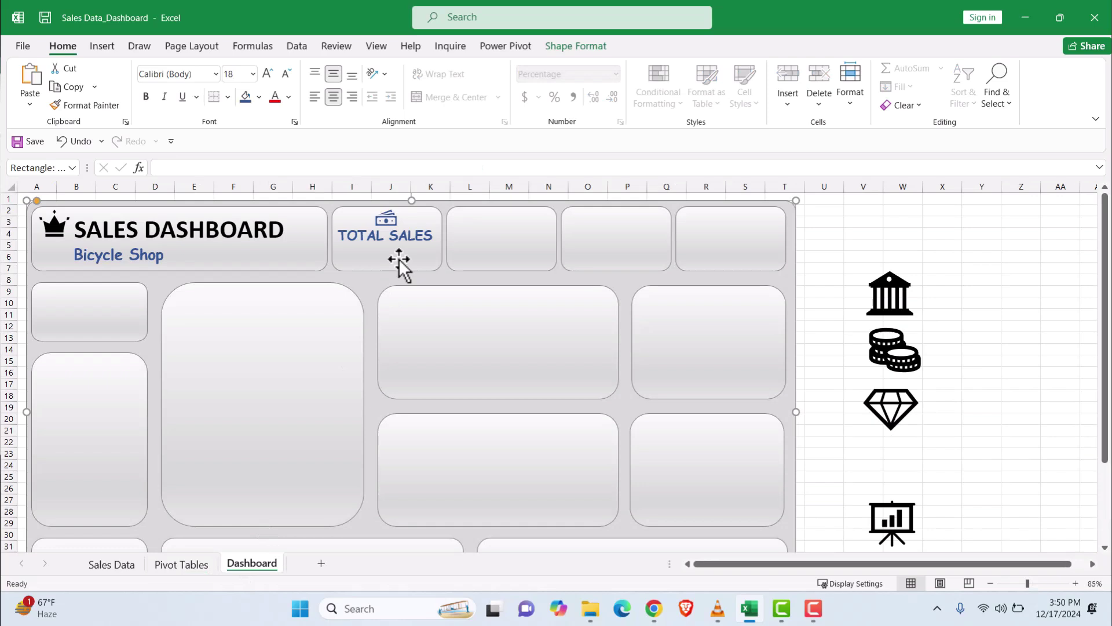
Duplicate the TOTAL SALES label on the Dashboard sheet and place the copy directly beneath the original in the same card
{"action": "left_click", "coordinate": [249, 565]}
{"action": "left_click", "coordinate": [361, 236]}
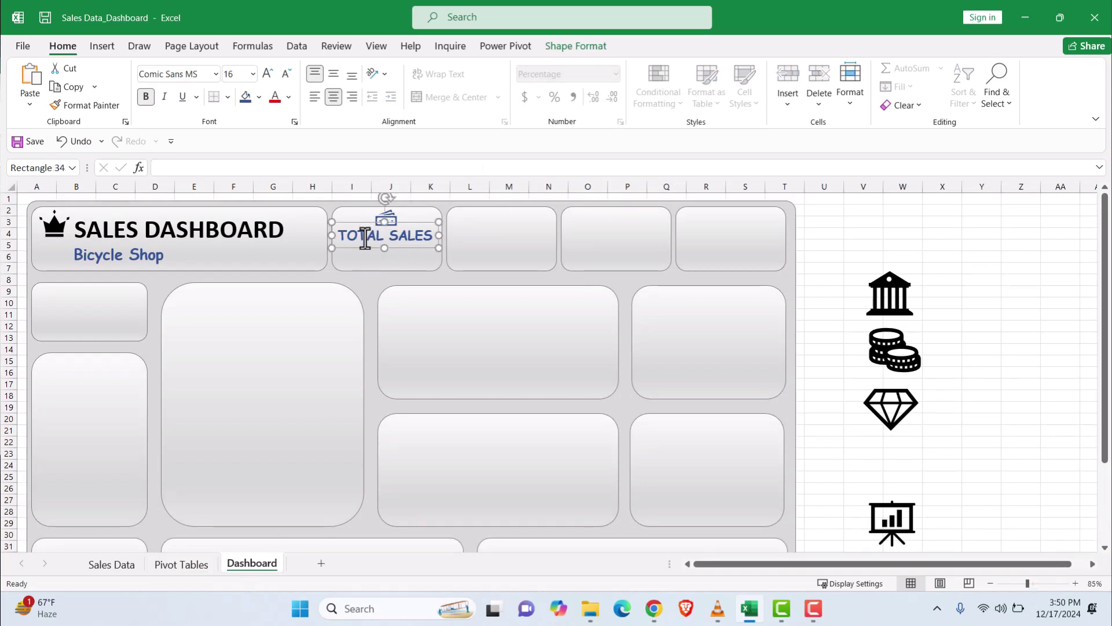
{"action": "key", "text": "ctrl+d"}
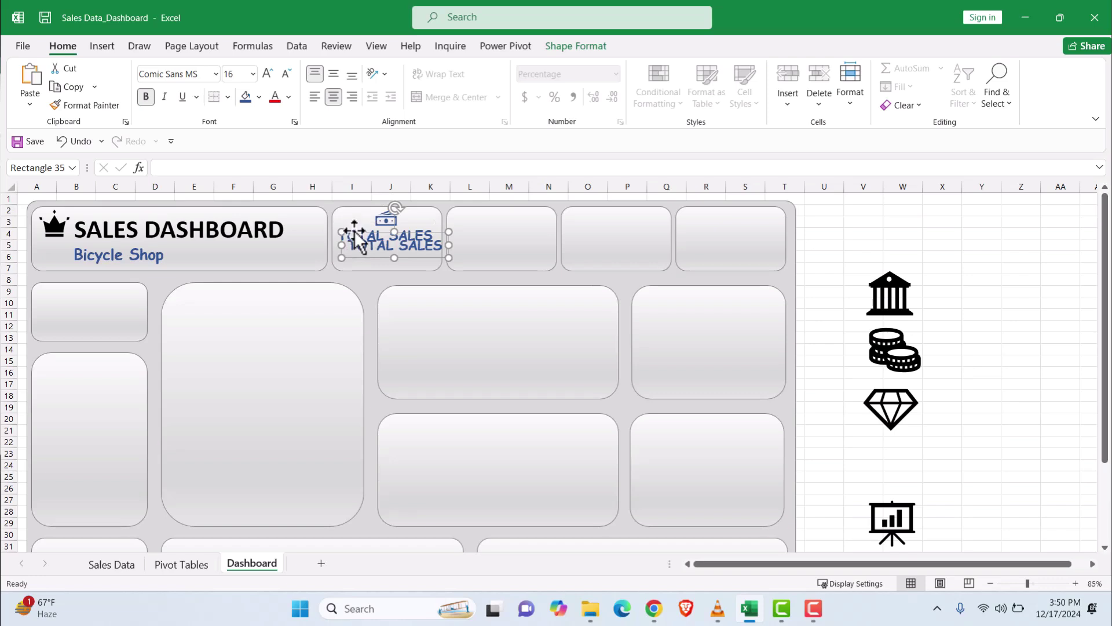
{"action": "left_click_drag", "start_coordinate": [383, 260], "coordinate": [476, 255]}
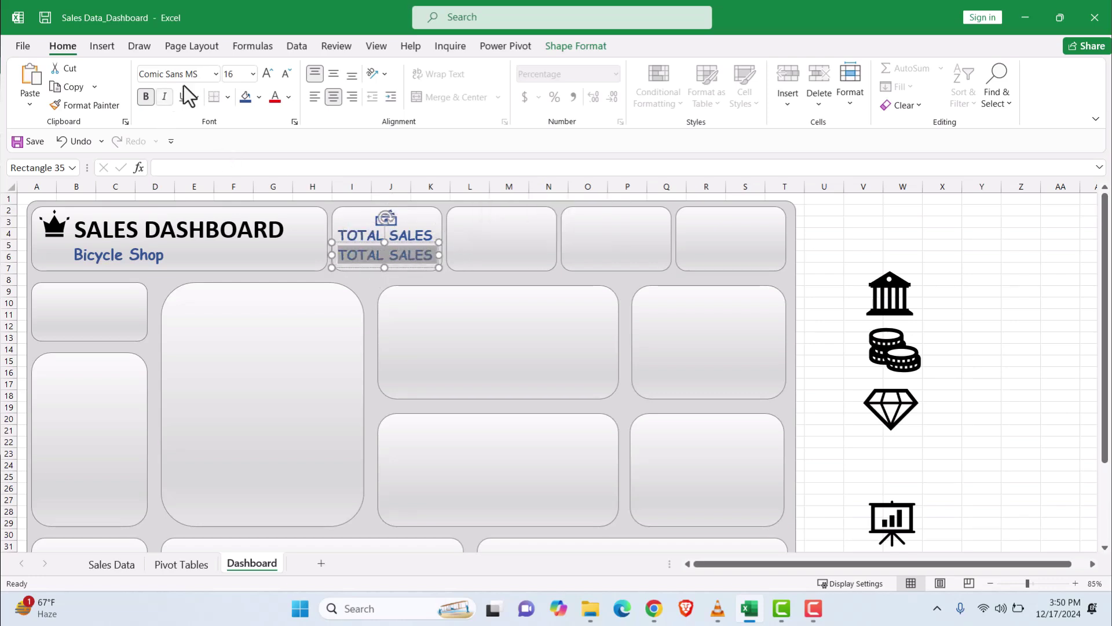
Set the copied label's text to Calibri, size 18
{"action": "left_click", "coordinate": [216, 74]}
{"action": "type", "text": "ca"}
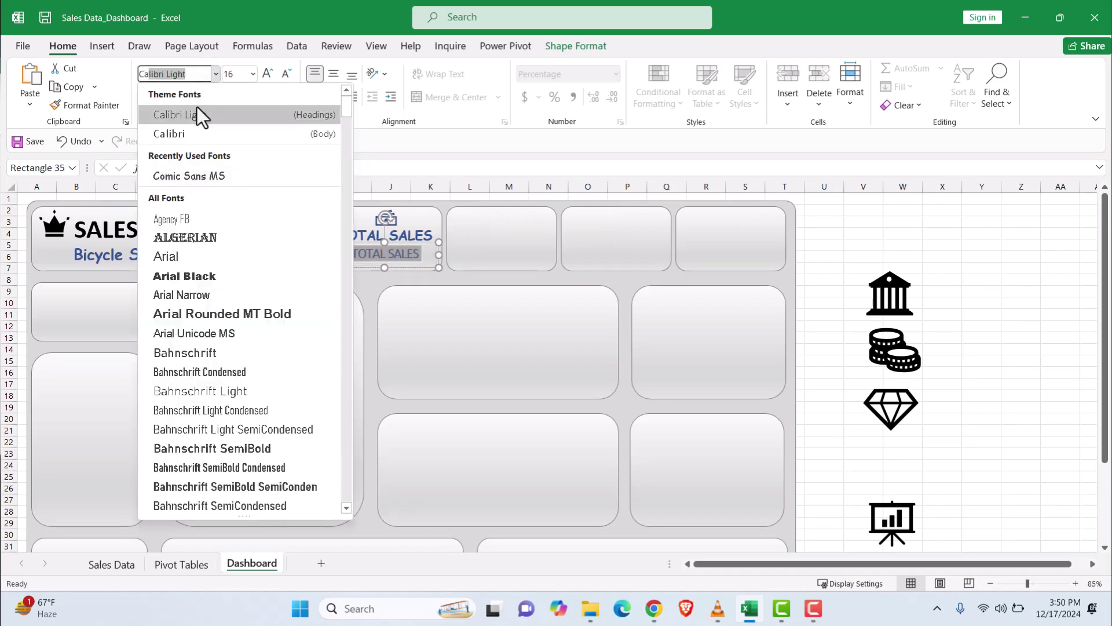
{"action": "left_click", "coordinate": [177, 134]}
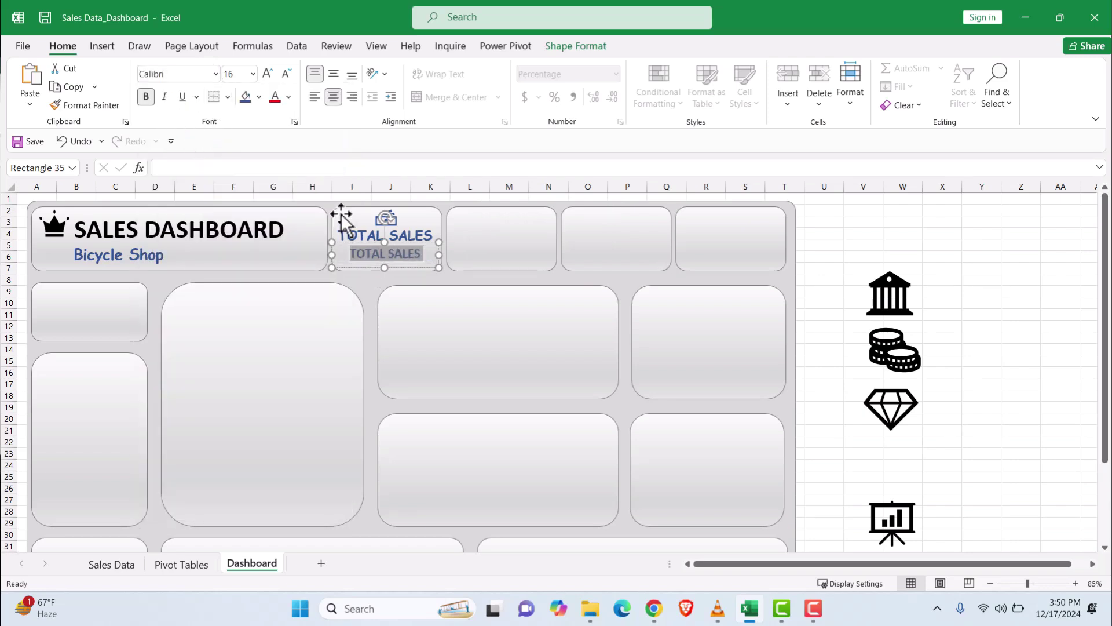
{"action": "left_click", "coordinate": [226, 74]}
{"action": "type", "text": "18"}
{"action": "key", "text": "Return"}
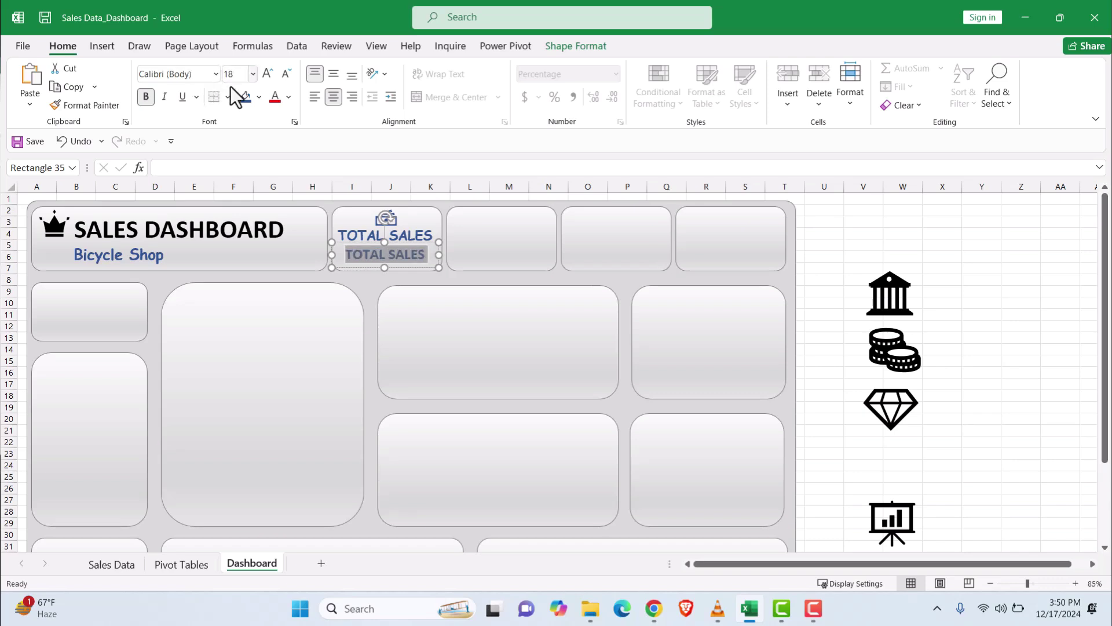
Clear the copied label's text and link the box to cell A2 of the Pivot Tables sheet with ='Pivot Tables'!A2
{"action": "mouse_move", "coordinate": [354, 255]}
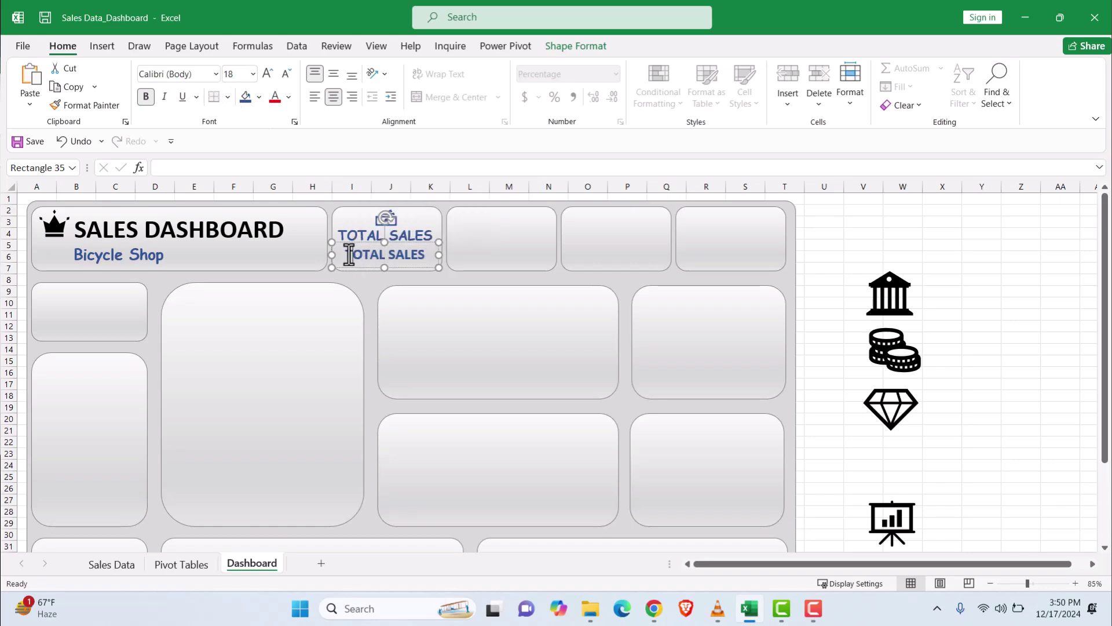
{"action": "key", "text": "Delete"}
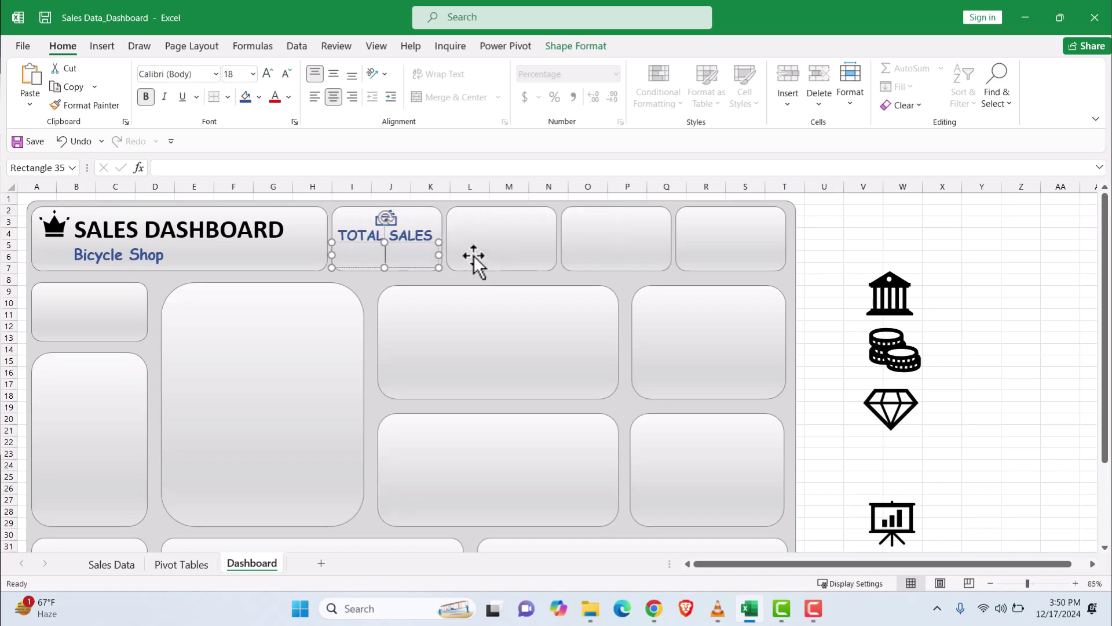
{"action": "left_click", "coordinate": [175, 168]}
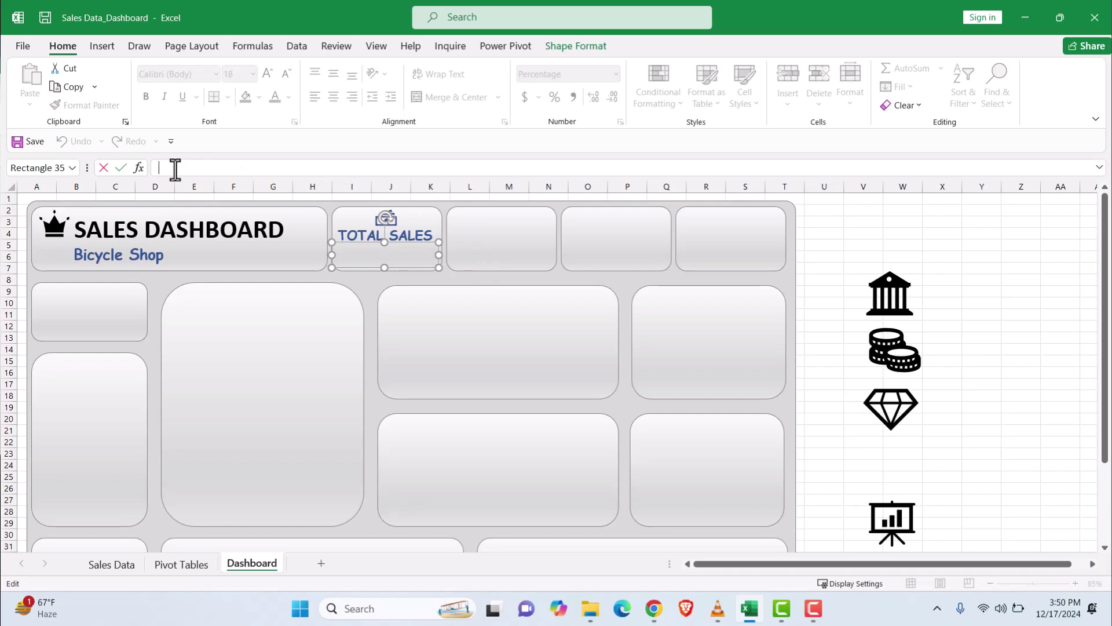
{"action": "type", "text": "="}
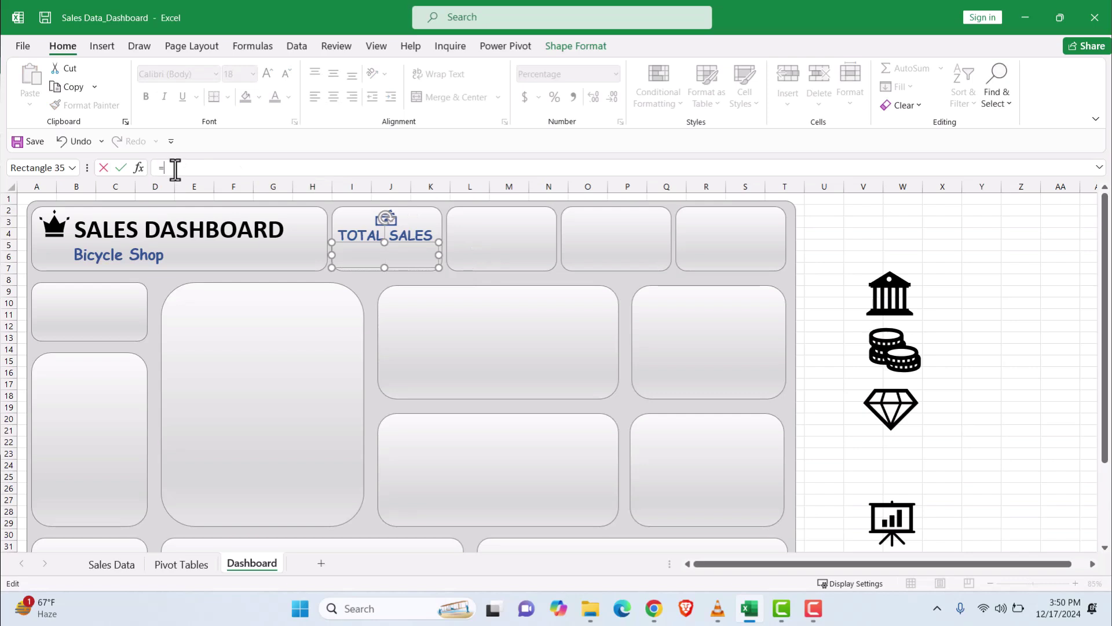
{"action": "left_click", "coordinate": [186, 564]}
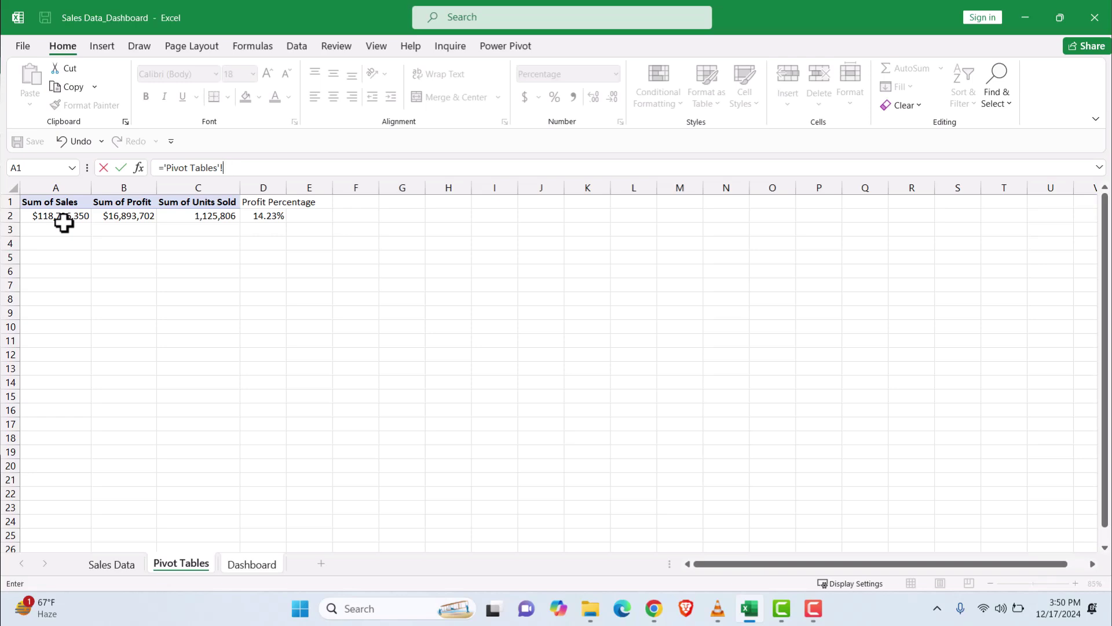
{"action": "key", "text": "Return"}
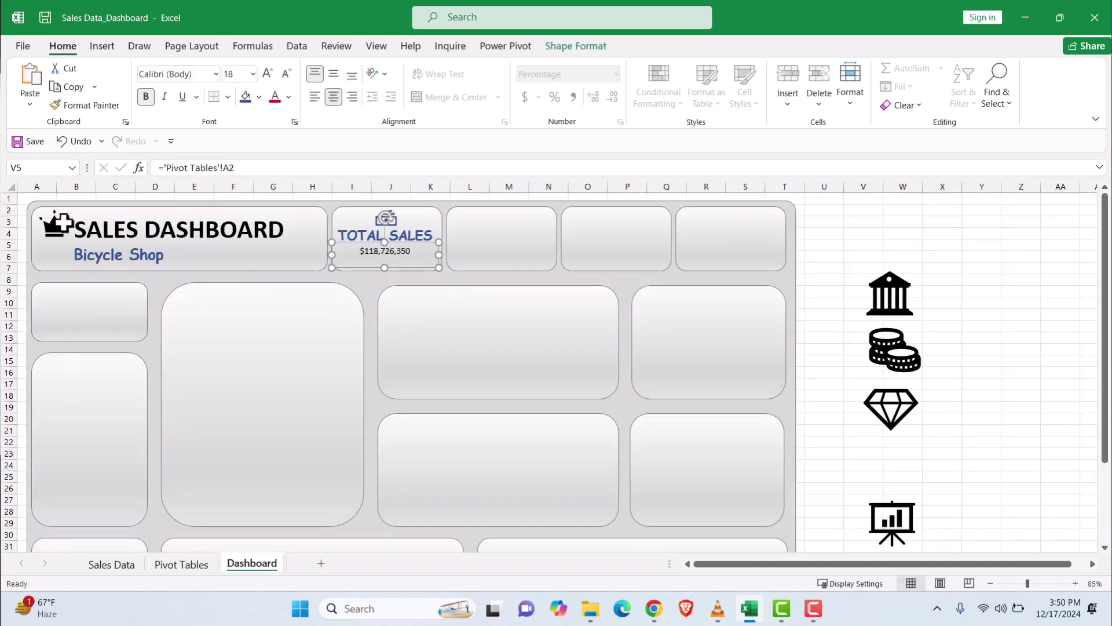
Make the linked value beneath the TOTAL SALES label bold and try to set its font size to 24
{"action": "left_click", "coordinate": [362, 252]}
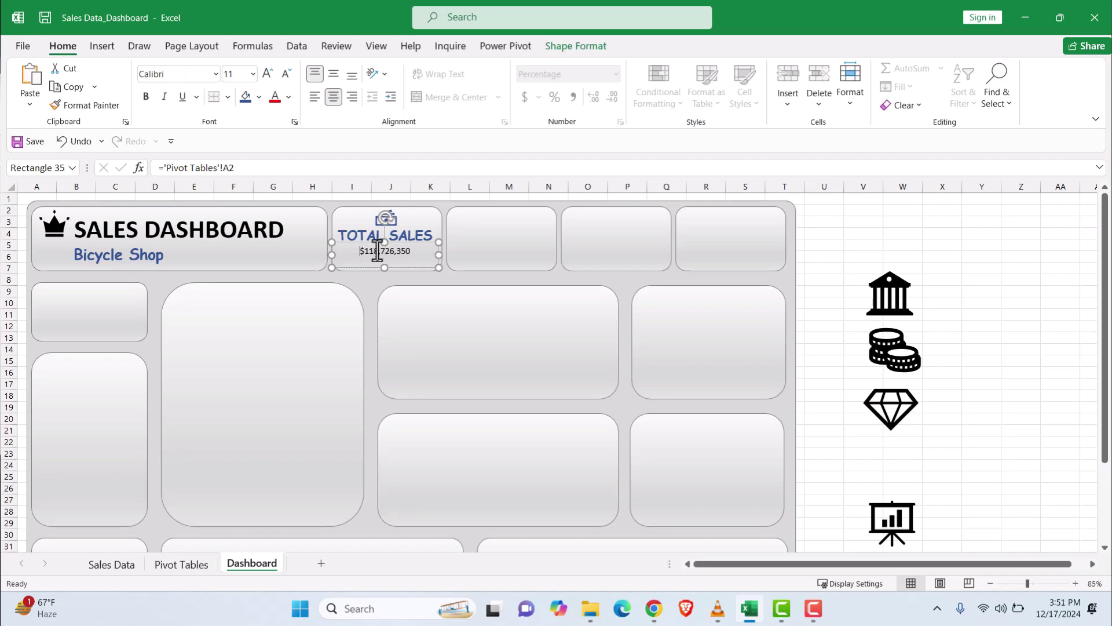
{"action": "left_click", "coordinate": [353, 268]}
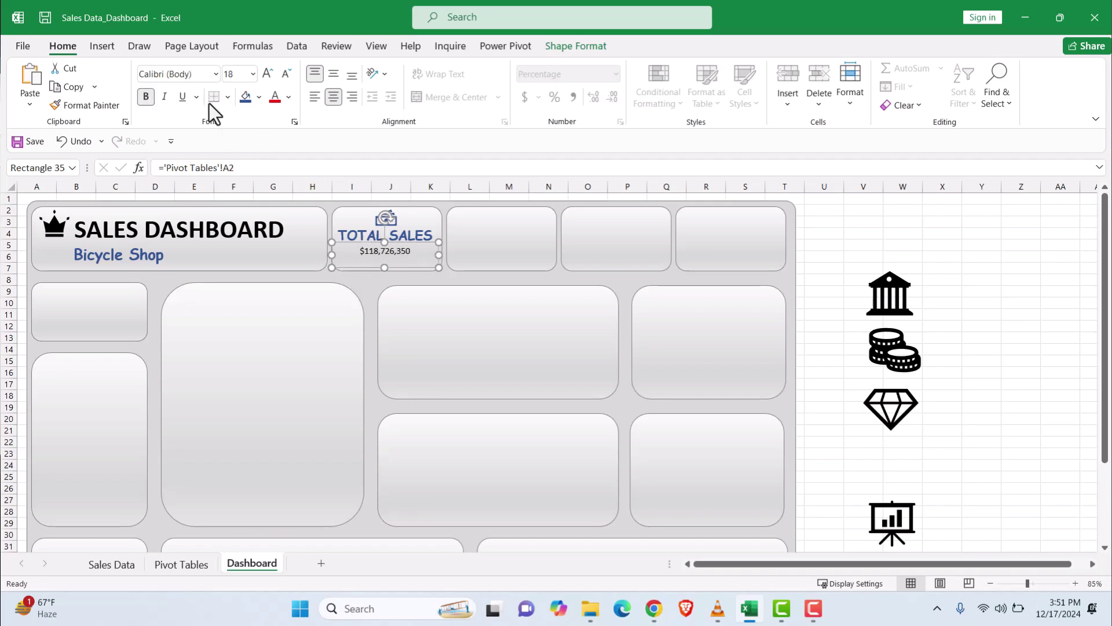
{"action": "left_click", "coordinate": [253, 75]}
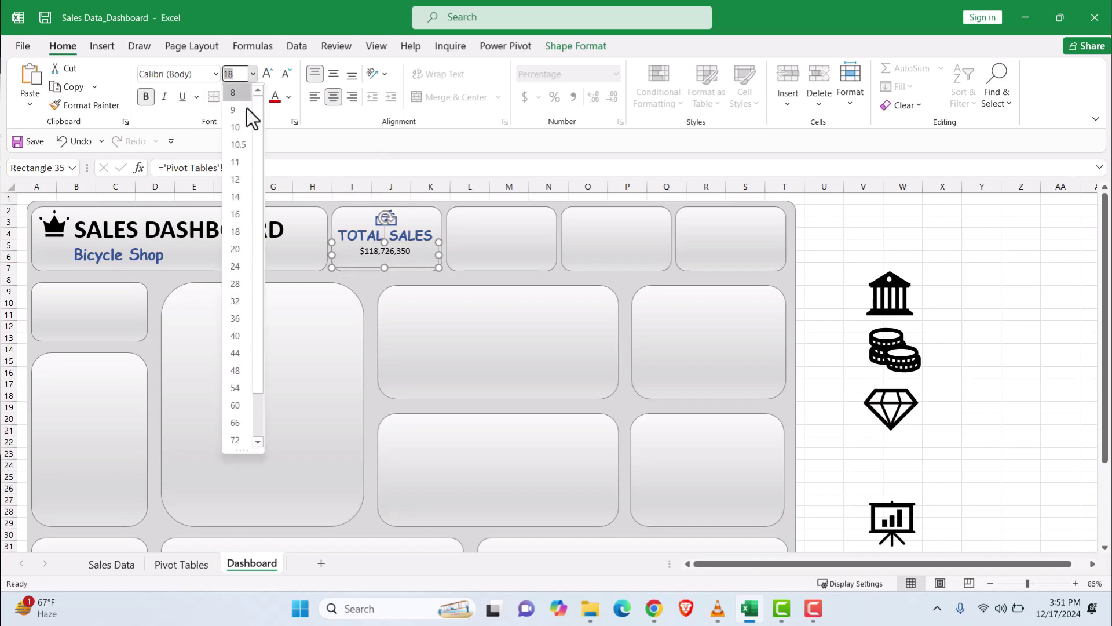
{"action": "left_click", "coordinate": [242, 265]}
{"action": "left_click", "coordinate": [147, 99]}
Widen the linked value box beneath the TOTAL SALES label on both sides and set its font size to 22
{"action": "left_click_drag", "start_coordinate": [438, 255], "coordinate": [449, 255]}
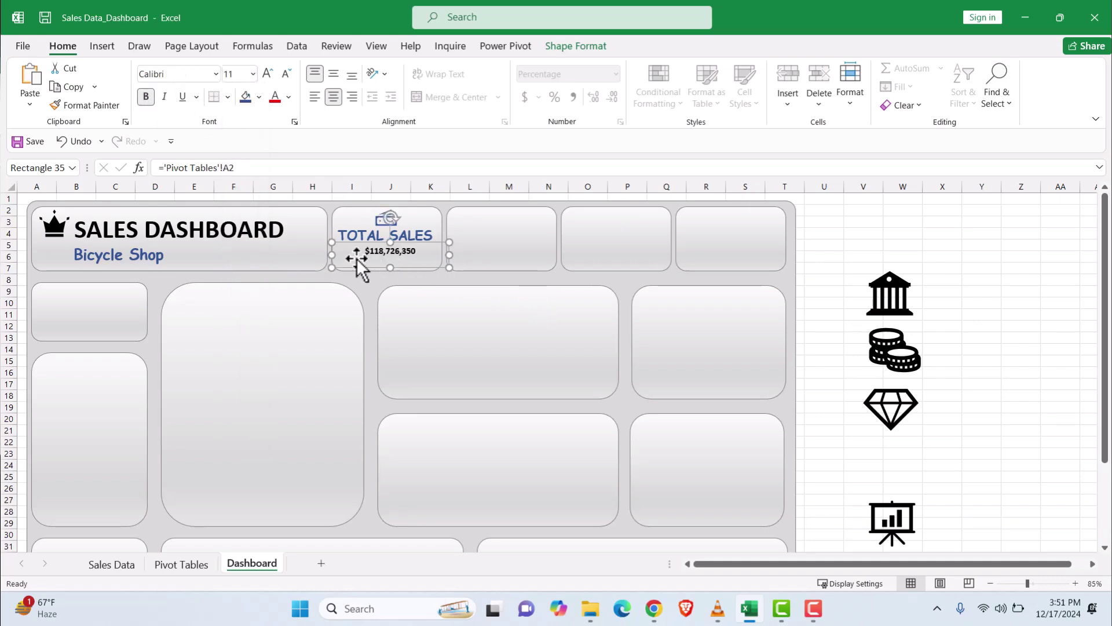
{"action": "left_click_drag", "start_coordinate": [332, 255], "coordinate": [325, 254]}
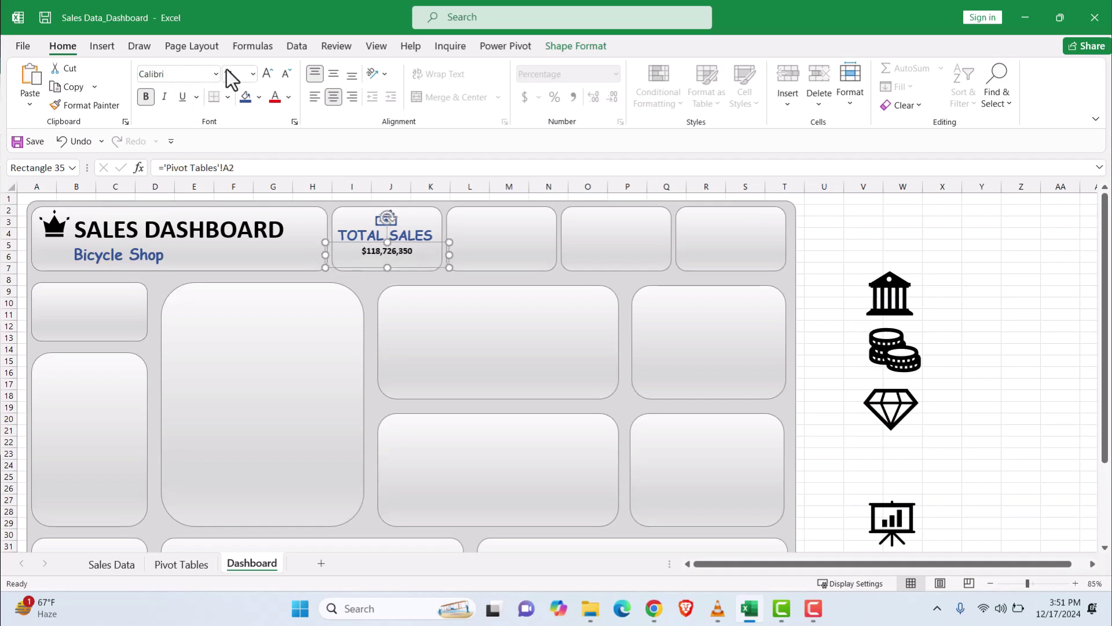
{"action": "left_click", "coordinate": [253, 73]}
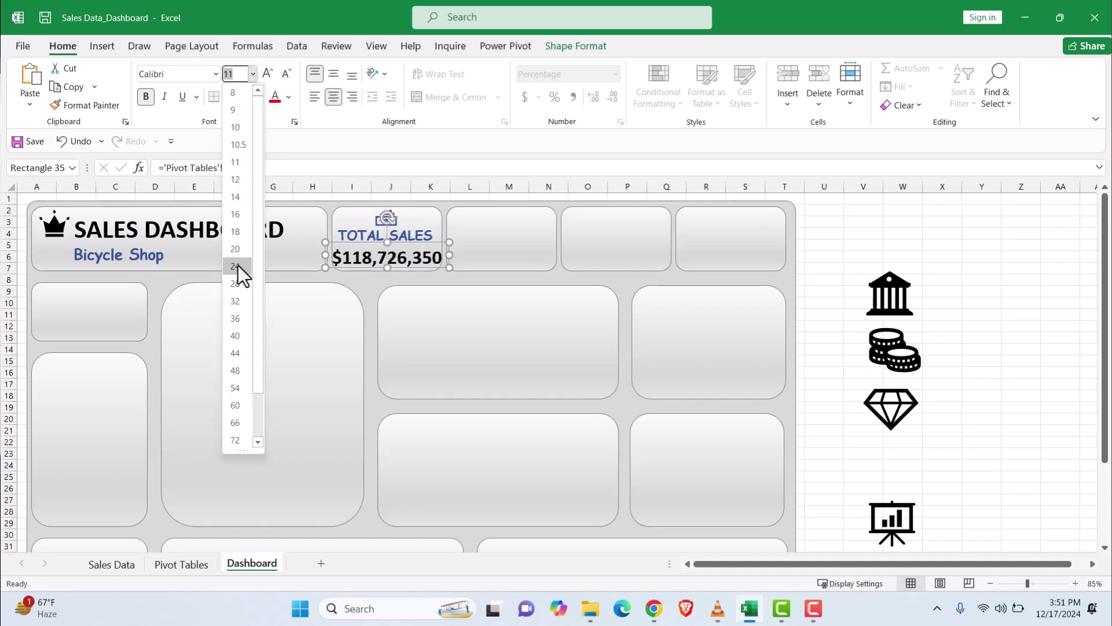
{"action": "left_click", "coordinate": [238, 250]}
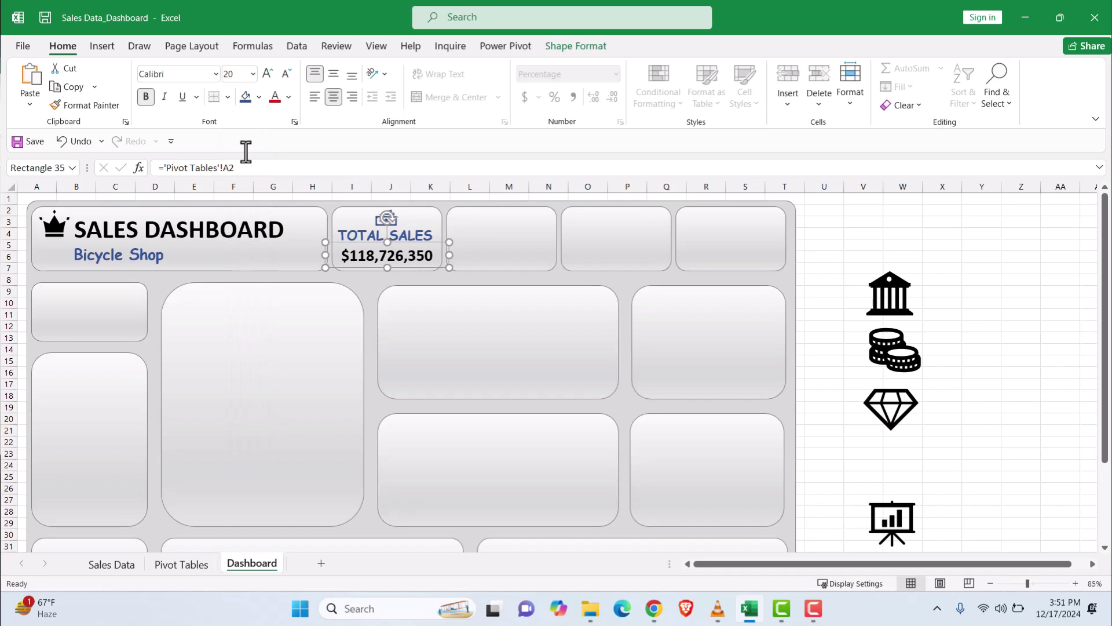
{"action": "left_click", "coordinate": [234, 74]}
{"action": "type", "text": "22"}
{"action": "key", "text": "Return"}
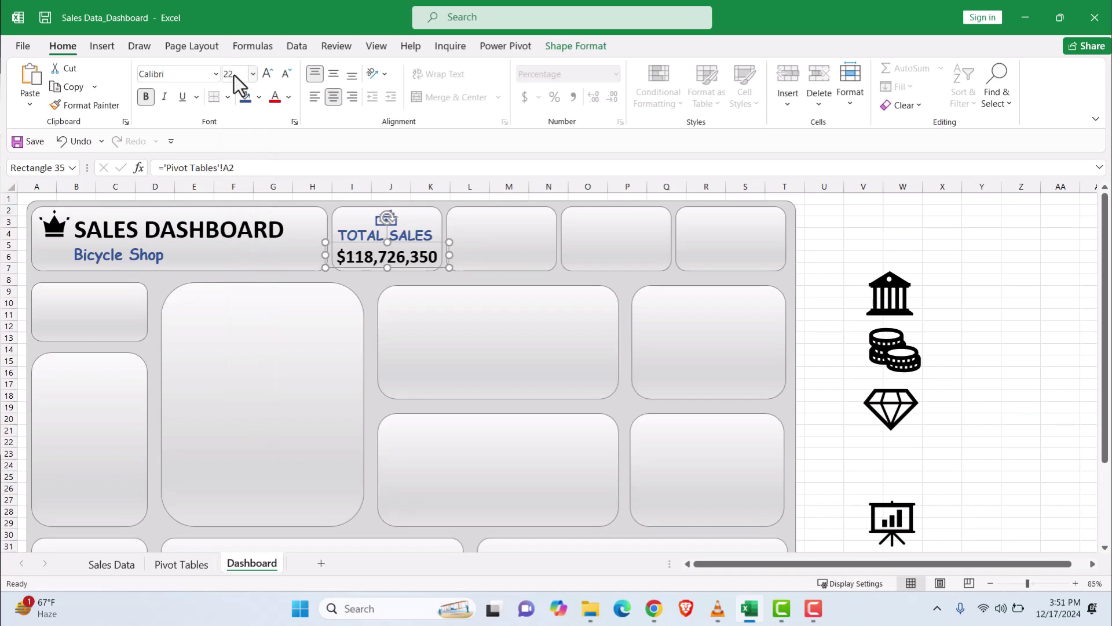
{"action": "left_click", "coordinate": [315, 318]}
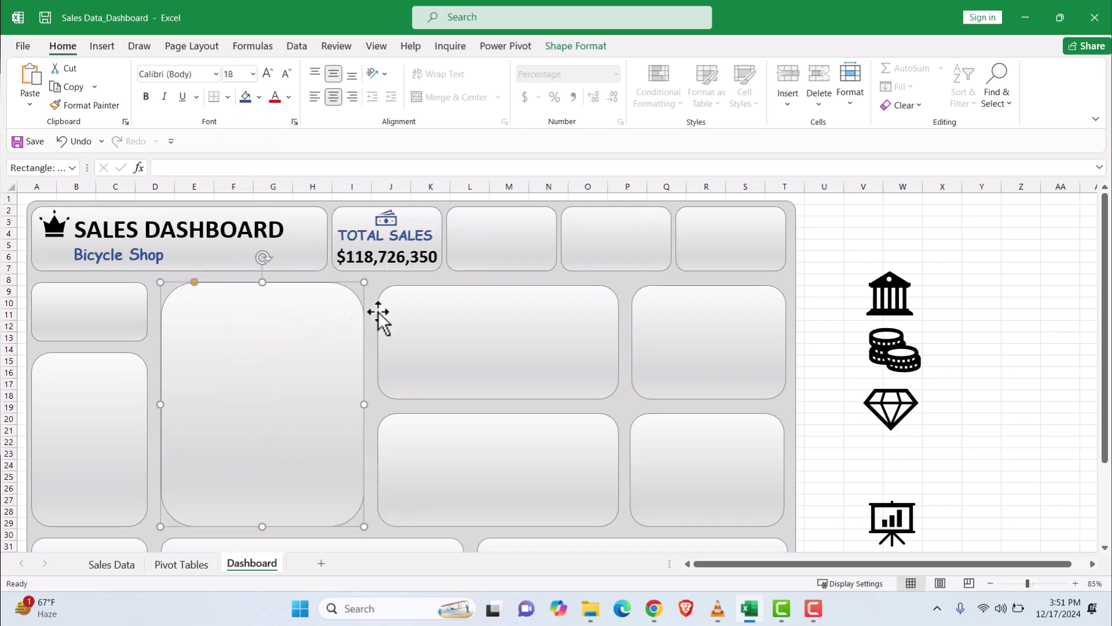
{"action": "left_click", "coordinate": [479, 280]}
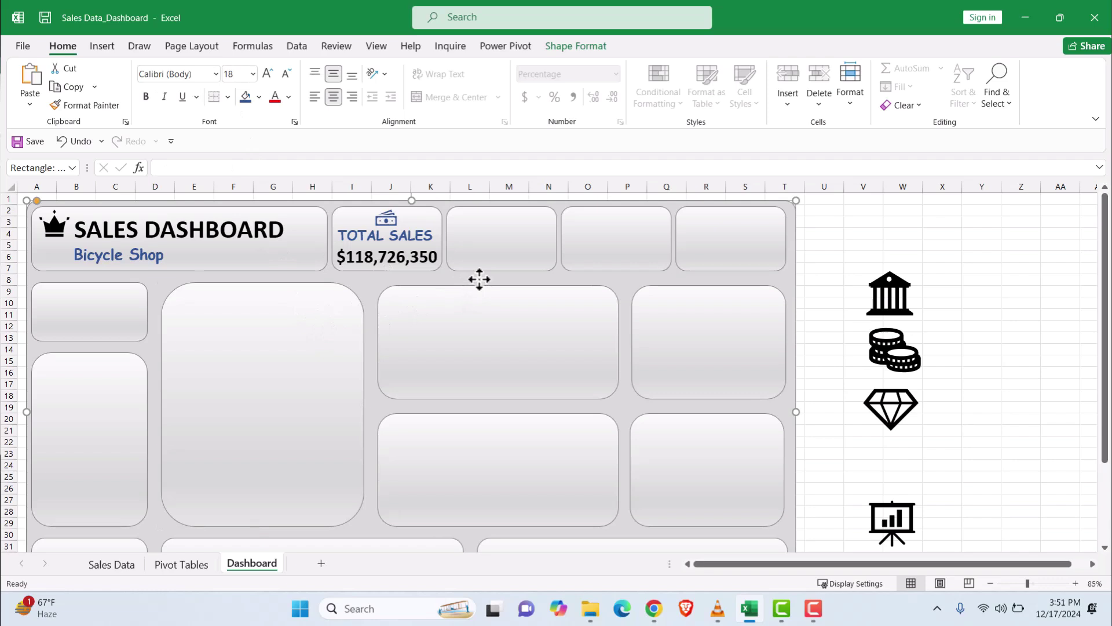
Duplicate the TOTAL SALES label, place the copy in the empty card beside it and change its text to PROFIT ($)
{"action": "left_click", "coordinate": [395, 234]}
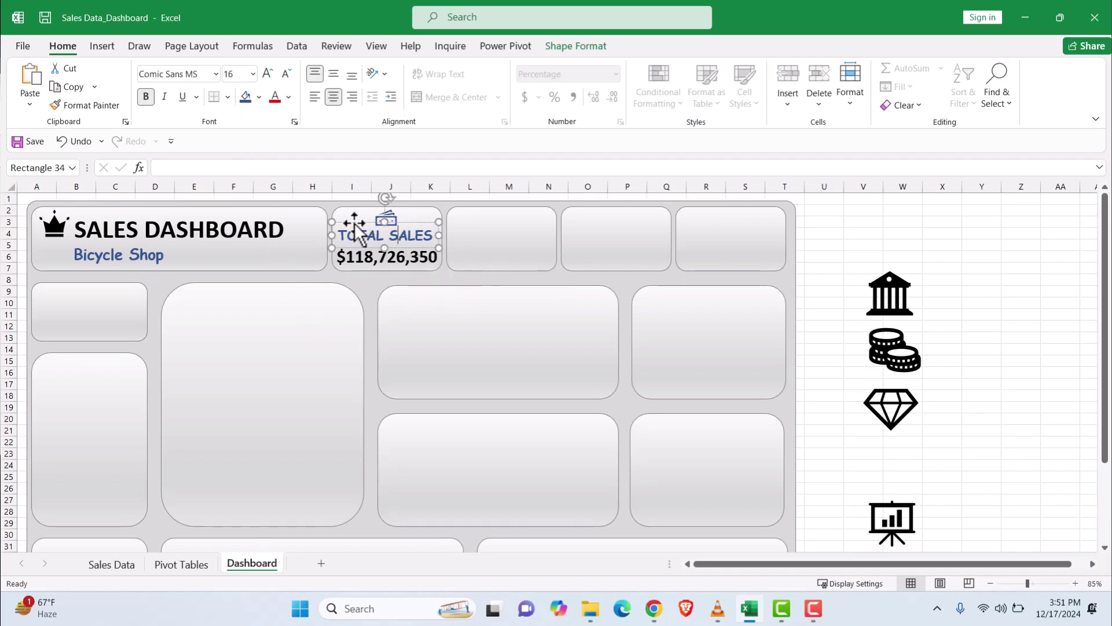
{"action": "key", "text": "ctrl+d"}
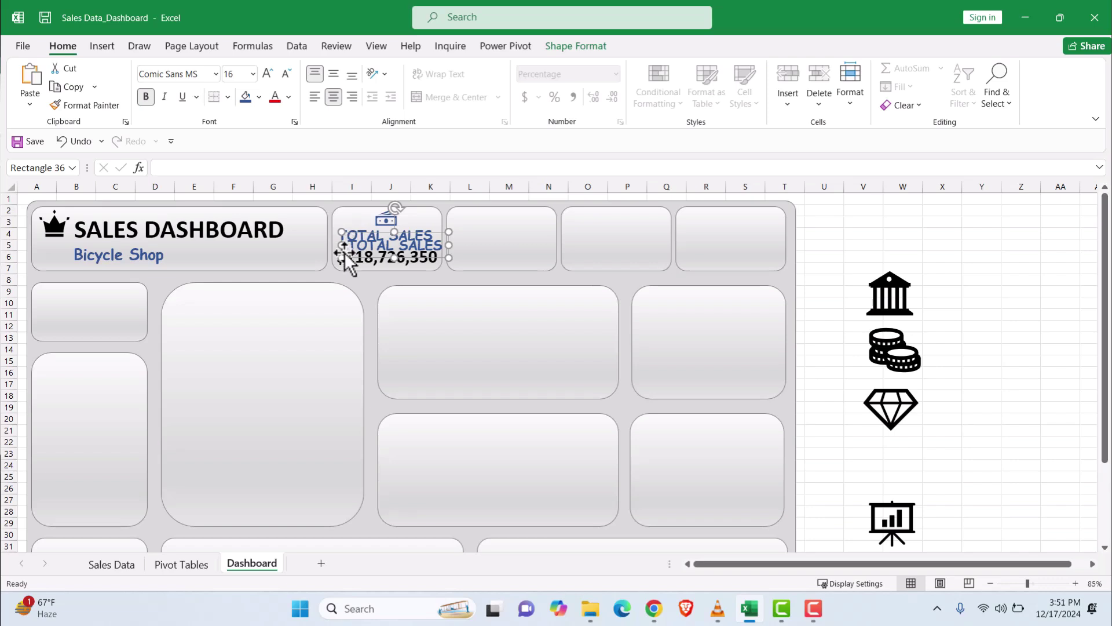
{"action": "left_click_drag", "start_coordinate": [348, 257], "coordinate": [575, 233]}
{"action": "type", "text": "PROFIT ($)"}
{"action": "left_click", "coordinate": [514, 277]}
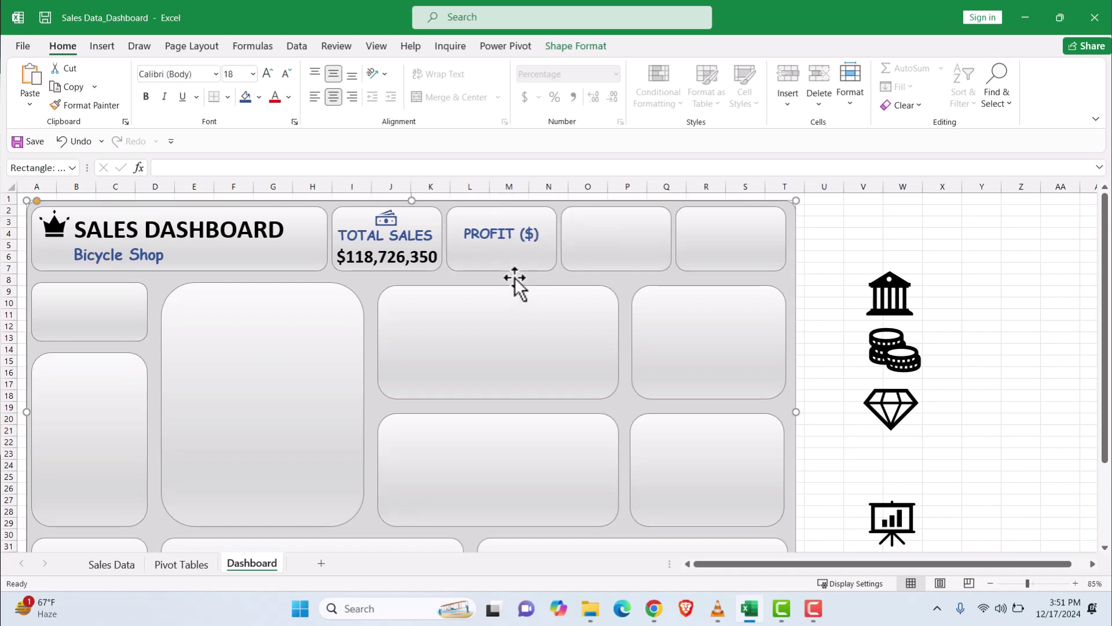
Place the bank icon above the PROFIT ($) label at about 0.39" square and fill it with dark blue
{"action": "left_click", "coordinate": [886, 294]}
{"action": "left_click_drag", "start_coordinate": [887, 289], "coordinate": [498, 216]}
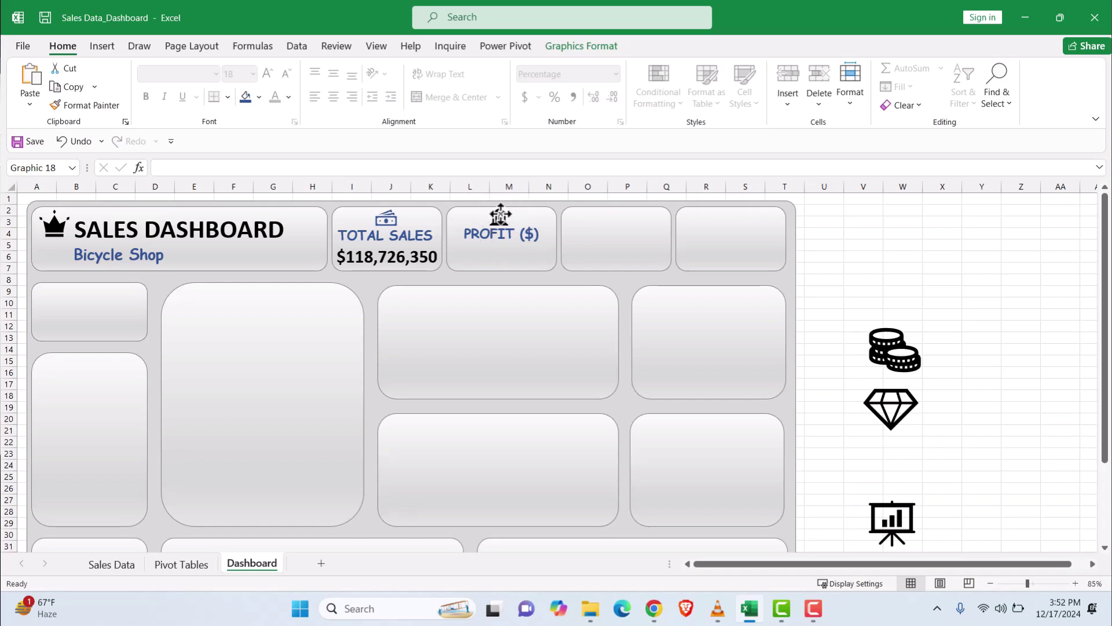
{"action": "left_click_drag", "start_coordinate": [502, 215], "coordinate": [501, 215]}
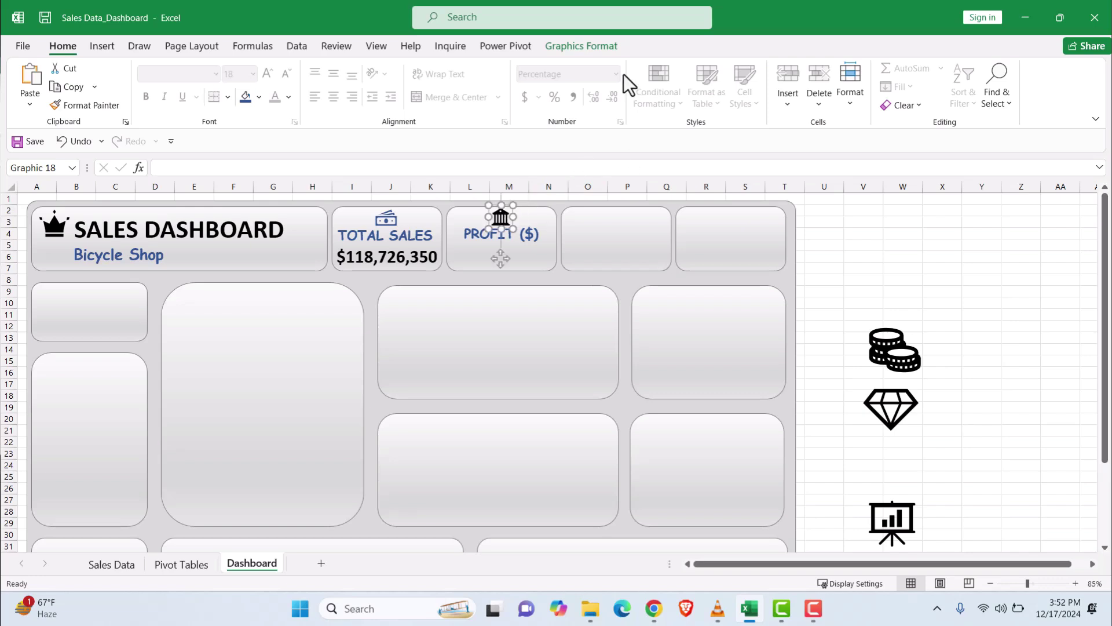
{"action": "left_click", "coordinate": [598, 46]}
{"action": "left_click", "coordinate": [444, 68]}
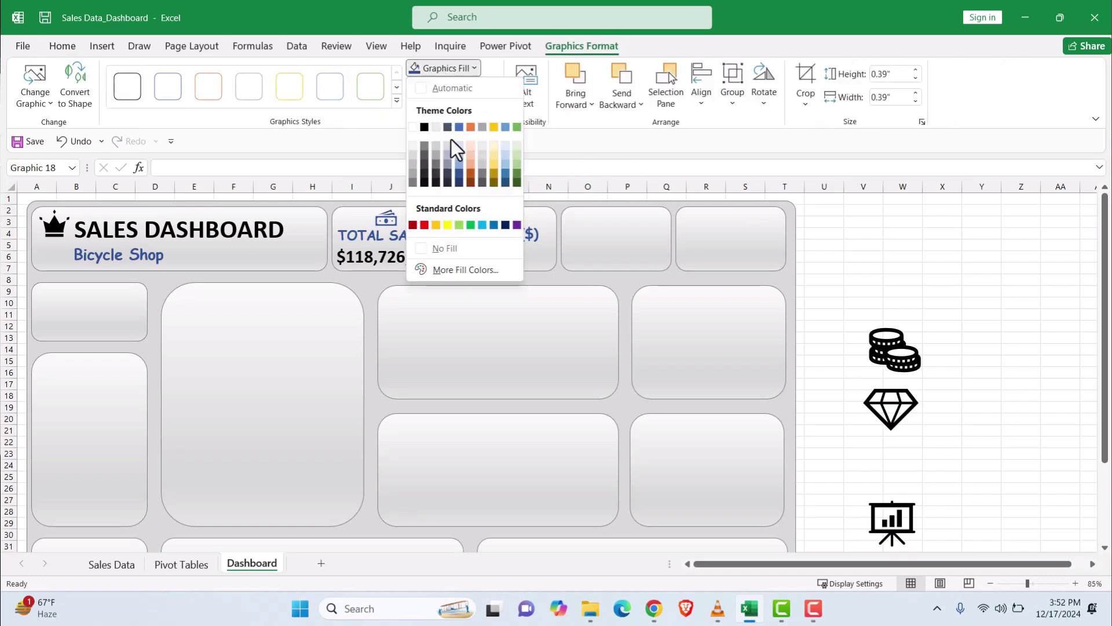
{"action": "left_click", "coordinate": [461, 172]}
{"action": "left_click", "coordinate": [528, 292]}
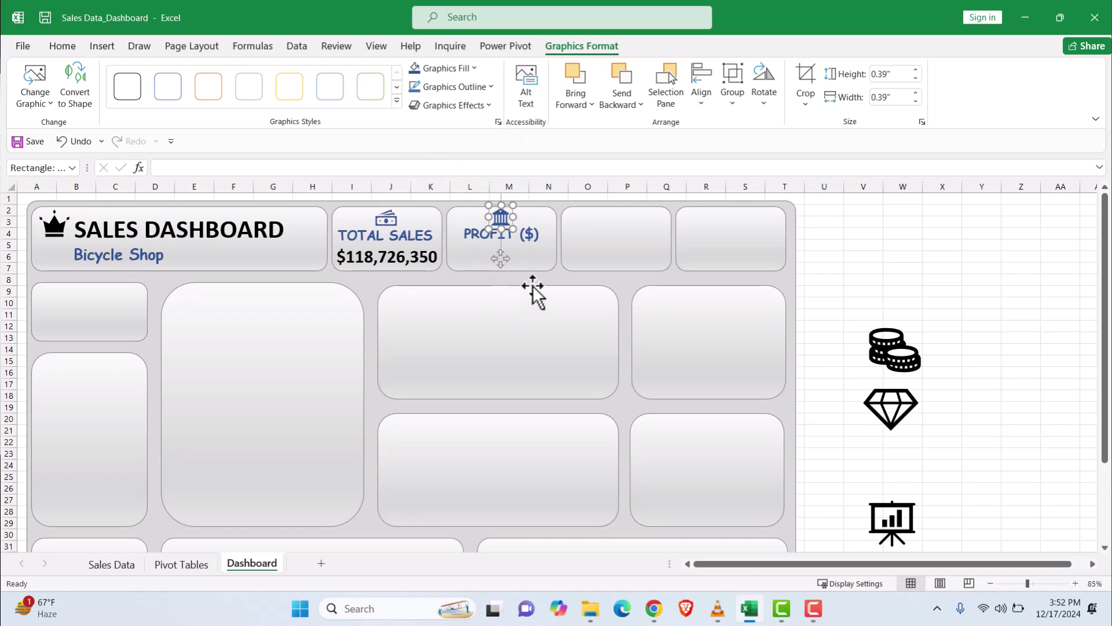
Duplicate the linked total sales value and place the copy beneath the PROFIT ($) label
{"action": "left_click", "coordinate": [392, 262]}
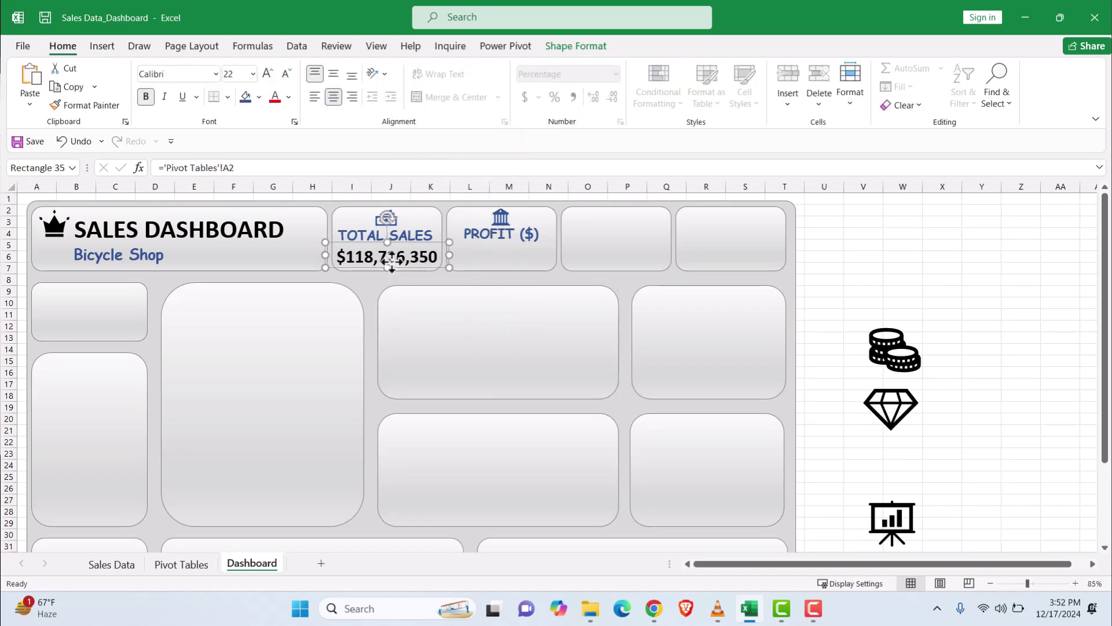
{"action": "key", "text": "ctrl+d"}
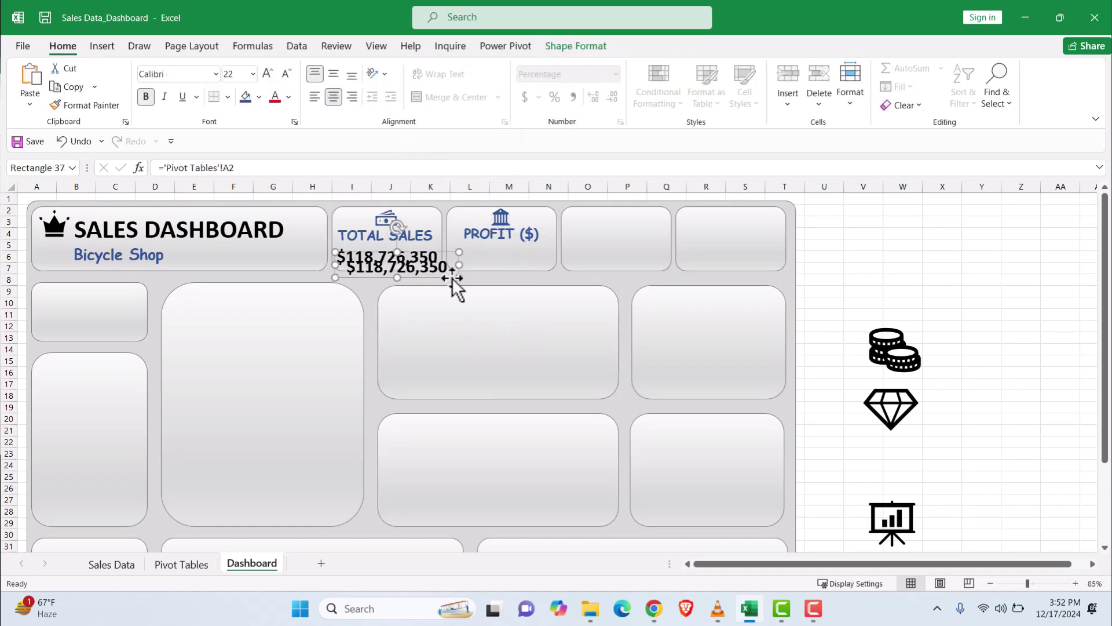
{"action": "left_click_drag", "start_coordinate": [360, 277], "coordinate": [464, 264]}
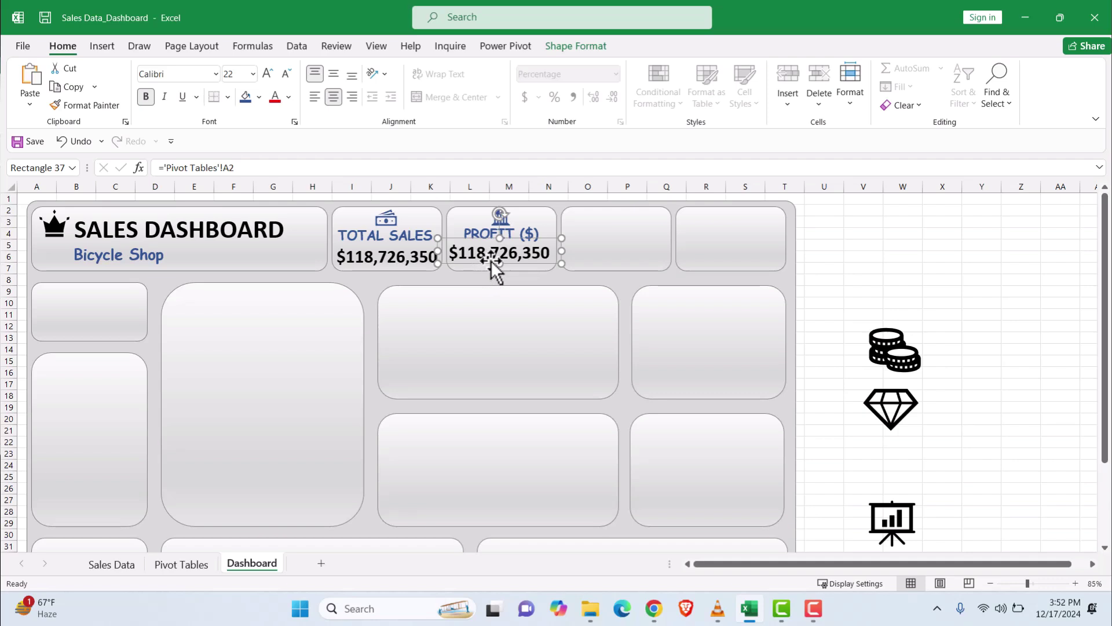
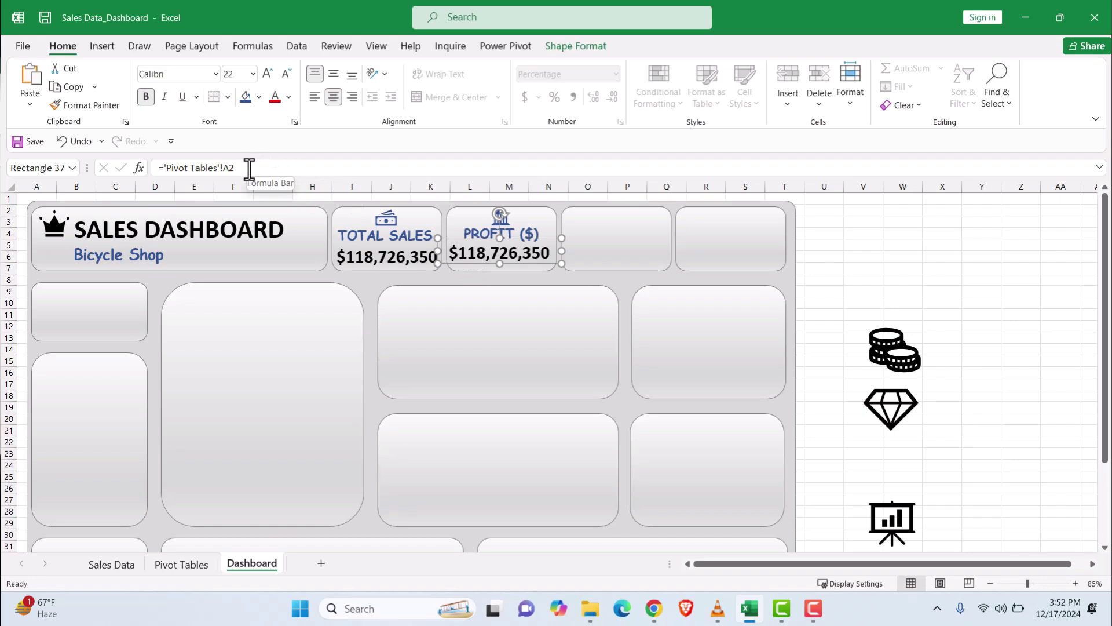
Check the profit total's cell on the Pivot Tables sheet and link the copied value box to it with ='Pivot Tables'!B2
{"action": "left_click", "coordinate": [193, 562]}
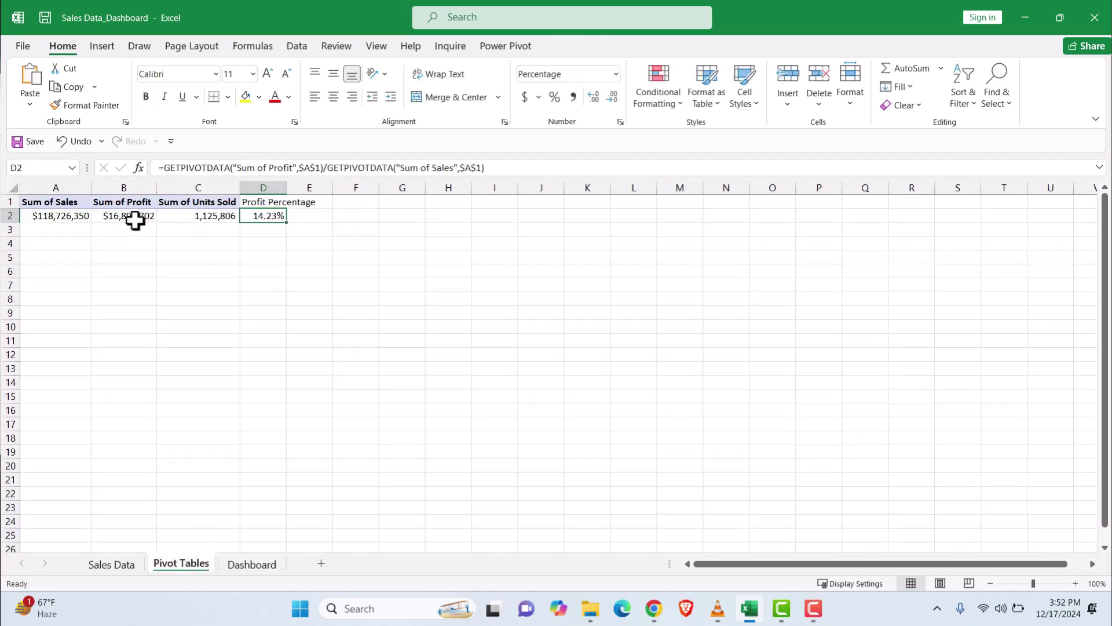
{"action": "mouse_move", "coordinate": [135, 220]}
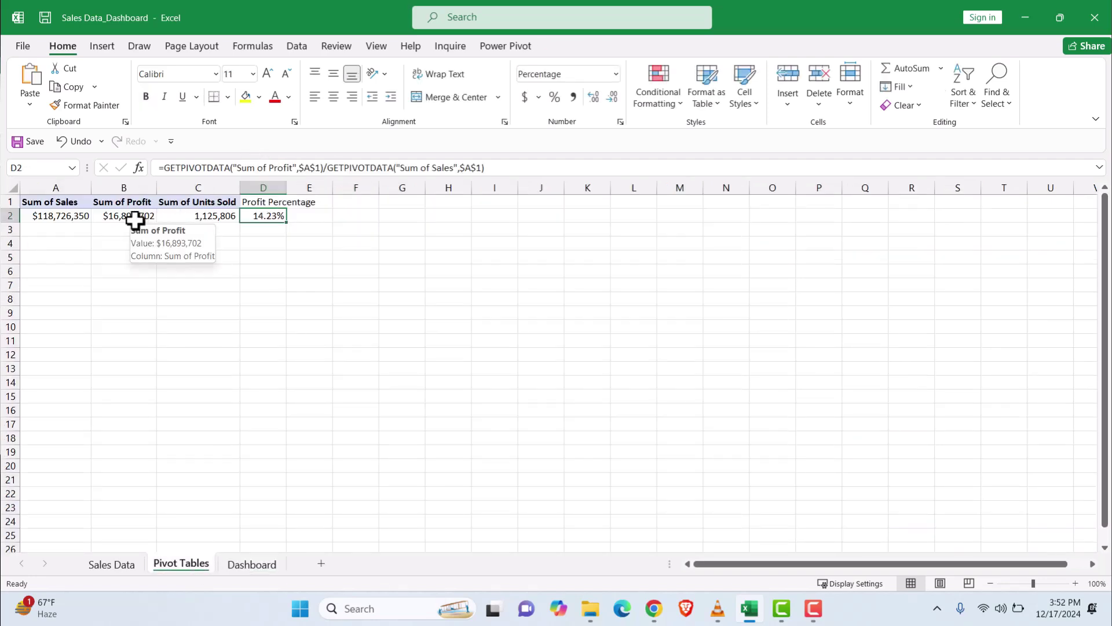
{"action": "left_click", "coordinate": [251, 565]}
{"action": "left_click", "coordinate": [225, 167]}
{"action": "left_click", "coordinate": [225, 168]}
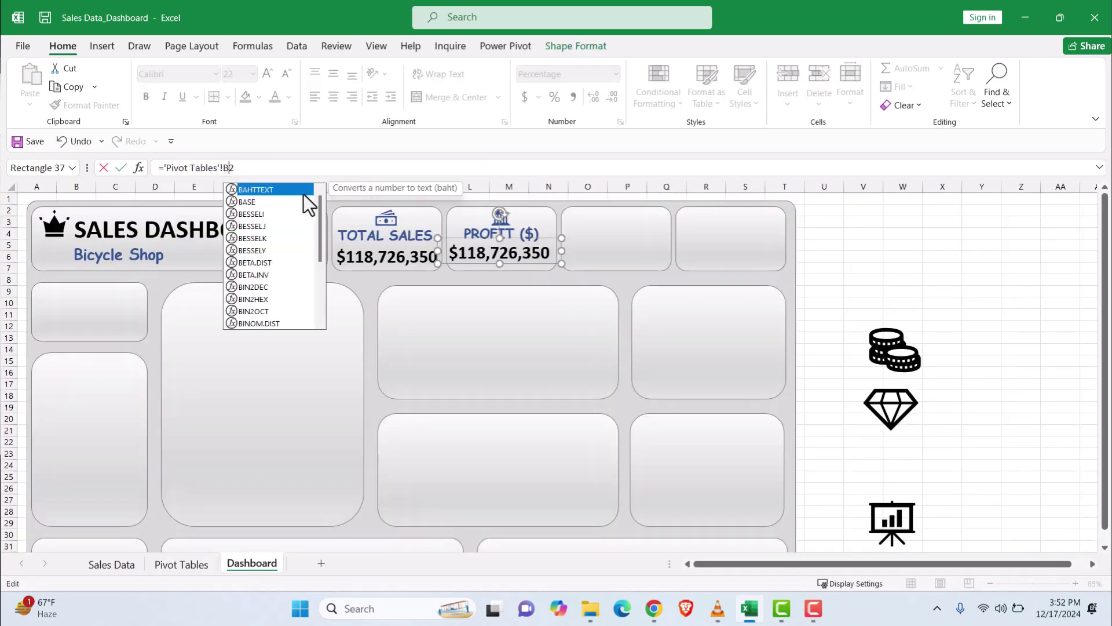
{"action": "key", "text": "Return"}
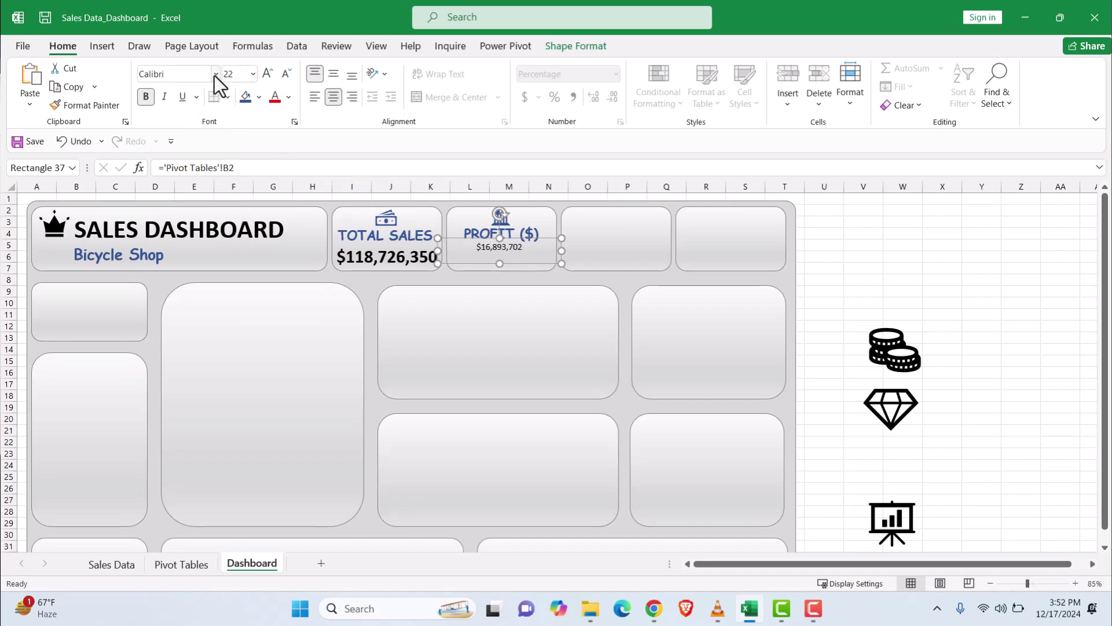
Make the linked value beneath the PROFIT ($) label bold with font size 22
{"action": "left_click", "coordinate": [146, 98]}
{"action": "left_click", "coordinate": [253, 74]}
{"action": "type", "text": "22"}
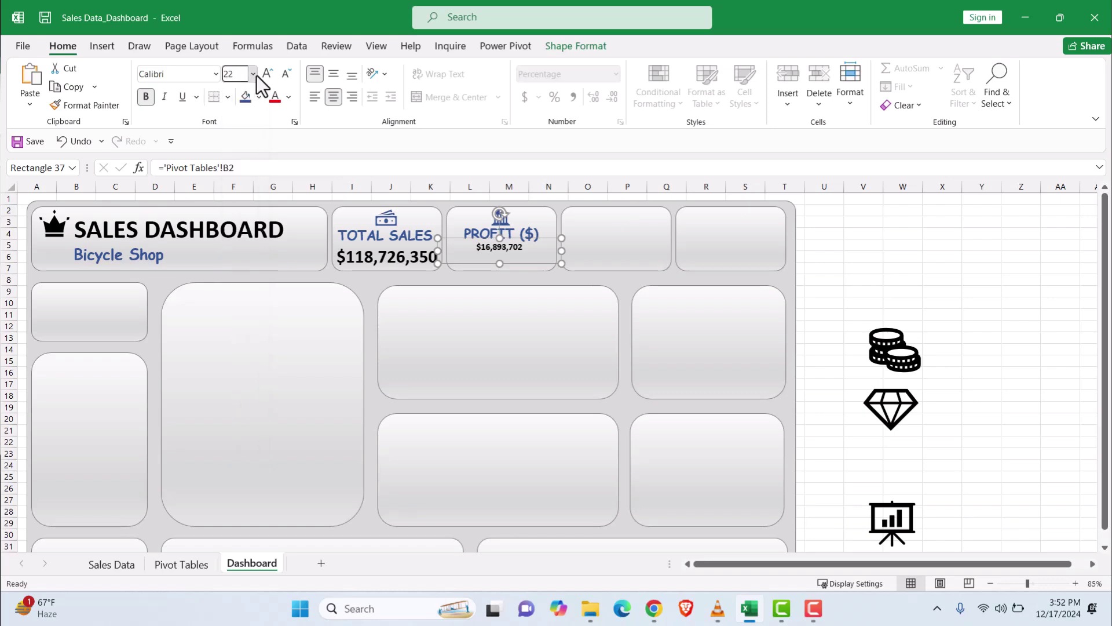
{"action": "key", "text": "Return"}
{"action": "left_click", "coordinate": [510, 307]}
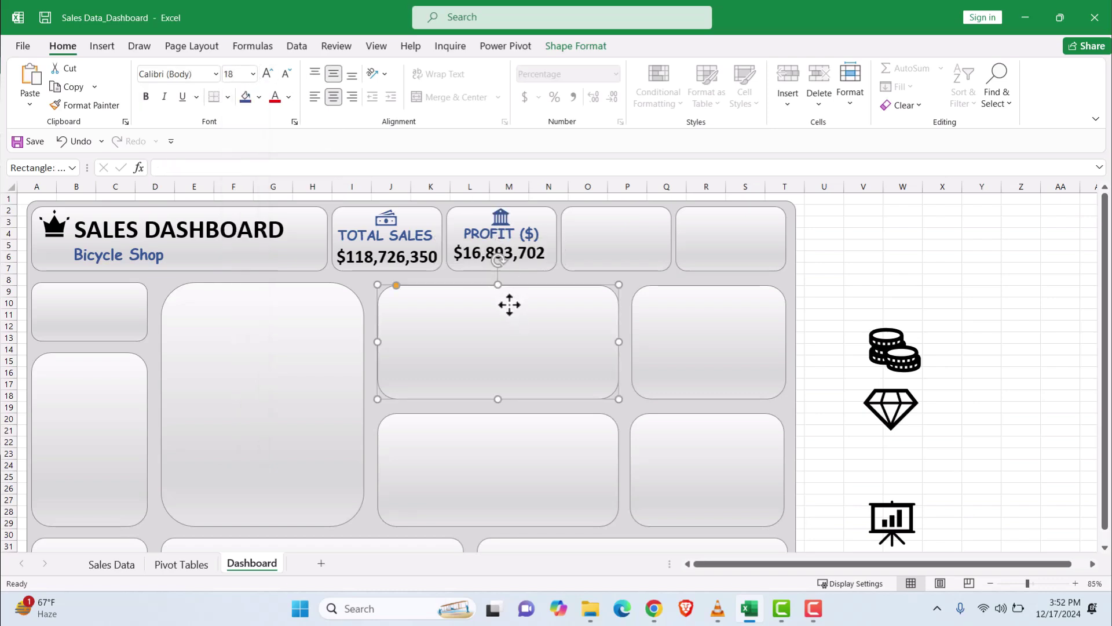
{"action": "left_click", "coordinate": [628, 284]}
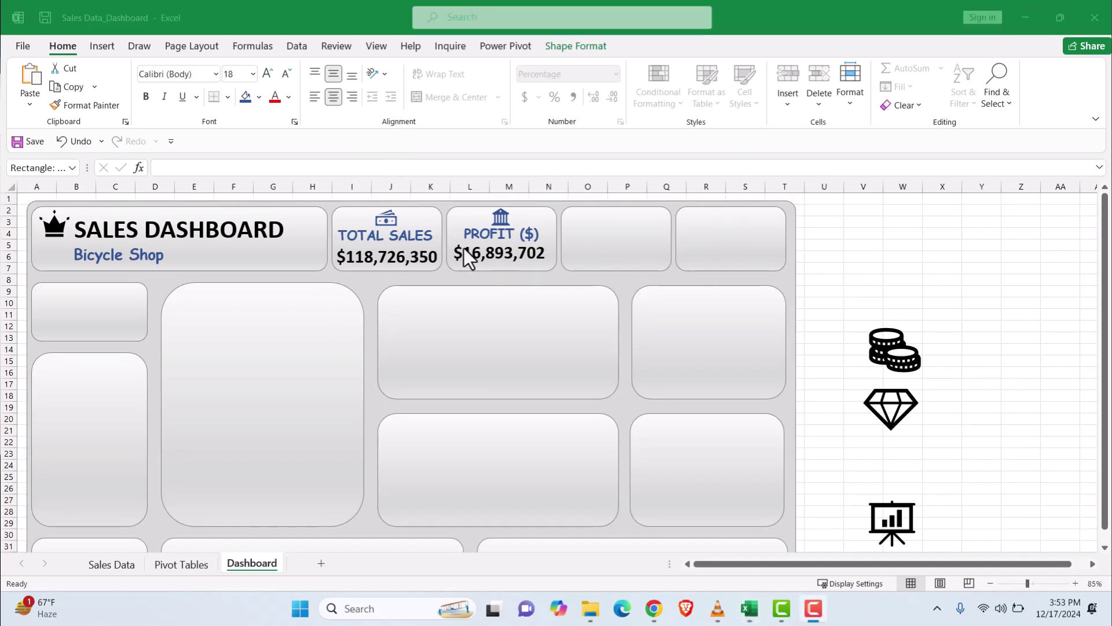
{"action": "left_click", "coordinate": [490, 246]}
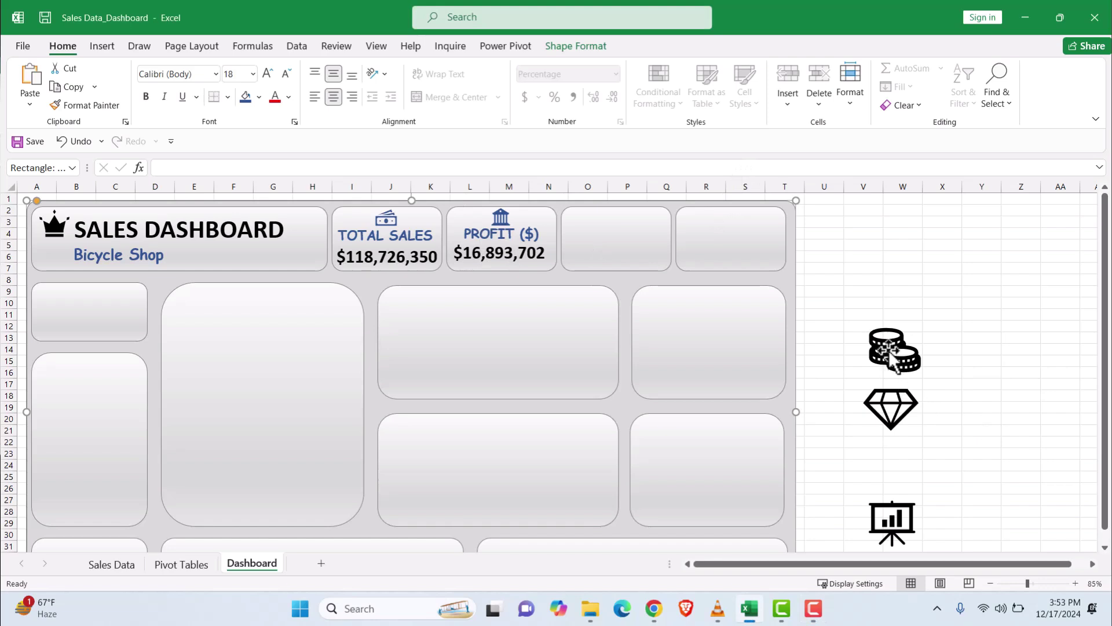
{"action": "left_click", "coordinate": [469, 235]}
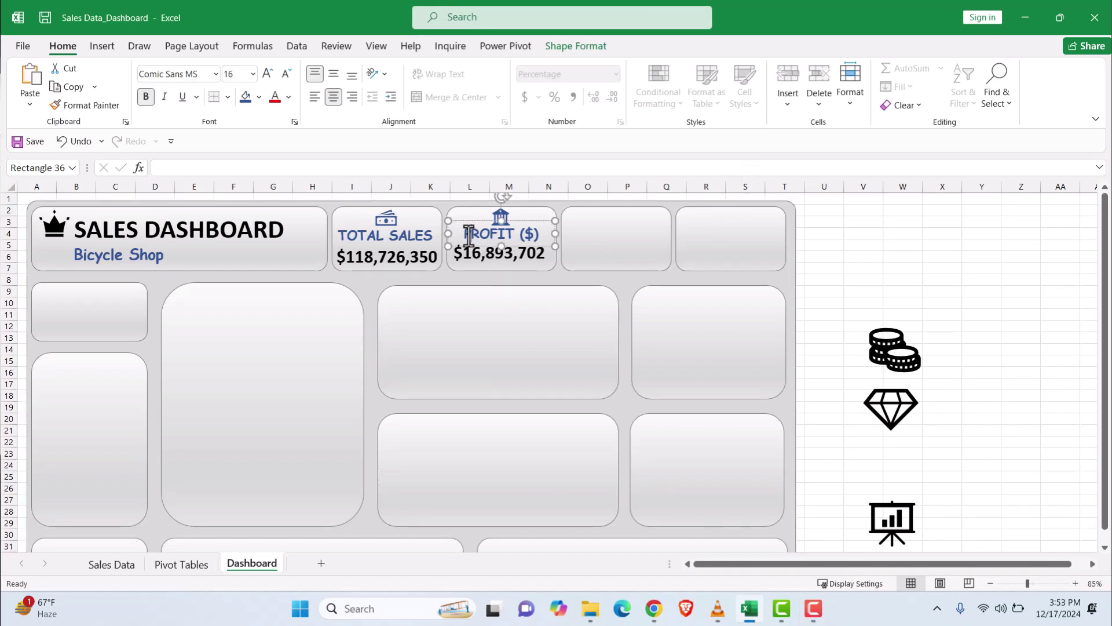
{"action": "key", "text": "ctrl+v"}
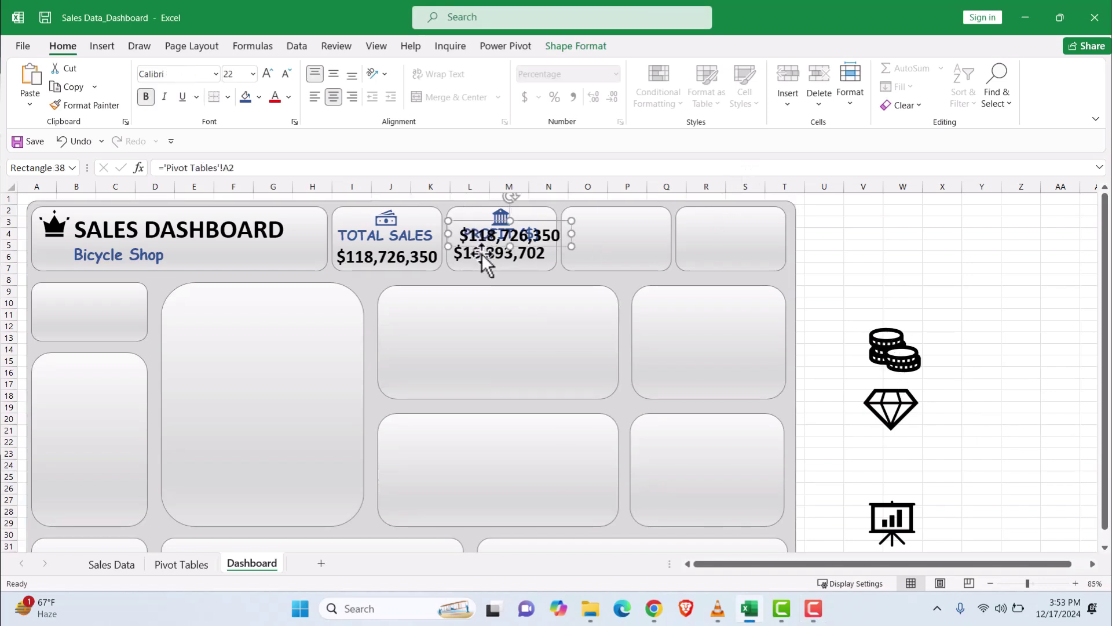
{"action": "key", "text": "ctrl+z"}
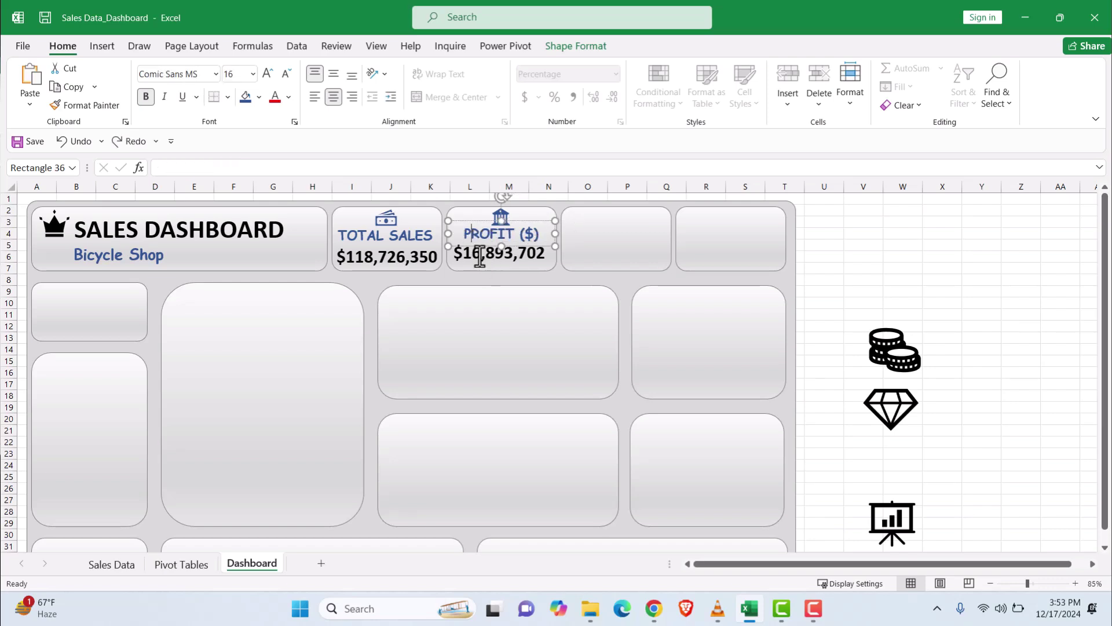
Place a copy of the PROFIT ($) label in the third card and change its text to PROFIT (%)
{"action": "left_click_drag", "start_coordinate": [471, 221], "coordinate": [568, 248]}
{"action": "double_click", "coordinate": [580, 235]}
{"action": "left_click", "coordinate": [580, 235]}
{"action": "left_click_drag", "start_coordinate": [580, 235], "coordinate": [664, 238]}
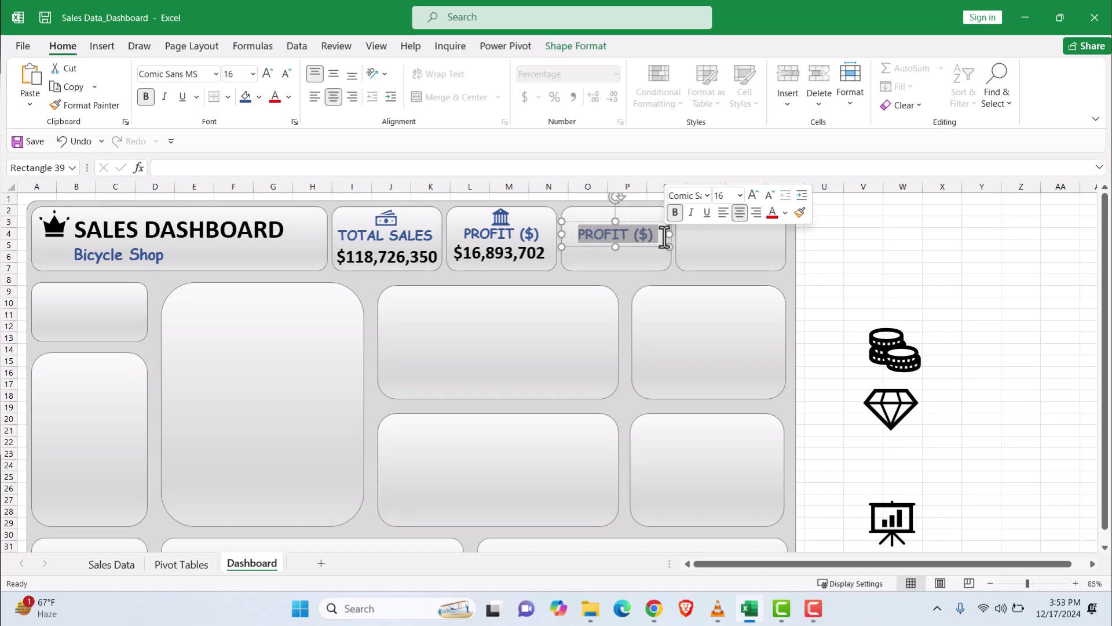
{"action": "type", "text": "PROFIT (%)"}
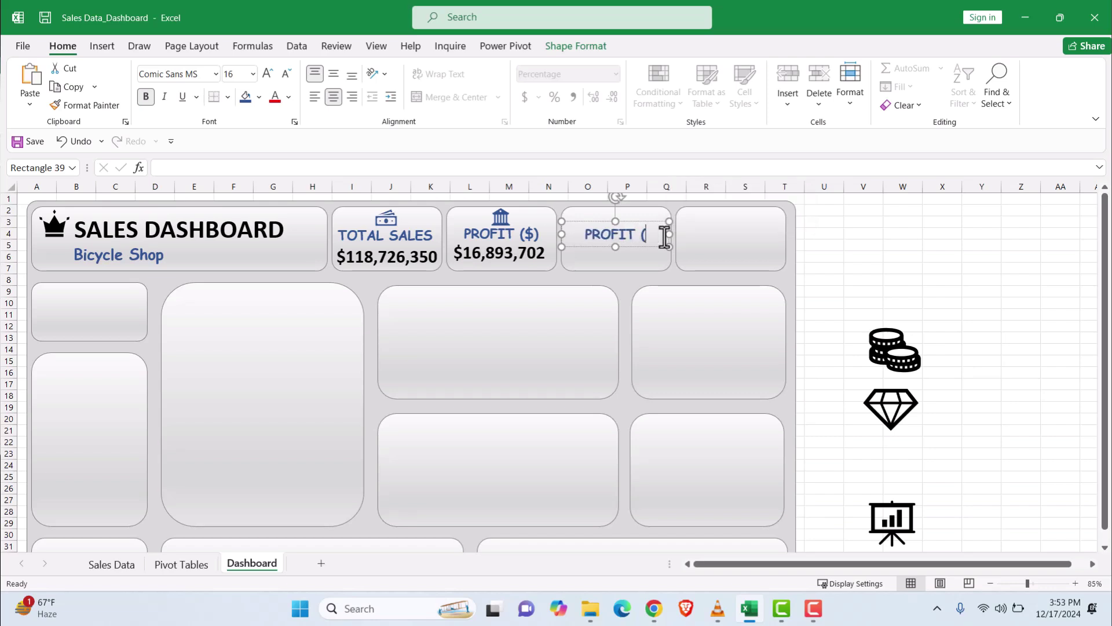
{"action": "left_click", "coordinate": [597, 287]}
Place the coins icon above the PROFIT (%) label at about 0.38" square and fill it with dark blue
{"action": "left_click", "coordinate": [884, 347]}
{"action": "left_click_drag", "start_coordinate": [885, 348], "coordinate": [611, 221]}
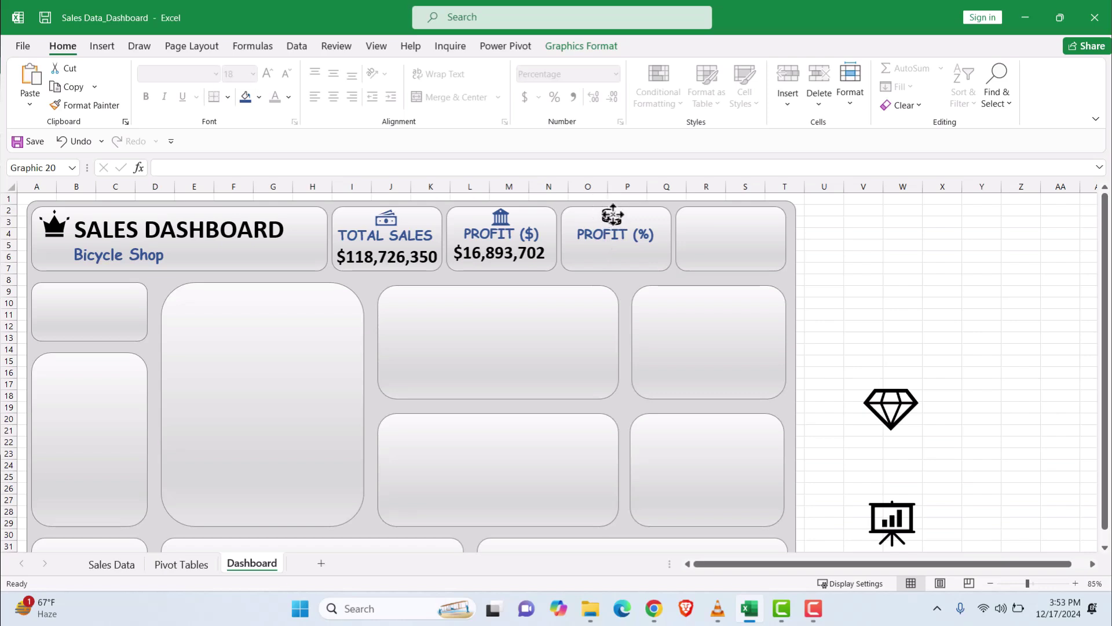
{"action": "left_click_drag", "start_coordinate": [613, 215], "coordinate": [612, 219]}
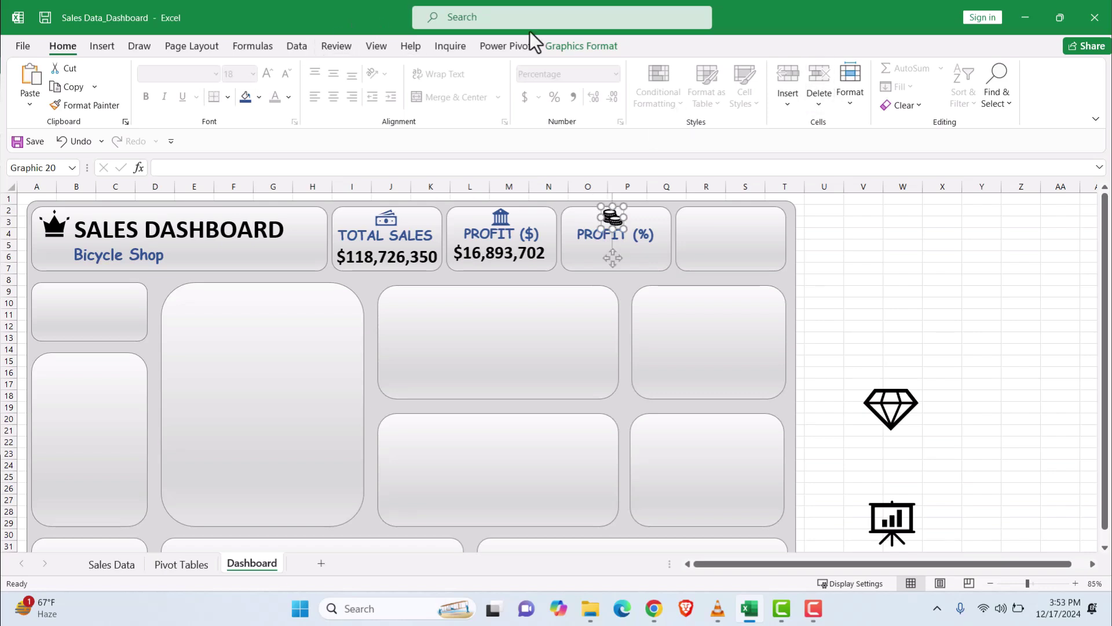
{"action": "left_click", "coordinate": [581, 46]}
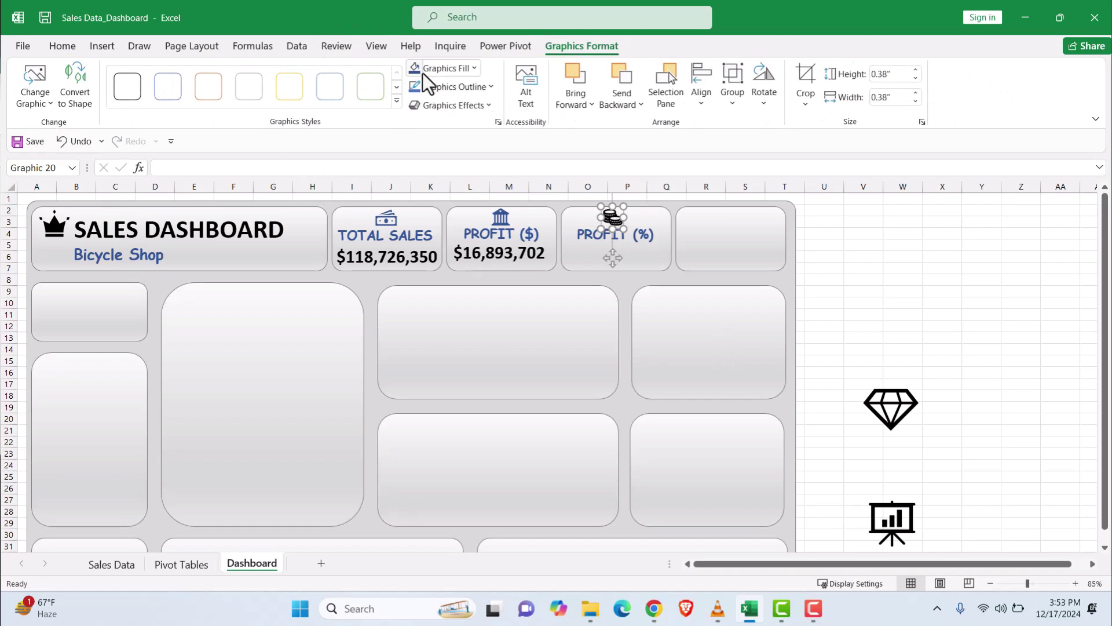
{"action": "left_click", "coordinate": [810, 291]}
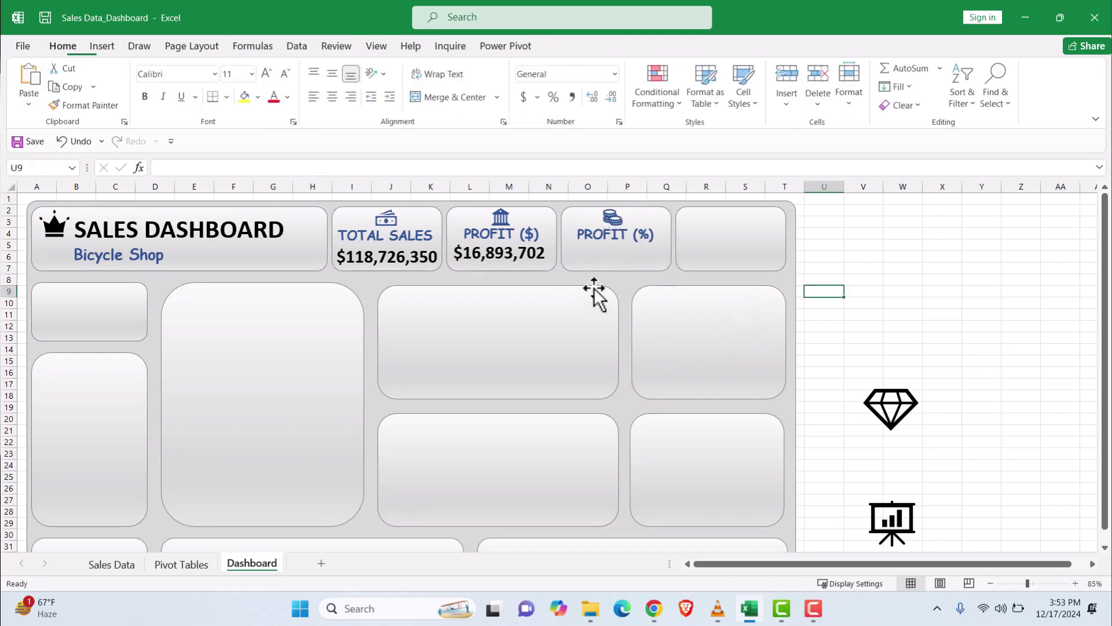
Place a copy of the PROFIT ($) value box in the third card and link it to the profit percentage with ='Pivot Tables'!D2
{"action": "left_click", "coordinate": [522, 253]}
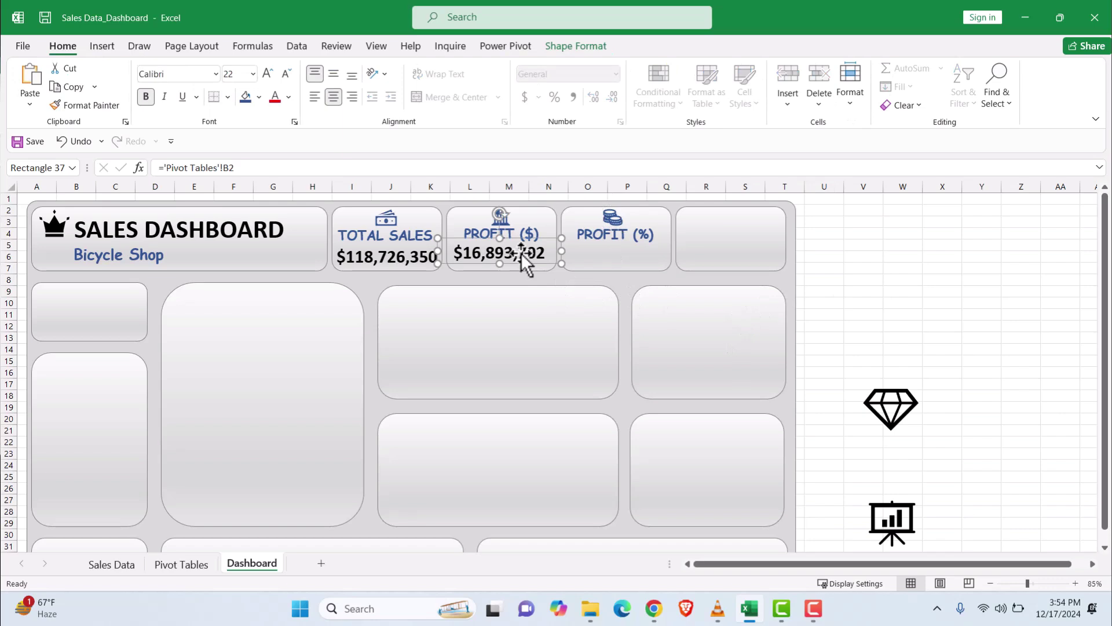
{"action": "key", "text": "ctrl+d"}
{"action": "left_click_drag", "start_coordinate": [475, 272], "coordinate": [578, 264]}
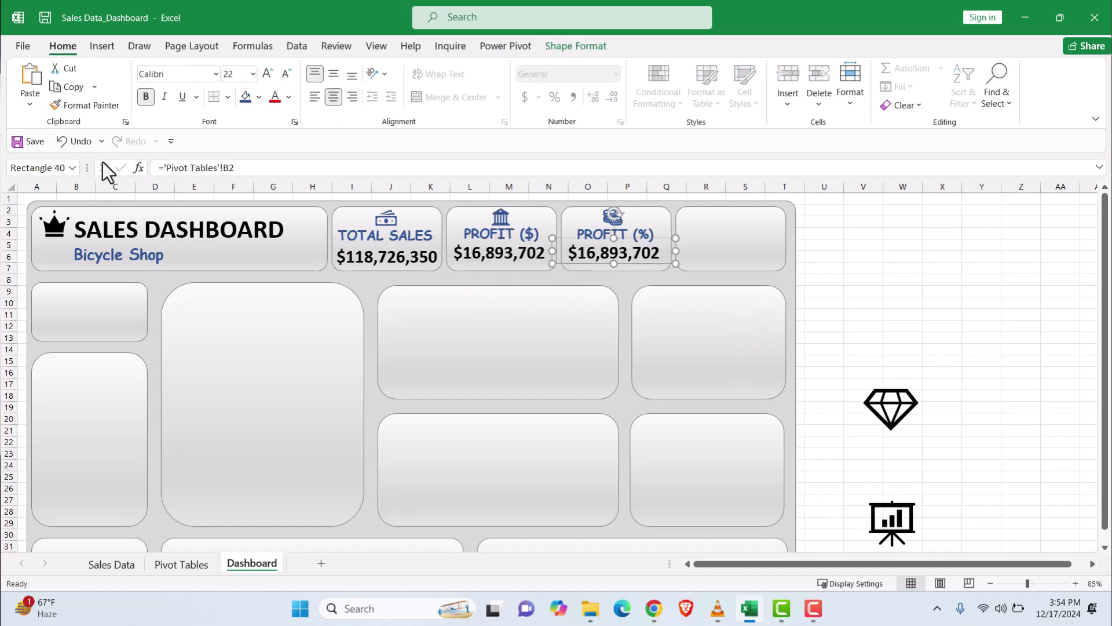
{"action": "left_click", "coordinate": [172, 567]}
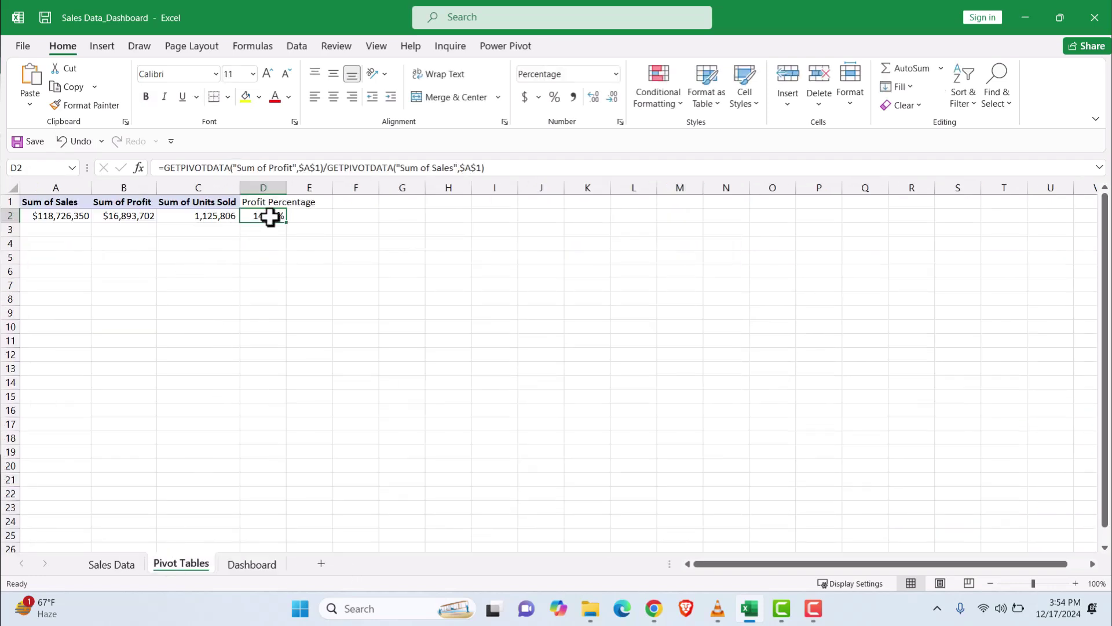
{"action": "left_click", "coordinate": [252, 565]}
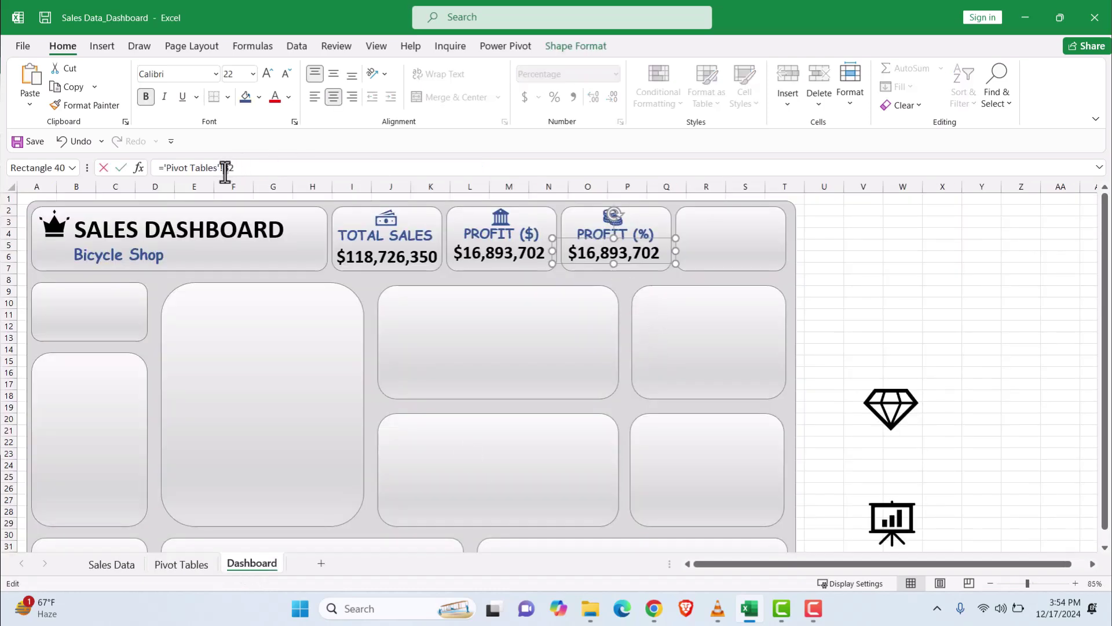
{"action": "key", "text": "Return"}
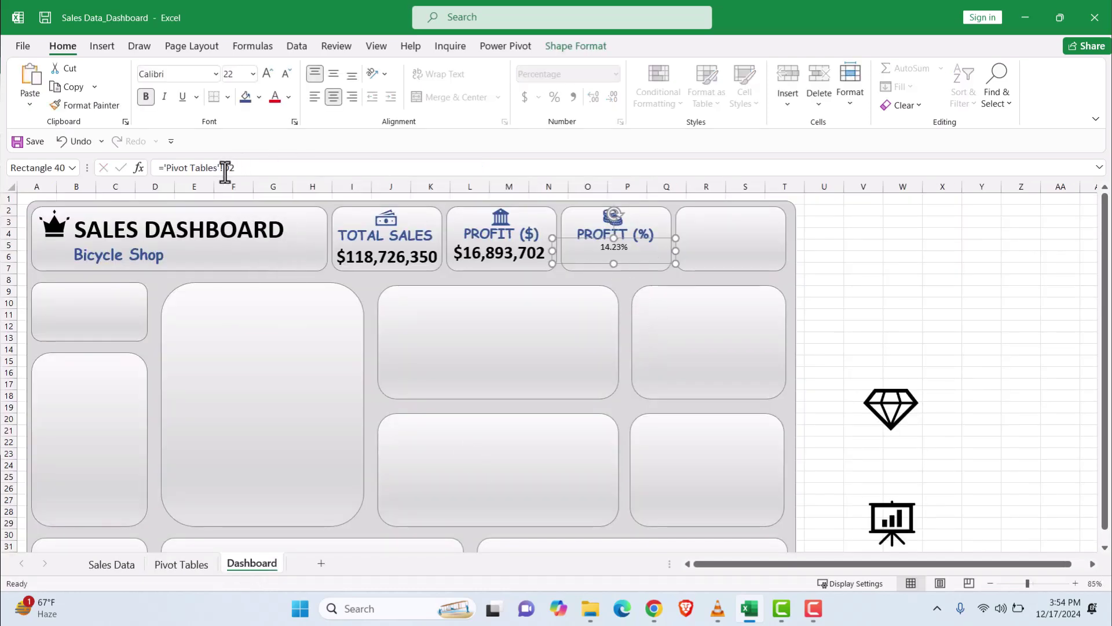
Set the font size of the linked profit percentage value to 22
{"action": "left_click", "coordinate": [253, 74]}
{"action": "left_click", "coordinate": [244, 247]}
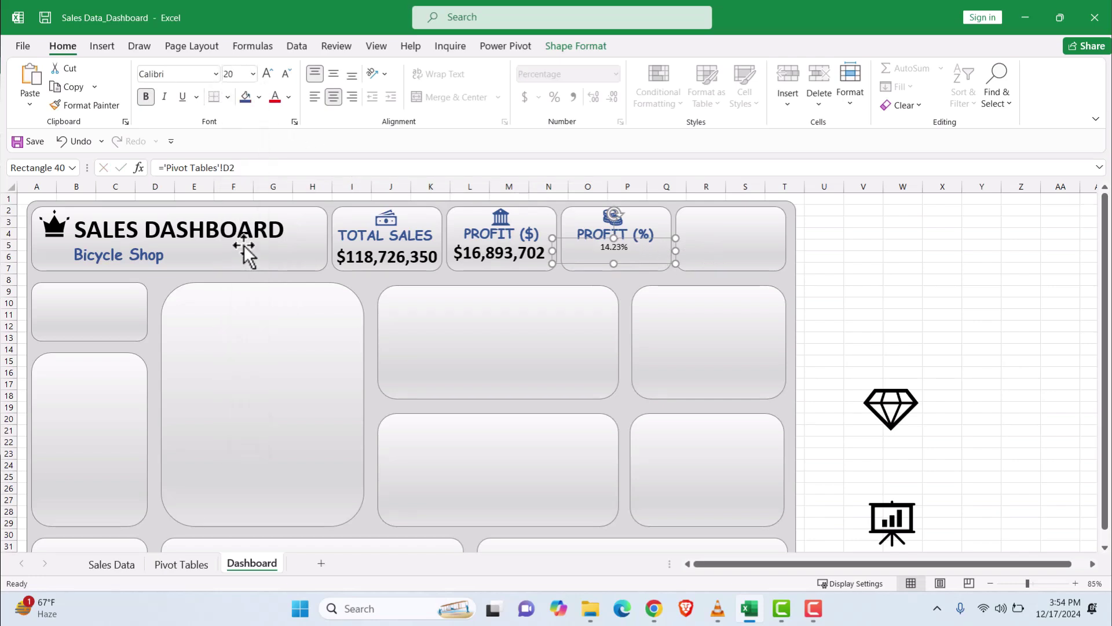
{"action": "left_click", "coordinate": [236, 75]}
{"action": "type", "text": "22"}
{"action": "key", "text": "Return"}
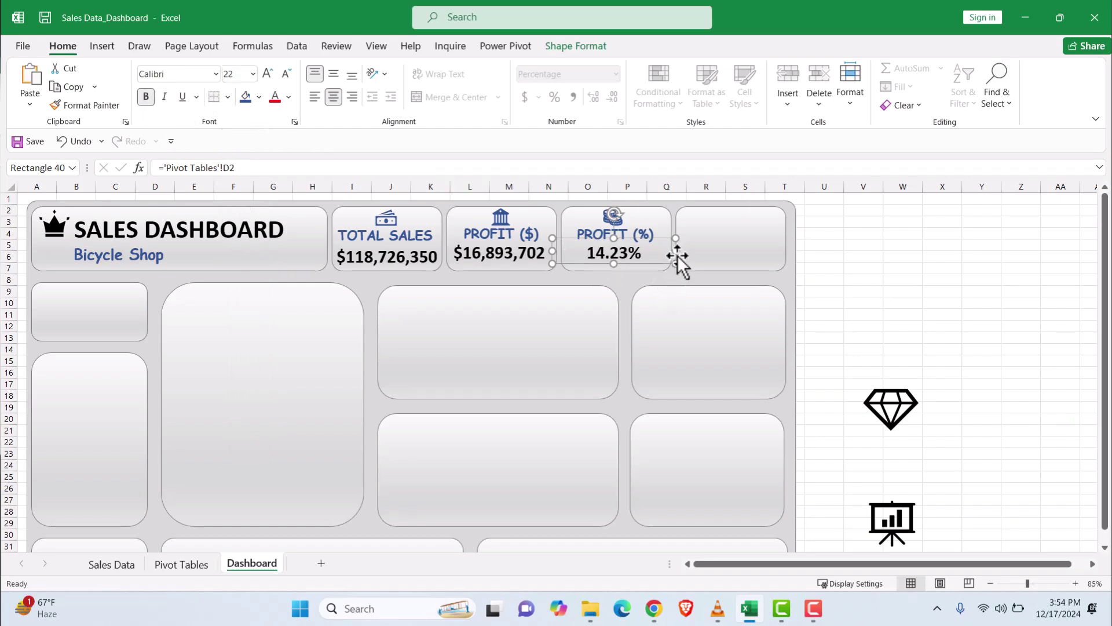
Narrow the profit percentage value box to fit inside its card and centre it beneath the PROFIT (%) label
{"action": "left_click_drag", "start_coordinate": [674, 251], "coordinate": [606, 259]}
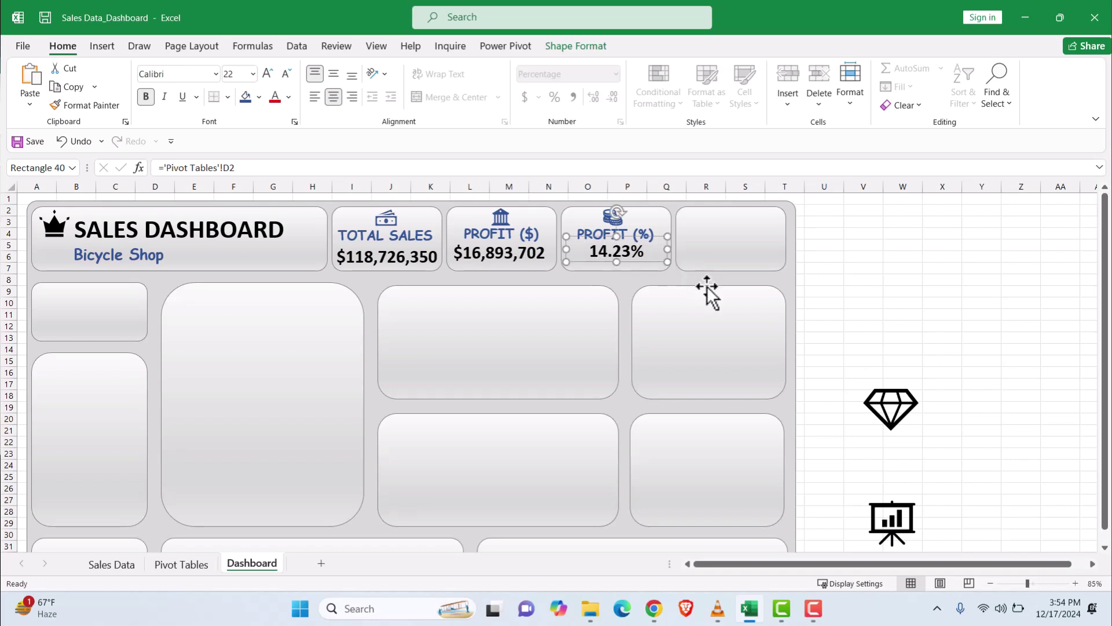
{"action": "key", "text": "Left"}
{"action": "key", "text": "Left"}
{"action": "key", "text": "Left"}
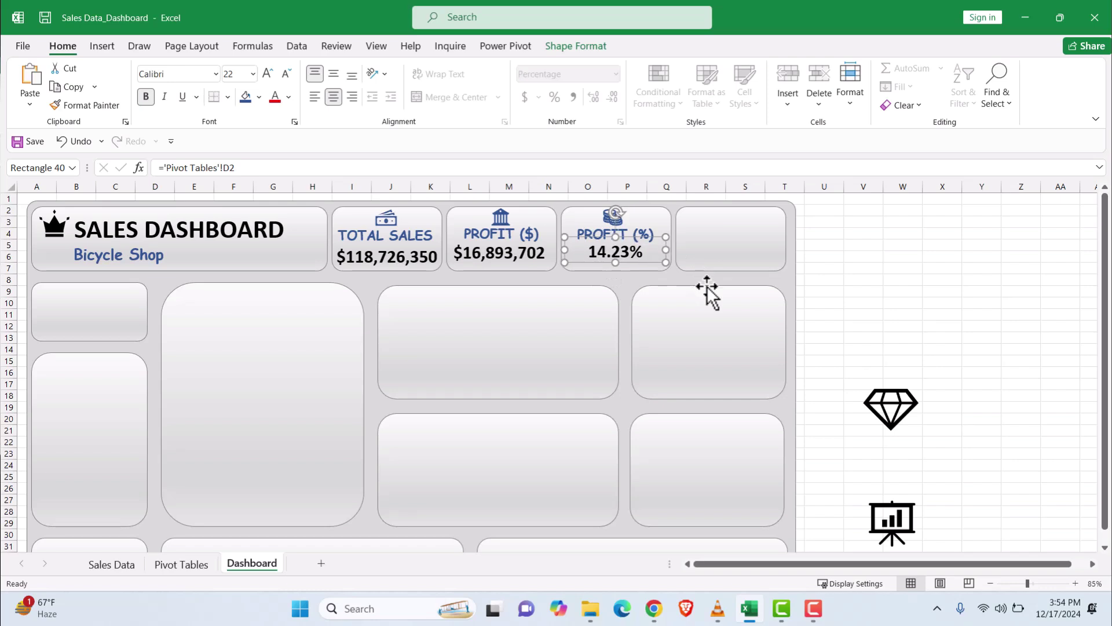
{"action": "left_click", "coordinate": [568, 338]}
{"action": "left_click", "coordinate": [840, 383]}
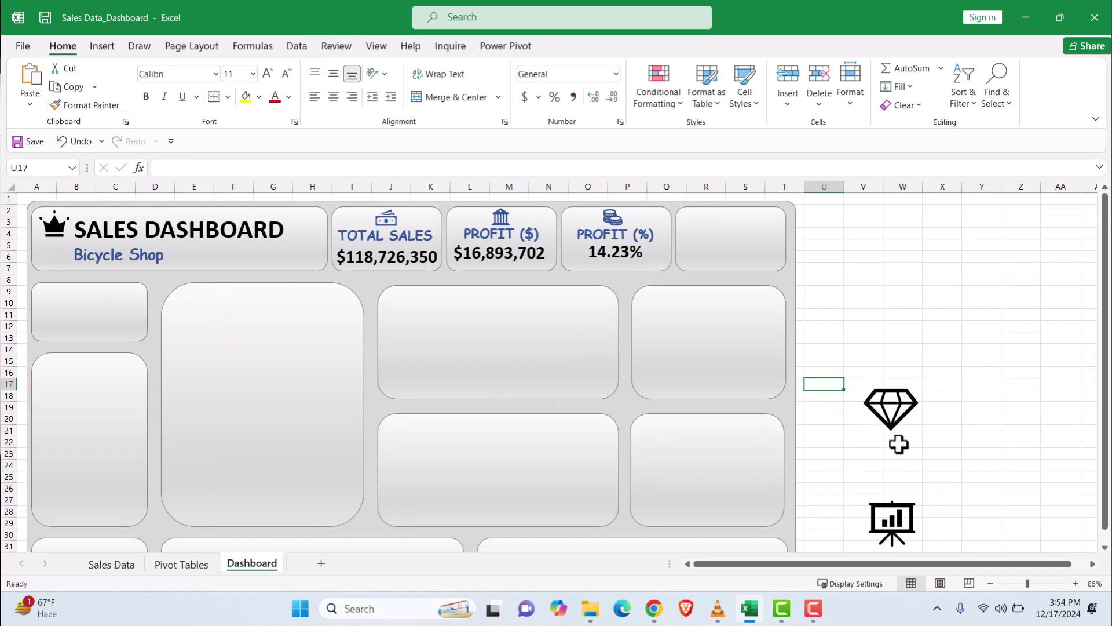
Place a copy of the PROFIT (%) label in the fourth card and change its text to UNITS SOLD
{"action": "left_click", "coordinate": [590, 236]}
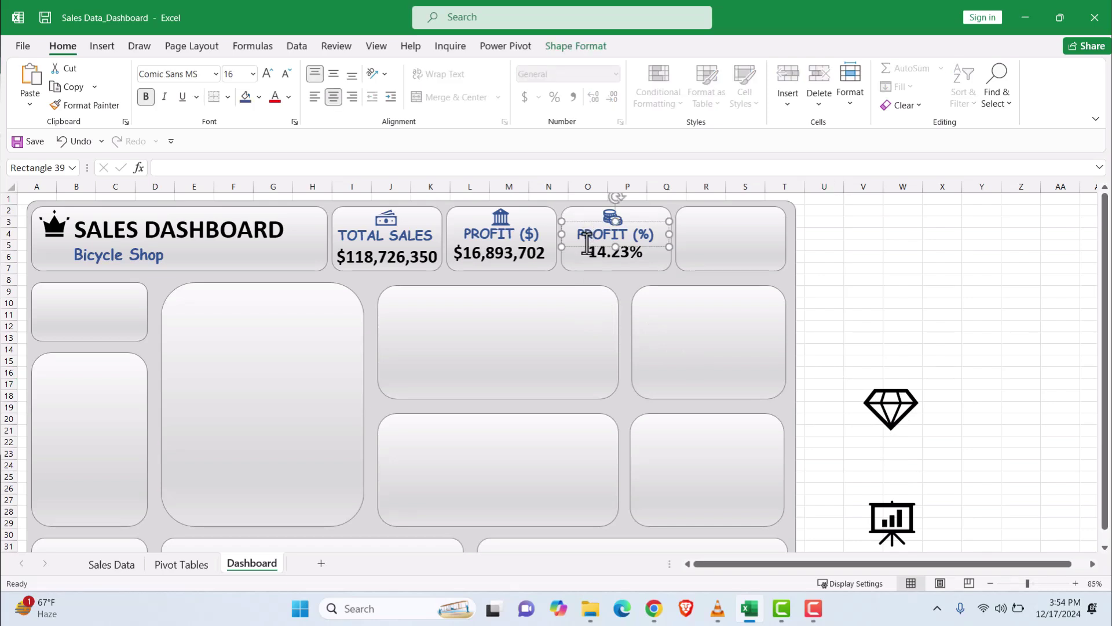
{"action": "key", "text": "ctrl+v"}
{"action": "key", "text": "ctrl+z"}
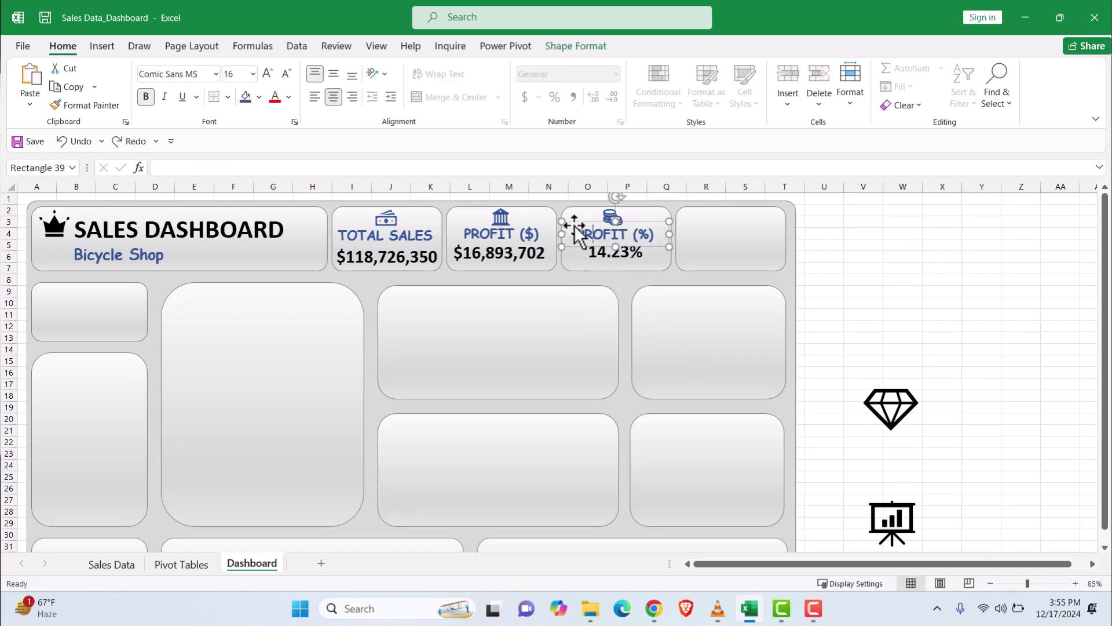
{"action": "key", "text": "ctrl+d"}
{"action": "left_click_drag", "start_coordinate": [579, 260], "coordinate": [680, 246]}
{"action": "key", "text": "ctrl+z"}
{"action": "left_click_drag", "start_coordinate": [578, 255], "coordinate": [791, 234]}
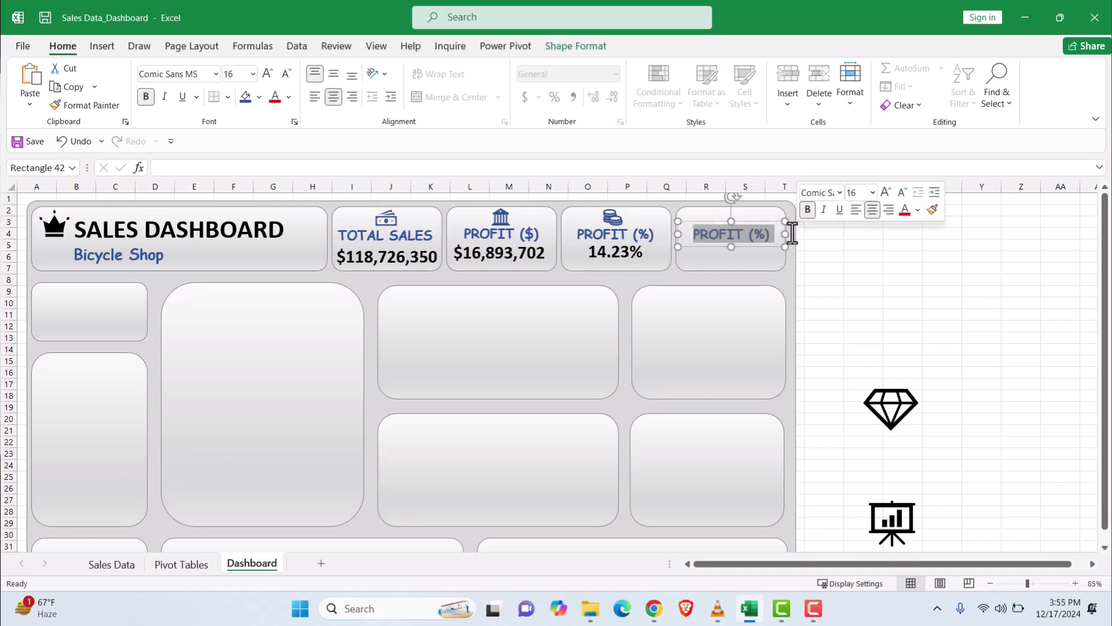
{"action": "type", "text": "UNITS SOLD"}
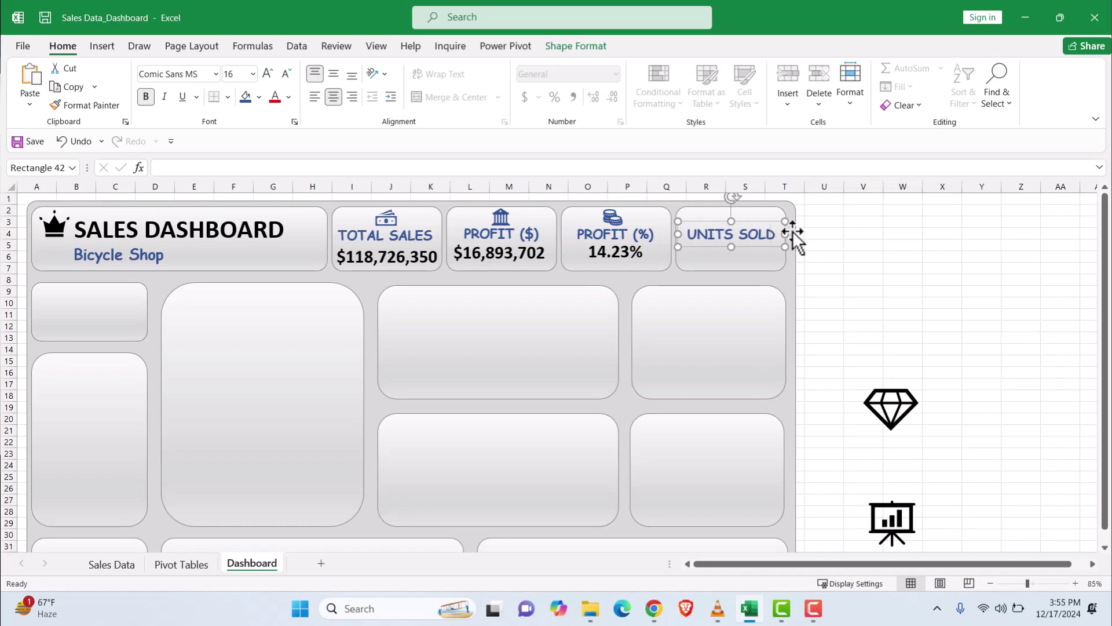
{"action": "left_click", "coordinate": [819, 269]}
Copy the profit percentage value box into the fourth card and link it to the units sold total with ='Pivot Tables'!C2
{"action": "left_click", "coordinate": [615, 253]}
{"action": "left_click_drag", "start_coordinate": [616, 253], "coordinate": [700, 258]}
{"action": "left_click_drag", "start_coordinate": [228, 168], "coordinate": [224, 168]}
{"action": "type", "text": "C"}
{"action": "key", "text": "Return"}
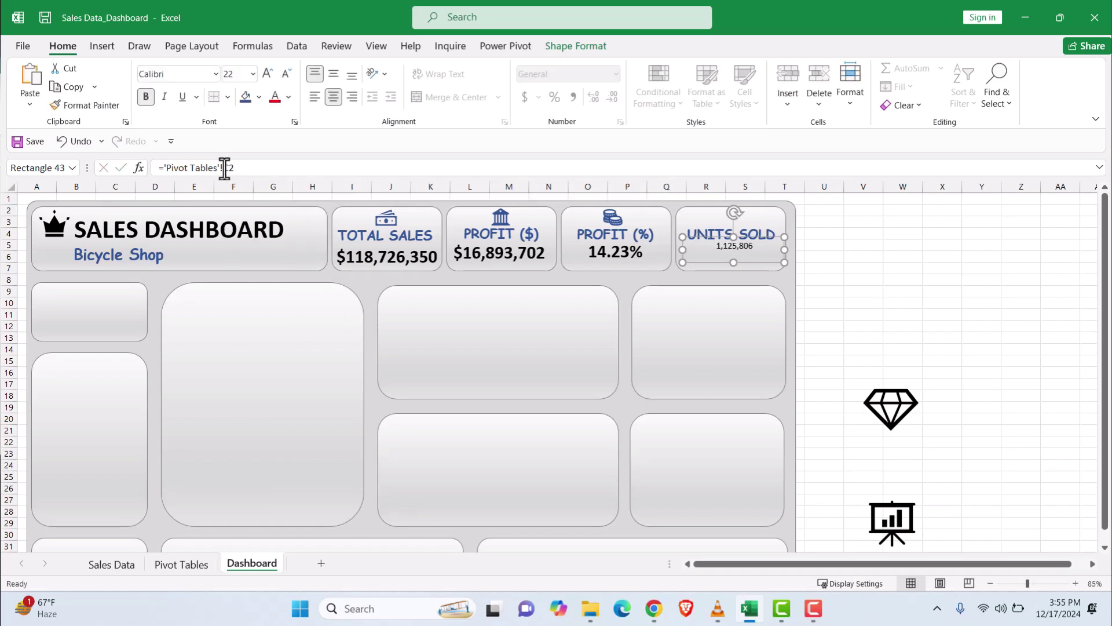
Make the units sold value bold with font size 22 and nudge it slightly left beneath its label
{"action": "left_click", "coordinate": [707, 293]}
{"action": "left_click", "coordinate": [719, 259]}
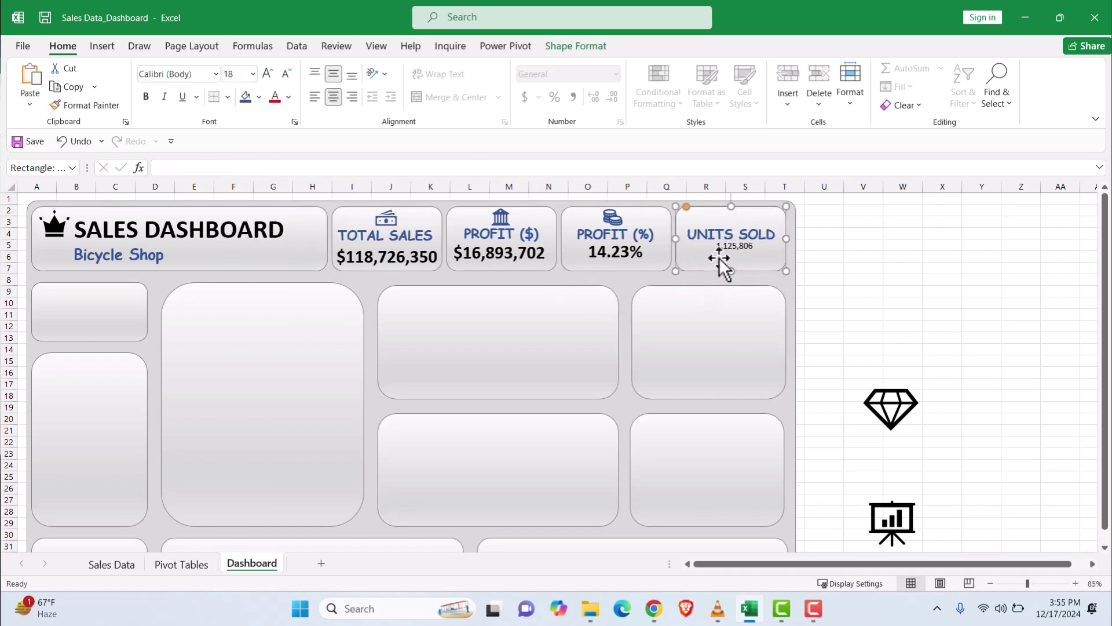
{"action": "left_click", "coordinate": [253, 73]}
{"action": "left_click", "coordinate": [241, 244]}
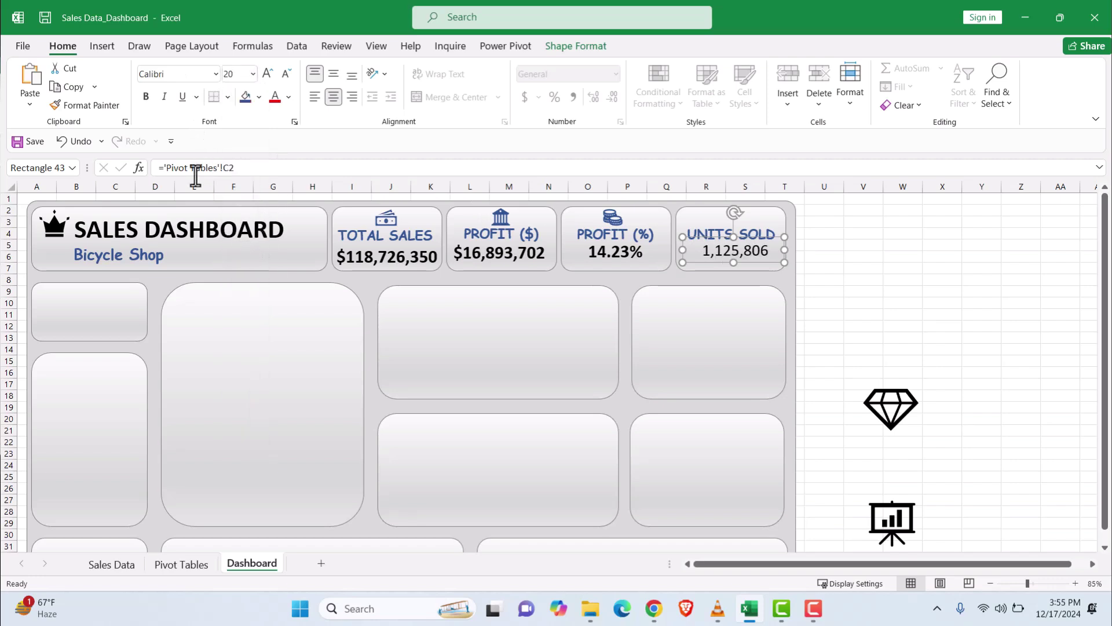
{"action": "left_click", "coordinate": [232, 74]}
{"action": "left_click", "coordinate": [146, 97]}
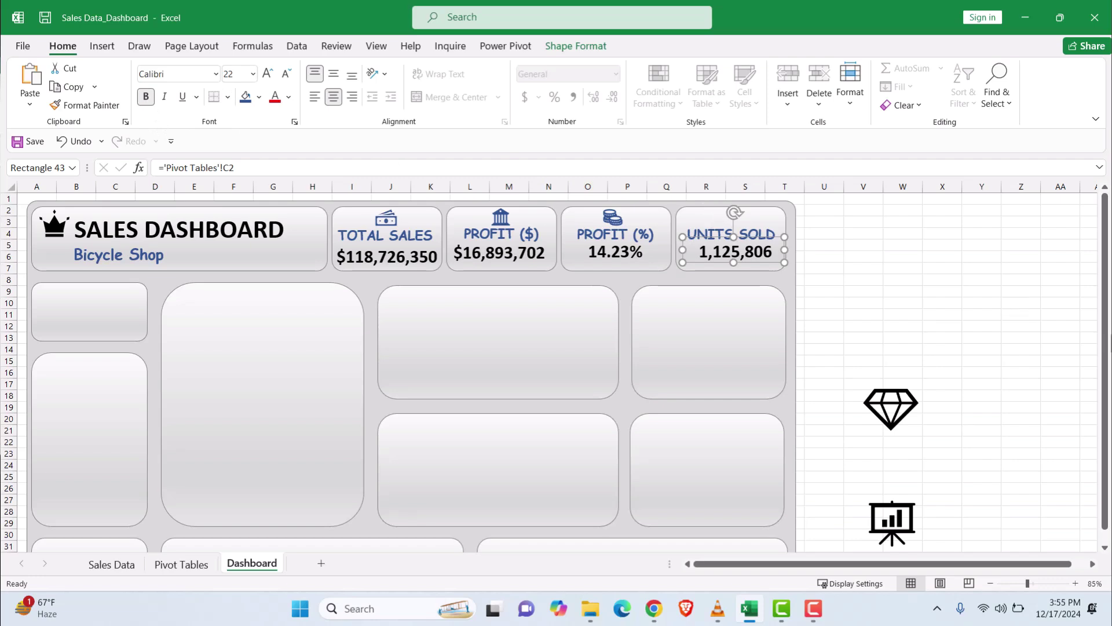
{"action": "key", "text": "Left"}
{"action": "key", "text": "Left"}
{"action": "key", "text": "Left"}
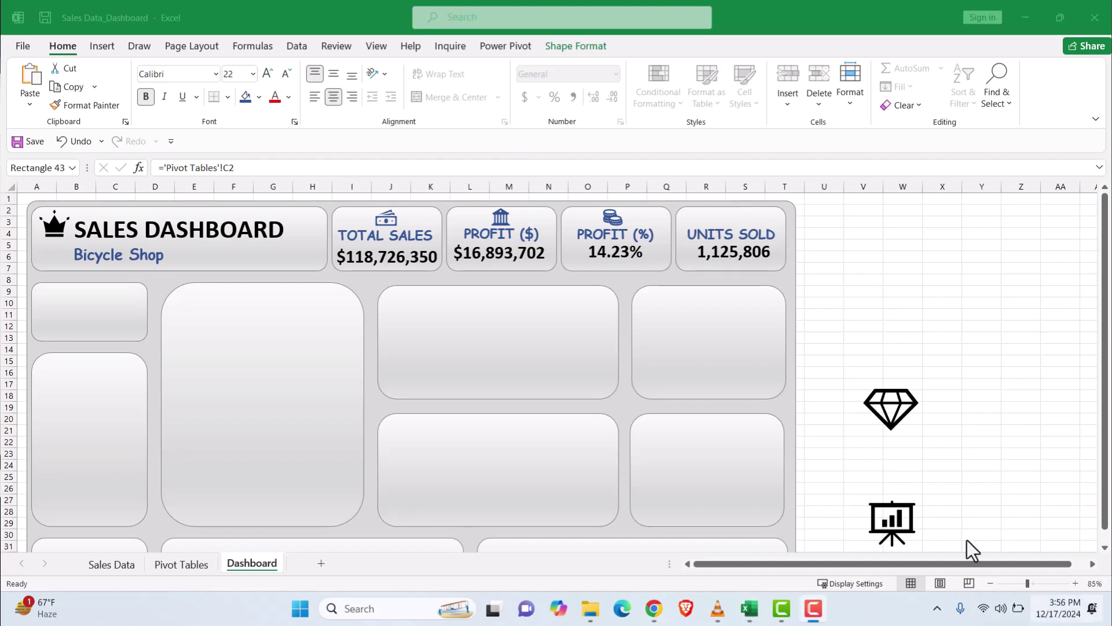
Place the presentation chart icon above the UNITS SOLD label at about 0.39" square and fill it with dark blue
{"action": "left_click", "coordinate": [891, 501]}
{"action": "left_click_drag", "start_coordinate": [892, 519], "coordinate": [728, 216]}
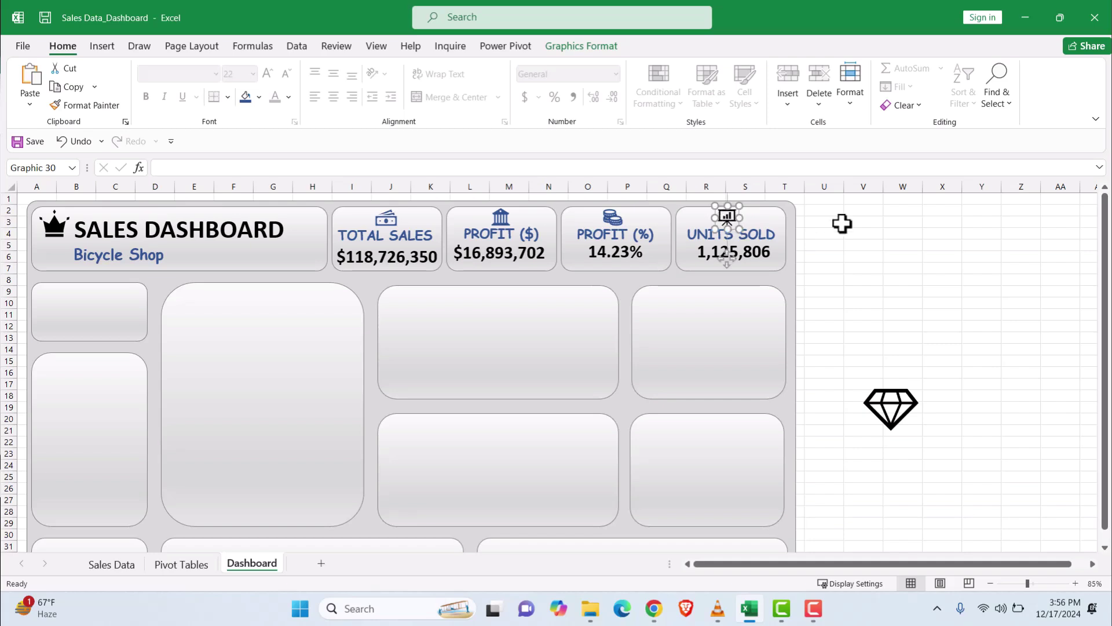
{"action": "key", "text": "Right"}
{"action": "key", "text": "Right"}
{"action": "left_click", "coordinate": [582, 46]}
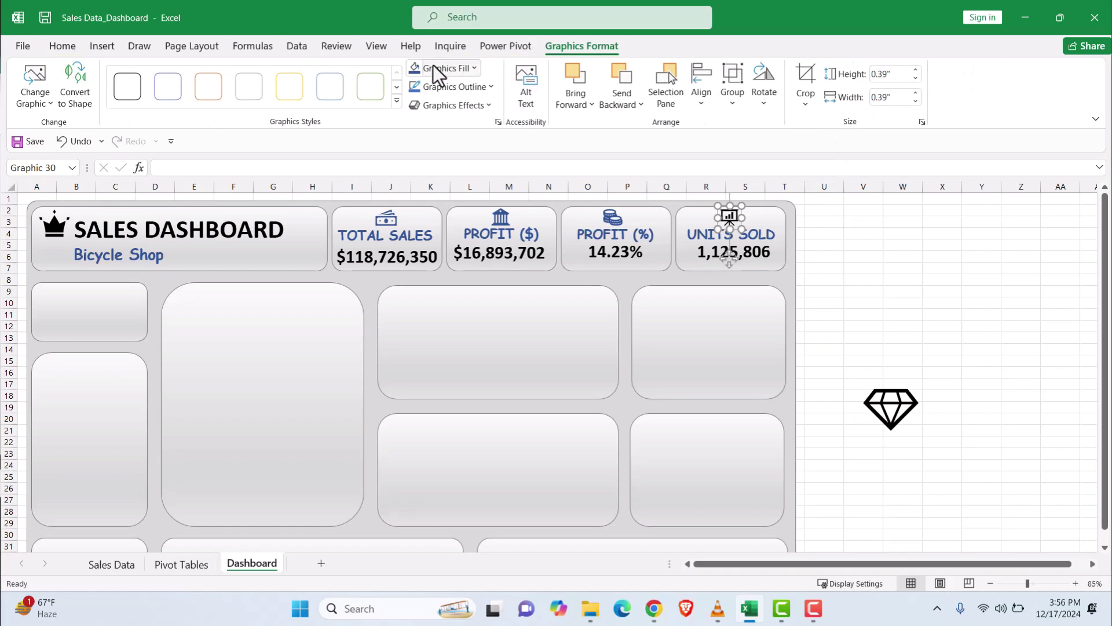
{"action": "left_click", "coordinate": [880, 279]}
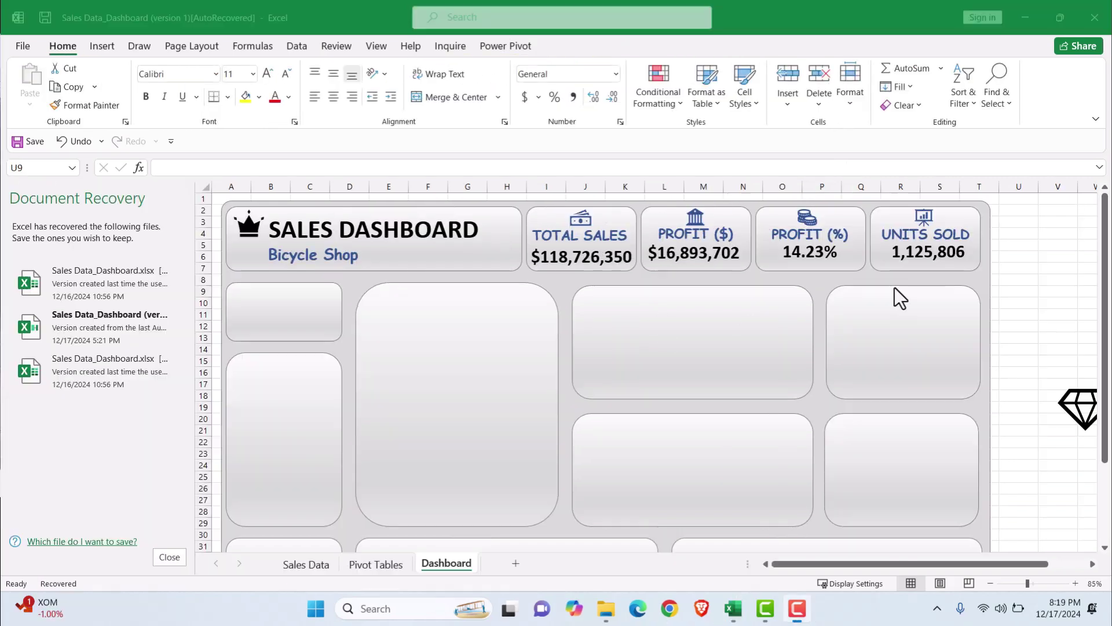
{"action": "left_click", "coordinate": [896, 287]}
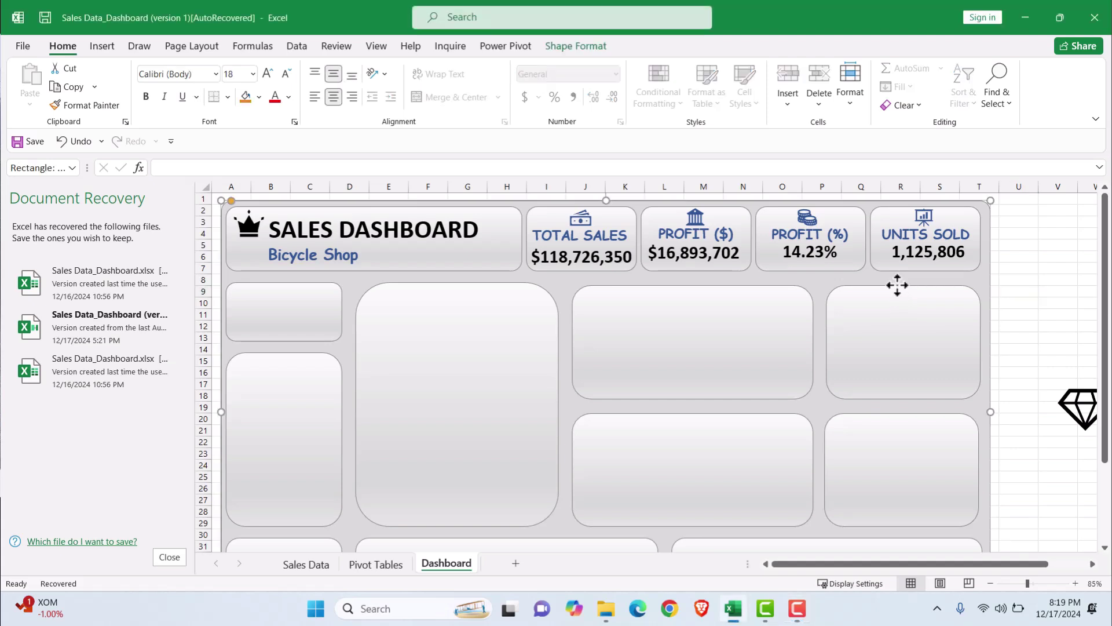
{"action": "left_click", "coordinate": [895, 287]}
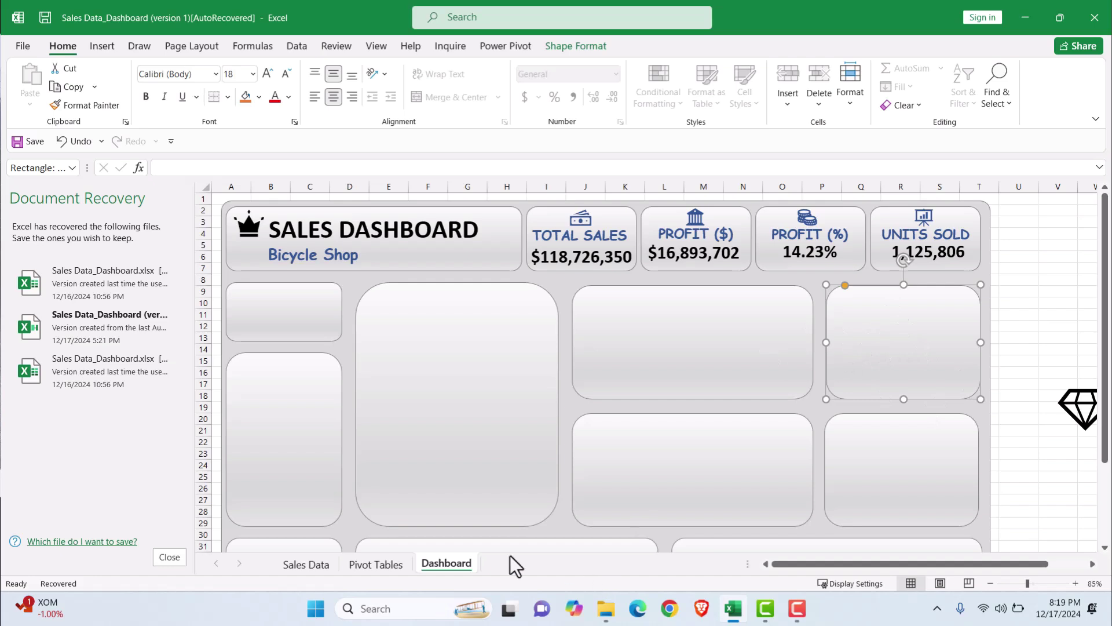
Create a PivotTable from TABLE3 at cell F4 of the existing Pivot Tables sheet
{"action": "left_click", "coordinate": [376, 564]}
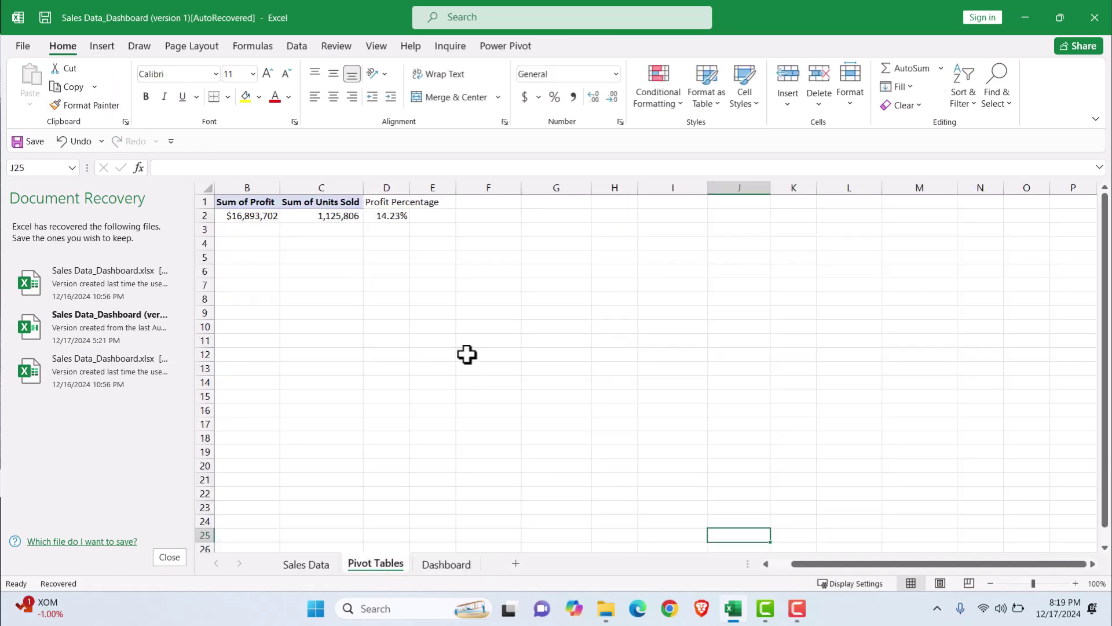
{"action": "left_click", "coordinate": [469, 245]}
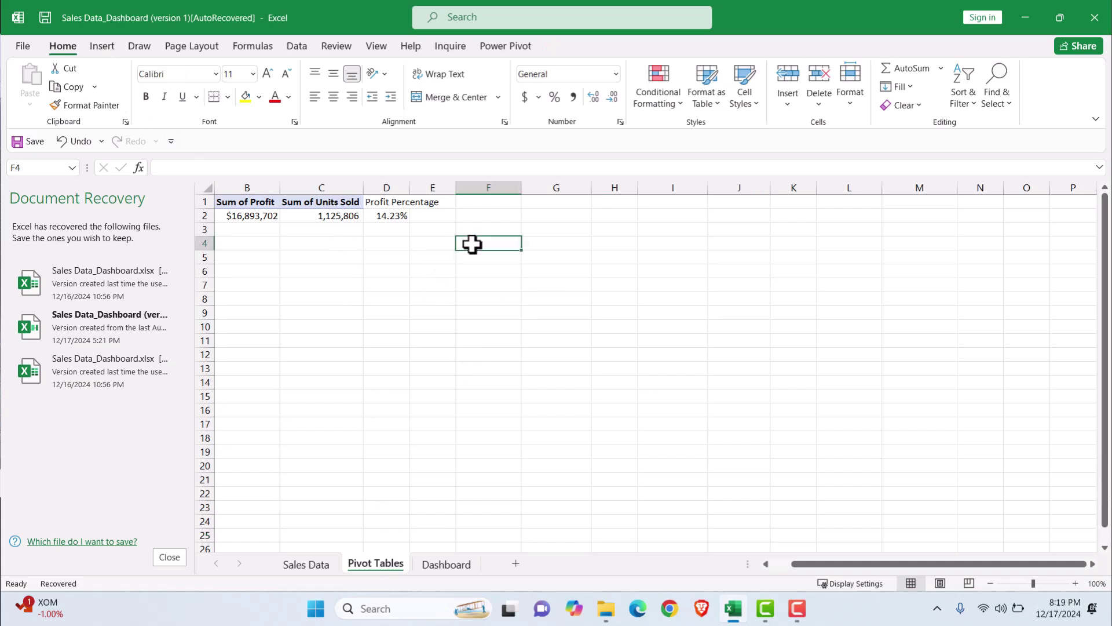
{"action": "left_click", "coordinate": [105, 47]}
{"action": "left_click", "coordinate": [35, 78]}
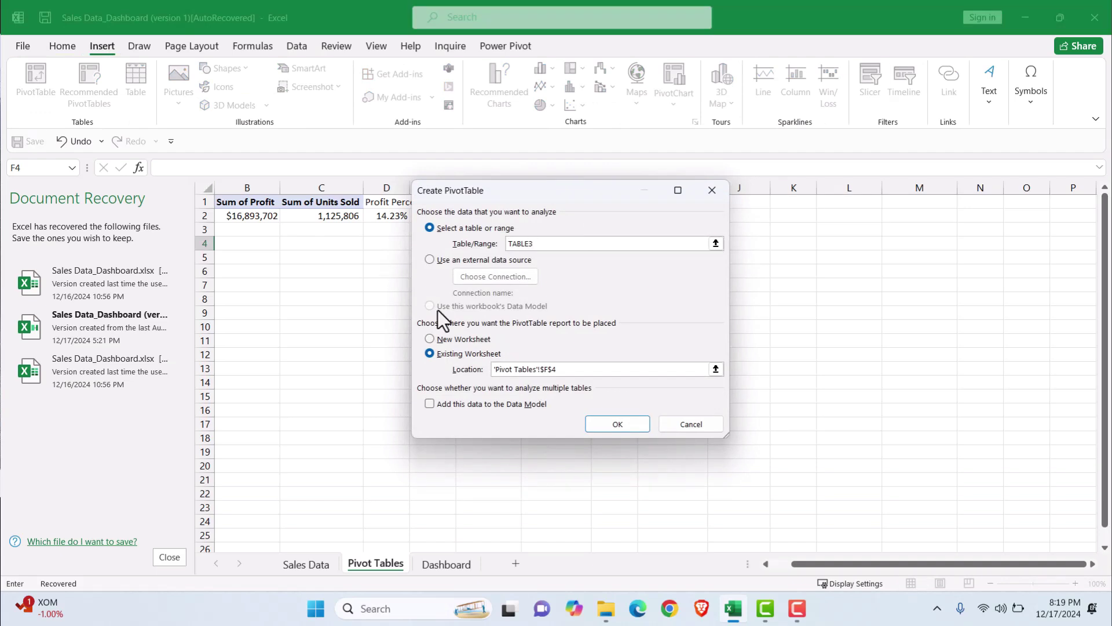
{"action": "left_click", "coordinate": [609, 427]}
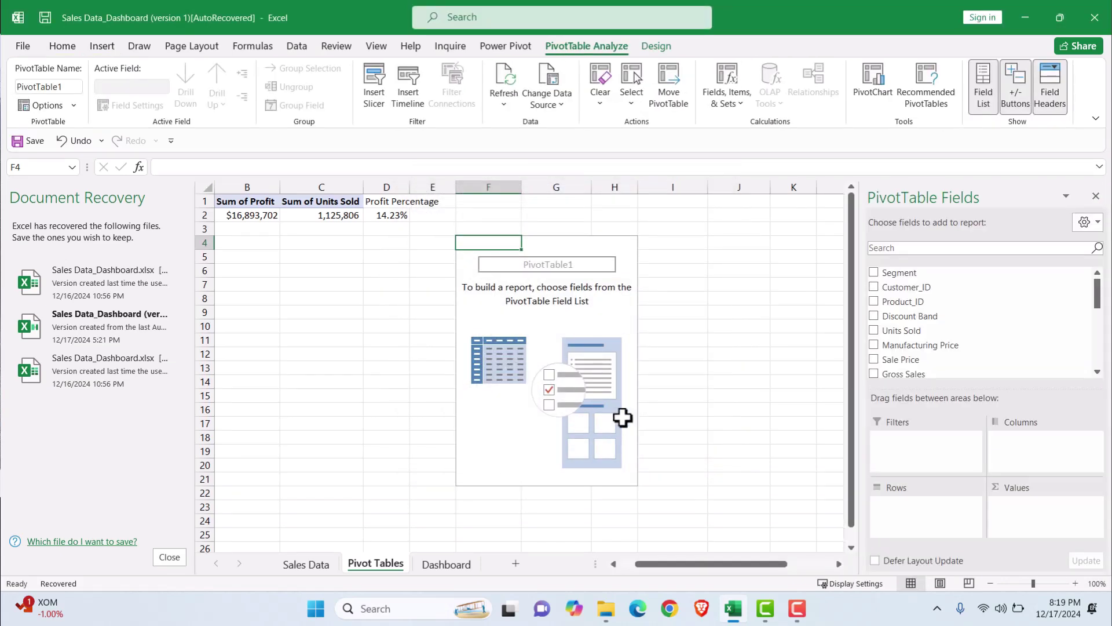
Sort the new PivotTable's field list from A to Z
{"action": "scroll", "coordinate": [970, 340], "scroll_direction": "down", "scroll_amount": 3}
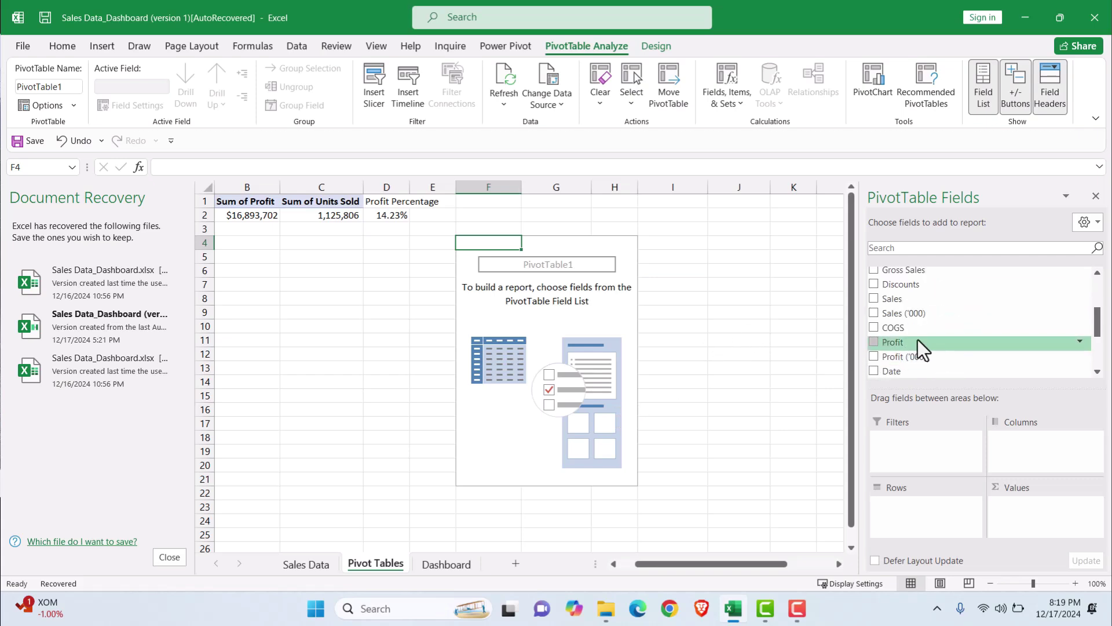
{"action": "scroll", "coordinate": [930, 345], "scroll_direction": "down", "scroll_amount": 2}
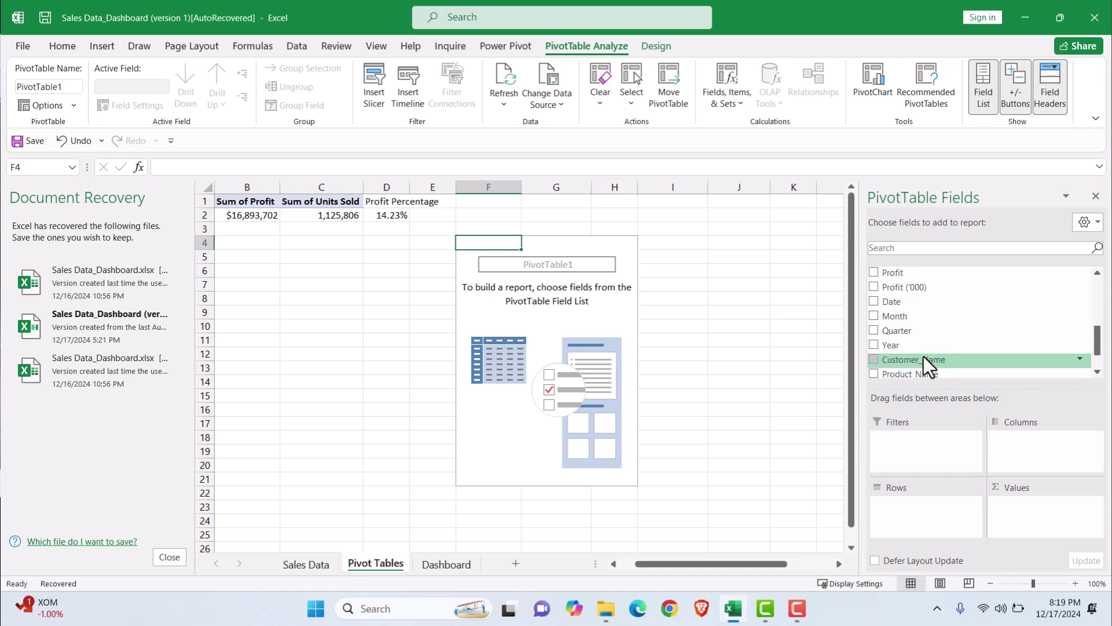
{"action": "scroll", "coordinate": [923, 356], "scroll_direction": "up", "scroll_amount": 1}
{"action": "left_click", "coordinate": [1083, 224]}
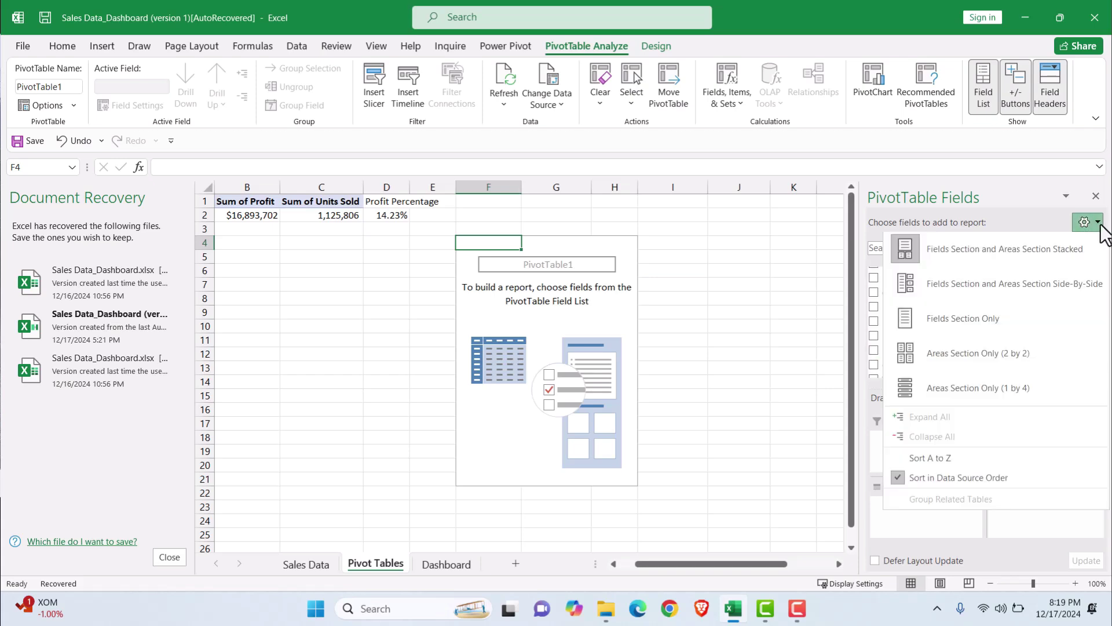
{"action": "left_click", "coordinate": [943, 459]}
Summarise Sales as the PivotTable's values and use Product_ID for its rows
{"action": "scroll", "coordinate": [944, 339], "scroll_direction": "down", "scroll_amount": 4}
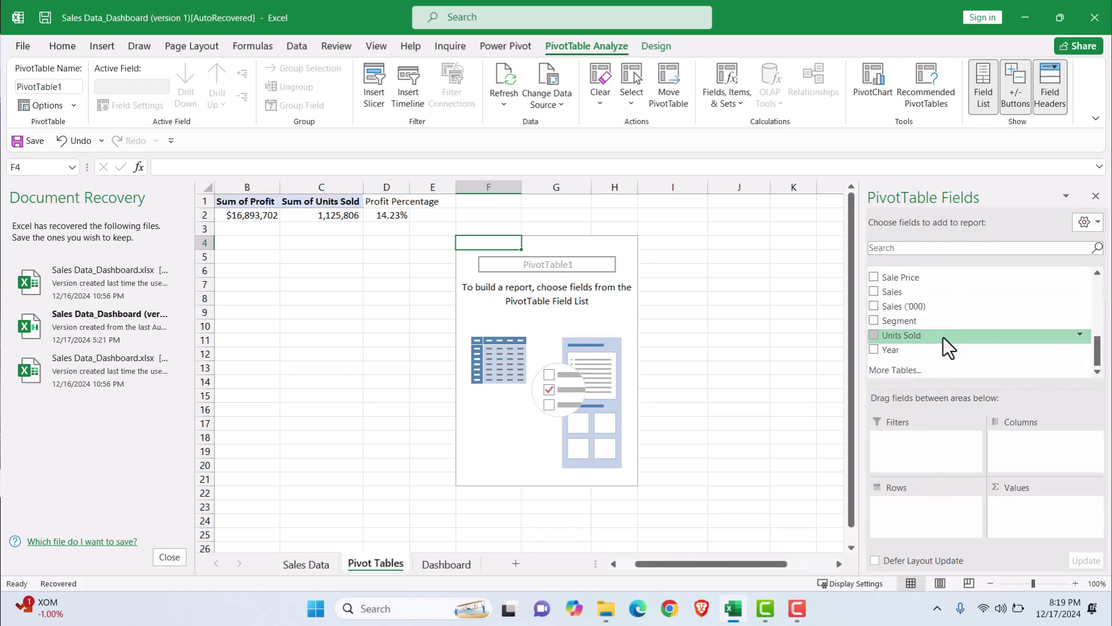
{"action": "left_click_drag", "start_coordinate": [908, 295], "coordinate": [1020, 496]}
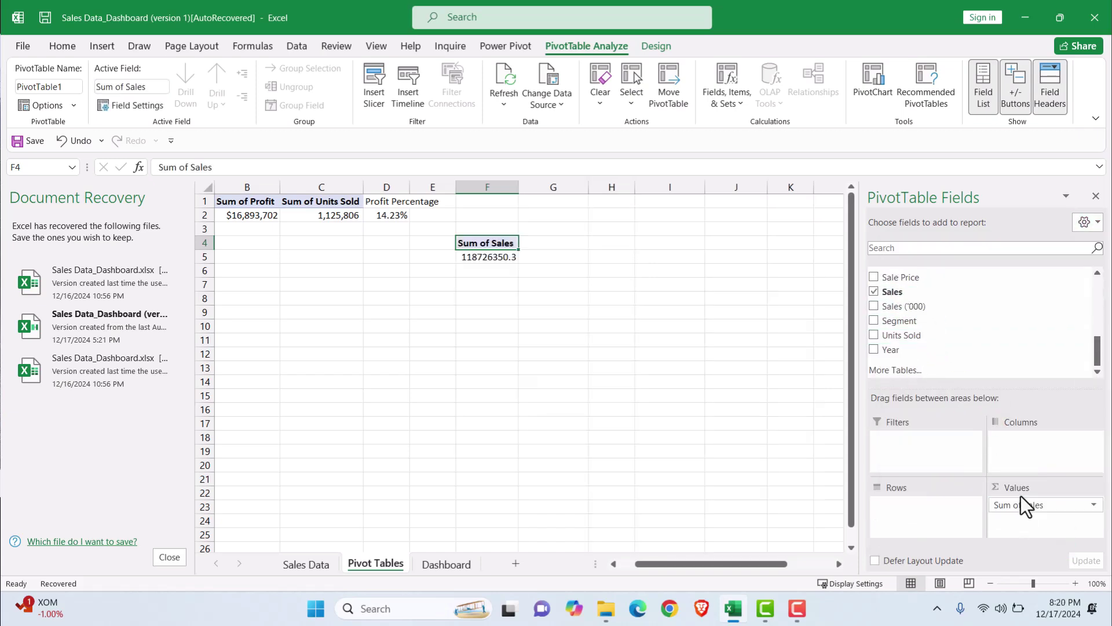
{"action": "scroll", "coordinate": [919, 322], "scroll_direction": "up", "scroll_amount": 3}
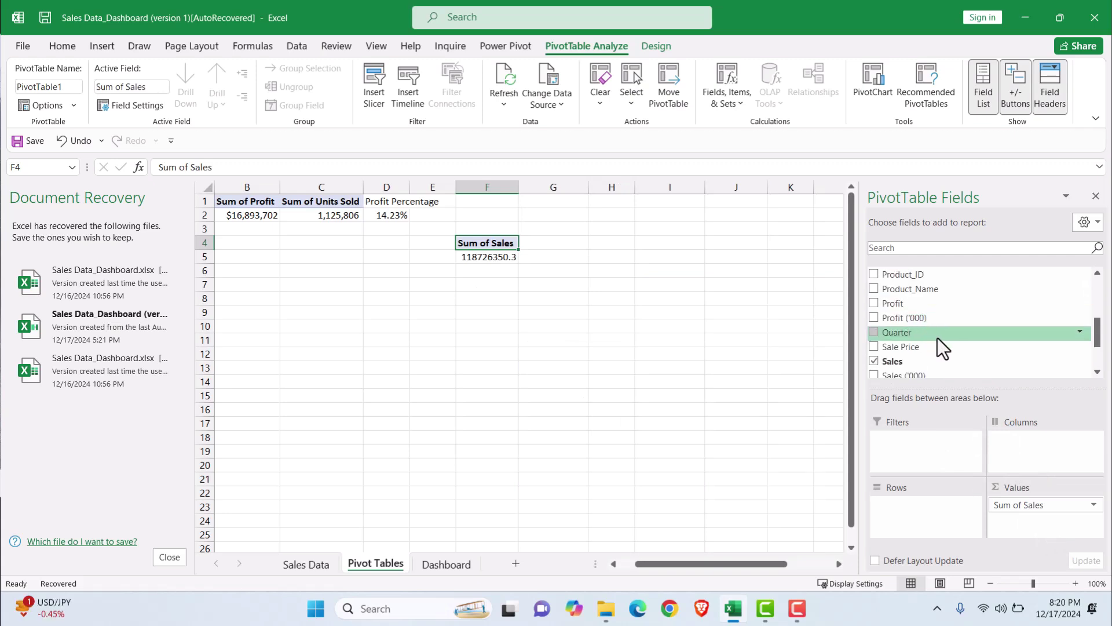
{"action": "scroll", "coordinate": [937, 338], "scroll_direction": "up", "scroll_amount": 2}
{"action": "left_click_drag", "start_coordinate": [899, 306], "coordinate": [903, 511]}
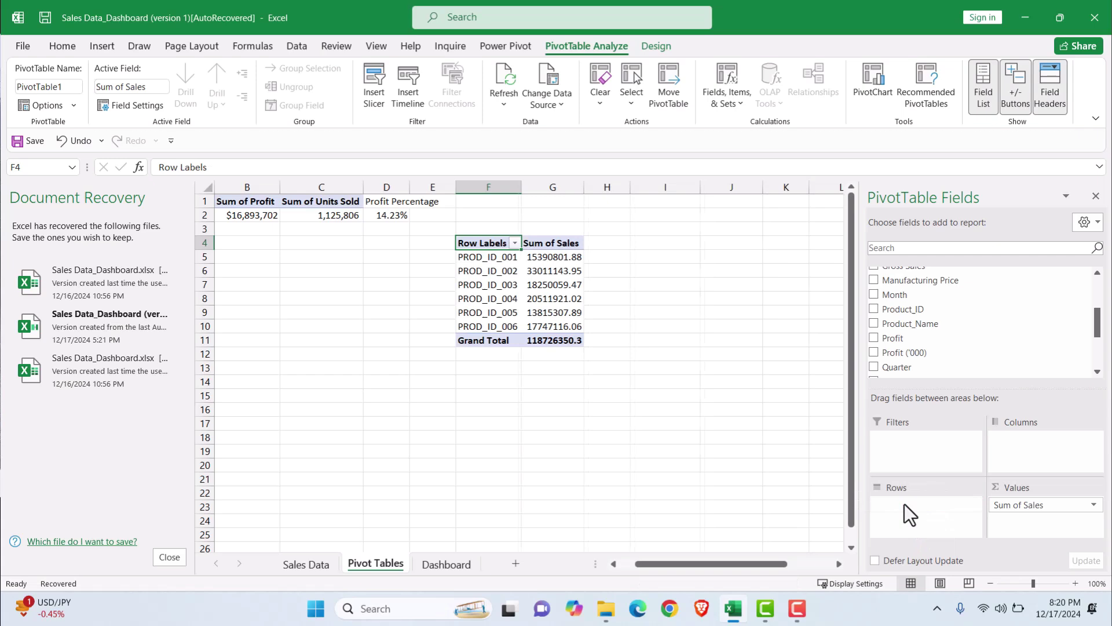
Remove the grand total row from the Product_ID sales PivotTable
{"action": "left_click", "coordinate": [461, 342]}
{"action": "right_click", "coordinate": [475, 342]}
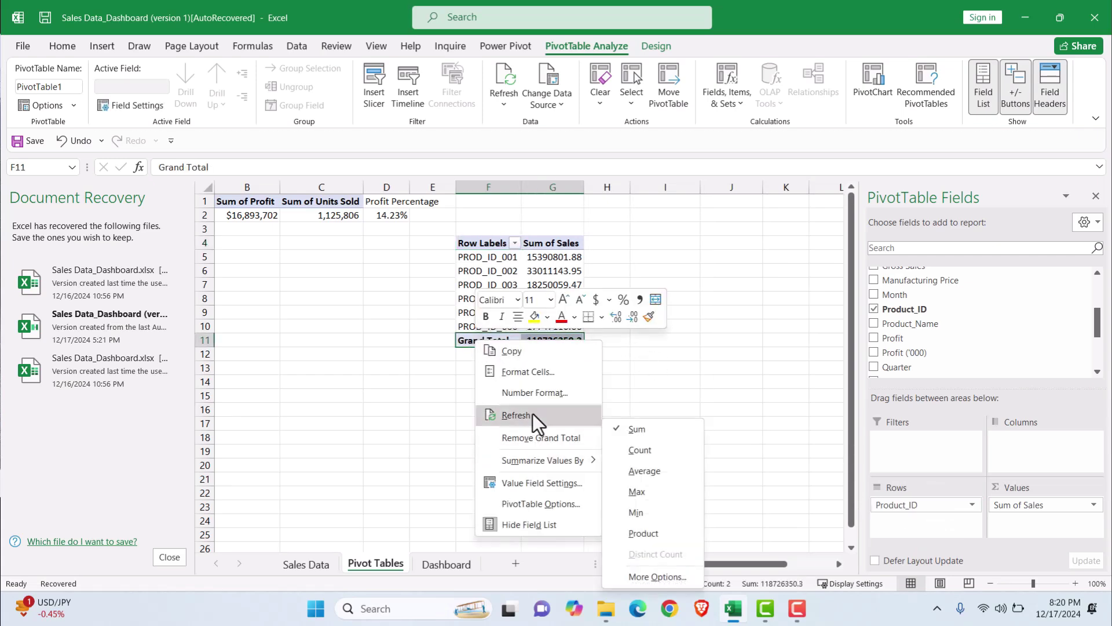
{"action": "left_click", "coordinate": [545, 436]}
Format the product sales values in G5:G10 with thousands separators and no decimal places
{"action": "mouse_move", "coordinate": [545, 256]}
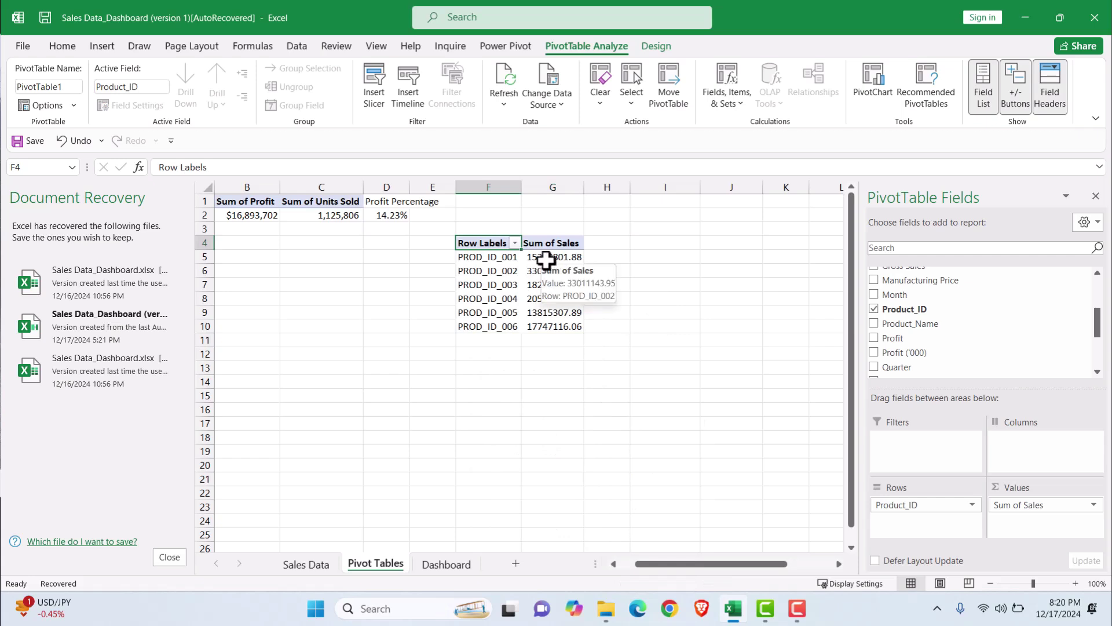
{"action": "left_click_drag", "start_coordinate": [552, 254], "coordinate": [553, 327]}
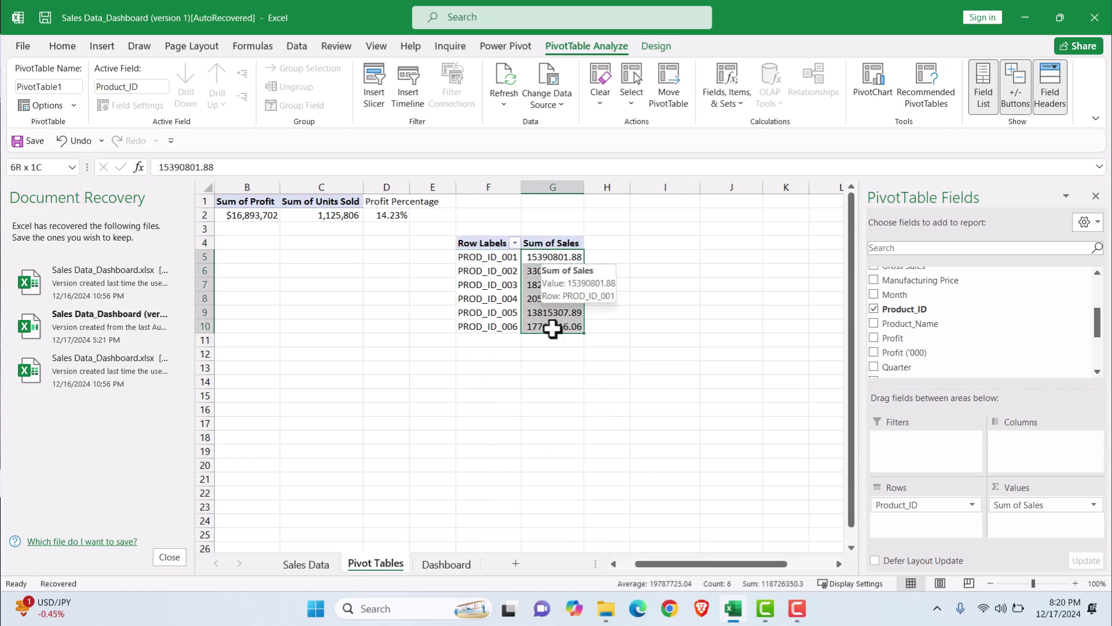
{"action": "left_click", "coordinate": [62, 45]}
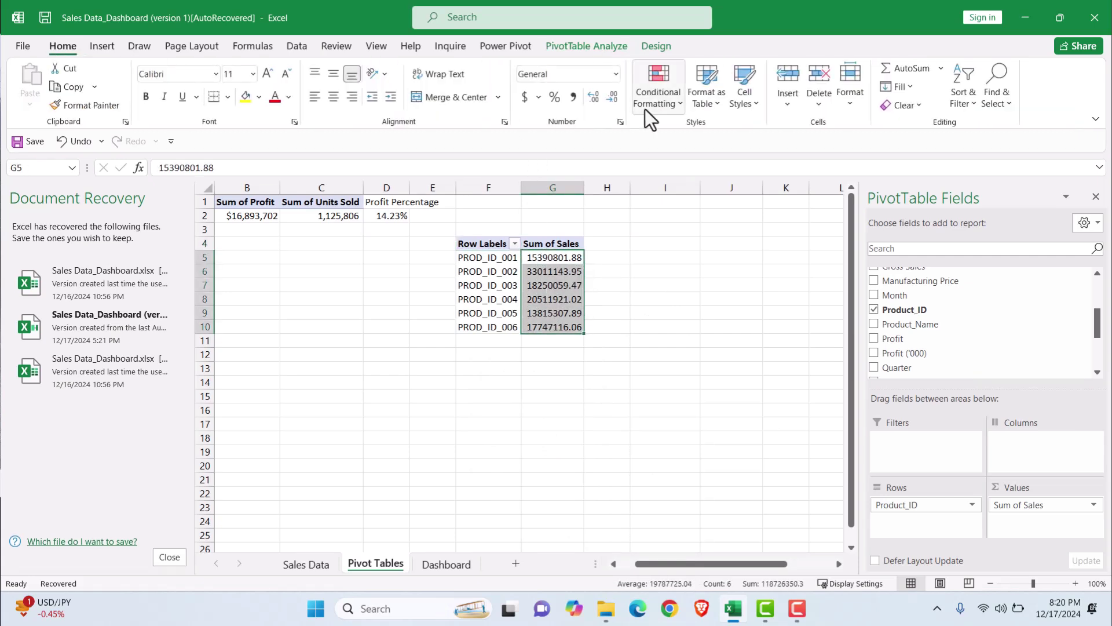
{"action": "left_click", "coordinate": [614, 99]}
{"action": "left_click", "coordinate": [614, 99]}
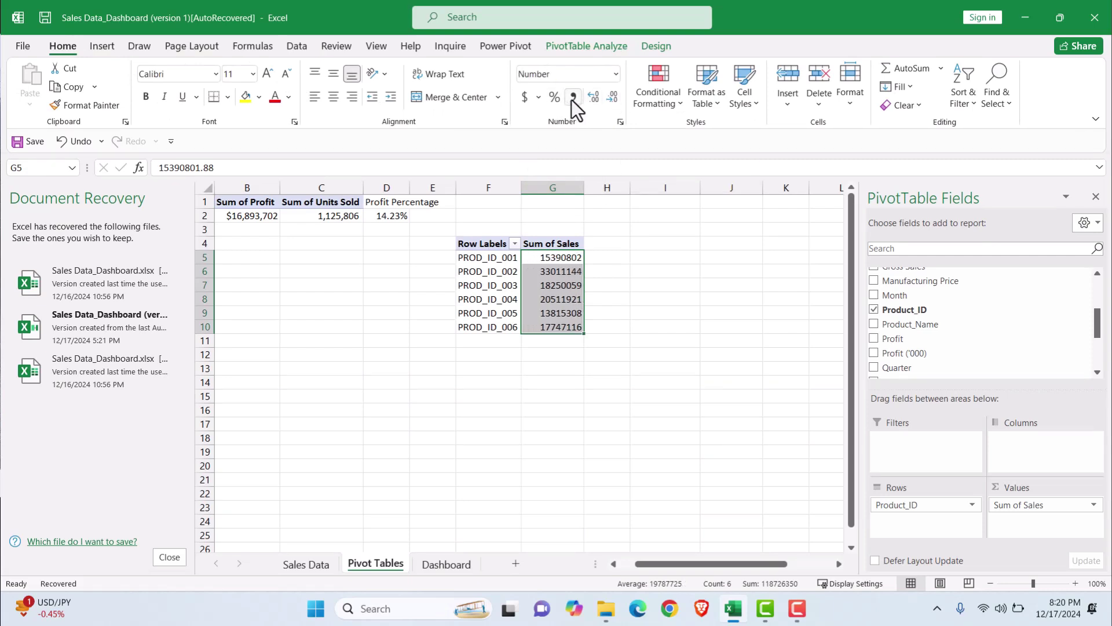
{"action": "left_click", "coordinate": [572, 98]}
{"action": "left_click", "coordinate": [610, 97]}
{"action": "left_click", "coordinate": [610, 95]}
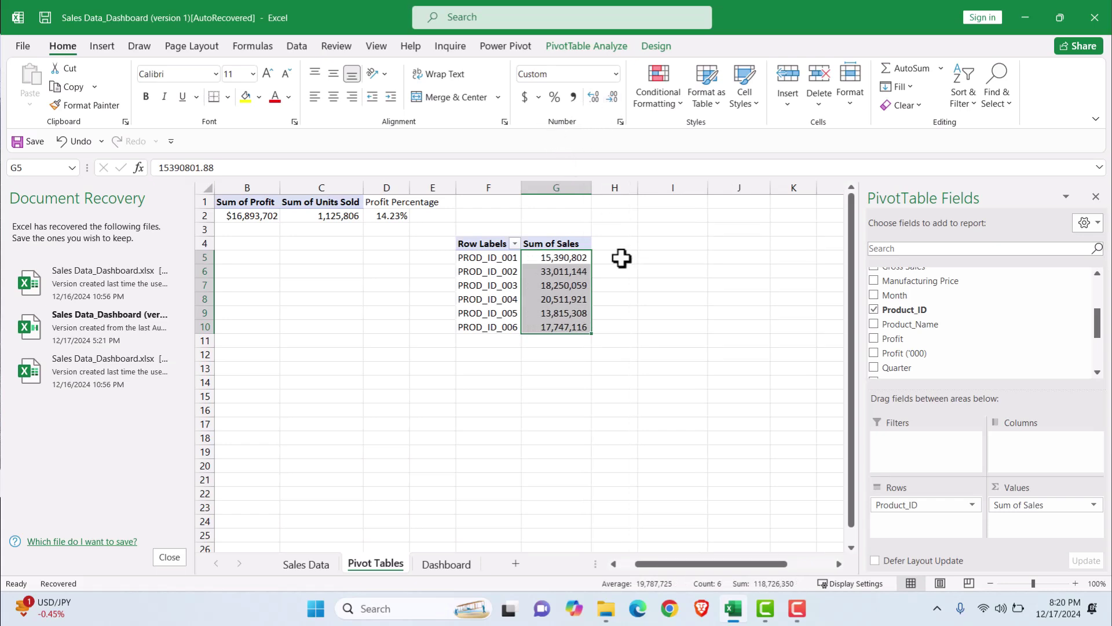
Enter the formula =MAX(G5:G10) in cell I6 to return the highest product sales
{"action": "left_click", "coordinate": [645, 270]}
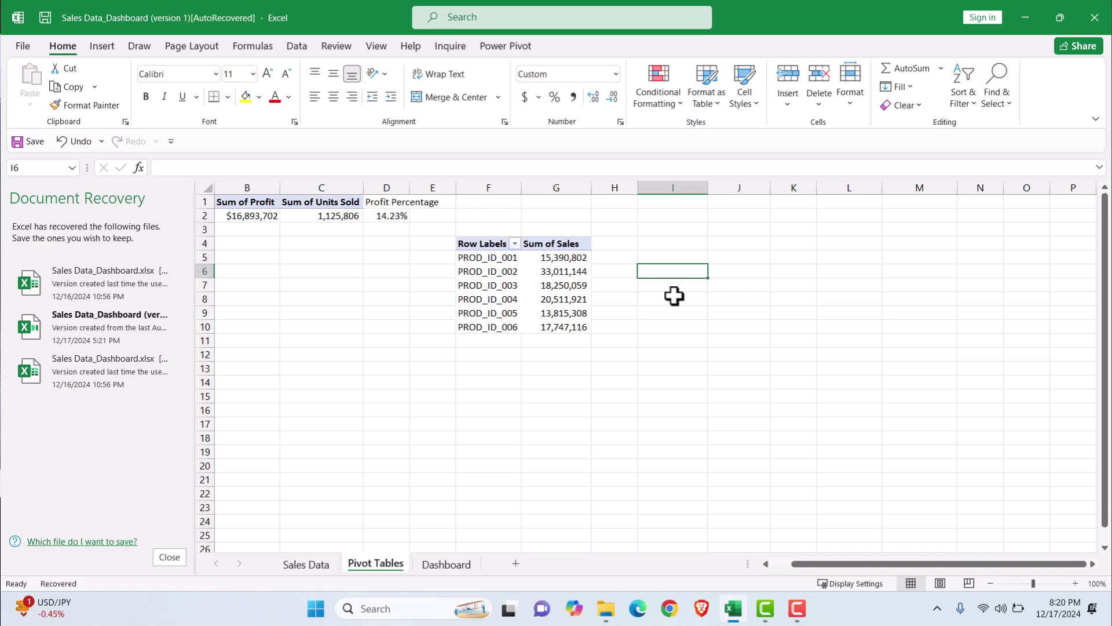
{"action": "type", "text": "="}
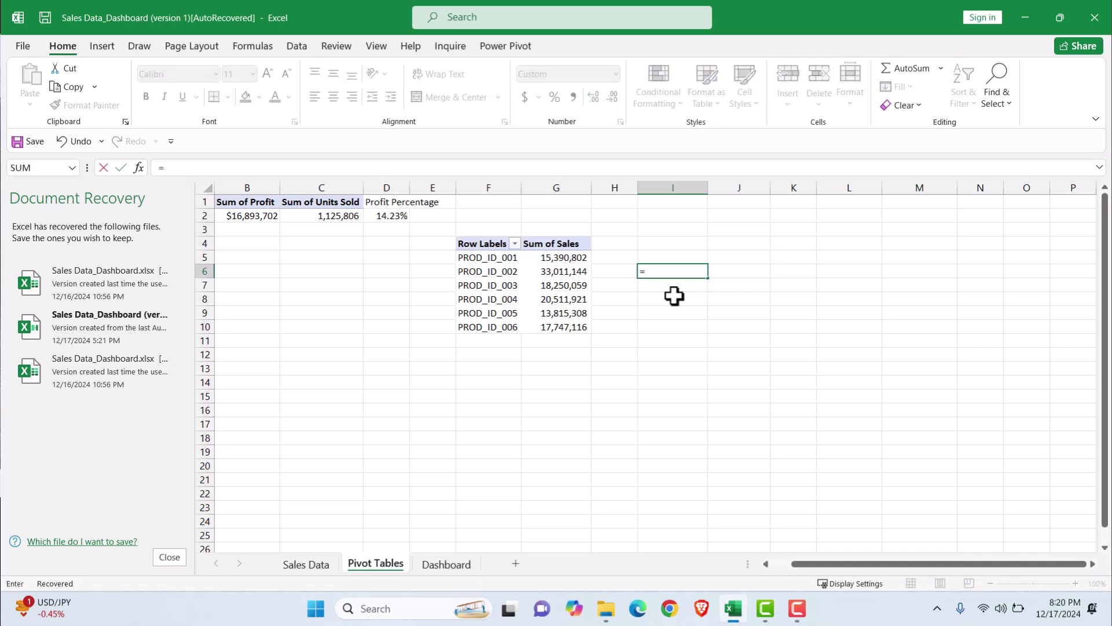
{"action": "type", "text": "MAT"}
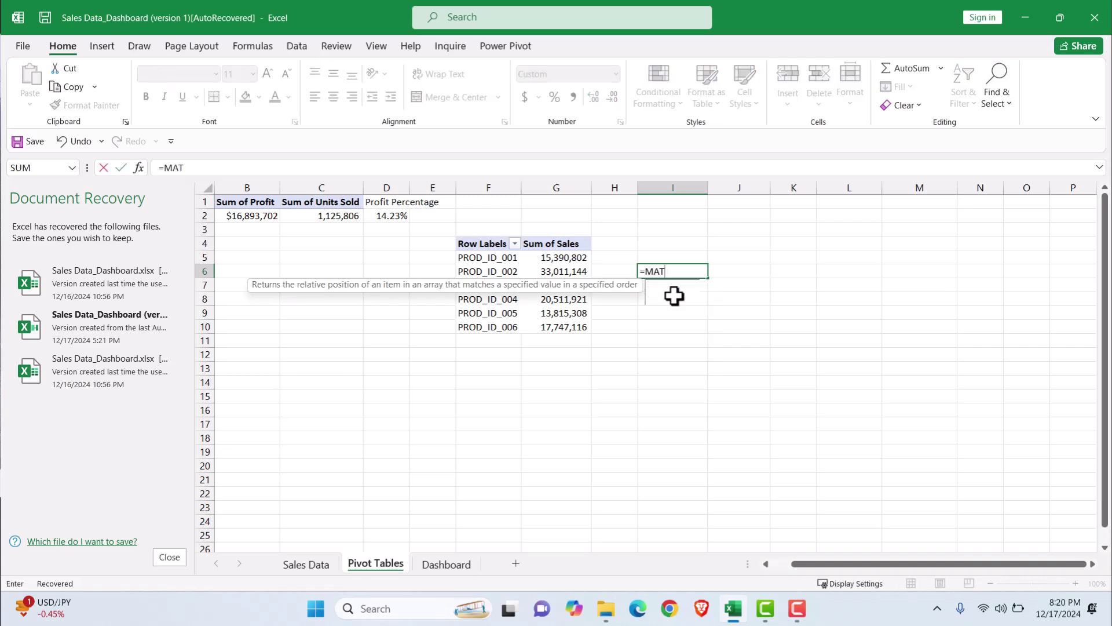
{"action": "type", "text": "CH("}
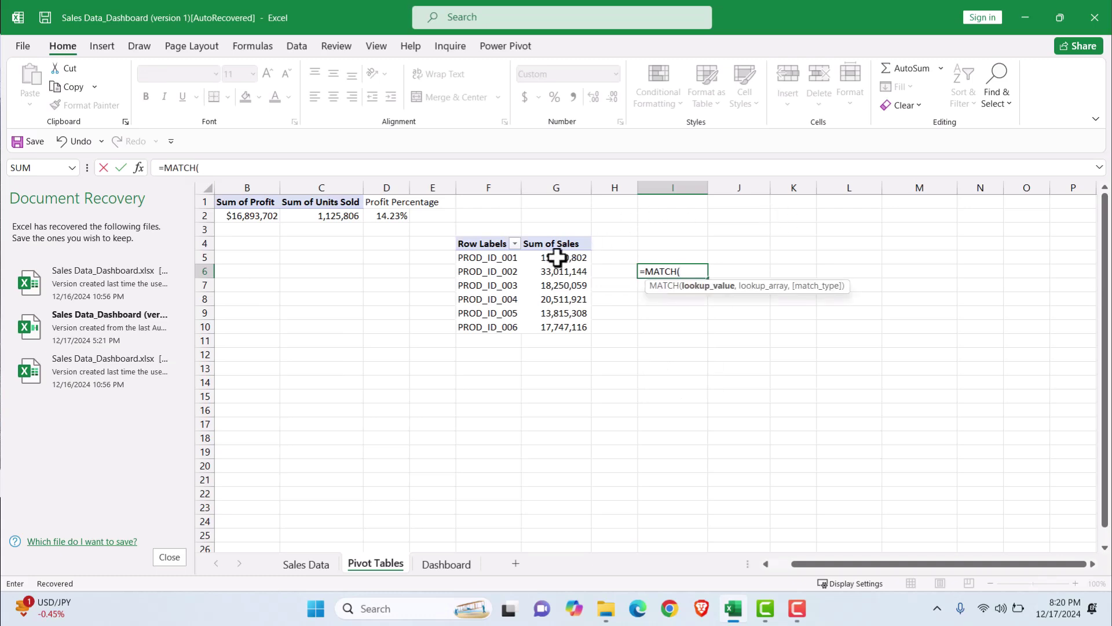
{"action": "left_click_drag", "start_coordinate": [680, 271], "coordinate": [650, 272]}
{"action": "type", "text": "AX"}
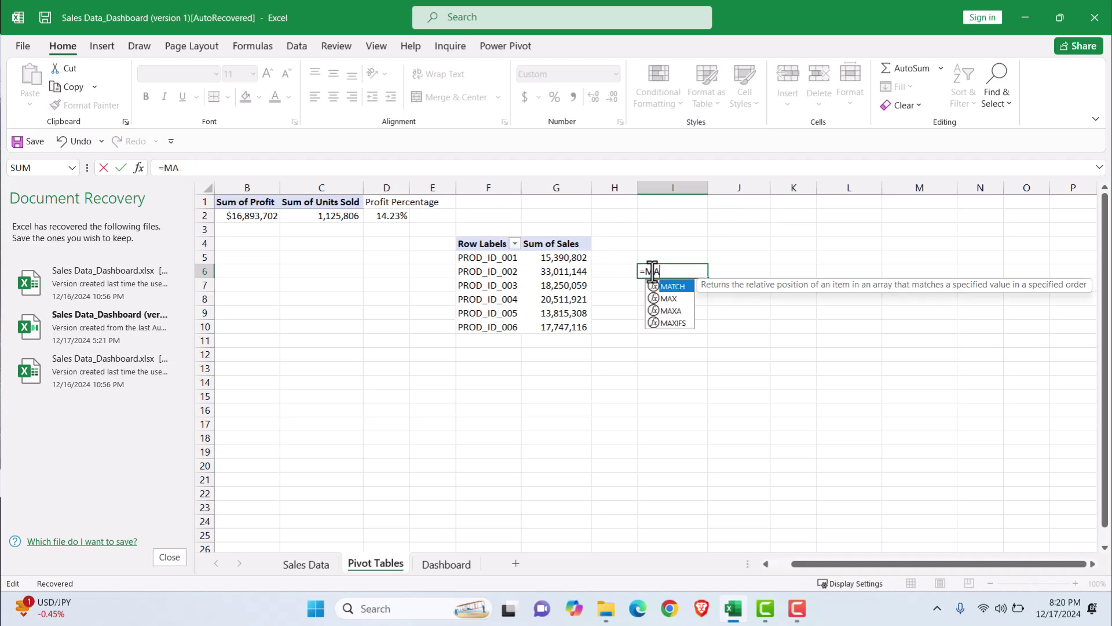
{"action": "left_click_drag", "start_coordinate": [576, 255], "coordinate": [566, 327]}
{"action": "type", "text": ")"}
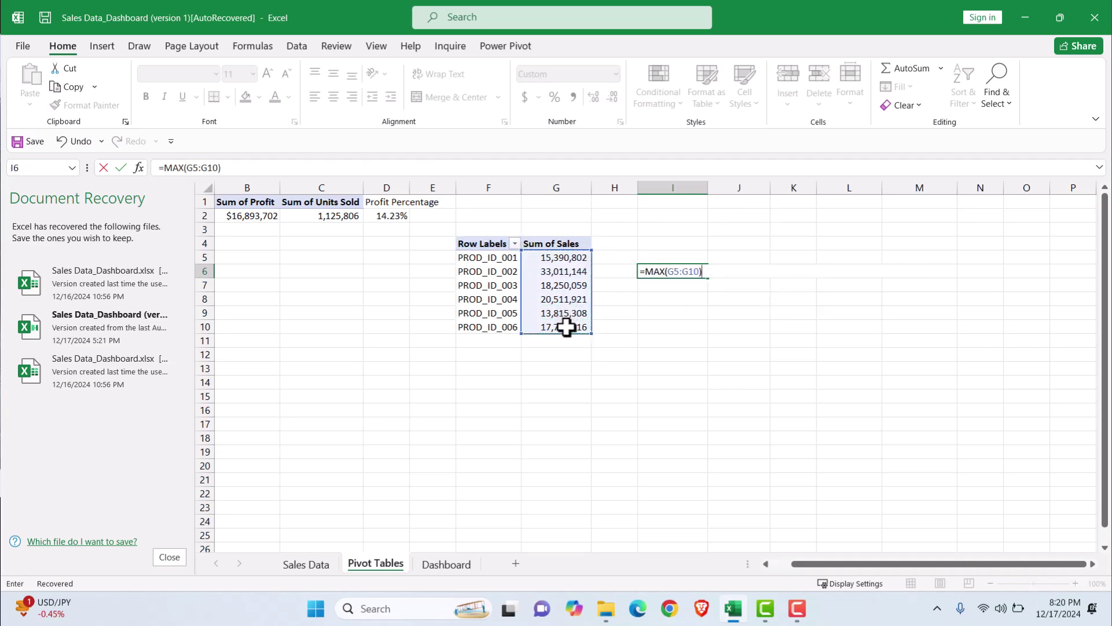
{"action": "key", "text": "Return"}
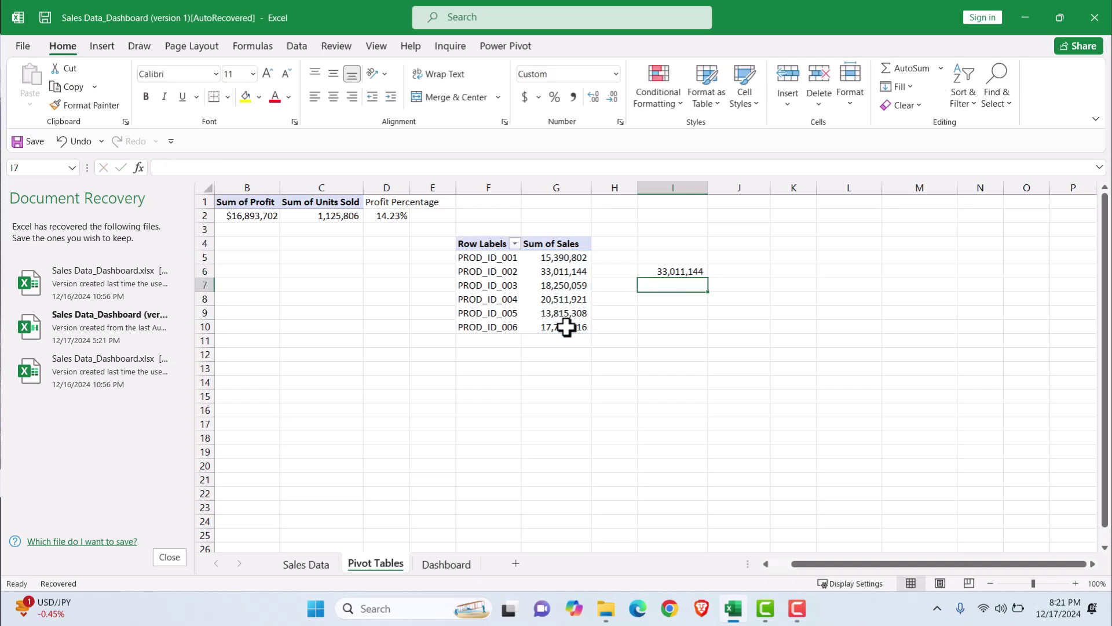
Extend the formula in I6 to =MATCH(MAX(G5:G10),G5:G10,0) to find the row position of the highest sales
{"action": "left_click", "coordinate": [677, 270]}
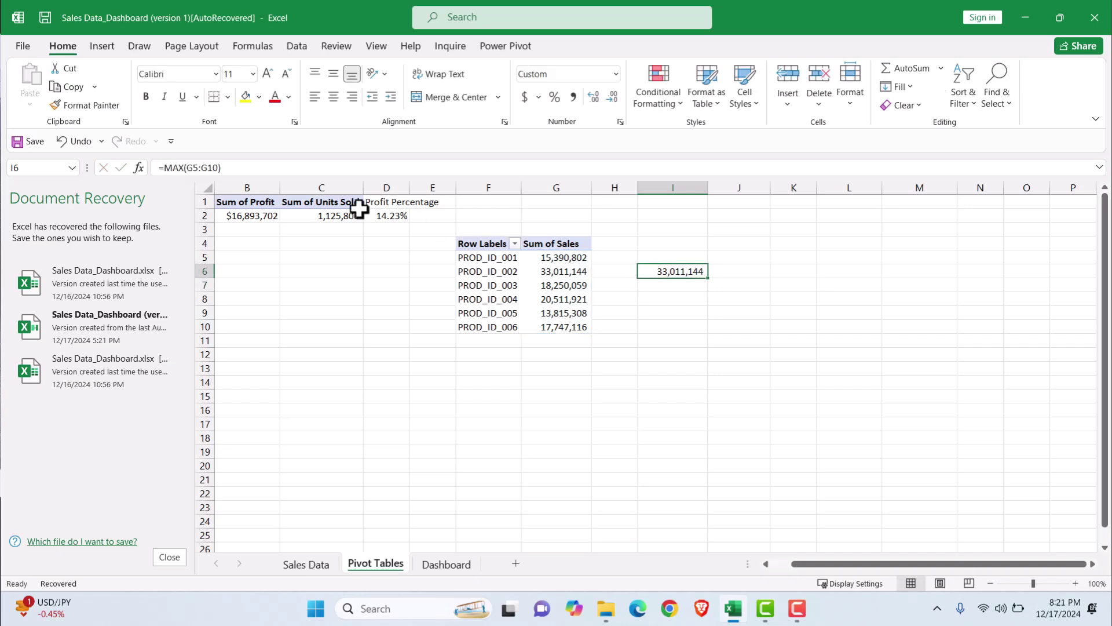
{"action": "left_click", "coordinate": [164, 168]}
{"action": "type", "text": "MATCH("}
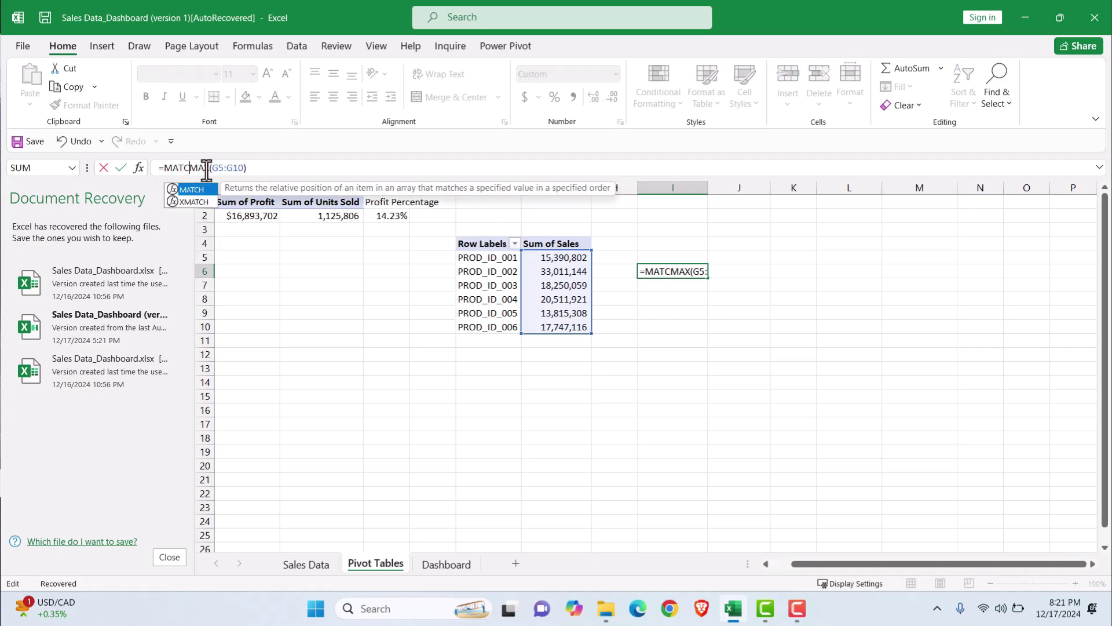
{"action": "left_click", "coordinate": [263, 167]}
{"action": "type", "text": ","}
{"action": "left_click_drag", "start_coordinate": [540, 251], "coordinate": [546, 317]}
{"action": "type", "text": ","}
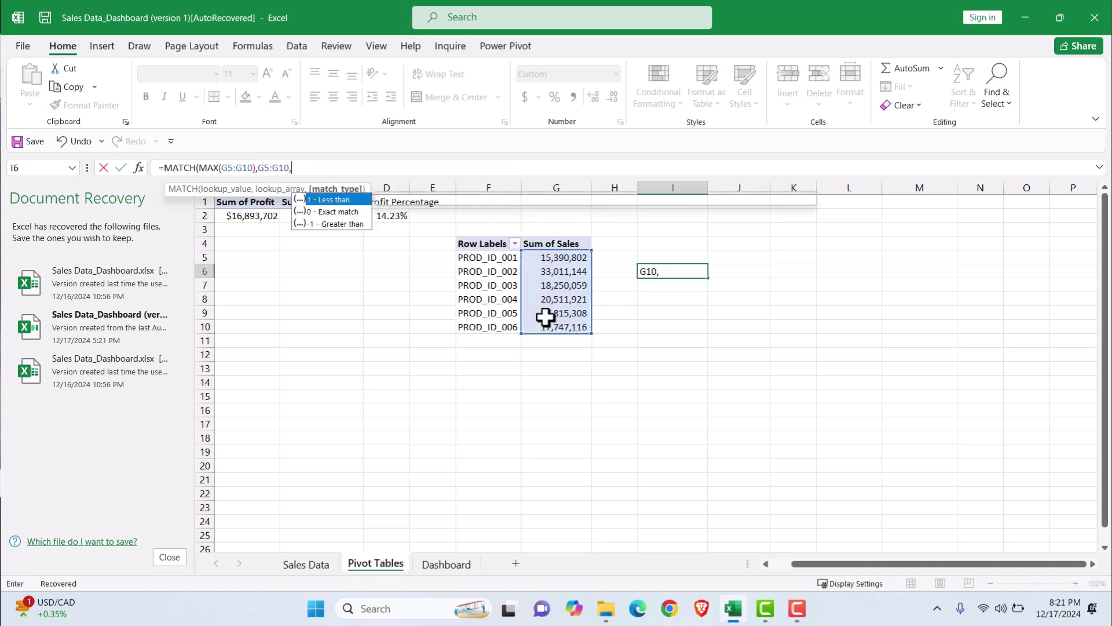
{"action": "type", "text": "0)"}
{"action": "key", "text": "Return"}
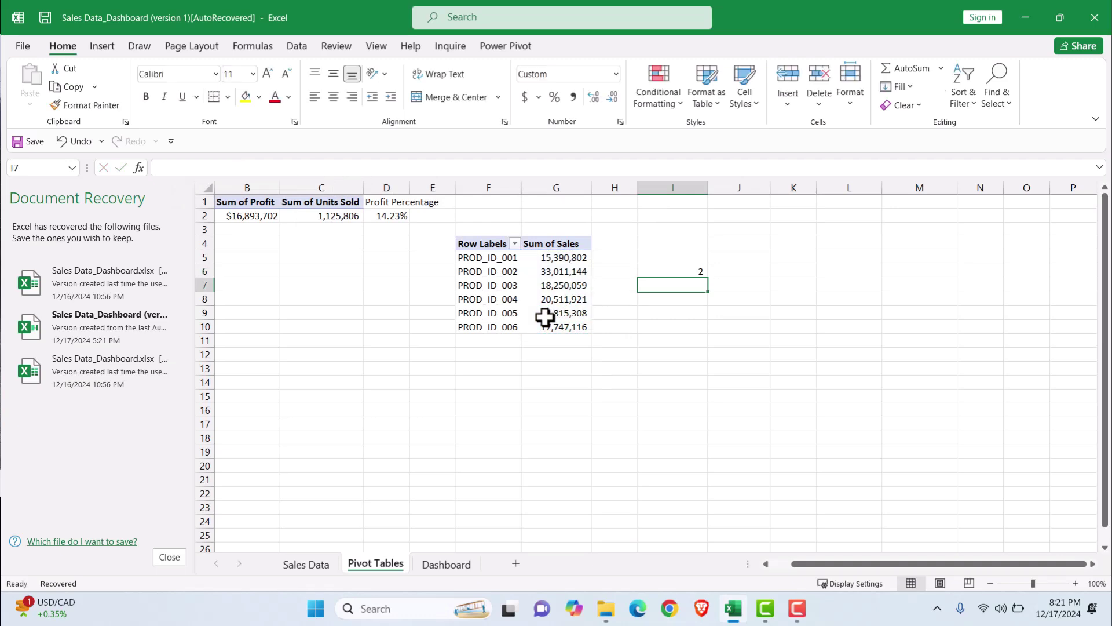
Wrap the formula in I6 as =INDEX(F5:G10,MATCH(MAX(G5:G10),G5:G10,0),1) to return the best-selling product's ID
{"action": "left_click", "coordinate": [687, 272]}
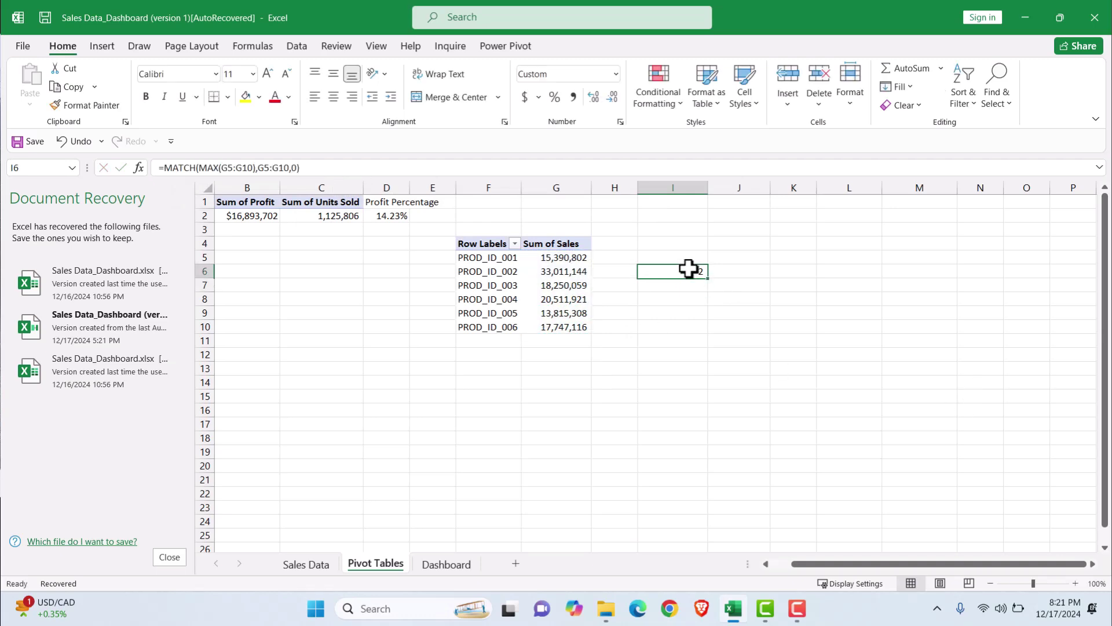
{"action": "left_click", "coordinate": [163, 167]}
{"action": "type", "text": "INDEX("}
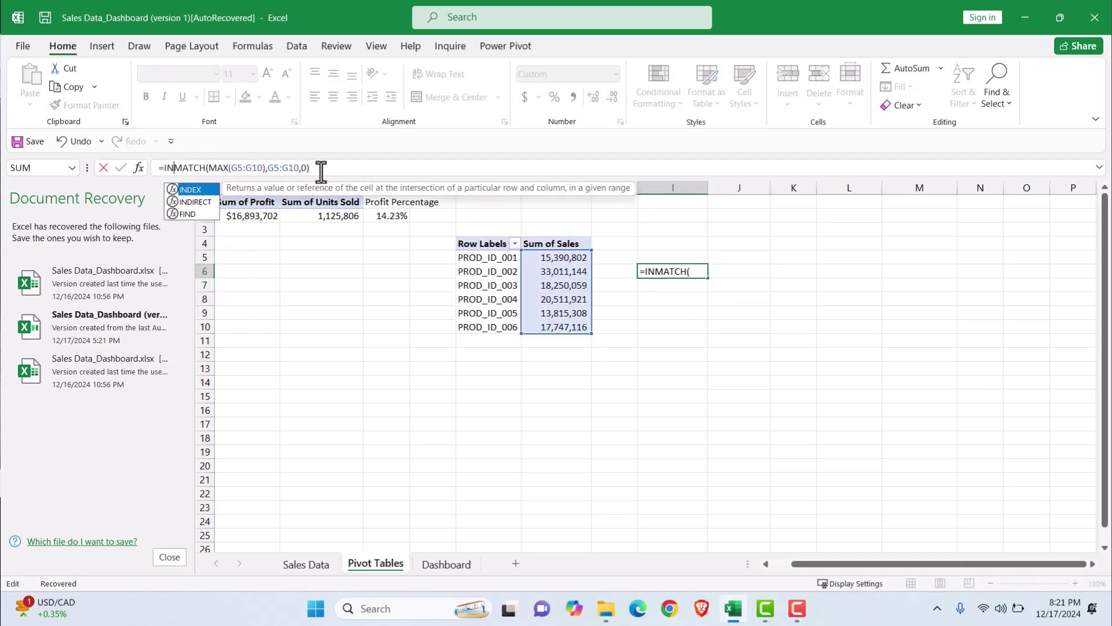
{"action": "left_click_drag", "start_coordinate": [460, 257], "coordinate": [543, 324]}
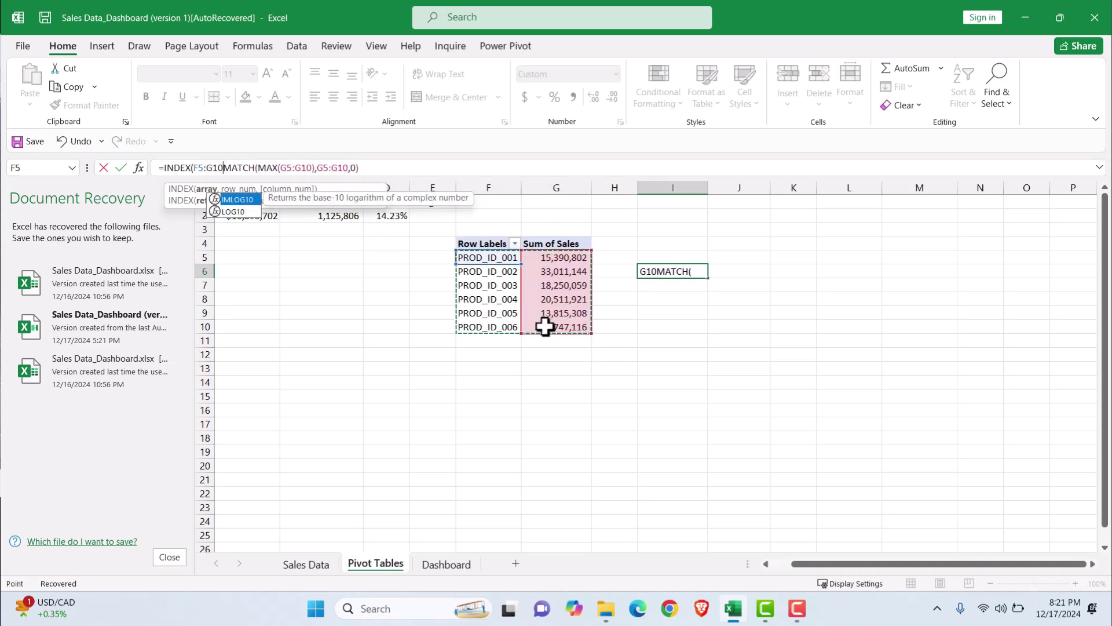
{"action": "type", "text": ","}
{"action": "left_click", "coordinate": [417, 168]}
{"action": "type", "text": ","}
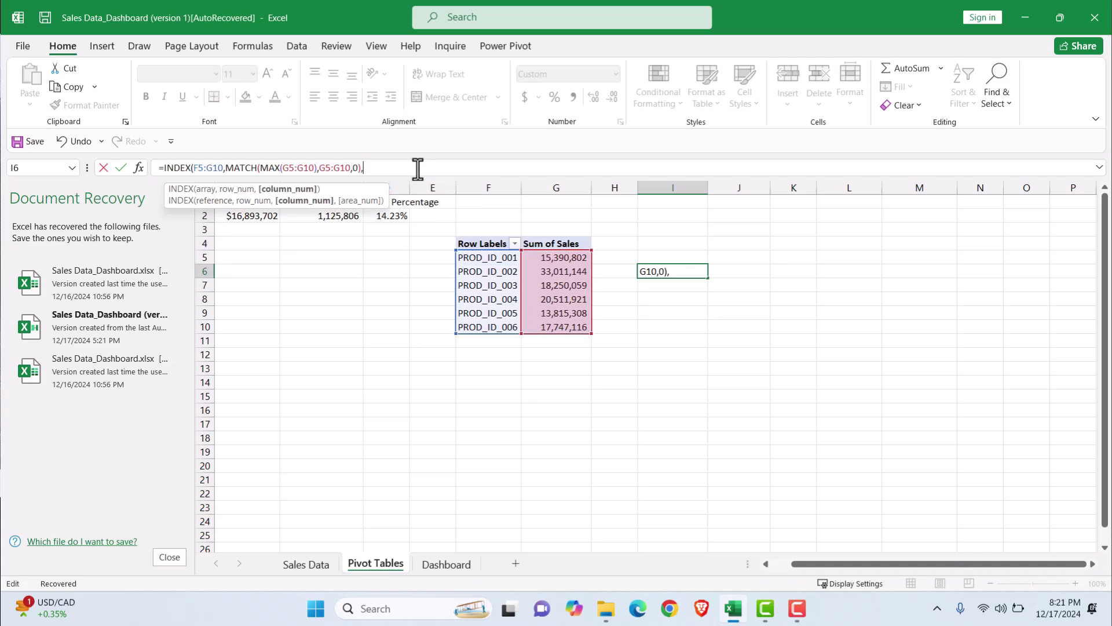
{"action": "type", "text": "1)"}
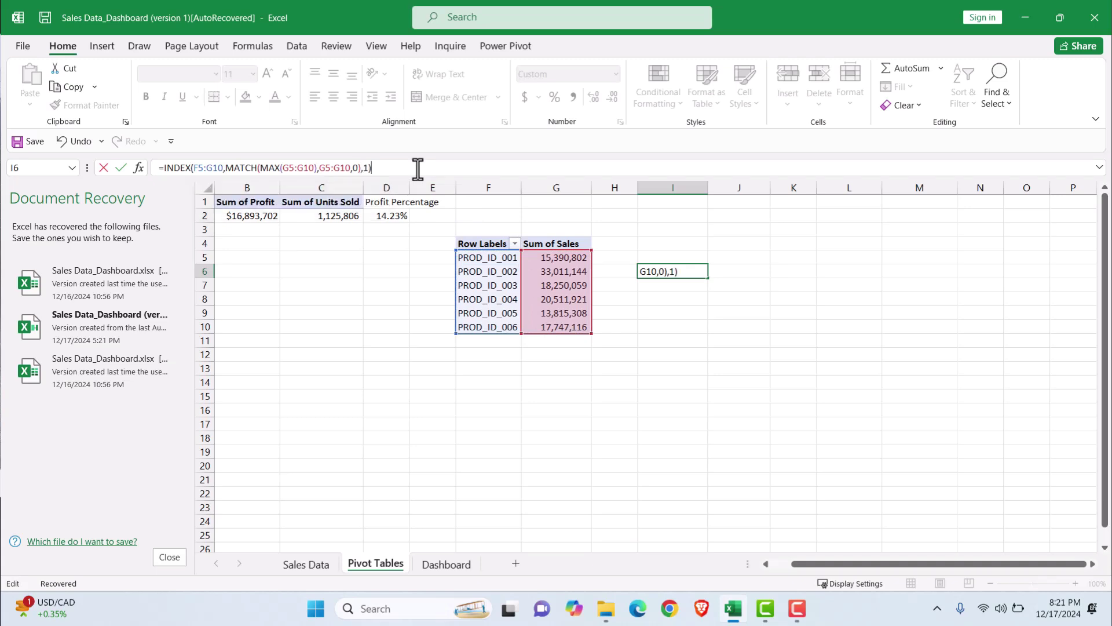
{"action": "key", "text": "Return"}
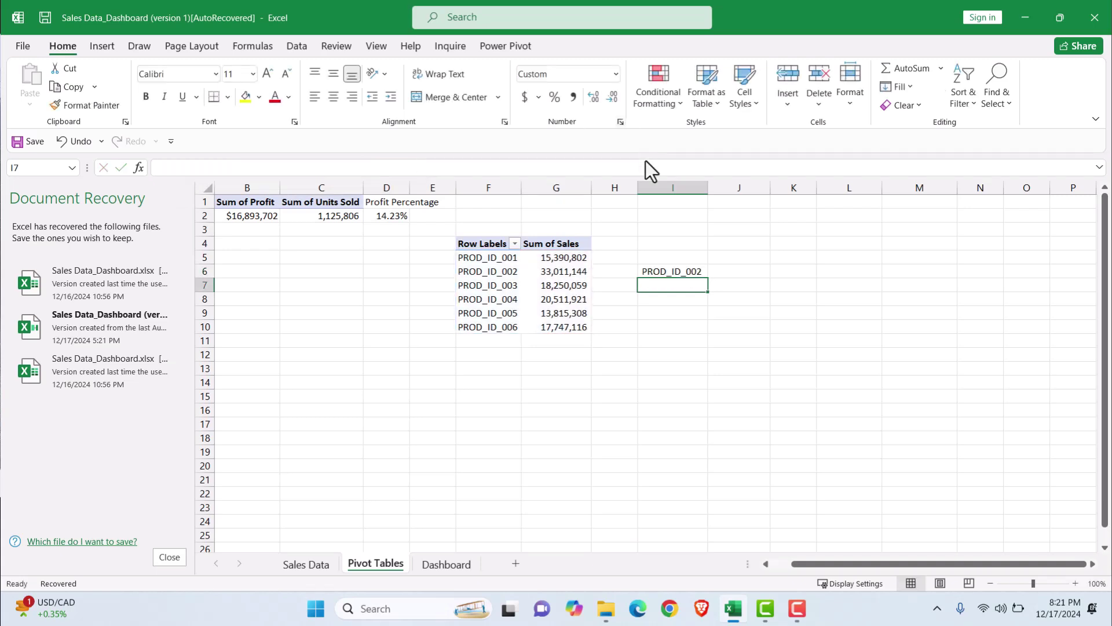
Copy the I6 formula to I8, restore its ranges to F5:G10 and G5:G10, and set the column number to 2
{"action": "mouse_move", "coordinate": [543, 276]}
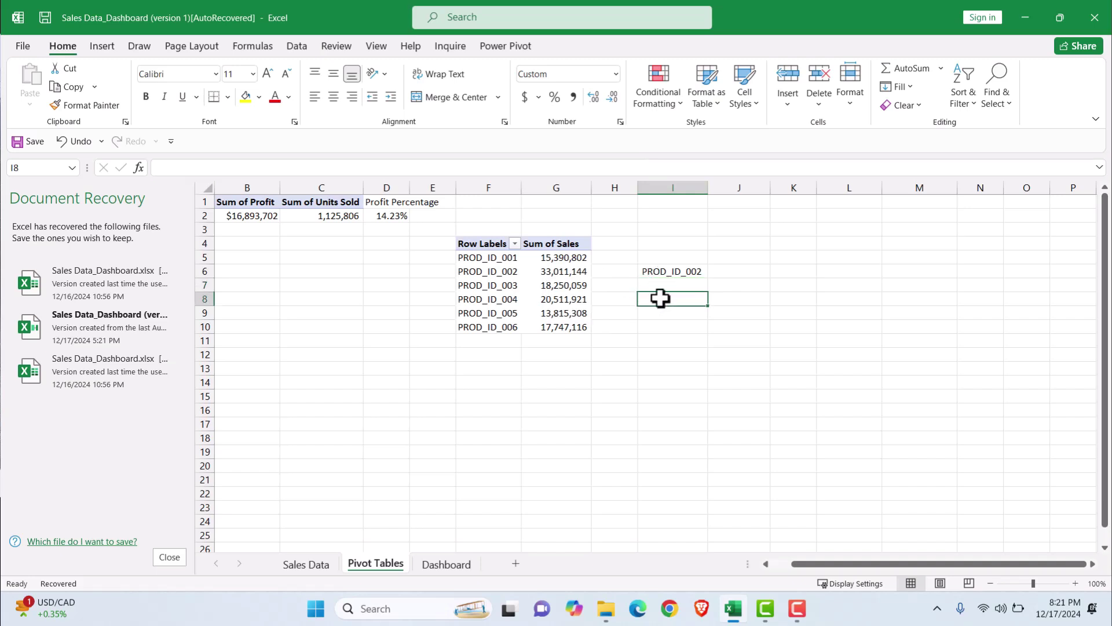
{"action": "left_click", "coordinate": [668, 269]}
{"action": "key", "text": "ctrl+c"}
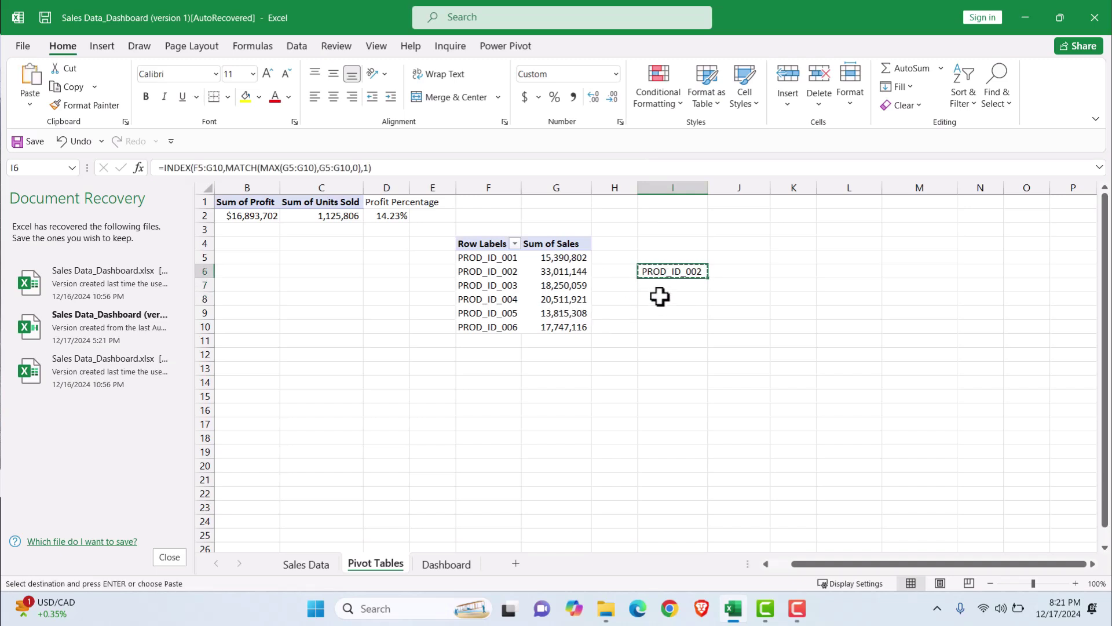
{"action": "left_click", "coordinate": [659, 299]}
{"action": "key", "text": "ctrl+v"}
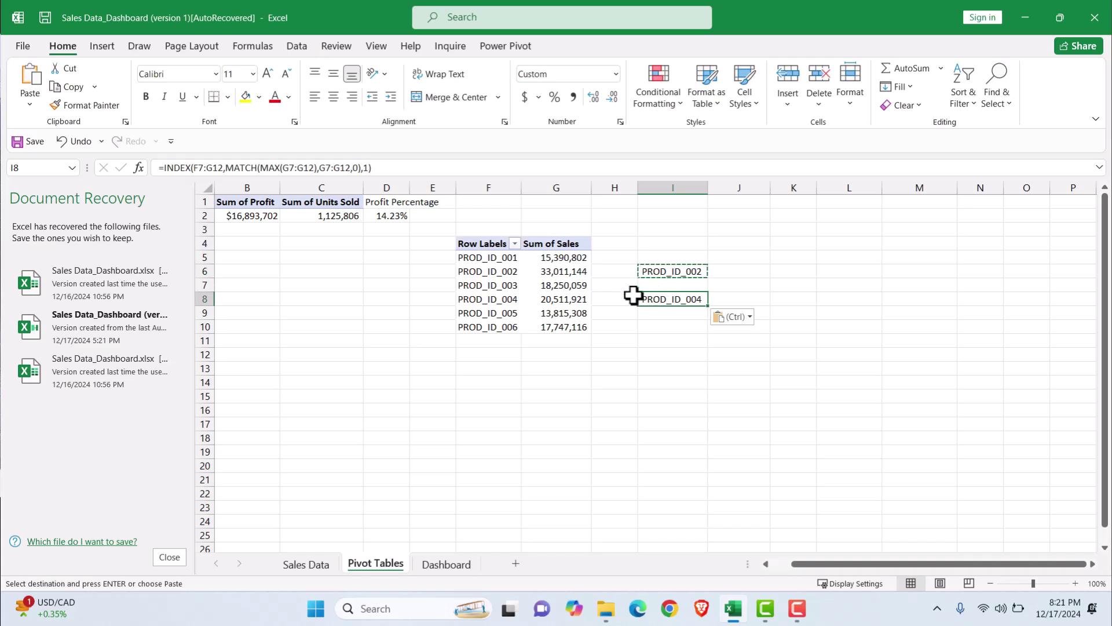
{"action": "double_click", "coordinate": [647, 298]}
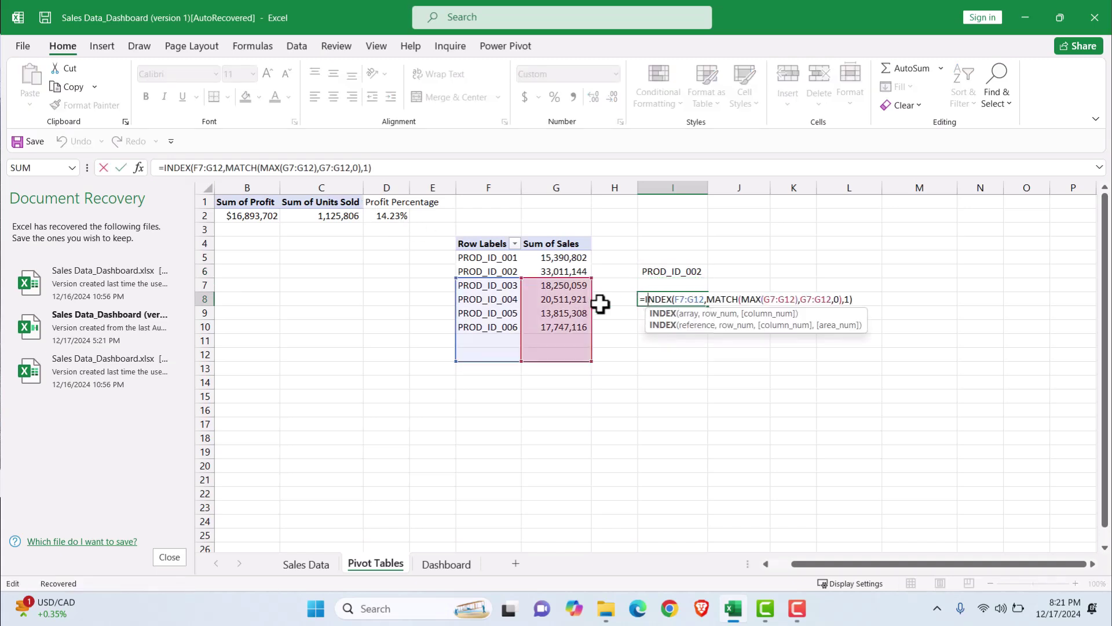
{"action": "left_click_drag", "start_coordinate": [495, 277], "coordinate": [540, 255]}
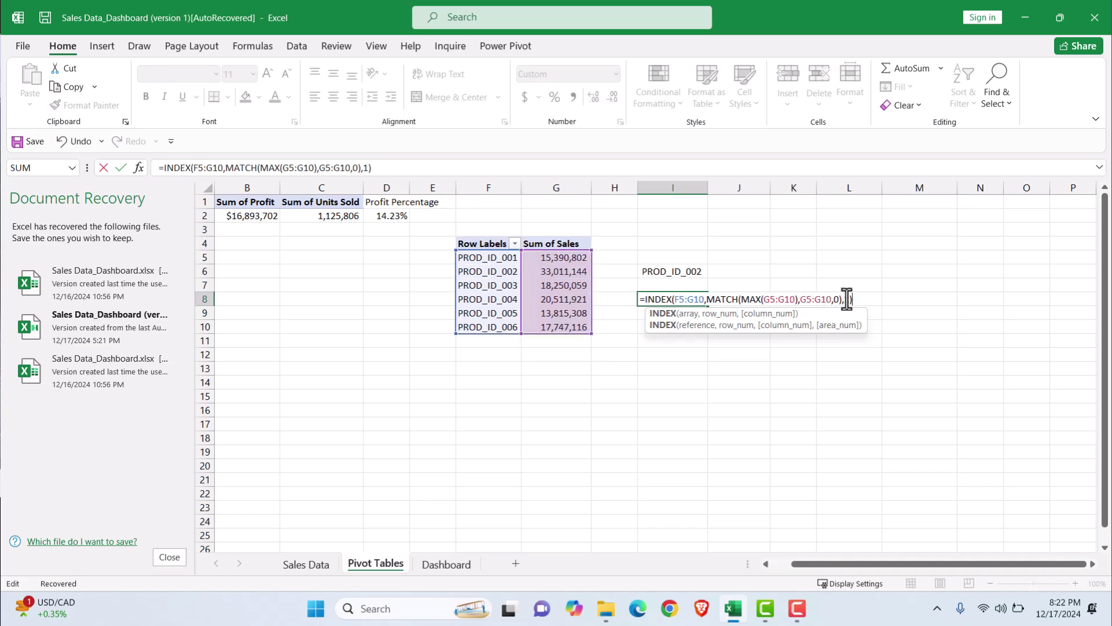
{"action": "left_click", "coordinate": [844, 300]}
{"action": "key", "text": "BackSpace"}
{"action": "type", "text": "2"}
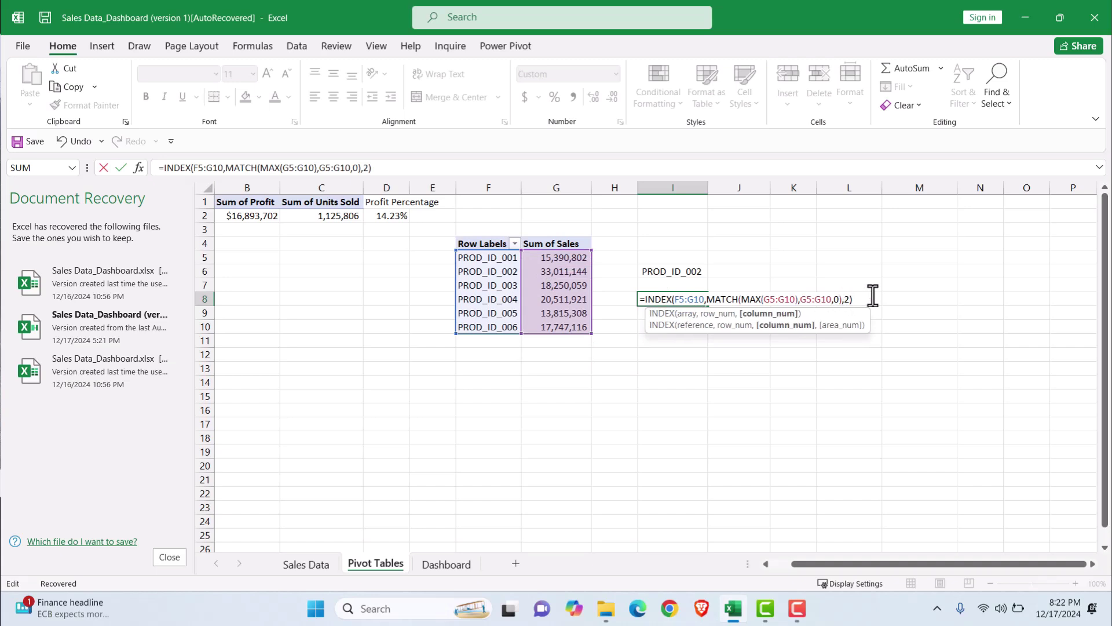
{"action": "key", "text": "Return"}
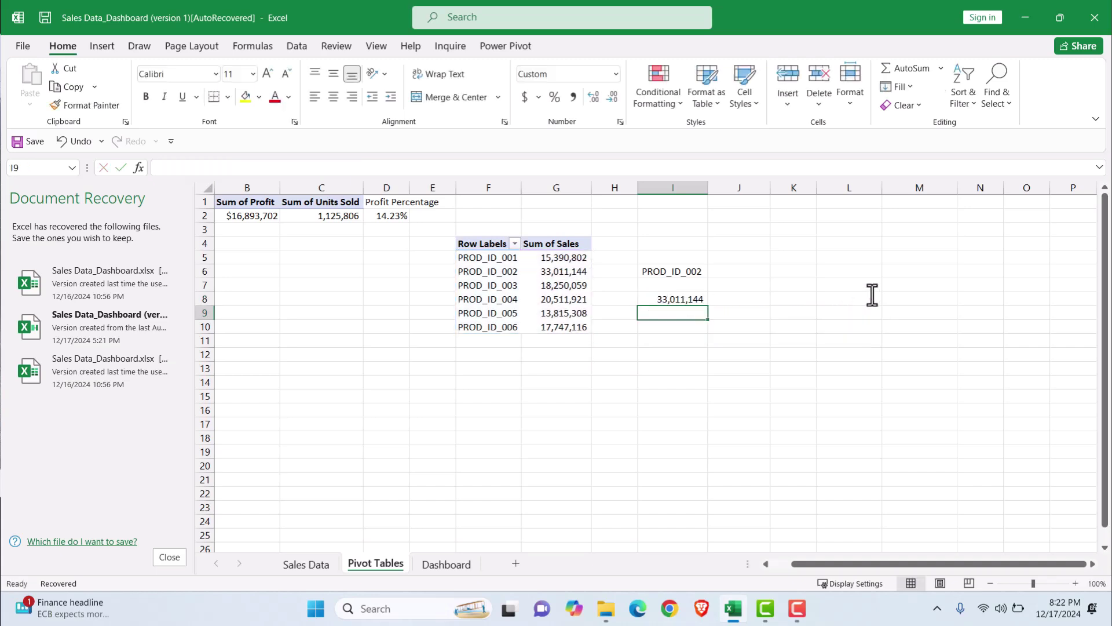
Format the top sales amount in I8 as dollar currency with no decimal places
{"action": "left_click", "coordinate": [695, 298]}
{"action": "left_click", "coordinate": [524, 98]}
{"action": "left_click", "coordinate": [611, 96]}
{"action": "left_click", "coordinate": [611, 96]}
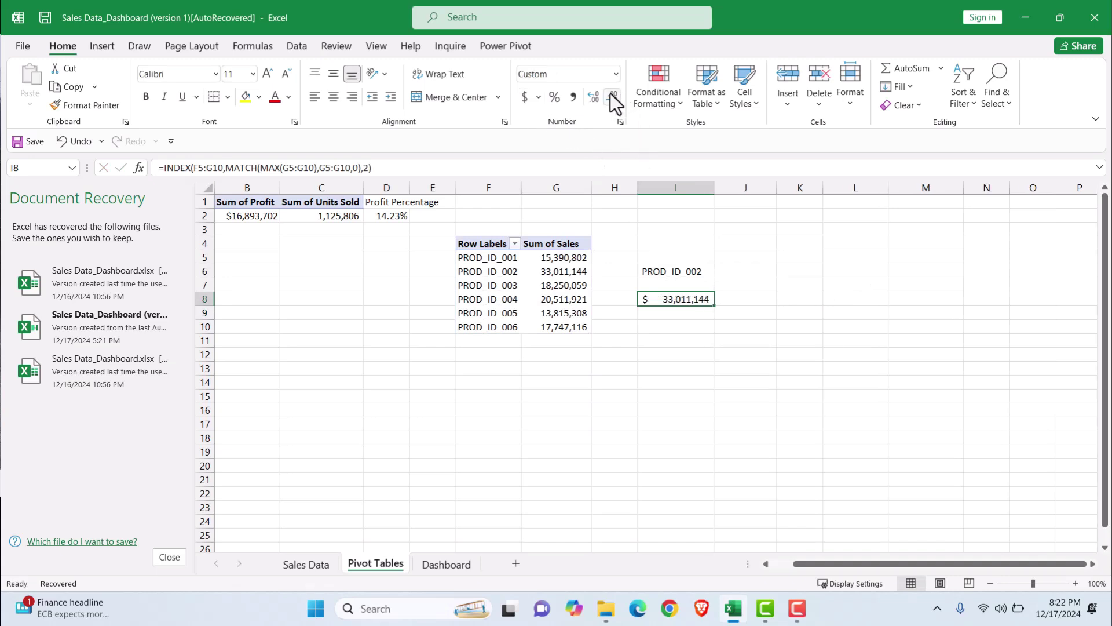
{"action": "left_click", "coordinate": [696, 325]}
{"action": "left_click", "coordinate": [682, 272]}
{"action": "left_click", "coordinate": [677, 297]}
Copy the UNITS SOLD label on the Dashboard sheet into the empty card below it and retitle the copy TOP SELLING PRODUCT
{"action": "left_click", "coordinate": [449, 565]}
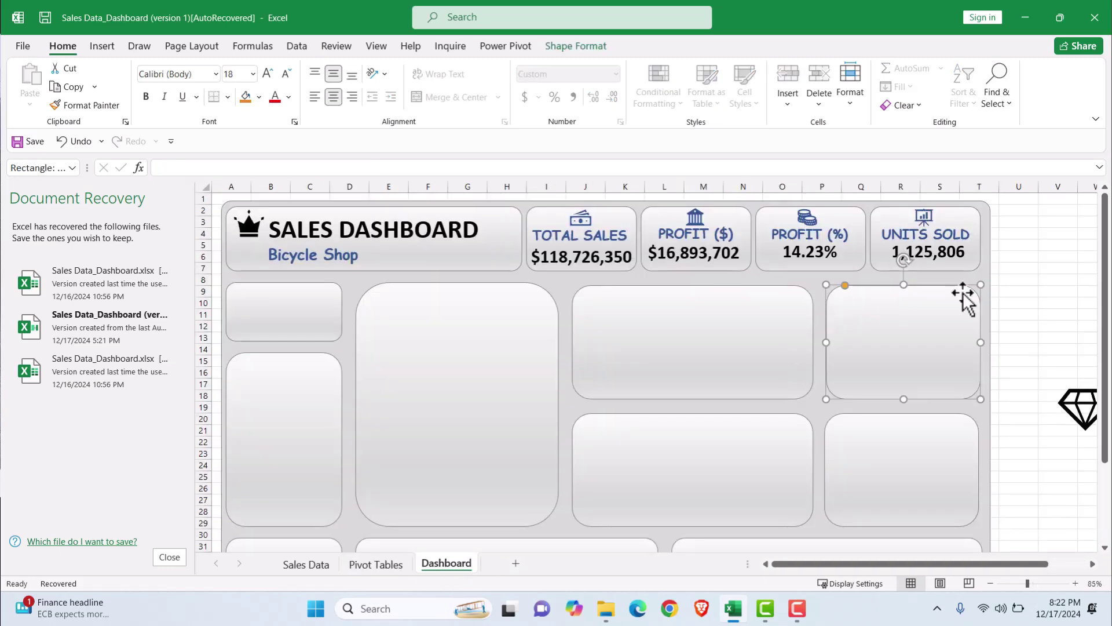
{"action": "left_click", "coordinate": [901, 236]}
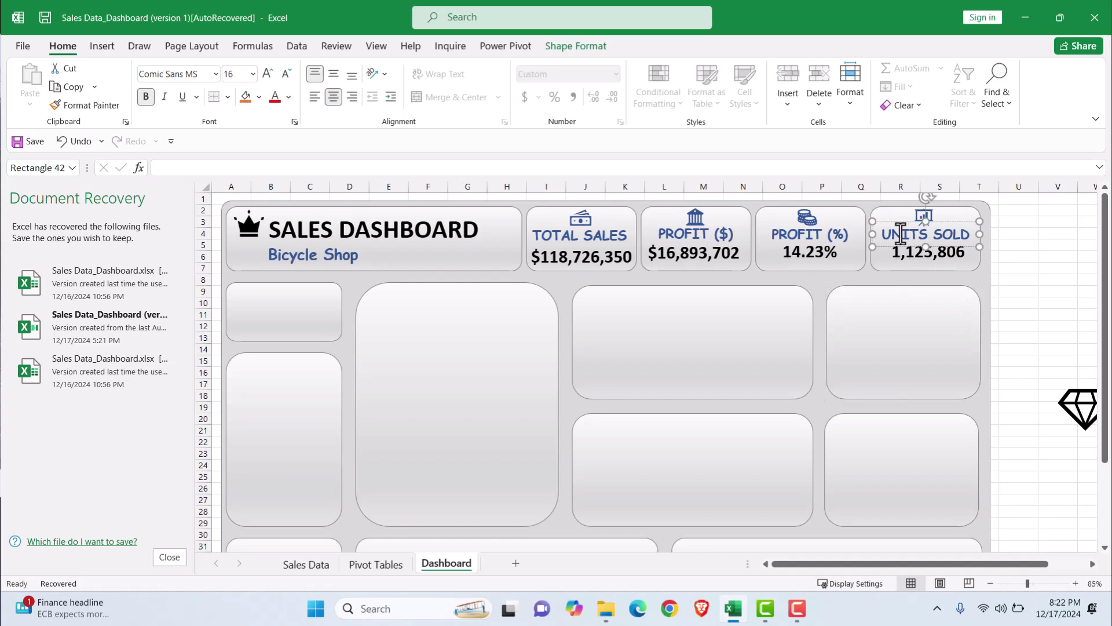
{"action": "key", "text": "ctrl+c"}
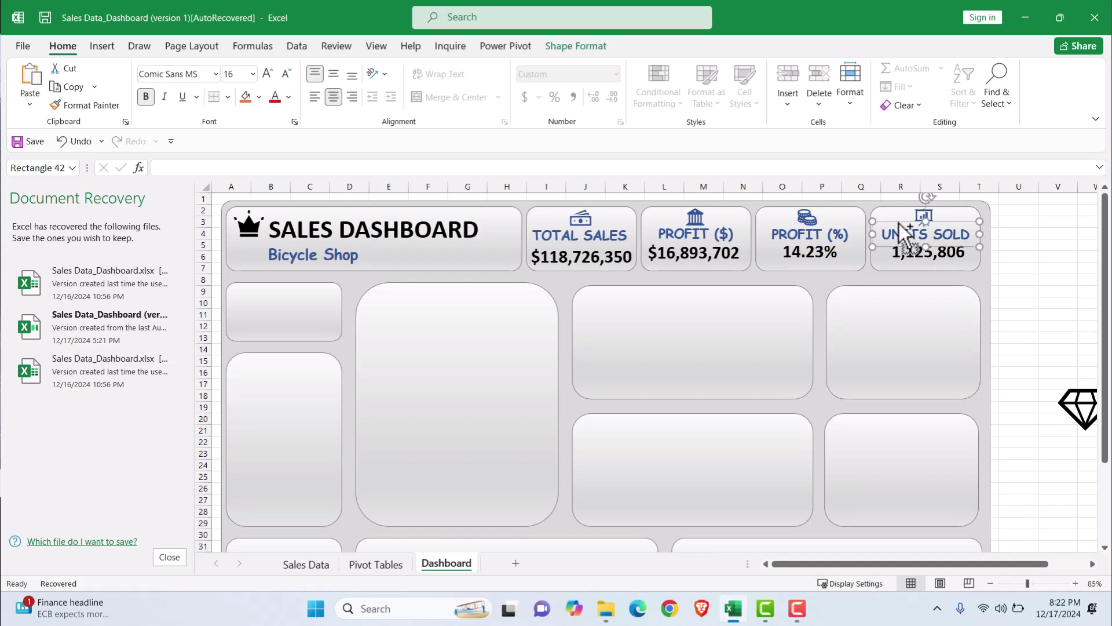
{"action": "key", "text": "ctrl+v"}
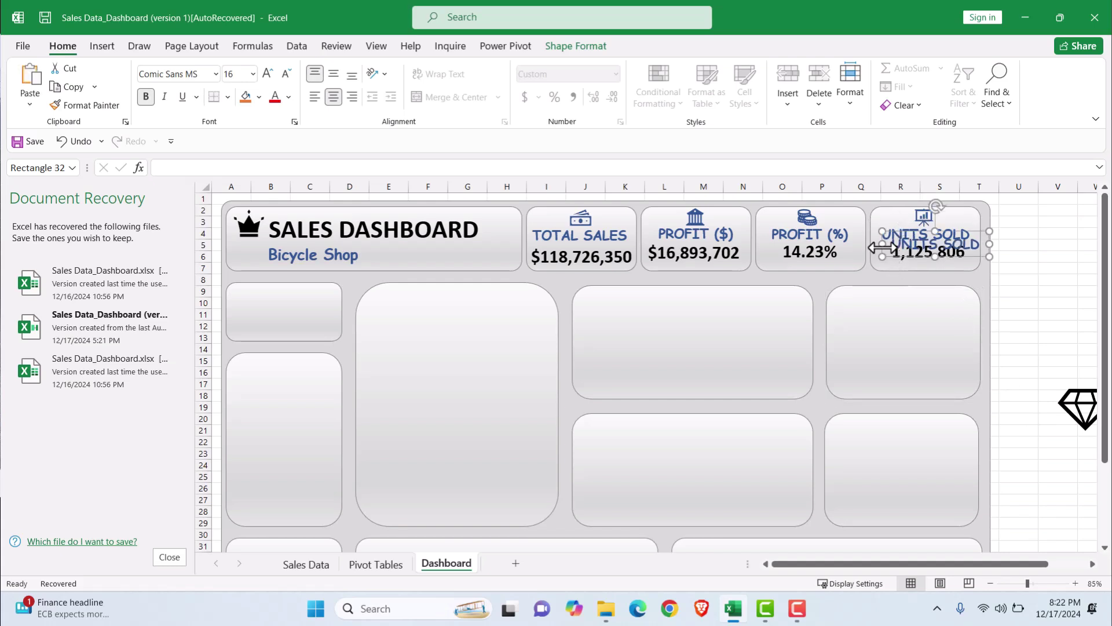
{"action": "left_click_drag", "start_coordinate": [884, 248], "coordinate": [978, 306]}
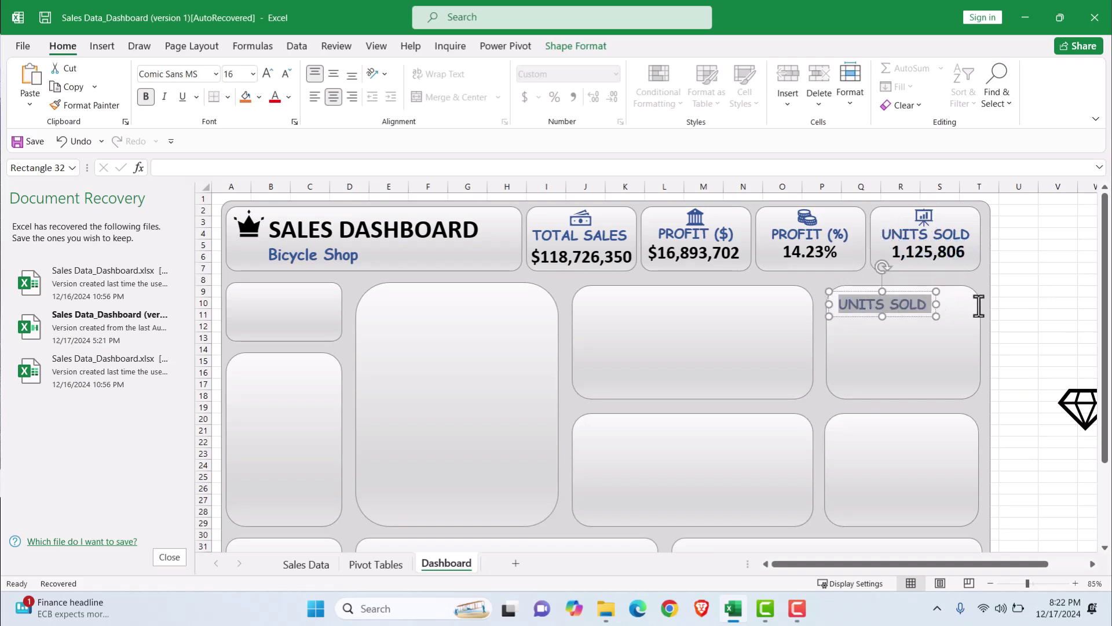
{"action": "type", "text": "TOP SELLING PRODUCT"}
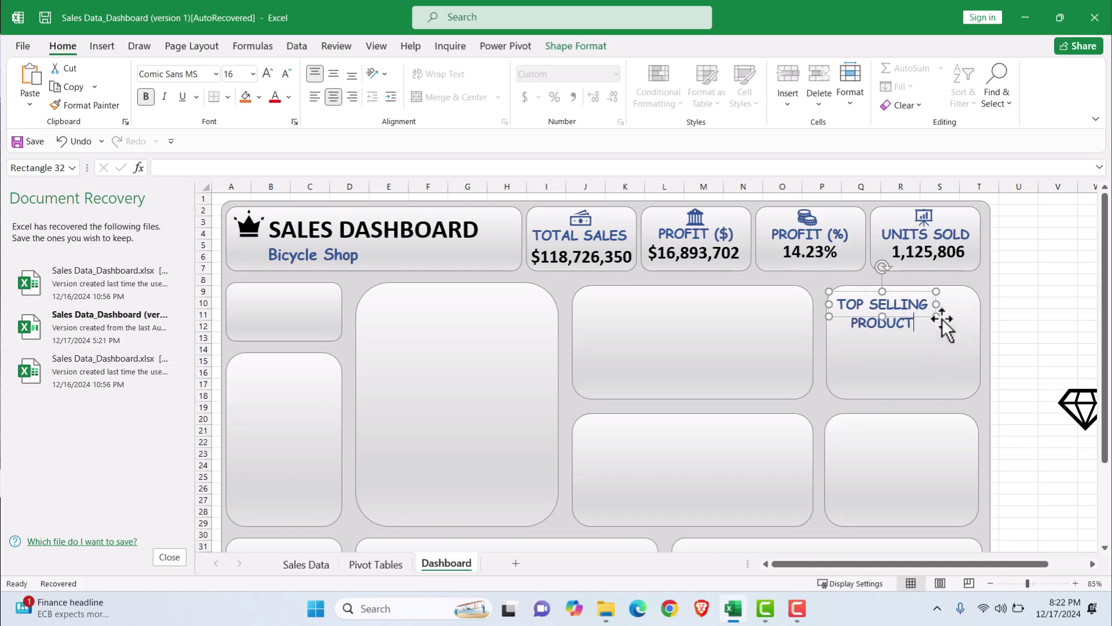
{"action": "left_click_drag", "start_coordinate": [937, 317], "coordinate": [950, 337]}
{"action": "left_click_drag", "start_coordinate": [871, 293], "coordinate": [863, 290]}
Move the diamond icon beside the TOP SELLING PRODUCT title and shrink it to about 0.64 inch square
{"action": "left_click", "coordinate": [1076, 389]}
{"action": "left_click_drag", "start_coordinate": [1076, 387], "coordinate": [944, 306]}
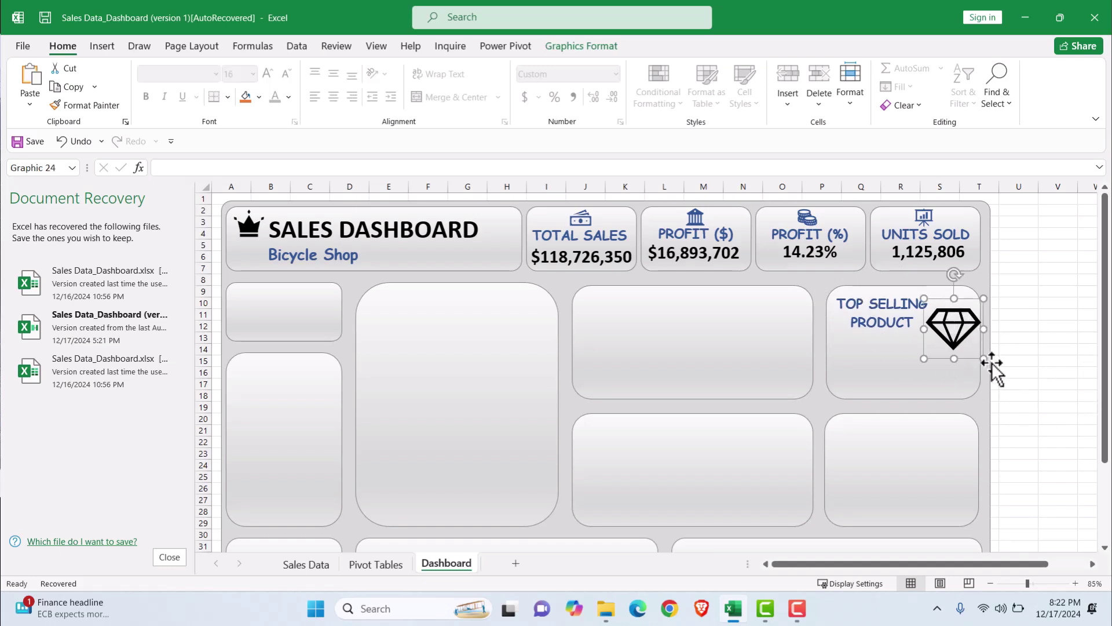
{"action": "left_click_drag", "start_coordinate": [983, 358], "coordinate": [950, 311]}
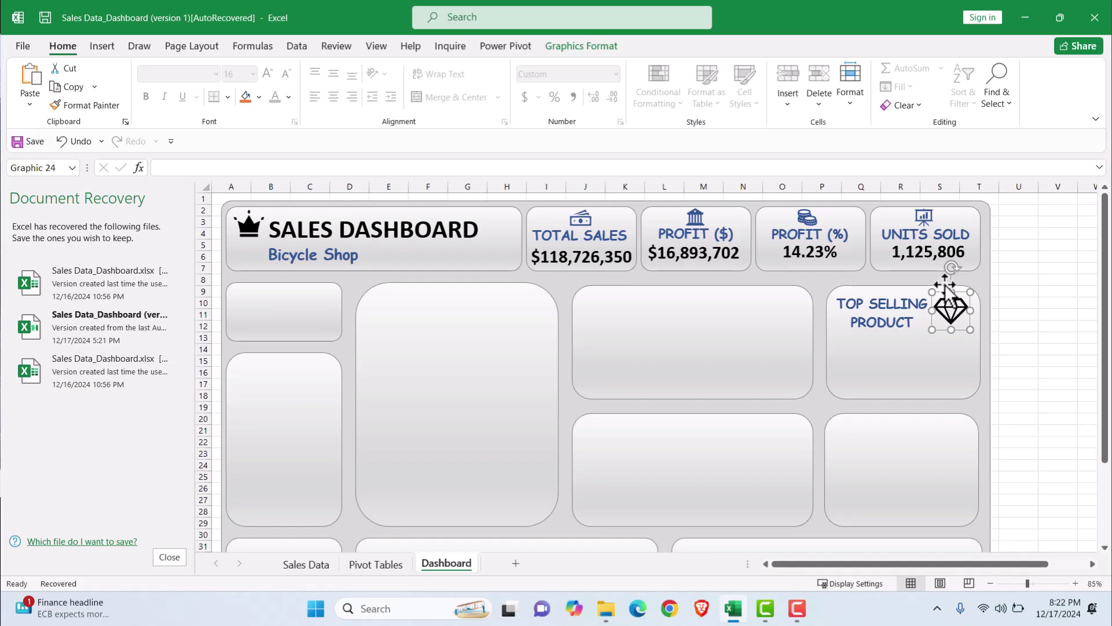
Fill the diamond icon with a darker shade of the blue theme color
{"action": "left_click", "coordinate": [572, 45]}
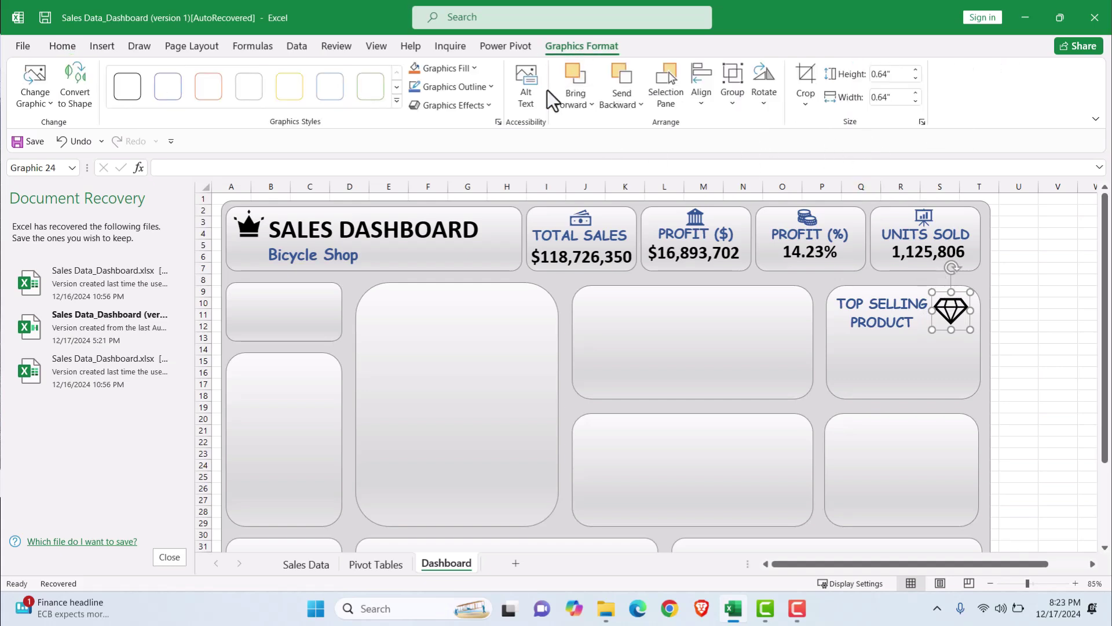
{"action": "left_click", "coordinate": [454, 71]}
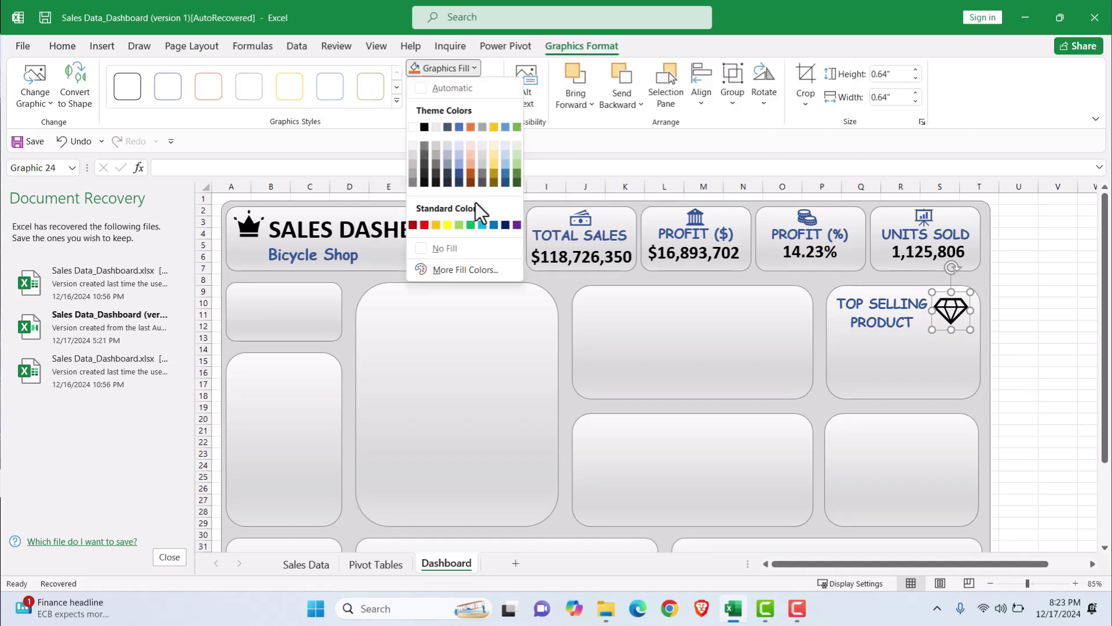
{"action": "left_click", "coordinate": [459, 175]}
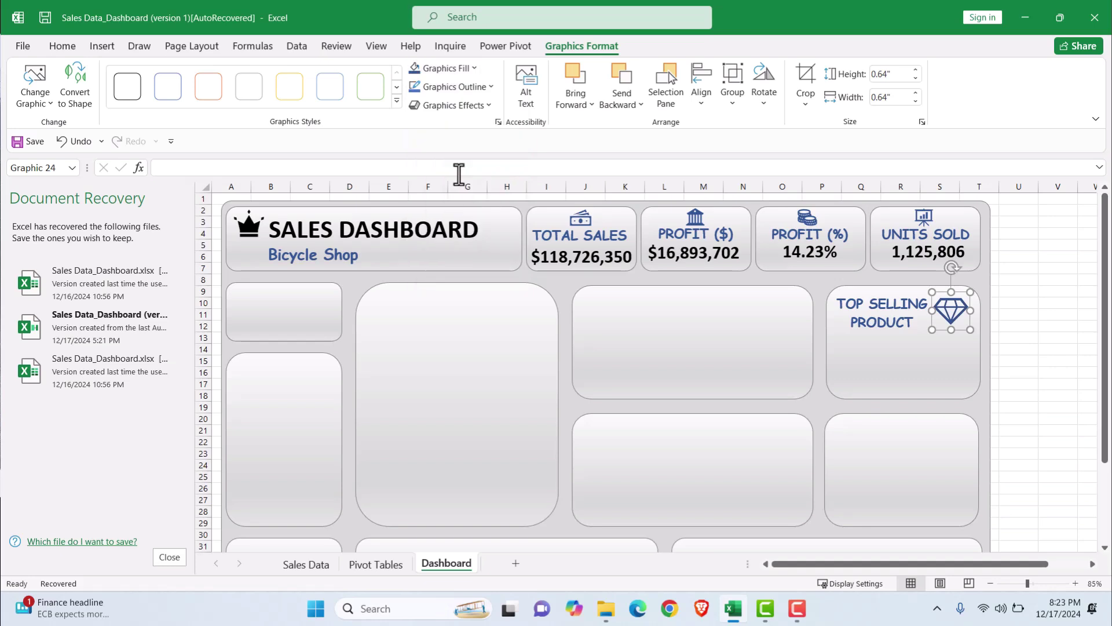
{"action": "left_click", "coordinate": [1017, 374]}
Duplicate the Units Sold value box, place the copy under the TOP SELLING PRODUCT title, and set its font size to 24
{"action": "left_click", "coordinate": [929, 253]}
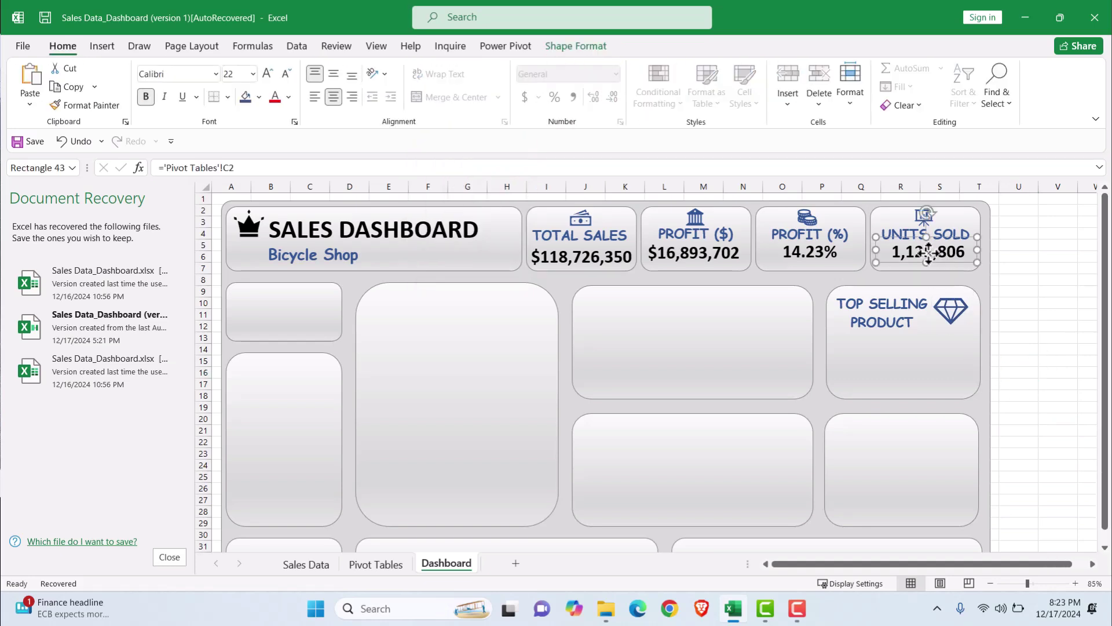
{"action": "key", "text": "ctrl+d"}
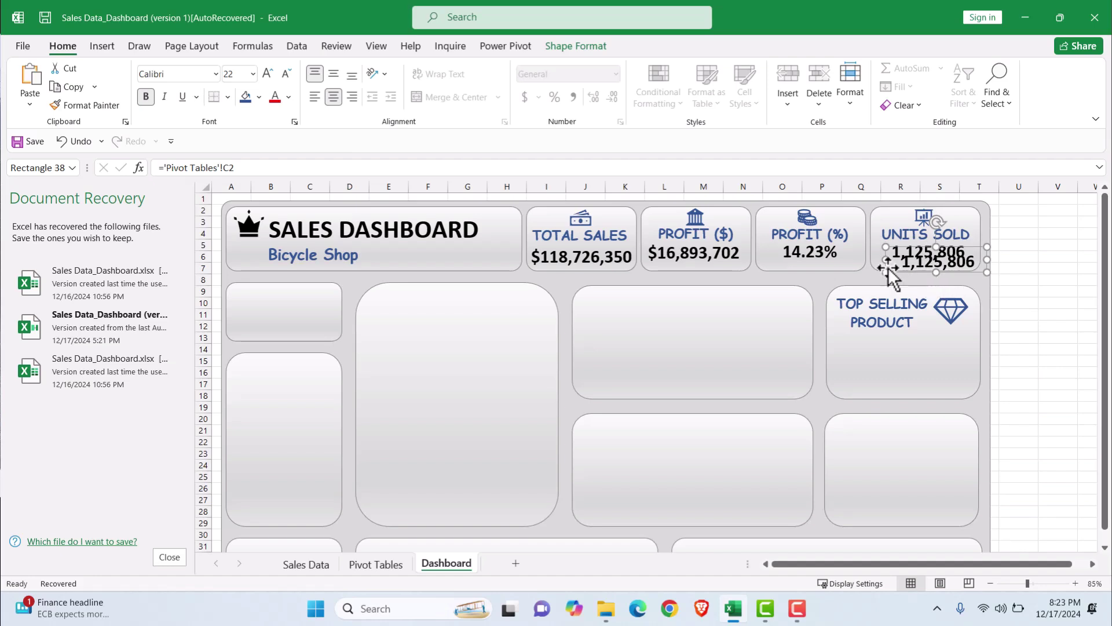
{"action": "left_click_drag", "start_coordinate": [888, 273], "coordinate": [831, 348]}
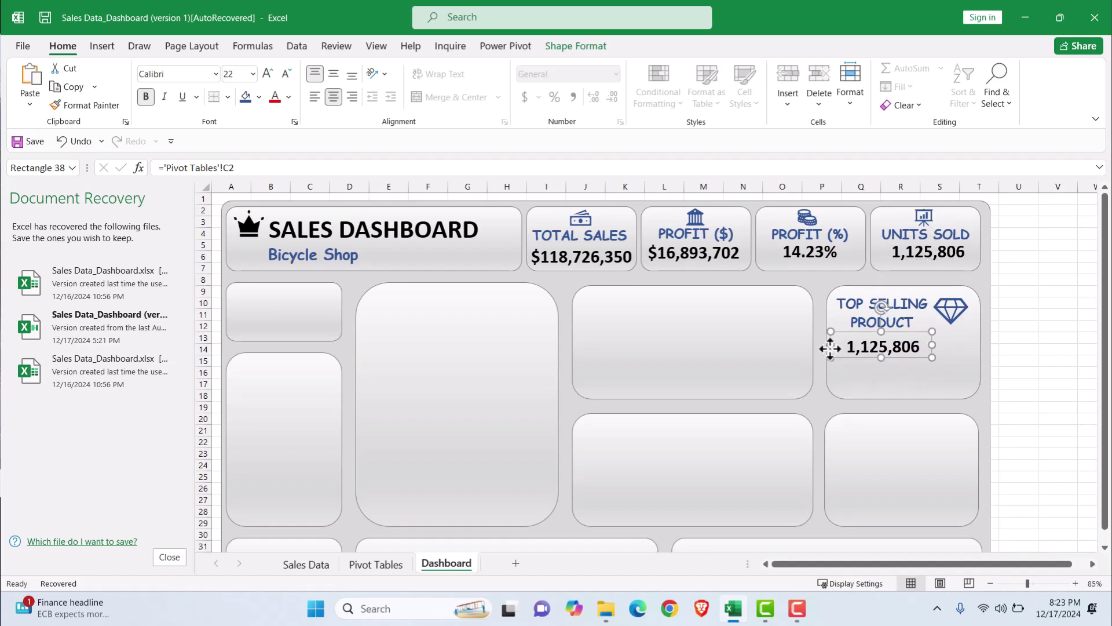
{"action": "left_click", "coordinate": [252, 73]}
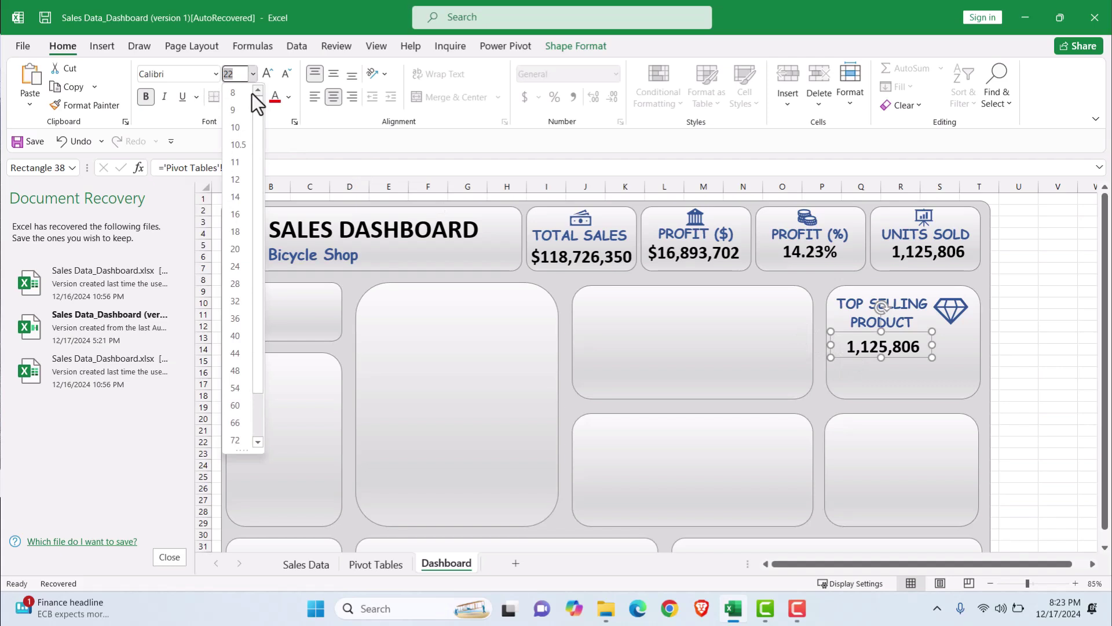
{"action": "left_click", "coordinate": [235, 266]}
Widen the copied value box to span the full width of the TOP SELLING PRODUCT card
{"action": "left_click_drag", "start_coordinate": [932, 347], "coordinate": [978, 351]}
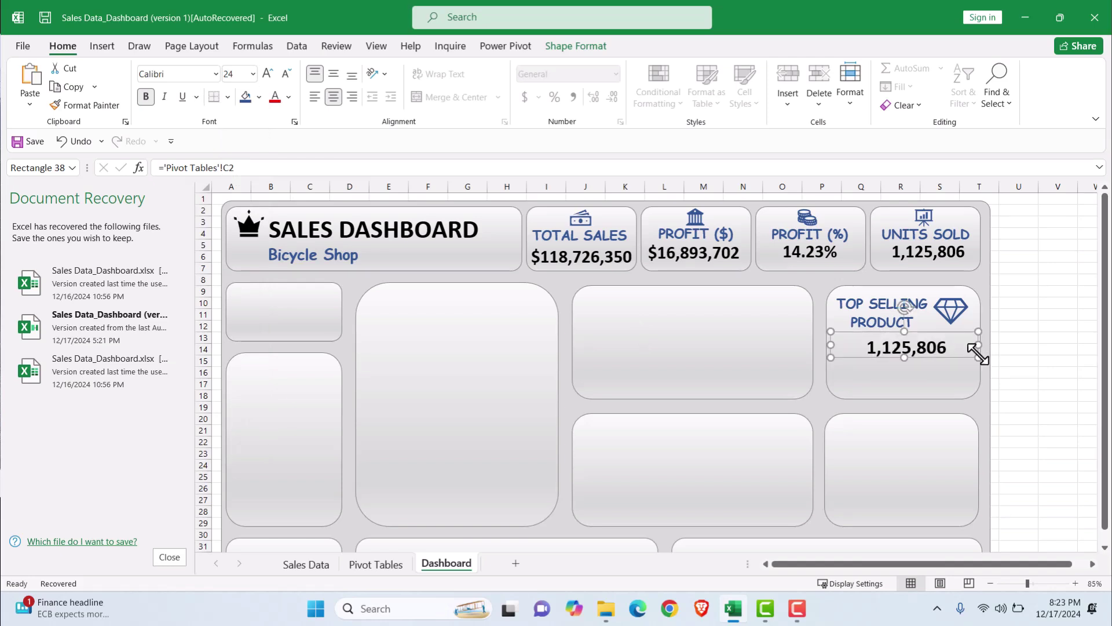
{"action": "left_click", "coordinate": [826, 345]}
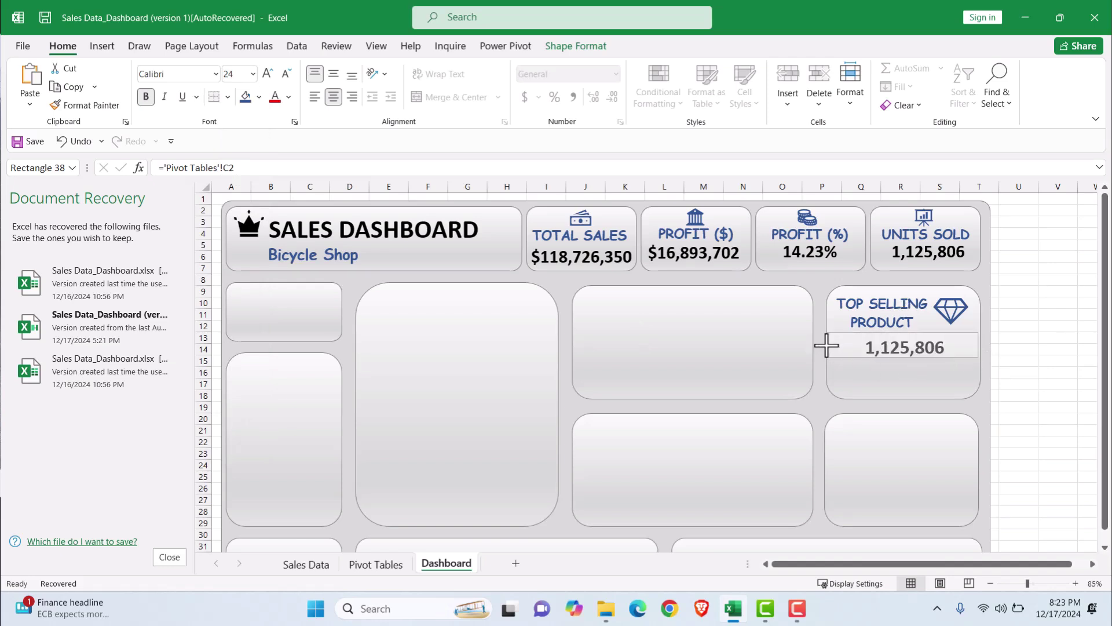
{"action": "left_click_drag", "start_coordinate": [827, 346], "coordinate": [827, 345]}
{"action": "left_click_drag", "start_coordinate": [978, 344], "coordinate": [981, 345]}
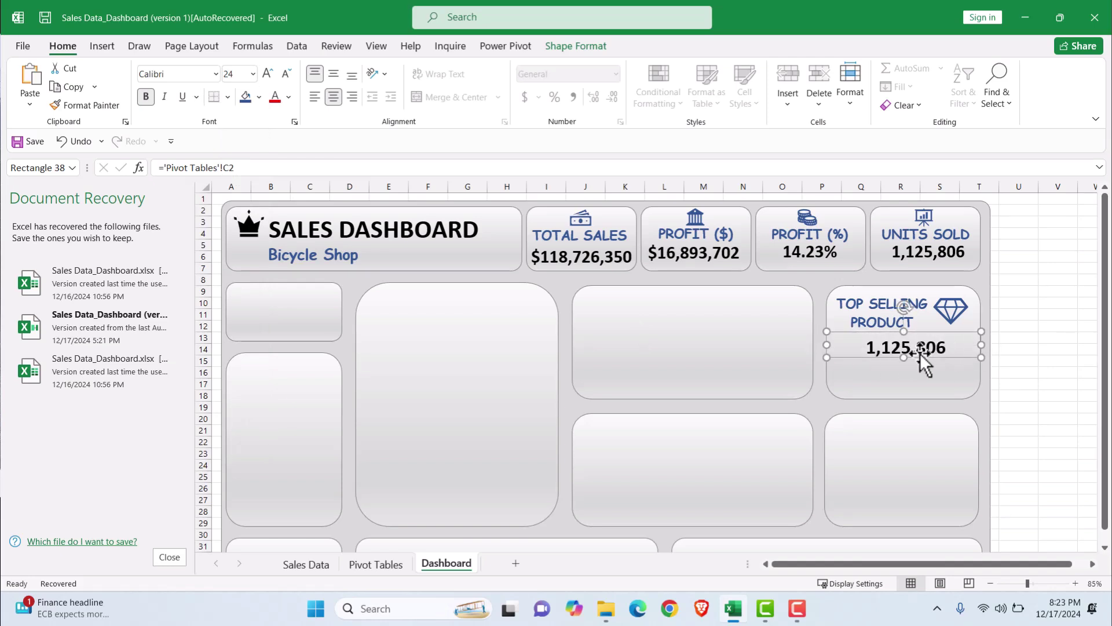
Link the value box in the TOP SELLING PRODUCT card to ='Pivot Tables'!I6 for the product ID
{"action": "left_click", "coordinate": [945, 348]}
{"action": "left_click", "coordinate": [255, 168]}
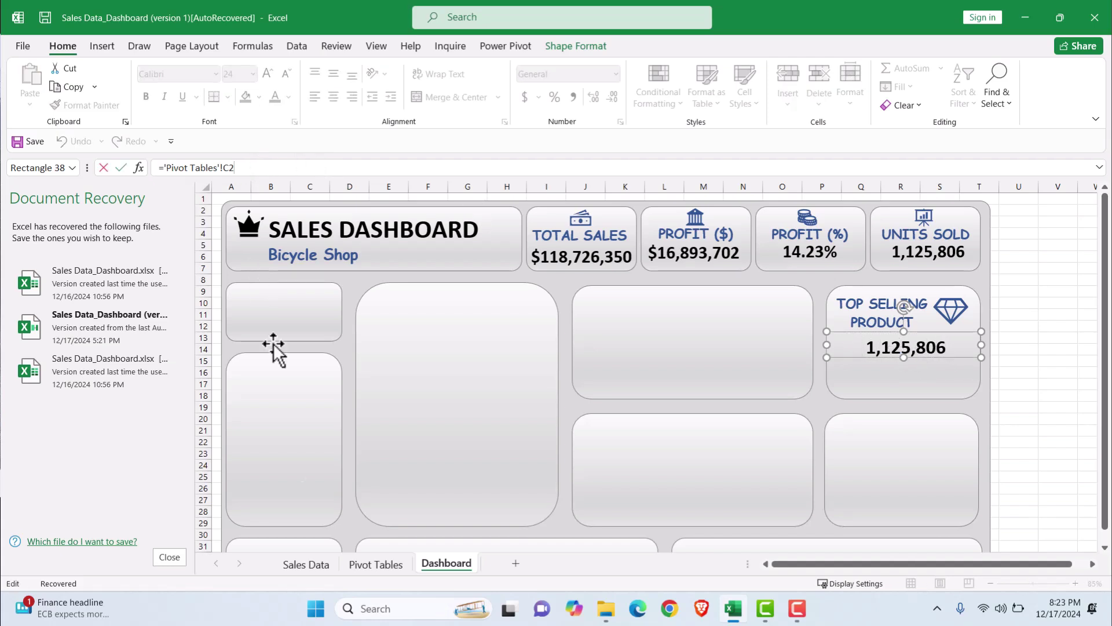
{"action": "left_click", "coordinate": [385, 567]}
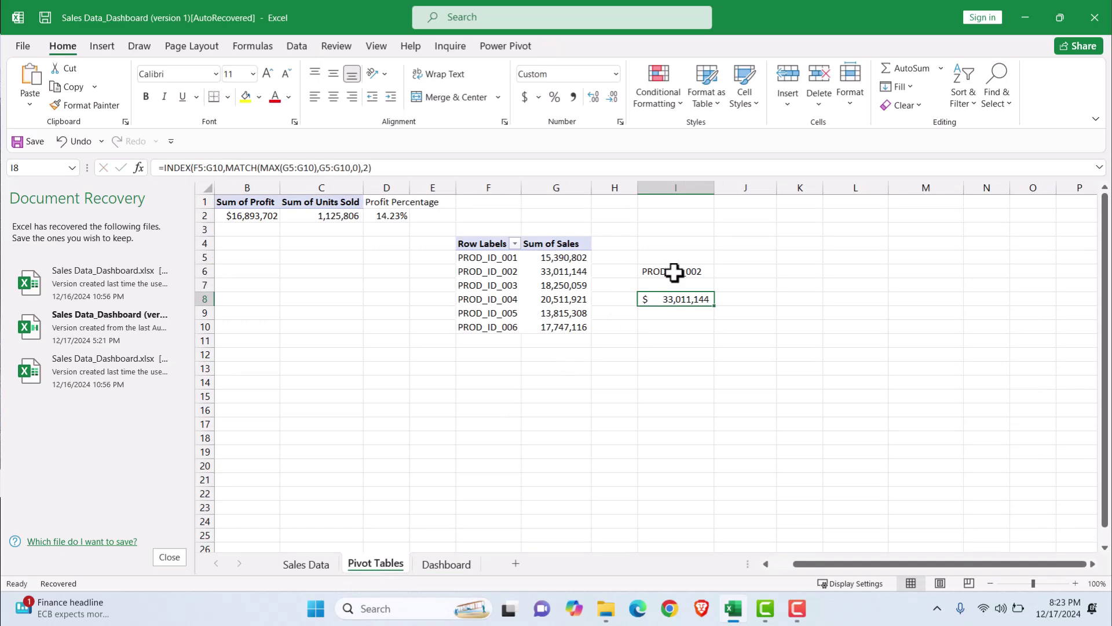
{"action": "left_click", "coordinate": [461, 567]}
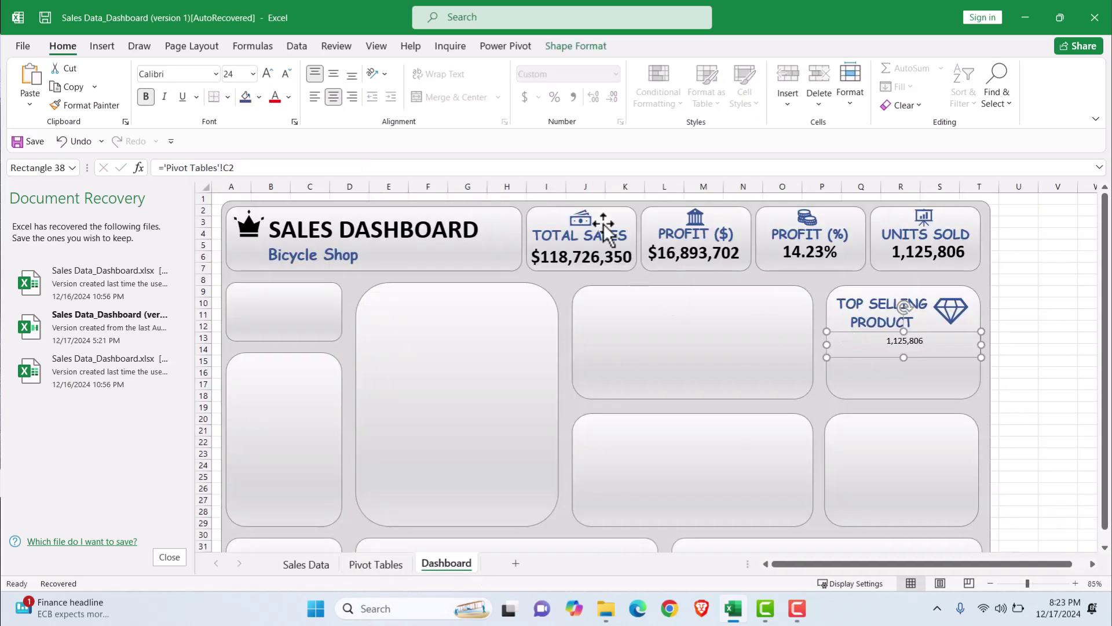
{"action": "left_click_drag", "start_coordinate": [235, 170], "coordinate": [224, 172]}
{"action": "key", "text": "BackSpace"}
{"action": "type", "text": "I6"}
{"action": "key", "text": "Return"}
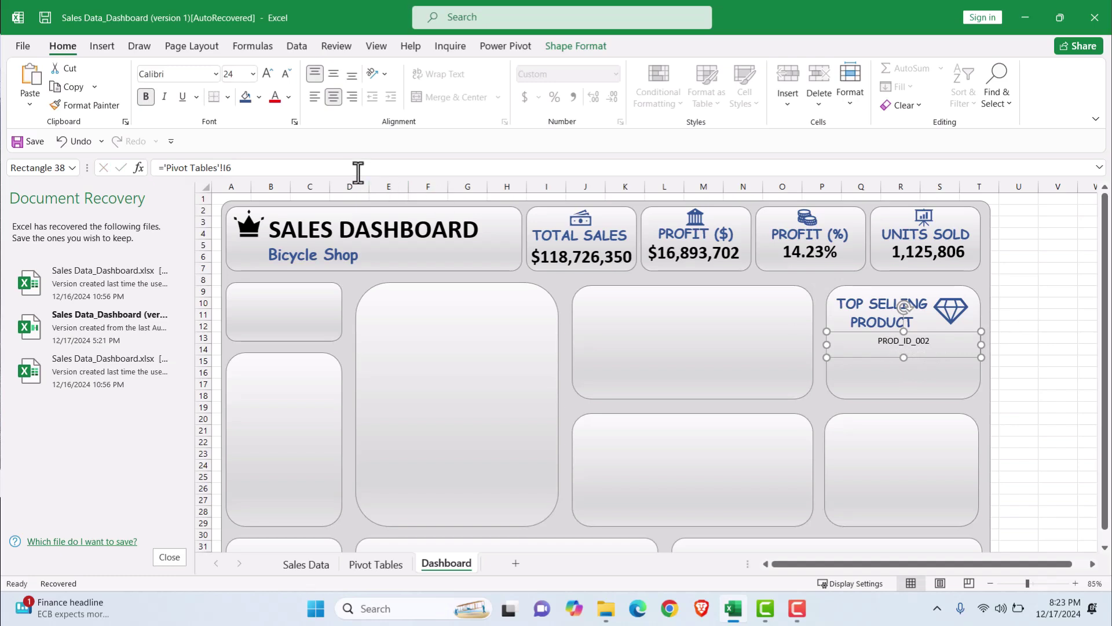
Make the product ID text in the TOP SELLING PRODUCT card bold at font size 24
{"action": "left_click", "coordinate": [146, 96]}
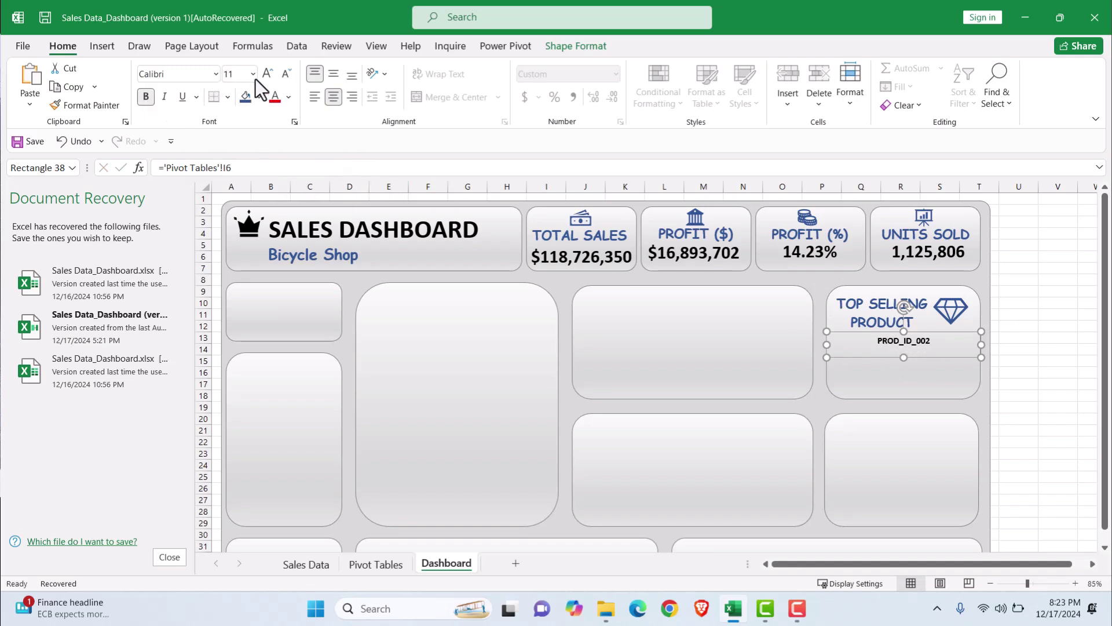
{"action": "left_click", "coordinate": [252, 74]}
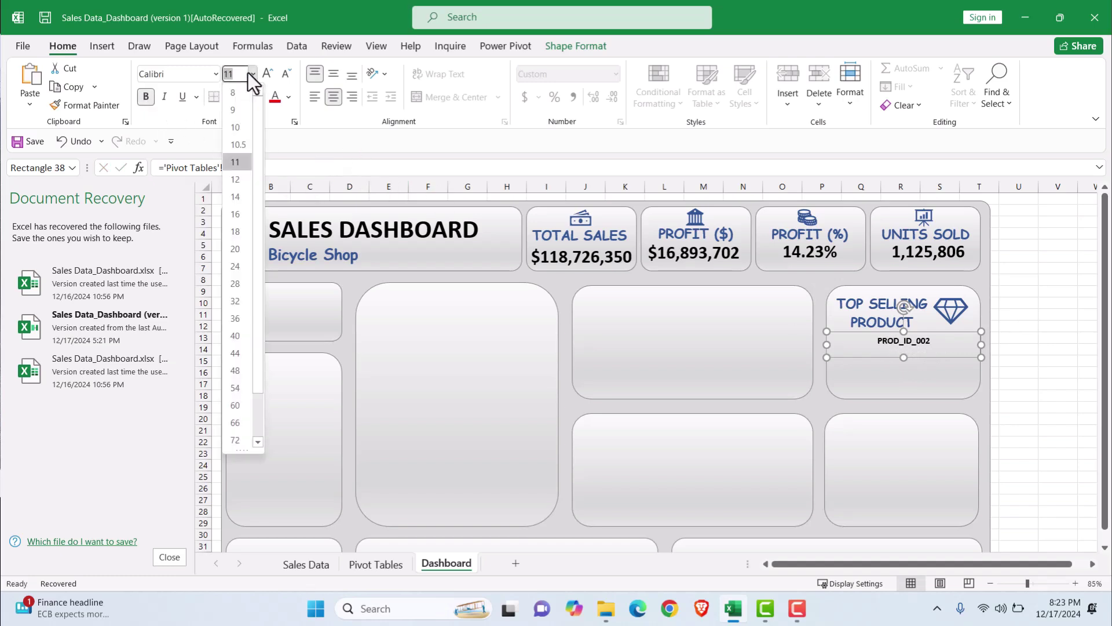
{"action": "left_click", "coordinate": [240, 265]}
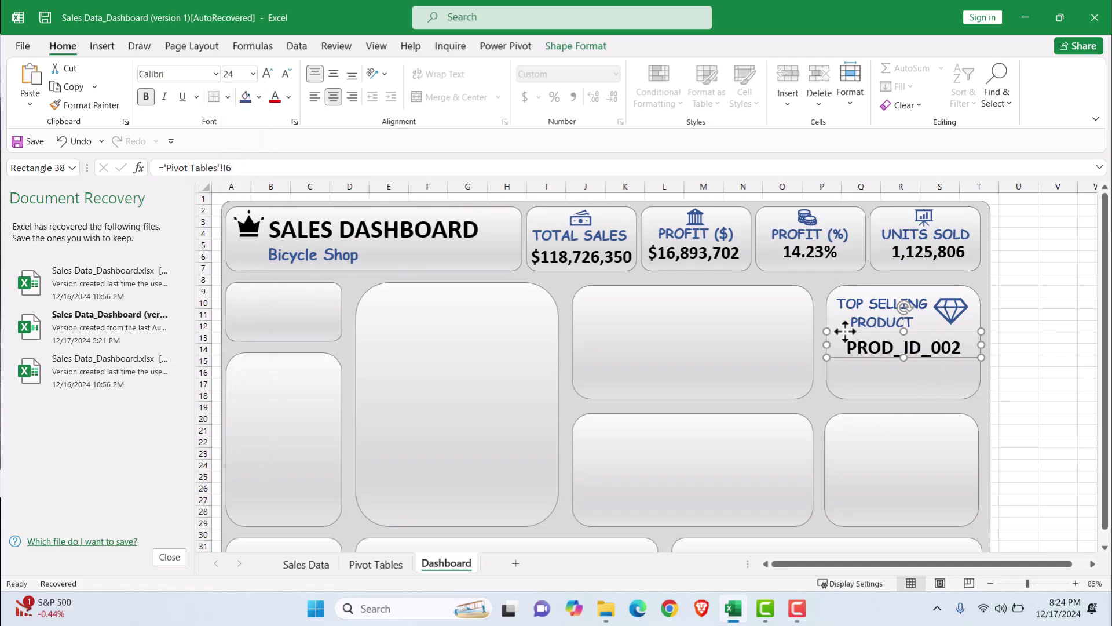
Duplicate the product ID box directly beneath itself and link the copy to ='Pivot Tables'!I8 for the sales amount
{"action": "left_click_drag", "start_coordinate": [846, 339], "coordinate": [838, 383]}
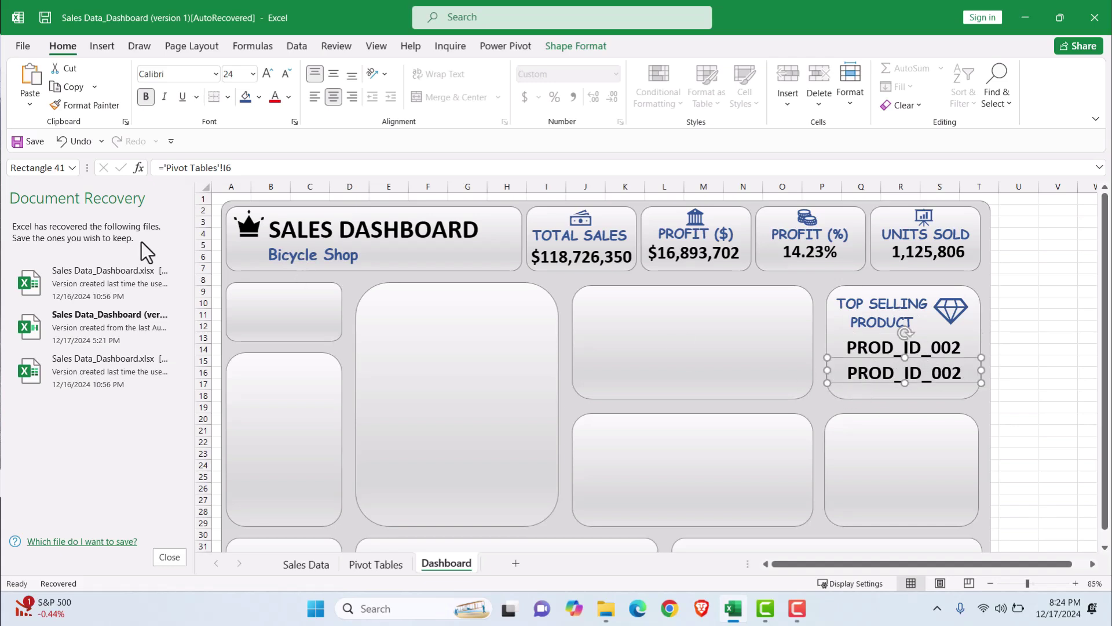
{"action": "left_click", "coordinate": [228, 171]}
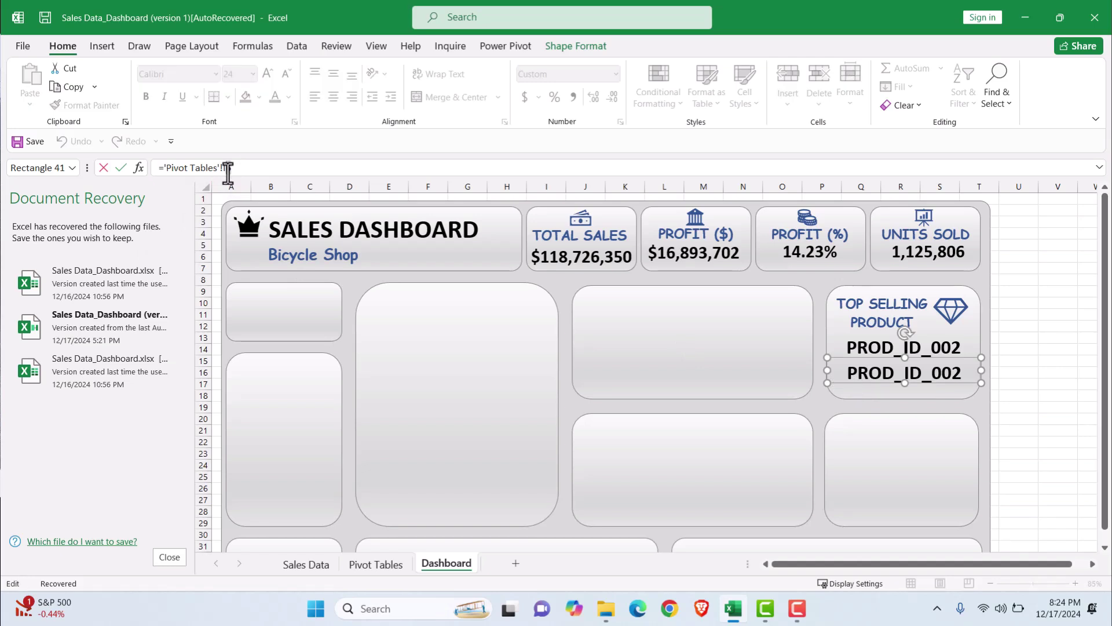
{"action": "key", "text": "Return"}
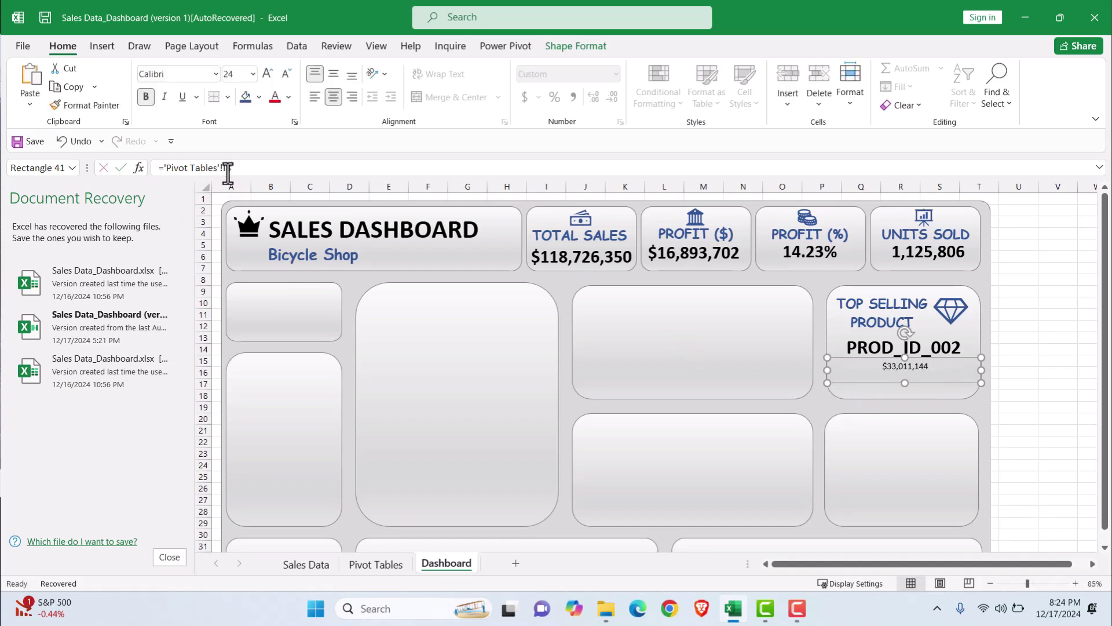
Make the top product's sales amount bold at font size 24 and nudge its box slightly left to align with the product ID
{"action": "left_click", "coordinate": [150, 96]}
{"action": "left_click", "coordinate": [253, 74]}
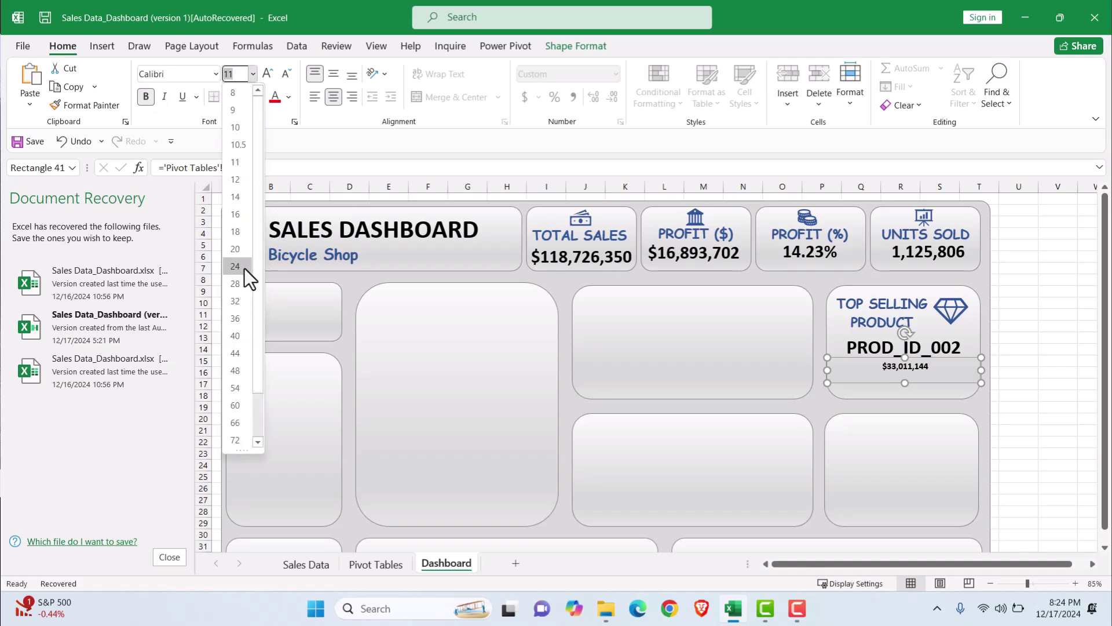
{"action": "left_click", "coordinate": [244, 268]}
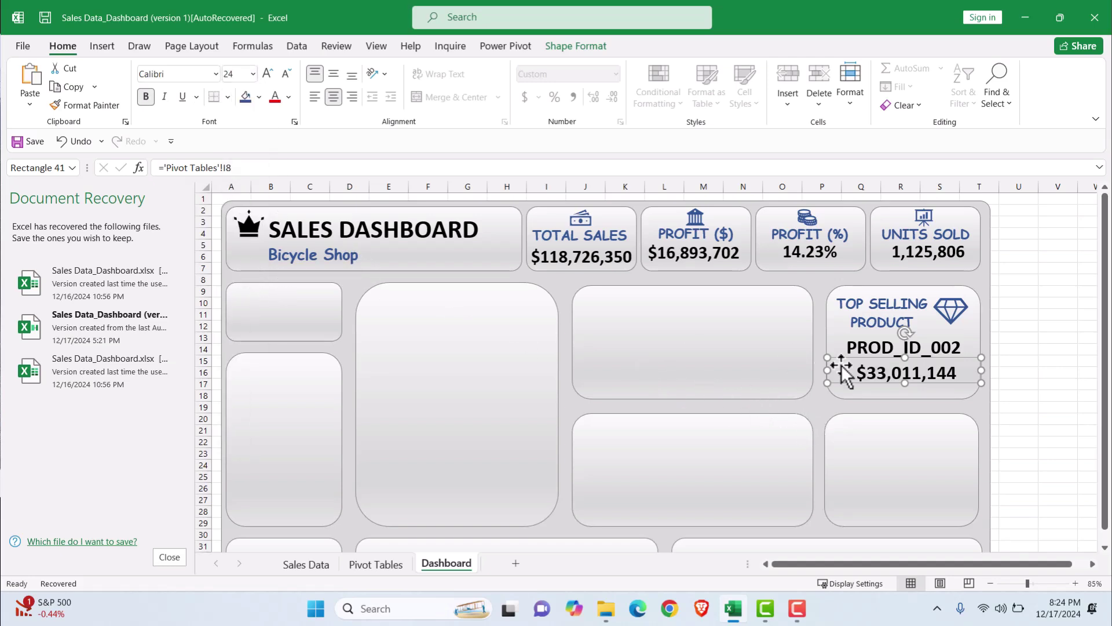
{"action": "key", "text": "Left"}
{"action": "key", "text": "Left"}
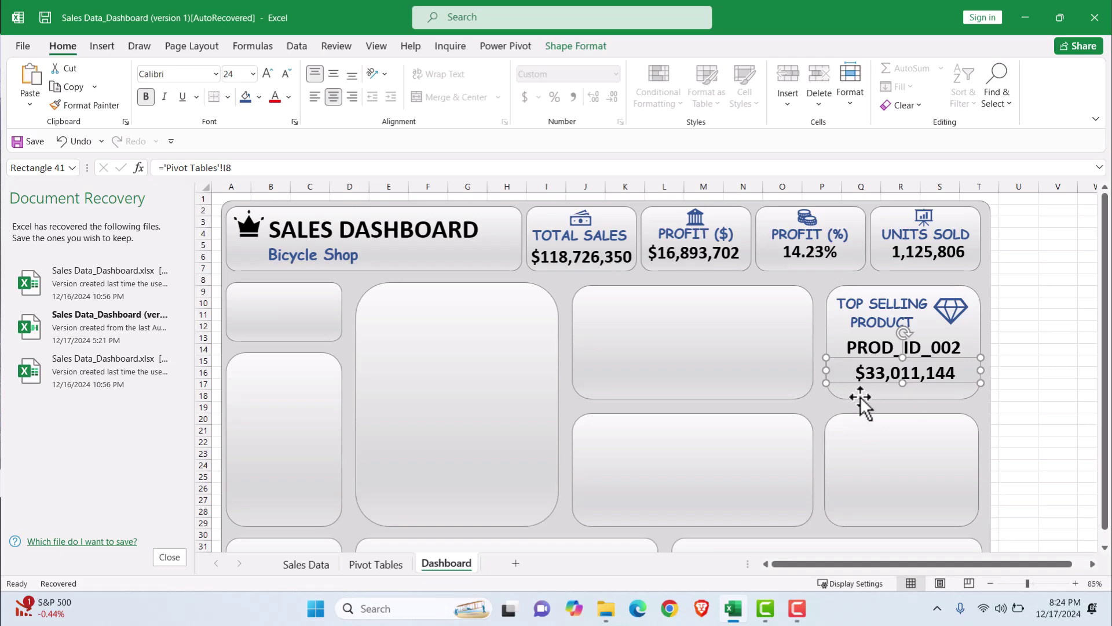
Create a PivotTable from TABLE3 at cell C12 of the Pivot Tables sheet and sort its field list A to Z
{"action": "left_click", "coordinate": [717, 291]}
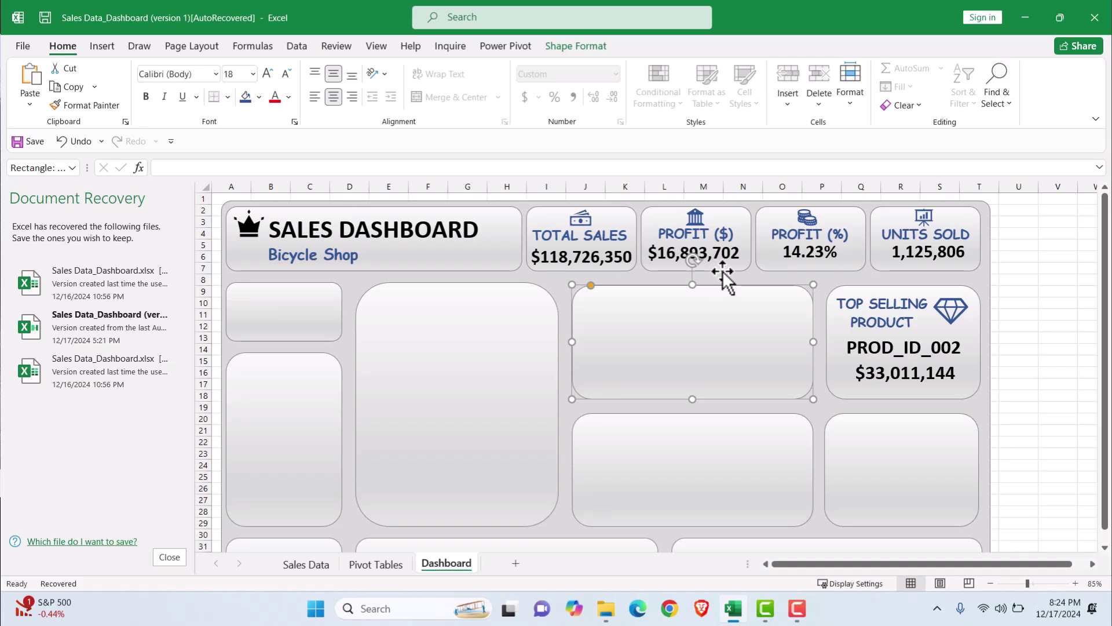
{"action": "left_click", "coordinate": [383, 563]}
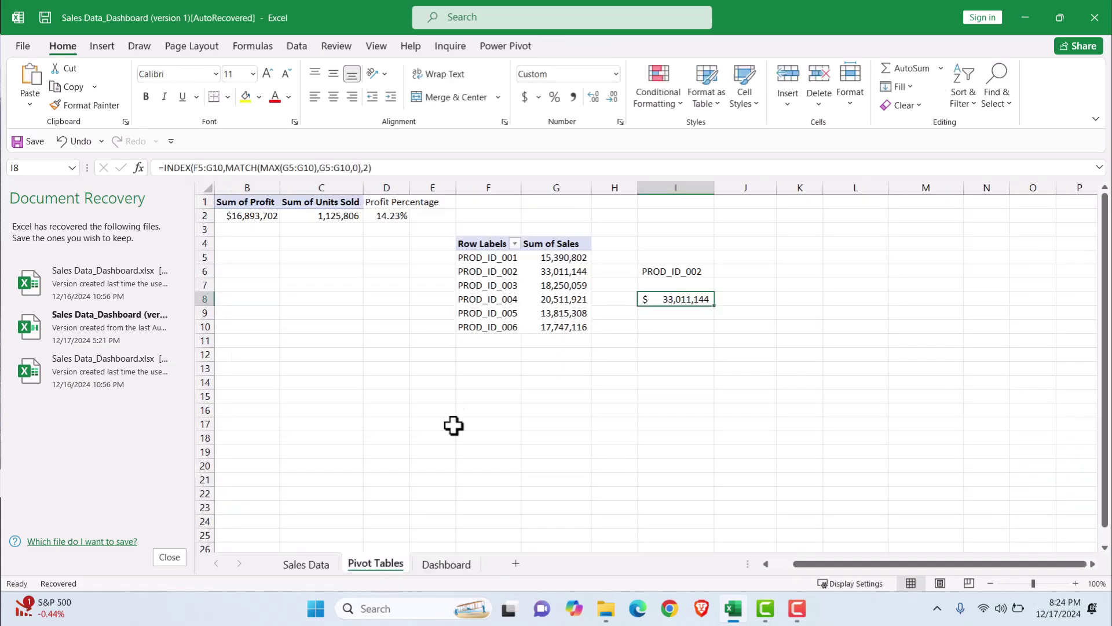
{"action": "left_click", "coordinate": [305, 359]}
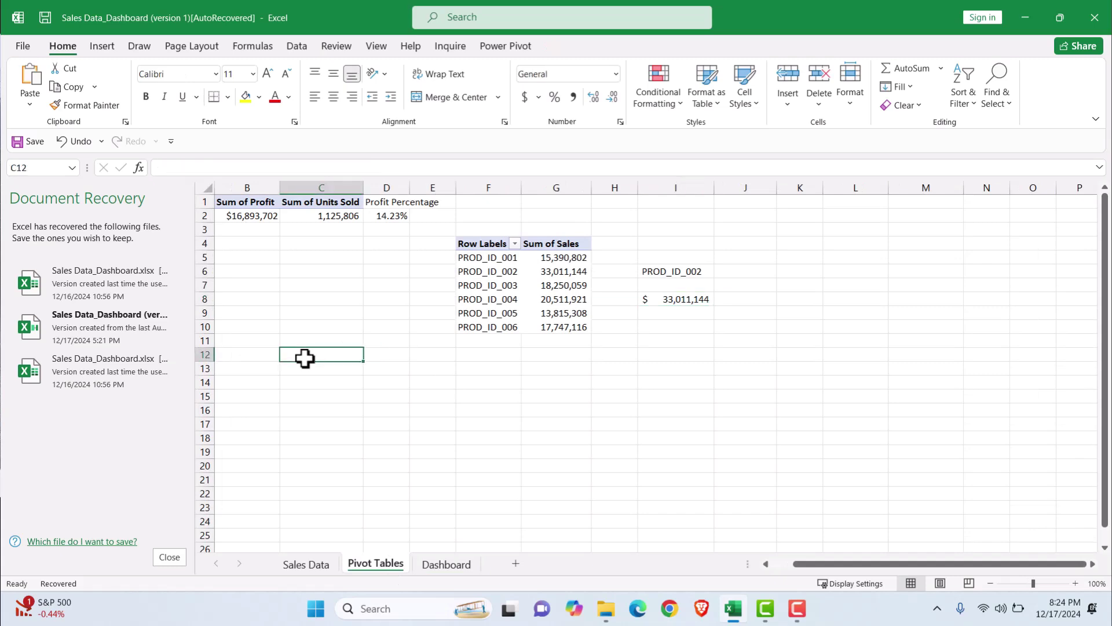
{"action": "left_click", "coordinate": [95, 47]}
{"action": "left_click", "coordinate": [41, 85]}
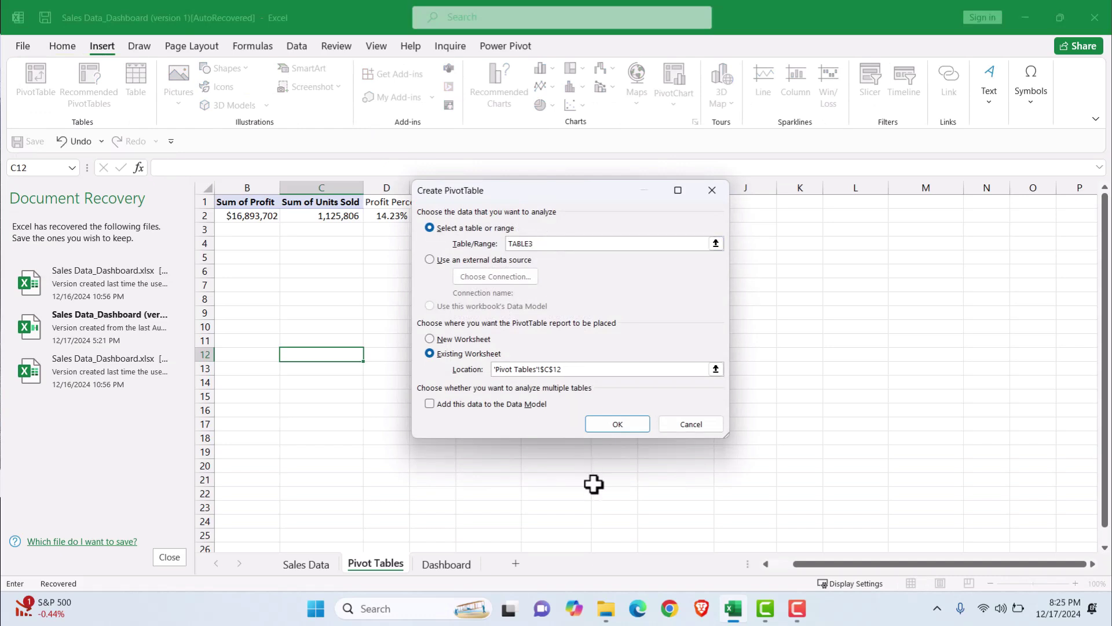
{"action": "left_click", "coordinate": [618, 424]}
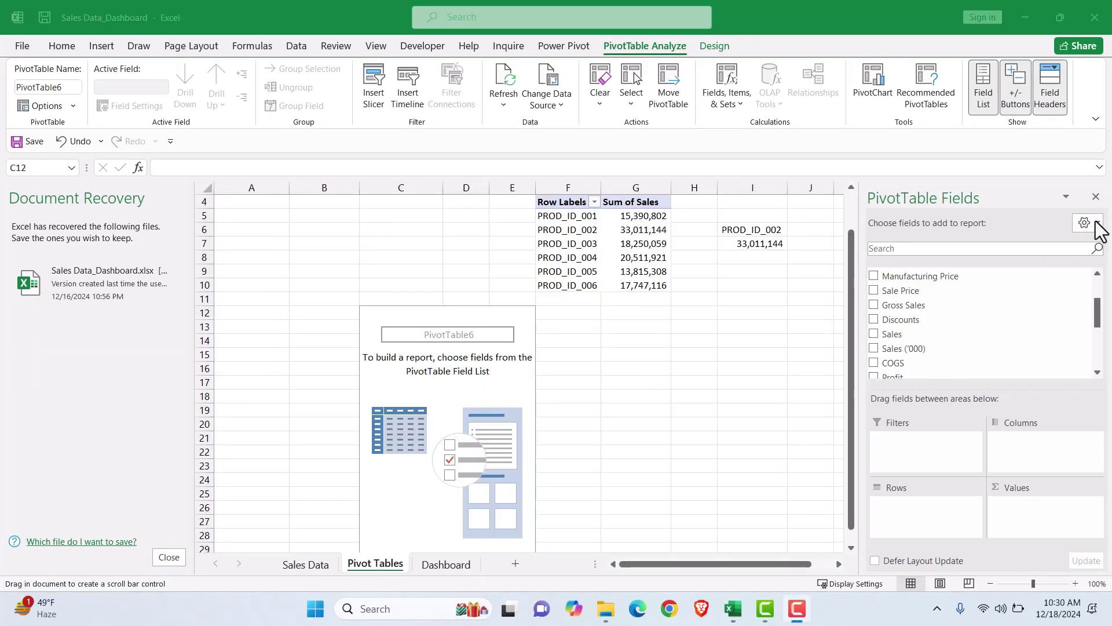
{"action": "left_click", "coordinate": [1096, 223]}
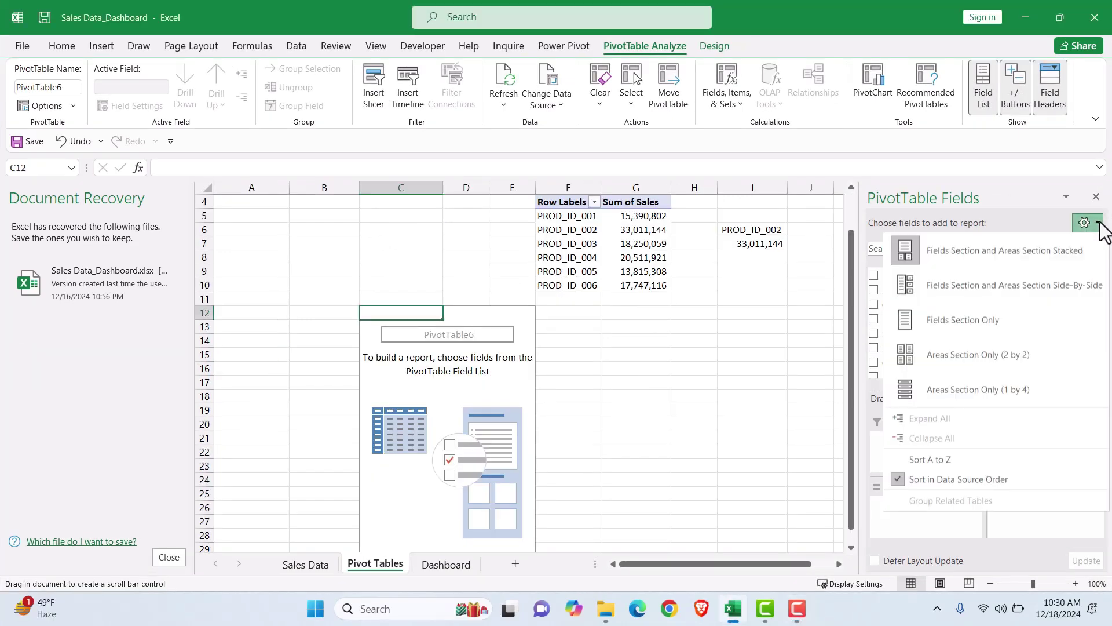
{"action": "left_click", "coordinate": [975, 466]}
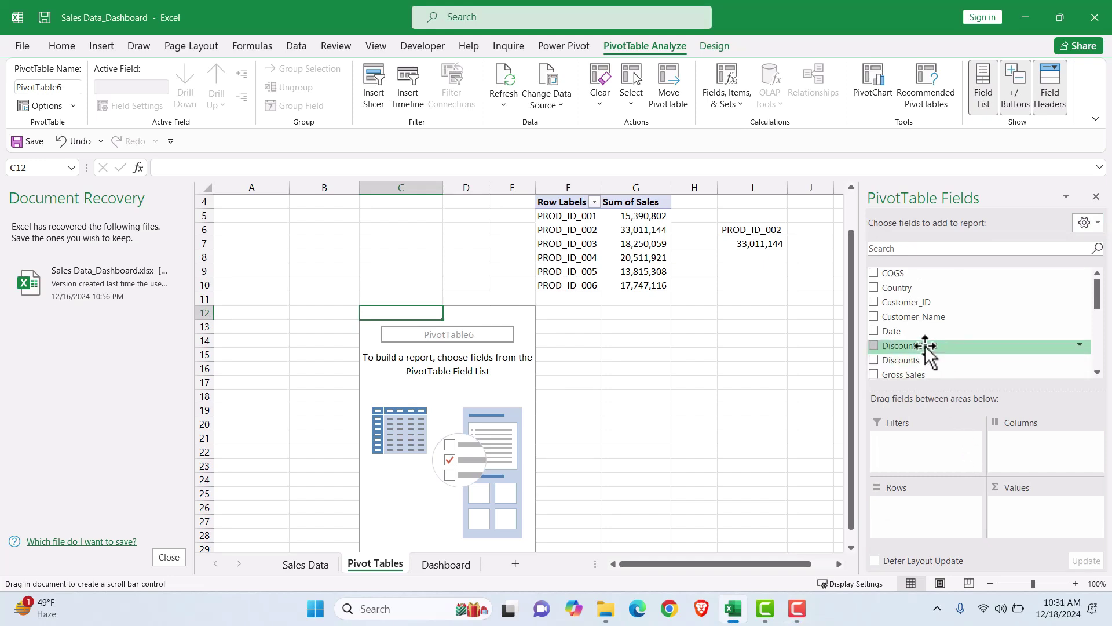
{"action": "scroll", "coordinate": [914, 354], "scroll_direction": "down", "scroll_amount": 5}
{"action": "left_click_drag", "start_coordinate": [895, 296], "coordinate": [915, 504]}
{"action": "scroll", "coordinate": [936, 330], "scroll_direction": "up", "scroll_amount": 3}
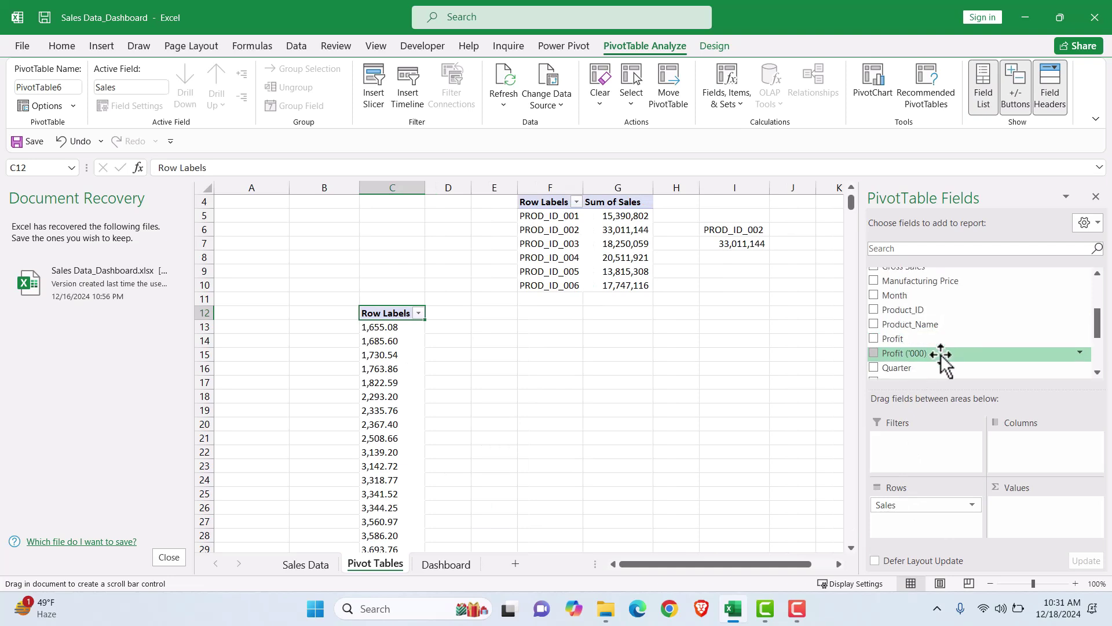
{"action": "left_click", "coordinate": [972, 506]}
{"action": "left_click", "coordinate": [898, 466]}
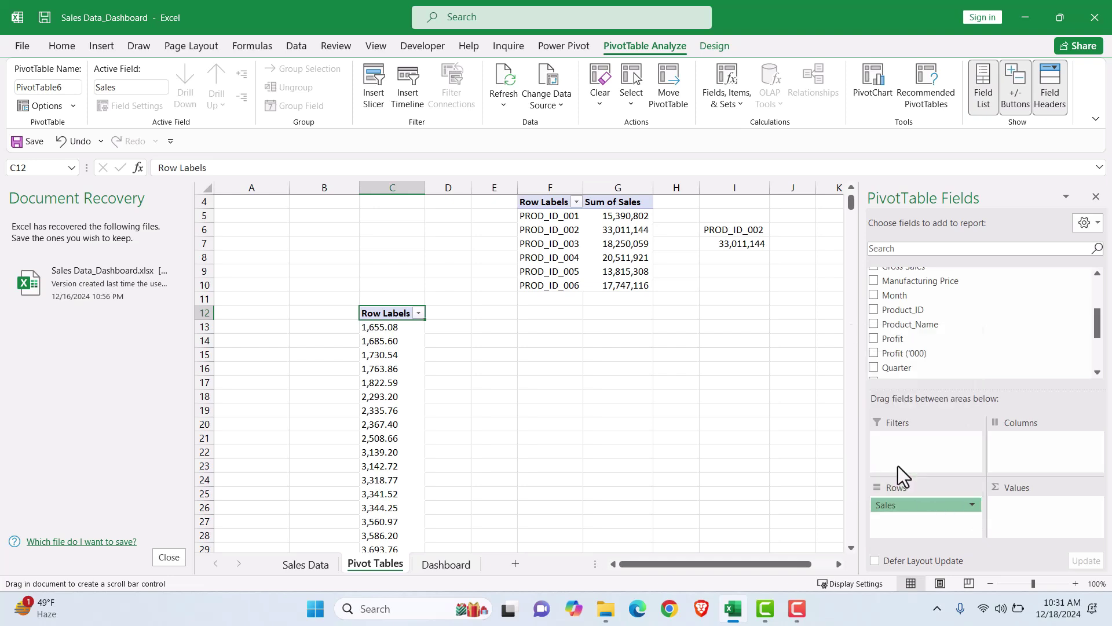
Build the new PivotTable with Month in the rows and Sales ('000) and Profit ('000) as summed values
{"action": "scroll", "coordinate": [915, 332], "scroll_direction": "down", "scroll_amount": 1}
{"action": "scroll", "coordinate": [912, 325], "scroll_direction": "up", "scroll_amount": 2}
{"action": "left_click_drag", "start_coordinate": [901, 284], "coordinate": [927, 505]}
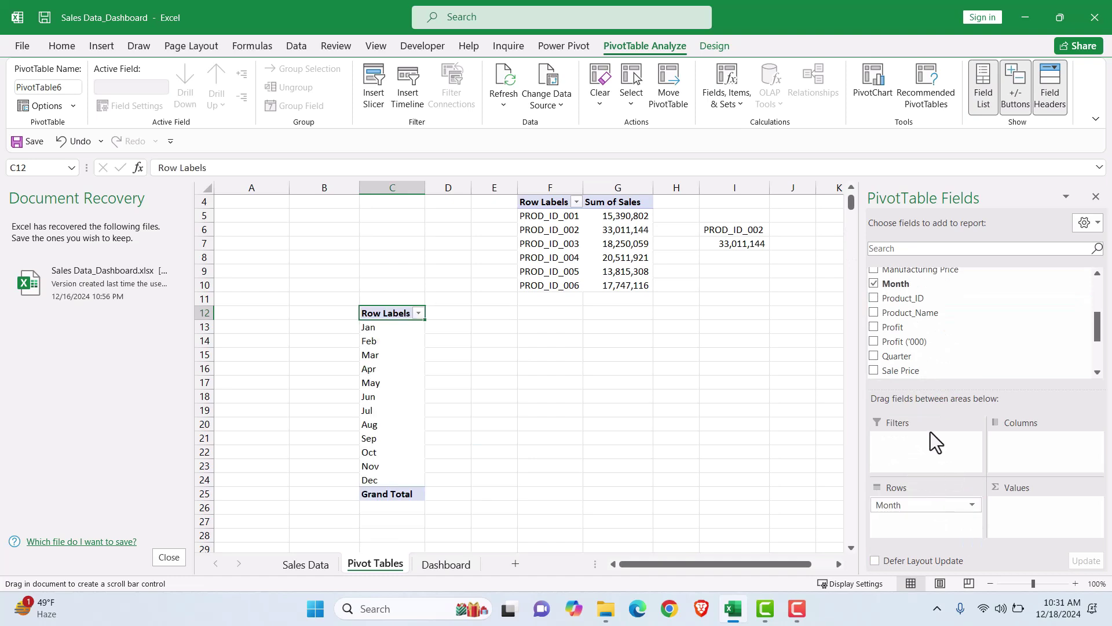
{"action": "scroll", "coordinate": [934, 322], "scroll_direction": "down", "scroll_amount": 1}
{"action": "left_click_drag", "start_coordinate": [919, 364], "coordinate": [1037, 513]}
{"action": "left_click_drag", "start_coordinate": [911, 307], "coordinate": [1022, 504]}
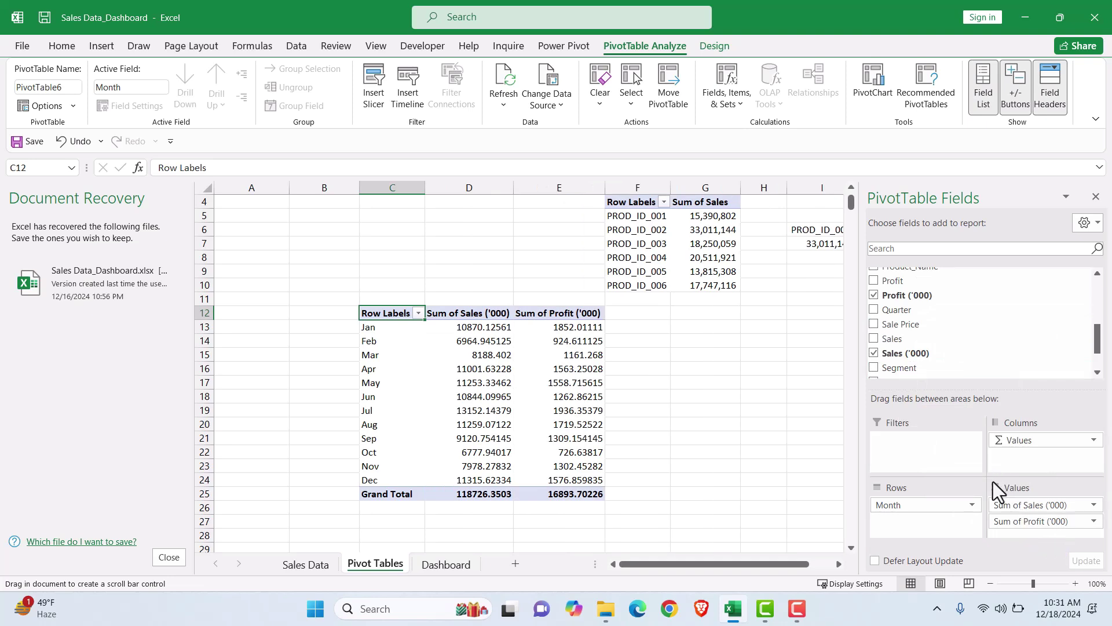
Remove the grand total row from the monthly sales and profit PivotTable
{"action": "left_click", "coordinate": [360, 494]}
{"action": "right_click", "coordinate": [374, 496]}
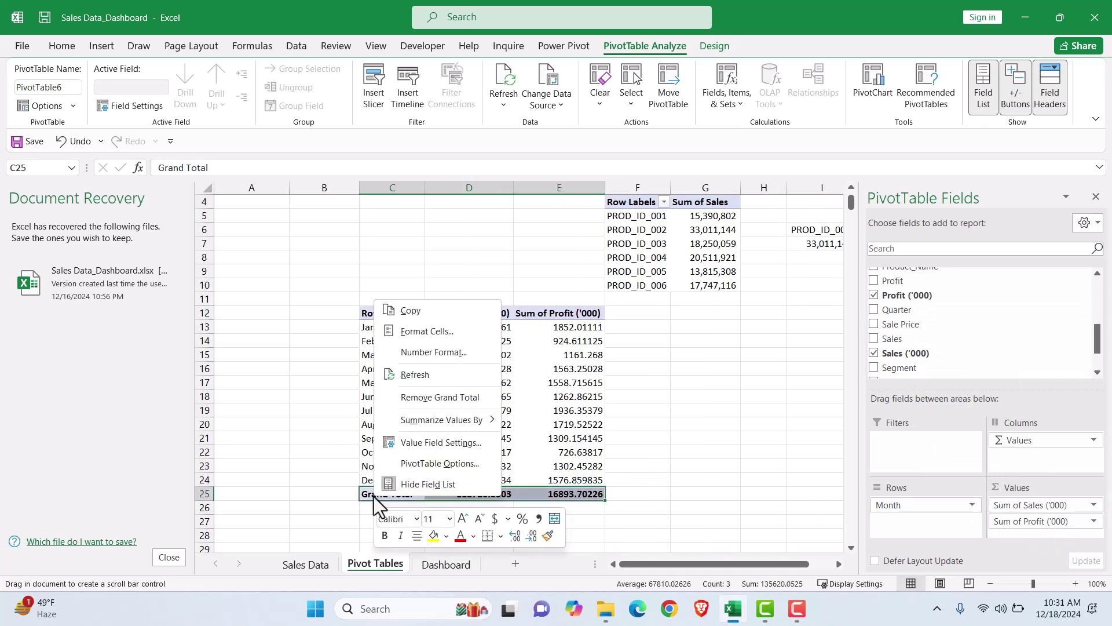
{"action": "left_click", "coordinate": [438, 397]}
Format the monthly sales and profit values in D13:E24 with thousands separators and no decimal places
{"action": "left_click_drag", "start_coordinate": [492, 326], "coordinate": [569, 481]}
{"action": "left_click", "coordinate": [102, 46]}
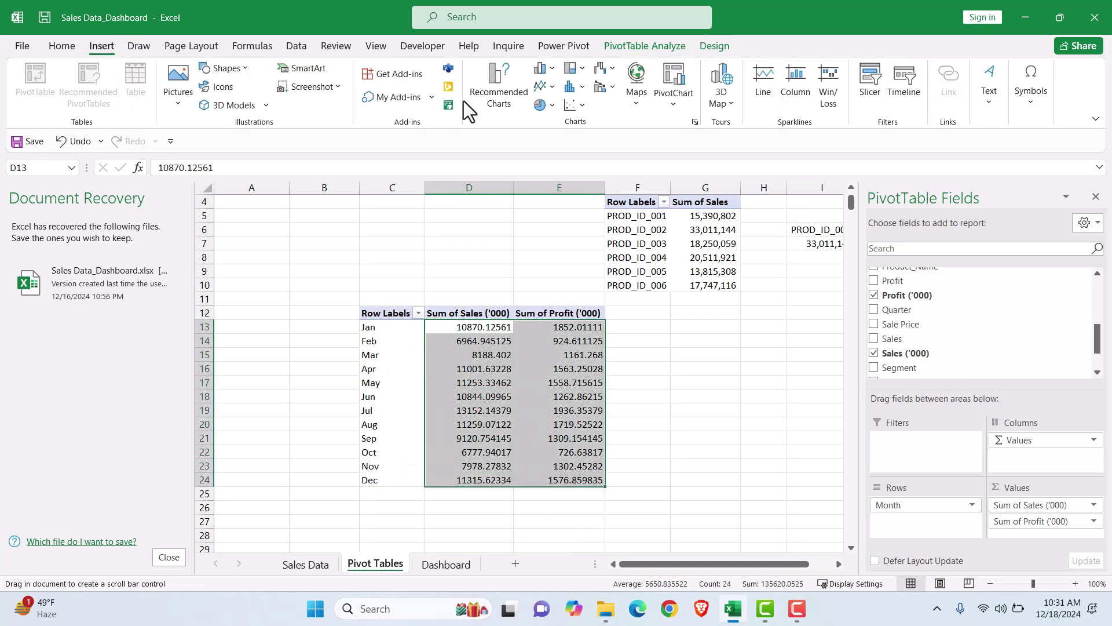
{"action": "left_click", "coordinate": [60, 45]}
{"action": "left_click", "coordinate": [572, 97]}
{"action": "left_click", "coordinate": [605, 99]}
{"action": "left_click", "coordinate": [606, 98]}
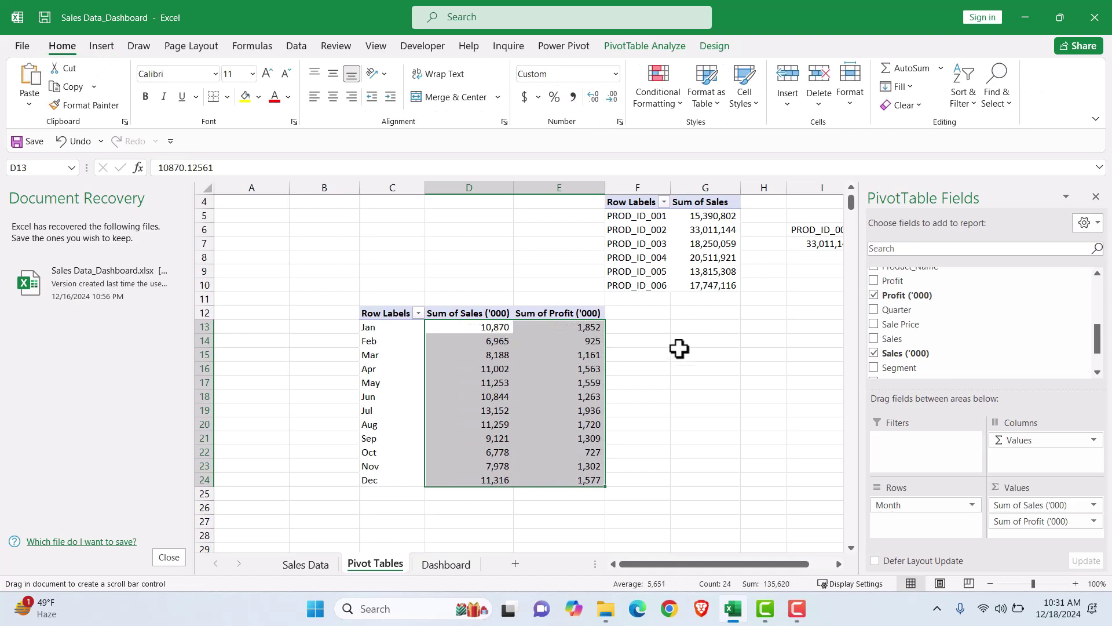
Add the column heading Profit (%) in cell F12 beside the monthly PivotTable
{"action": "left_click", "coordinate": [639, 312]}
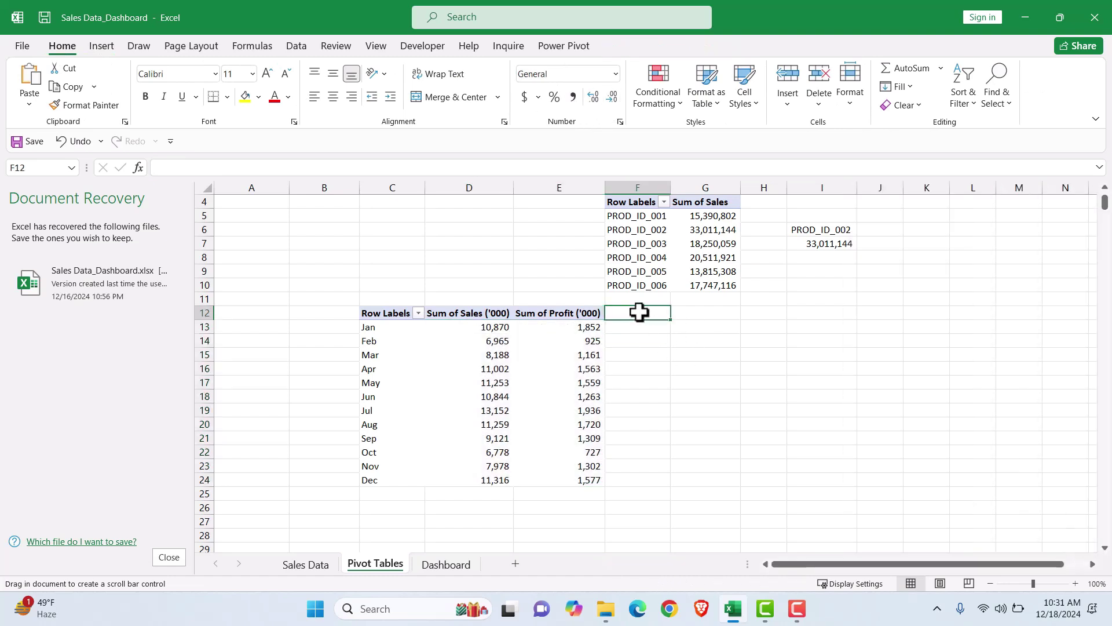
{"action": "type", "text": "Profit (%"}
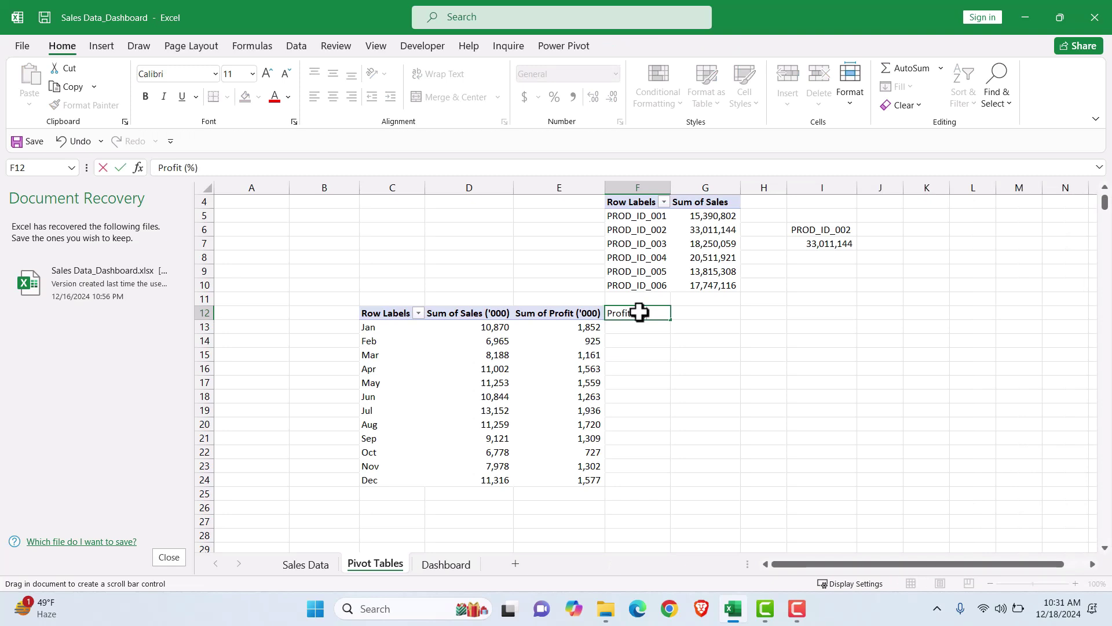
{"action": "key", "text": "Return"}
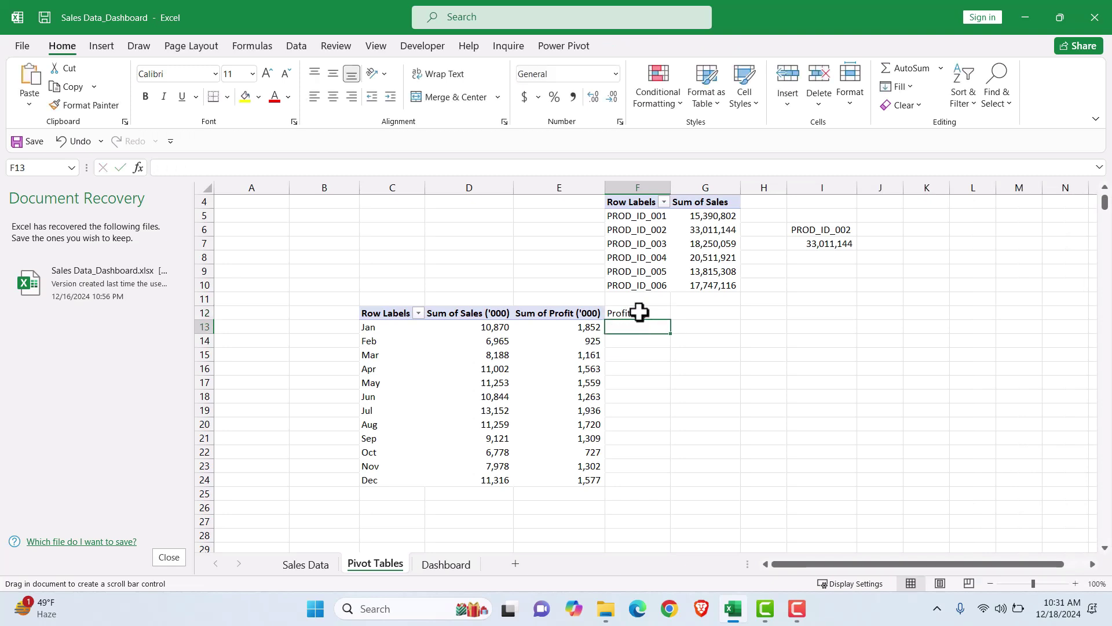
Calculate January's profit percentage in cell F13 with the plain cell-reference formula =E13/D13
{"action": "type", "text": "="}
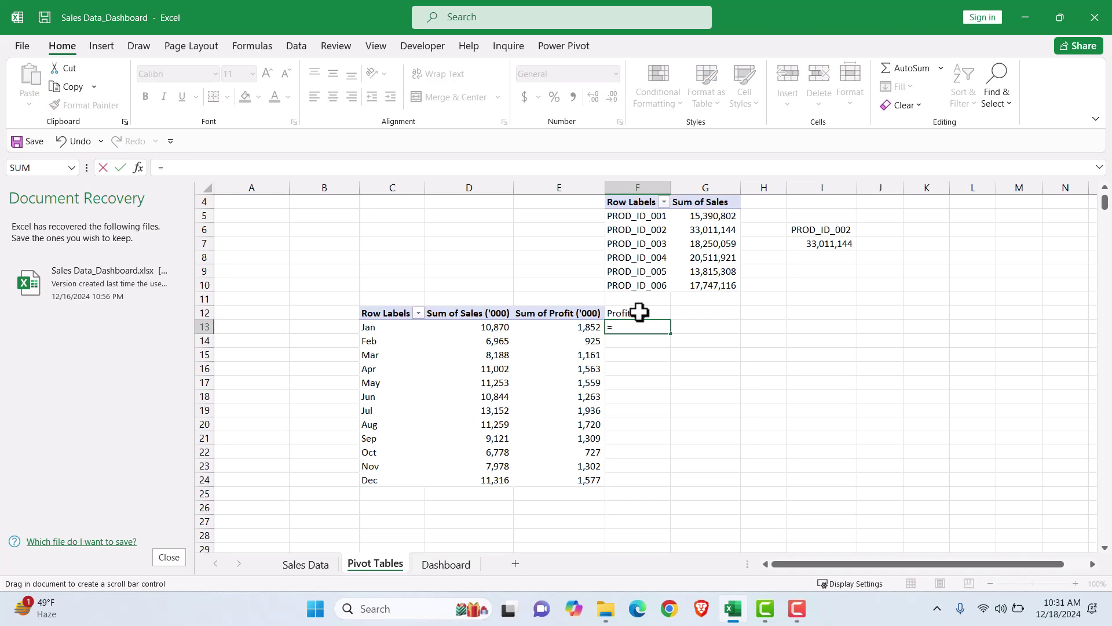
{"action": "key", "text": "Left"}
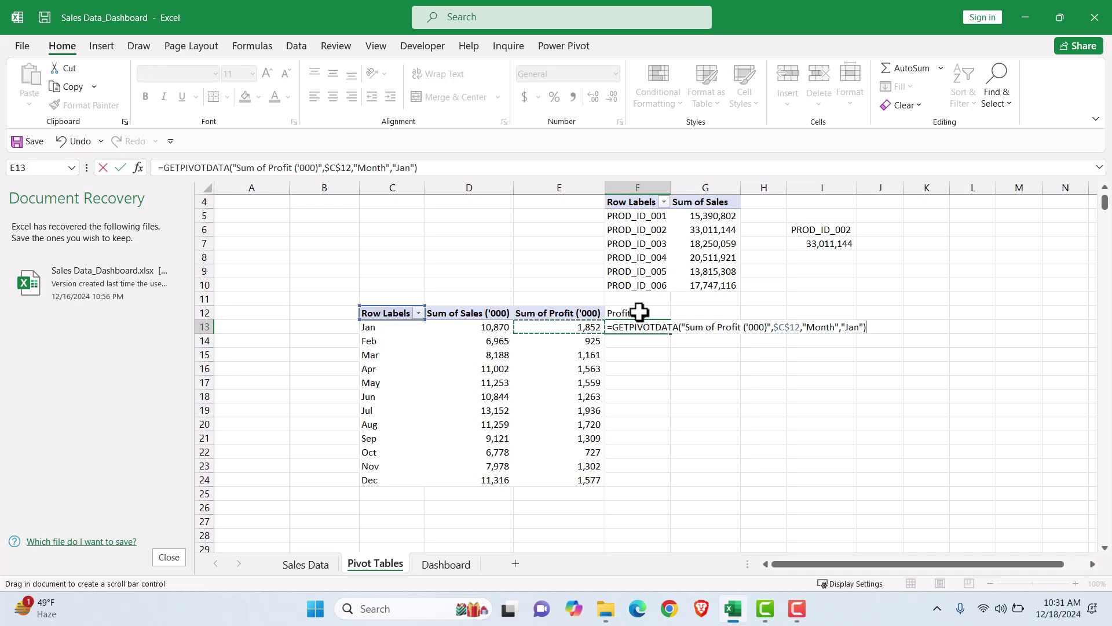
{"action": "key", "text": "Right"}
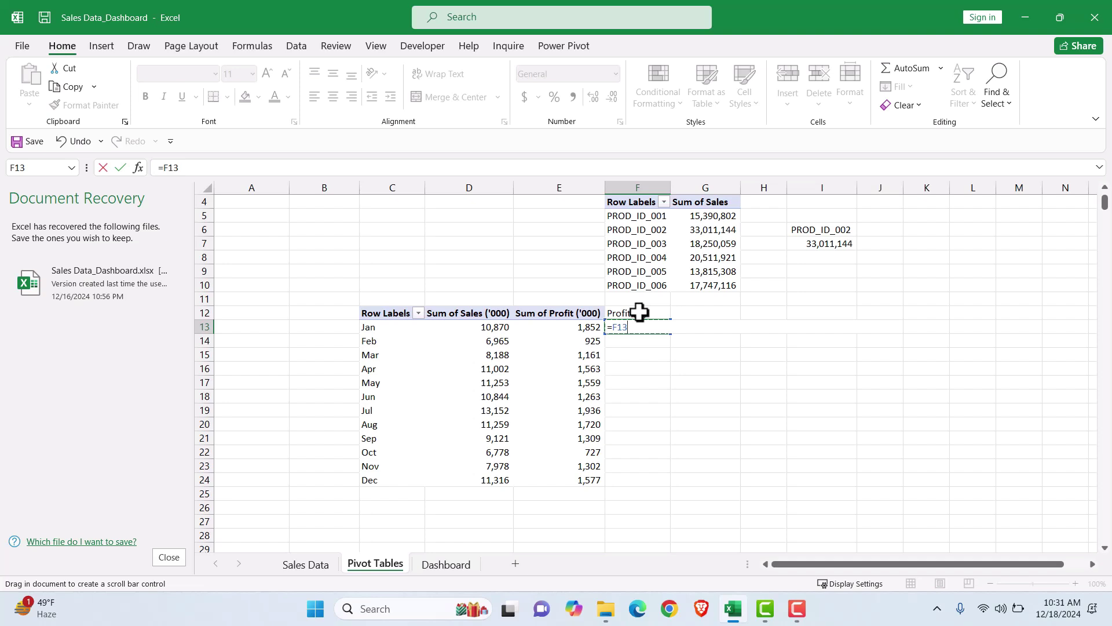
{"action": "key", "text": "BackSpace"}
{"action": "key", "text": "BackSpace"}
{"action": "type", "text": "e"}
{"action": "key", "text": "BackSpace"}
{"action": "key", "text": "BackSpace"}
{"action": "type", "text": "e13/d"}
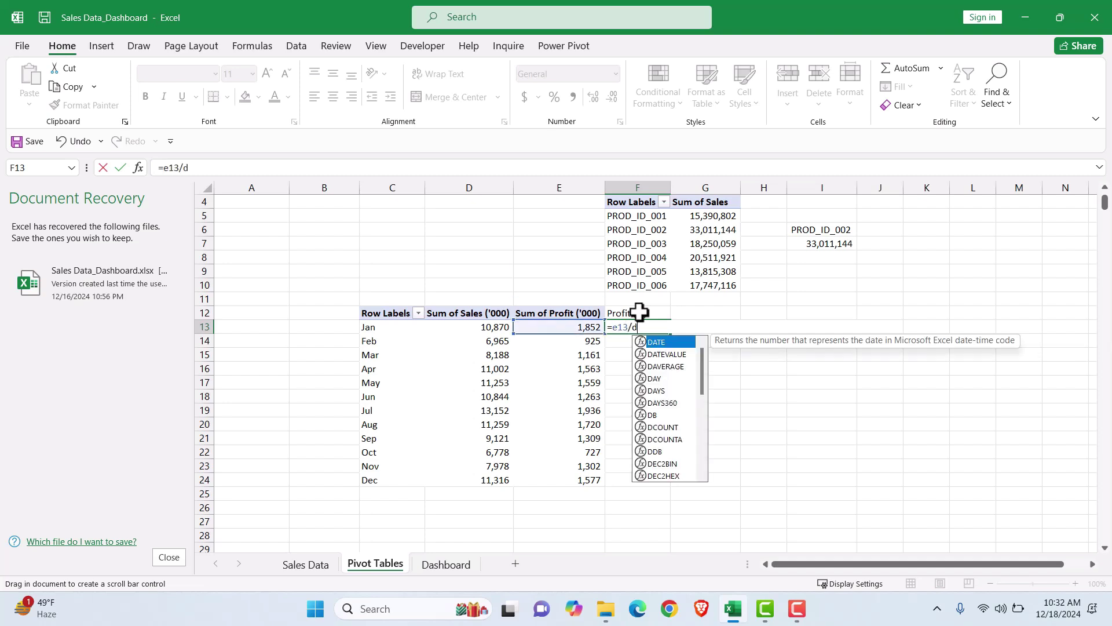
{"action": "type", "text": "13"}
{"action": "key", "text": "Return"}
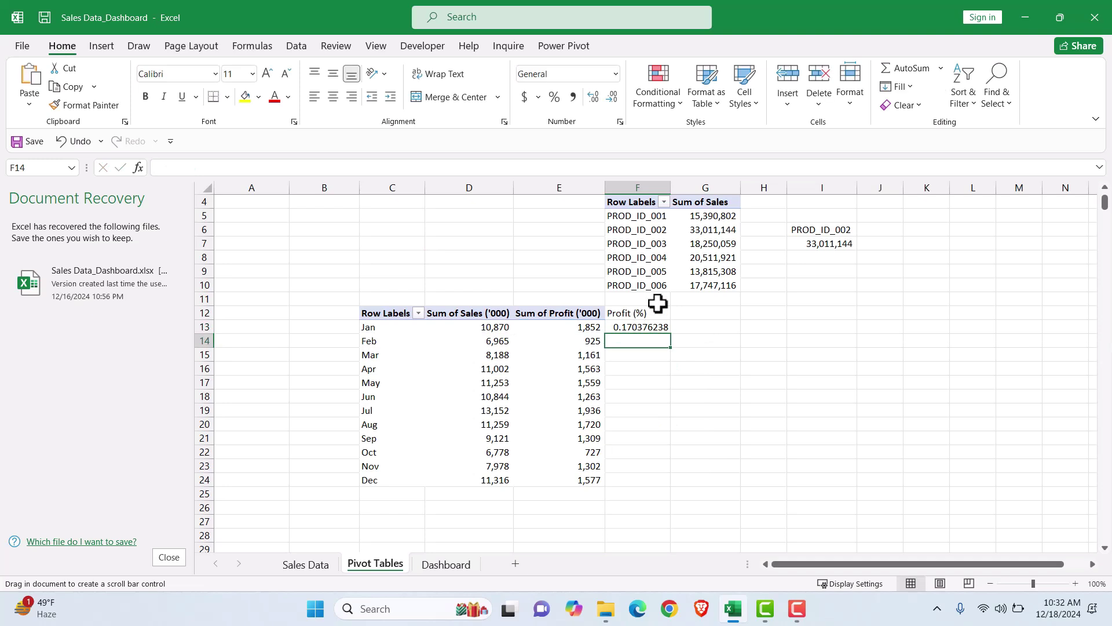
Format January's profit ratio in cell F13 as a percentage
{"action": "left_click", "coordinate": [664, 327]}
{"action": "left_click", "coordinate": [555, 99]}
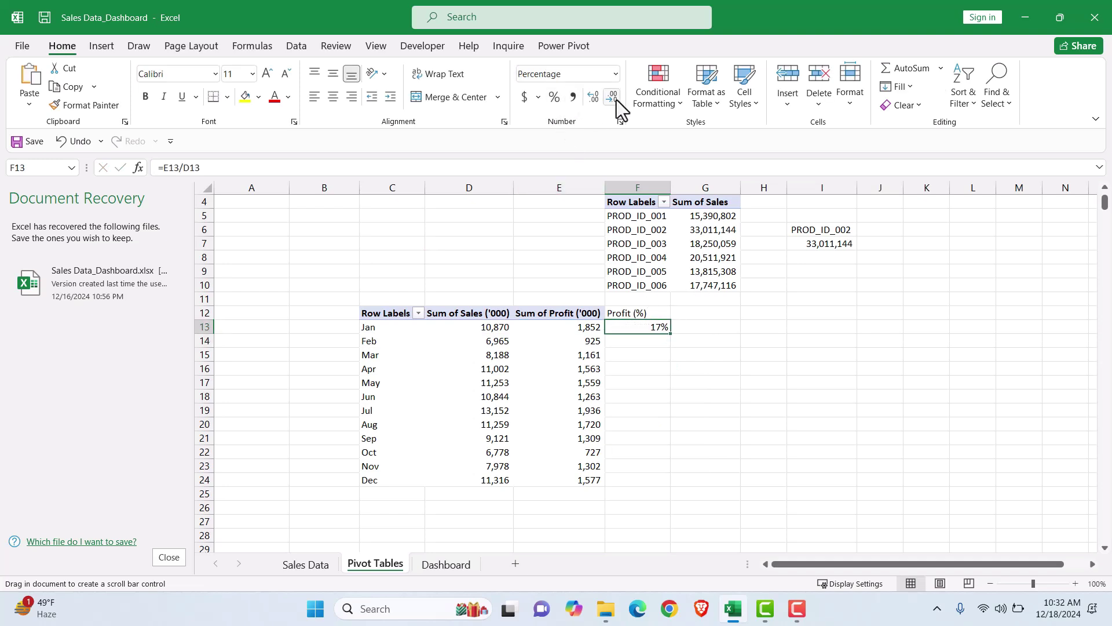
Fill the Profit (%) formula from January down through December in F13:F24
{"action": "left_click_drag", "start_coordinate": [670, 335], "coordinate": [665, 487]}
{"action": "left_click", "coordinate": [701, 457]}
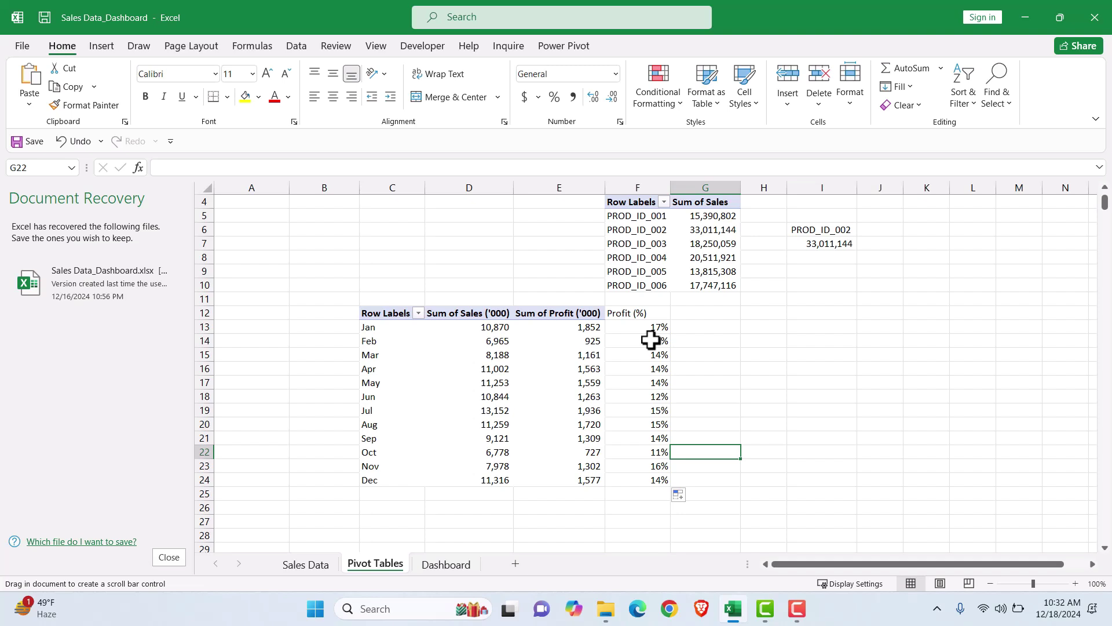
Insert a Stacked Column PivotChart from the monthly sales and profit pivot table
{"action": "left_click", "coordinate": [385, 383]}
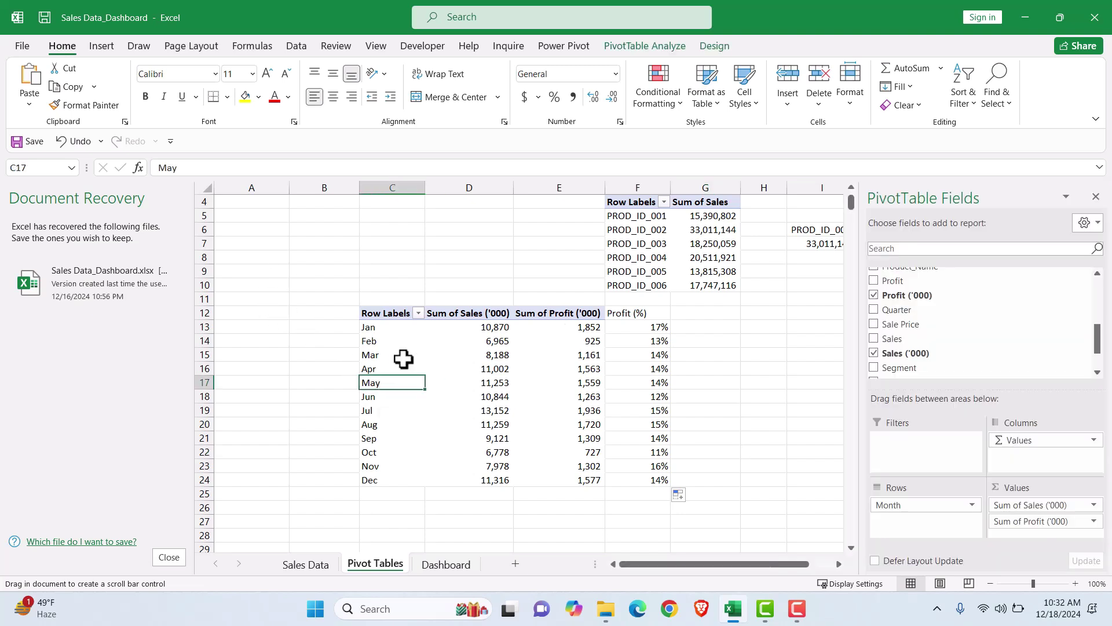
{"action": "left_click", "coordinate": [101, 46]}
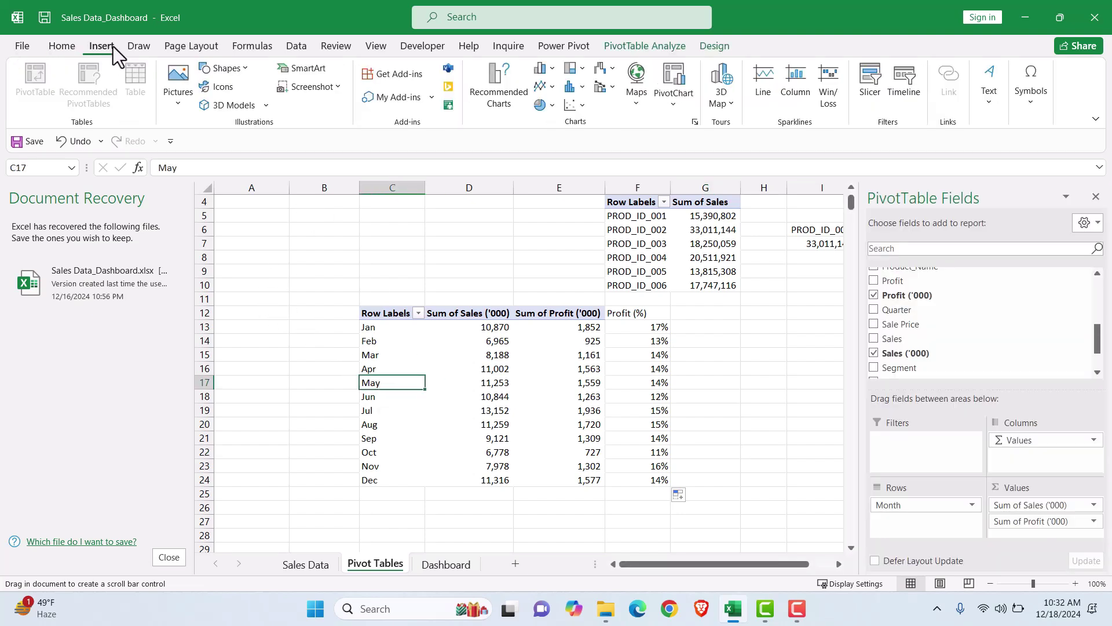
{"action": "left_click", "coordinate": [507, 95]}
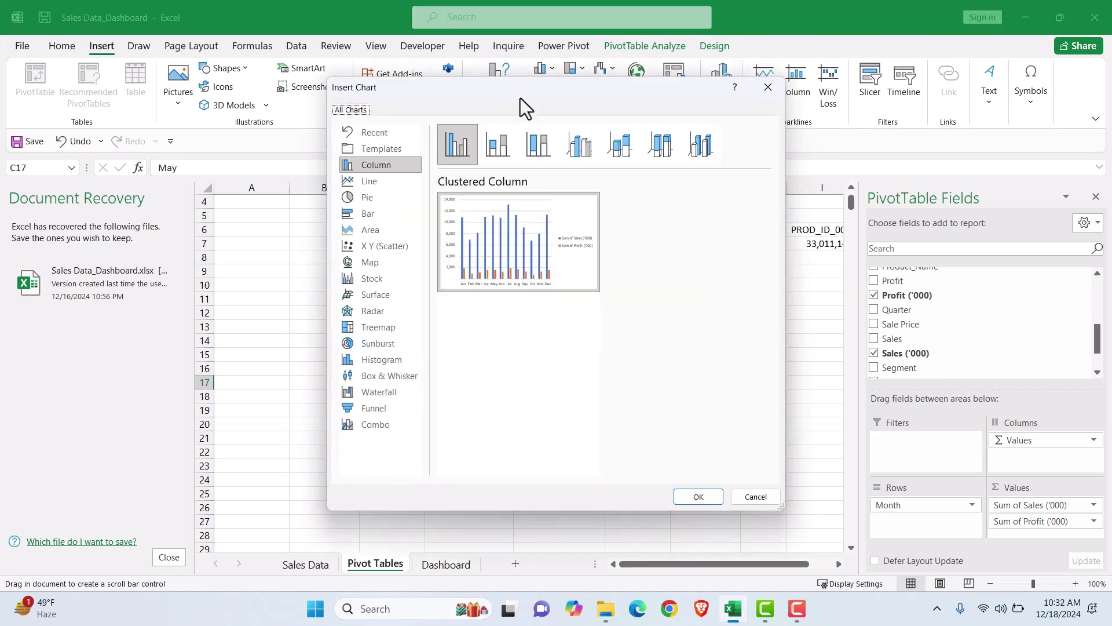
{"action": "left_click", "coordinate": [498, 145]}
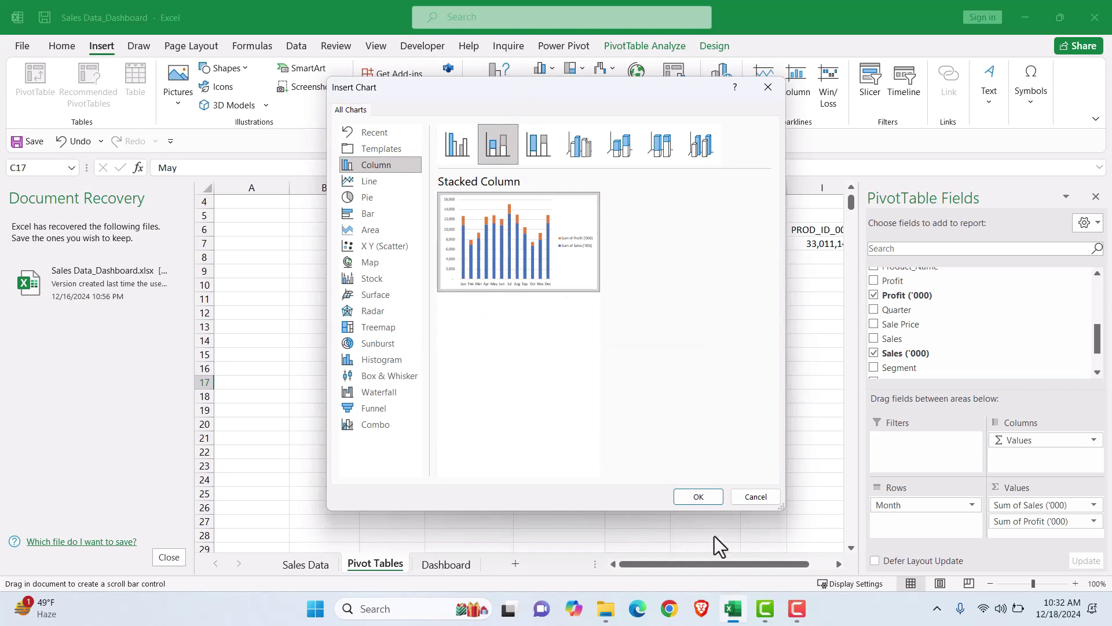
{"action": "left_click", "coordinate": [697, 496]}
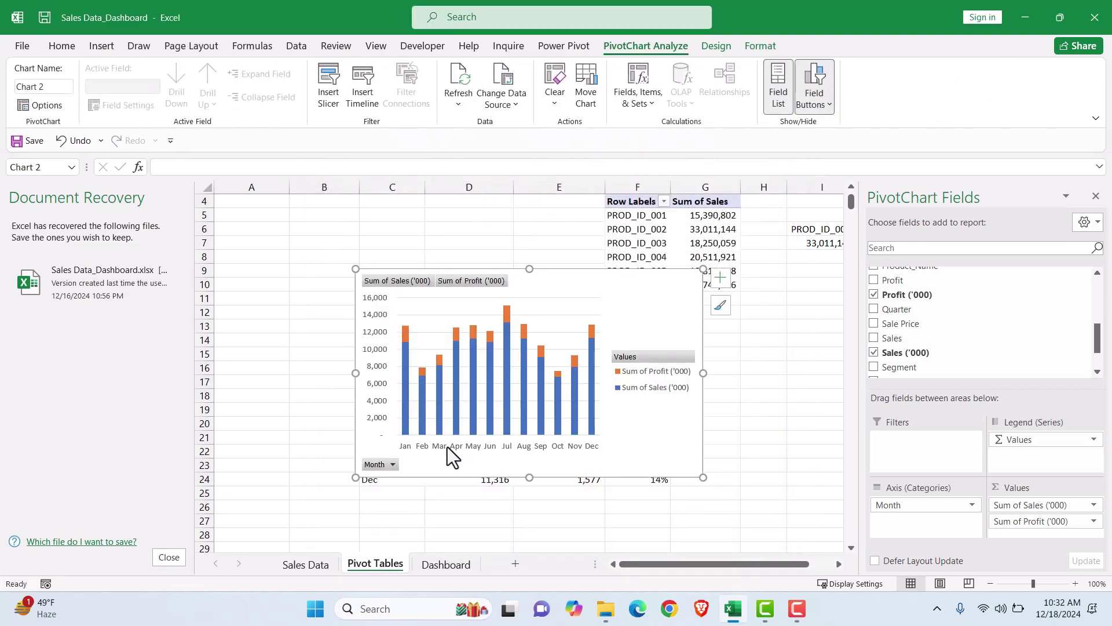
Hide all field buttons on the new chart and remove its gridlines and legend
{"action": "right_click", "coordinate": [381, 468]}
{"action": "left_click", "coordinate": [327, 425]}
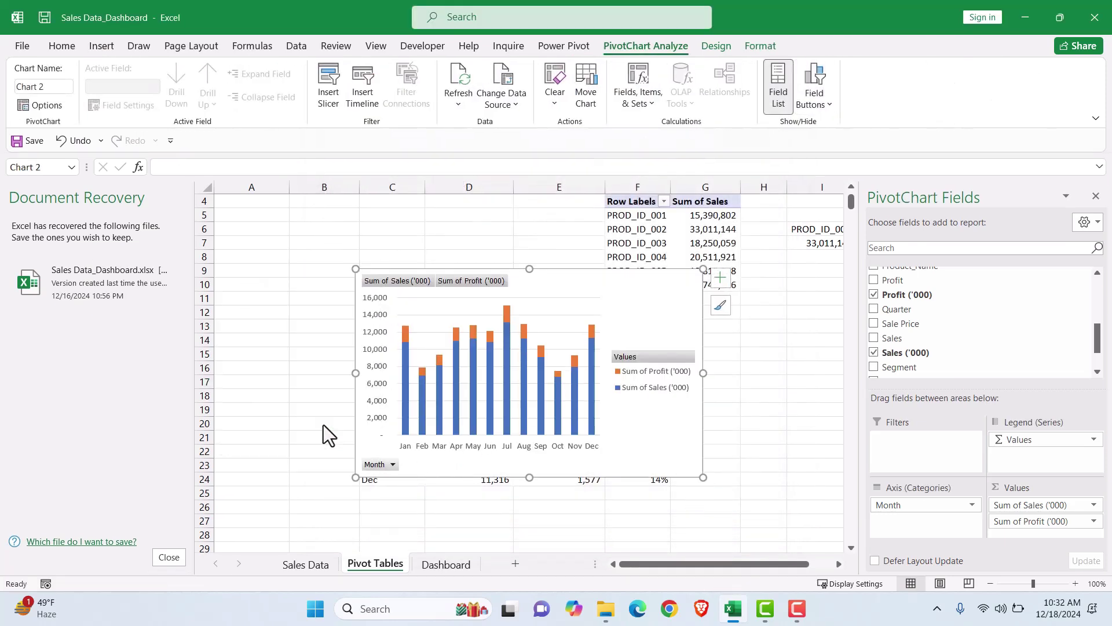
{"action": "left_click", "coordinate": [720, 280]}
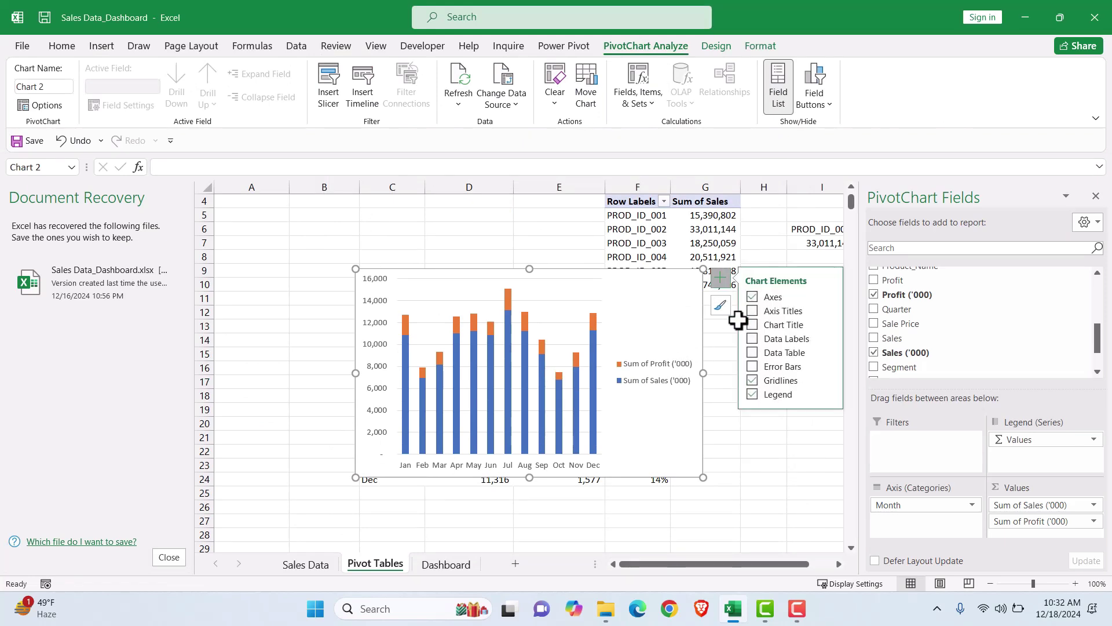
{"action": "left_click", "coordinate": [753, 394]}
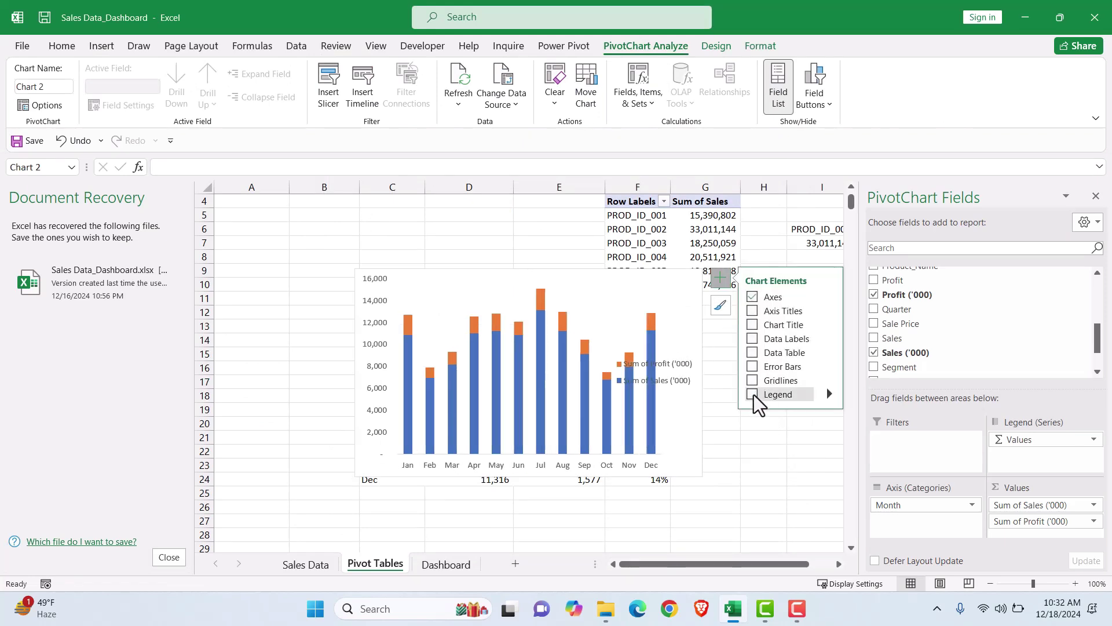
Add a chart title reading "Sales ('000) & Profit (%) by Month"
{"action": "left_click", "coordinate": [752, 324]}
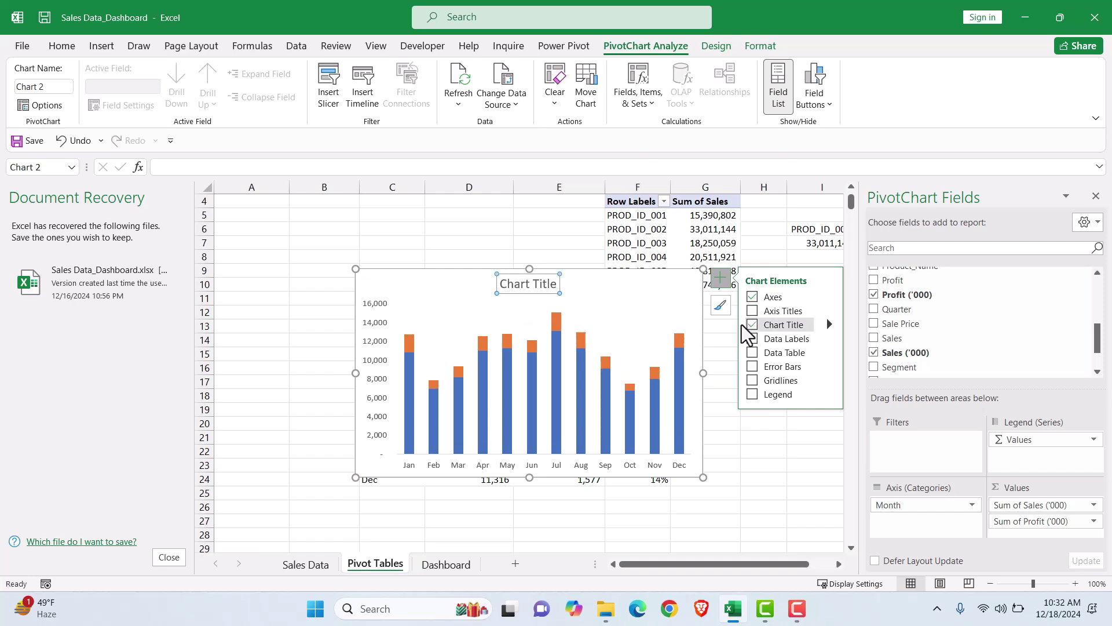
{"action": "left_click_drag", "start_coordinate": [502, 283], "coordinate": [552, 284]}
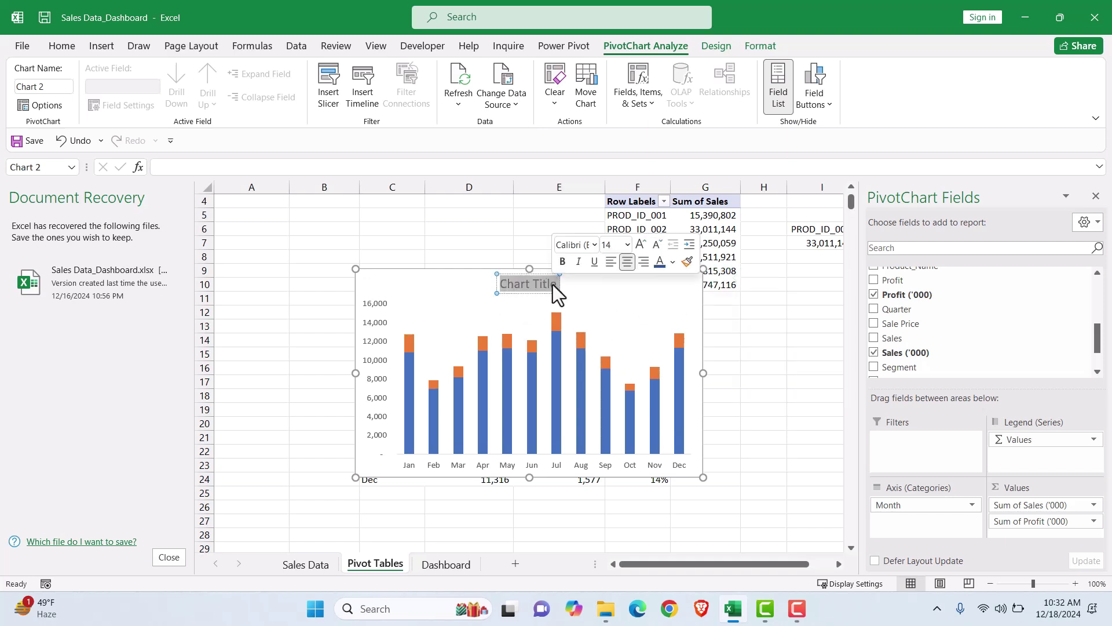
{"action": "type", "text": "Sales ('000) & Profit (%) yb"}
{"action": "key", "text": "BackSpace"}
{"action": "key", "text": "BackSpace"}
{"action": "key", "text": "BackSpace"}
{"action": "type", "text": "by Month"}
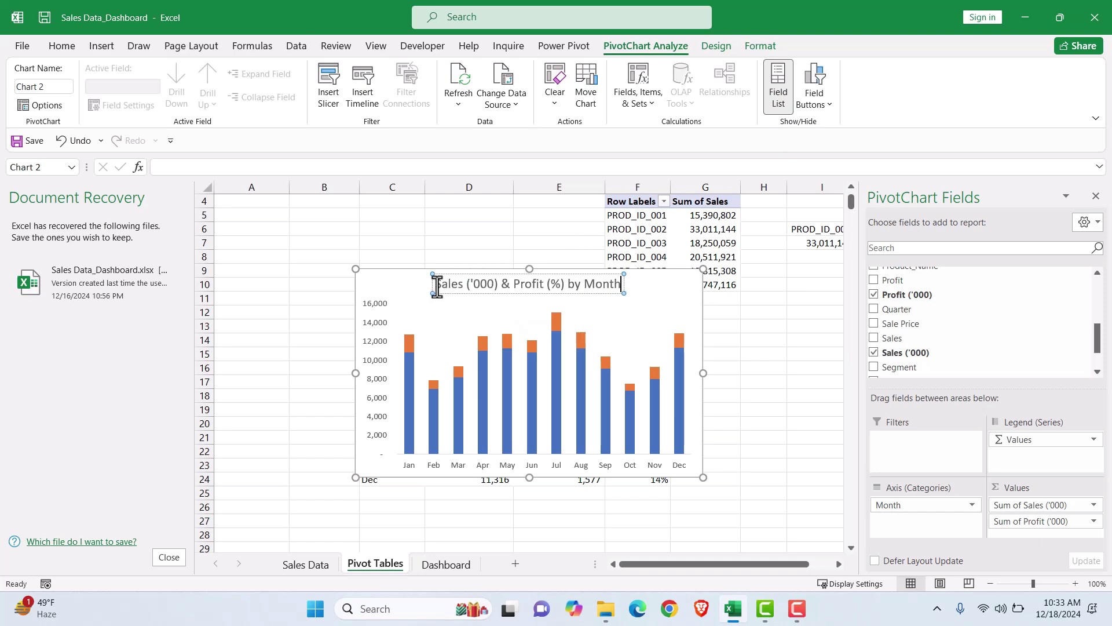
Format the chart title as bold 10-point Comic Sans MS in dark blue
{"action": "left_click_drag", "start_coordinate": [434, 284], "coordinate": [633, 282]}
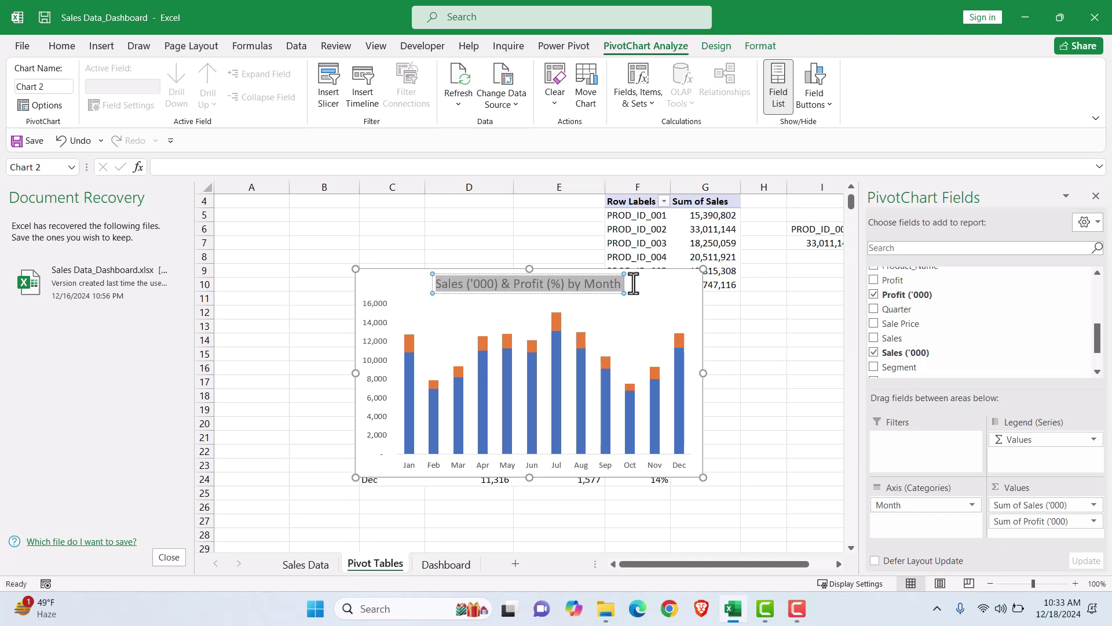
{"action": "left_click", "coordinate": [62, 46]}
{"action": "left_click", "coordinate": [146, 96]}
{"action": "left_click", "coordinate": [253, 73]}
{"action": "left_click", "coordinate": [242, 143]}
{"action": "left_click", "coordinate": [198, 74]}
{"action": "type", "text": "Comic Sans MS"}
{"action": "key", "text": "Return"}
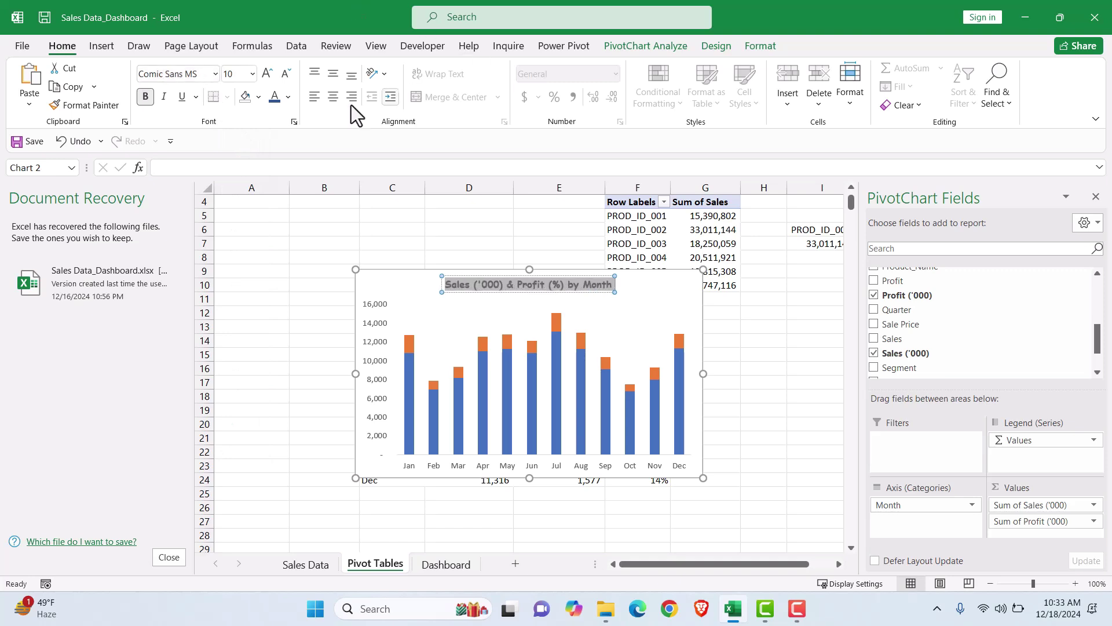
{"action": "type", "text": "f"}
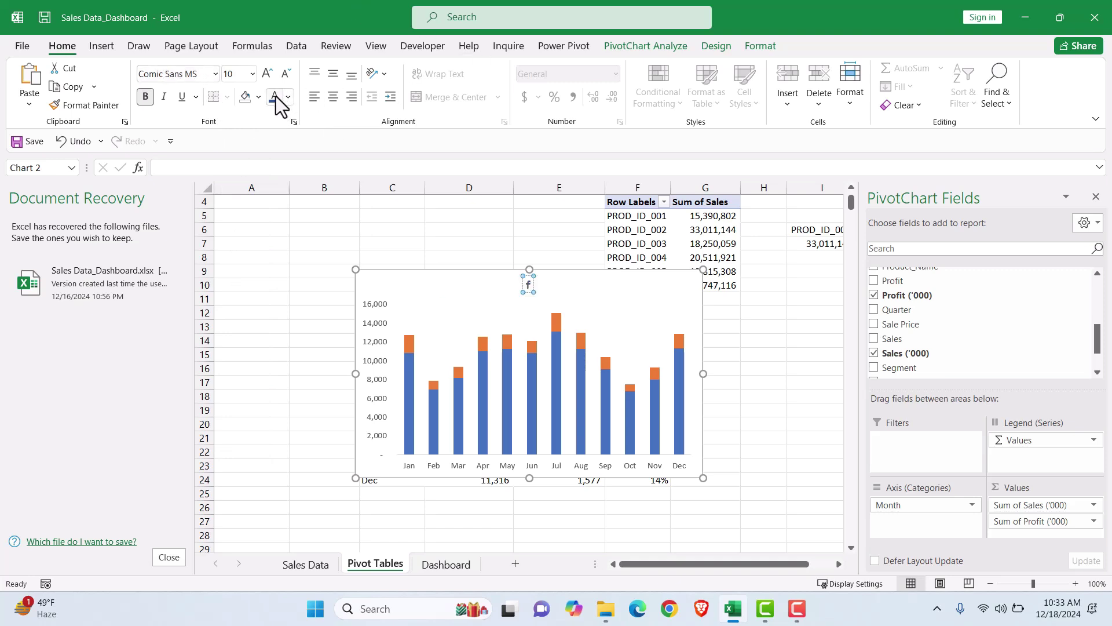
{"action": "key", "text": "ctrl+z"}
{"action": "left_click", "coordinate": [275, 96]}
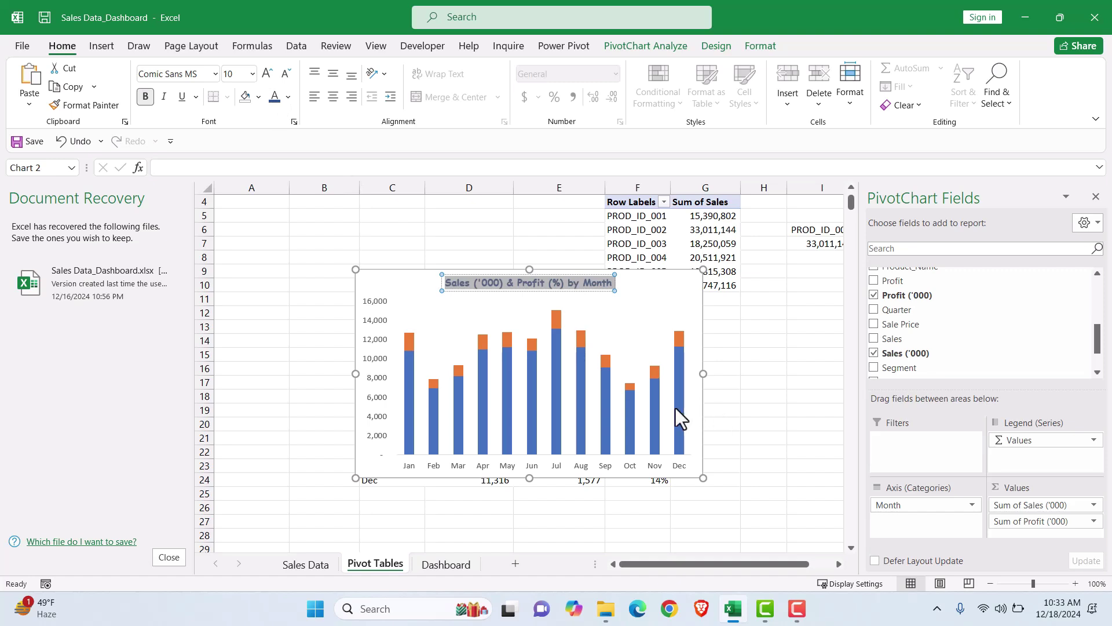
Move the monthly chart from the Pivot Tables sheet to the Dashboard sheet and close the PivotChart field list
{"action": "left_click", "coordinate": [465, 302]}
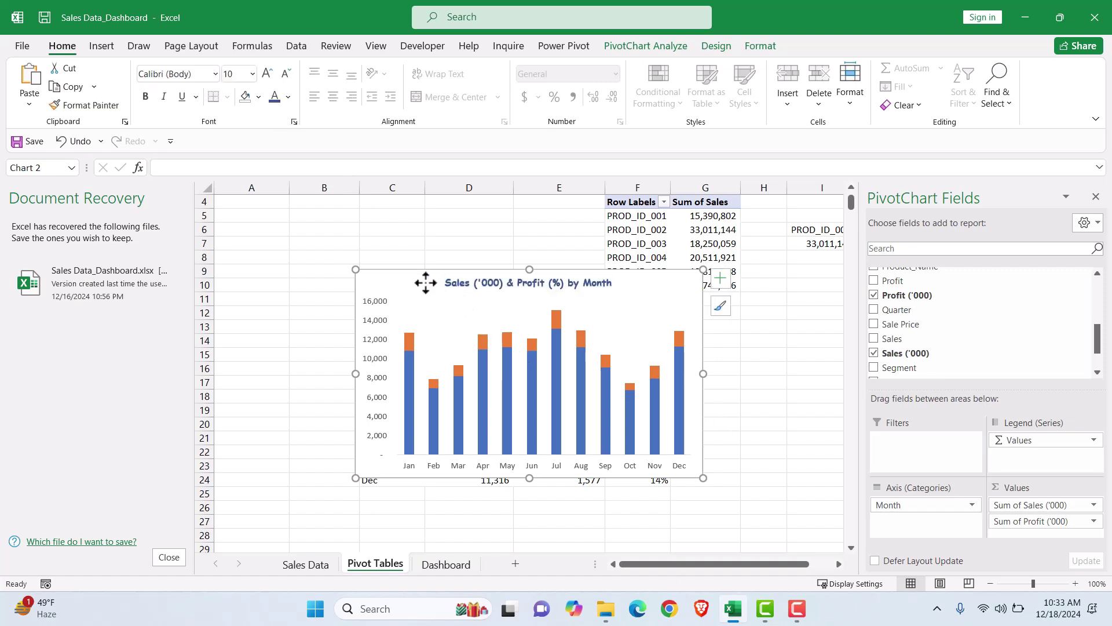
{"action": "key", "text": "ctrl+x"}
{"action": "left_click", "coordinate": [444, 563]}
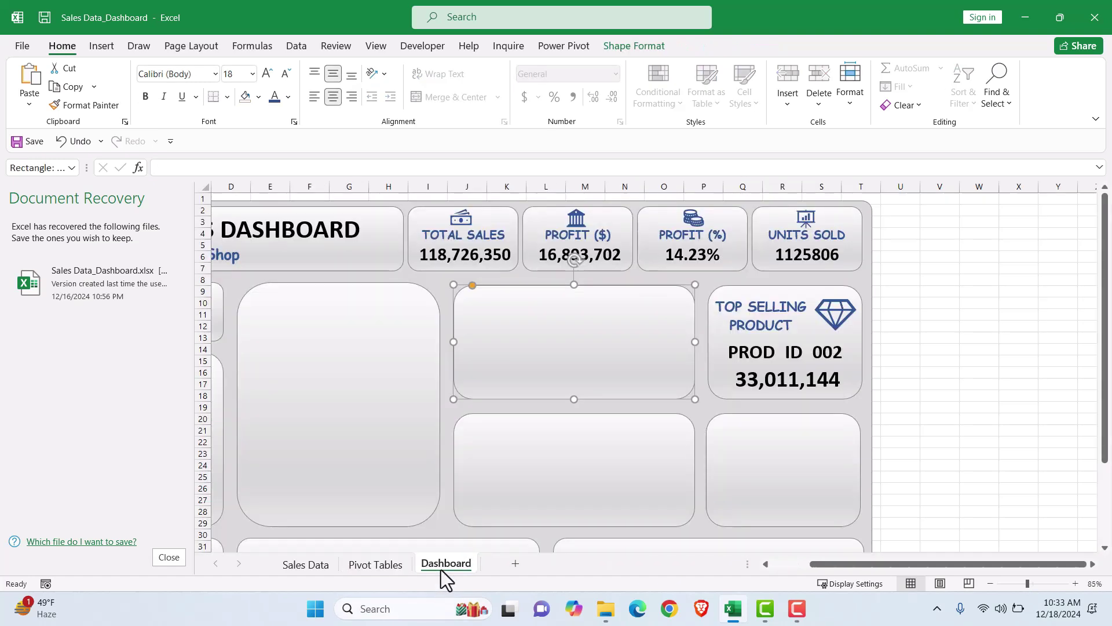
{"action": "key", "text": "ctrl+v"}
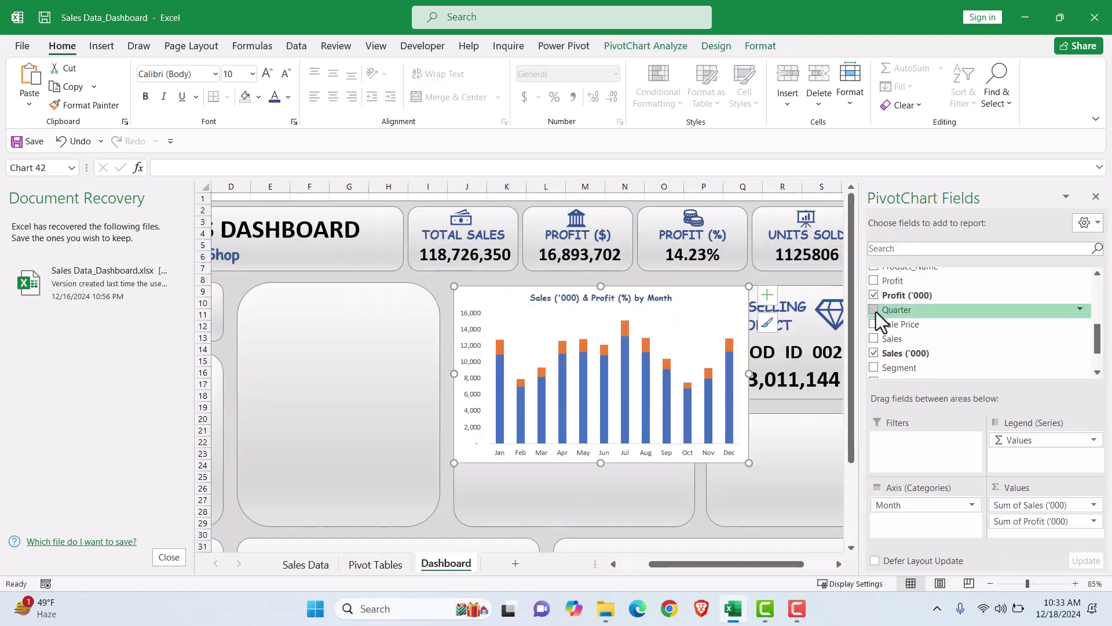
{"action": "left_click", "coordinate": [1095, 196]}
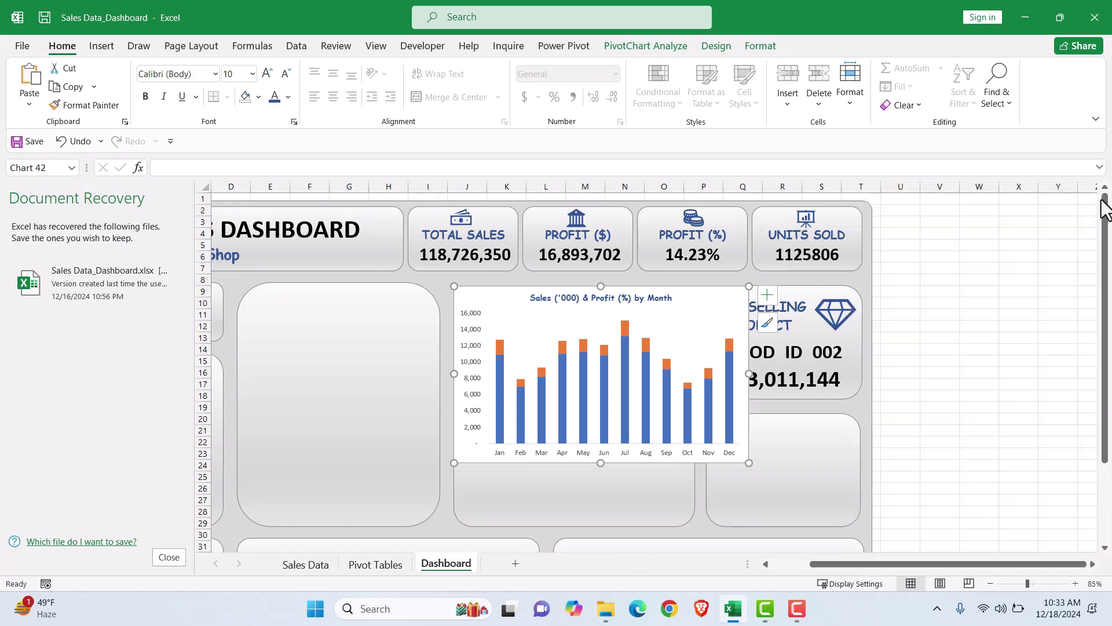
Give the chart no fill and no border line, and resize it to fit the panel beside the Top Selling Product card
{"action": "right_click", "coordinate": [700, 310]}
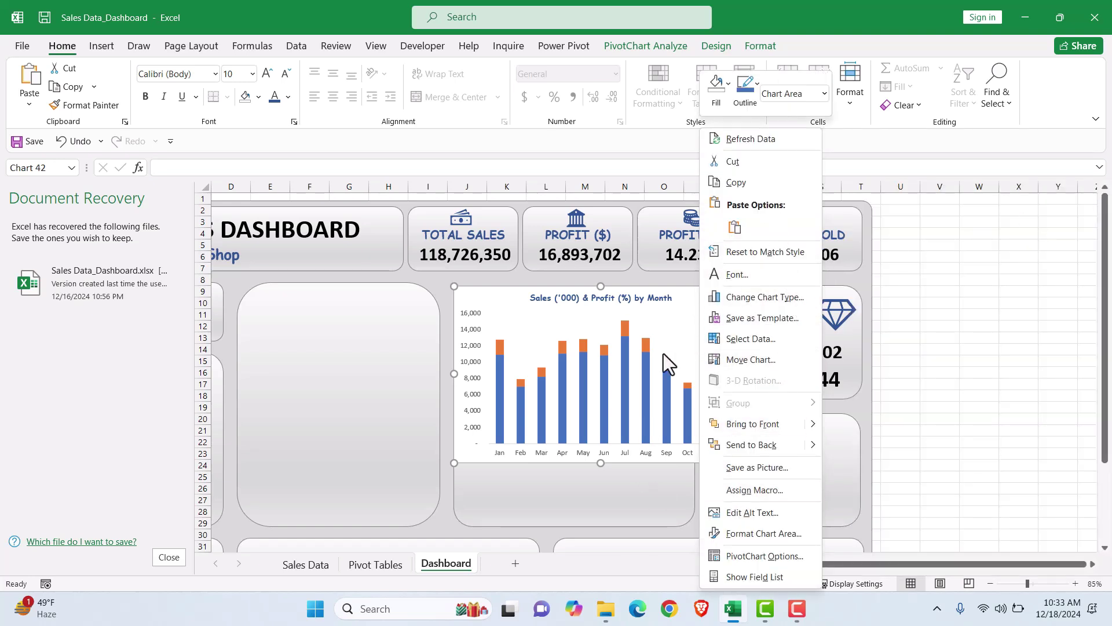
{"action": "left_click", "coordinate": [760, 535]}
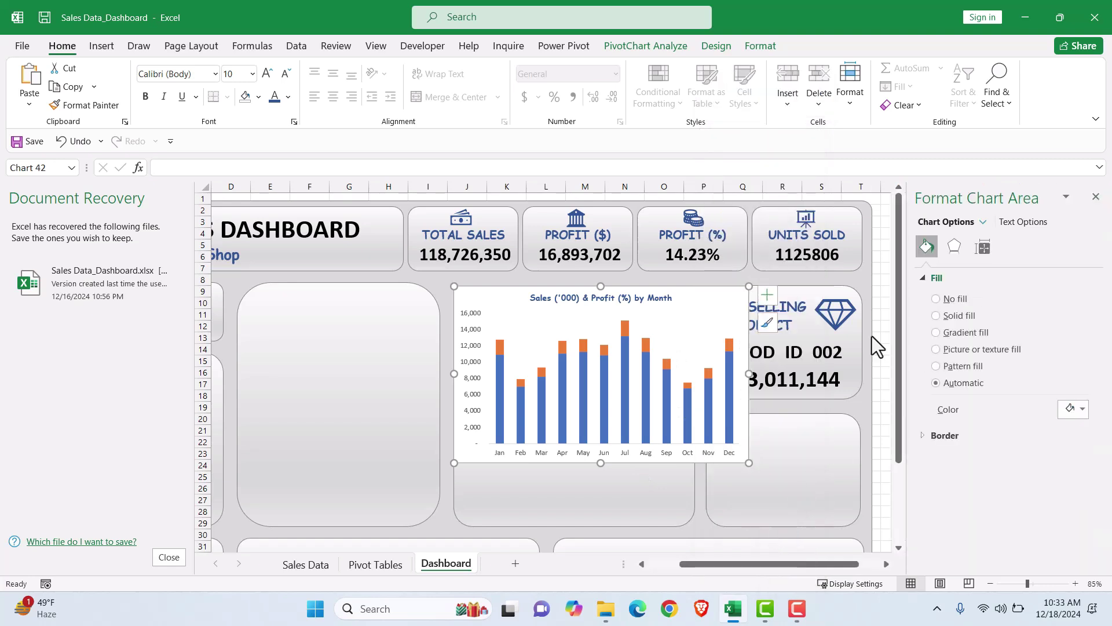
{"action": "left_click", "coordinate": [939, 304]}
{"action": "left_click_drag", "start_coordinate": [749, 462], "coordinate": [694, 399]}
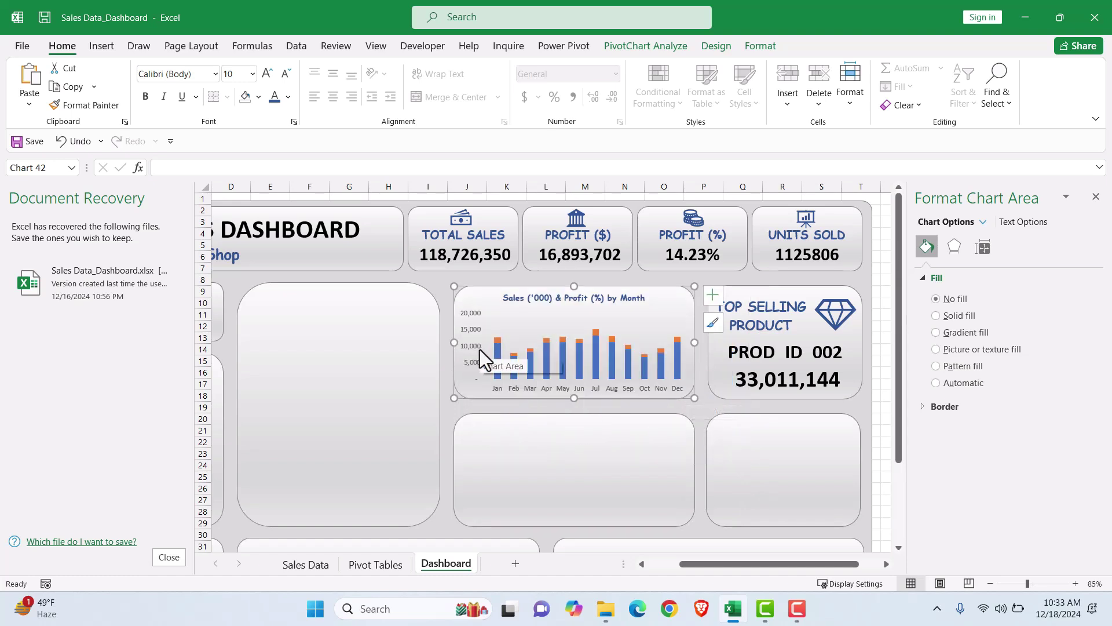
{"action": "left_click", "coordinate": [926, 410]}
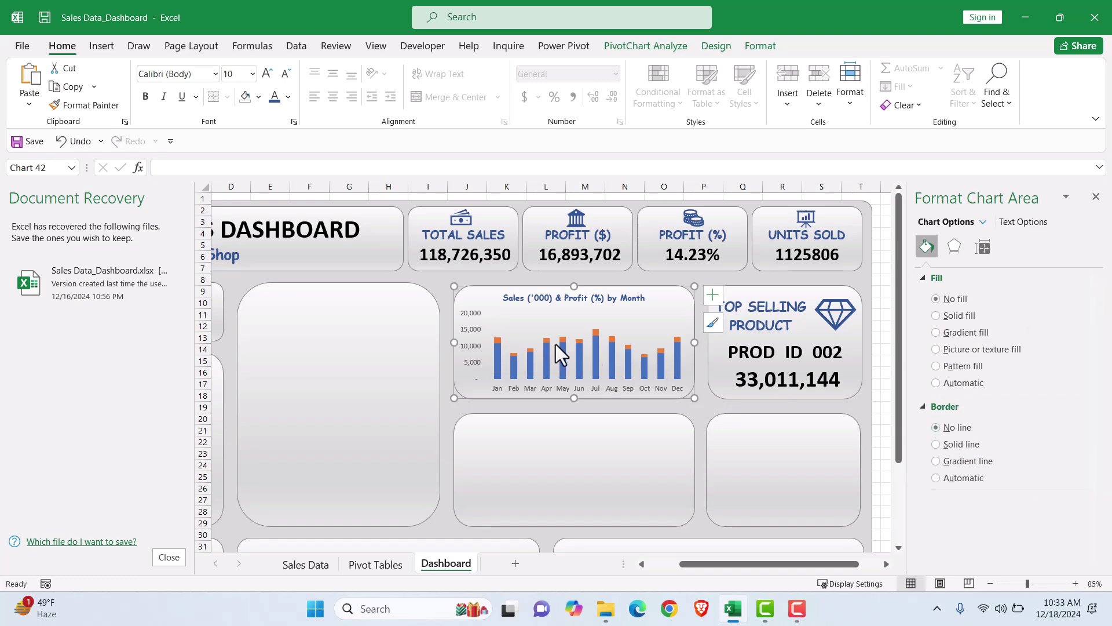
Set the font size of the chart's vertical and horizontal axis labels to 6
{"action": "left_click", "coordinate": [474, 325]}
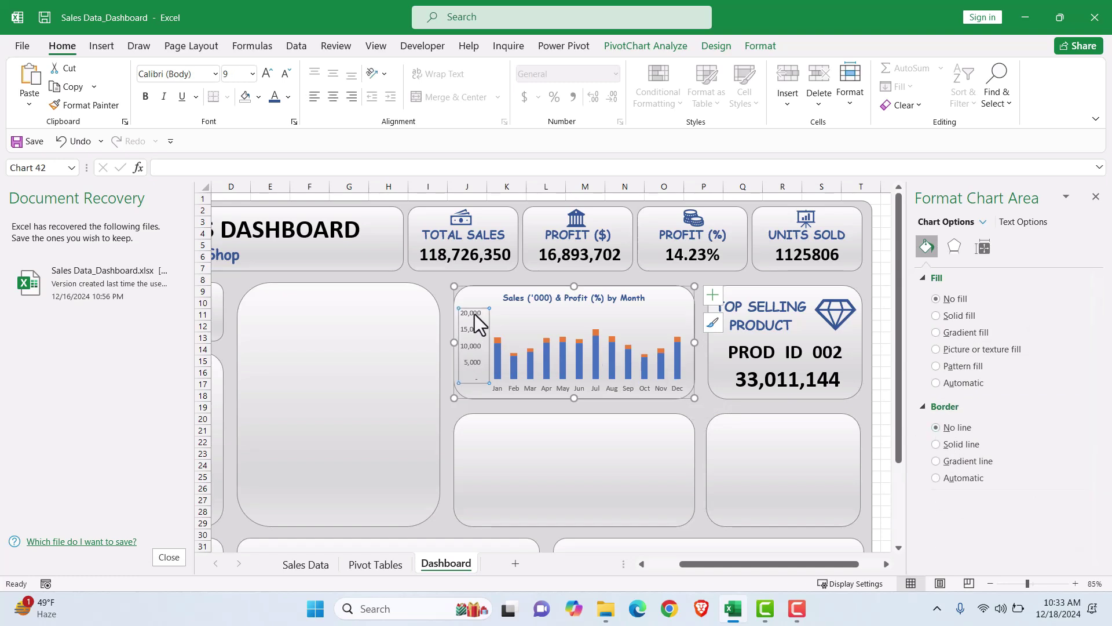
{"action": "left_click", "coordinate": [253, 74]}
{"action": "left_click", "coordinate": [254, 74]}
{"action": "left_click", "coordinate": [236, 74]}
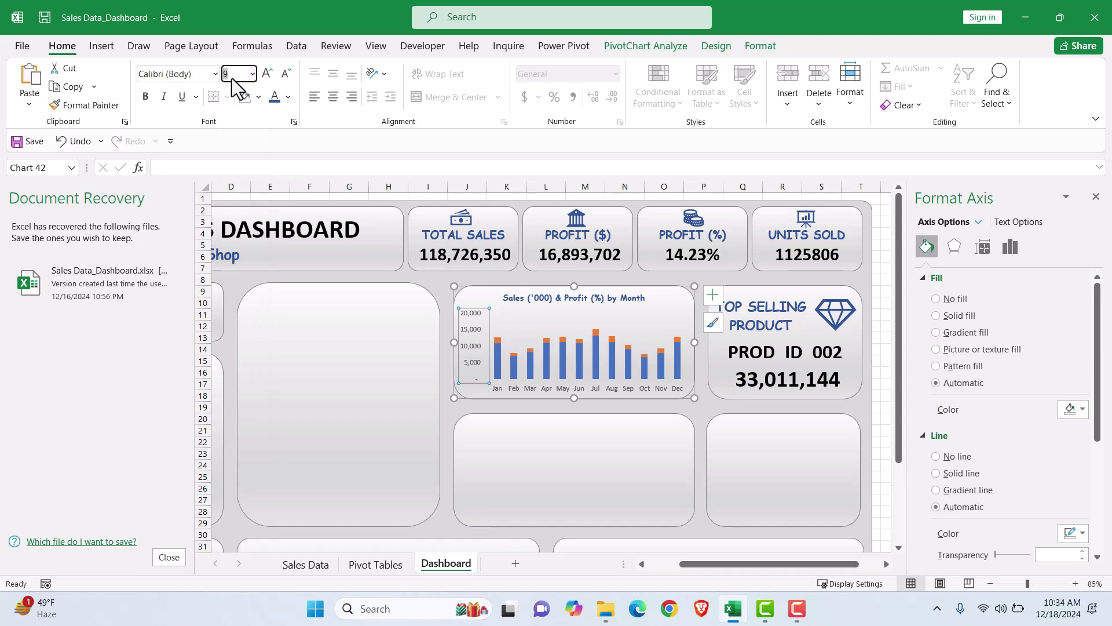
{"action": "type", "text": "6"}
{"action": "left_click", "coordinate": [628, 391]}
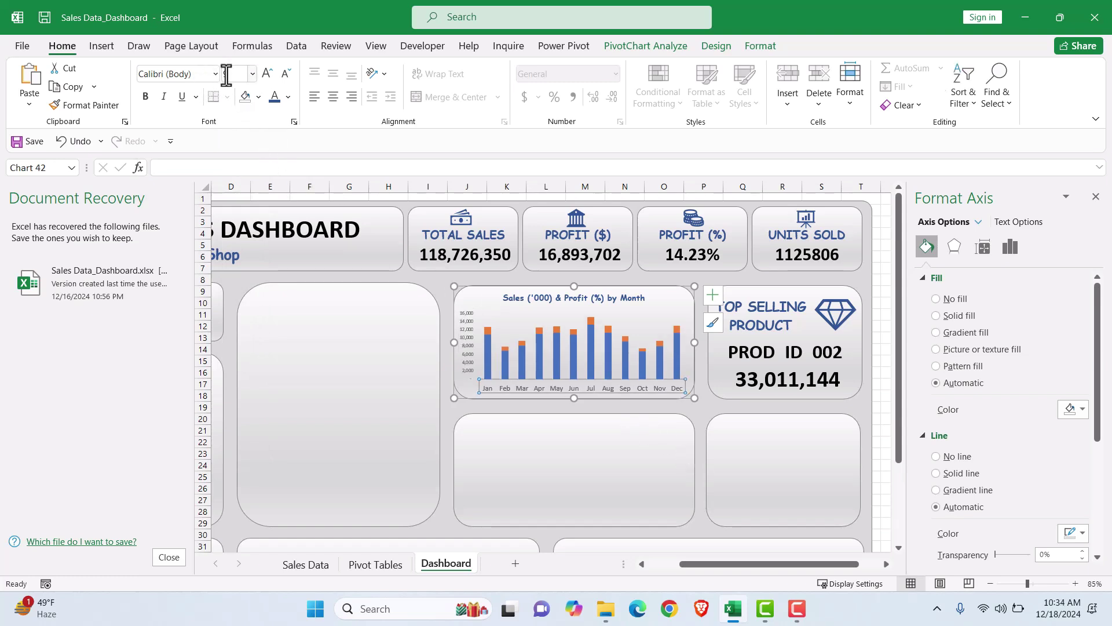
{"action": "type", "text": "6"}
{"action": "key", "text": "Return"}
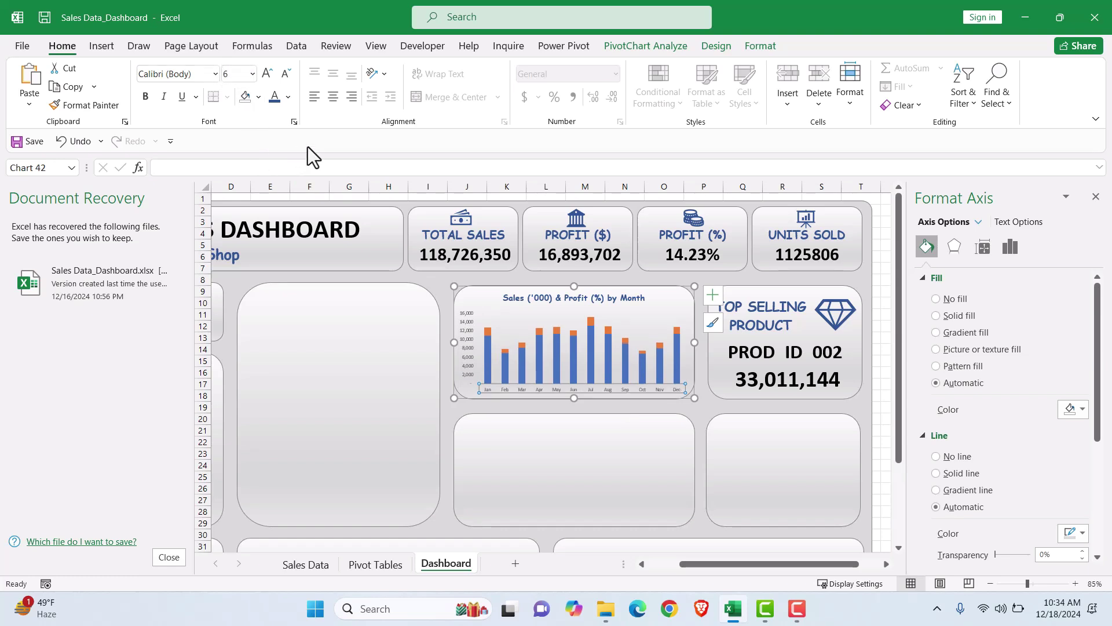
Set the gap width of the chart's sales columns to 80%
{"action": "left_click", "coordinate": [541, 346]}
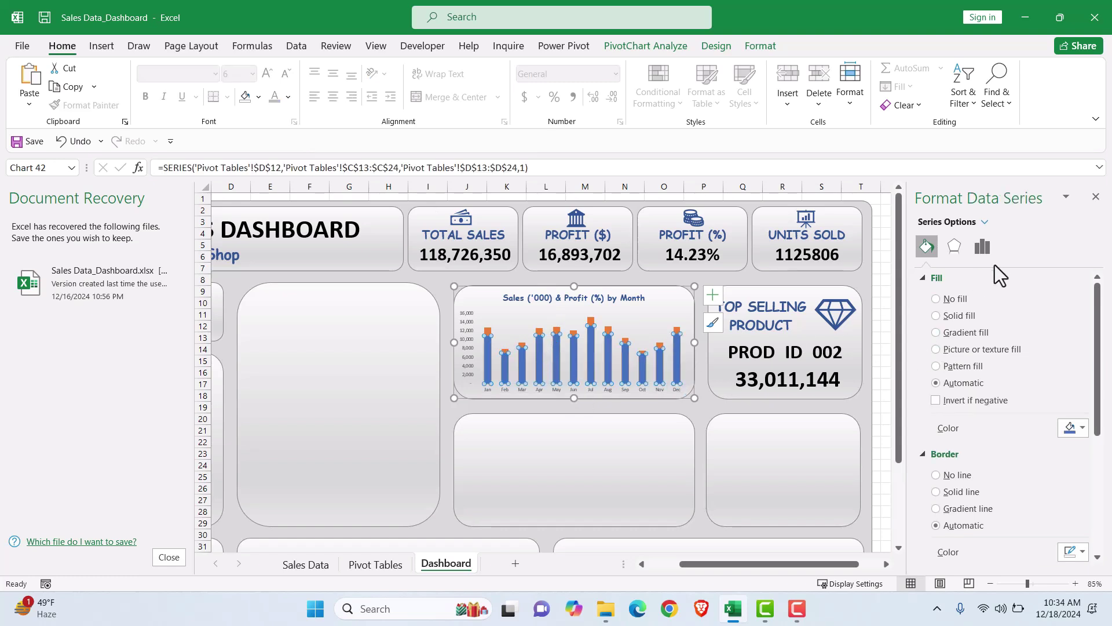
{"action": "left_click", "coordinate": [983, 248]}
{"action": "left_click_drag", "start_coordinate": [1051, 369], "coordinate": [1036, 371]}
{"action": "type", "text": "80"}
{"action": "key", "text": "Return"}
Recolour the sales series light blue and the profit series light orange
{"action": "left_click", "coordinate": [927, 247]}
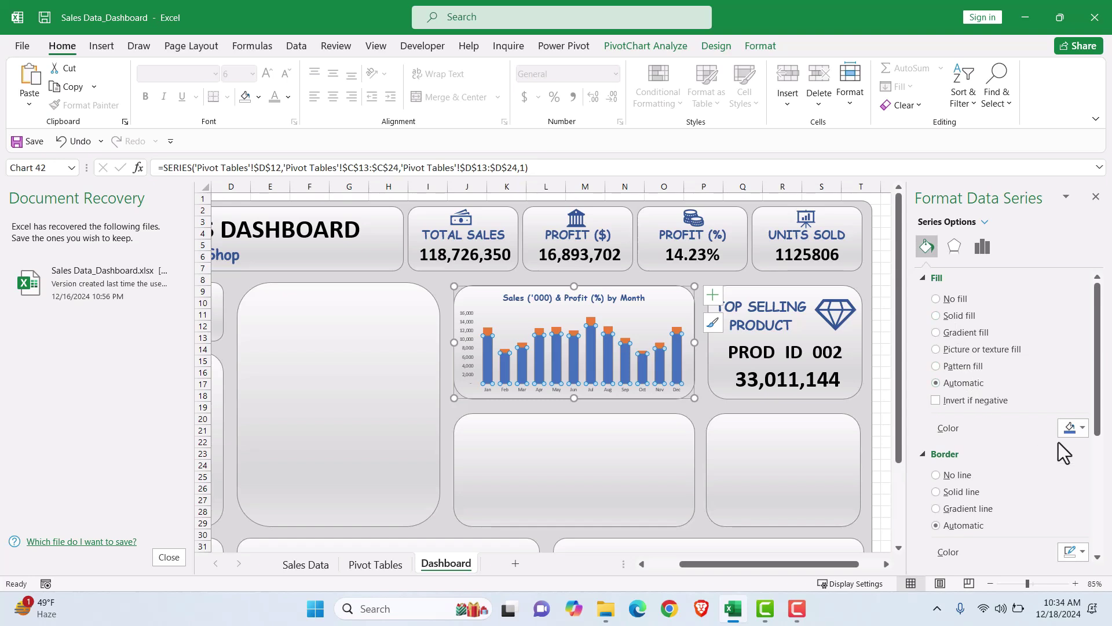
{"action": "left_click", "coordinate": [1081, 428]}
{"action": "left_click", "coordinate": [1044, 322]}
{"action": "left_click", "coordinate": [593, 320]}
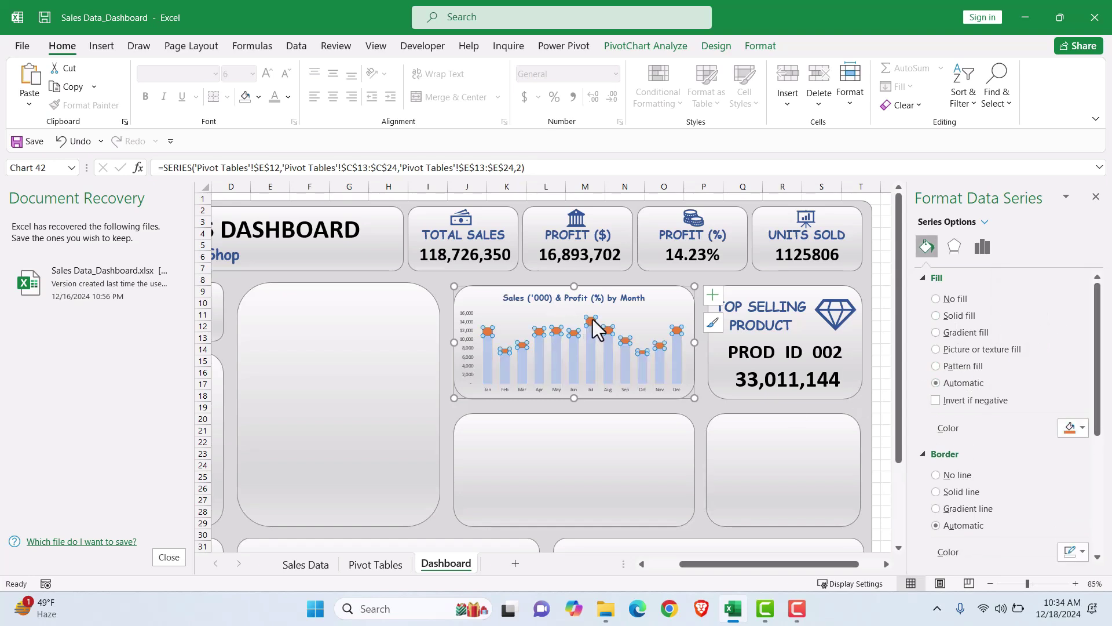
{"action": "left_click", "coordinate": [1074, 428]}
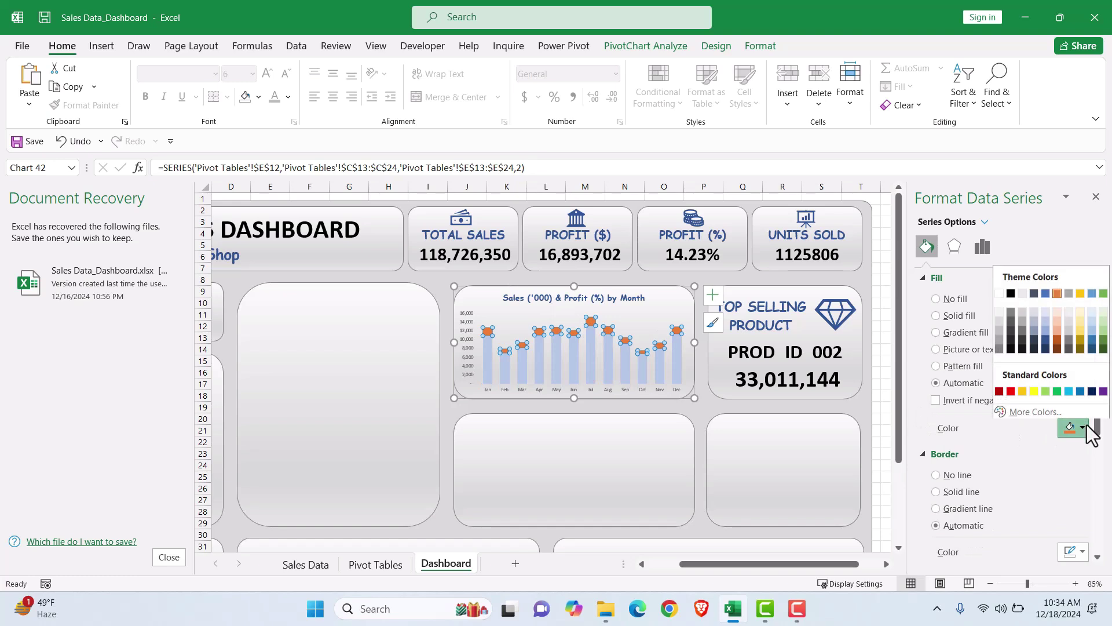
{"action": "left_click", "coordinate": [1057, 320]}
{"action": "left_click", "coordinate": [591, 416]}
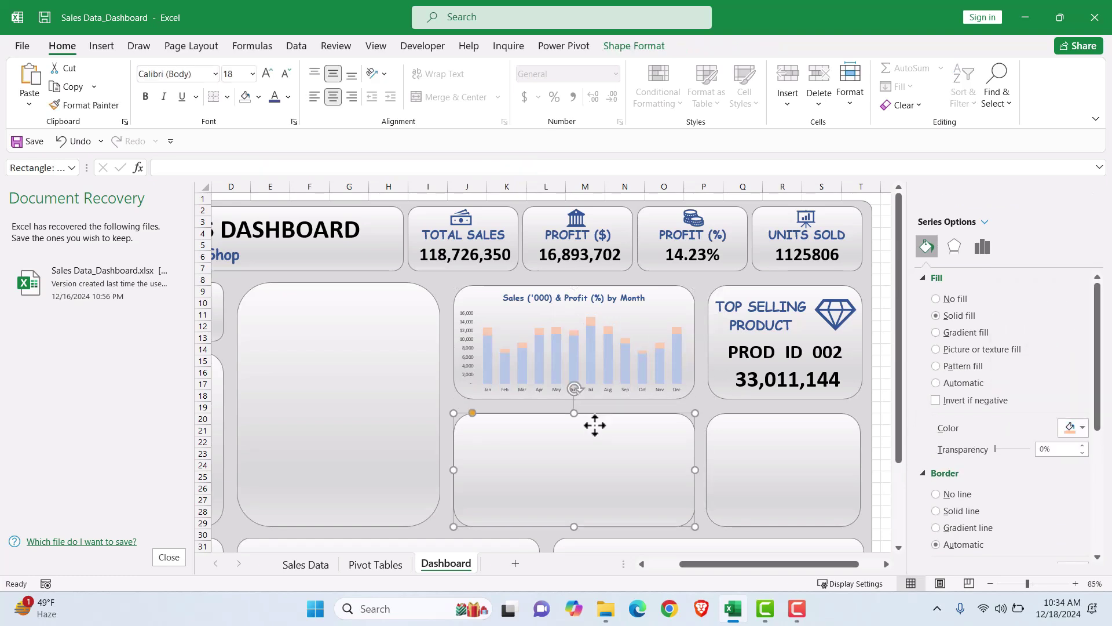
Add data labels to the profit series of the monthly sales and profit chart
{"action": "left_click", "coordinate": [588, 321]}
{"action": "left_click", "coordinate": [588, 322]}
{"action": "right_click", "coordinate": [590, 321]}
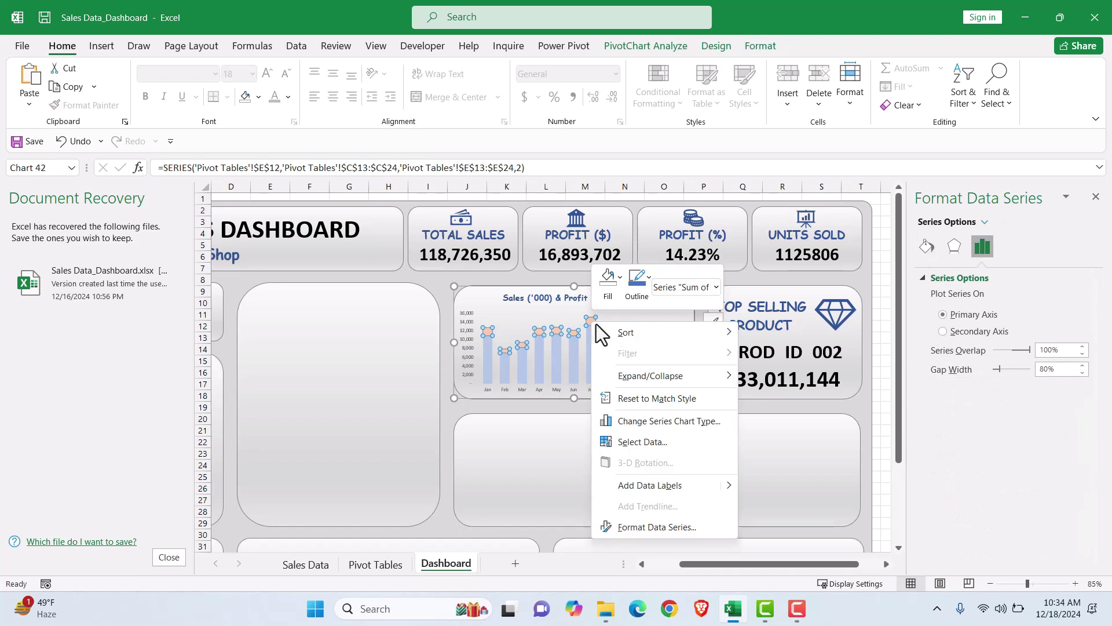
{"action": "mouse_move", "coordinate": [731, 485]}
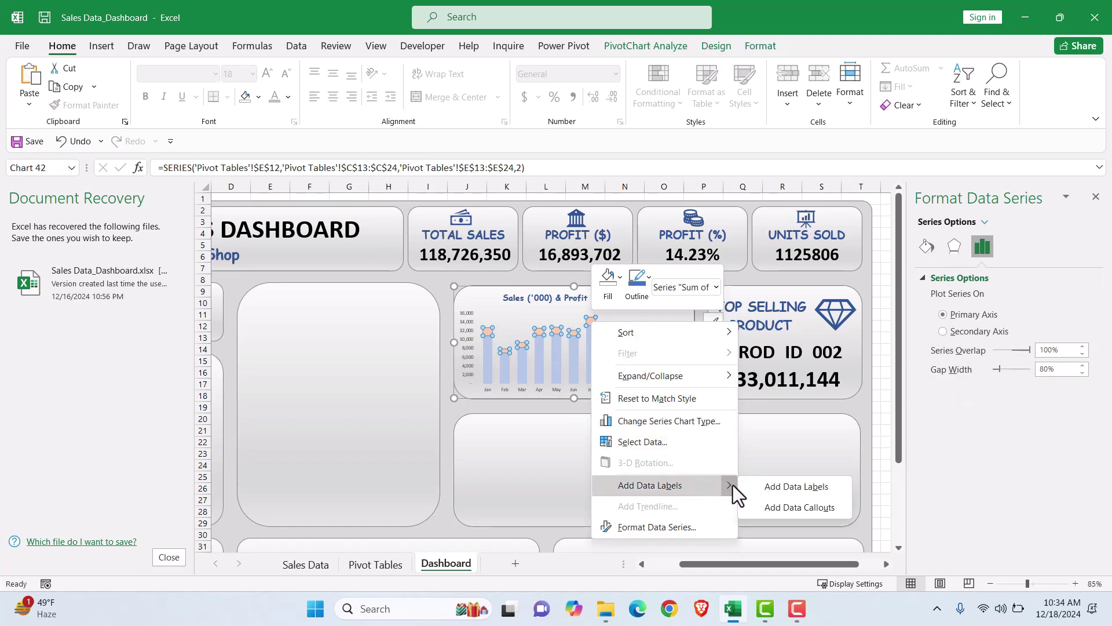
{"action": "left_click", "coordinate": [788, 488]}
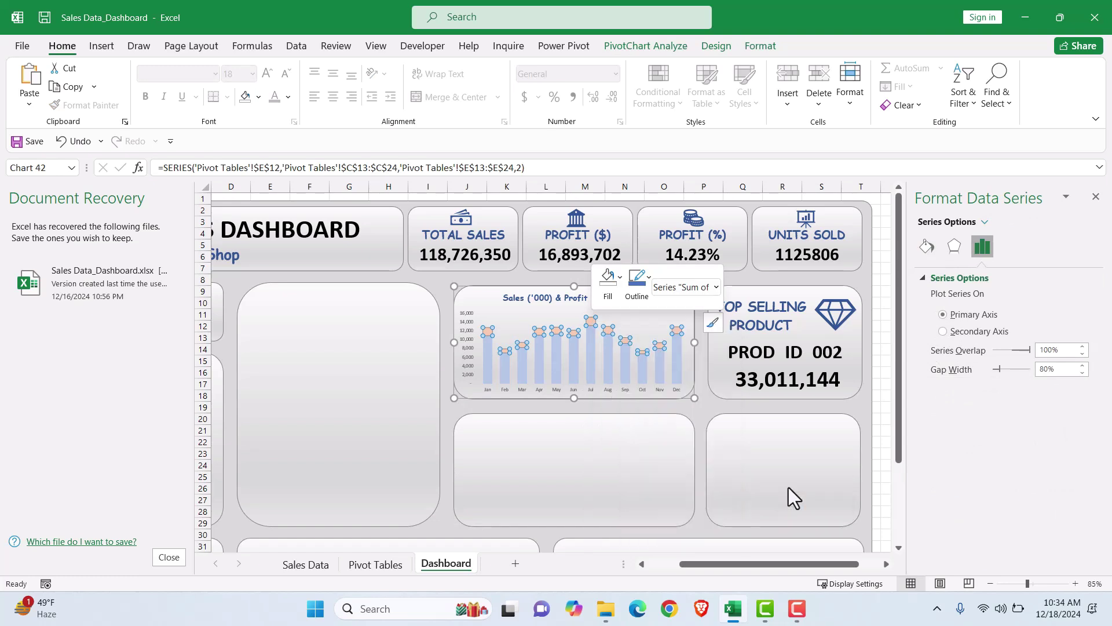
{"action": "left_click", "coordinate": [531, 371]}
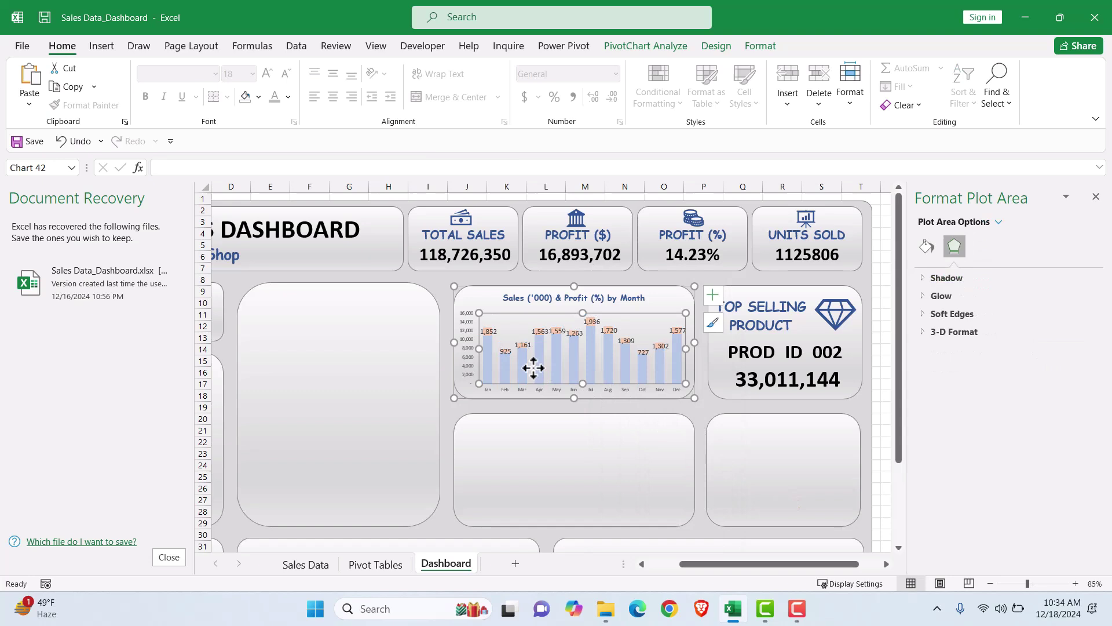
Select the profit series' data labels and open their label formatting options
{"action": "left_click", "coordinate": [497, 334]}
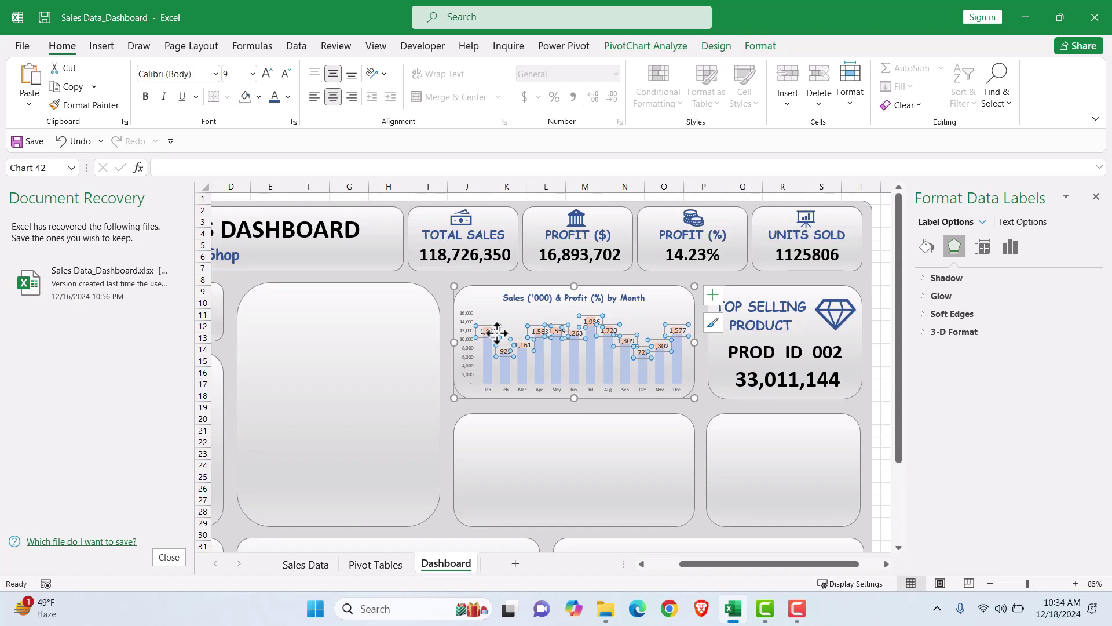
{"action": "right_click", "coordinate": [588, 320]}
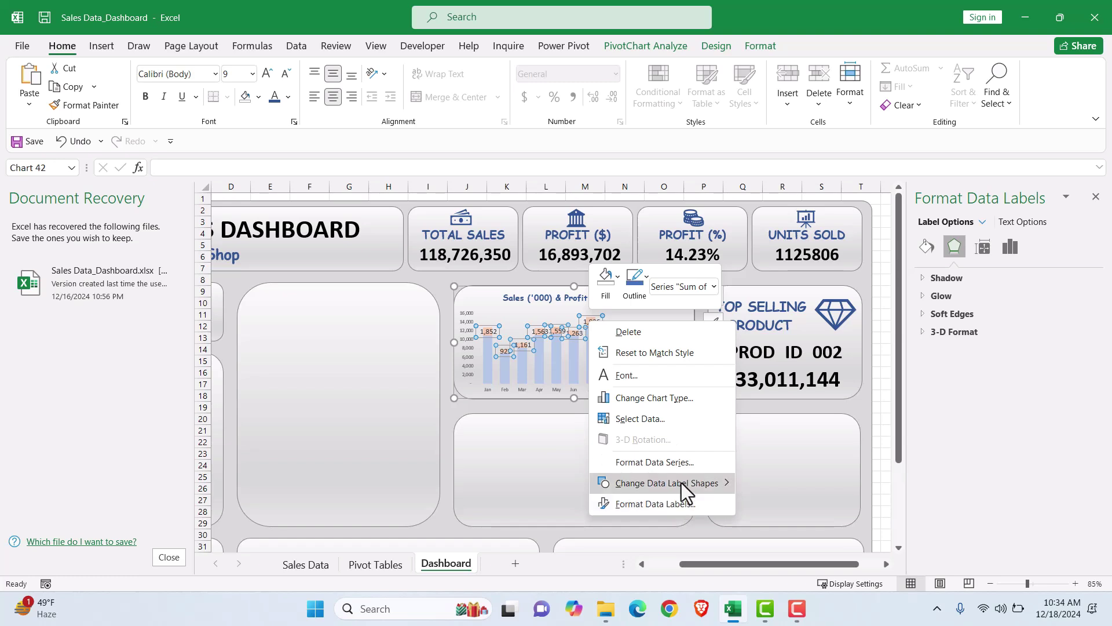
{"action": "left_click", "coordinate": [671, 504]}
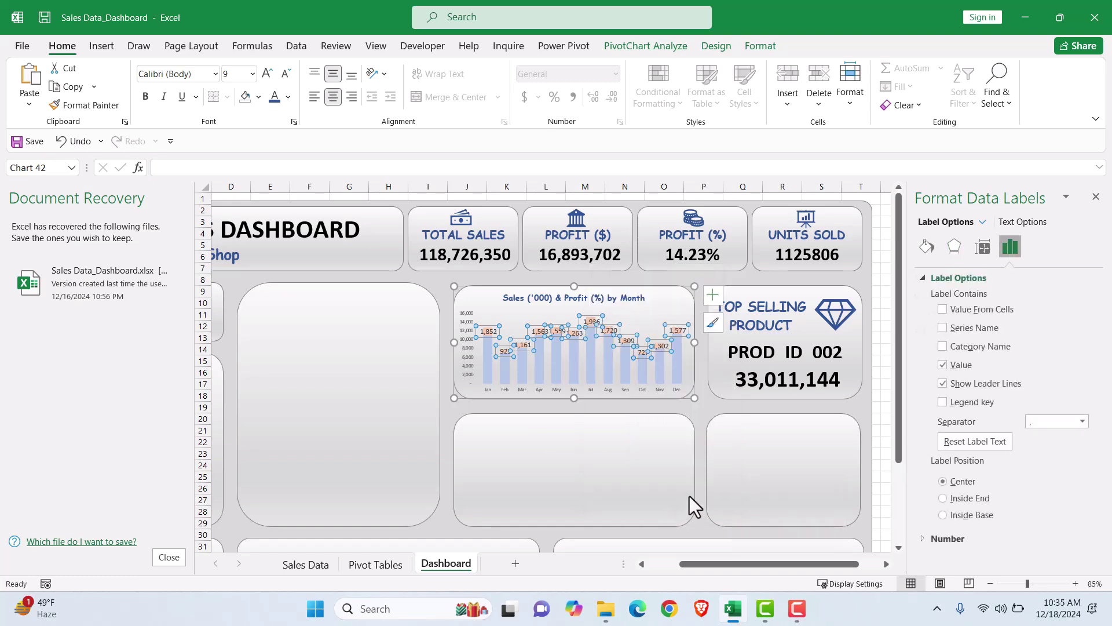
{"action": "left_click", "coordinate": [941, 366]}
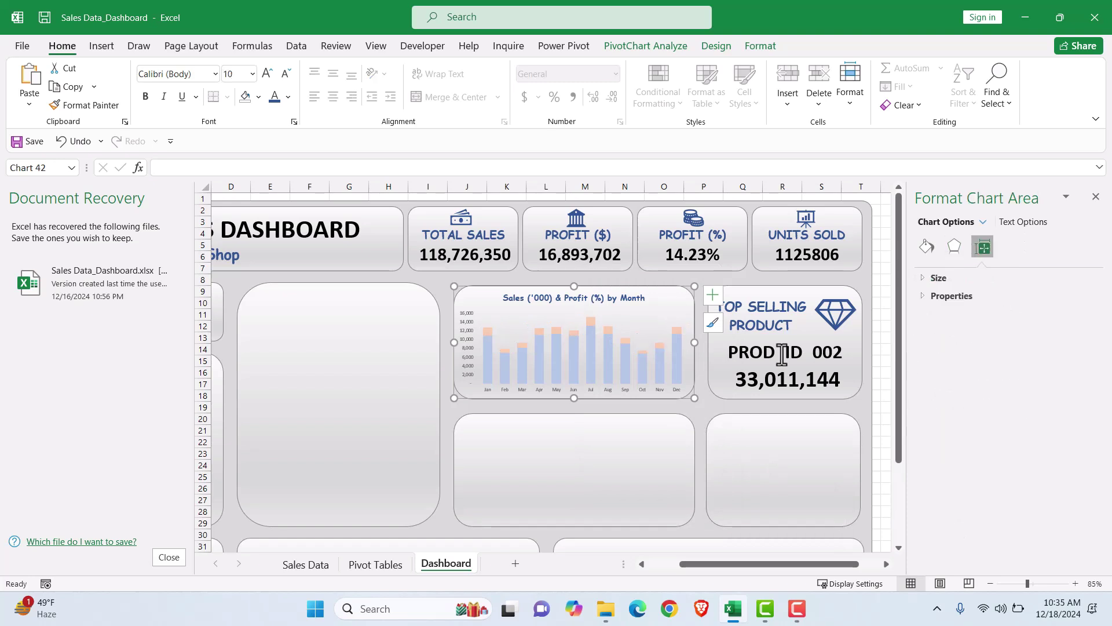
{"action": "left_click", "coordinate": [927, 296]}
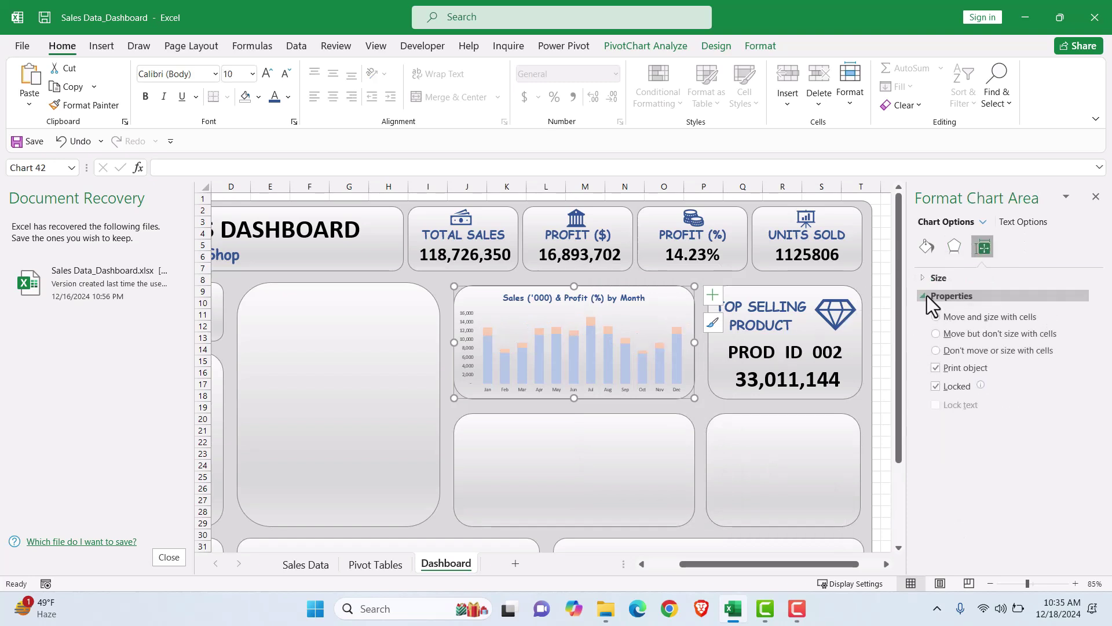
{"action": "left_click", "coordinate": [920, 276]}
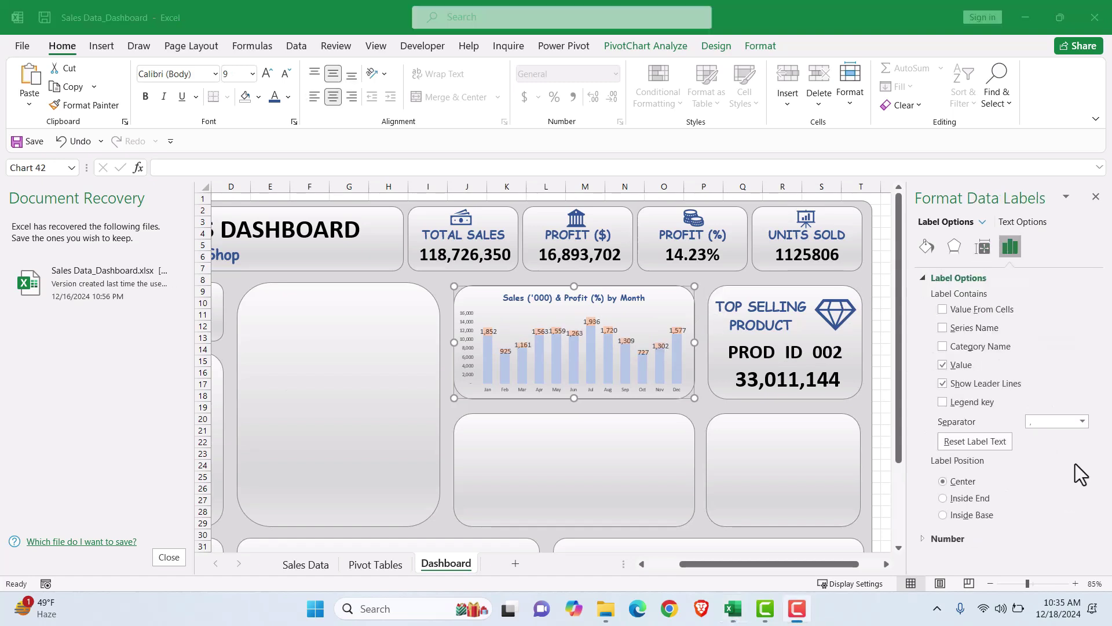
Label the profit series with the Profit (%) cells F13:F24 of the Pivot Tables sheet in place of its own values
{"action": "left_click", "coordinate": [943, 308]}
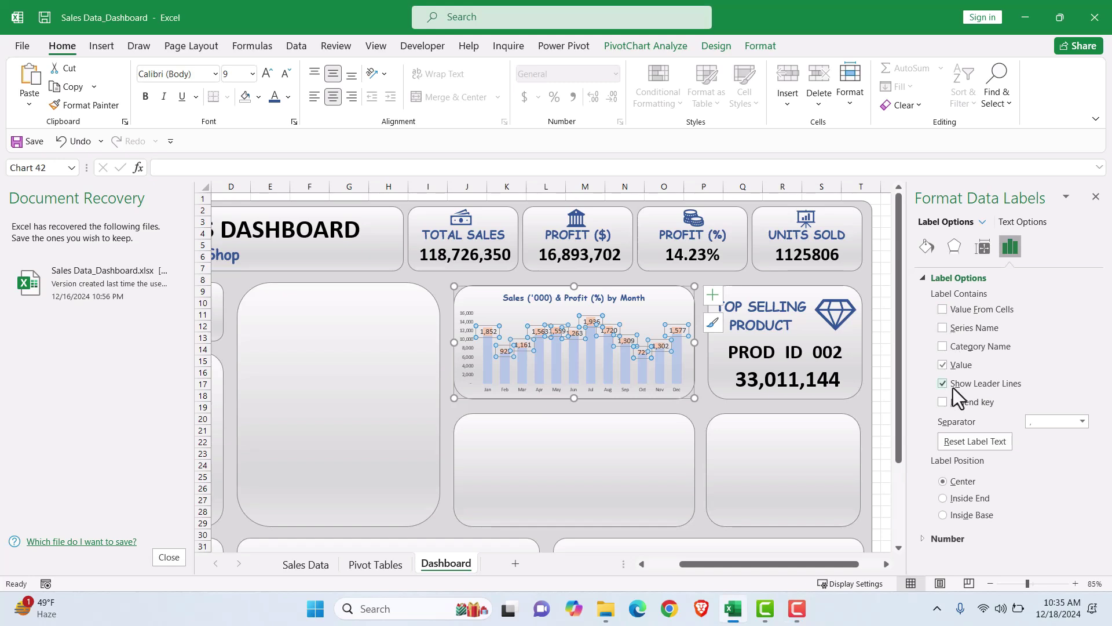
{"action": "left_click", "coordinate": [943, 364]}
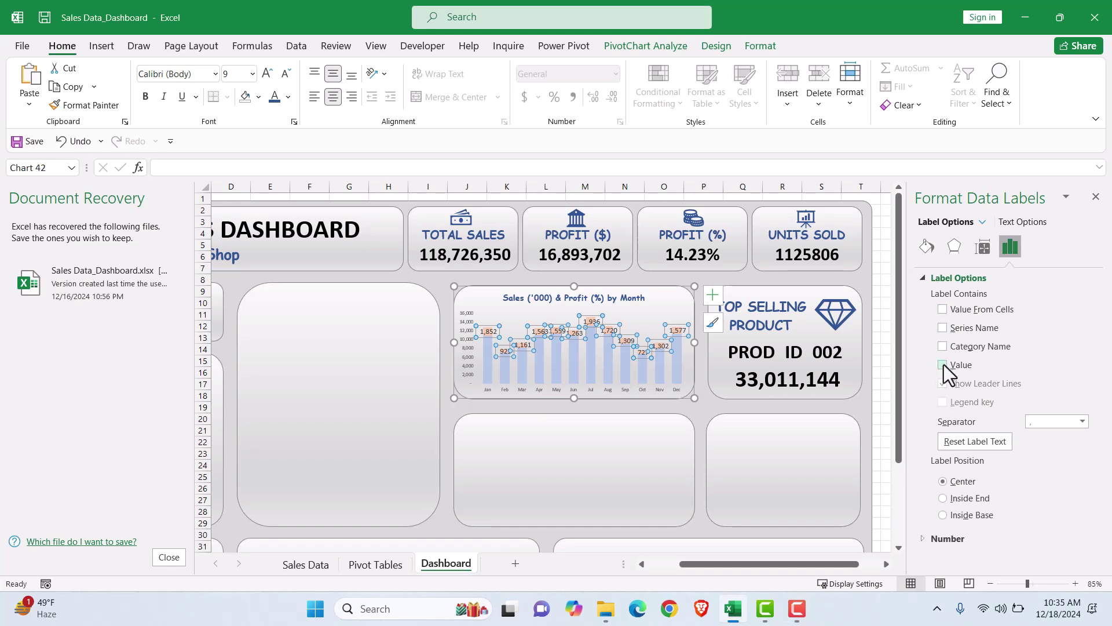
{"action": "left_click", "coordinate": [943, 309]}
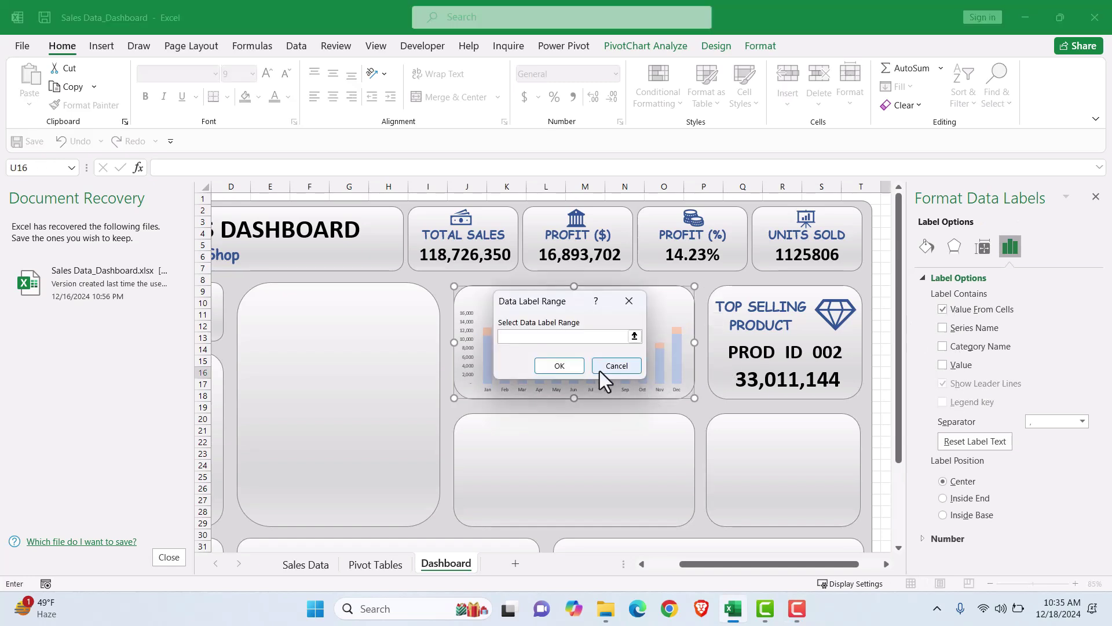
{"action": "left_click", "coordinate": [635, 336]}
{"action": "left_click", "coordinate": [402, 565]}
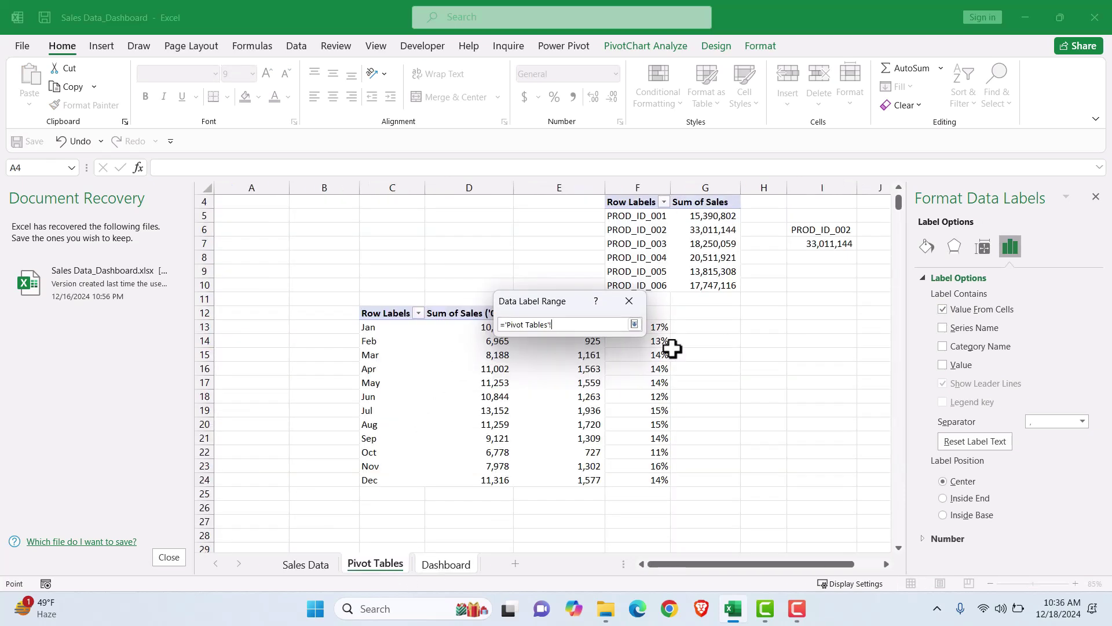
{"action": "left_click_drag", "start_coordinate": [661, 327], "coordinate": [651, 477]}
{"action": "key", "text": "Return"}
{"action": "key", "text": "Return"}
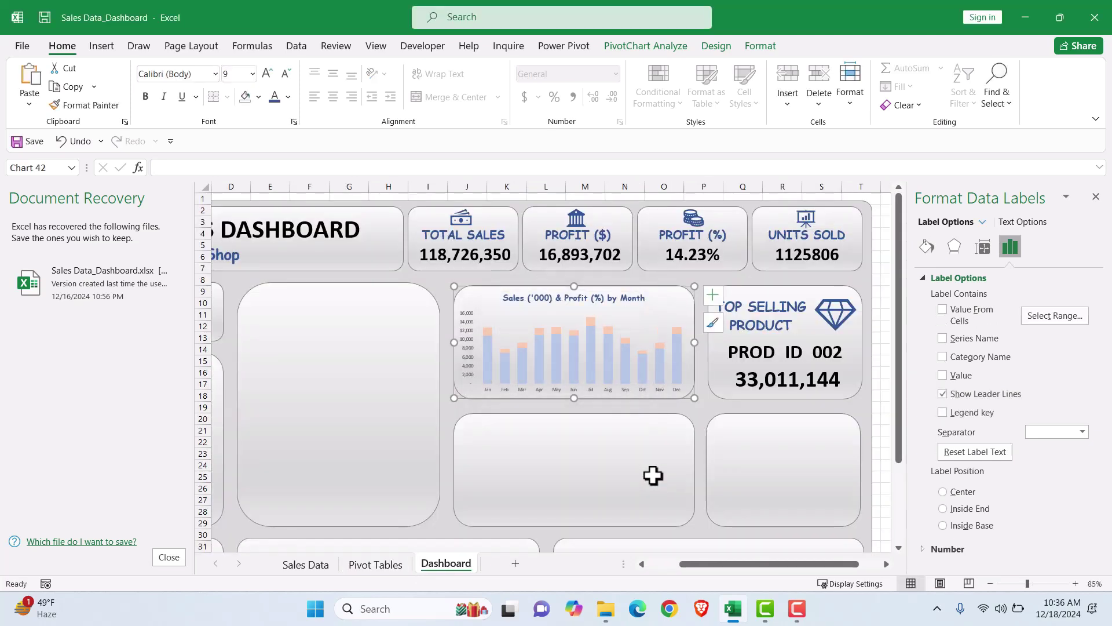
{"action": "left_click", "coordinate": [940, 310]}
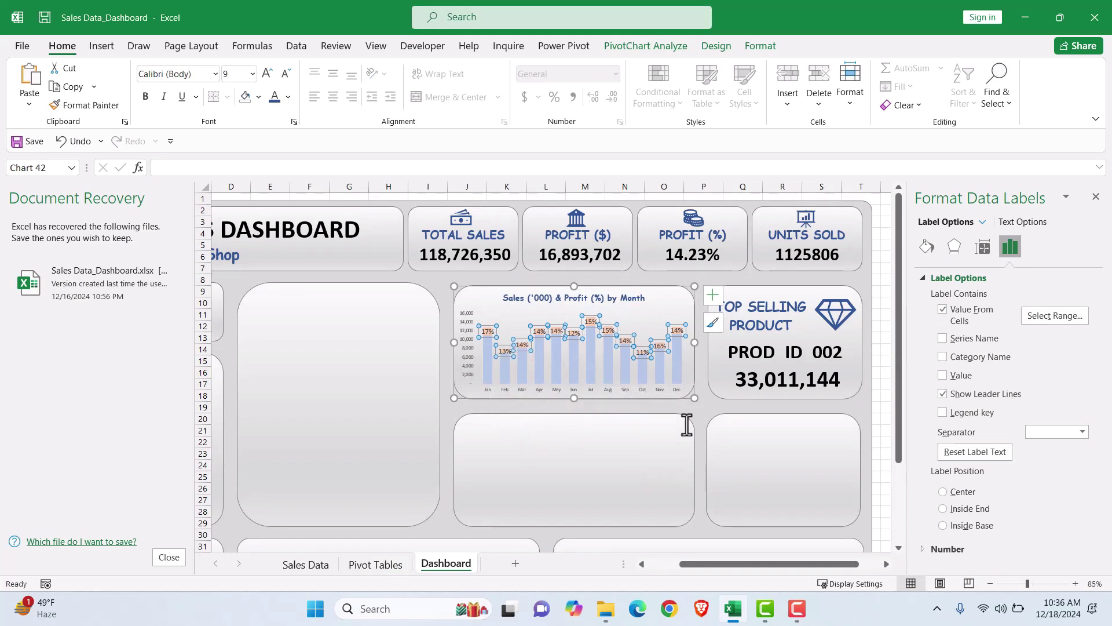
{"action": "left_click", "coordinate": [461, 409]}
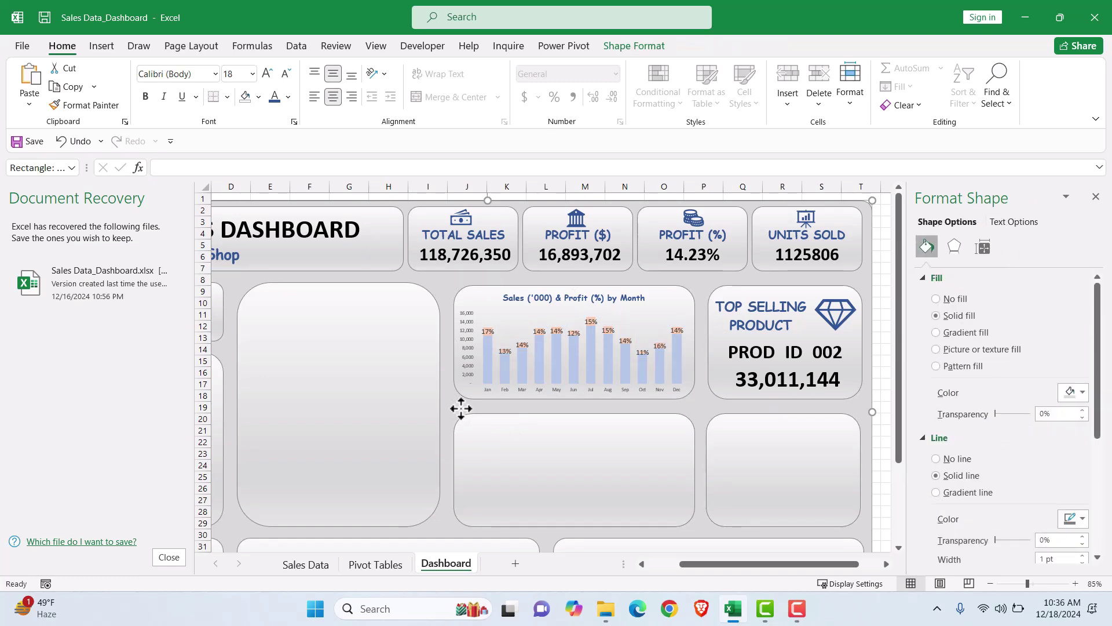
Insert a PivotTable from the source named "table" at cell J4 of the Pivot Tables sheet
{"action": "left_click", "coordinate": [513, 412]}
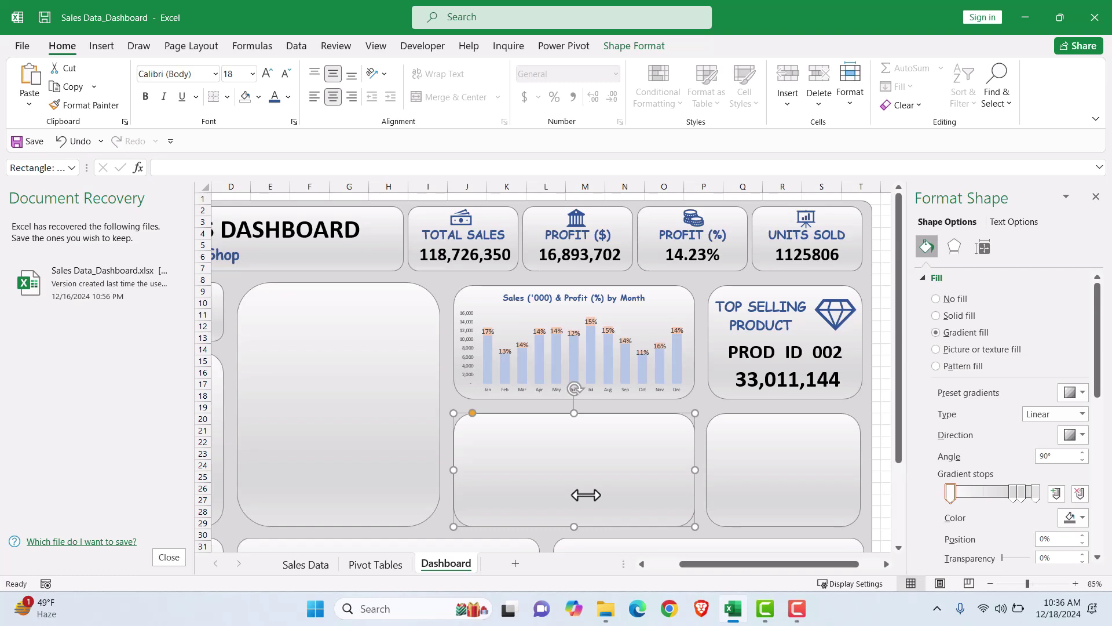
{"action": "left_click", "coordinate": [383, 566]}
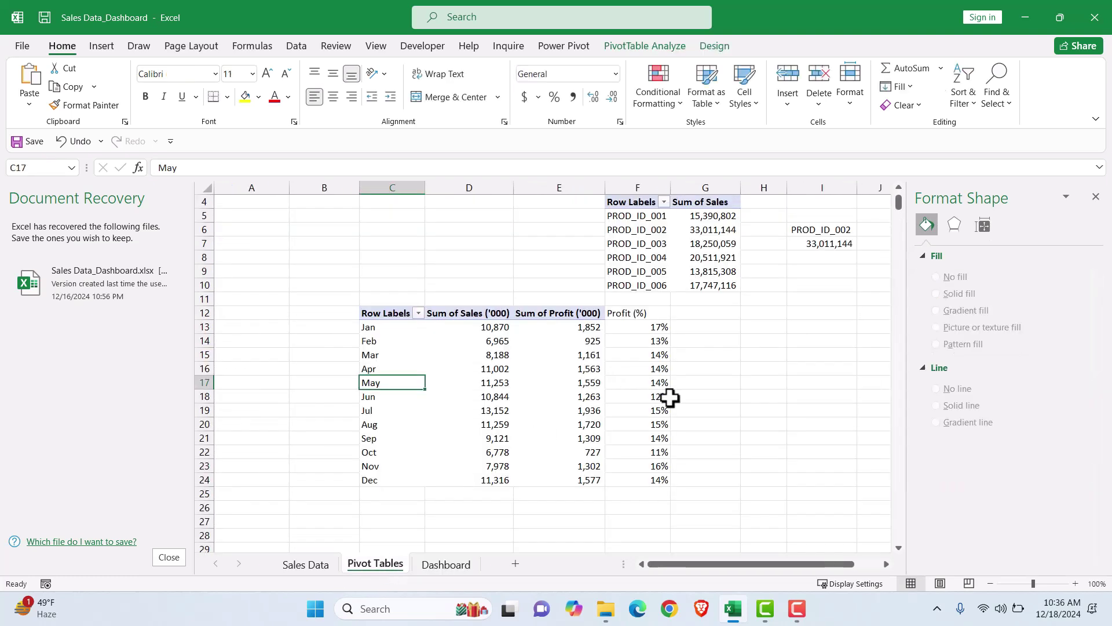
{"action": "scroll", "coordinate": [671, 398], "scroll_direction": "up", "scroll_amount": 1}
{"action": "left_click", "coordinate": [1096, 196]}
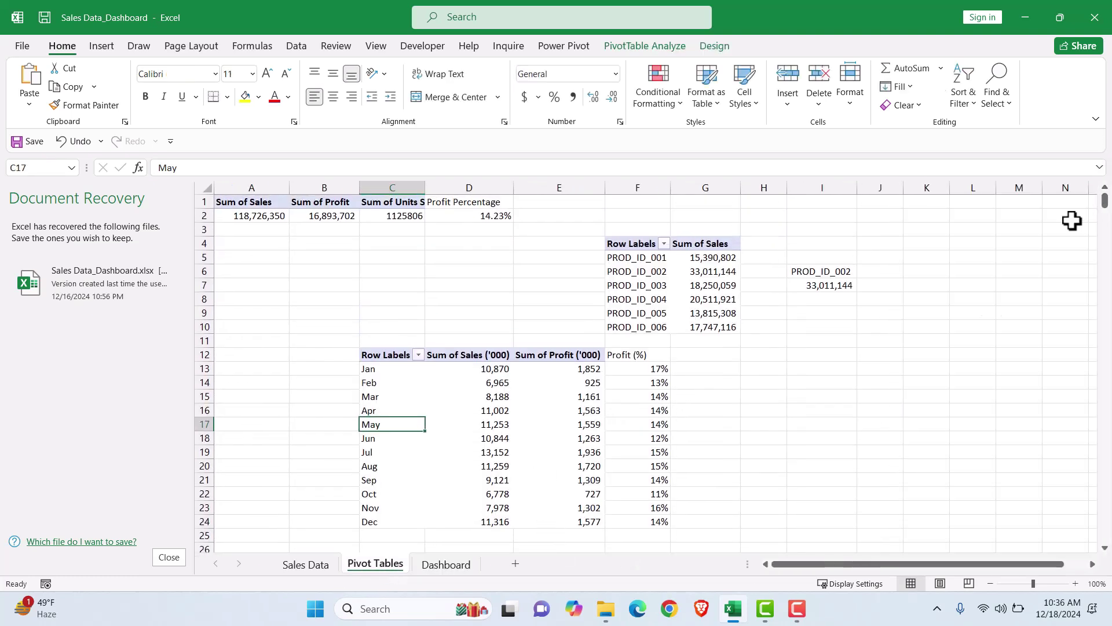
{"action": "left_click_drag", "start_coordinate": [793, 565], "coordinate": [832, 564]}
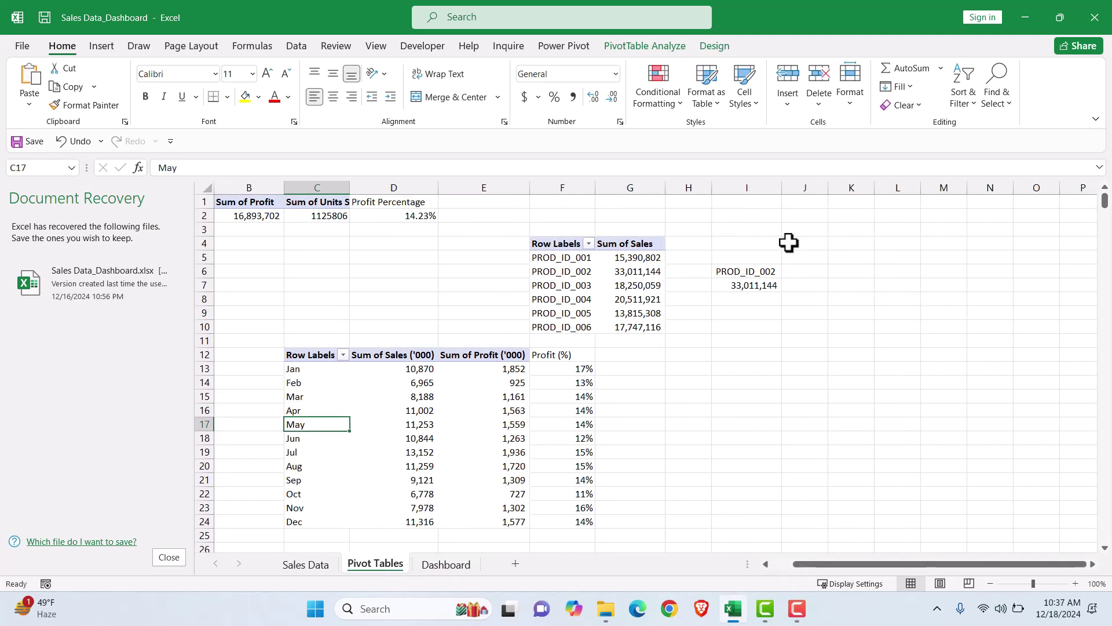
{"action": "left_click", "coordinate": [815, 242]}
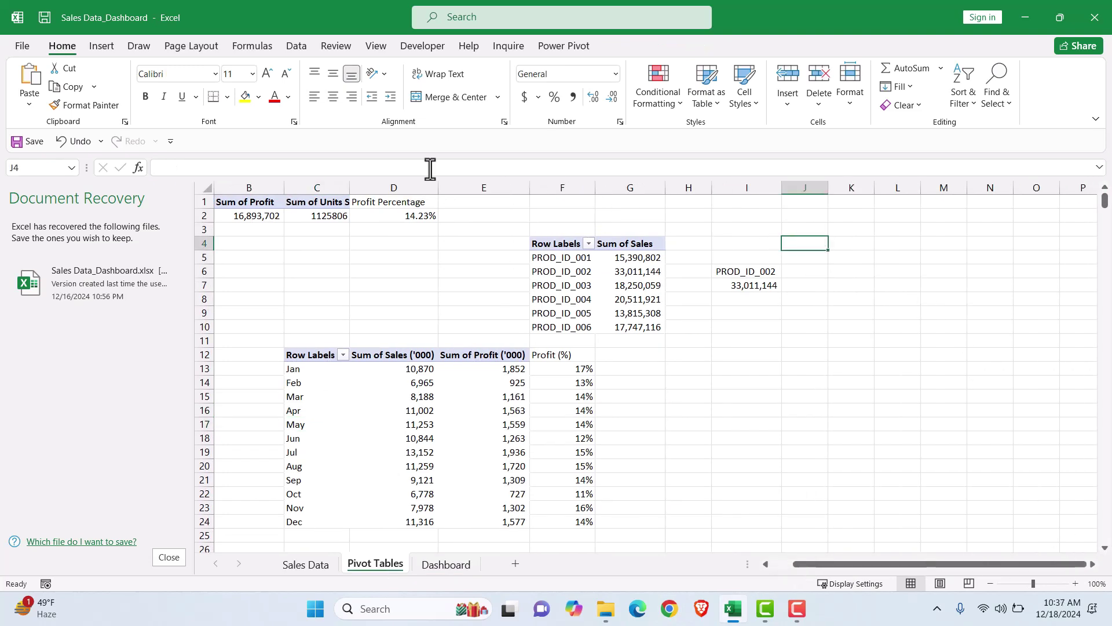
{"action": "left_click", "coordinate": [97, 48]}
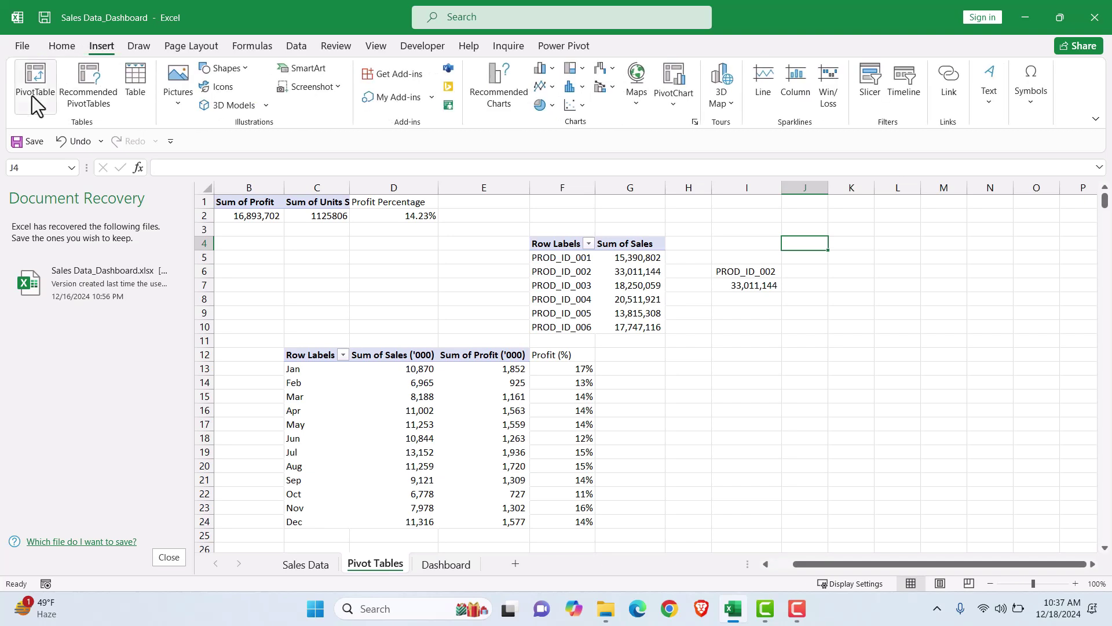
{"action": "left_click", "coordinate": [36, 84]}
{"action": "type", "text": "table"}
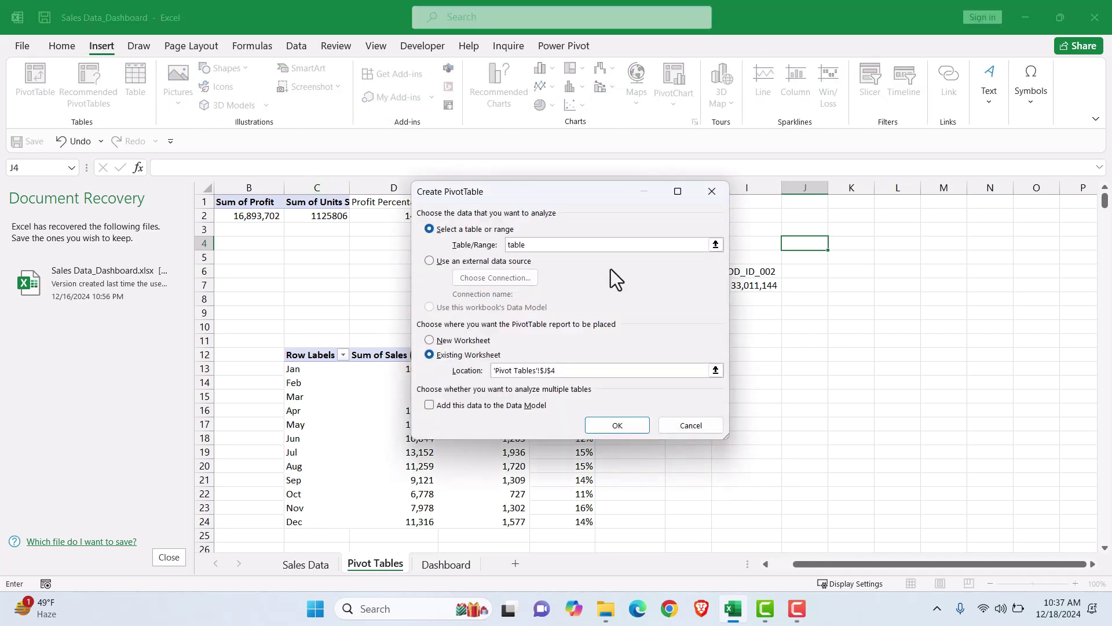
{"action": "key", "text": "Return"}
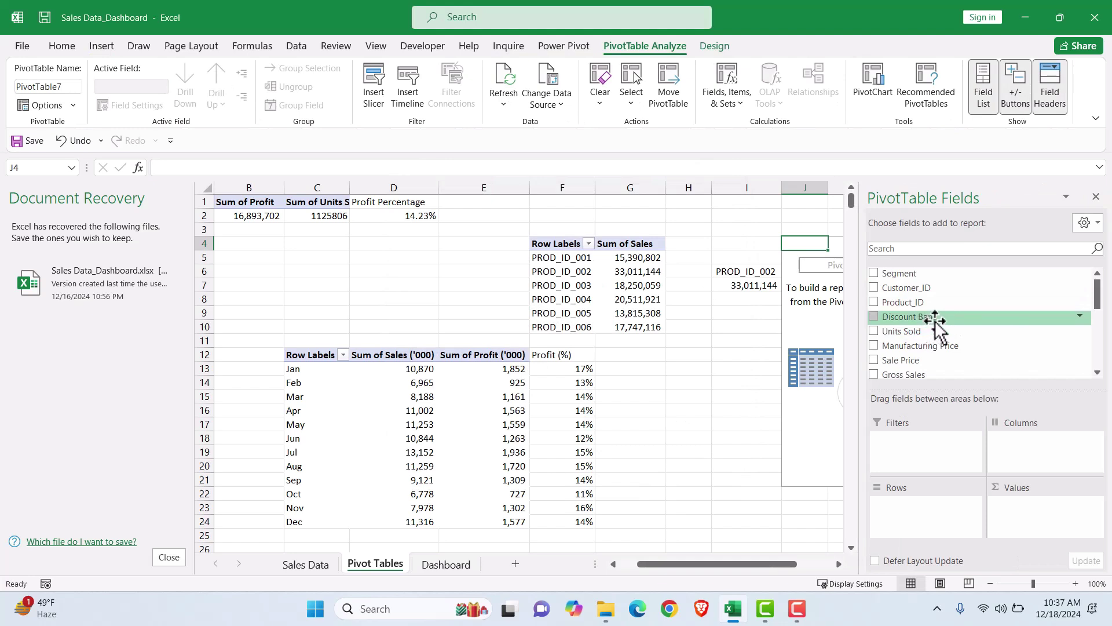
Sort the new PivotTable's field list alphabetically, and place Customer_ID in the rows and Sales in the values
{"action": "left_click", "coordinate": [1087, 222]}
{"action": "left_click", "coordinate": [934, 459]}
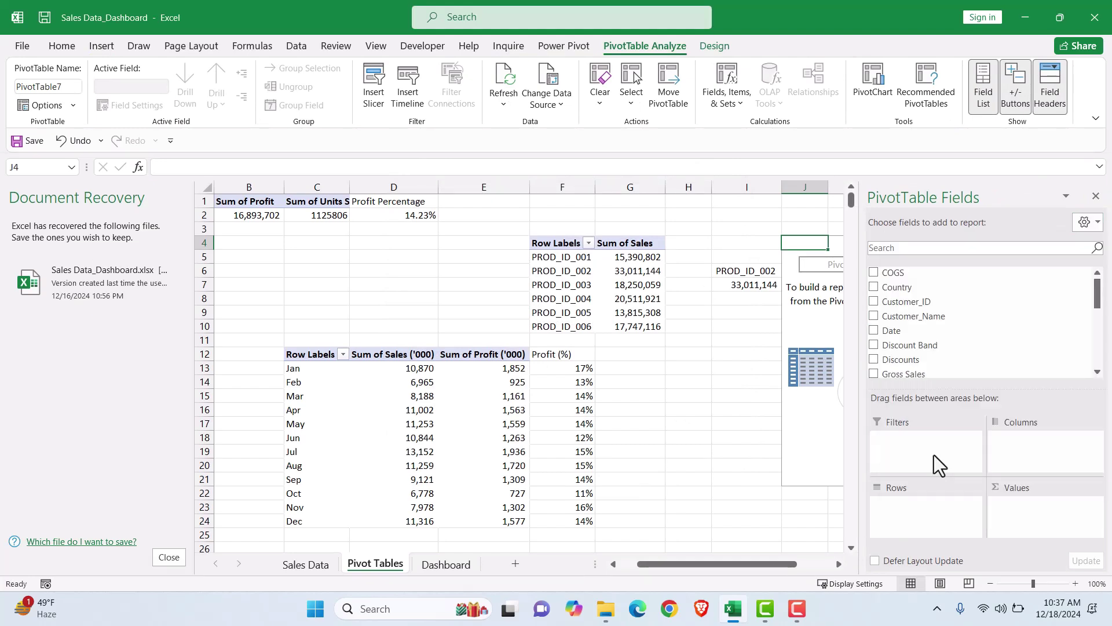
{"action": "left_click_drag", "start_coordinate": [925, 302], "coordinate": [921, 507]}
{"action": "scroll", "coordinate": [934, 315], "scroll_direction": "down", "scroll_amount": 4}
{"action": "left_click_drag", "start_coordinate": [888, 331], "coordinate": [1033, 521]}
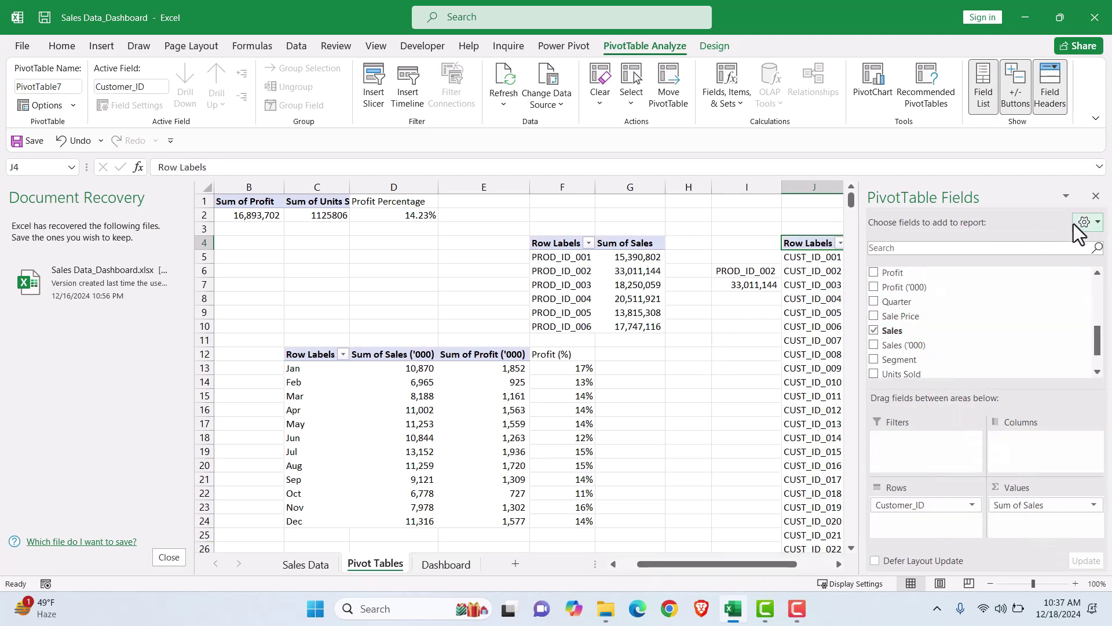
Close the field list and remove the grand total row from the customer PivotTable
{"action": "left_click", "coordinate": [1096, 196]}
{"action": "scroll", "coordinate": [875, 342], "scroll_direction": "down", "scroll_amount": 6}
{"action": "scroll", "coordinate": [875, 342], "scroll_direction": "down", "scroll_amount": 20}
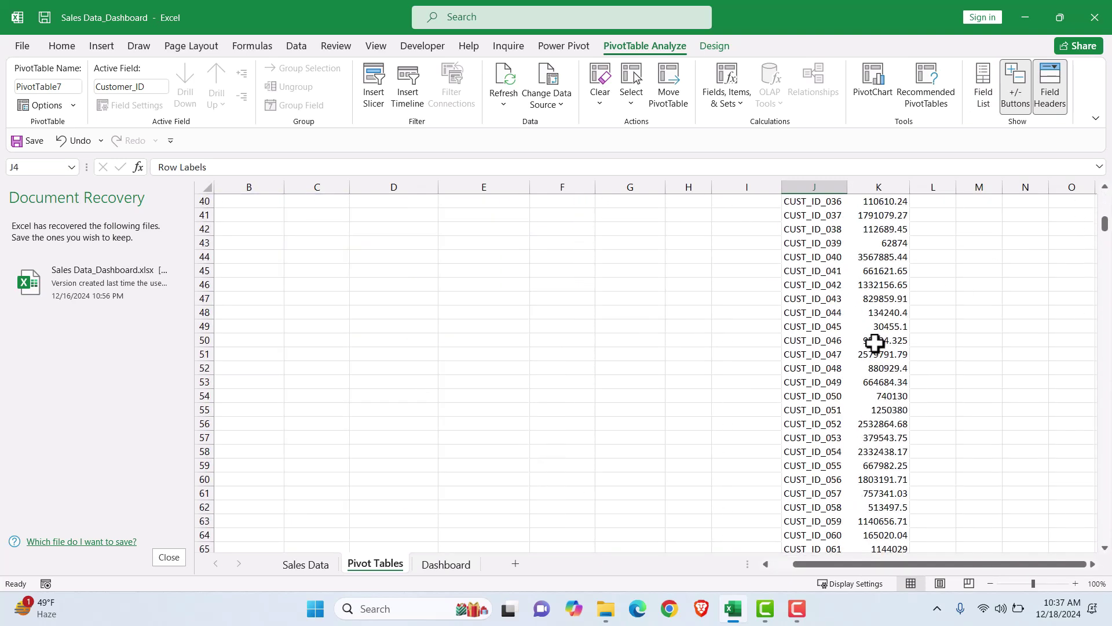
{"action": "scroll", "coordinate": [874, 350], "scroll_direction": "up", "scroll_amount": 7}
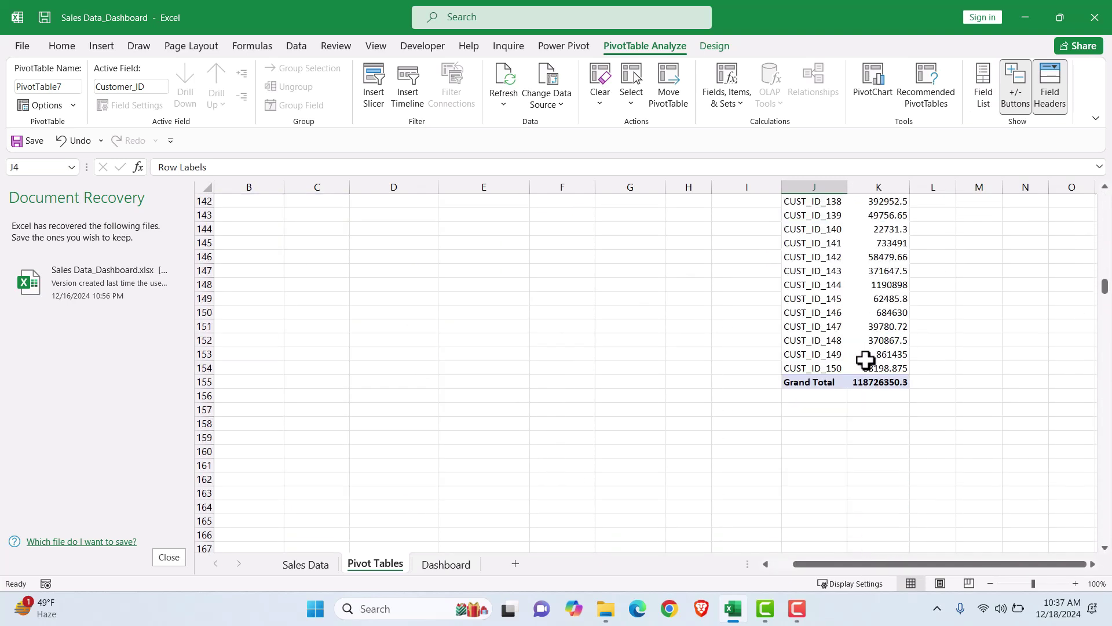
{"action": "left_click", "coordinate": [789, 382]}
{"action": "right_click", "coordinate": [789, 382]}
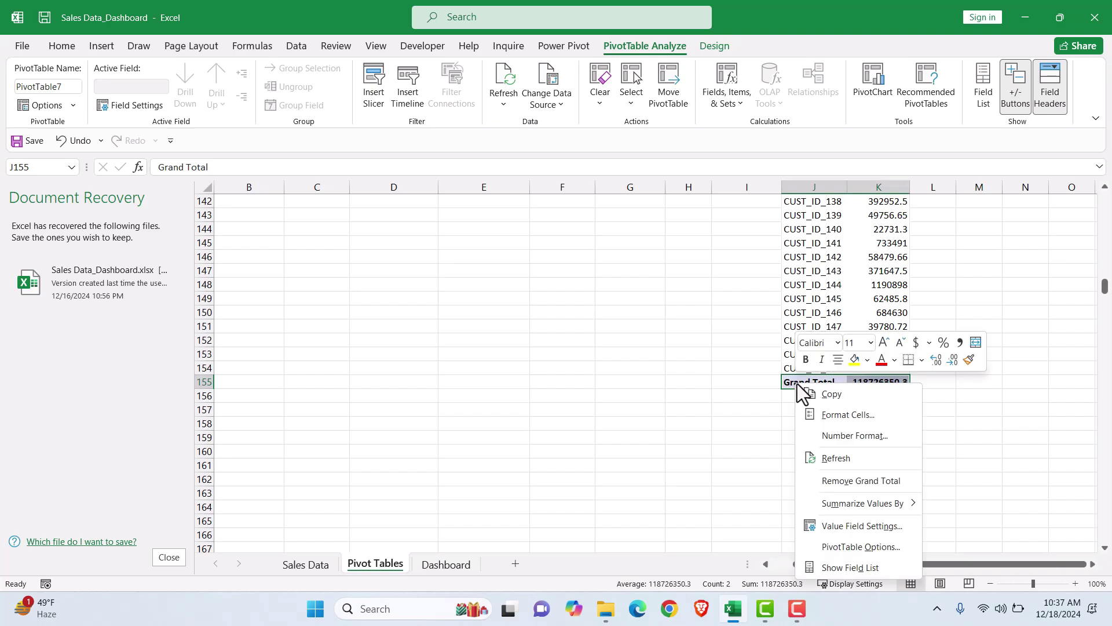
{"action": "left_click", "coordinate": [834, 480]}
Format all the customers' Sum of Sales values with thousands separators and no decimal places
{"action": "left_click", "coordinate": [888, 369]}
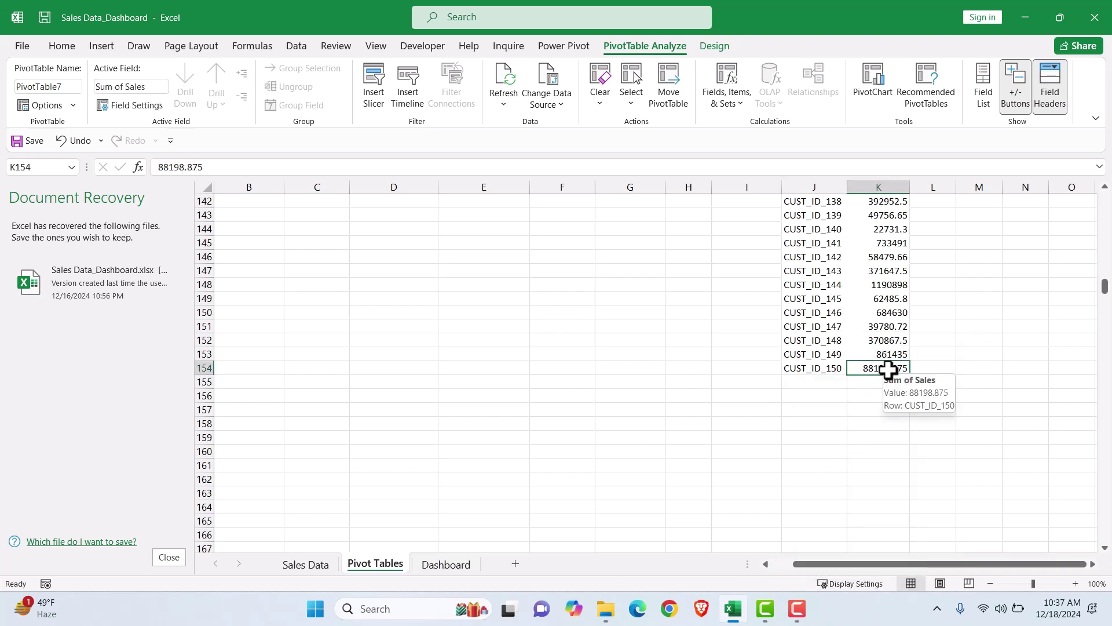
{"action": "left_click_drag", "start_coordinate": [888, 370], "coordinate": [888, 370]}
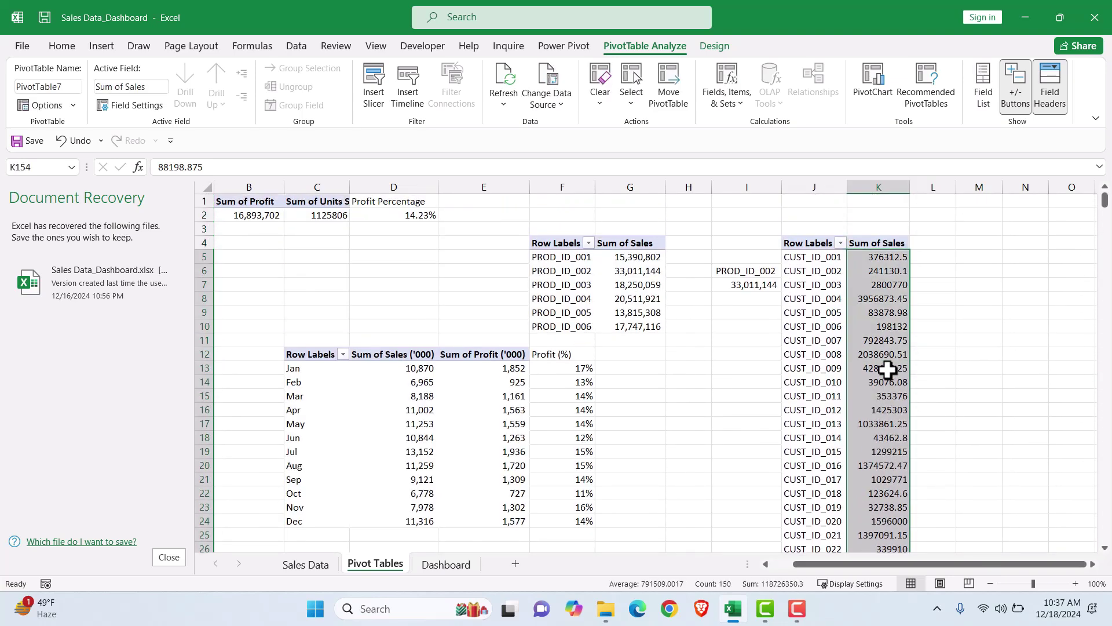
{"action": "left_click", "coordinate": [57, 50]}
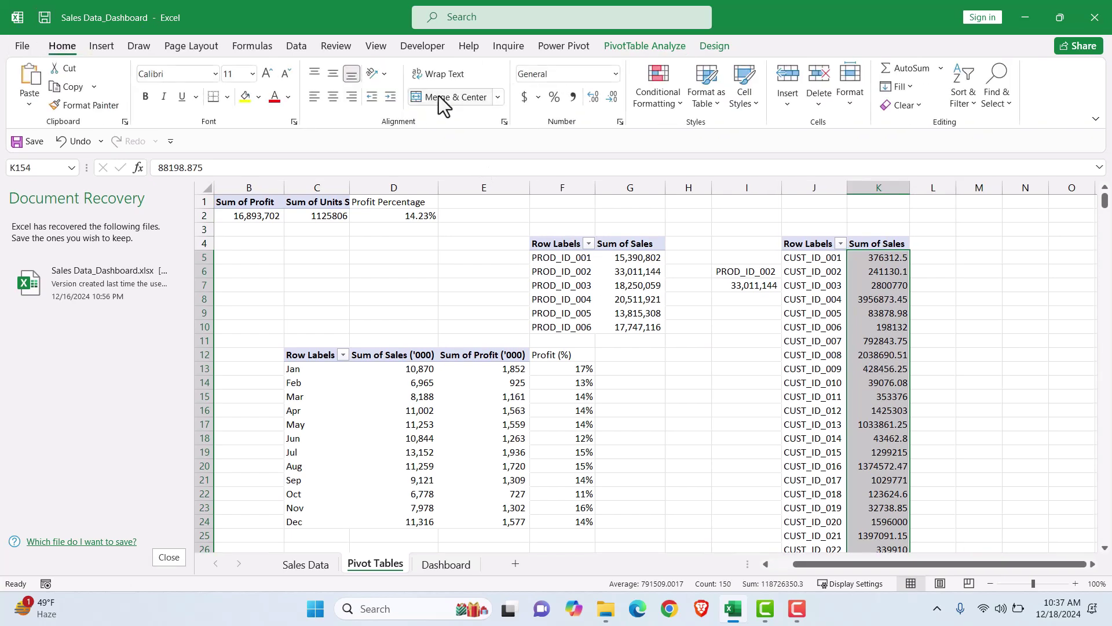
{"action": "left_click", "coordinate": [573, 97]}
{"action": "left_click", "coordinate": [612, 99]}
{"action": "left_click", "coordinate": [613, 98]}
{"action": "scroll", "coordinate": [1031, 421], "scroll_direction": "up", "scroll_amount": 10}
{"action": "scroll", "coordinate": [1031, 421], "scroll_direction": "up", "scroll_amount": 20}
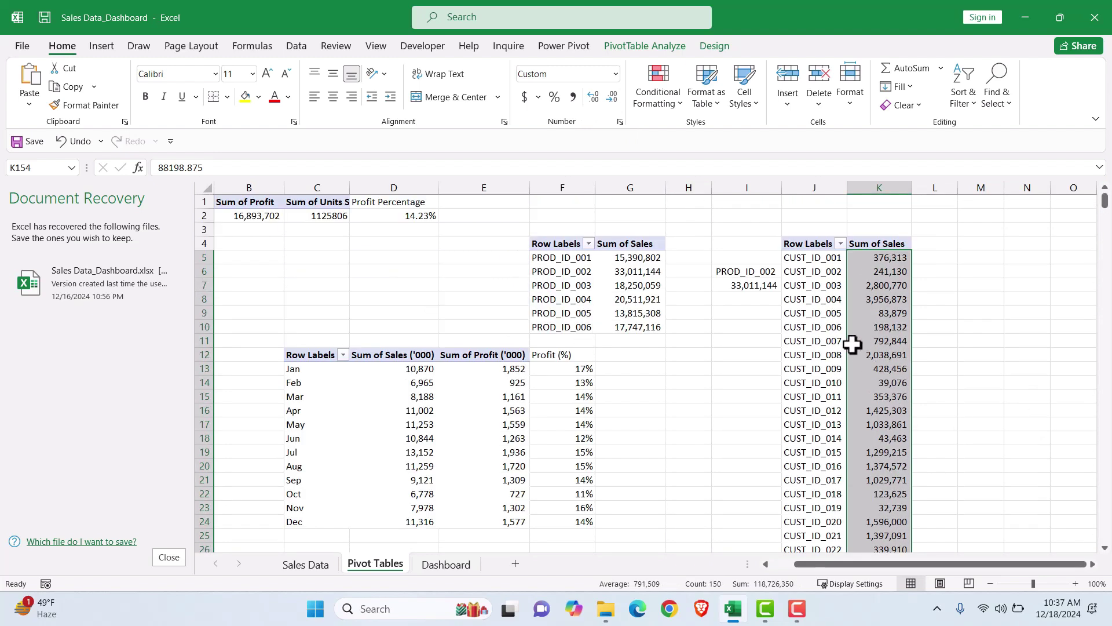
{"action": "left_click", "coordinate": [820, 300]}
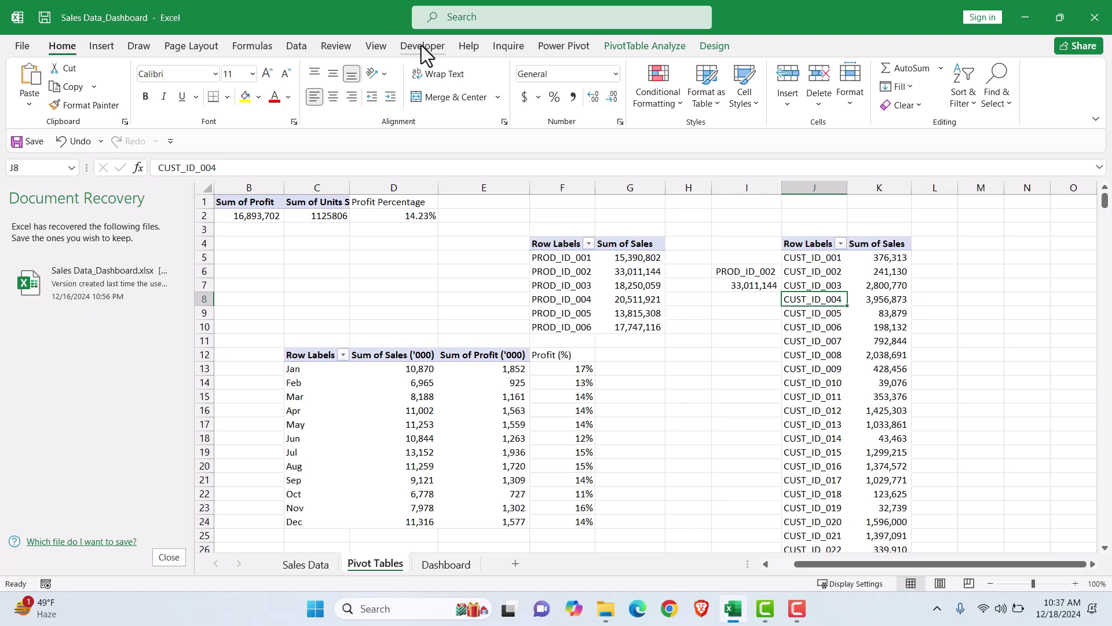
Check the ribbon customization options for the Developer entry and accept the settings
{"action": "left_click", "coordinate": [21, 47]}
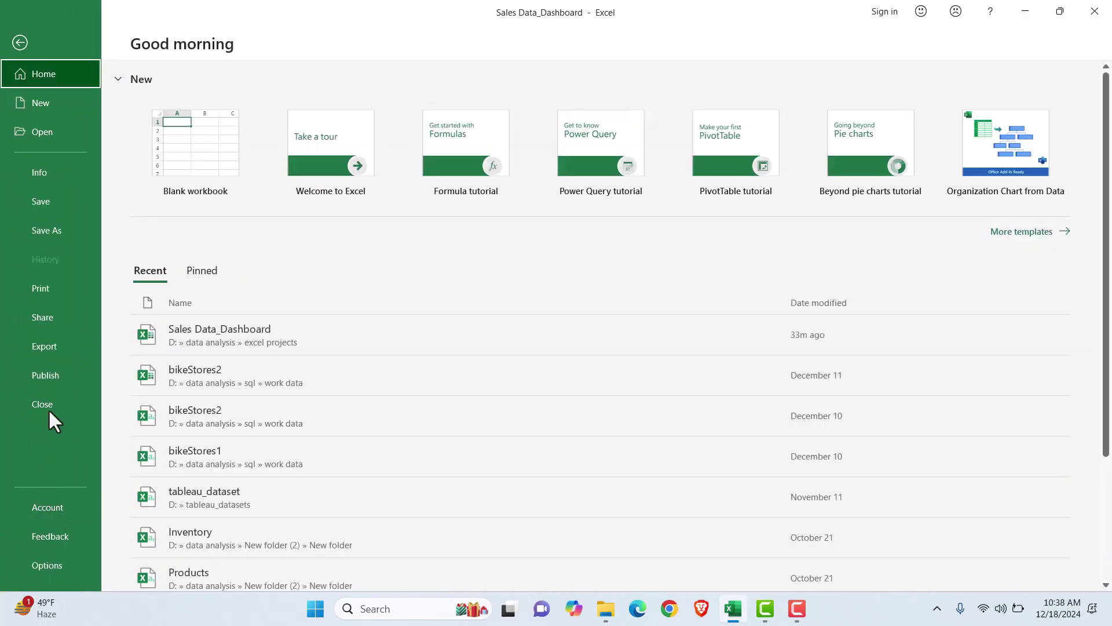
{"action": "left_click", "coordinate": [54, 565]}
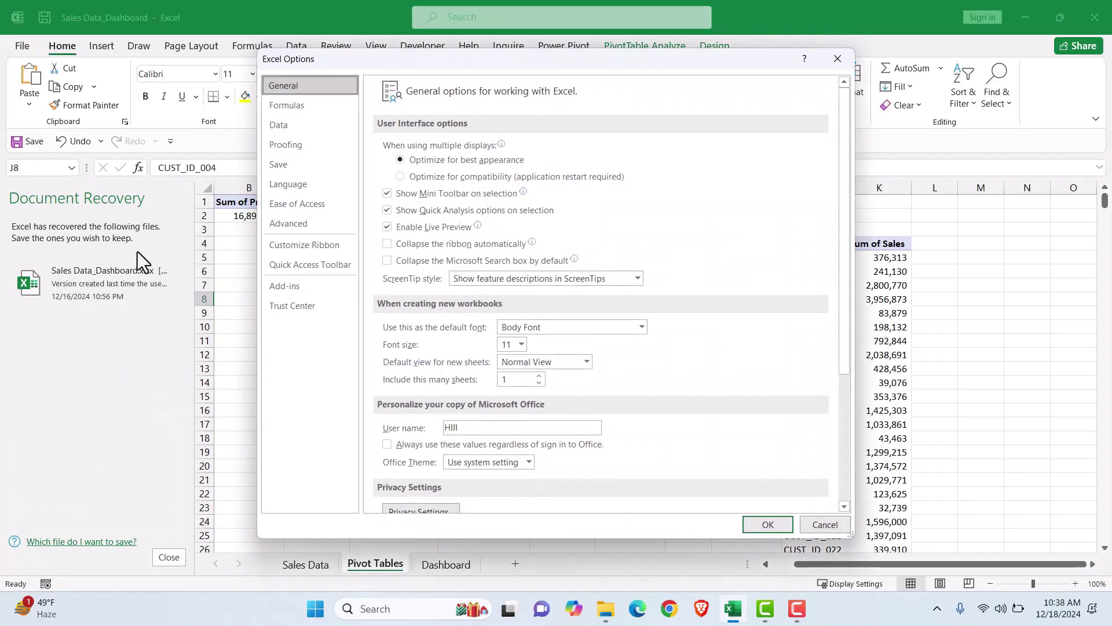
{"action": "left_click", "coordinate": [293, 245]}
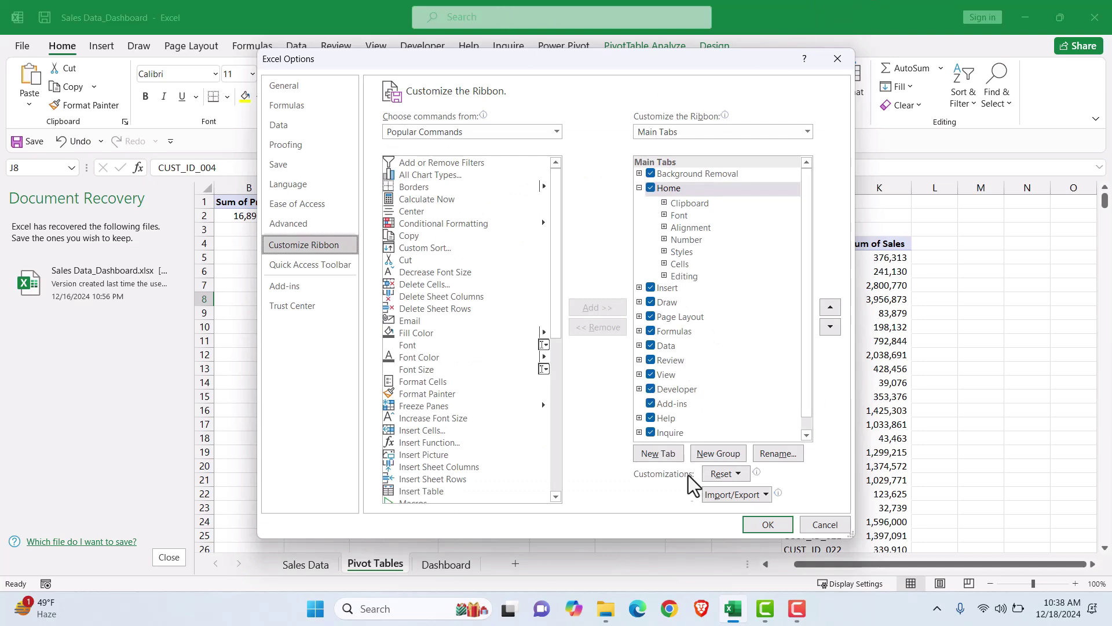
{"action": "left_click", "coordinate": [768, 524]}
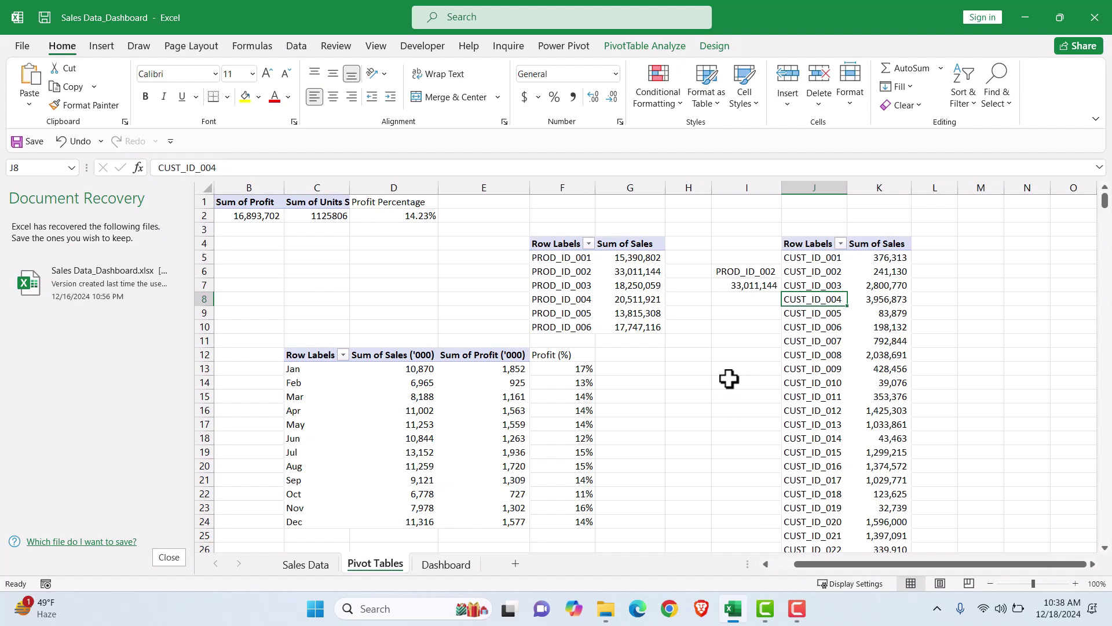
Draw a tall, narrow vertical scroll bar form control over column L, from about row 7 to row 23
{"action": "left_click", "coordinate": [423, 46]}
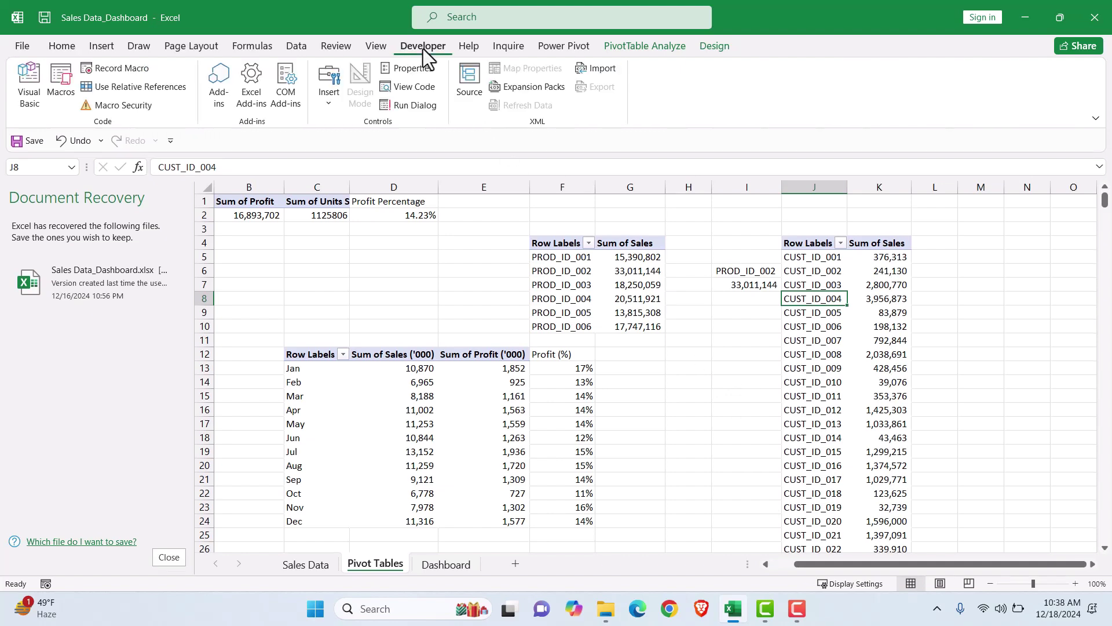
{"action": "left_click", "coordinate": [326, 98]}
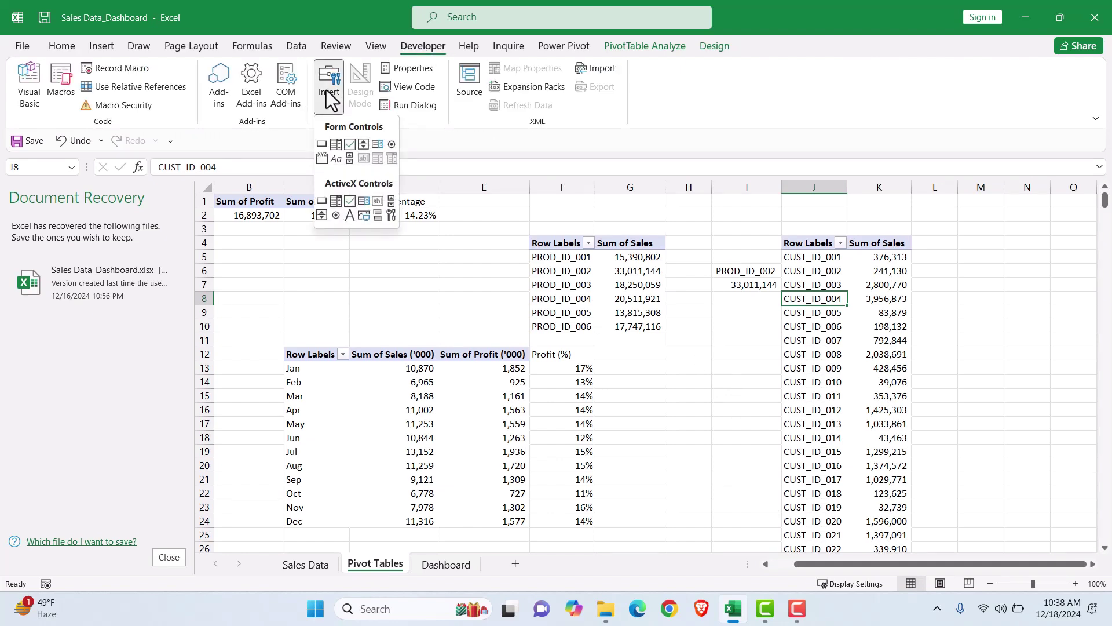
{"action": "left_click", "coordinate": [350, 157]}
{"action": "left_click_drag", "start_coordinate": [918, 282], "coordinate": [945, 506]}
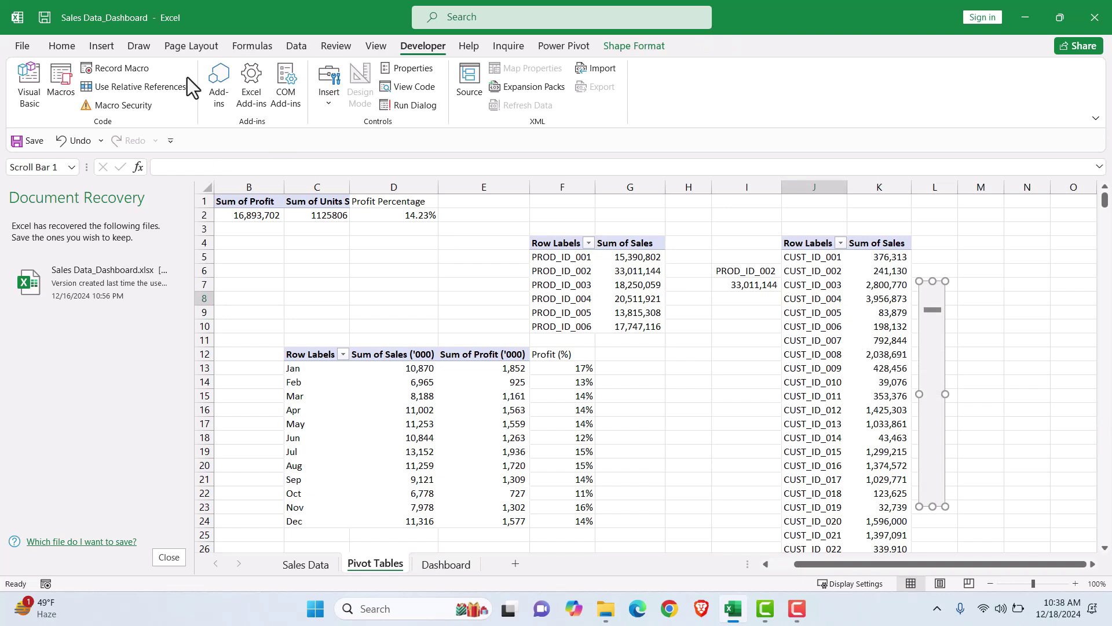
Configure the scroll bar with minimum 1, maximum 150, incremental change 1, page change 5 and cell link $L$1
{"action": "right_click", "coordinate": [933, 335]}
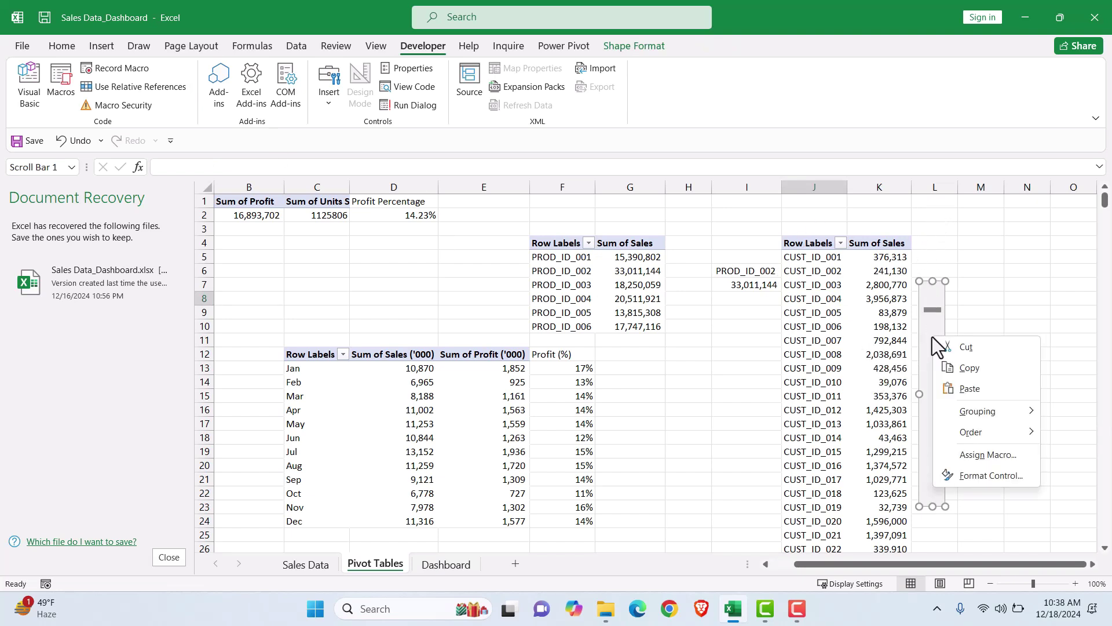
{"action": "left_click", "coordinate": [985, 475]}
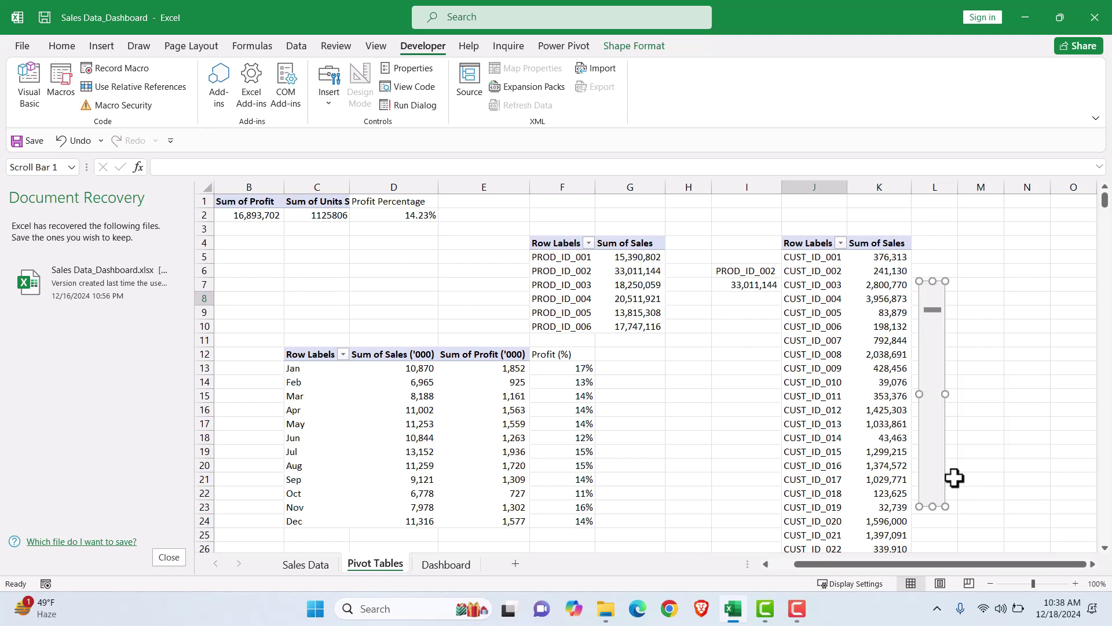
{"action": "left_click", "coordinate": [479, 228]}
{"action": "type", "text": "1"}
{"action": "left_click", "coordinate": [489, 245]}
{"action": "type", "text": "100"}
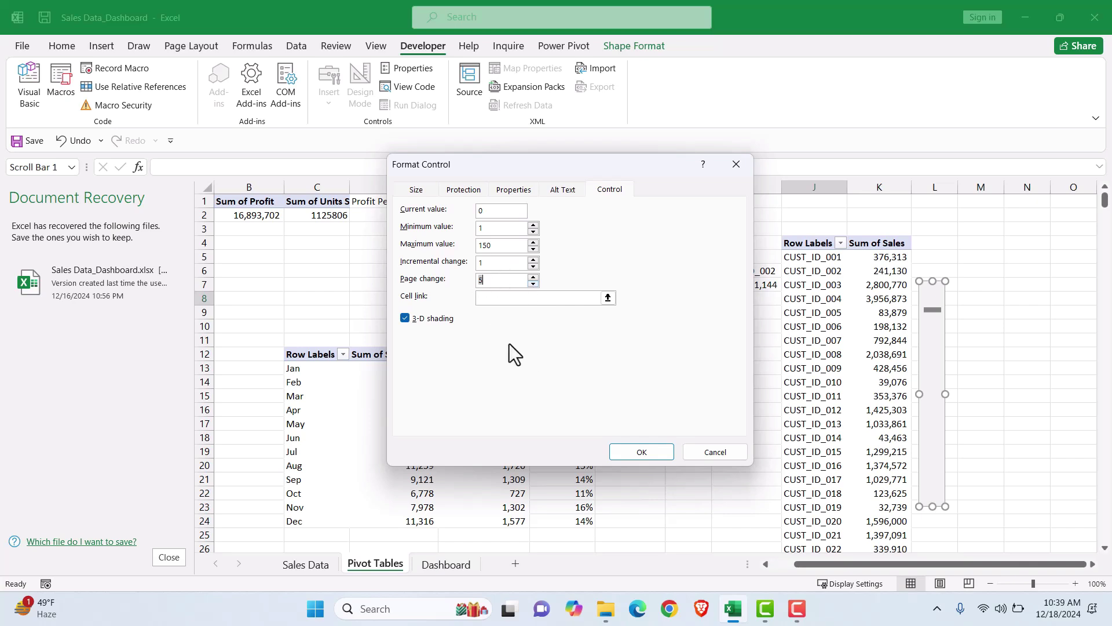
{"action": "left_click", "coordinate": [608, 298]}
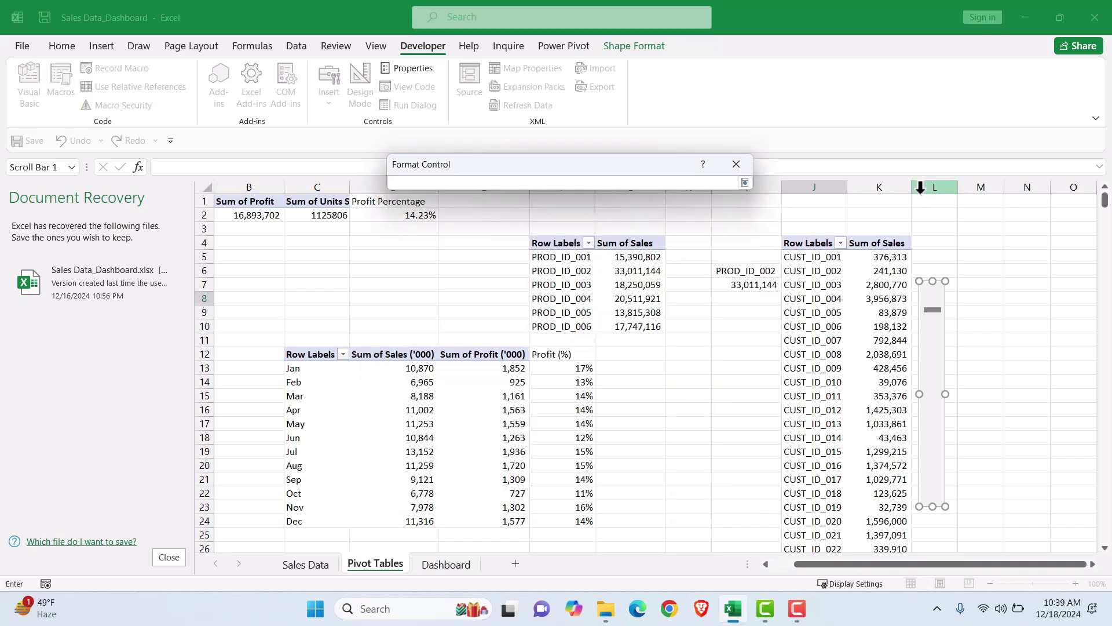
{"action": "left_click", "coordinate": [935, 199]}
{"action": "key", "text": "Return"}
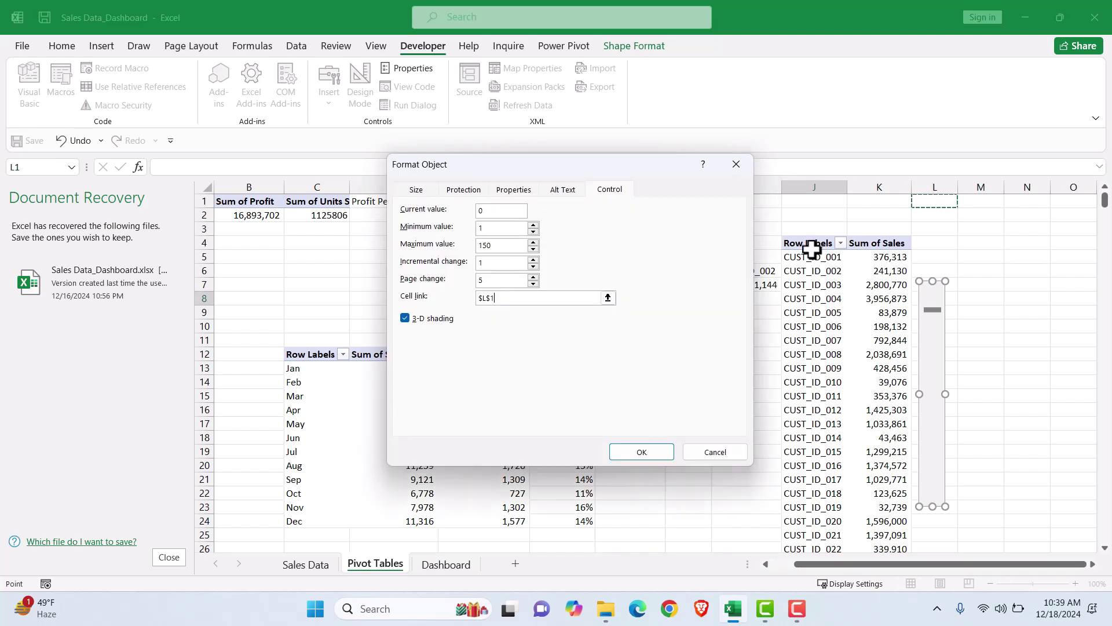
{"action": "key", "text": "Return"}
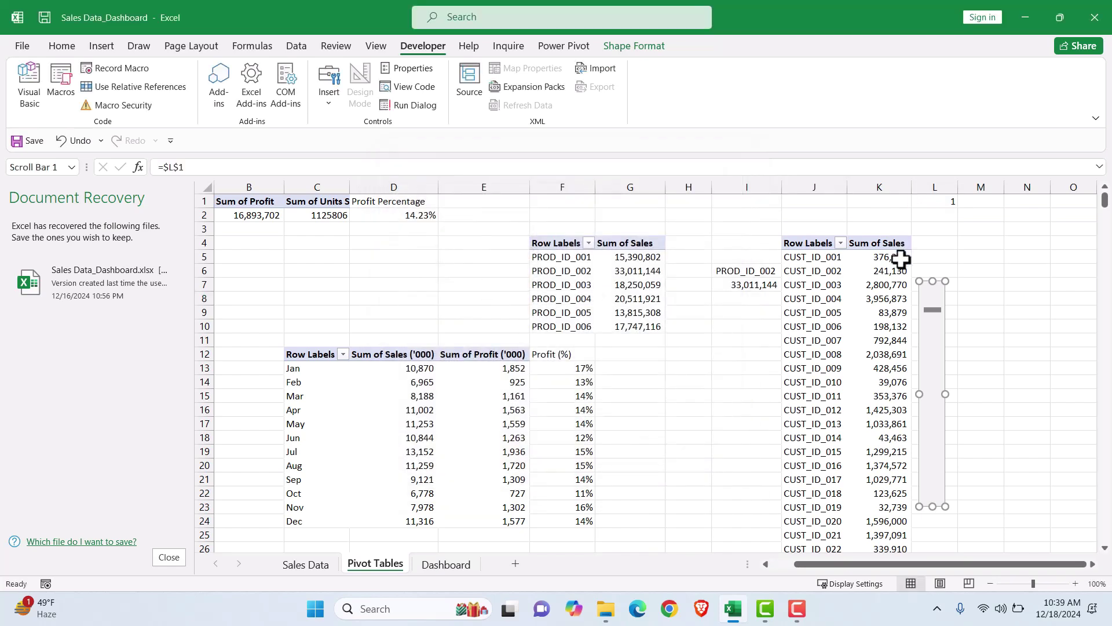
Count the numeric values in the whole of column K with a COUNT formula in cell M1
{"action": "left_click", "coordinate": [974, 204]}
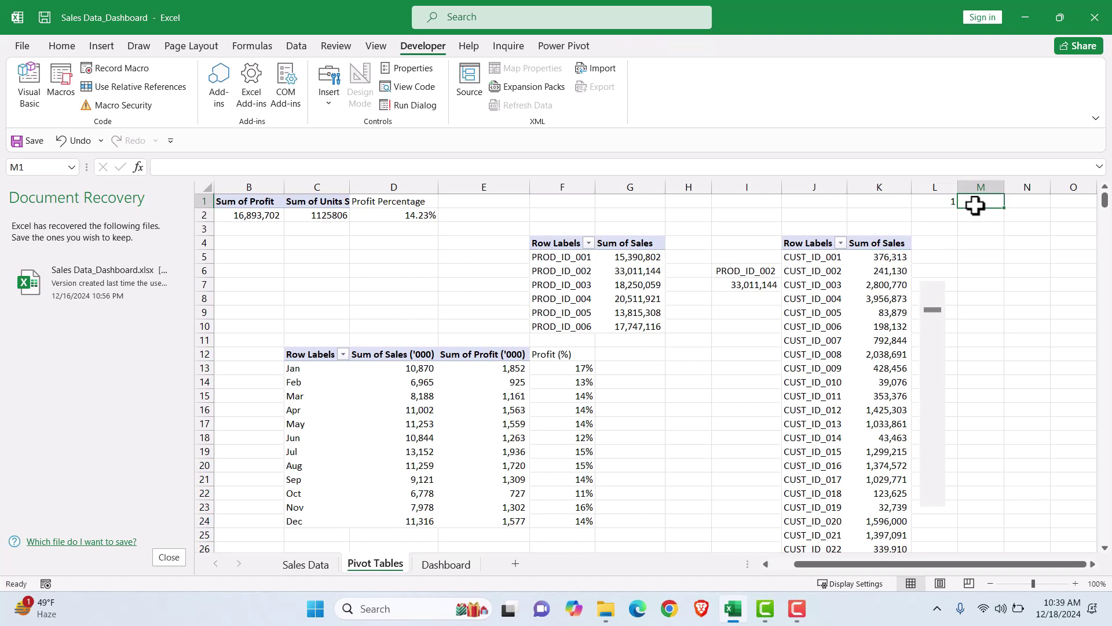
{"action": "type", "text": "=co"}
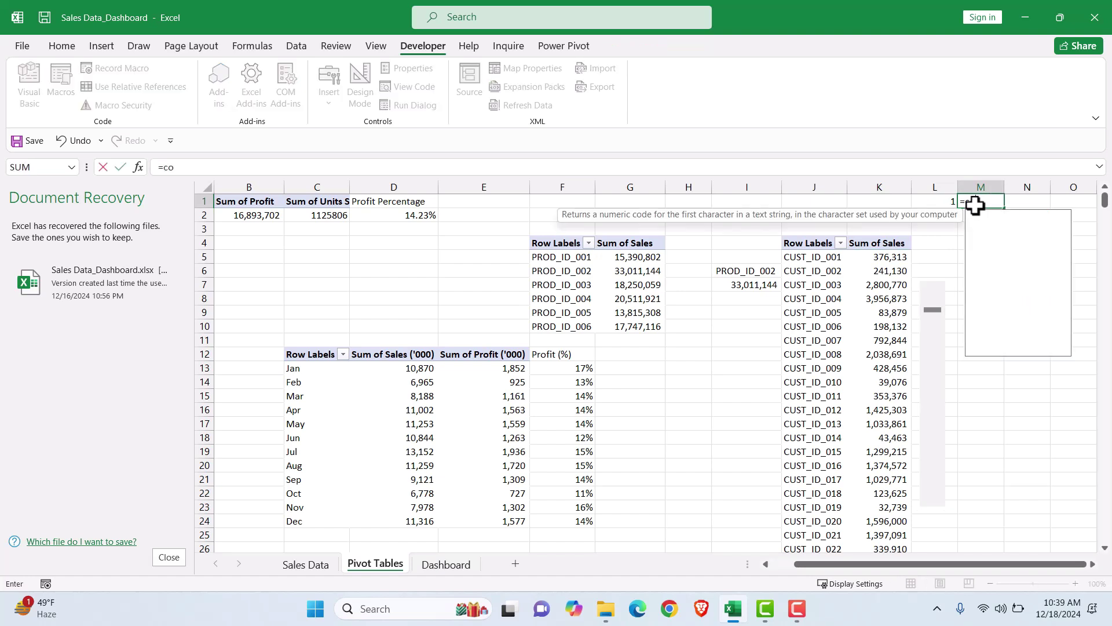
{"action": "type", "text": "unt("}
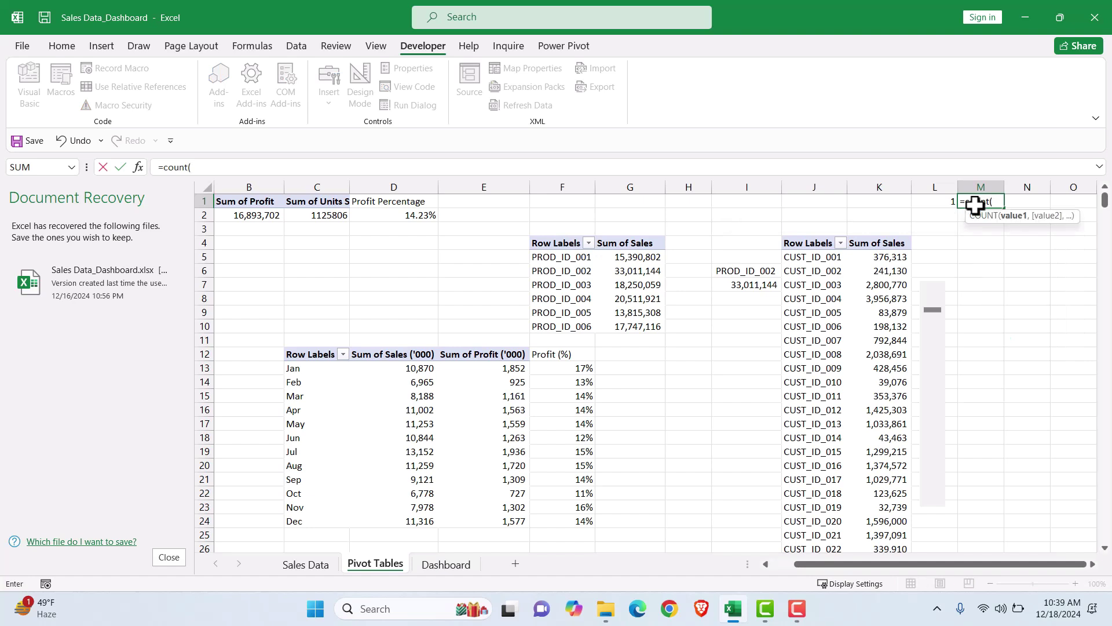
{"action": "left_click", "coordinate": [884, 187]}
{"action": "type", "text": ")"}
{"action": "key", "text": "Return"}
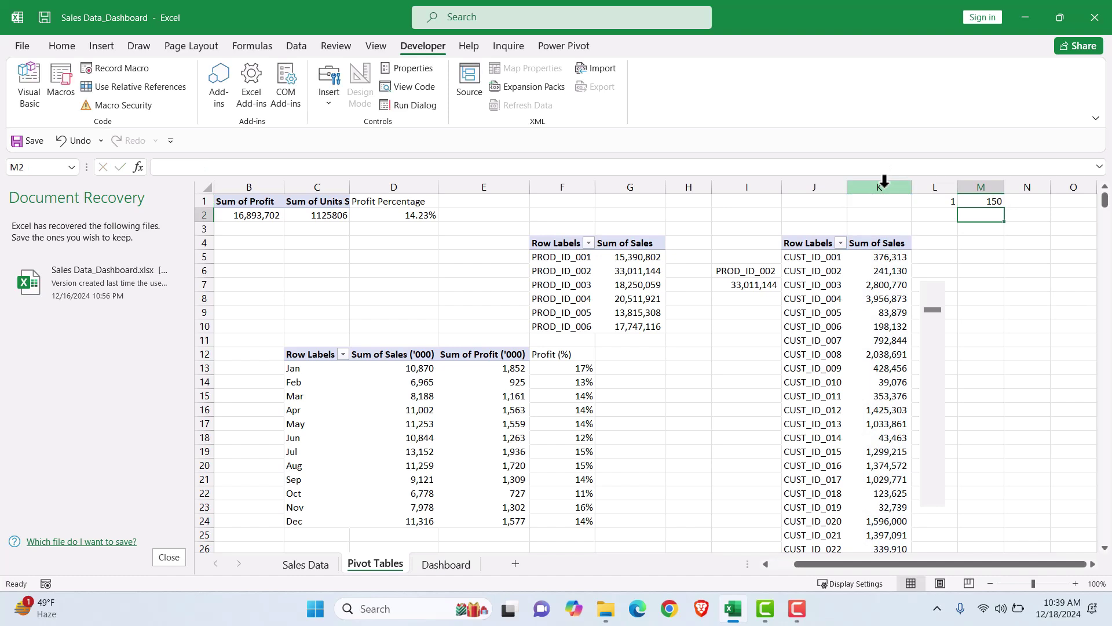
Enter a formula in cell N1 that subtracts 4 from M1
{"action": "left_click", "coordinate": [1038, 207]}
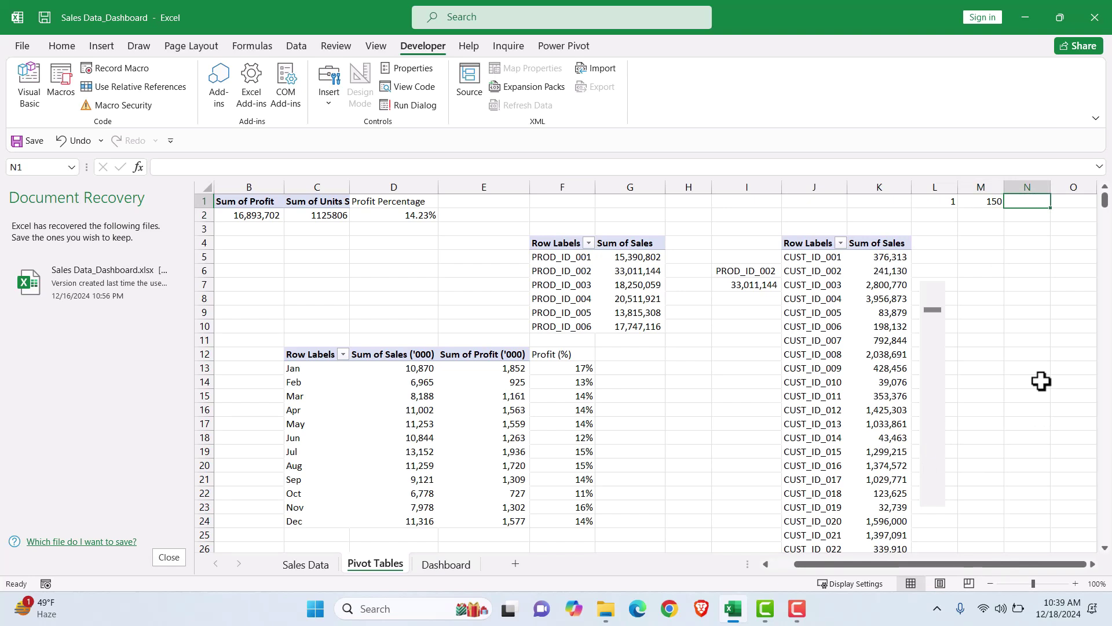
{"action": "type", "text": "="}
{"action": "key", "text": "Left"}
{"action": "type", "text": "-"}
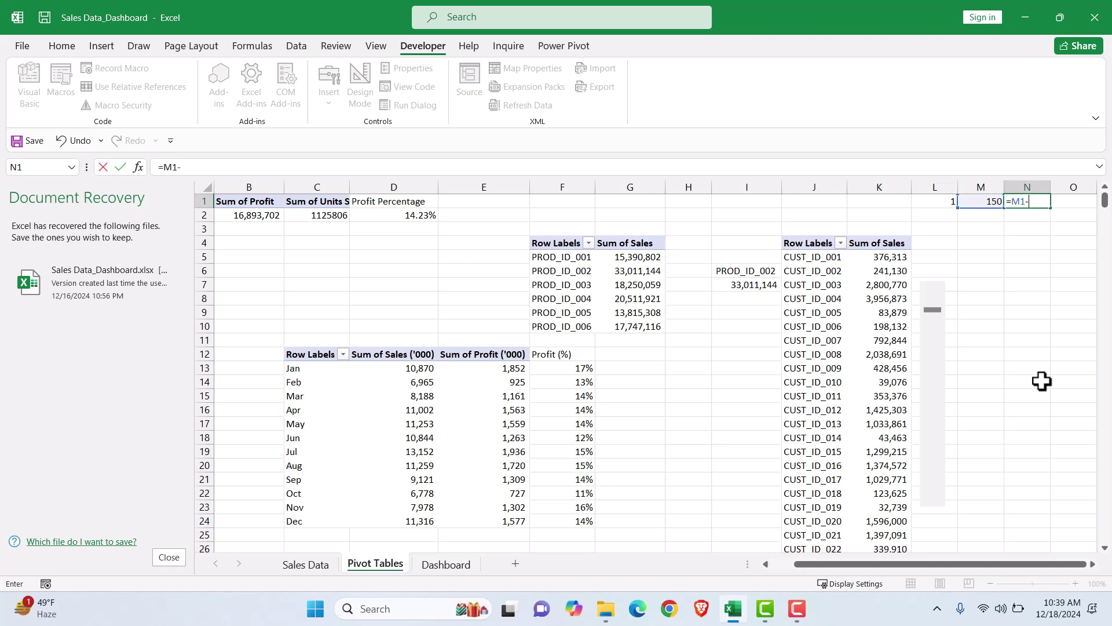
{"action": "key", "text": "Return"}
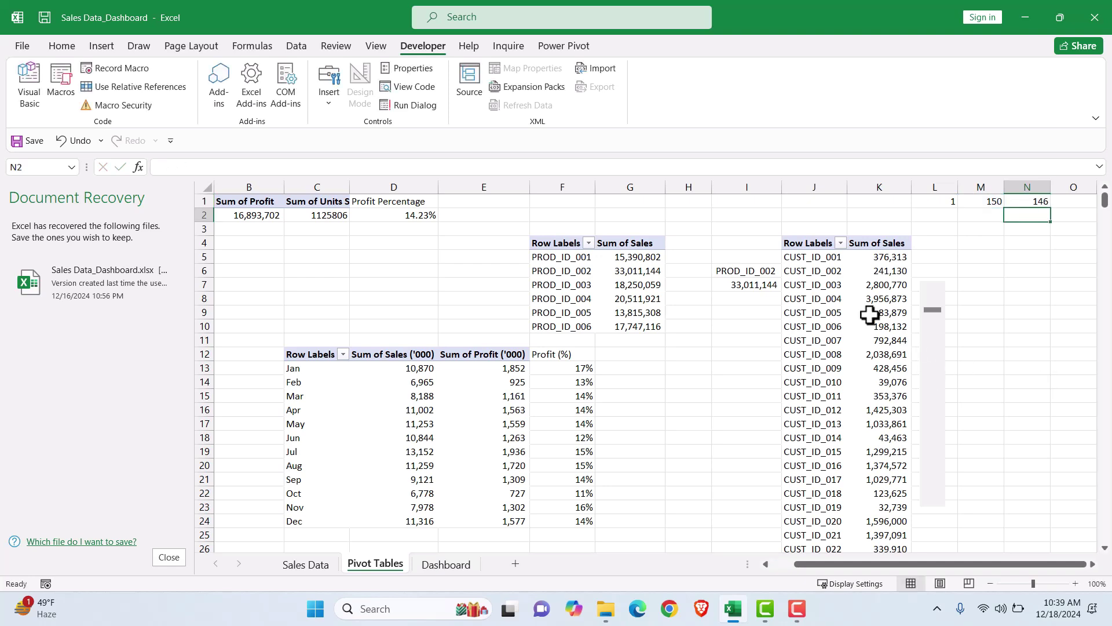
{"action": "scroll", "coordinate": [867, 328], "scroll_direction": "down", "scroll_amount": 10}
{"action": "scroll", "coordinate": [867, 329], "scroll_direction": "up", "scroll_amount": 10}
{"action": "scroll", "coordinate": [506, 342], "scroll_direction": "down", "scroll_amount": 5}
{"action": "scroll", "coordinate": [506, 346], "scroll_direction": "up", "scroll_amount": 4}
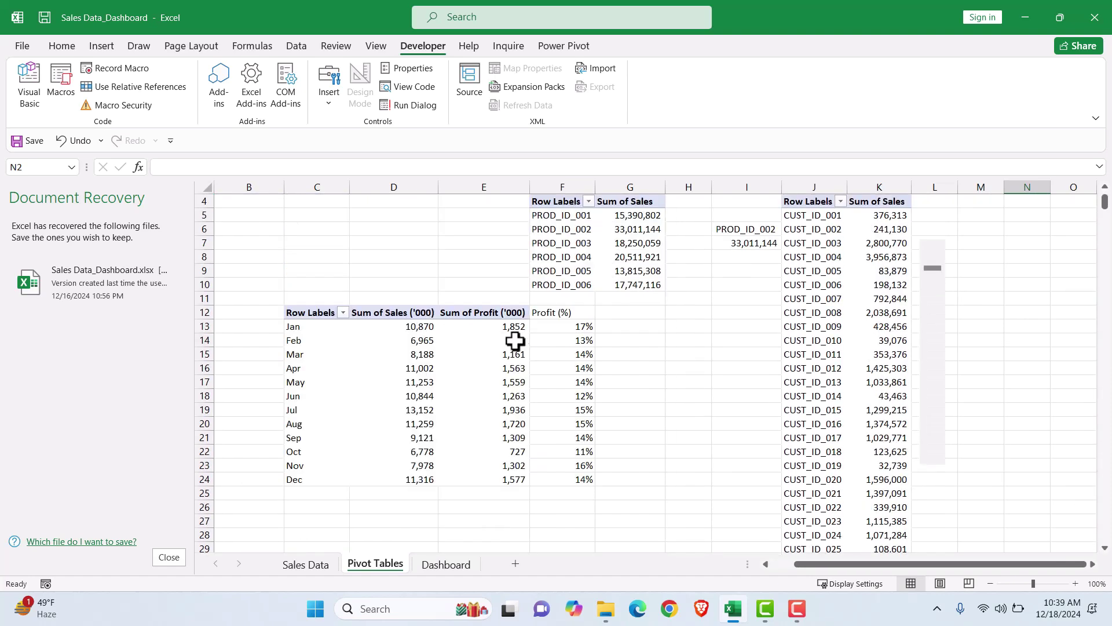
{"action": "scroll", "coordinate": [859, 402], "scroll_direction": "down", "scroll_amount": 4}
{"action": "scroll", "coordinate": [886, 377], "scroll_direction": "up", "scroll_amount": 5}
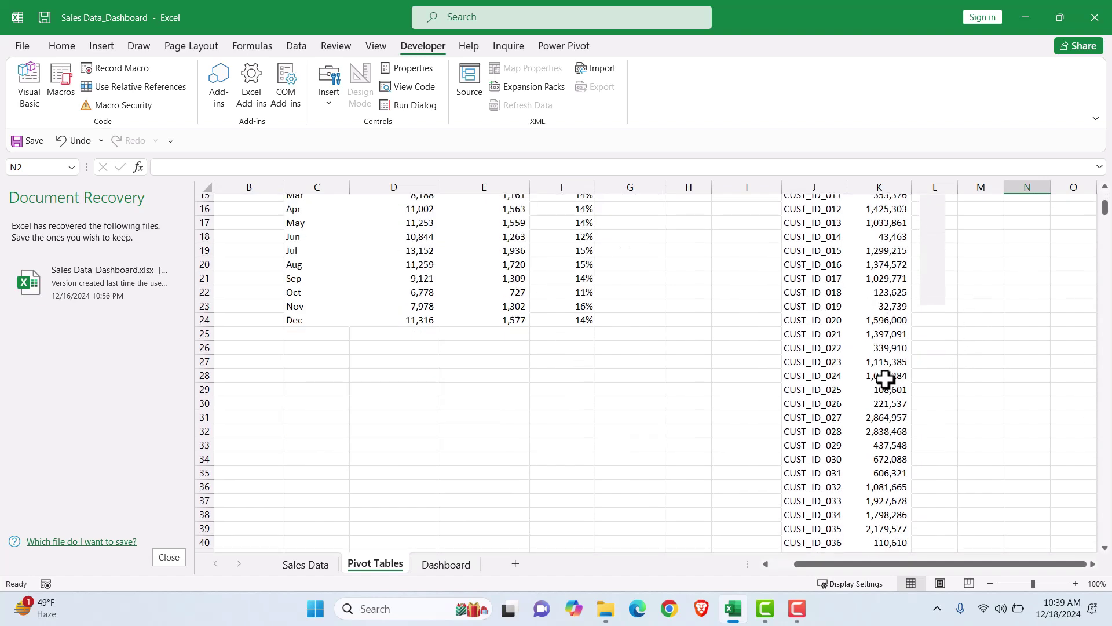
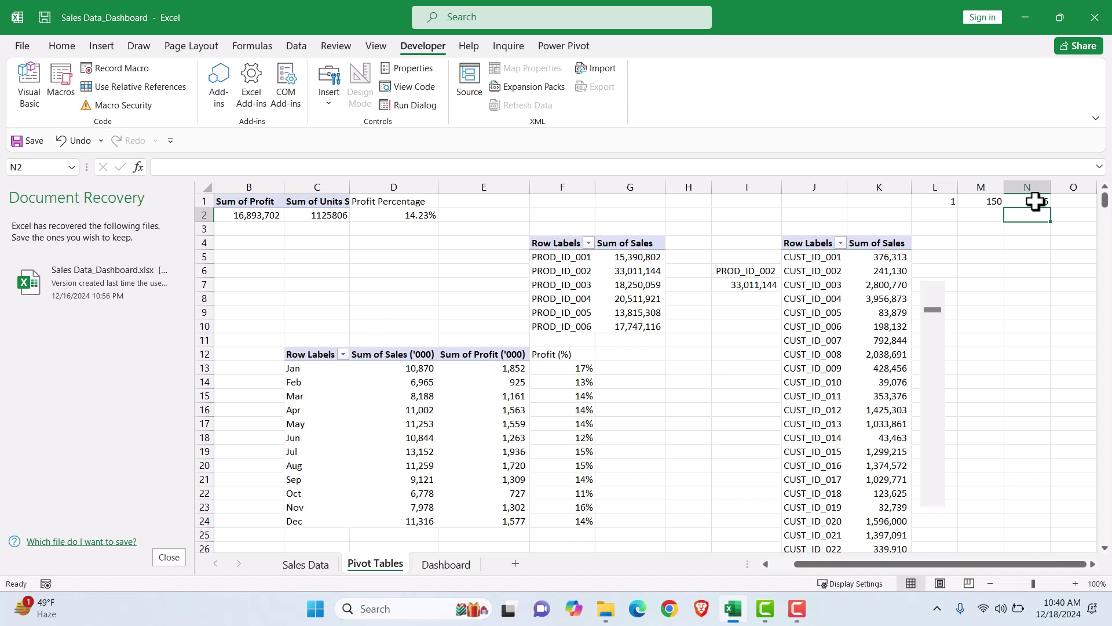
Enter the formula =MIN(N1,L1) in cell O1
{"action": "left_click", "coordinate": [1073, 200]}
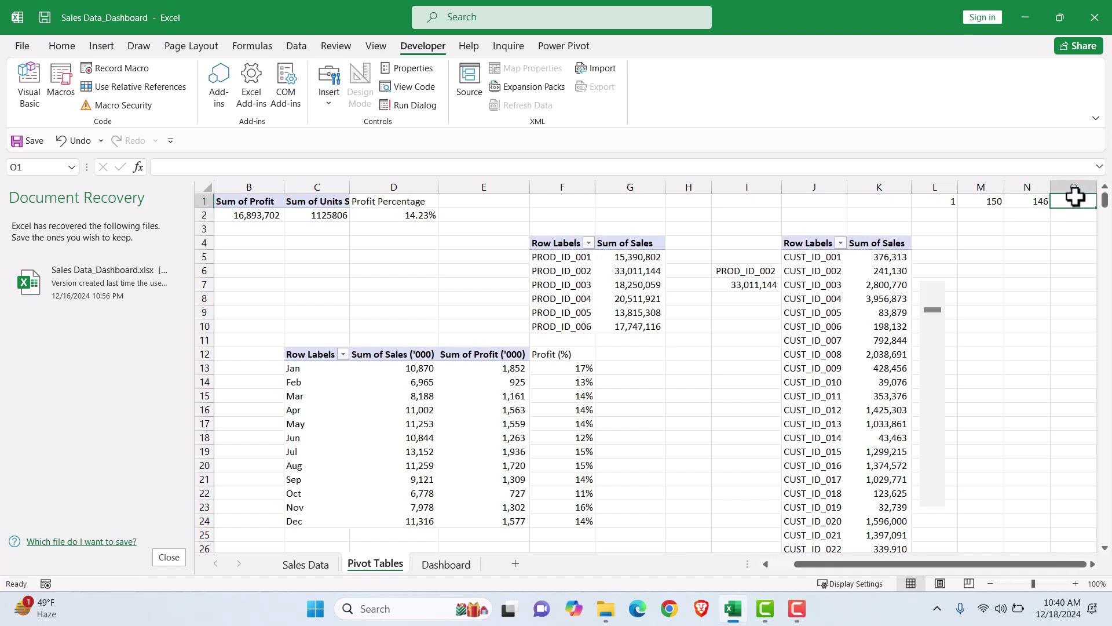
{"action": "type", "text": "=MIN("}
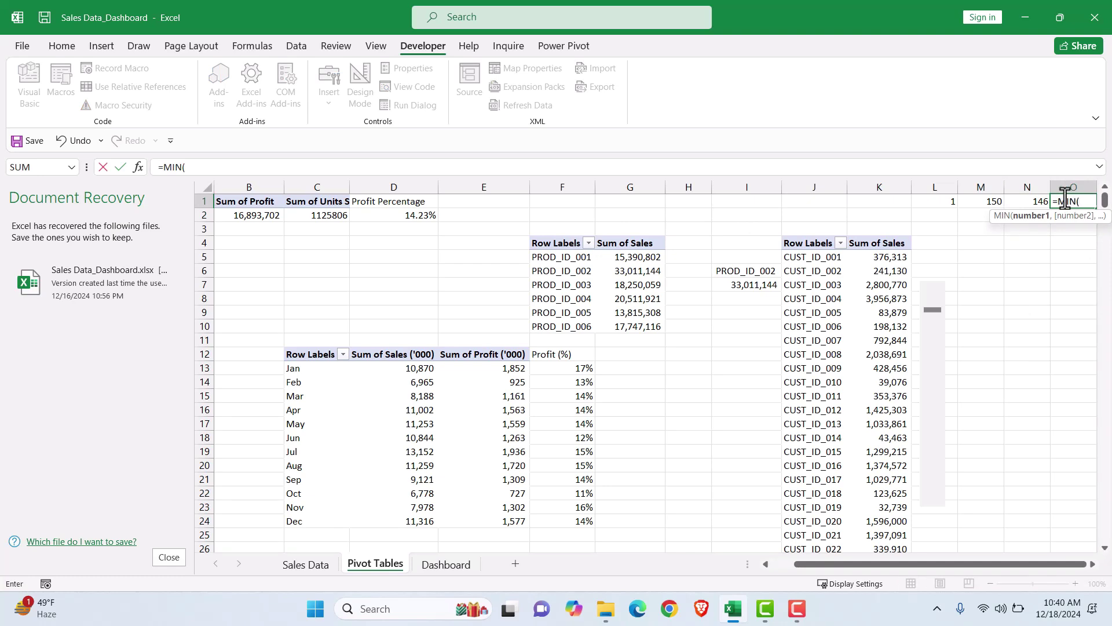
{"action": "left_click", "coordinate": [1036, 202]}
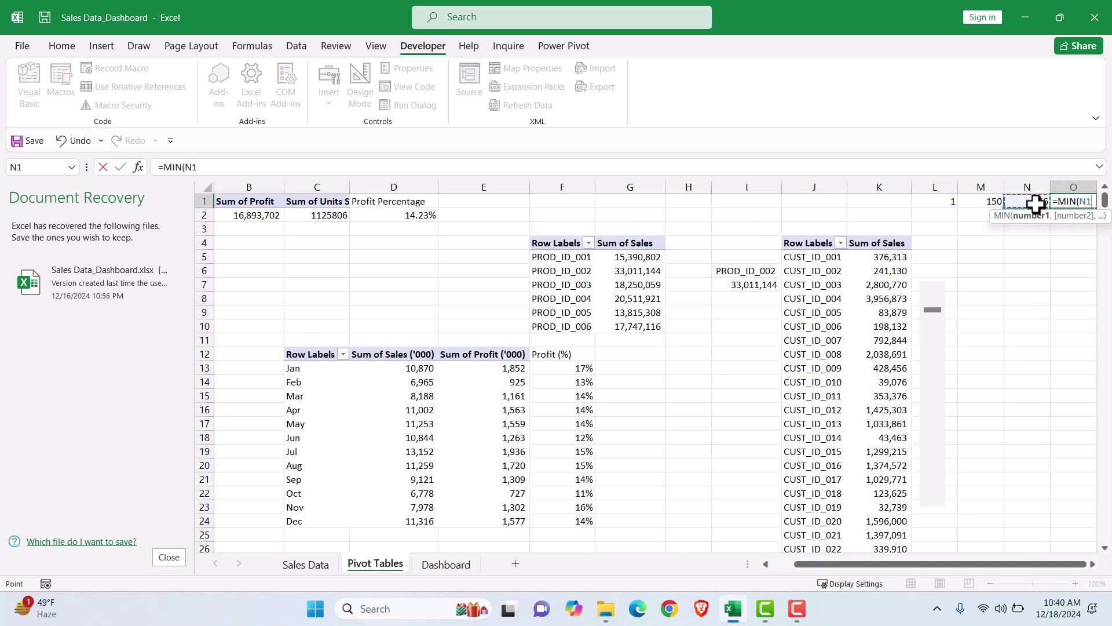
{"action": "type", "text": ","}
{"action": "left_click", "coordinate": [940, 201]}
{"action": "type", "text": ")"}
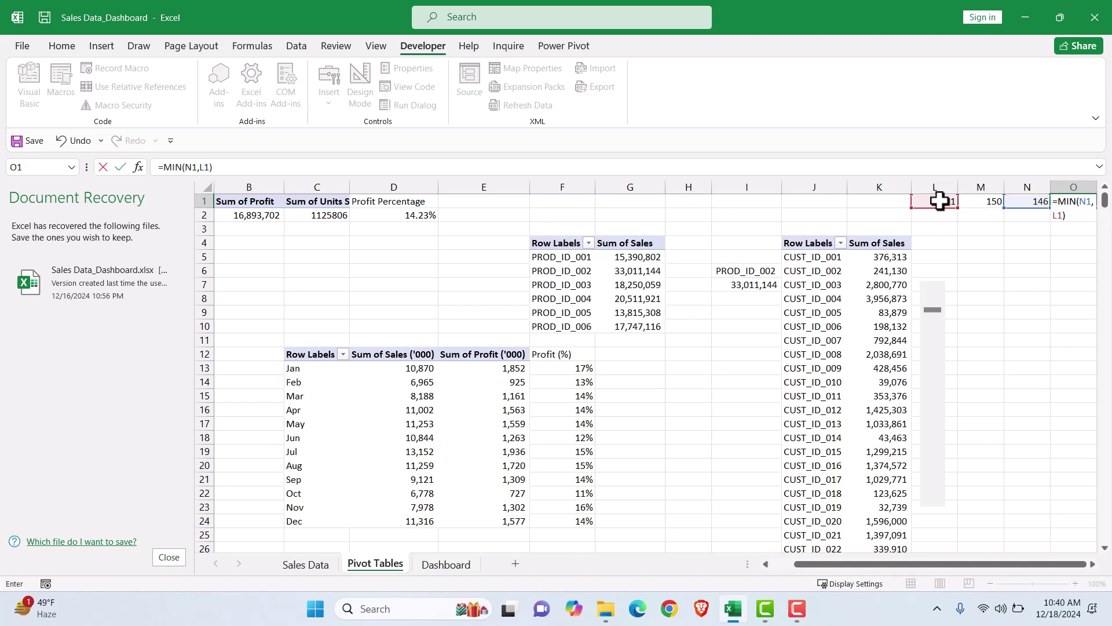
{"action": "key", "text": "Return"}
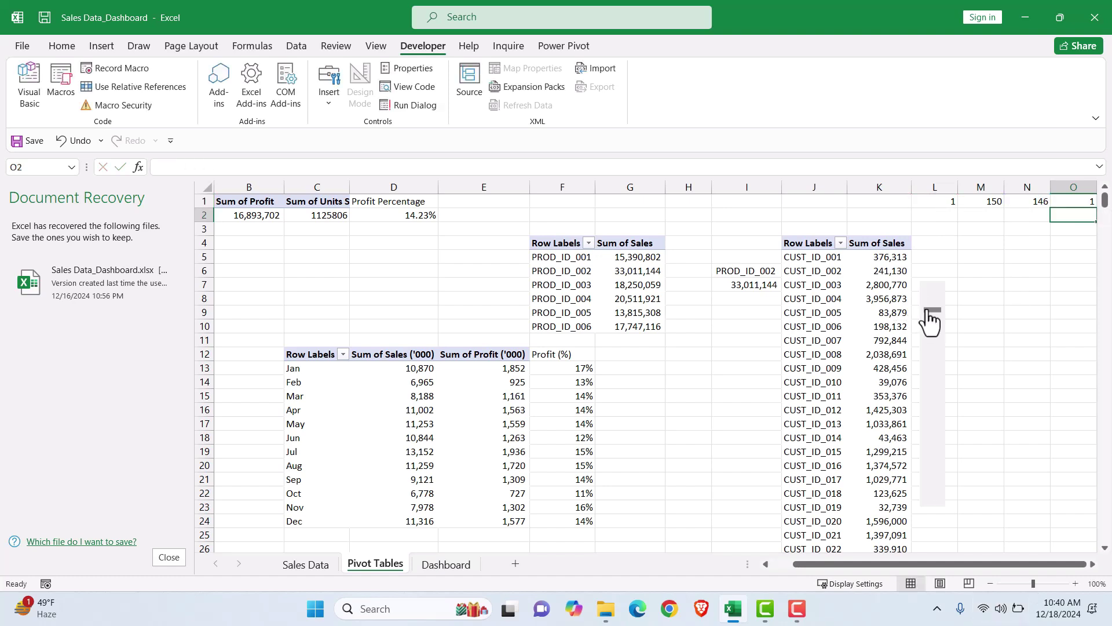
Test the scroll bar by moving it up and down in its range, and return it to the minimum
{"action": "left_click_drag", "start_coordinate": [933, 313], "coordinate": [945, 256]}
{"action": "mouse_move", "coordinate": [931, 311]}
{"action": "left_mouse_down"}
{"action": "mouse_move", "coordinate": [930, 429]}
{"action": "mouse_move", "coordinate": [934, 291]}
{"action": "left_mouse_up"}
{"action": "left_click", "coordinate": [934, 491]}
{"action": "left_click", "coordinate": [935, 502]}
{"action": "left_click_drag", "start_coordinate": [933, 327], "coordinate": [931, 298]}
{"action": "left_click", "coordinate": [934, 496]}
{"action": "left_click_drag", "start_coordinate": [934, 315], "coordinate": [939, 286]}
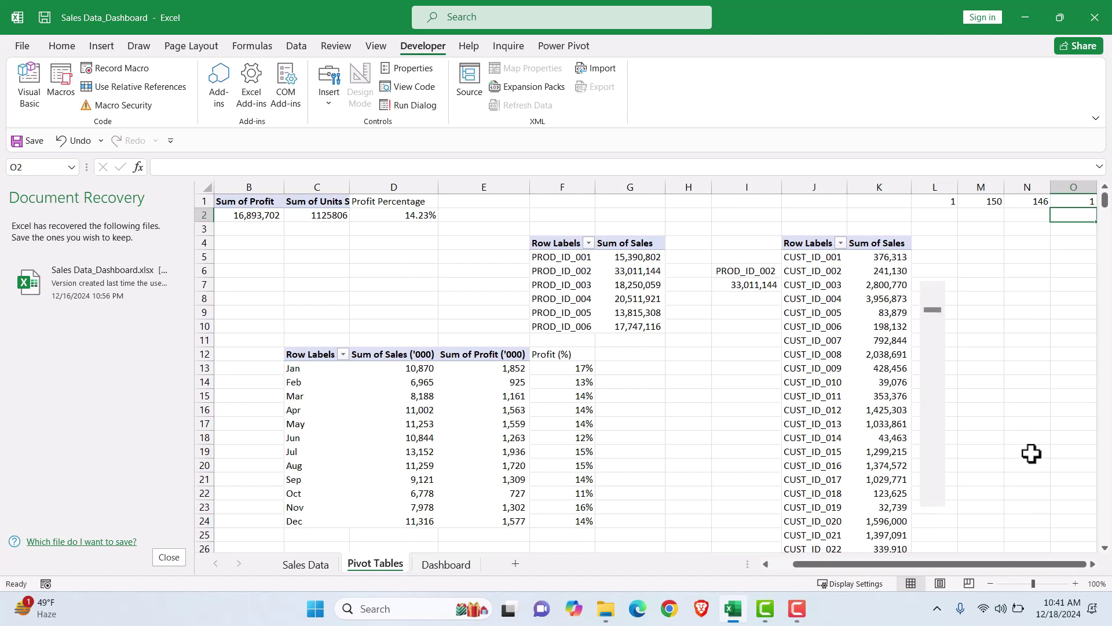
Enter the formula =OFFSET(J4,$O$1,0,5) in cell O4 to list five customer IDs
{"action": "left_click", "coordinate": [1079, 245]}
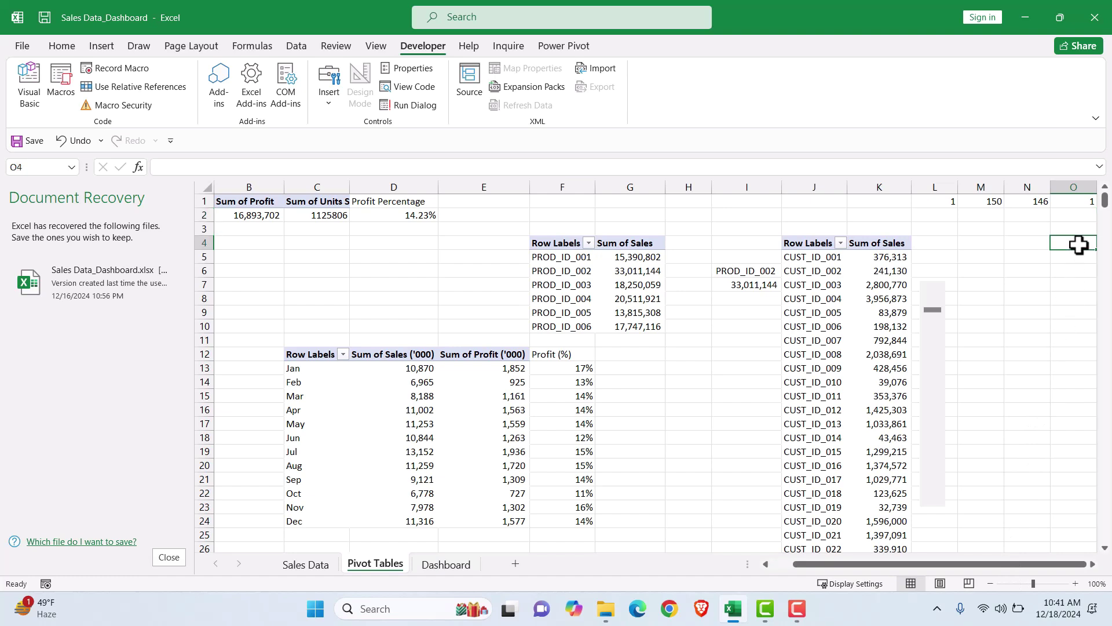
{"action": "type", "text": "=offset"}
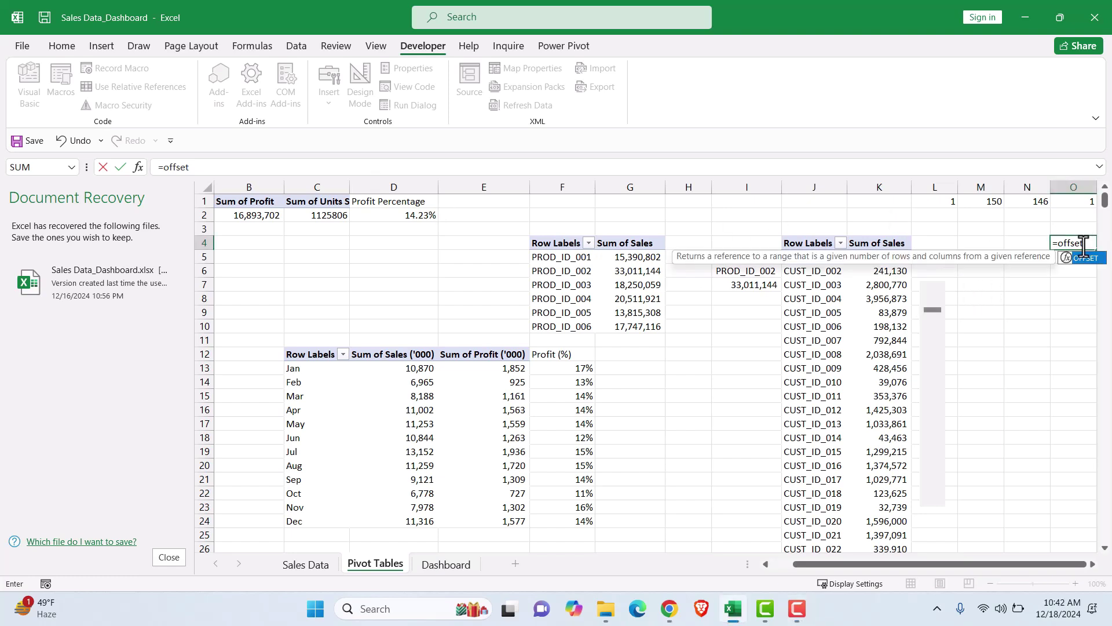
{"action": "type", "text": "("}
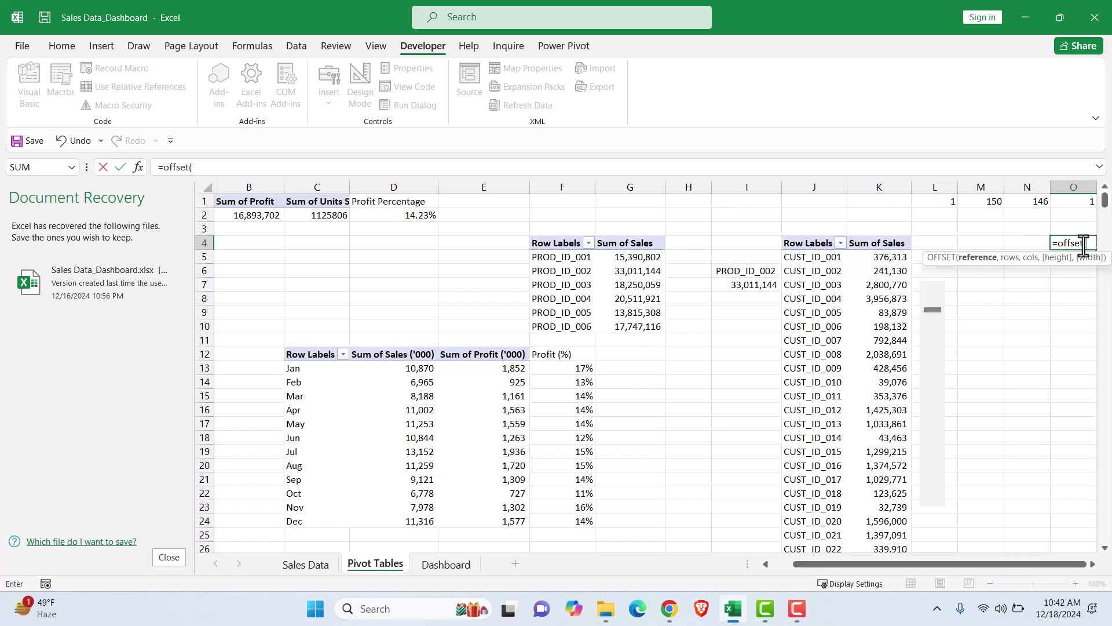
{"action": "type", "text": "j4,"}
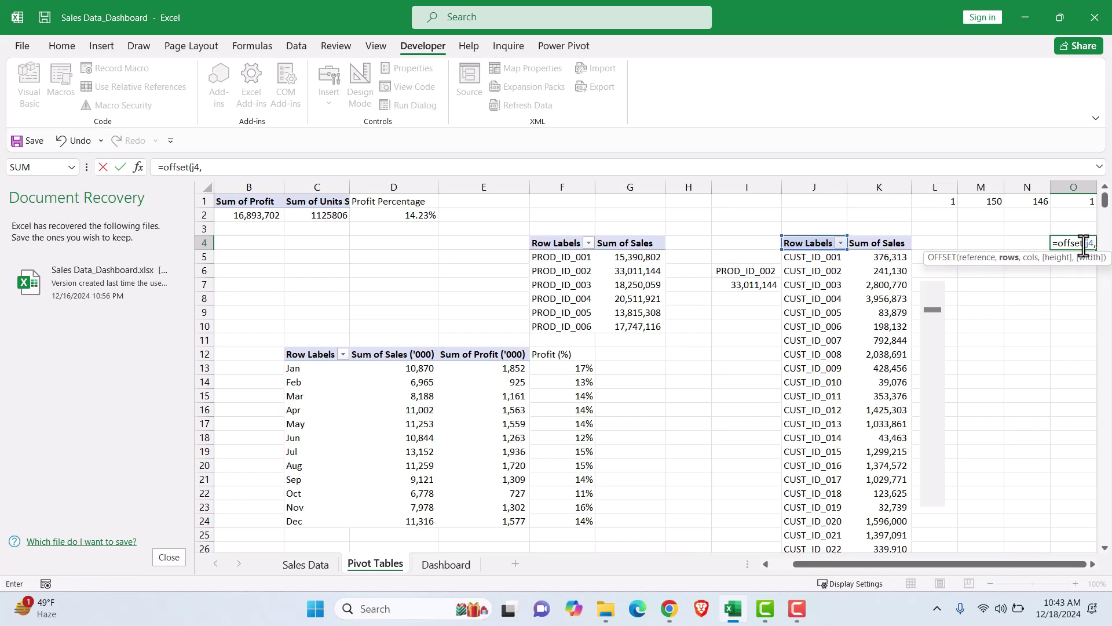
{"action": "type", "text": "01"}
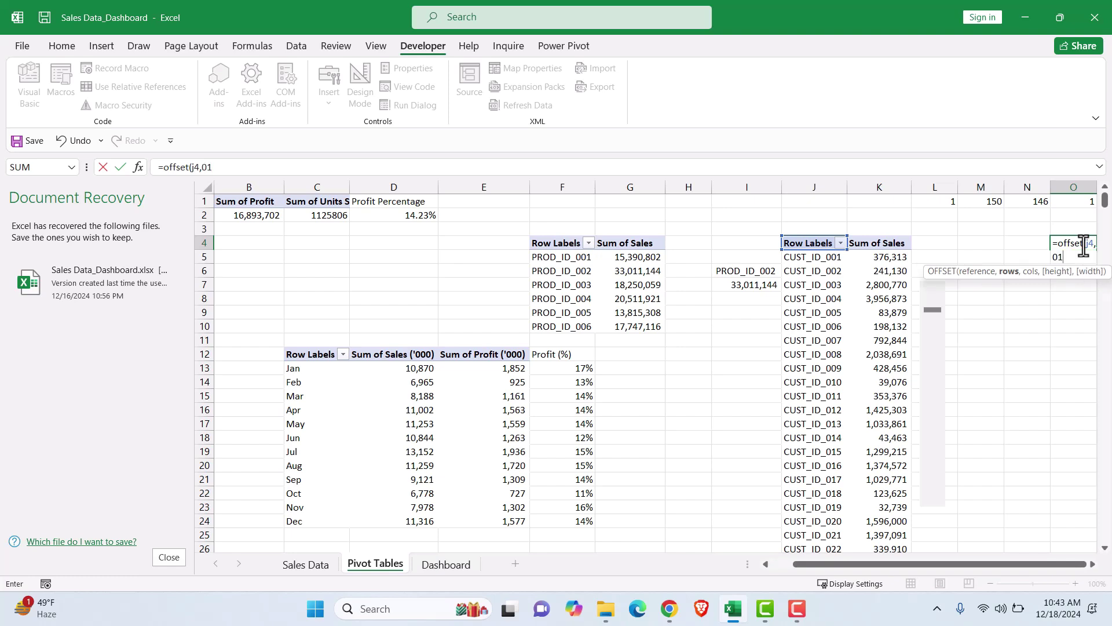
{"action": "key", "text": "BackSpace"}
{"action": "key", "text": "BackSpace"}
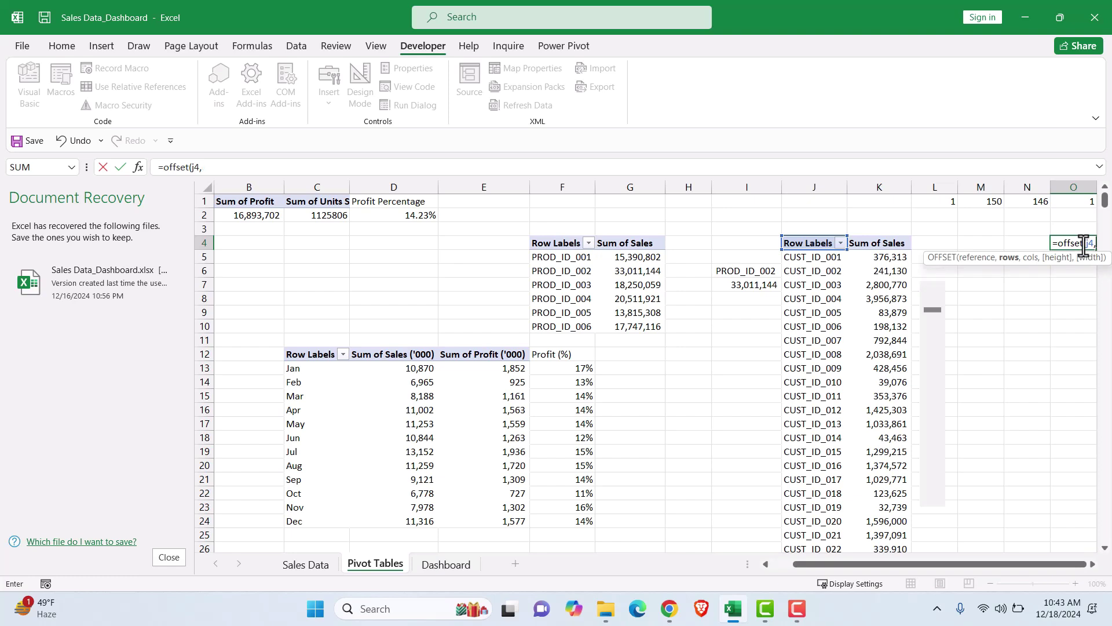
{"action": "type", "text": "o1"}
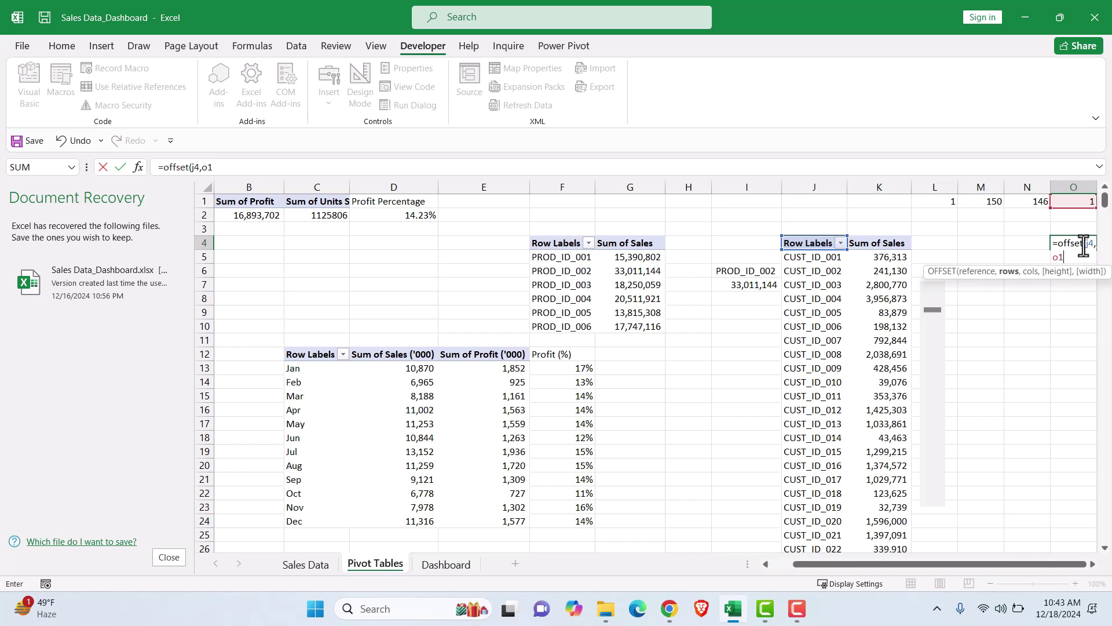
{"action": "key", "text": "F4"}
{"action": "type", "text": ",0,"}
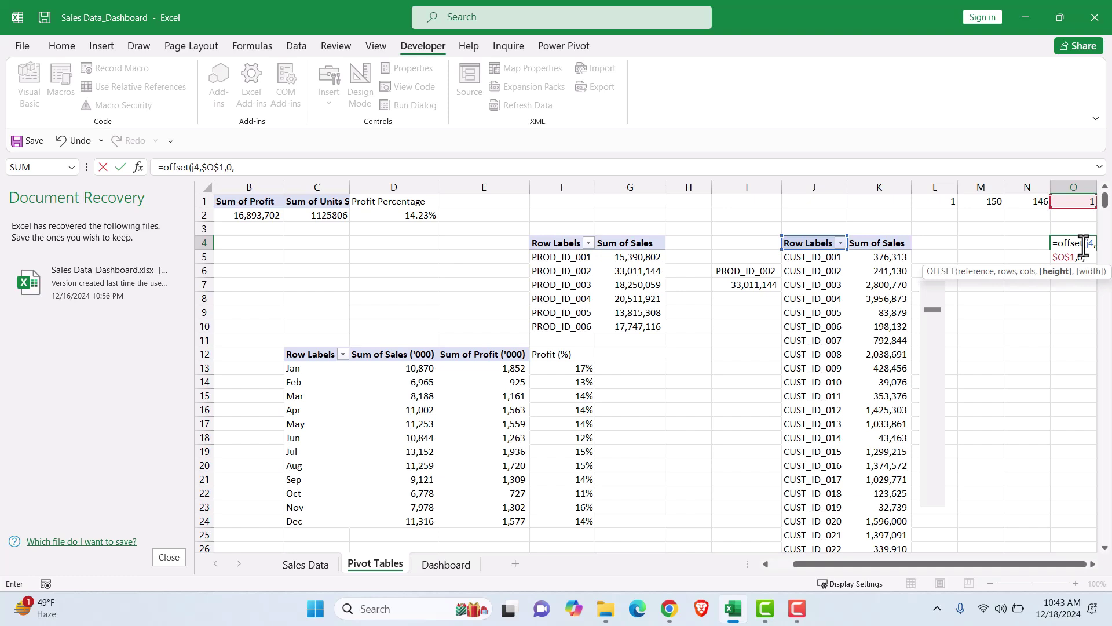
{"action": "type", "text": "5)"}
{"action": "key", "text": "Return"}
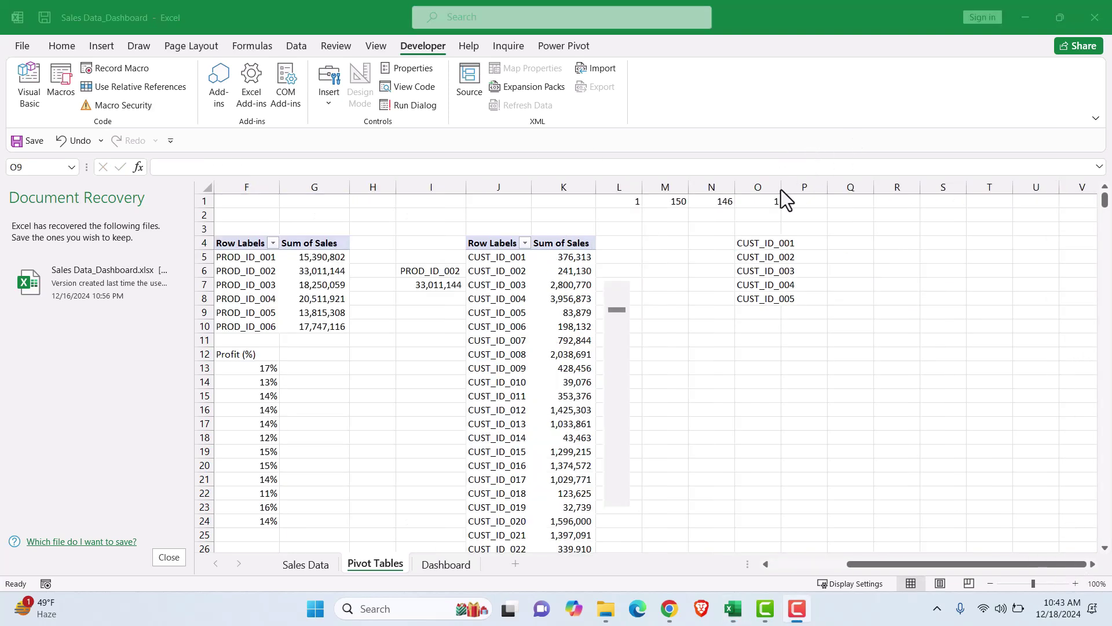
Autofit column O and copy the OFFSET formula from O4 to P4 for the sales values
{"action": "double_click", "coordinate": [781, 188]}
{"action": "left_click", "coordinate": [770, 242]}
{"action": "key", "text": "ctrl+c"}
{"action": "left_click", "coordinate": [824, 241]}
{"action": "key", "text": "ctrl+v"}
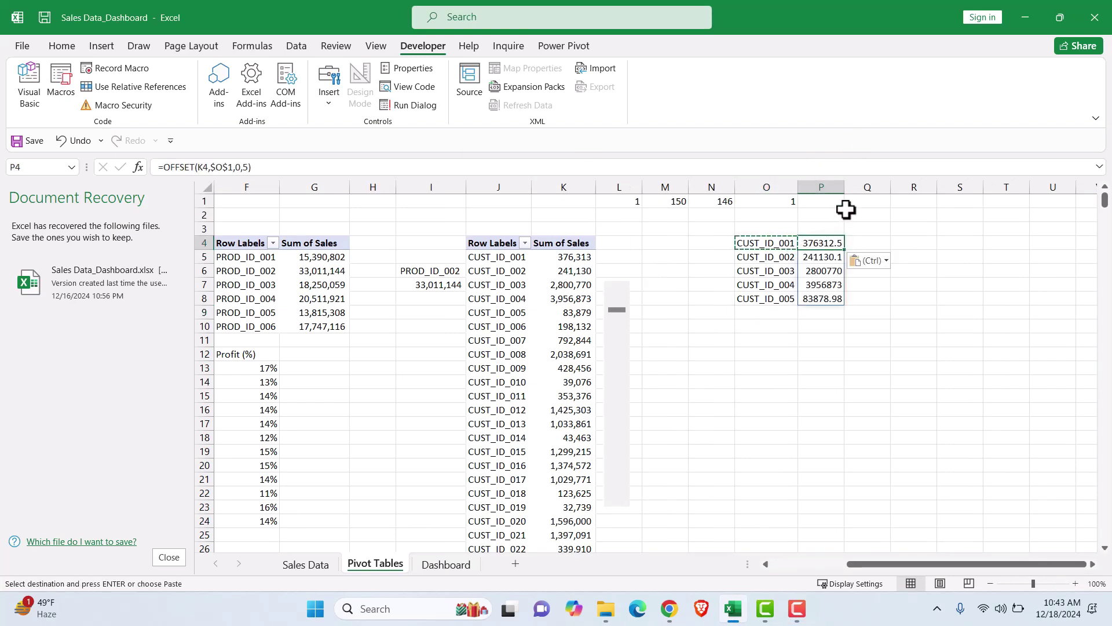
Autofit column P and format P4:P8 with thousands separators and no decimals
{"action": "double_click", "coordinate": [844, 188]}
{"action": "left_click_drag", "start_coordinate": [827, 242], "coordinate": [826, 298]}
{"action": "left_click", "coordinate": [62, 45]}
{"action": "left_click", "coordinate": [617, 95]}
{"action": "left_click", "coordinate": [574, 98]}
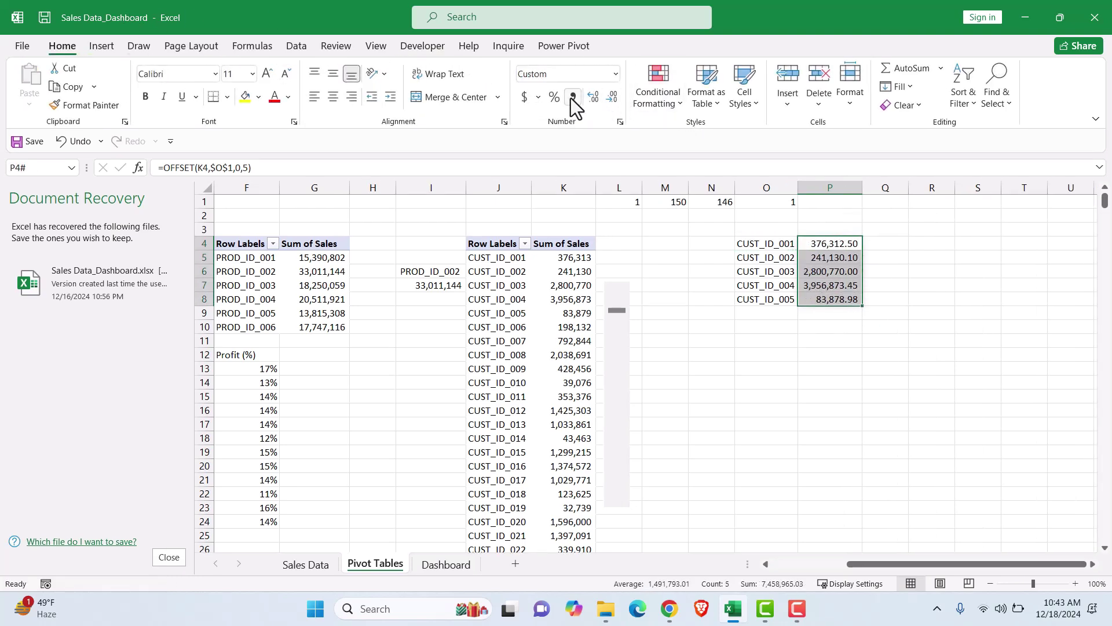
{"action": "left_click", "coordinate": [614, 100]}
{"action": "left_click", "coordinate": [614, 100]}
{"action": "left_click", "coordinate": [804, 354]}
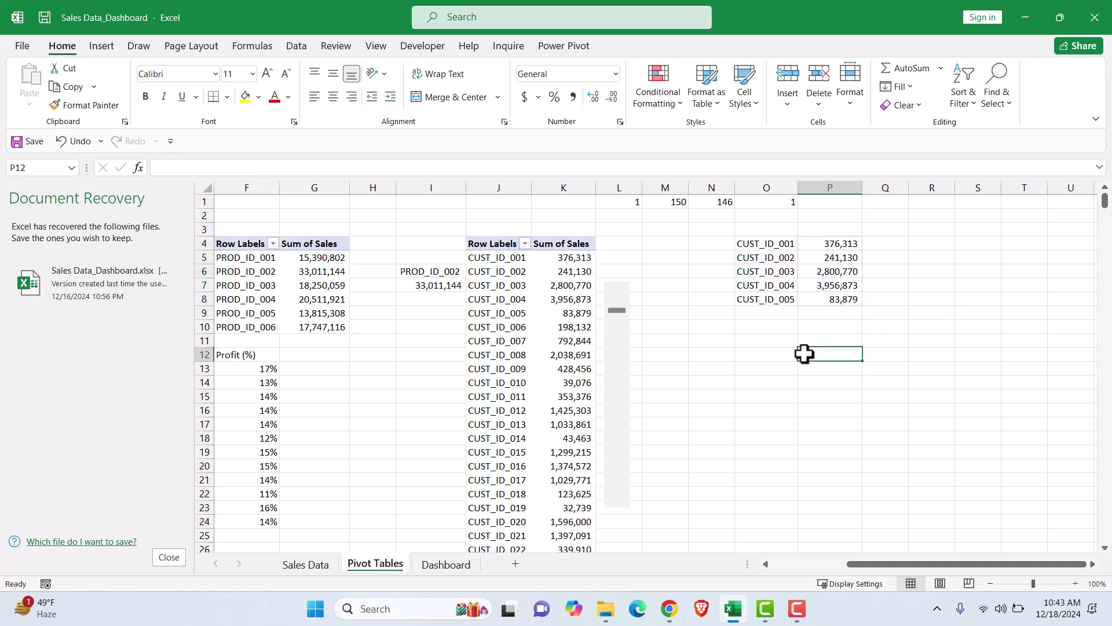
Test the scroll bar near the end of its range, checking cell O1 and the five-row customer list
{"action": "left_click_drag", "start_coordinate": [616, 310], "coordinate": [628, 470]}
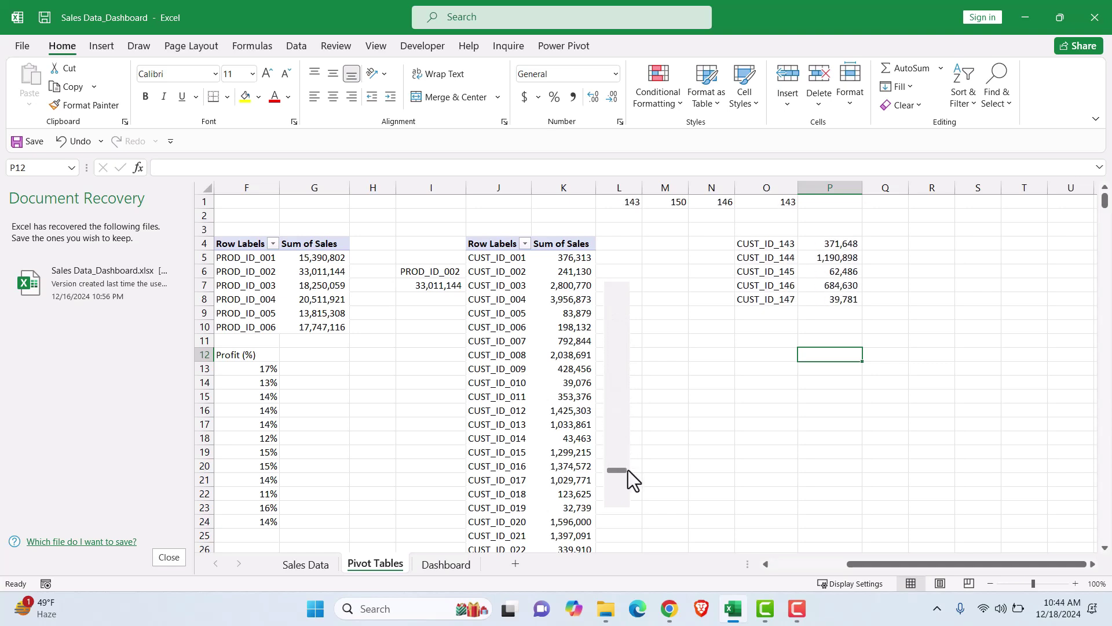
{"action": "left_click", "coordinate": [783, 202]}
{"action": "left_click", "coordinate": [622, 499]}
{"action": "left_click", "coordinate": [621, 499]}
{"action": "left_click", "coordinate": [621, 499]}
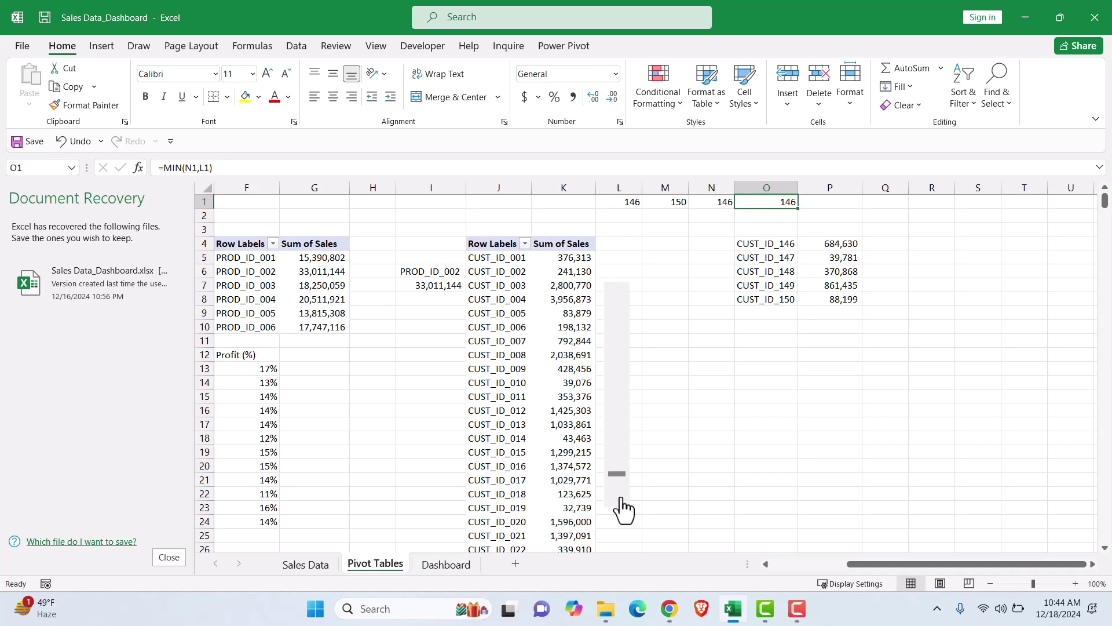
{"action": "left_click", "coordinate": [616, 498]}
{"action": "left_click", "coordinate": [617, 501]}
{"action": "left_click", "coordinate": [617, 304]}
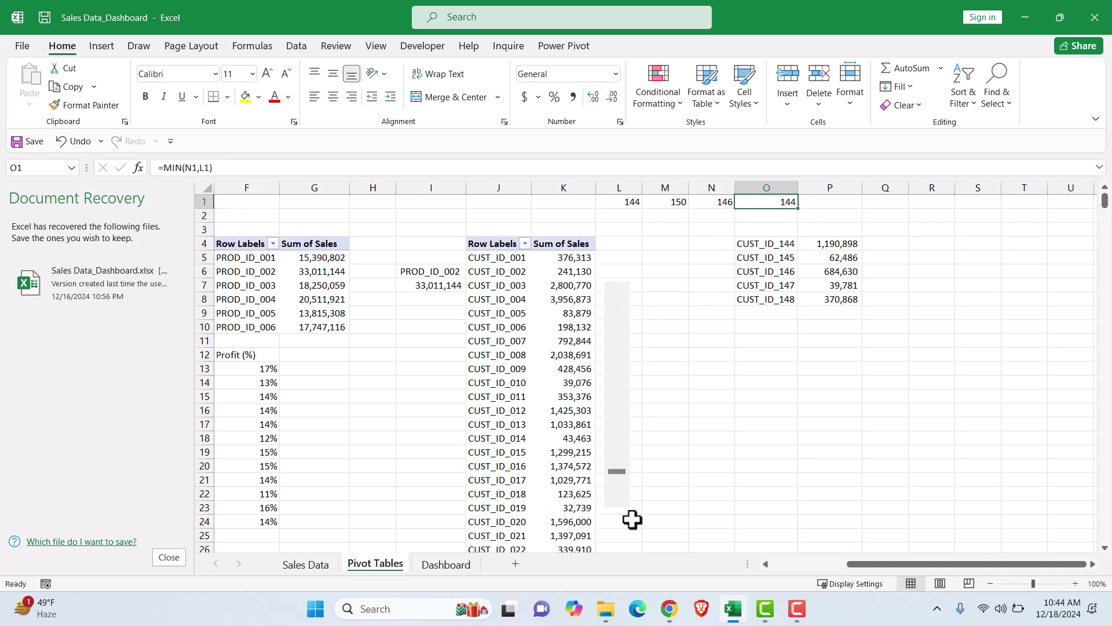
{"action": "left_click", "coordinate": [620, 504]}
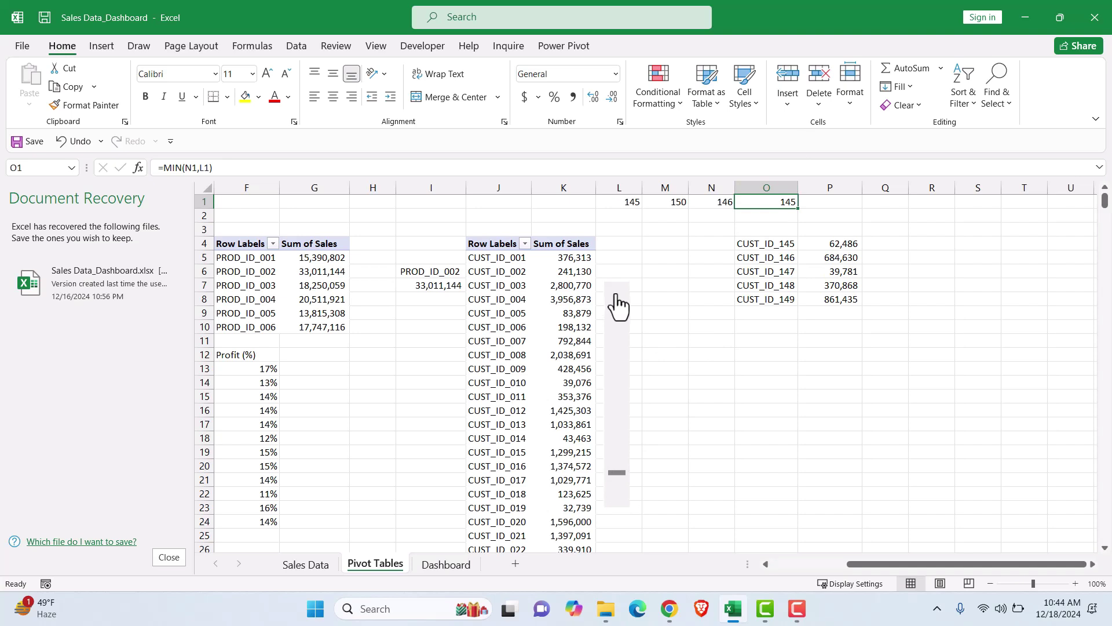
Insert a clustered bar chart from the customer IDs and sales in O4:P8
{"action": "left_click_drag", "start_coordinate": [757, 242], "coordinate": [833, 303]}
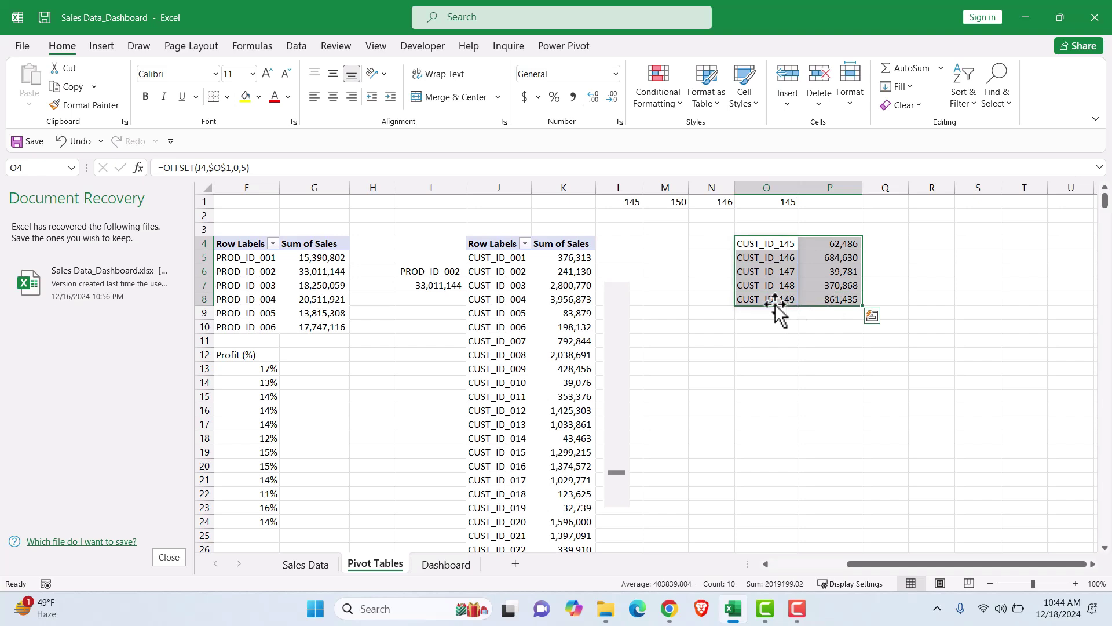
{"action": "left_click", "coordinate": [98, 46]}
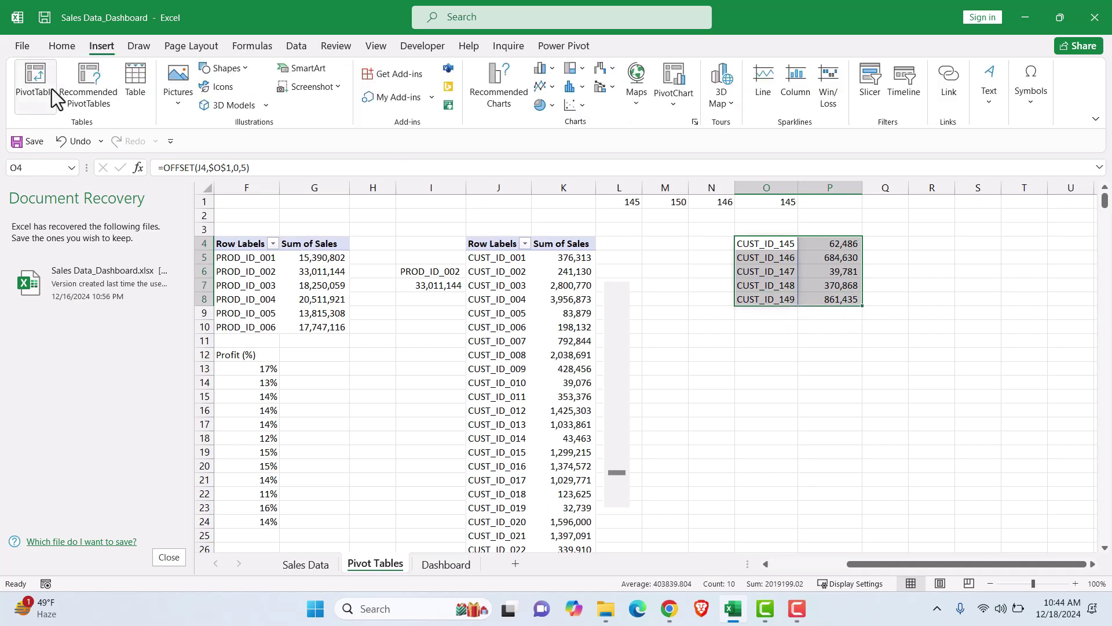
{"action": "left_click", "coordinate": [502, 97]}
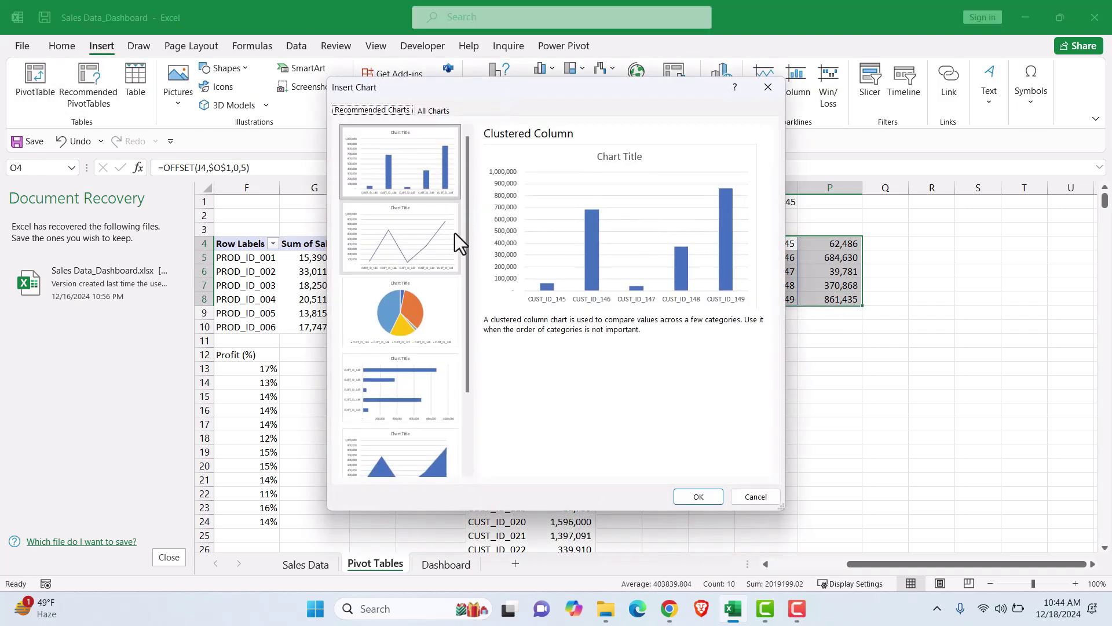
{"action": "left_click", "coordinate": [433, 111]}
{"action": "left_click", "coordinate": [379, 215]}
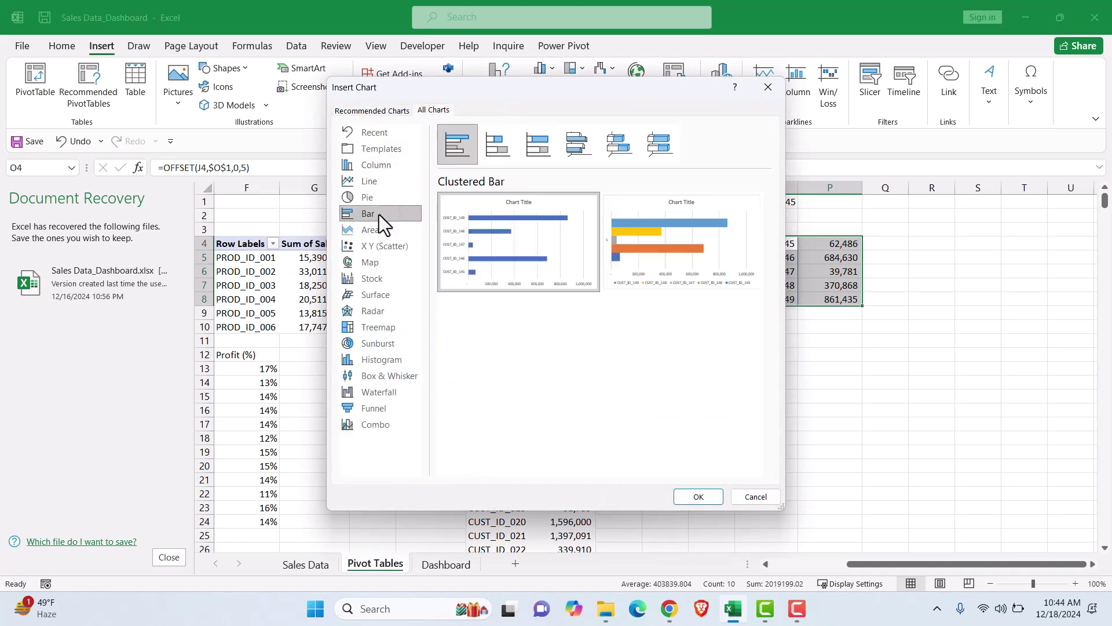
{"action": "left_click", "coordinate": [708, 492]}
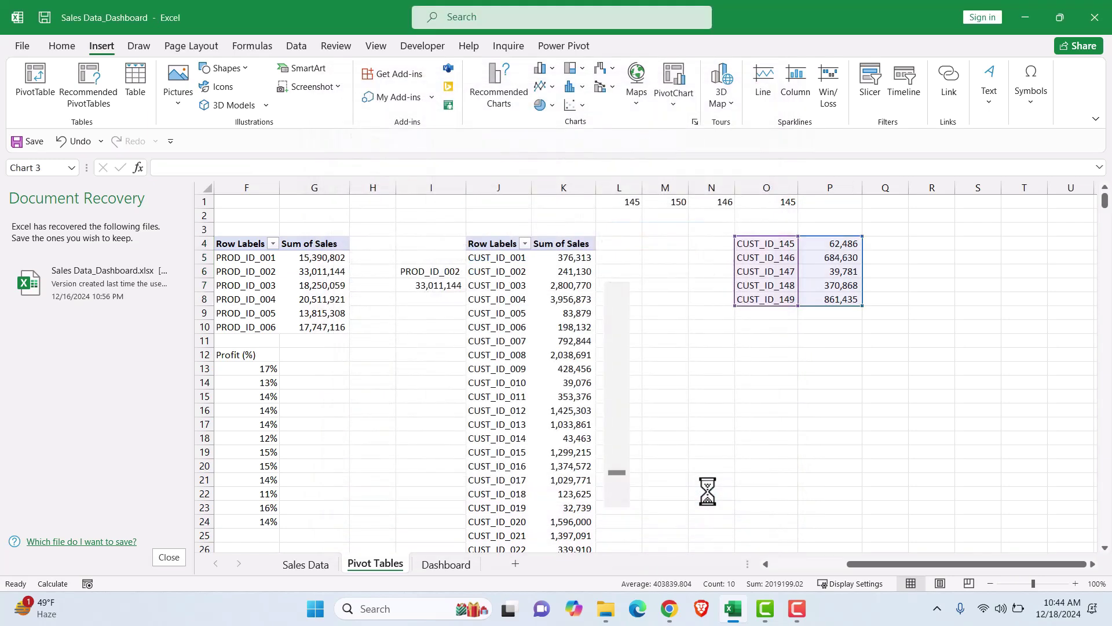
Apply the fourth chart style to the bar chart and move the chart directly below the five-row customer list
{"action": "left_click", "coordinate": [367, 97]}
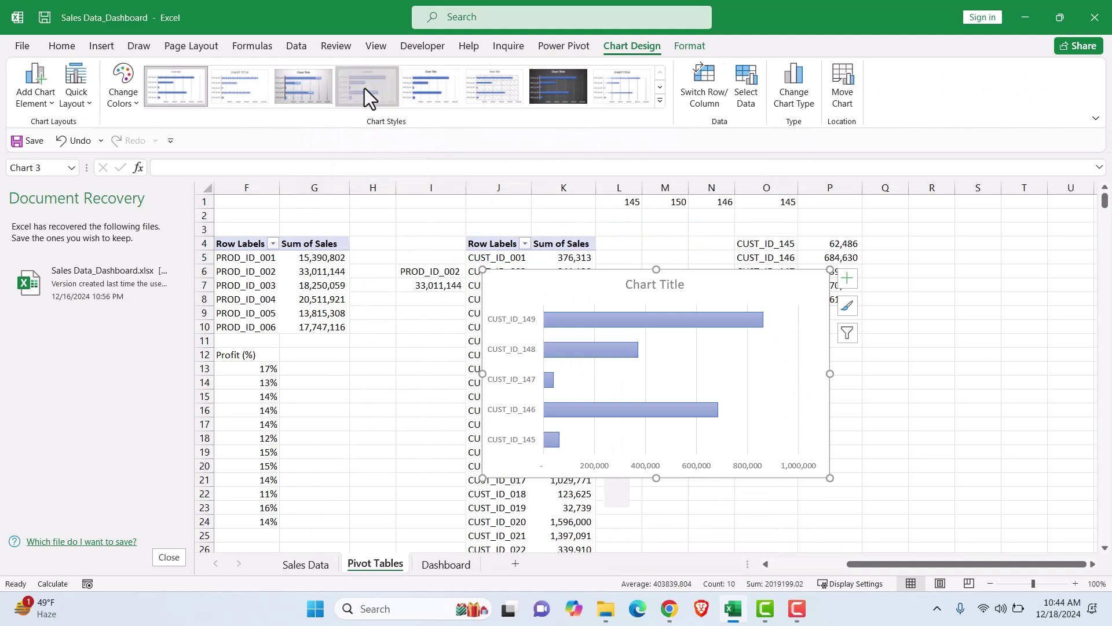
{"action": "left_click_drag", "start_coordinate": [557, 284], "coordinate": [755, 327]}
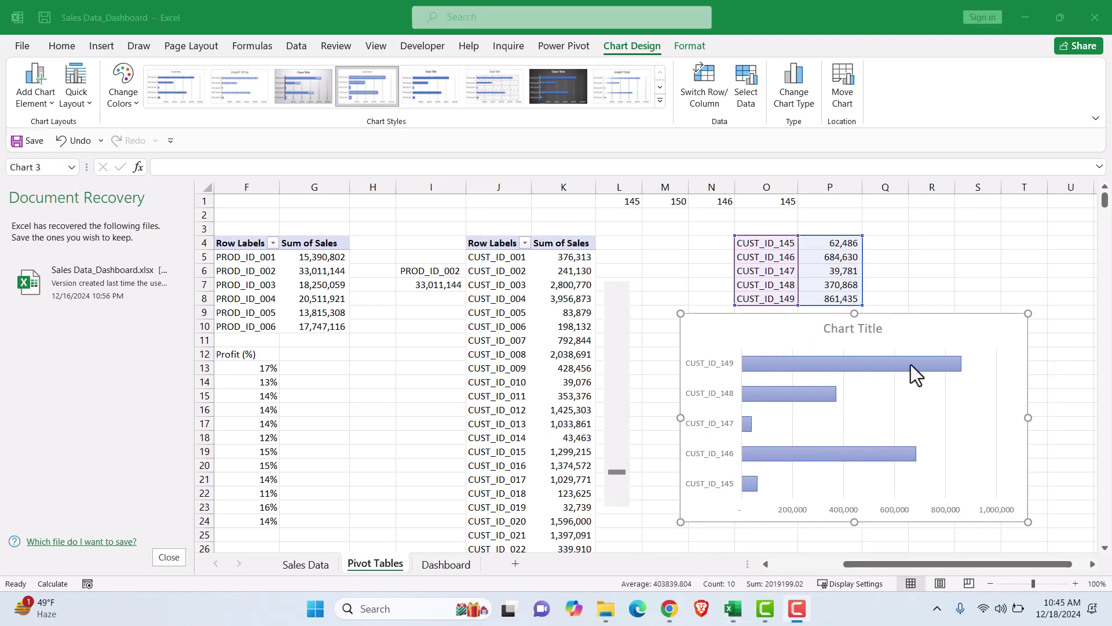
Change the bar chart's title to "Sales ($) generated by Customers" and close the formatting pane
{"action": "left_click", "coordinate": [835, 333]}
{"action": "double_click", "coordinate": [828, 331]}
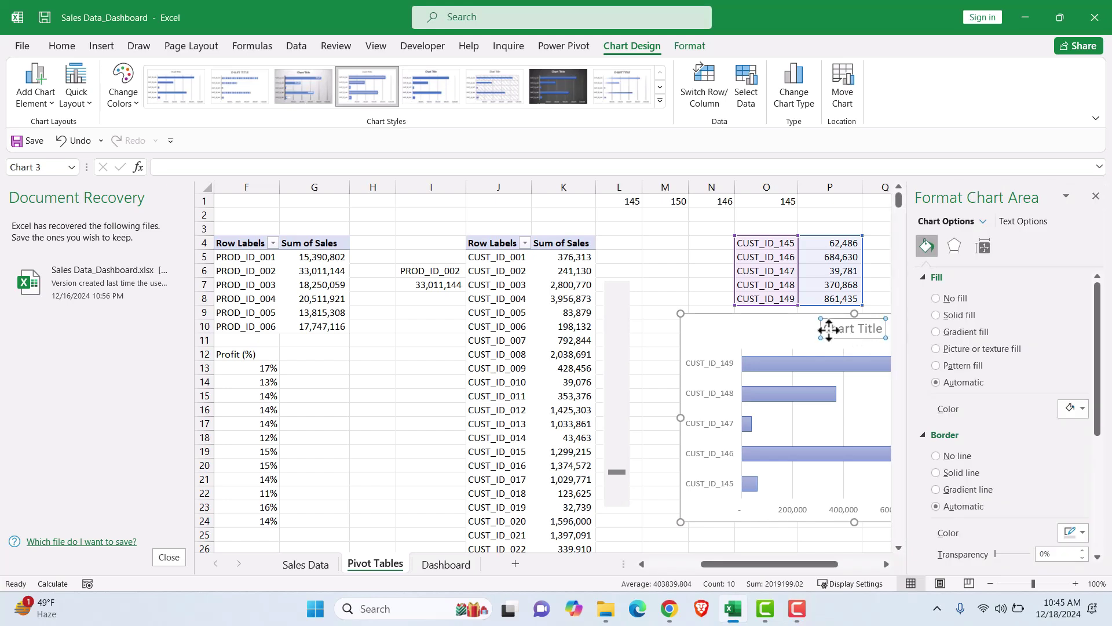
{"action": "left_click_drag", "start_coordinate": [824, 329], "coordinate": [867, 333]}
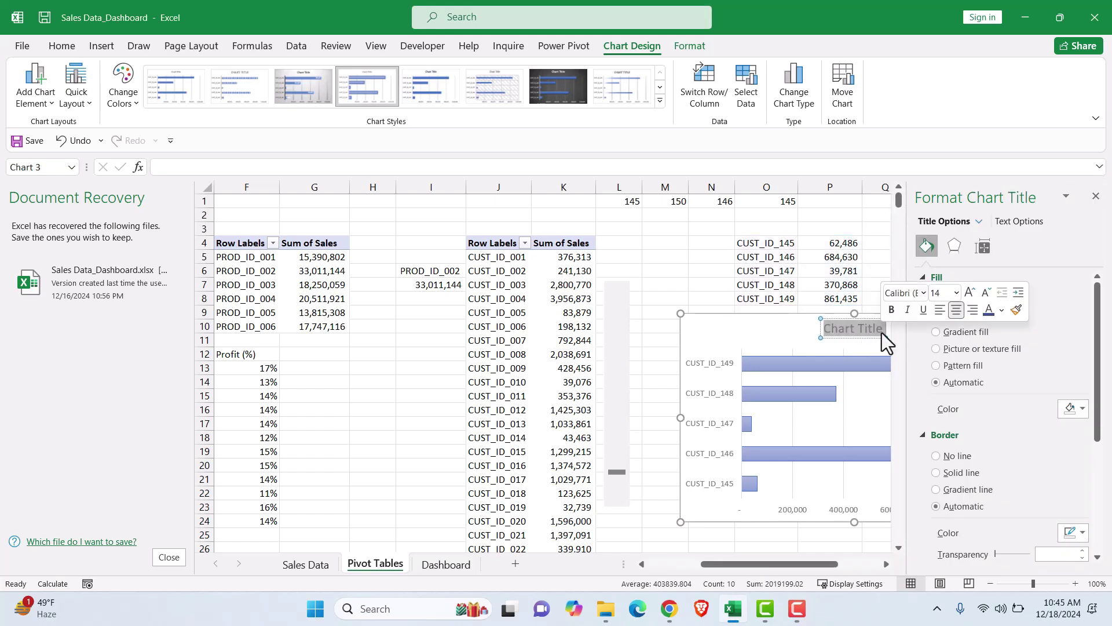
{"action": "type", "text": "Sa;e"}
{"action": "key", "text": "BackSpace"}
{"action": "key", "text": "BackSpace"}
{"action": "type", "text": "les"}
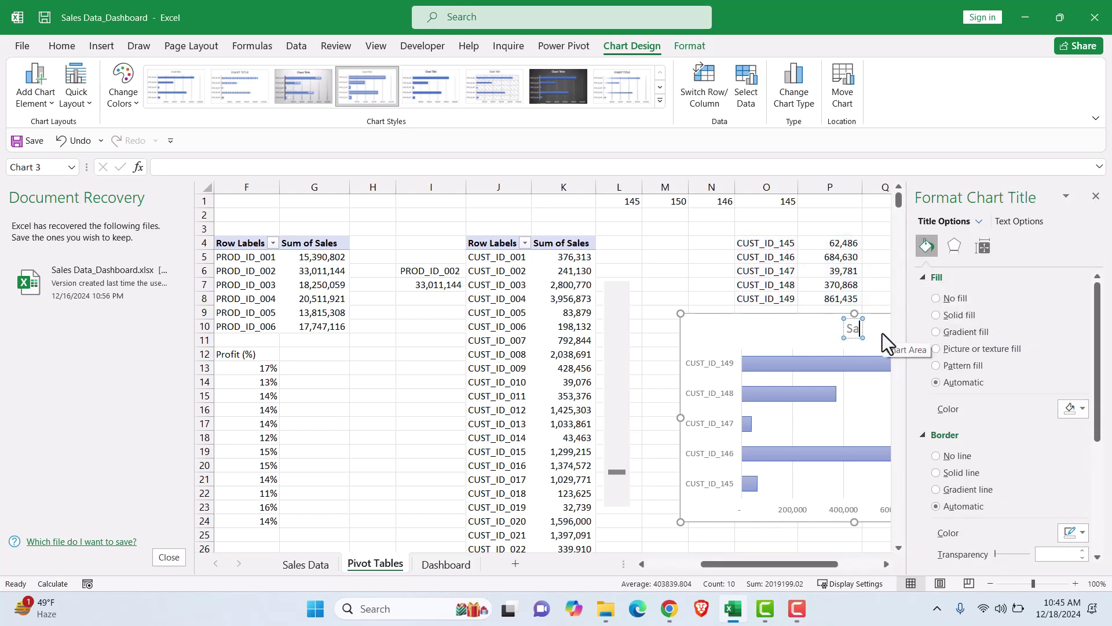
{"action": "type", "text": " ($) generated"}
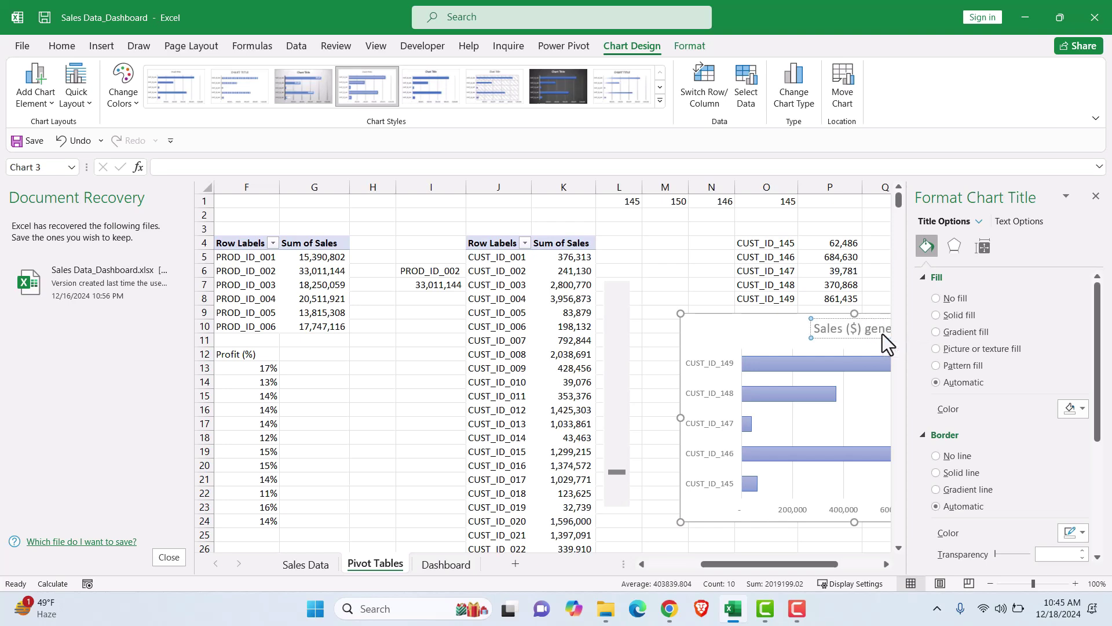
{"action": "type", "text": "Customers"}
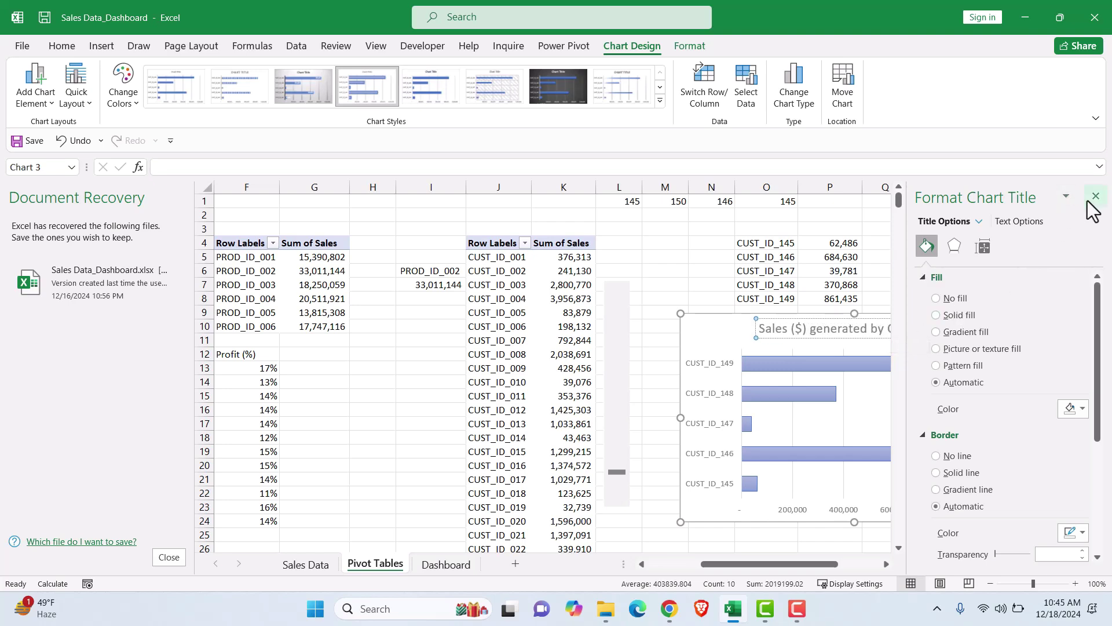
{"action": "left_click", "coordinate": [1095, 196]}
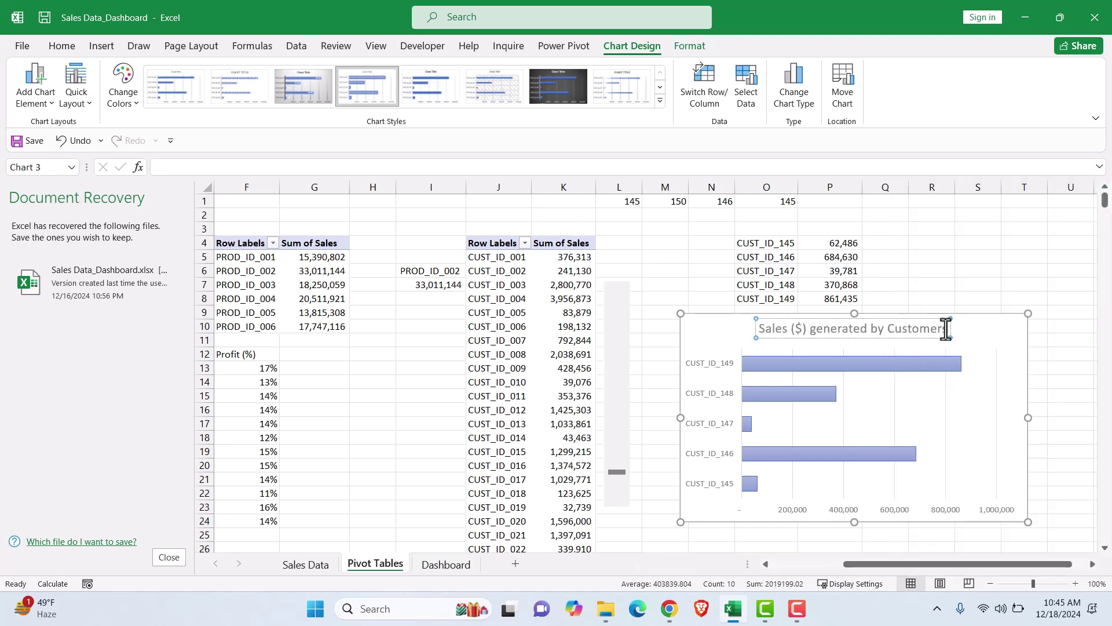
Format the chart title as bold, dark blue Comic Sans MS at size 10
{"action": "left_click_drag", "start_coordinate": [946, 329], "coordinate": [736, 332]}
{"action": "left_click", "coordinate": [62, 46]}
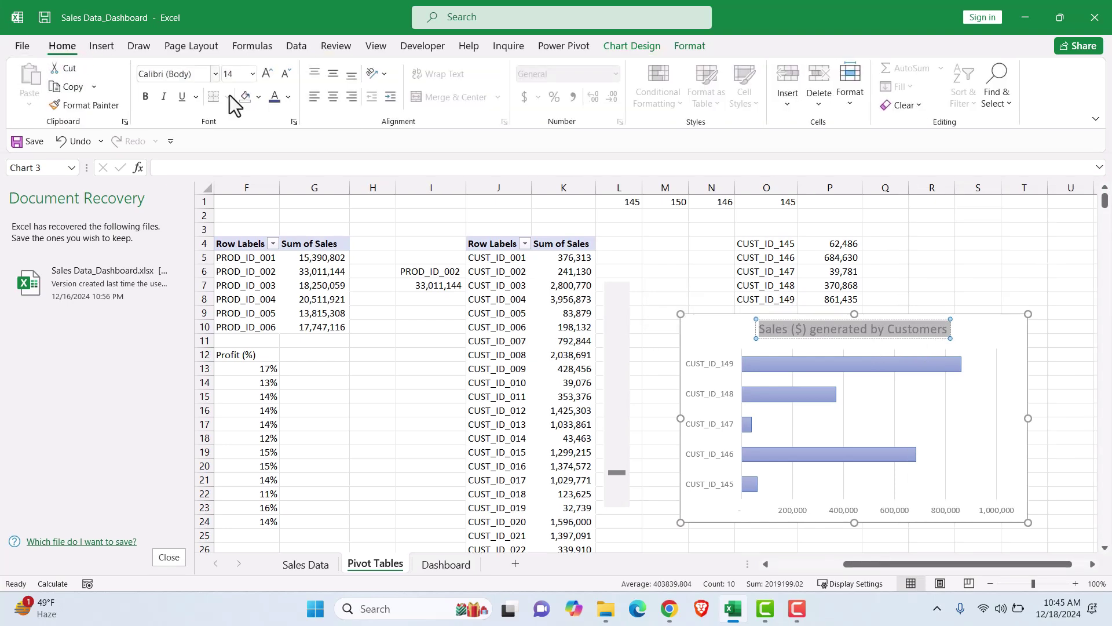
{"action": "left_click", "coordinate": [252, 73]}
{"action": "left_click", "coordinate": [237, 129]}
{"action": "left_click", "coordinate": [196, 74]}
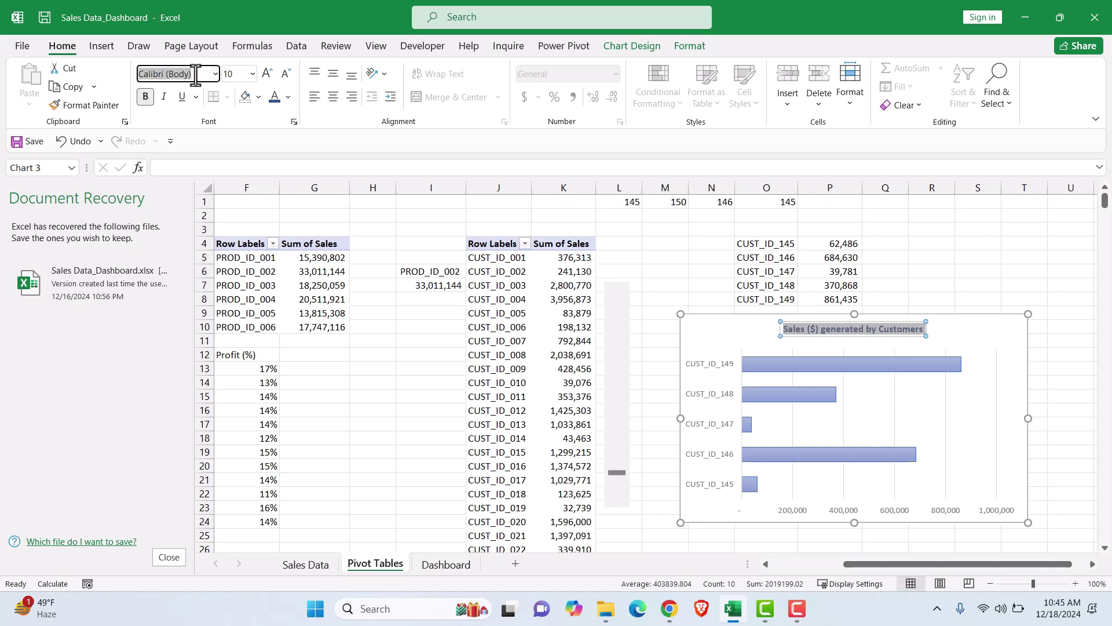
{"action": "key", "text": "Return"}
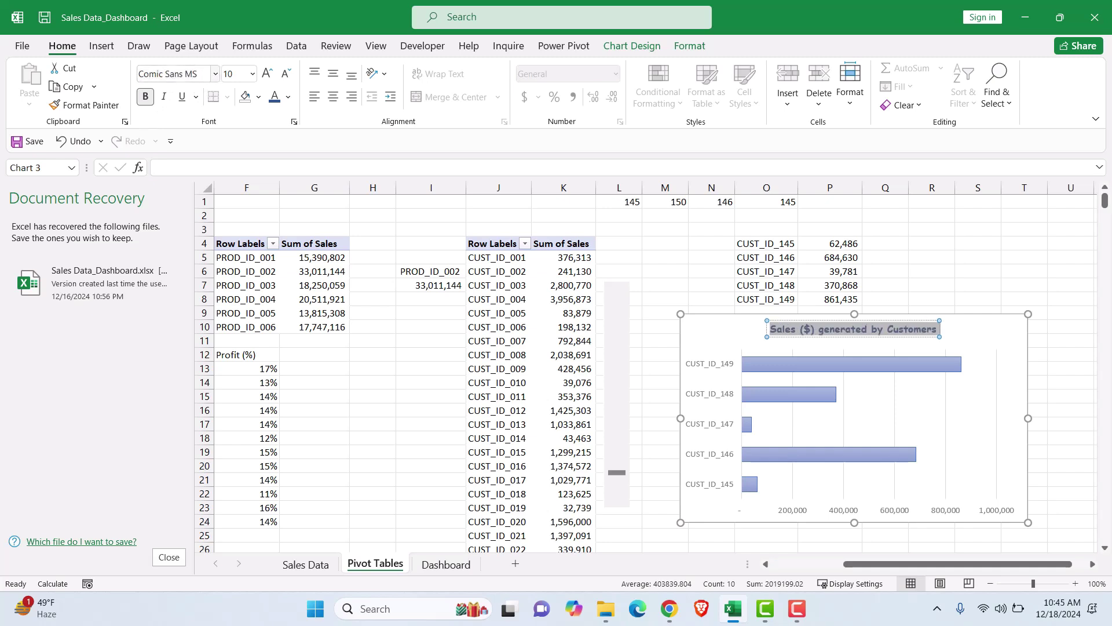
{"action": "left_click", "coordinate": [652, 374]}
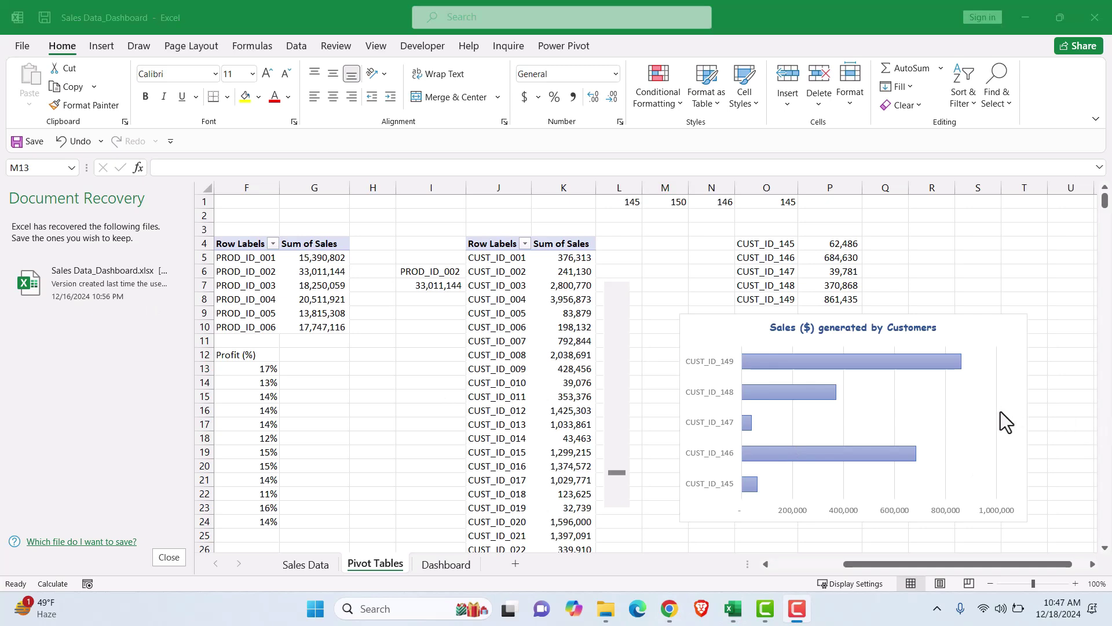
Move the customer sales bar chart from the Pivot Tables sheet to the Dashboard sheet
{"action": "left_click", "coordinate": [728, 325]}
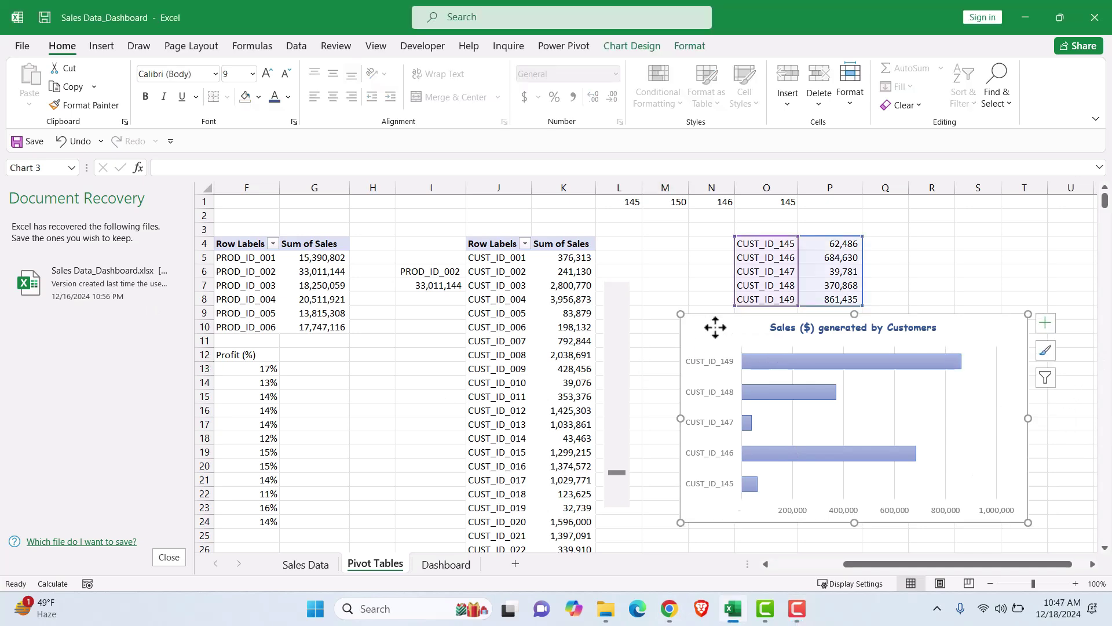
{"action": "key", "text": "ctrl+x"}
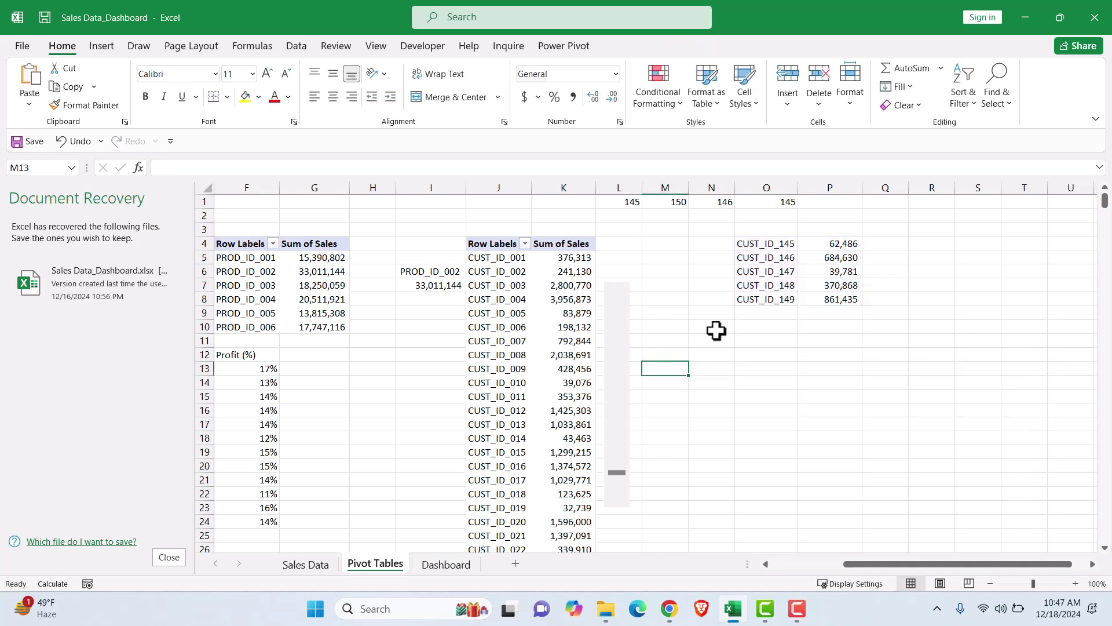
{"action": "left_click", "coordinate": [446, 565]}
{"action": "key", "text": "ctrl+v"}
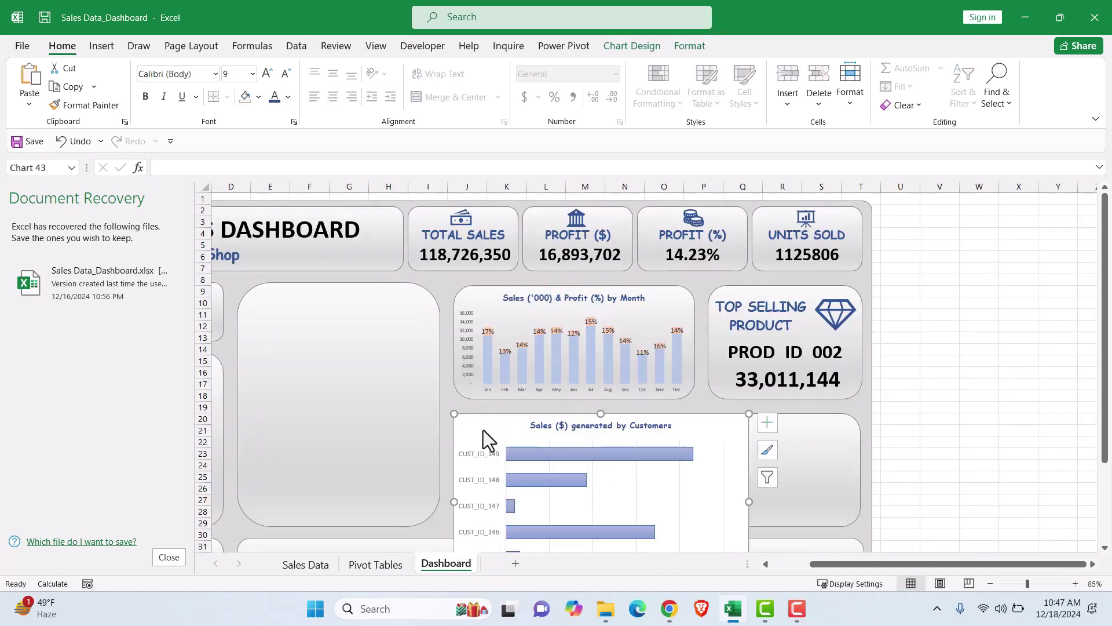
{"action": "left_click_drag", "start_coordinate": [484, 440], "coordinate": [534, 392]}
{"action": "left_click", "coordinate": [375, 564]}
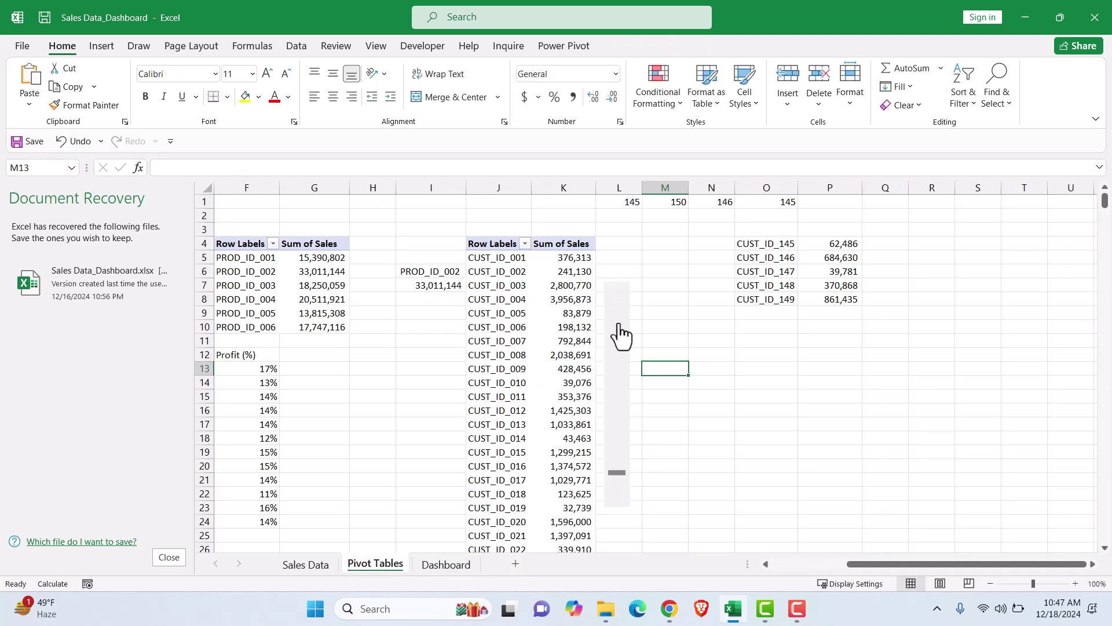
{"action": "left_click", "coordinate": [620, 315]}
{"action": "left_click", "coordinate": [609, 291]}
{"action": "left_click", "coordinate": [607, 289]}
{"action": "left_click", "coordinate": [648, 311]}
{"action": "left_click", "coordinate": [612, 486]}
{"action": "left_click", "coordinate": [613, 430]}
{"action": "key", "text": "ctrl+c"}
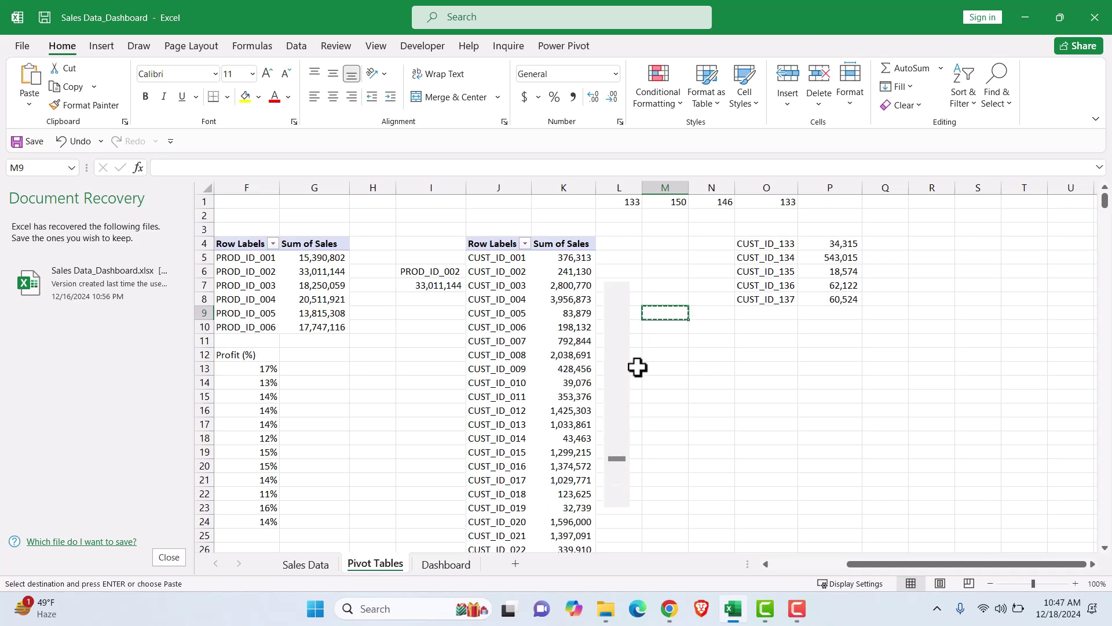
{"action": "key", "text": "ctrl+Page_Down"}
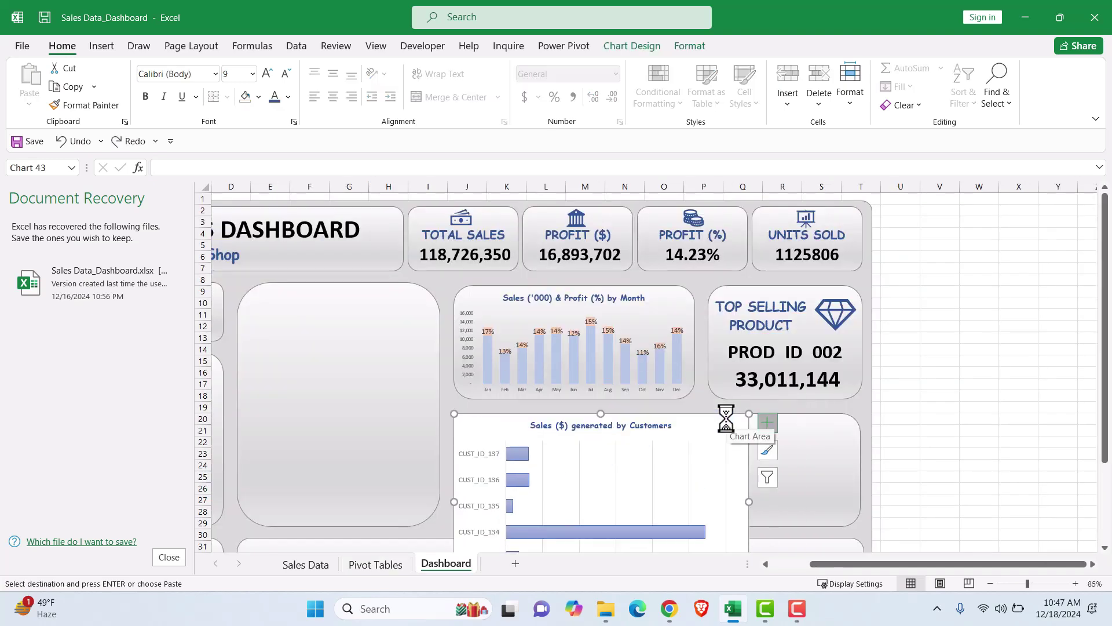
{"action": "left_click", "coordinate": [374, 565]}
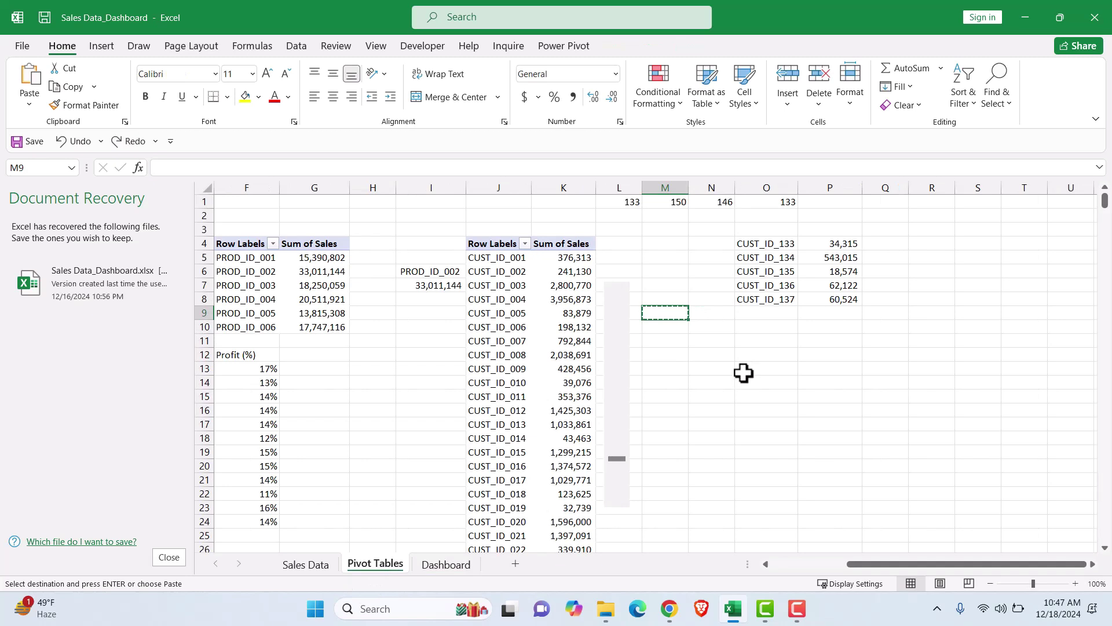
Cut the scroll bar beside the customer pivot table on the Pivot Tables sheet
{"action": "left_click", "coordinate": [665, 369]}
{"action": "left_click", "coordinate": [621, 302]}
{"action": "left_click", "coordinate": [623, 300]}
{"action": "left_click", "coordinate": [624, 299]}
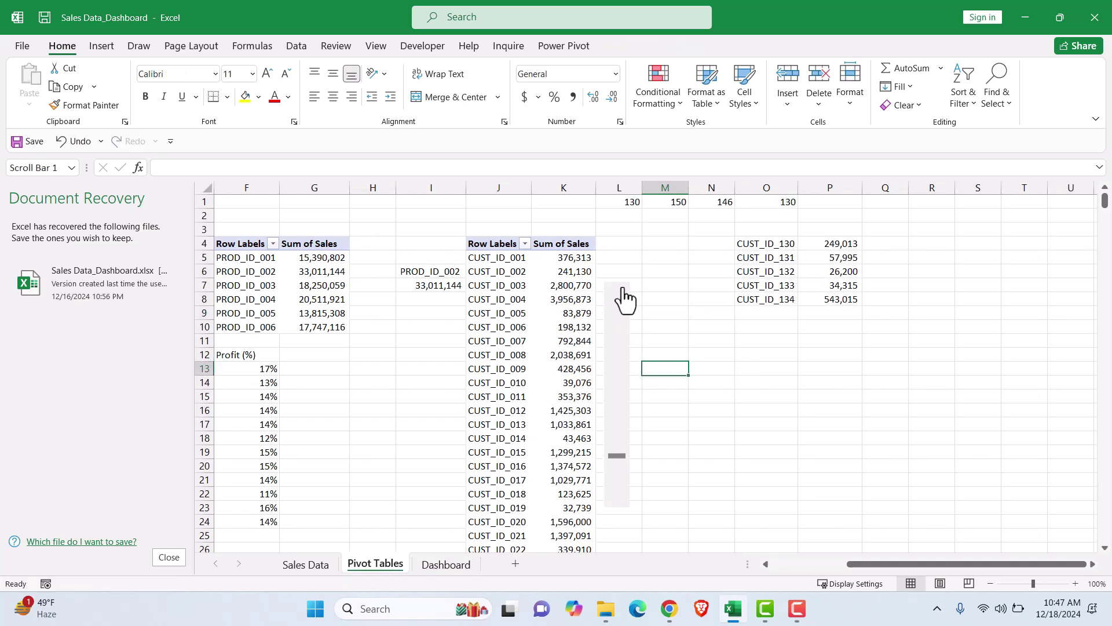
{"action": "right_click", "coordinate": [624, 300]}
{"action": "left_click", "coordinate": [657, 298]}
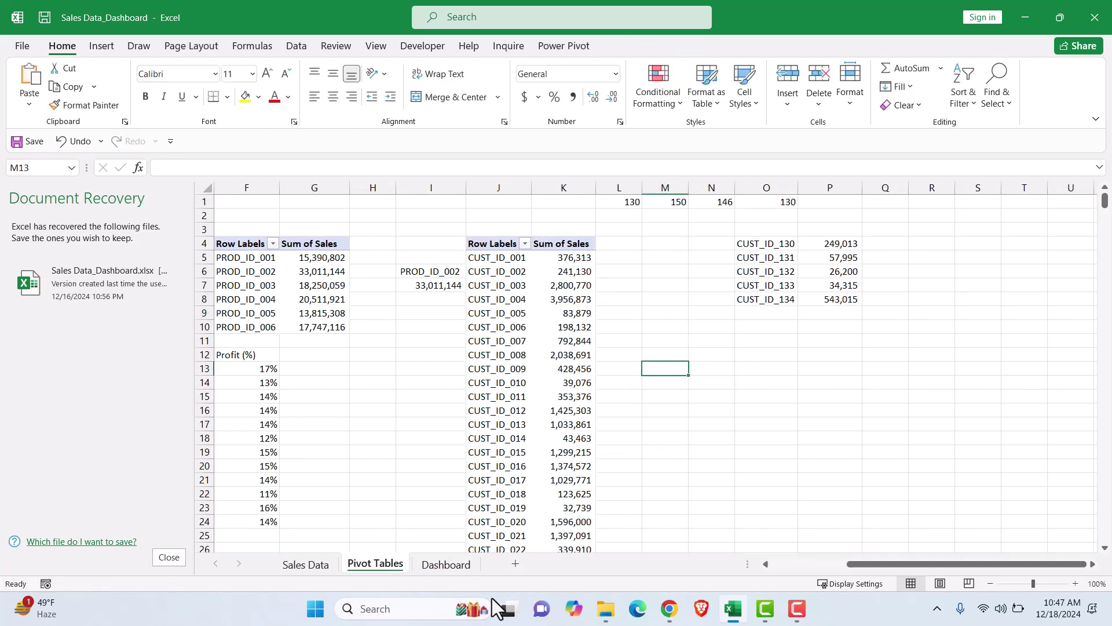
Try to paste the scroll bar onto the Dashboard while the customer chart is selected, and undo the paste
{"action": "left_click", "coordinate": [451, 567]}
{"action": "key", "text": "ctrl+v"}
{"action": "scroll", "coordinate": [552, 416], "scroll_direction": "down", "scroll_amount": 4}
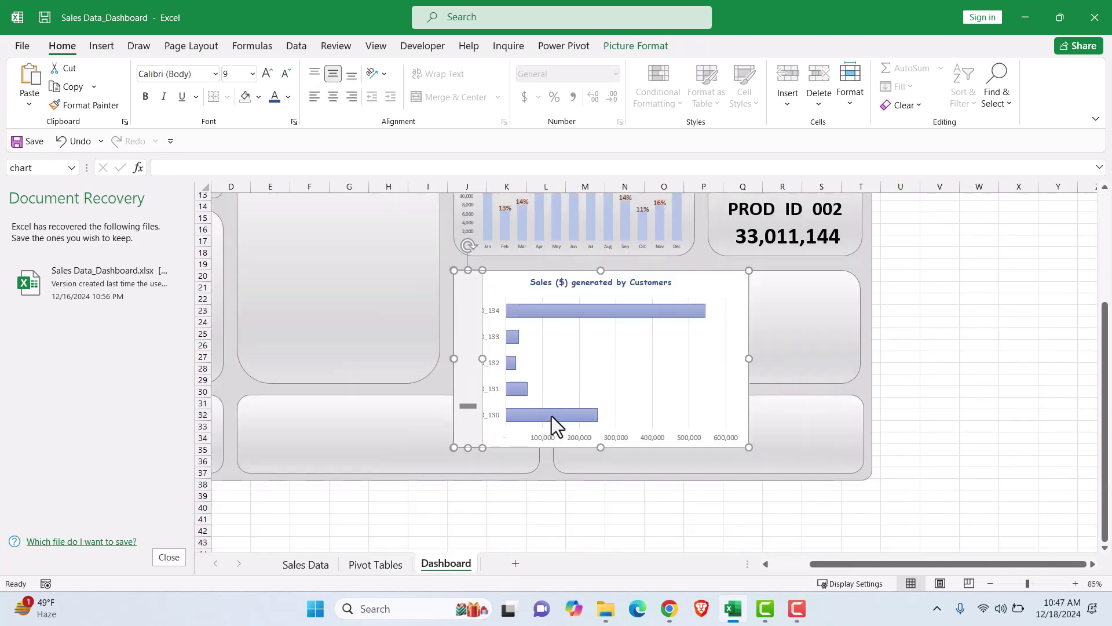
{"action": "scroll", "coordinate": [552, 416], "scroll_direction": "down", "scroll_amount": 1}
{"action": "left_click_drag", "start_coordinate": [524, 252], "coordinate": [694, 278]}
{"action": "left_click", "coordinate": [632, 309]}
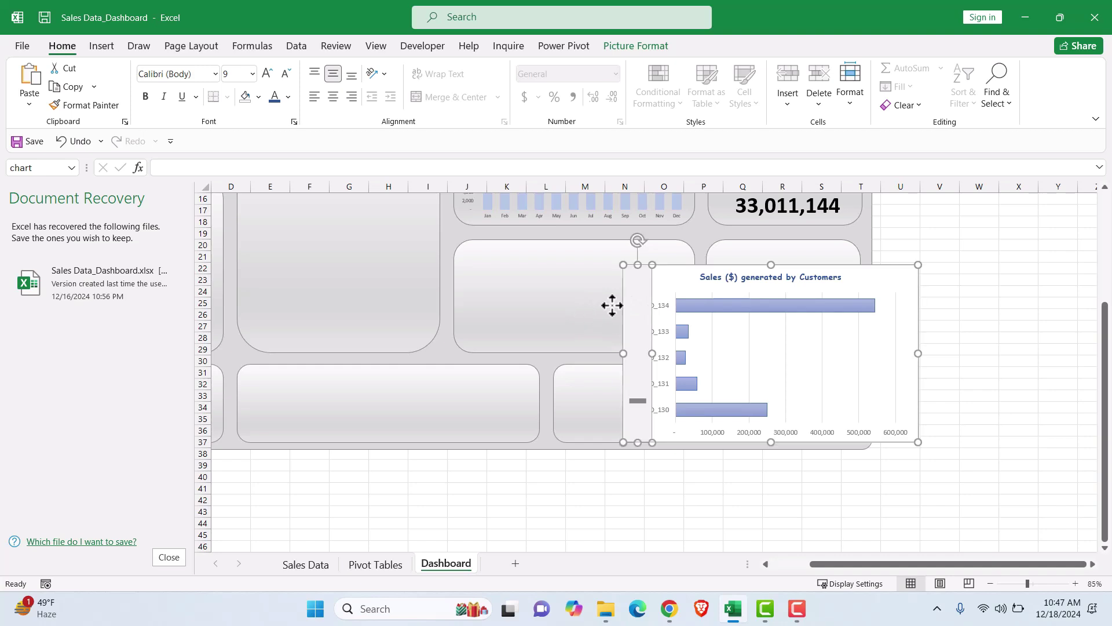
{"action": "key", "text": "ctrl+z"}
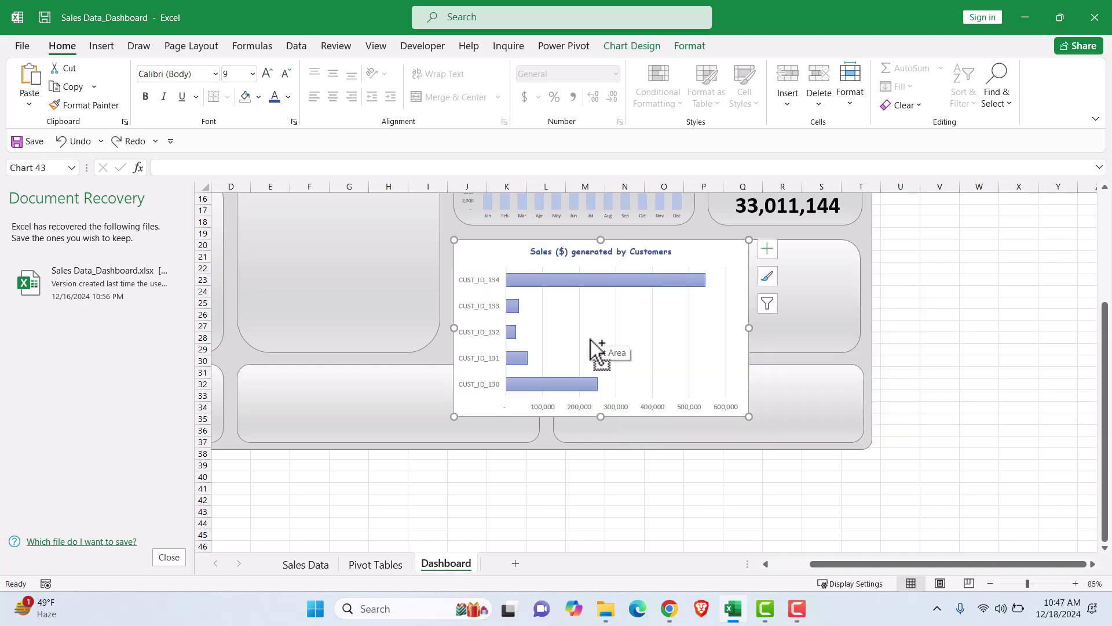
Paste the scroll bar onto the Dashboard and shorten it to fit the left edge of the card below the monthly chart
{"action": "left_click", "coordinate": [677, 500]}
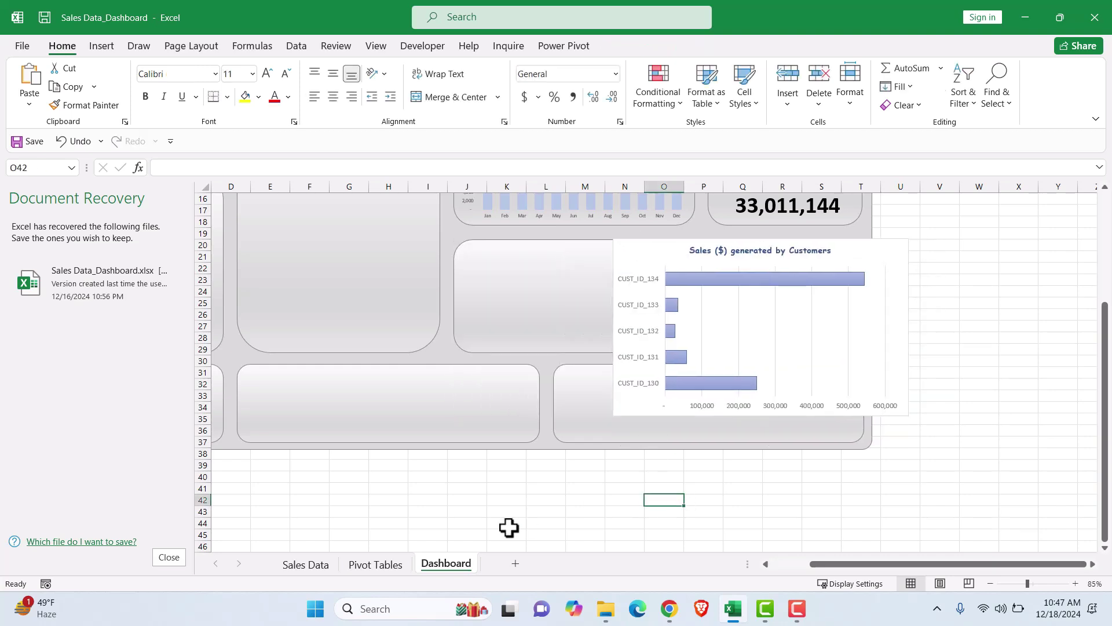
{"action": "left_click", "coordinate": [377, 564]}
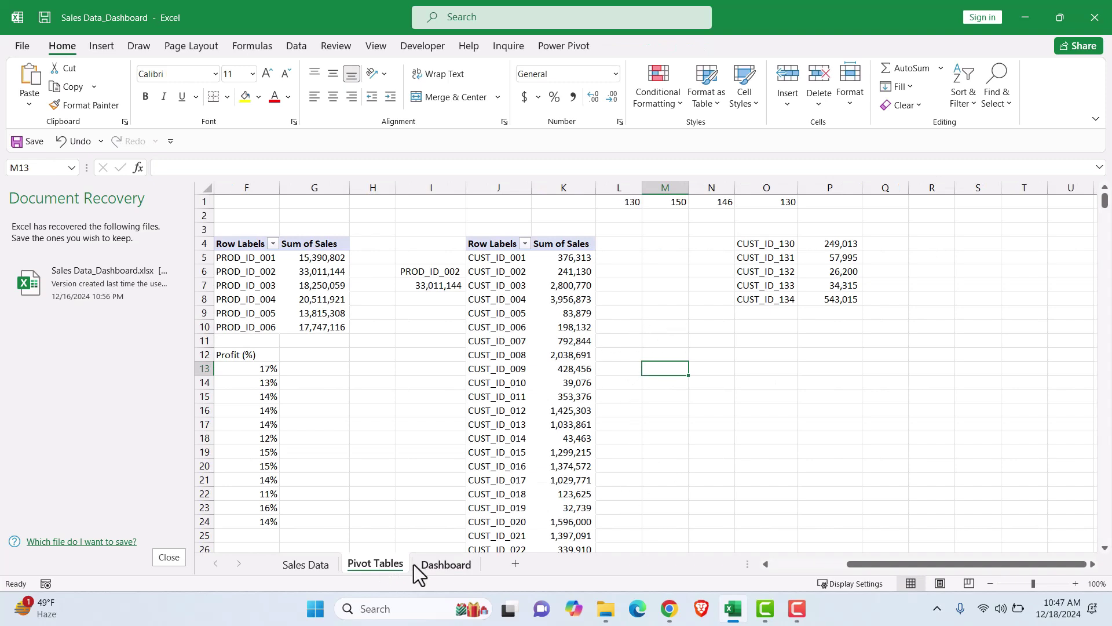
{"action": "left_click", "coordinate": [431, 565]}
{"action": "left_click", "coordinate": [505, 498]}
{"action": "key", "text": "ctrl+v"}
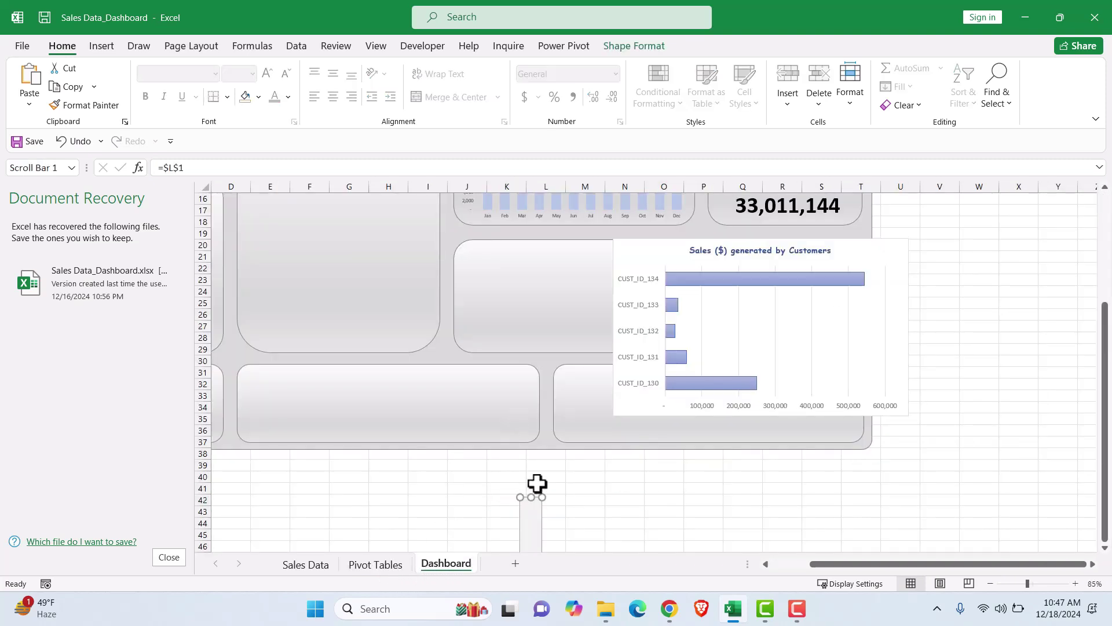
{"action": "left_click_drag", "start_coordinate": [529, 524], "coordinate": [471, 278]}
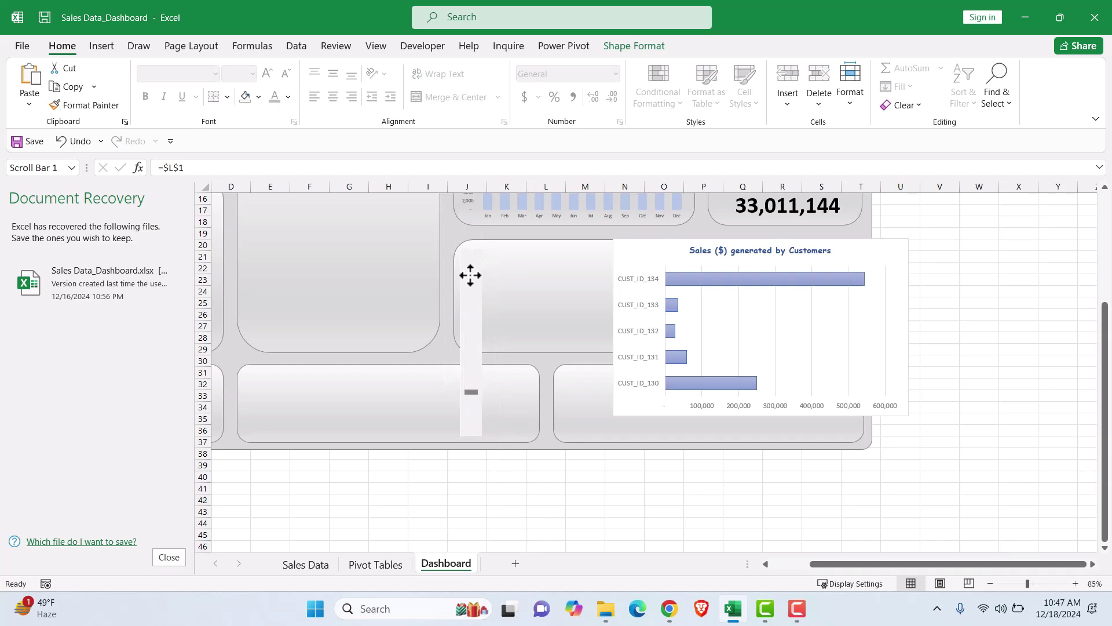
{"action": "left_click_drag", "start_coordinate": [468, 436], "coordinate": [484, 342]}
Move the customer chart closer to the scroll bar and set its chart area to no fill and no border line
{"action": "left_click_drag", "start_coordinate": [616, 258], "coordinate": [543, 250]}
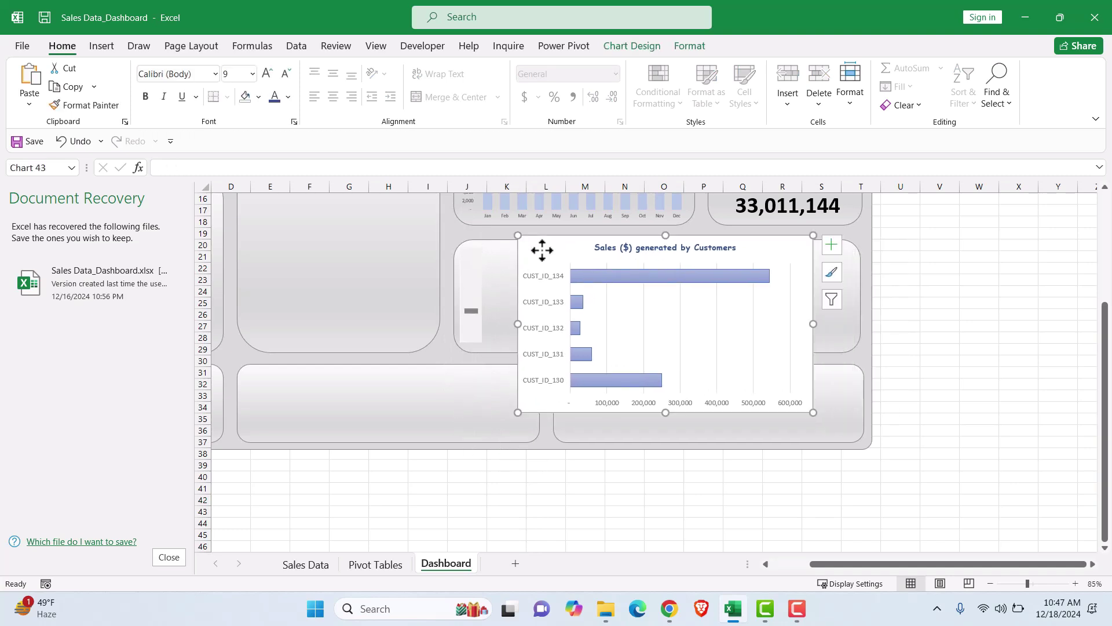
{"action": "right_click", "coordinate": [554, 254]}
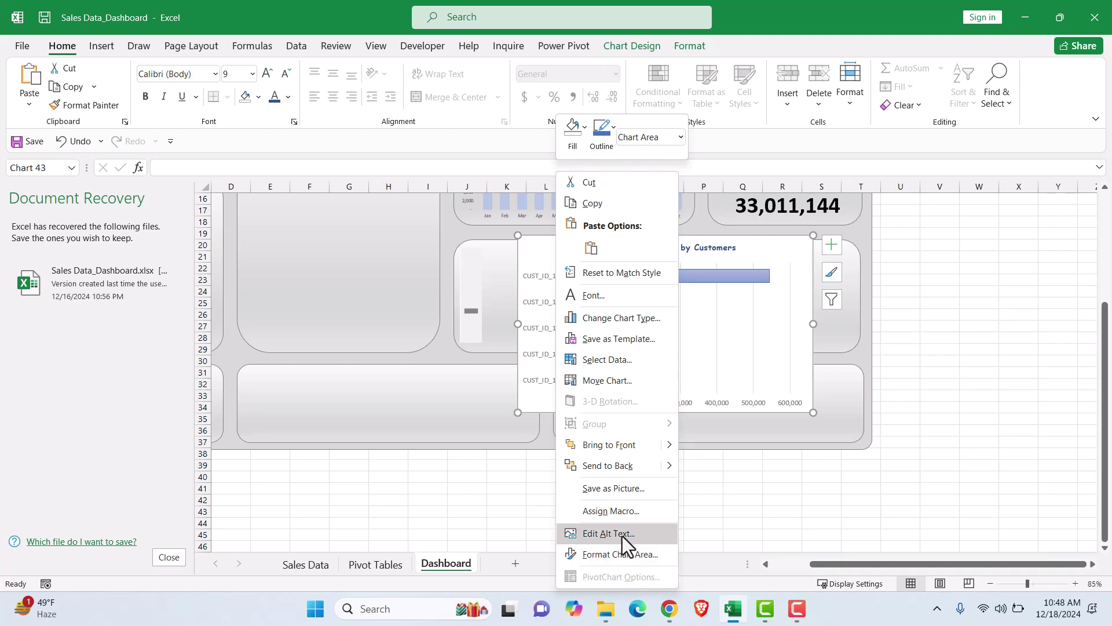
{"action": "left_click", "coordinate": [619, 554]}
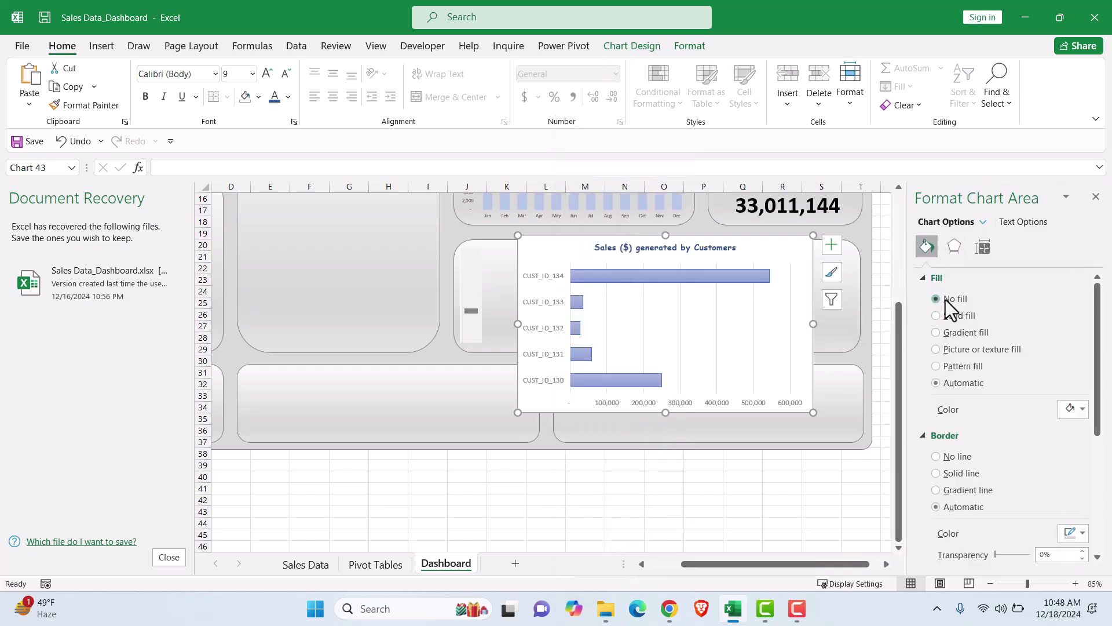
{"action": "left_click", "coordinate": [946, 300]}
{"action": "left_click", "coordinate": [948, 433]}
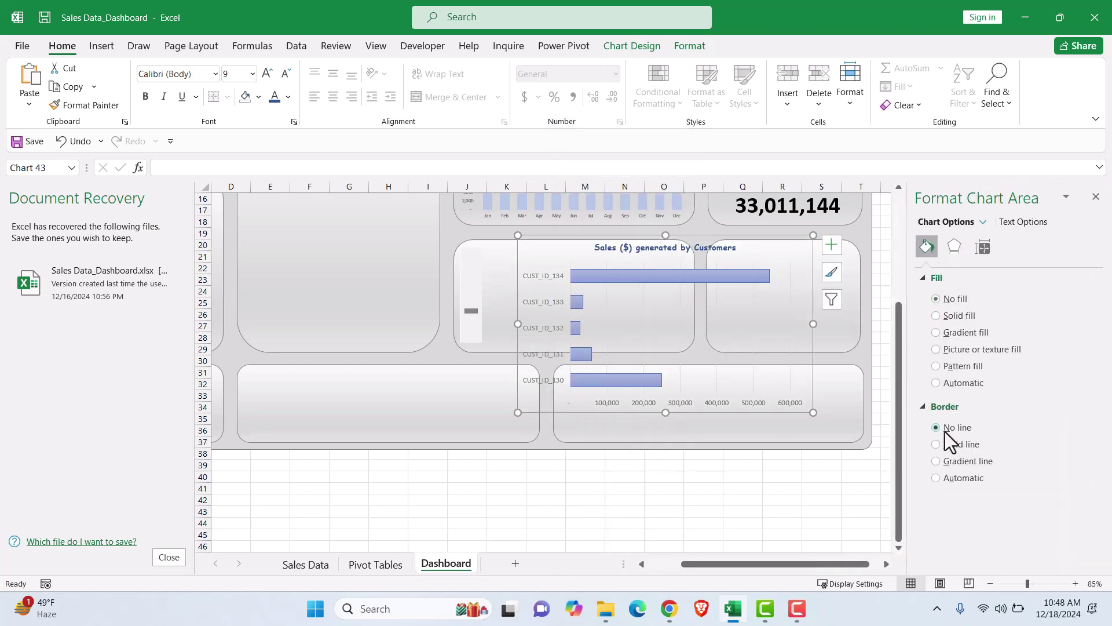
Resize the customer chart to fit inside its card, directly beside the scroll bar
{"action": "left_click", "coordinate": [501, 263]}
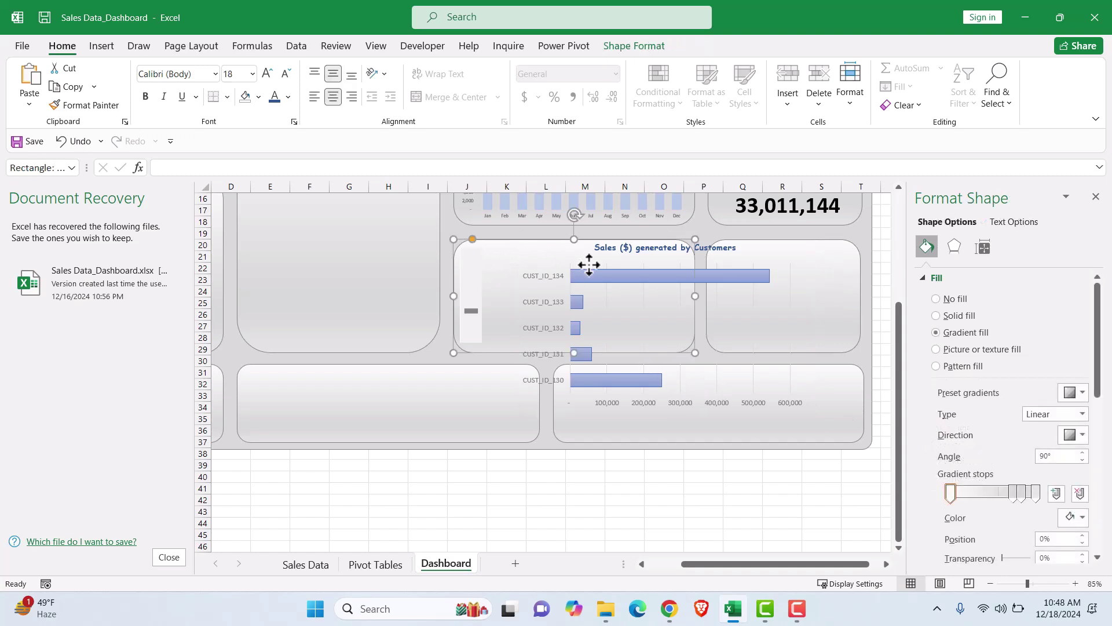
{"action": "left_click", "coordinate": [643, 298]}
{"action": "left_click_drag", "start_coordinate": [816, 414], "coordinate": [689, 349]}
{"action": "left_click_drag", "start_coordinate": [516, 291], "coordinate": [486, 299]}
{"action": "left_click_drag", "start_coordinate": [587, 235], "coordinate": [587, 243]}
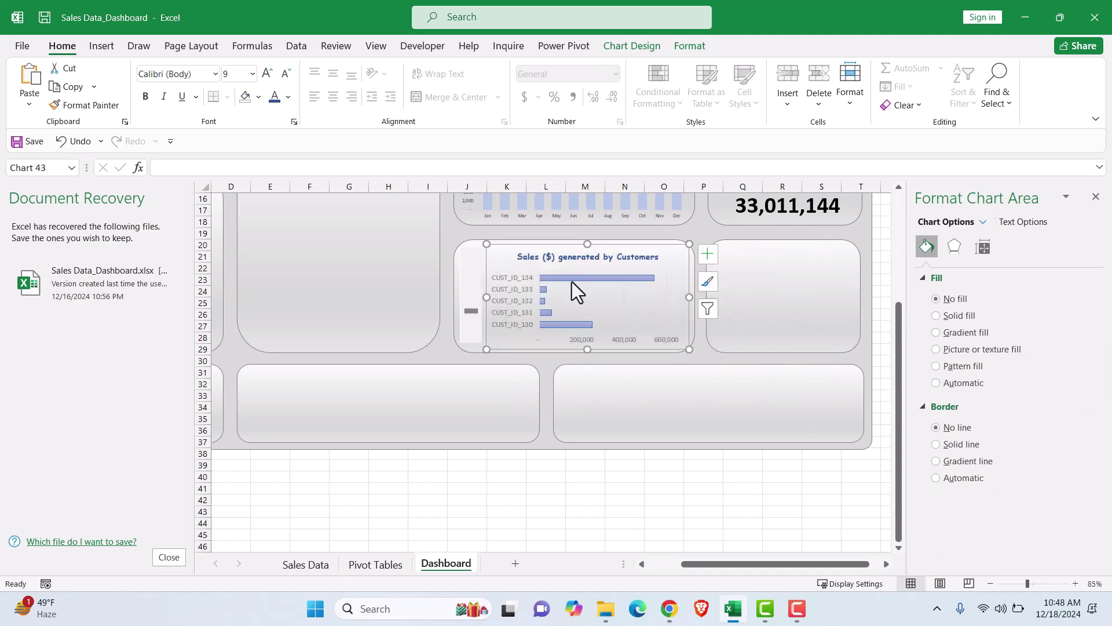
Set the font size of the customer chart's category and value axis labels to 7
{"action": "left_click", "coordinate": [519, 290]}
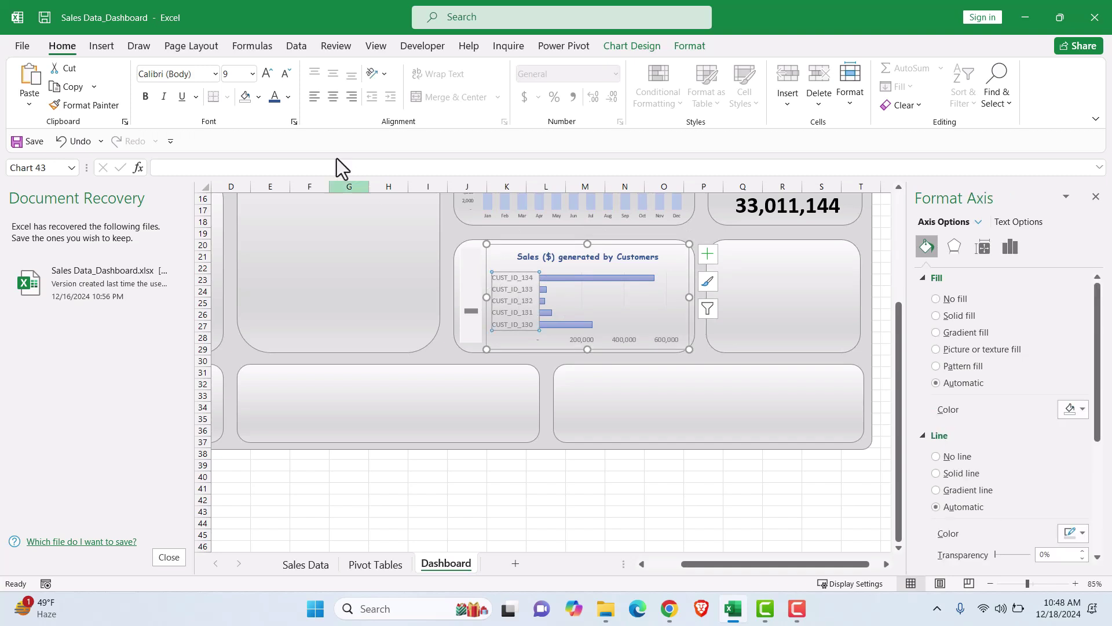
{"action": "left_click", "coordinate": [251, 73]}
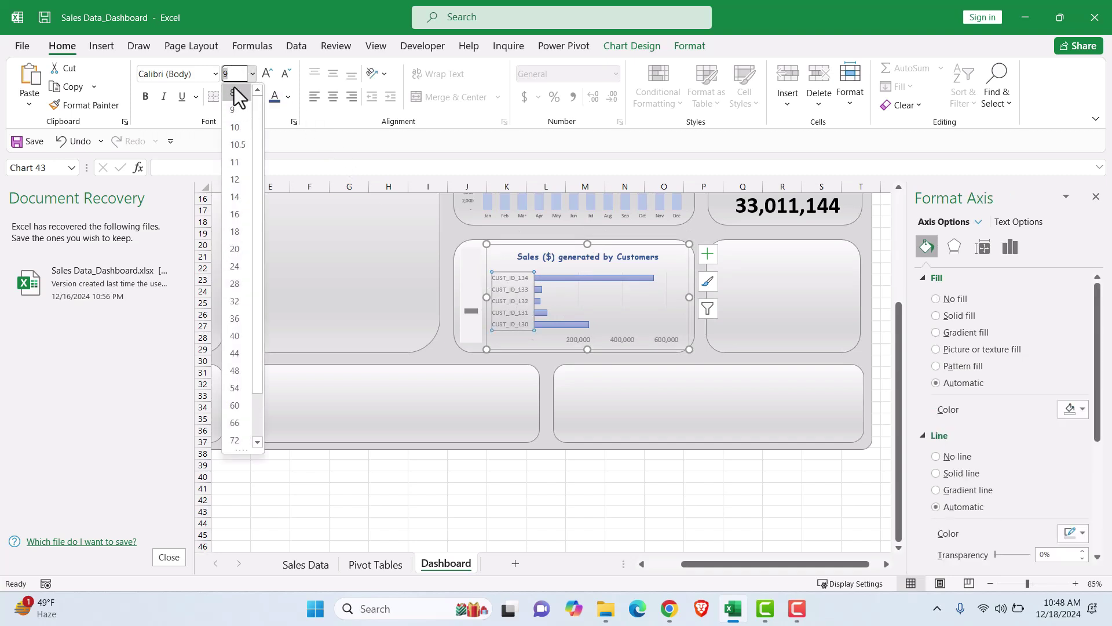
{"action": "type", "text": "7"}
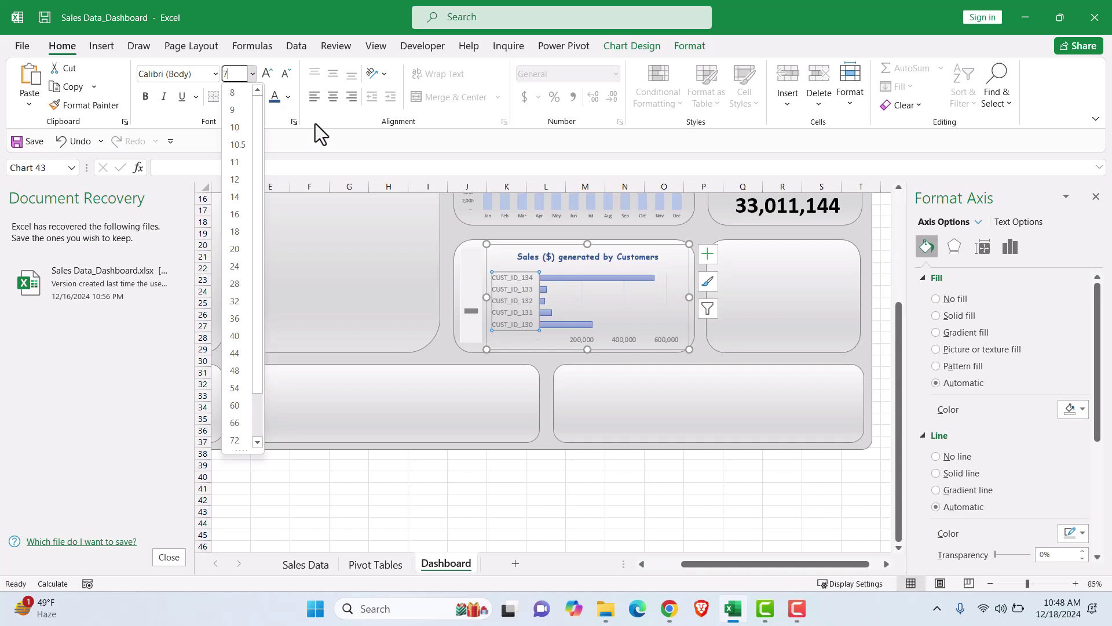
{"action": "key", "text": "Return"}
{"action": "left_click", "coordinate": [613, 342]}
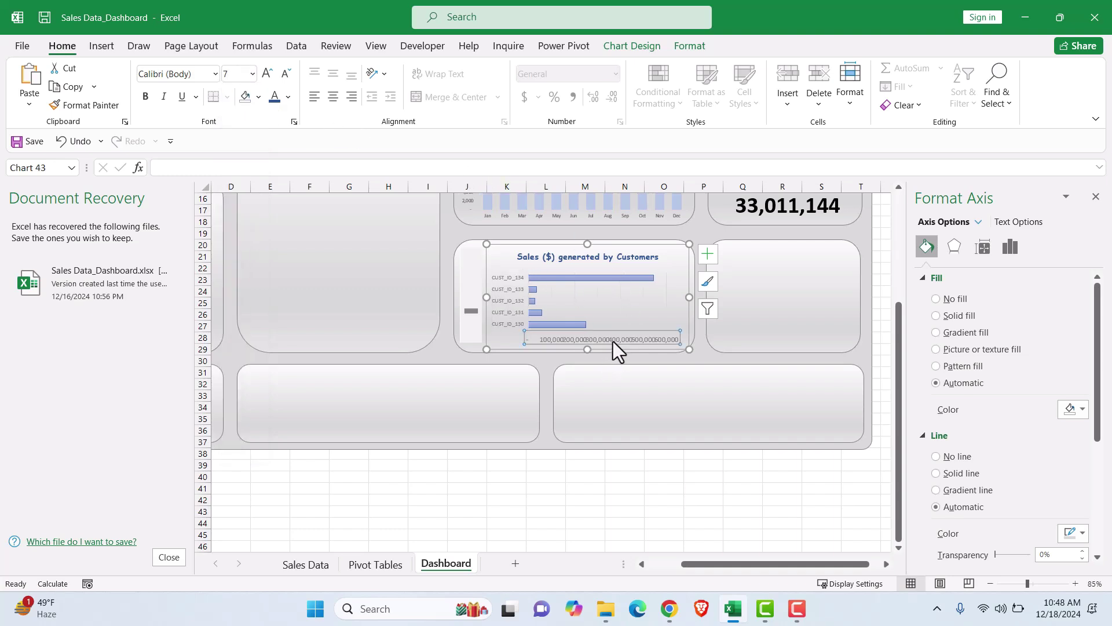
{"action": "left_click", "coordinate": [224, 74]}
{"action": "key", "text": "Return"}
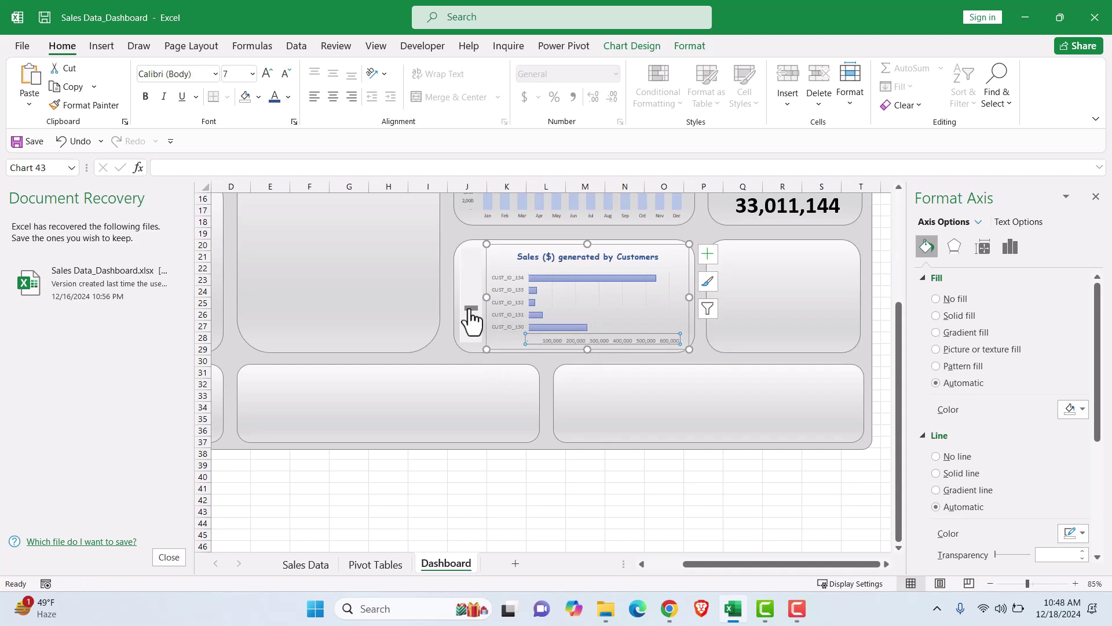
Link the Dashboard scroll bar to cell L1 of the Pivot Tables sheet
{"action": "right_click", "coordinate": [469, 286]}
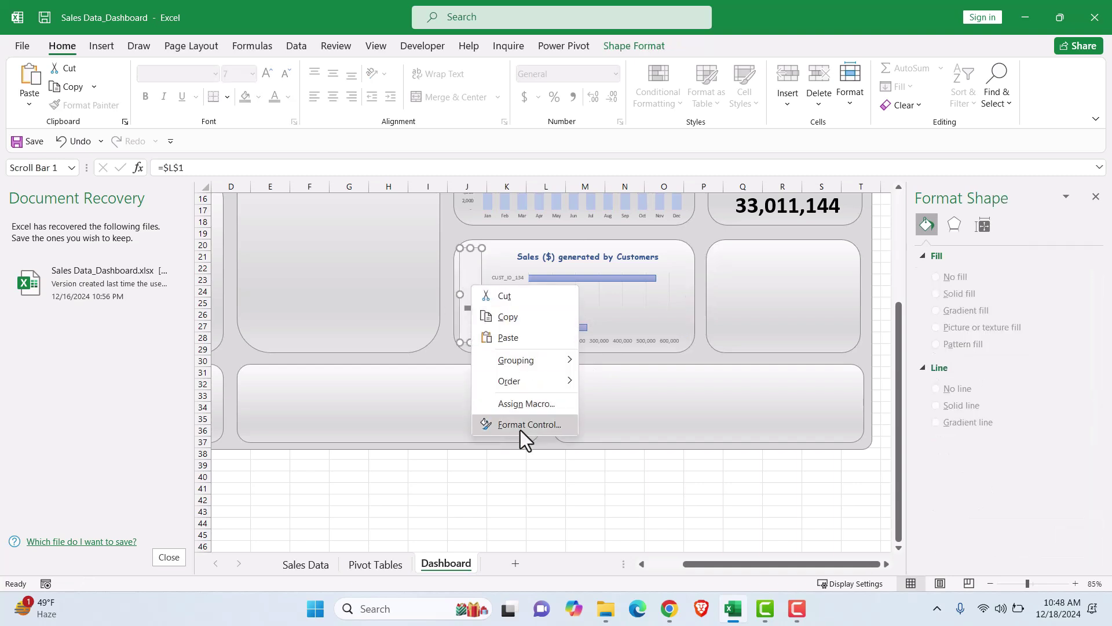
{"action": "left_click", "coordinate": [523, 424]}
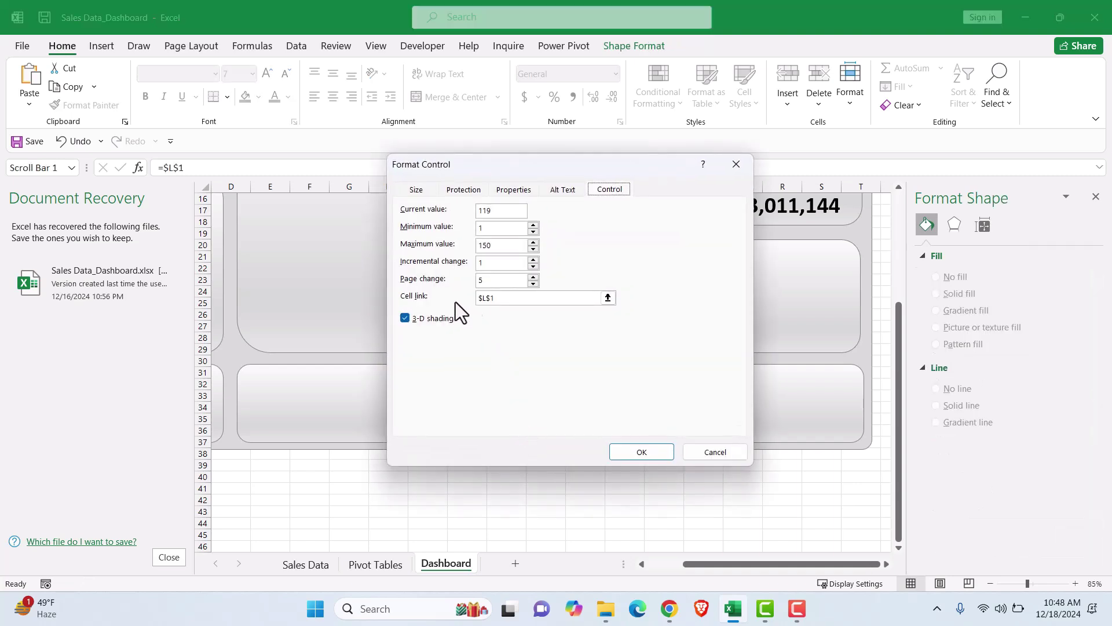
{"action": "left_click", "coordinate": [607, 298]}
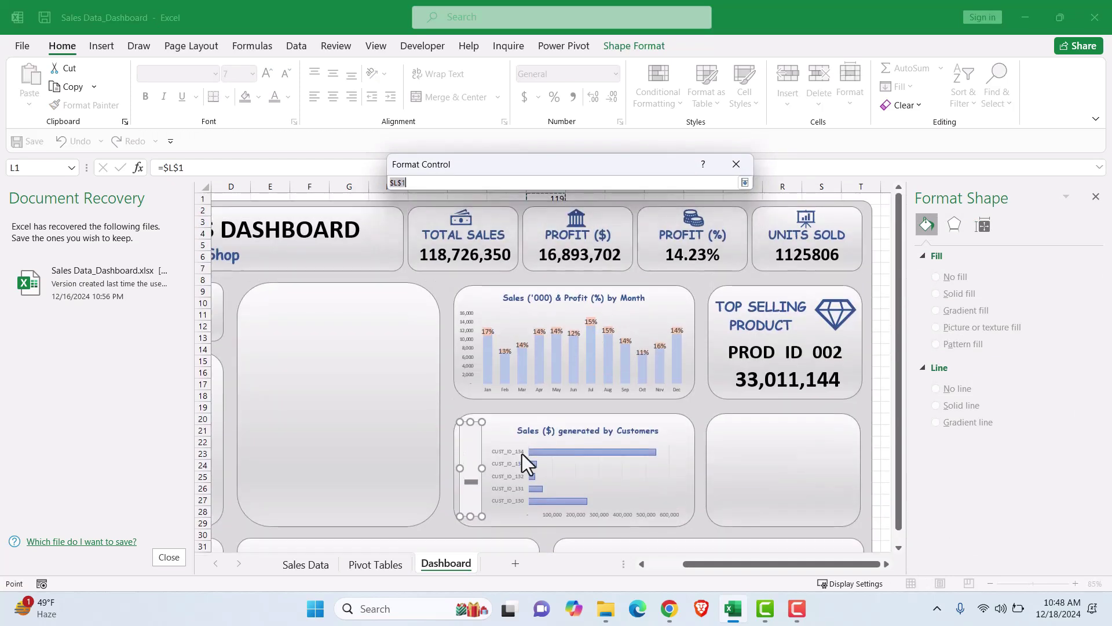
{"action": "left_click", "coordinate": [375, 564]}
{"action": "left_click", "coordinate": [630, 204]}
{"action": "key", "text": "Return"}
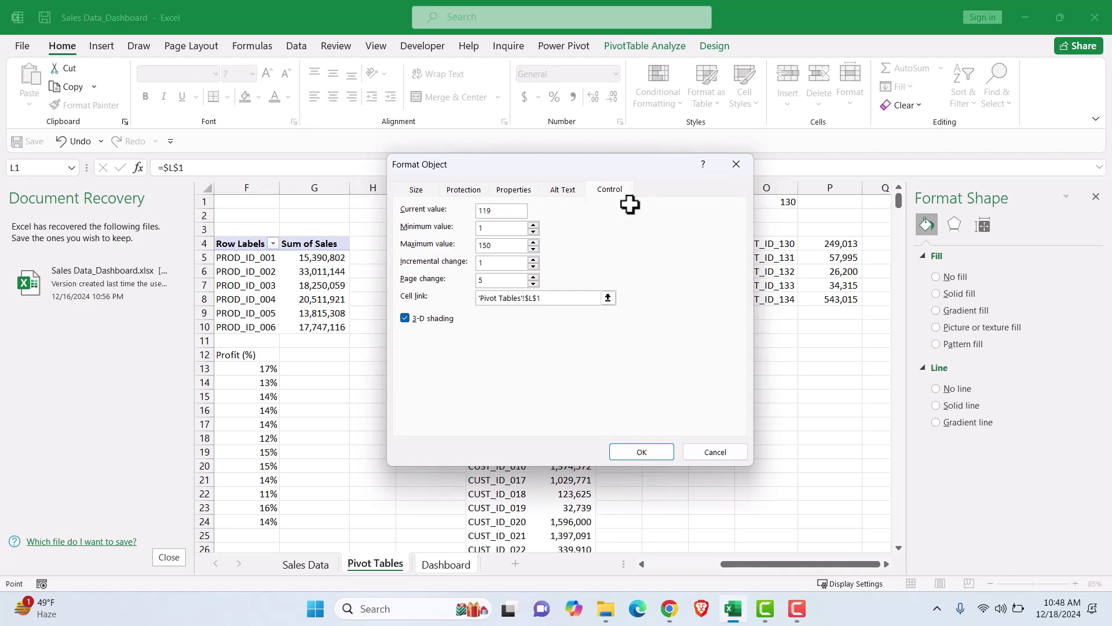
{"action": "left_click", "coordinate": [639, 457]}
Operate the Dashboard scroll bar to check that the customer chart steps through the customer IDs
{"action": "left_click_drag", "start_coordinate": [474, 475], "coordinate": [470, 456]}
{"action": "left_click", "coordinate": [451, 496]}
{"action": "left_click", "coordinate": [470, 505]}
{"action": "left_click", "coordinate": [471, 505]}
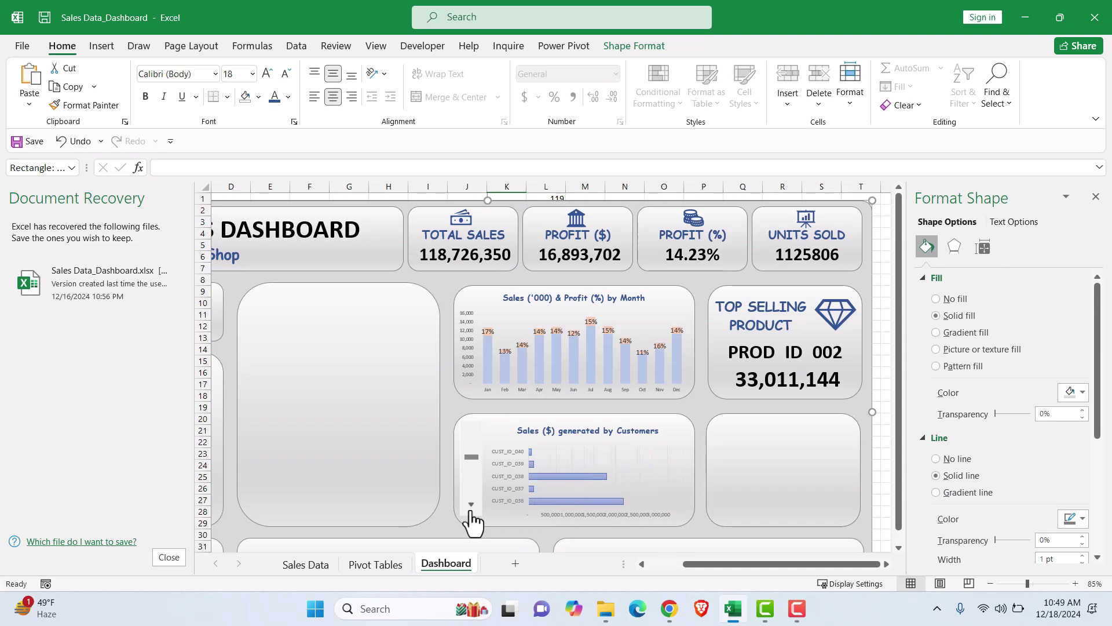
{"action": "left_click", "coordinate": [470, 505]}
{"action": "left_click", "coordinate": [471, 505]}
{"action": "left_click", "coordinate": [471, 511]}
{"action": "left_click", "coordinate": [470, 511]}
{"action": "left_click", "coordinate": [470, 511]}
{"action": "left_click", "coordinate": [471, 511]}
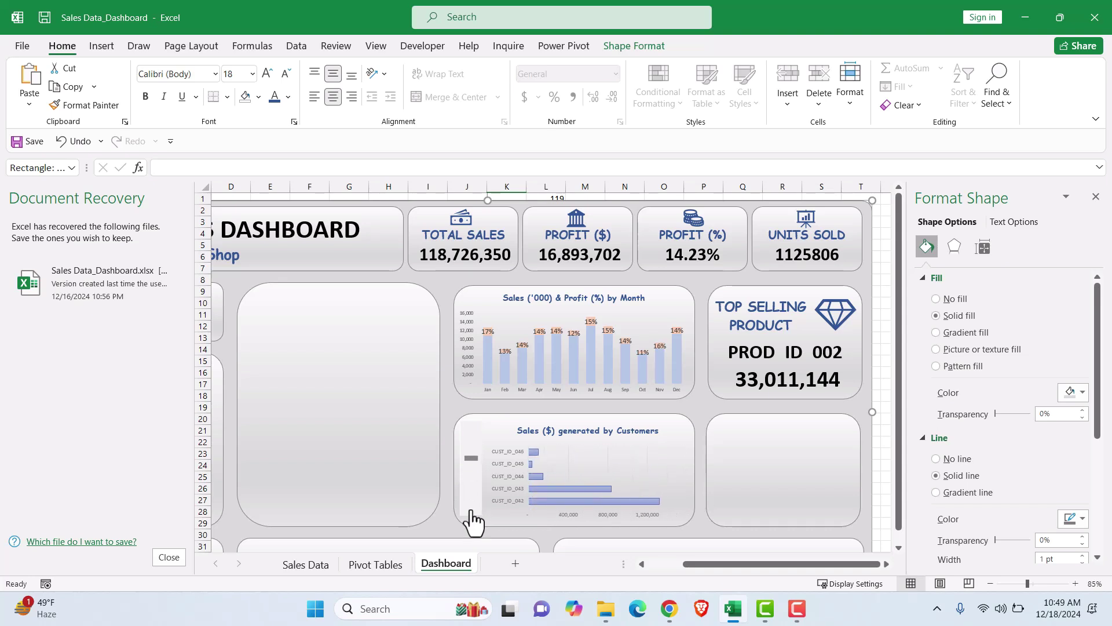
{"action": "left_click", "coordinate": [470, 511]}
{"action": "left_click", "coordinate": [470, 511]}
{"action": "left_click", "coordinate": [470, 510]}
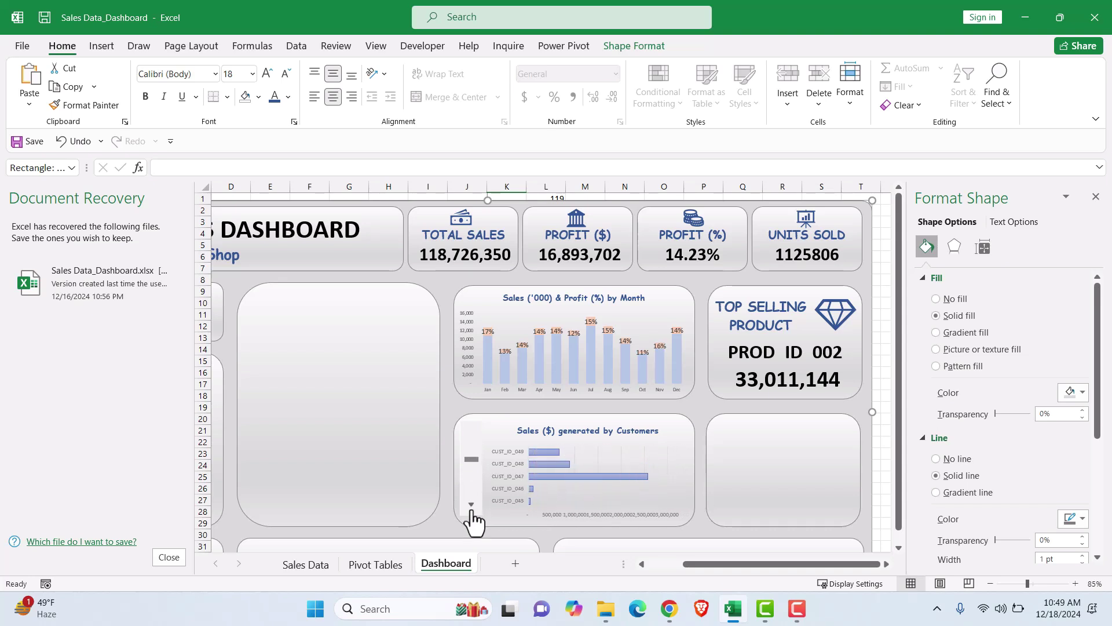
{"action": "left_click", "coordinate": [470, 511]}
{"action": "left_click", "coordinate": [470, 511]}
{"action": "left_click", "coordinate": [471, 511]}
{"action": "left_click", "coordinate": [470, 511]}
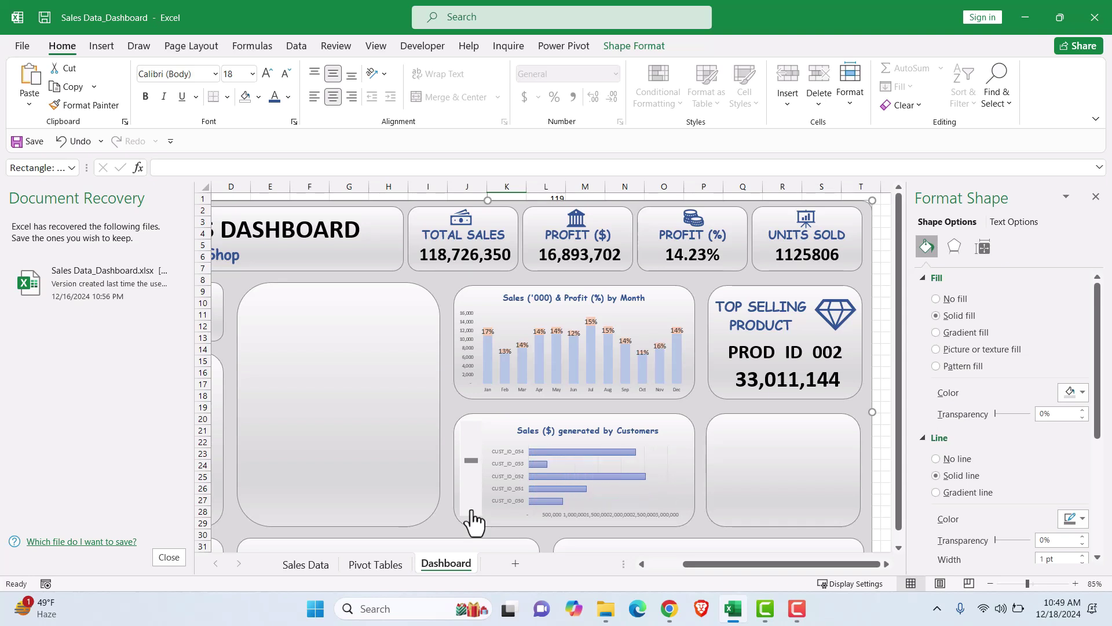
Advance the Dashboard scroll bar further to view the sales bars of higher customer IDs
{"action": "left_click", "coordinate": [470, 511]}
{"action": "left_click", "coordinate": [471, 511]}
{"action": "left_click", "coordinate": [470, 511]}
{"action": "left_click", "coordinate": [471, 511]}
{"action": "left_click", "coordinate": [470, 511]}
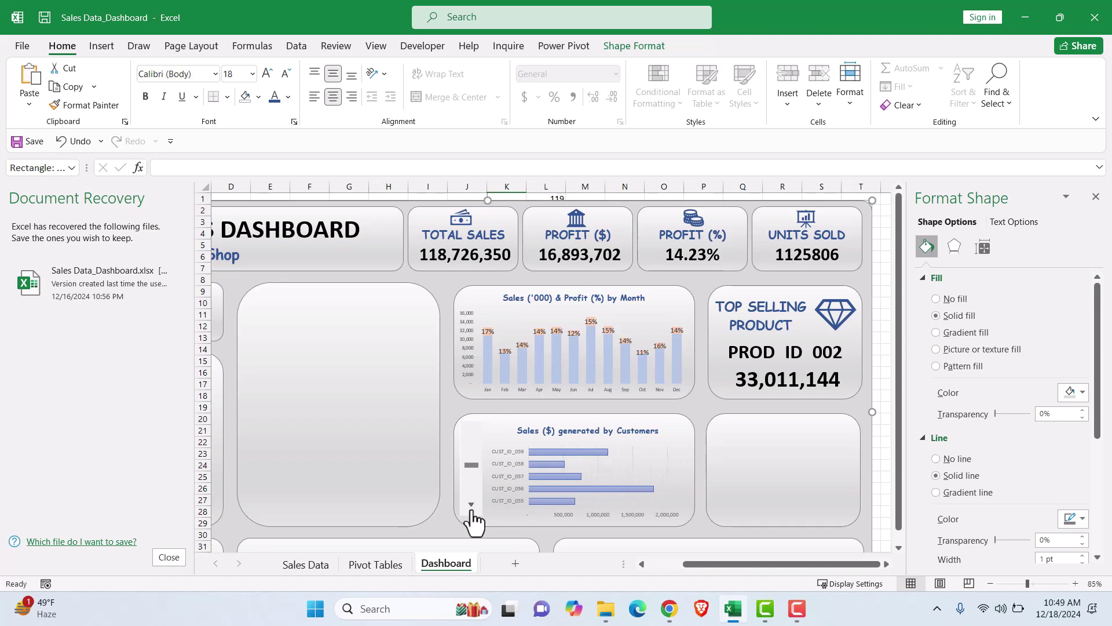
{"action": "left_click", "coordinate": [472, 509]}
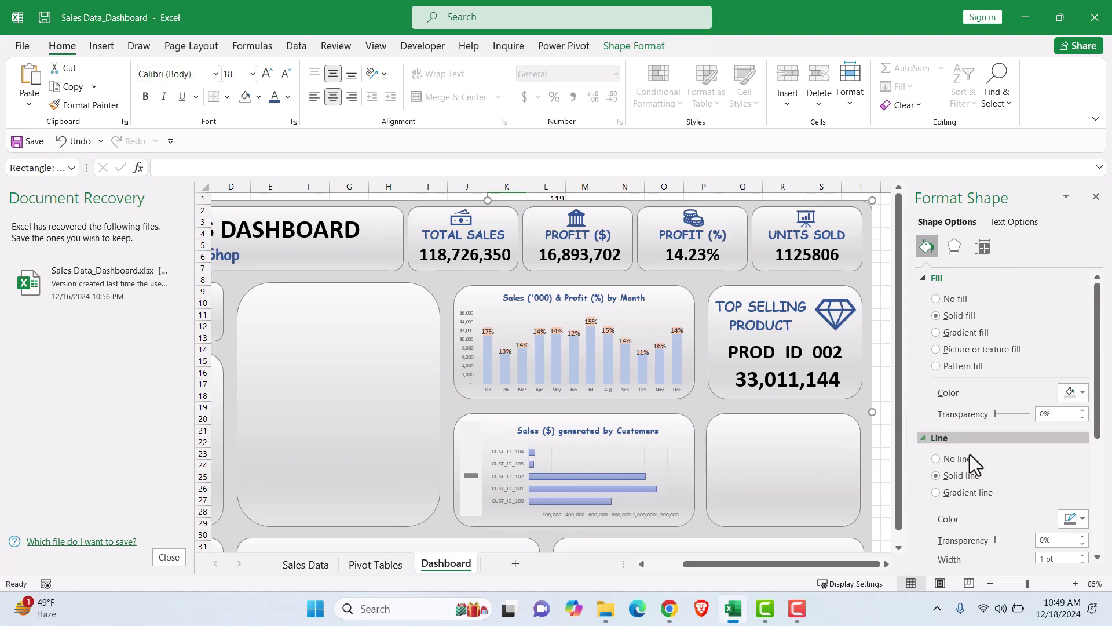
Remove the gridlines from the customer sales chart on the Dashboard
{"action": "scroll", "coordinate": [985, 474], "scroll_direction": "down", "scroll_amount": 3}
{"action": "scroll", "coordinate": [984, 473], "scroll_direction": "up", "scroll_amount": 3}
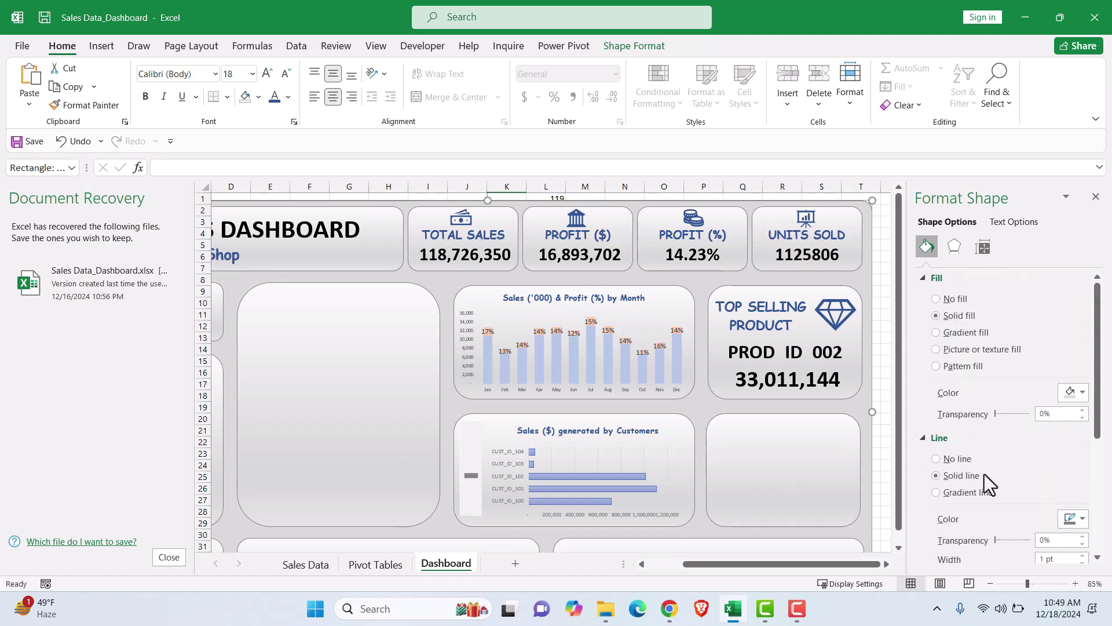
{"action": "right_click", "coordinate": [593, 450]}
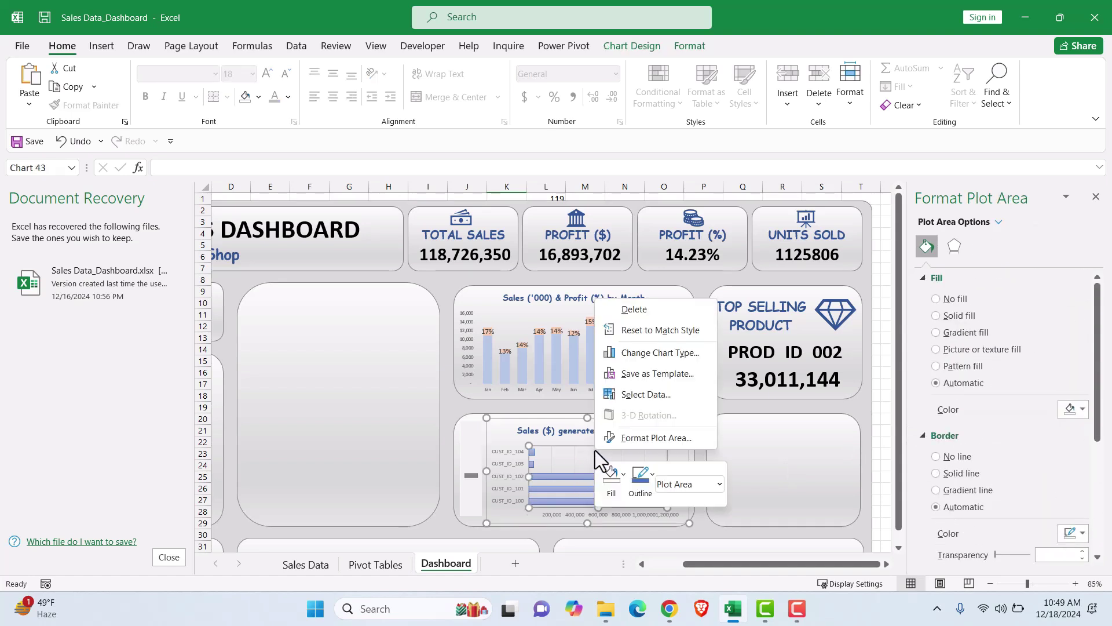
{"action": "right_click", "coordinate": [582, 460]}
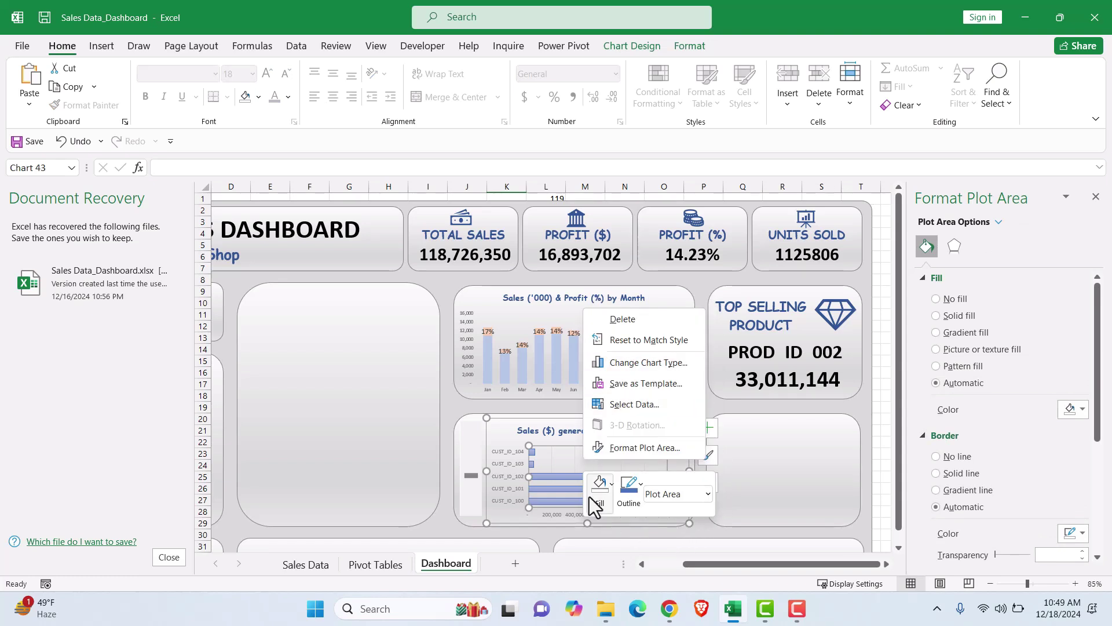
{"action": "left_click", "coordinate": [561, 454]}
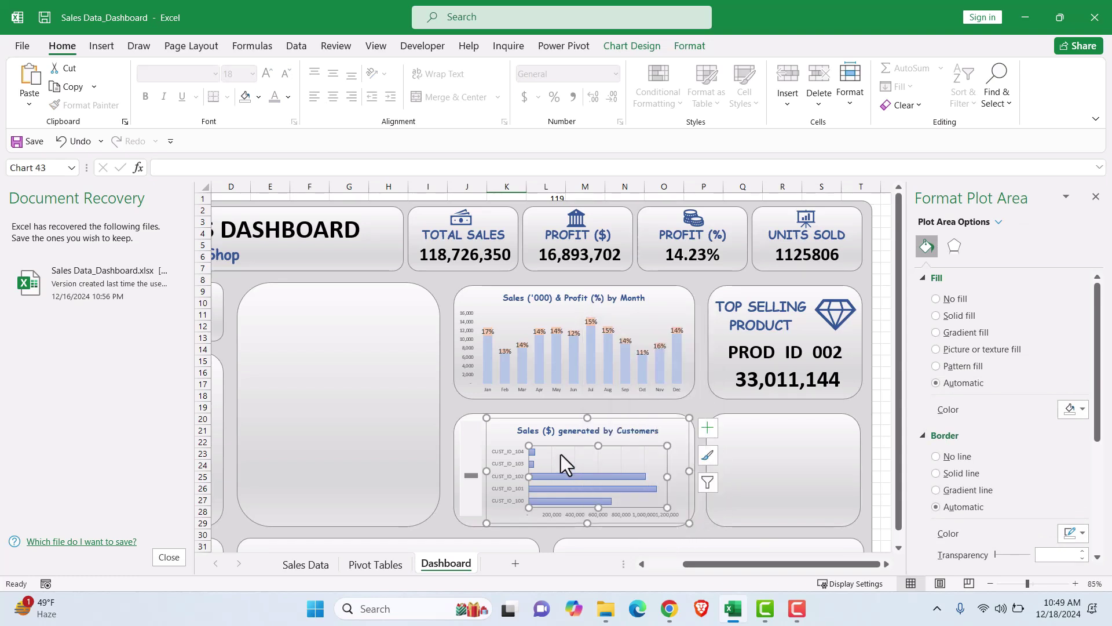
{"action": "left_click", "coordinate": [714, 428]}
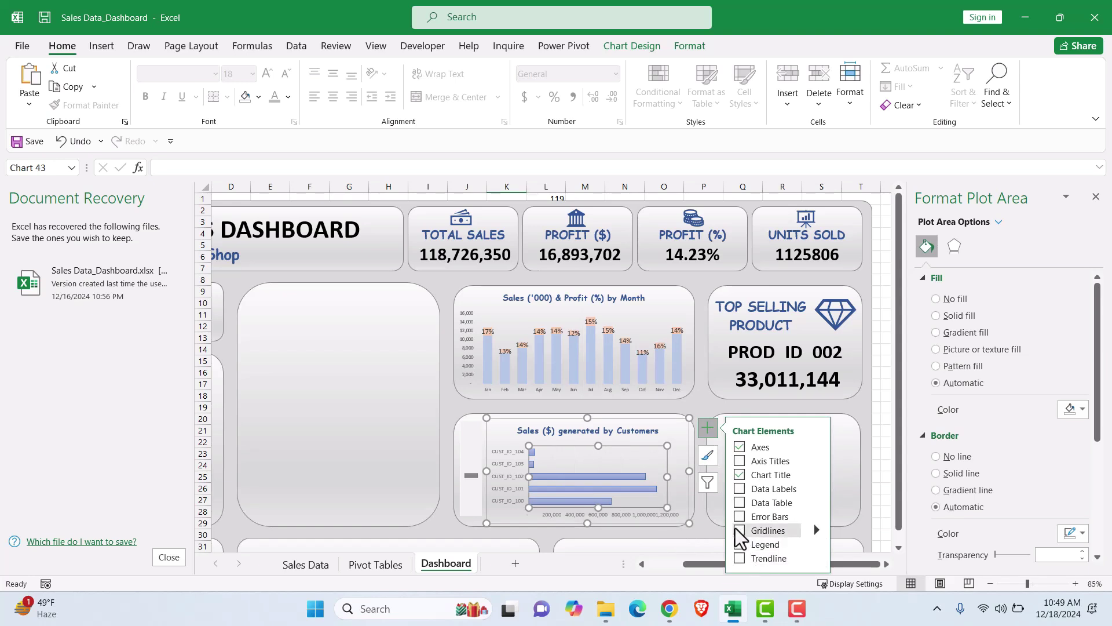
{"action": "left_click", "coordinate": [313, 501]}
{"action": "left_click", "coordinate": [472, 462]}
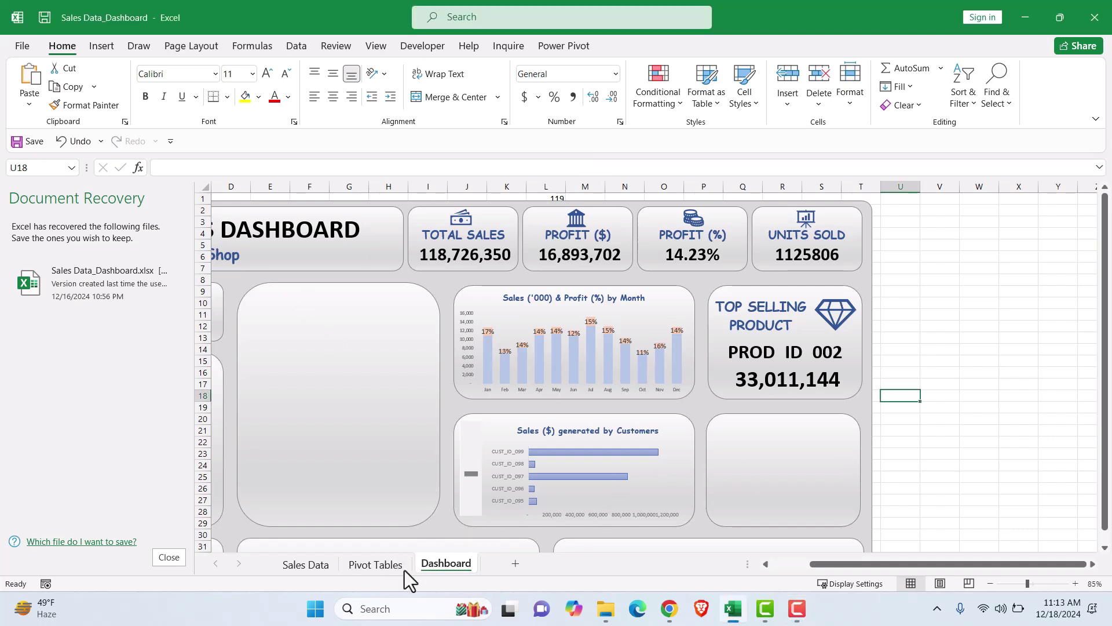
Create a PivotTable from table3 at cell R4 of the Pivot Tables sheet
{"action": "left_click", "coordinate": [387, 564]}
{"action": "left_click", "coordinate": [933, 244]}
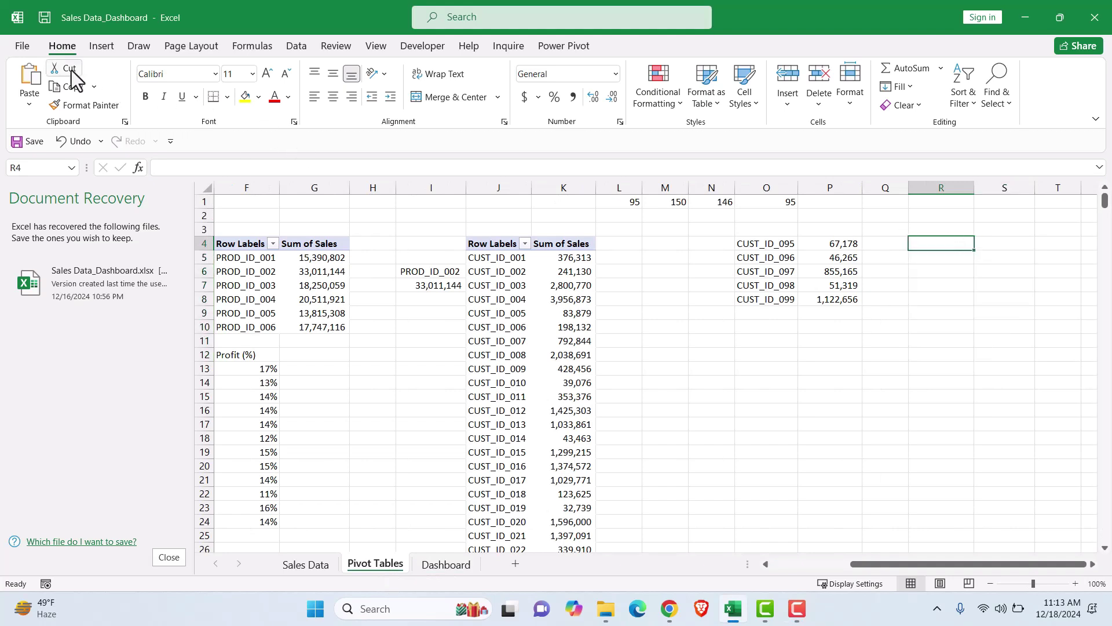
{"action": "key", "text": "F9"}
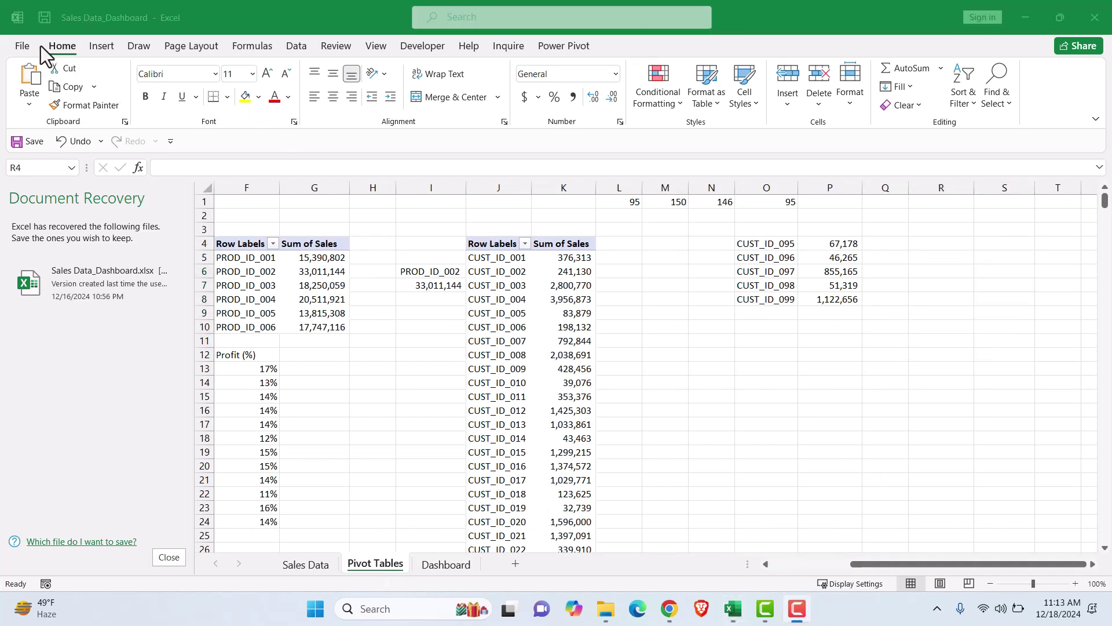
{"action": "left_click", "coordinate": [62, 48]}
{"action": "left_click", "coordinate": [104, 51]}
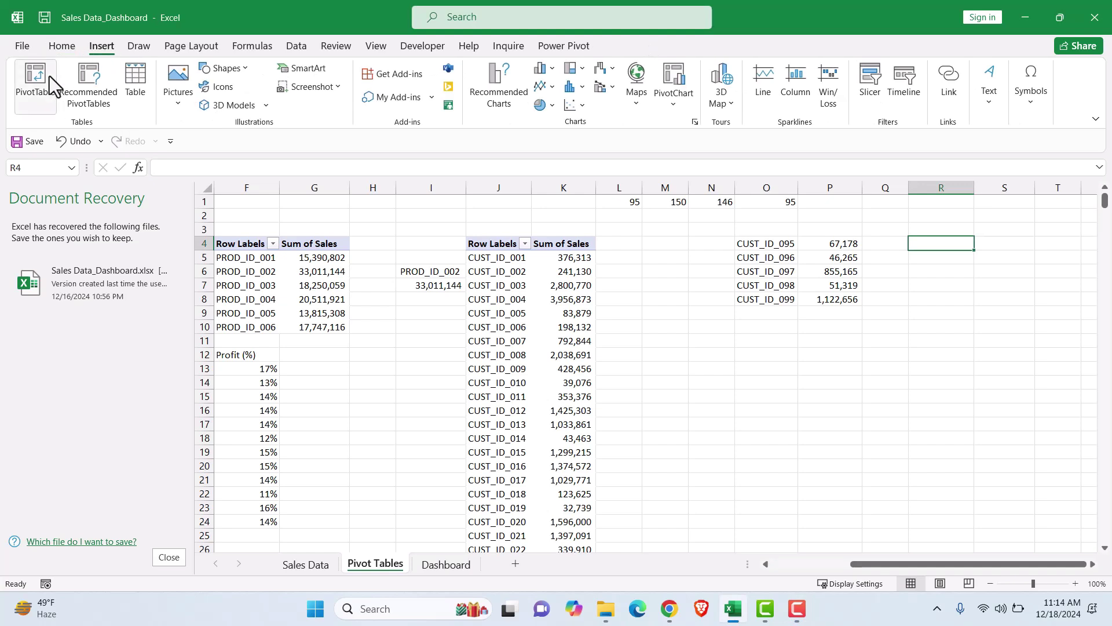
{"action": "left_click", "coordinate": [49, 76]}
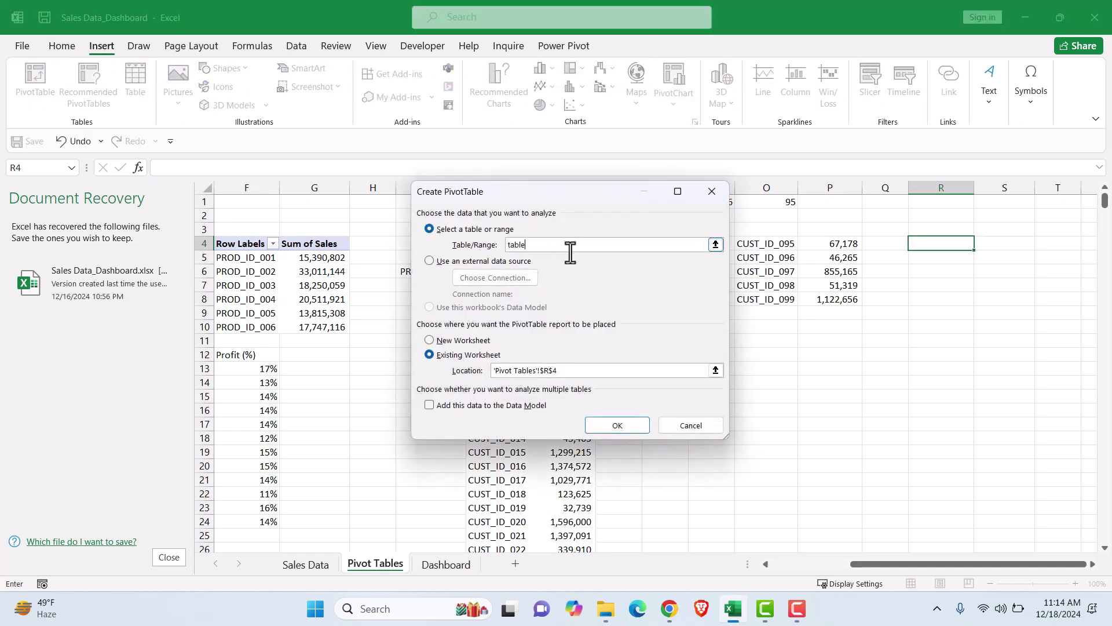
{"action": "type", "text": "table3"}
{"action": "key", "text": "Return"}
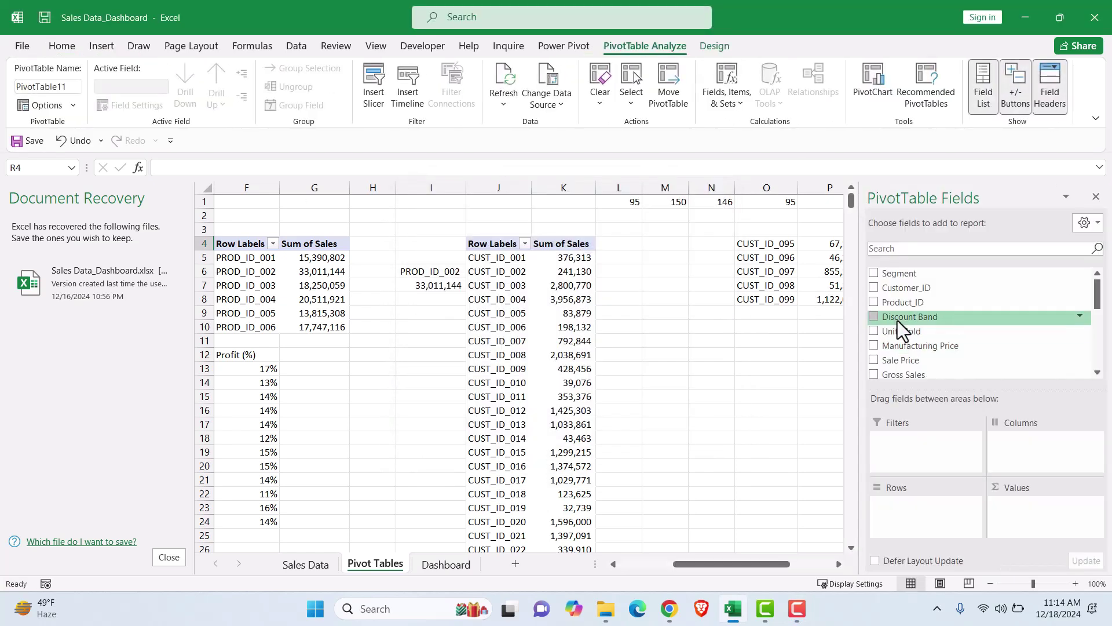
Sort the PivotTable field list A to Z and add Country as rows and Sales as summed values
{"action": "left_click", "coordinate": [1084, 222]}
{"action": "left_click", "coordinate": [930, 460]}
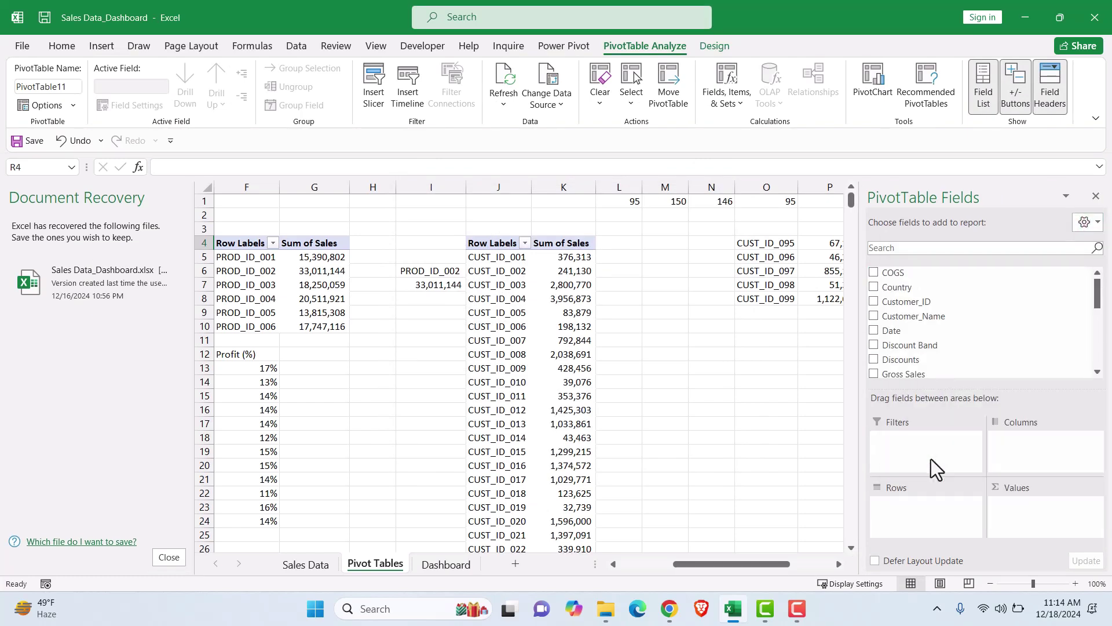
{"action": "left_click", "coordinate": [874, 287]}
{"action": "scroll", "coordinate": [949, 348], "scroll_direction": "down", "scroll_amount": 3}
{"action": "scroll", "coordinate": [948, 355], "scroll_direction": "down", "scroll_amount": 3}
{"action": "left_click", "coordinate": [874, 291]}
{"action": "left_click", "coordinate": [762, 382]}
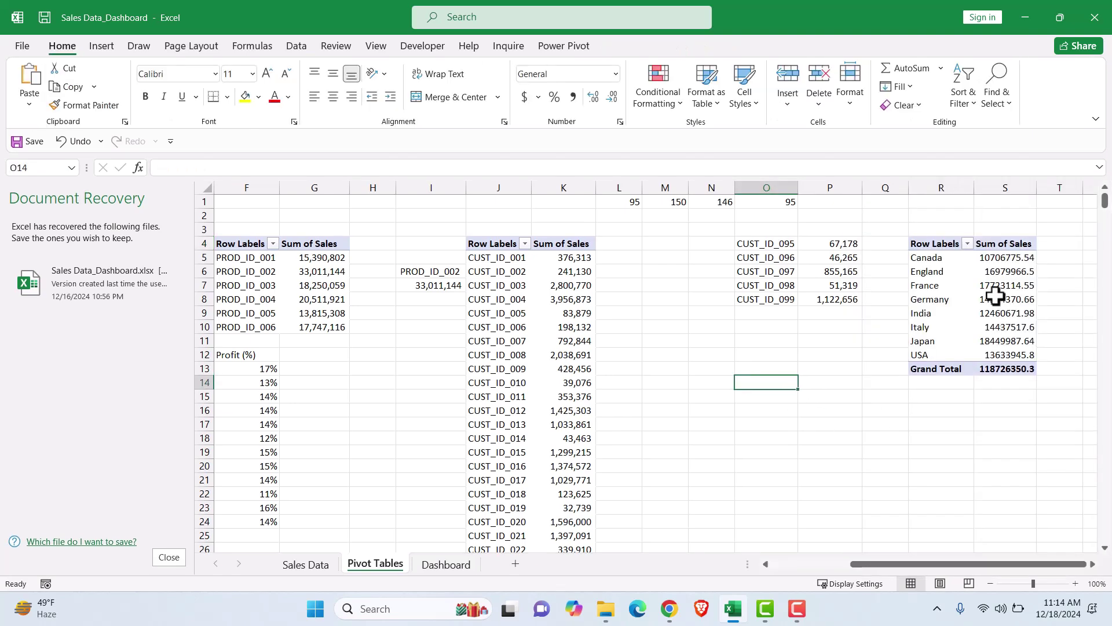
Close the field list and remove the grand total row from the country PivotTable
{"action": "left_click", "coordinate": [921, 369]}
{"action": "left_click", "coordinate": [791, 369]}
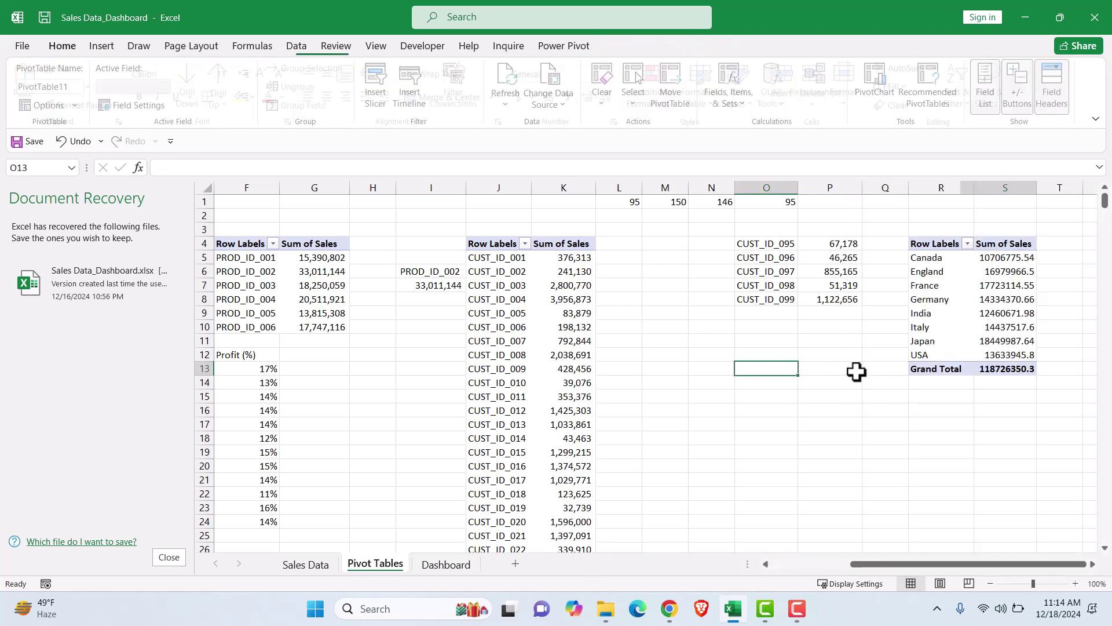
{"action": "left_click", "coordinate": [922, 369]}
{"action": "left_click", "coordinate": [795, 370]}
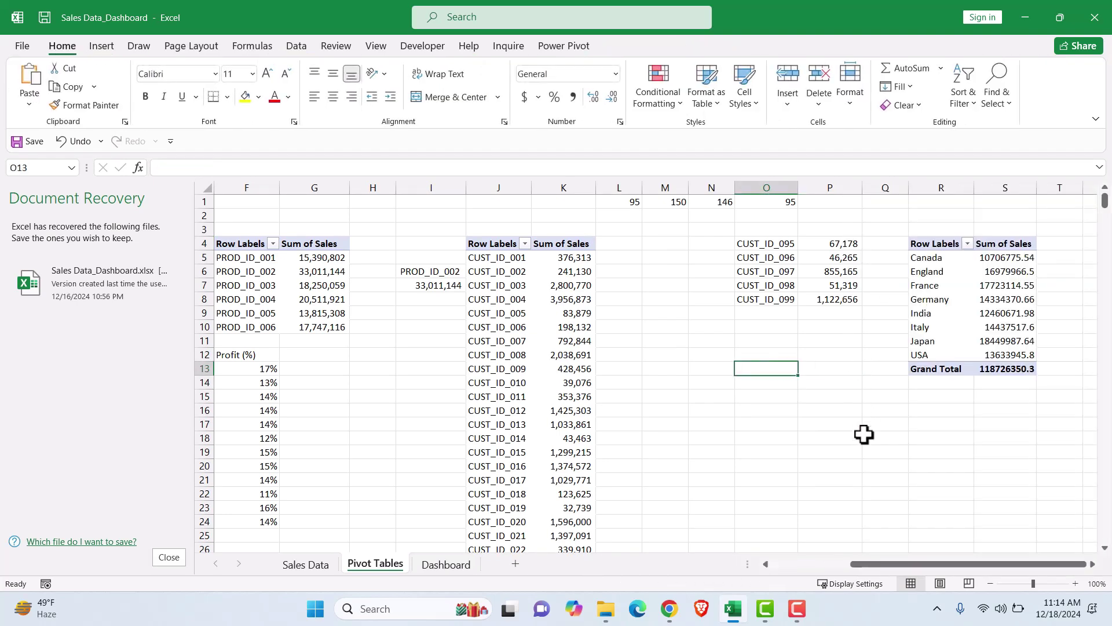
{"action": "left_click", "coordinate": [933, 369]}
{"action": "left_click", "coordinate": [938, 369]}
{"action": "left_click", "coordinate": [1095, 197]}
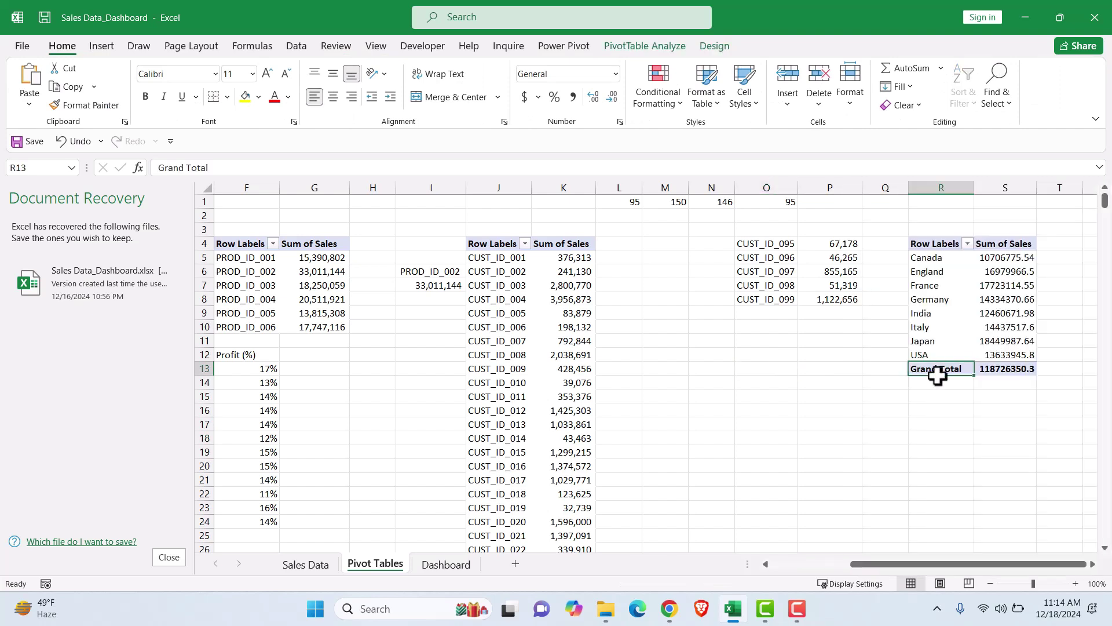
{"action": "left_click", "coordinate": [920, 365]}
{"action": "right_click", "coordinate": [924, 366]}
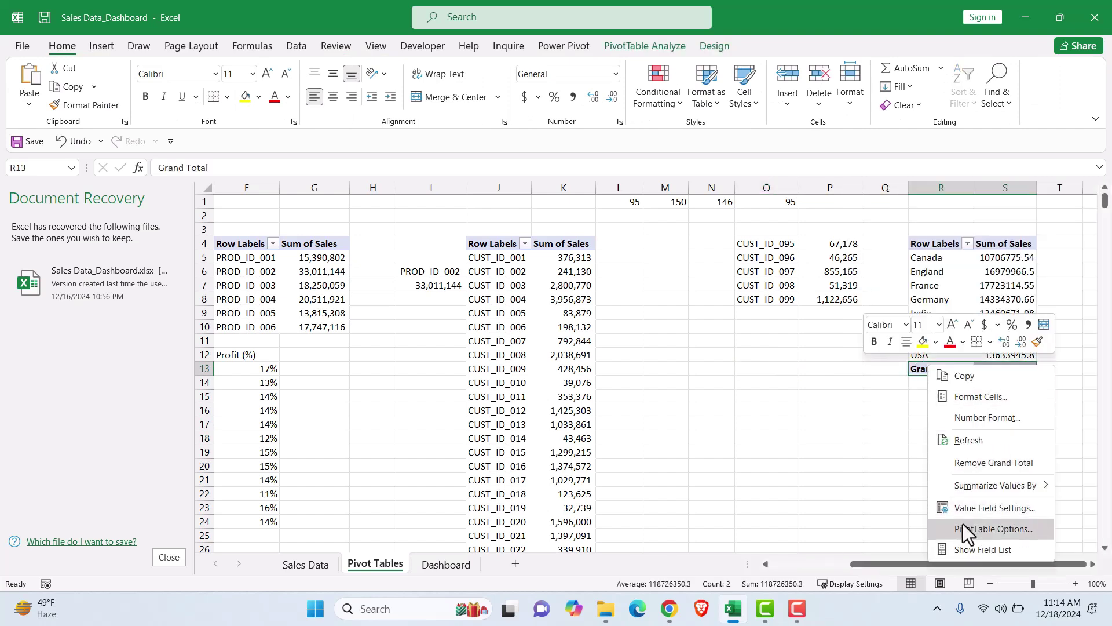
{"action": "left_click", "coordinate": [990, 464]}
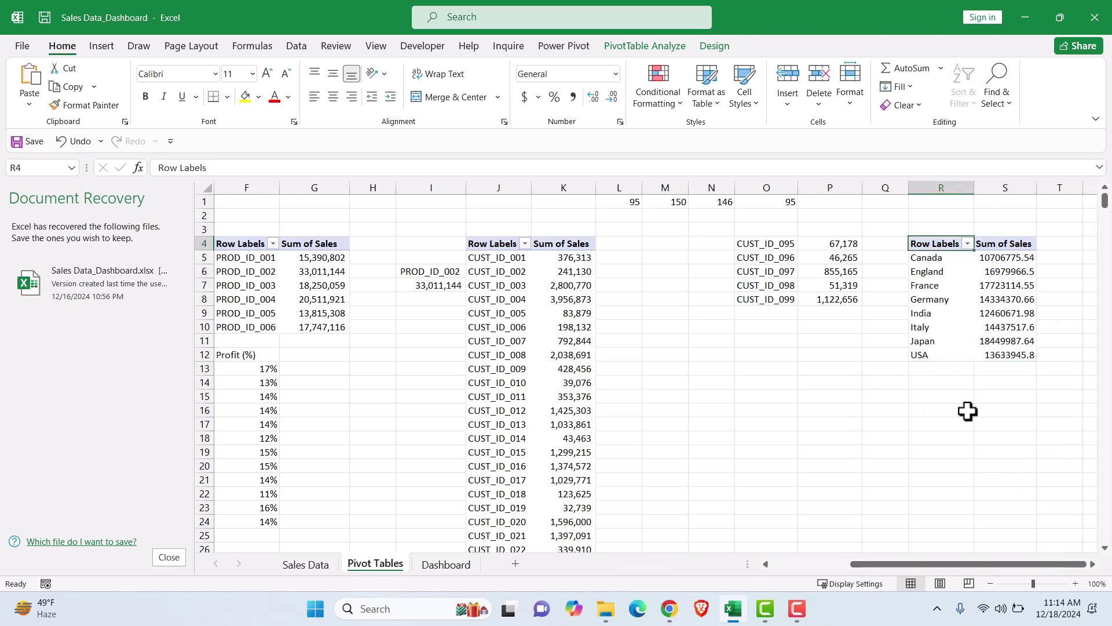
Show the Sum of Sales values in the country PivotTable as % of Grand Total
{"action": "left_click", "coordinate": [1004, 285]}
{"action": "right_click", "coordinate": [1003, 285]}
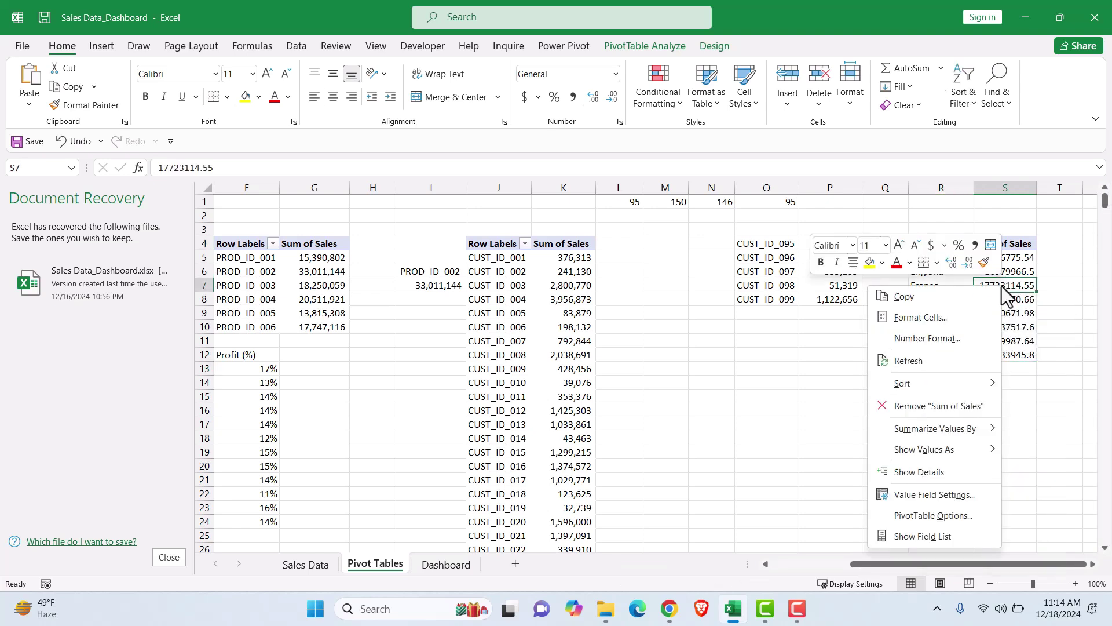
{"action": "mouse_move", "coordinate": [928, 450]}
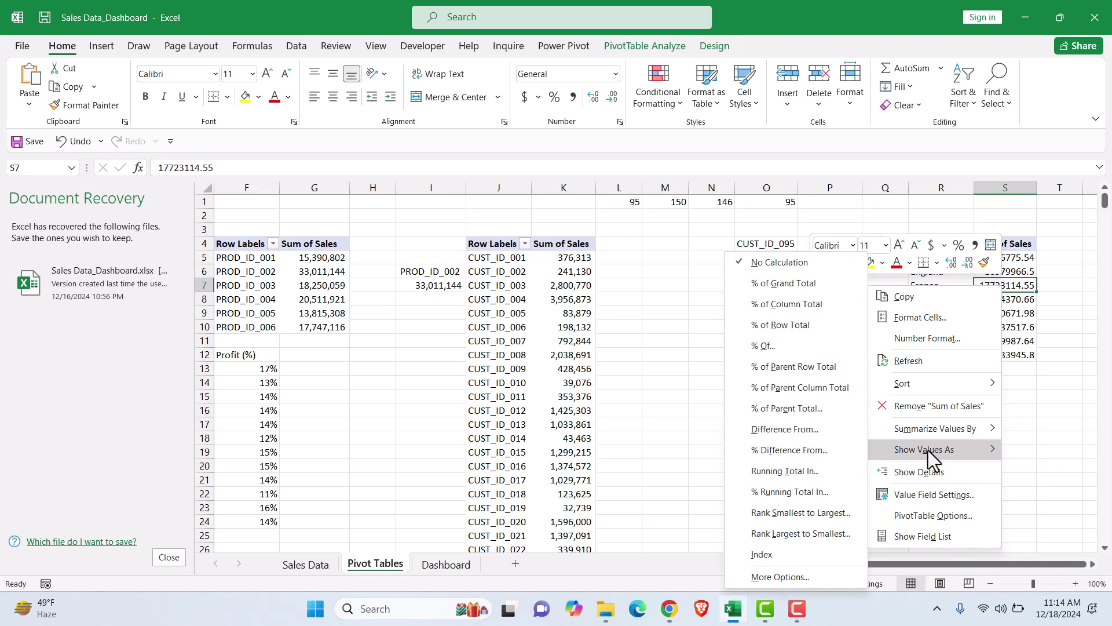
{"action": "left_click", "coordinate": [780, 286]}
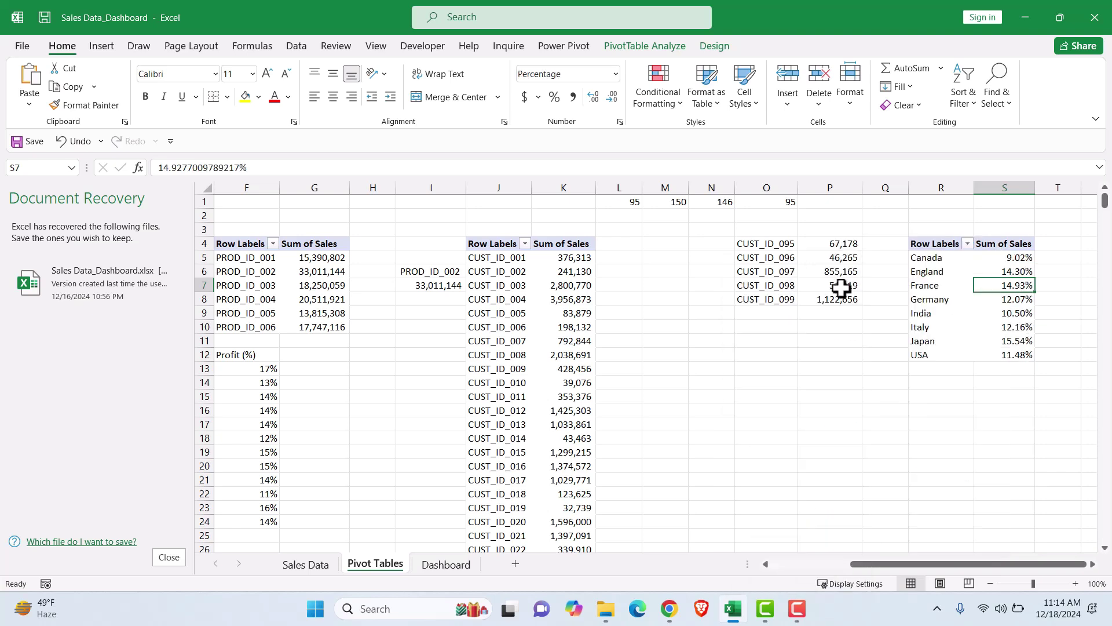
Format the country percentages in S5:S12 with no decimal places
{"action": "left_click_drag", "start_coordinate": [1008, 258], "coordinate": [1009, 355]}
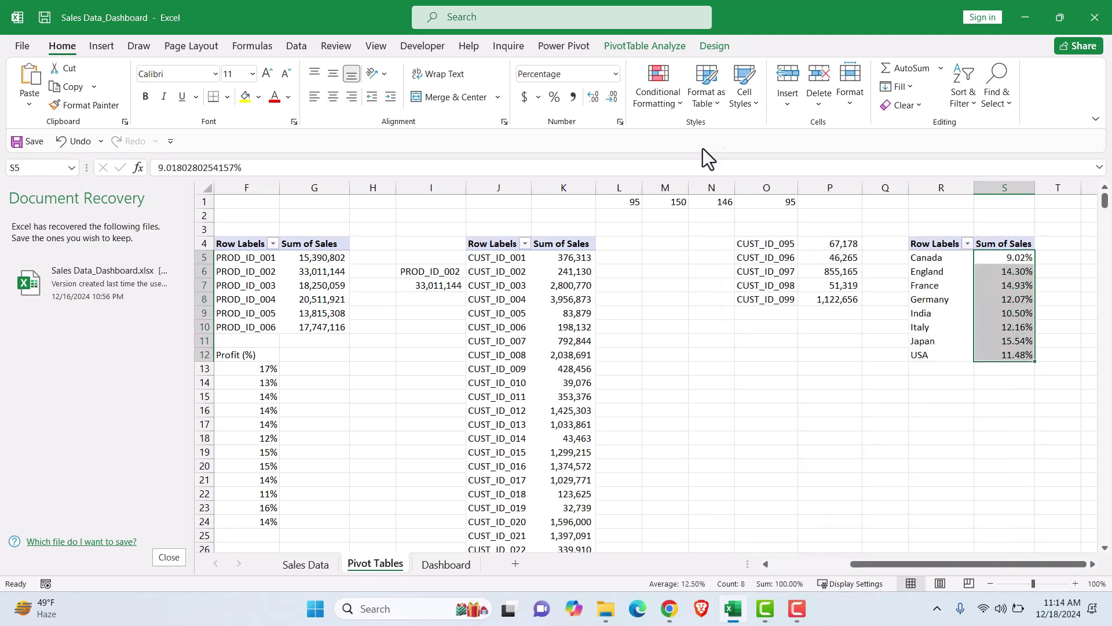
{"action": "left_click", "coordinate": [612, 97]}
{"action": "left_click", "coordinate": [612, 97]}
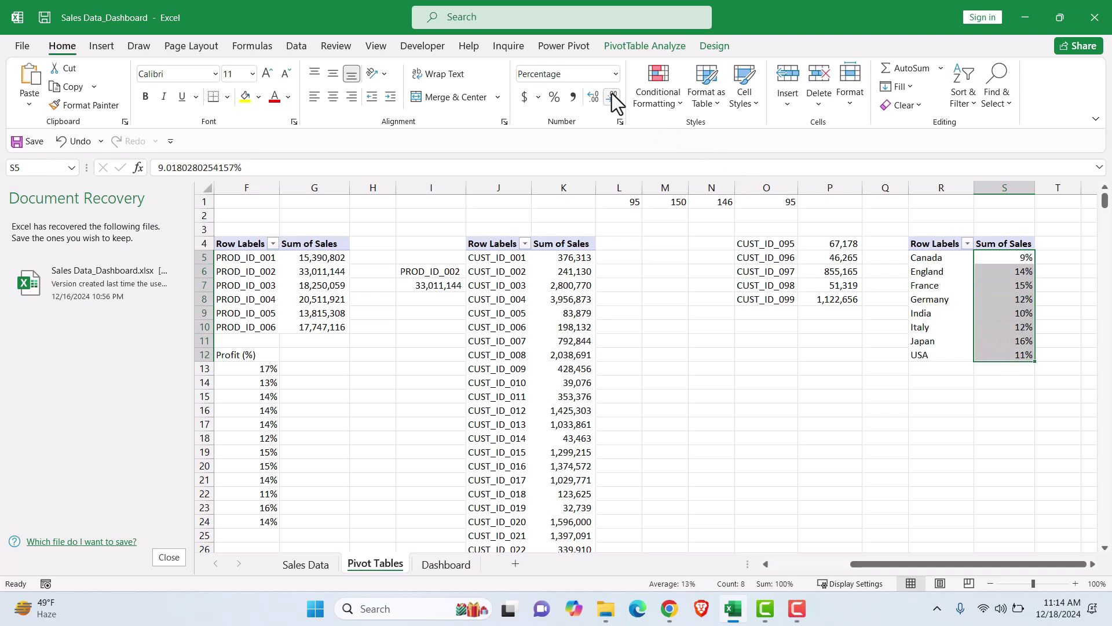
{"action": "left_click", "coordinate": [938, 427]}
Insert a doughnut chart based on the country PivotTable
{"action": "left_click", "coordinate": [950, 299]}
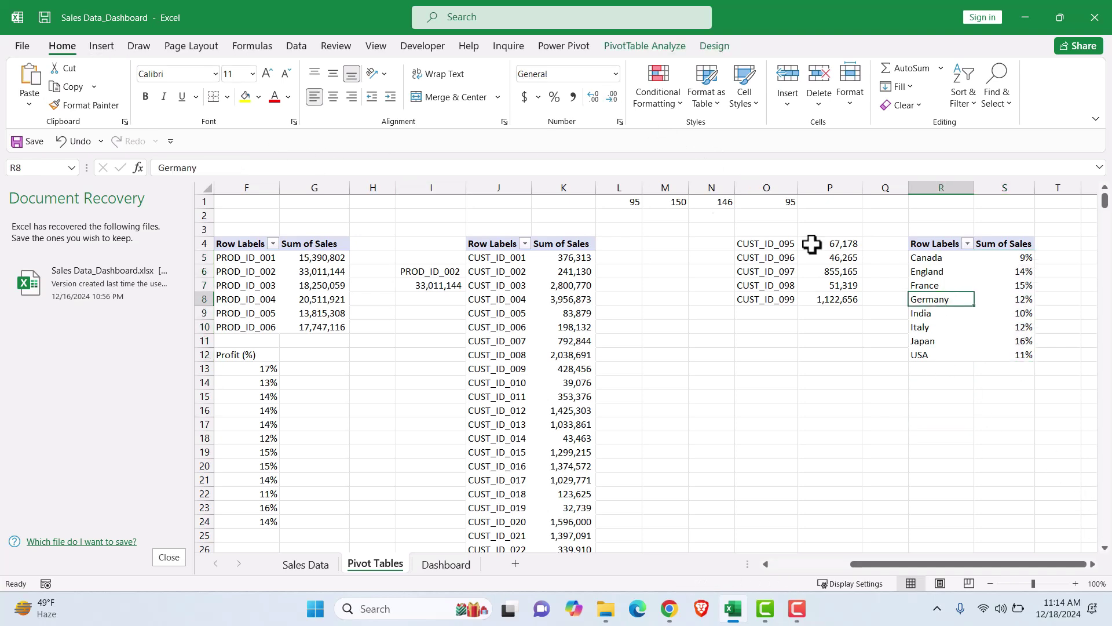
{"action": "left_click", "coordinate": [103, 46]}
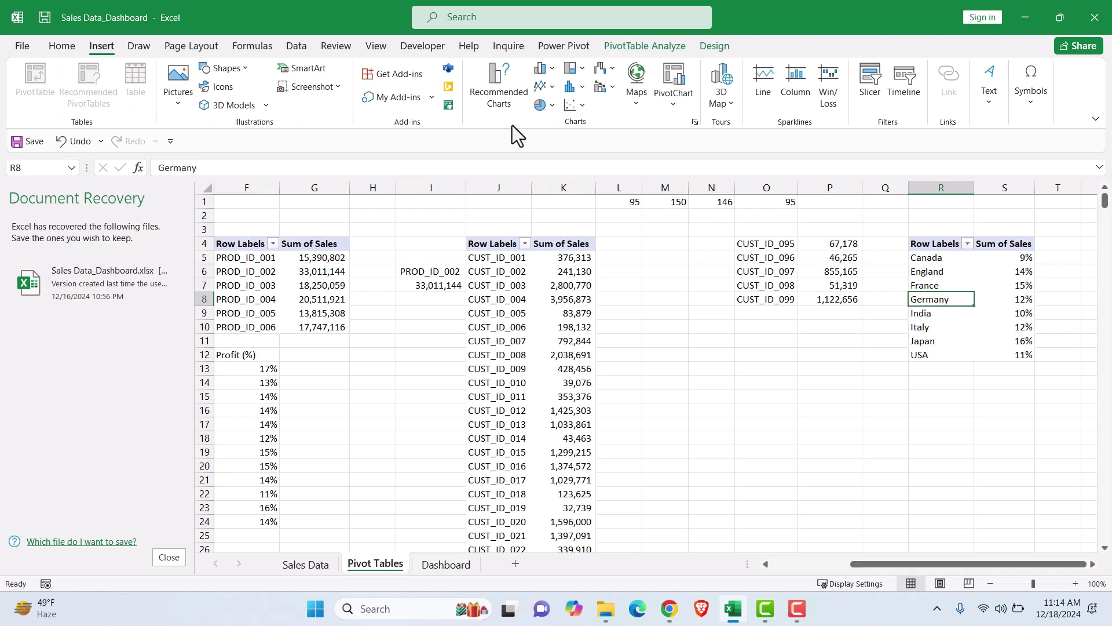
{"action": "left_click", "coordinate": [502, 99]}
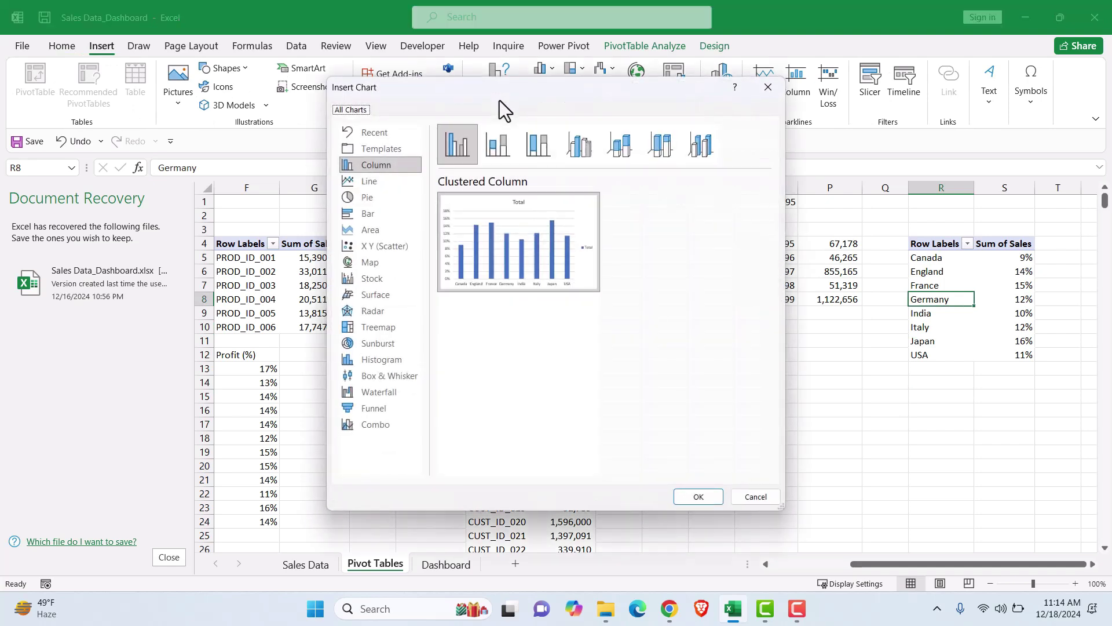
{"action": "left_click", "coordinate": [405, 197]}
{"action": "left_click", "coordinate": [620, 148]}
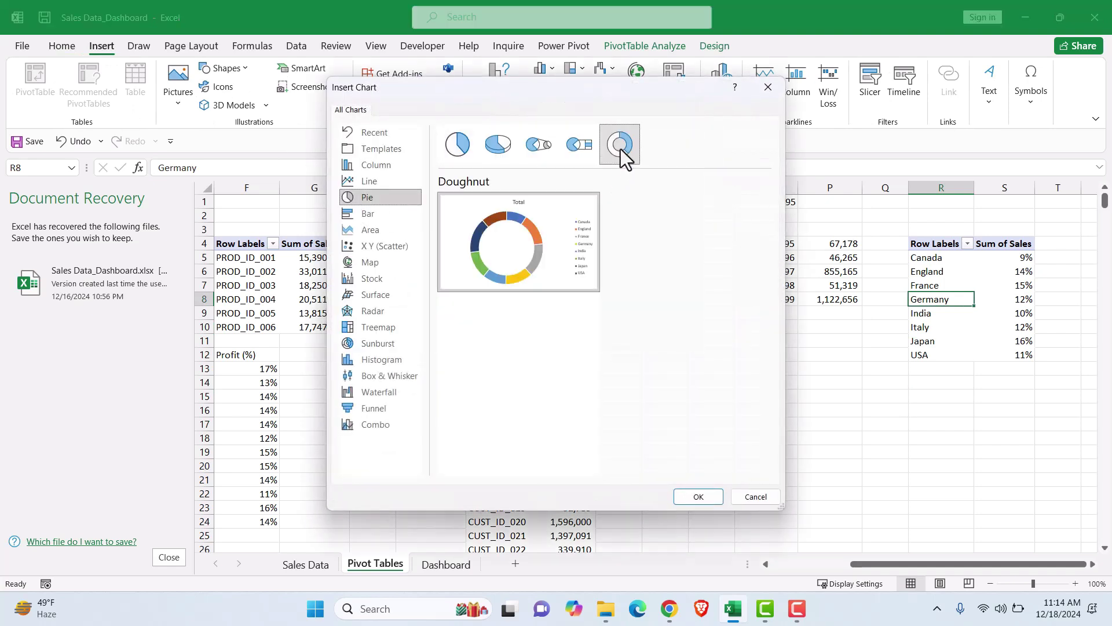
{"action": "left_click", "coordinate": [700, 496]}
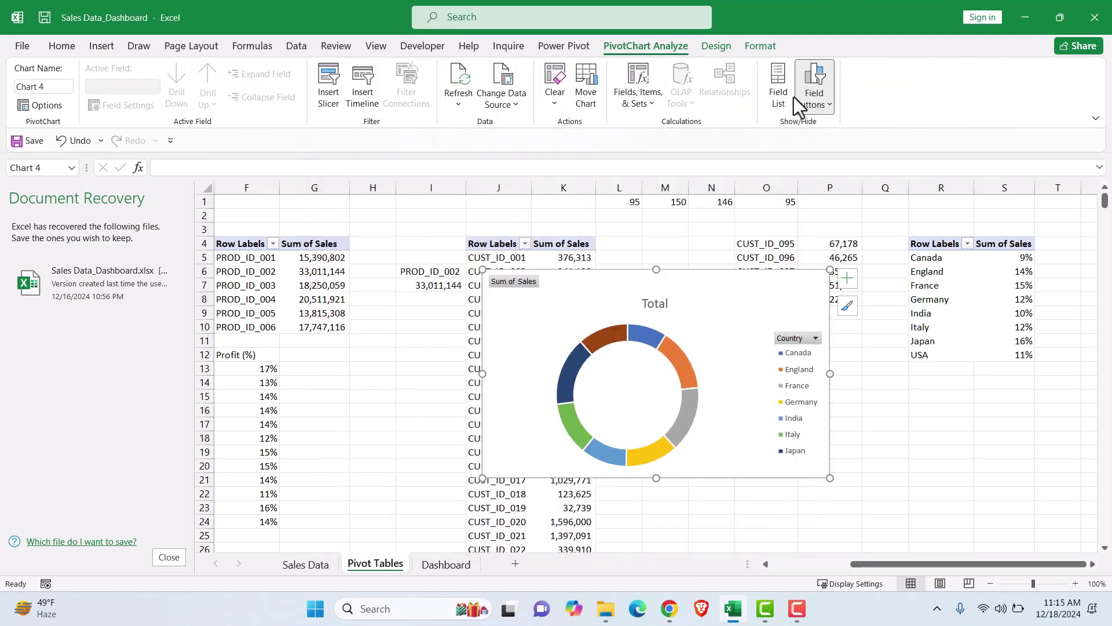
Apply chart Style 4 to the country doughnut chart
{"action": "left_click", "coordinate": [63, 46]}
{"action": "left_click", "coordinate": [615, 371]}
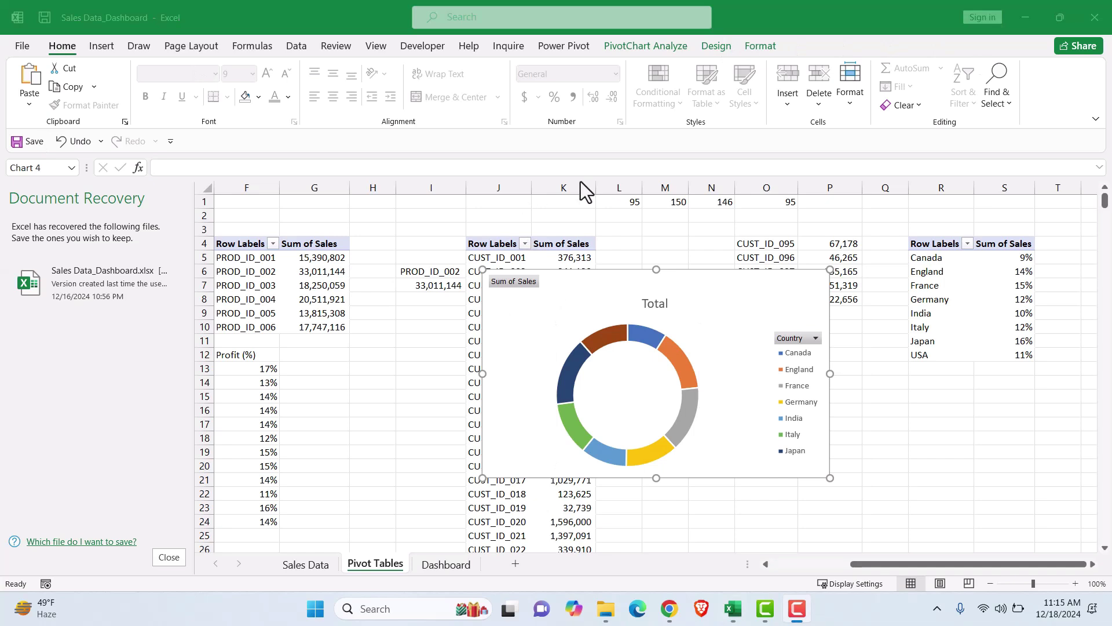
{"action": "left_click", "coordinate": [717, 48]}
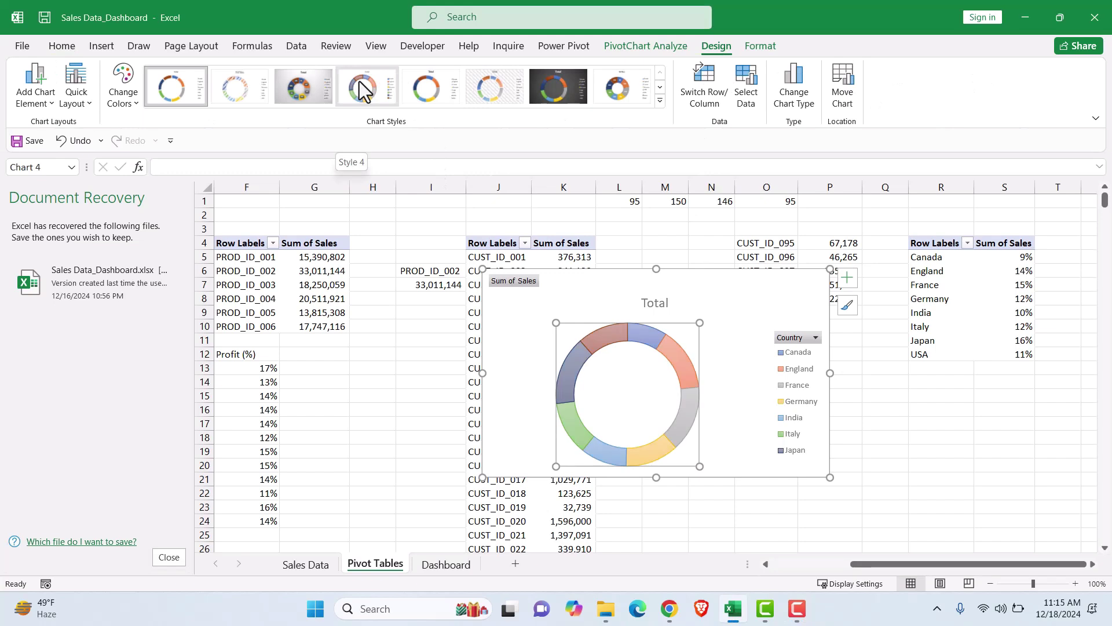
{"action": "left_click", "coordinate": [360, 90]}
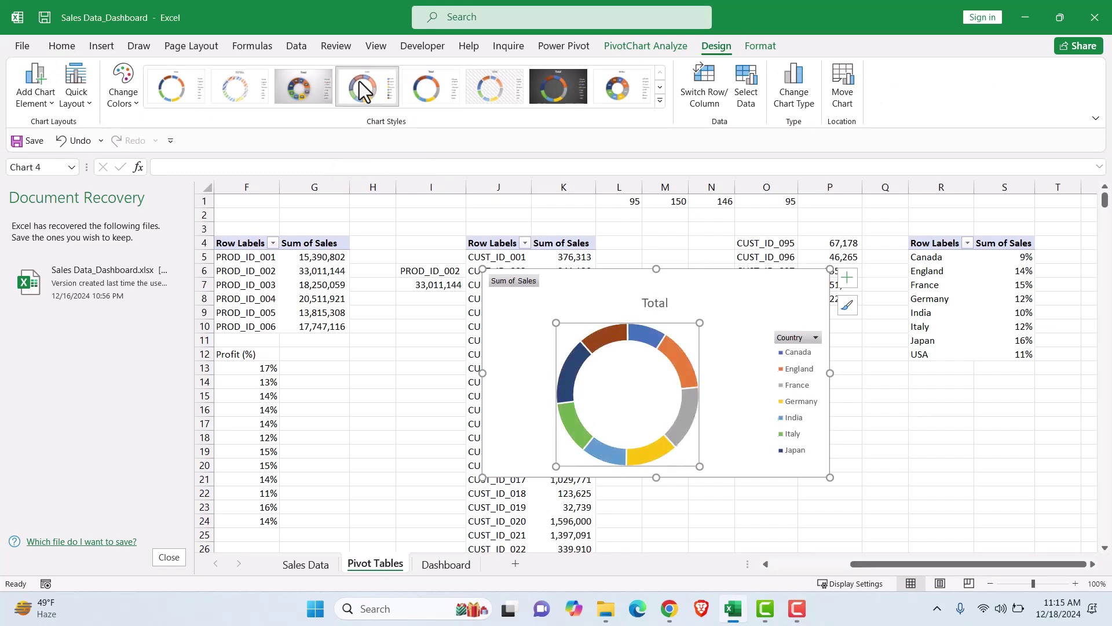
{"action": "right_click", "coordinate": [505, 362]}
{"action": "right_click", "coordinate": [702, 297]}
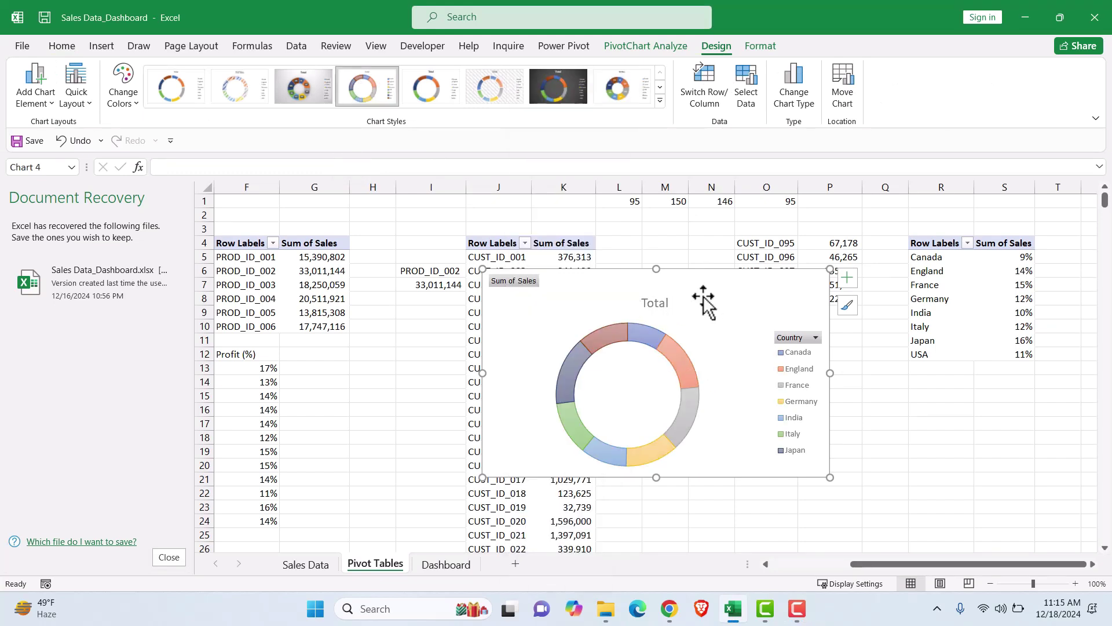
{"action": "key", "text": "Escape"}
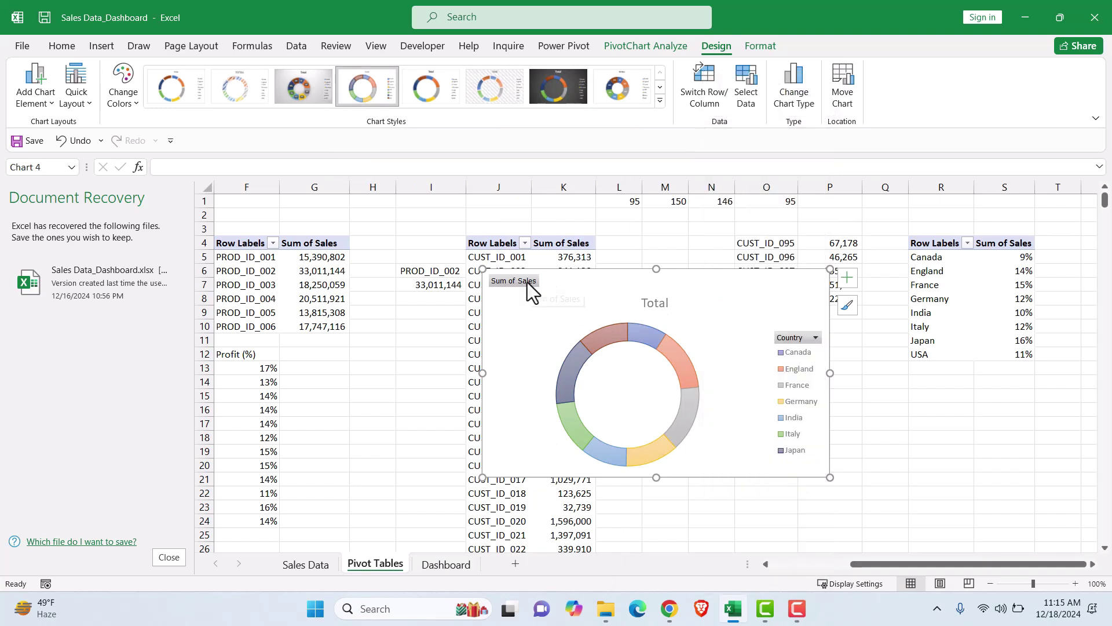
{"action": "right_click", "coordinate": [527, 280]}
{"action": "left_click", "coordinate": [455, 460]}
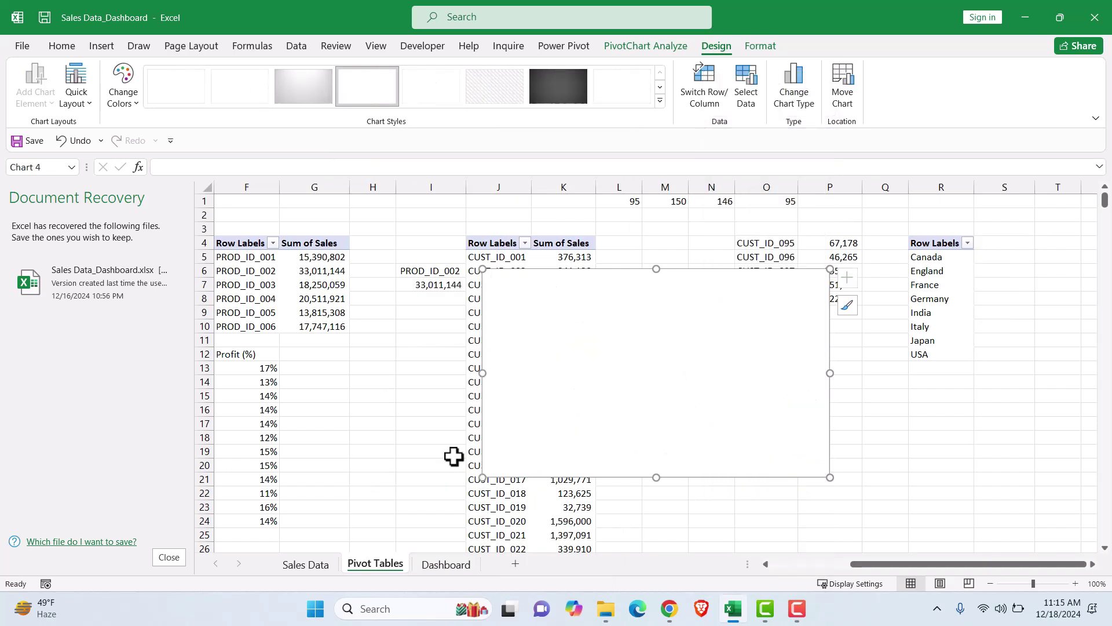
{"action": "key", "text": "ctrl+z"}
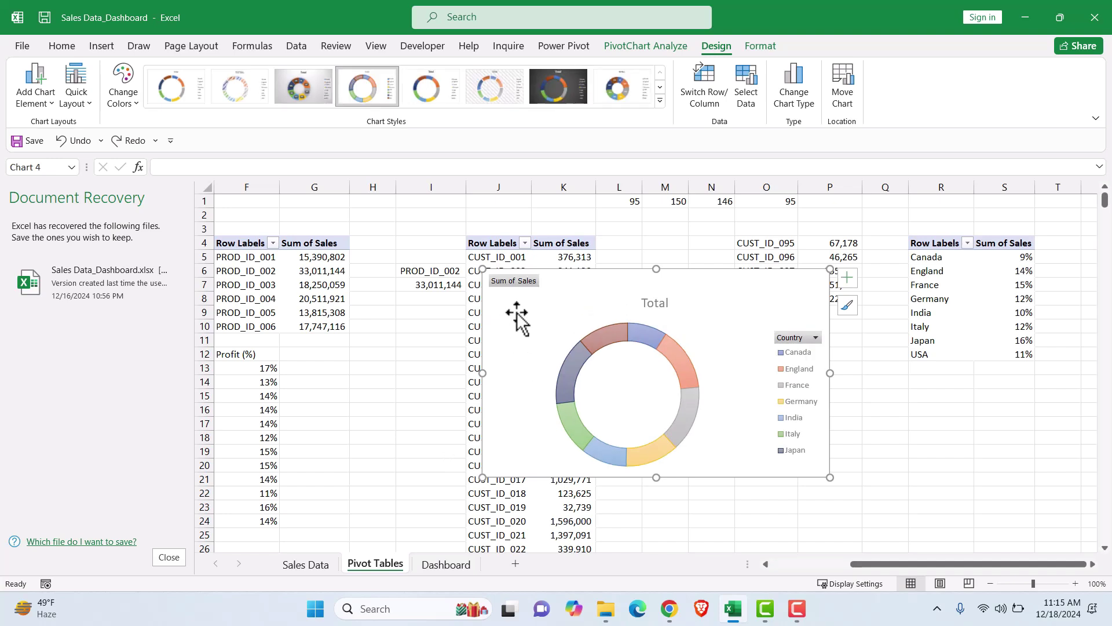
Hide all field buttons on the country doughnut chart and make the chart slightly narrower
{"action": "right_click", "coordinate": [519, 283]}
{"action": "left_click", "coordinate": [412, 442]}
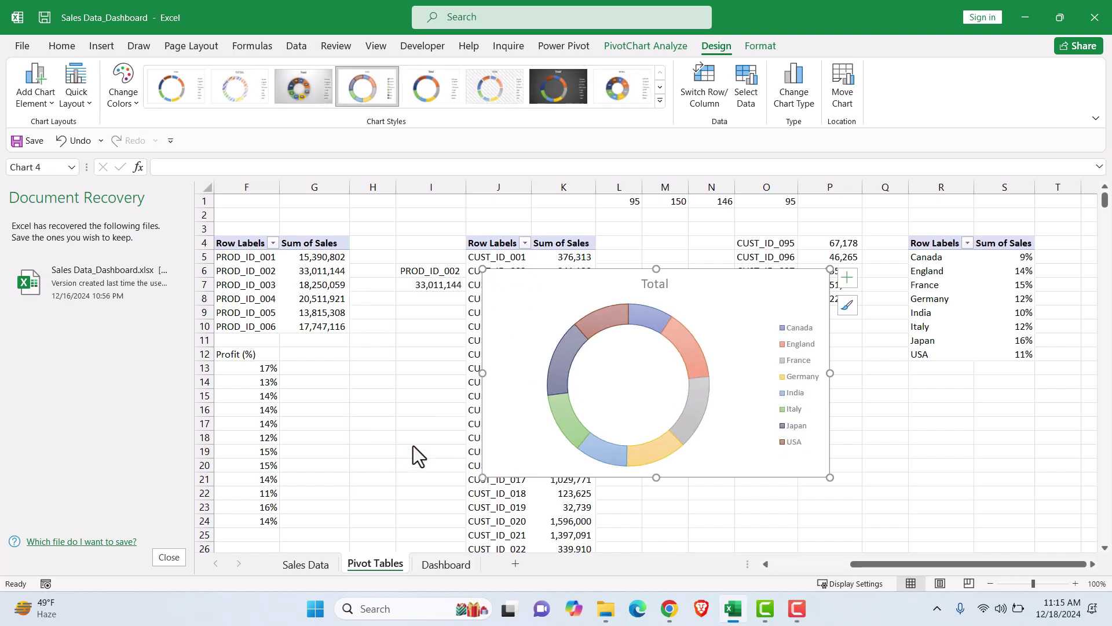
{"action": "left_click_drag", "start_coordinate": [830, 373], "coordinate": [793, 375]}
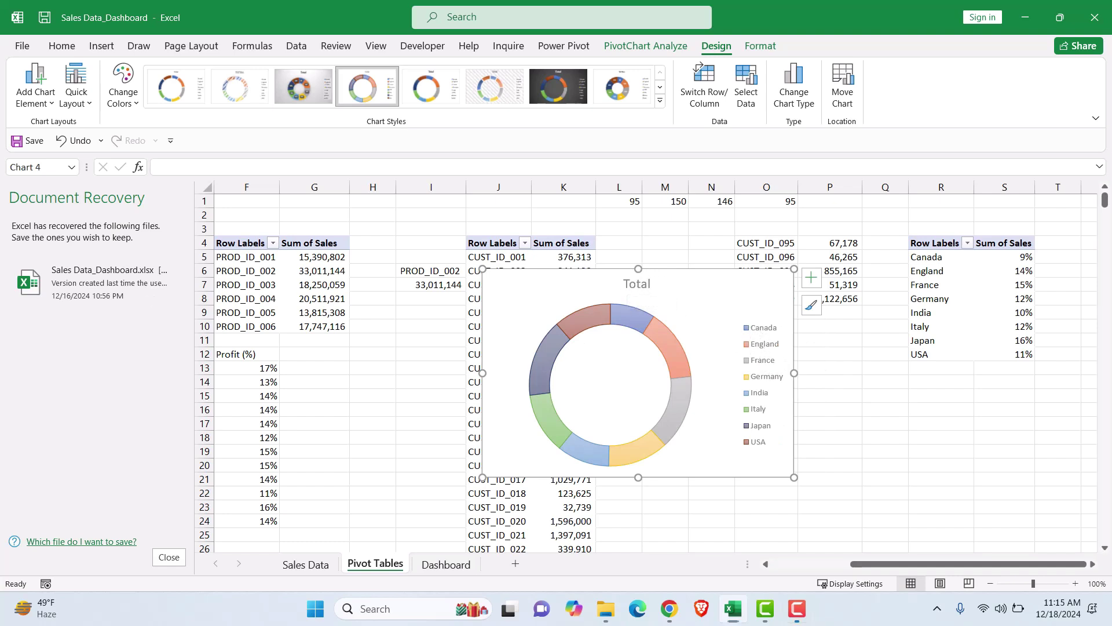
Change the doughnut chart's title to "Sales (%) by Country"
{"action": "left_click", "coordinate": [636, 285]}
{"action": "double_click", "coordinate": [626, 284]}
{"action": "type", "text": "Sa"}
{"action": "type", "text": "les (%) by Country"}
{"action": "type", "text": "ry"}
{"action": "key", "text": "BackSpace"}
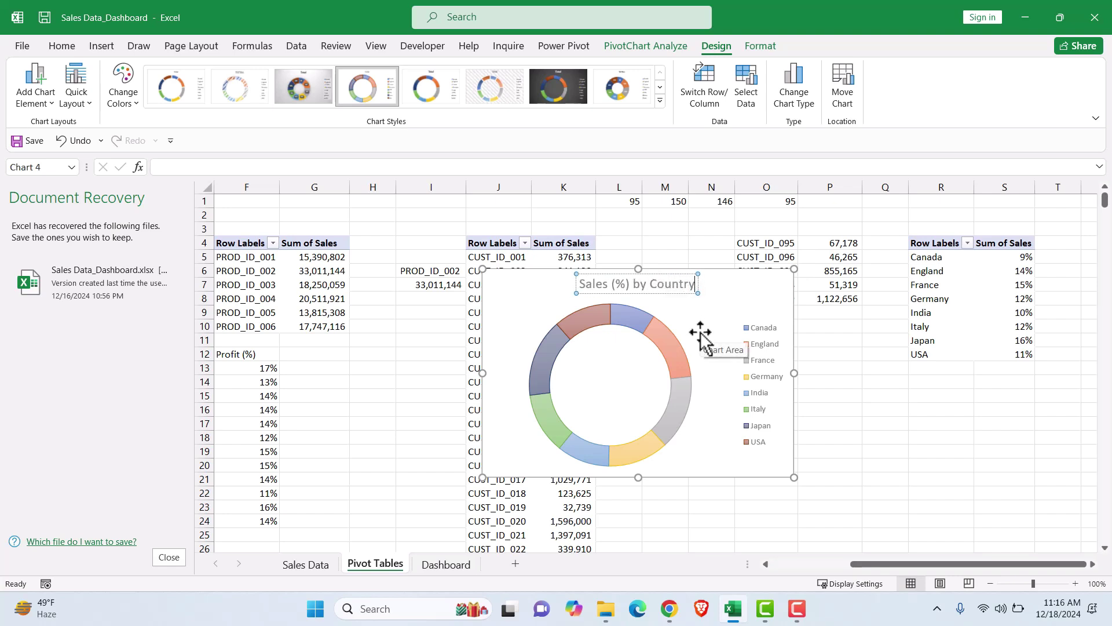
Format the doughnut chart's title as bold 10 pt Comic Sans MS
{"action": "left_click_drag", "start_coordinate": [695, 284], "coordinate": [579, 275]}
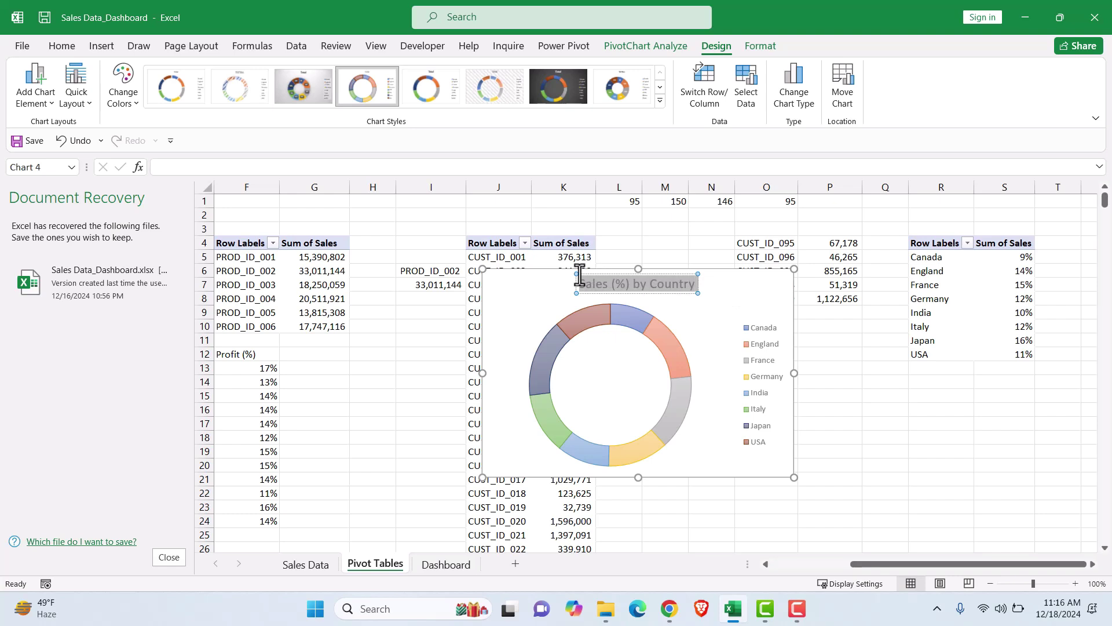
{"action": "left_click", "coordinate": [54, 47]}
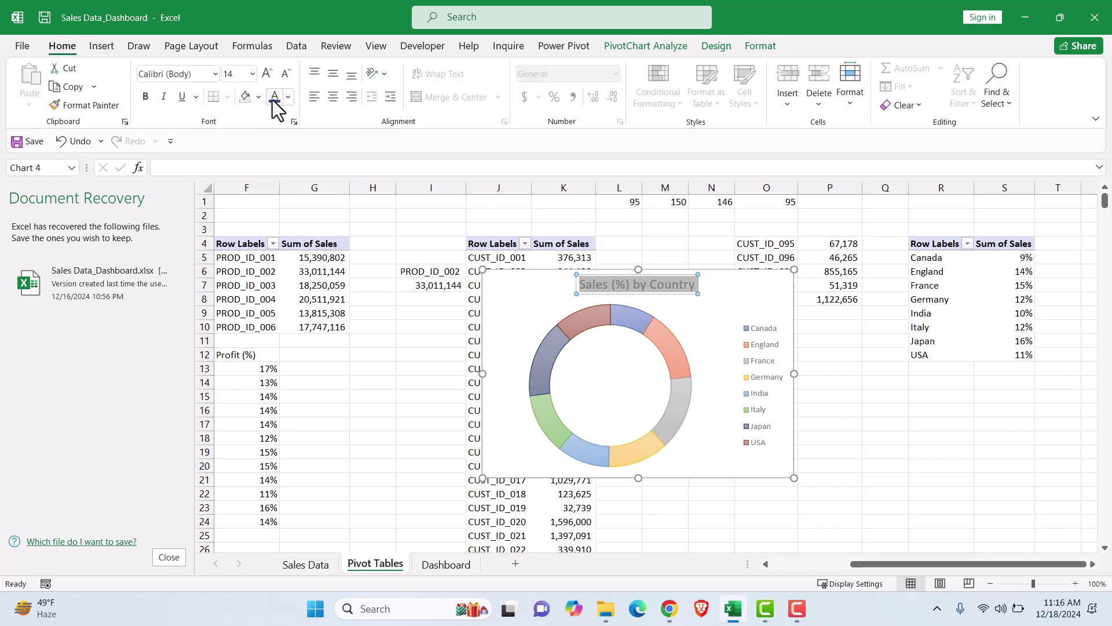
{"action": "left_click", "coordinate": [146, 96]}
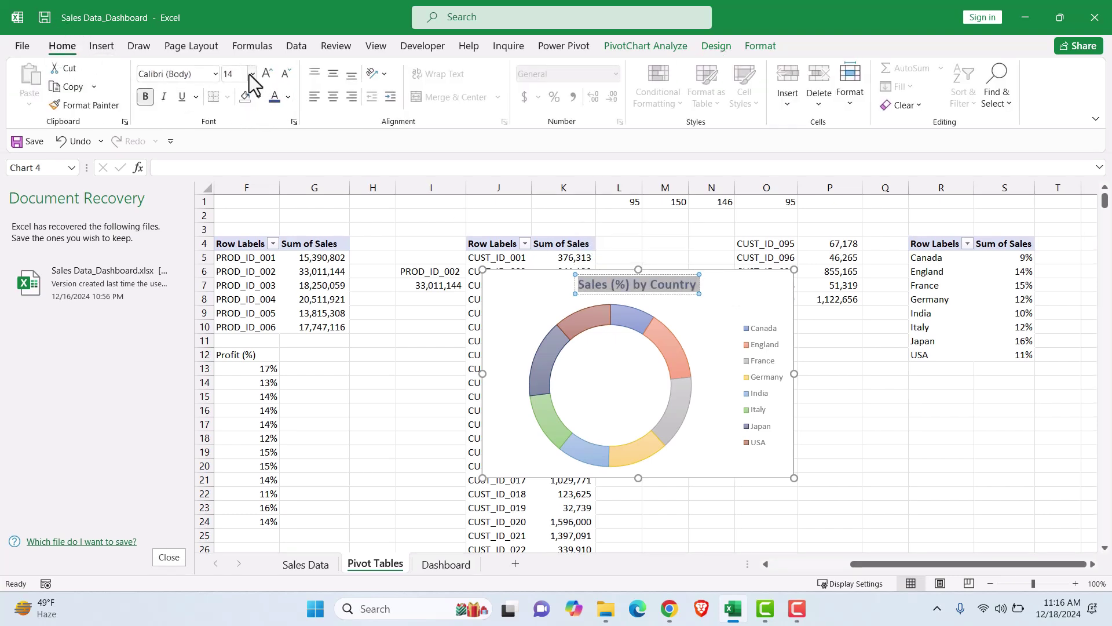
{"action": "left_click", "coordinate": [252, 74]}
{"action": "left_click", "coordinate": [239, 127]}
{"action": "left_click", "coordinate": [192, 75]}
{"action": "key", "text": "Return"}
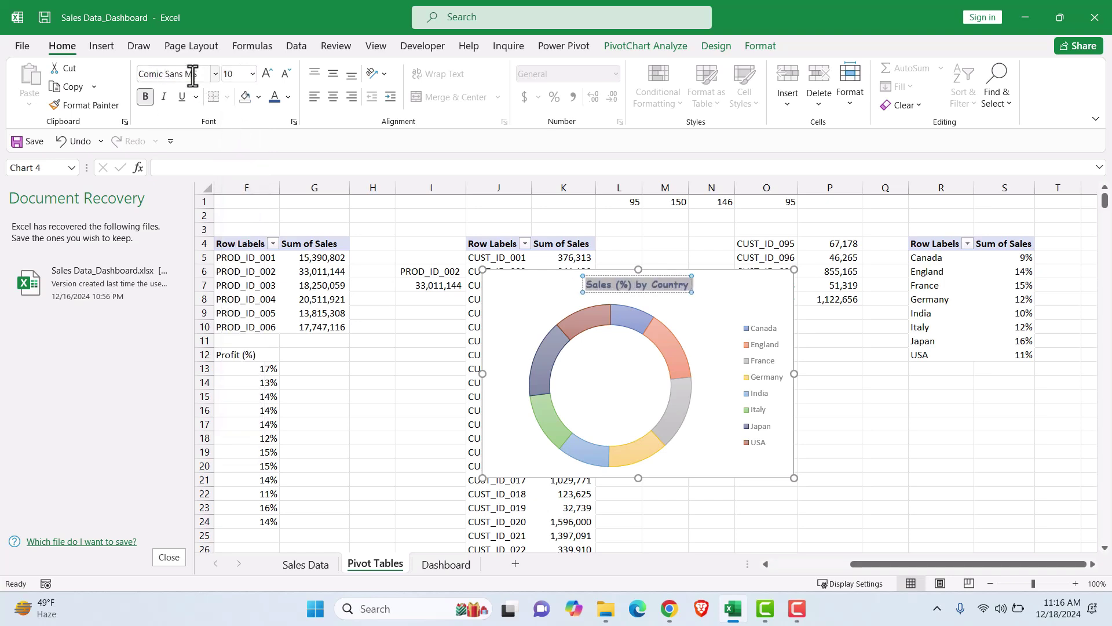
Cut the country doughnut chart from the Pivot Tables sheet and paste it into the Dashboard sheet
{"action": "left_click", "coordinate": [864, 397]}
{"action": "left_click", "coordinate": [705, 292]}
{"action": "key", "text": "Escape"}
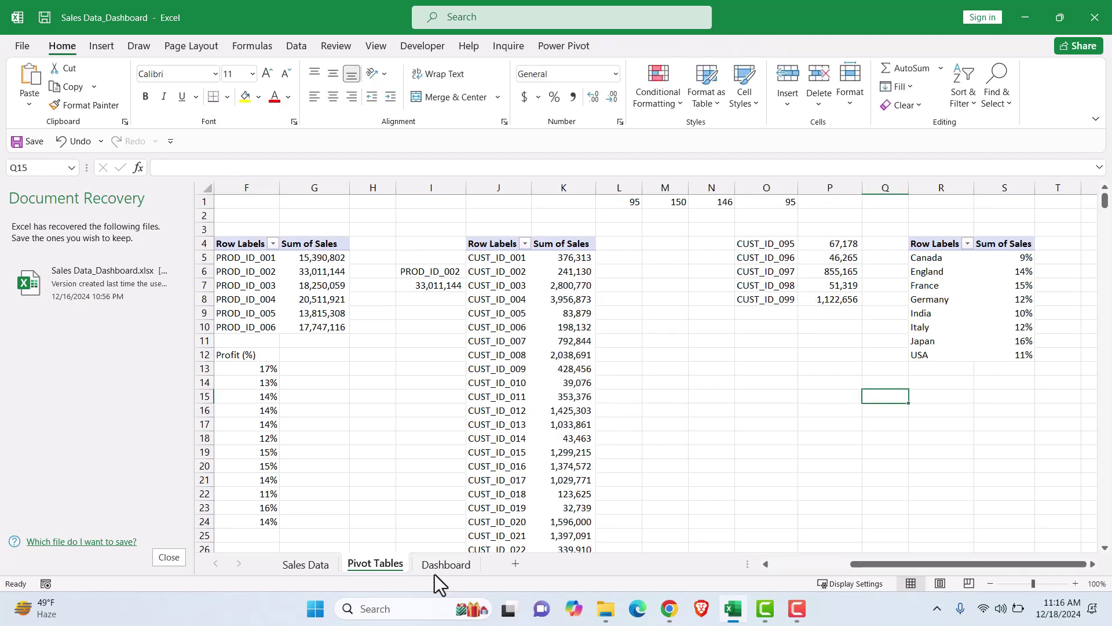
{"action": "left_click", "coordinate": [442, 563]}
{"action": "left_click", "coordinate": [923, 424]}
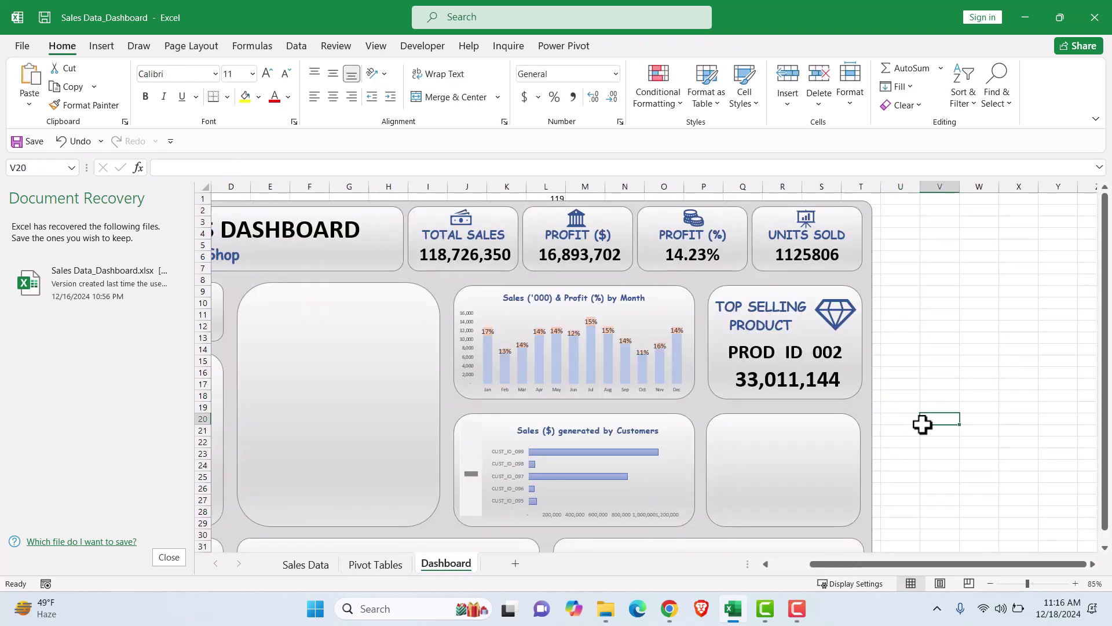
{"action": "key", "text": "ctrl+v"}
Place the doughnut chart over the empty panel below the Top Selling Product card and shrink it to about the panel's size
{"action": "left_click_drag", "start_coordinate": [966, 454], "coordinate": [707, 417]}
{"action": "scroll", "coordinate": [653, 284], "scroll_direction": "down", "scroll_amount": 3}
{"action": "left_click_drag", "start_coordinate": [967, 483], "coordinate": [861, 434]}
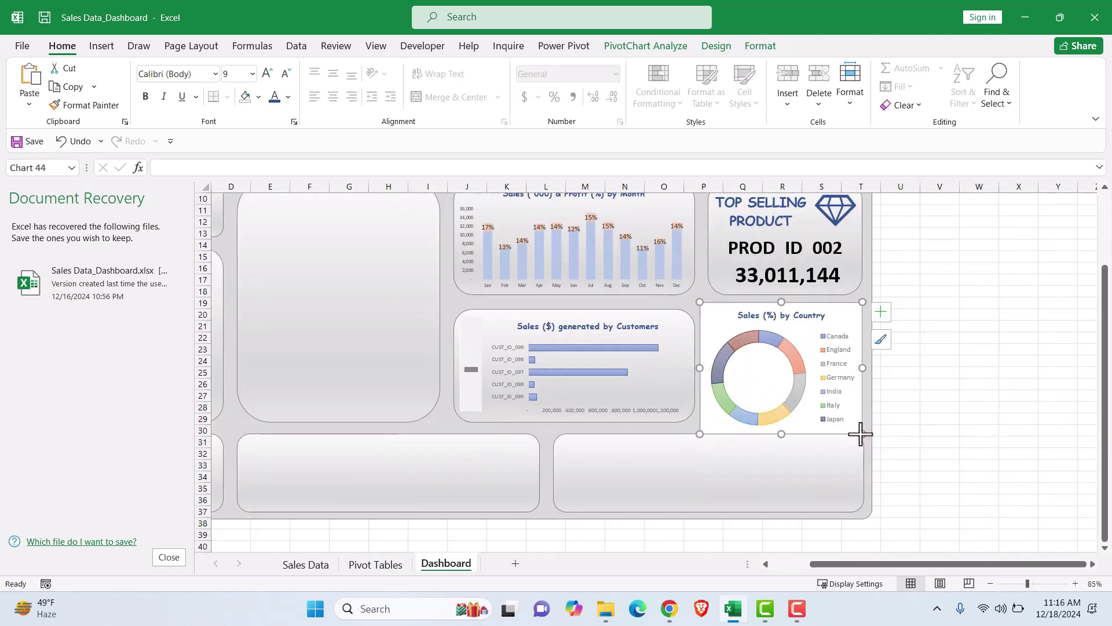
Set the doughnut chart area to no fill and no border line
{"action": "right_click", "coordinate": [801, 325]}
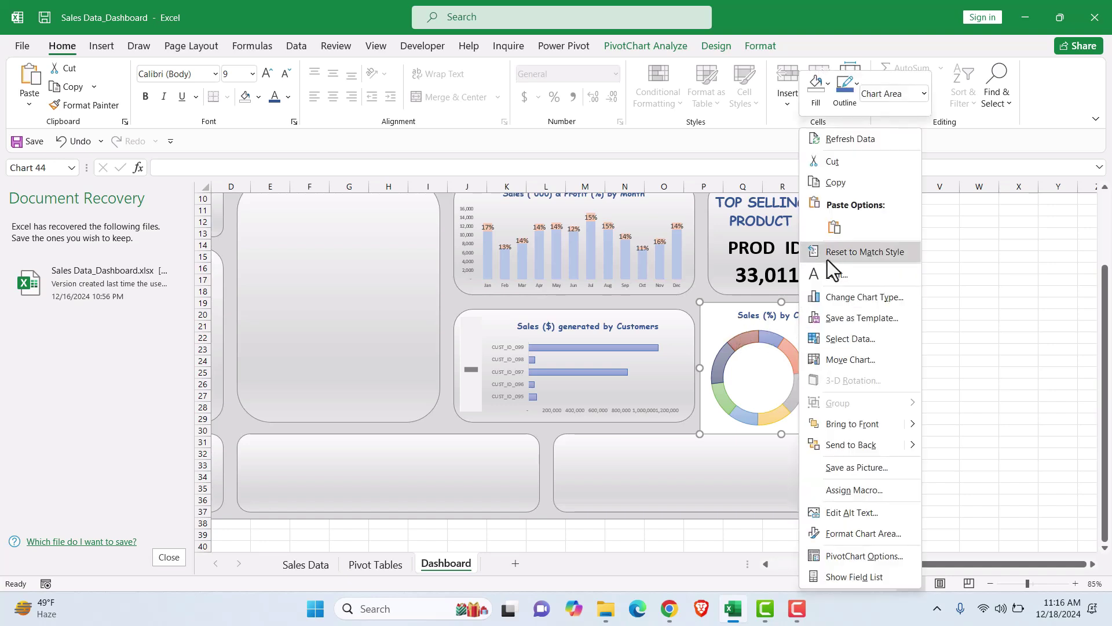
{"action": "right_click", "coordinate": [724, 318]}
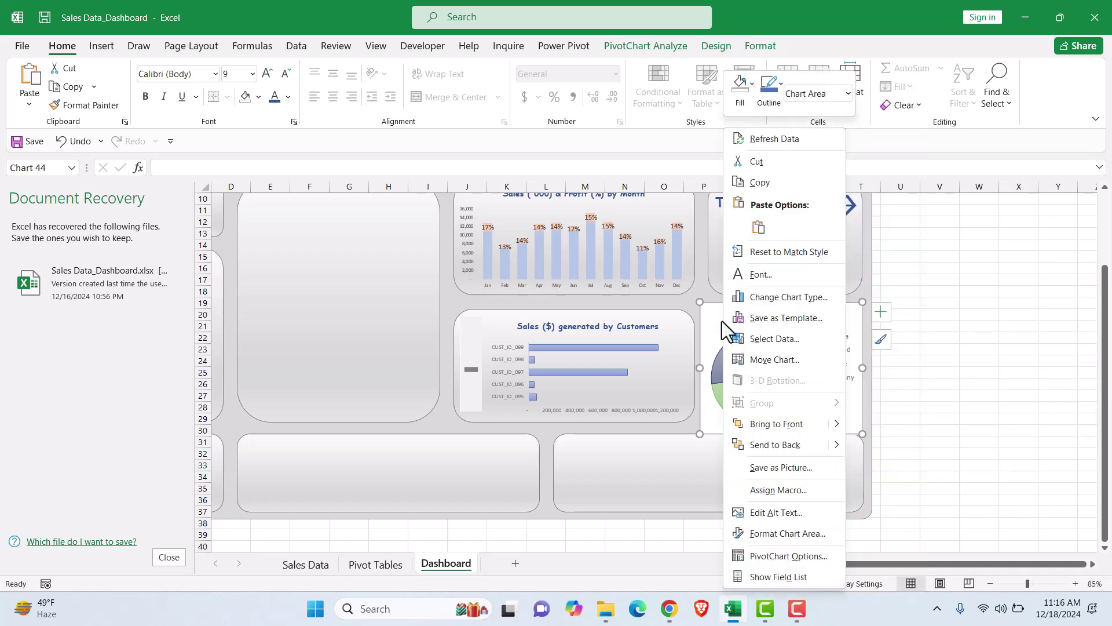
{"action": "left_click", "coordinate": [767, 533]}
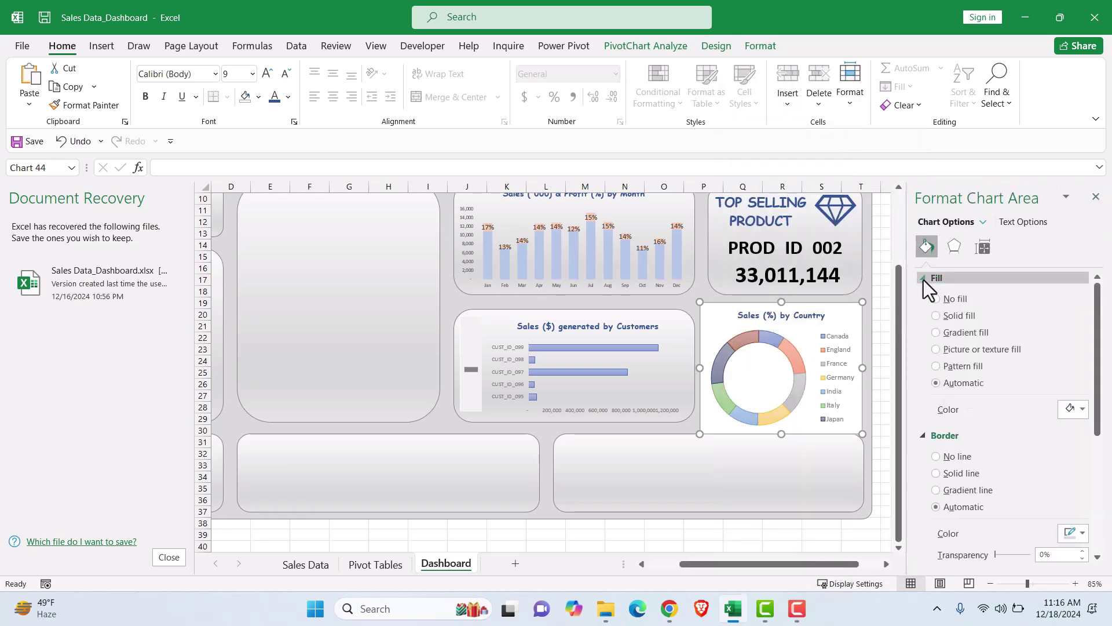
{"action": "left_click", "coordinate": [936, 299]}
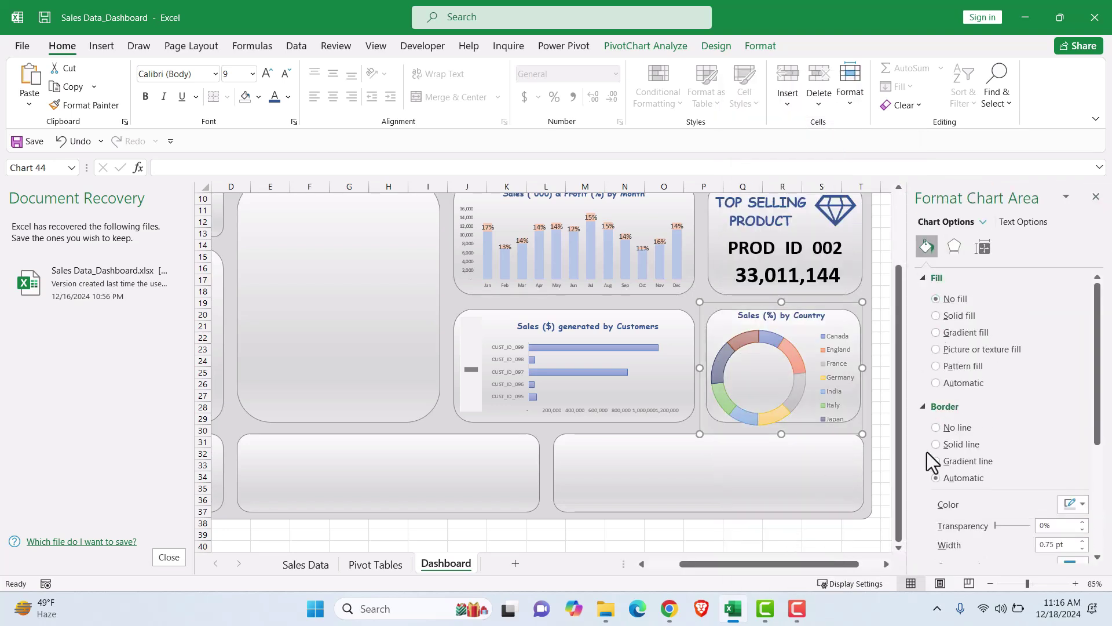
{"action": "left_click", "coordinate": [936, 427]}
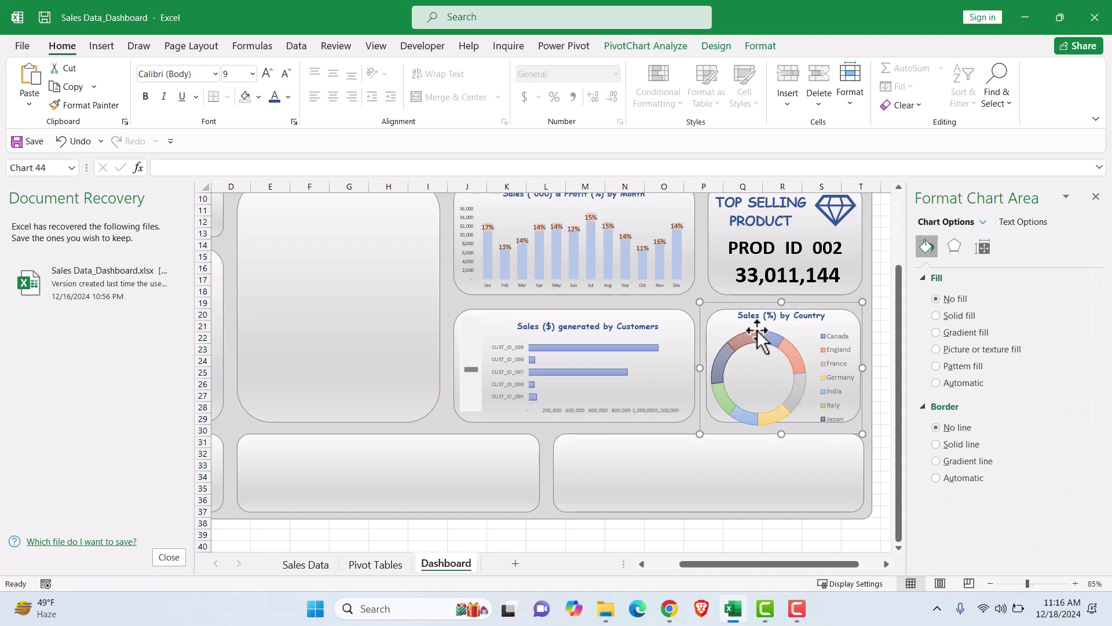
Adjust all four edges of the doughnut chart to fit the rounded panel behind it
{"action": "left_click_drag", "start_coordinate": [782, 433], "coordinate": [790, 422]}
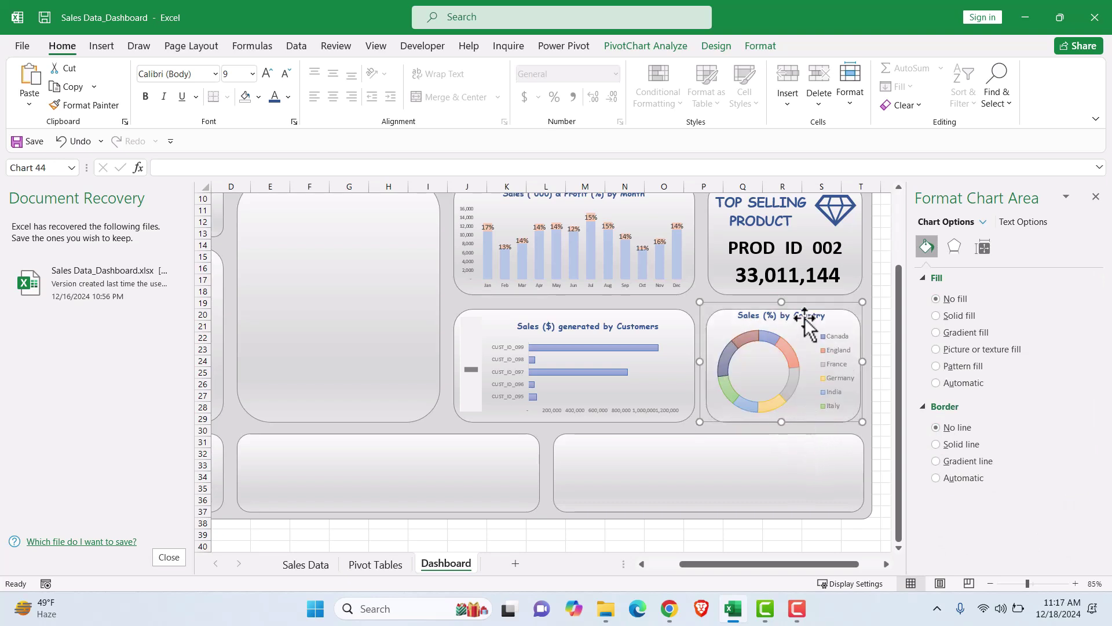
{"action": "left_click_drag", "start_coordinate": [780, 301], "coordinate": [781, 308]}
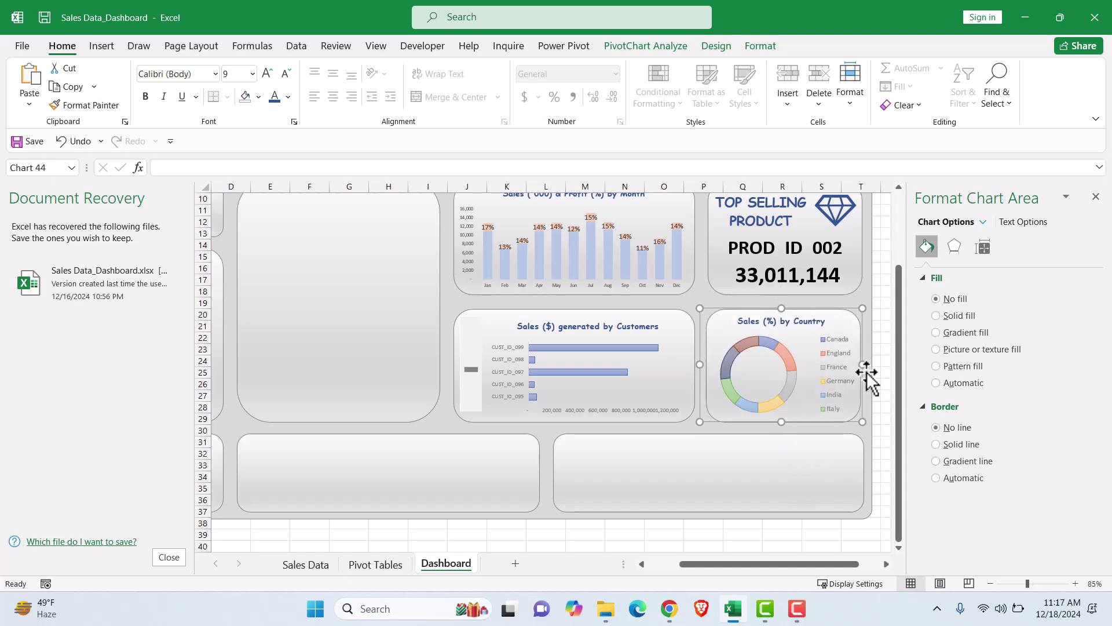
{"action": "left_click_drag", "start_coordinate": [865, 369], "coordinate": [860, 369]}
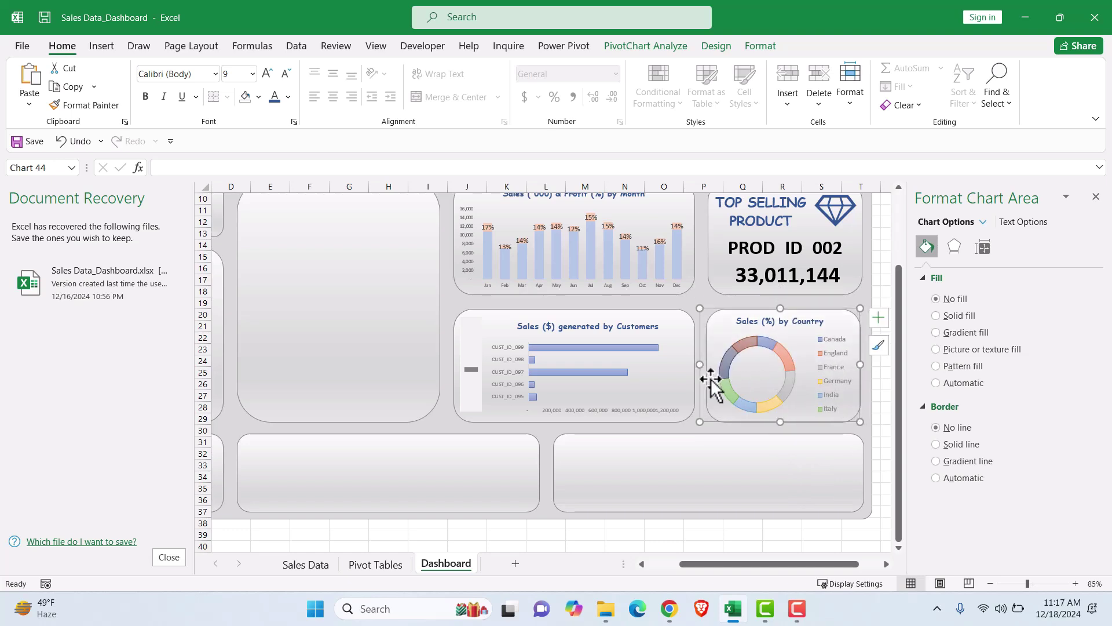
{"action": "left_click_drag", "start_coordinate": [707, 367], "coordinate": [707, 368]}
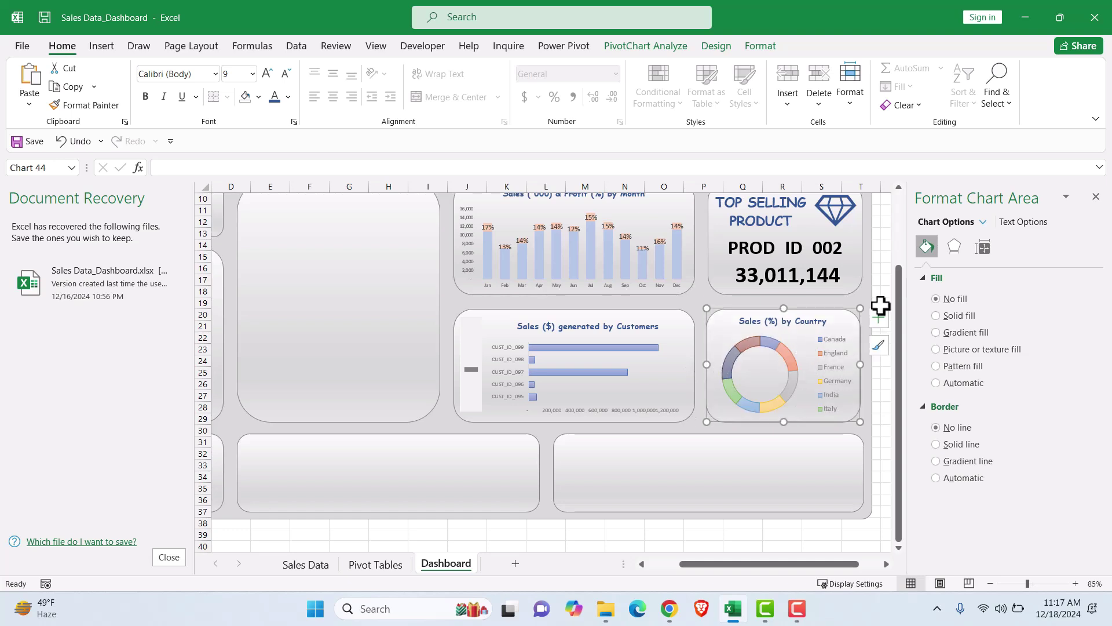
{"action": "left_click", "coordinate": [1022, 223]}
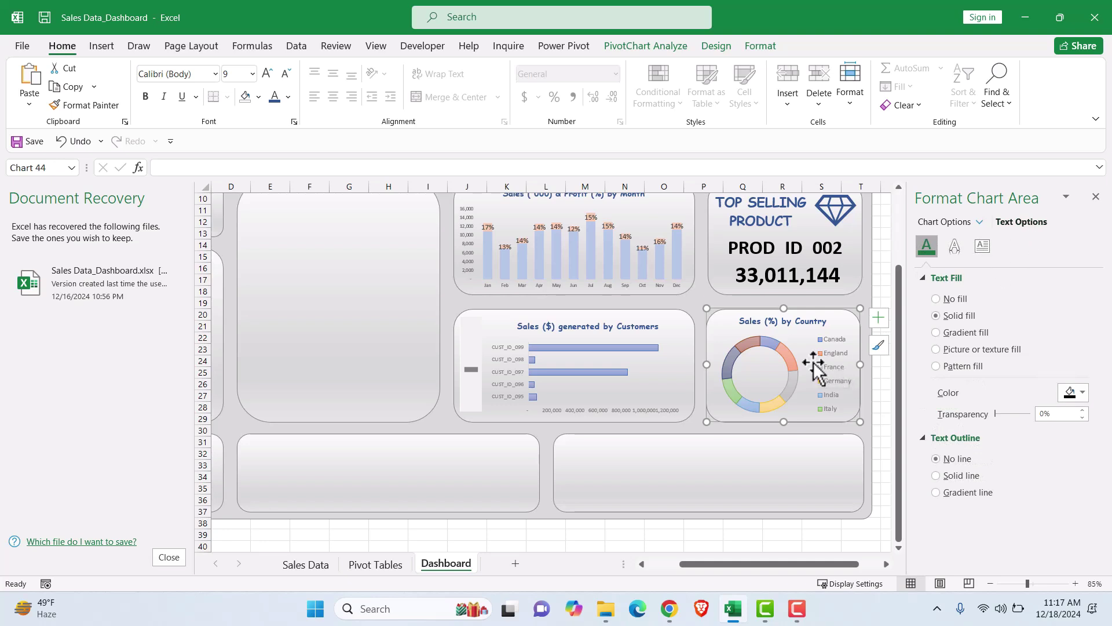
Add data labels to the doughnut series
{"action": "right_click", "coordinate": [777, 348]}
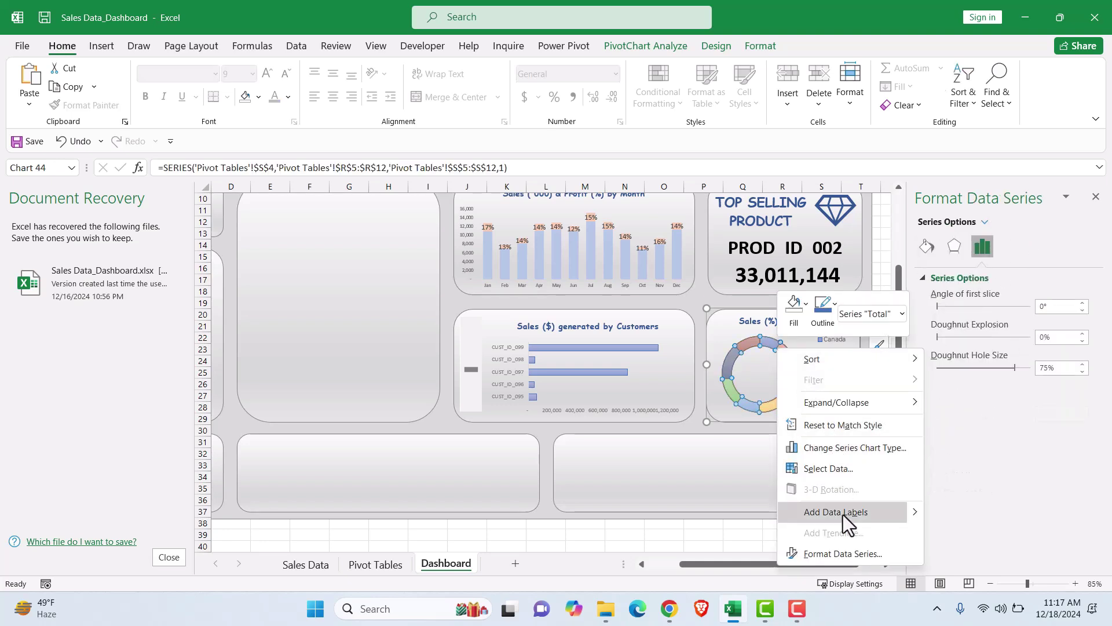
{"action": "mouse_move", "coordinate": [919, 510]}
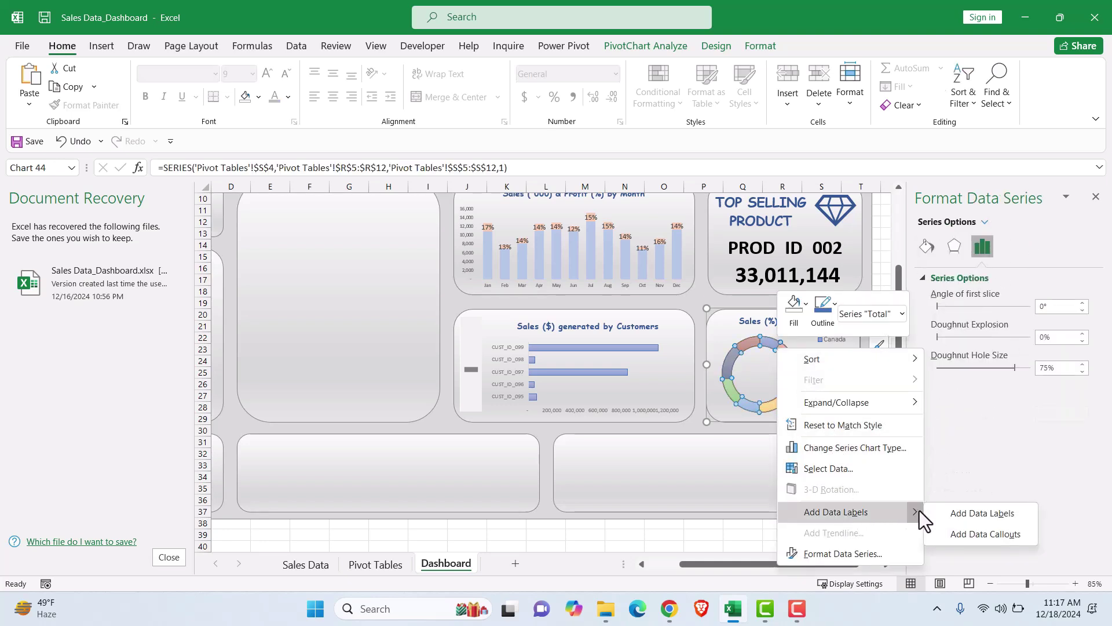
{"action": "left_click", "coordinate": [963, 509]}
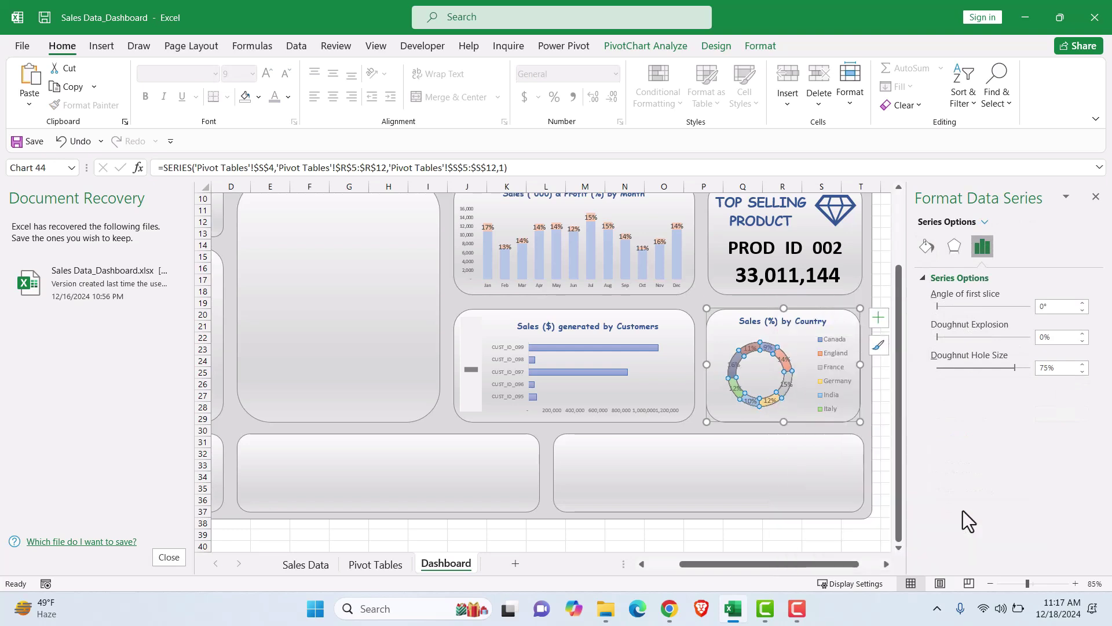
Enlarge the doughnut's plot area within the chart and make its percentage labels bold
{"action": "left_click", "coordinate": [756, 364]}
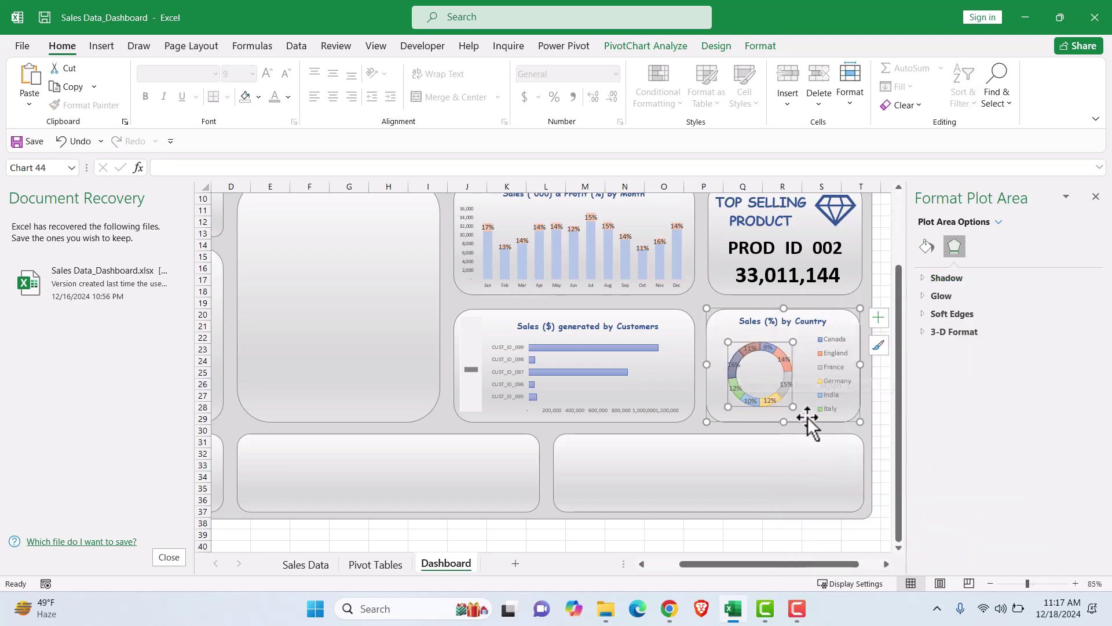
{"action": "left_click_drag", "start_coordinate": [794, 407], "coordinate": [805, 419]}
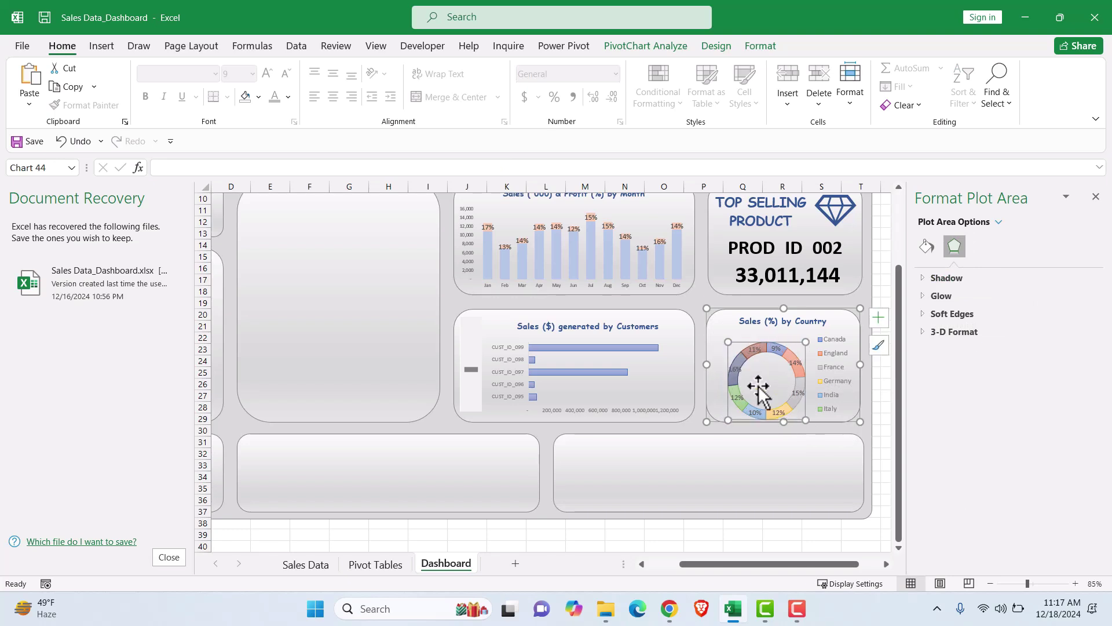
{"action": "left_click_drag", "start_coordinate": [728, 343], "coordinate": [715, 343]}
{"action": "left_click", "coordinate": [727, 392]}
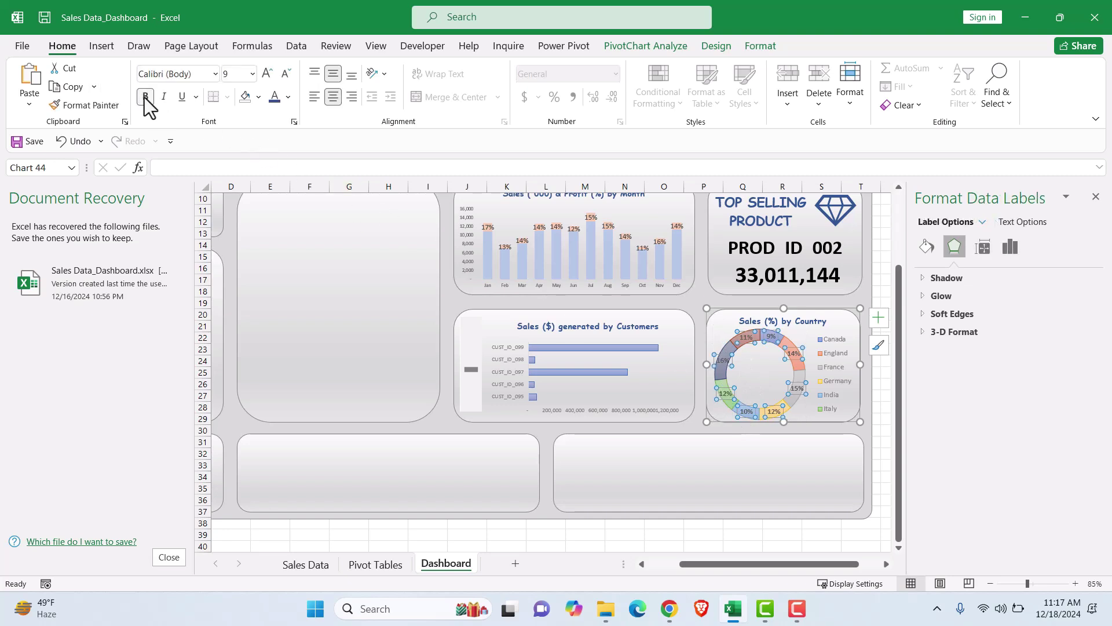
{"action": "left_click", "coordinate": [876, 442]}
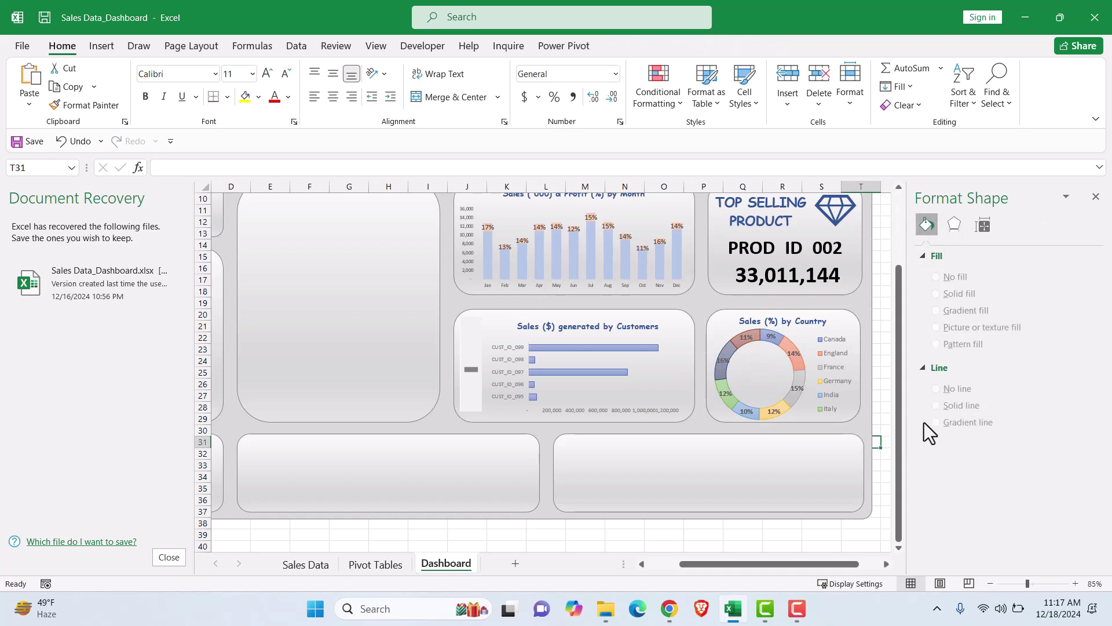
Enlarge the doughnut chart's legend so that it has room for all eight countries down to USA
{"action": "left_click", "coordinate": [829, 359]}
{"action": "left_click_drag", "start_coordinate": [813, 375], "coordinate": [861, 377]}
{"action": "left_click_drag", "start_coordinate": [832, 329], "coordinate": [834, 328]}
{"action": "left_click_drag", "start_coordinate": [835, 417], "coordinate": [837, 421]}
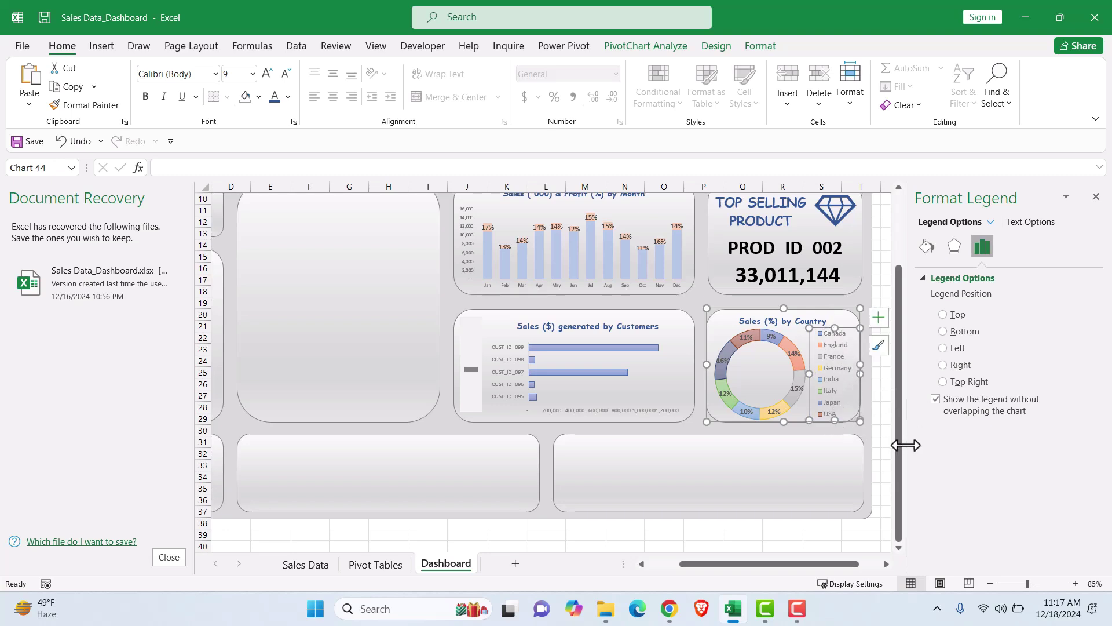
{"action": "left_click", "coordinate": [675, 340]}
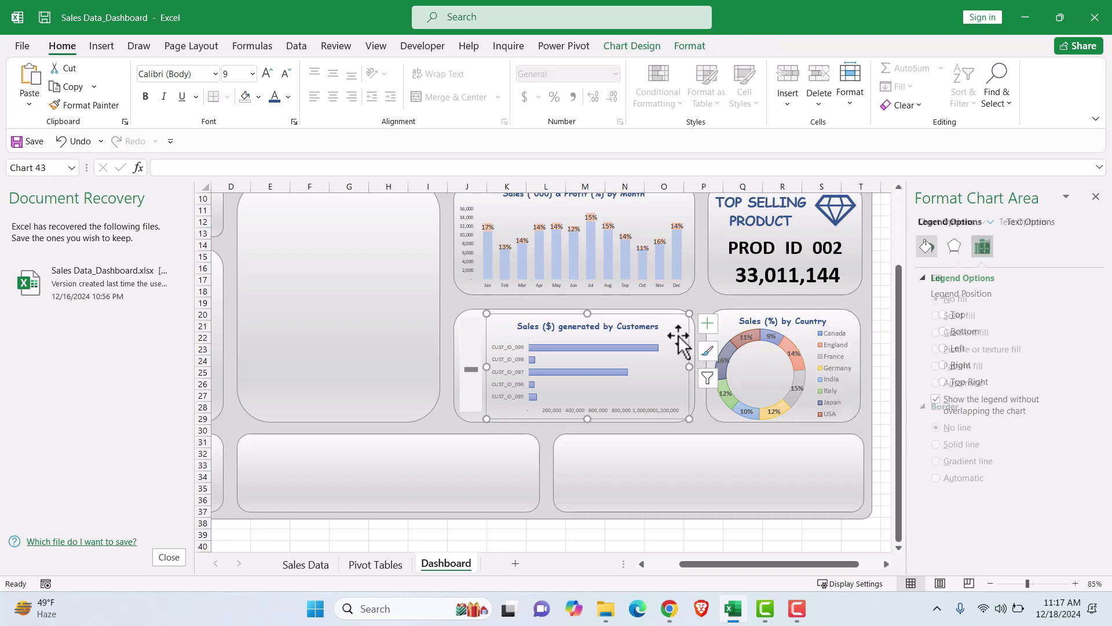
{"action": "left_click", "coordinate": [843, 460]}
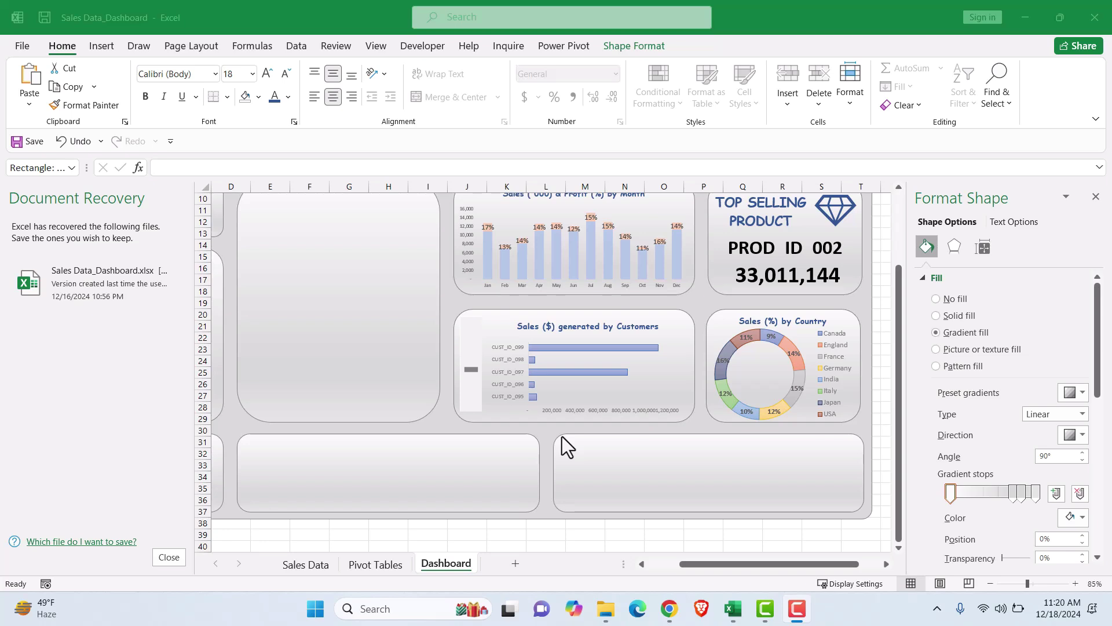
Insert a PivotTable based on Table1 at cell N11 of the Pivot Tables sheet
{"action": "left_click", "coordinate": [381, 565]}
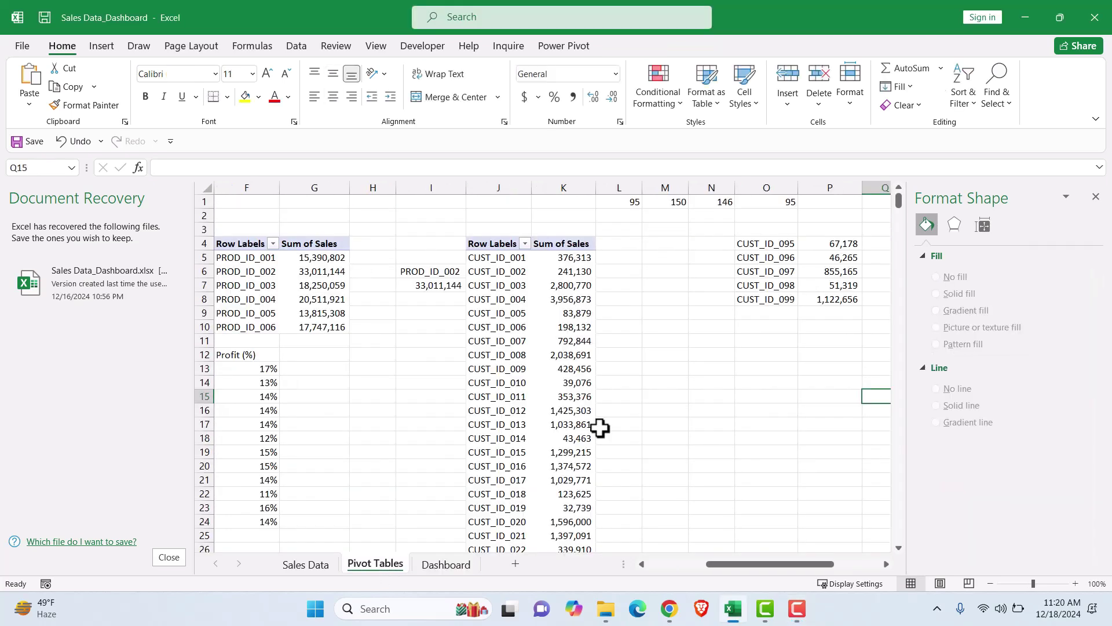
{"action": "left_click", "coordinate": [708, 341]}
{"action": "left_click", "coordinate": [84, 47]}
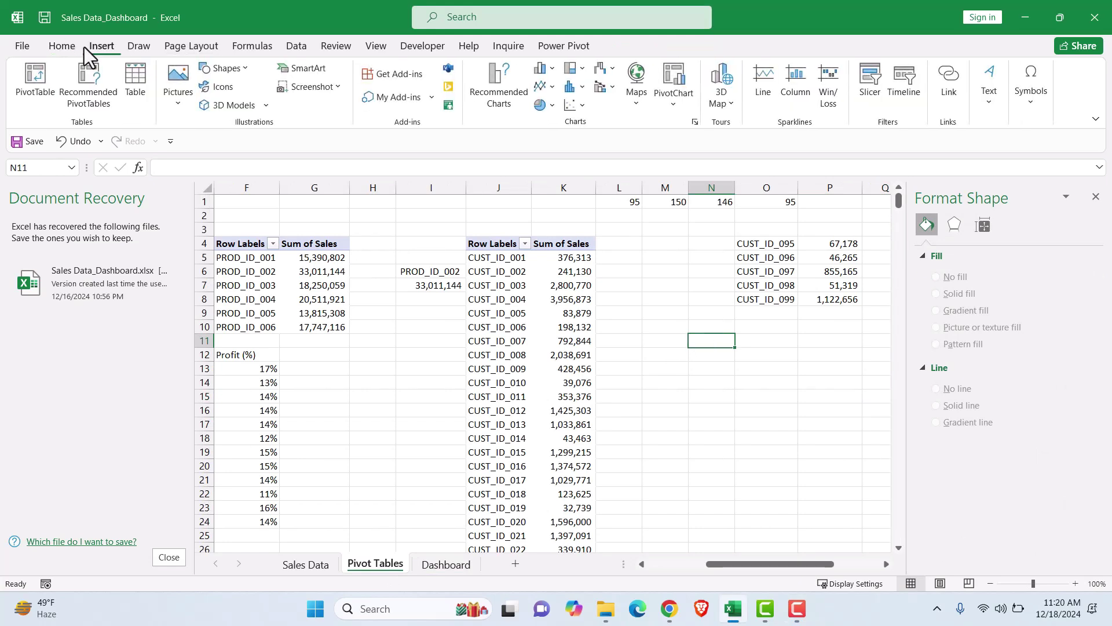
{"action": "left_click", "coordinate": [44, 72]}
{"action": "type", "text": "tTable1"}
{"action": "key", "text": "Return"}
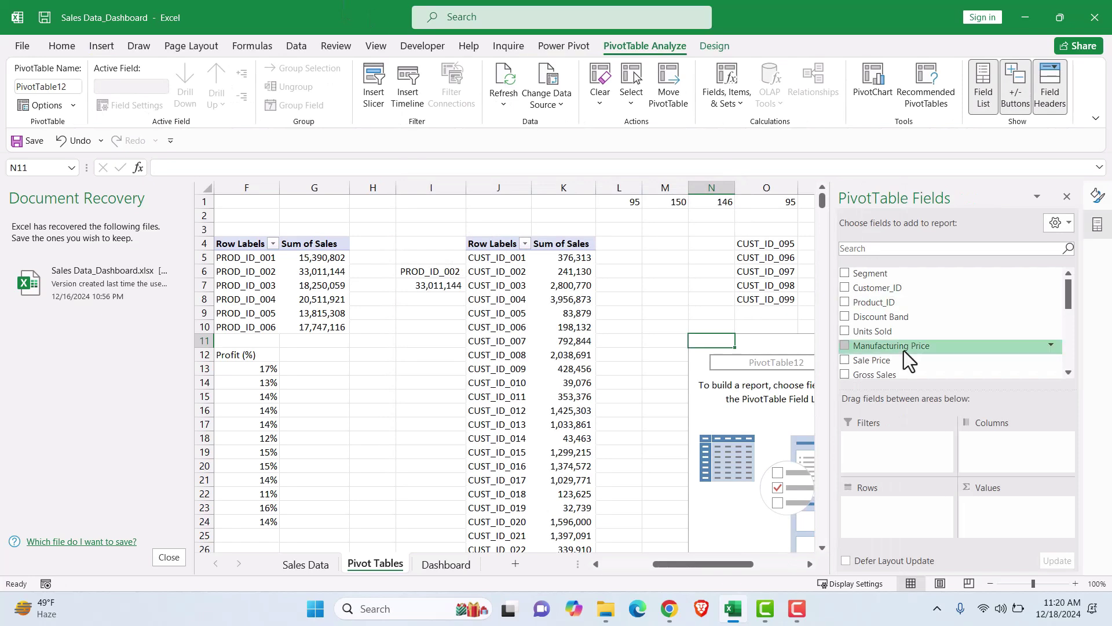
Build the new PivotTable with Segment as rows and the sum of Sales as values
{"action": "left_click", "coordinate": [844, 272]}
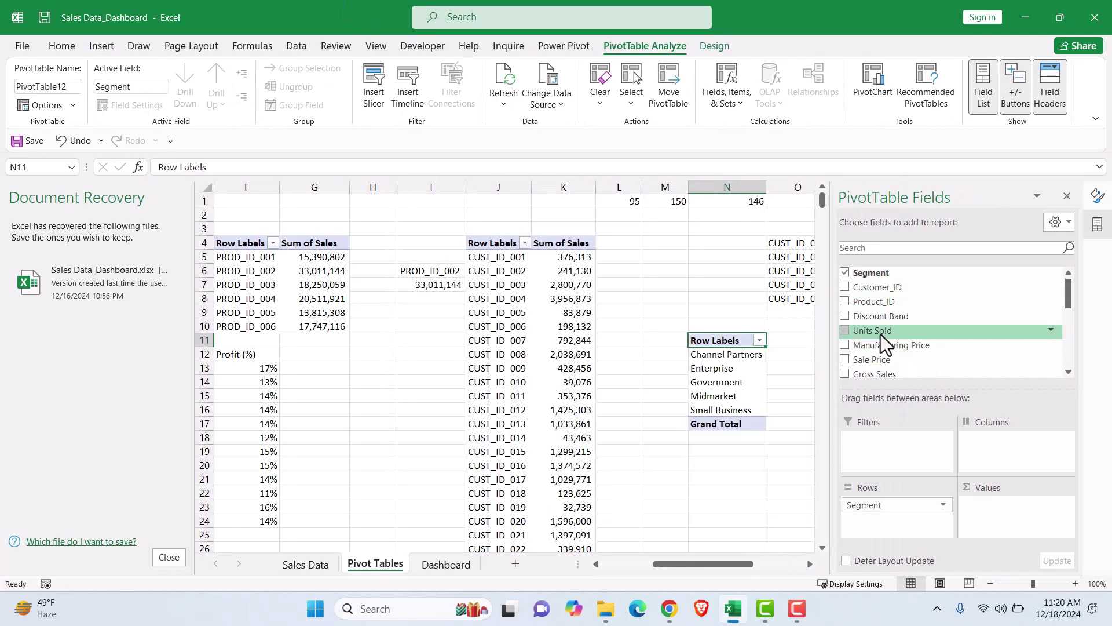
{"action": "scroll", "coordinate": [888, 347], "scroll_direction": "down", "scroll_amount": 2}
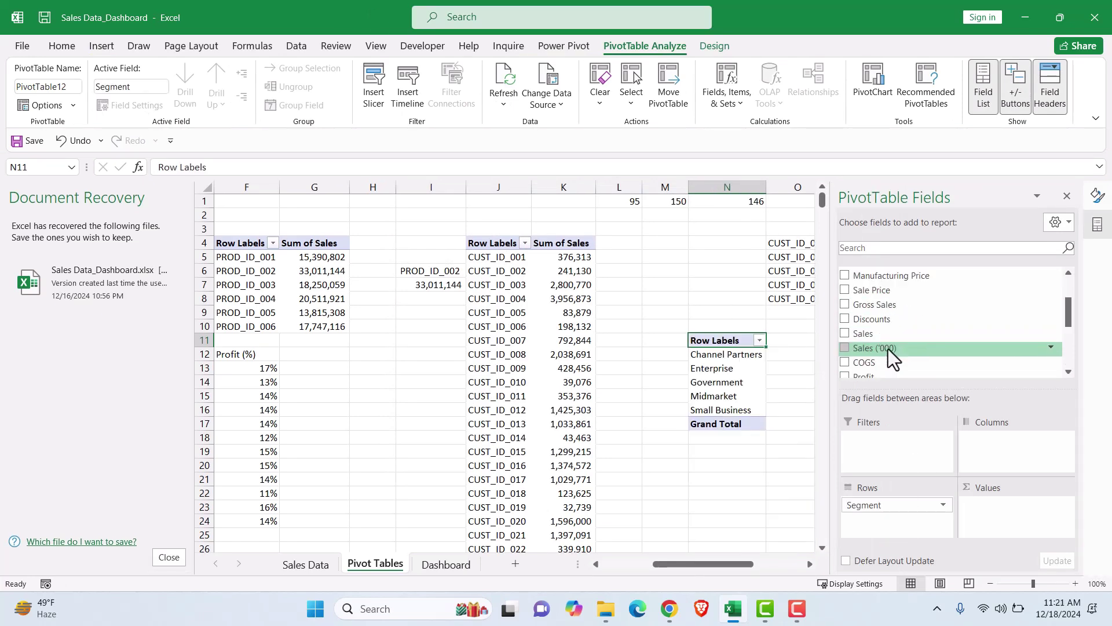
{"action": "left_click", "coordinate": [844, 333]}
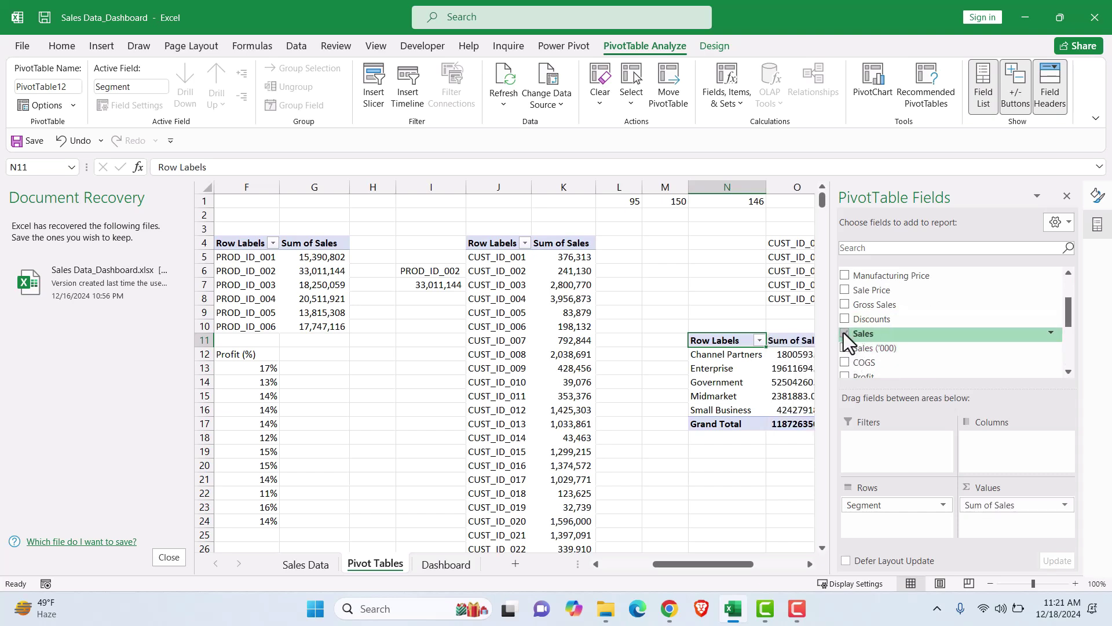
{"action": "left_click", "coordinate": [1096, 195]}
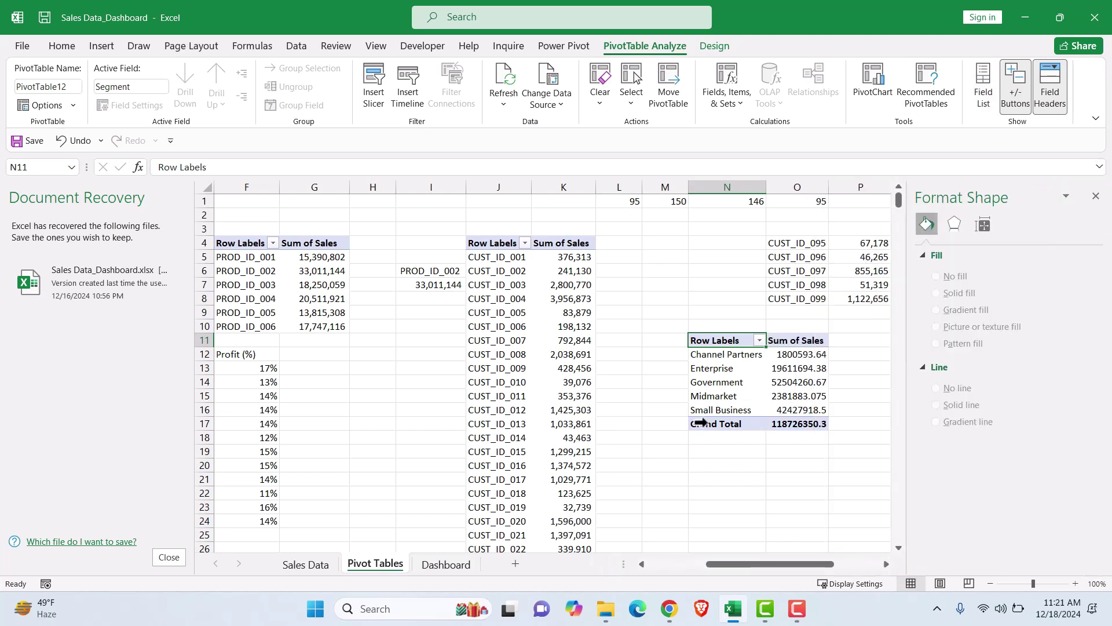
Remove the grand total row from the segment sales PivotTable
{"action": "left_click", "coordinate": [701, 424]}
{"action": "right_click", "coordinate": [701, 424]}
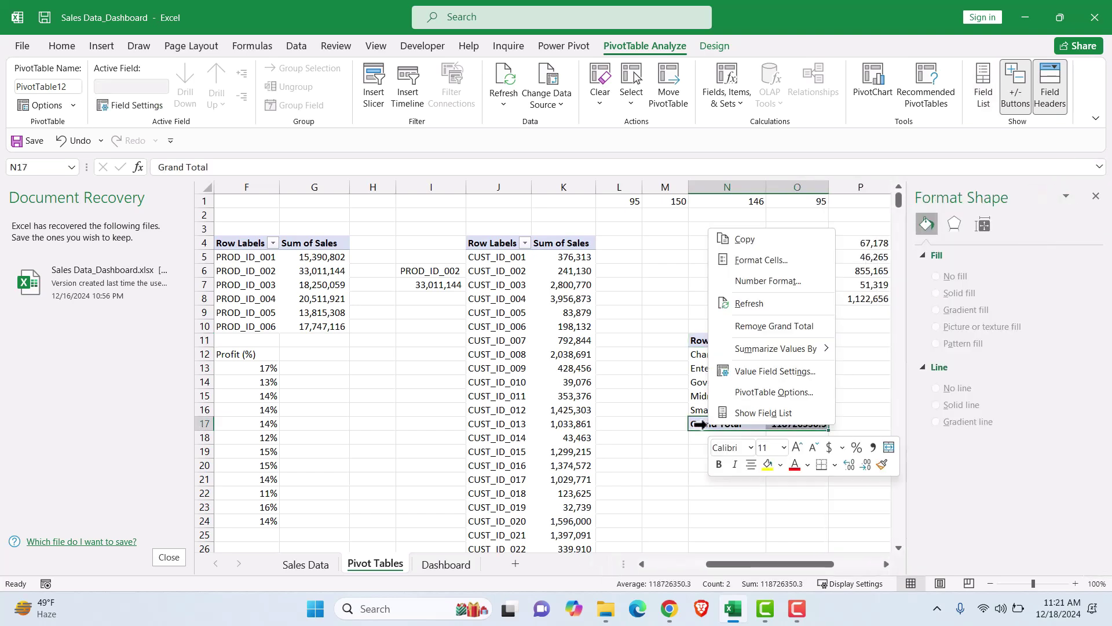
{"action": "left_click", "coordinate": [756, 328]}
Show the segment PivotTable's Sum of Sales values as percentages of the grand total
{"action": "left_click", "coordinate": [776, 354]}
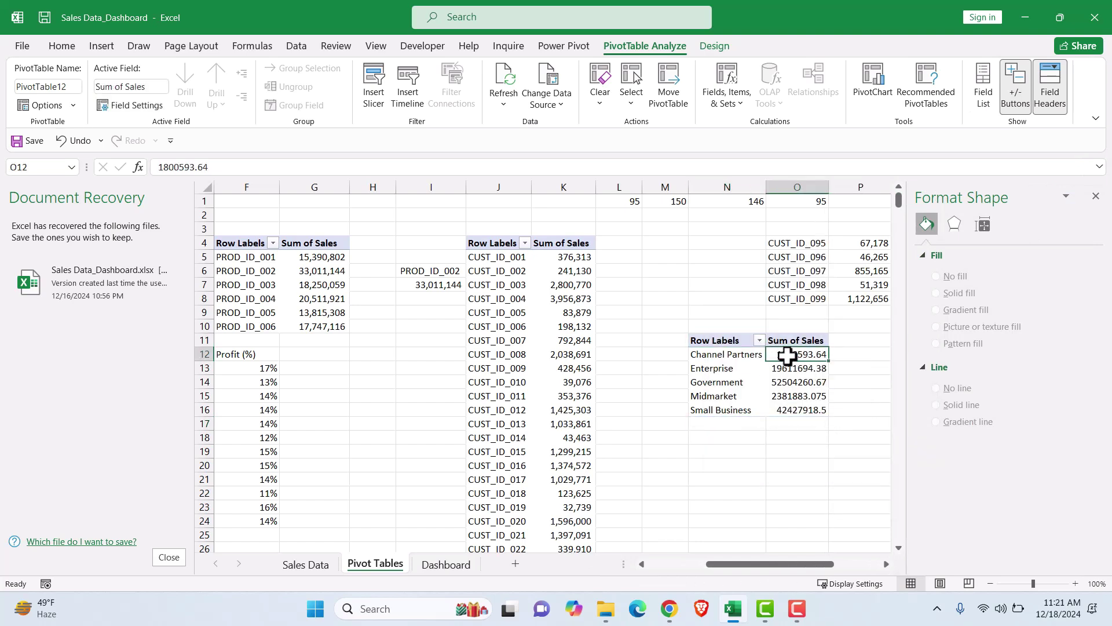
{"action": "right_click", "coordinate": [791, 356]}
{"action": "mouse_move", "coordinate": [870, 262]}
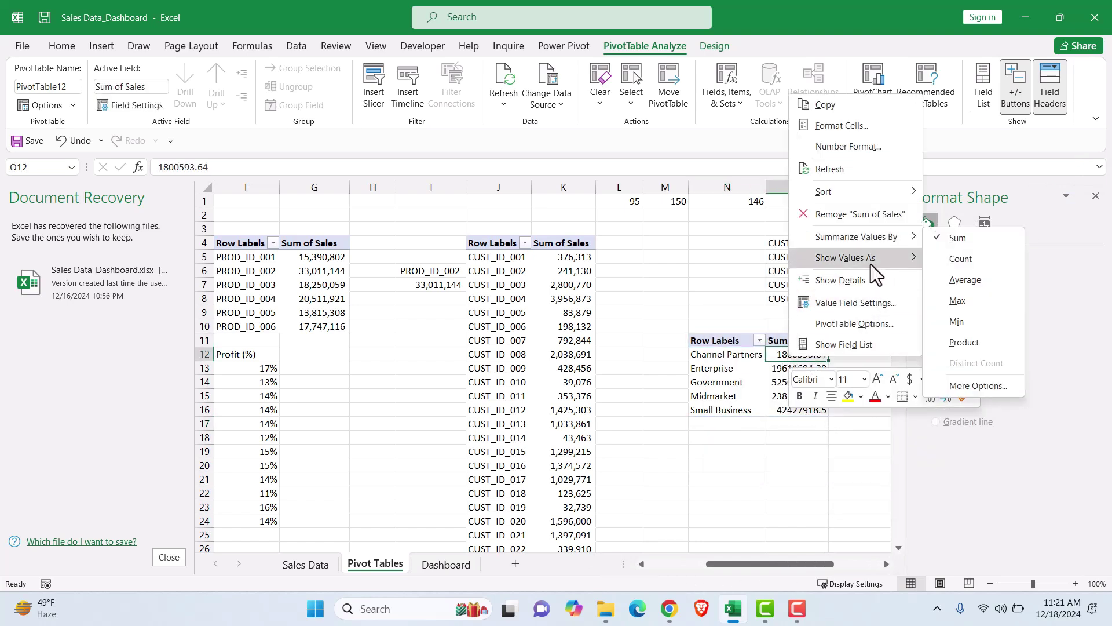
{"action": "left_click", "coordinate": [996, 280]}
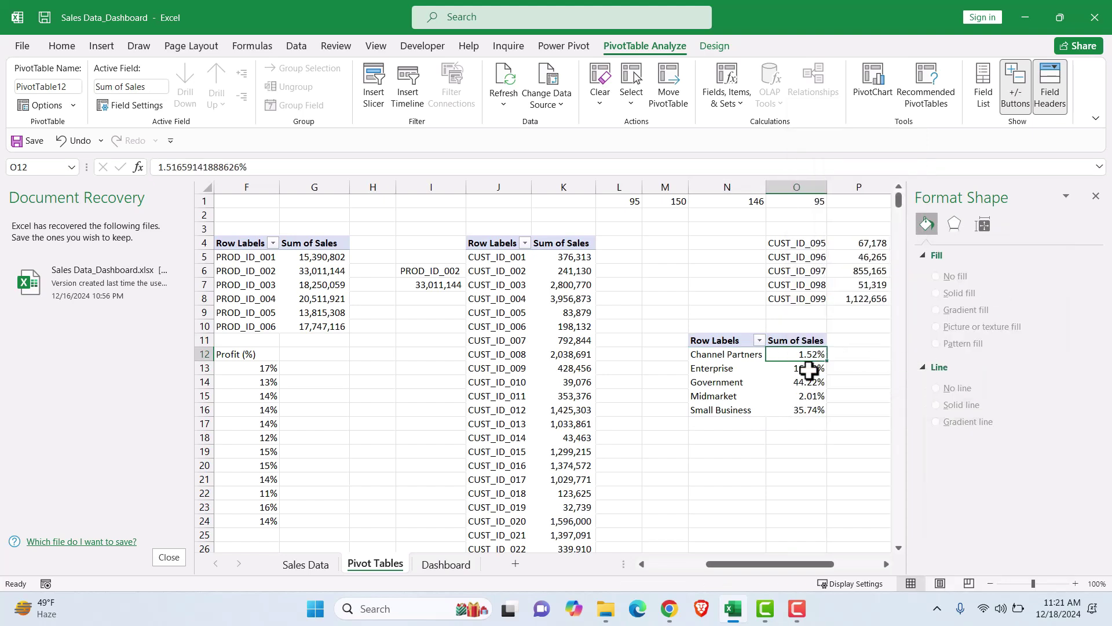
Format the segment percentages in O12:O16 to show no decimal places
{"action": "left_click_drag", "start_coordinate": [790, 354], "coordinate": [790, 410]}
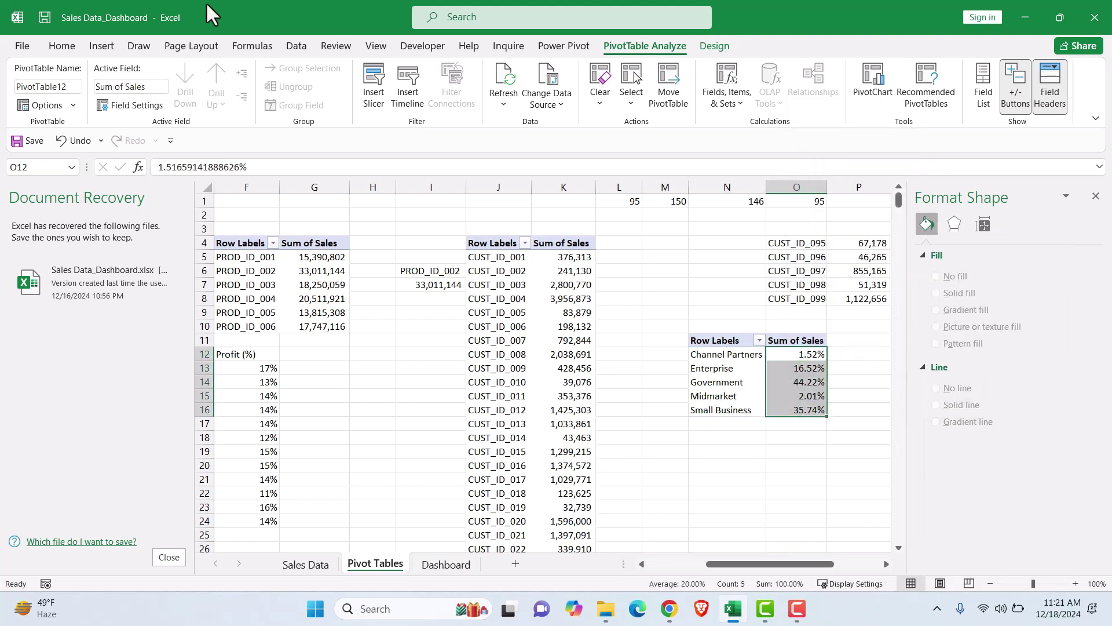
{"action": "left_click", "coordinate": [65, 47]}
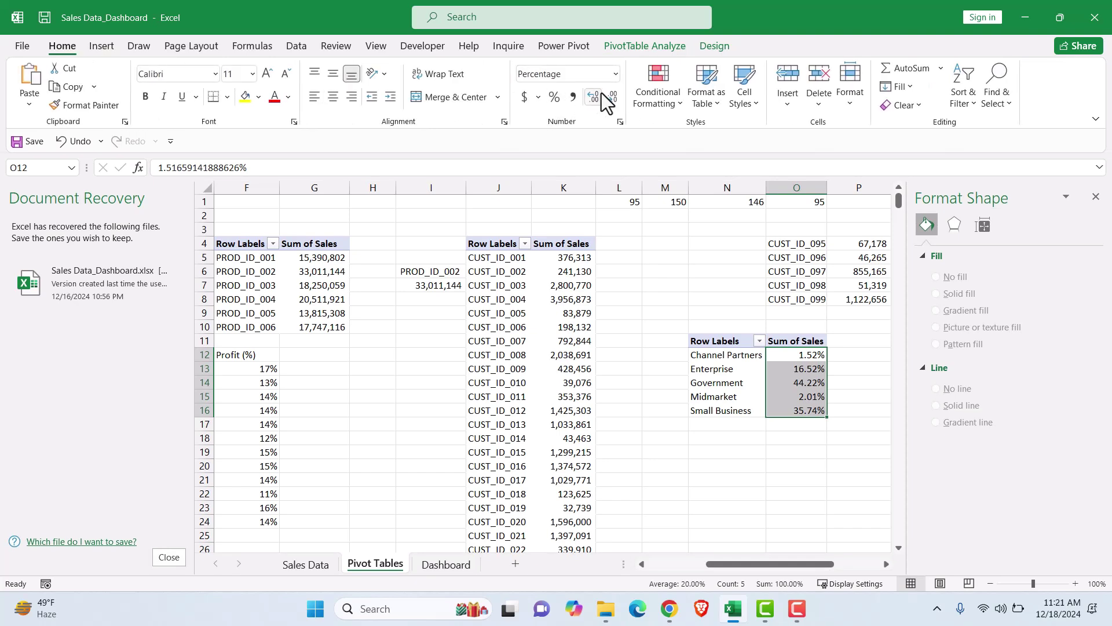
{"action": "double_click", "coordinate": [612, 100]}
{"action": "left_click", "coordinate": [756, 463]}
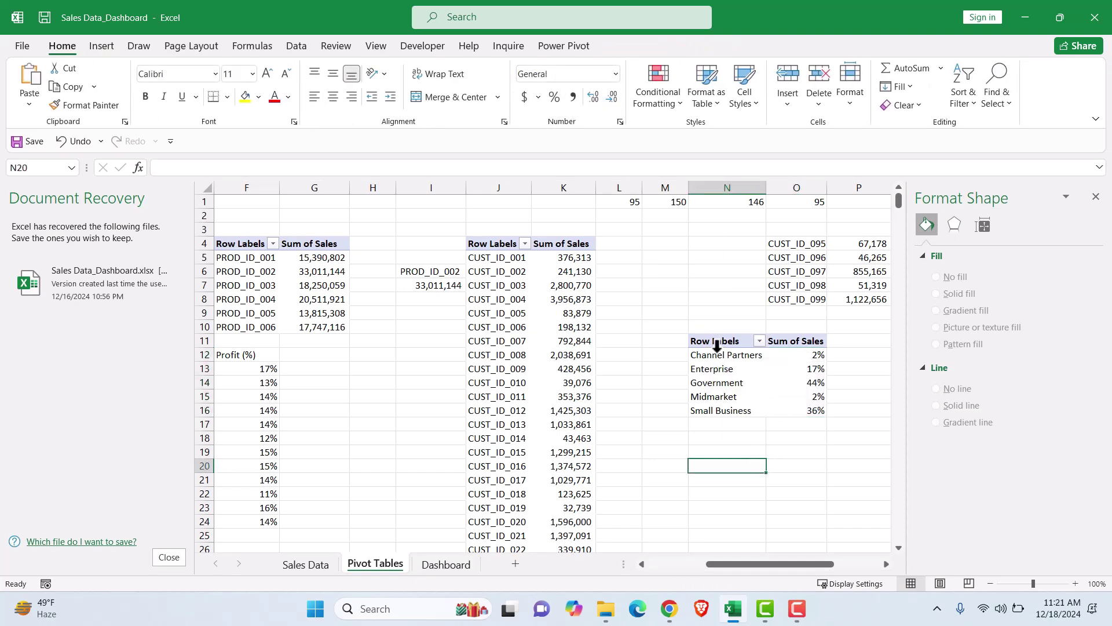
{"action": "left_click", "coordinate": [702, 369]}
{"action": "left_click", "coordinate": [720, 397]}
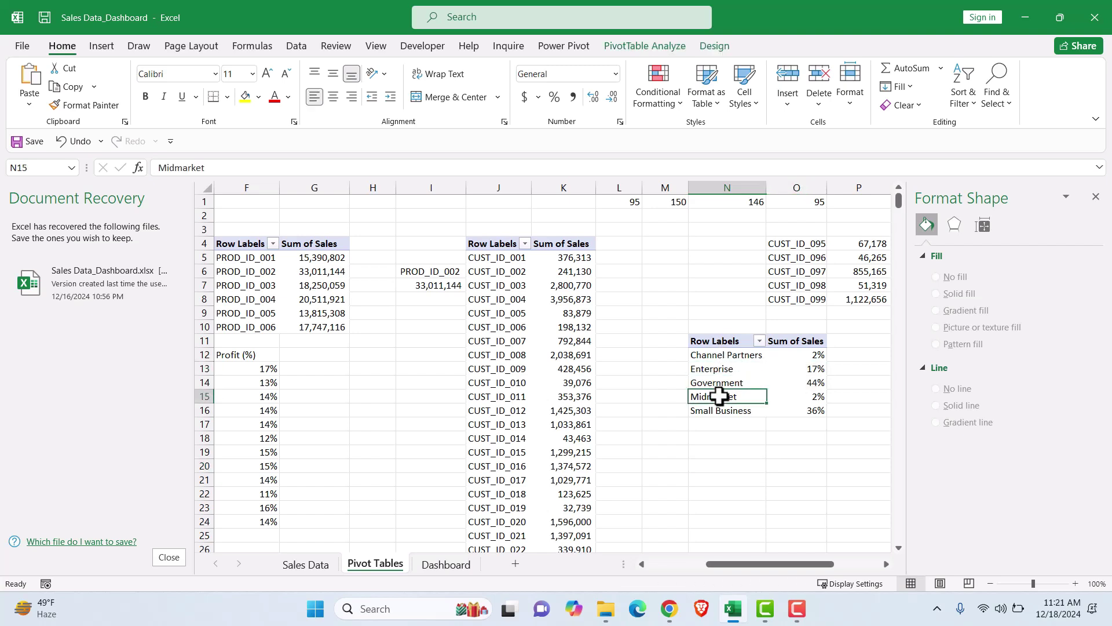
{"action": "left_click", "coordinate": [720, 374]}
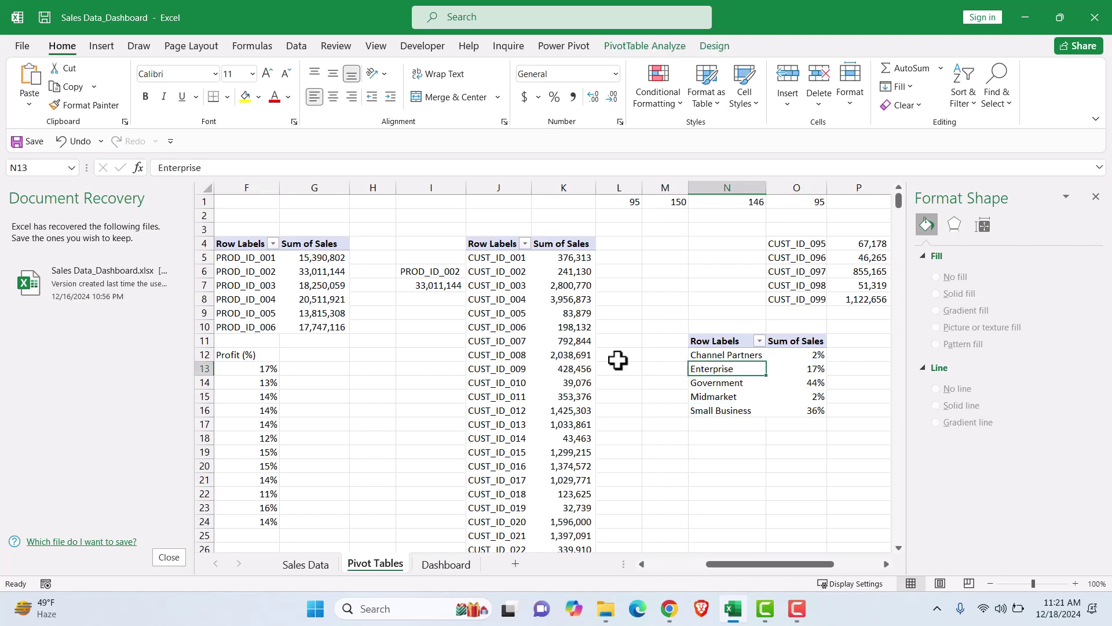
{"action": "left_click", "coordinate": [93, 50]}
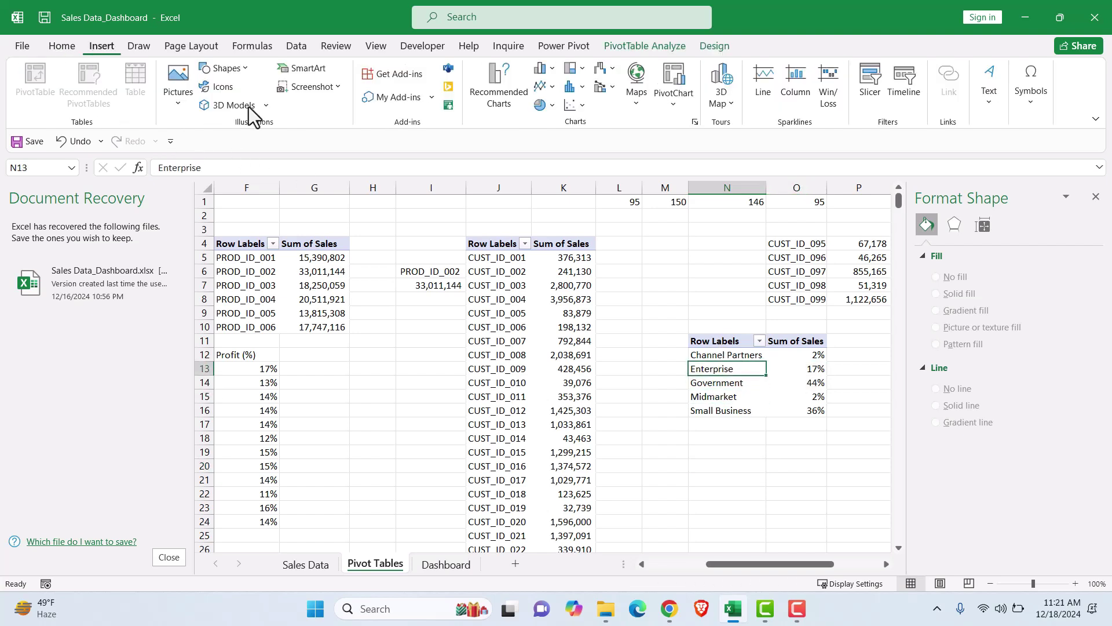
{"action": "left_click", "coordinate": [502, 109]}
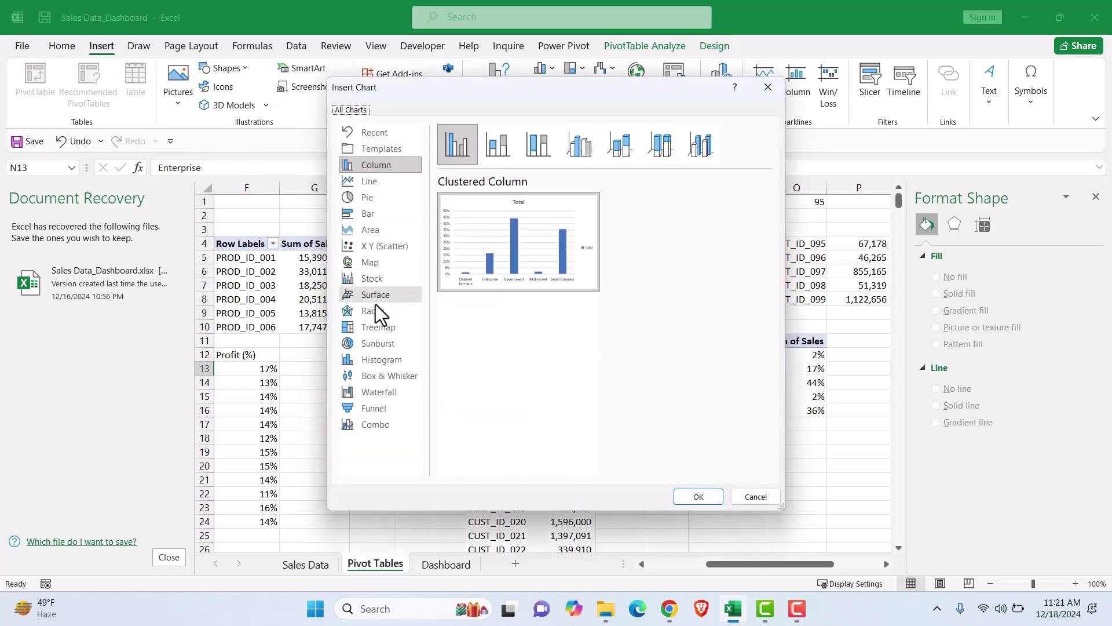
{"action": "left_click", "coordinate": [379, 328]}
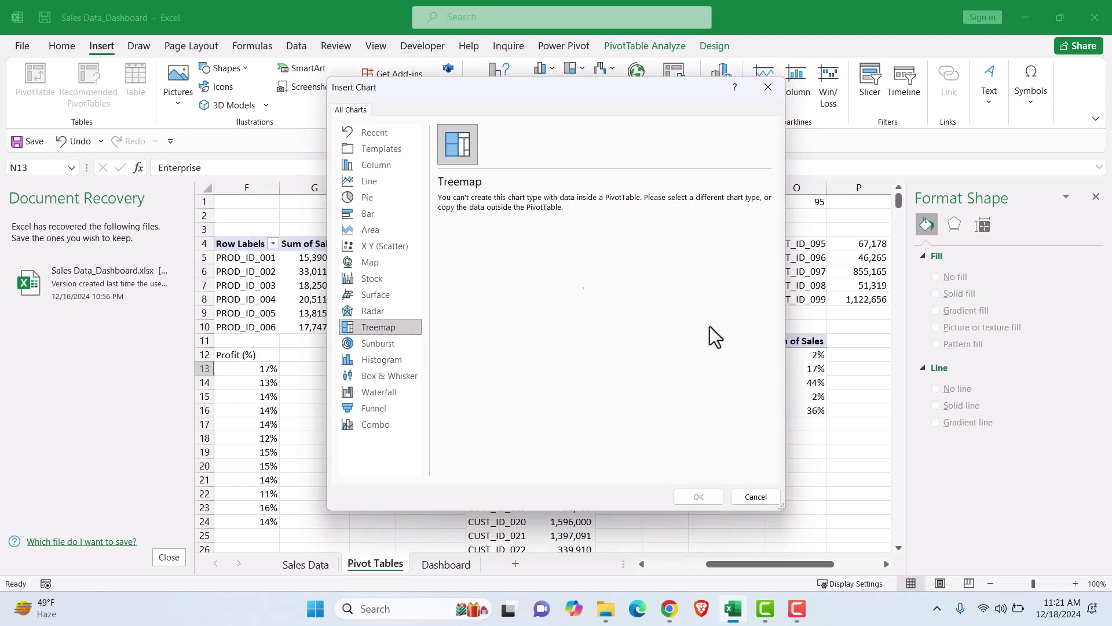
{"action": "left_click", "coordinate": [755, 497]}
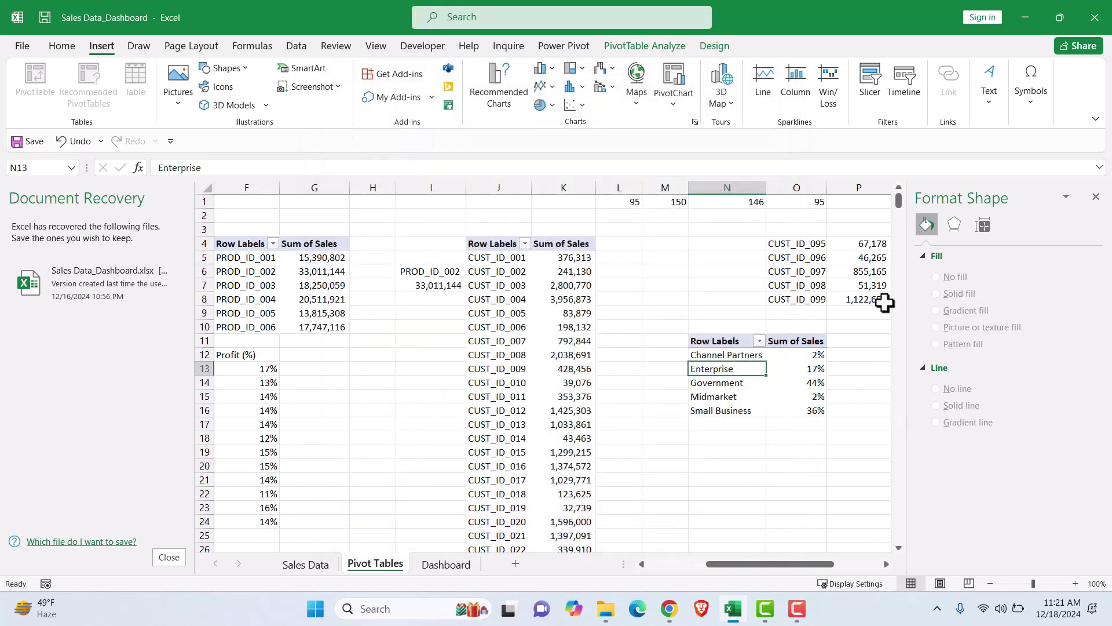
Copy the segment names and percentages from N12:O16 and paste them outside the PivotTable starting at N22
{"action": "scroll", "coordinate": [886, 300], "scroll_direction": "down", "scroll_amount": 2}
{"action": "left_click", "coordinate": [796, 381]}
{"action": "left_click_drag", "start_coordinate": [728, 272], "coordinate": [802, 322]}
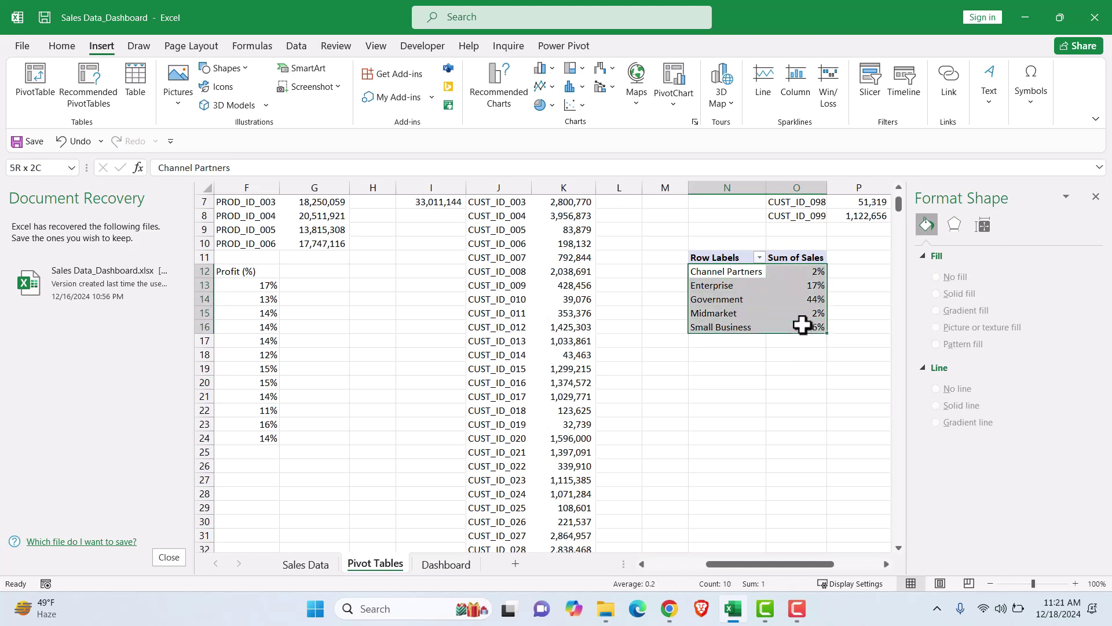
{"action": "key", "text": "ctrl+c"}
{"action": "left_click", "coordinate": [729, 406]}
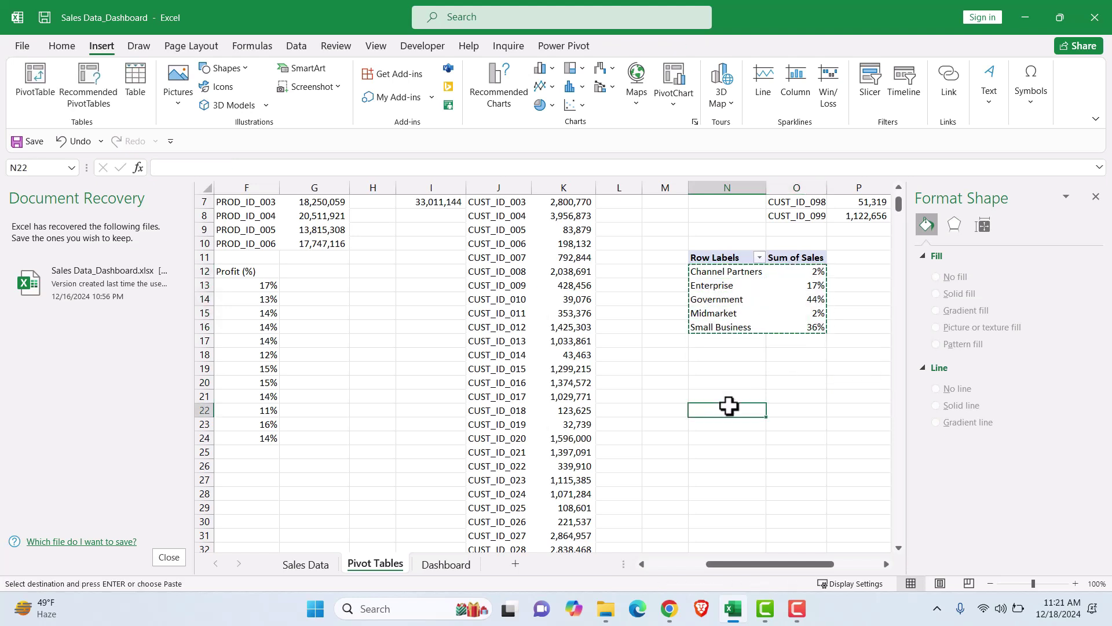
{"action": "key", "text": "ctrl+v"}
Head the copied data with Segment in N21 and Percentage in O21
{"action": "left_click", "coordinate": [722, 397]}
{"action": "type", "text": "Se"}
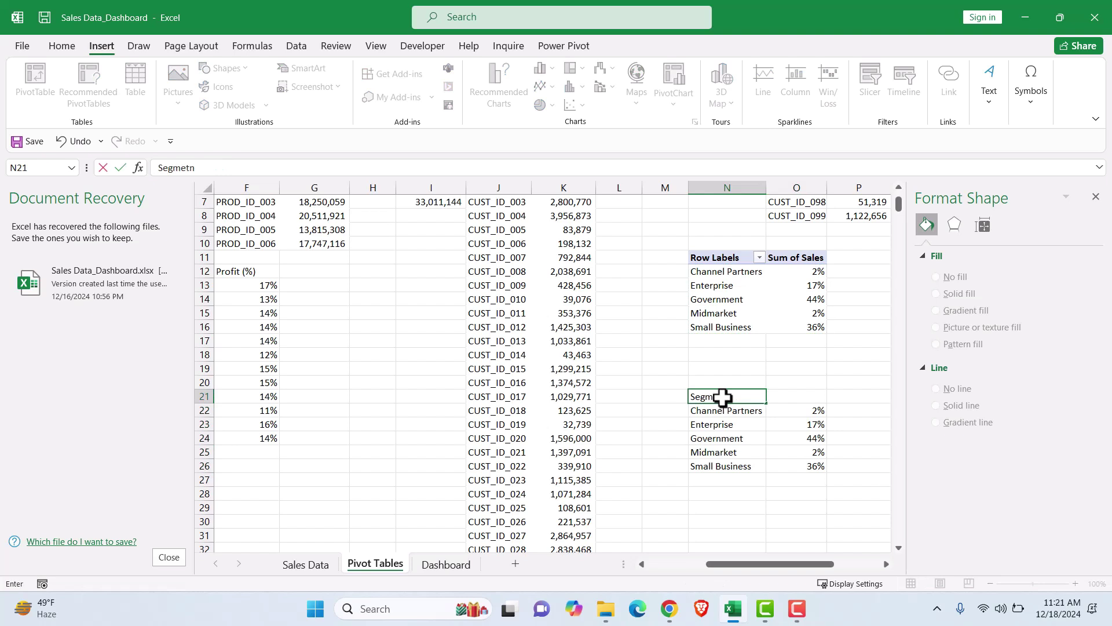
{"action": "key", "text": "Tab"}
{"action": "type", "text": "Pe"}
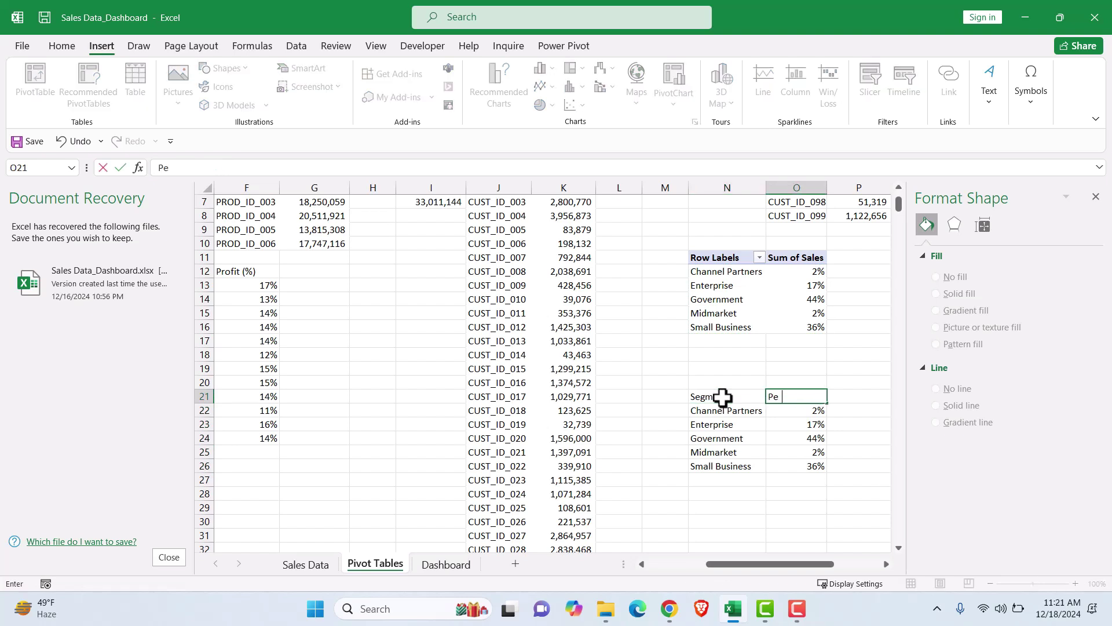
{"action": "type", "text": "rcentage"}
{"action": "double_click", "coordinate": [734, 398]}
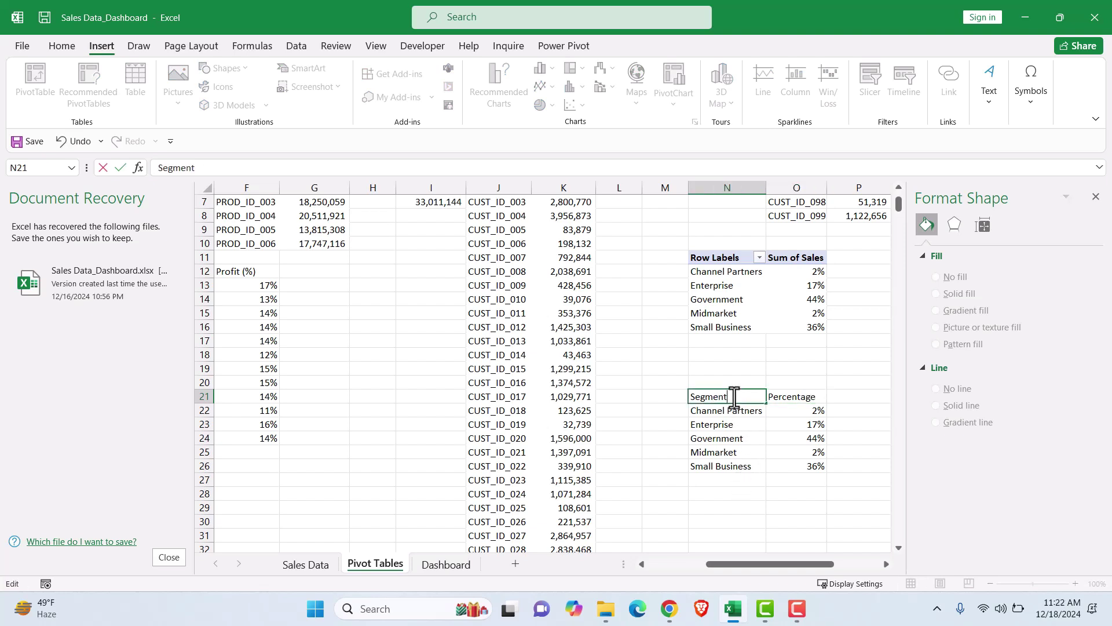
{"action": "left_click", "coordinate": [720, 500]}
Insert a Treemap chart from the copied segment data in N21:O26
{"action": "left_click_drag", "start_coordinate": [741, 411], "coordinate": [777, 467]}
{"action": "left_click_drag", "start_coordinate": [720, 394], "coordinate": [789, 468]}
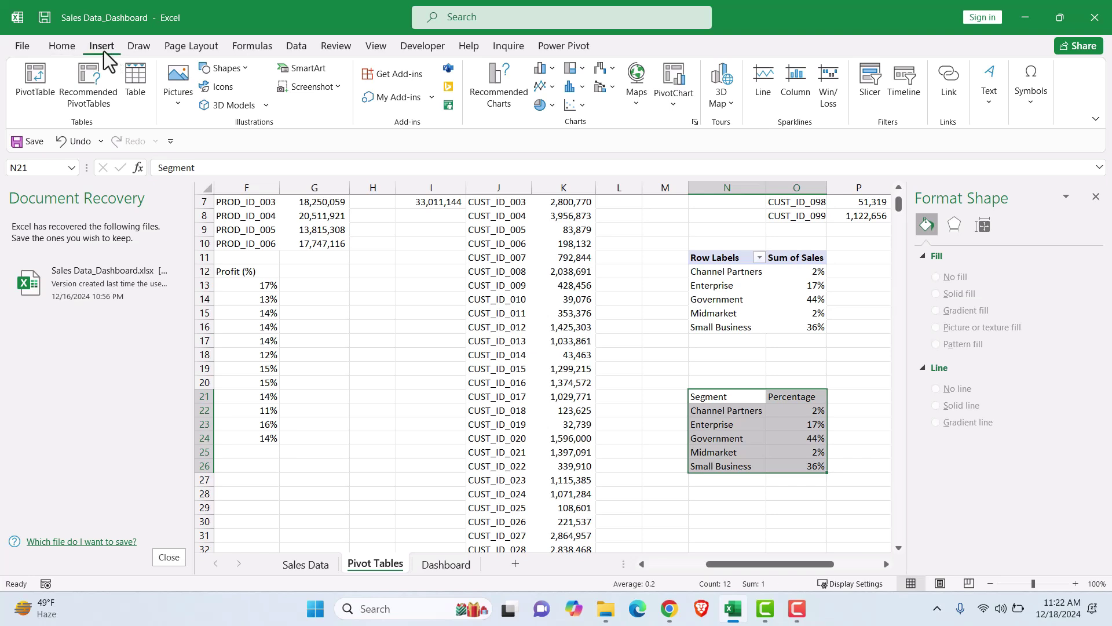
{"action": "left_click", "coordinate": [500, 107]}
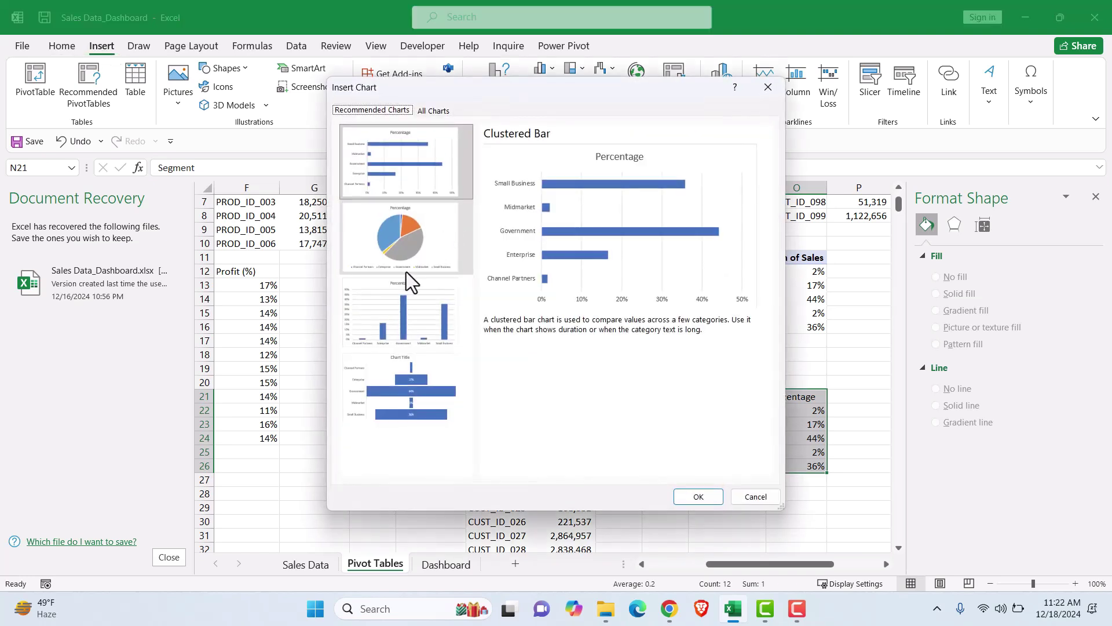
{"action": "left_click", "coordinate": [434, 110]}
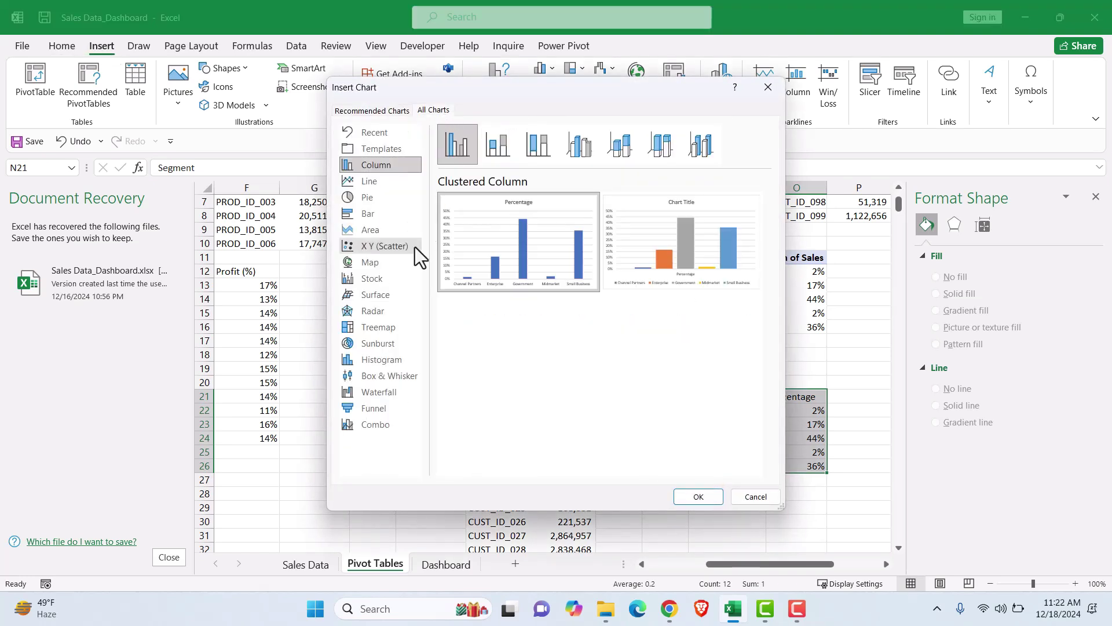
{"action": "left_click", "coordinate": [387, 327]}
{"action": "mouse_move", "coordinate": [537, 280]}
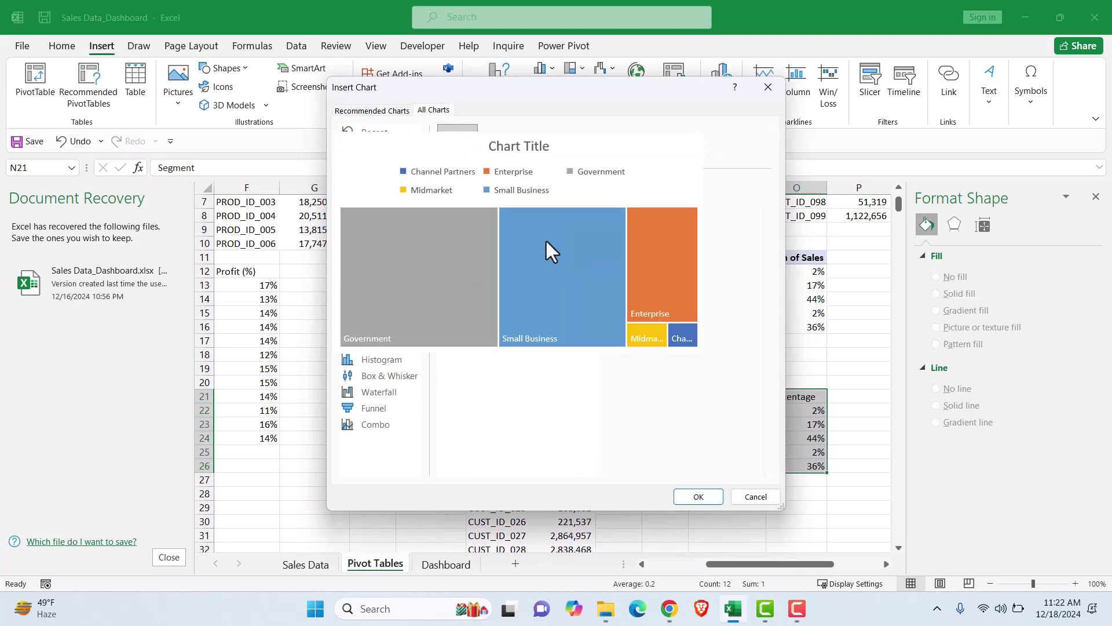
{"action": "left_click", "coordinate": [699, 498]}
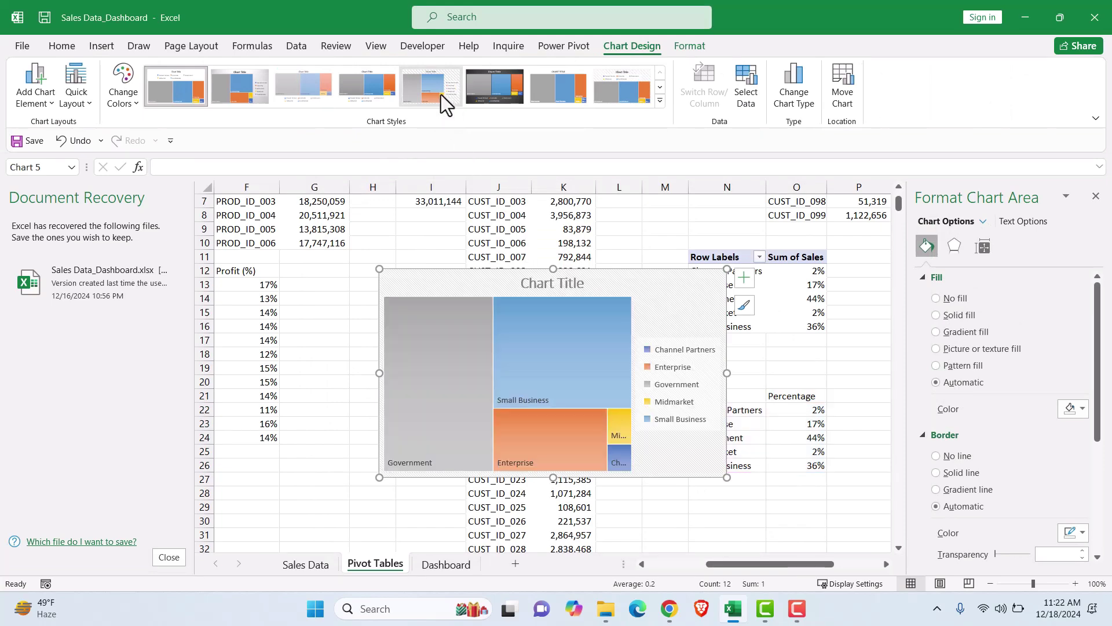
Apply the fifth chart style, with gradient fills and a hatched grey background, to the treemap
{"action": "left_click", "coordinate": [440, 95]}
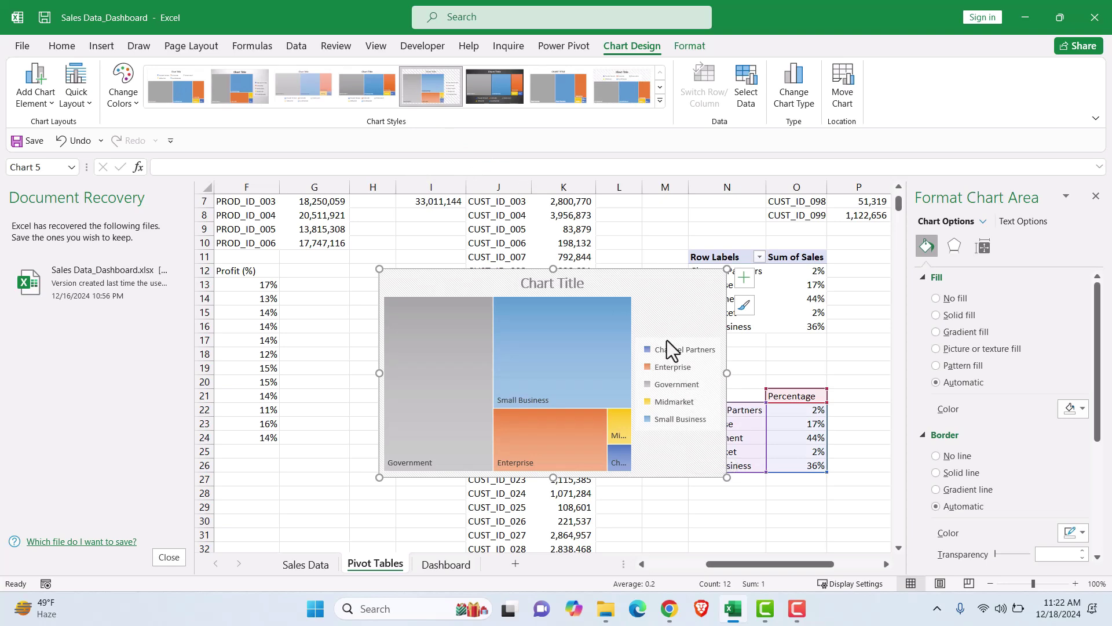
{"action": "right_click", "coordinate": [666, 297]}
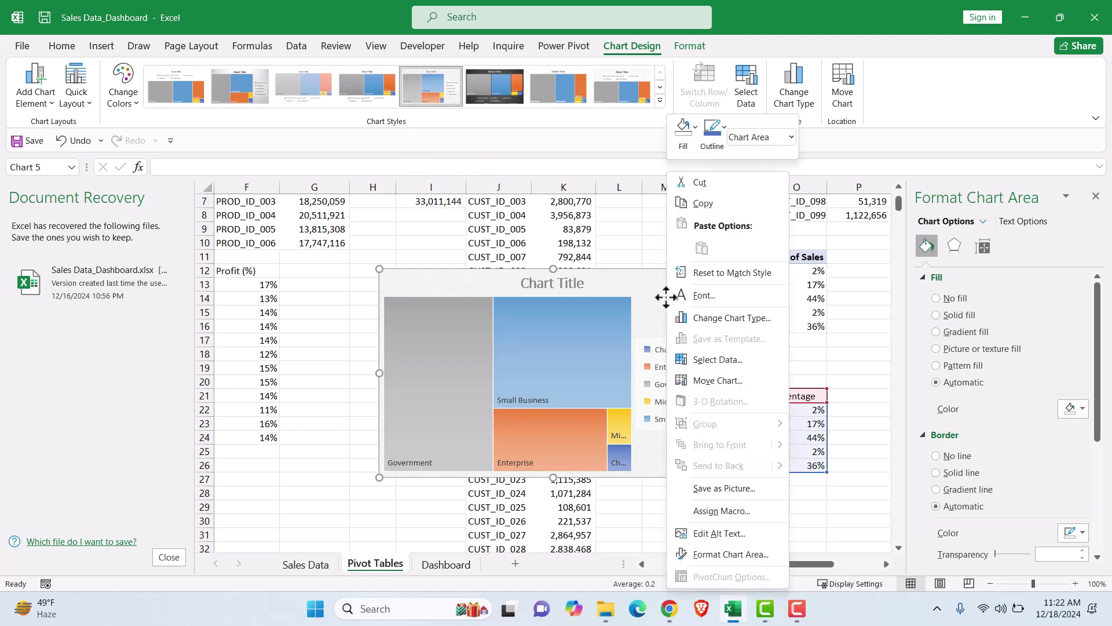
{"action": "right_click", "coordinate": [607, 341]}
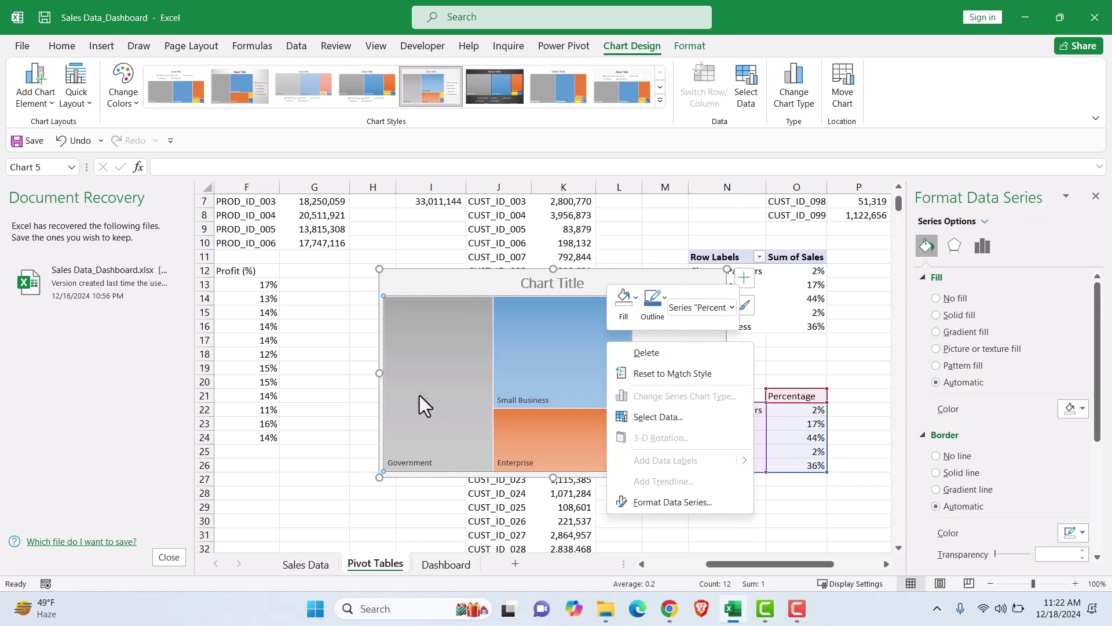
{"action": "key", "text": "Escape"}
Reposition the treemap's legend at the top of the chart, between the title and the plot
{"action": "left_click", "coordinate": [745, 278]}
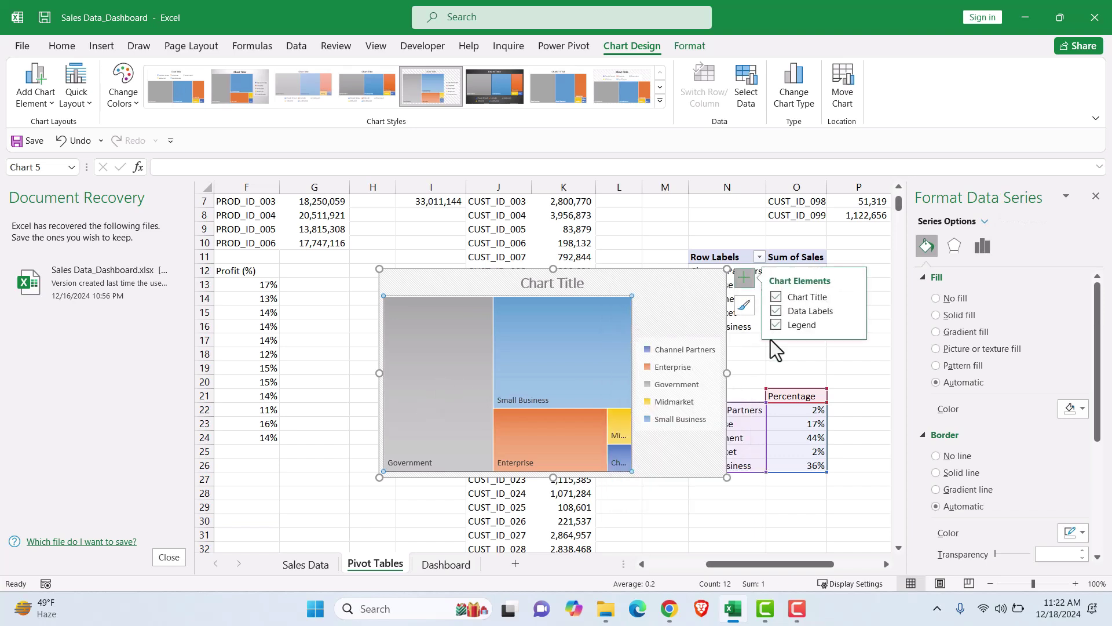
{"action": "left_click", "coordinate": [776, 325]}
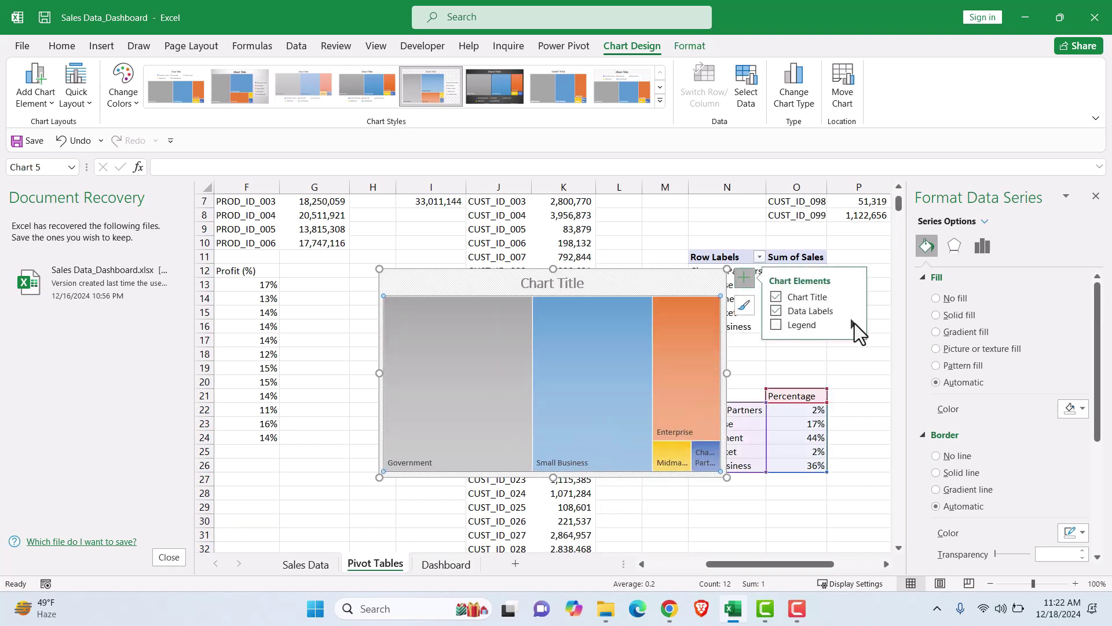
{"action": "left_click", "coordinate": [854, 324]}
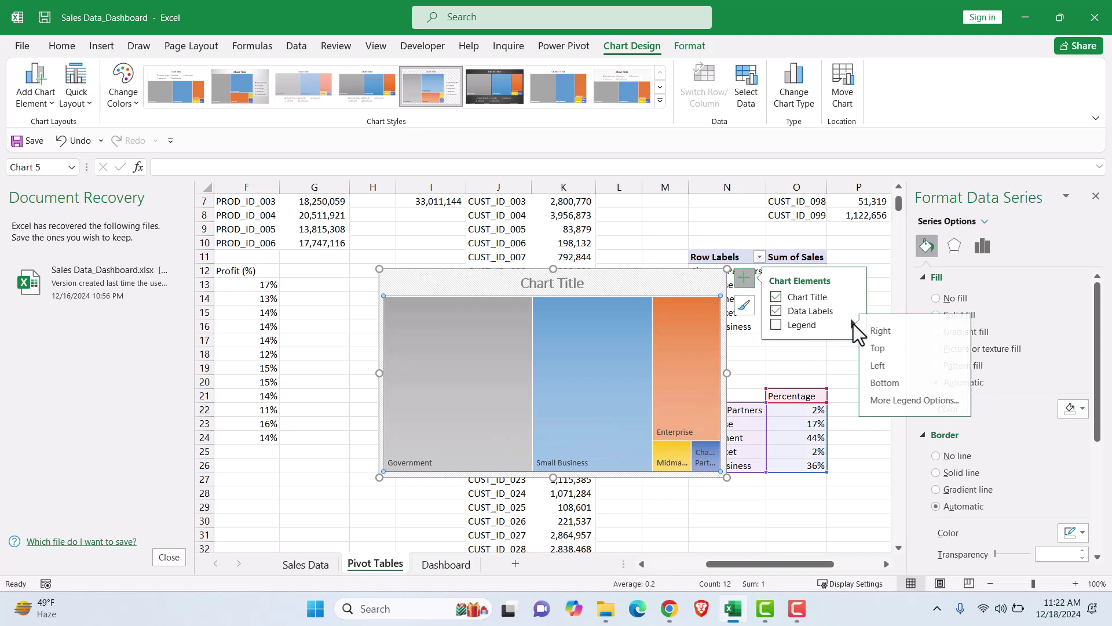
{"action": "left_click", "coordinate": [911, 401]}
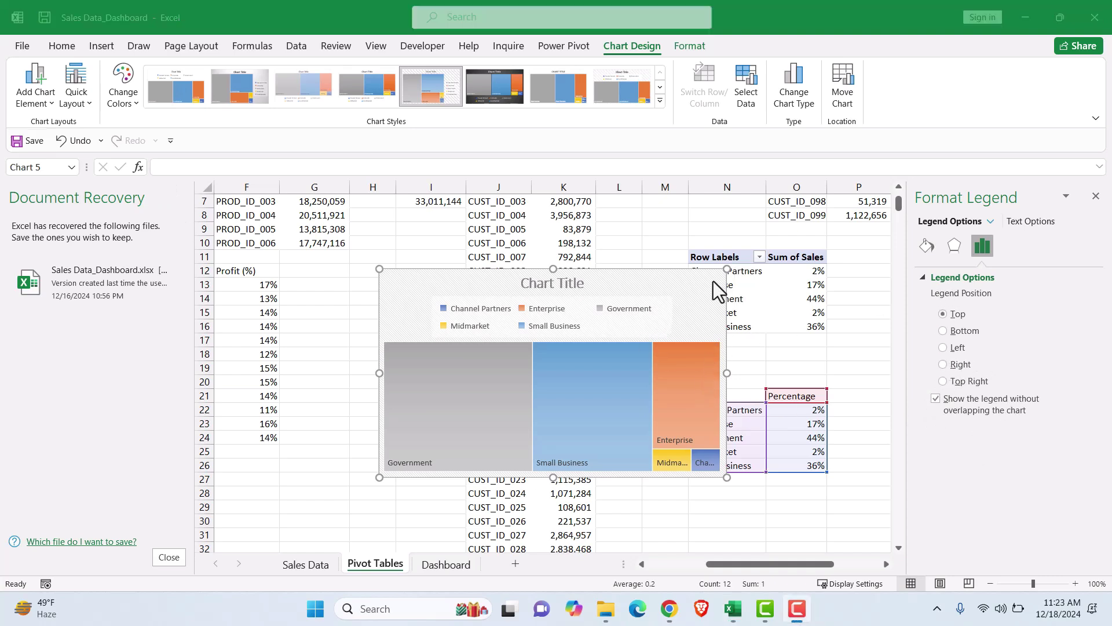
{"action": "left_click", "coordinate": [839, 367]}
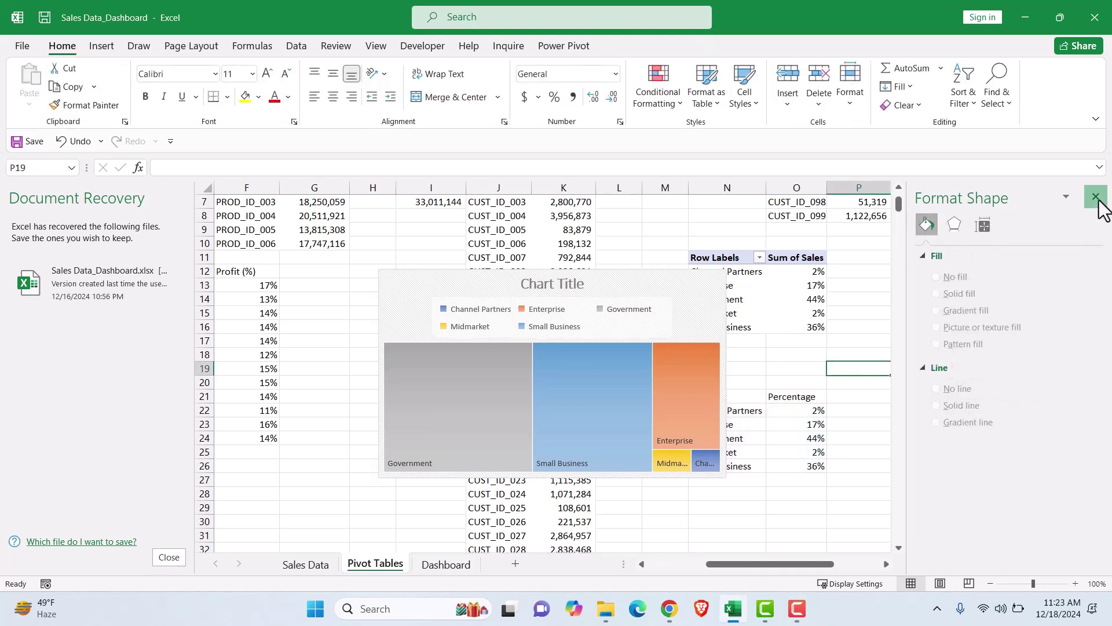
Remove the legend from the segment treemap chart
{"action": "left_click", "coordinate": [1096, 197]}
{"action": "left_click", "coordinate": [721, 290]}
{"action": "left_click", "coordinate": [744, 280]}
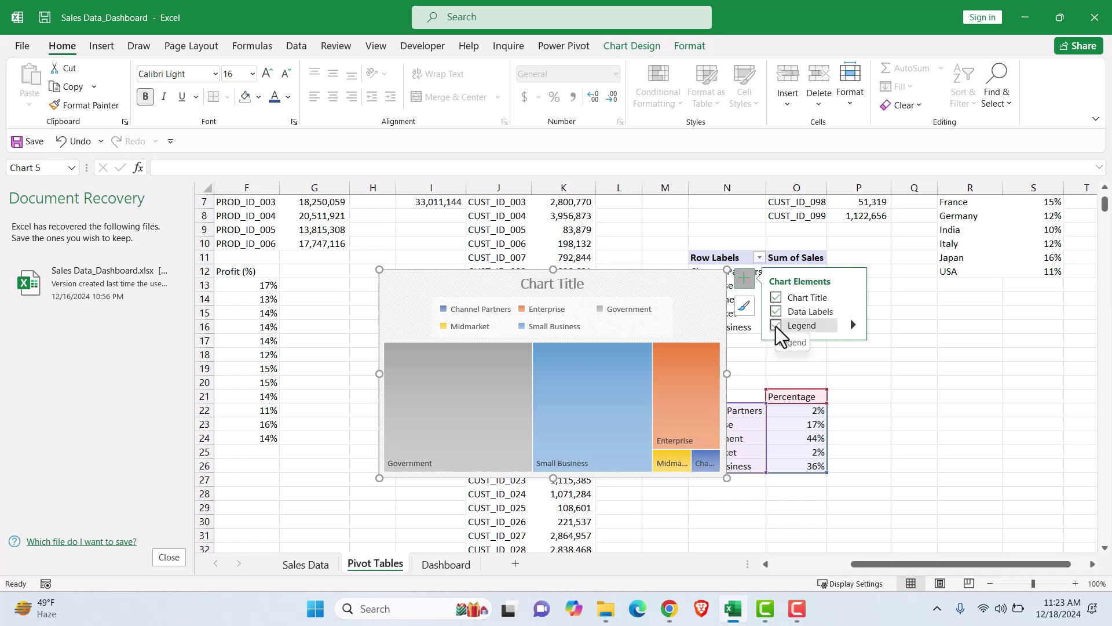
{"action": "left_click", "coordinate": [776, 327]}
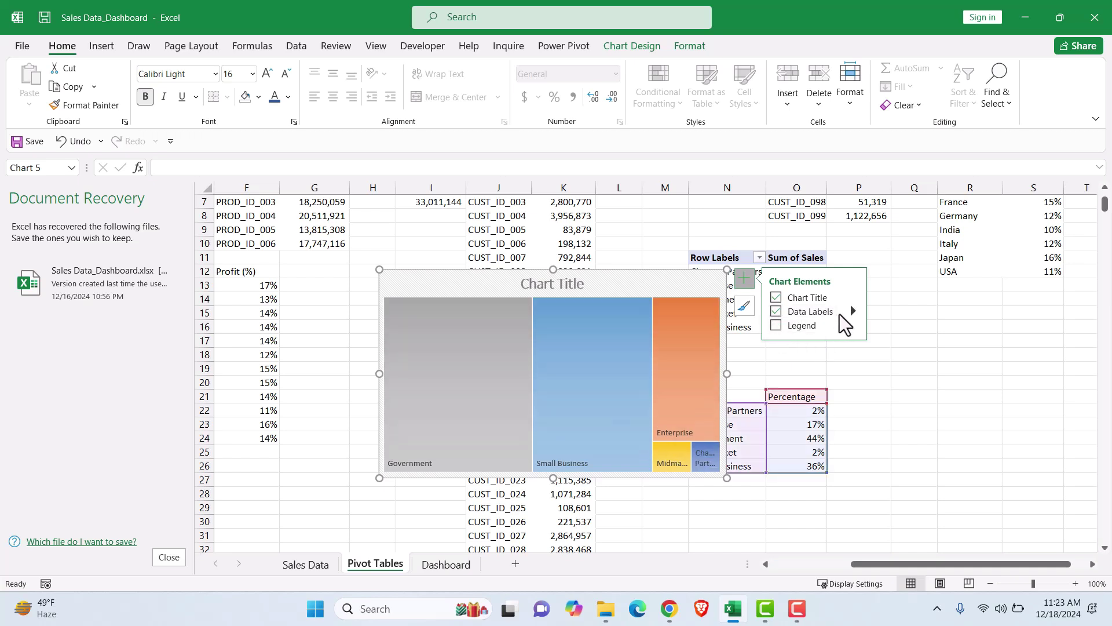
Show category name and value in the treemap's data labels, separated by a new line, and save the workbook
{"action": "mouse_move", "coordinate": [851, 311]}
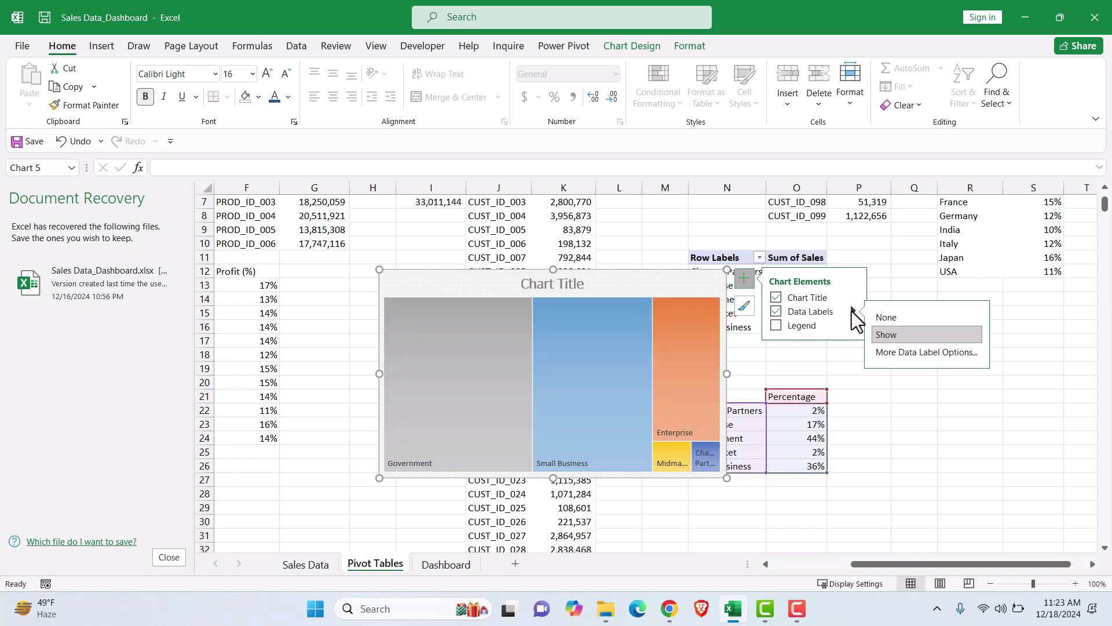
{"action": "left_click", "coordinate": [894, 352]}
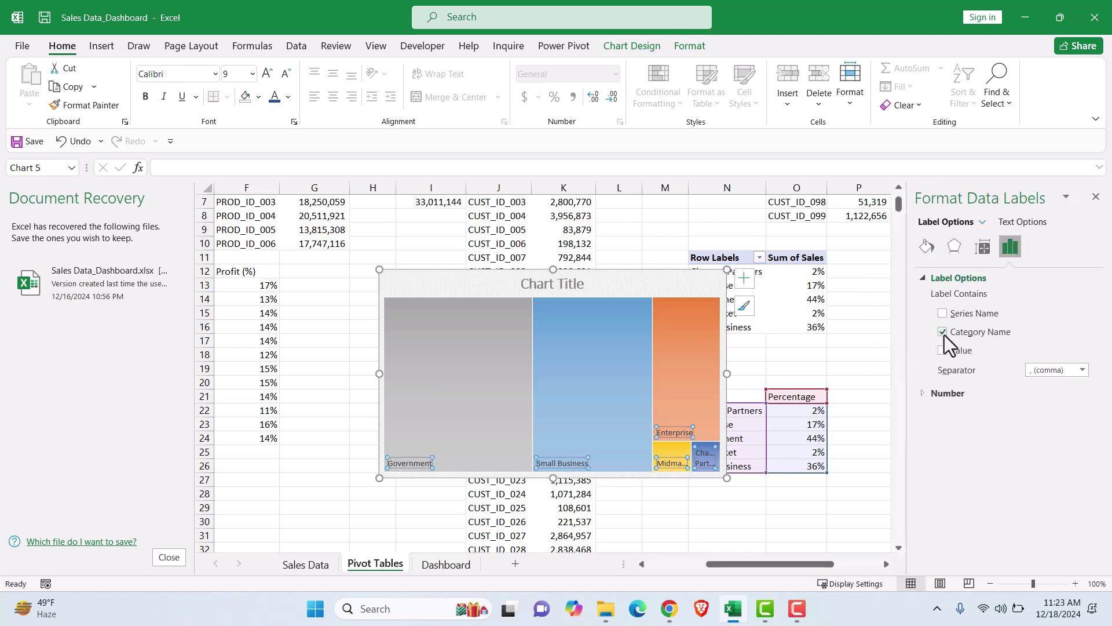
{"action": "left_click", "coordinate": [1081, 370]}
{"action": "left_click", "coordinate": [1063, 429]}
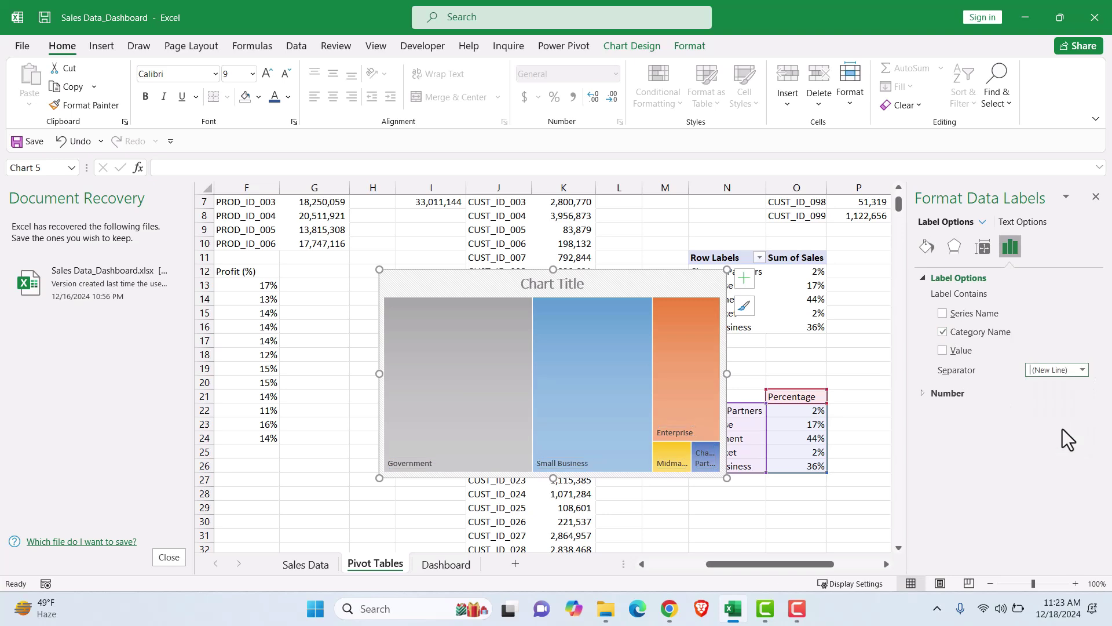
{"action": "left_click", "coordinate": [943, 350]}
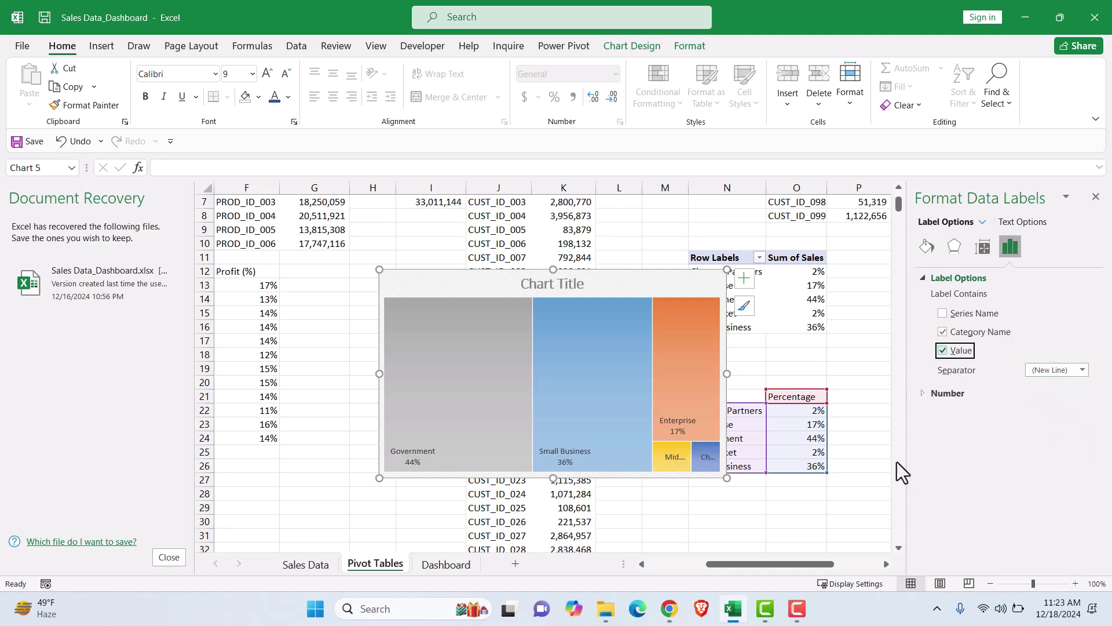
{"action": "left_click", "coordinate": [920, 392]}
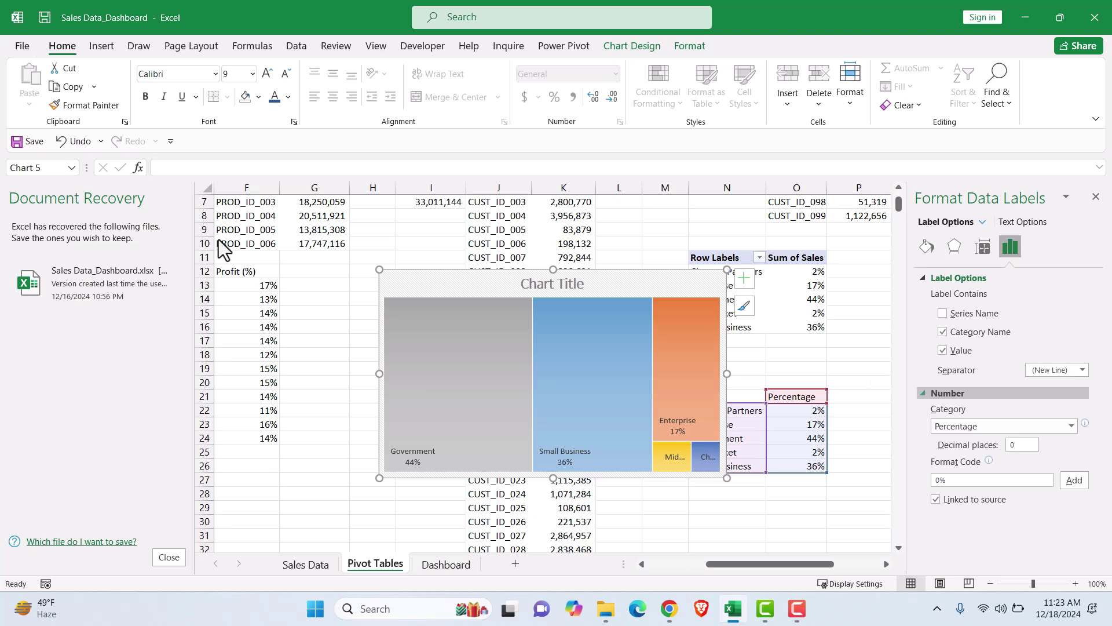
{"action": "left_click", "coordinate": [27, 140]}
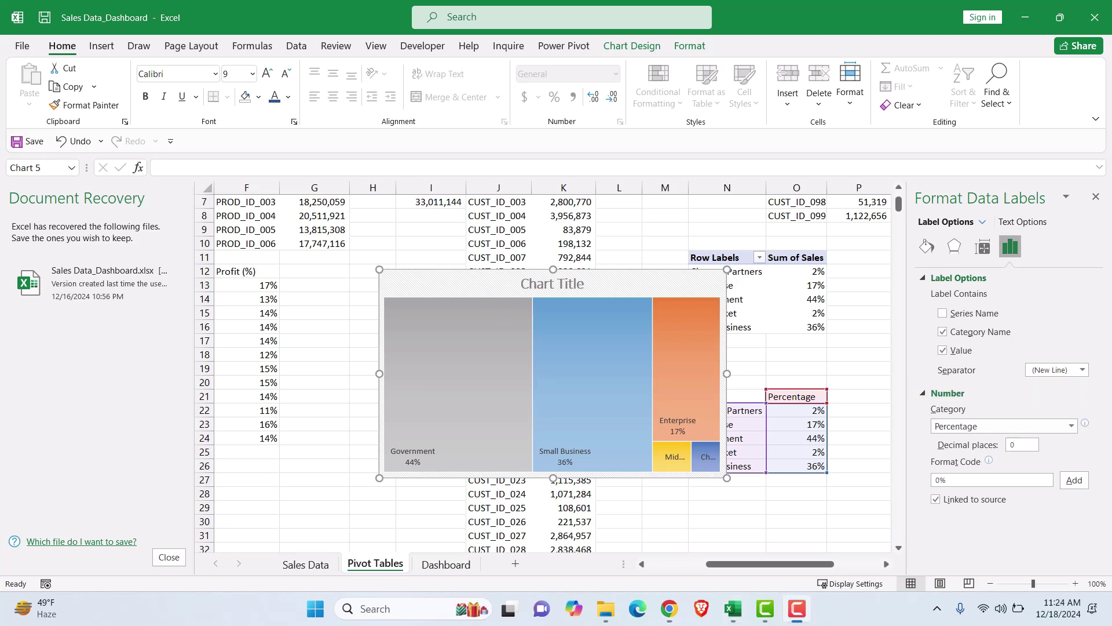
Title the treemap chart "Sales % by Segment"
{"action": "left_click", "coordinate": [568, 286]}
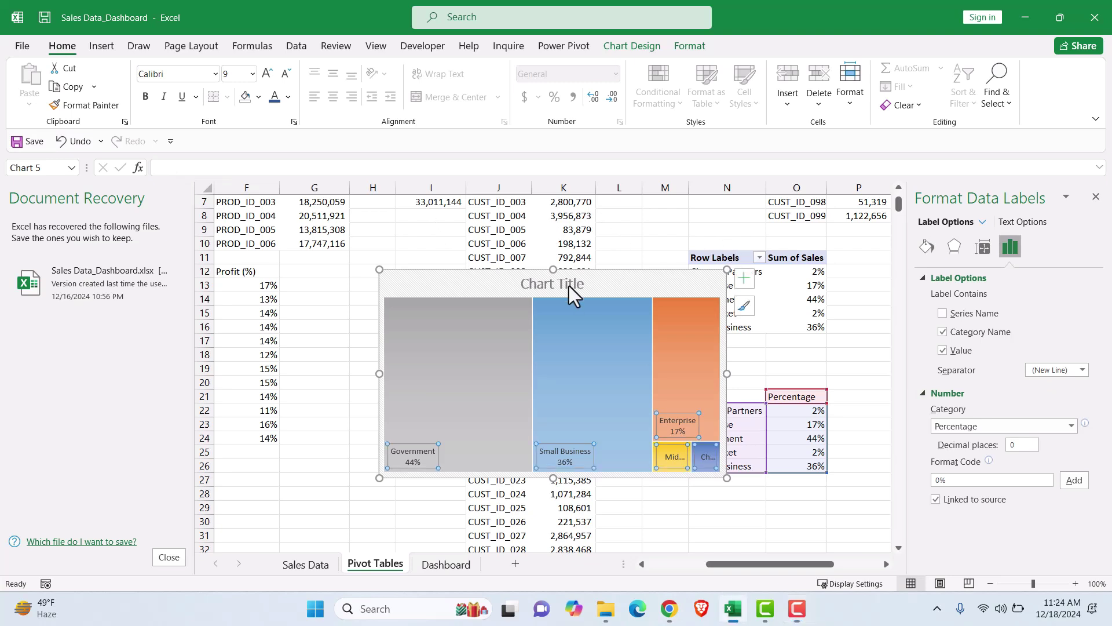
{"action": "left_click", "coordinate": [541, 285]}
{"action": "left_click_drag", "start_coordinate": [523, 283], "coordinate": [607, 289]}
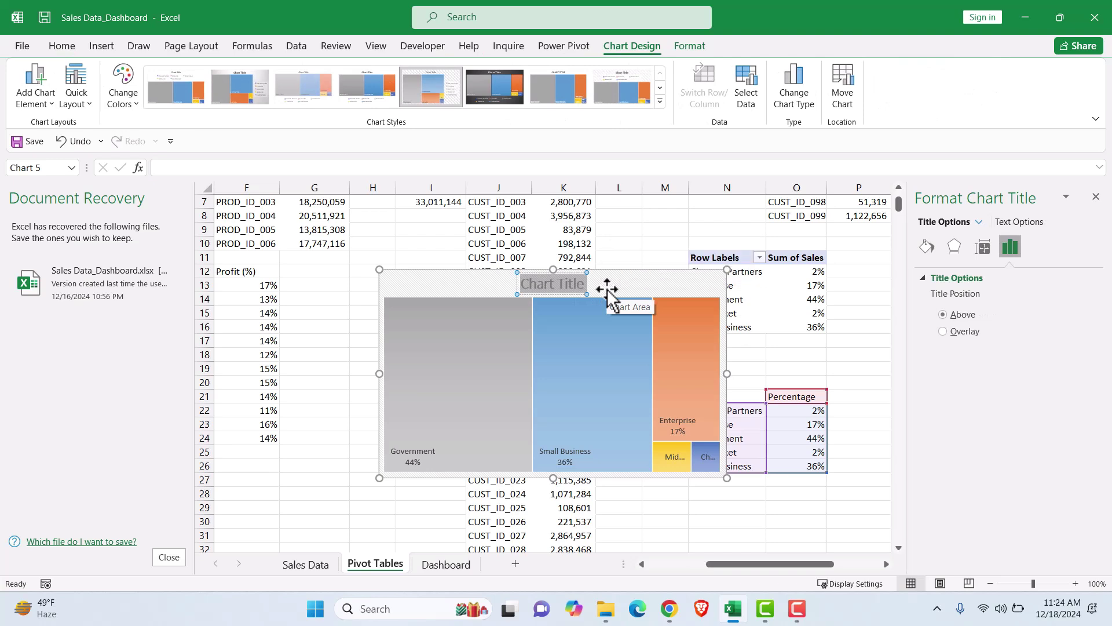
{"action": "type", "text": "Sales % by Segment"}
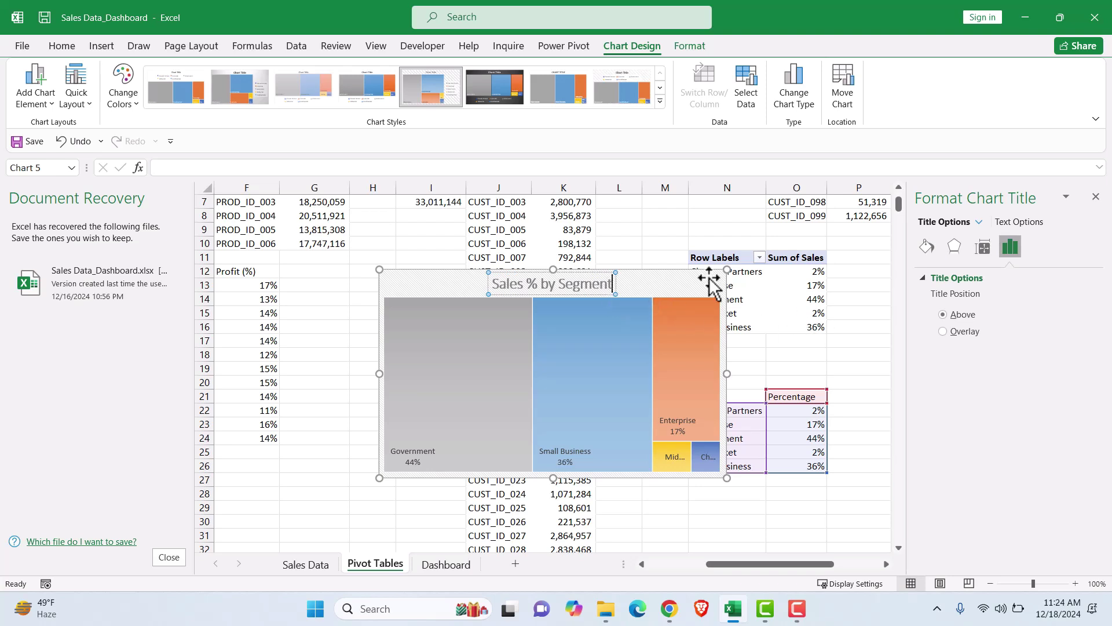
{"action": "left_click", "coordinate": [759, 368]}
{"action": "left_click", "coordinate": [656, 281]}
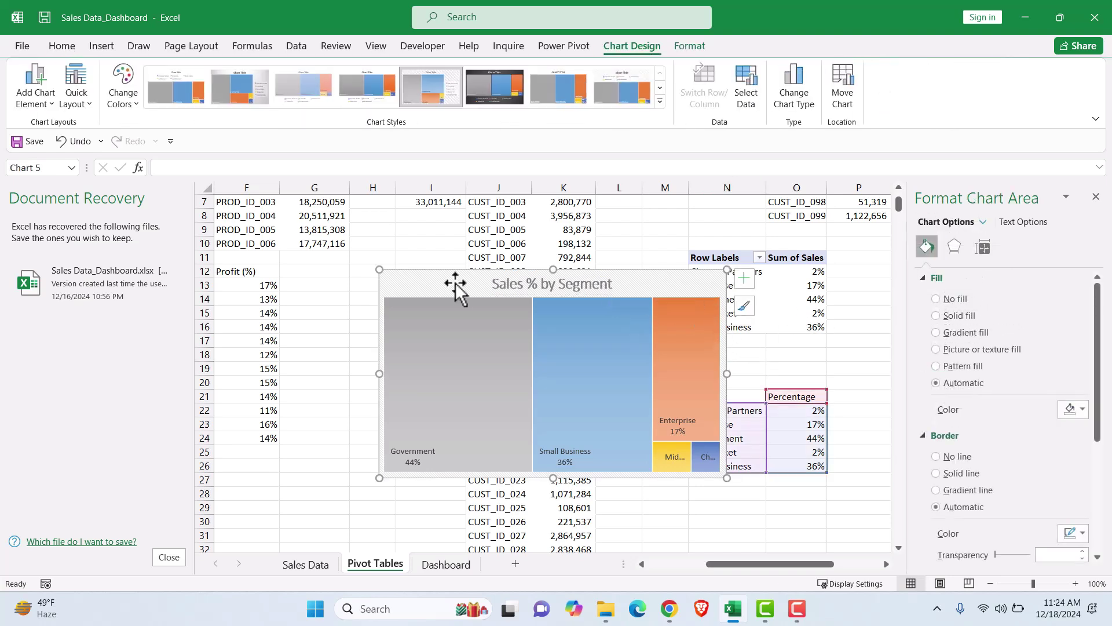
Make the treemap's data labels bold
{"action": "left_click", "coordinate": [547, 452]}
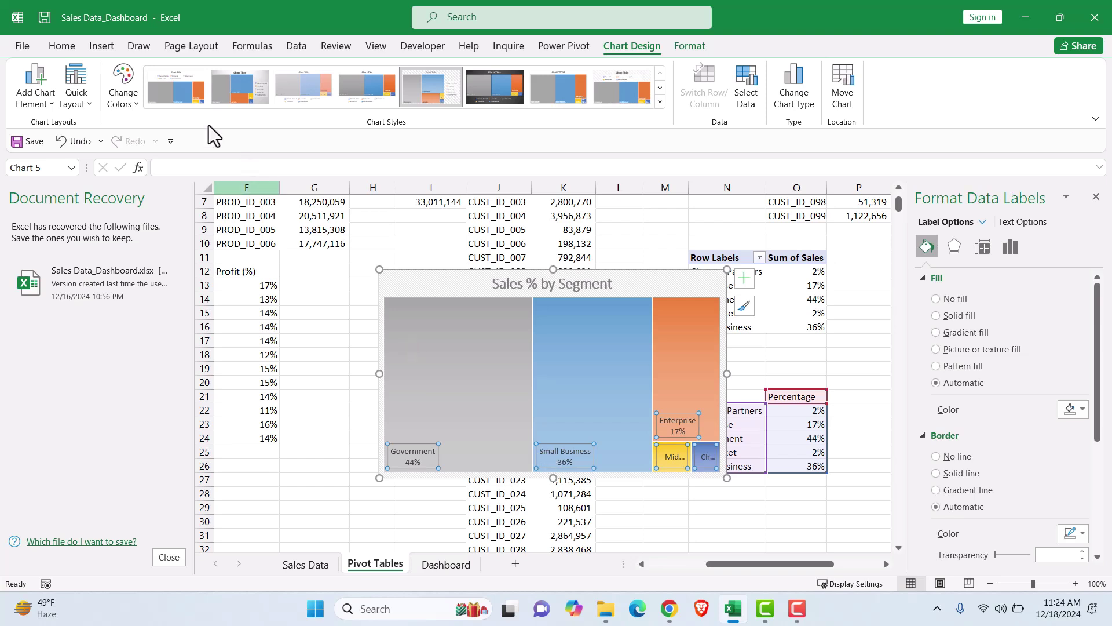
{"action": "left_click", "coordinate": [62, 46]}
{"action": "left_click", "coordinate": [147, 98]}
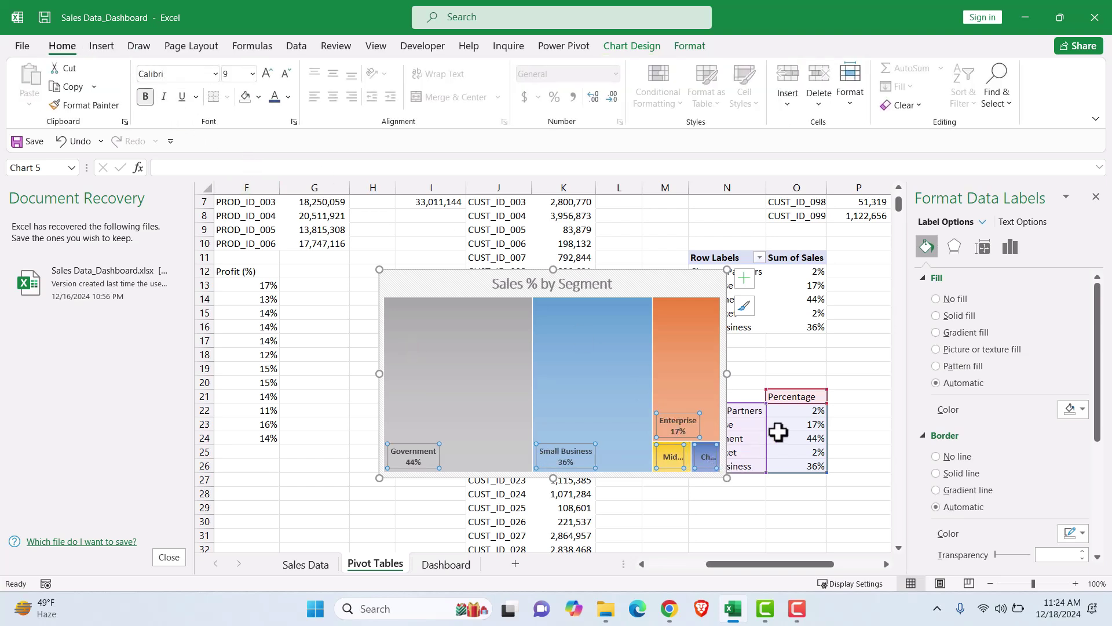
{"action": "left_click", "coordinate": [636, 500]}
Move the treemap to the empty bottom-row panel below the country chart on the Dashboard sheet, with no fill and no border
{"action": "left_click", "coordinate": [405, 272]}
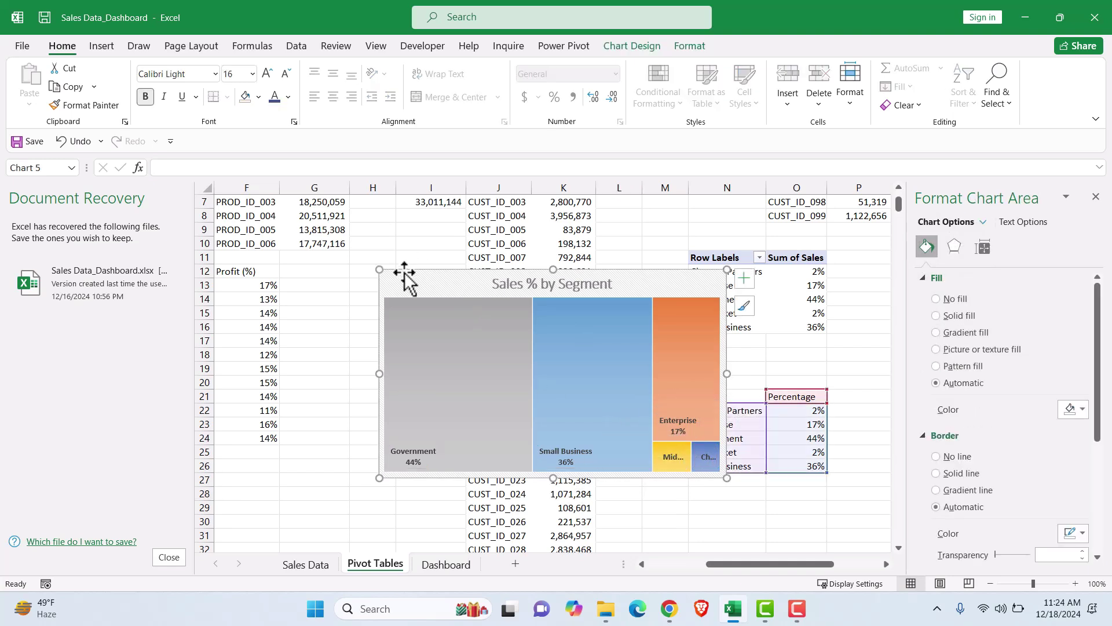
{"action": "key", "text": "ctrl+x"}
{"action": "left_click", "coordinate": [446, 564]}
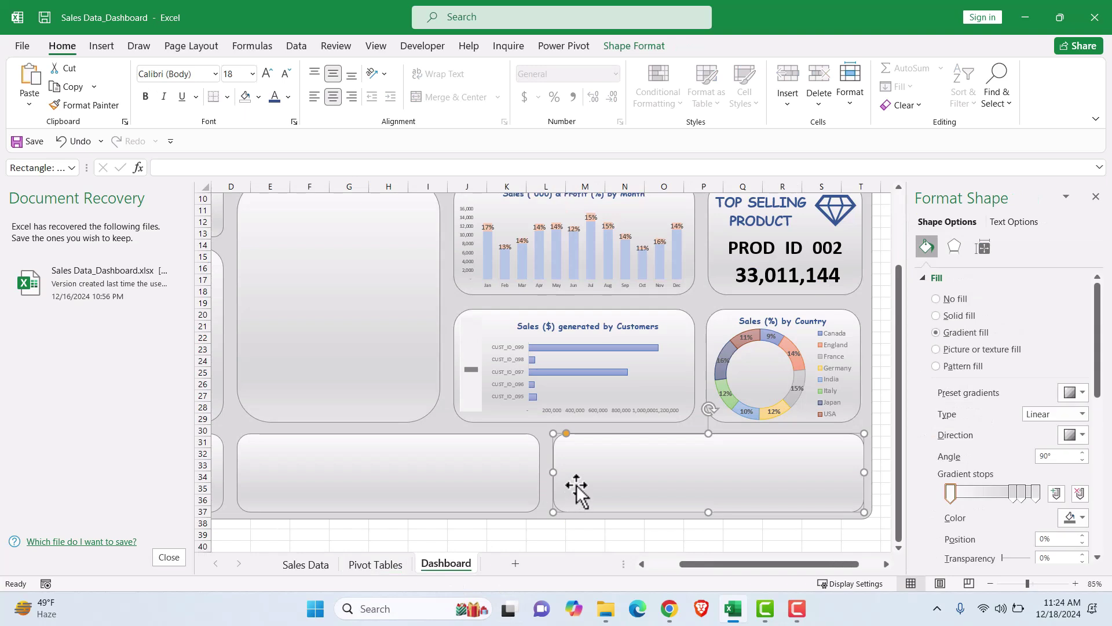
{"action": "key", "text": "ctrl+v"}
{"action": "scroll", "coordinate": [625, 390], "scroll_direction": "down", "scroll_amount": 4}
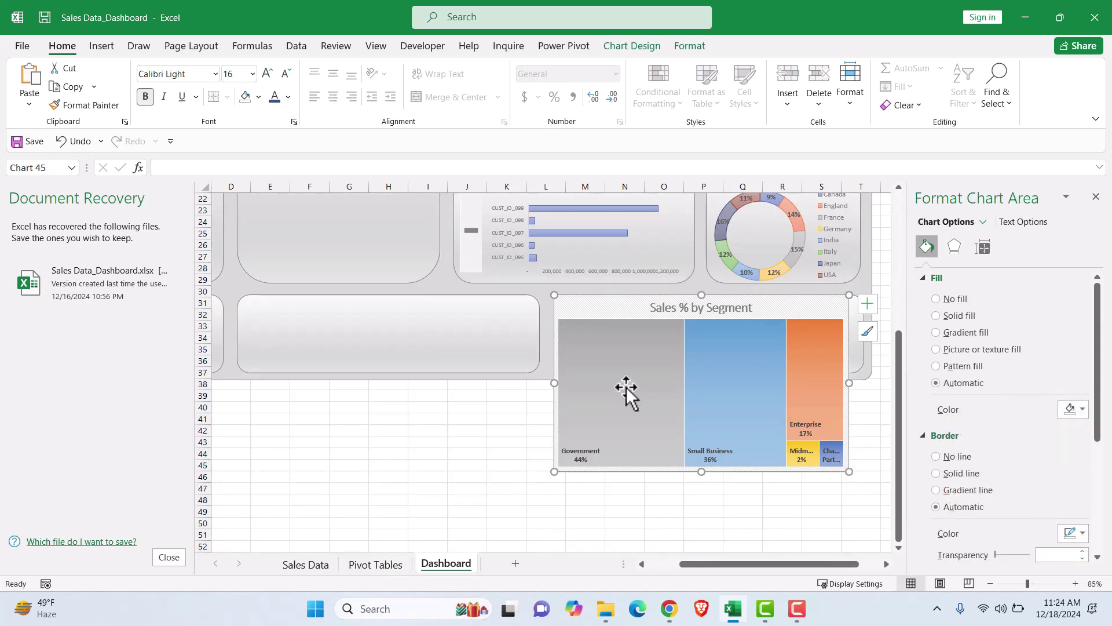
{"action": "left_click", "coordinate": [936, 299]}
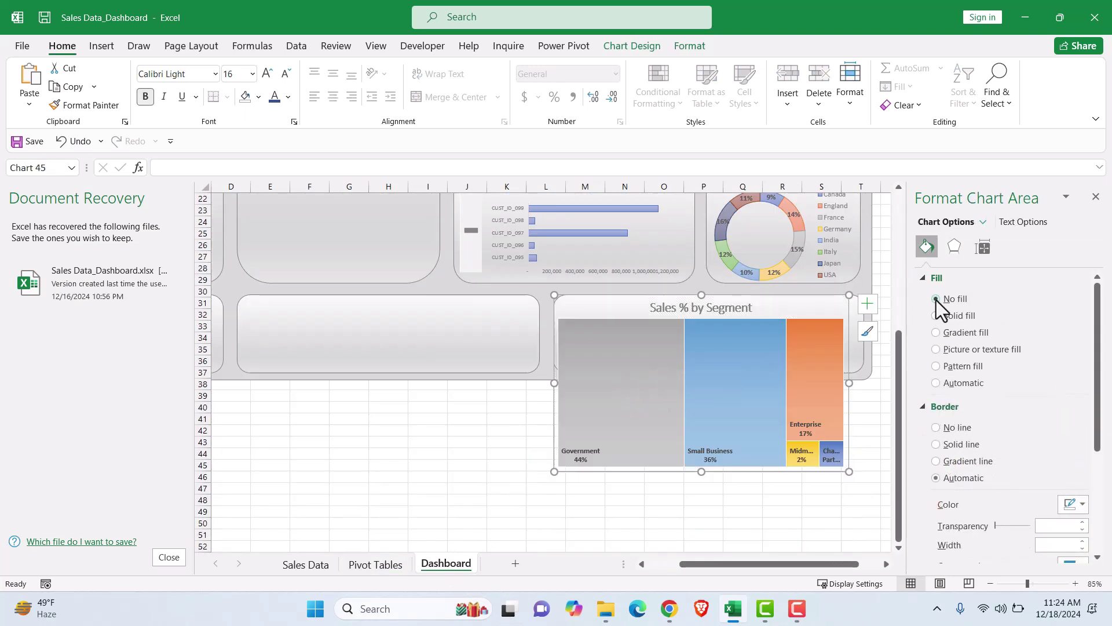
{"action": "left_click", "coordinate": [935, 428]}
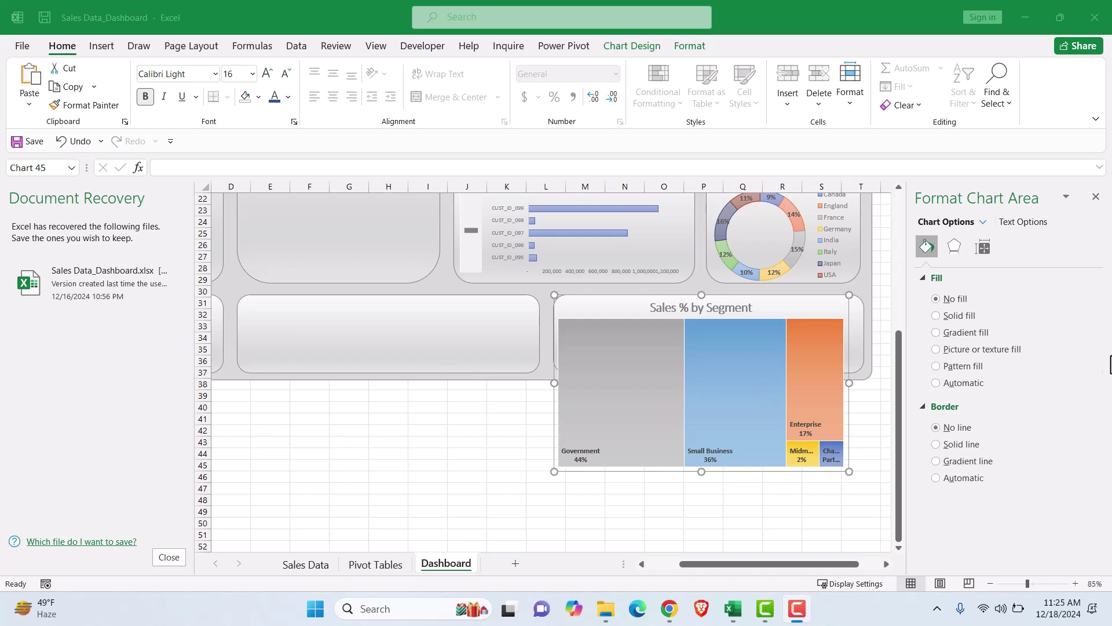
Format the treemap's title as 10-point Comic Sans MS in dark blue
{"action": "left_click", "coordinate": [658, 310]}
{"action": "left_click", "coordinate": [655, 309]}
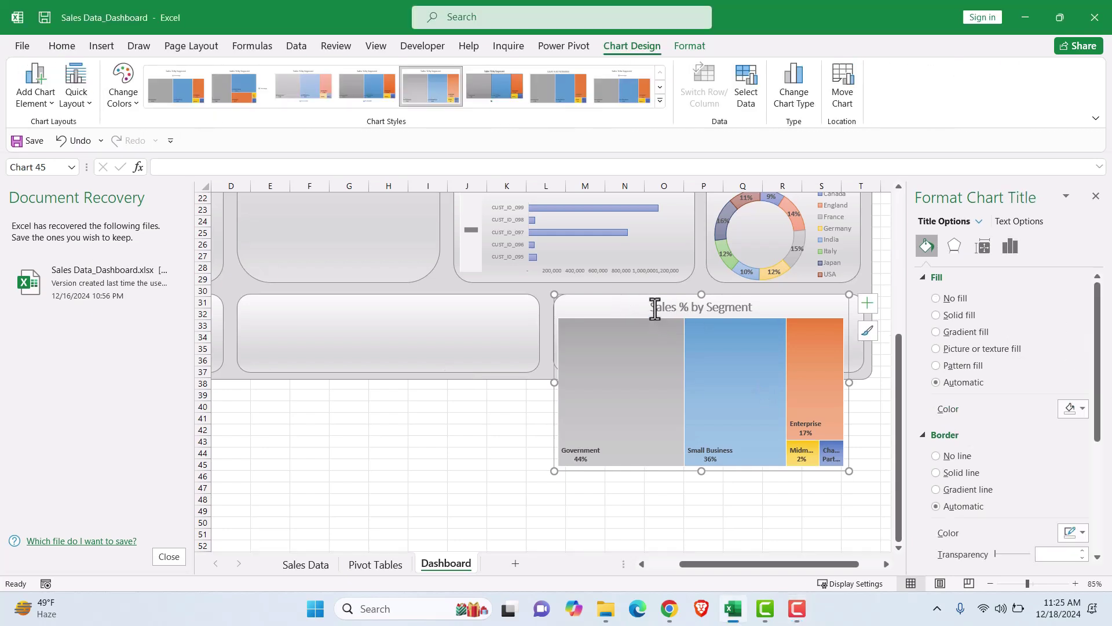
{"action": "left_click_drag", "start_coordinate": [651, 308], "coordinate": [754, 307]}
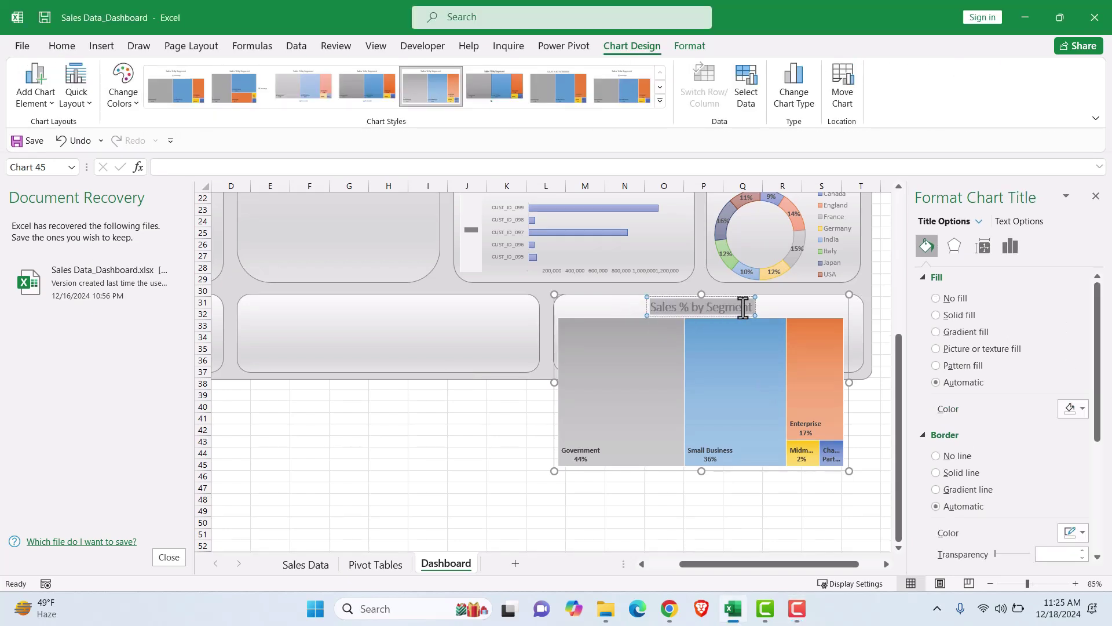
{"action": "left_click", "coordinate": [61, 46]}
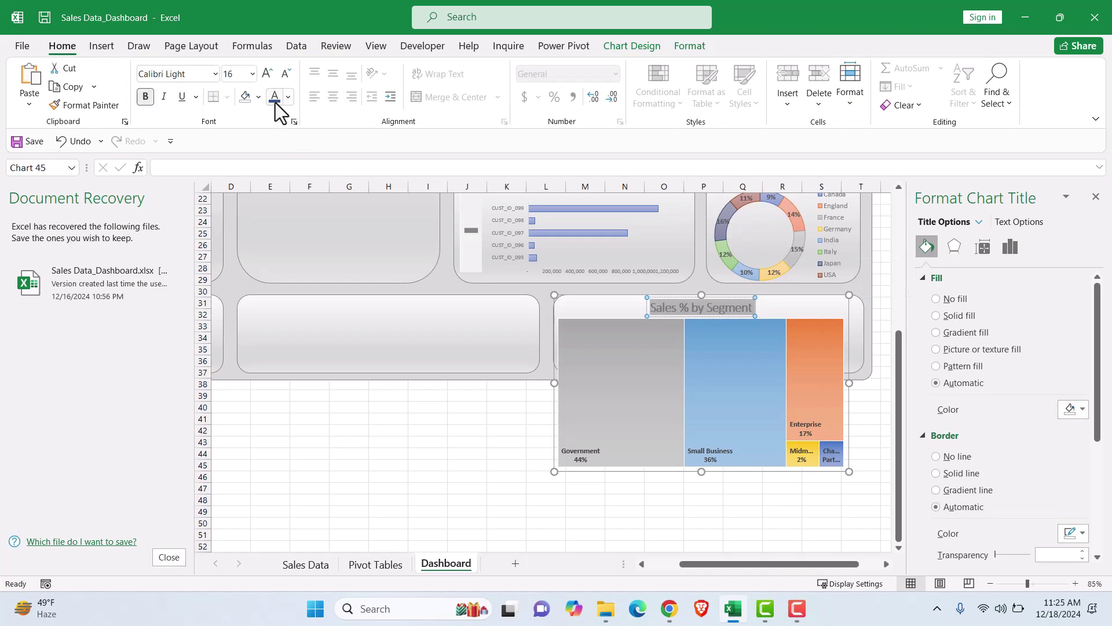
{"action": "left_click", "coordinate": [253, 73]}
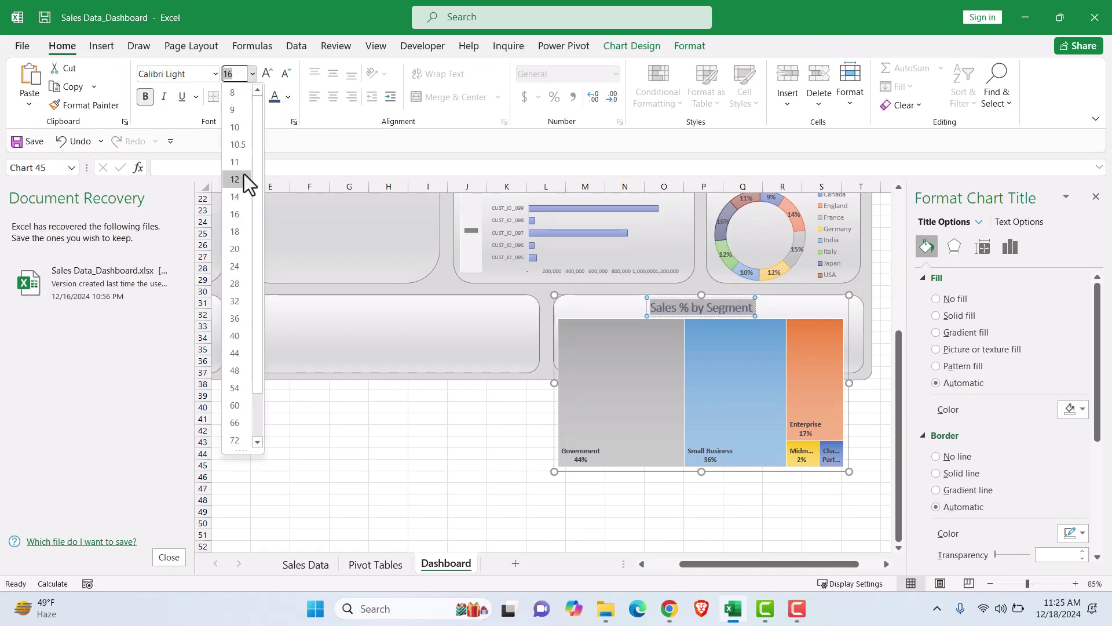
{"action": "left_click", "coordinate": [228, 125]}
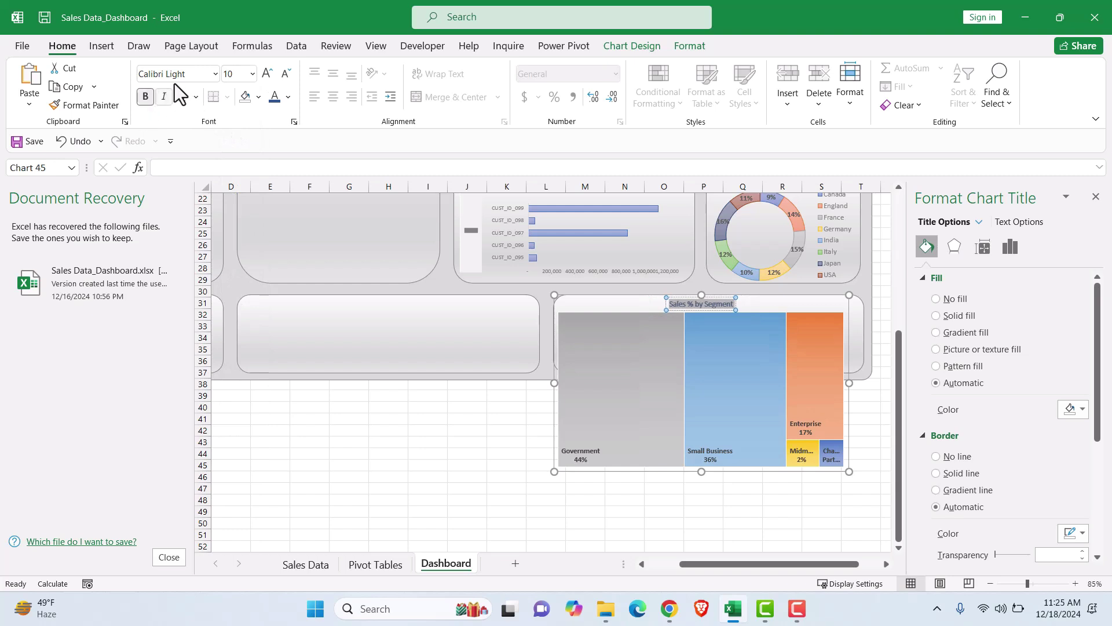
{"action": "left_click", "coordinate": [201, 76]}
{"action": "type", "text": "Comic Sans MS"}
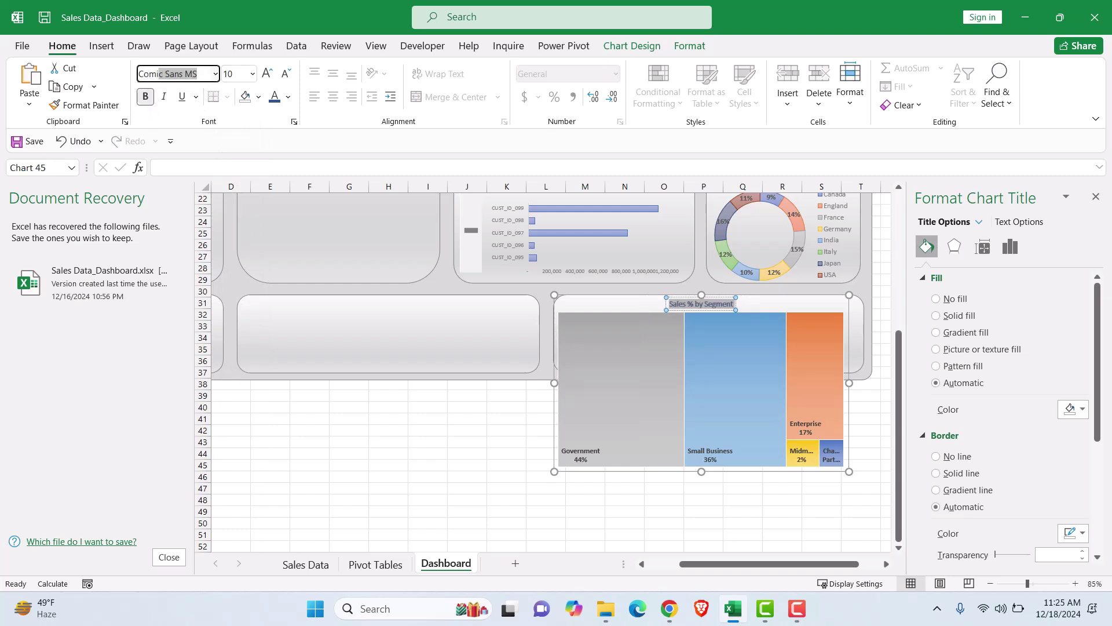
{"action": "key", "text": "Return"}
Resize the treemap's height and width to fit inside its dashboard panel
{"action": "left_click_drag", "start_coordinate": [702, 472], "coordinate": [704, 365]}
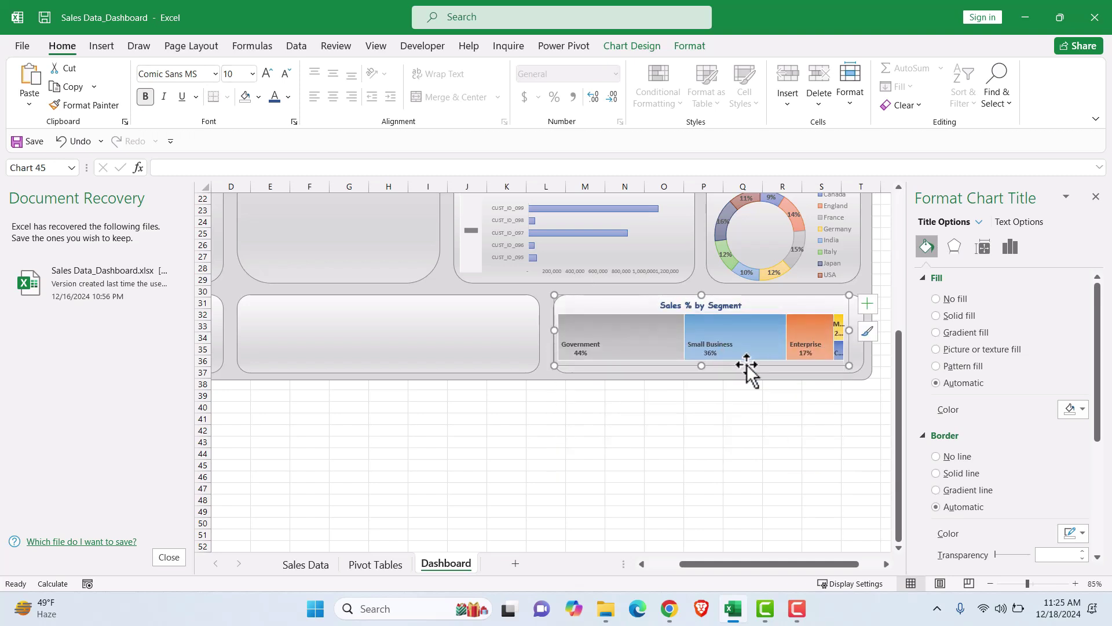
{"action": "left_click_drag", "start_coordinate": [849, 330], "coordinate": [861, 335]}
{"action": "left_click_drag", "start_coordinate": [705, 373], "coordinate": [708, 372]}
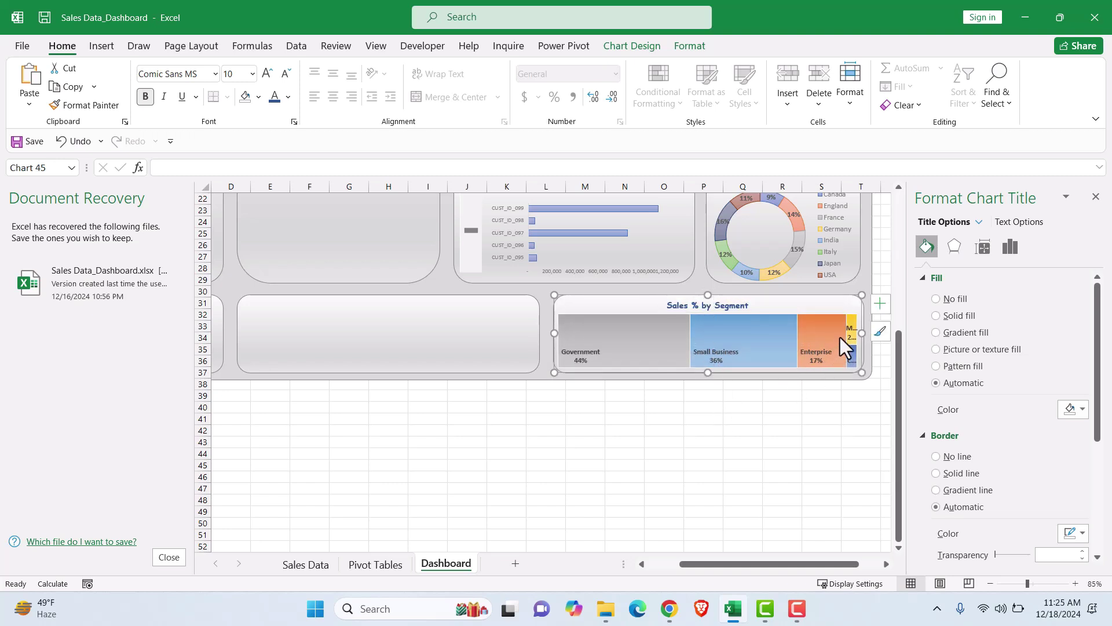
{"action": "left_click", "coordinate": [660, 431]}
{"action": "scroll", "coordinate": [646, 462], "scroll_direction": "down", "scroll_amount": 1}
{"action": "scroll", "coordinate": [647, 461], "scroll_direction": "up", "scroll_amount": 1}
Examine the treemap series' fill and border options and the values of its individual segments
{"action": "left_click", "coordinate": [679, 342]}
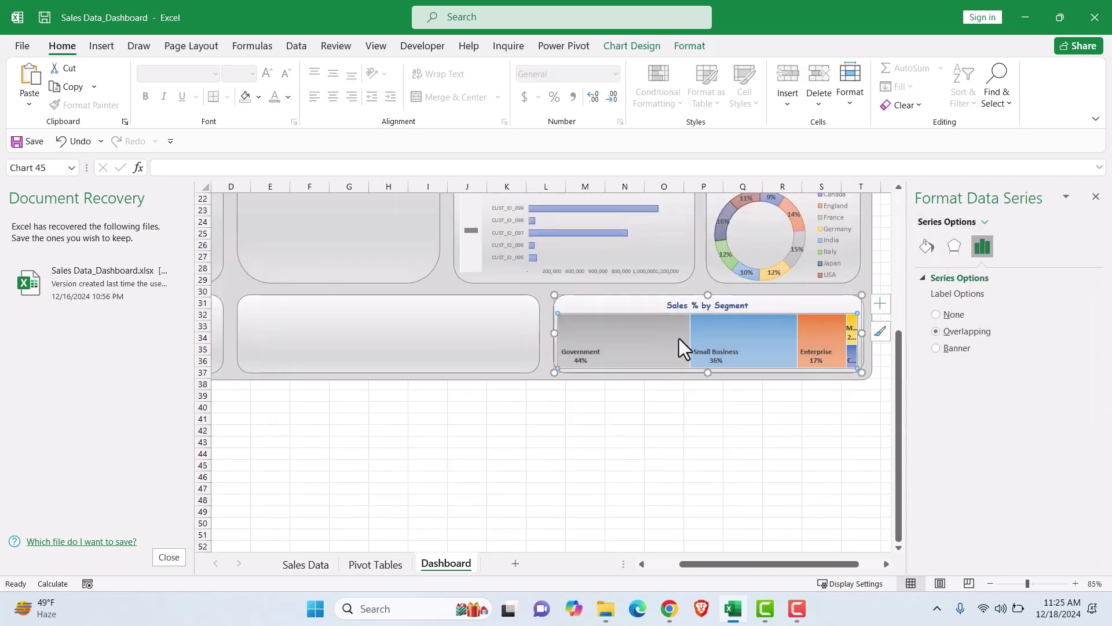
{"action": "left_click", "coordinate": [927, 246]}
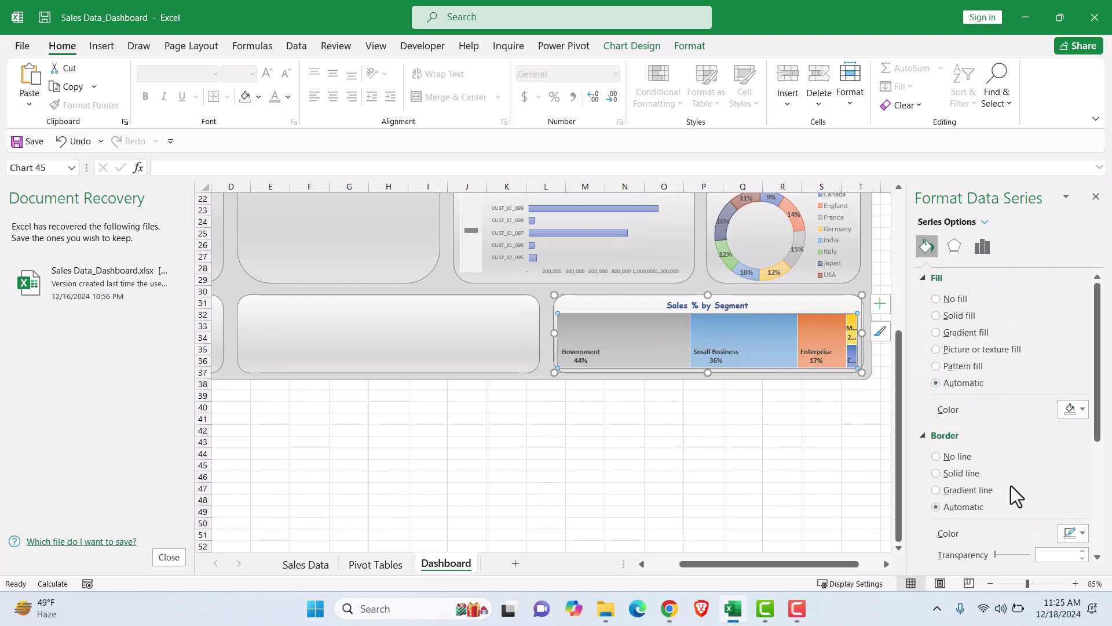
{"action": "scroll", "coordinate": [1012, 492], "scroll_direction": "down", "scroll_amount": 3}
{"action": "scroll", "coordinate": [1013, 492], "scroll_direction": "down", "scroll_amount": 3}
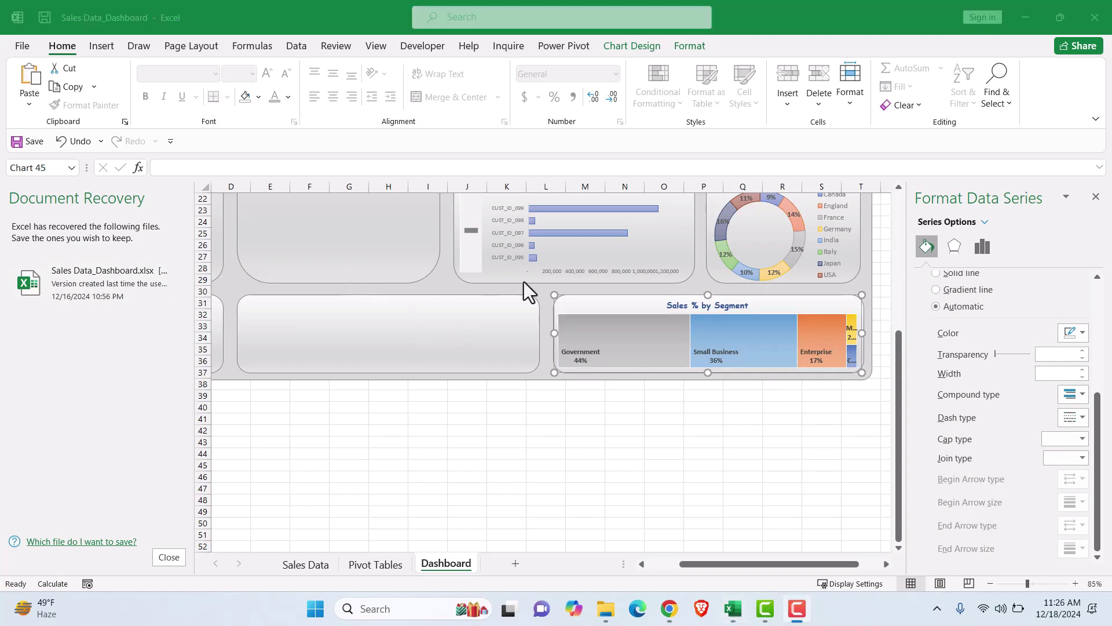
{"action": "mouse_move", "coordinate": [592, 359]}
{"action": "mouse_move", "coordinate": [850, 332]}
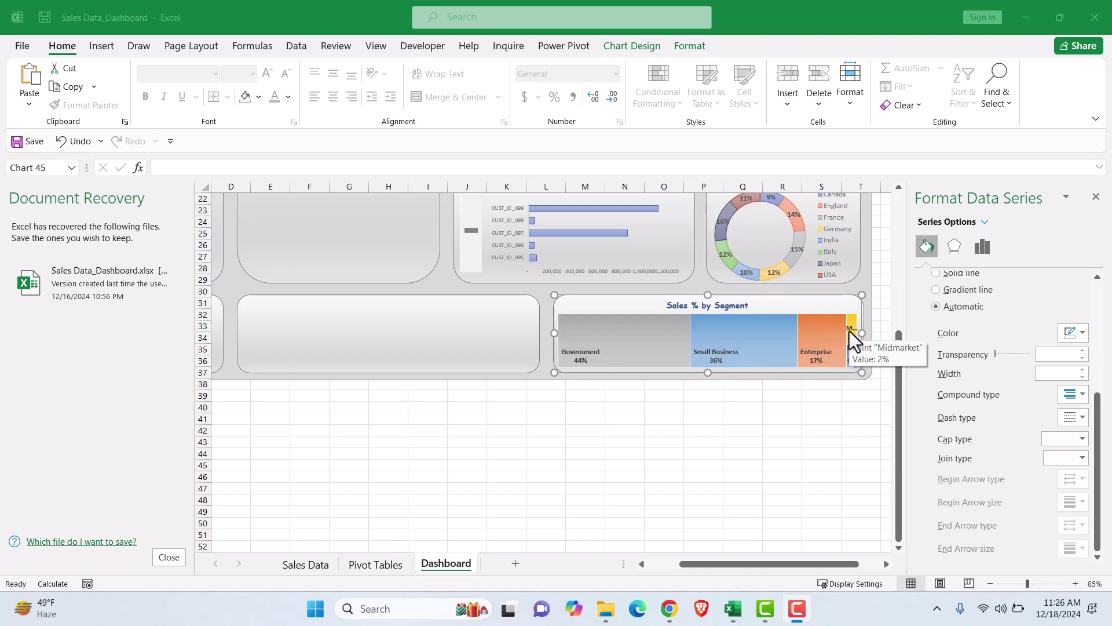
{"action": "mouse_move", "coordinate": [854, 357]}
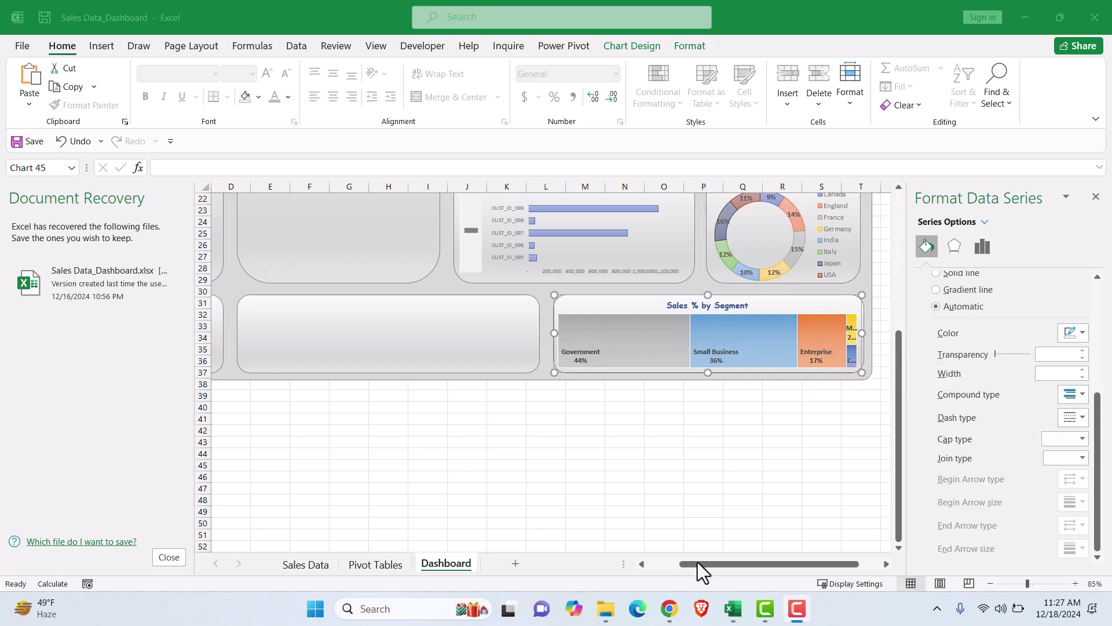
Insert a PivotTable based on table3 at cell Q16 of the Pivot Tables sheet
{"action": "left_click", "coordinate": [666, 564]}
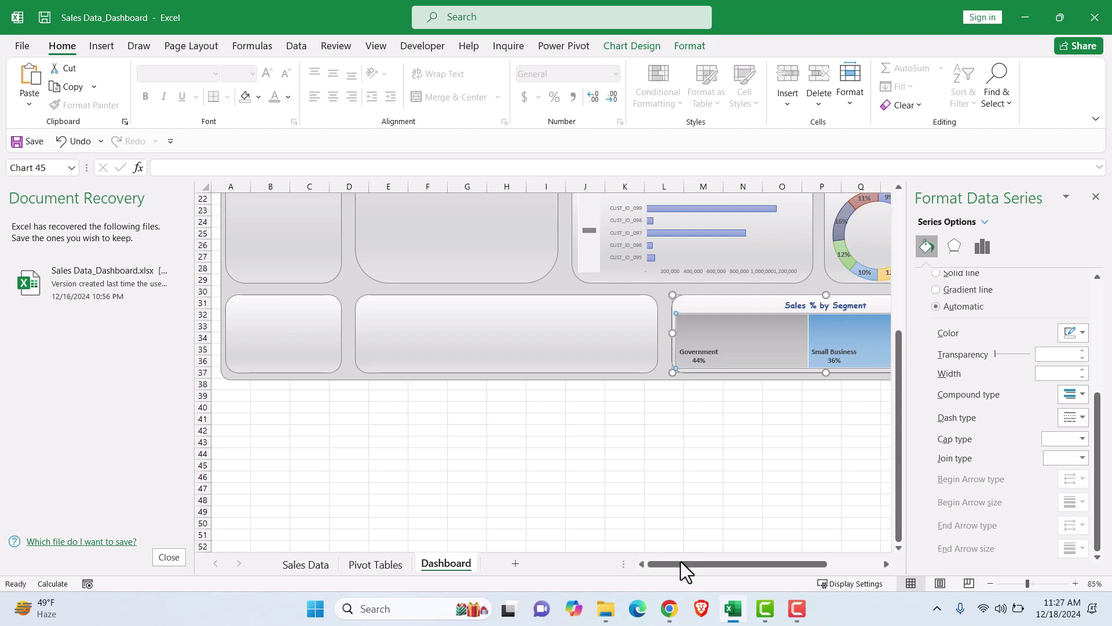
{"action": "left_click", "coordinate": [375, 564]}
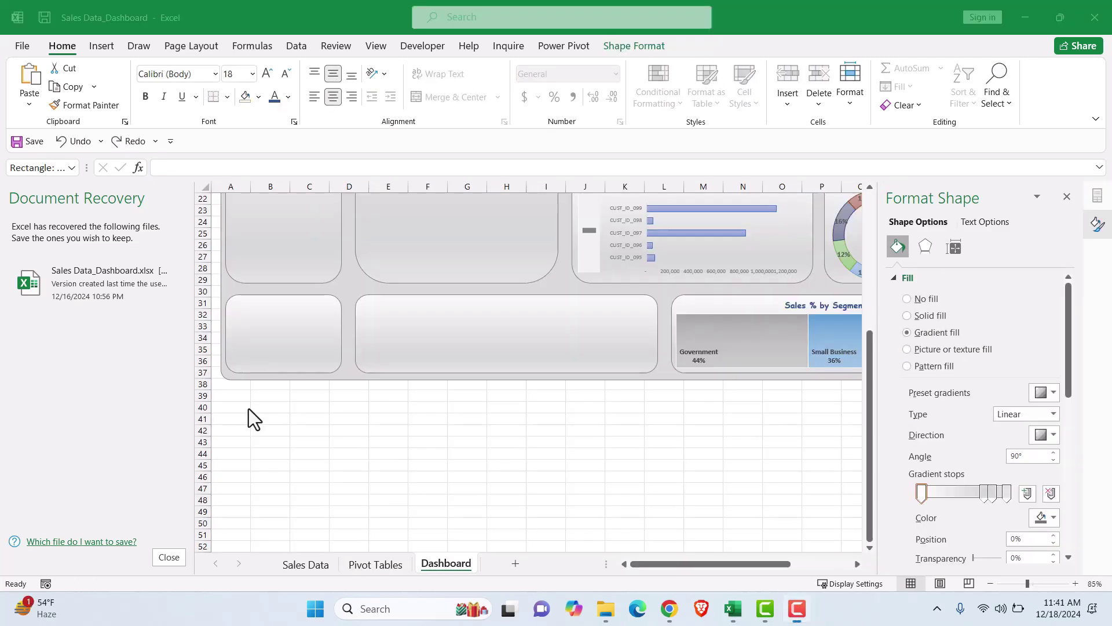
{"action": "left_click", "coordinate": [387, 297]}
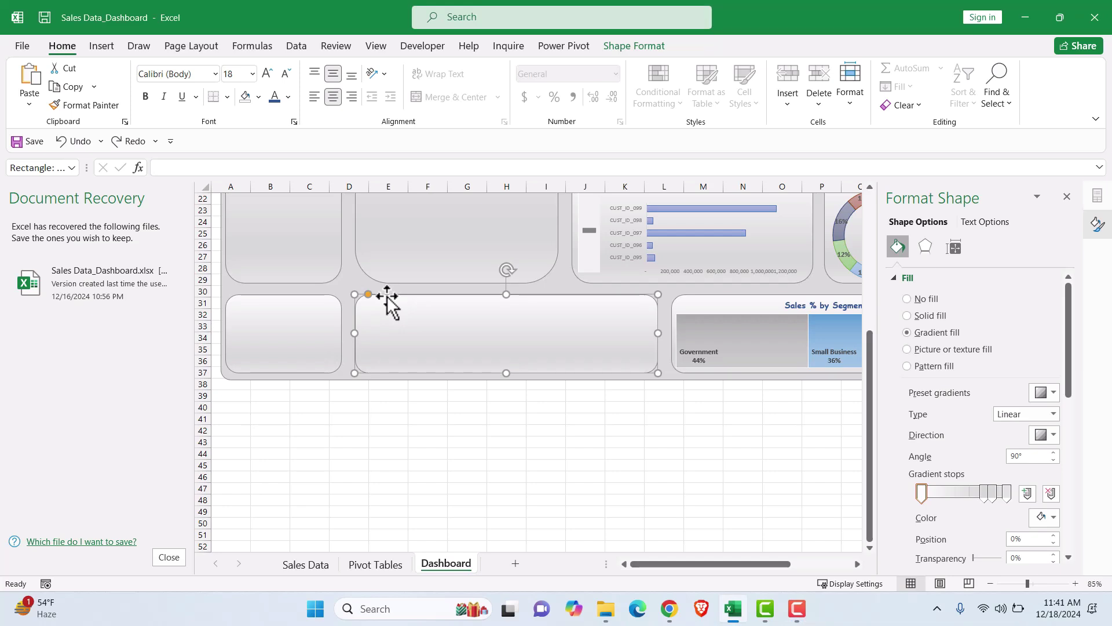
{"action": "left_click", "coordinate": [348, 564]}
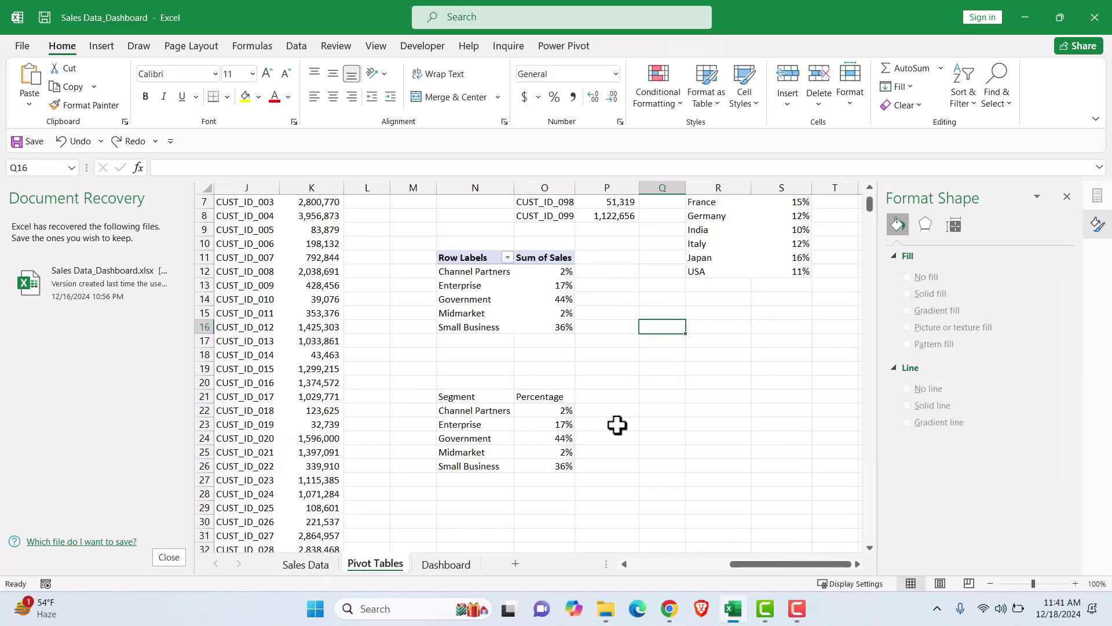
{"action": "left_click", "coordinate": [100, 46]}
{"action": "left_click", "coordinate": [36, 84]}
{"action": "type", "text": "table3"}
{"action": "key", "text": "Return"}
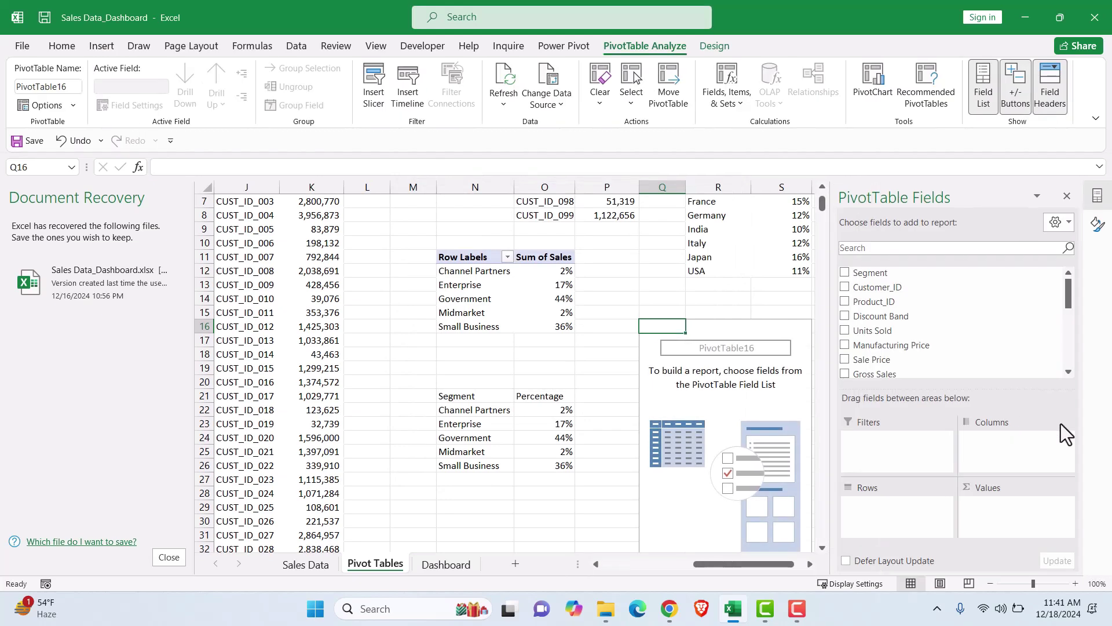
Sort the new PivotTable's field list from A to Z
{"action": "scroll", "coordinate": [919, 324], "scroll_direction": "down", "scroll_amount": 3}
{"action": "scroll", "coordinate": [919, 325], "scroll_direction": "up", "scroll_amount": 3}
{"action": "left_click", "coordinate": [1063, 224]}
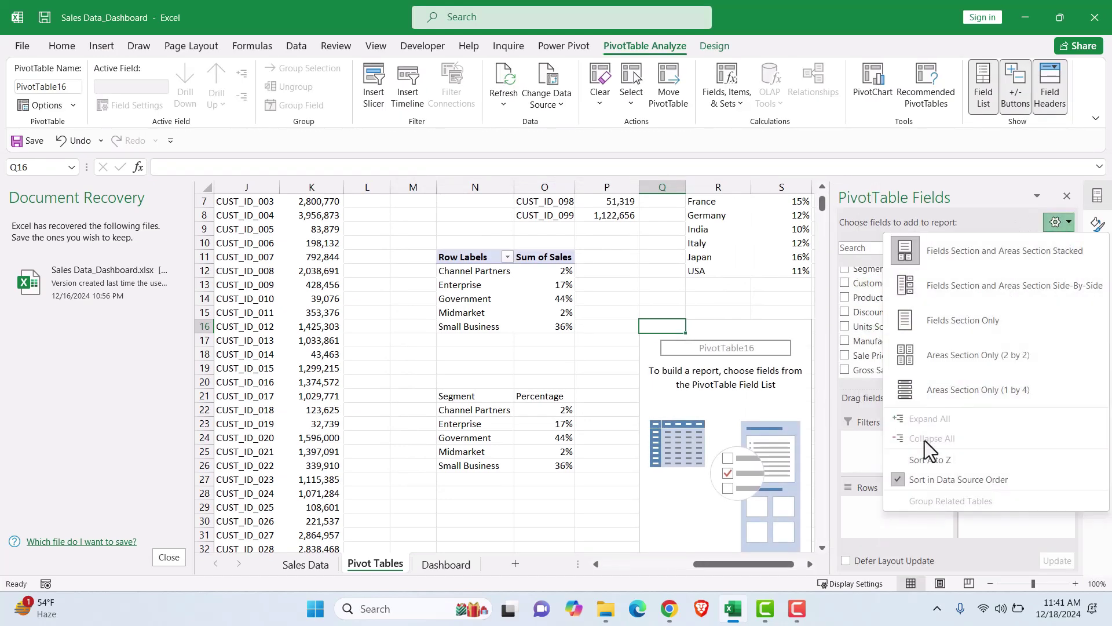
{"action": "left_click", "coordinate": [920, 466]}
{"action": "scroll", "coordinate": [874, 363], "scroll_direction": "down", "scroll_amount": 5}
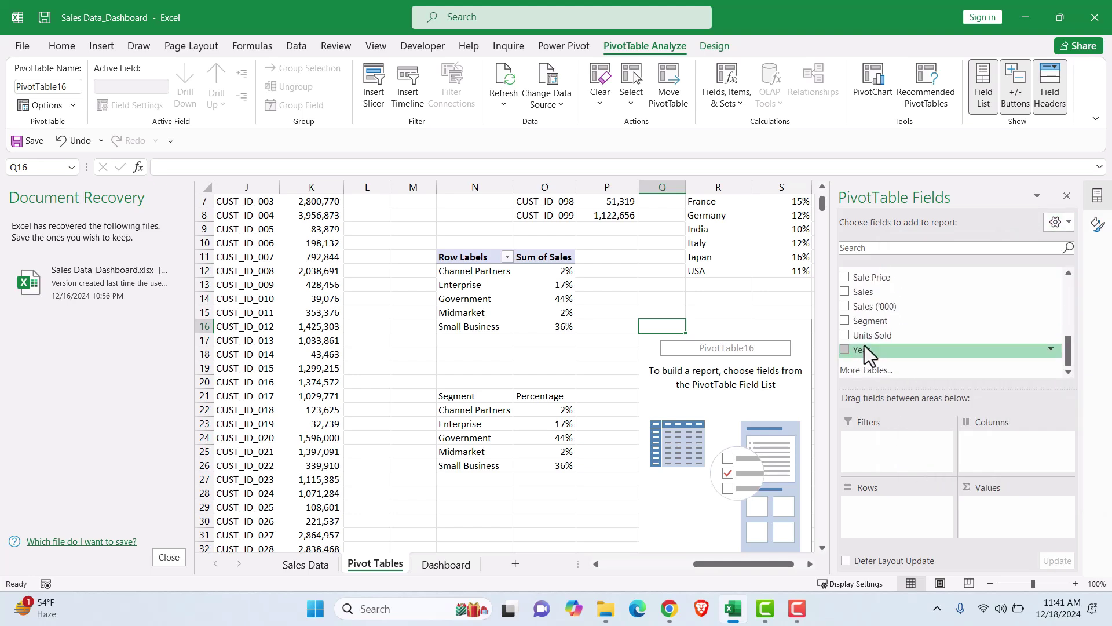
{"action": "scroll", "coordinate": [888, 315], "scroll_direction": "up", "scroll_amount": 3}
{"action": "left_click_drag", "start_coordinate": [874, 295], "coordinate": [872, 504]}
{"action": "scroll", "coordinate": [892, 324], "scroll_direction": "down", "scroll_amount": 3}
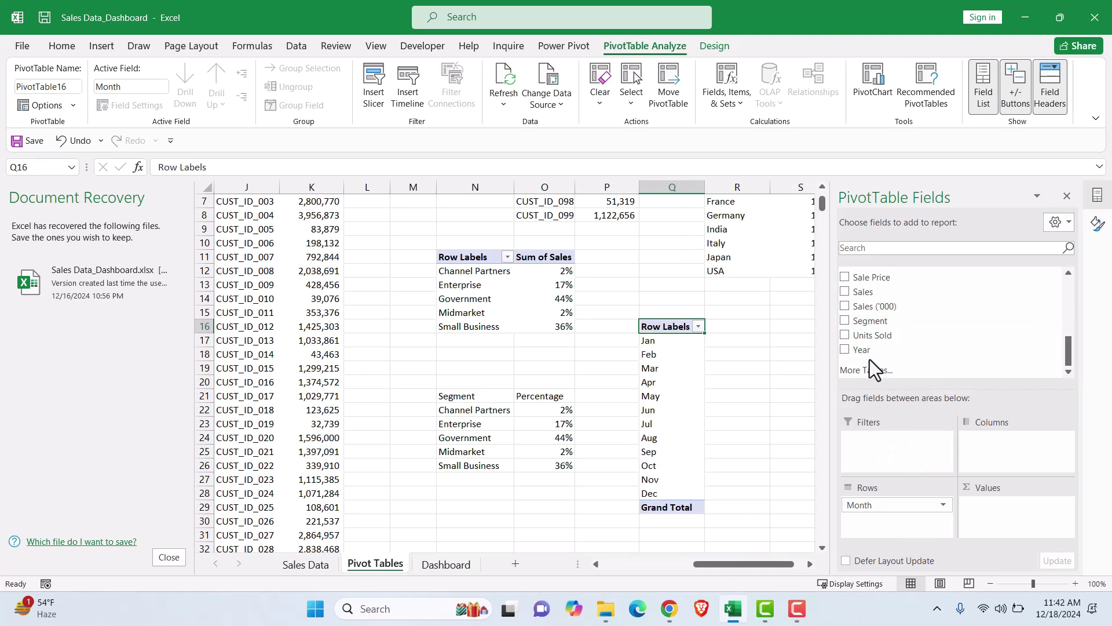
{"action": "left_click_drag", "start_coordinate": [869, 352], "coordinate": [882, 527]}
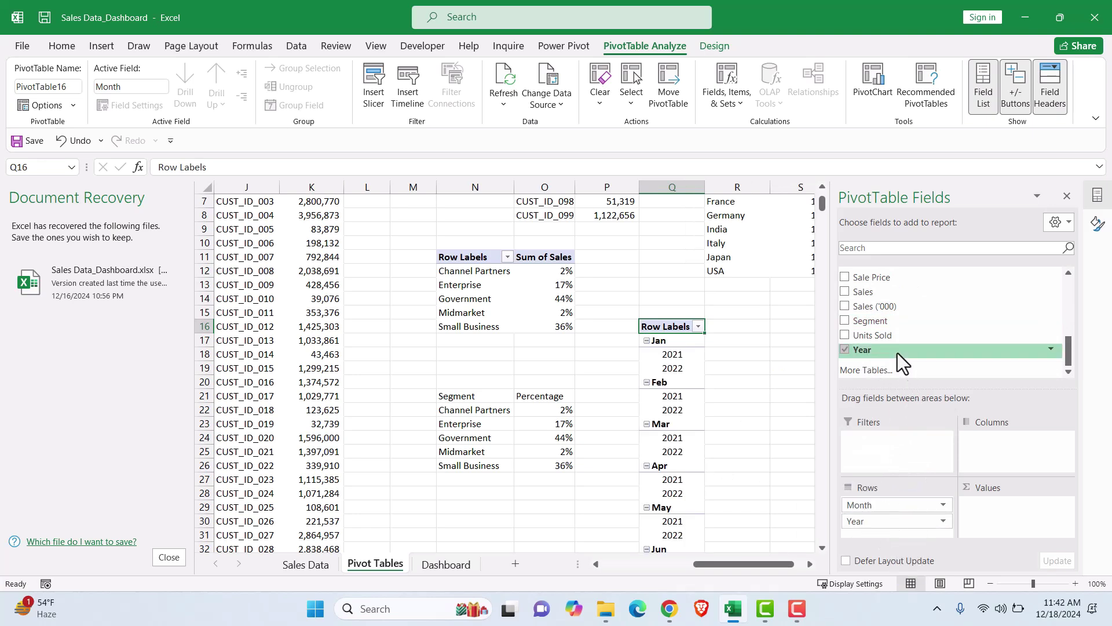
{"action": "scroll", "coordinate": [909, 324], "scroll_direction": "up", "scroll_amount": 2}
{"action": "left_click_drag", "start_coordinate": [886, 304], "coordinate": [987, 513]}
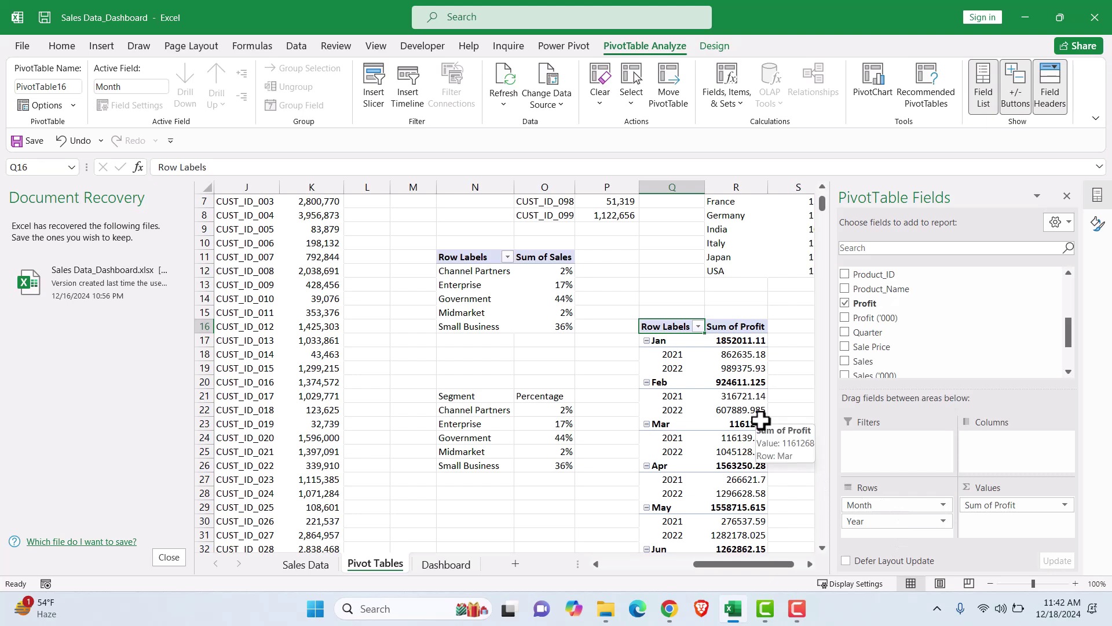
{"action": "key", "text": "ctrl+z"}
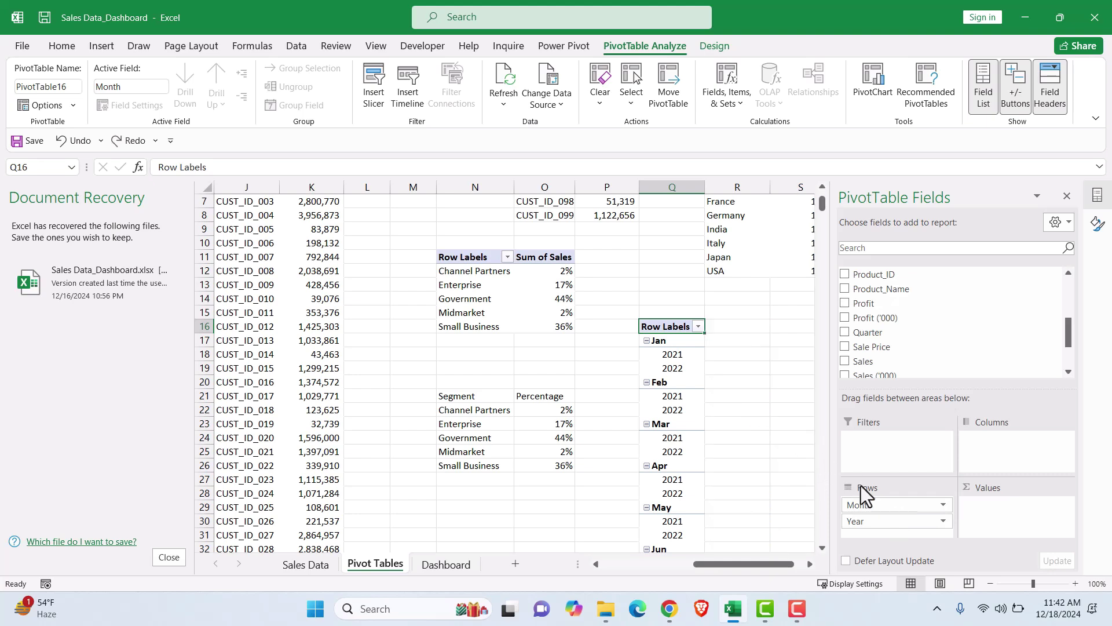
{"action": "key", "text": "ctrl+z"}
{"action": "key", "text": "ctrl+z"}
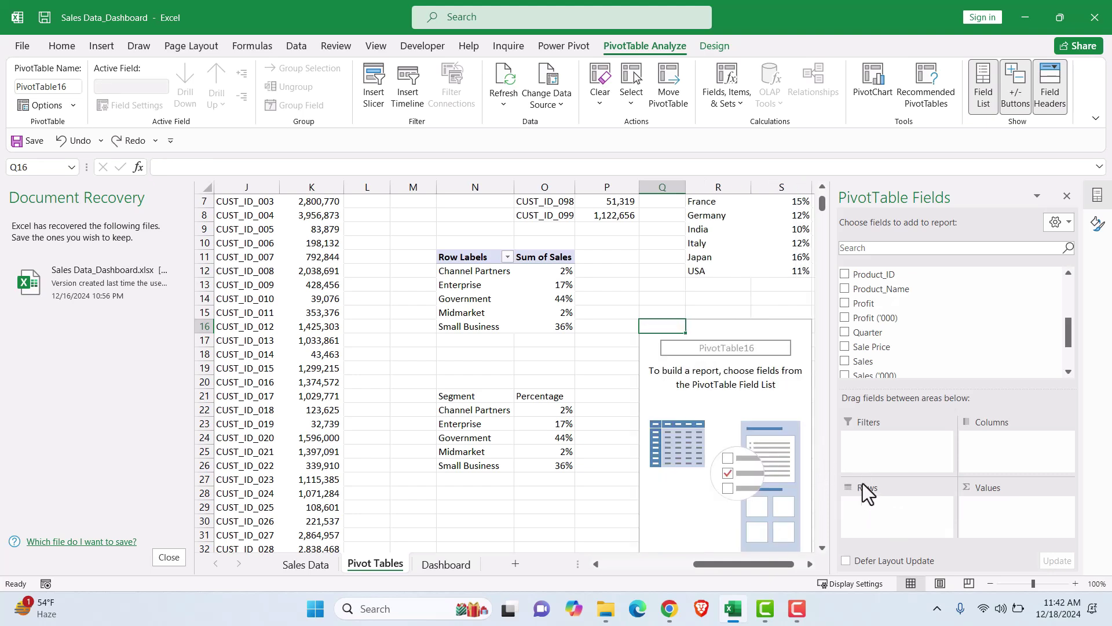
Build the PivotTable with Year and then Month as row fields and the sum of Profit as values
{"action": "scroll", "coordinate": [877, 339], "scroll_direction": "down", "scroll_amount": 3}
{"action": "left_click_drag", "start_coordinate": [854, 353], "coordinate": [884, 507]}
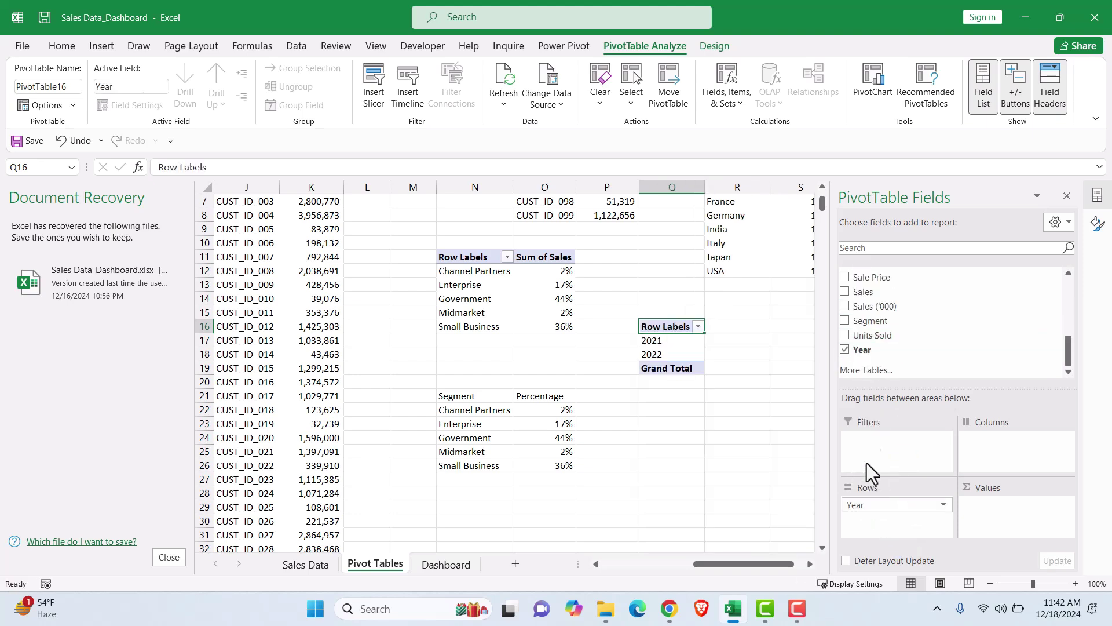
{"action": "scroll", "coordinate": [877, 348], "scroll_direction": "up", "scroll_amount": 2}
{"action": "scroll", "coordinate": [877, 348], "scroll_direction": "up", "scroll_amount": 2}
{"action": "left_click_drag", "start_coordinate": [866, 320], "coordinate": [864, 505]}
{"action": "scroll", "coordinate": [892, 331], "scroll_direction": "down", "scroll_amount": 1}
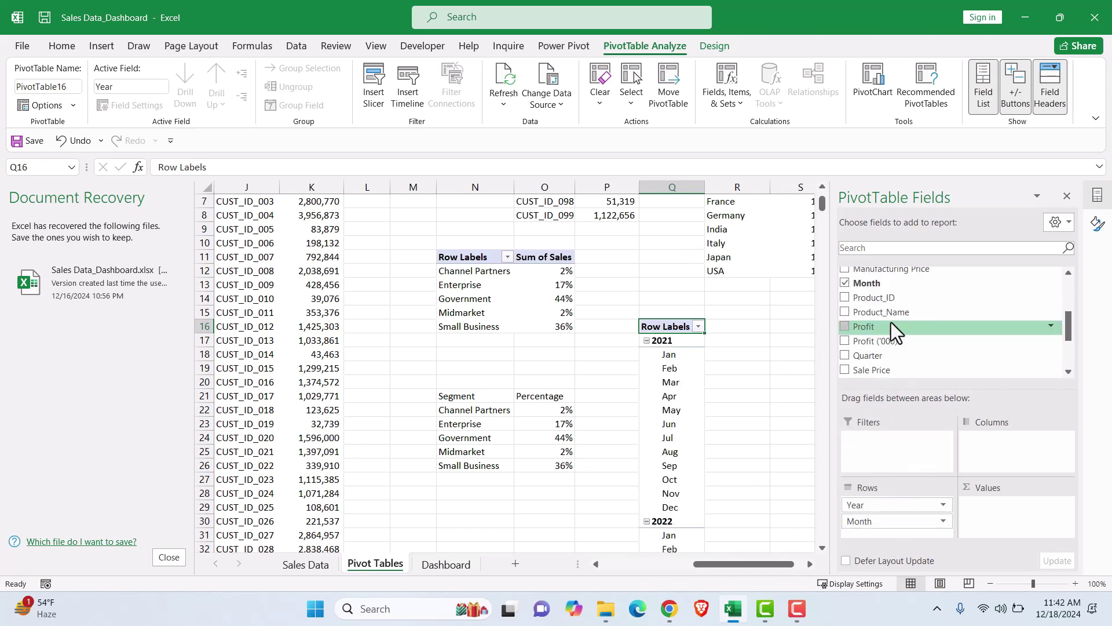
{"action": "left_click_drag", "start_coordinate": [875, 330], "coordinate": [1002, 518]}
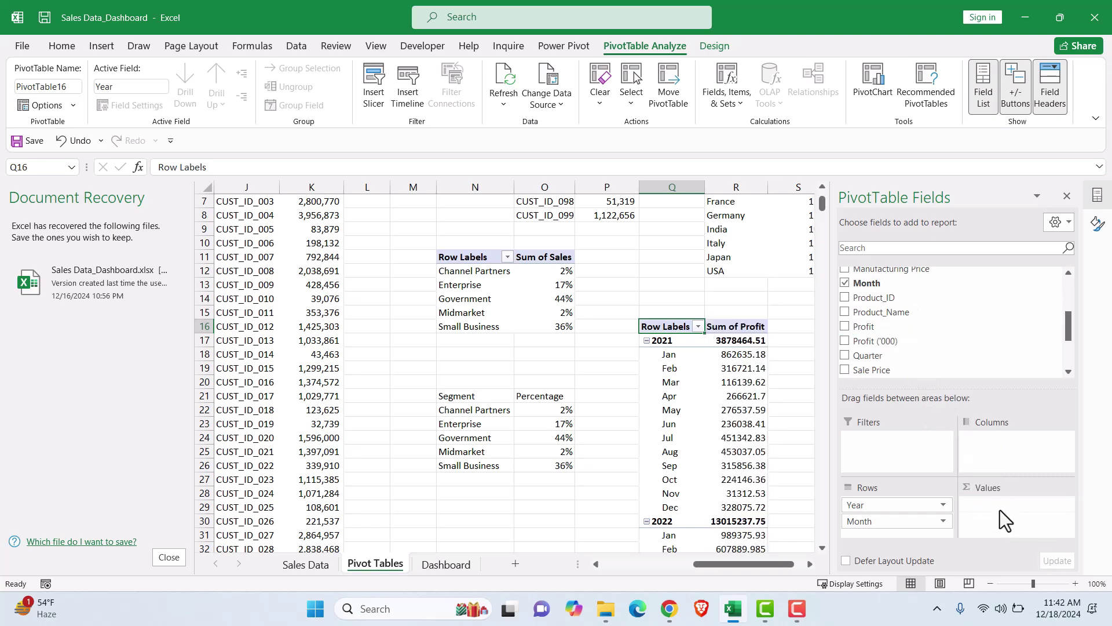
Remove the grand total row from the profit PivotTable
{"action": "scroll", "coordinate": [758, 389], "scroll_direction": "down", "scroll_amount": 6}
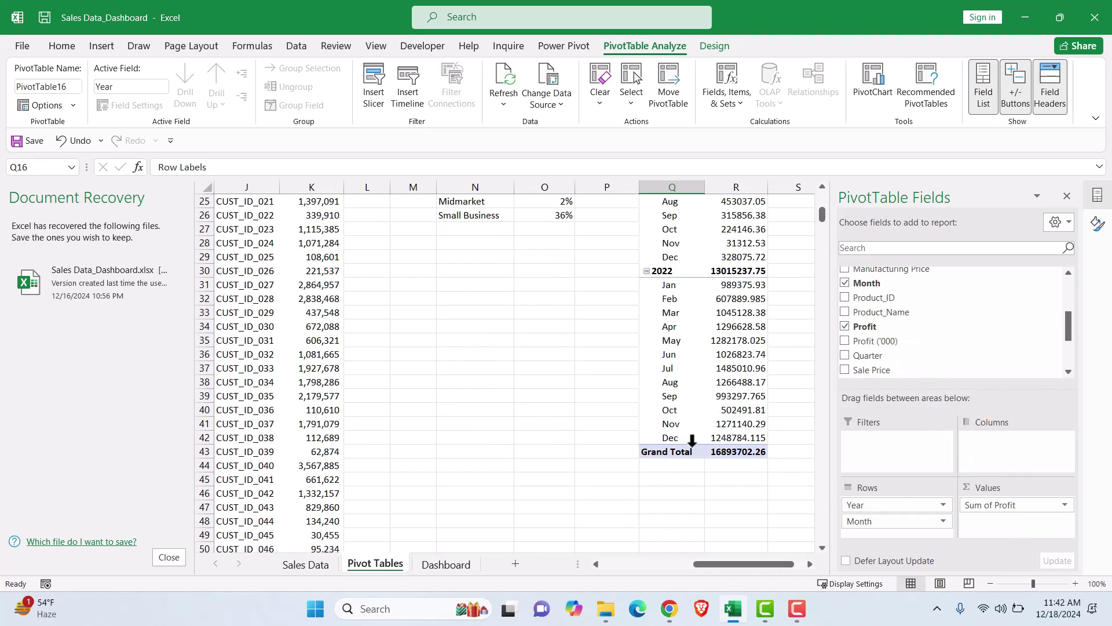
{"action": "left_click", "coordinate": [677, 452]}
{"action": "left_click", "coordinate": [655, 478]}
{"action": "left_click", "coordinate": [650, 450]}
{"action": "right_click", "coordinate": [656, 453]}
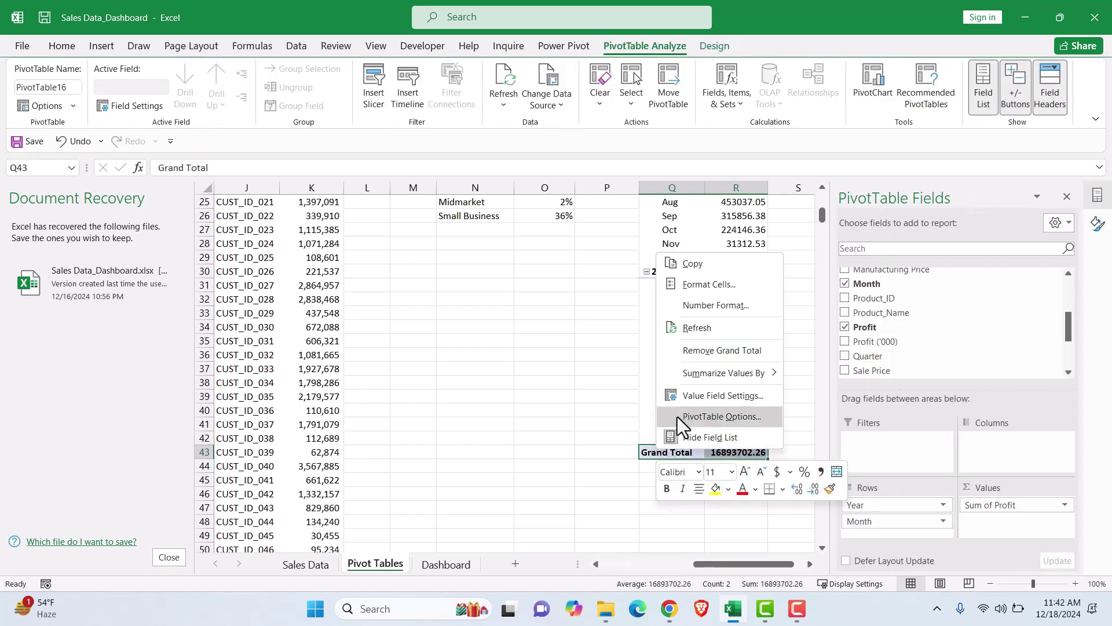
{"action": "left_click", "coordinate": [707, 350]}
Format the Sum of Profit values with thousands separators and no decimal places
{"action": "left_click_drag", "start_coordinate": [735, 439], "coordinate": [735, 232]}
{"action": "left_click", "coordinate": [62, 46]}
{"action": "left_click", "coordinate": [574, 97]}
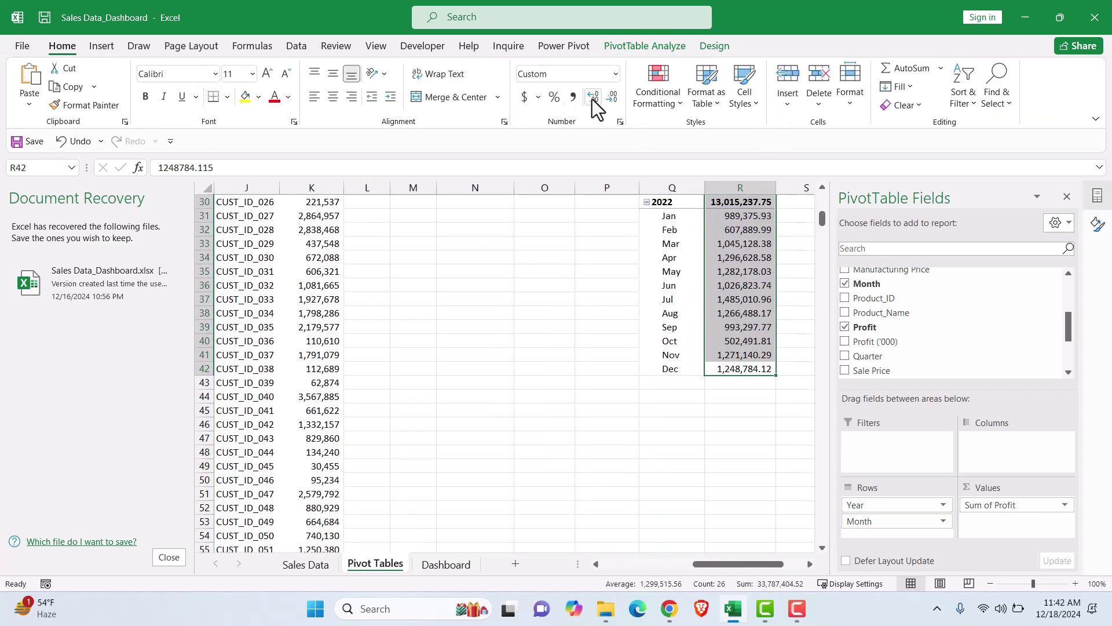
{"action": "left_click", "coordinate": [612, 96]}
{"action": "left_click", "coordinate": [612, 97]}
{"action": "scroll", "coordinate": [803, 476], "scroll_direction": "up", "scroll_amount": 6}
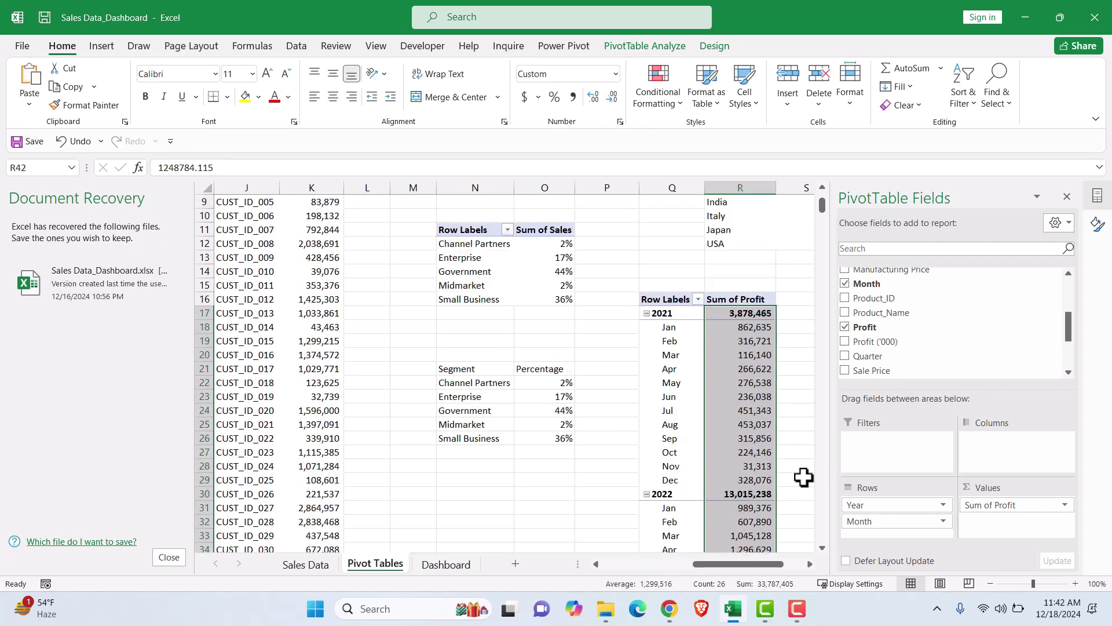
Insert a Stacked Line with Markers chart from the profit by year and month PivotTable
{"action": "left_click", "coordinate": [671, 411]}
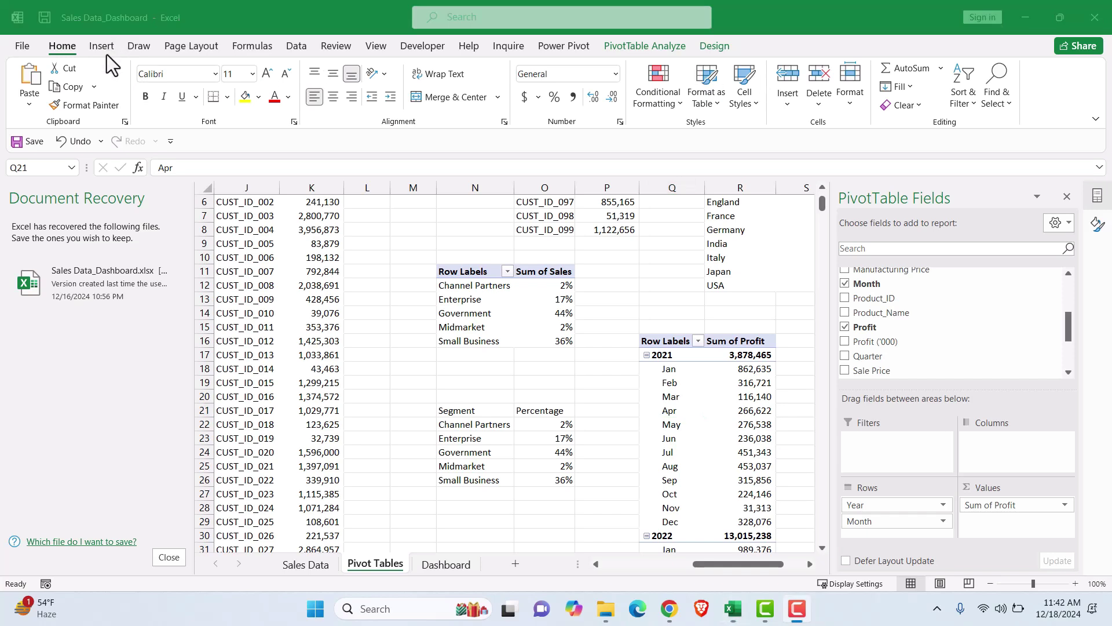
{"action": "left_click", "coordinate": [663, 406]}
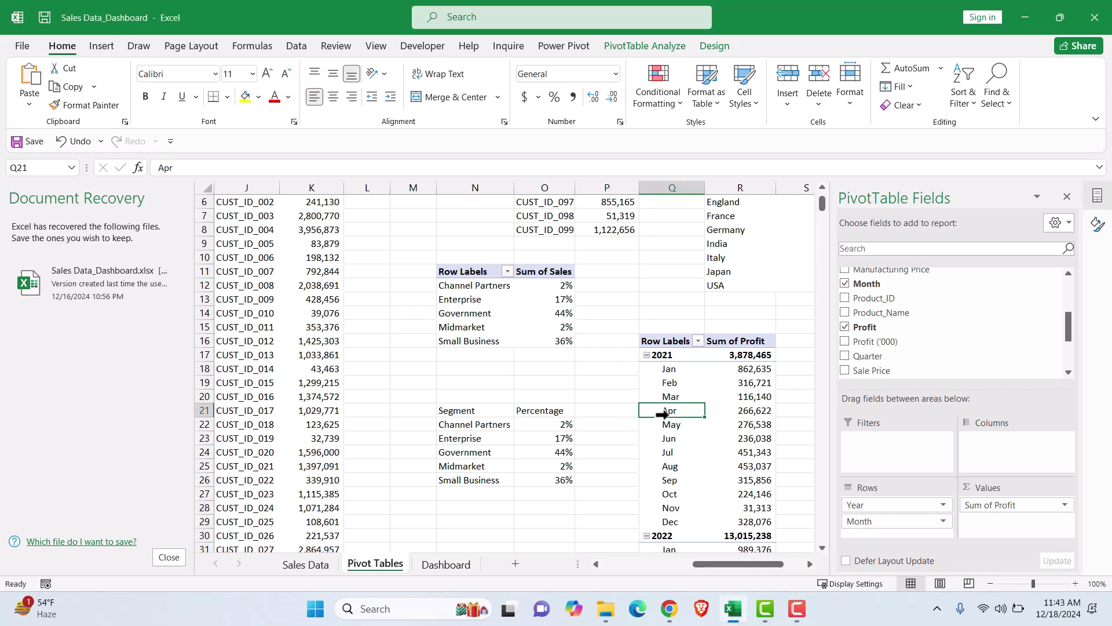
{"action": "left_click", "coordinate": [102, 48]}
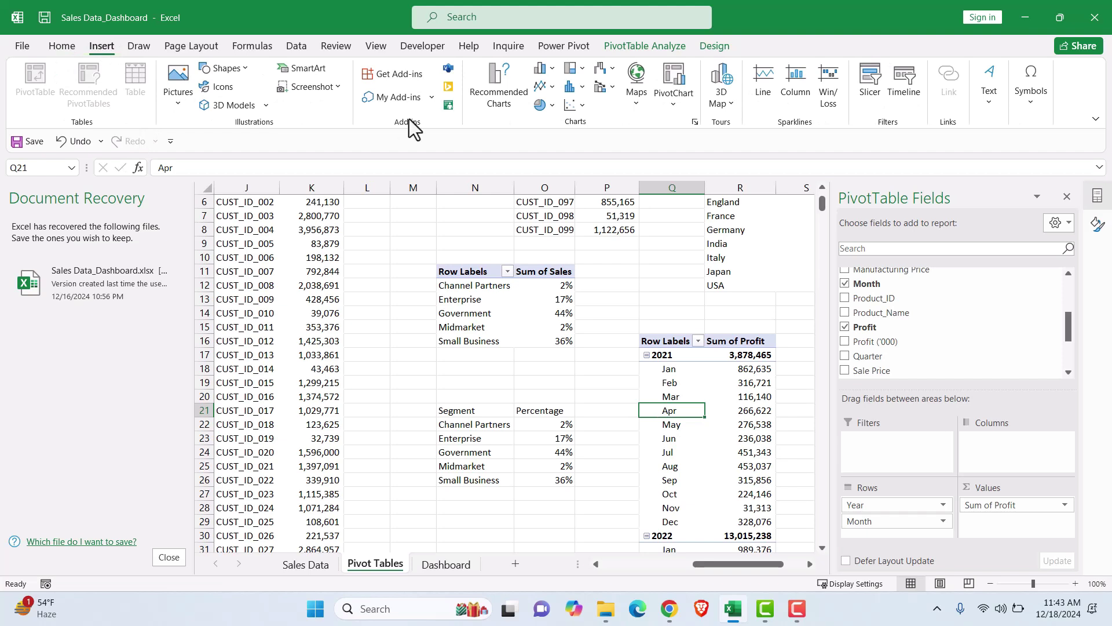
{"action": "left_click", "coordinate": [487, 97]}
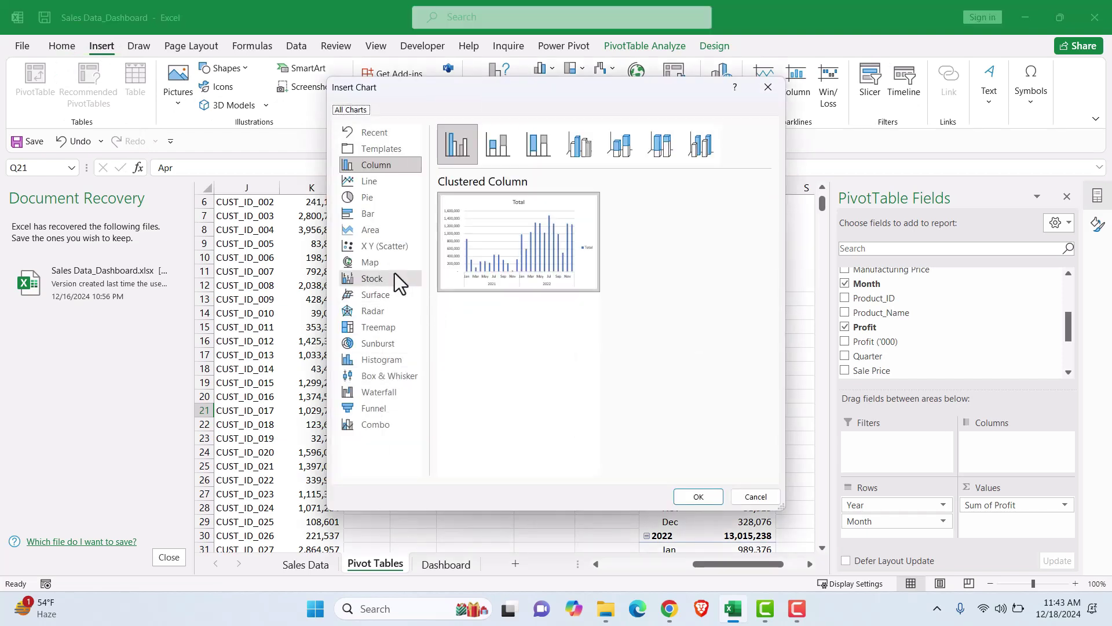
{"action": "left_click", "coordinate": [371, 182]}
{"action": "left_click", "coordinate": [633, 145]}
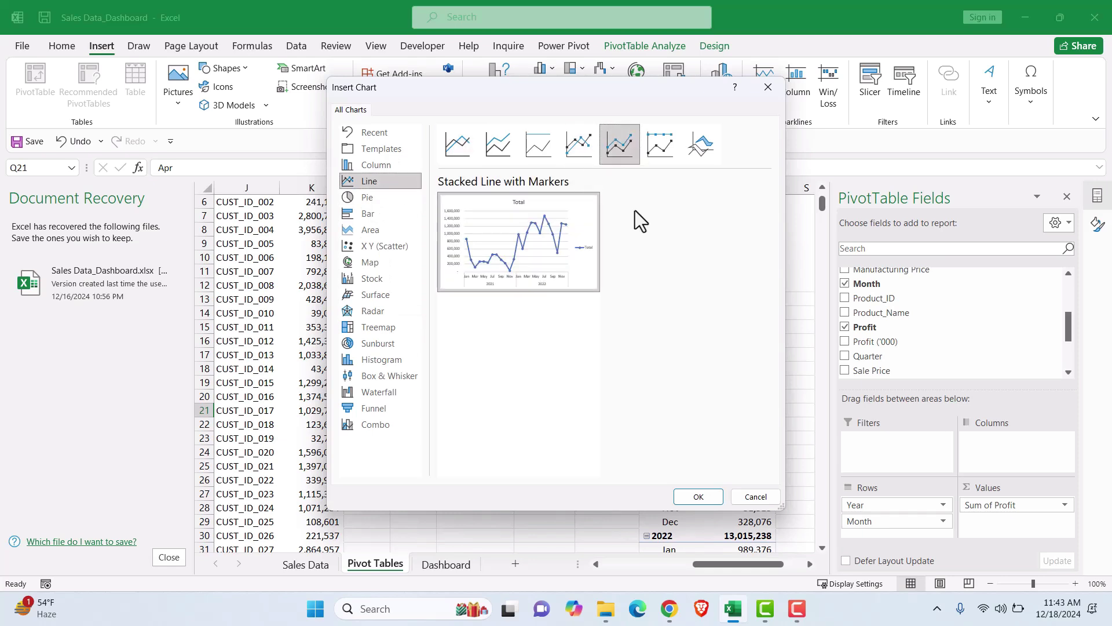
{"action": "left_click", "coordinate": [708, 497]}
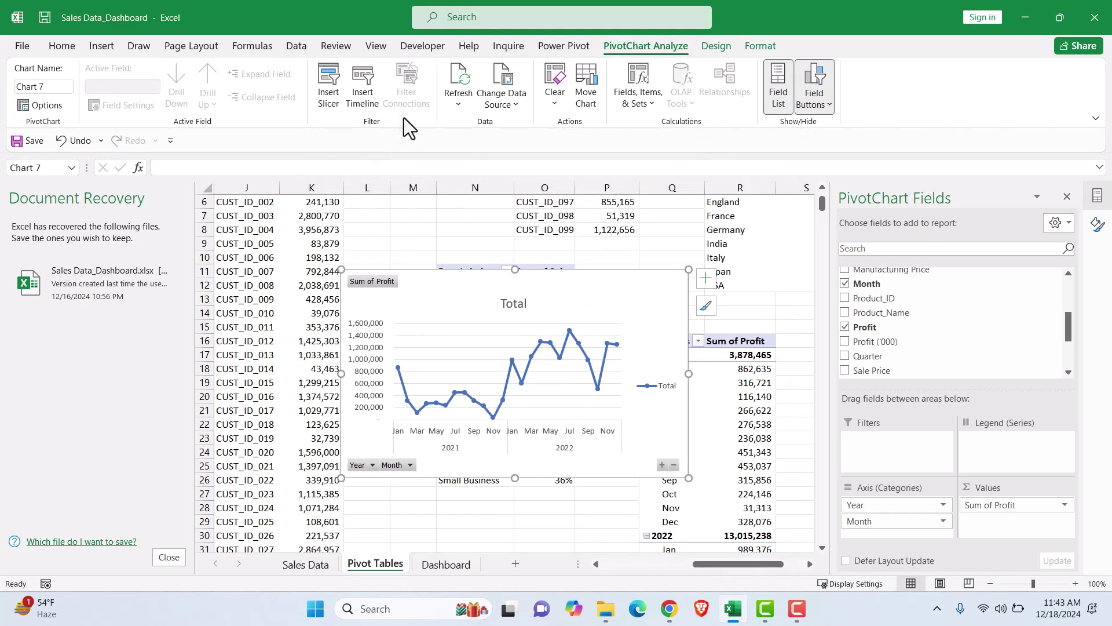
Apply the fourth chart style, with vertical drop lines and no gridlines, to the profit line chart
{"action": "left_click", "coordinate": [715, 51]}
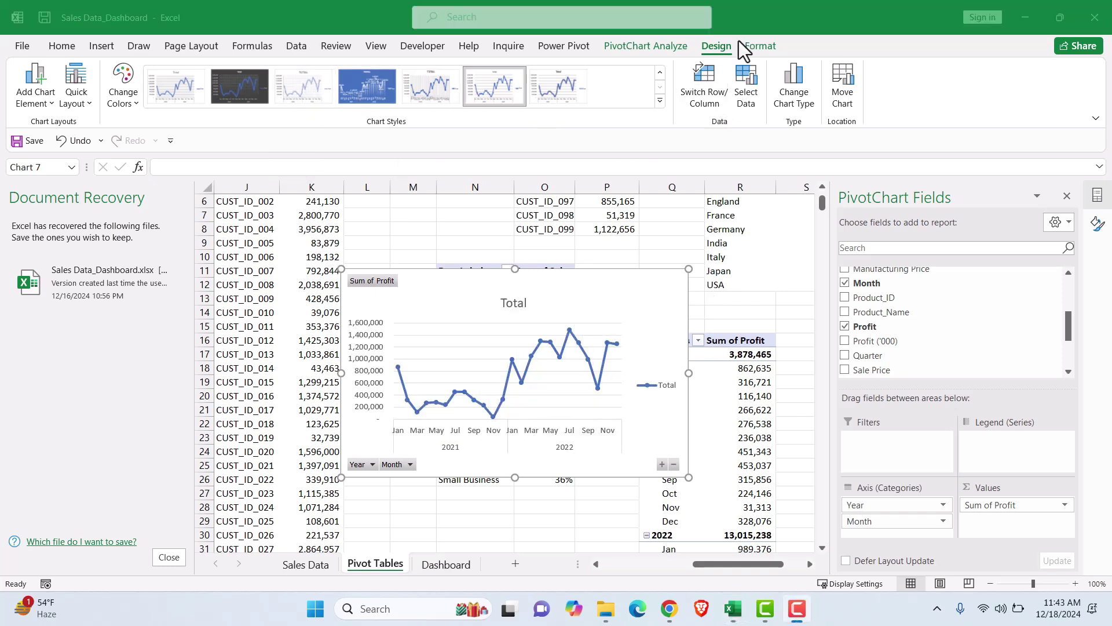
{"action": "left_click", "coordinate": [663, 97]}
{"action": "left_click", "coordinate": [658, 101]}
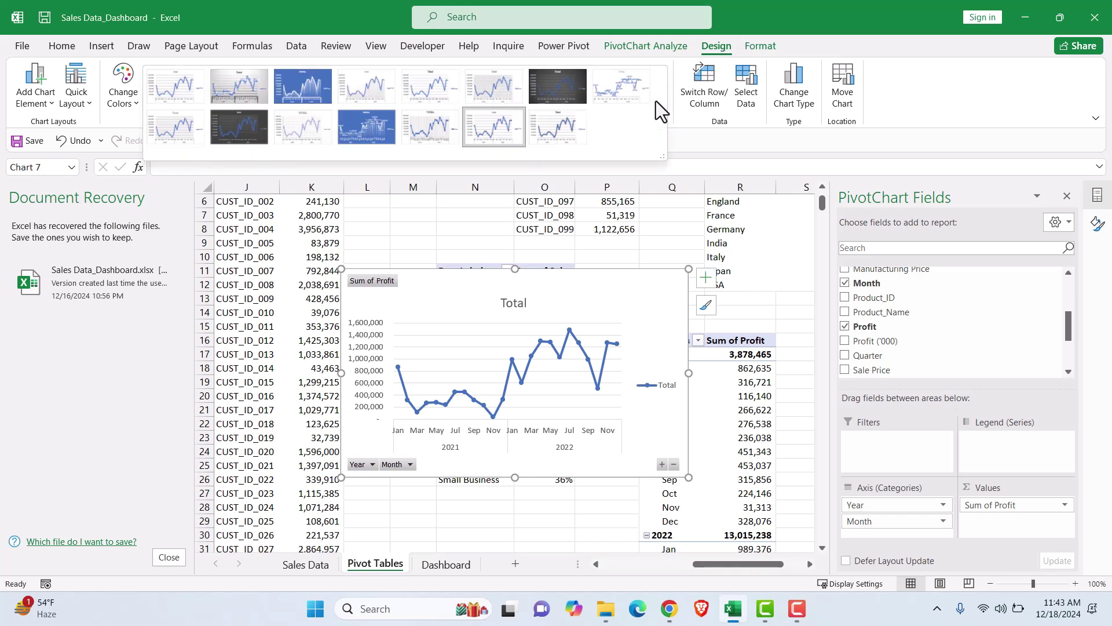
{"action": "left_click", "coordinate": [386, 92]}
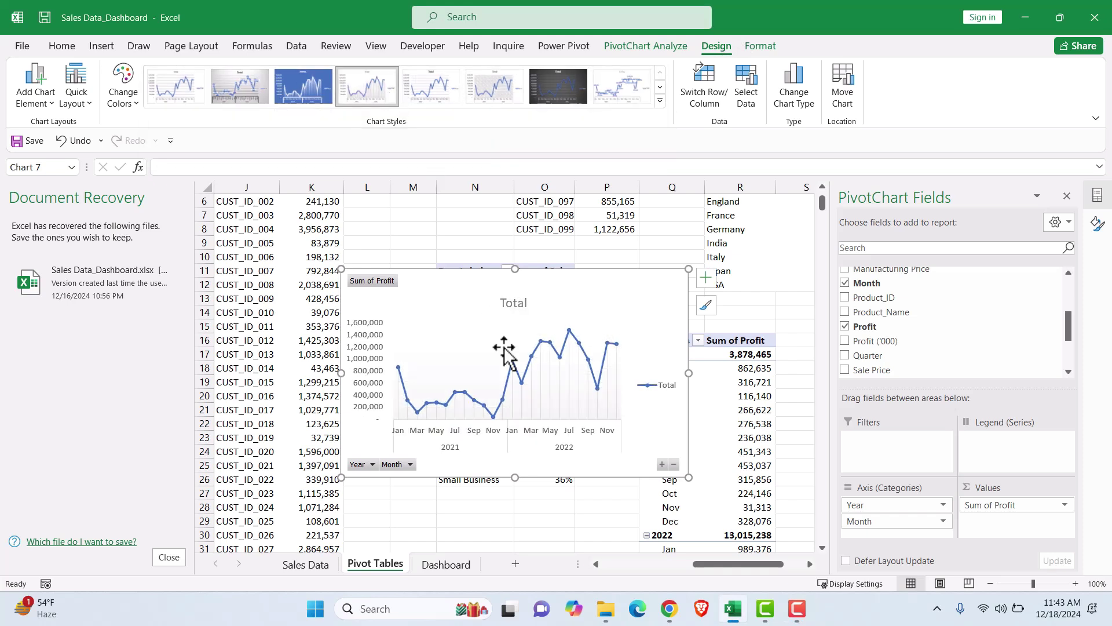
Hide all field buttons on the profit line chart and remove its legend
{"action": "right_click", "coordinate": [366, 280]}
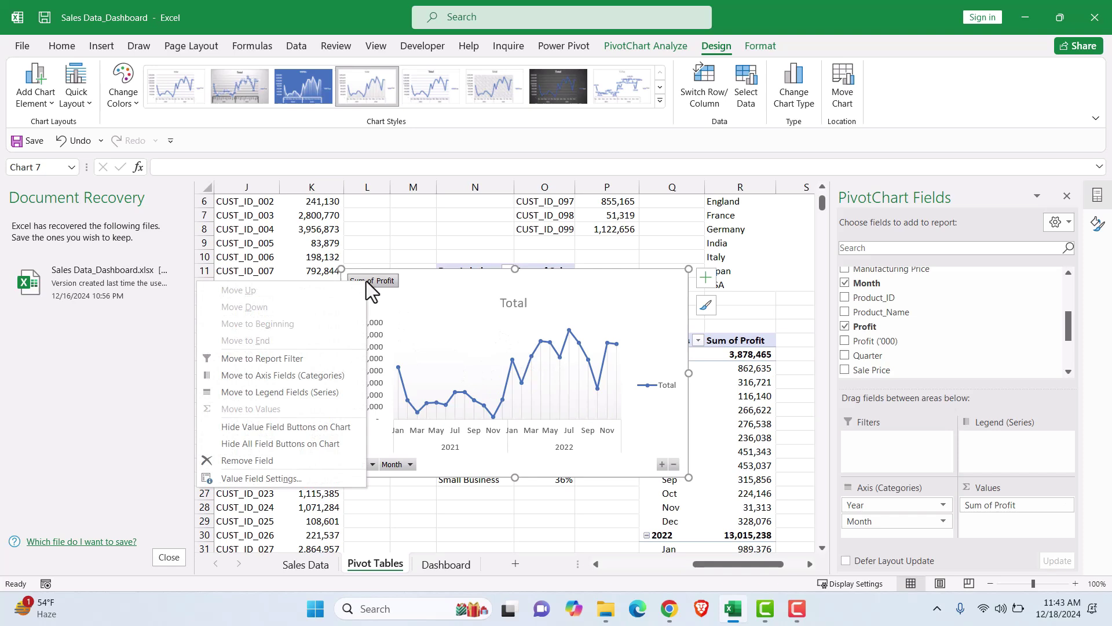
{"action": "left_click", "coordinate": [276, 446]}
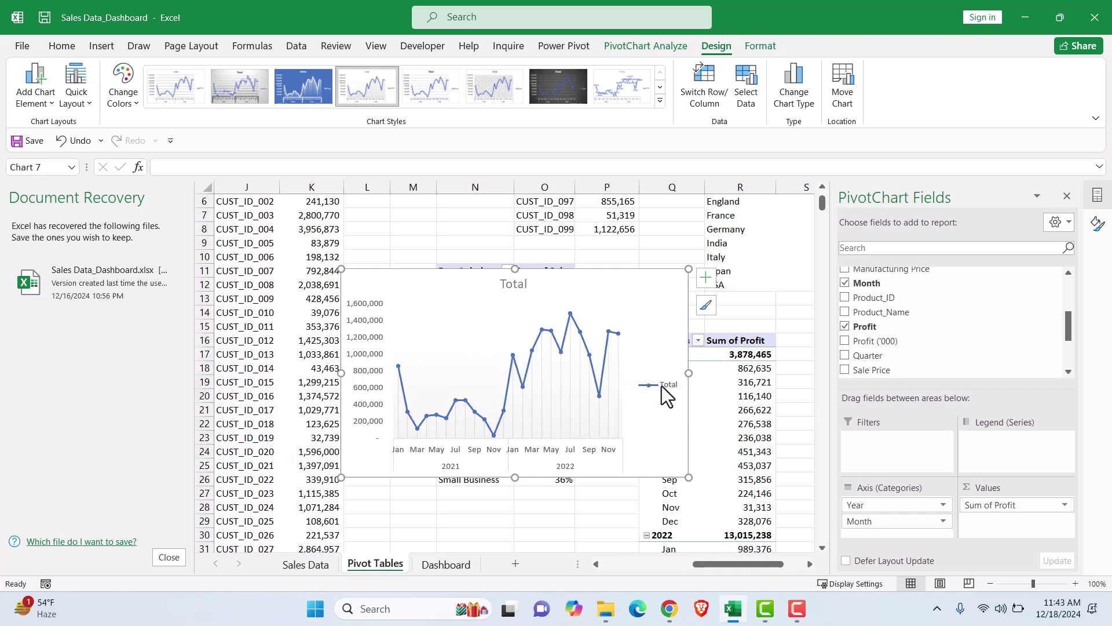
{"action": "left_click", "coordinate": [706, 278]}
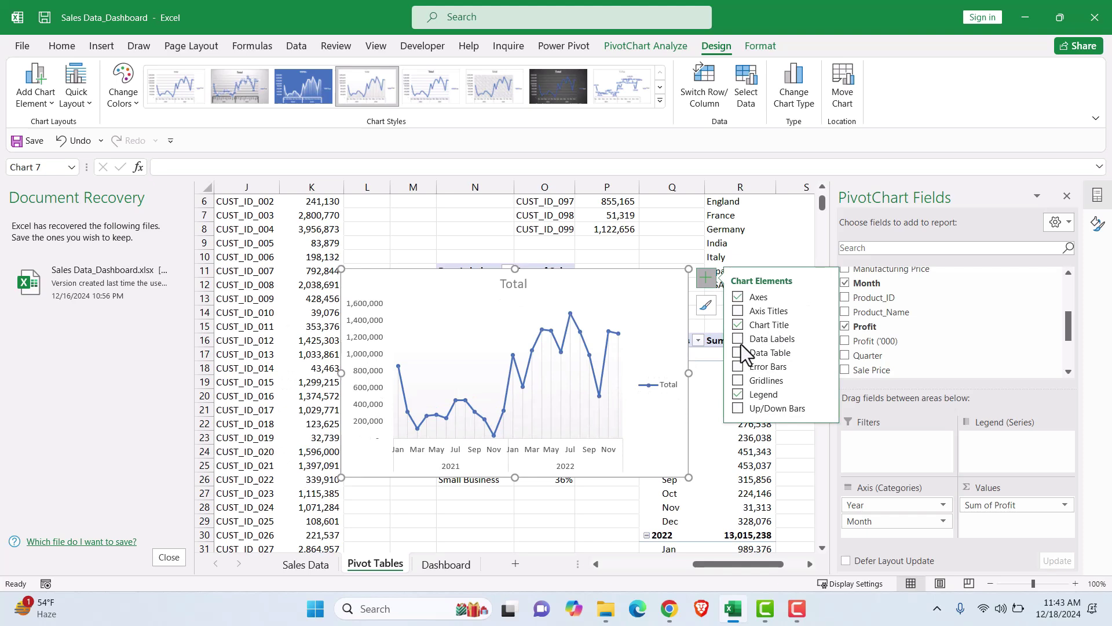
{"action": "left_click", "coordinate": [738, 394]}
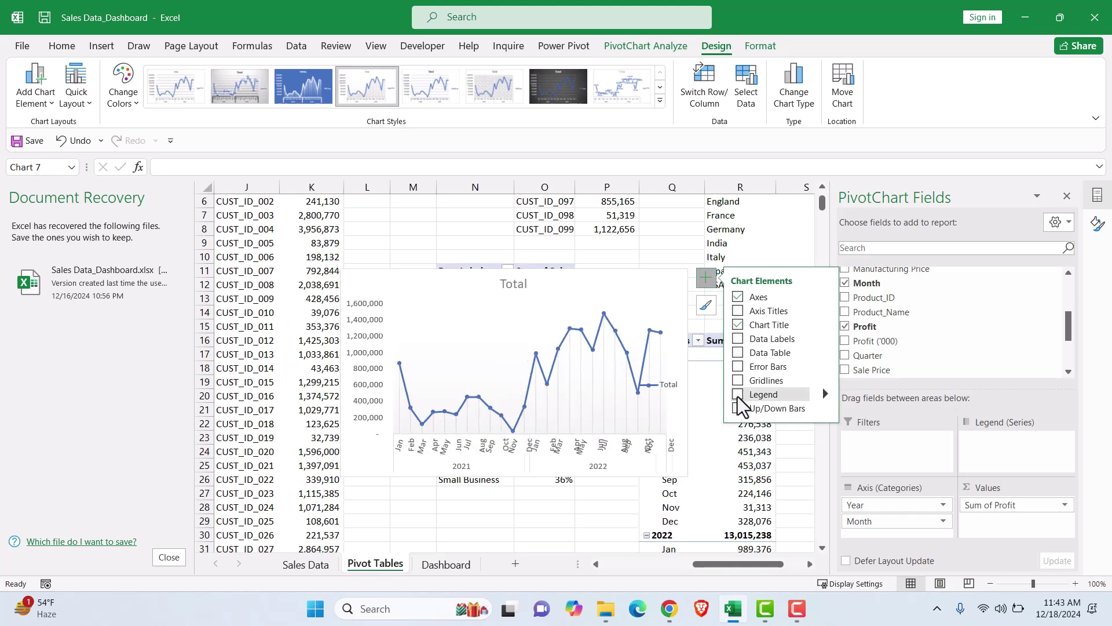
Change the profit line chart's title to "Profit ($) generated over Months"
{"action": "double_click", "coordinate": [515, 284]}
{"action": "double_click", "coordinate": [531, 283]}
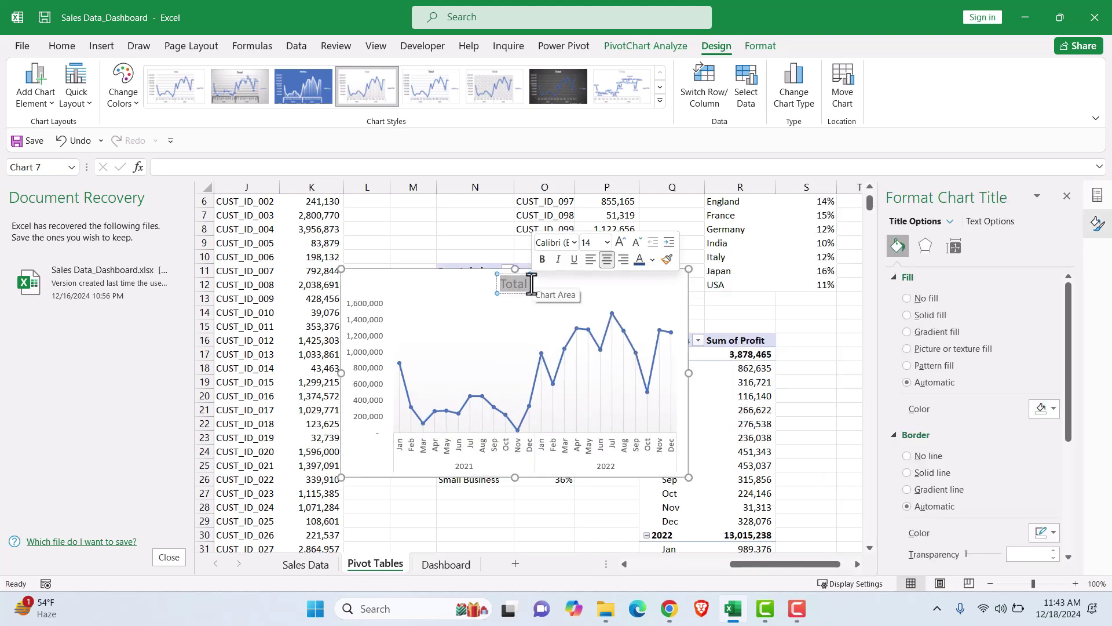
{"action": "type", "text": "P"}
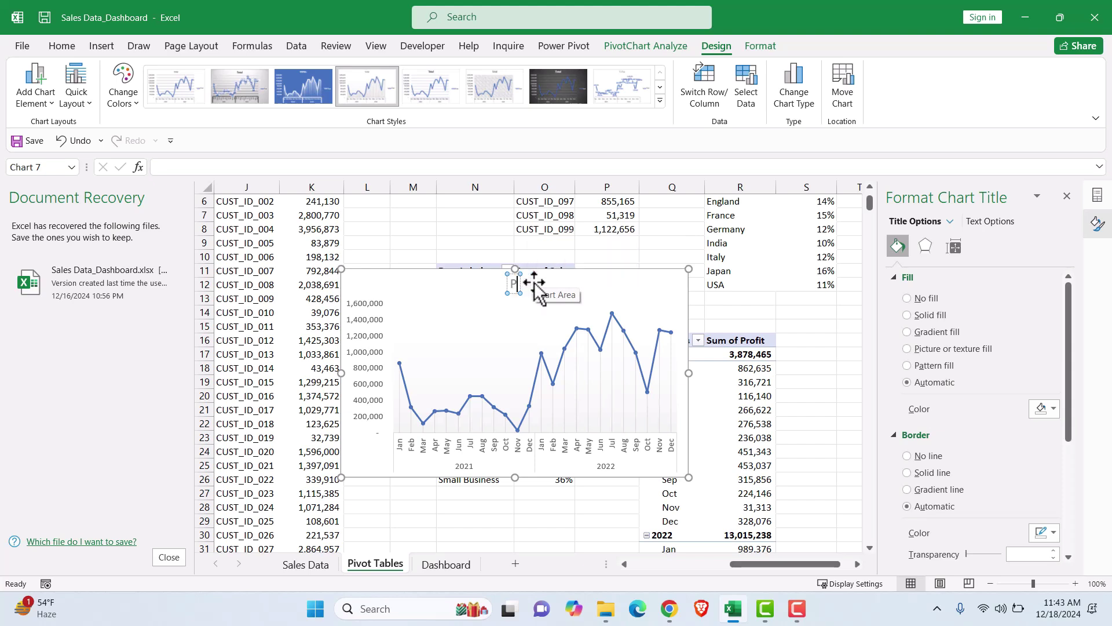
{"action": "type", "text": "rofit"}
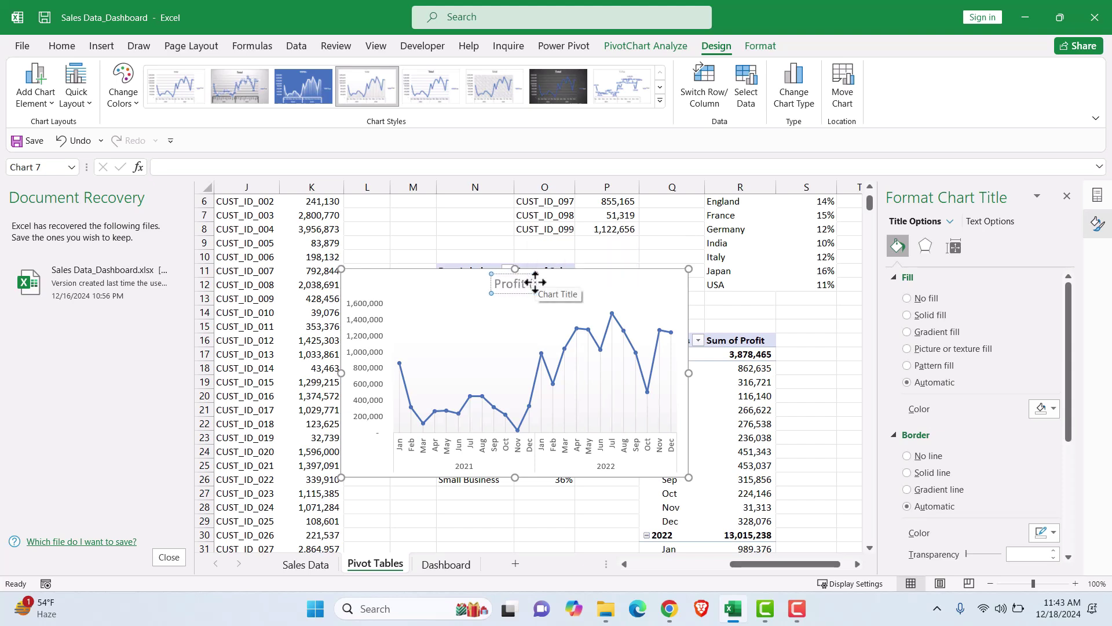
{"action": "type", "text": " ($) generat"}
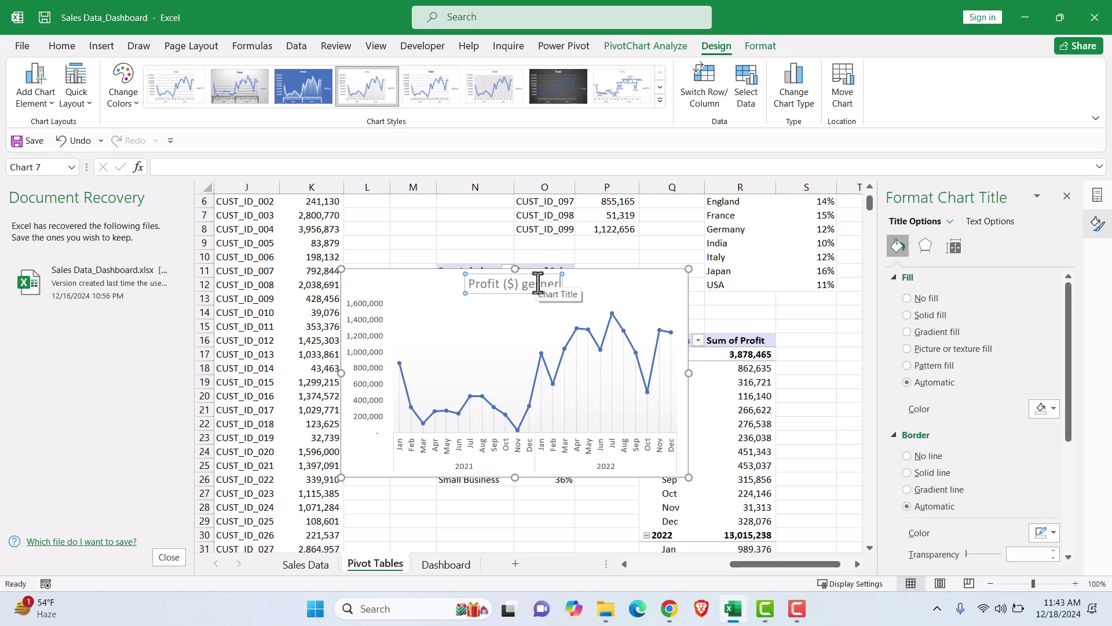
{"action": "type", "text": "ed"}
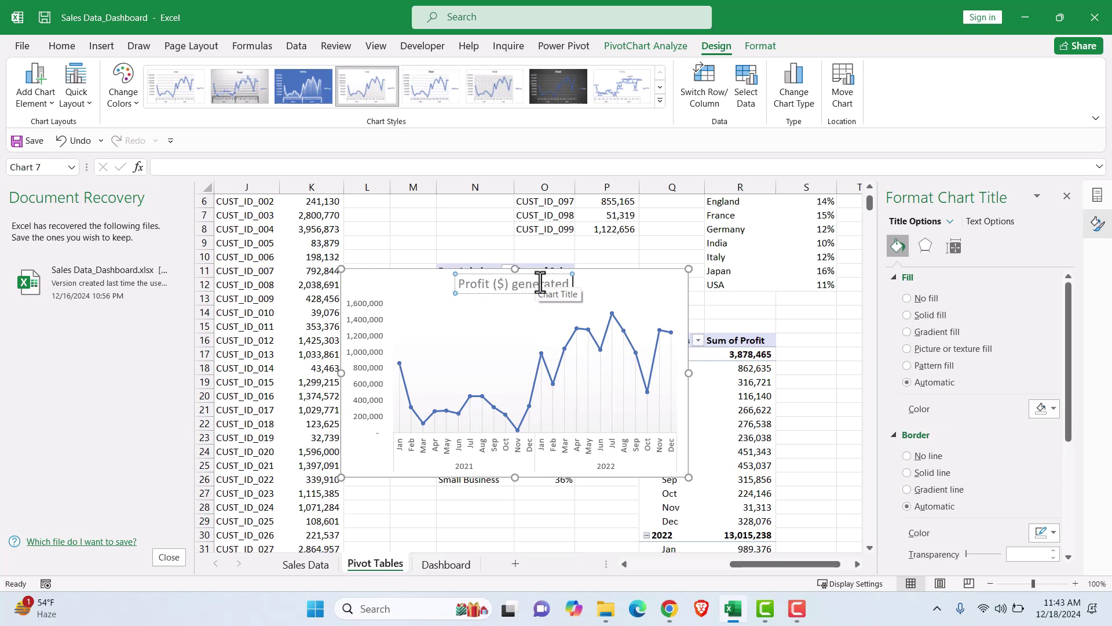
{"action": "type", "text": " over Months"}
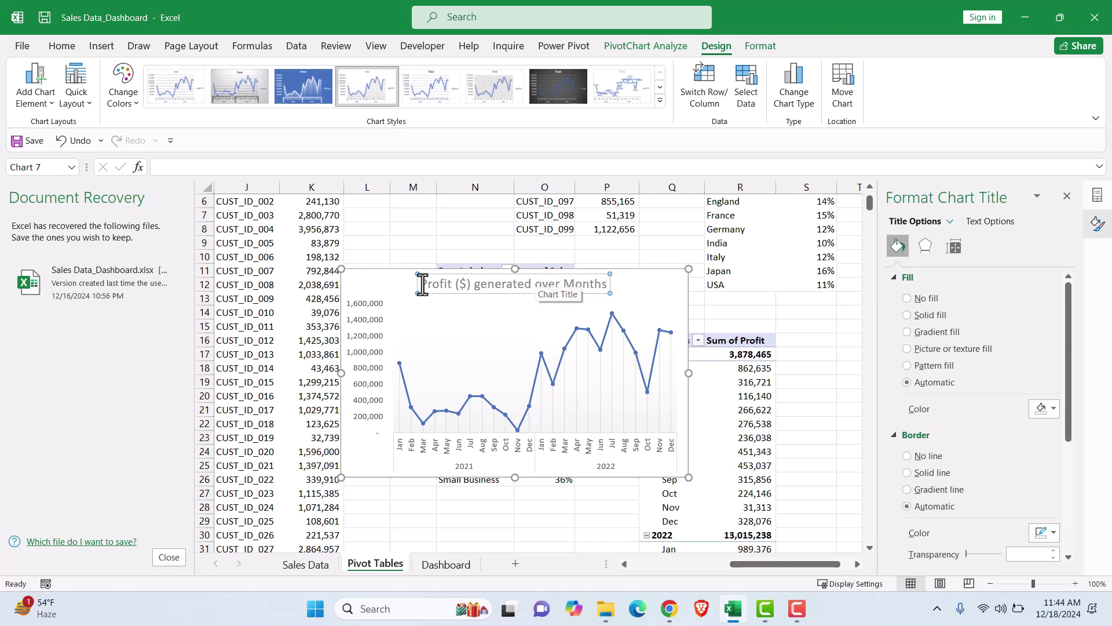
Format the profit chart's title as bold, dark blue, 10-point Comic Sans MS
{"action": "left_click_drag", "start_coordinate": [422, 284], "coordinate": [654, 287]}
{"action": "left_click", "coordinate": [64, 46]}
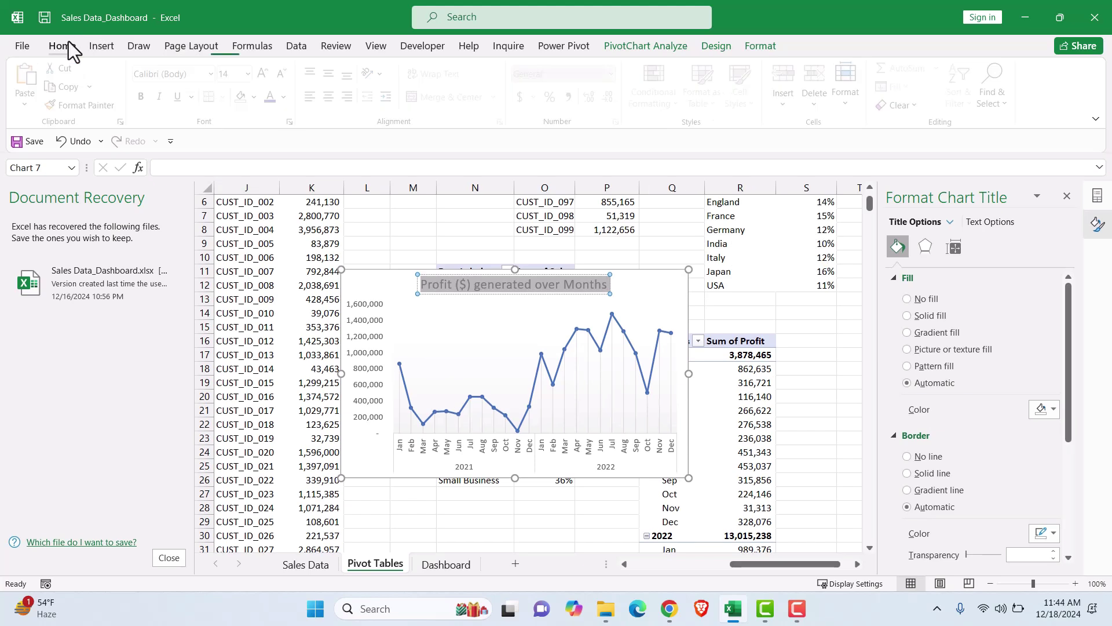
{"action": "left_click", "coordinate": [145, 96]}
{"action": "left_click", "coordinate": [253, 74]}
{"action": "left_click", "coordinate": [234, 118]}
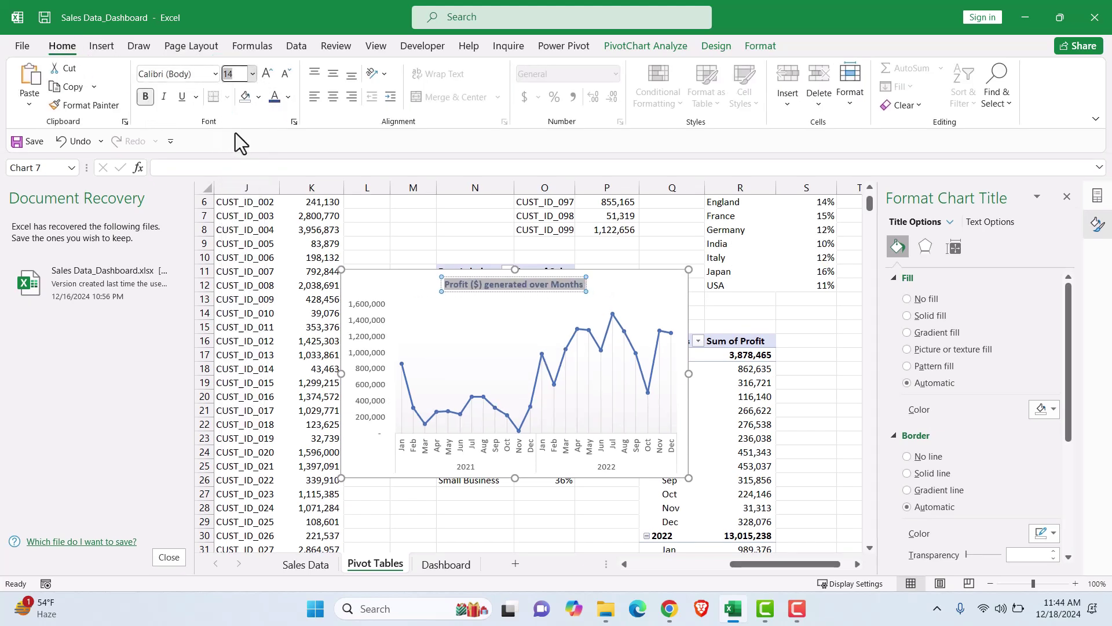
{"action": "left_click", "coordinate": [196, 73]}
{"action": "type", "text": "Com"}
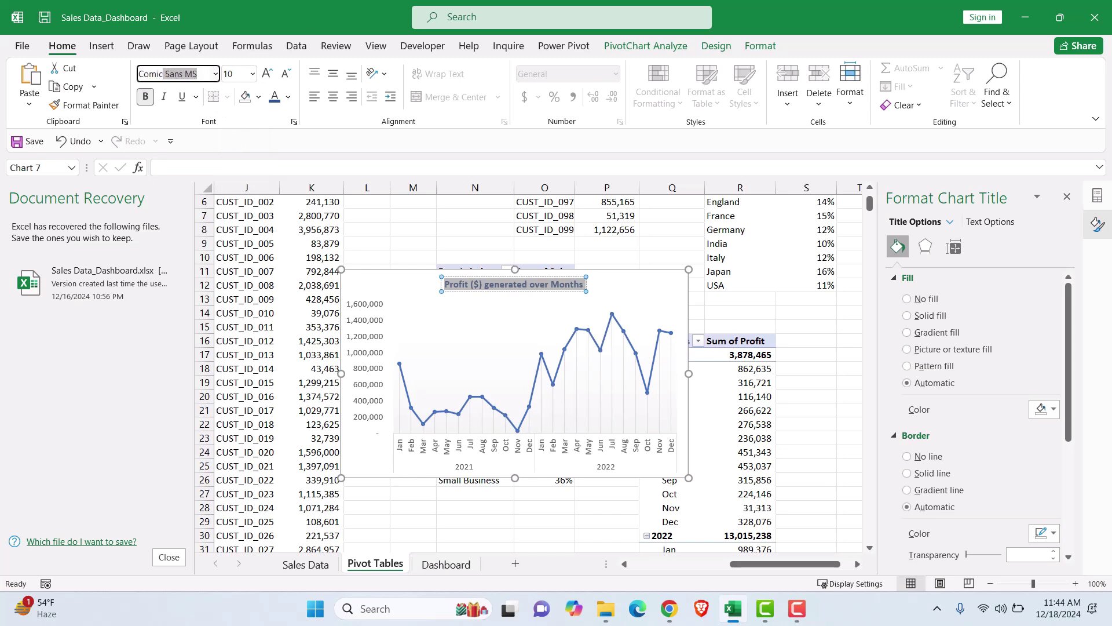
{"action": "type", "text": "ic"}
{"action": "key", "text": "Return"}
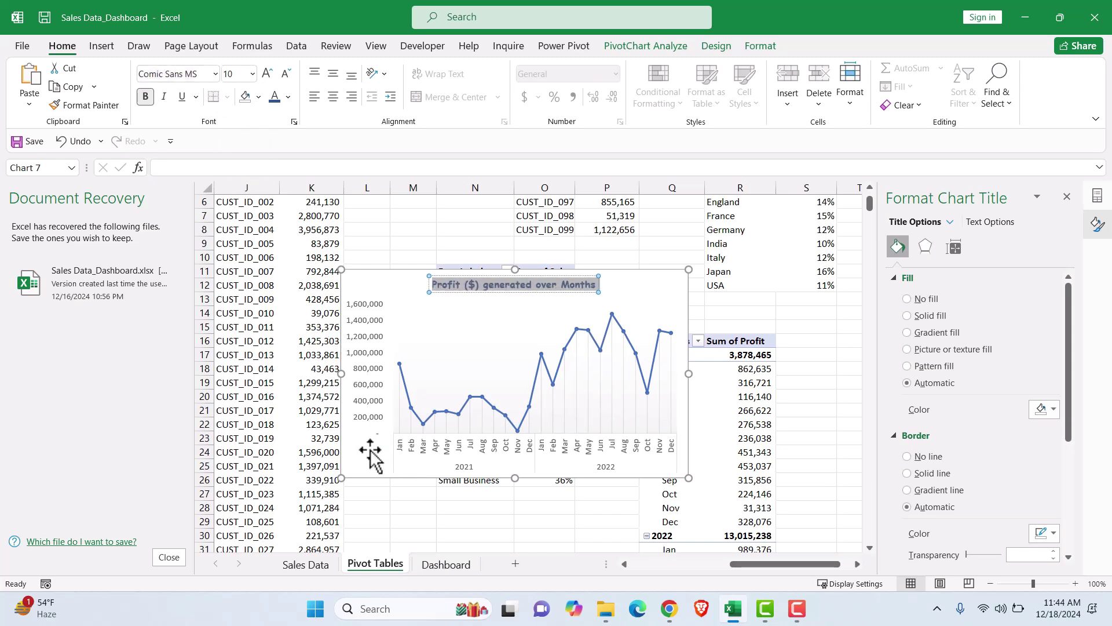
{"action": "left_click", "coordinate": [382, 495]}
Move the profit line chart to the Dashboard sheet and size it to fit the empty middle panel in the bottom row
{"action": "left_click", "coordinate": [396, 282]}
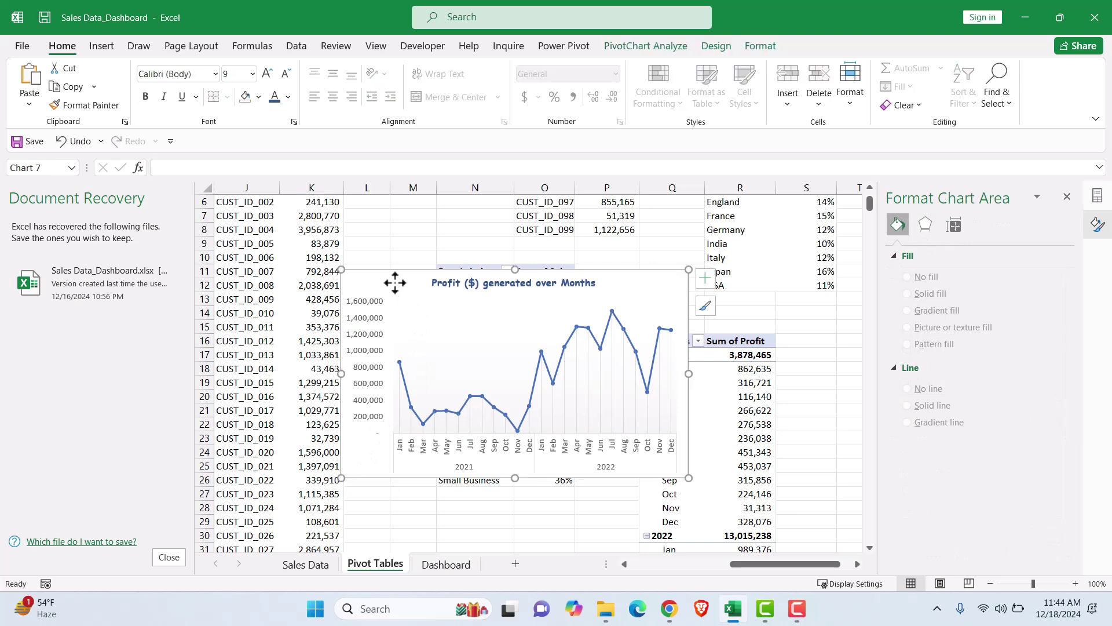
{"action": "key", "text": "ctrl+x"}
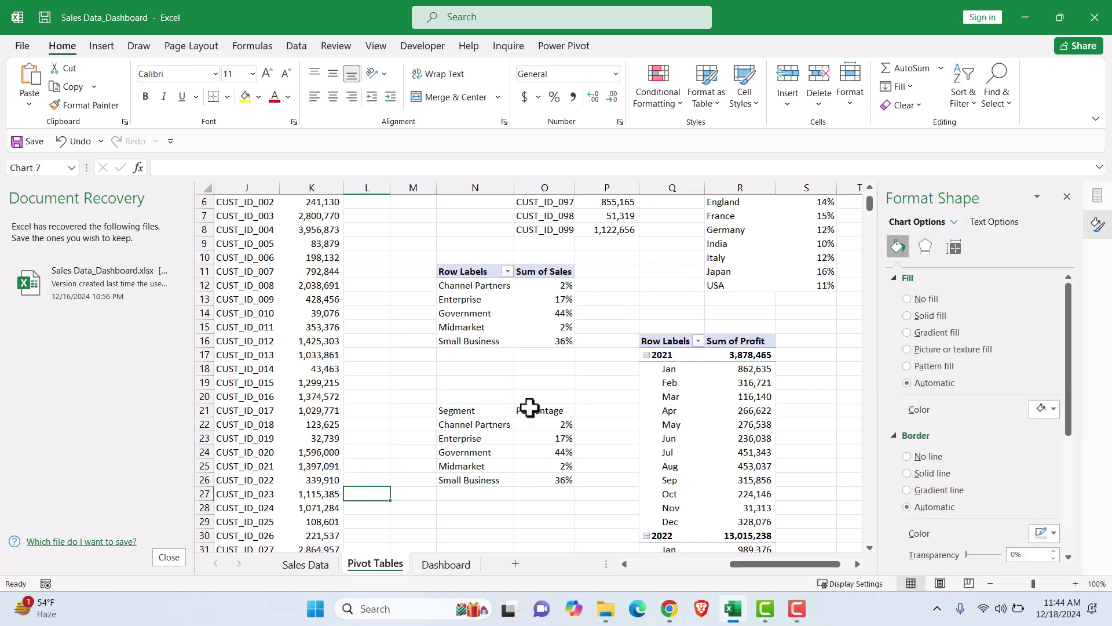
{"action": "left_click", "coordinate": [442, 566]}
{"action": "left_click", "coordinate": [515, 473]}
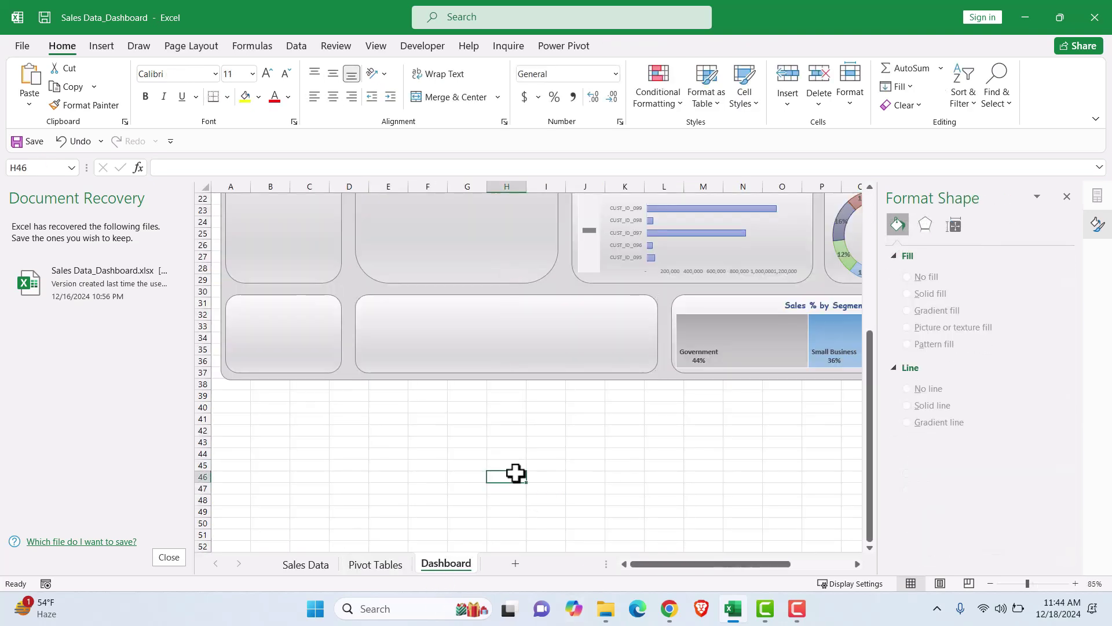
{"action": "key", "text": "ctrl+v"}
{"action": "left_click_drag", "start_coordinate": [502, 487], "coordinate": [365, 311]}
{"action": "left_click_drag", "start_coordinate": [653, 473], "coordinate": [655, 367]}
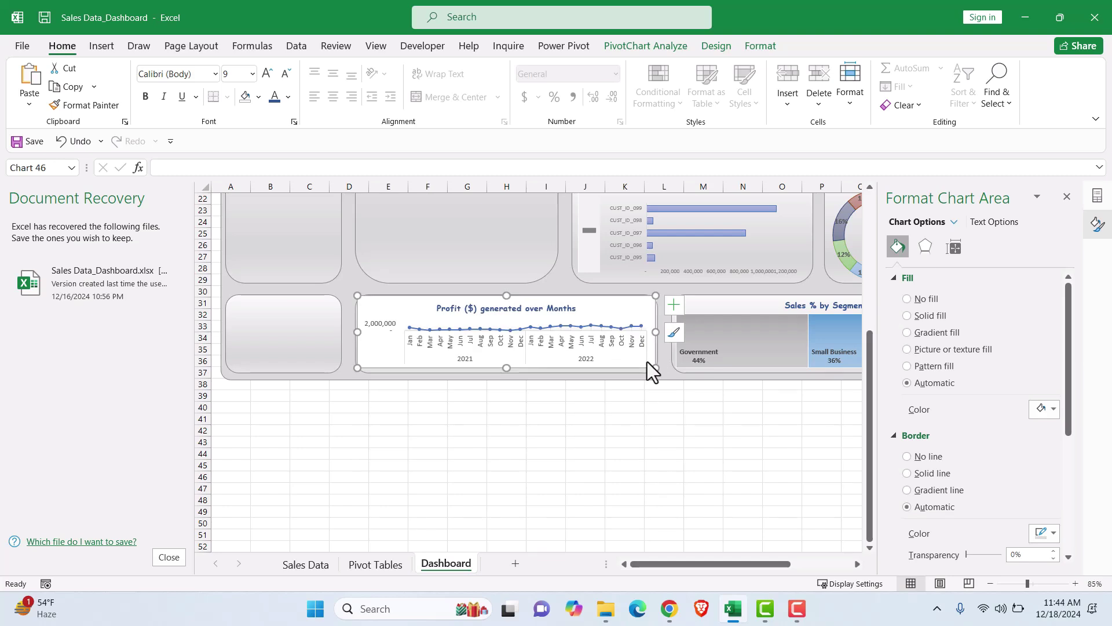
Set the profit line chart's area to no fill
{"action": "left_click", "coordinate": [906, 301]}
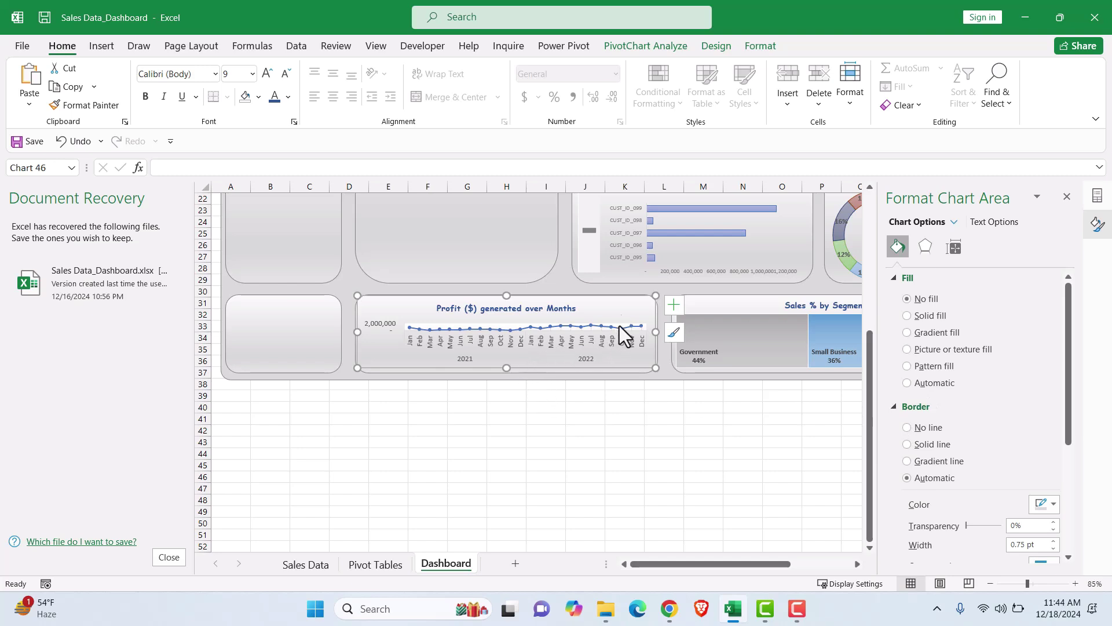
{"action": "mouse_move", "coordinate": [505, 368]}
{"action": "left_mouse_down"}
{"action": "mouse_move", "coordinate": [503, 442]}
{"action": "mouse_move", "coordinate": [514, 368]}
{"action": "left_mouse_up"}
{"action": "scroll", "coordinate": [960, 441], "scroll_direction": "down", "scroll_amount": 3}
{"action": "scroll", "coordinate": [961, 440], "scroll_direction": "up", "scroll_amount": 3}
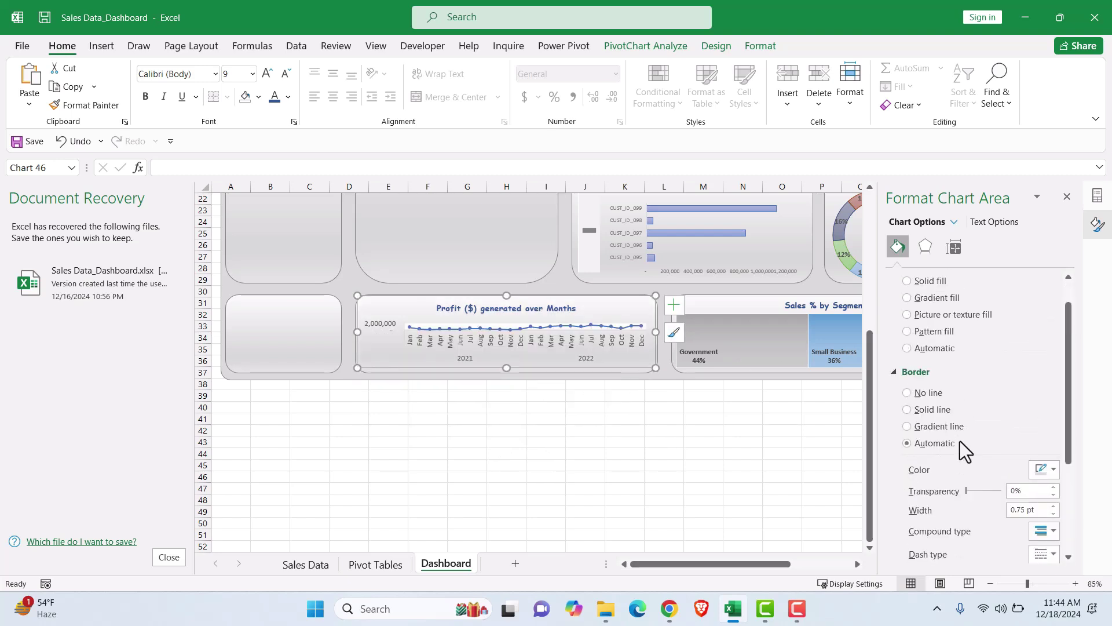
{"action": "left_click", "coordinate": [923, 243]}
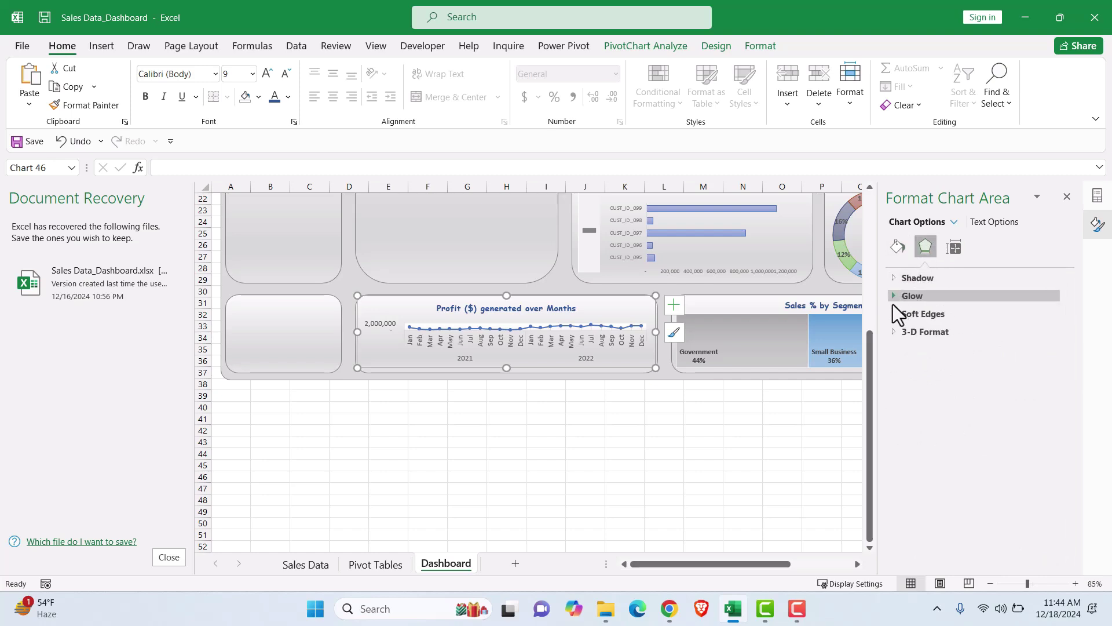
{"action": "left_click", "coordinate": [954, 246]}
{"action": "left_click", "coordinate": [897, 247]}
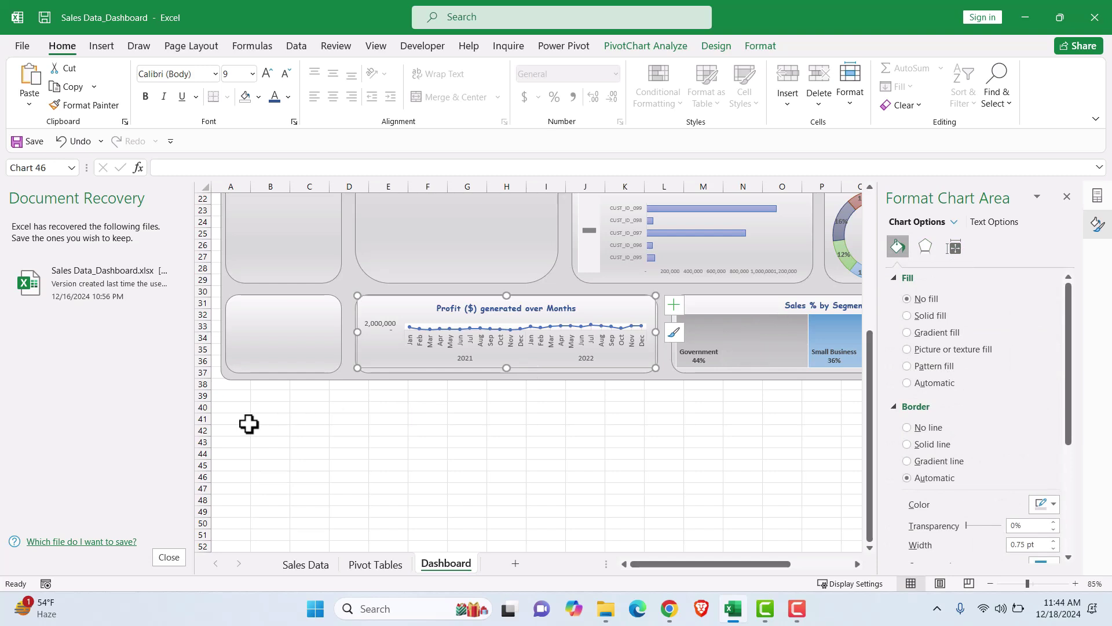
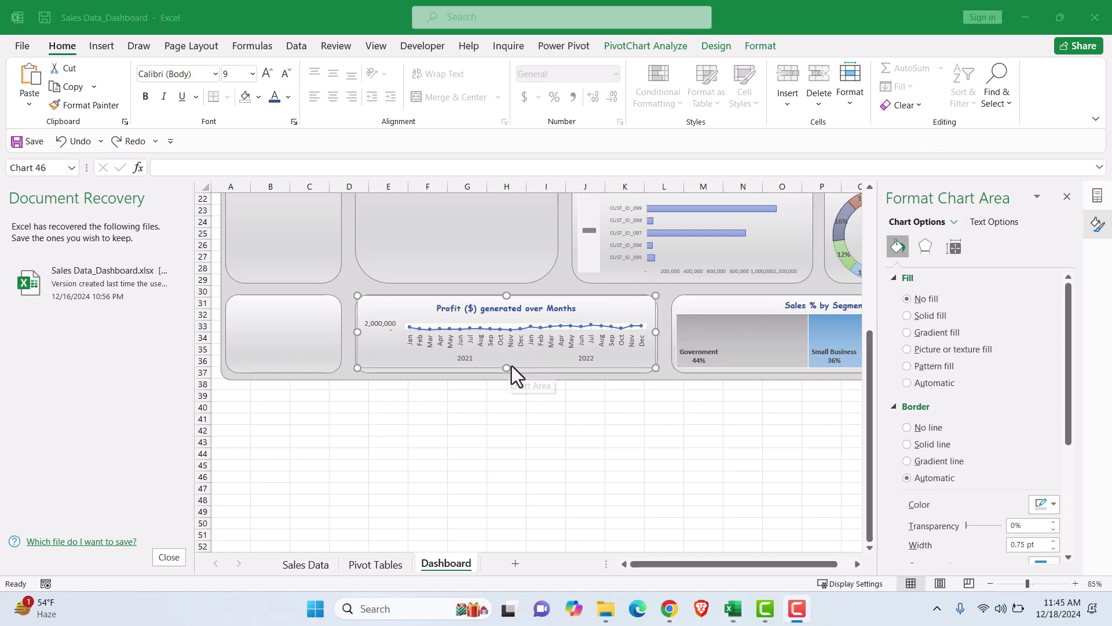
Set the profit chart's plot area to no fill and fit the chart's height to its rounded panel
{"action": "left_click_drag", "start_coordinate": [509, 369], "coordinate": [505, 458]}
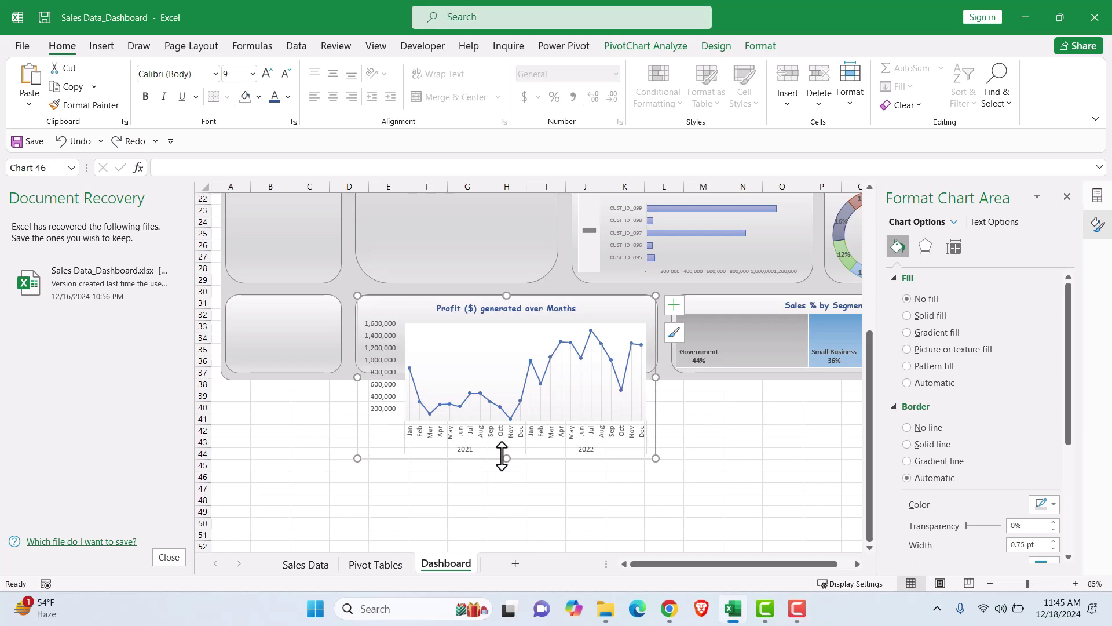
{"action": "left_click", "coordinate": [495, 349]}
{"action": "left_click", "coordinate": [924, 300]}
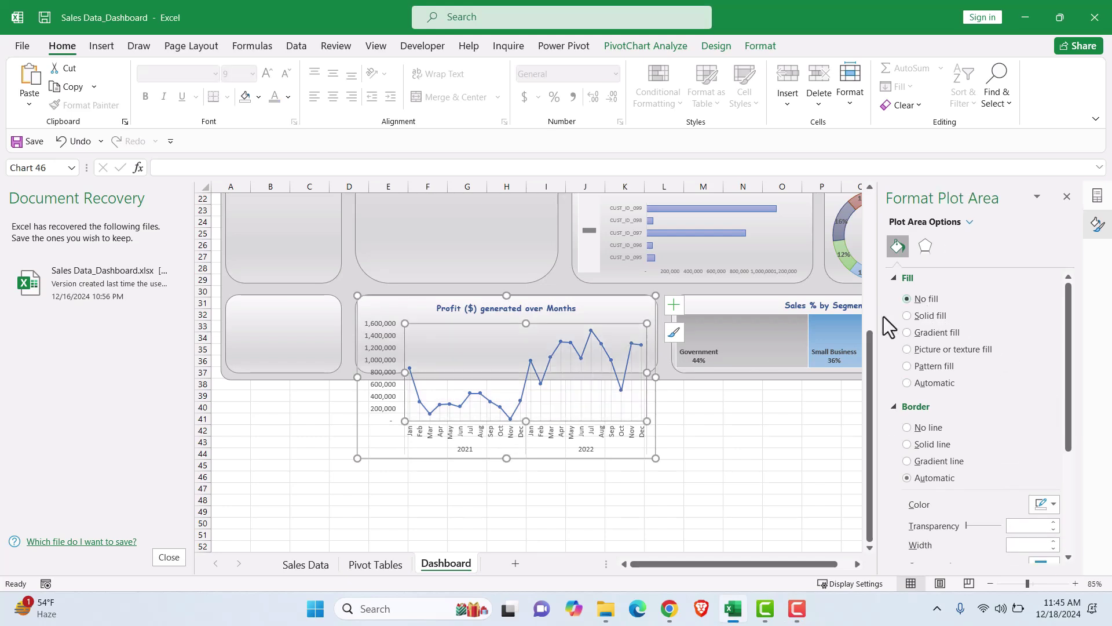
{"action": "left_click_drag", "start_coordinate": [506, 458], "coordinate": [528, 373]}
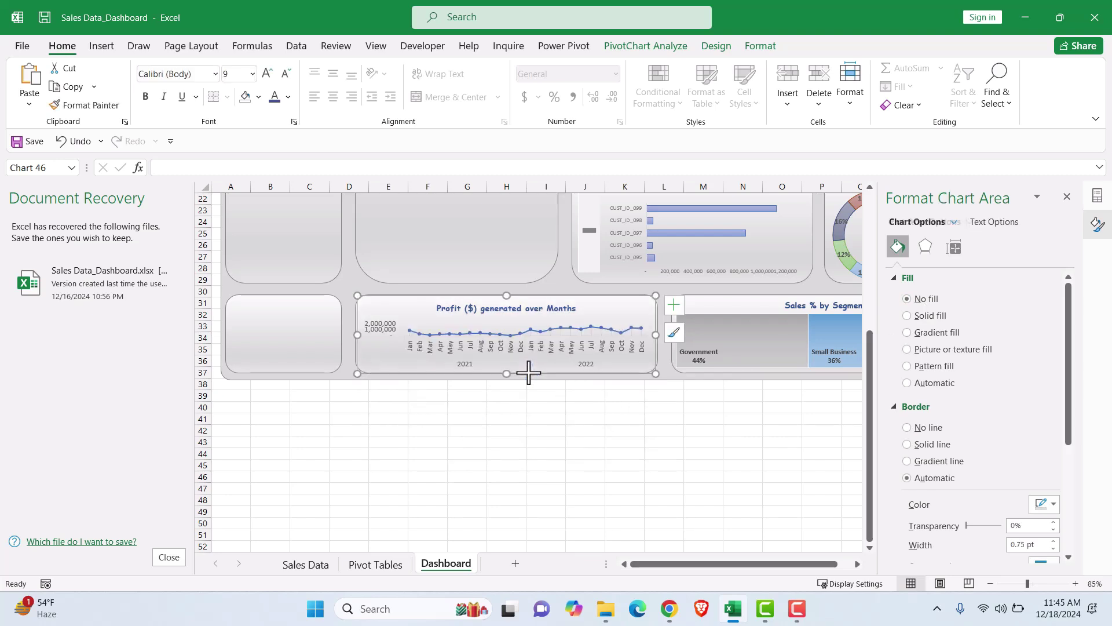
Set the labels of both the month axis and the value axis in the profit chart to font size 6
{"action": "left_click", "coordinate": [489, 347]}
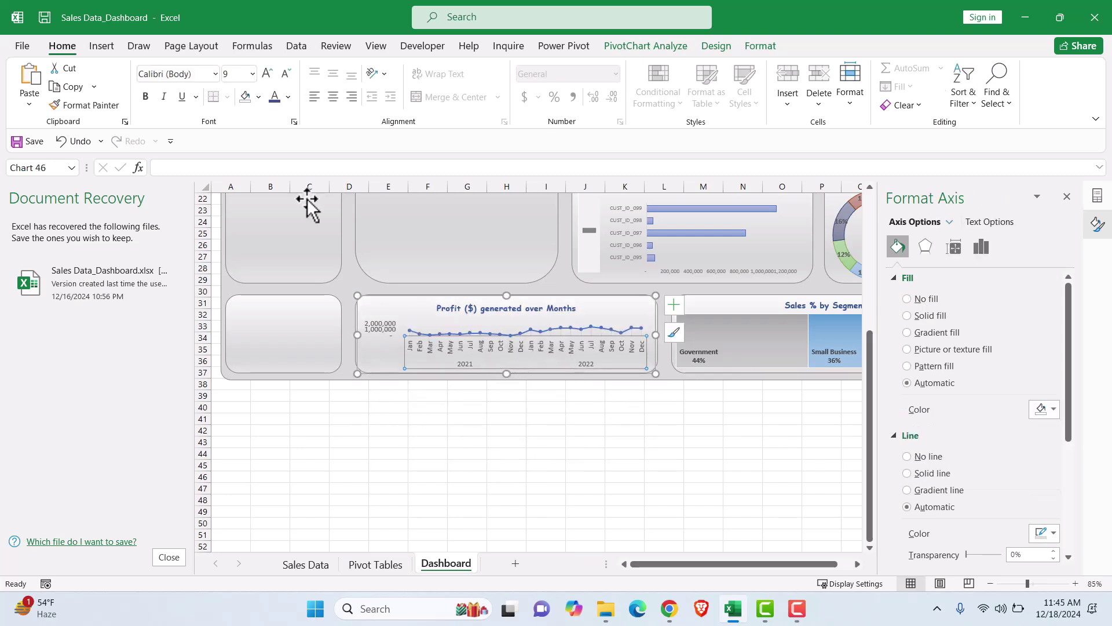
{"action": "left_click", "coordinate": [225, 74]}
{"action": "type", "text": "6"}
{"action": "key", "text": "Return"}
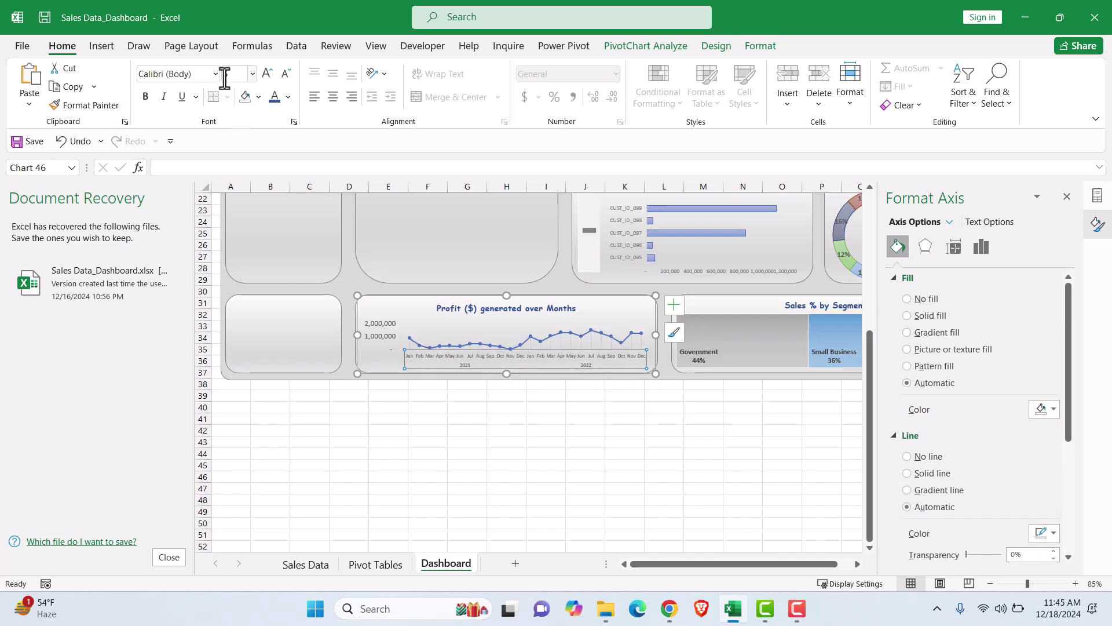
{"action": "left_click", "coordinate": [377, 332]}
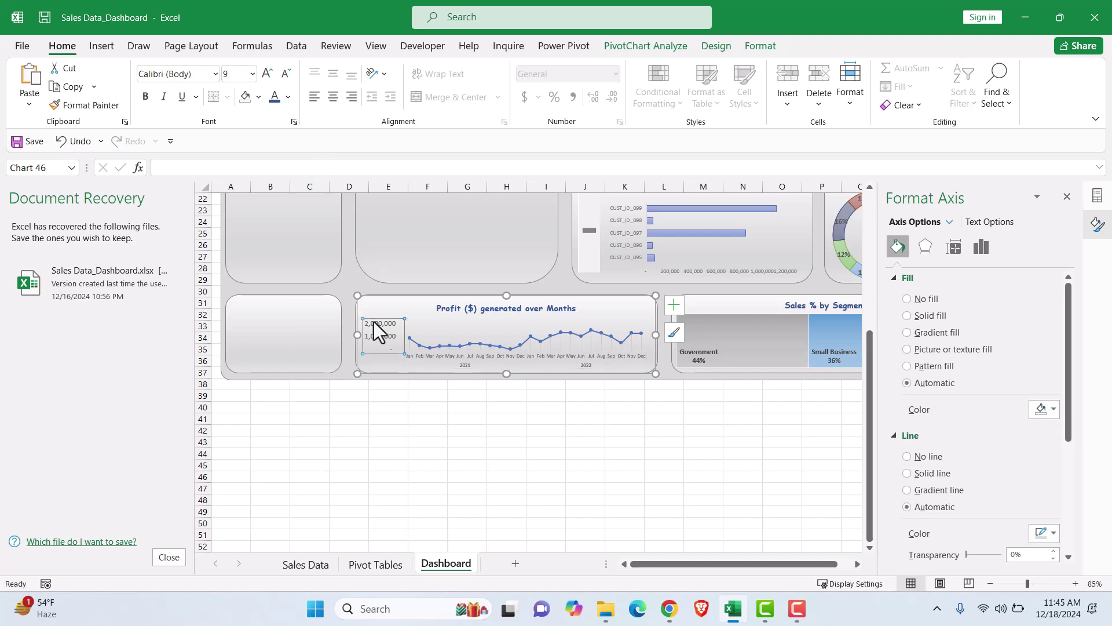
{"action": "left_click", "coordinate": [230, 75]}
{"action": "type", "text": "6"}
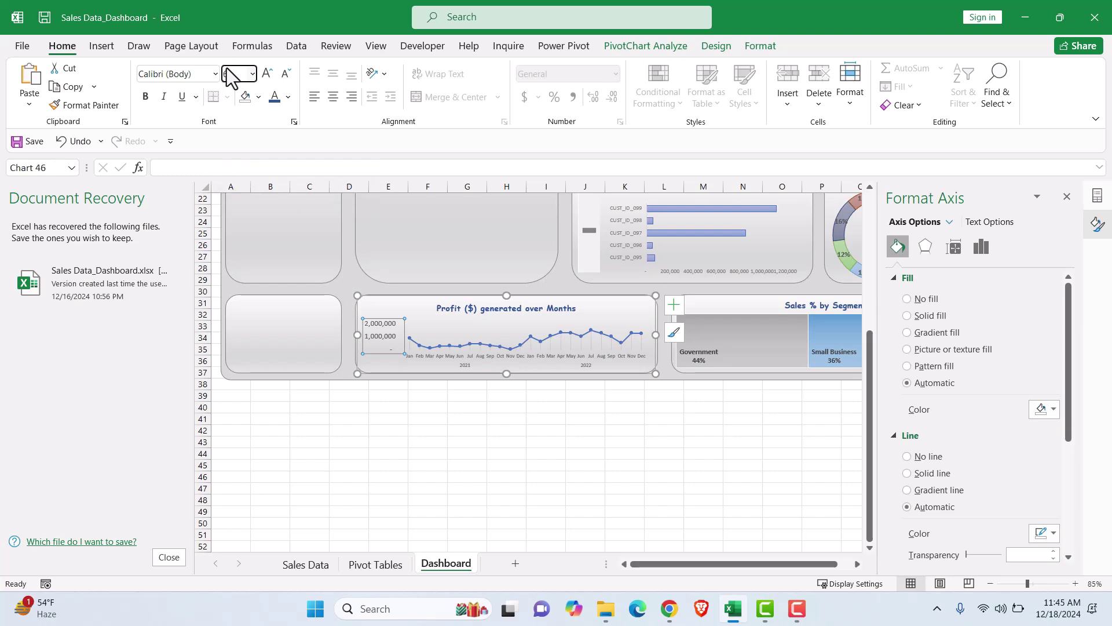
{"action": "key", "text": "Return"}
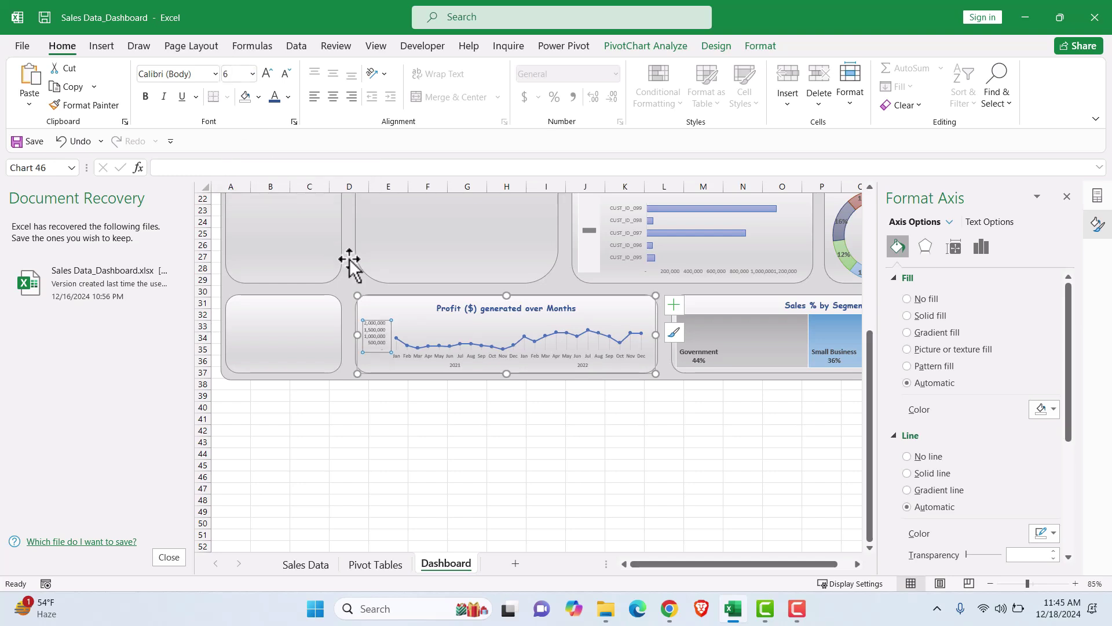
Widen the profit chart slightly to its panel's right edge and extend the plot area up toward the title
{"action": "left_click_drag", "start_coordinate": [656, 334], "coordinate": [659, 335]}
{"action": "left_click", "coordinate": [534, 340]}
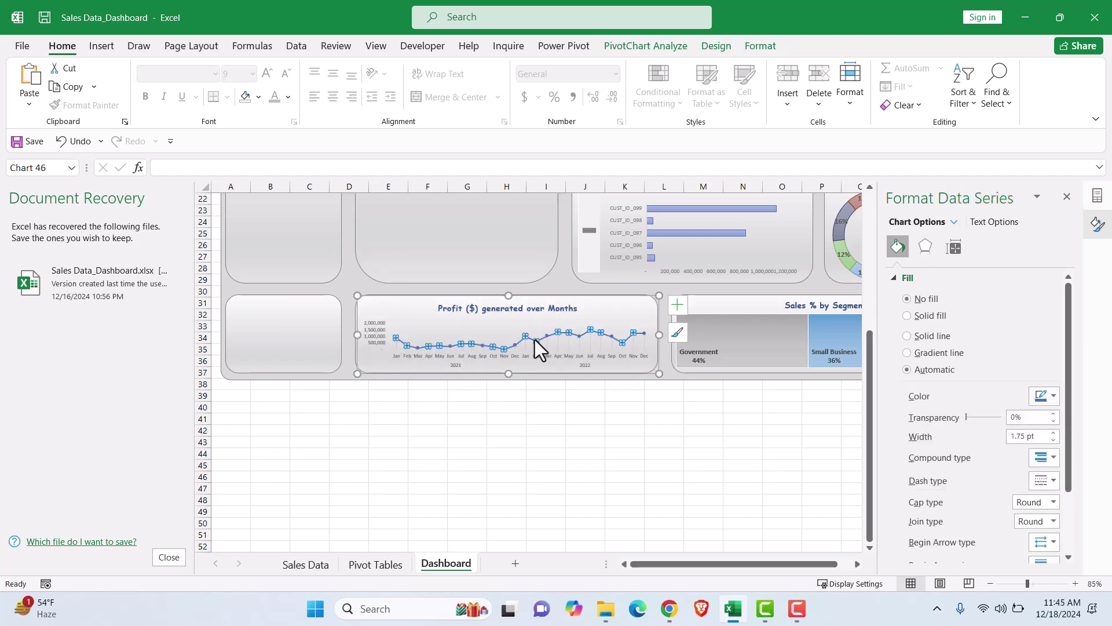
{"action": "left_click", "coordinate": [519, 350]}
{"action": "left_click", "coordinate": [519, 351]}
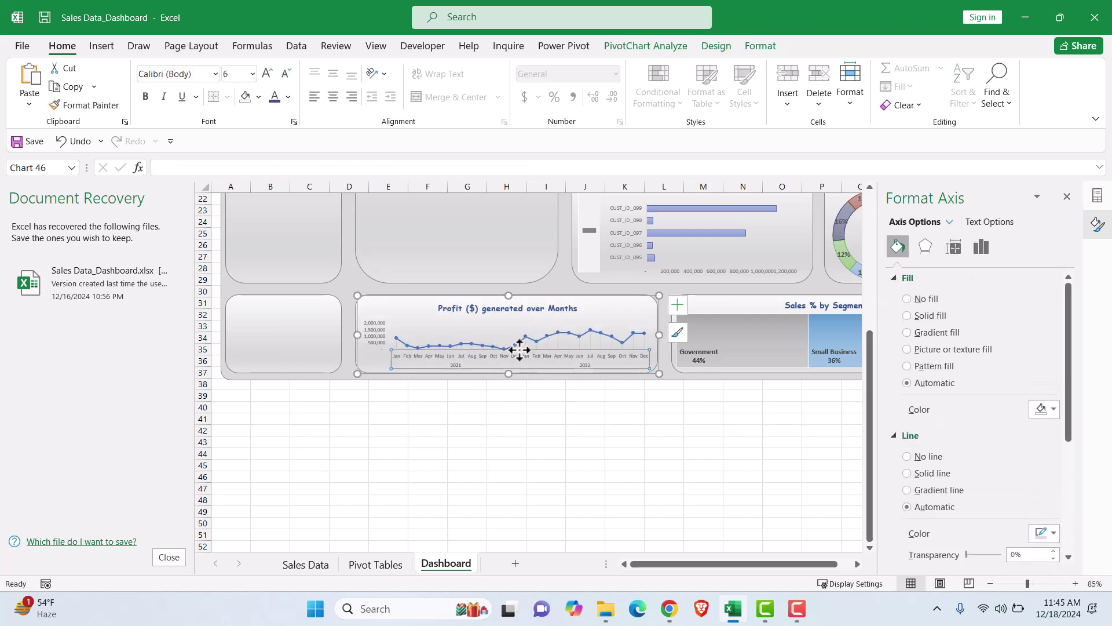
{"action": "left_click", "coordinate": [480, 337]}
{"action": "left_click_drag", "start_coordinate": [522, 318], "coordinate": [523, 314]}
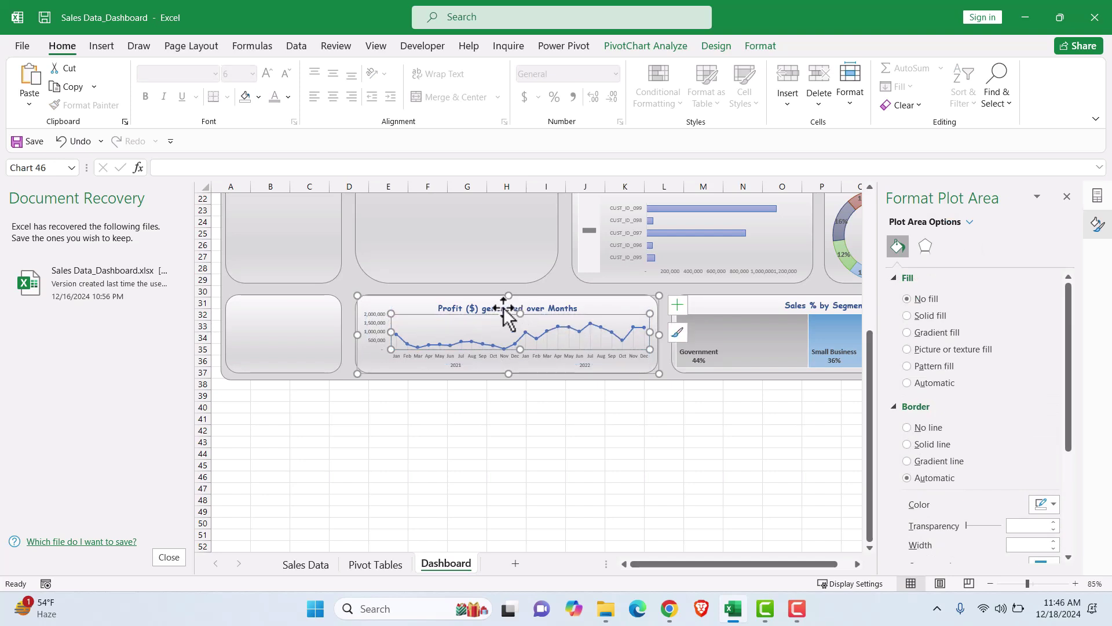
Move the profit chart's title up to the panel's upper edge and extend the plot area to just below it
{"action": "left_click", "coordinate": [502, 306]}
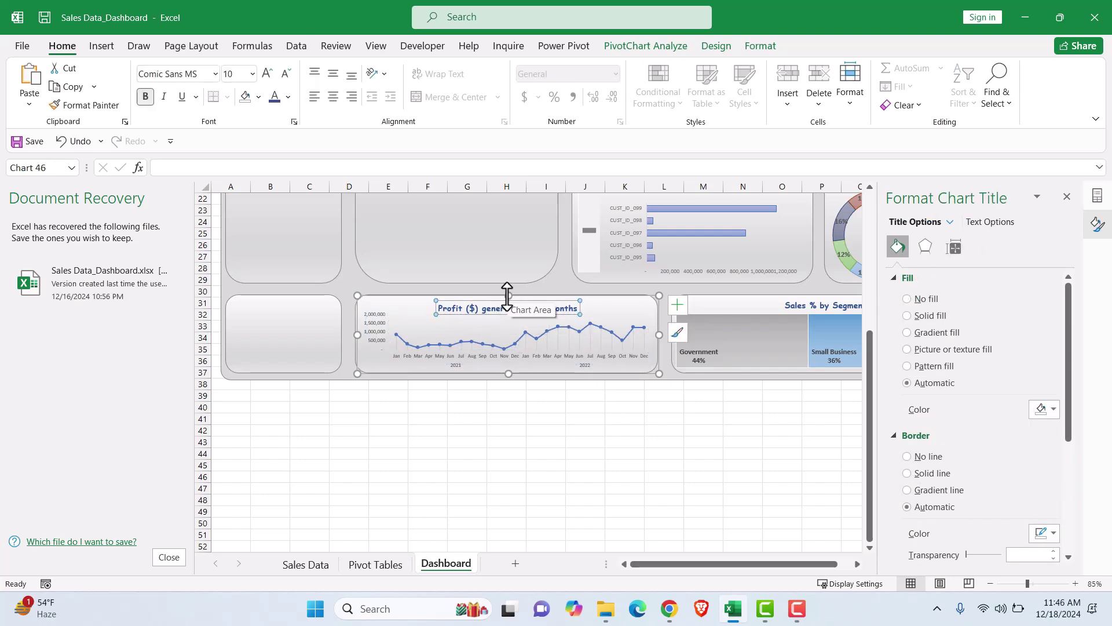
{"action": "left_click_drag", "start_coordinate": [497, 302], "coordinate": [498, 296]}
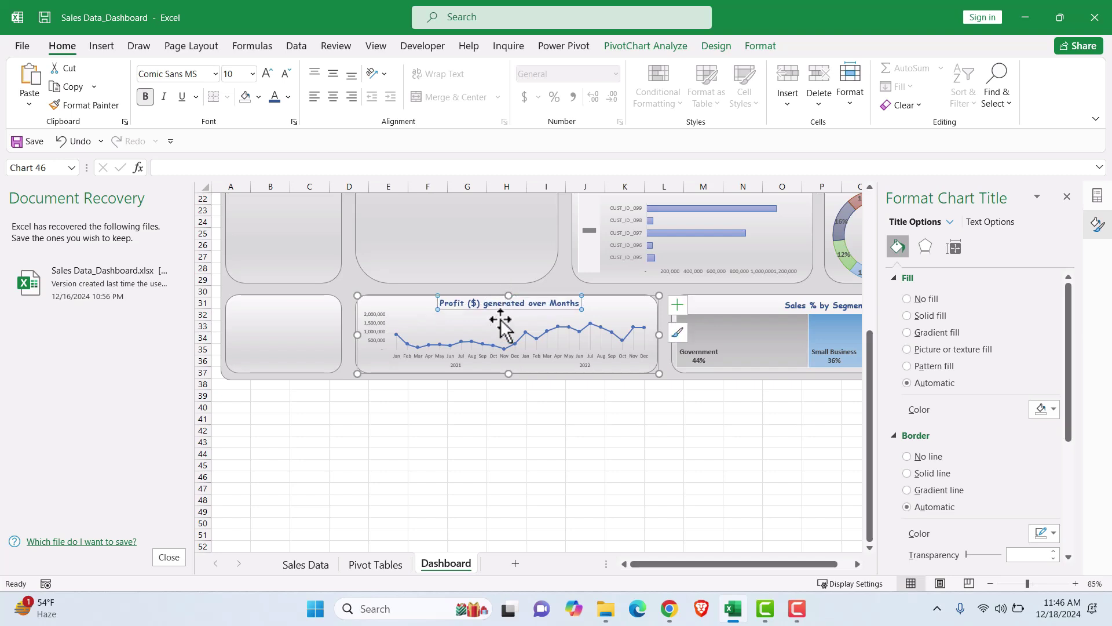
{"action": "left_click", "coordinate": [512, 341]}
{"action": "left_click", "coordinate": [508, 333]}
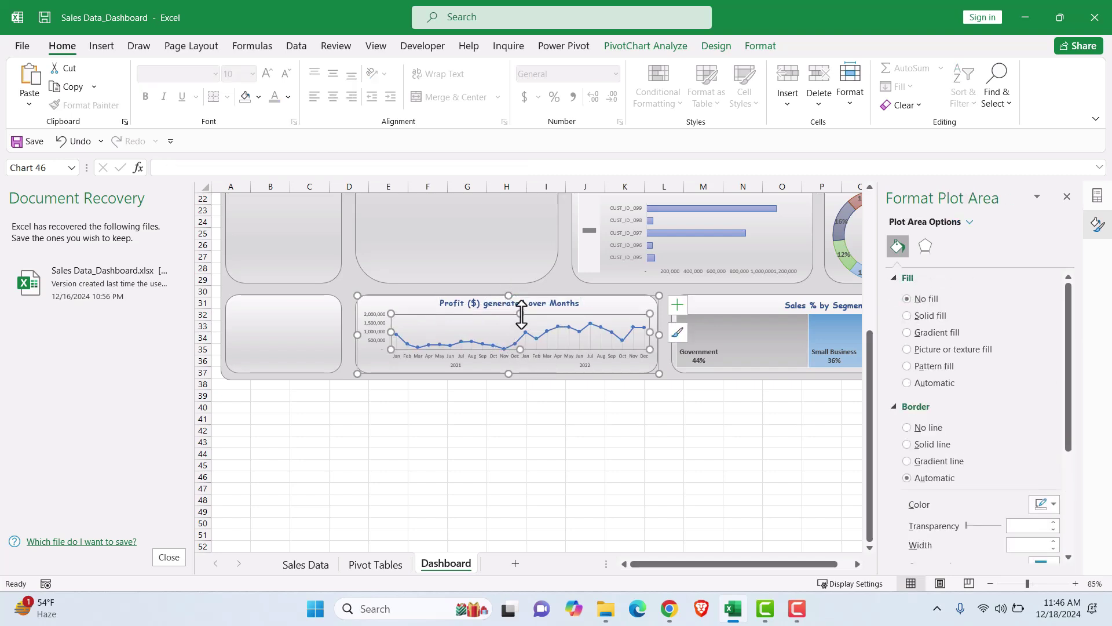
{"action": "left_click_drag", "start_coordinate": [525, 309], "coordinate": [524, 312]}
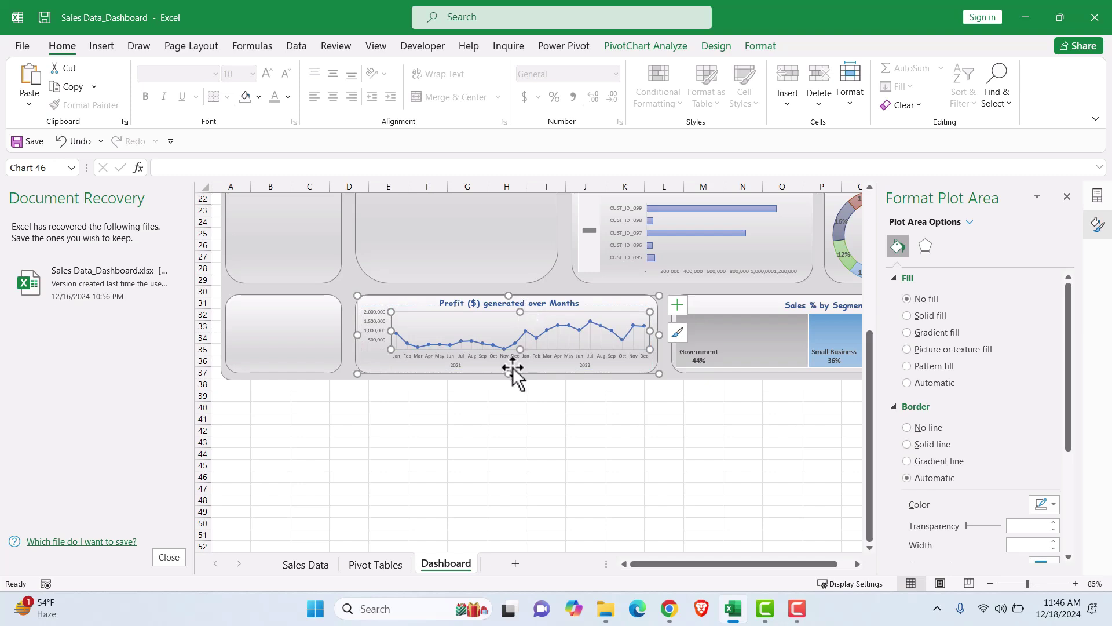
{"action": "left_click", "coordinate": [520, 427]}
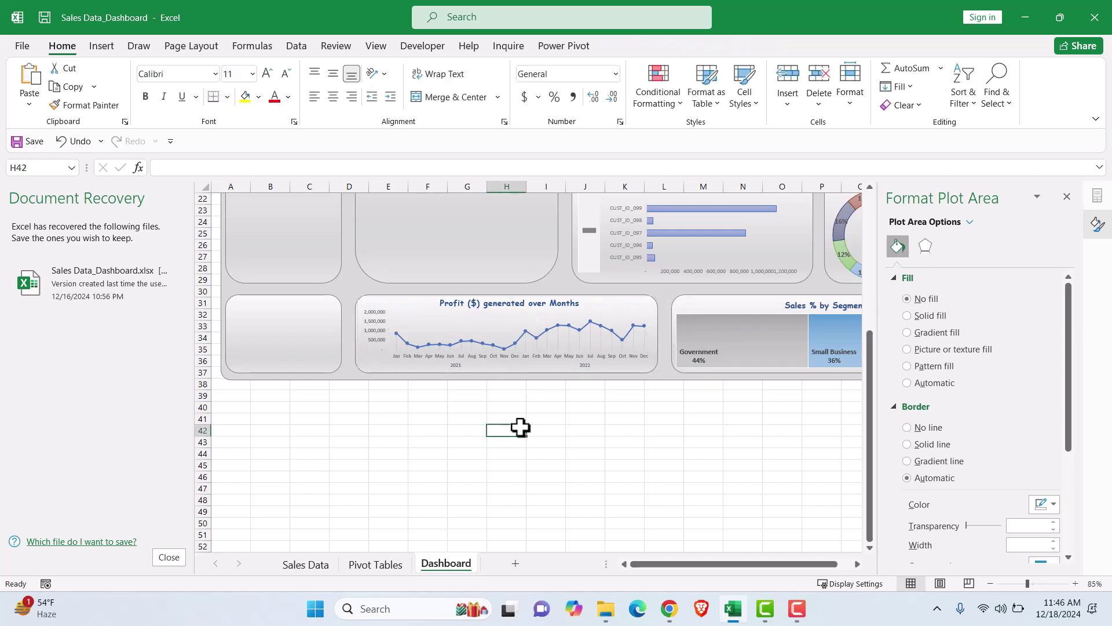
Remove the border line from the profit chart's chart area
{"action": "left_click", "coordinate": [437, 313]}
{"action": "left_click", "coordinate": [907, 429]}
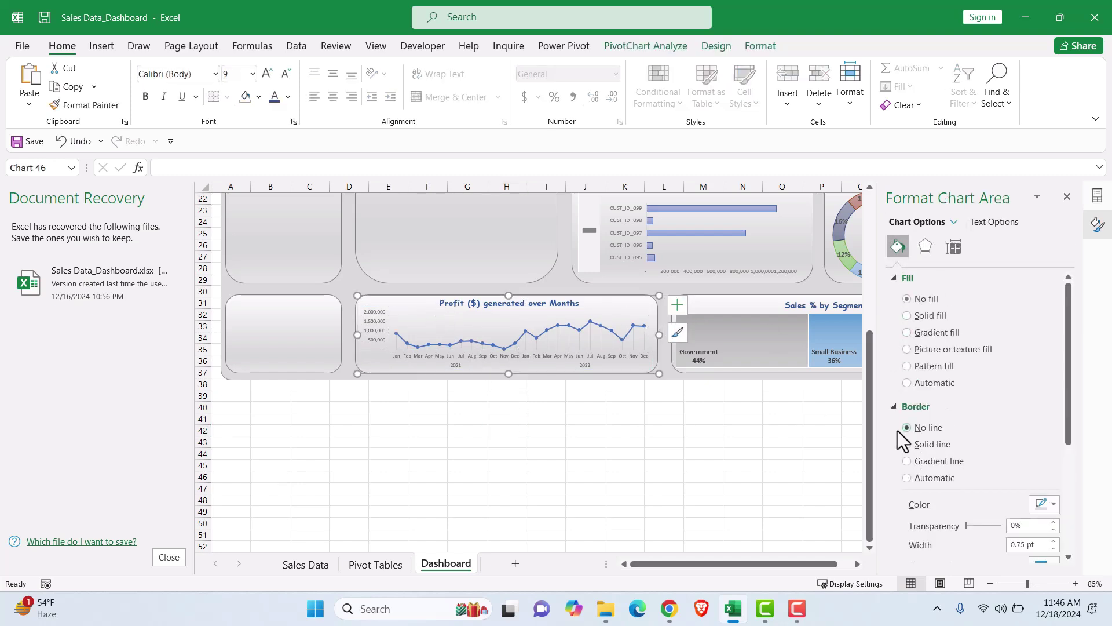
{"action": "left_click", "coordinate": [674, 442]}
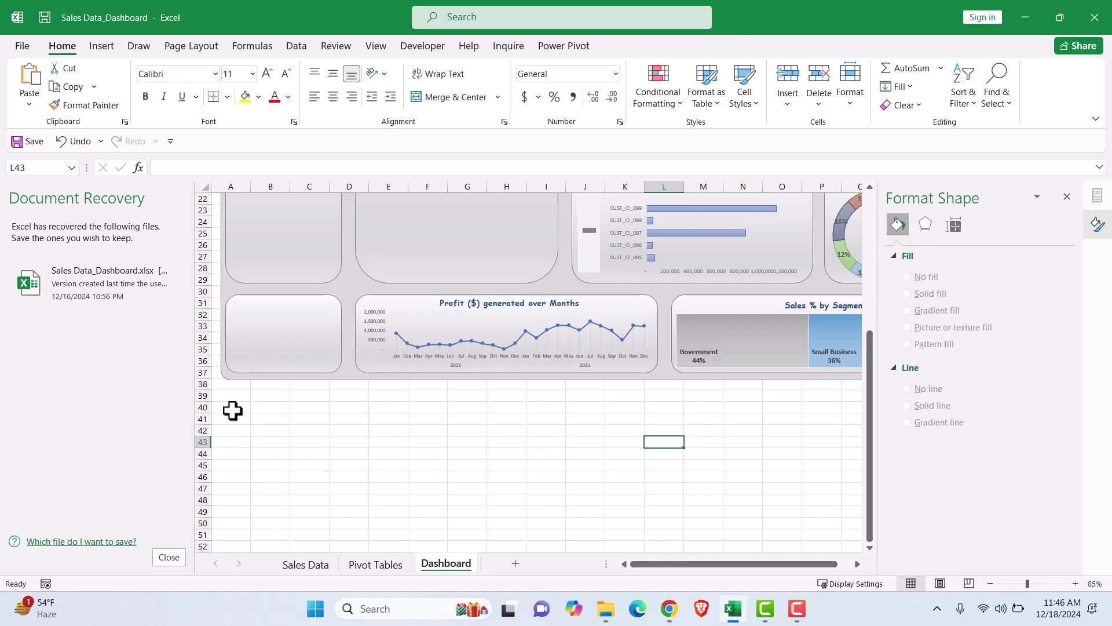
Insert a new PivotTable at cell N33 of the Pivot Tables sheet, based on the named source data
{"action": "left_click", "coordinate": [296, 299]}
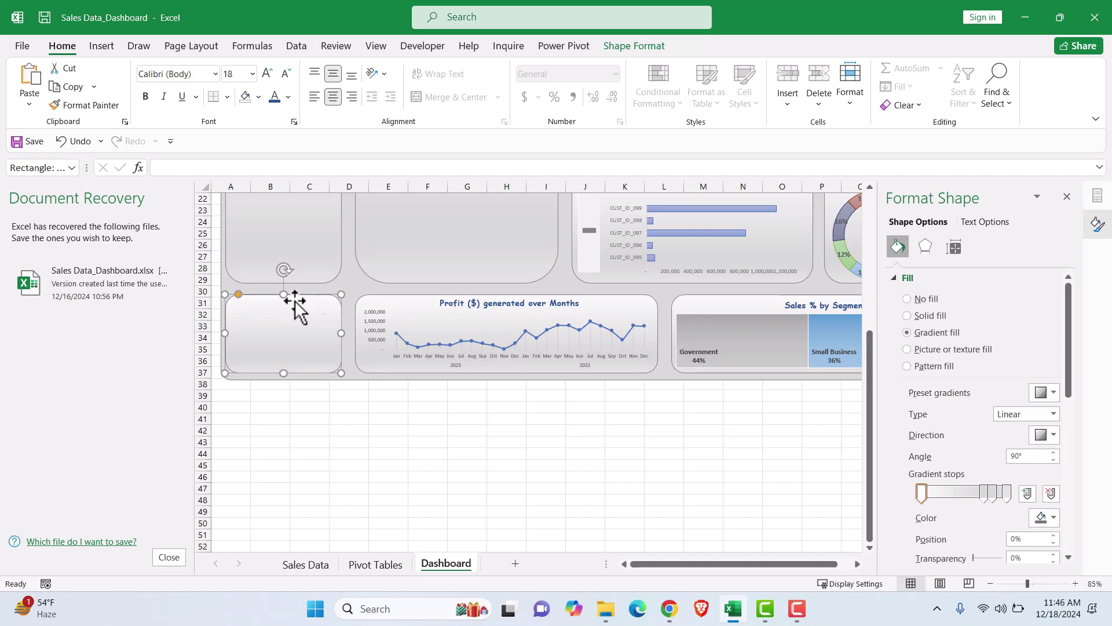
{"action": "left_click", "coordinate": [374, 563]}
{"action": "scroll", "coordinate": [502, 433], "scroll_direction": "down", "scroll_amount": 8}
{"action": "scroll", "coordinate": [502, 432], "scroll_direction": "up", "scroll_amount": 1}
{"action": "left_click", "coordinate": [450, 328]}
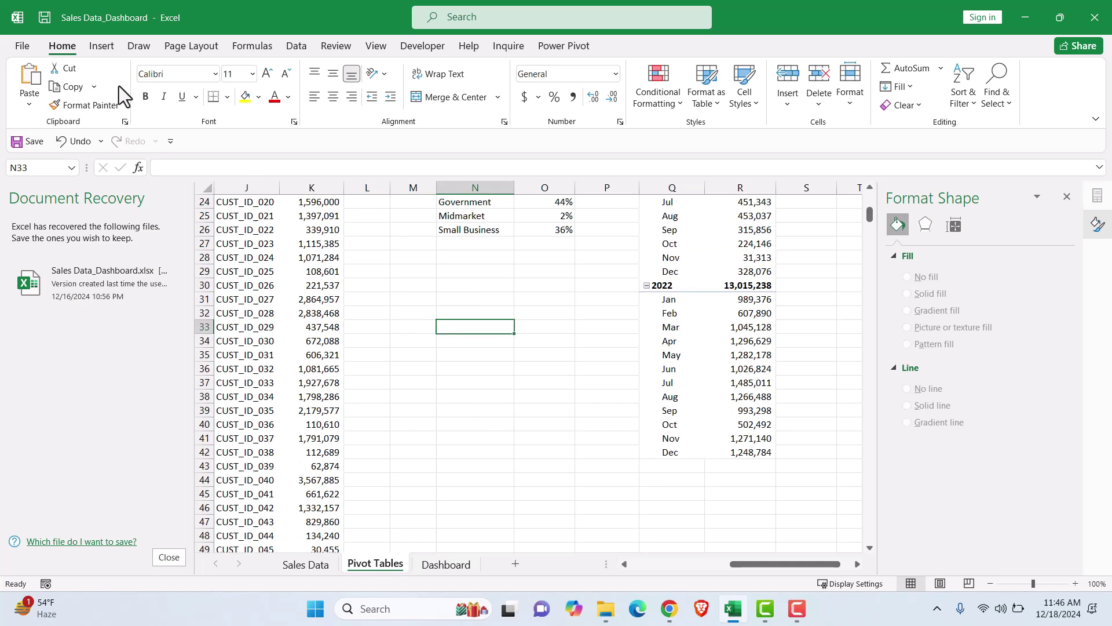
{"action": "left_click", "coordinate": [101, 49]}
{"action": "left_click", "coordinate": [37, 81]}
{"action": "type", "text": "tanya"}
{"action": "key", "text": "Return"}
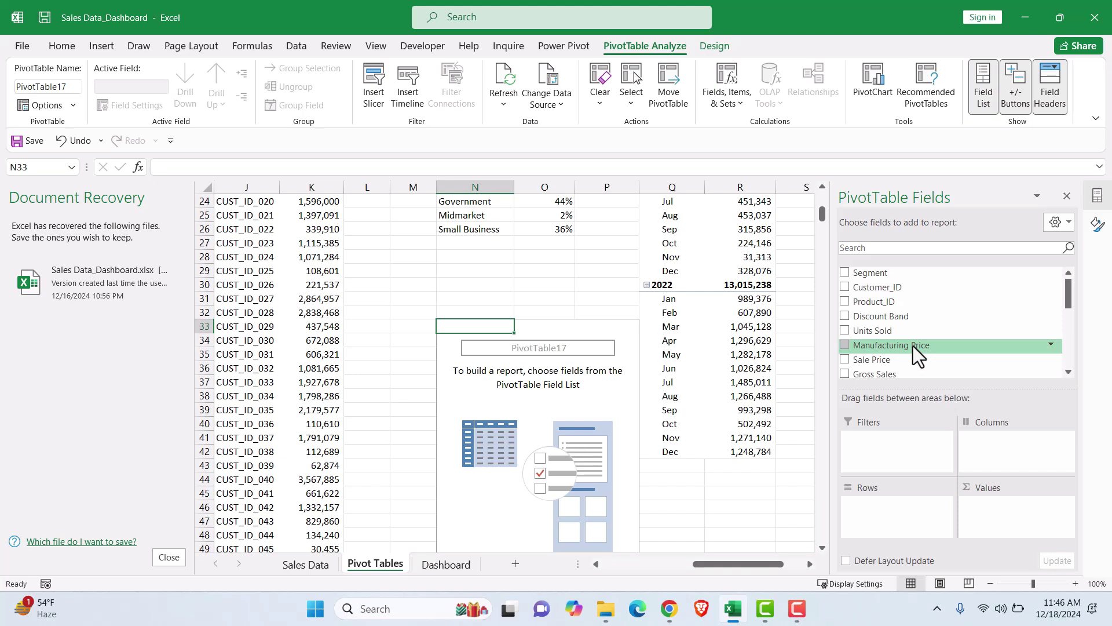
Add the Product_Name field to the rows of the new PivotTable
{"action": "scroll", "coordinate": [913, 347], "scroll_direction": "down", "scroll_amount": 6}
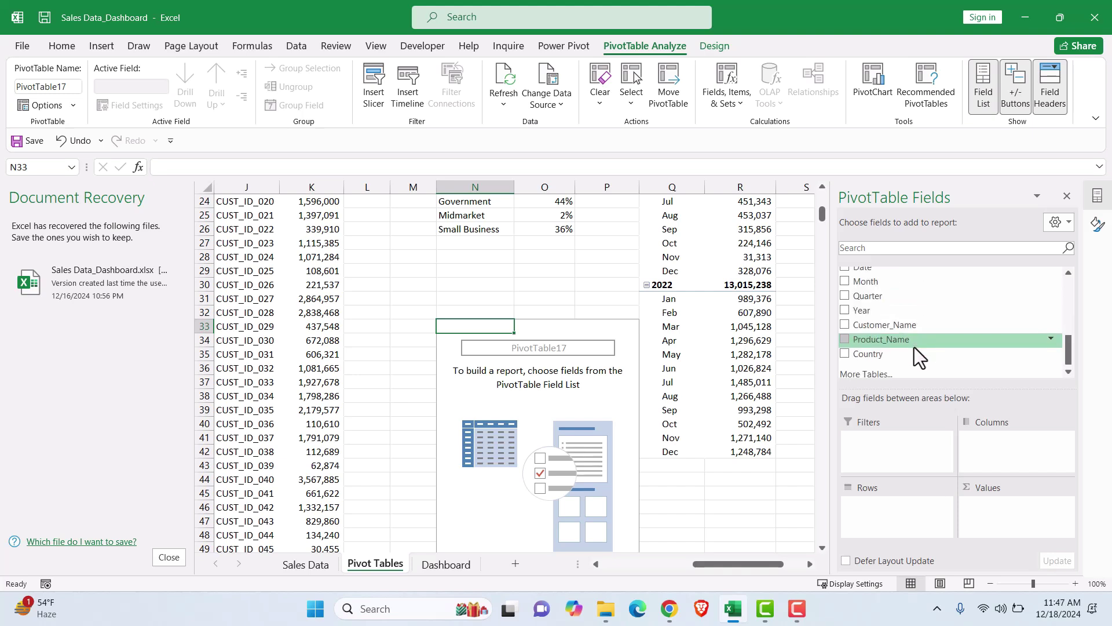
{"action": "scroll", "coordinate": [911, 346], "scroll_direction": "up", "scroll_amount": 1}
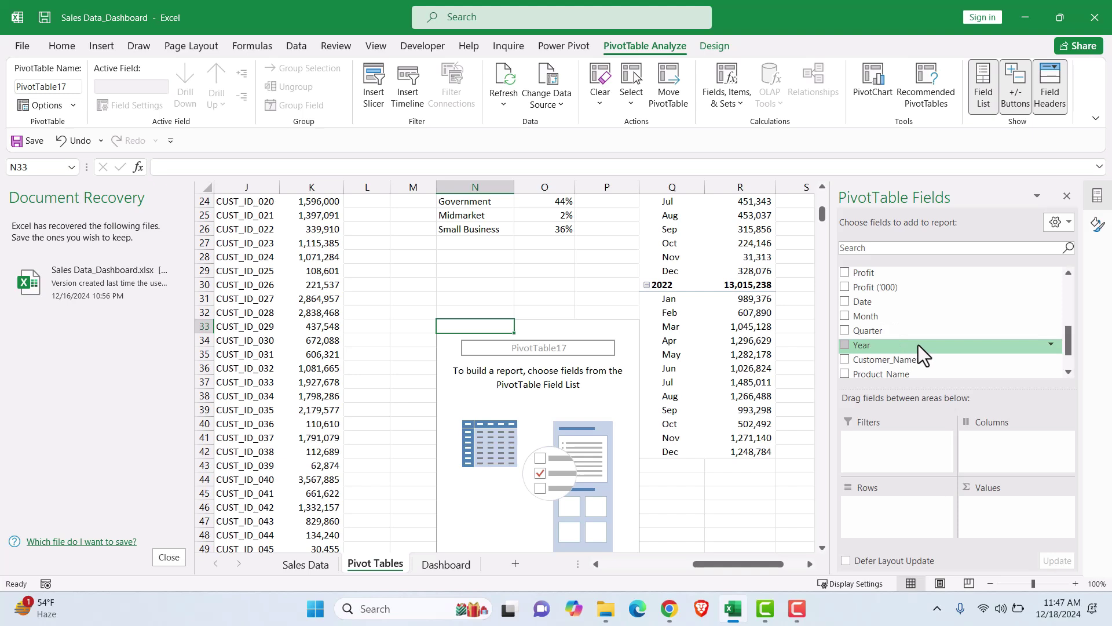
{"action": "scroll", "coordinate": [918, 345], "scroll_direction": "down", "scroll_amount": 1}
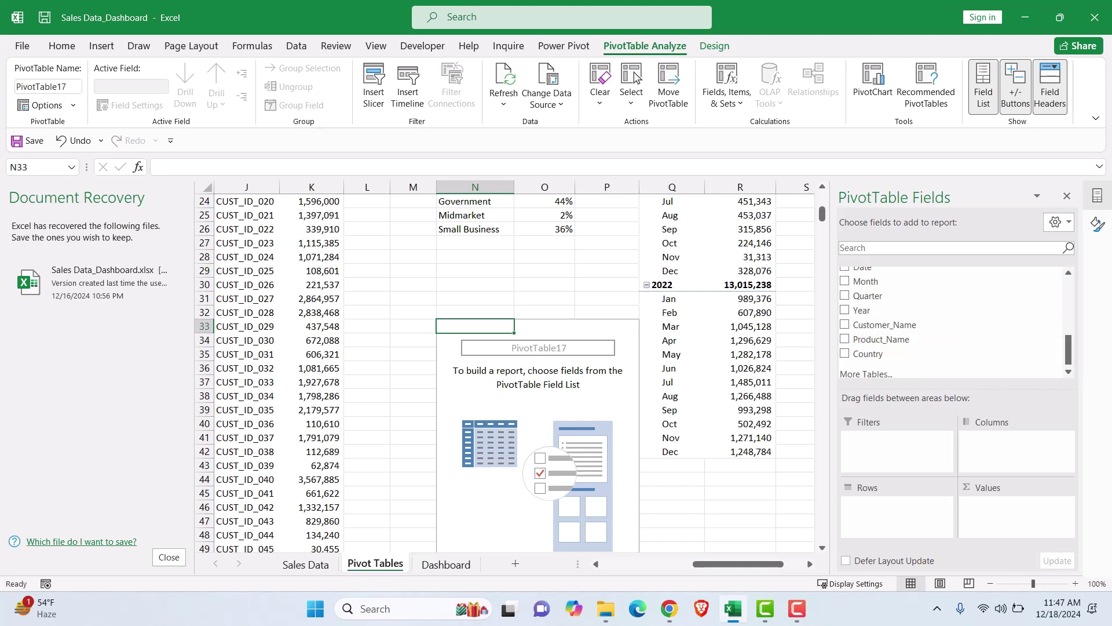
{"action": "scroll", "coordinate": [937, 356], "scroll_direction": "up", "scroll_amount": 3}
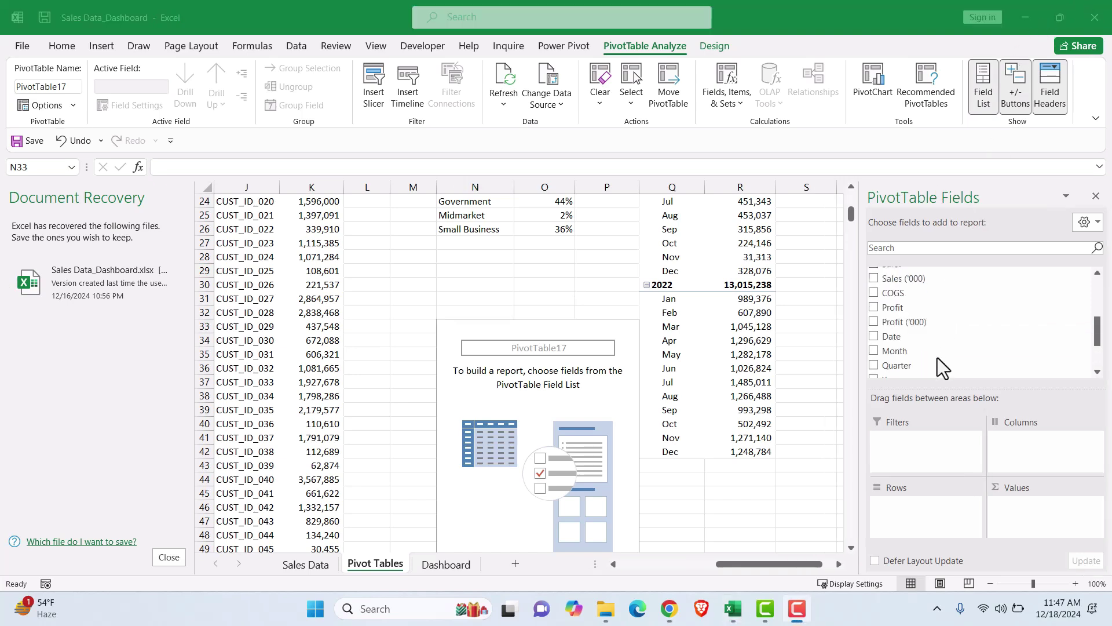
{"action": "scroll", "coordinate": [937, 352], "scroll_direction": "down", "scroll_amount": 4}
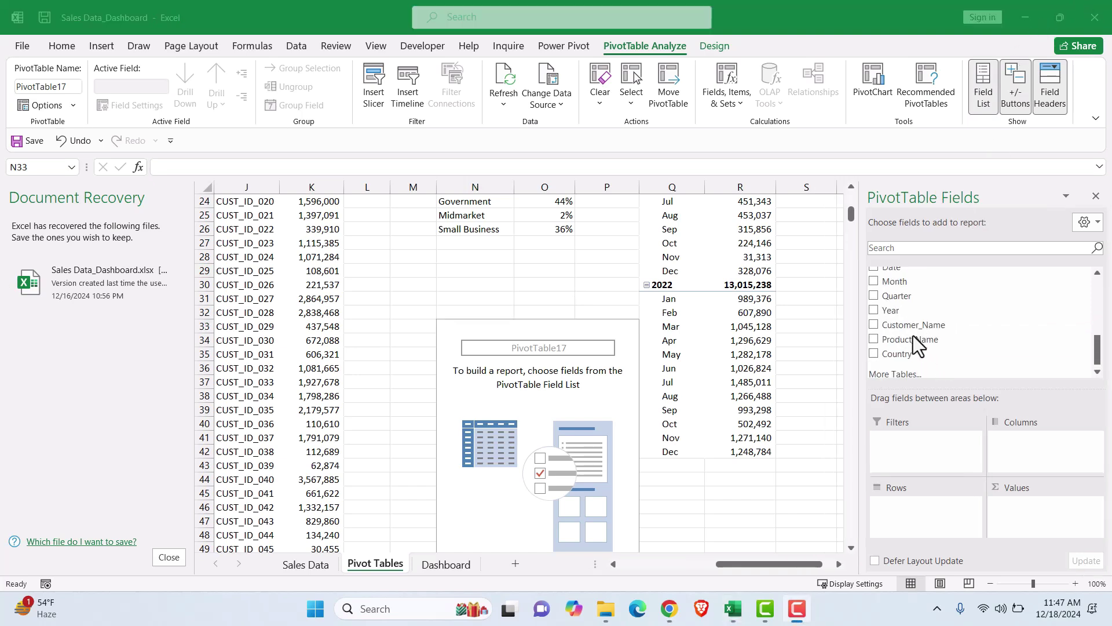
{"action": "scroll", "coordinate": [892, 333], "scroll_direction": "down", "scroll_amount": 1}
{"action": "left_click", "coordinate": [904, 419]}
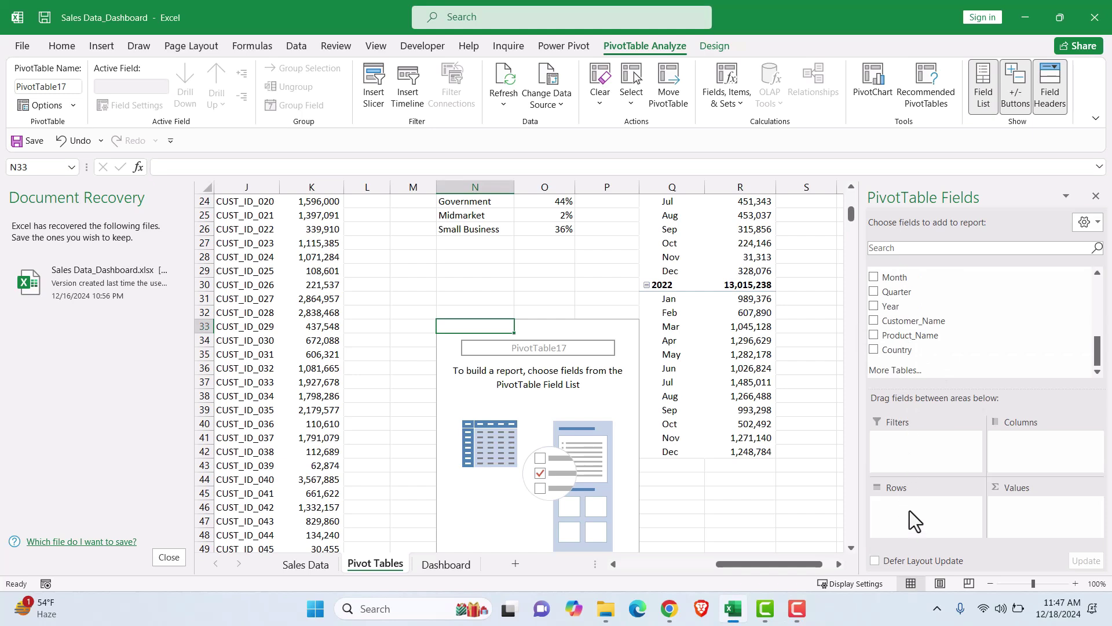
{"action": "left_click_drag", "start_coordinate": [906, 334], "coordinate": [921, 516]}
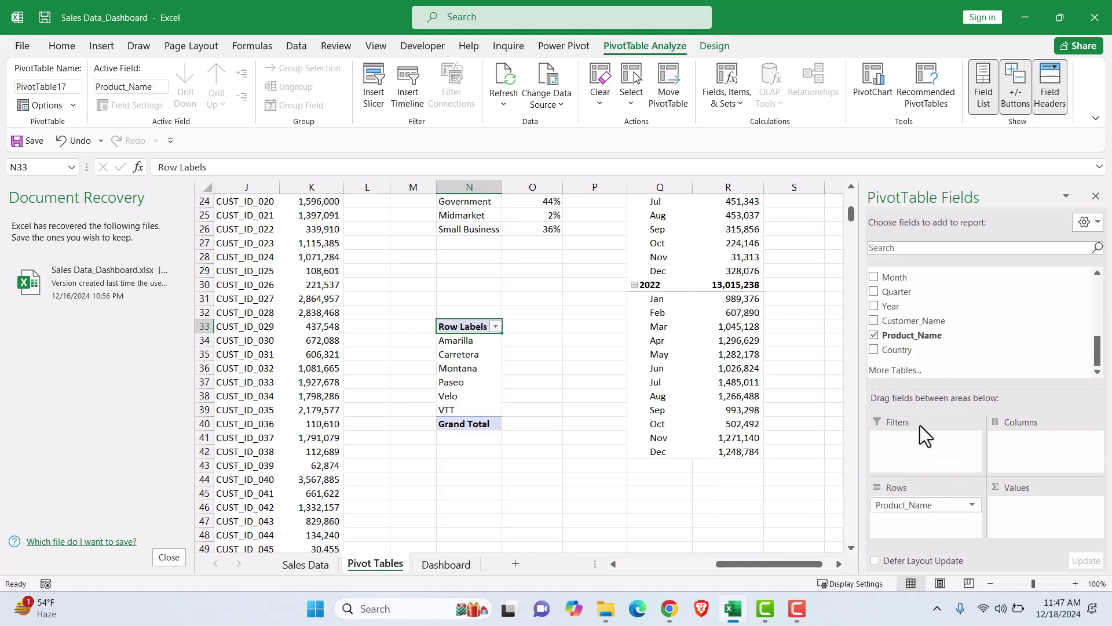
Sort the PivotTable field list alphabetically and add Units Sold to the values as a sum
{"action": "scroll", "coordinate": [920, 352], "scroll_direction": "up", "scroll_amount": 2}
{"action": "scroll", "coordinate": [919, 352], "scroll_direction": "up", "scroll_amount": 3}
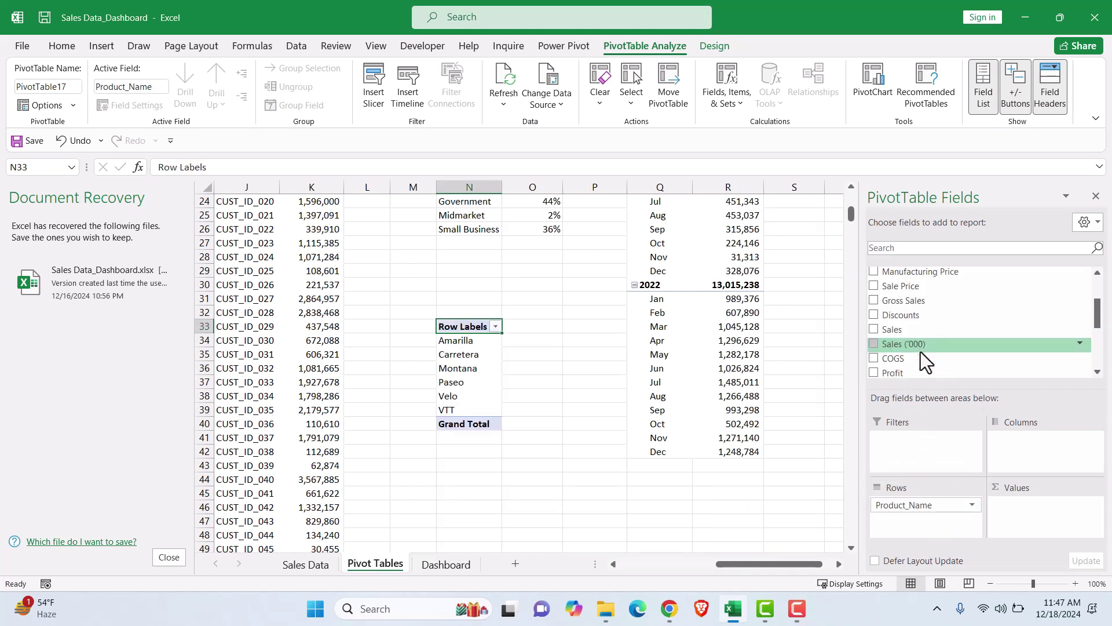
{"action": "scroll", "coordinate": [919, 353], "scroll_direction": "down", "scroll_amount": 3}
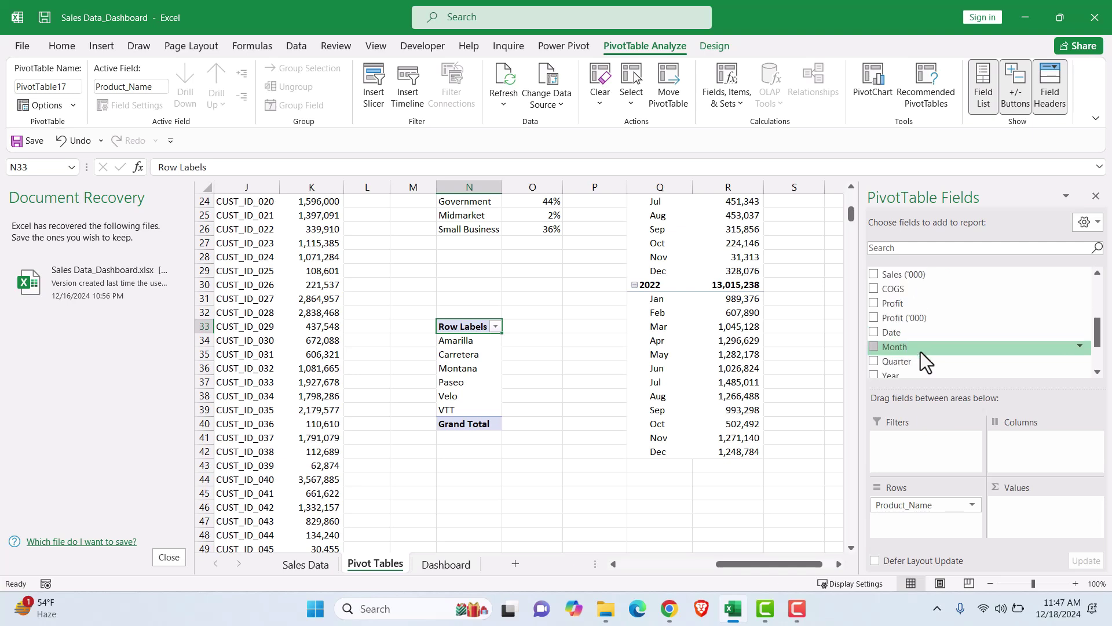
{"action": "scroll", "coordinate": [910, 329], "scroll_direction": "down", "scroll_amount": 1}
{"action": "scroll", "coordinate": [936, 336], "scroll_direction": "down", "scroll_amount": 1}
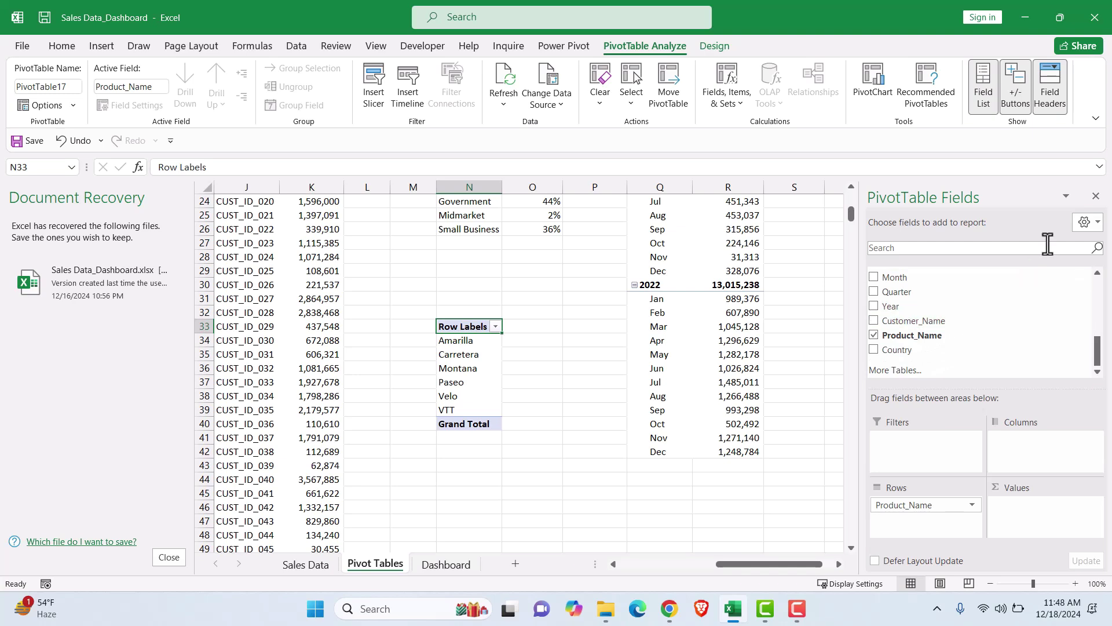
{"action": "left_click", "coordinate": [1089, 222]}
{"action": "left_click", "coordinate": [923, 453]}
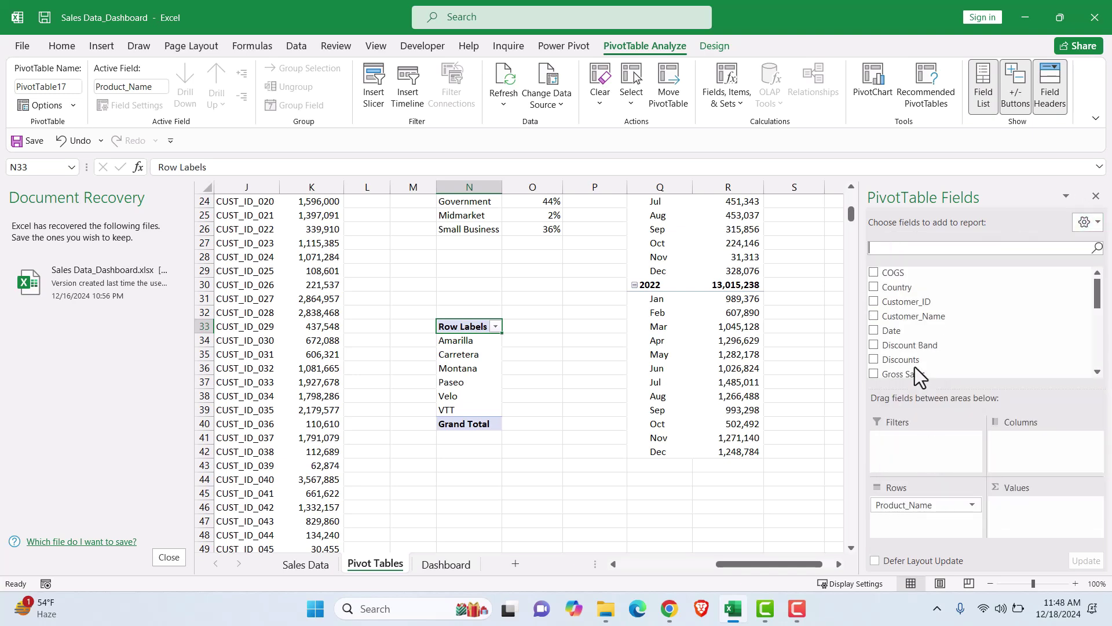
{"action": "scroll", "coordinate": [908, 339], "scroll_direction": "down", "scroll_amount": 5}
{"action": "left_click_drag", "start_coordinate": [909, 339], "coordinate": [1017, 501]}
{"action": "left_click", "coordinate": [462, 450]}
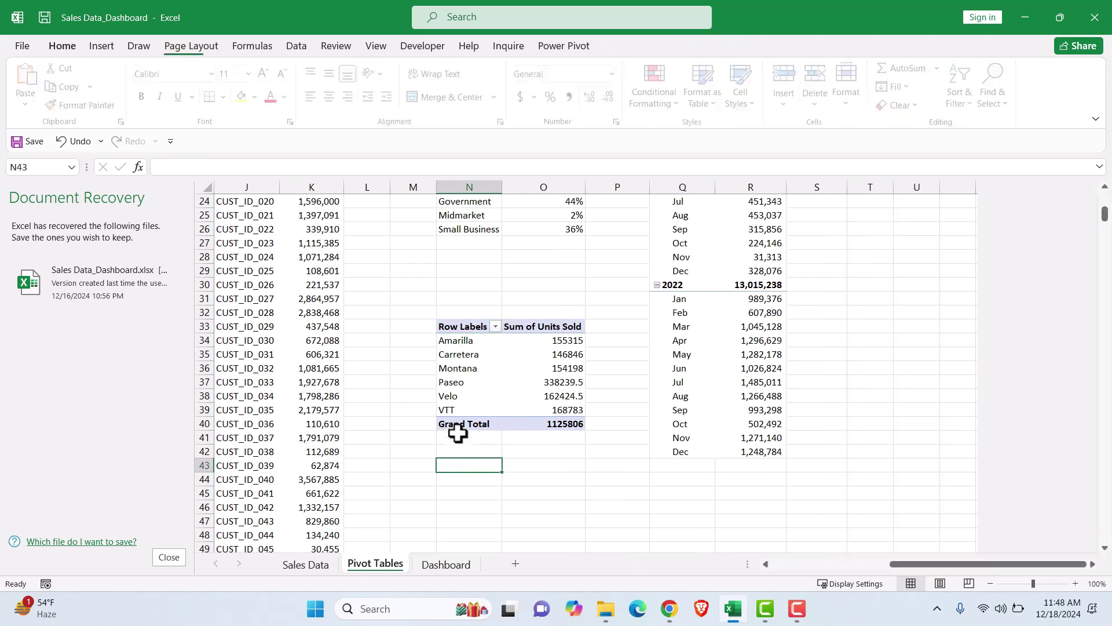
Remove the grand total row from the units sold PivotTable
{"action": "left_click", "coordinate": [446, 424]}
{"action": "right_click", "coordinate": [446, 424]}
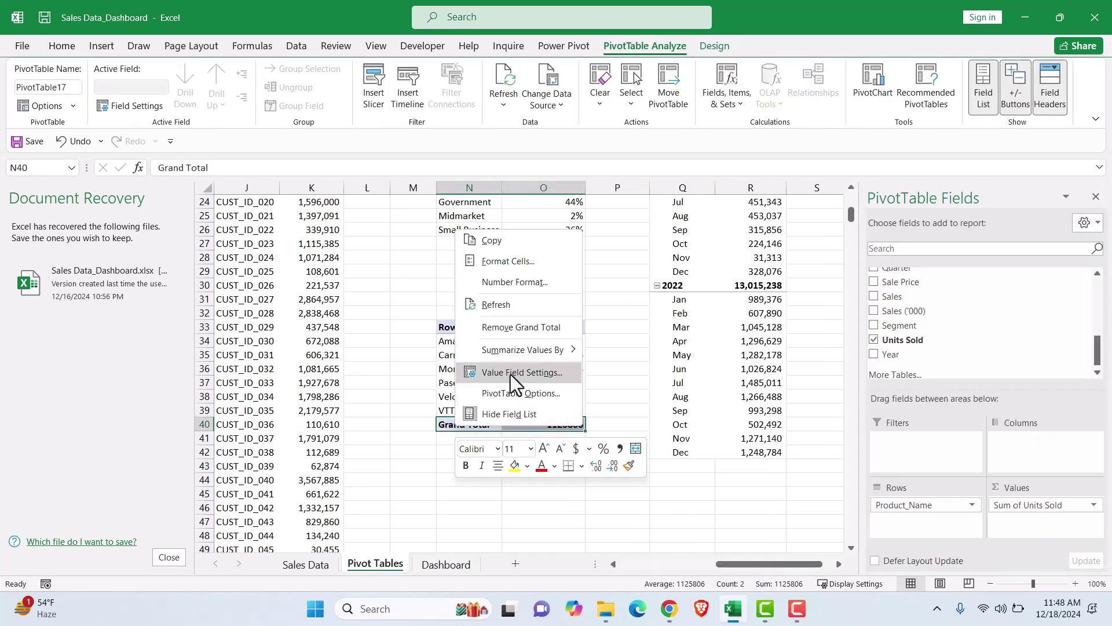
{"action": "left_click", "coordinate": [530, 328]}
Format the Sum of Units Sold values in O34:O39 with a thousands separator and no decimal places
{"action": "left_click_drag", "start_coordinate": [544, 345], "coordinate": [548, 409]}
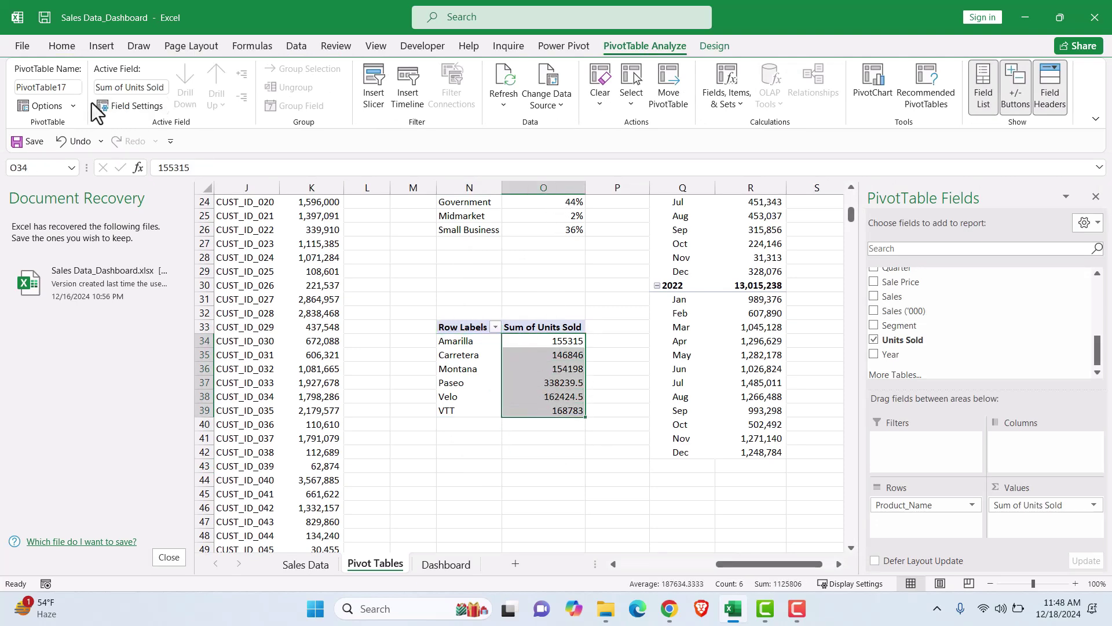
{"action": "left_click", "coordinate": [62, 48]}
{"action": "left_click", "coordinate": [573, 97]}
{"action": "left_click", "coordinate": [611, 97]}
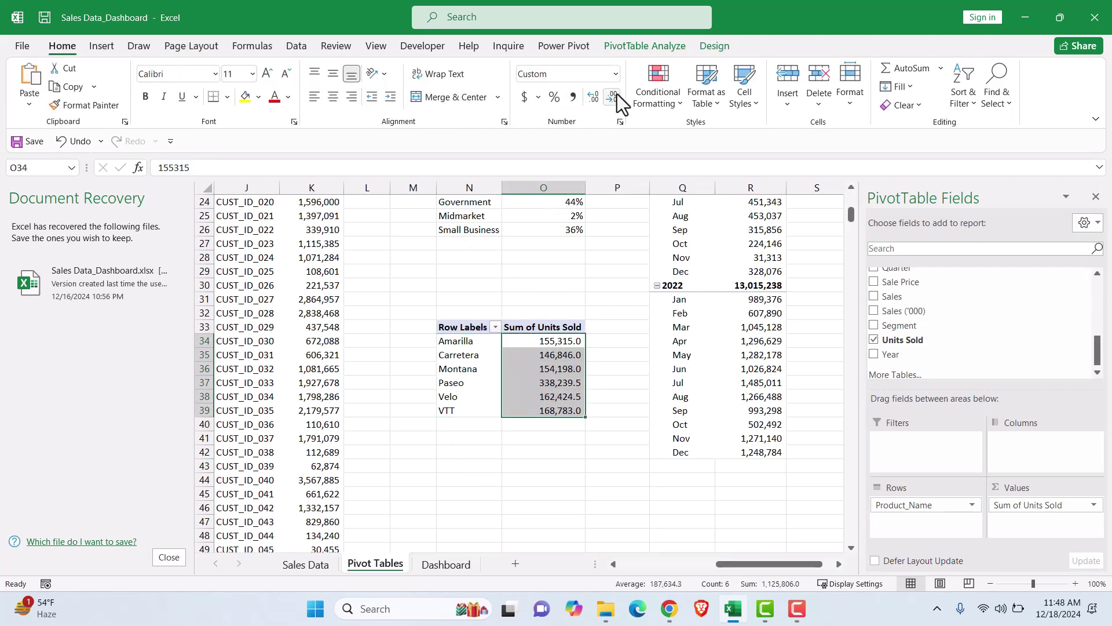
{"action": "left_click", "coordinate": [618, 96]}
{"action": "left_click", "coordinate": [539, 467]}
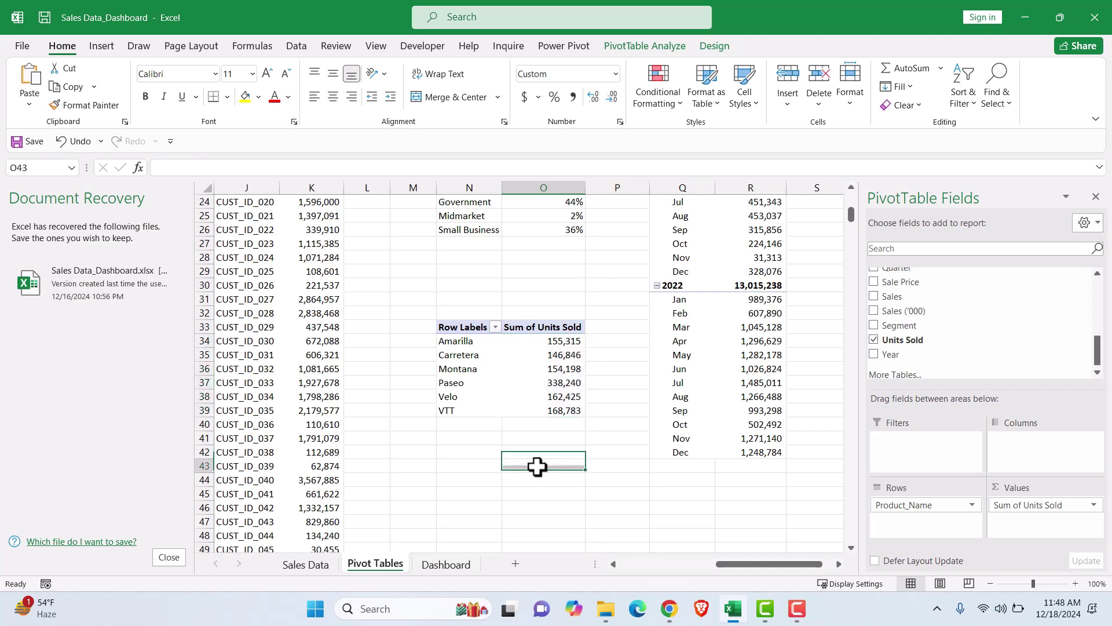
Insert a standard pie PivotChart based on the units sold by product PivotTable
{"action": "left_click", "coordinate": [480, 362]}
{"action": "left_click", "coordinate": [484, 356]}
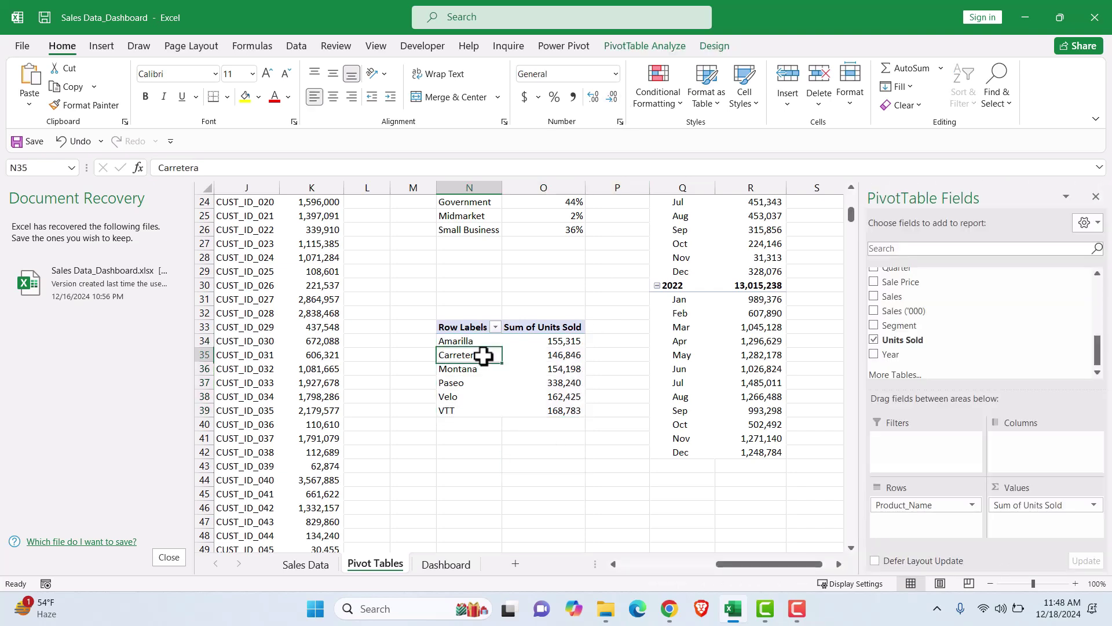
{"action": "left_click", "coordinate": [106, 50]}
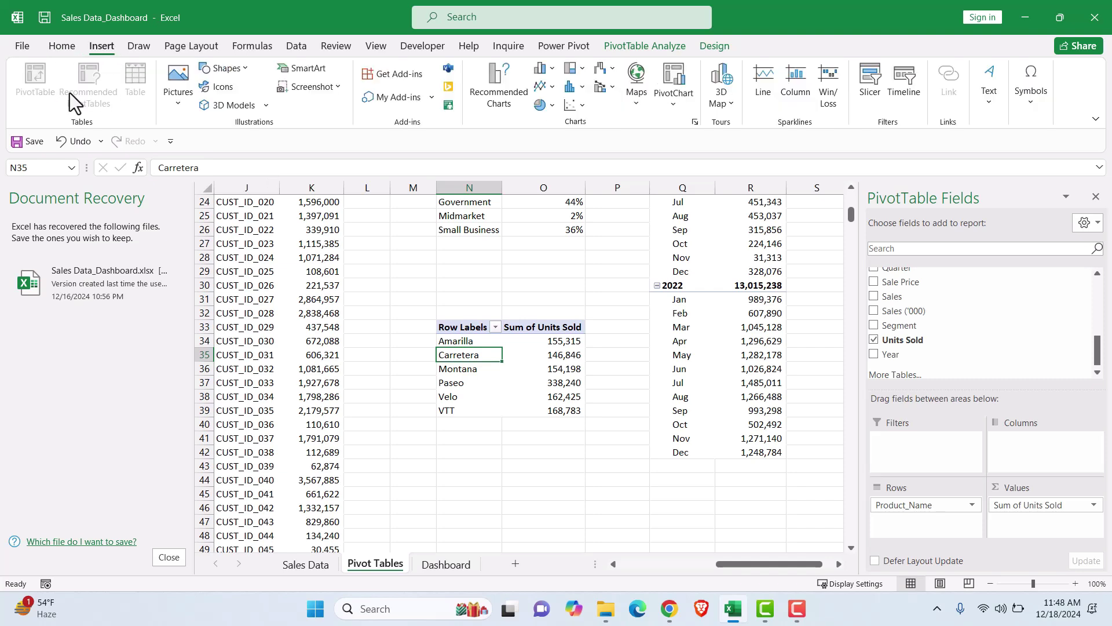
{"action": "left_click", "coordinate": [506, 109]}
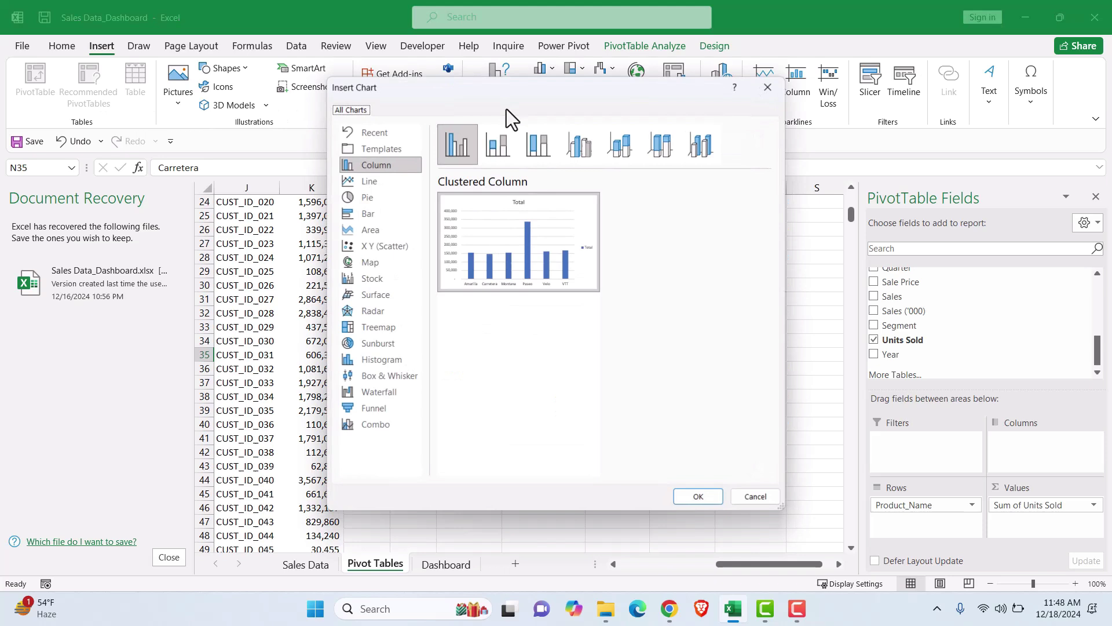
{"action": "left_click", "coordinate": [366, 199]}
{"action": "mouse_move", "coordinate": [479, 217]}
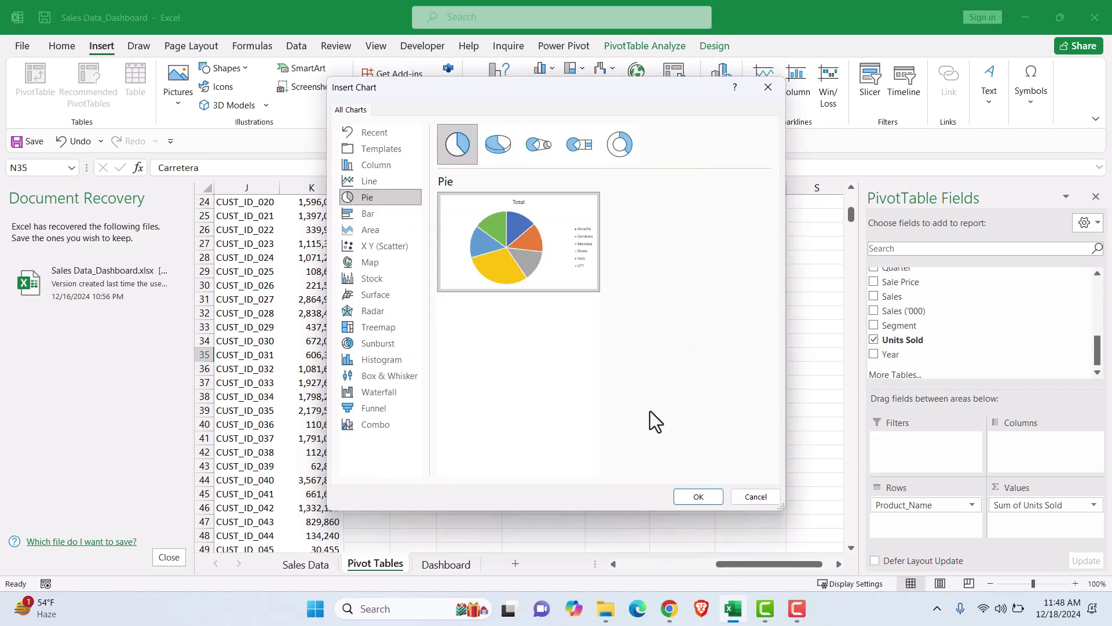
{"action": "left_click", "coordinate": [698, 498]}
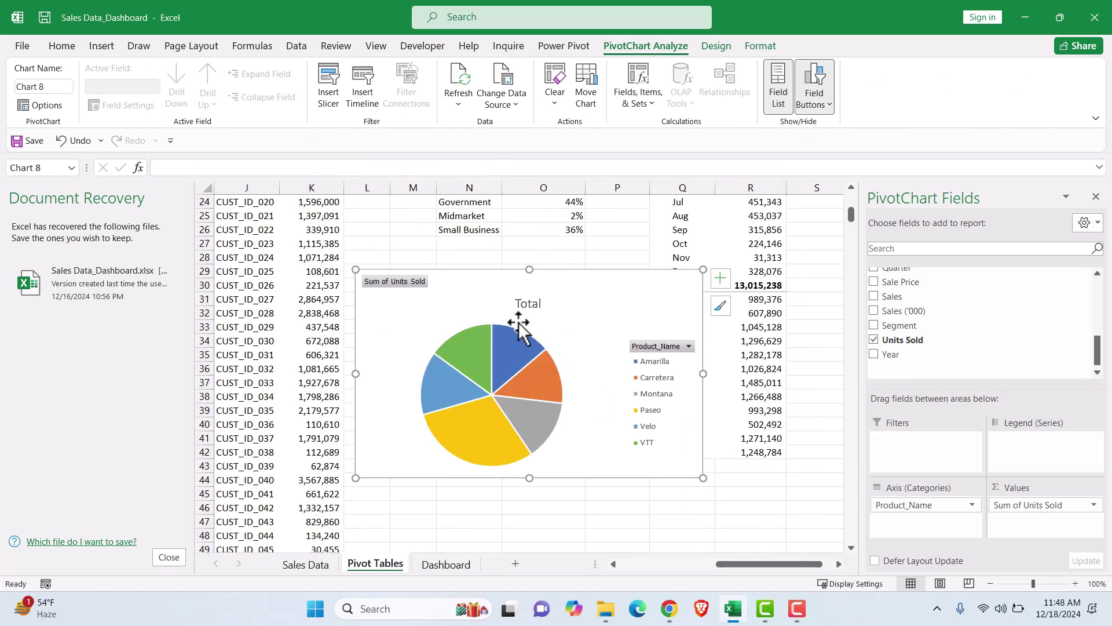
Apply the fourth chart style, with lighter translucent slices, to the pie chart and hide all its field buttons
{"action": "left_click", "coordinate": [714, 47]}
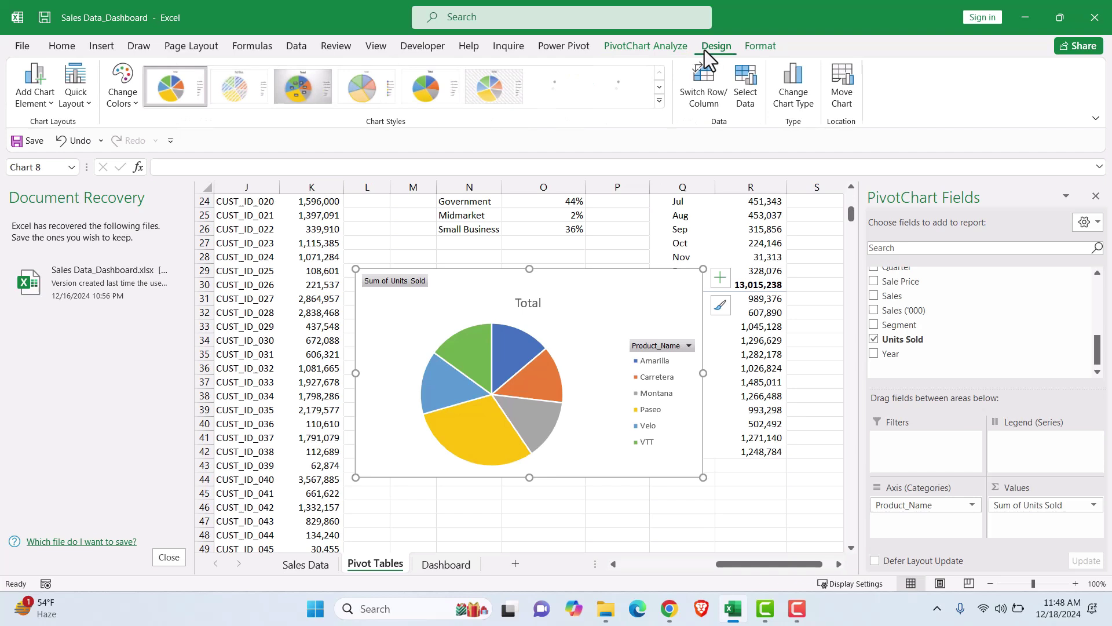
{"action": "left_click", "coordinate": [352, 86]}
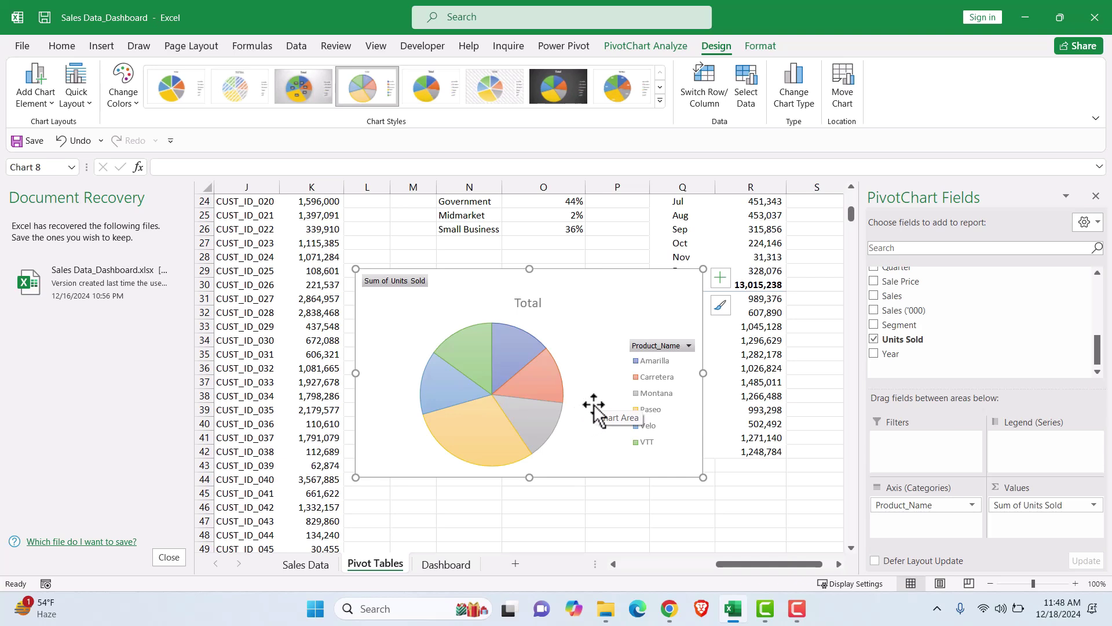
{"action": "right_click", "coordinate": [390, 280]}
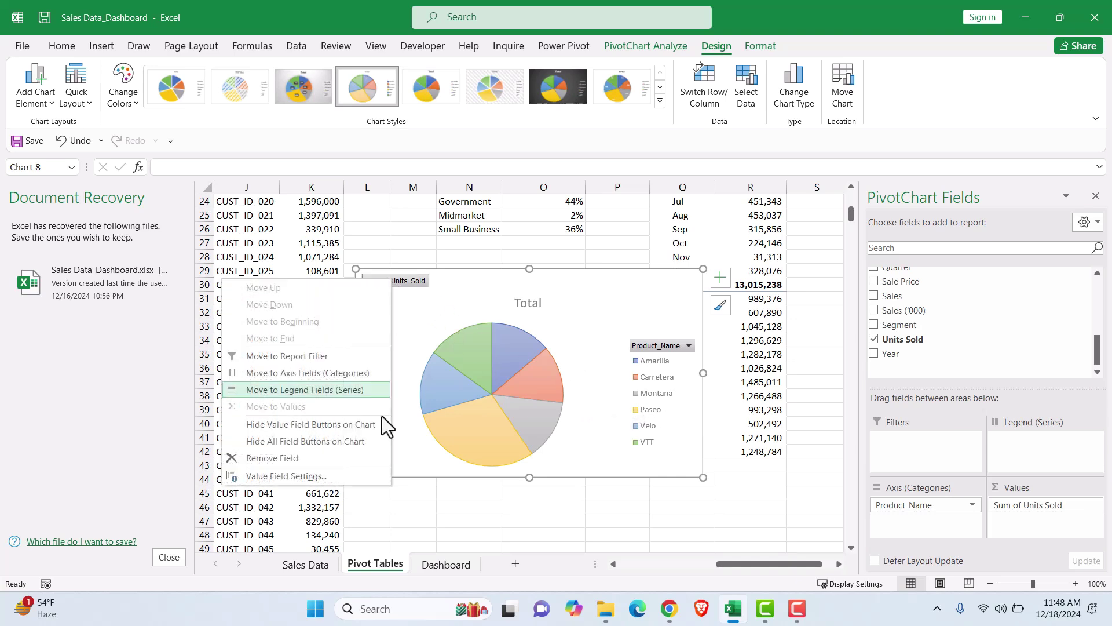
{"action": "left_click", "coordinate": [343, 442]}
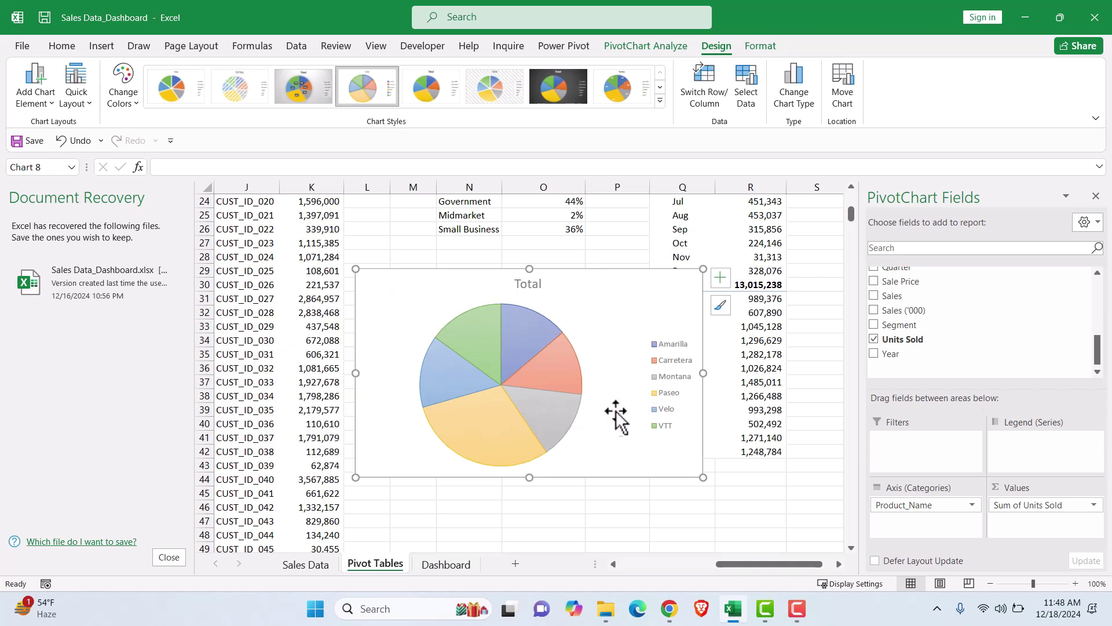
Change the pie chart's title to "Units Sold Split %"
{"action": "double_click", "coordinate": [528, 283]}
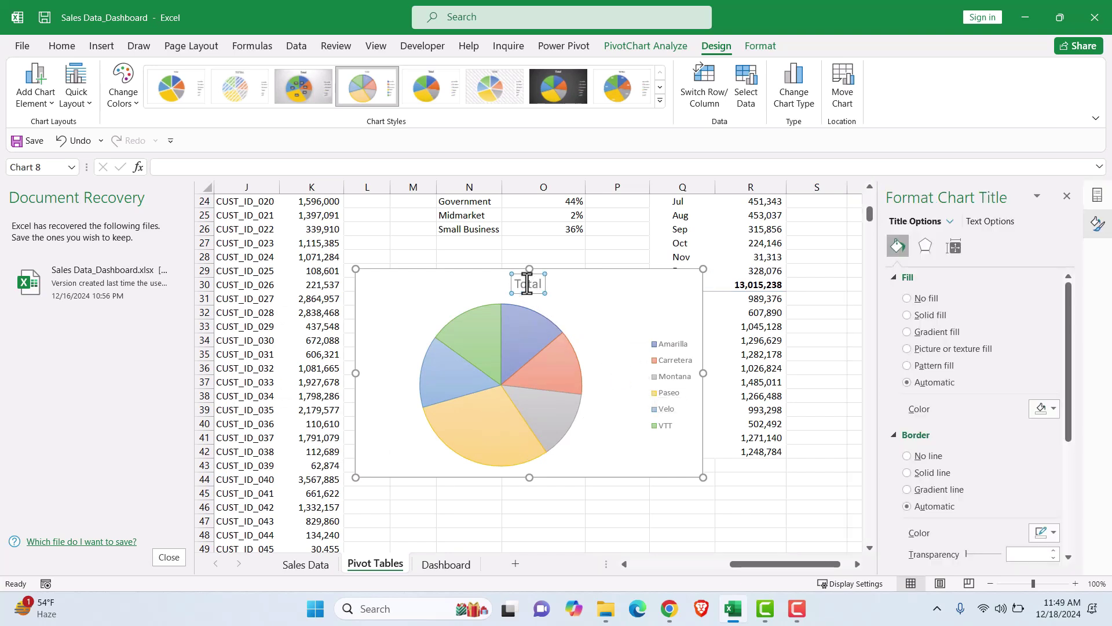
{"action": "left_click_drag", "start_coordinate": [517, 283], "coordinate": [567, 290]}
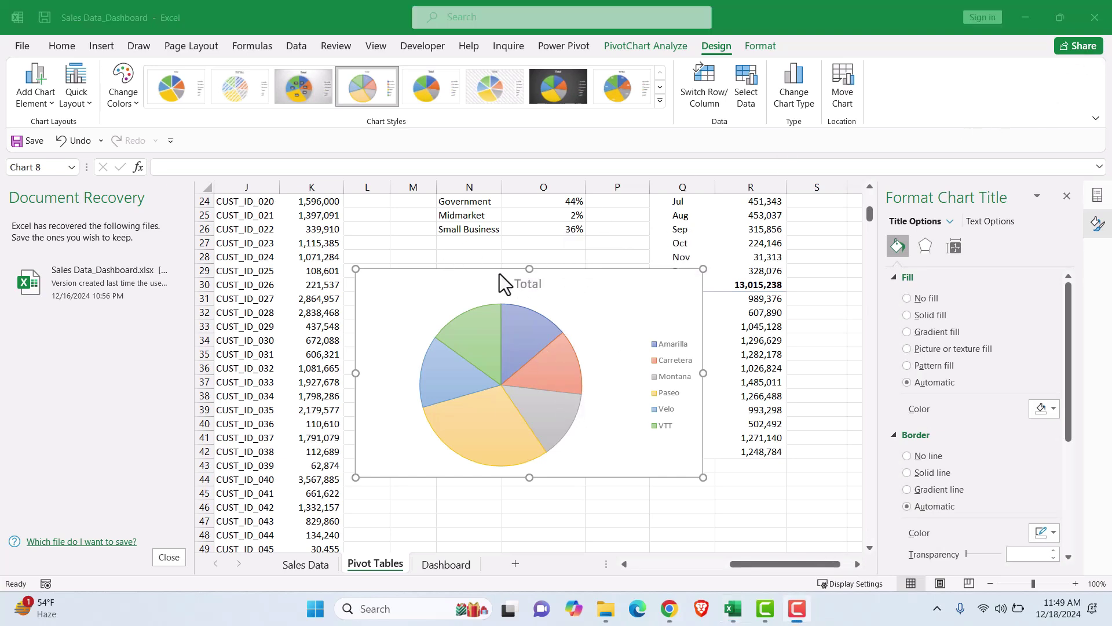
{"action": "double_click", "coordinate": [516, 286]}
{"action": "key", "text": "BackSpace"}
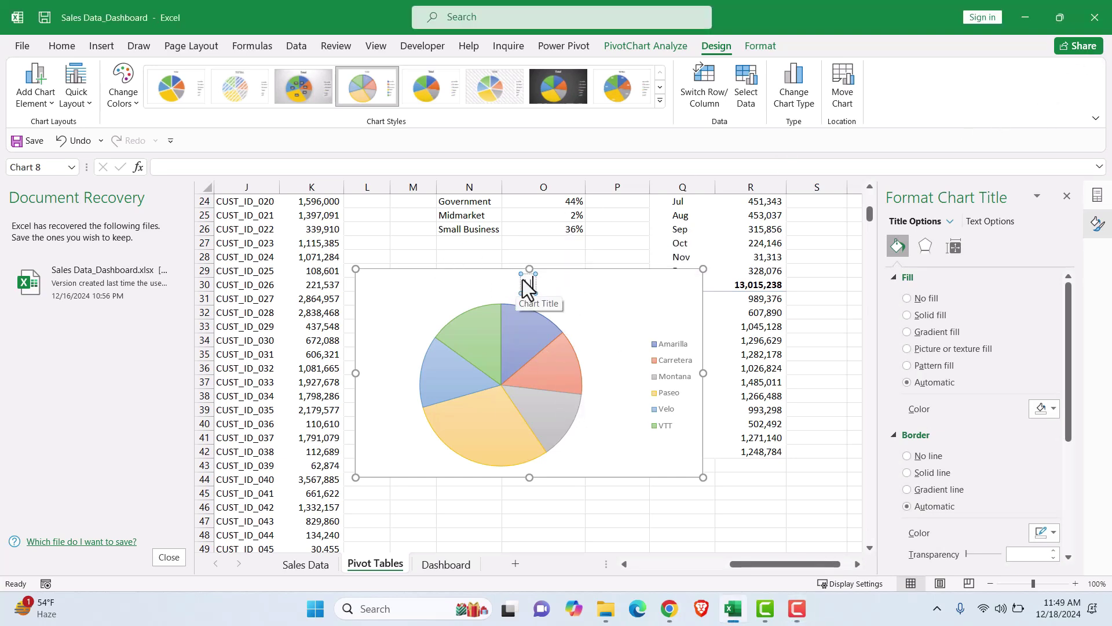
{"action": "type", "text": "Units Sold"}
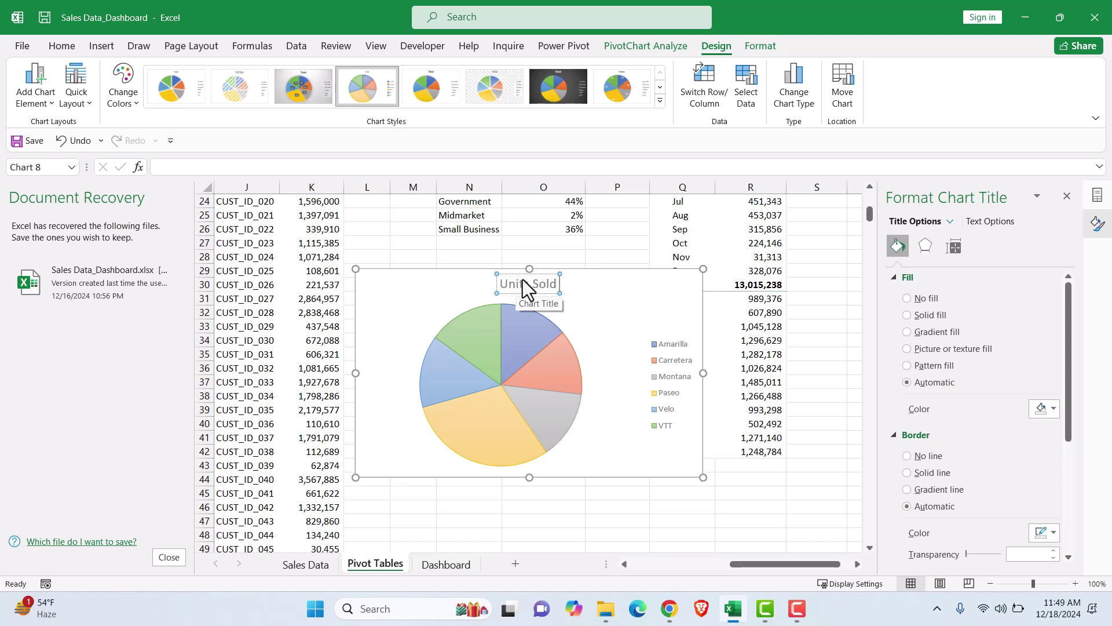
{"action": "type", "text": " Split %"}
Format the pie chart's title as bold, dark blue, size 10 Comic Sans MS
{"action": "left_click_drag", "start_coordinate": [481, 283], "coordinate": [581, 282]}
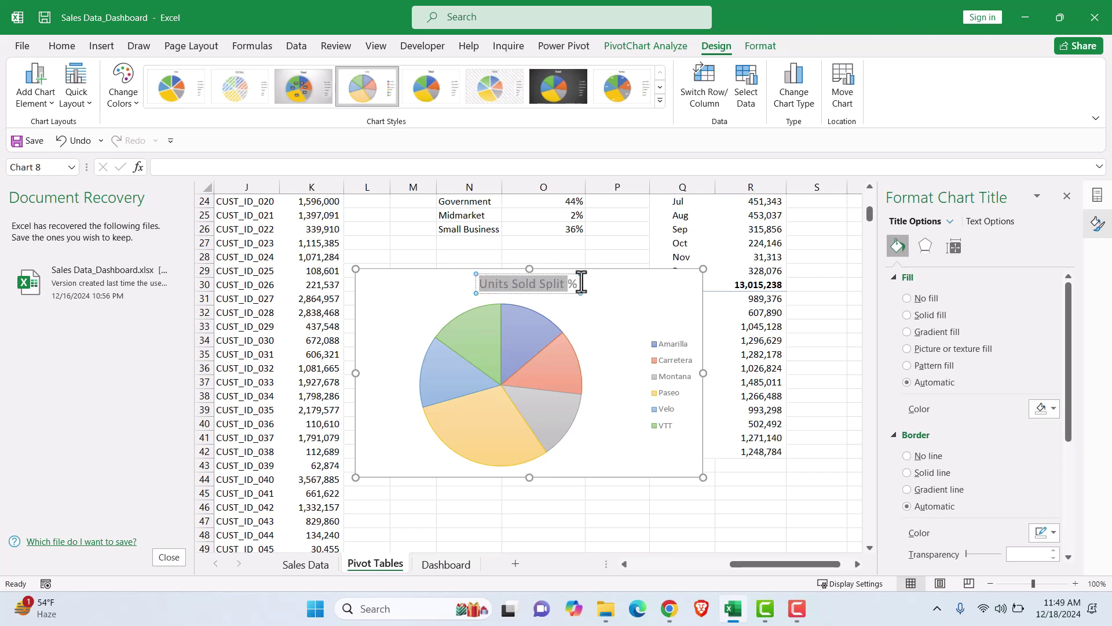
{"action": "left_click", "coordinate": [62, 46]}
{"action": "left_click", "coordinate": [145, 96]}
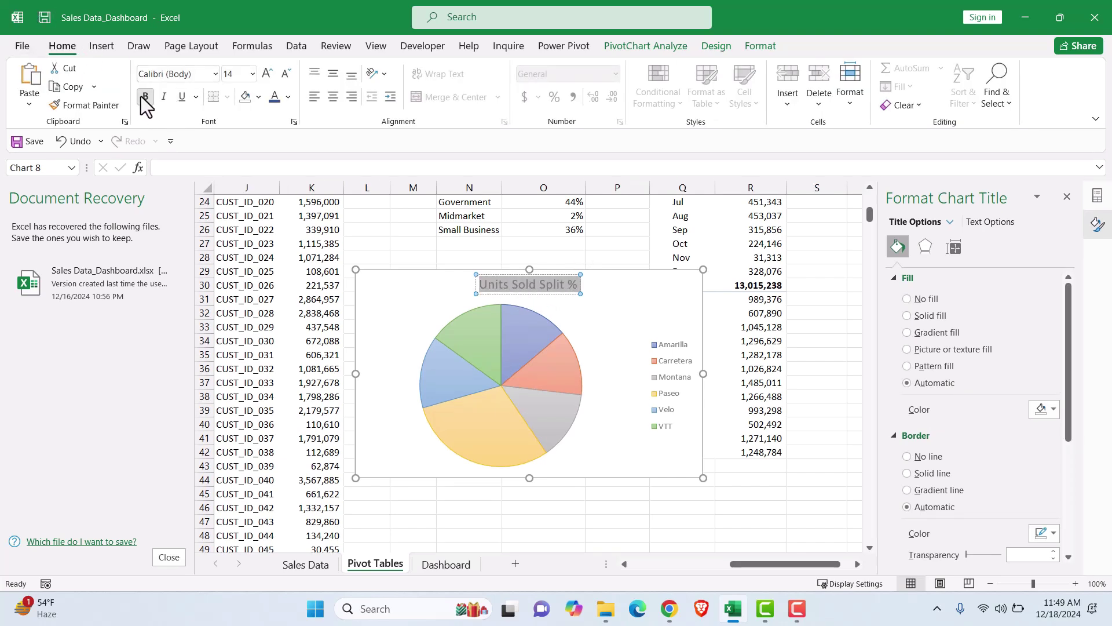
{"action": "left_click", "coordinate": [253, 73]}
{"action": "left_click", "coordinate": [235, 146]}
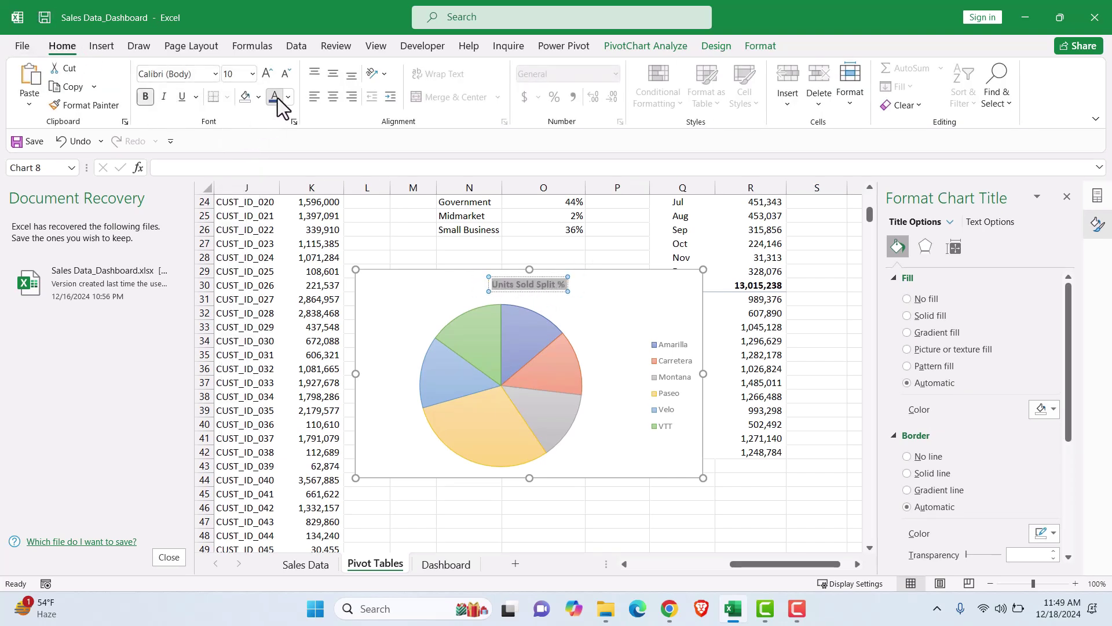
{"action": "left_click", "coordinate": [215, 74]}
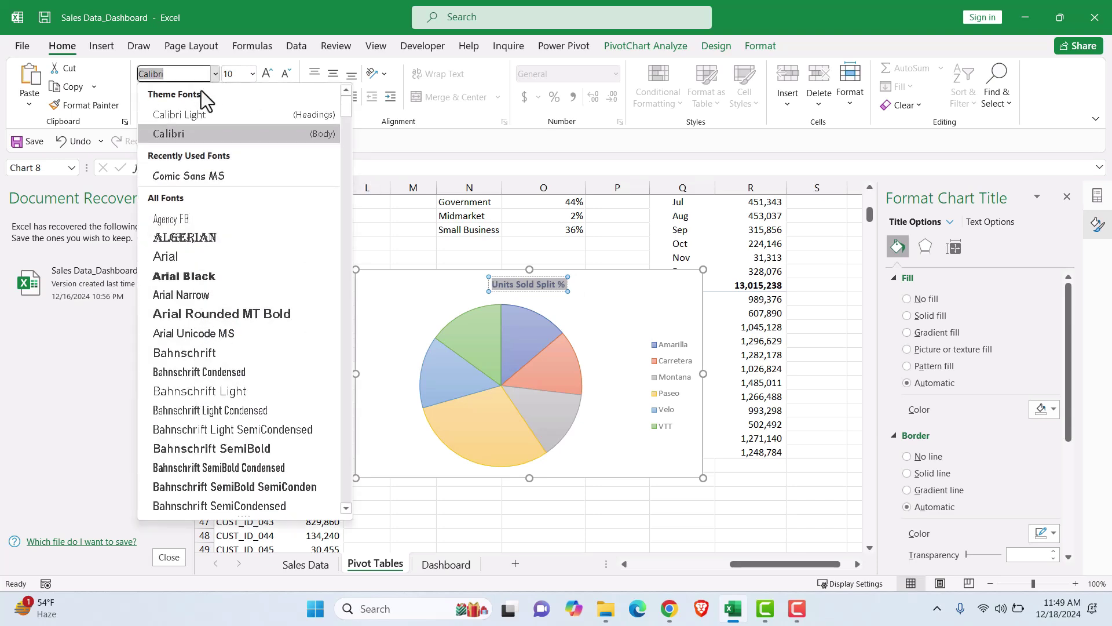
{"action": "left_click", "coordinate": [203, 179]}
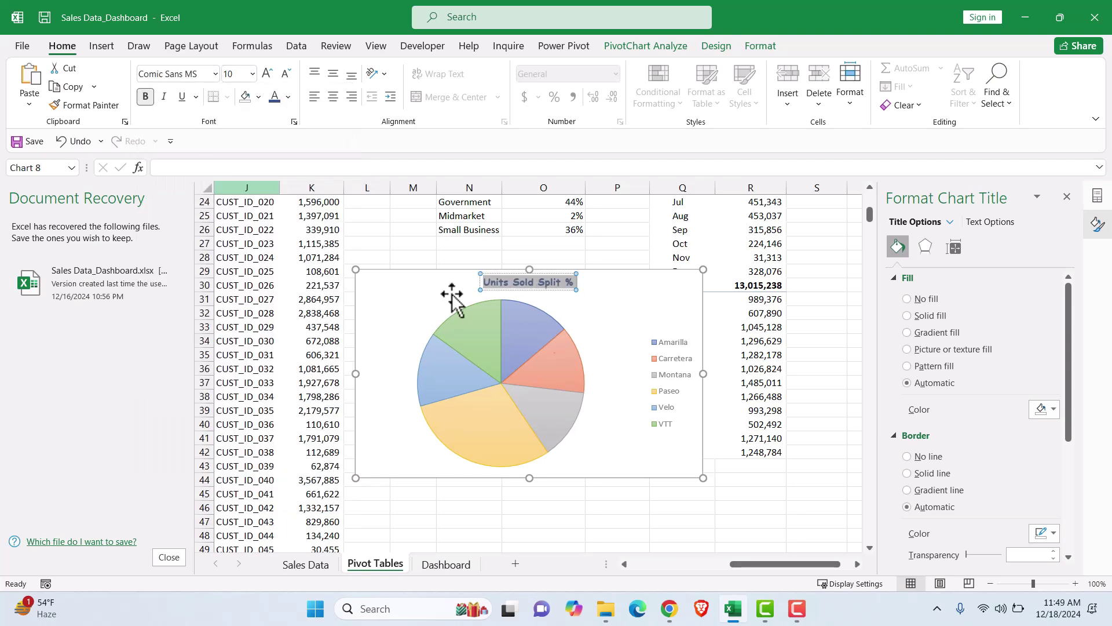
{"action": "left_click", "coordinate": [603, 521]}
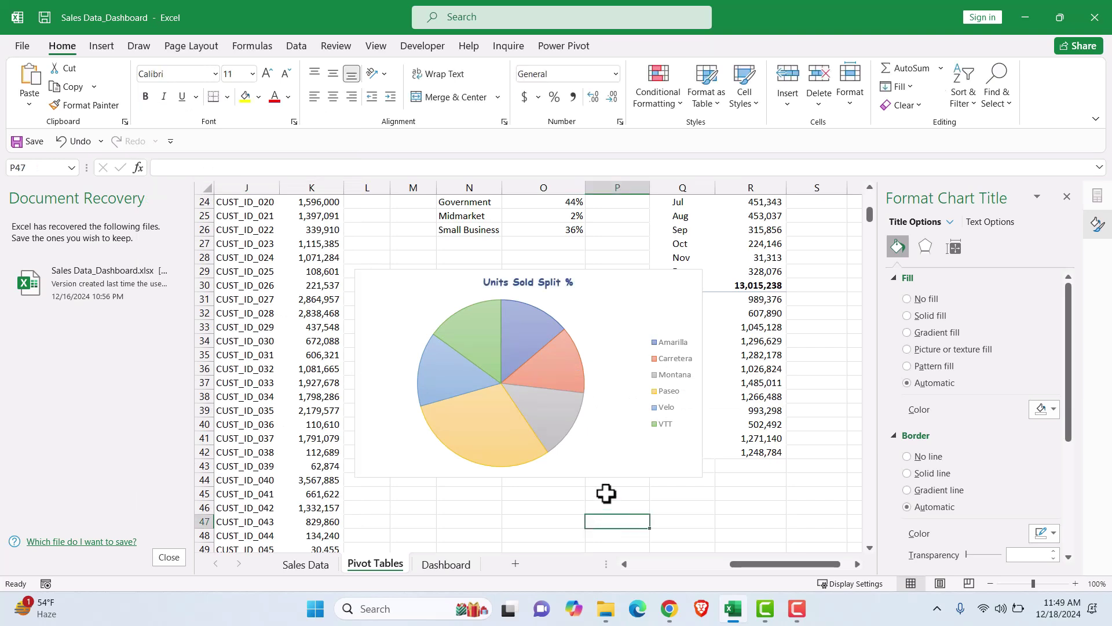
Move the pie chart from the Pivot Tables sheet to the Dashboard sheet, placing it in the empty cells below the profit chart
{"action": "left_click", "coordinate": [635, 295]}
{"action": "key", "text": "Delete"}
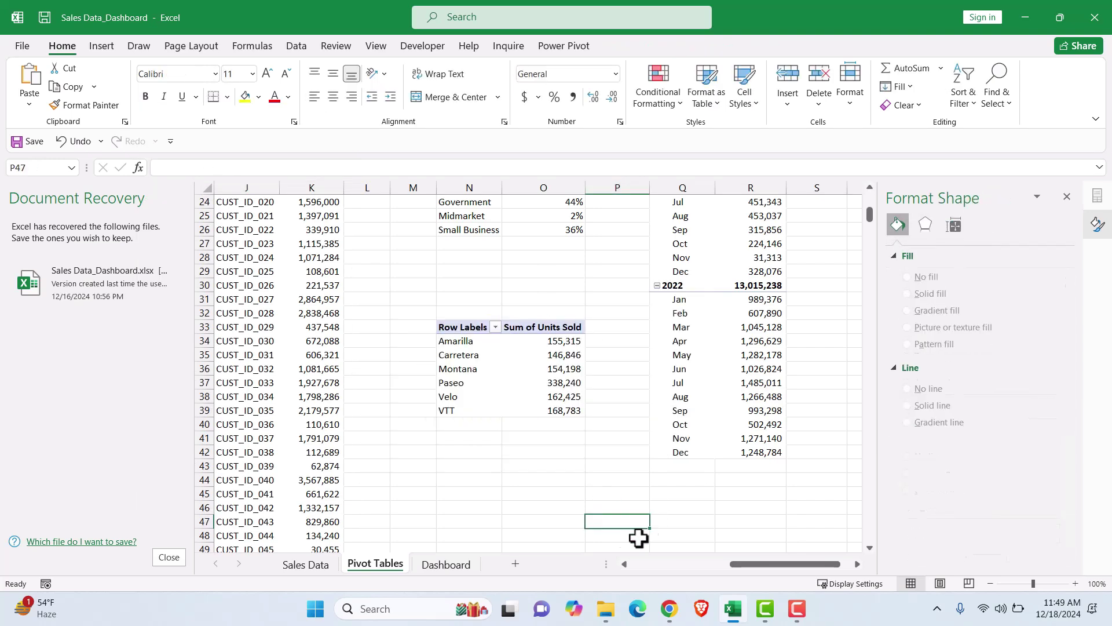
{"action": "left_click", "coordinate": [436, 571]}
{"action": "left_click", "coordinate": [392, 477]}
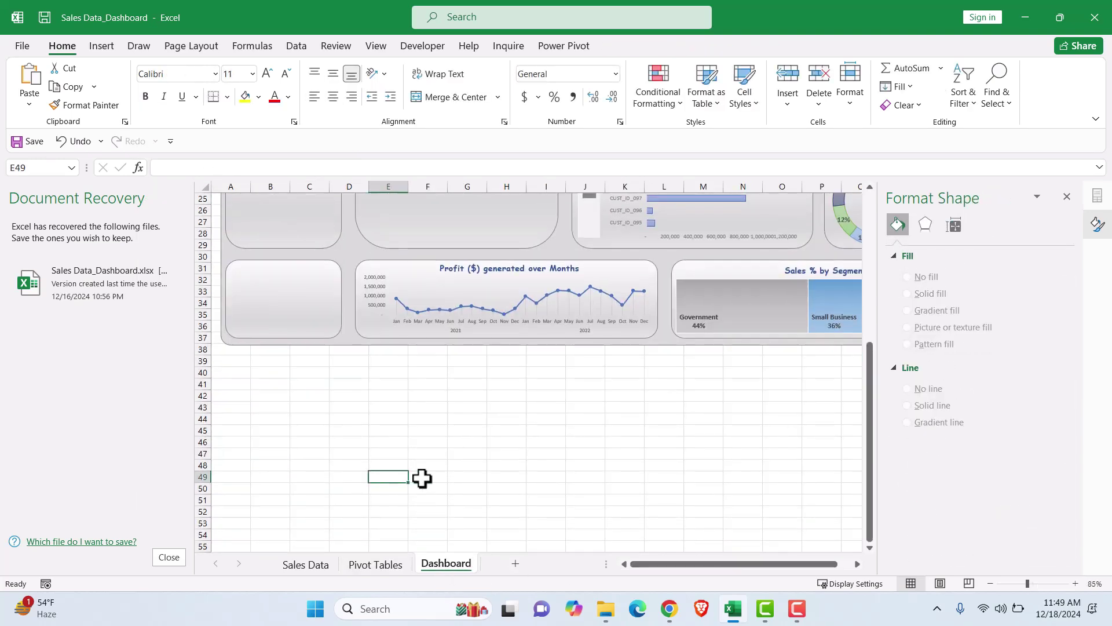
{"action": "key", "text": "ctrl+v"}
{"action": "left_click_drag", "start_coordinate": [421, 478], "coordinate": [311, 357]}
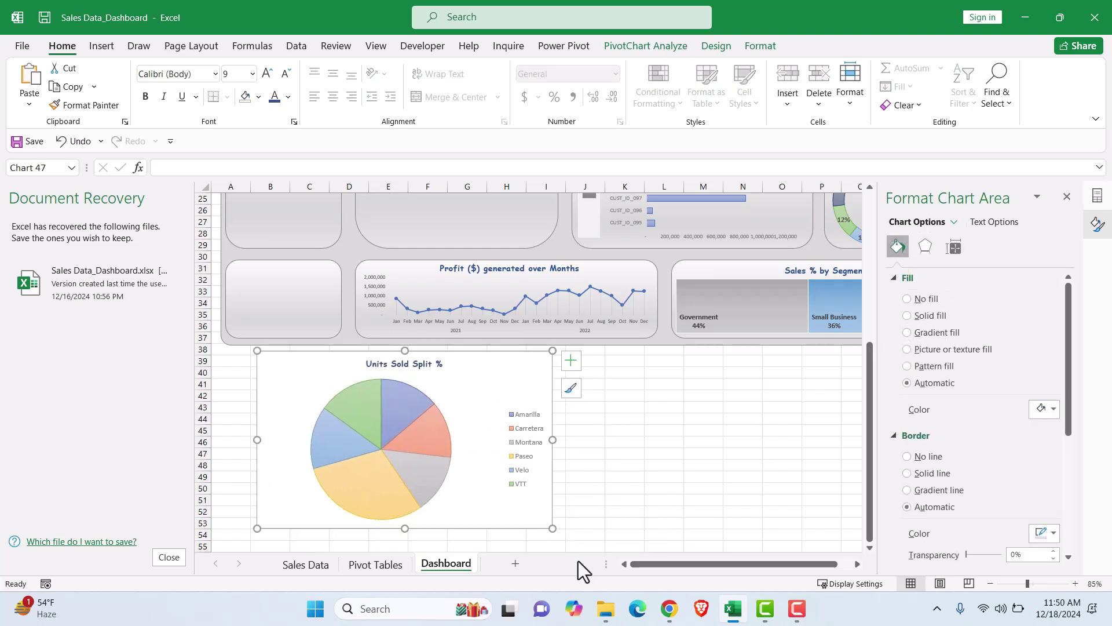
Set the pie chart's area to no fill and no border line, and shrink it to fit the empty panel beside the profit chart
{"action": "left_click", "coordinate": [935, 300]}
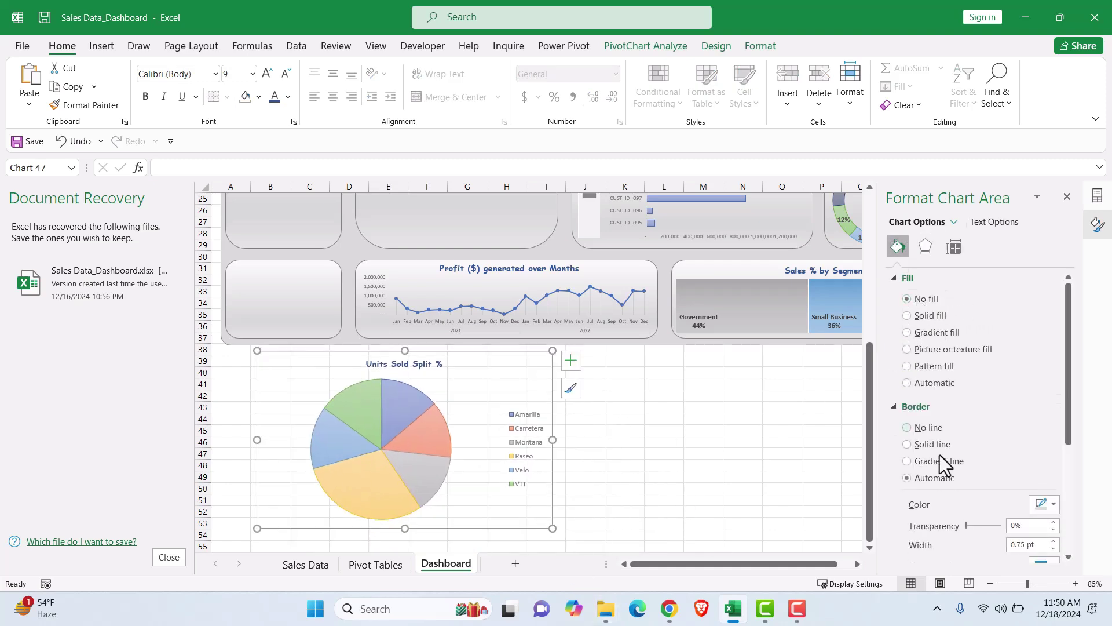
{"action": "left_click", "coordinate": [926, 427]}
{"action": "left_click_drag", "start_coordinate": [383, 443], "coordinate": [363, 427]}
{"action": "left_click_drag", "start_coordinate": [316, 341], "coordinate": [281, 255]}
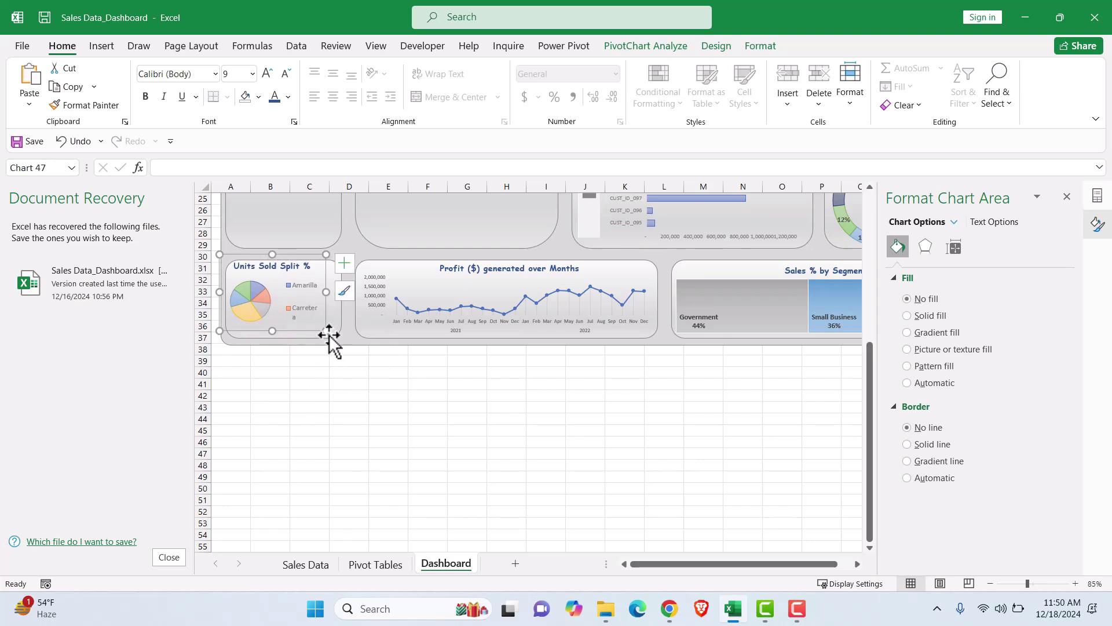
{"action": "left_click_drag", "start_coordinate": [326, 332], "coordinate": [341, 350]}
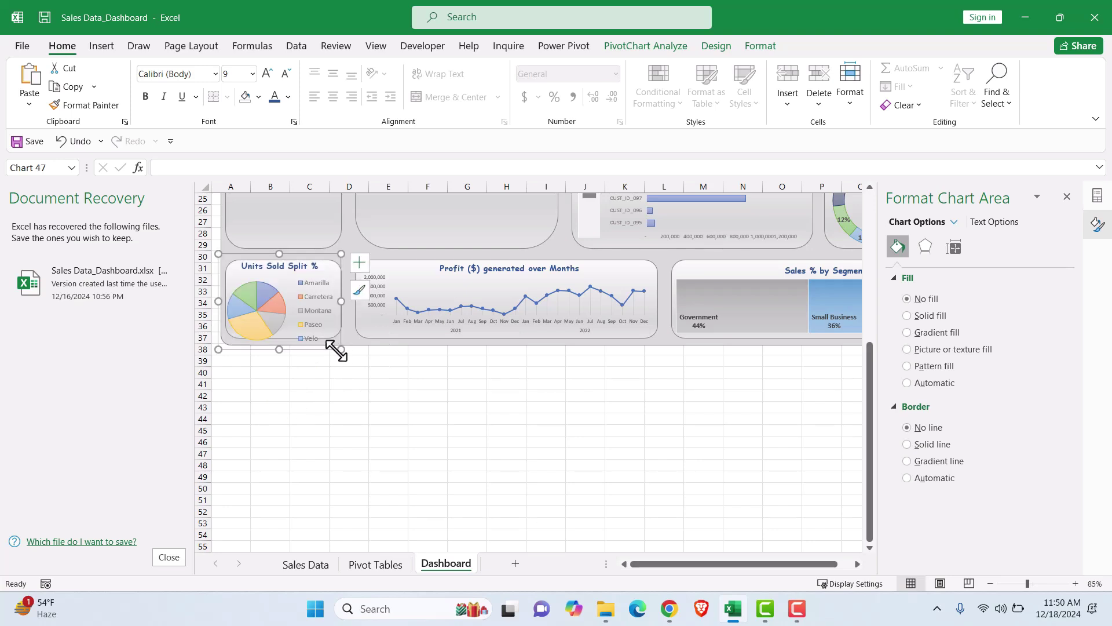
Add data labels to the slices of the Units Sold Split % pie chart
{"action": "left_click", "coordinate": [265, 298]}
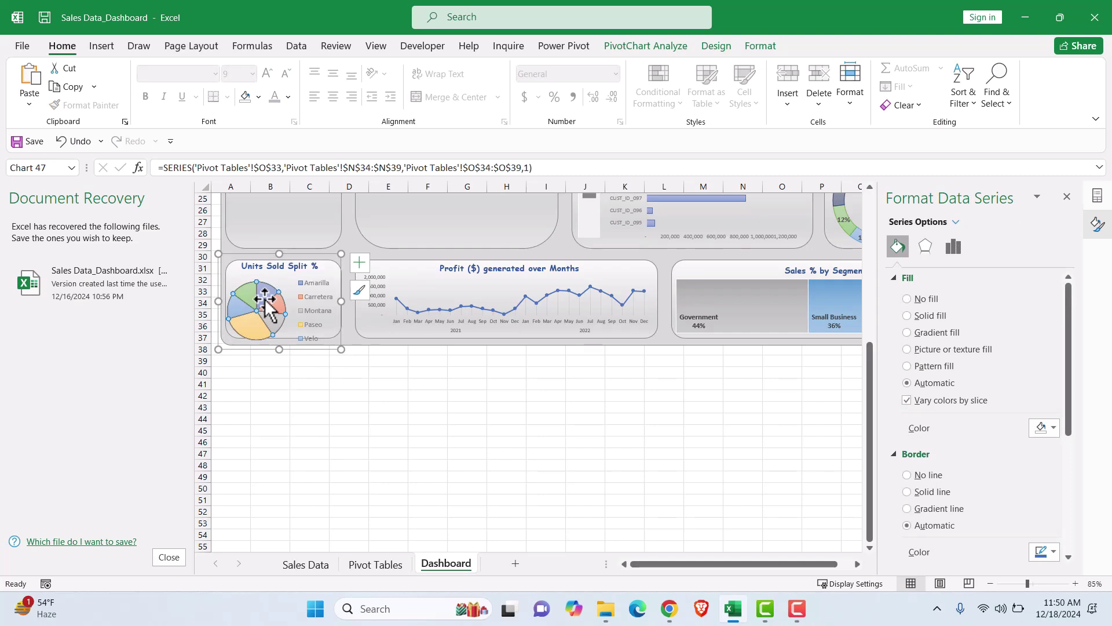
{"action": "right_click", "coordinate": [267, 301]}
{"action": "mouse_move", "coordinate": [402, 461]}
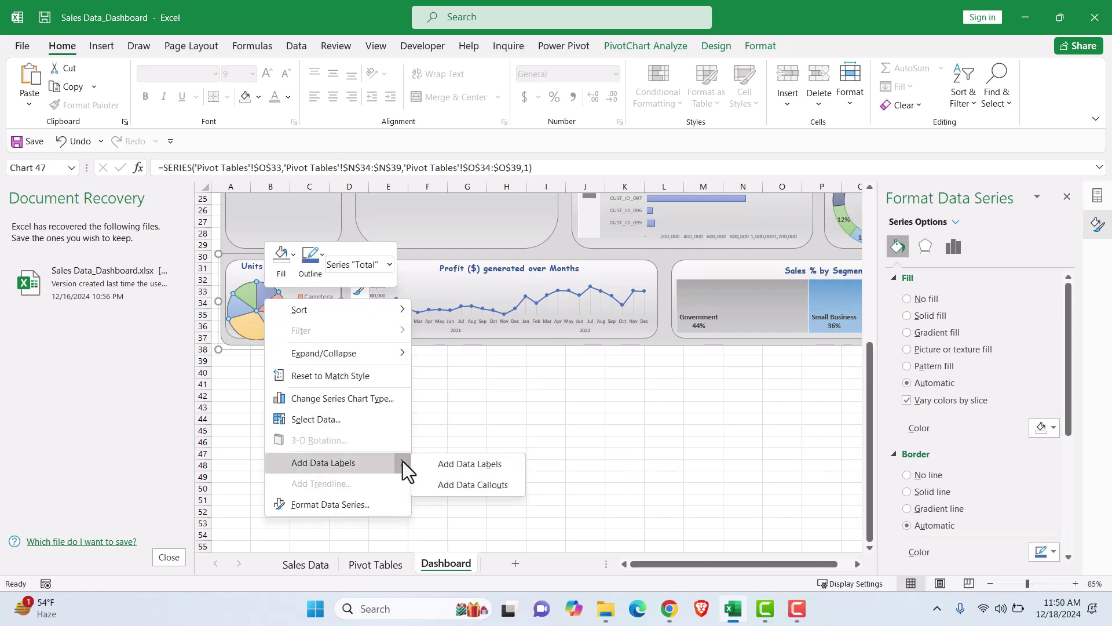
{"action": "left_click", "coordinate": [446, 462]}
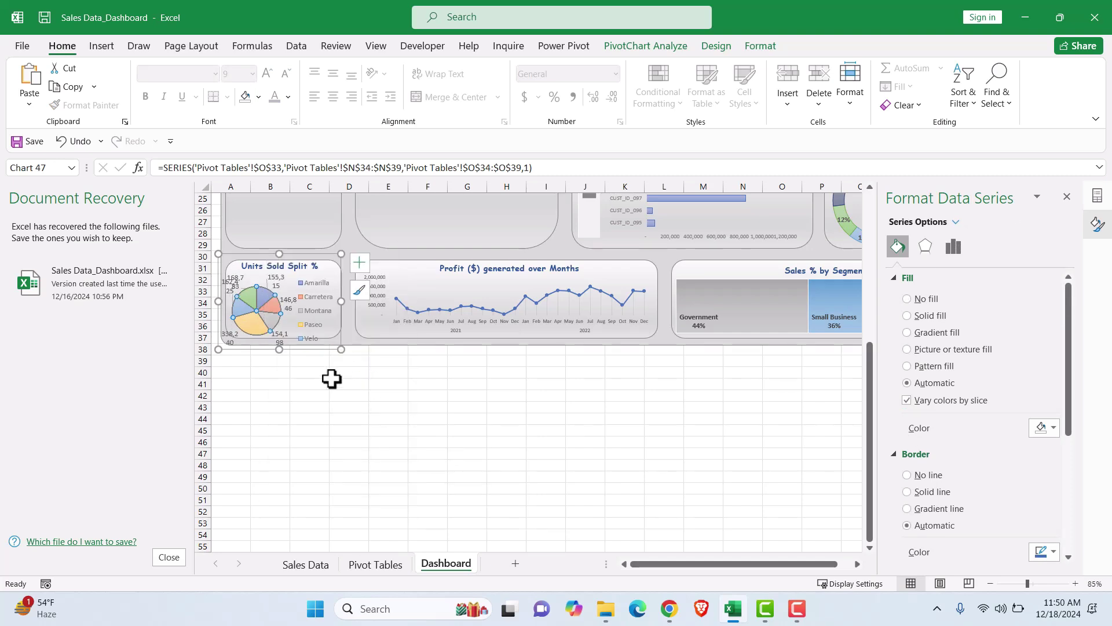
{"action": "left_click", "coordinate": [232, 280]}
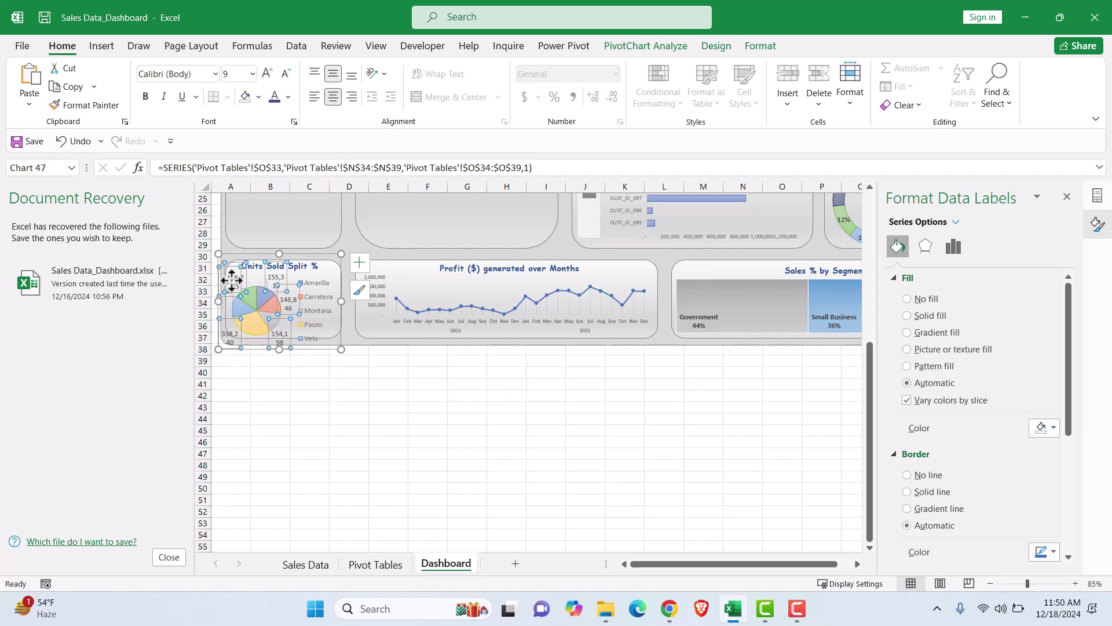
{"action": "right_click", "coordinate": [231, 280]}
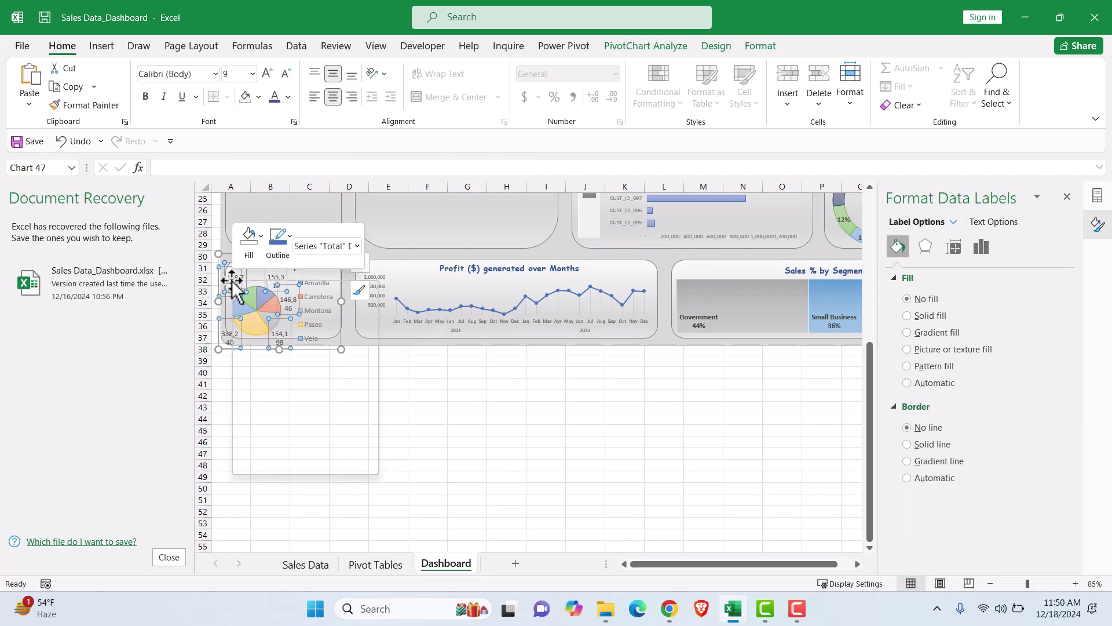
{"action": "mouse_move", "coordinate": [370, 443]}
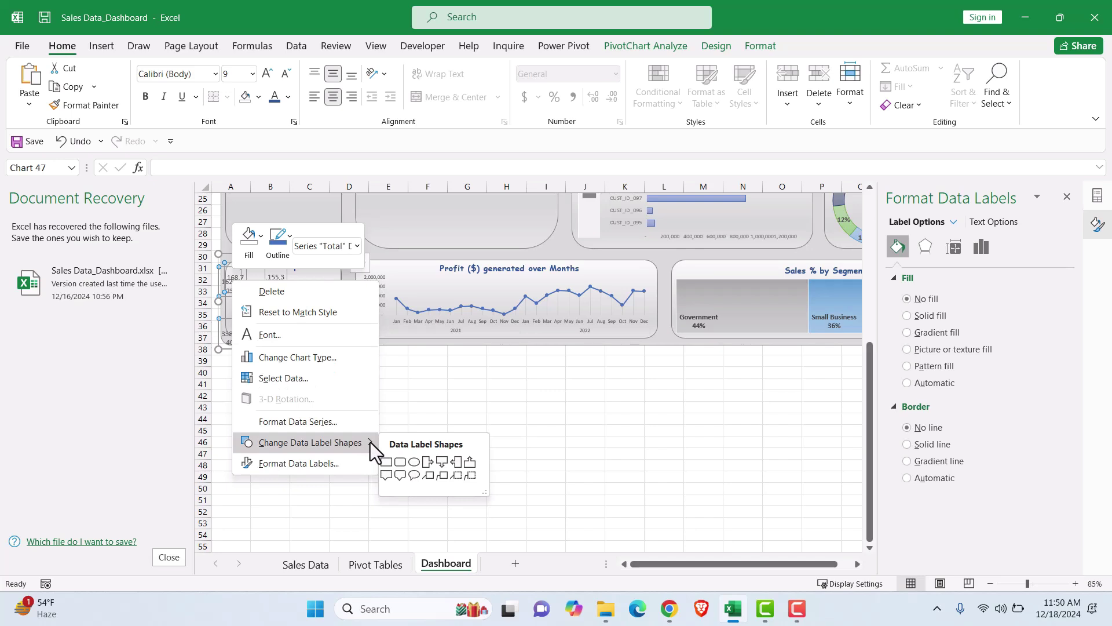
{"action": "left_click", "coordinate": [329, 464]}
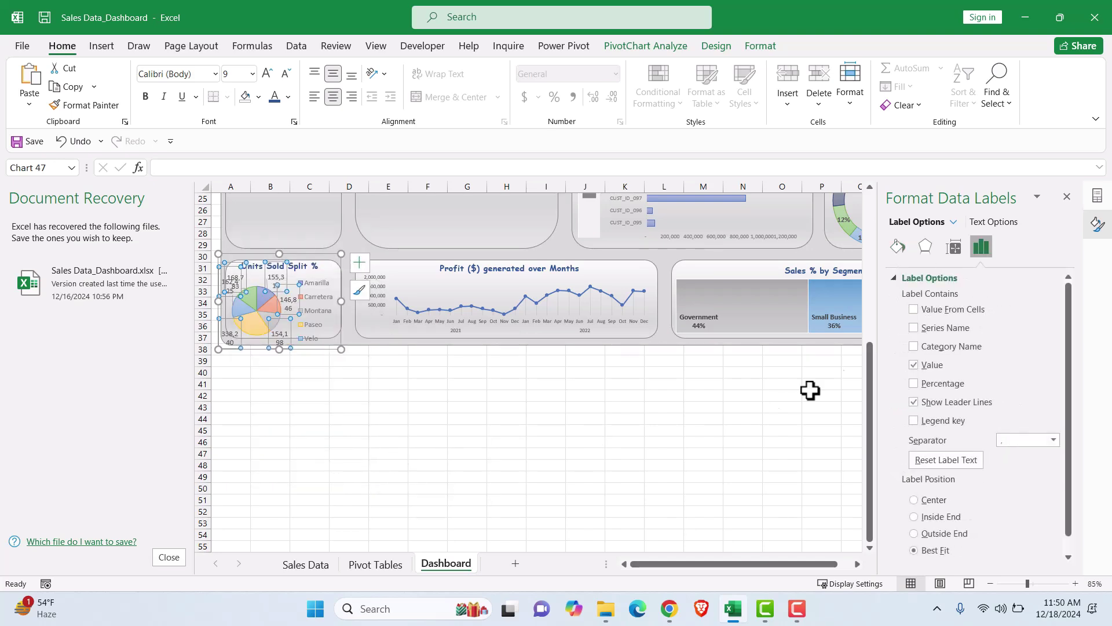
{"action": "left_click", "coordinate": [914, 310]}
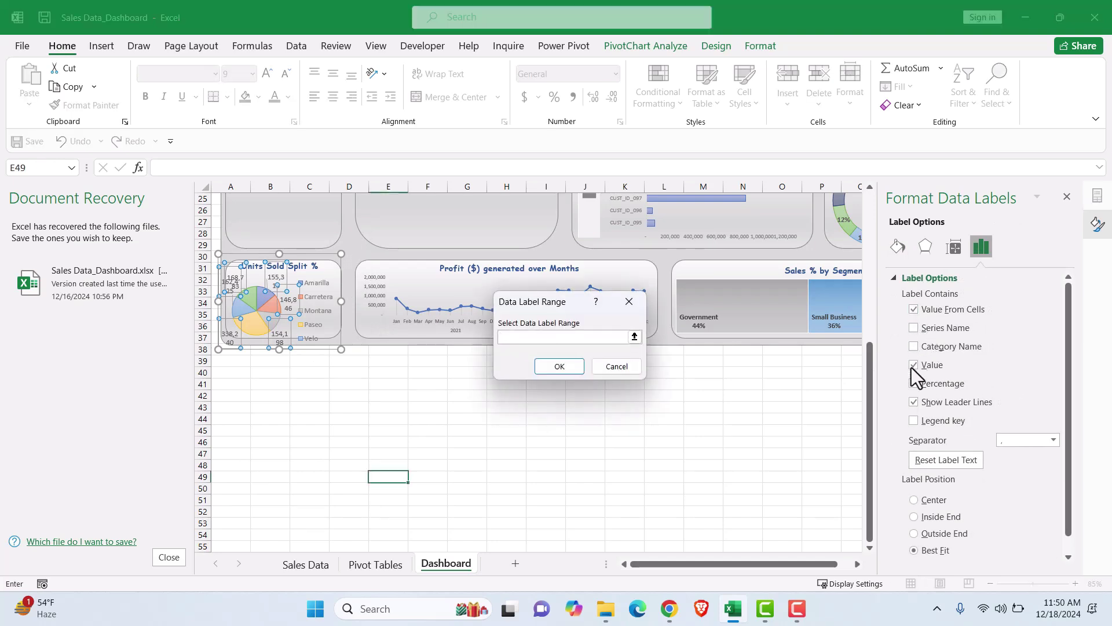
{"action": "left_click", "coordinate": [615, 367]}
Delete the data labels of the Units Sold Split % pie chart and add them again
{"action": "key", "text": "Delete"}
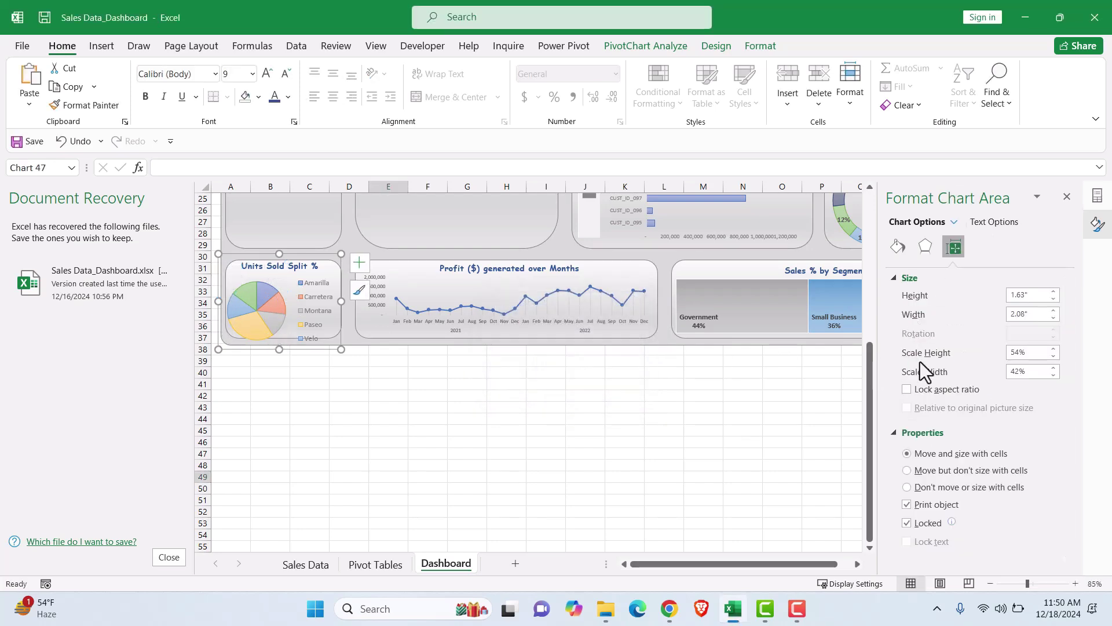
{"action": "right_click", "coordinate": [264, 293]}
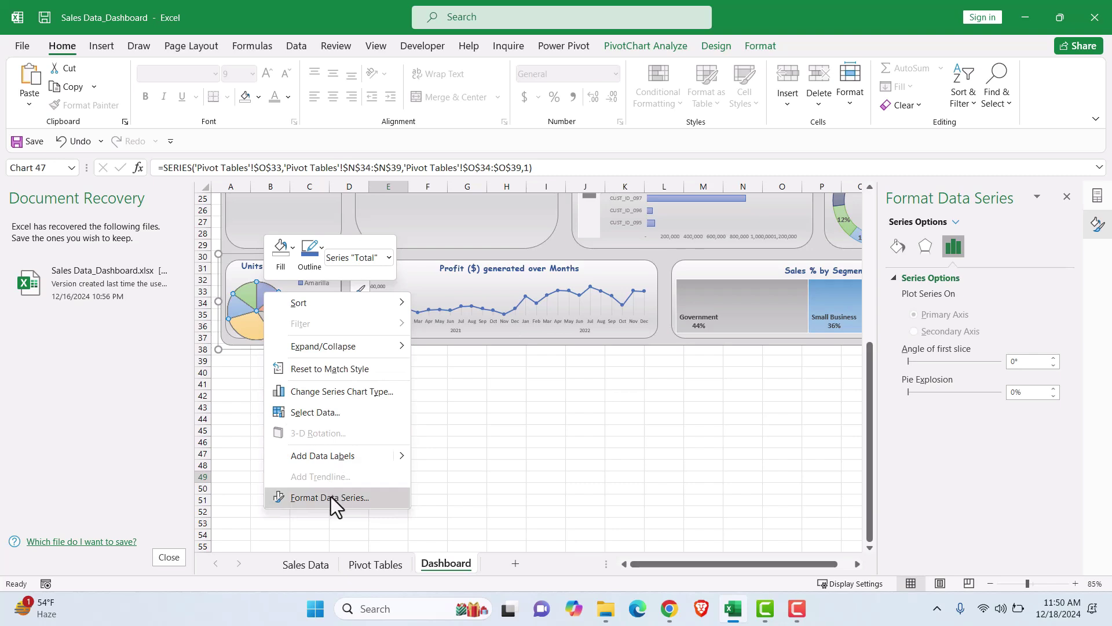
{"action": "mouse_move", "coordinate": [406, 454]}
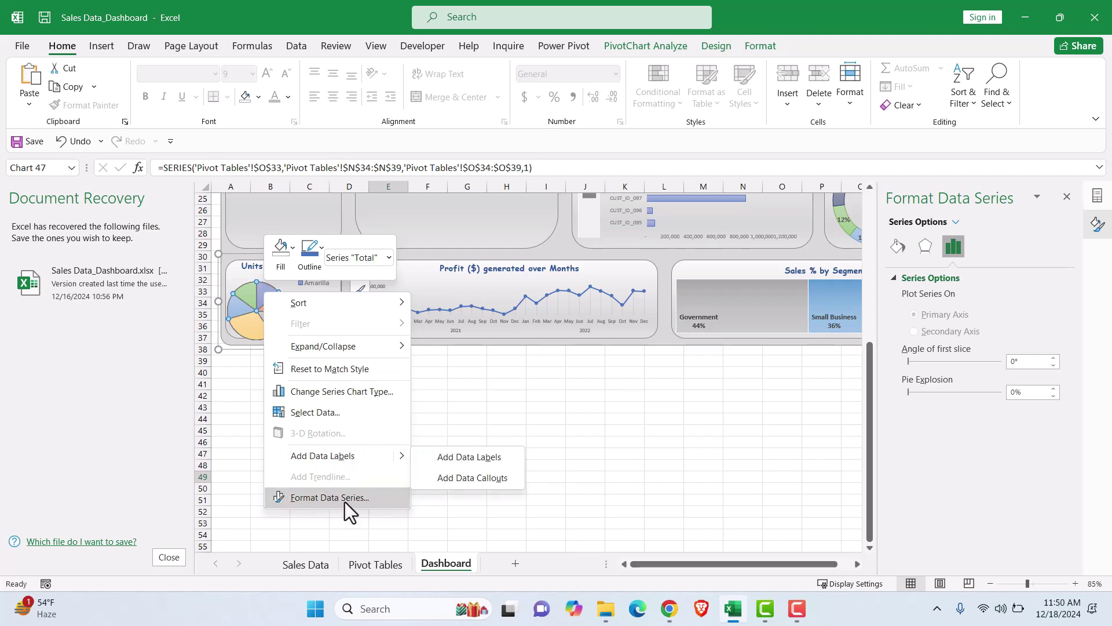
{"action": "left_click", "coordinate": [455, 456]}
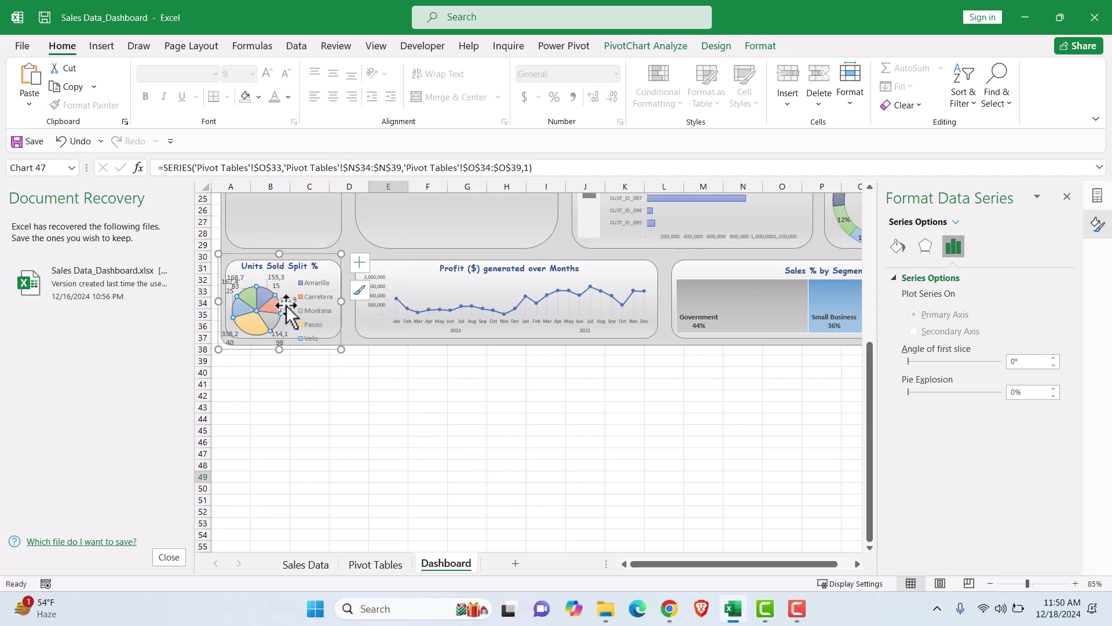
{"action": "right_click", "coordinate": [256, 295]}
{"action": "left_click", "coordinate": [374, 500]}
{"action": "left_click", "coordinate": [231, 279]}
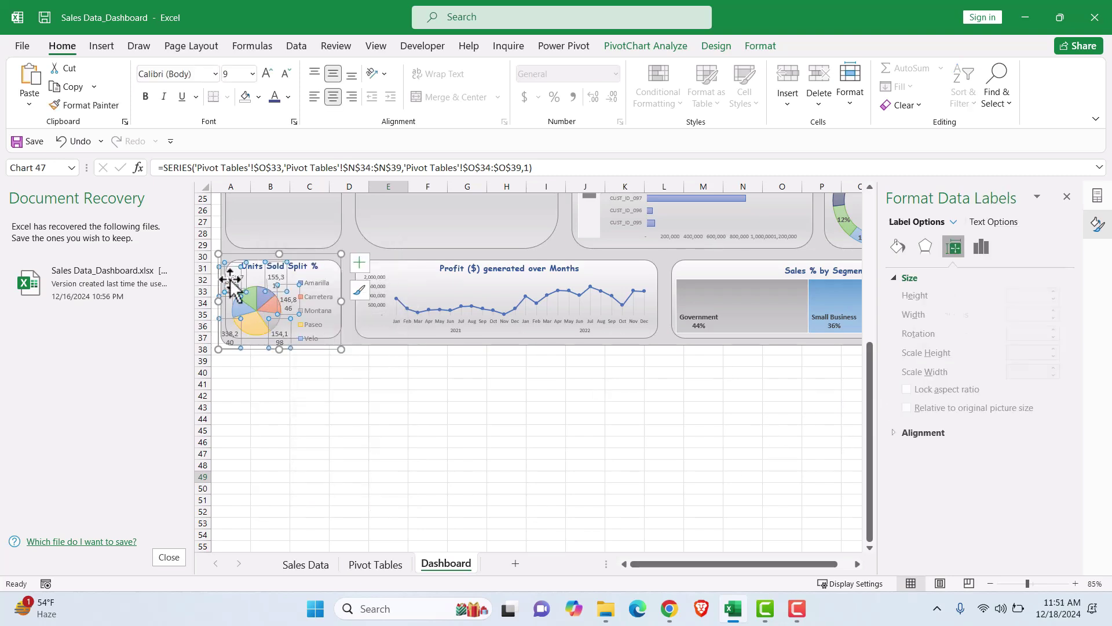
{"action": "right_click", "coordinate": [232, 279]}
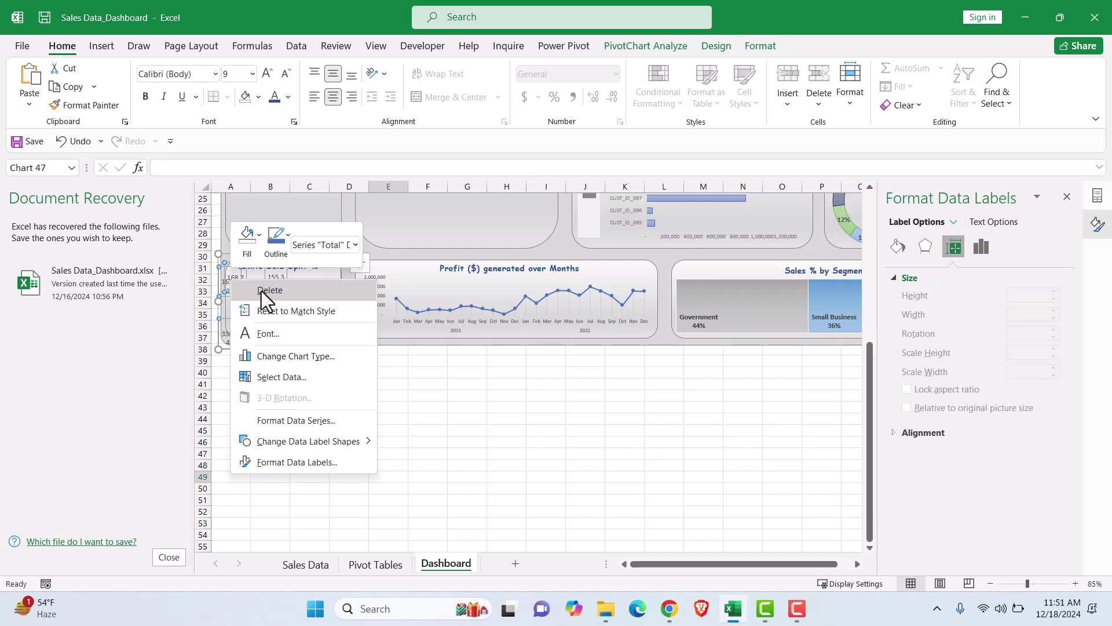
{"action": "left_click", "coordinate": [310, 457]}
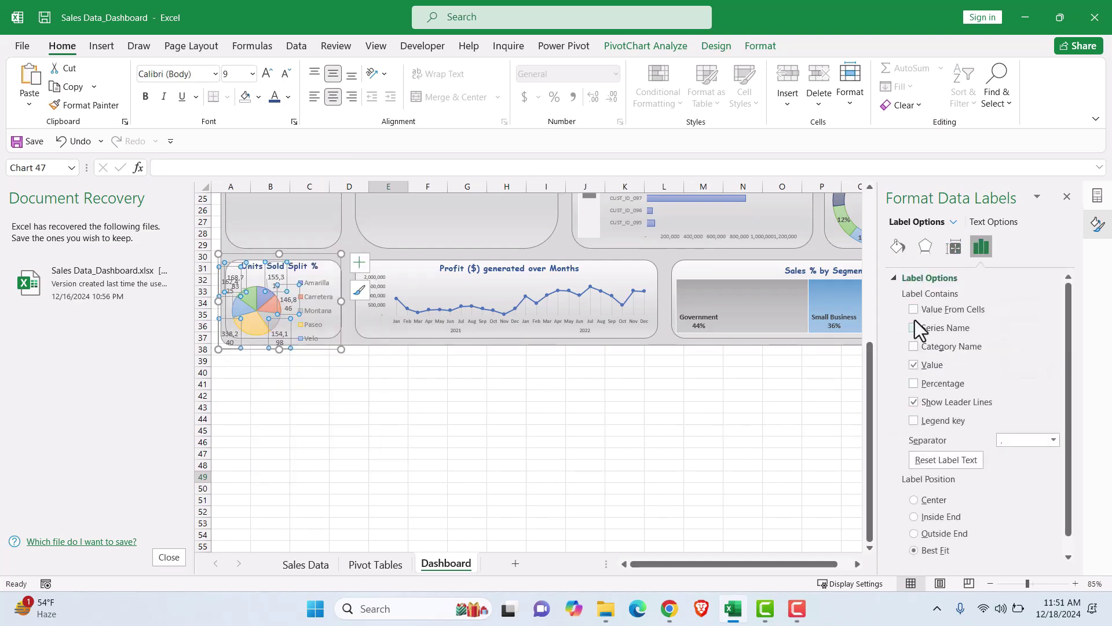
{"action": "left_click", "coordinate": [914, 309]}
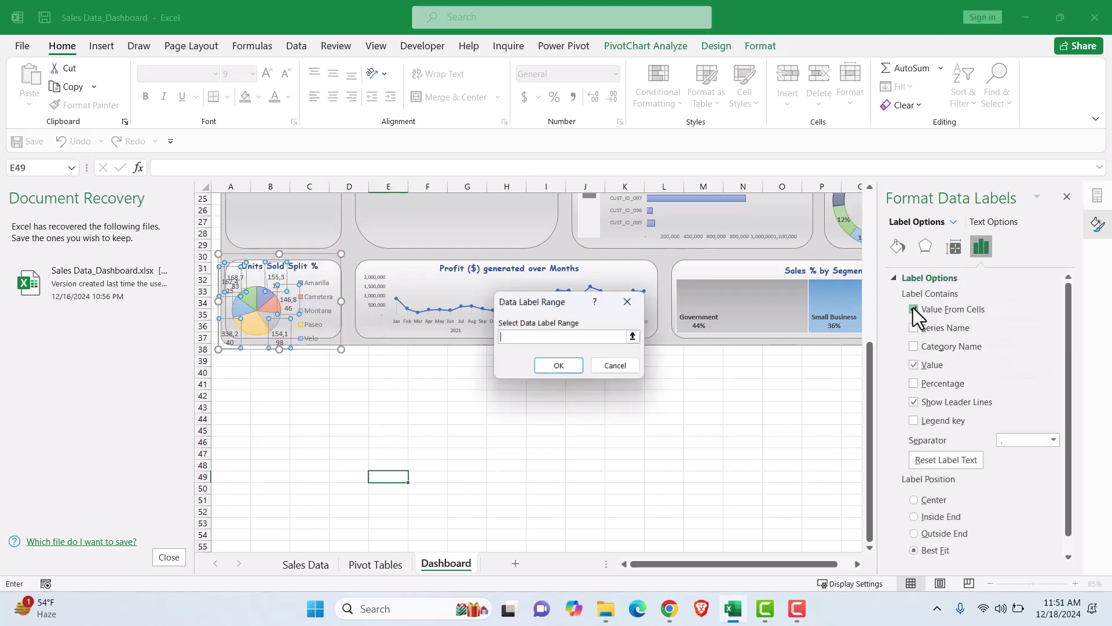
{"action": "left_click", "coordinate": [634, 337]}
{"action": "left_click", "coordinate": [365, 560]}
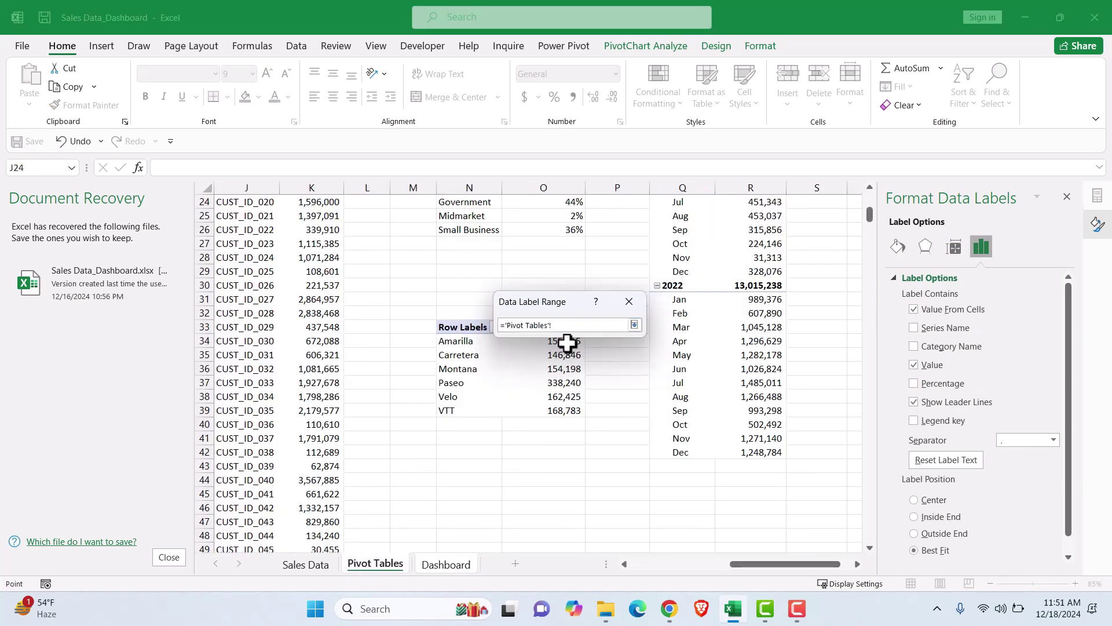
{"action": "left_click", "coordinate": [620, 304]}
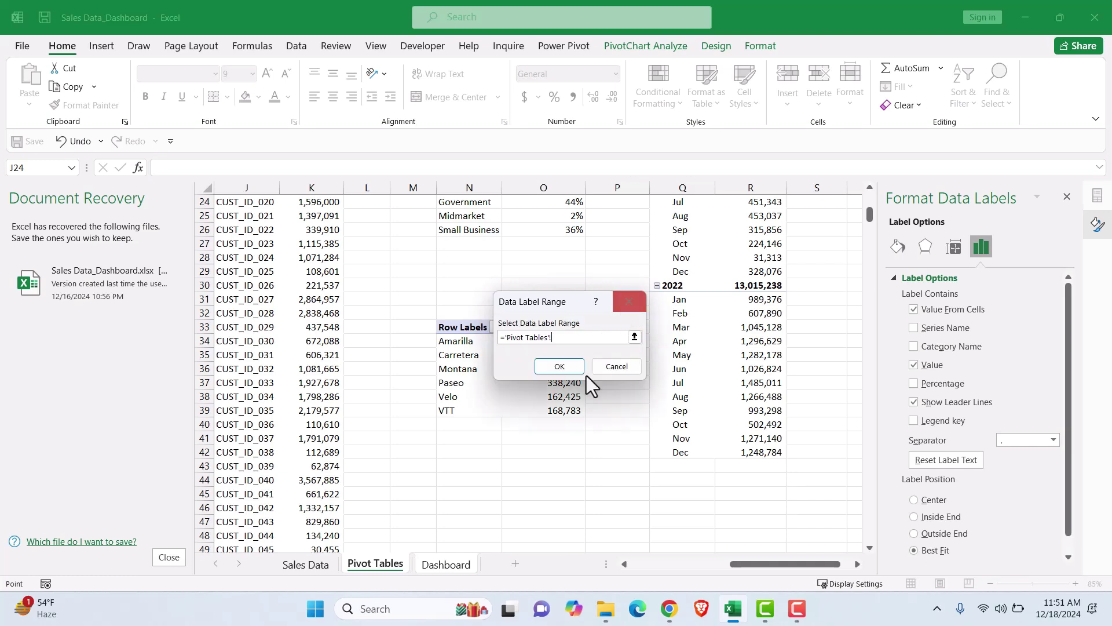
{"action": "left_click", "coordinate": [630, 301]}
{"action": "left_click", "coordinate": [452, 565]}
{"action": "left_click", "coordinate": [317, 373]}
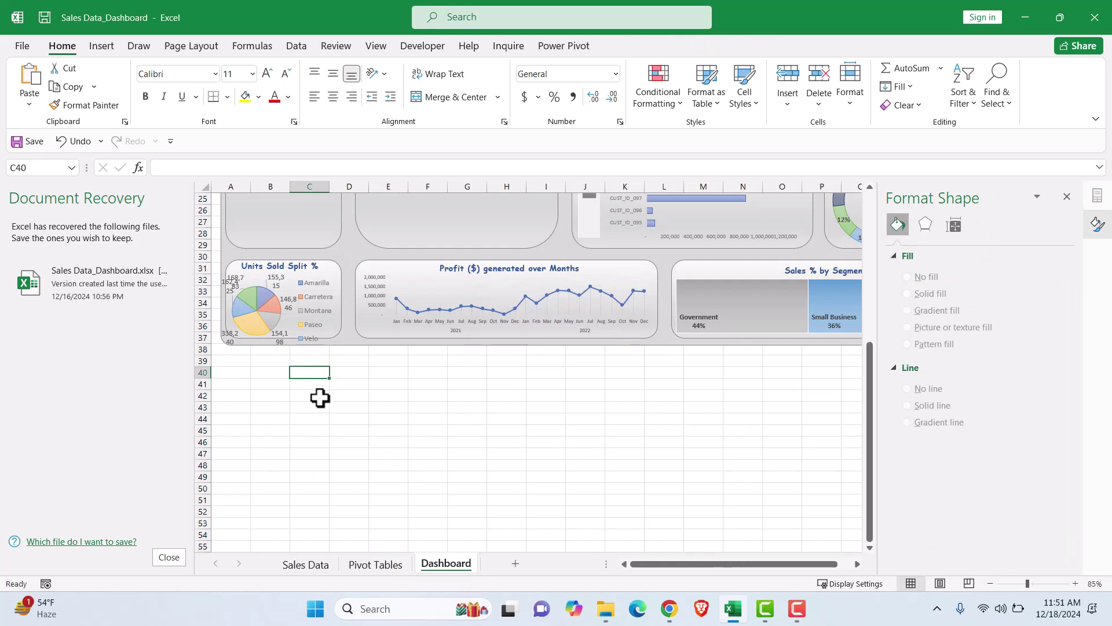
Undo the pie chart's label, sizing and placement changes until the chart is removed from the Dashboard sheet
{"action": "key", "text": "ctrl+z"}
{"action": "key", "text": "ctrl+z"}
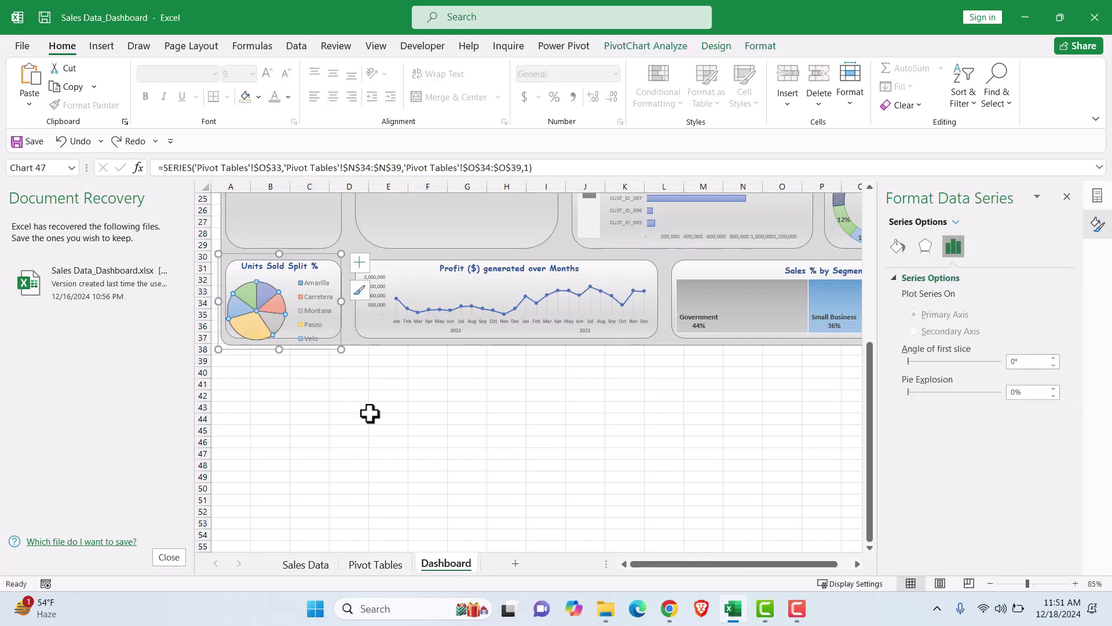
{"action": "key", "text": "ctrl+z"}
{"action": "key", "text": "ctrl+z"}
{"action": "key", "text": "ctrl+z"}
{"action": "key", "text": "ctrl+z"}
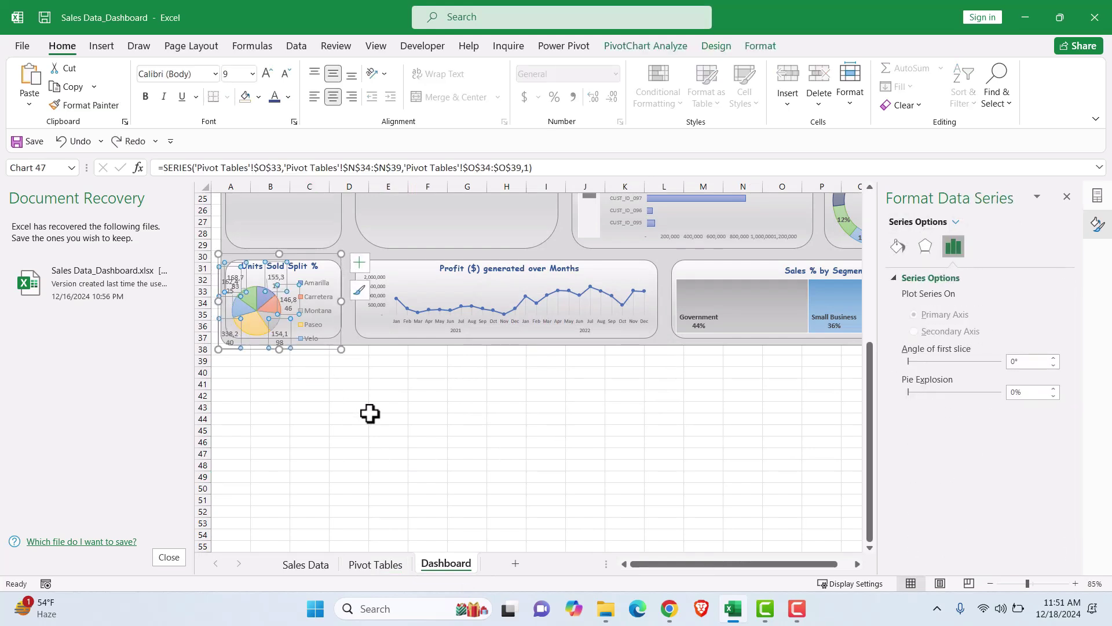
{"action": "key", "text": "ctrl+z"}
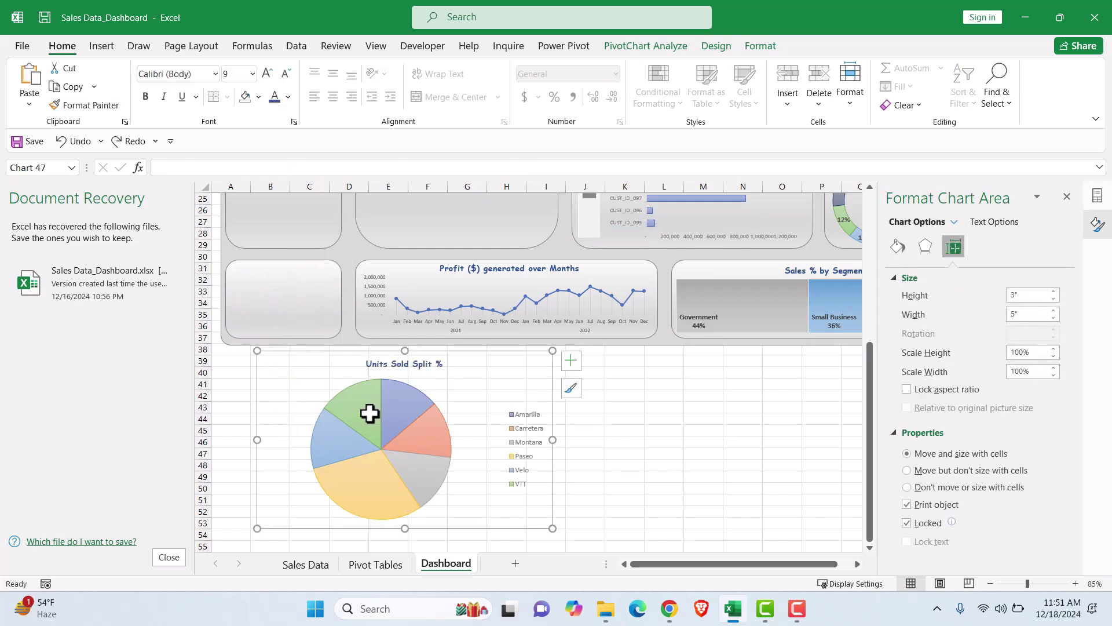
{"action": "key", "text": "ctrl+z"}
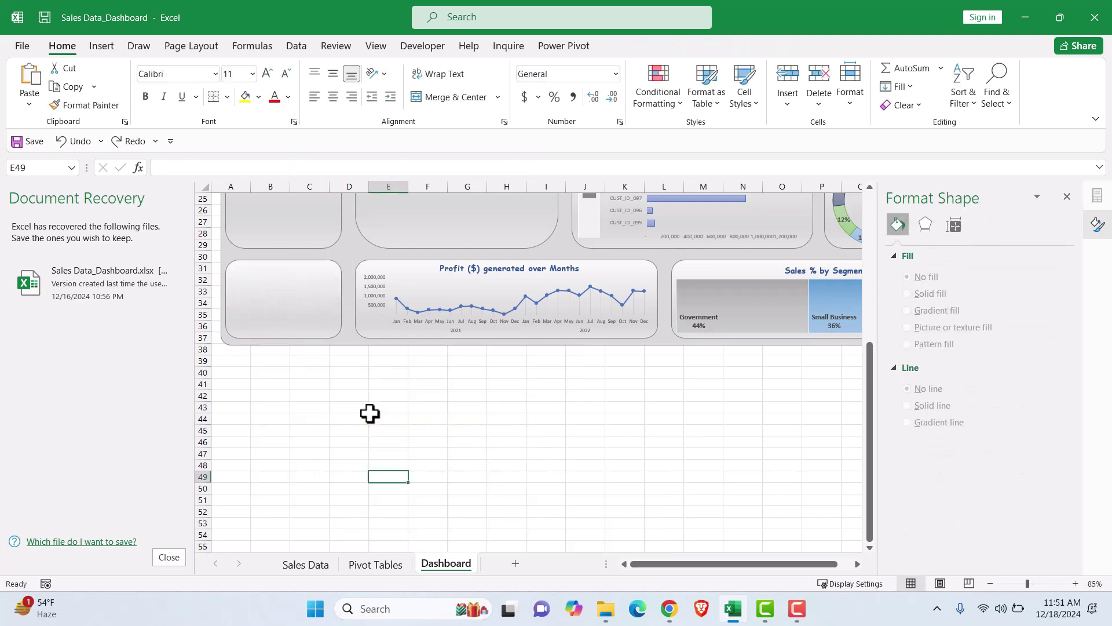
On the Pivot Tables sheet, show the product pivot table's Sum of Units Sold values as % of Grand Total
{"action": "left_click", "coordinate": [377, 565]}
{"action": "left_click", "coordinate": [552, 350]}
{"action": "right_click", "coordinate": [552, 350]}
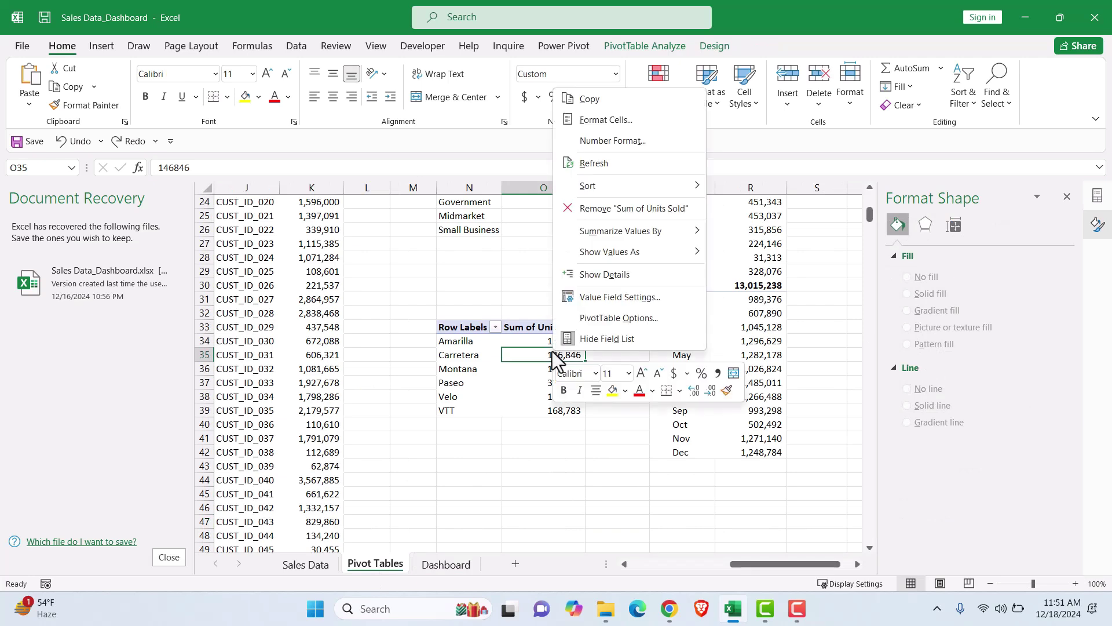
{"action": "mouse_move", "coordinate": [633, 255]}
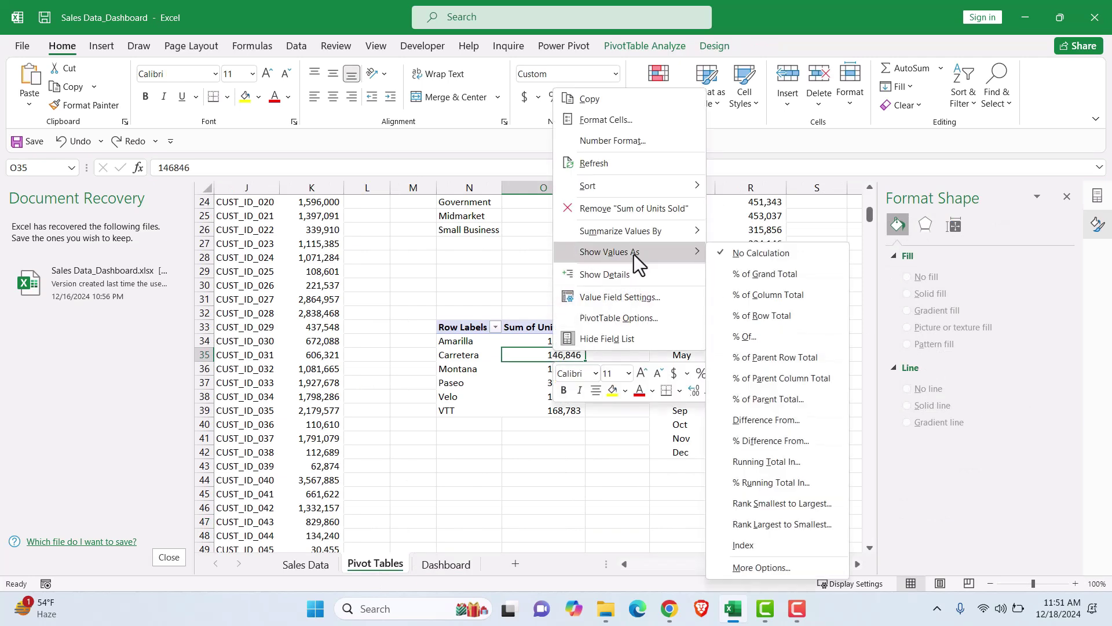
{"action": "left_click", "coordinate": [765, 274]}
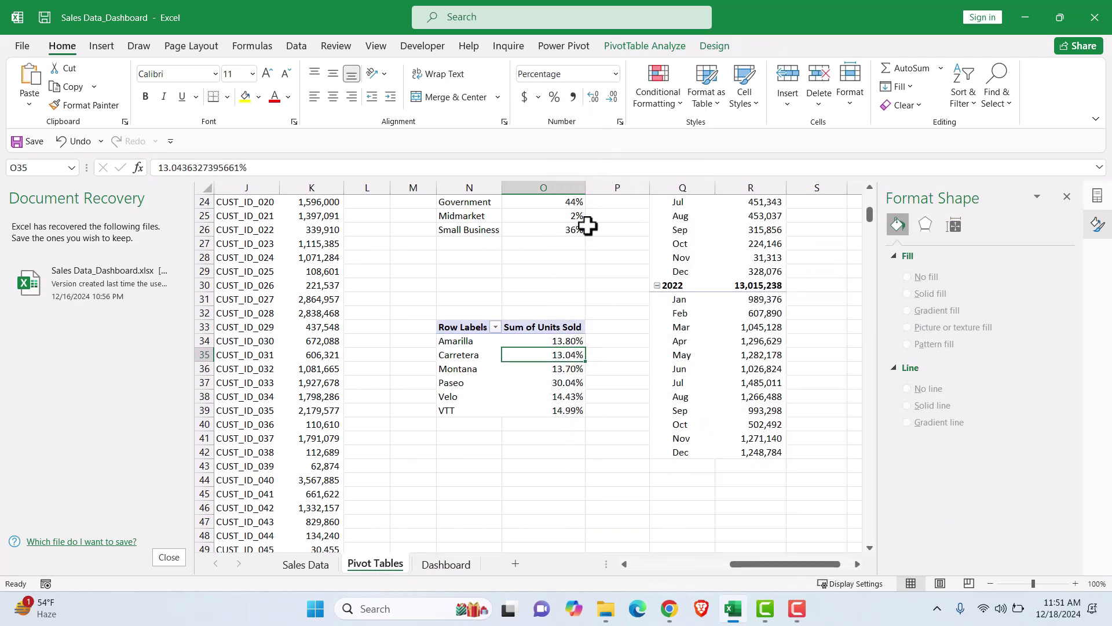
Reduce the Sum of Units Sold percentages for all products to whole percentages without decimals
{"action": "left_click_drag", "start_coordinate": [555, 345], "coordinate": [560, 409]}
{"action": "left_click", "coordinate": [611, 96]}
{"action": "left_click", "coordinate": [612, 97]}
{"action": "left_click", "coordinate": [533, 438]}
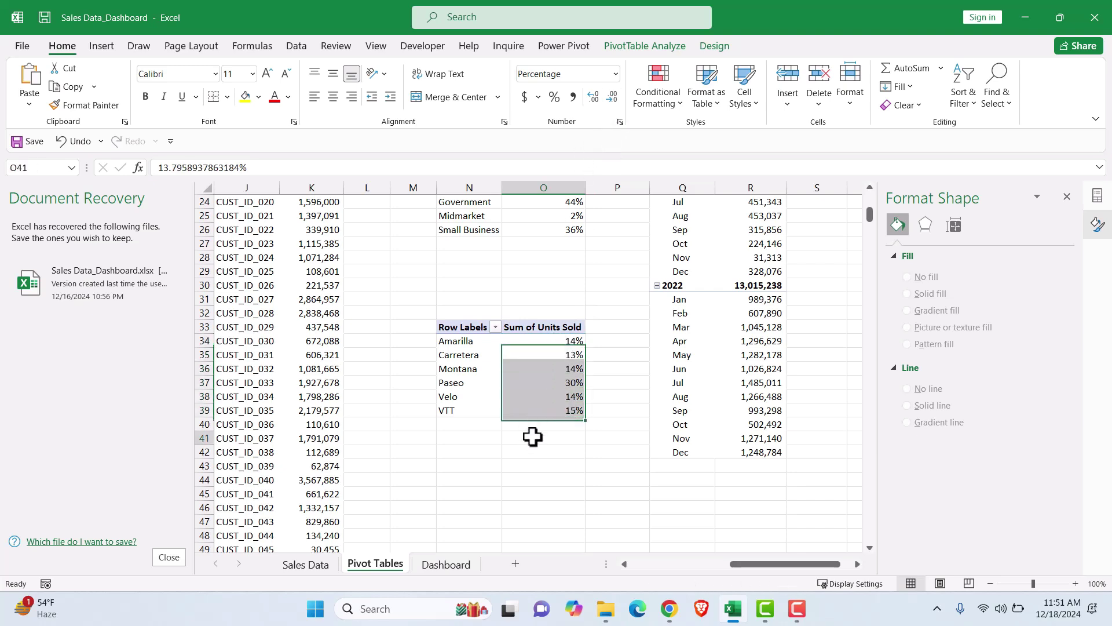
Insert a standard pie chart from the pivot table of units sold by product
{"action": "left_click", "coordinate": [480, 365]}
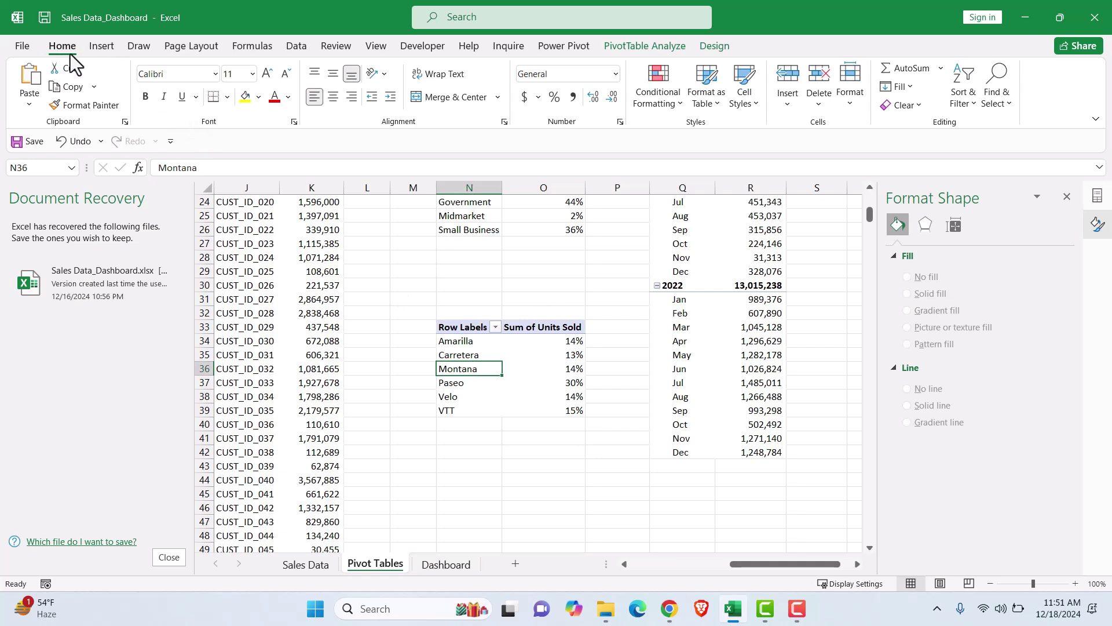
{"action": "left_click", "coordinate": [101, 45]}
{"action": "left_click", "coordinate": [495, 103]}
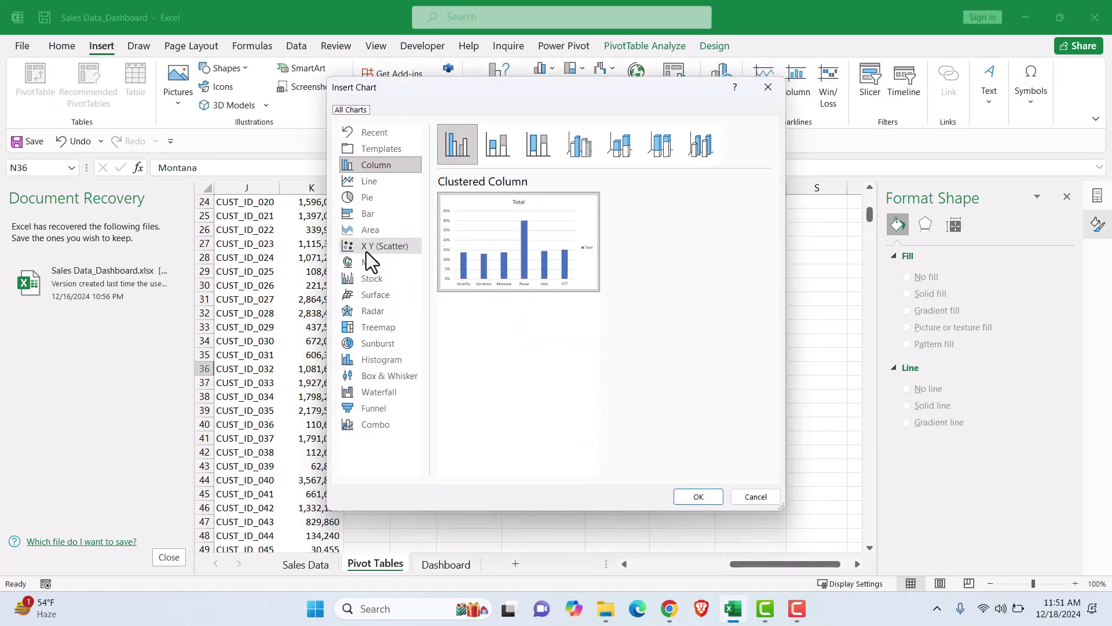
{"action": "left_click", "coordinate": [372, 197]}
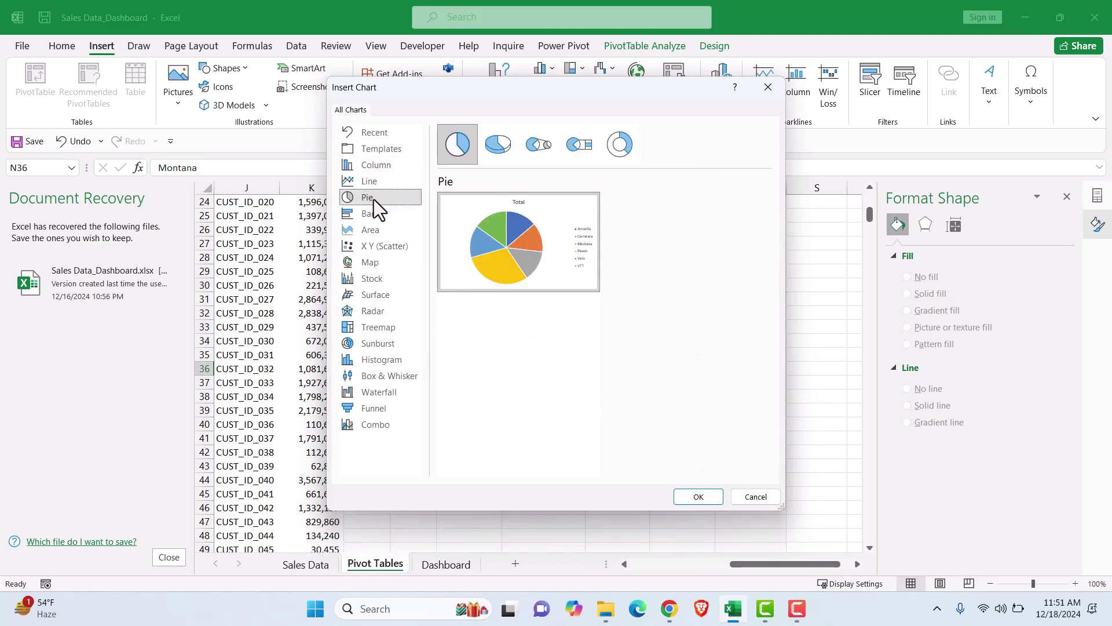
{"action": "mouse_move", "coordinate": [519, 249]}
{"action": "left_click", "coordinate": [697, 496]}
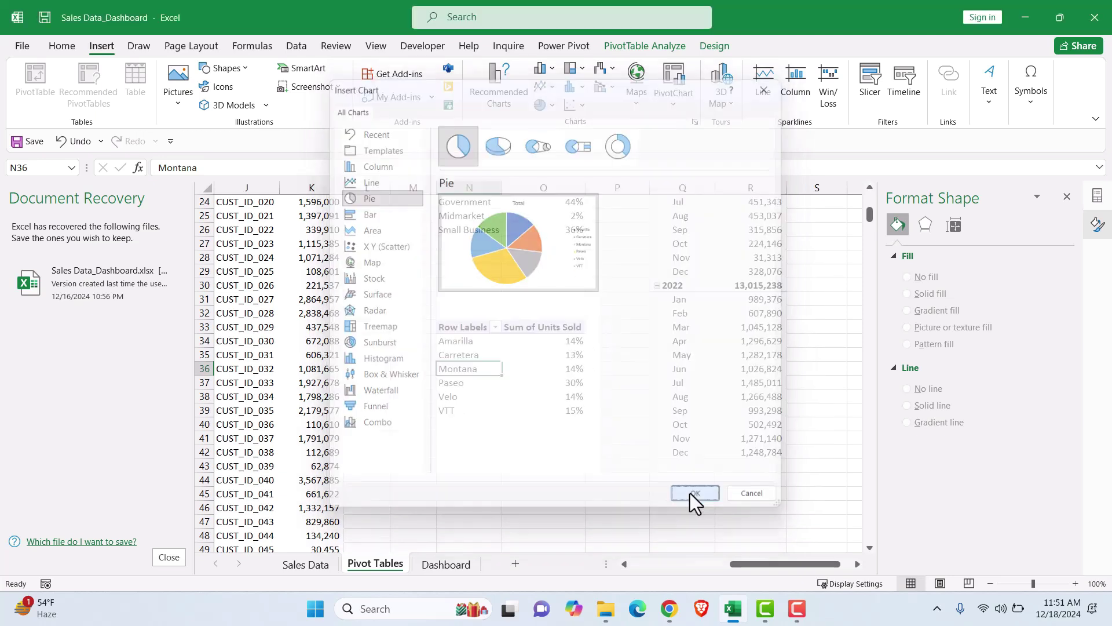
Apply the fourth chart style, with pale outlined slices, to the pie chart and hide all its field buttons
{"action": "left_click", "coordinate": [716, 46]}
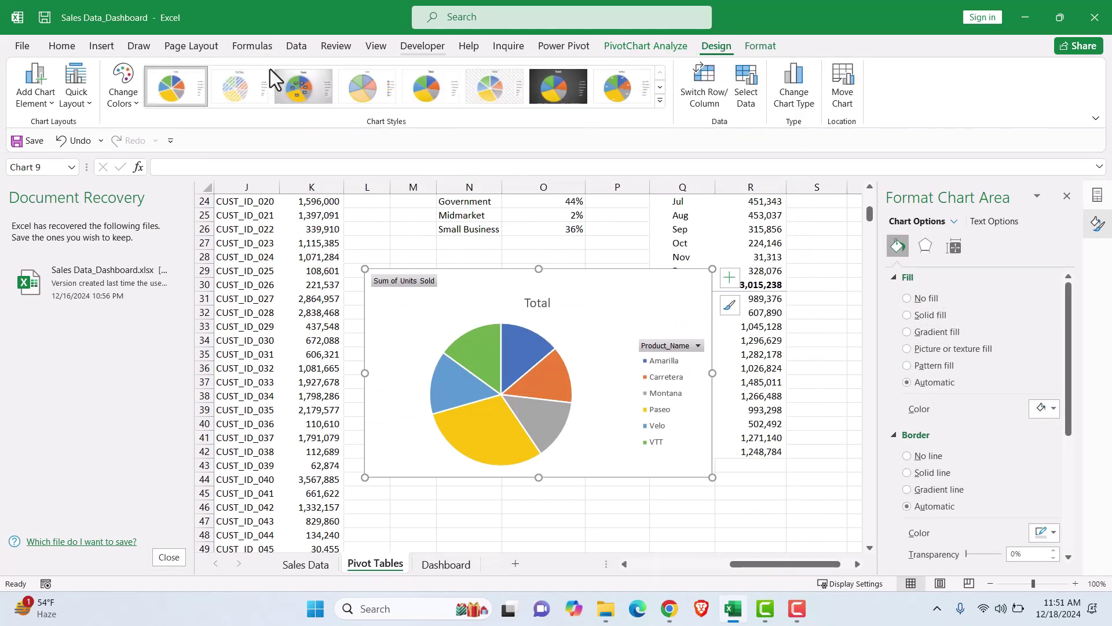
{"action": "left_click", "coordinate": [372, 105]}
{"action": "right_click", "coordinate": [412, 279]}
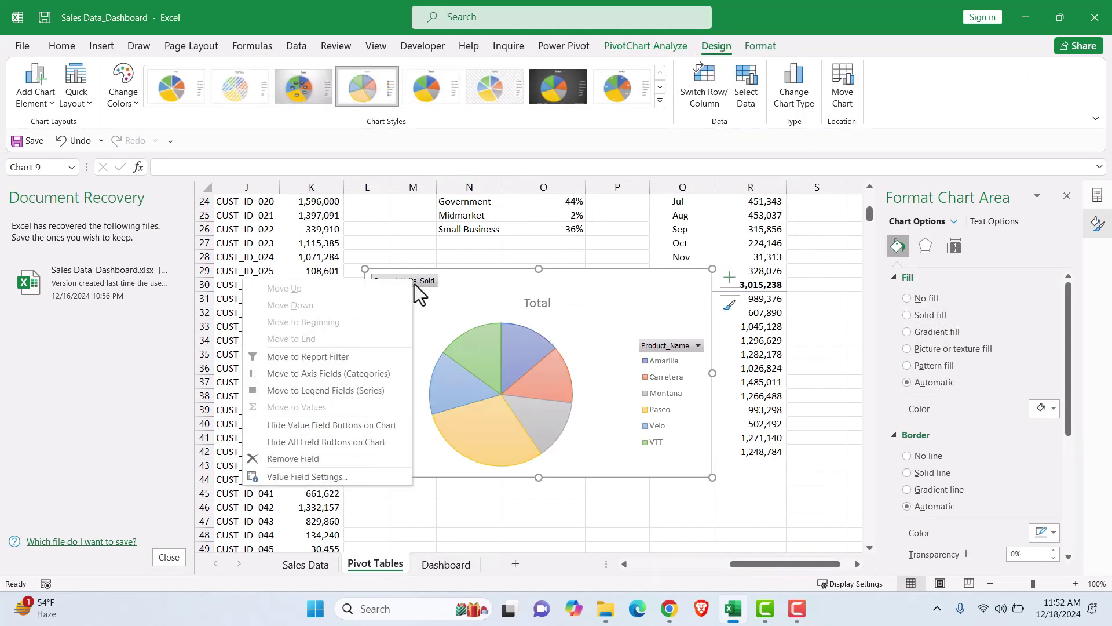
{"action": "left_click", "coordinate": [344, 438]}
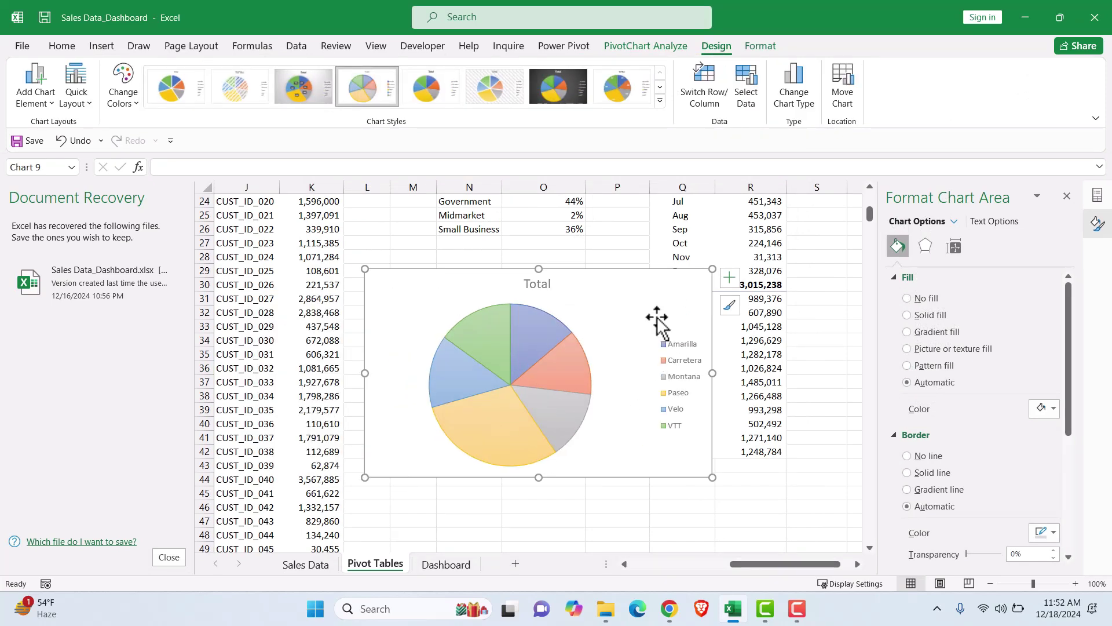
Change the pie chart's title to "Units Sold Split %" and select the whole title text
{"action": "left_click", "coordinate": [538, 285]}
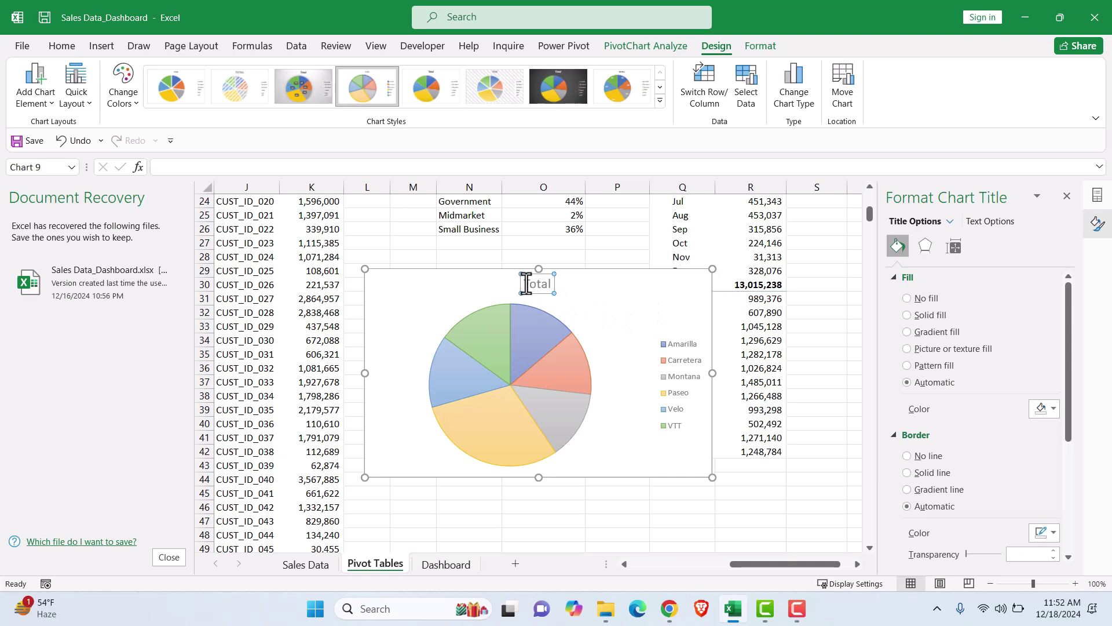
{"action": "left_click_drag", "start_coordinate": [524, 283], "coordinate": [557, 283]}
{"action": "type", "text": "Units Sold"}
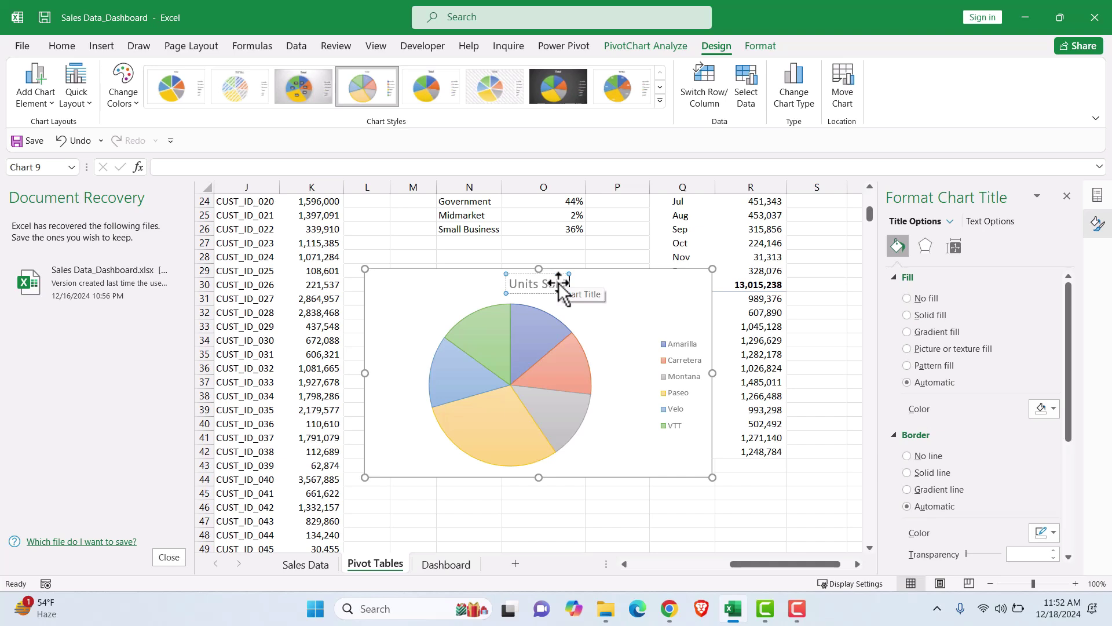
{"action": "type", "text": " Split %"}
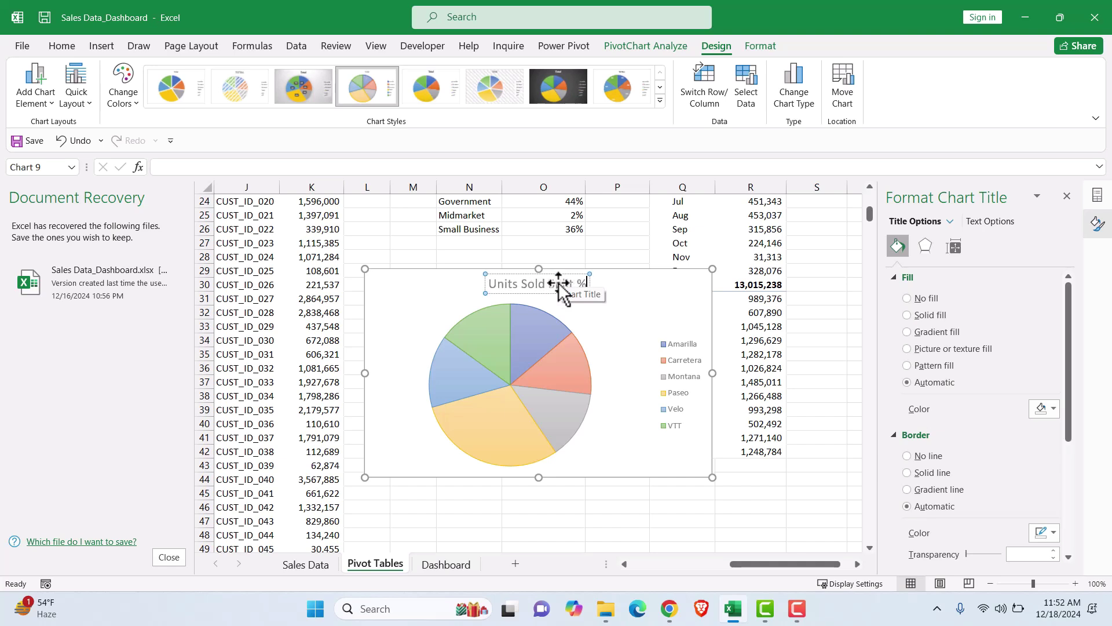
{"action": "left_click_drag", "start_coordinate": [489, 283], "coordinate": [577, 283]}
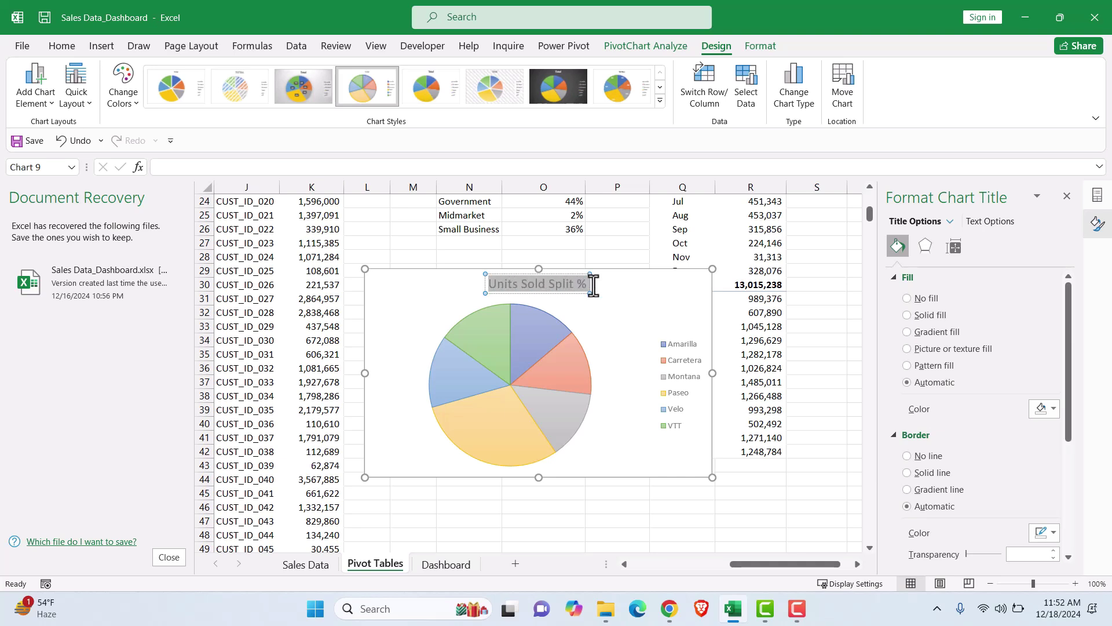
Format the pie chart's title as bold Comic Sans MS at size 10
{"action": "left_click", "coordinate": [63, 46]}
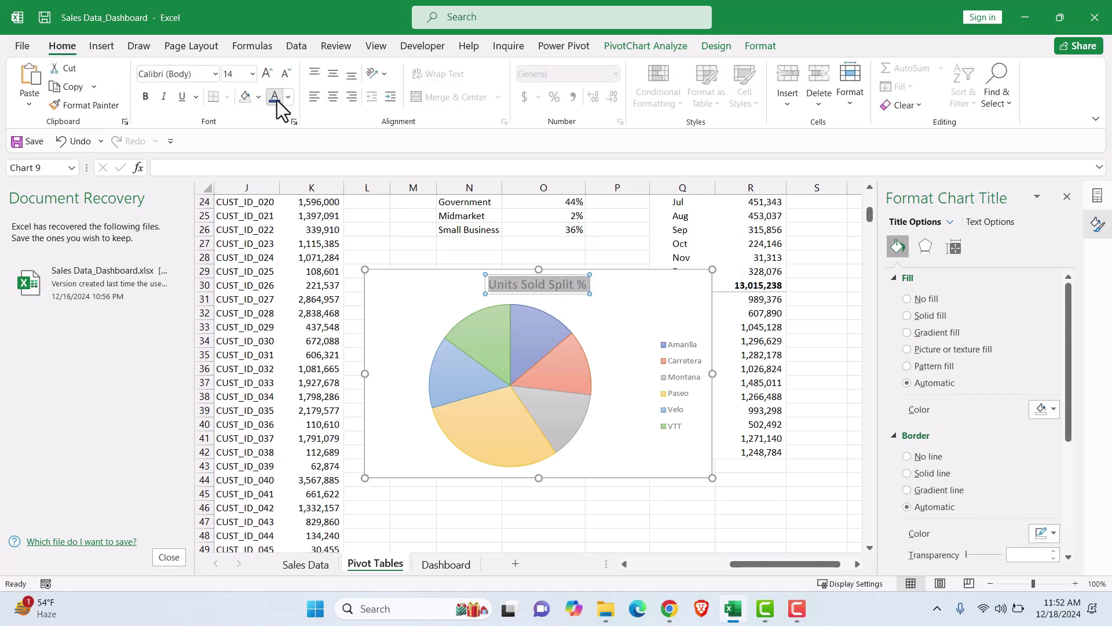
{"action": "left_click", "coordinate": [146, 96]}
{"action": "left_click", "coordinate": [215, 74]}
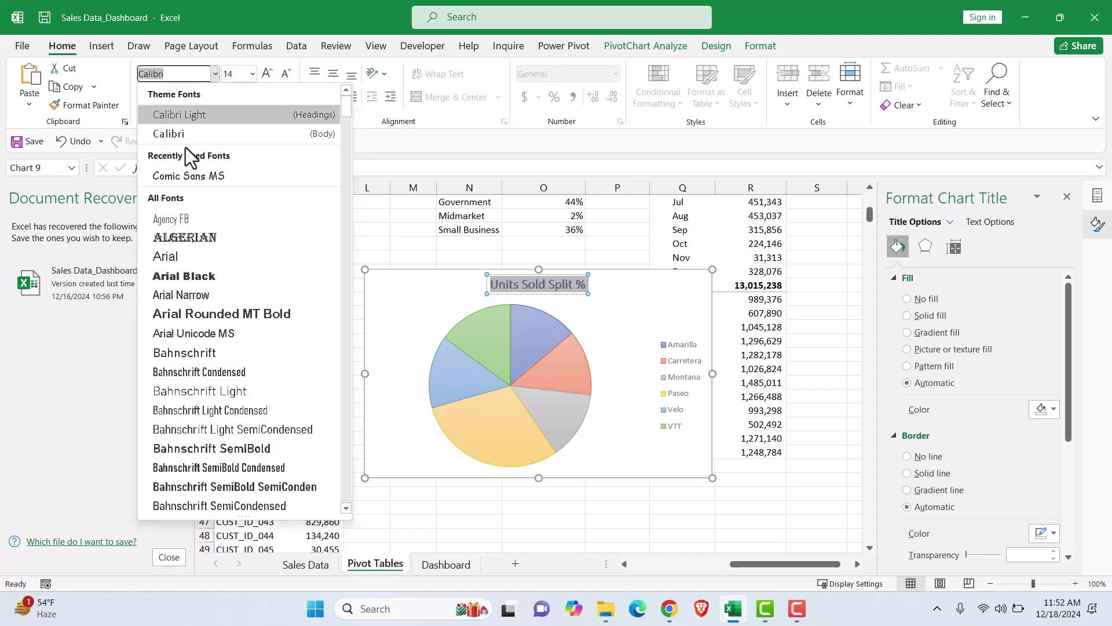
{"action": "left_click", "coordinate": [200, 175]}
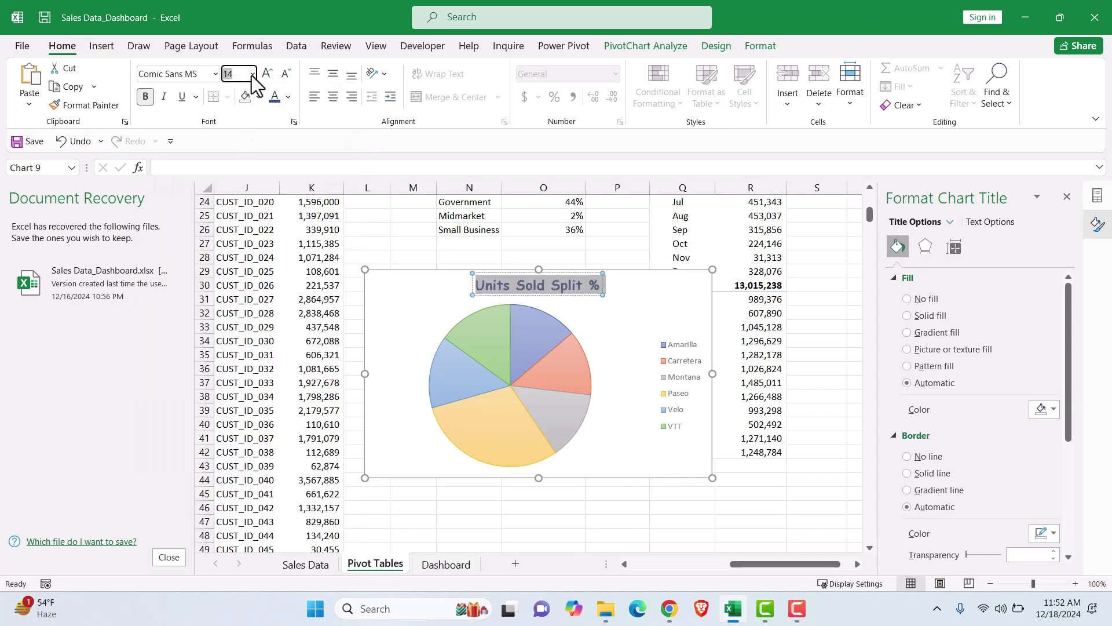
{"action": "left_click", "coordinate": [252, 74]}
{"action": "left_click", "coordinate": [234, 131]}
{"action": "left_click", "coordinate": [626, 489]}
Cut the units-sold pie chart and paste it onto the Dashboard sheet, in the empty cells below the dashboard panels
{"action": "left_click", "coordinate": [625, 325]}
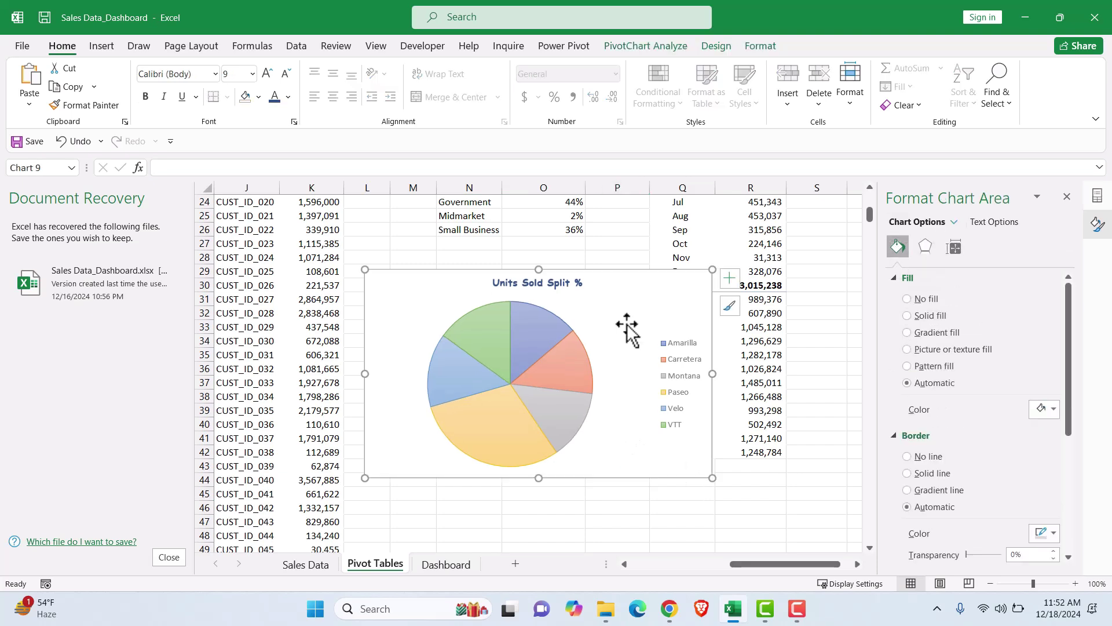
{"action": "key", "text": "ctrl+x"}
{"action": "left_click", "coordinate": [440, 565]}
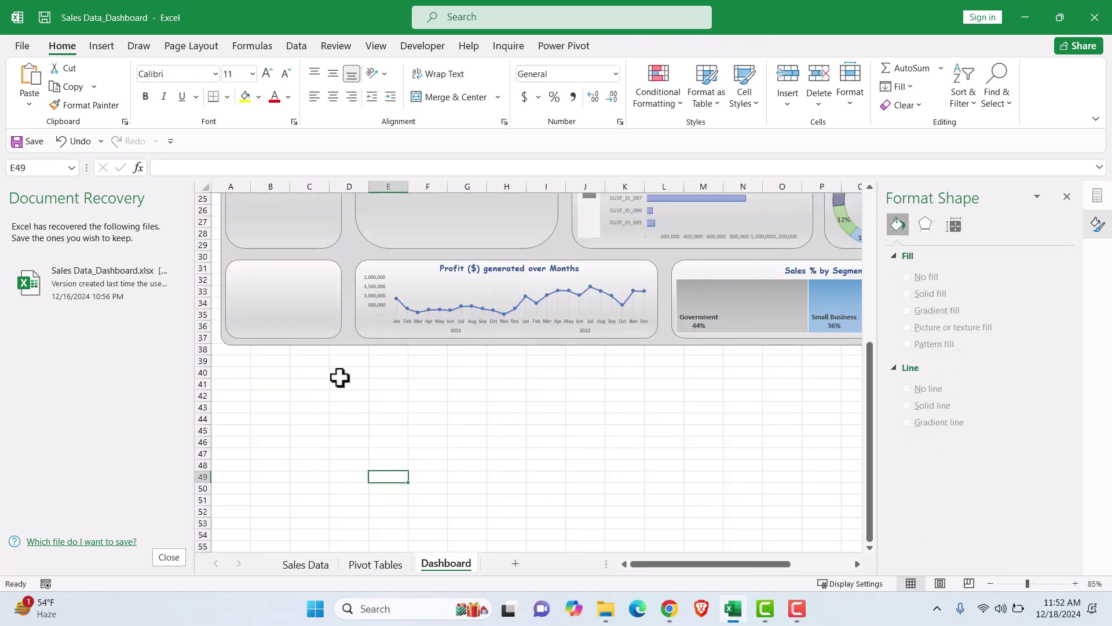
{"action": "left_click", "coordinate": [280, 432]}
{"action": "key", "text": "ctrl+v"}
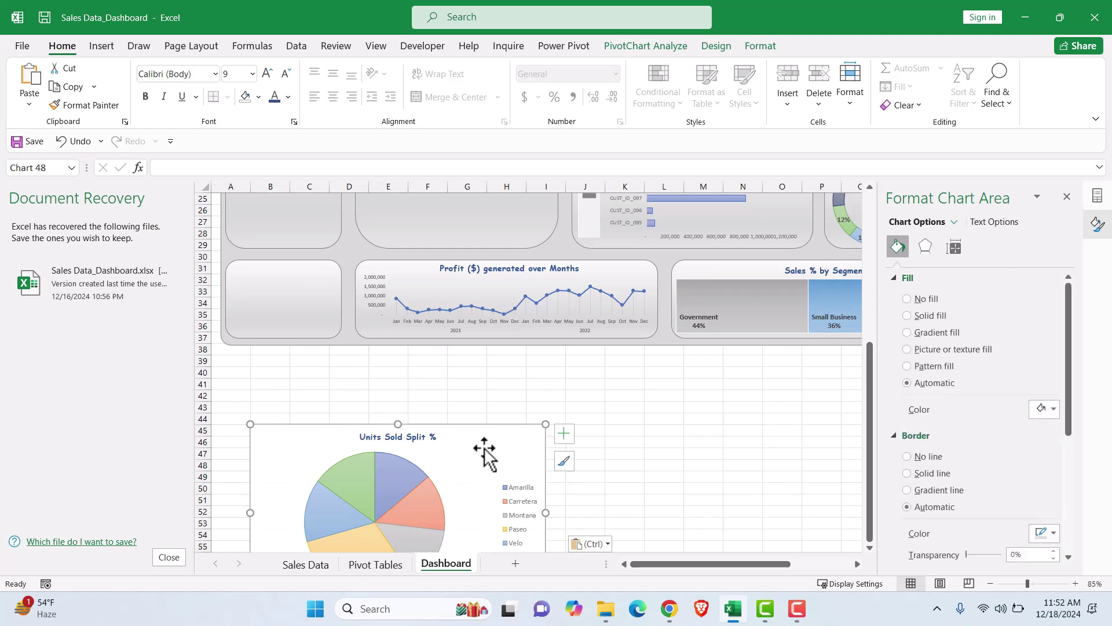
Remove the pie chart's fill and border, and shrink it into the empty card beside the monthly profit chart
{"action": "scroll", "coordinate": [484, 455], "scroll_direction": "down", "scroll_amount": 2}
{"action": "left_click", "coordinate": [916, 303]}
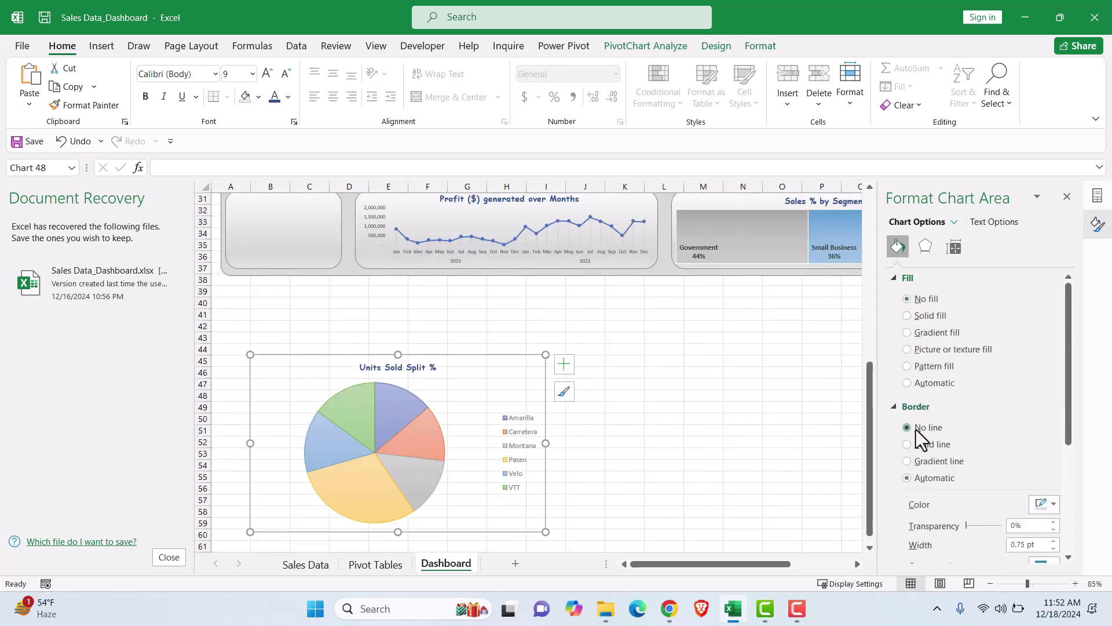
{"action": "left_click", "coordinate": [916, 428]}
{"action": "left_click_drag", "start_coordinate": [544, 531], "coordinate": [300, 294]}
{"action": "scroll", "coordinate": [419, 412], "scroll_direction": "up", "scroll_amount": 3}
Add standard data labels to the slices of the units-sold pie chart
{"action": "right_click", "coordinate": [249, 341]}
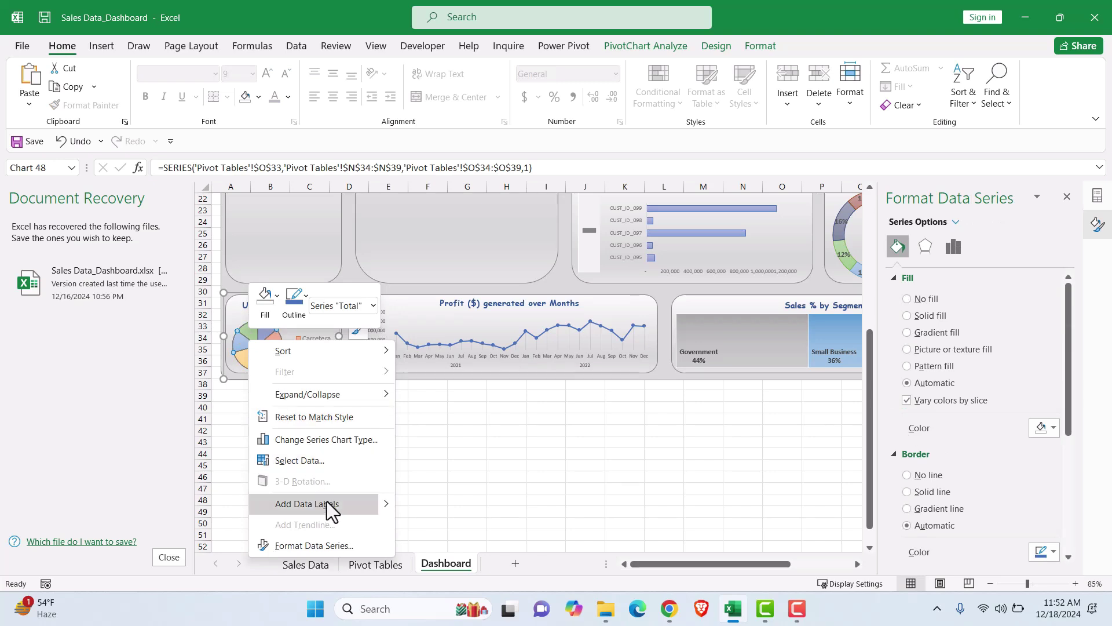
{"action": "mouse_move", "coordinate": [385, 504]}
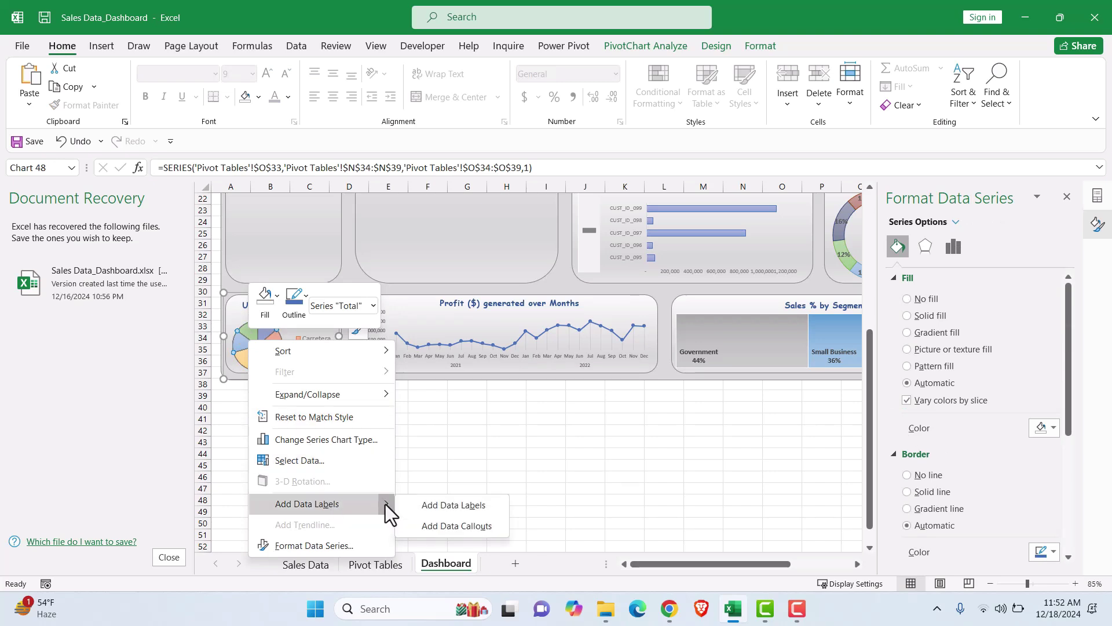
{"action": "left_click", "coordinate": [440, 505]}
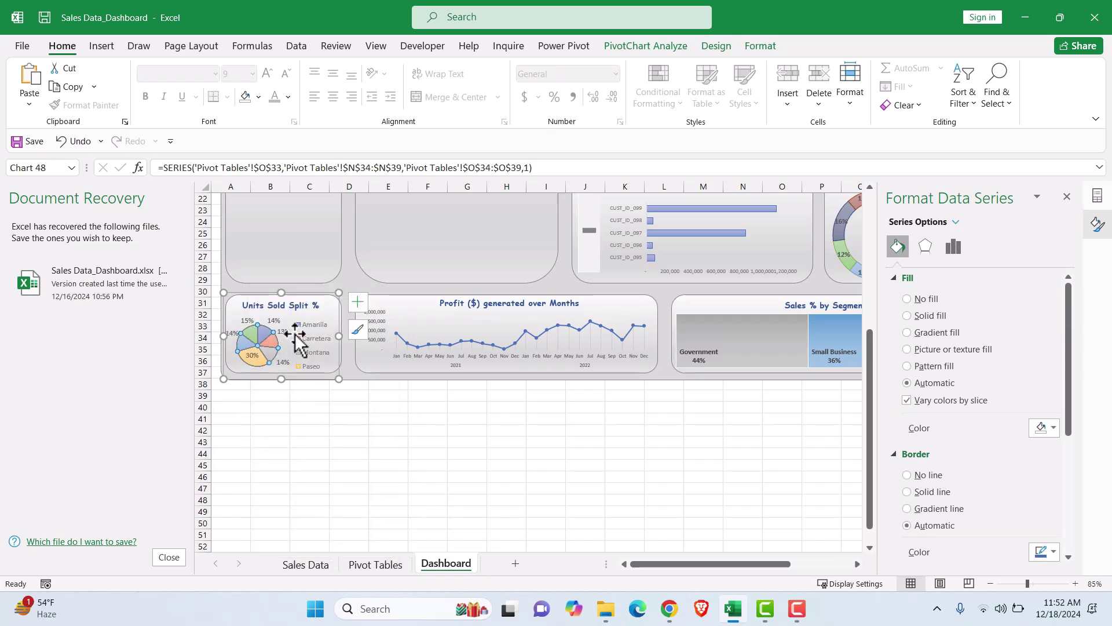
{"action": "left_click", "coordinate": [248, 343]}
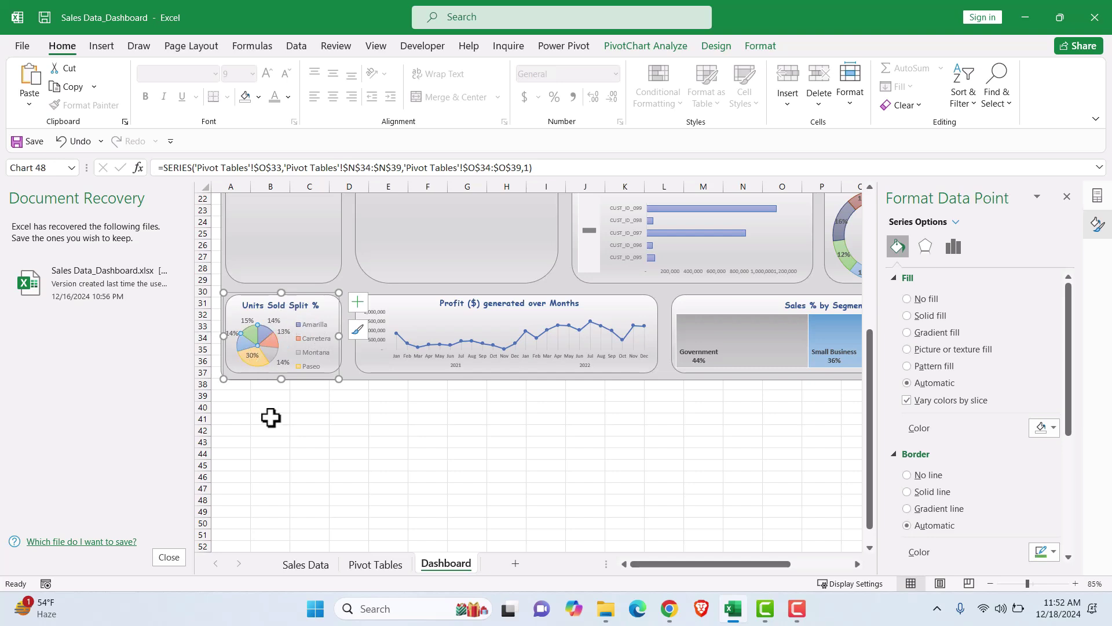
{"action": "left_click", "coordinate": [270, 417]}
{"action": "left_click", "coordinate": [264, 338]}
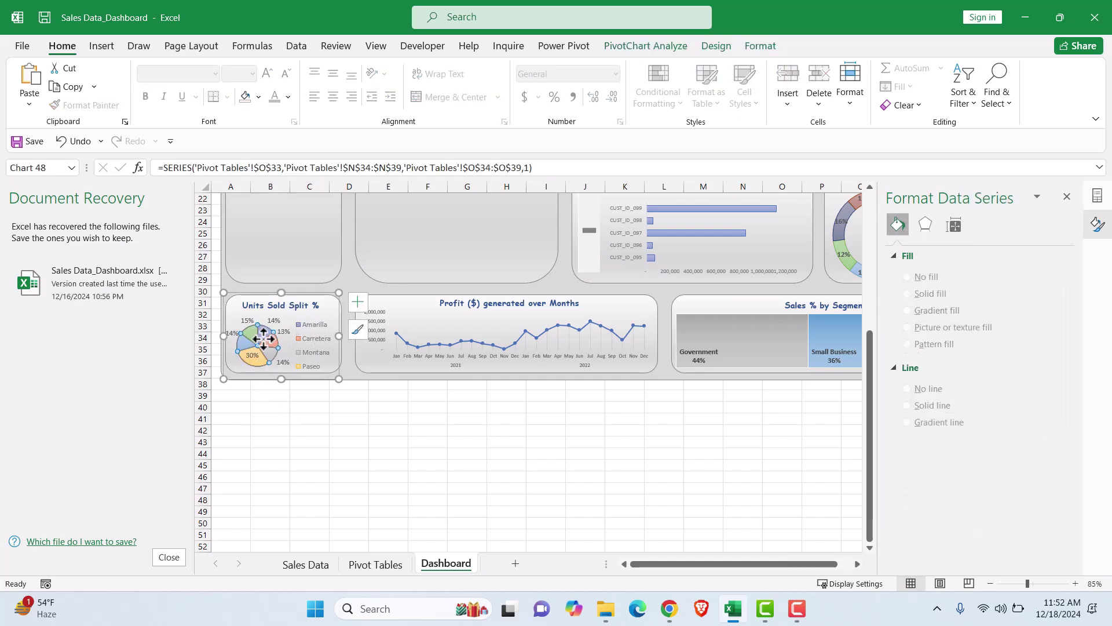
{"action": "left_click", "coordinate": [263, 395]}
{"action": "left_click", "coordinate": [253, 333]}
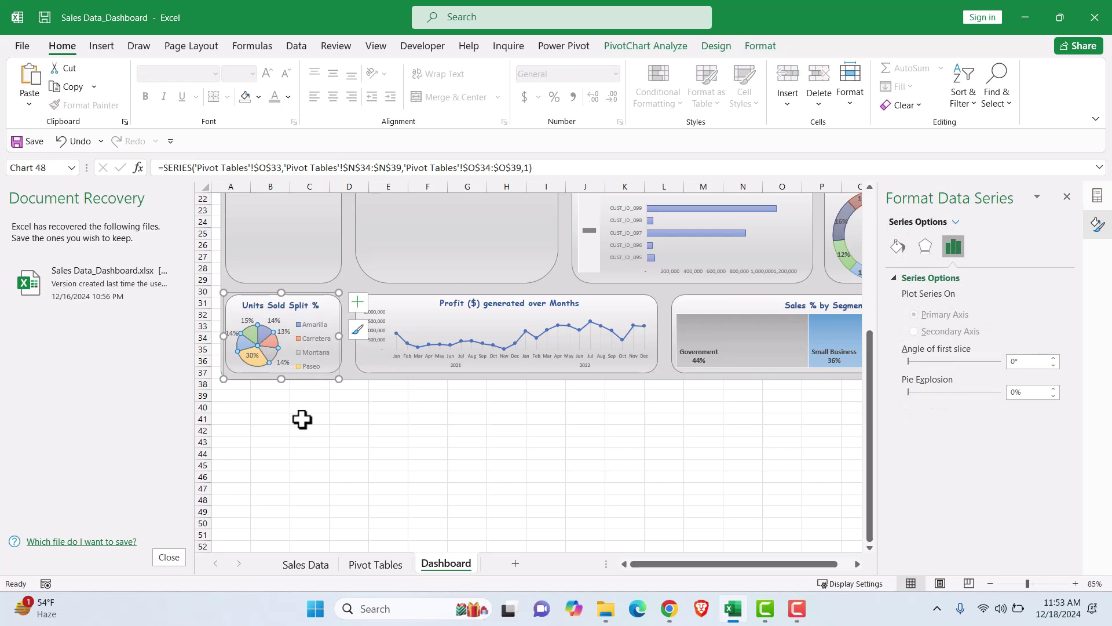
Enlarge the pie chart's legend until it lists all six products, and move the title closer to the chart's upper edge
{"action": "left_click", "coordinate": [339, 338]}
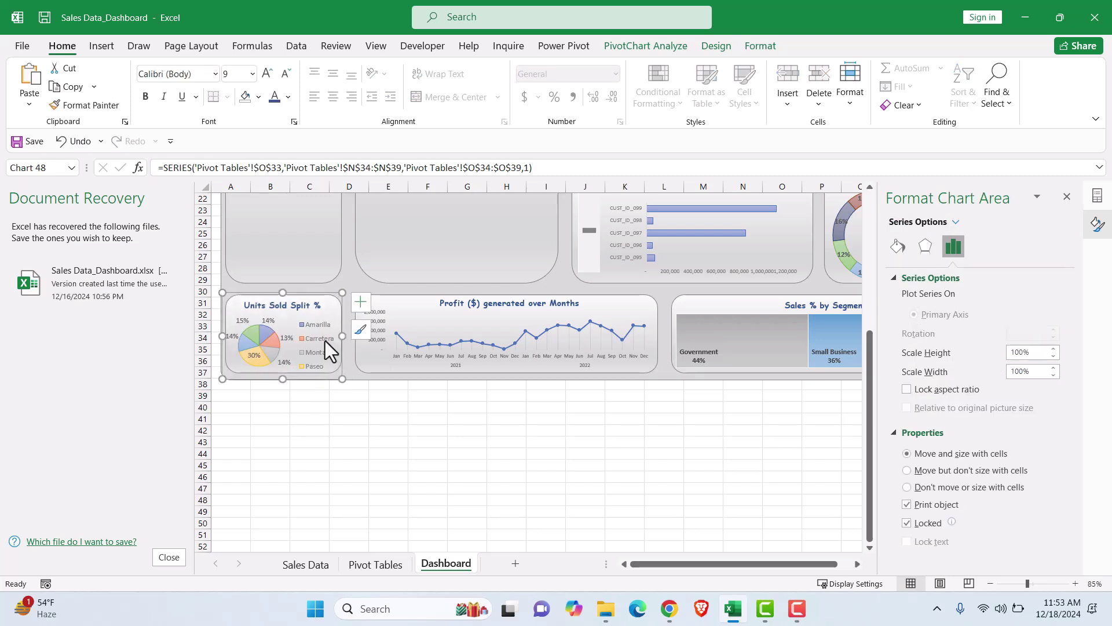
{"action": "left_click", "coordinate": [321, 327]}
{"action": "left_click_drag", "start_coordinate": [298, 345], "coordinate": [318, 310]}
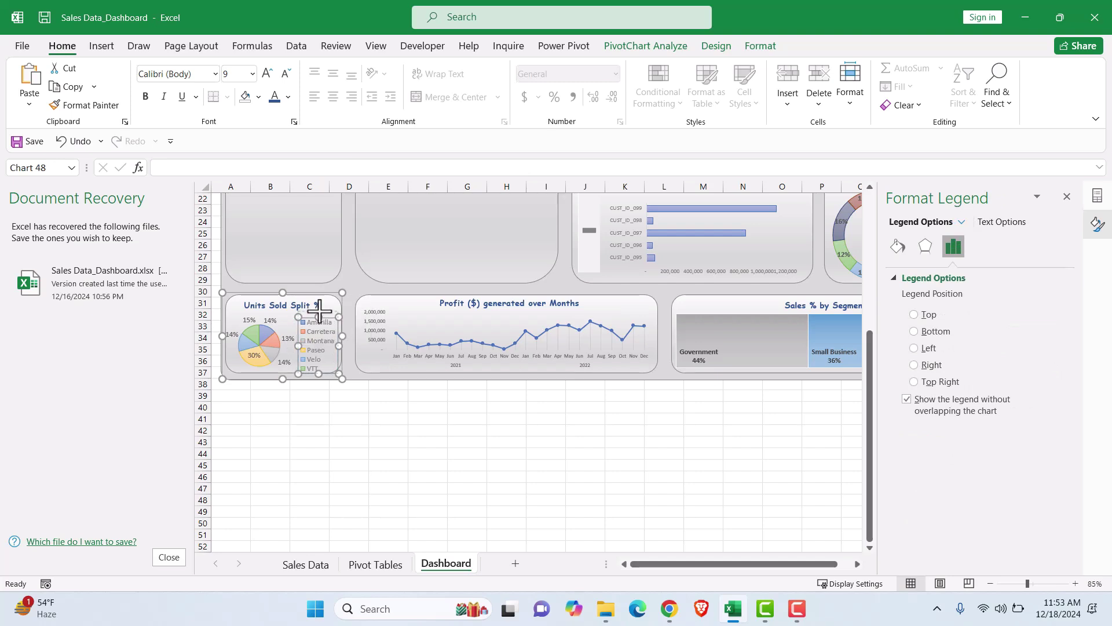
{"action": "left_click", "coordinate": [277, 305]}
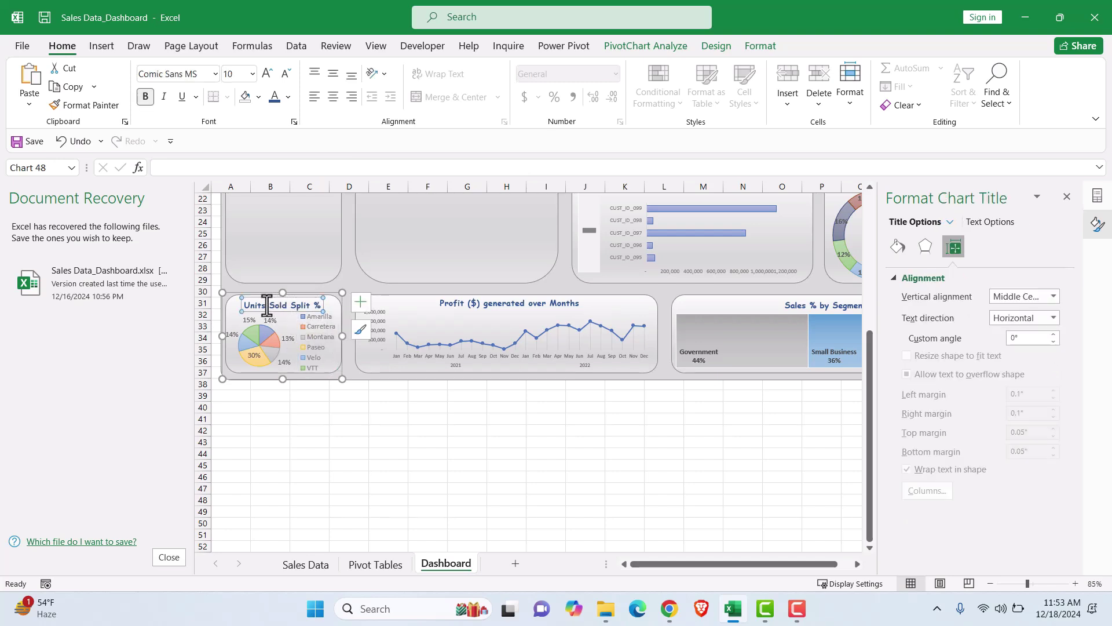
{"action": "left_click_drag", "start_coordinate": [268, 297], "coordinate": [269, 290]}
Enlarge the pie's plot area toward its lower-right and upper-left corners until the percentage labels fit inside the slices
{"action": "left_click", "coordinate": [244, 348]}
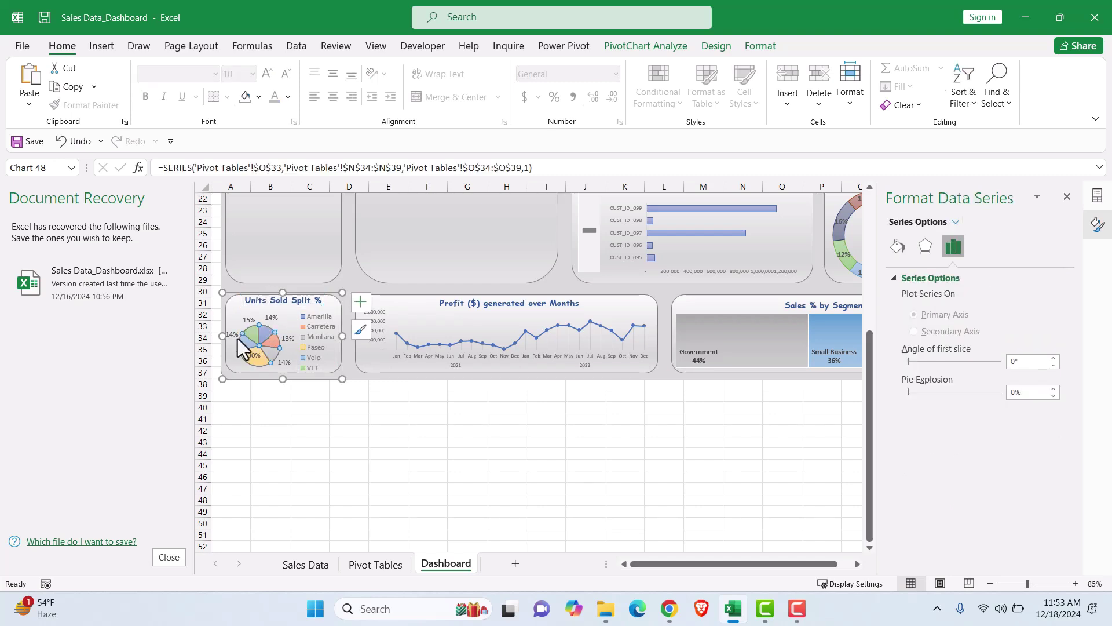
{"action": "left_click", "coordinate": [256, 418]}
{"action": "left_click", "coordinate": [248, 365]}
{"action": "left_click_drag", "start_coordinate": [282, 369], "coordinate": [288, 374]}
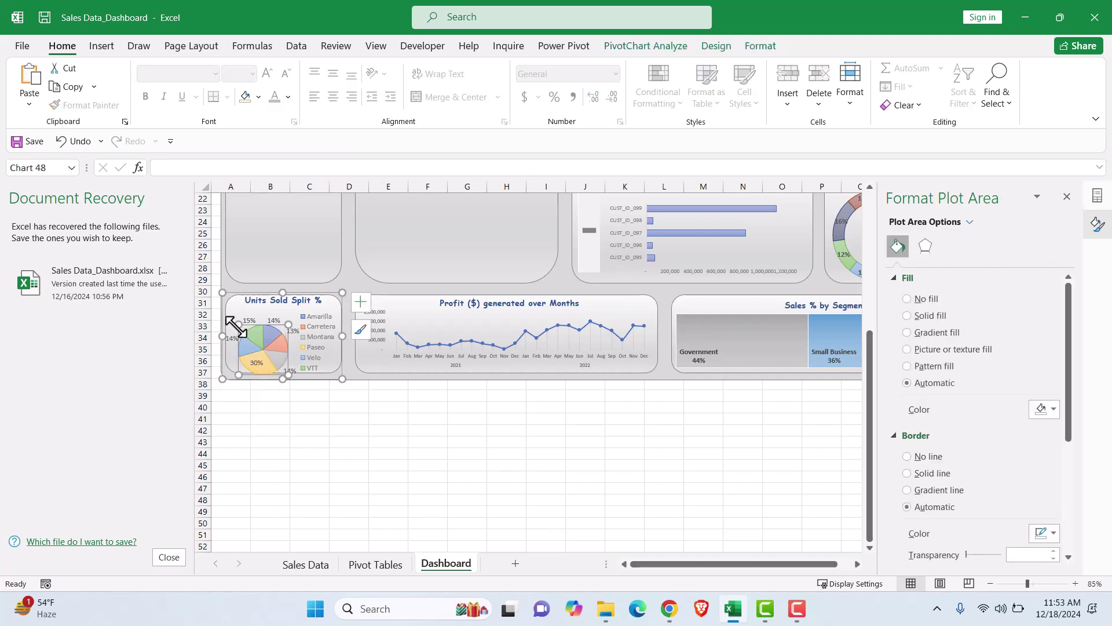
{"action": "left_click_drag", "start_coordinate": [231, 317], "coordinate": [230, 317]}
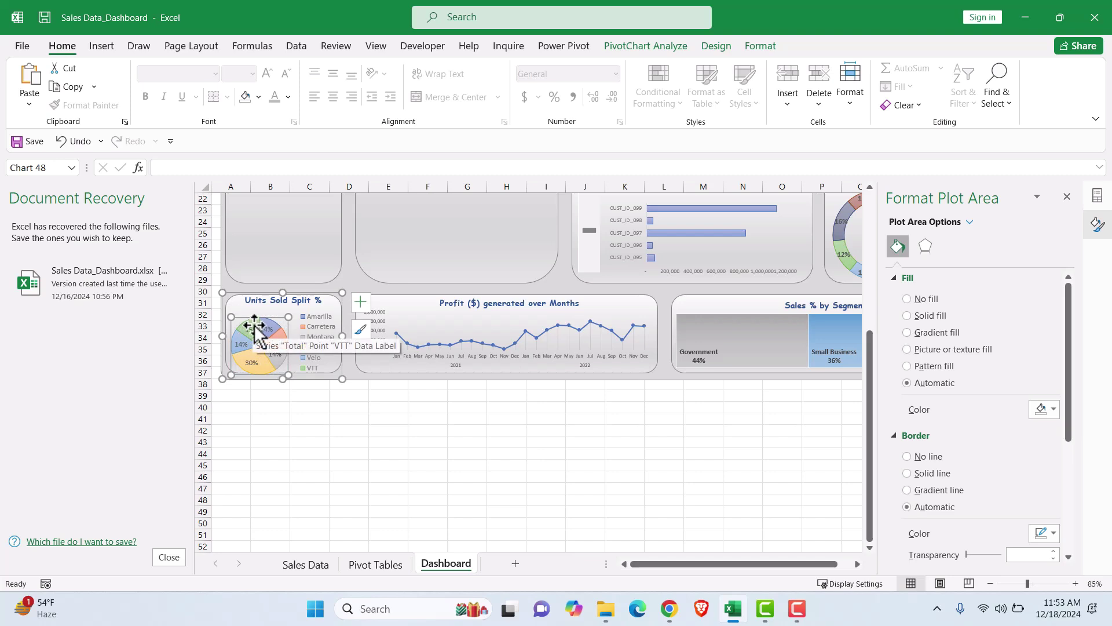
Shift the pie up toward the title and enlarge it to fill the space beside the legend
{"action": "left_click", "coordinate": [254, 328]}
{"action": "left_click", "coordinate": [256, 326]}
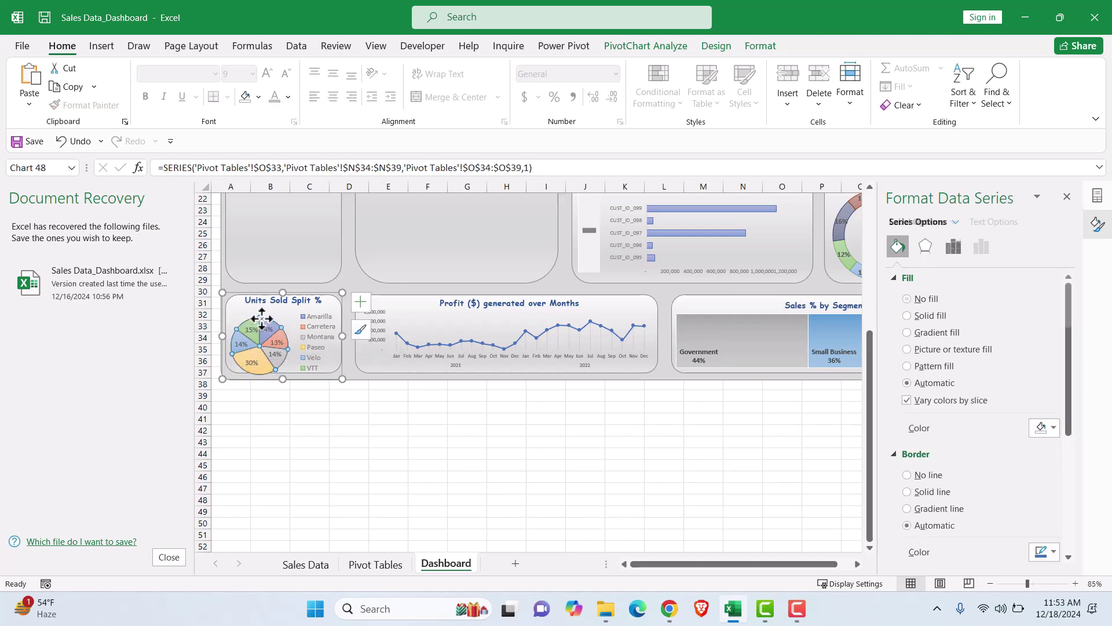
{"action": "left_click", "coordinate": [248, 357]}
{"action": "left_click", "coordinate": [234, 369]}
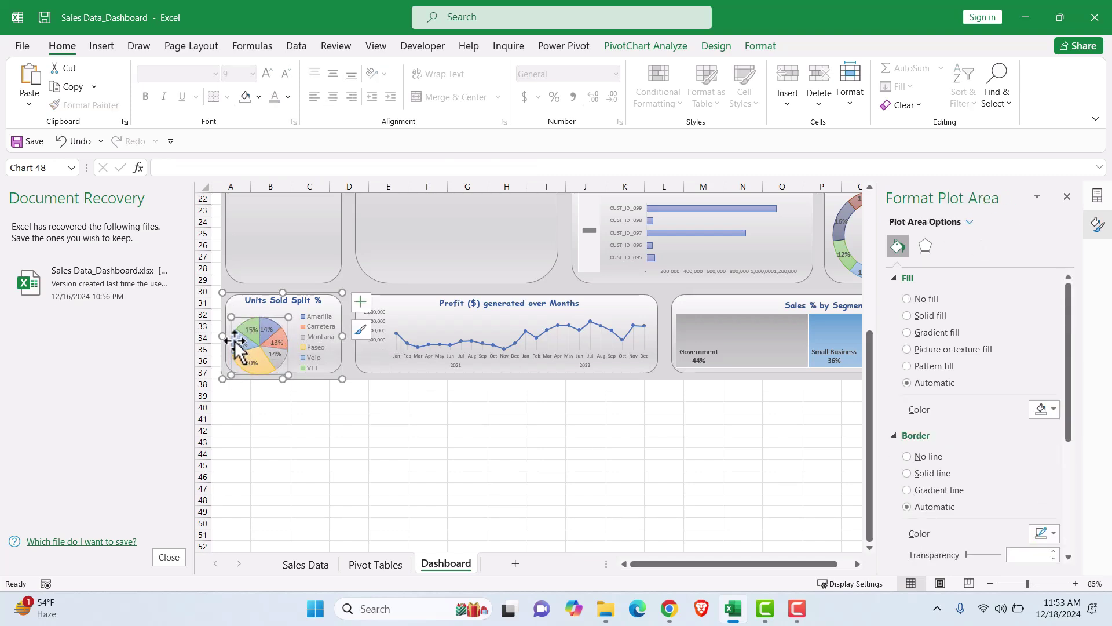
{"action": "left_click_drag", "start_coordinate": [231, 321], "coordinate": [231, 312]}
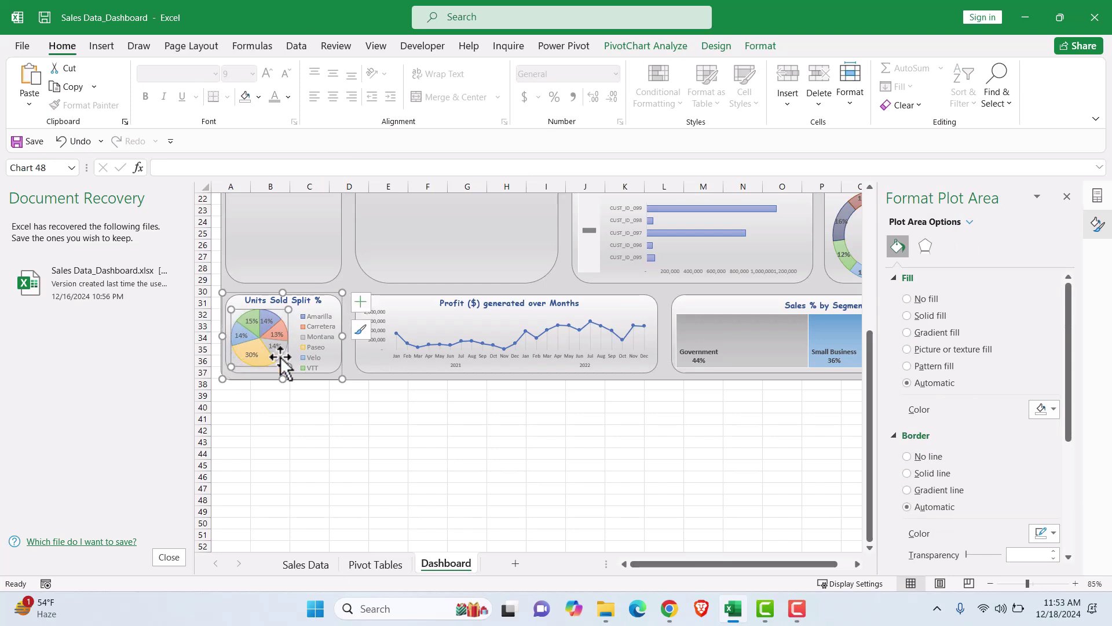
{"action": "left_click_drag", "start_coordinate": [286, 366], "coordinate": [295, 372]}
{"action": "left_click", "coordinate": [323, 417]}
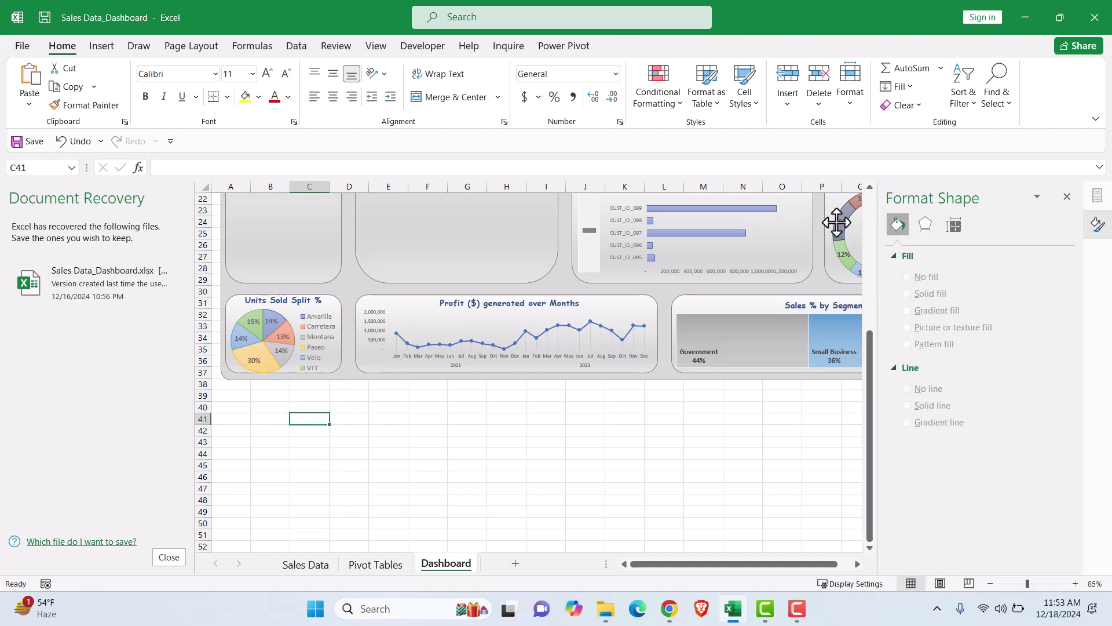
Insert Month and Year slicers from the units-sold pivot table on the Pivot Tables sheet
{"action": "scroll", "coordinate": [368, 461], "scroll_direction": "up", "scroll_amount": 5}
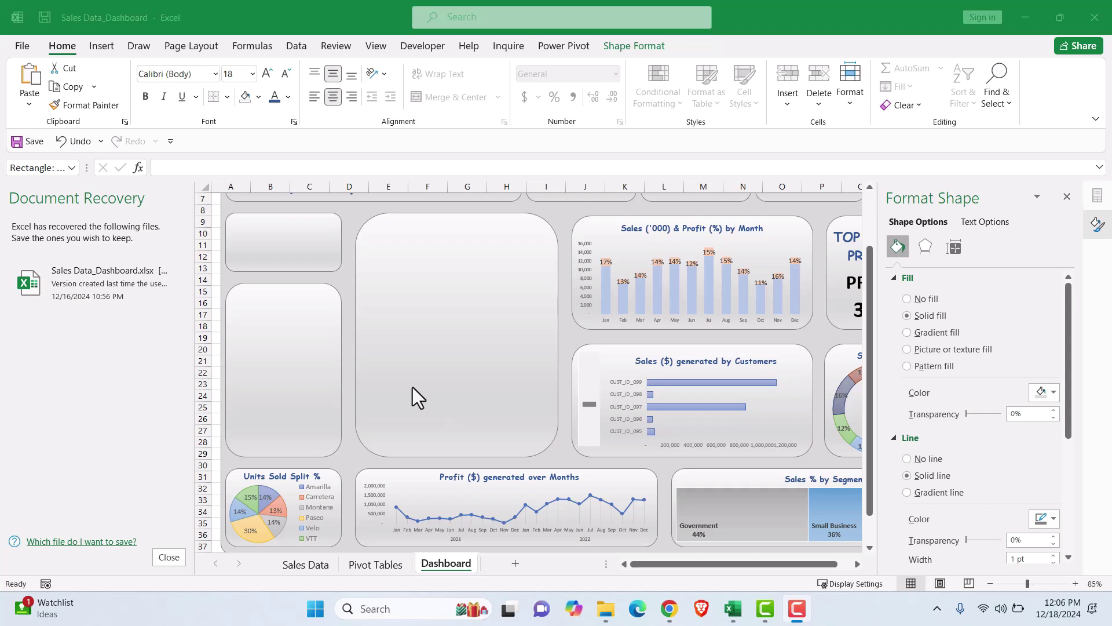
{"action": "left_click", "coordinate": [375, 564]}
{"action": "left_click", "coordinate": [524, 453]}
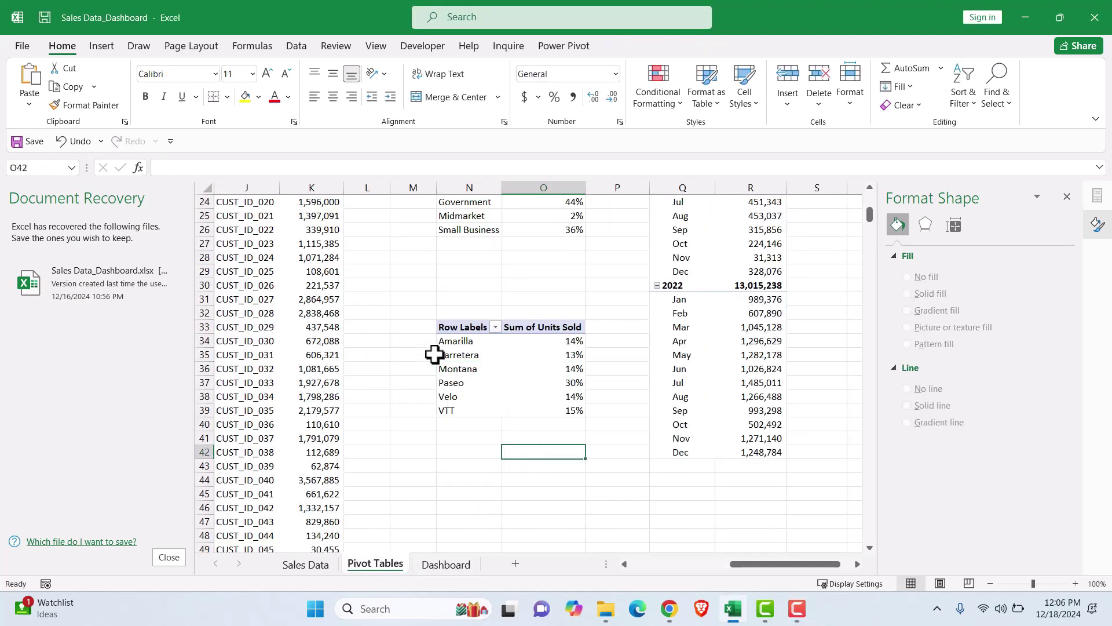
{"action": "left_click", "coordinate": [461, 369]}
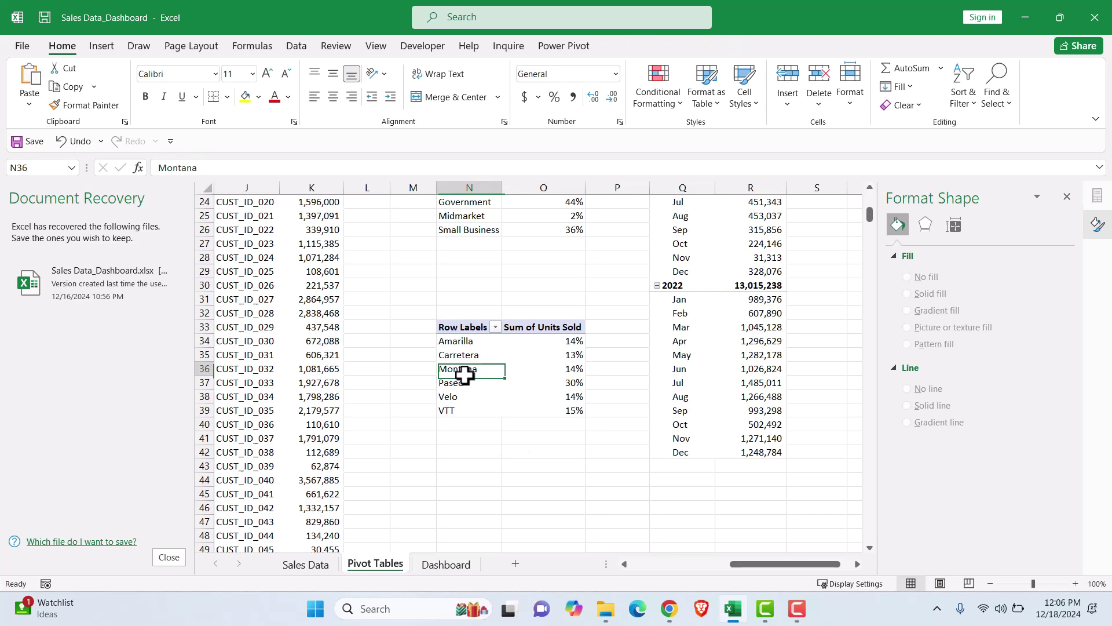
{"action": "left_click", "coordinate": [101, 46]}
{"action": "left_click", "coordinate": [870, 84]}
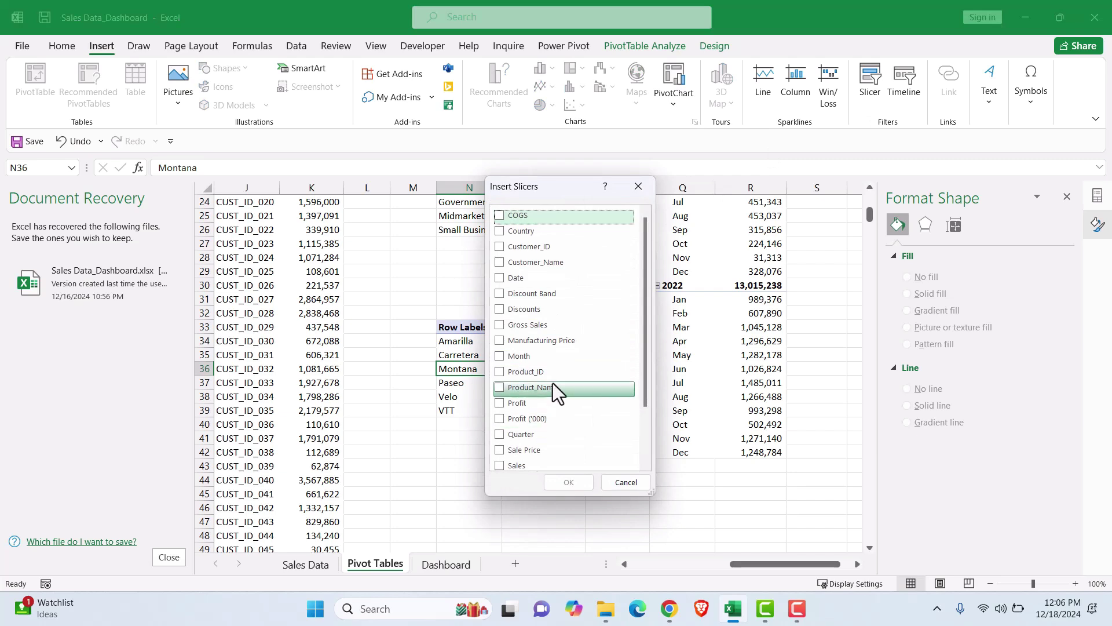
{"action": "left_click", "coordinate": [502, 357]}
{"action": "scroll", "coordinate": [519, 397], "scroll_direction": "down", "scroll_amount": 2}
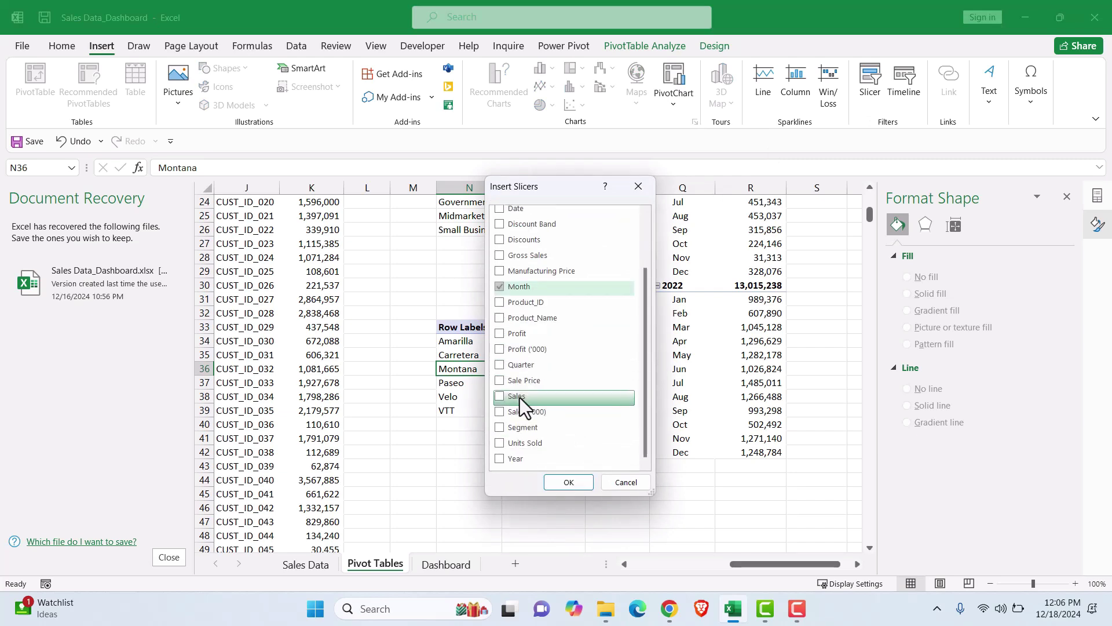
{"action": "left_click", "coordinate": [503, 457]}
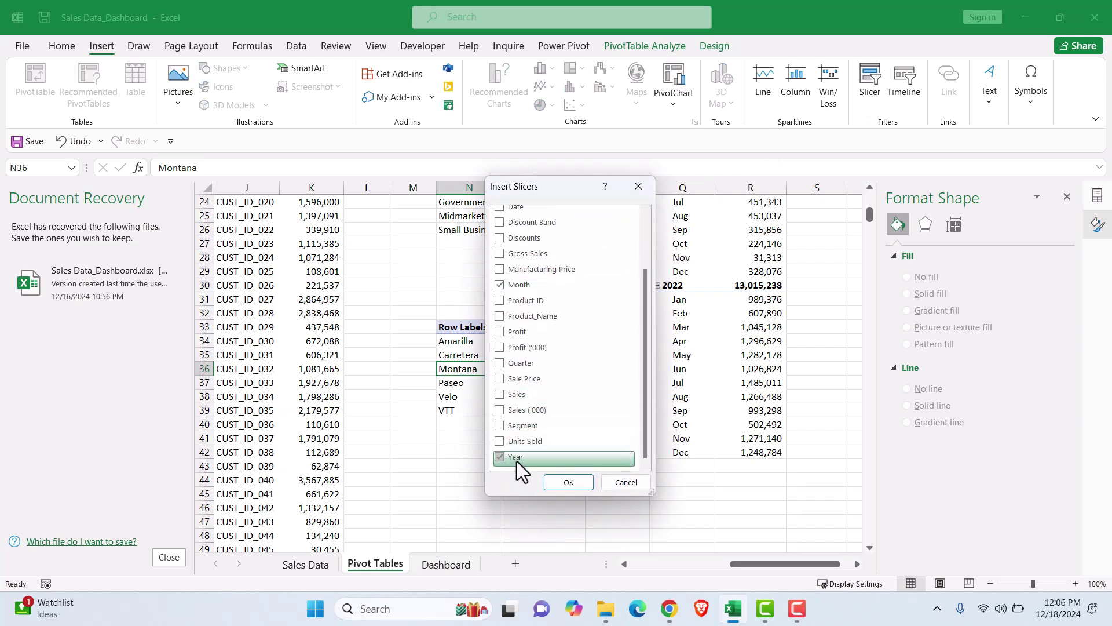
{"action": "left_click", "coordinate": [559, 482]}
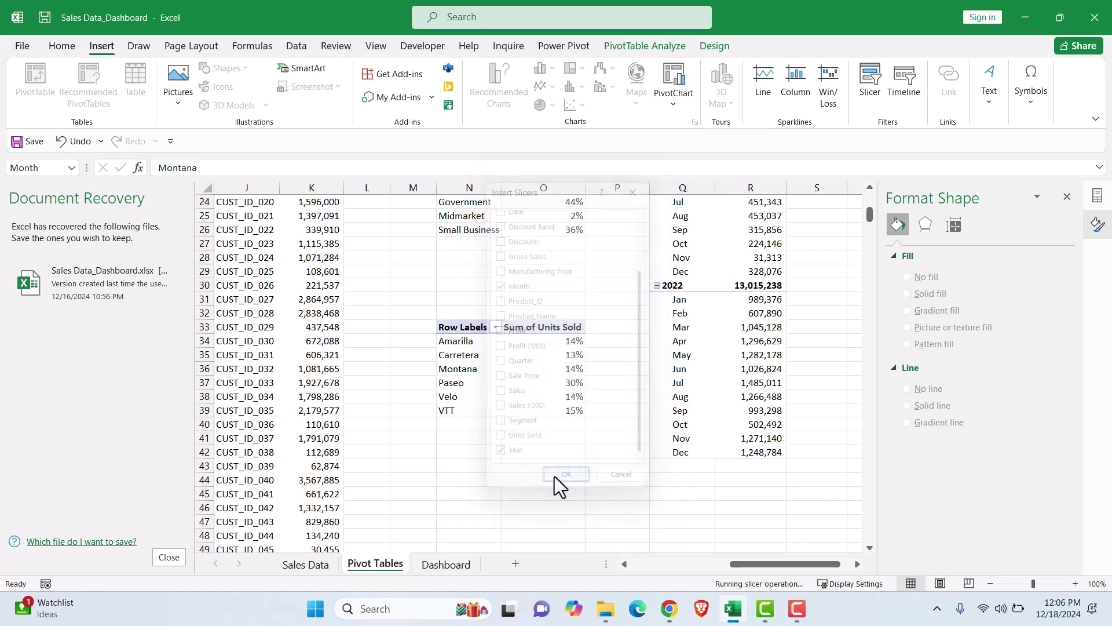
Place the Year slicer beside the Month slicer and set both slicers to 2 columns
{"action": "left_click_drag", "start_coordinate": [562, 315], "coordinate": [666, 262]}
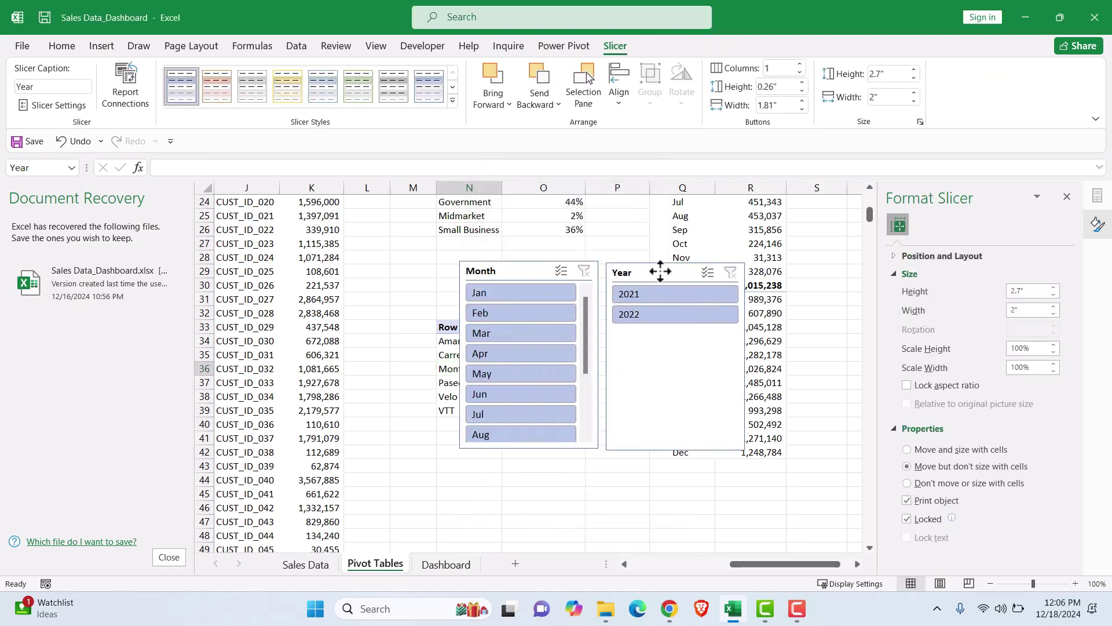
{"action": "left_click", "coordinate": [527, 264]}
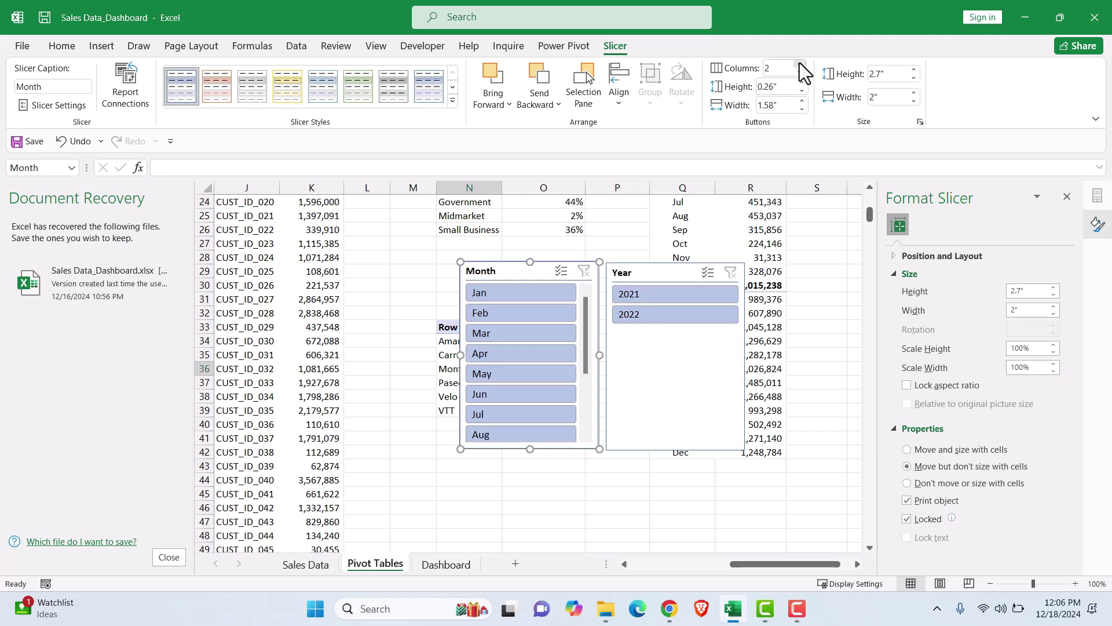
{"action": "left_click", "coordinate": [642, 276]}
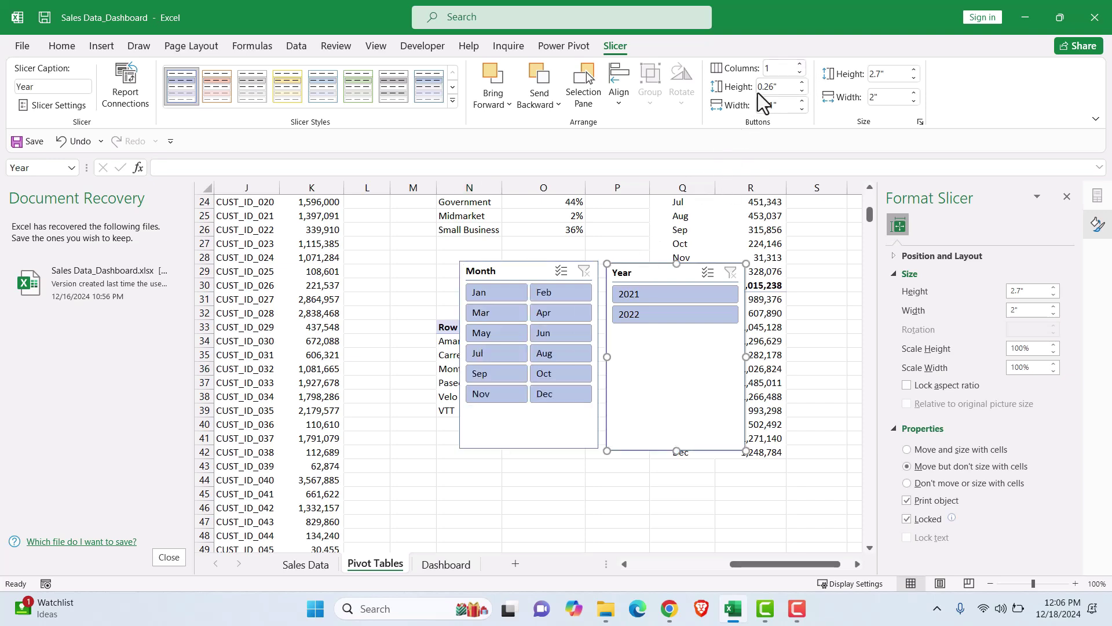
{"action": "left_click", "coordinate": [801, 64]}
Duplicate the Month slicer's current slicer style and name the copy "my slicer"
{"action": "left_click", "coordinate": [514, 269]}
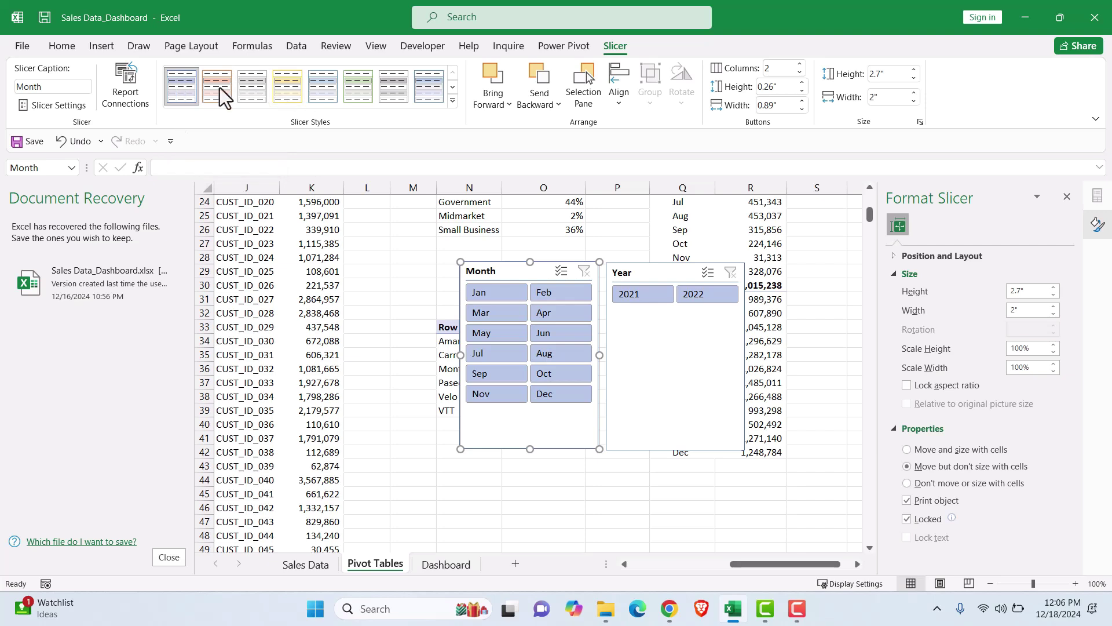
{"action": "right_click", "coordinate": [176, 86]}
{"action": "left_click", "coordinate": [197, 115]}
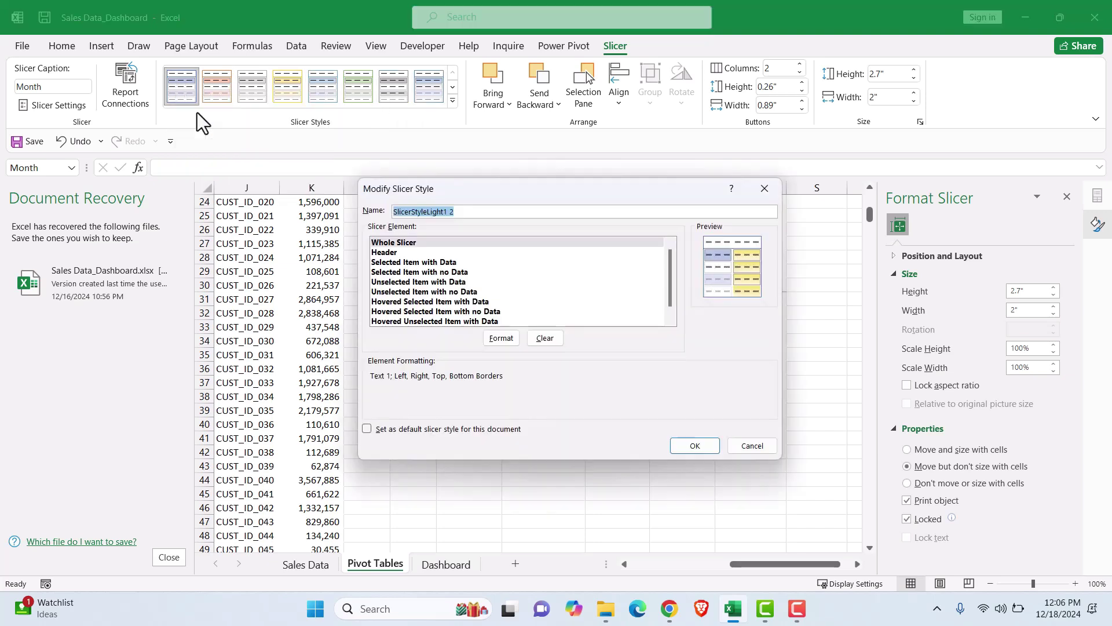
{"action": "type", "text": "my sli"}
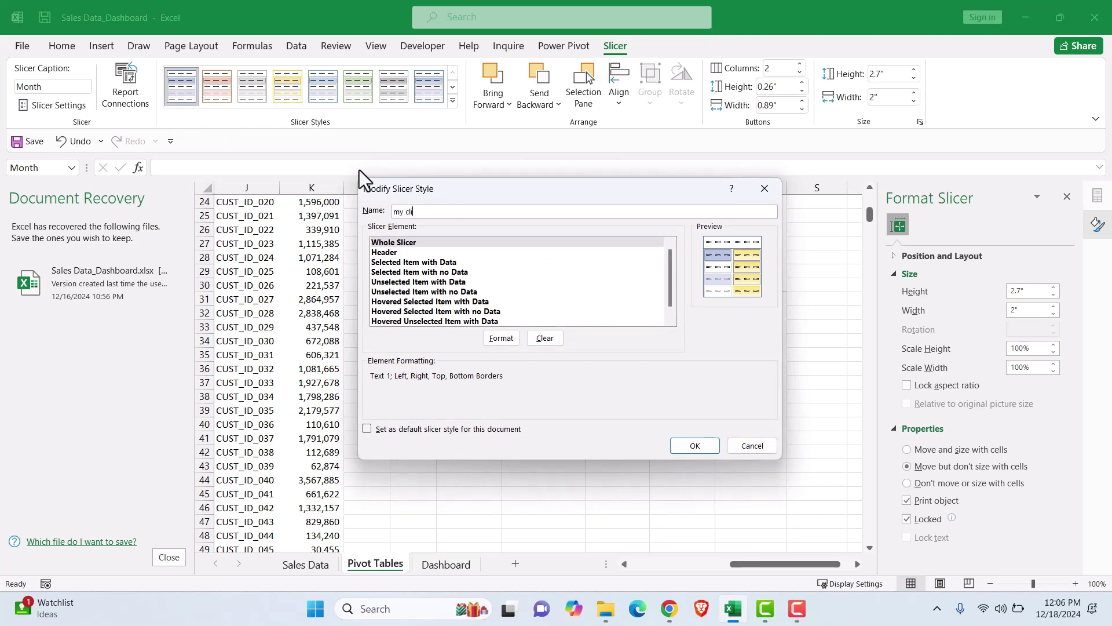
{"action": "type", "text": "cer"}
Format the Whole Slicer element of the new style with Comic Sans MS, bold, size 10
{"action": "left_click", "coordinate": [418, 245]}
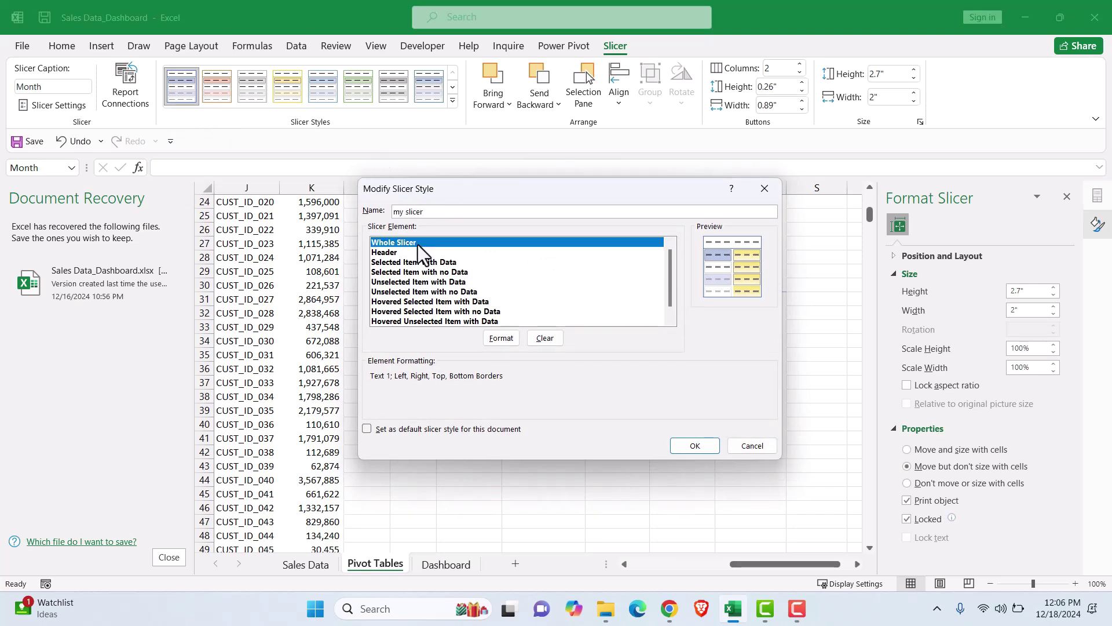
{"action": "left_click", "coordinate": [499, 338]}
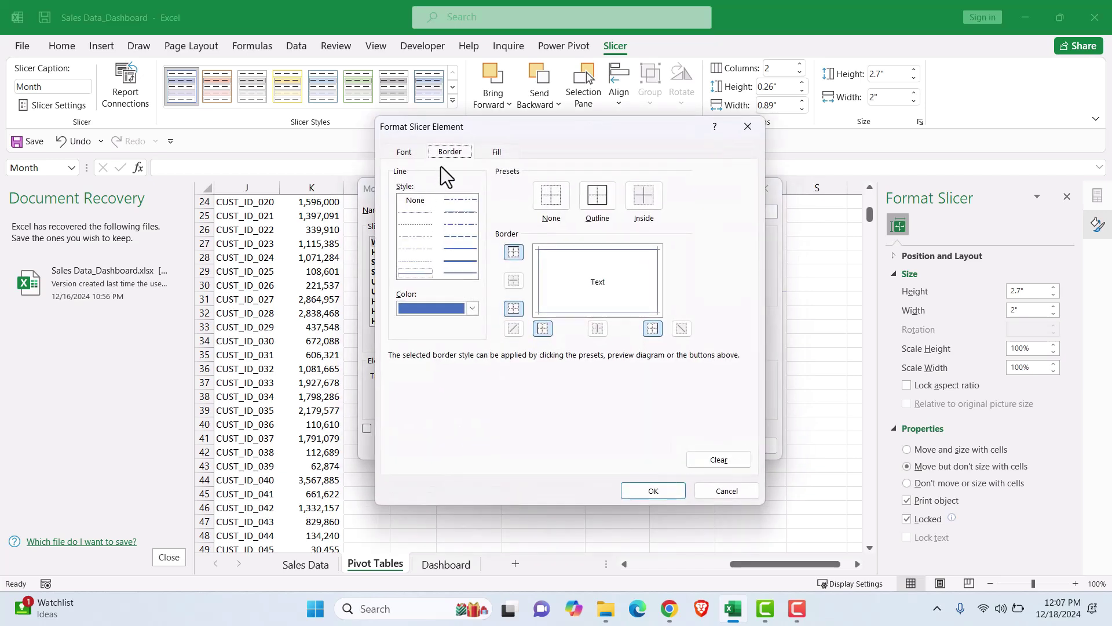
{"action": "left_click", "coordinate": [406, 152]}
{"action": "left_click", "coordinate": [440, 186]}
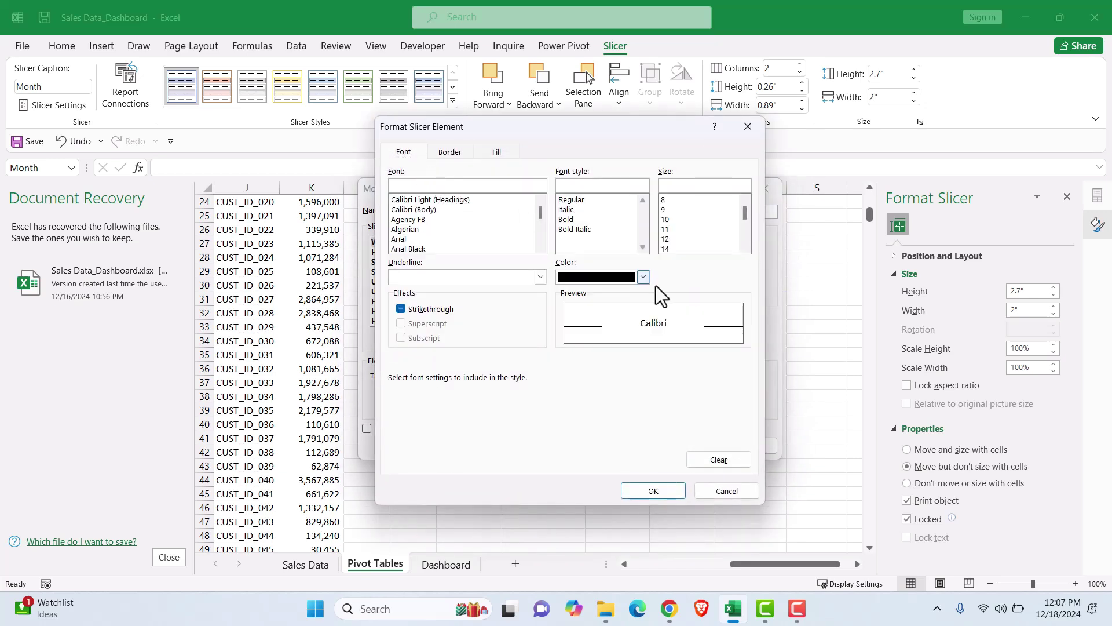
{"action": "scroll", "coordinate": [541, 223], "scroll_direction": "down", "scroll_amount": 10}
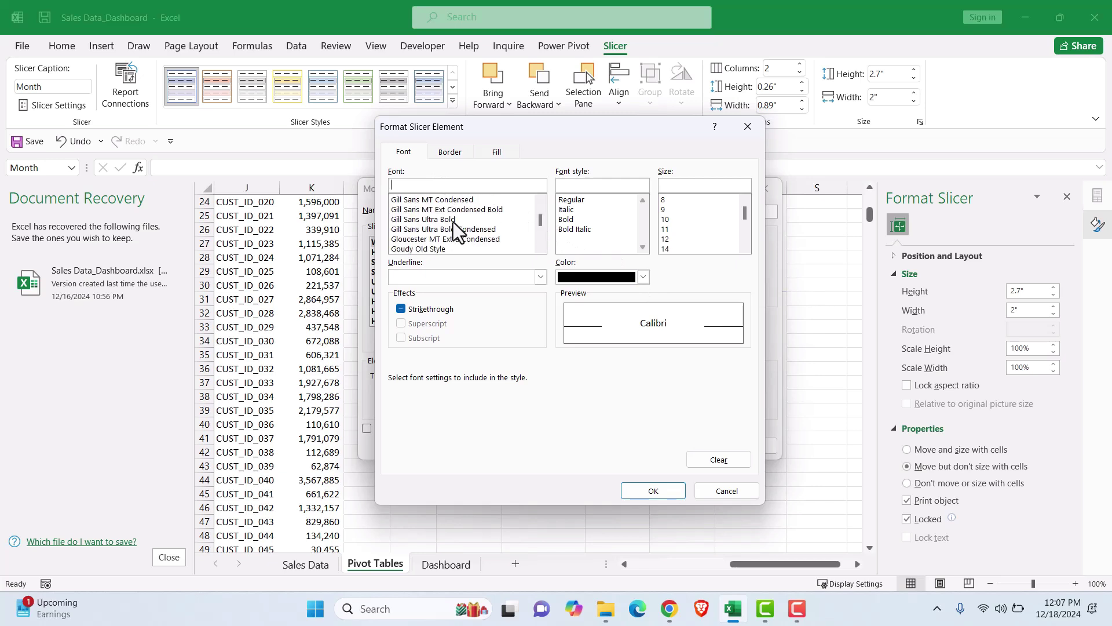
{"action": "scroll", "coordinate": [453, 222], "scroll_direction": "up", "scroll_amount": 8}
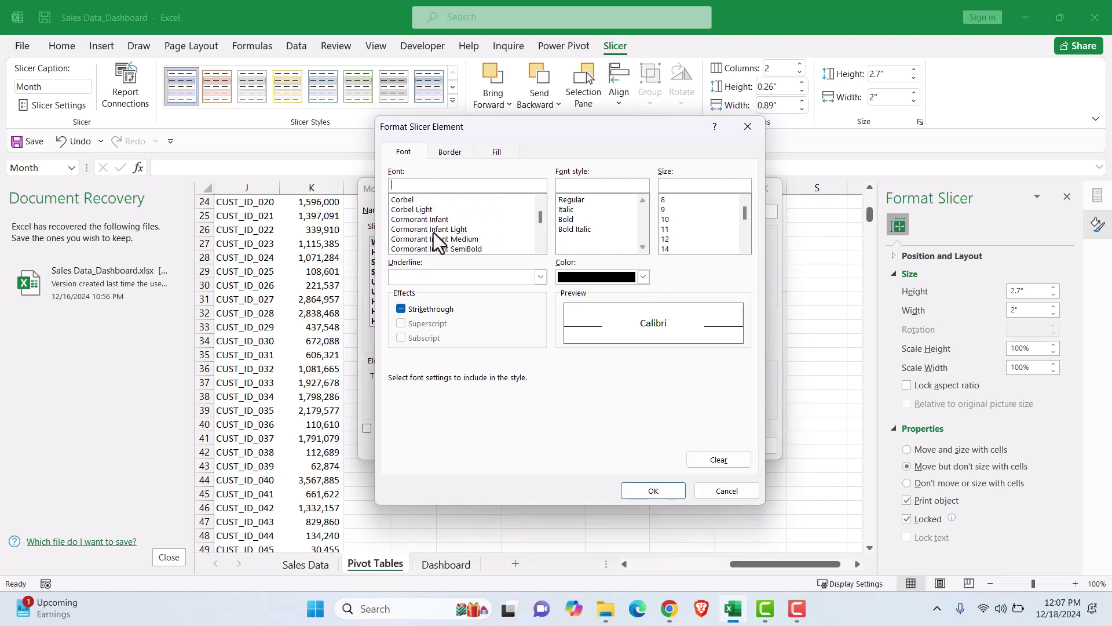
{"action": "scroll", "coordinate": [434, 231], "scroll_direction": "up", "scroll_amount": 1}
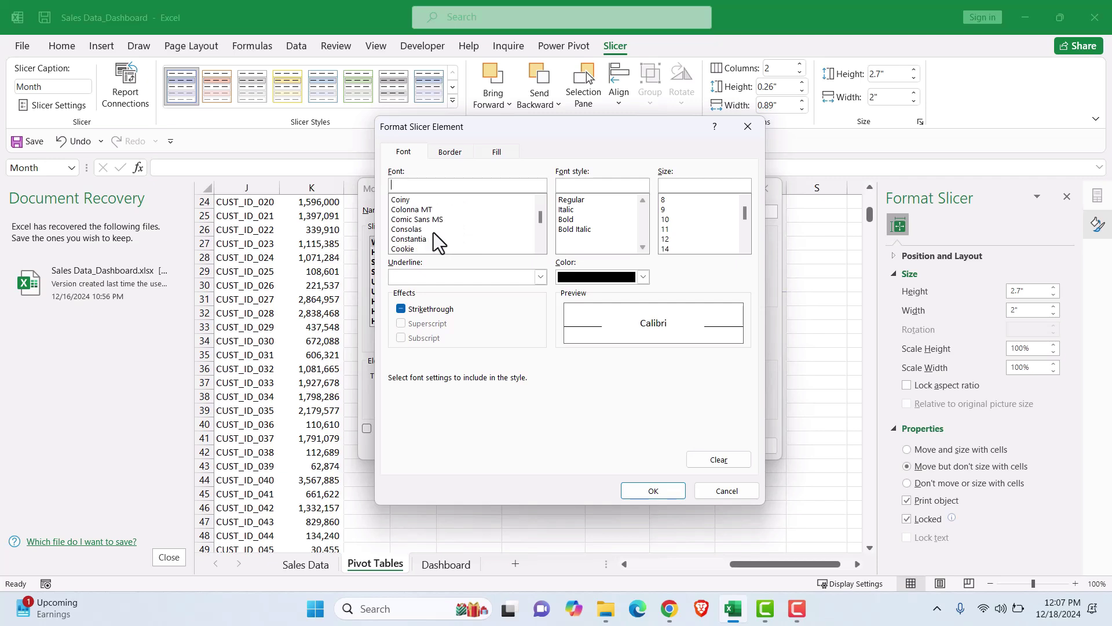
{"action": "left_click", "coordinate": [432, 220]}
{"action": "left_click", "coordinate": [582, 218]}
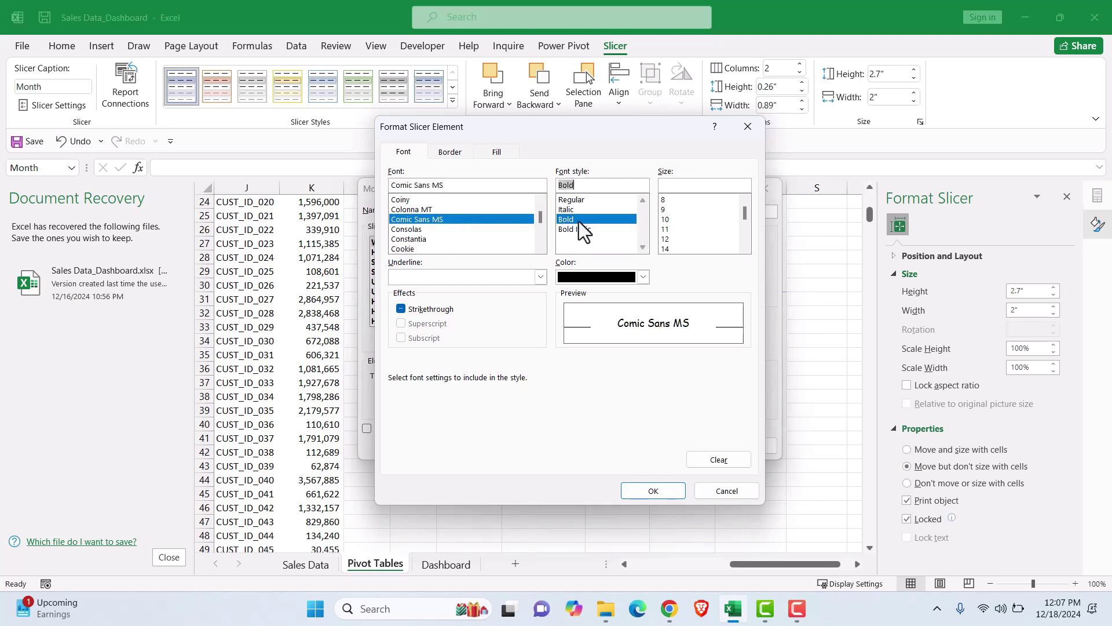
{"action": "left_click", "coordinate": [666, 219]}
{"action": "left_click", "coordinate": [659, 491]}
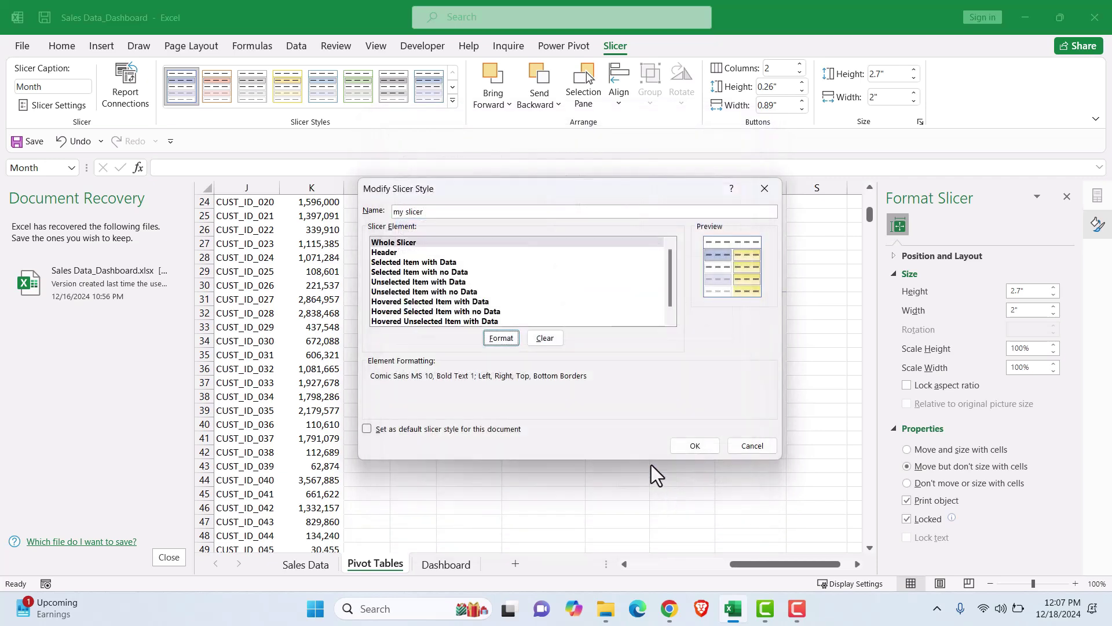
Format the style's Header element with Comic Sans MS, bold, size 9, and save the slicer style
{"action": "left_click", "coordinate": [387, 252]}
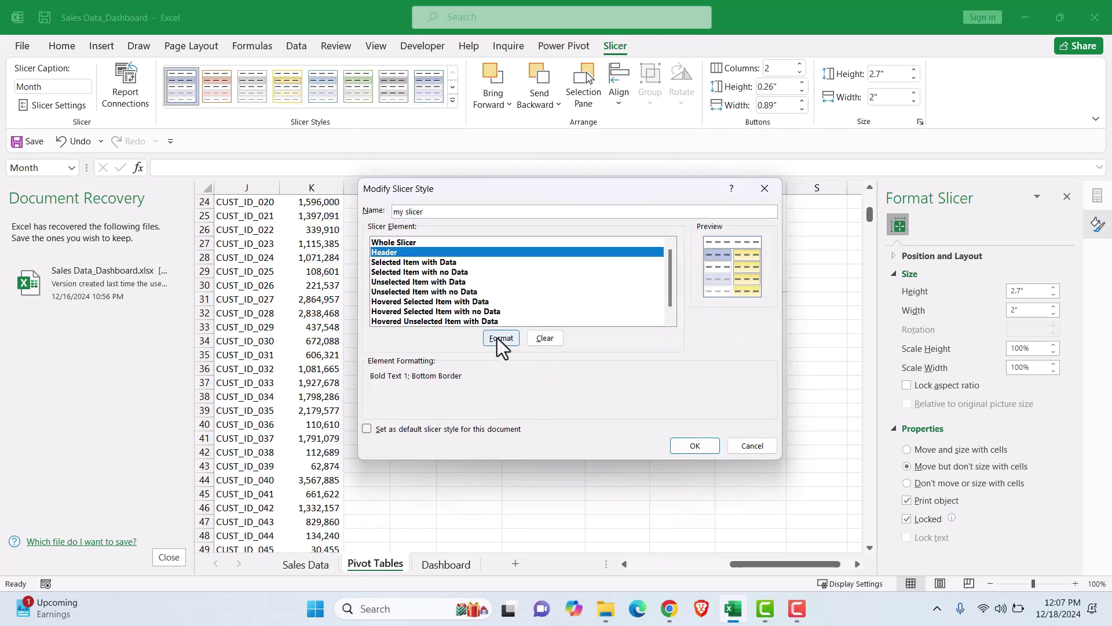
{"action": "left_click", "coordinate": [499, 337]}
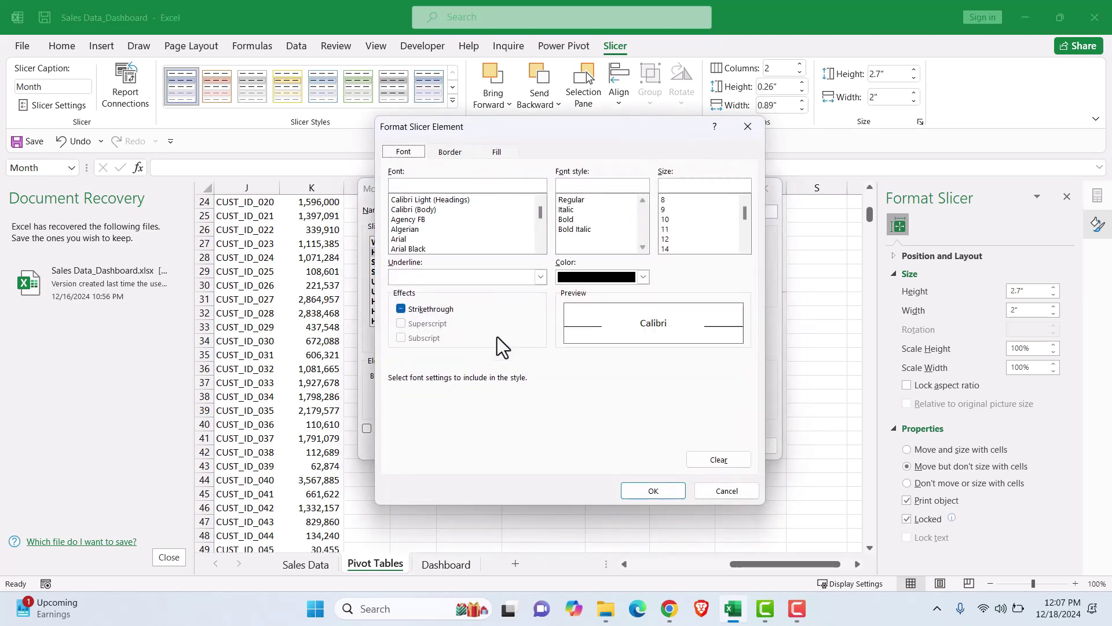
{"action": "scroll", "coordinate": [479, 235], "scroll_direction": "down", "scroll_amount": 15}
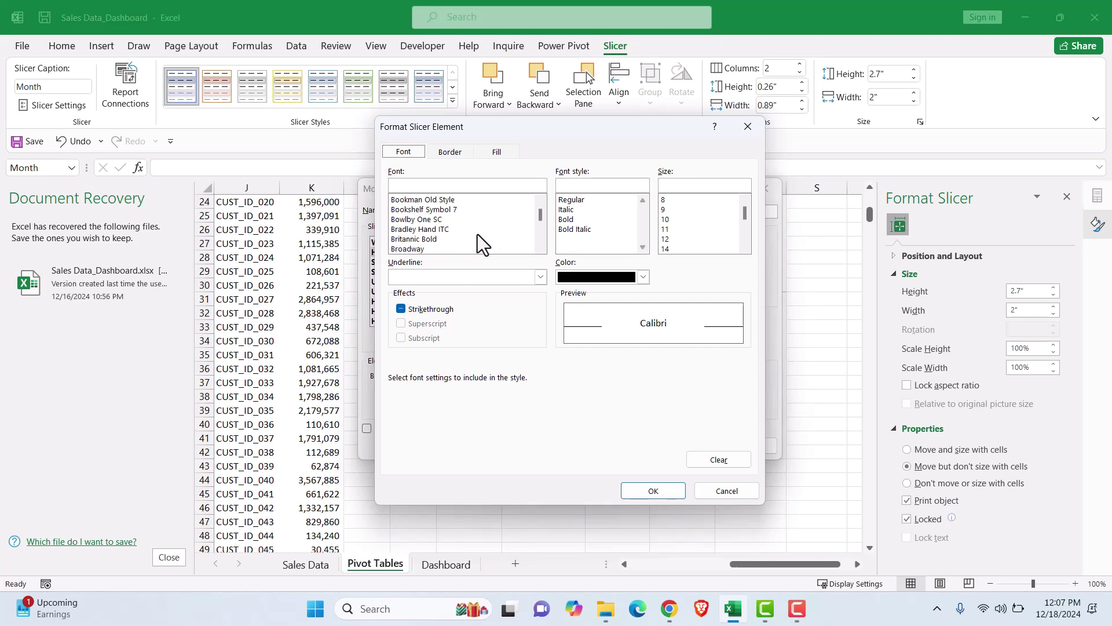
{"action": "scroll", "coordinate": [478, 234], "scroll_direction": "down", "scroll_amount": 8}
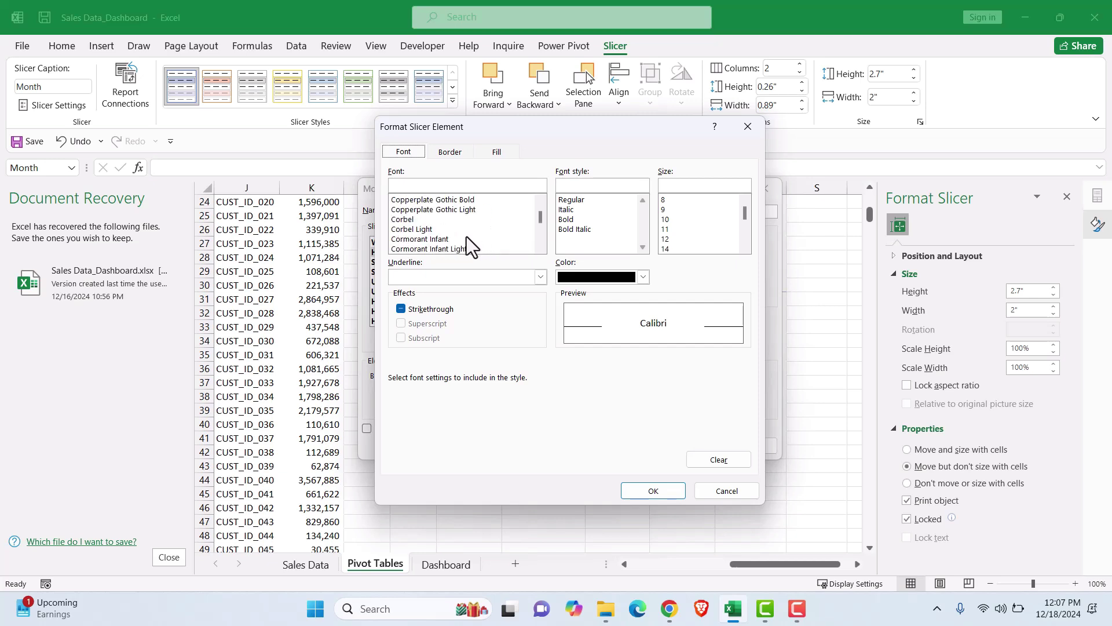
{"action": "scroll", "coordinate": [461, 235], "scroll_direction": "down", "scroll_amount": 1}
{"action": "scroll", "coordinate": [462, 235], "scroll_direction": "down", "scroll_amount": 2}
{"action": "scroll", "coordinate": [462, 235], "scroll_direction": "up", "scroll_amount": 3}
{"action": "scroll", "coordinate": [461, 235], "scroll_direction": "up", "scroll_amount": 5}
{"action": "left_click", "coordinate": [445, 210]}
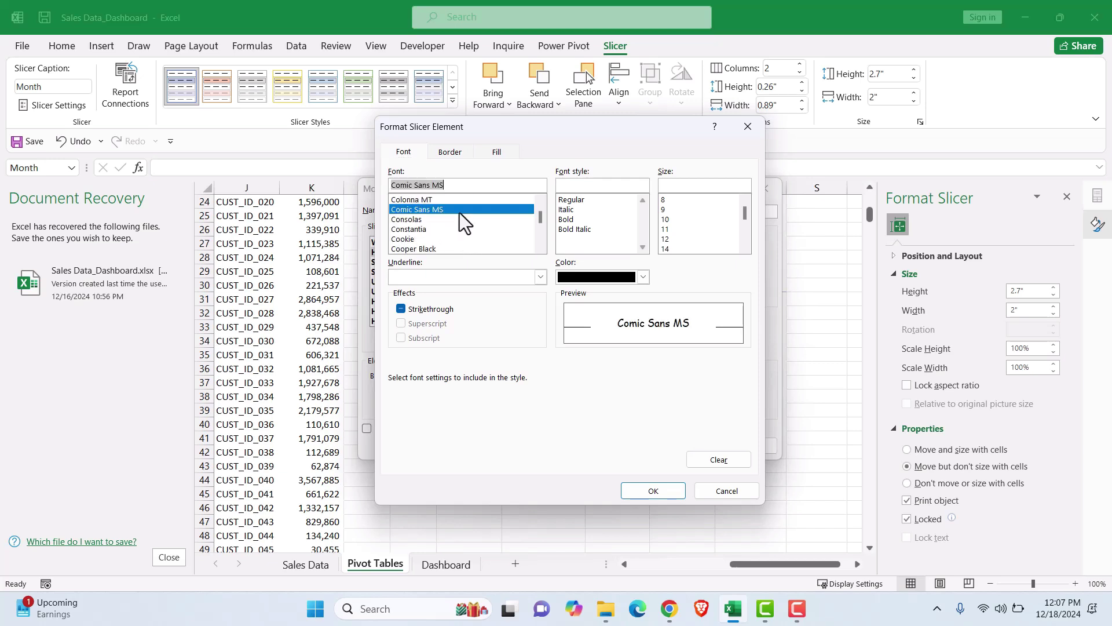
{"action": "left_click", "coordinate": [571, 221]}
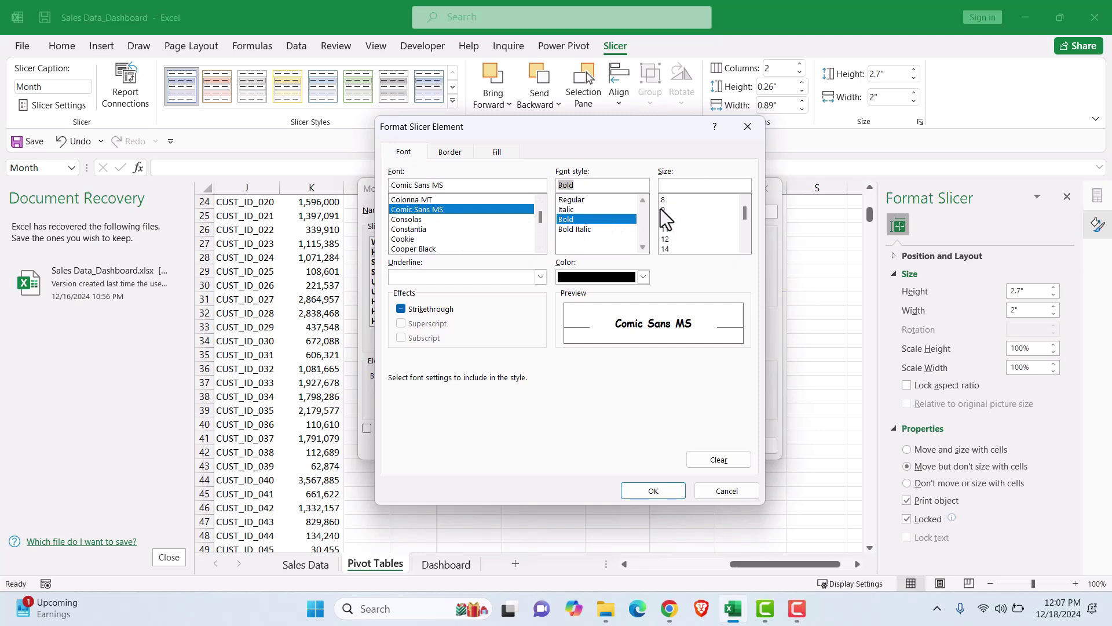
{"action": "left_click", "coordinate": [662, 209]}
{"action": "left_click", "coordinate": [653, 491]}
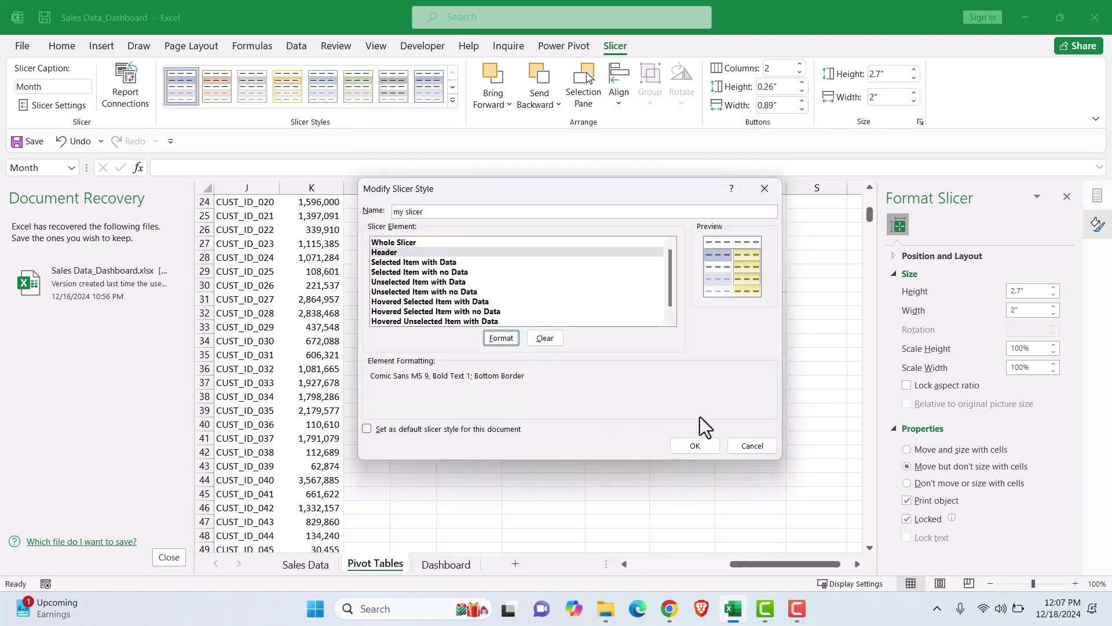
{"action": "left_click", "coordinate": [693, 444]}
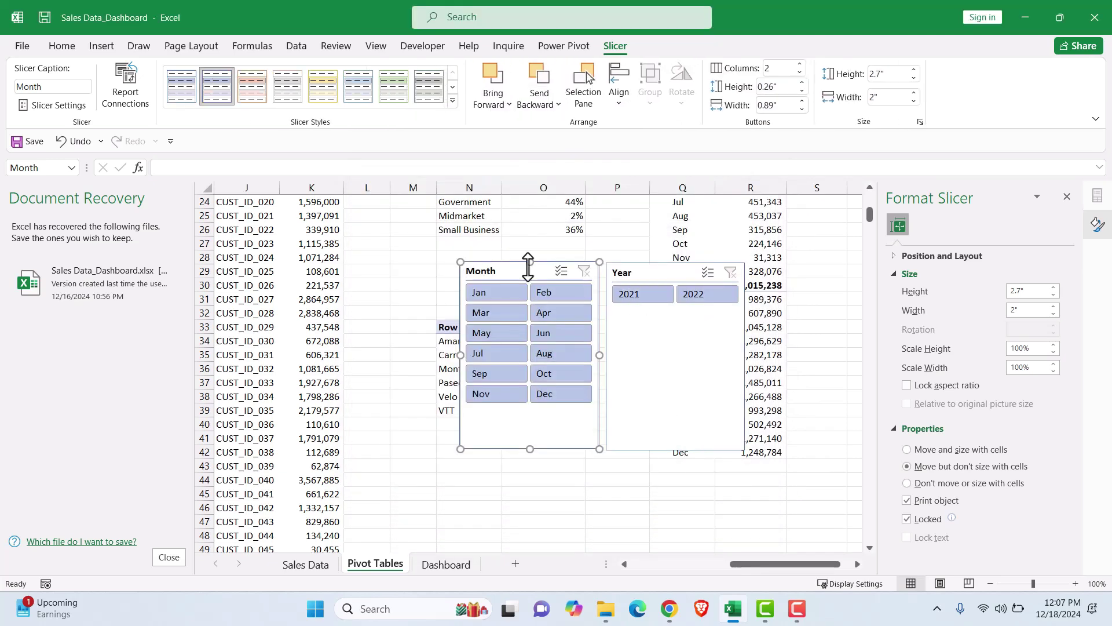
Apply the custom "my slicer" style to the Month and Year slicers
{"action": "left_click", "coordinate": [186, 91]}
{"action": "left_click", "coordinate": [644, 271]}
{"action": "left_click", "coordinate": [183, 88]}
Try to cut the Month and Year slicers together from the Pivot Tables sheet
{"action": "left_click", "coordinate": [524, 277]}
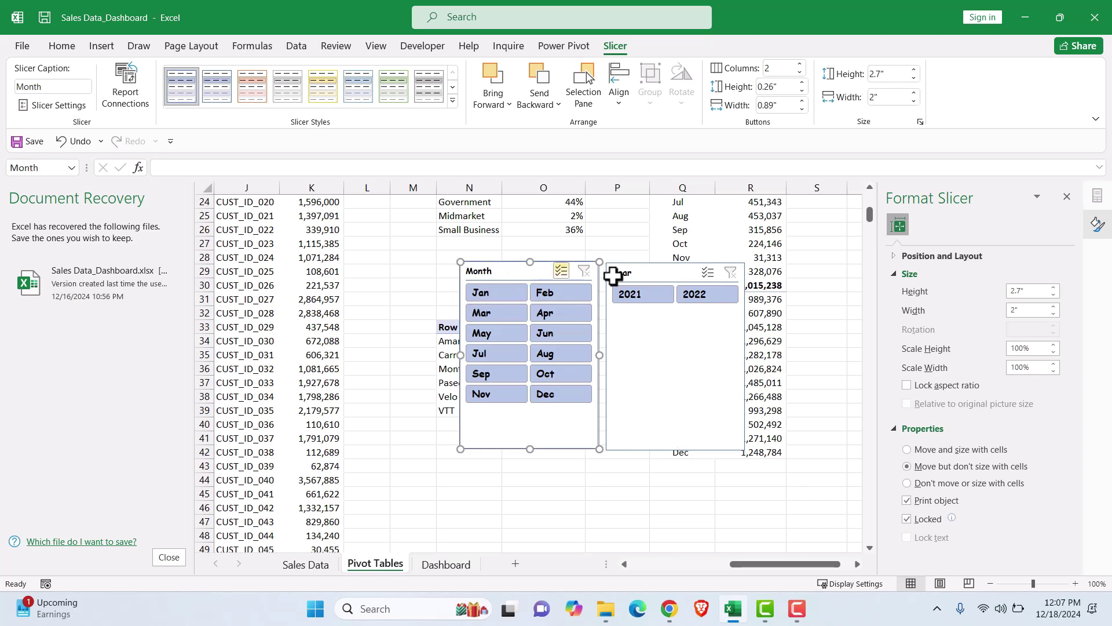
{"action": "left_click", "coordinate": [666, 279], "text": "ctrl"}
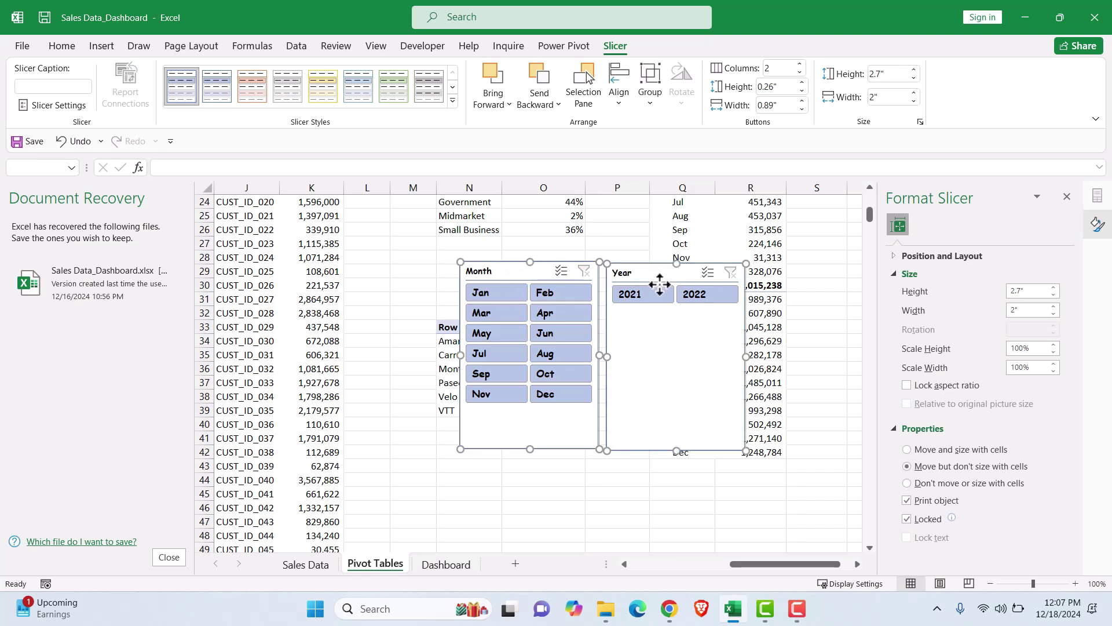
{"action": "key", "text": "ctrl+x"}
{"action": "left_click", "coordinate": [458, 485]}
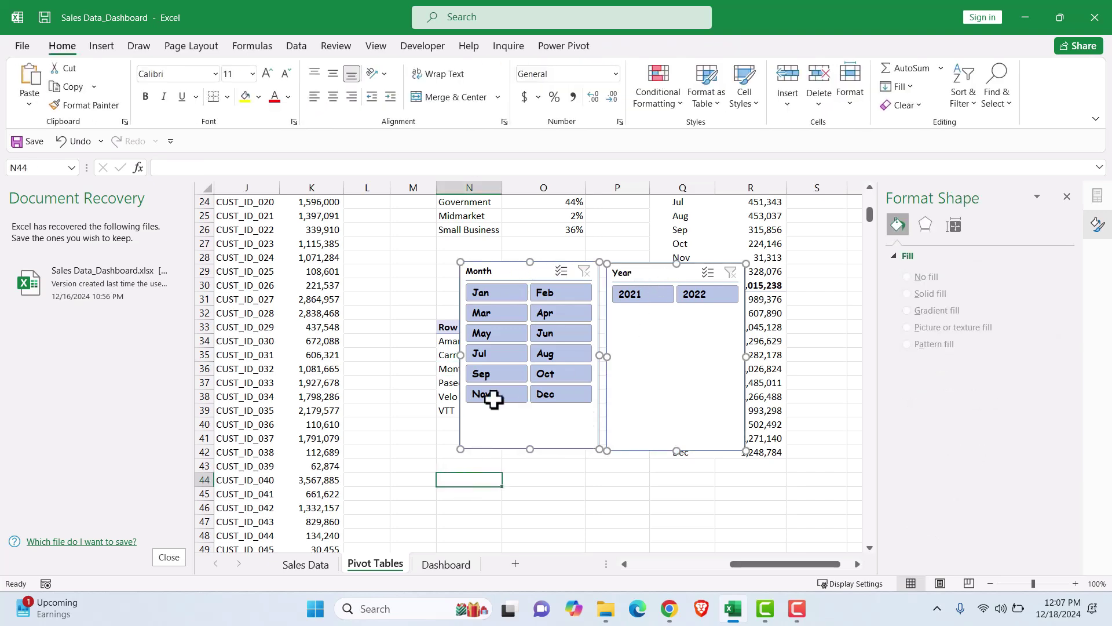
{"action": "left_click", "coordinate": [511, 271]}
{"action": "left_click", "coordinate": [523, 519]}
{"action": "left_click", "coordinate": [428, 318]}
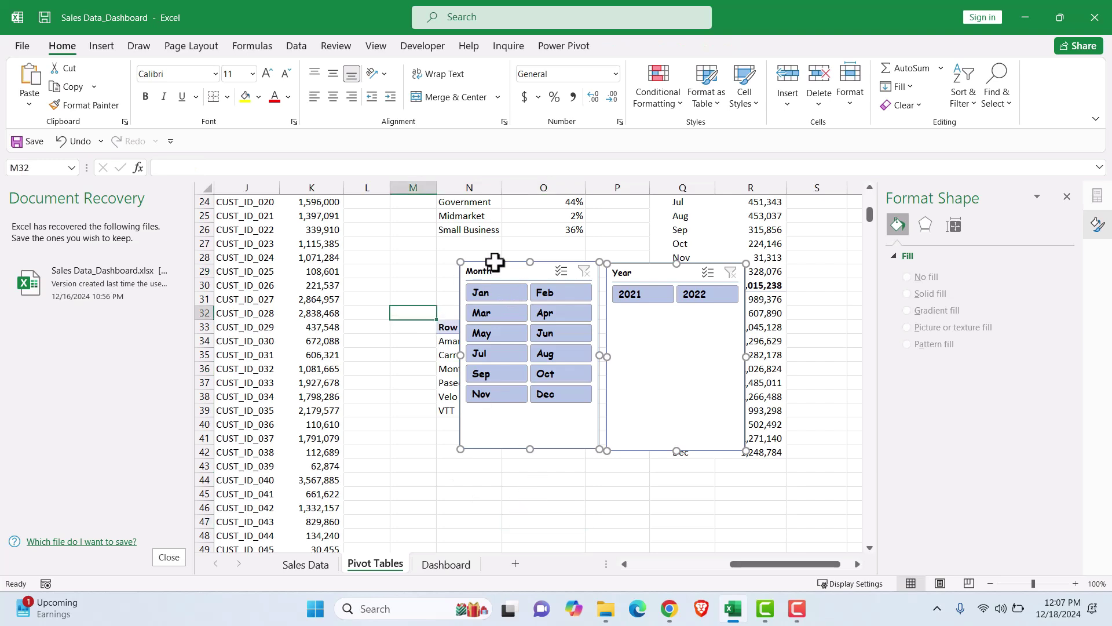
{"action": "left_click", "coordinate": [492, 273]}
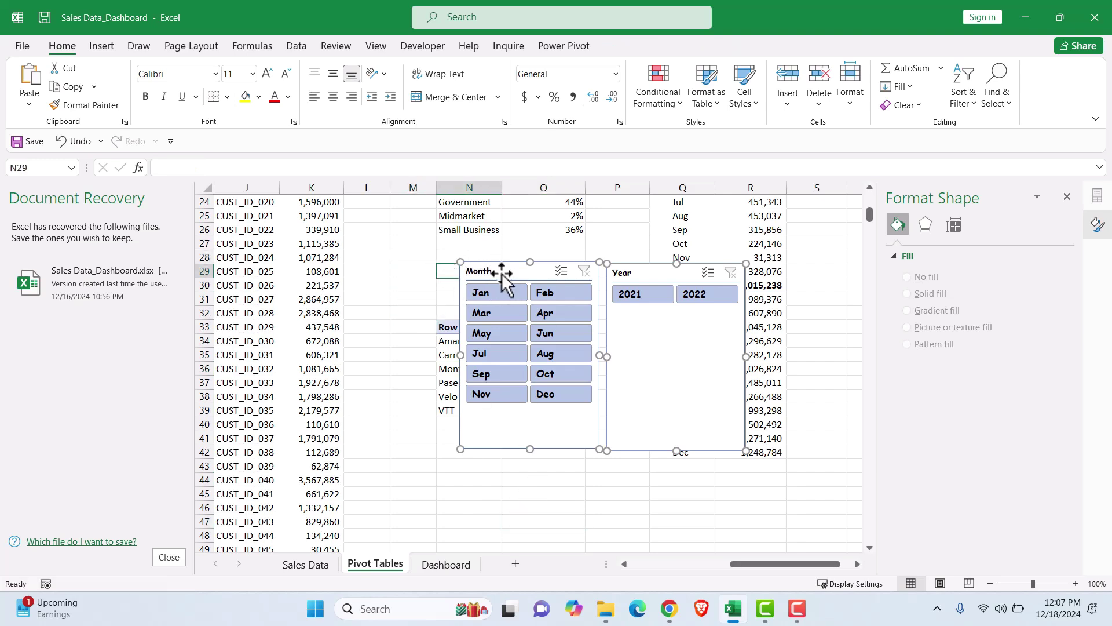
{"action": "left_click", "coordinate": [430, 298]}
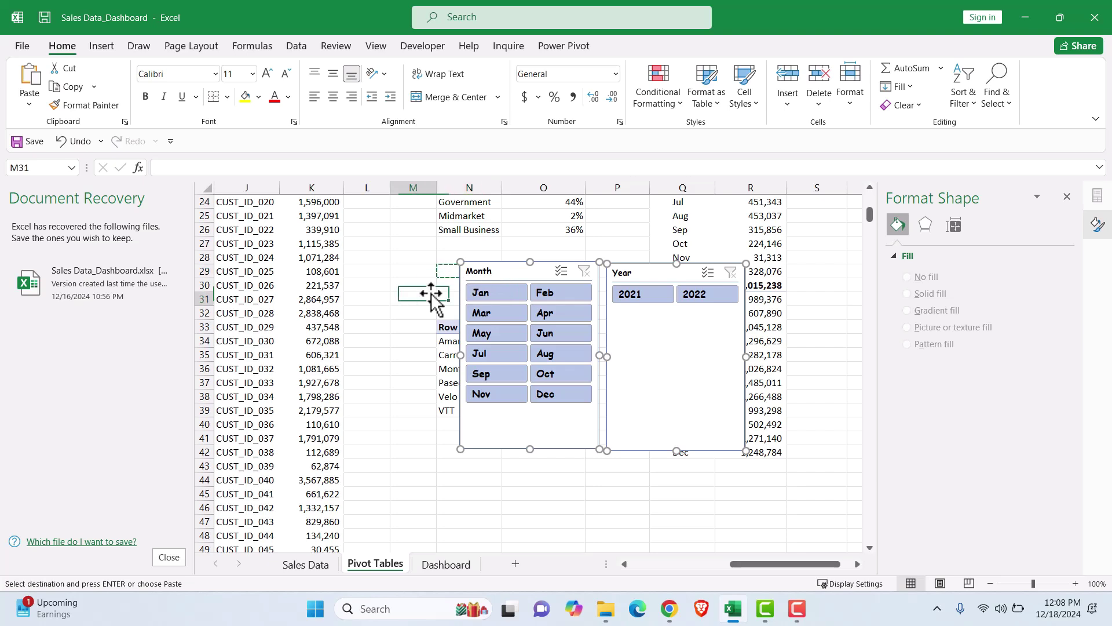
{"action": "key", "text": "Escape"}
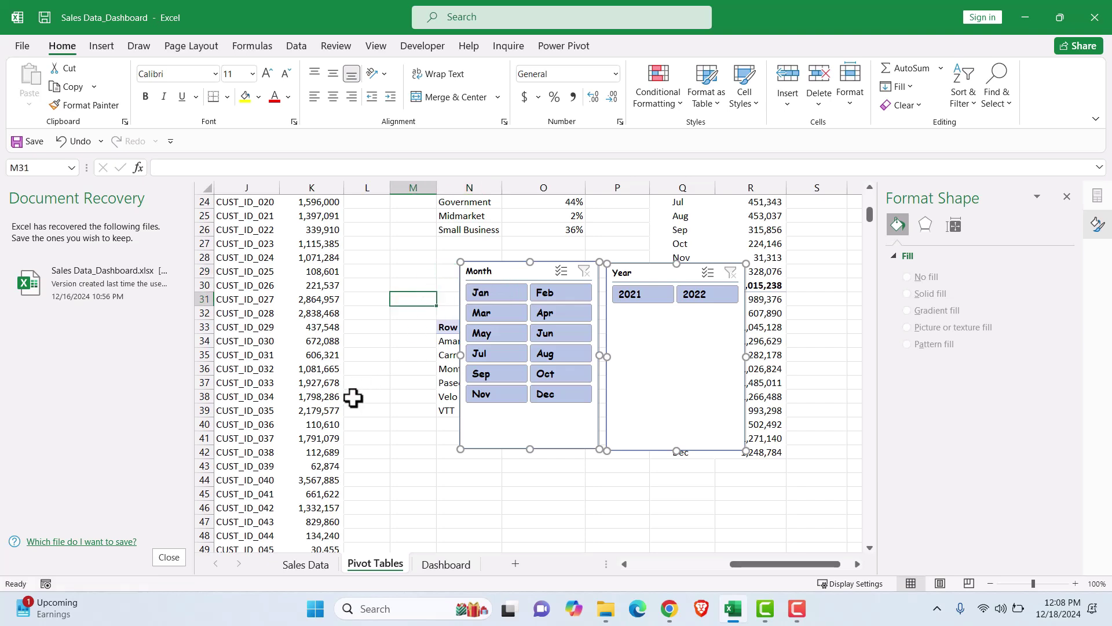
Close the formatting pane and undo the removal of both slicers from the Pivot Tables sheet
{"action": "left_click", "coordinate": [1066, 197]}
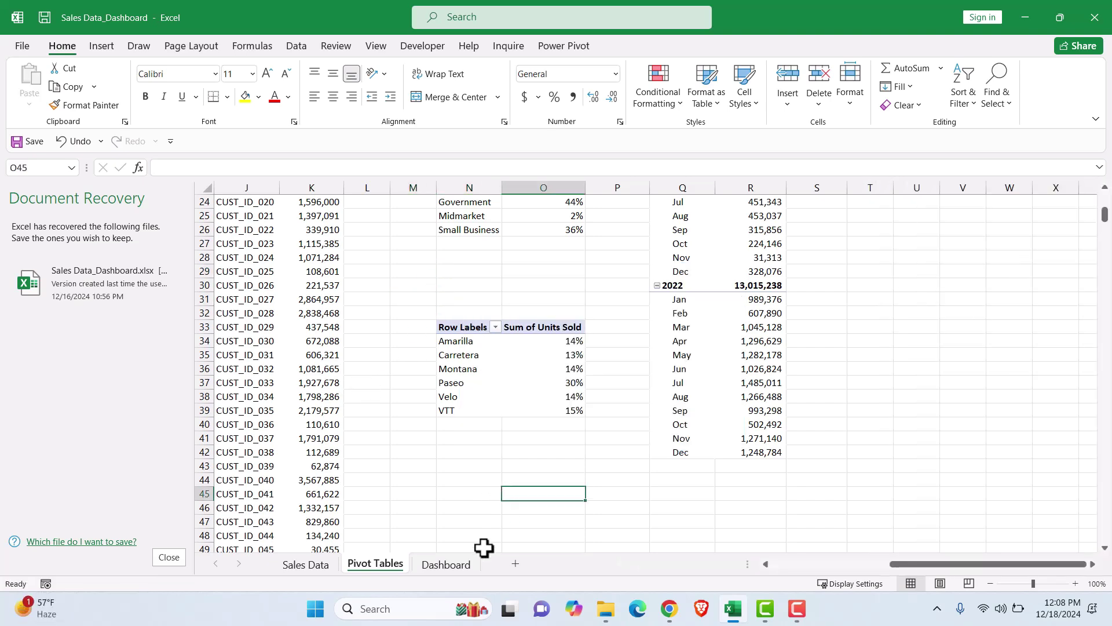
{"action": "left_click", "coordinate": [461, 571]}
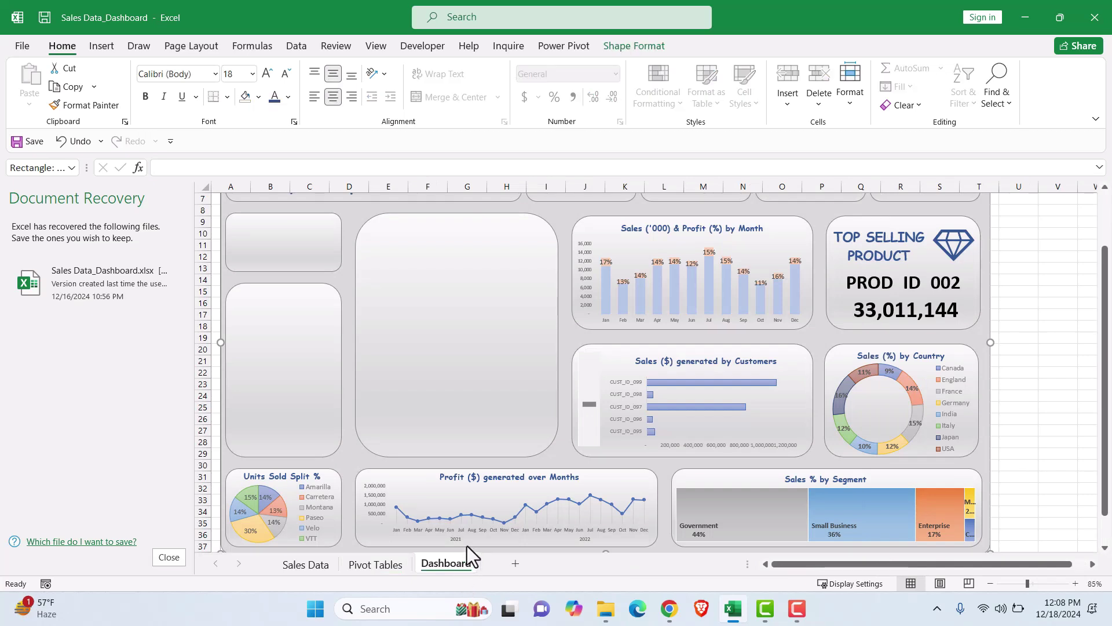
{"action": "left_click", "coordinate": [390, 564]}
{"action": "key", "text": "ctrl+z"}
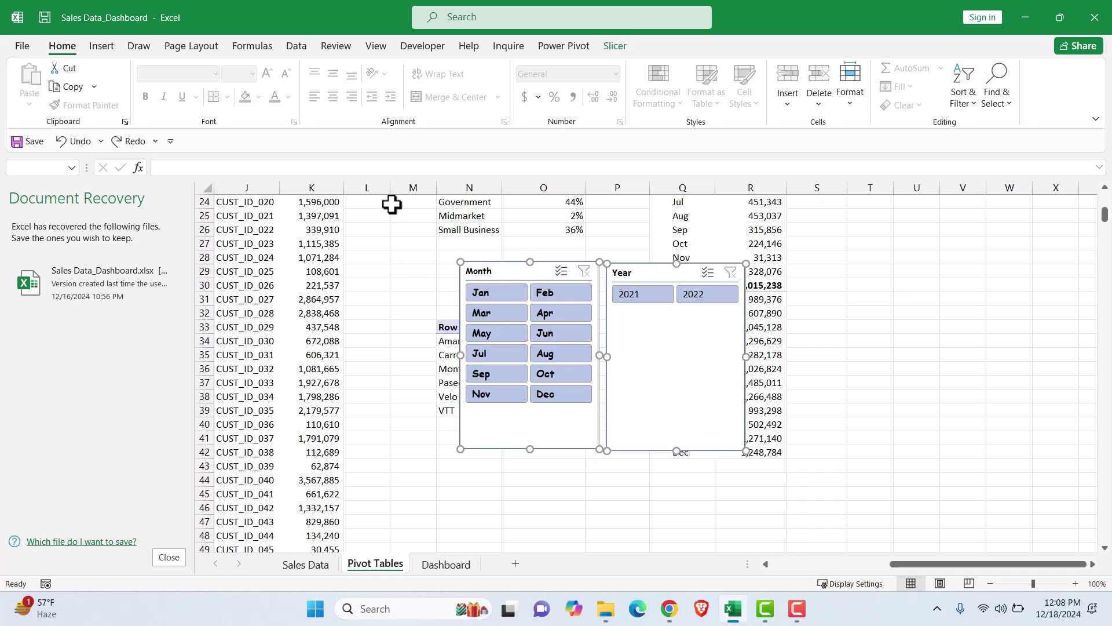
Reapply the custom "my slicer" style to the Year slicer
{"action": "left_click", "coordinate": [629, 359]}
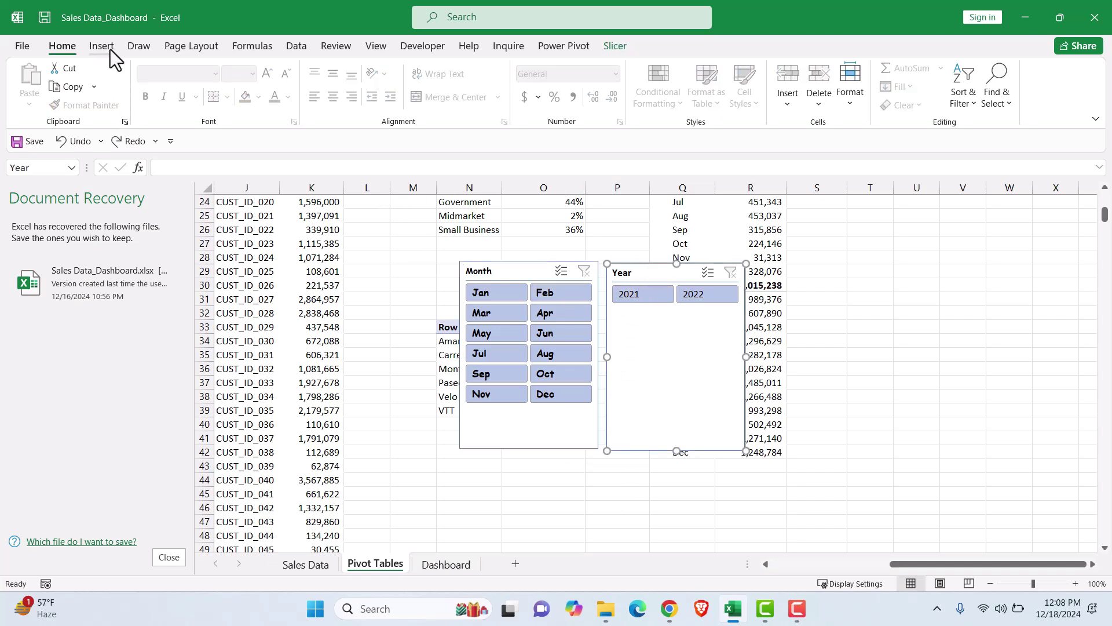
{"action": "left_click", "coordinate": [615, 50]}
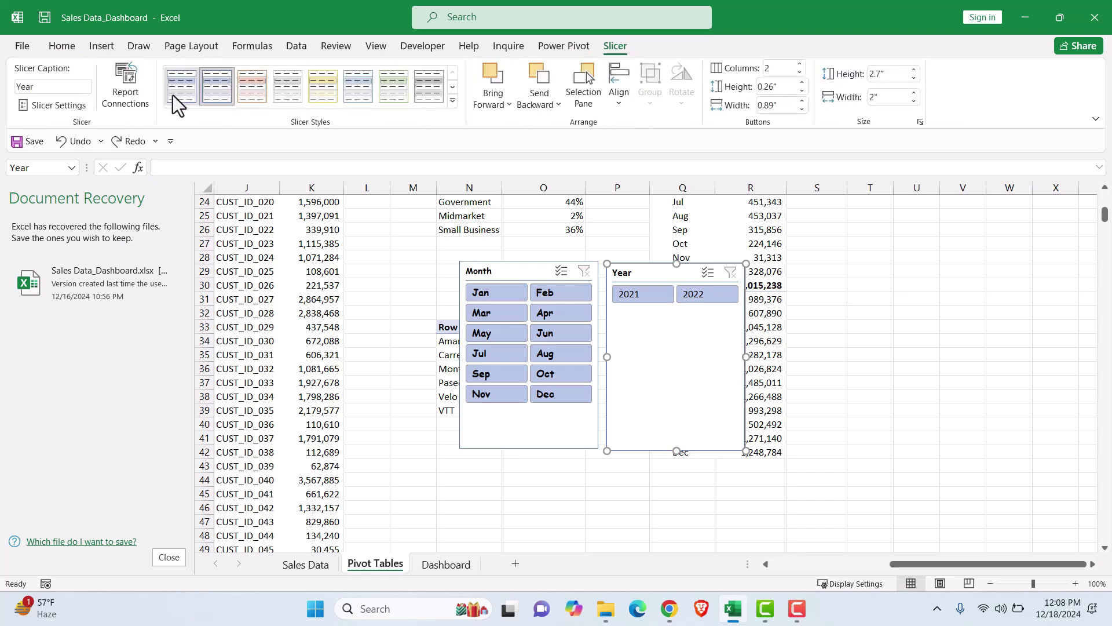
{"action": "left_click", "coordinate": [512, 494]}
Cut the Month slicer from the Pivot Tables sheet and paste it below the charts on the Dashboard sheet
{"action": "left_click", "coordinate": [515, 271]}
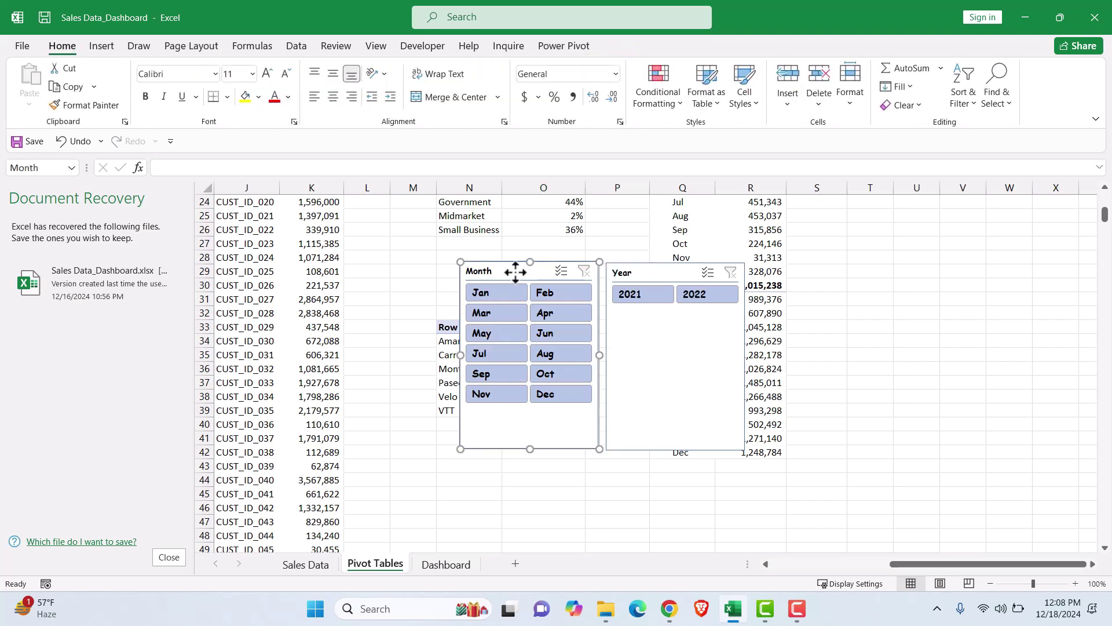
{"action": "key", "text": "Delete"}
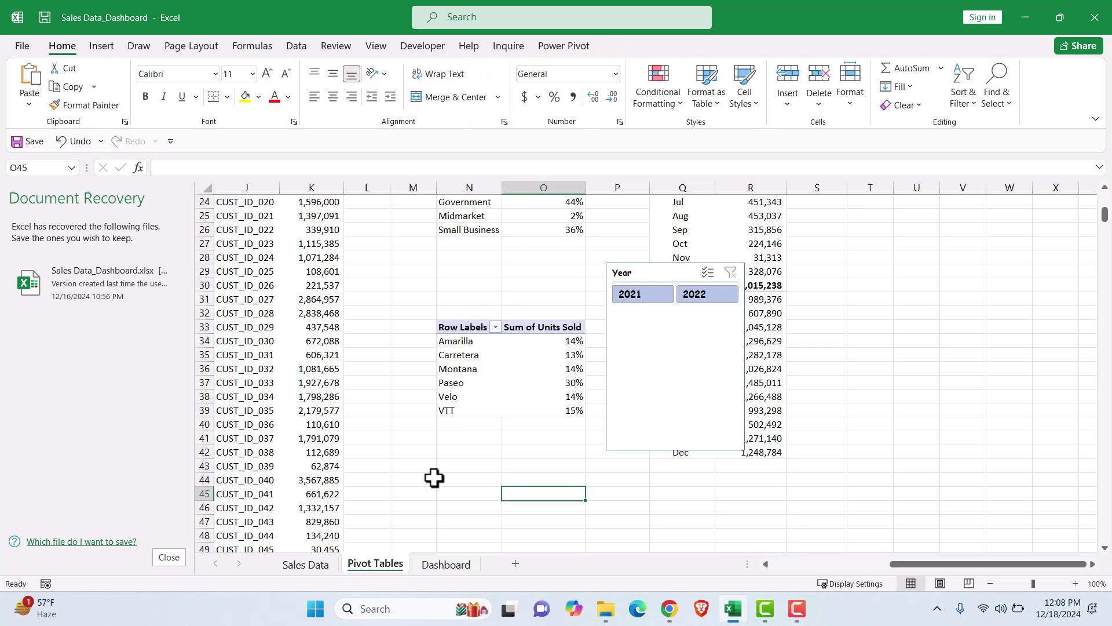
{"action": "left_click", "coordinate": [432, 570]}
{"action": "scroll", "coordinate": [426, 402], "scroll_direction": "down", "scroll_amount": 6}
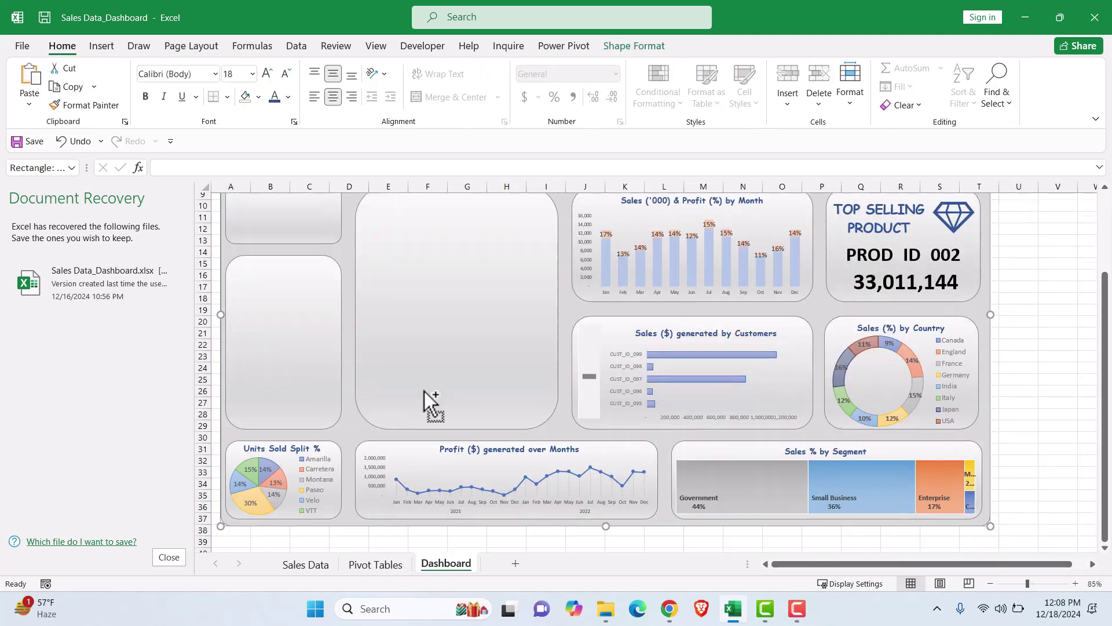
{"action": "left_click", "coordinate": [373, 467]}
{"action": "key", "text": "ctrl+v"}
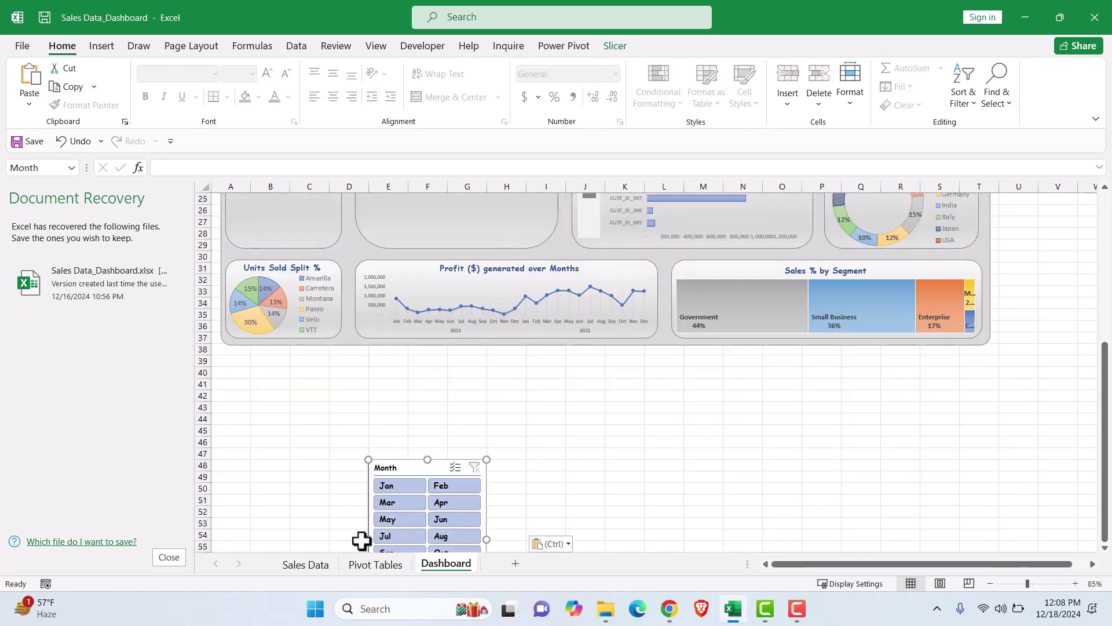
Cut the Year slicer from the Pivot Tables sheet and paste it below the charts on the Dashboard sheet
{"action": "left_click", "coordinate": [376, 564]}
{"action": "left_click", "coordinate": [651, 270]}
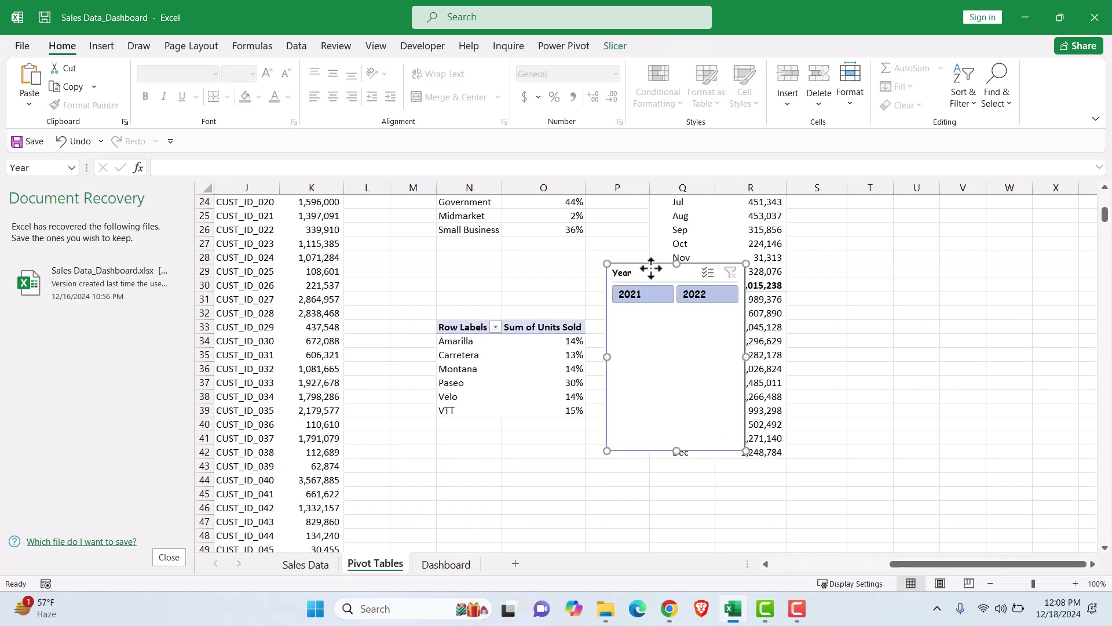
{"action": "key", "text": "Escape"}
{"action": "left_click", "coordinate": [446, 564]}
{"action": "left_click", "coordinate": [529, 406]}
{"action": "key", "text": "ctrl+v"}
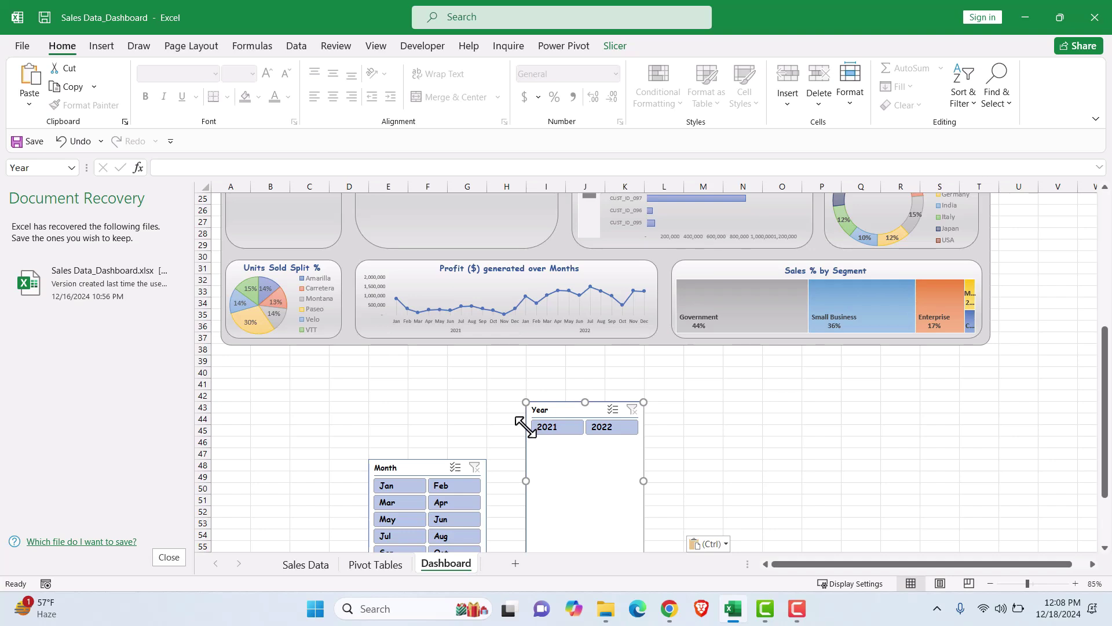
Move the Month slicer into the tall empty panel above the Units Sold Split % chart
{"action": "left_click_drag", "start_coordinate": [426, 467], "coordinate": [333, 251]}
{"action": "left_click_drag", "start_coordinate": [1107, 379], "coordinate": [1106, 281]}
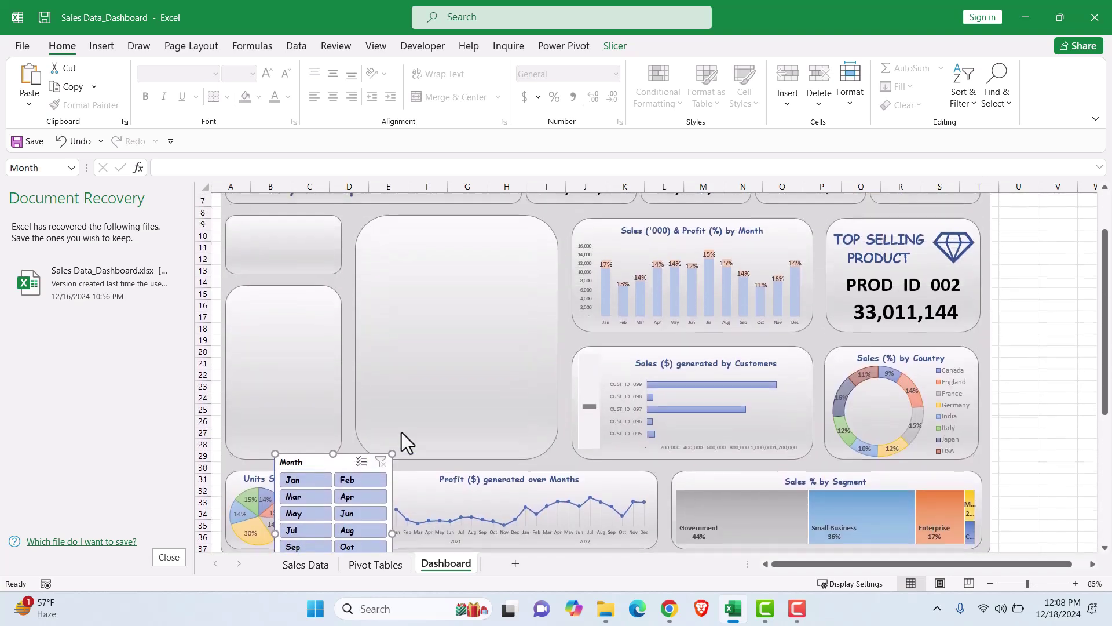
{"action": "left_click_drag", "start_coordinate": [345, 464], "coordinate": [296, 297]}
Resize the Month slicer to fit its panel with all twelve month buttons showing, and centre it horizontally
{"action": "left_click_drag", "start_coordinate": [341, 375], "coordinate": [334, 373]}
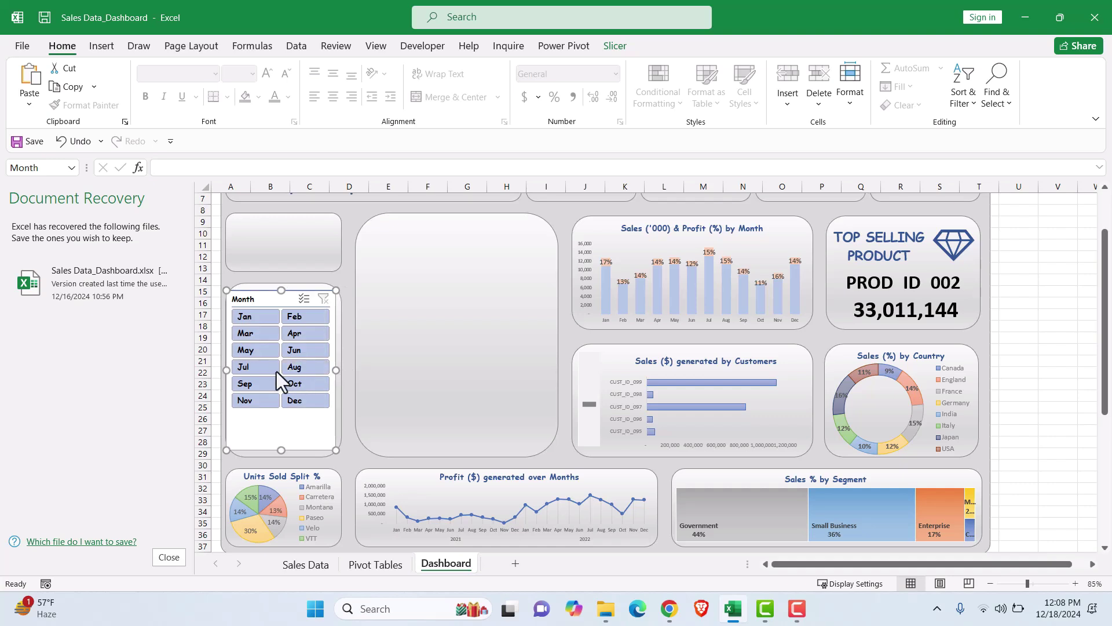
{"action": "left_click_drag", "start_coordinate": [227, 370], "coordinate": [233, 372]}
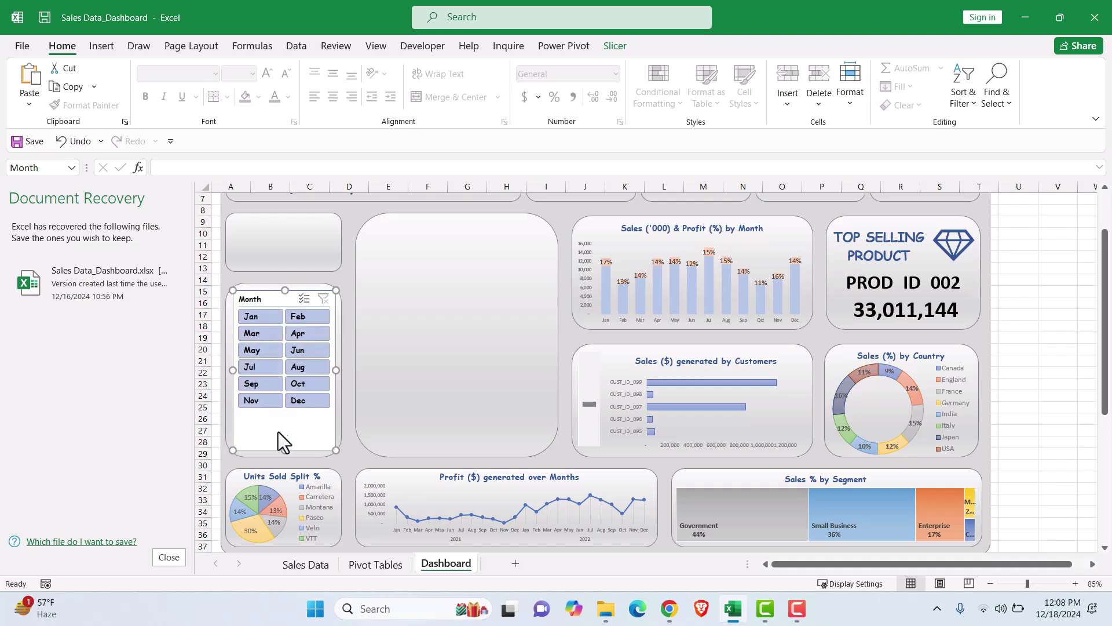
{"action": "left_click_drag", "start_coordinate": [281, 448], "coordinate": [288, 414]}
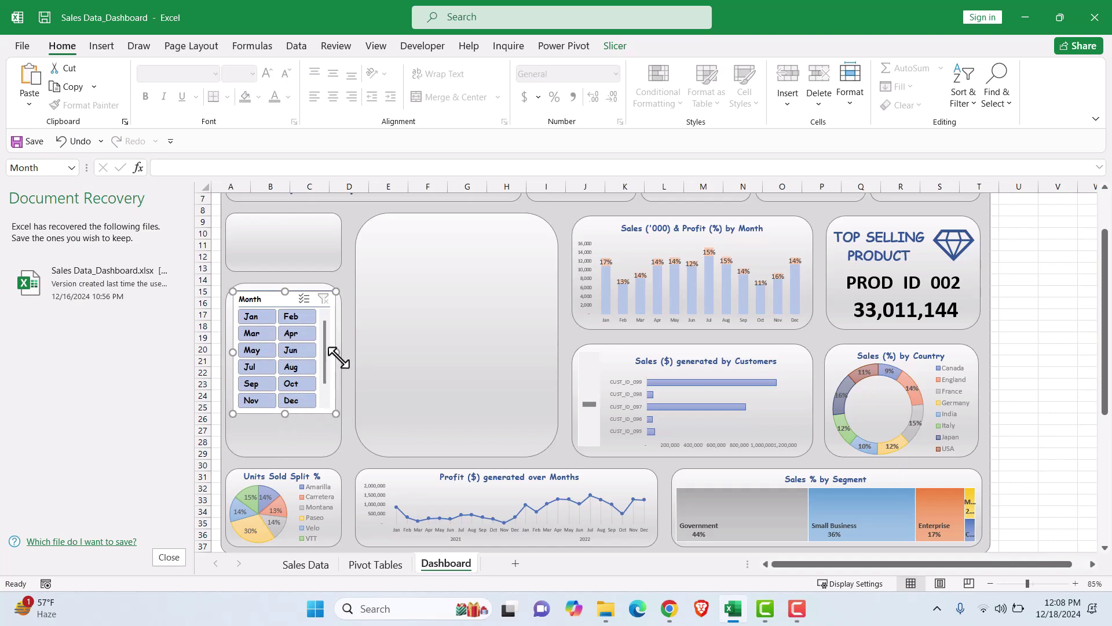
{"action": "left_click_drag", "start_coordinate": [336, 351], "coordinate": [342, 351]}
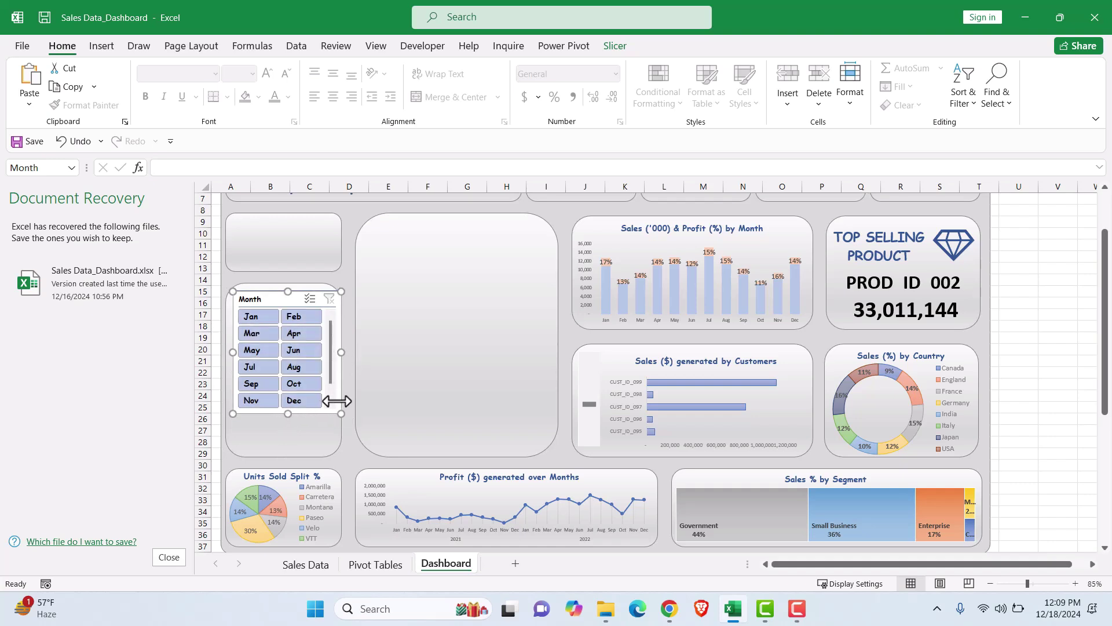
{"action": "left_click_drag", "start_coordinate": [285, 413], "coordinate": [288, 423]}
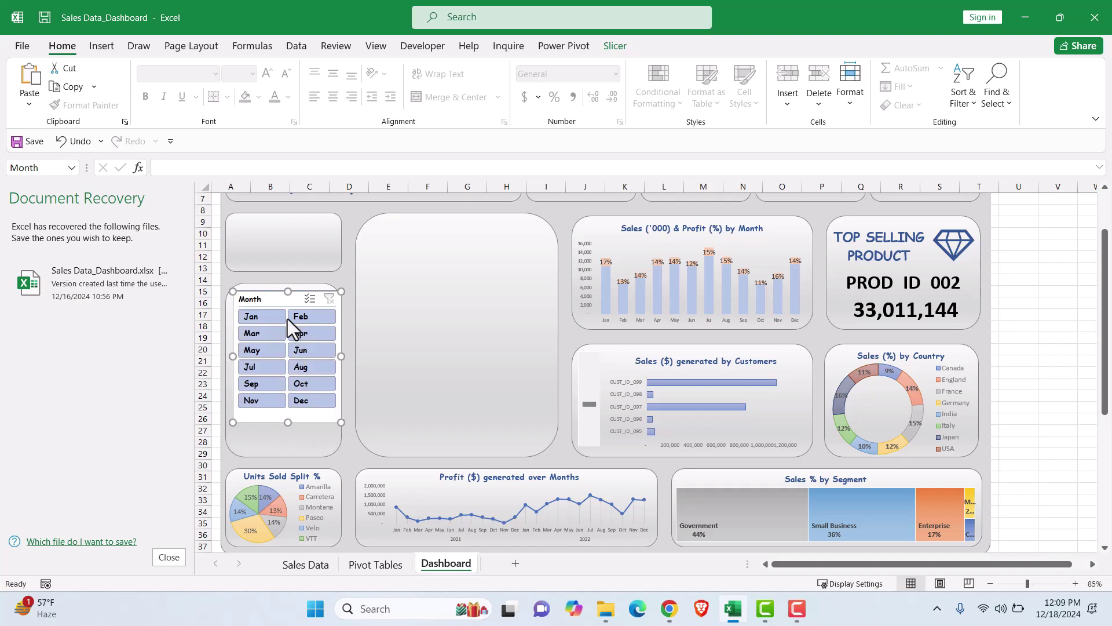
{"action": "left_click_drag", "start_coordinate": [279, 299], "coordinate": [275, 303]}
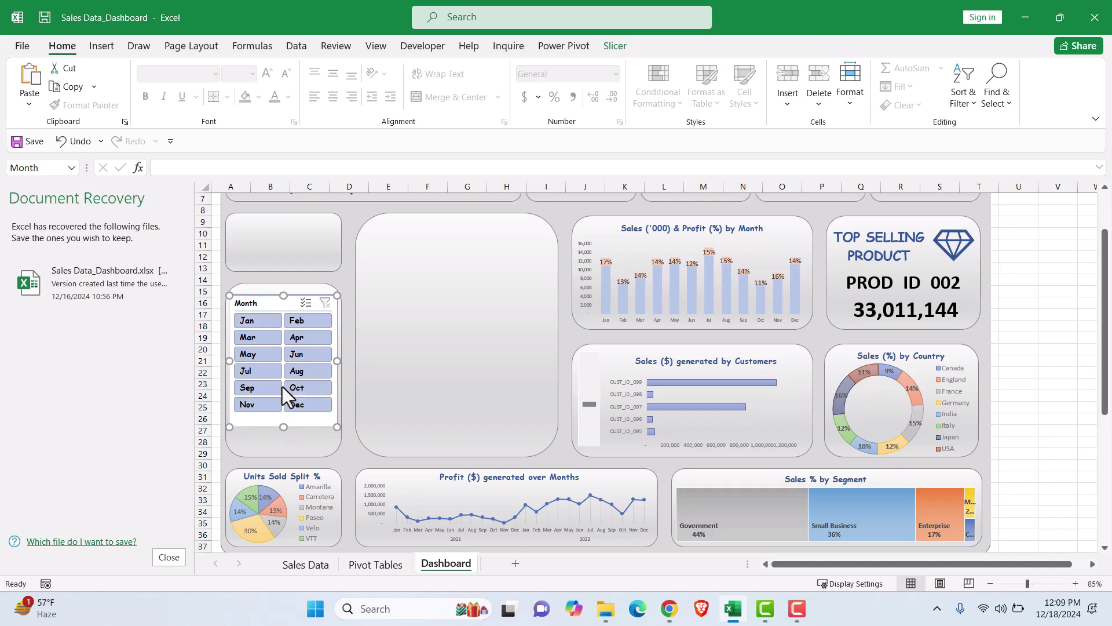
Filter the Month slicer to Jan and extend its lower edge nearly to the end of the panel
{"action": "left_click", "coordinate": [268, 320]}
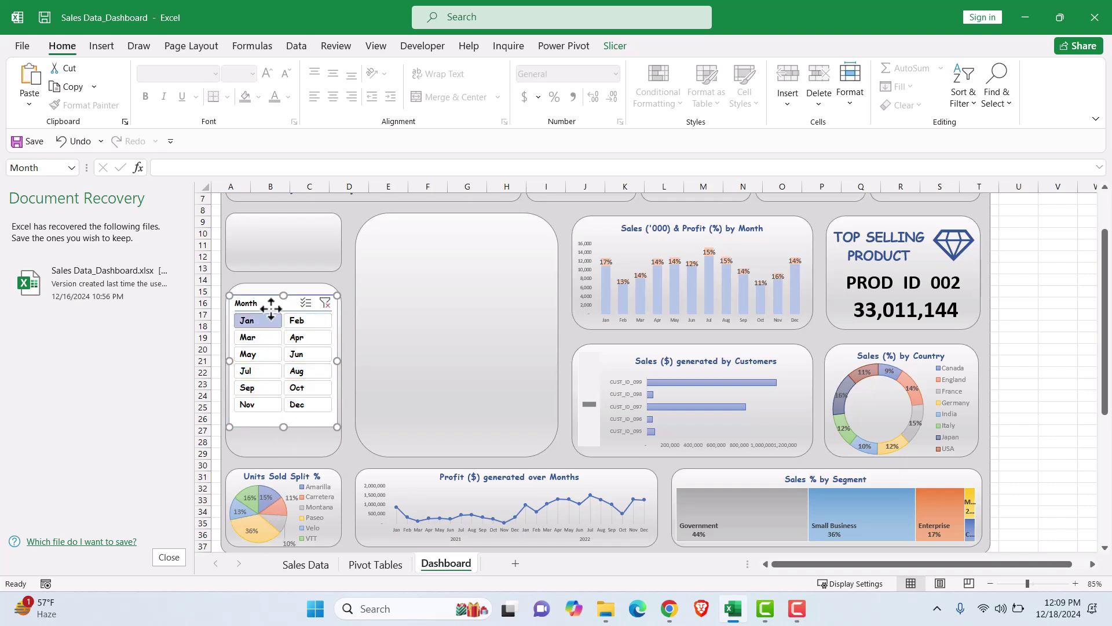
{"action": "left_click_drag", "start_coordinate": [284, 429], "coordinate": [289, 446]}
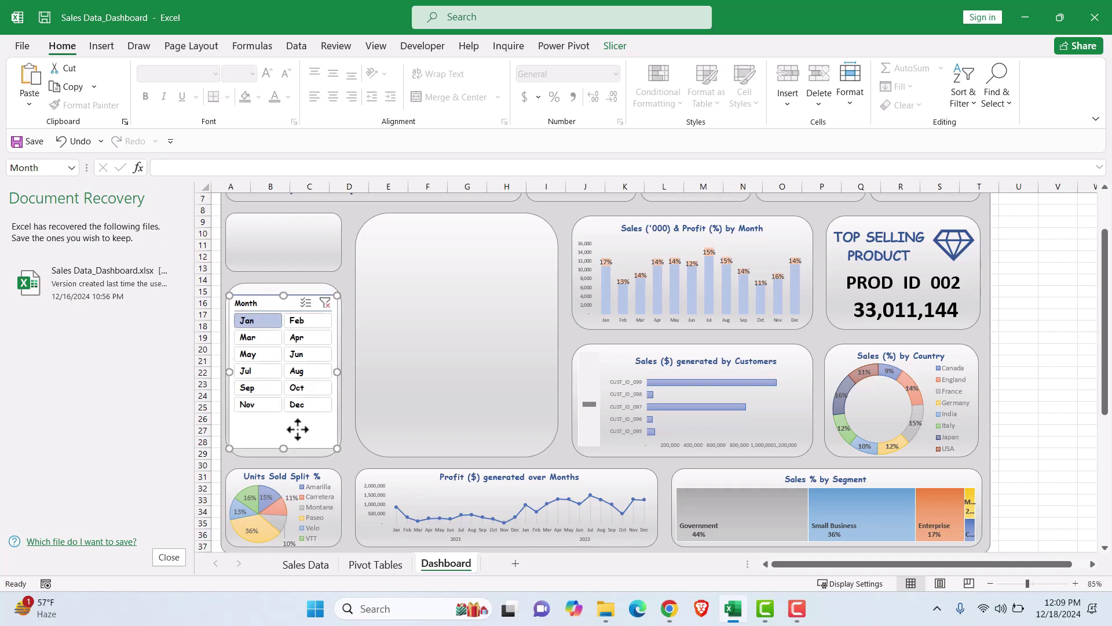
{"action": "right_click", "coordinate": [298, 429]}
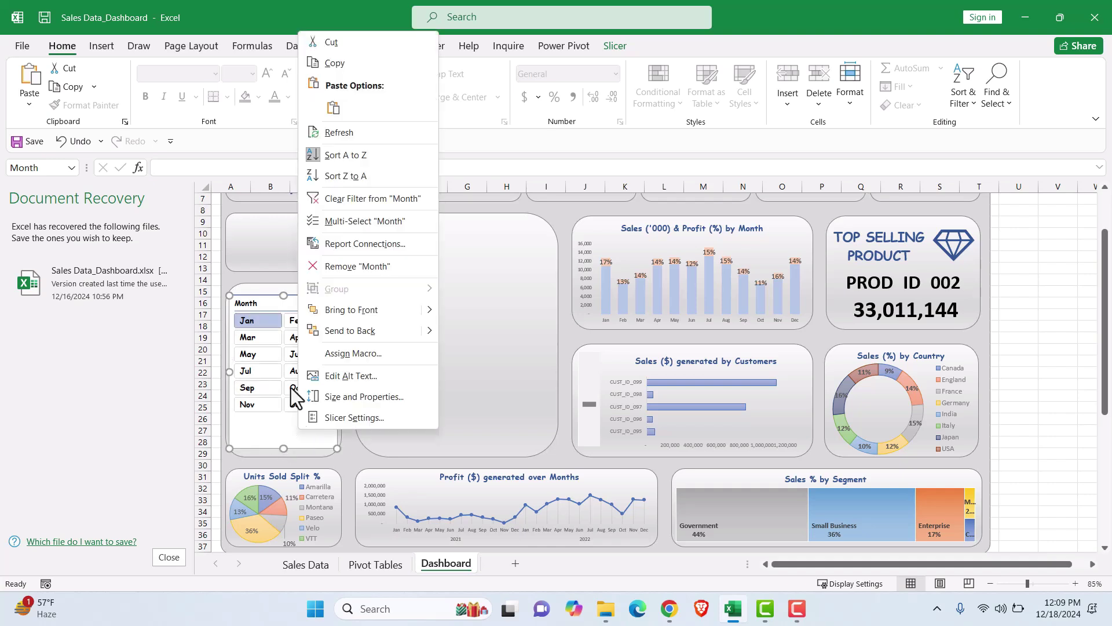
{"action": "left_click", "coordinate": [356, 453]}
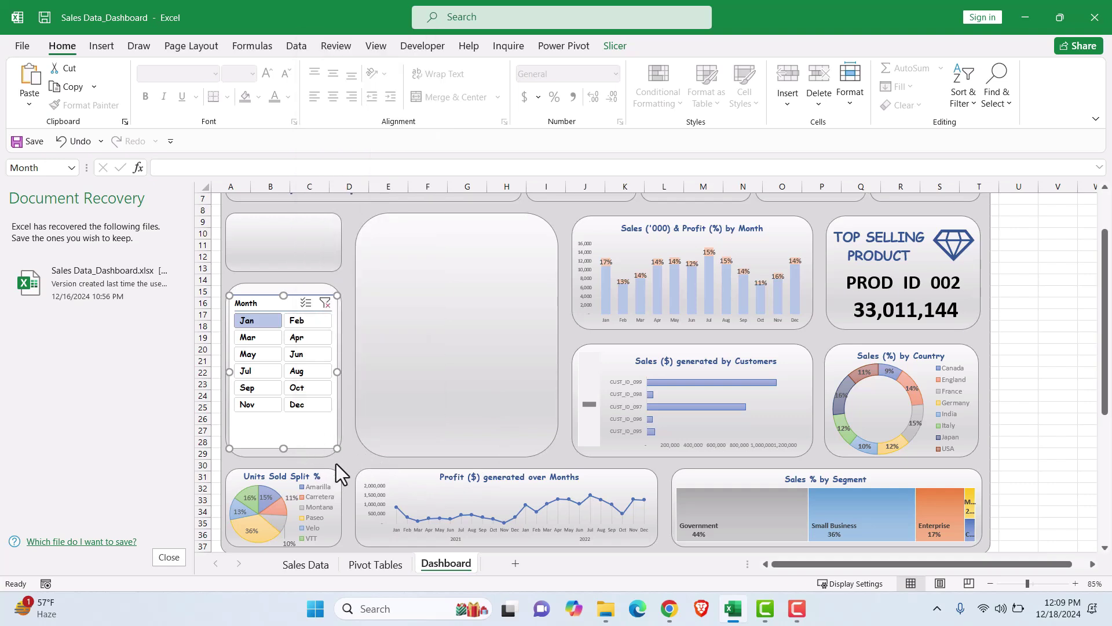
{"action": "left_click", "coordinate": [370, 457]}
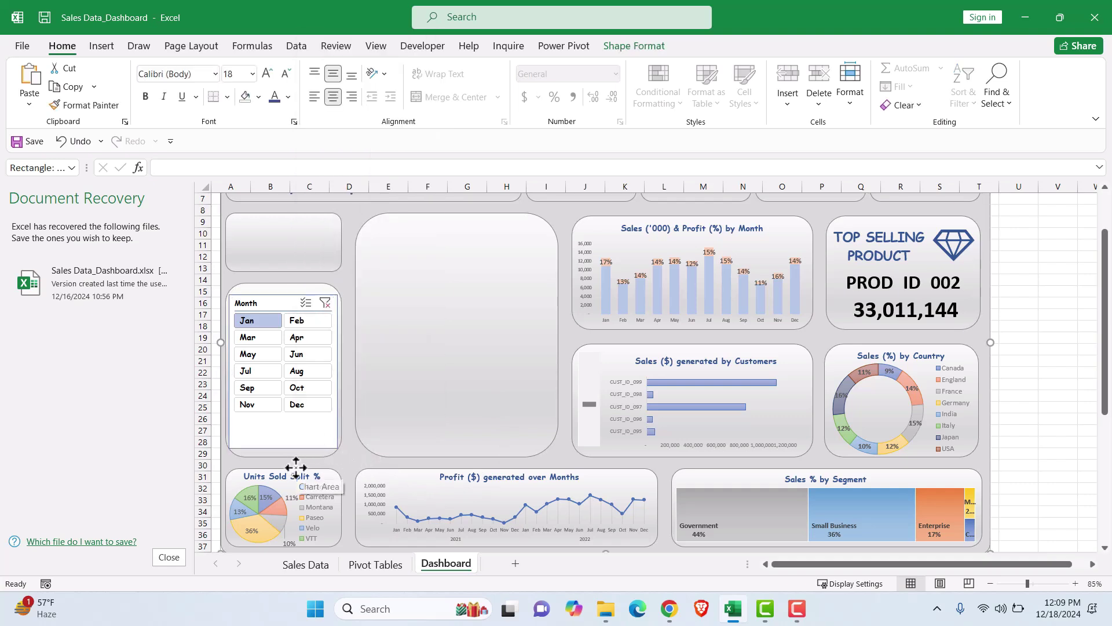
Move the Year slicer to just under the dashboard background and shorten the Month slicer to just below its last buttons
{"action": "scroll", "coordinate": [446, 463], "scroll_direction": "down", "scroll_amount": 6}
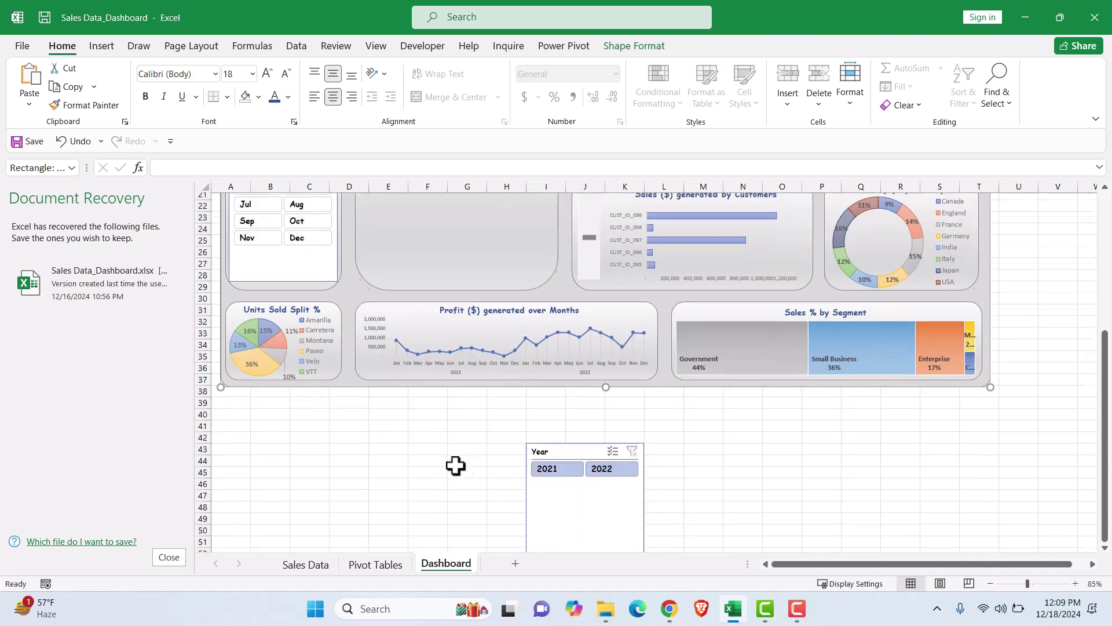
{"action": "left_click", "coordinate": [519, 437]}
{"action": "left_click", "coordinate": [581, 405]}
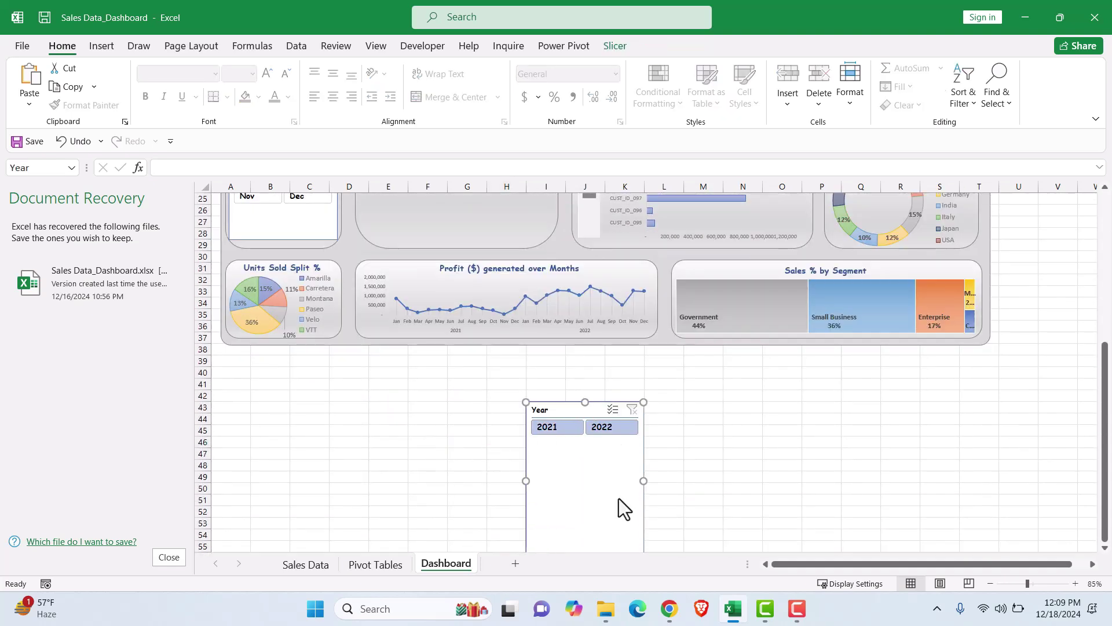
{"action": "left_click_drag", "start_coordinate": [568, 410], "coordinate": [411, 354]}
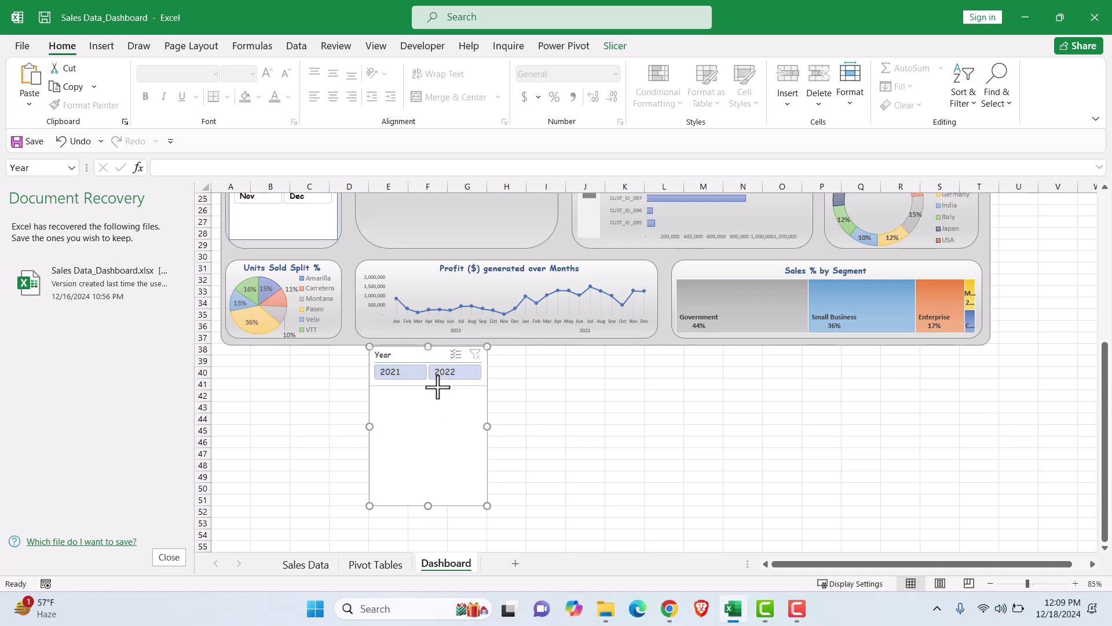
{"action": "left_click_drag", "start_coordinate": [1102, 385], "coordinate": [1104, 312]}
{"action": "left_click", "coordinate": [284, 379]}
{"action": "left_click_drag", "start_coordinate": [283, 389], "coordinate": [288, 364]}
Place the Year slicer in the small panel above the Month slicer and size it to fit inside
{"action": "left_click_drag", "start_coordinate": [415, 499], "coordinate": [275, 195]}
{"action": "left_click_drag", "start_coordinate": [1106, 337], "coordinate": [1107, 294]}
{"action": "left_click_drag", "start_coordinate": [266, 252], "coordinate": [266, 265]}
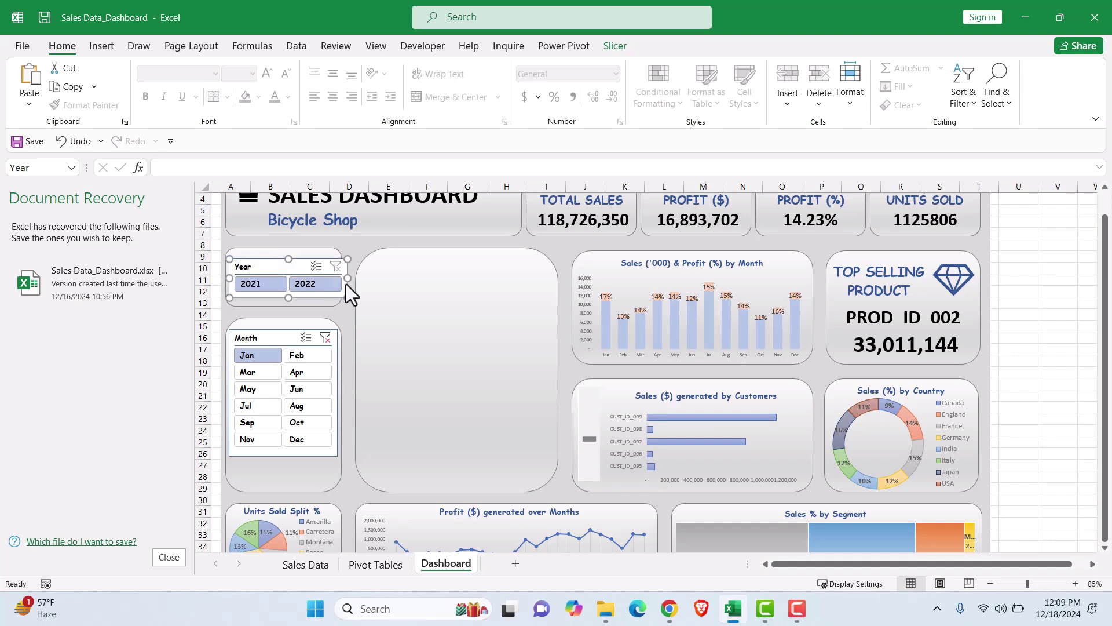
{"action": "left_click_drag", "start_coordinate": [346, 281], "coordinate": [341, 284]}
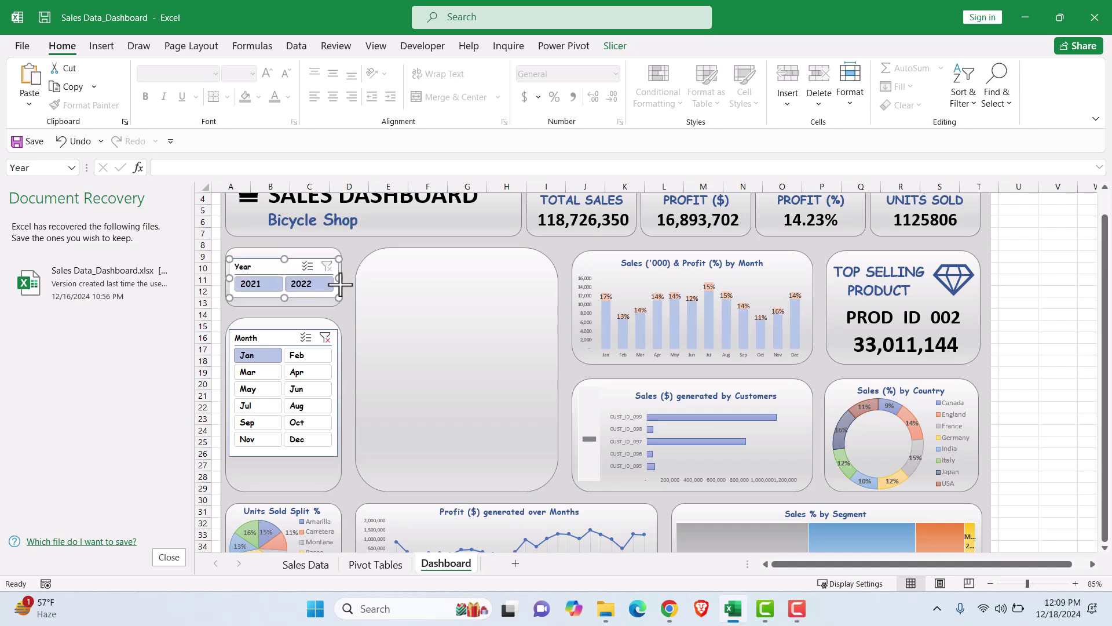
{"action": "left_click", "coordinate": [350, 279]}
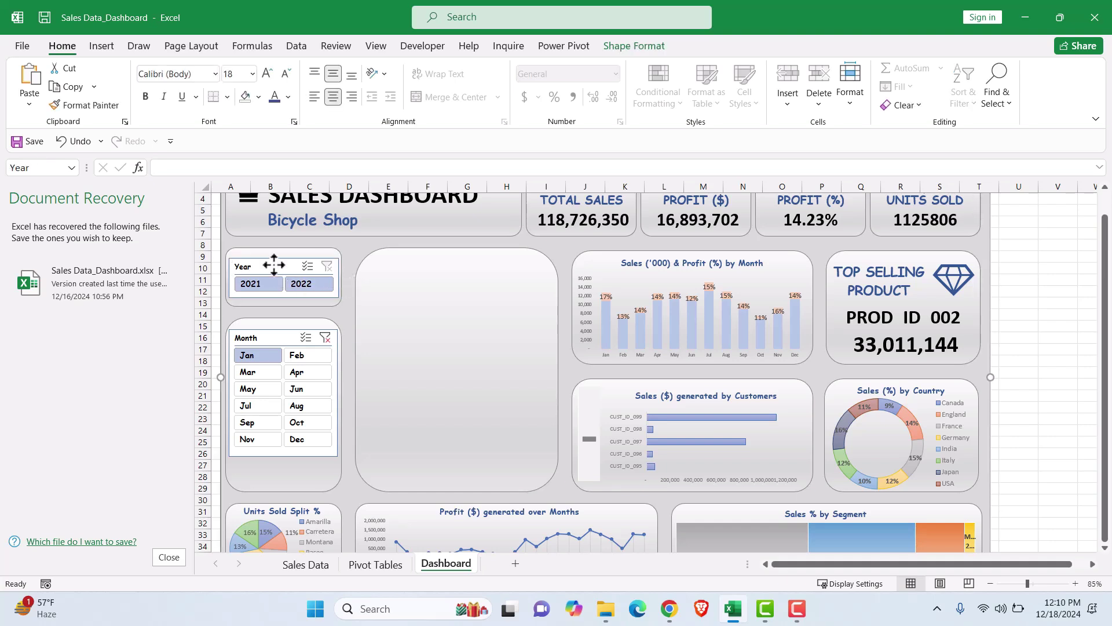
Test the Year slicer by filtering to 2021 and to 2022
{"action": "right_click", "coordinate": [274, 265]}
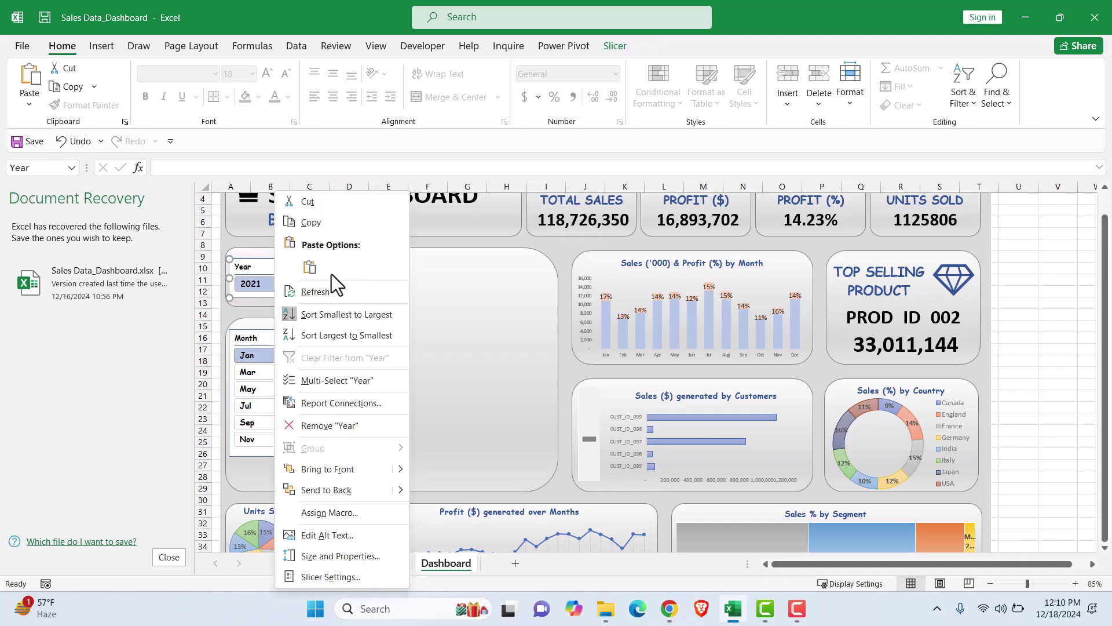
{"action": "left_click", "coordinate": [169, 429]}
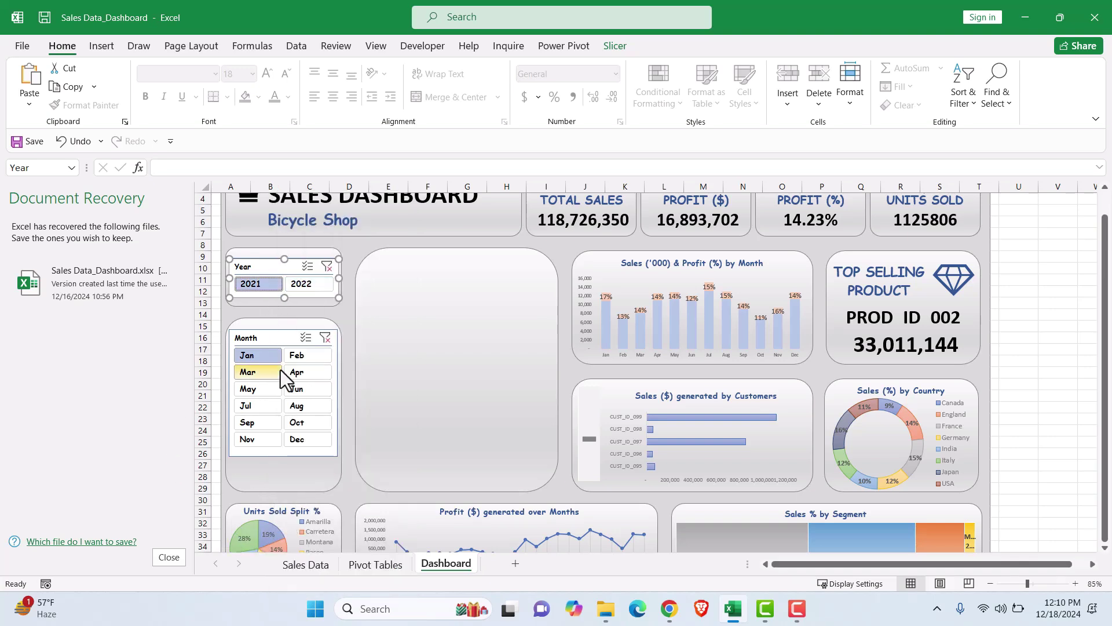
{"action": "left_click", "coordinate": [297, 287]}
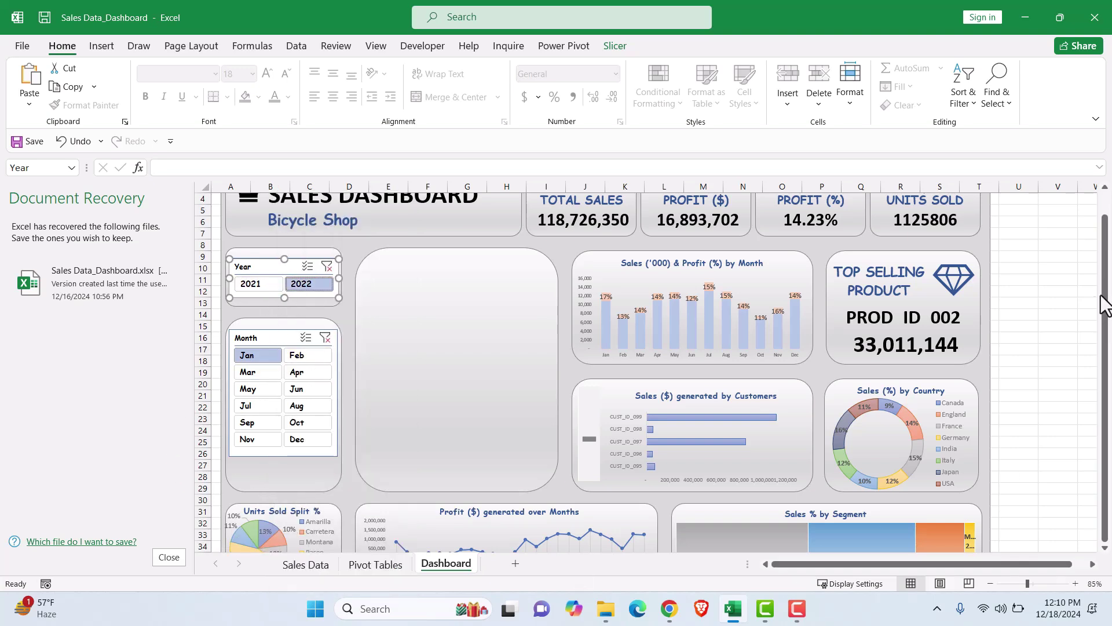
Switch the display to full-screen mode and filter the slicers to Mar and 2021
{"action": "left_click_drag", "start_coordinate": [1104, 304], "coordinate": [1106, 319]}
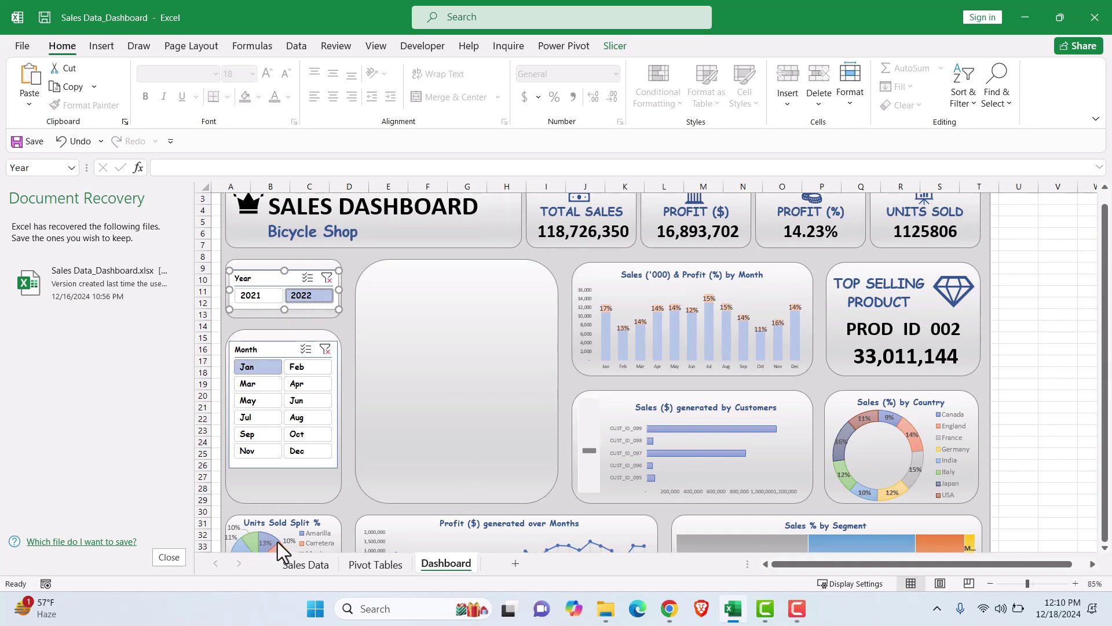
{"action": "left_click", "coordinate": [1095, 118]}
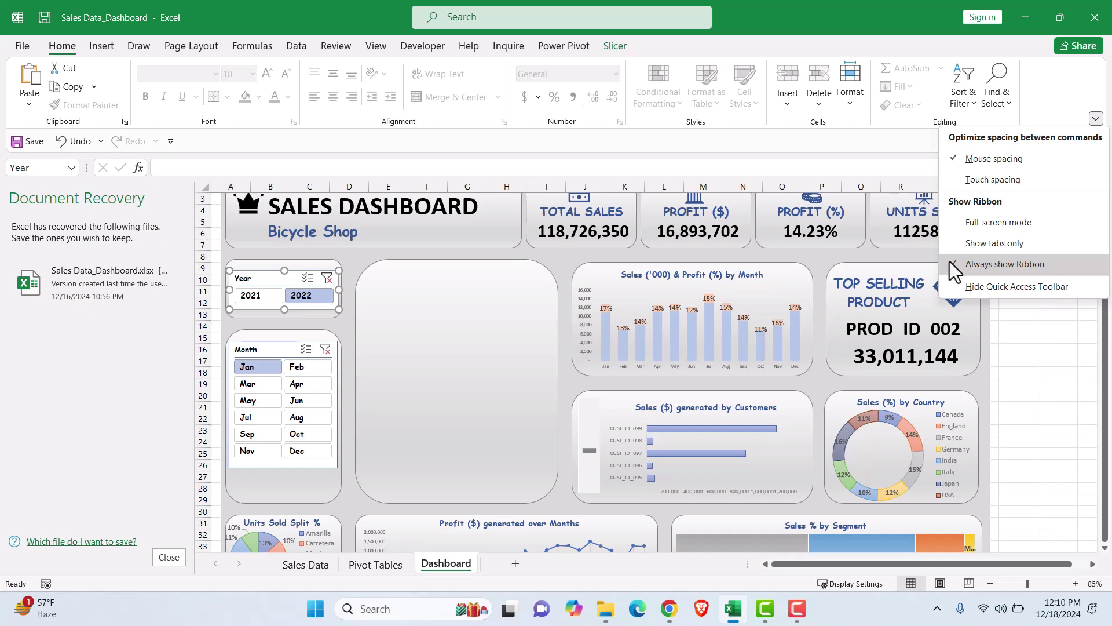
{"action": "left_click", "coordinate": [955, 271]}
{"action": "left_click", "coordinate": [1093, 119]}
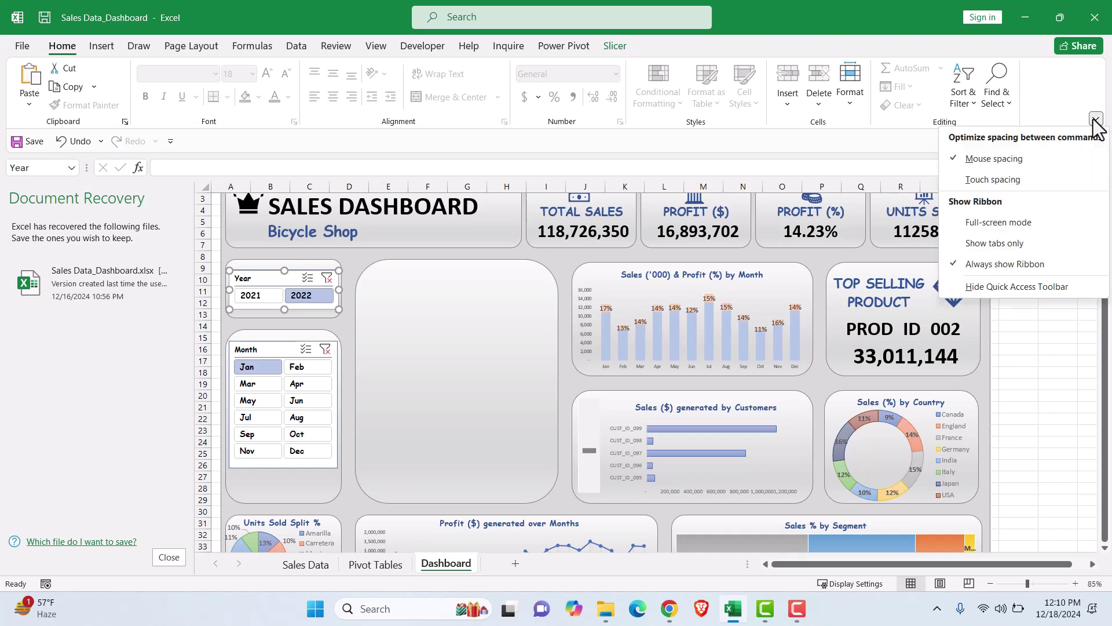
{"action": "left_click", "coordinate": [985, 222]}
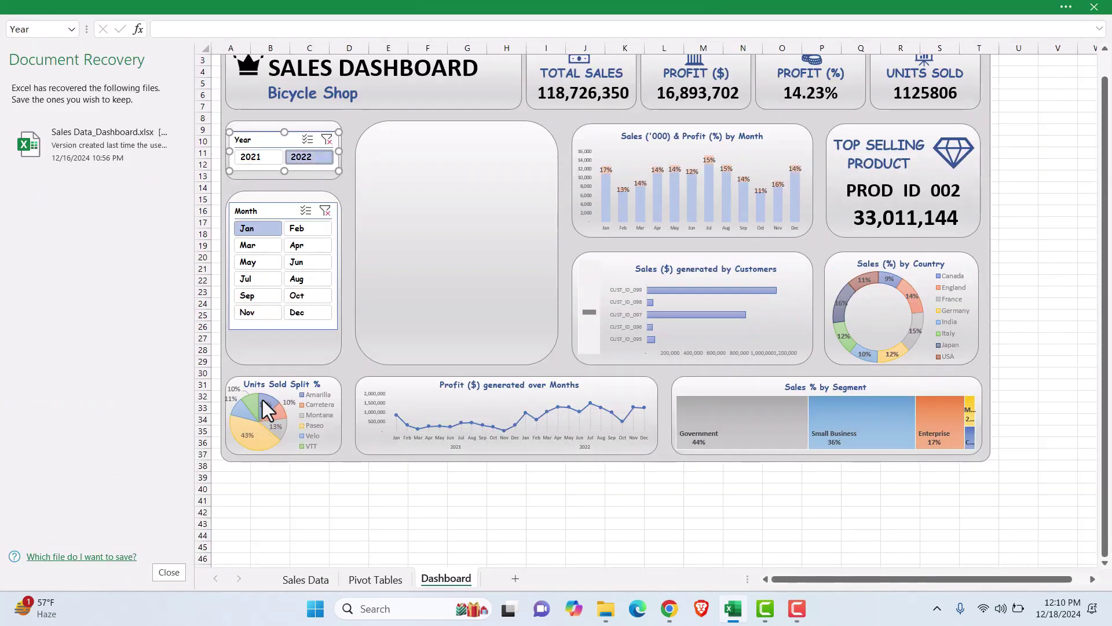
{"action": "left_click", "coordinate": [258, 245]}
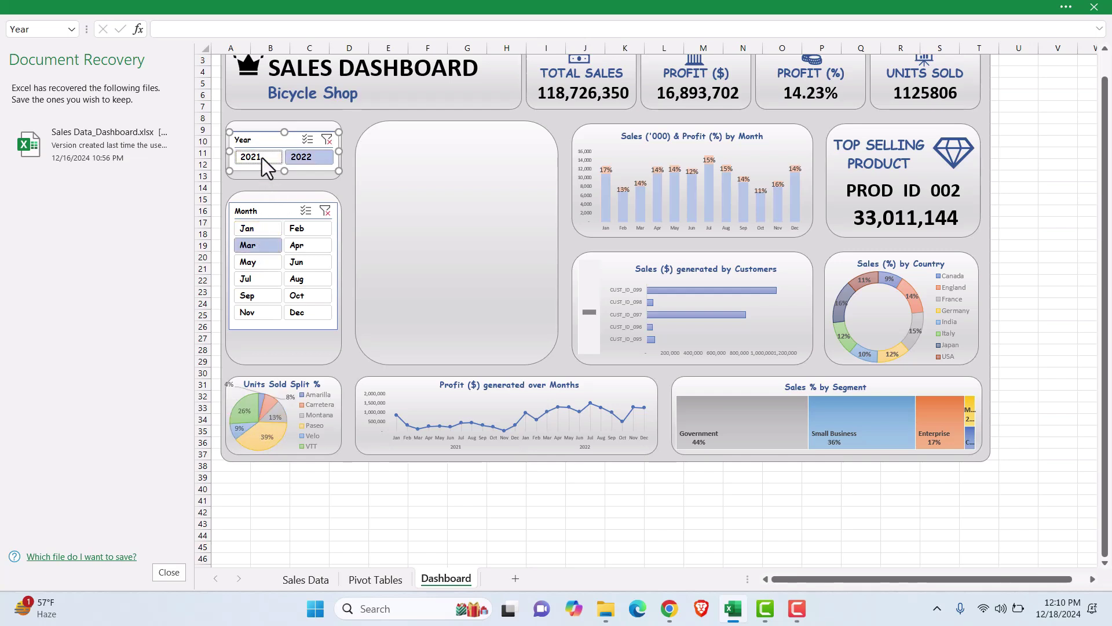
{"action": "left_click", "coordinate": [262, 157]}
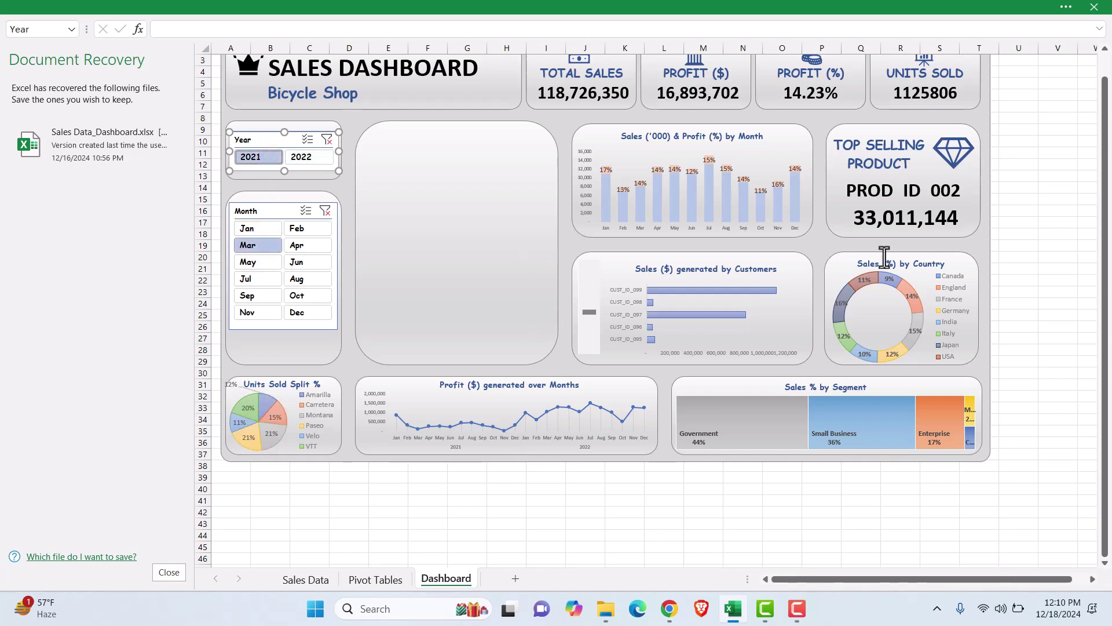
Connect the Year slicer to all the listed pivot tables through its report connections
{"action": "right_click", "coordinate": [266, 136]}
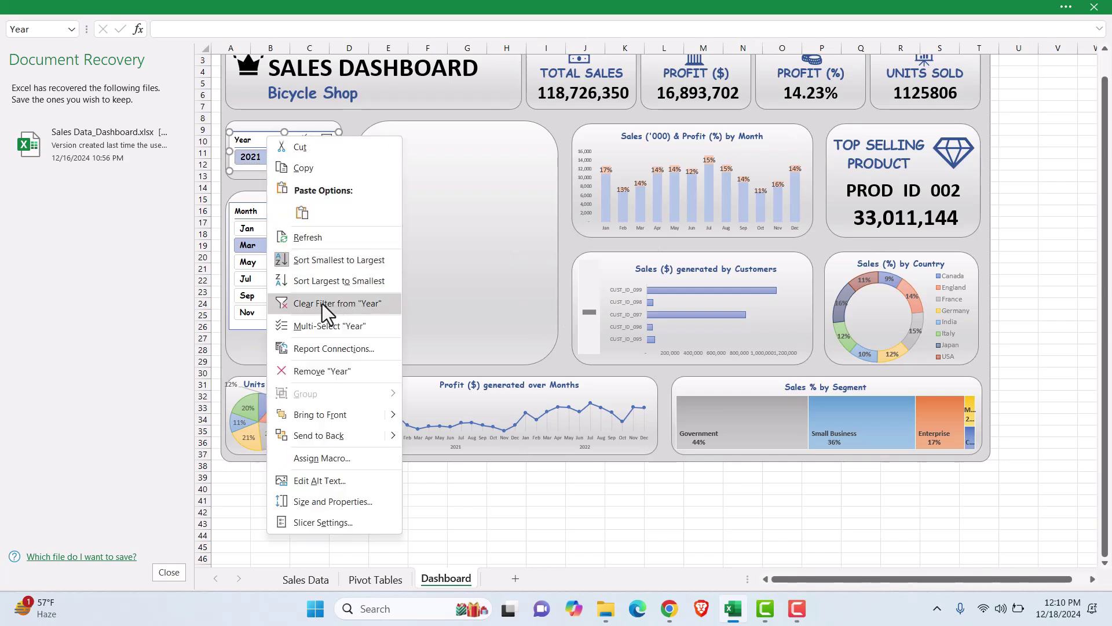
{"action": "left_click", "coordinate": [339, 350]}
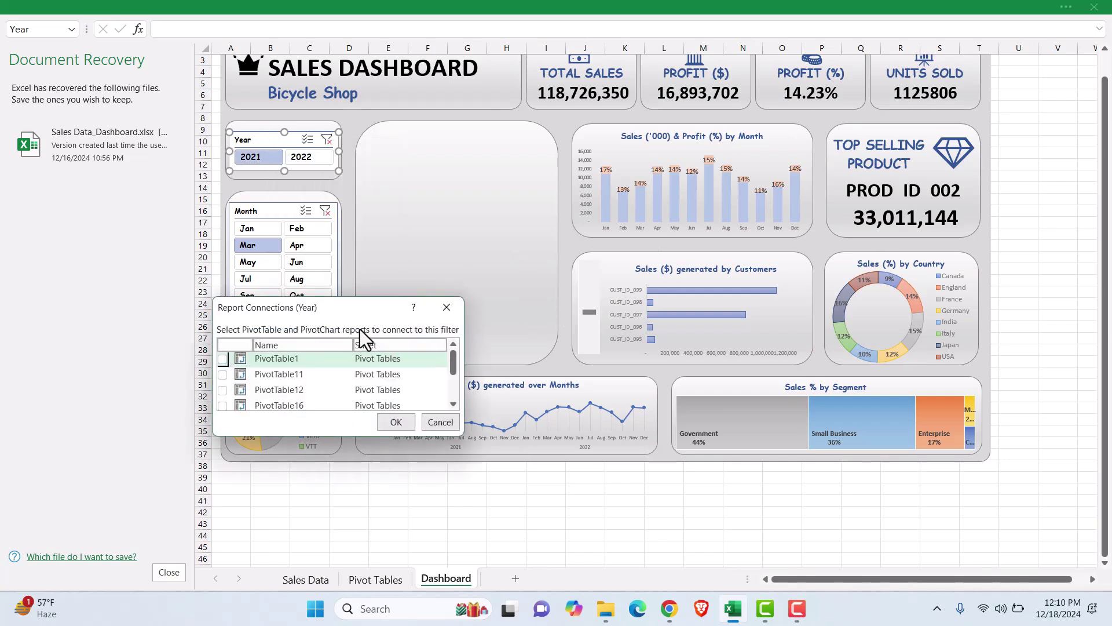
{"action": "left_click", "coordinate": [222, 359]}
{"action": "left_click", "coordinate": [222, 374]}
{"action": "left_click", "coordinate": [222, 390]}
{"action": "left_click", "coordinate": [222, 405]}
{"action": "scroll", "coordinate": [227, 408], "scroll_direction": "down", "scroll_amount": 2}
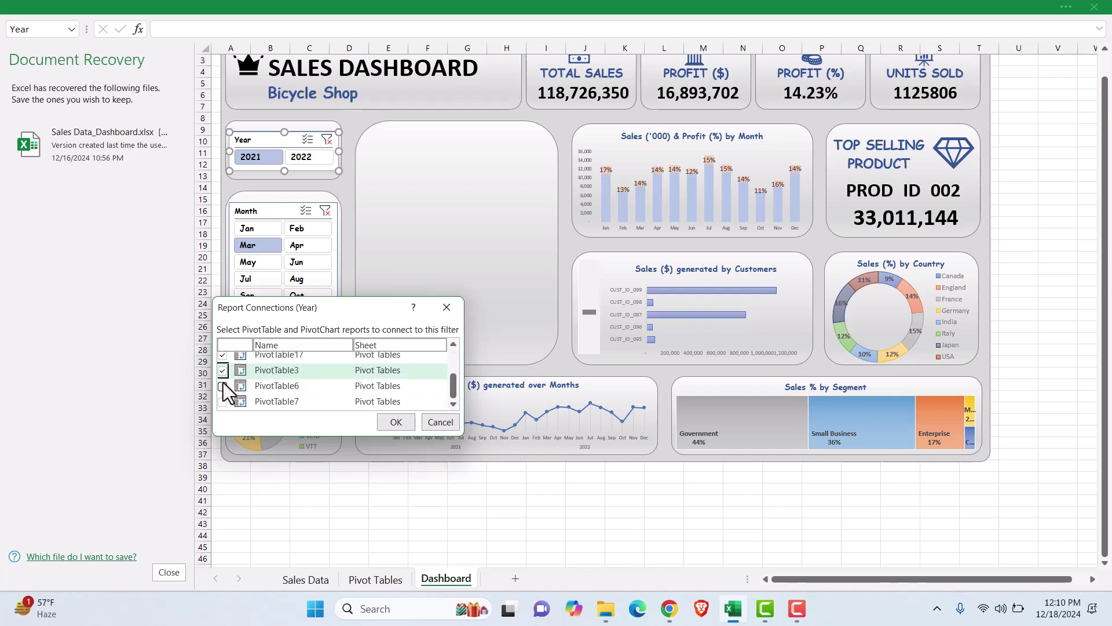
{"action": "left_click", "coordinate": [223, 386]}
{"action": "left_click", "coordinate": [222, 401]}
{"action": "left_click", "coordinate": [396, 422]}
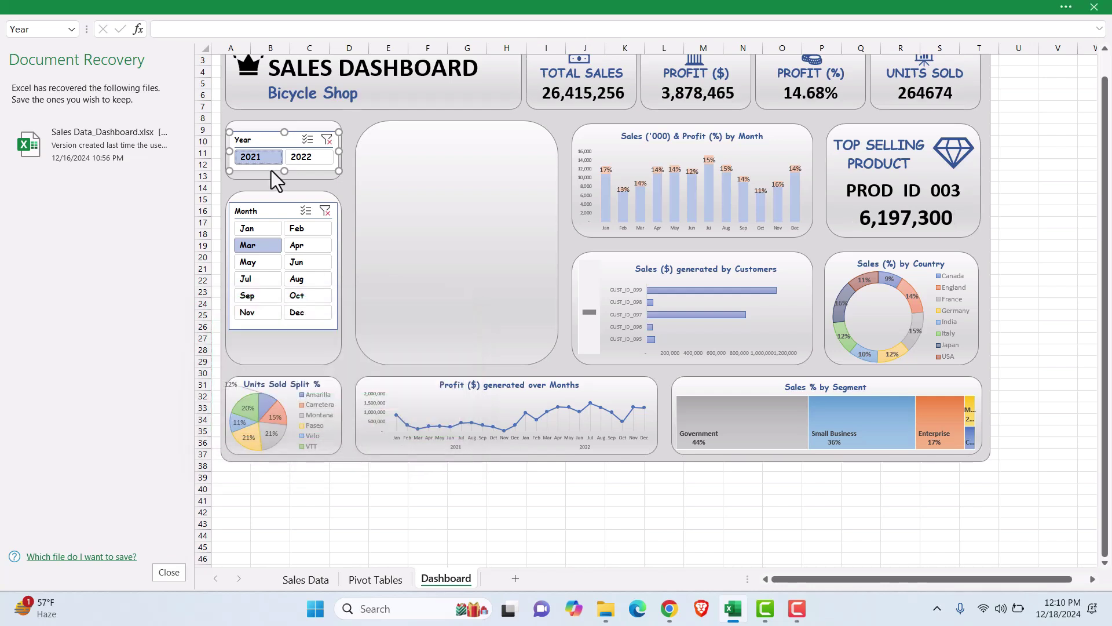
Test the slicers by switching the year between 2021 and 2022, ending on 2022, and setting the month to Jan
{"action": "left_click", "coordinate": [301, 161]}
{"action": "left_click", "coordinate": [266, 155]}
{"action": "left_click", "coordinate": [316, 160]}
{"action": "left_click", "coordinate": [305, 229]}
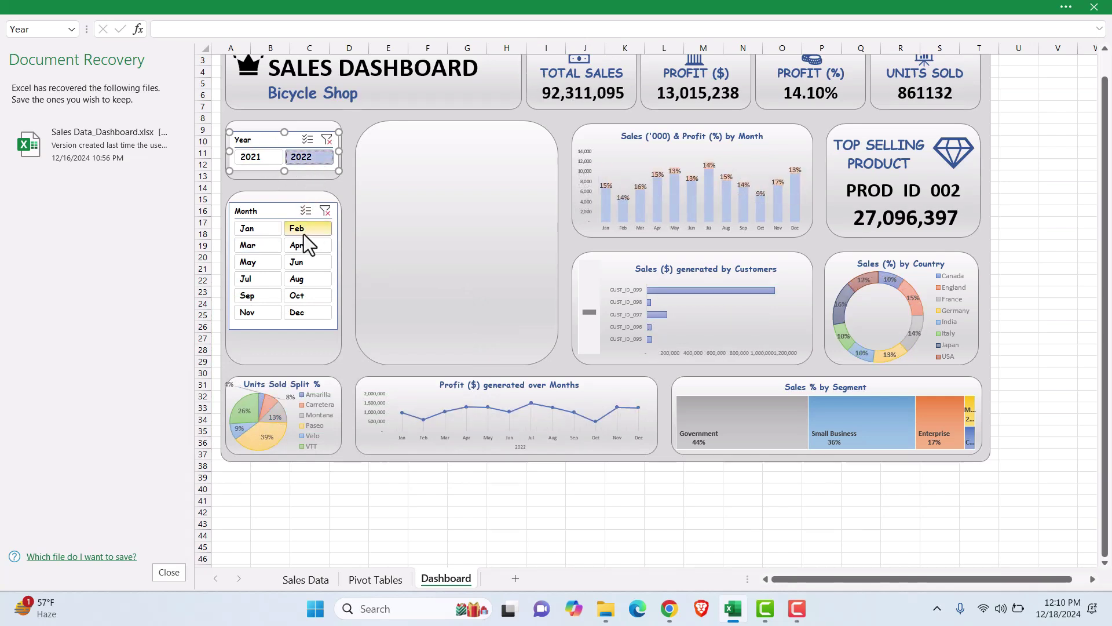
{"action": "left_click", "coordinate": [267, 232]}
Connect the Month slicer to all the listed pivot tables through its report connections
{"action": "right_click", "coordinate": [278, 212]}
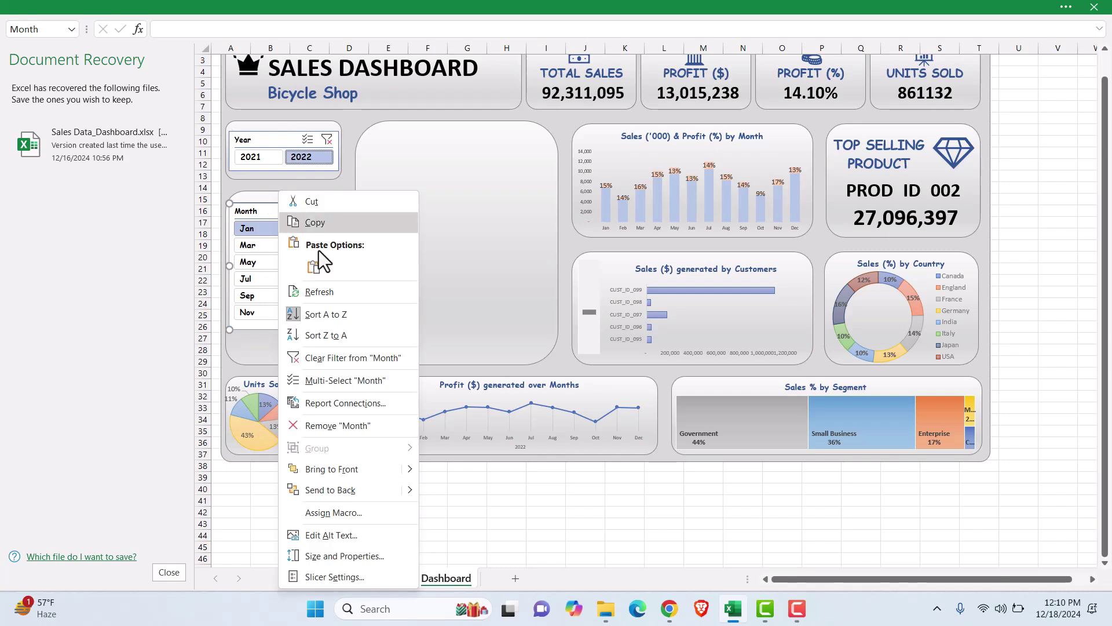
{"action": "left_click", "coordinate": [353, 403]}
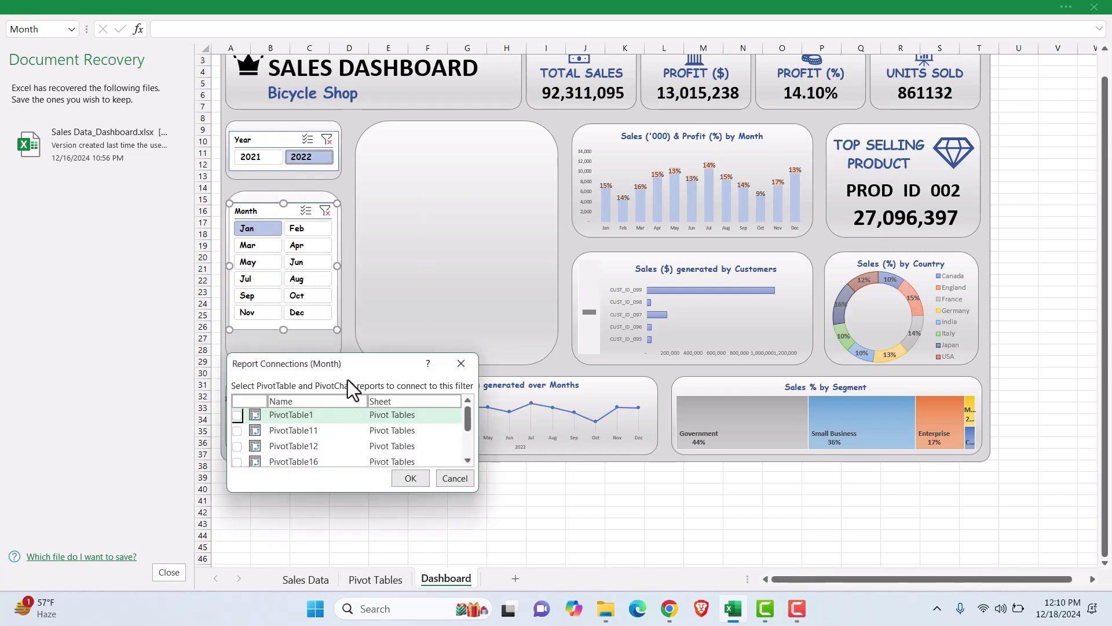
{"action": "left_click", "coordinate": [237, 430]}
{"action": "left_click", "coordinate": [238, 447]}
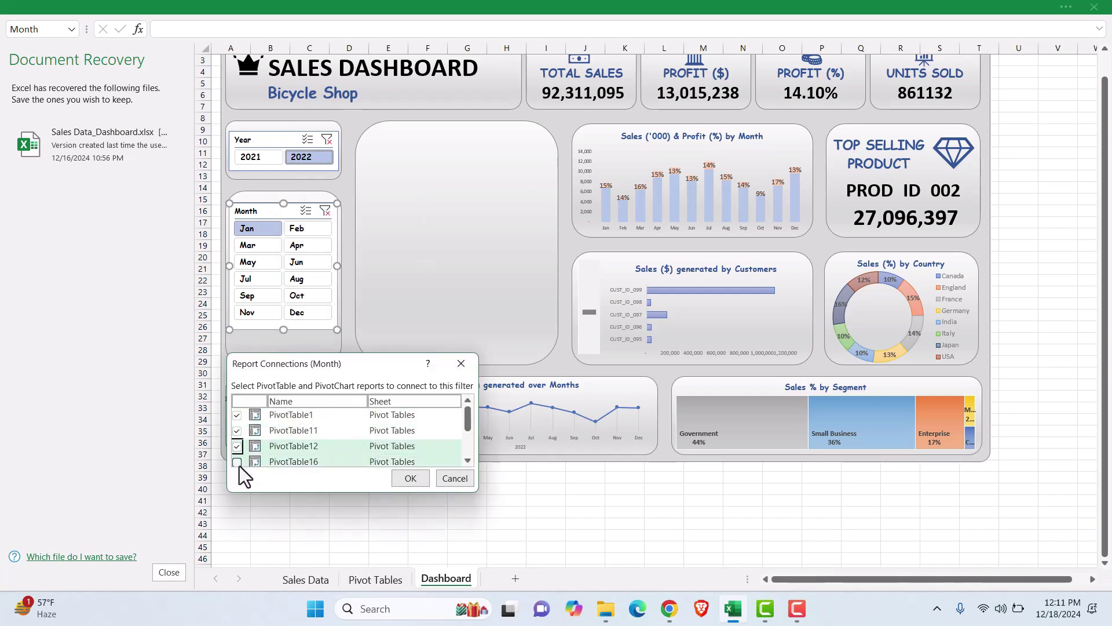
{"action": "left_click", "coordinate": [238, 462]}
{"action": "scroll", "coordinate": [265, 436], "scroll_direction": "down", "scroll_amount": 2}
{"action": "left_click", "coordinate": [238, 428]}
{"action": "left_click", "coordinate": [237, 442]}
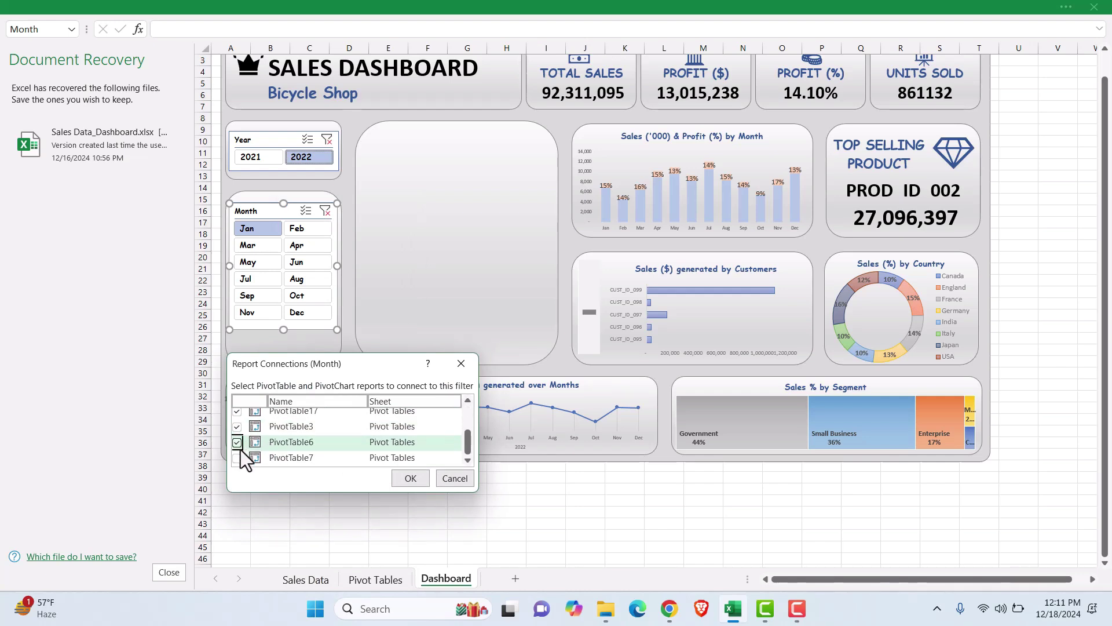
{"action": "left_click", "coordinate": [237, 458]}
{"action": "left_click", "coordinate": [411, 479]}
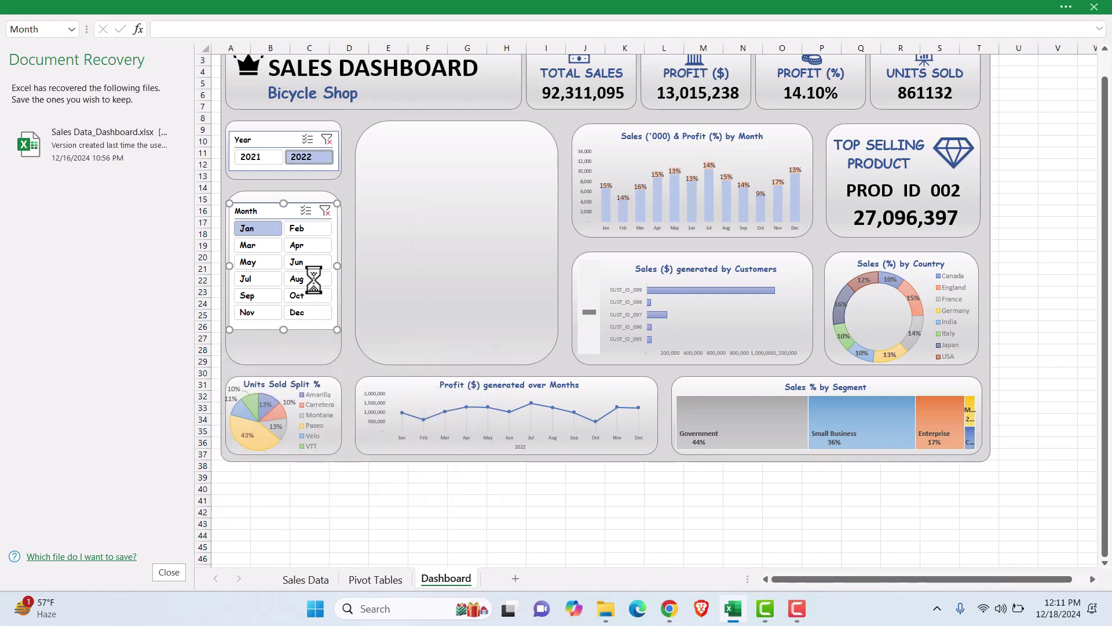
Test the Month slicer by filtering to Feb, Jun, Mar and Jan in turn
{"action": "left_click", "coordinate": [307, 229]}
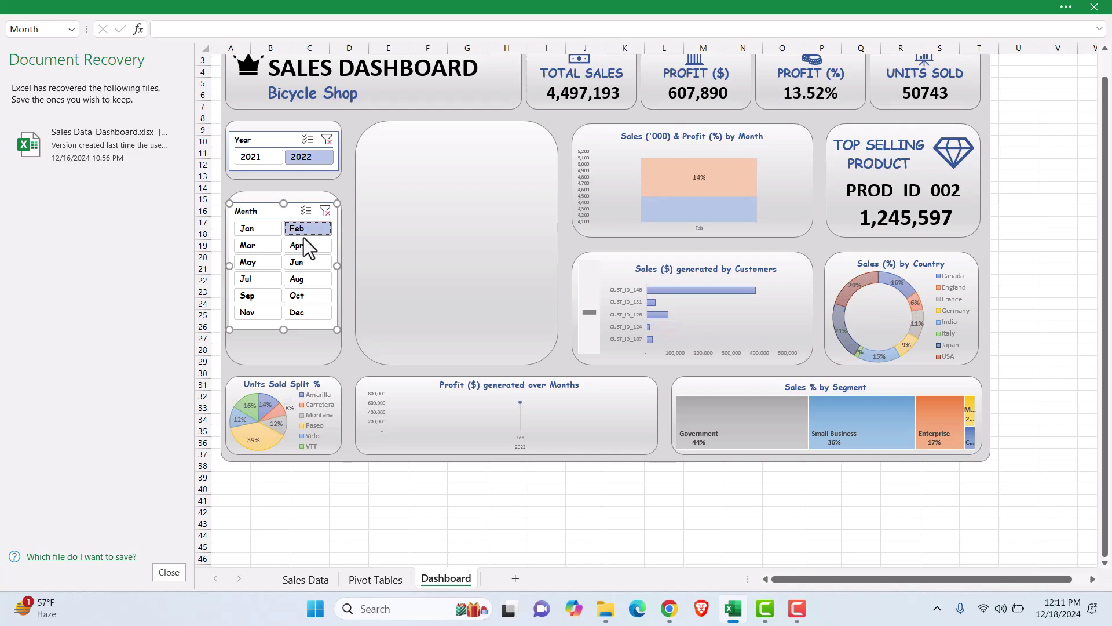
{"action": "left_click", "coordinate": [298, 261]}
{"action": "left_click", "coordinate": [263, 247]}
{"action": "left_click", "coordinate": [258, 229]}
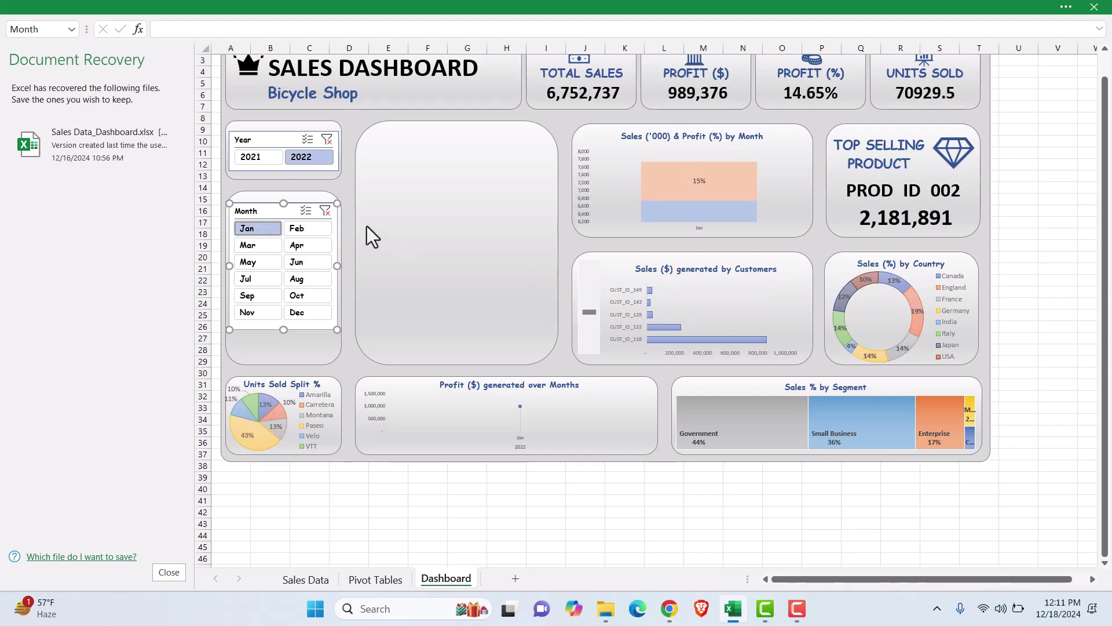
Clear the filters of both the Month and Year slicers
{"action": "left_click", "coordinate": [326, 211]}
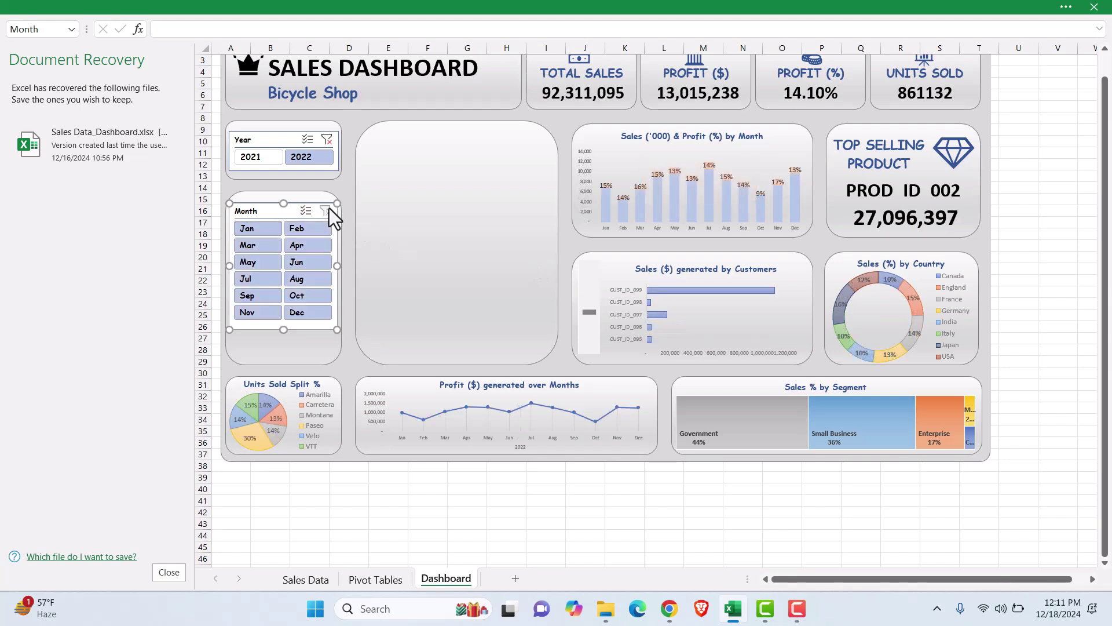
{"action": "left_click", "coordinate": [327, 139]}
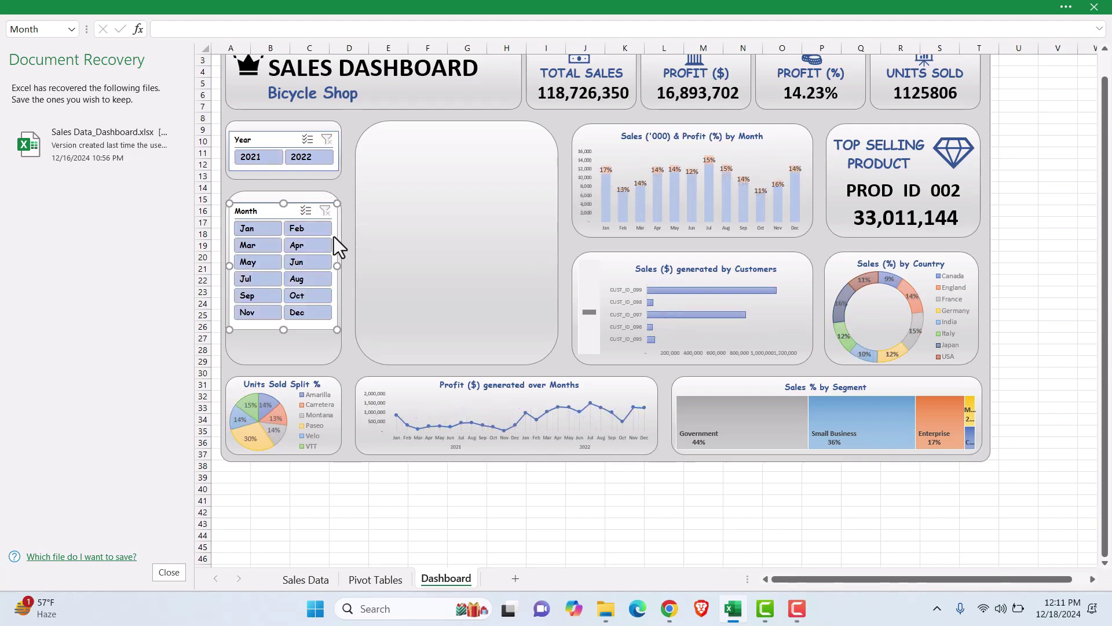
{"action": "left_click", "coordinate": [342, 476]}
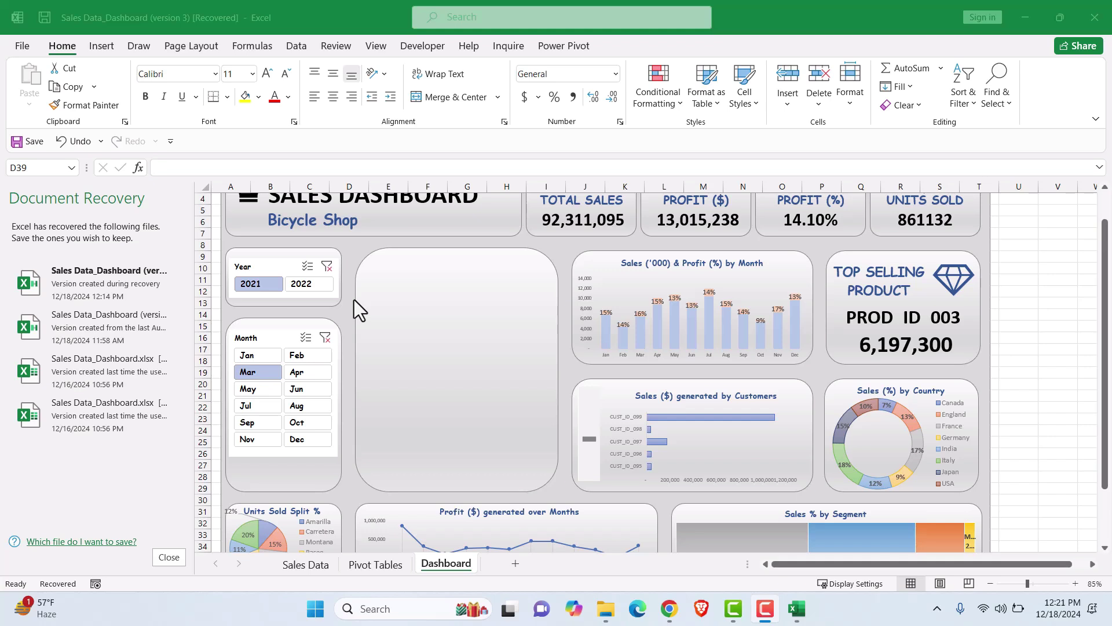
Add a new worksheet and insert a pivot table based on Table1 at cell C5
{"action": "left_click", "coordinate": [515, 562]}
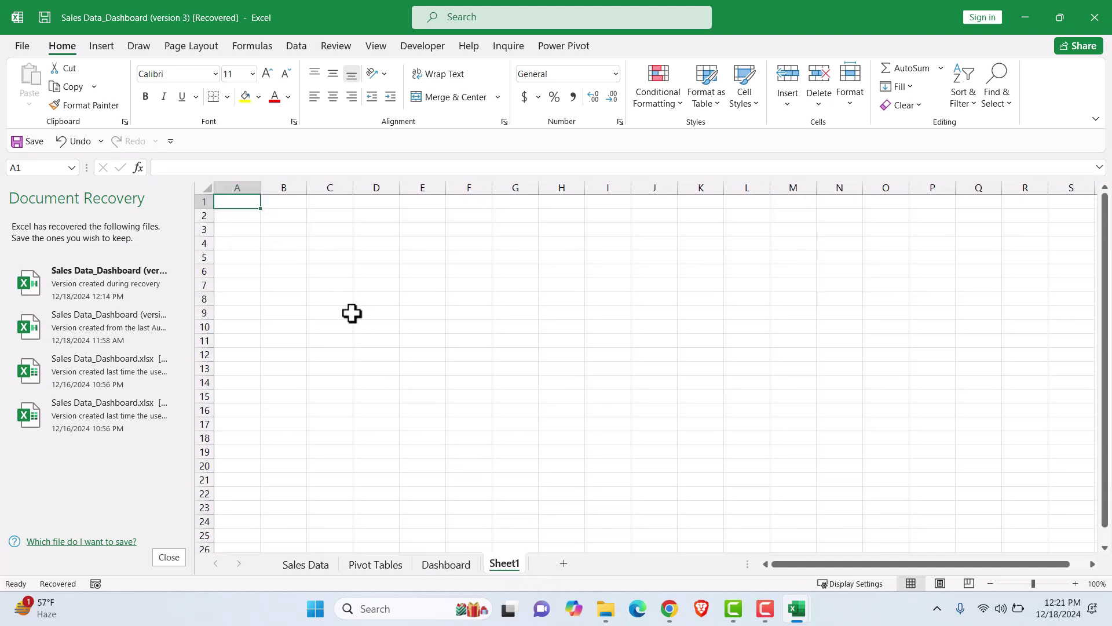
{"action": "left_click", "coordinate": [329, 256]}
{"action": "left_click", "coordinate": [100, 48]}
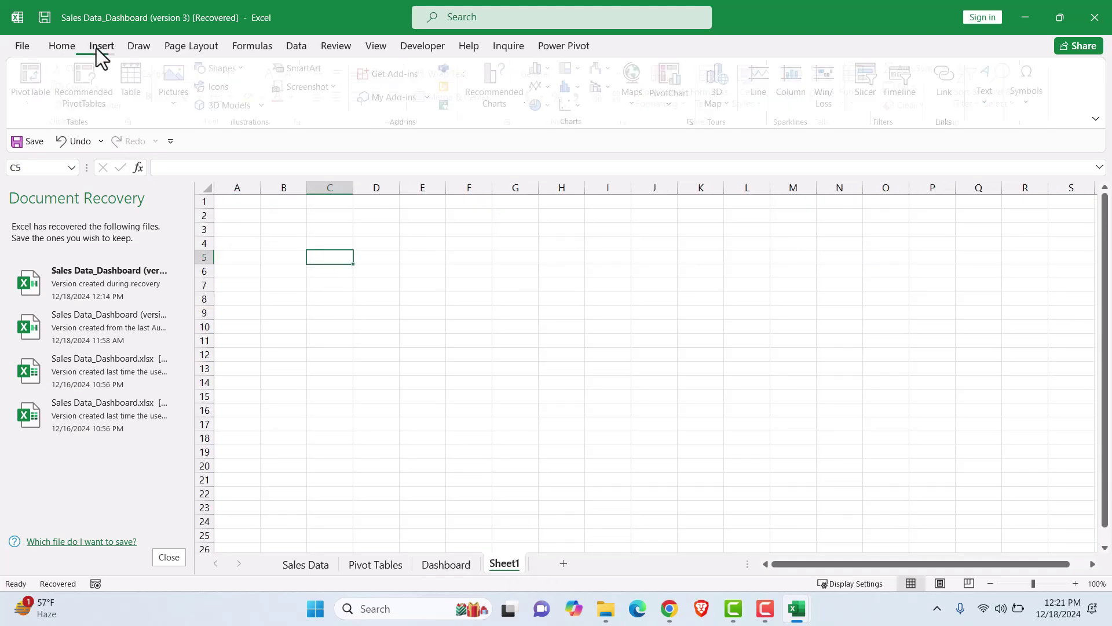
{"action": "left_click", "coordinate": [35, 88]}
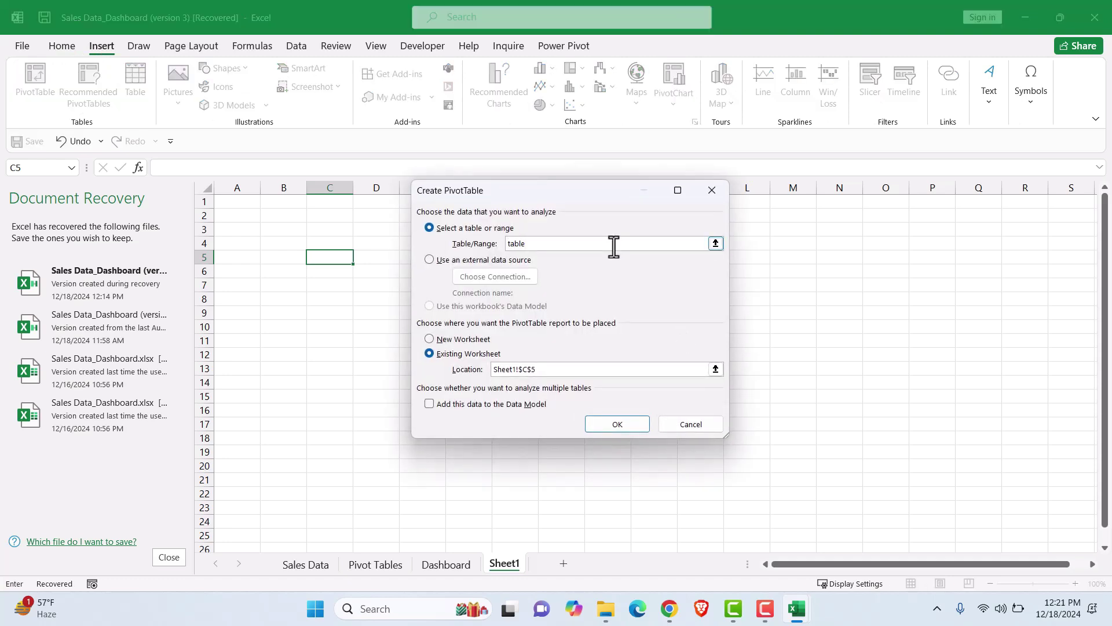
{"action": "type", "text": "tTable1"}
{"action": "key", "text": "Return"}
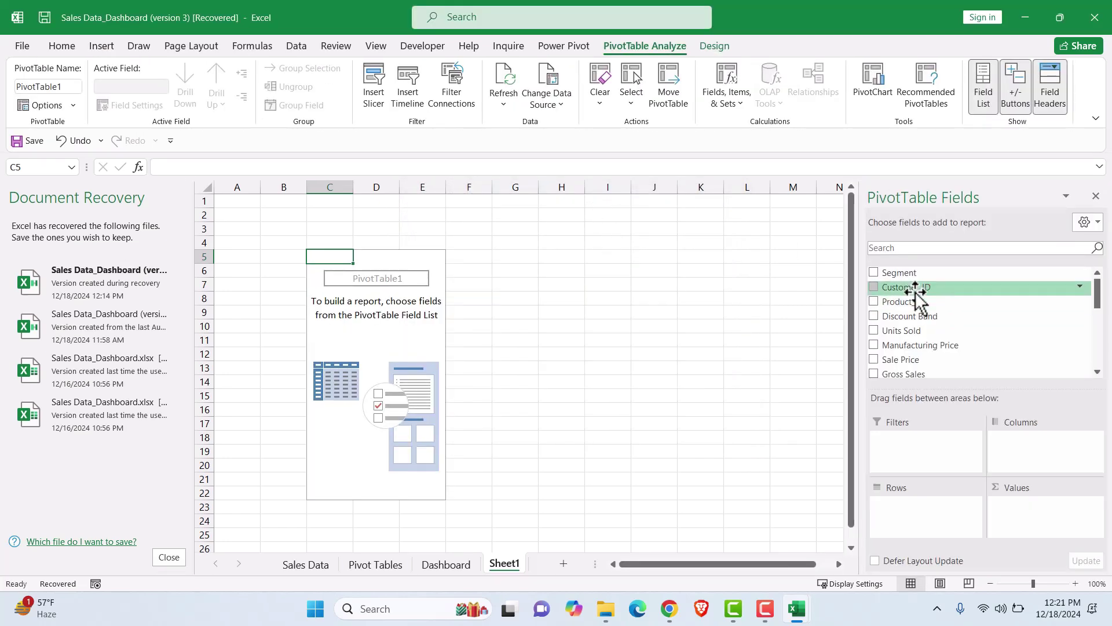
Sort the pivot table's field list from A to Z
{"action": "scroll", "coordinate": [938, 354], "scroll_direction": "down", "scroll_amount": 2}
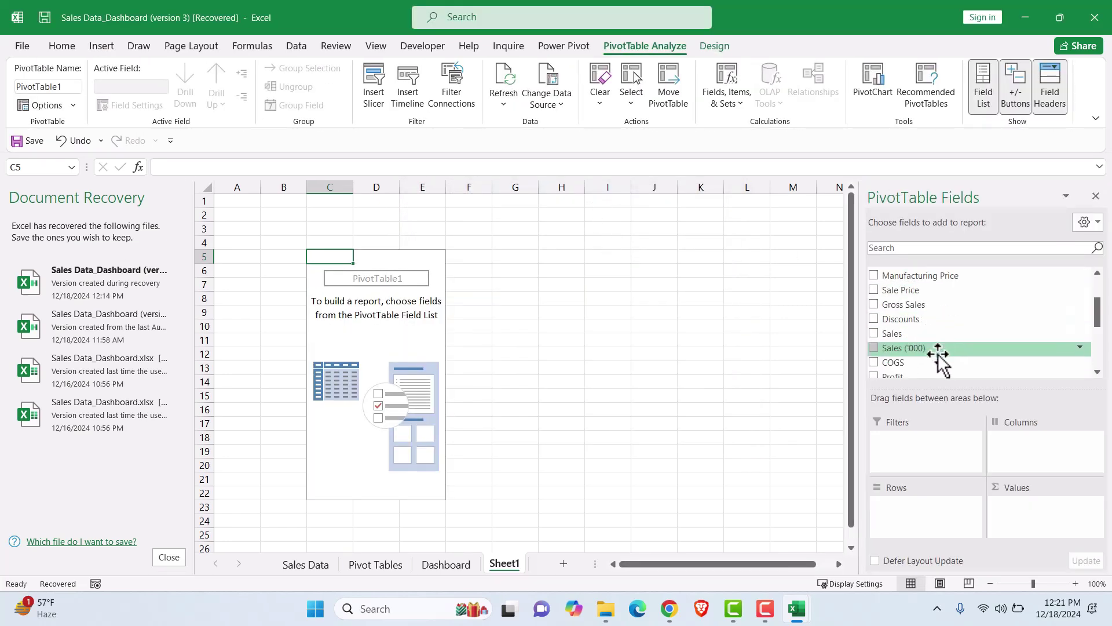
{"action": "scroll", "coordinate": [938, 353], "scroll_direction": "down", "scroll_amount": 3}
{"action": "scroll", "coordinate": [943, 355], "scroll_direction": "up", "scroll_amount": 5}
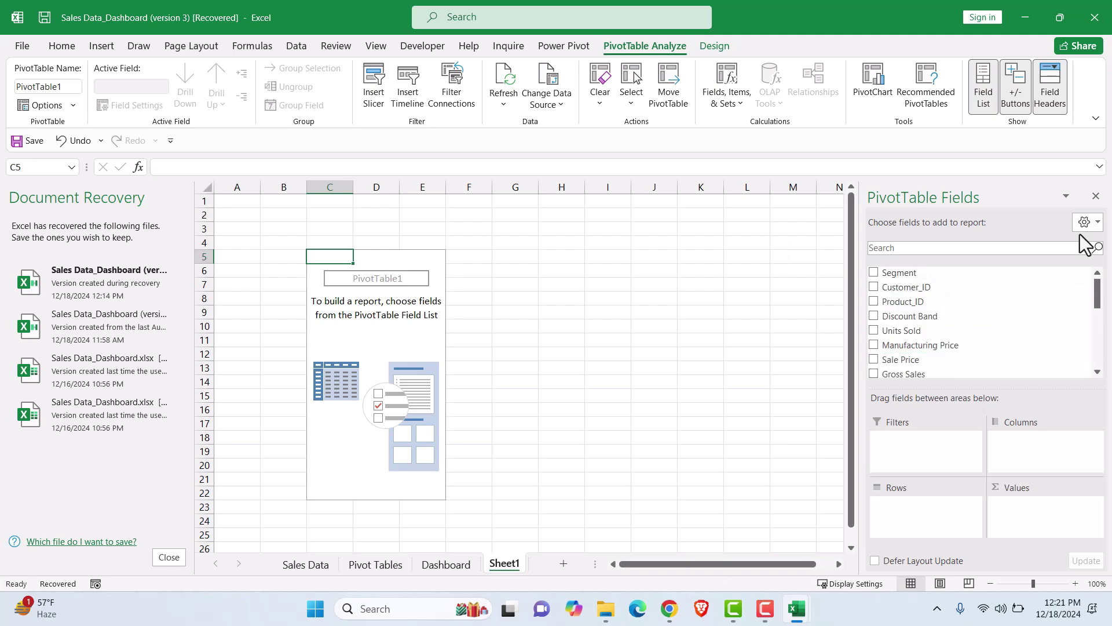
{"action": "left_click", "coordinate": [1096, 222]}
{"action": "left_click", "coordinate": [947, 460]}
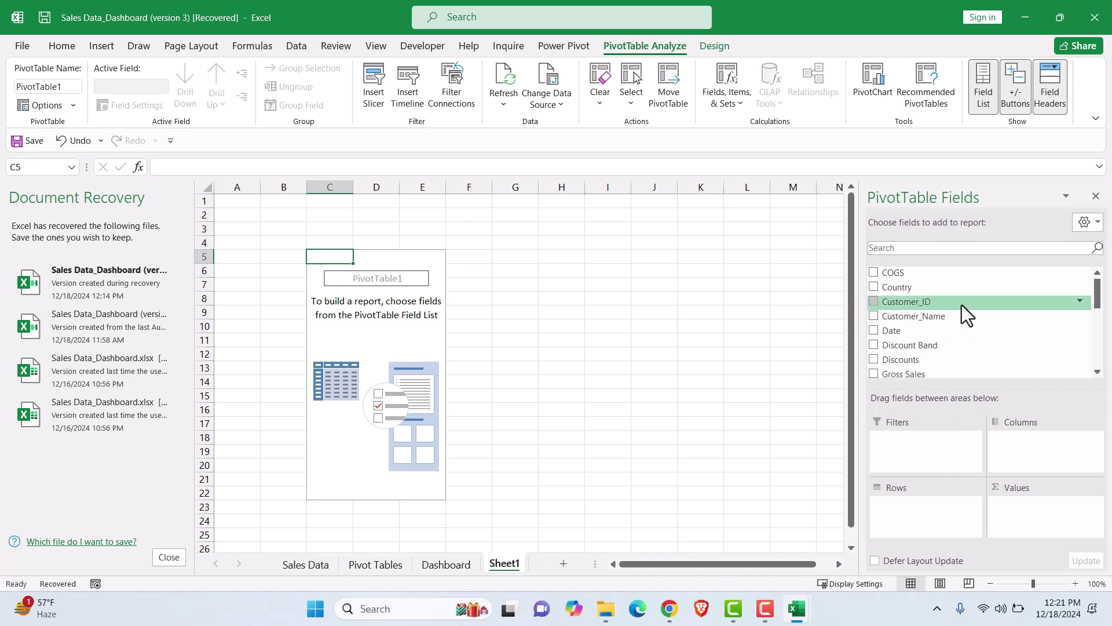
Add Product_Name and Year to the pivot table's rows, and Sales to its values
{"action": "scroll", "coordinate": [962, 307], "scroll_direction": "down", "scroll_amount": 2}
{"action": "left_click_drag", "start_coordinate": [929, 327], "coordinate": [929, 510]}
{"action": "scroll", "coordinate": [929, 335], "scroll_direction": "down", "scroll_amount": 3}
{"action": "left_click_drag", "start_coordinate": [902, 348], "coordinate": [911, 520]}
{"action": "scroll", "coordinate": [955, 324], "scroll_direction": "up", "scroll_amount": 1}
{"action": "left_click_drag", "start_coordinate": [956, 328], "coordinate": [1011, 503]}
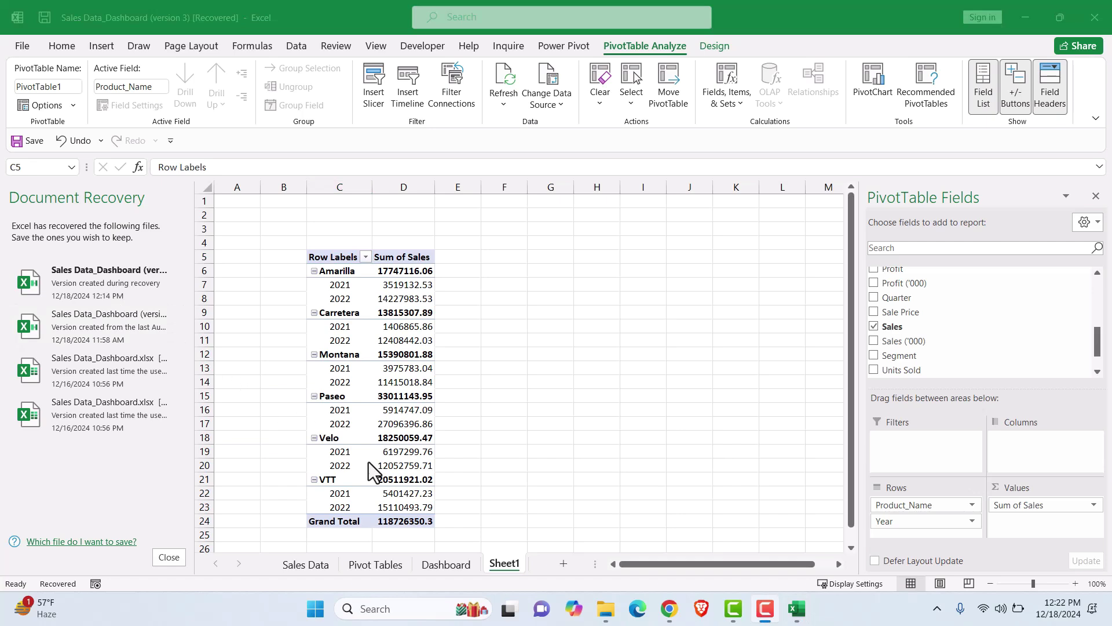
Remove the grand total from the product sales pivot table
{"action": "left_click", "coordinate": [329, 522]}
{"action": "right_click", "coordinate": [325, 524]}
{"action": "left_click", "coordinate": [384, 424]}
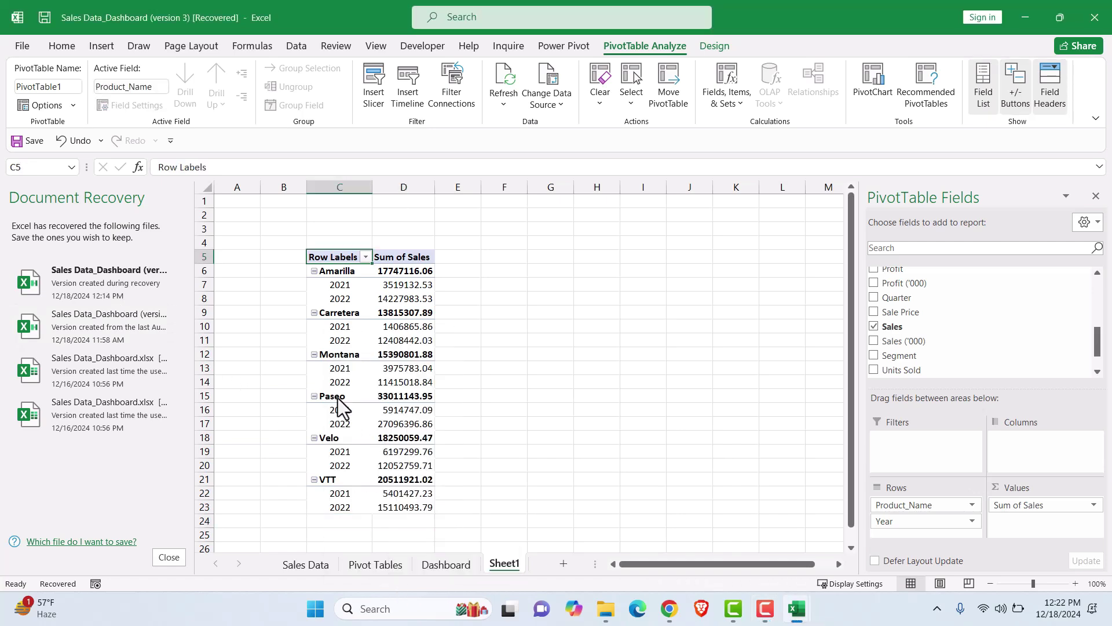
Enable the Classic PivotTable layout in the product sales pivot table's display options
{"action": "left_click", "coordinate": [341, 371]}
{"action": "right_click", "coordinate": [344, 378]}
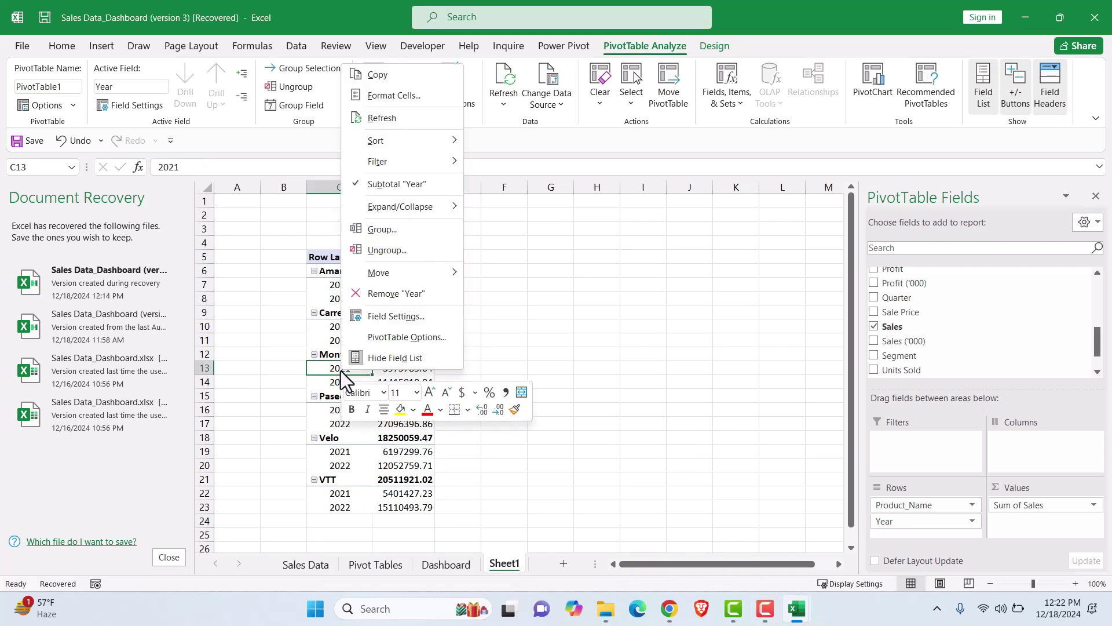
{"action": "left_click", "coordinate": [369, 338]}
{"action": "left_click", "coordinate": [478, 212]}
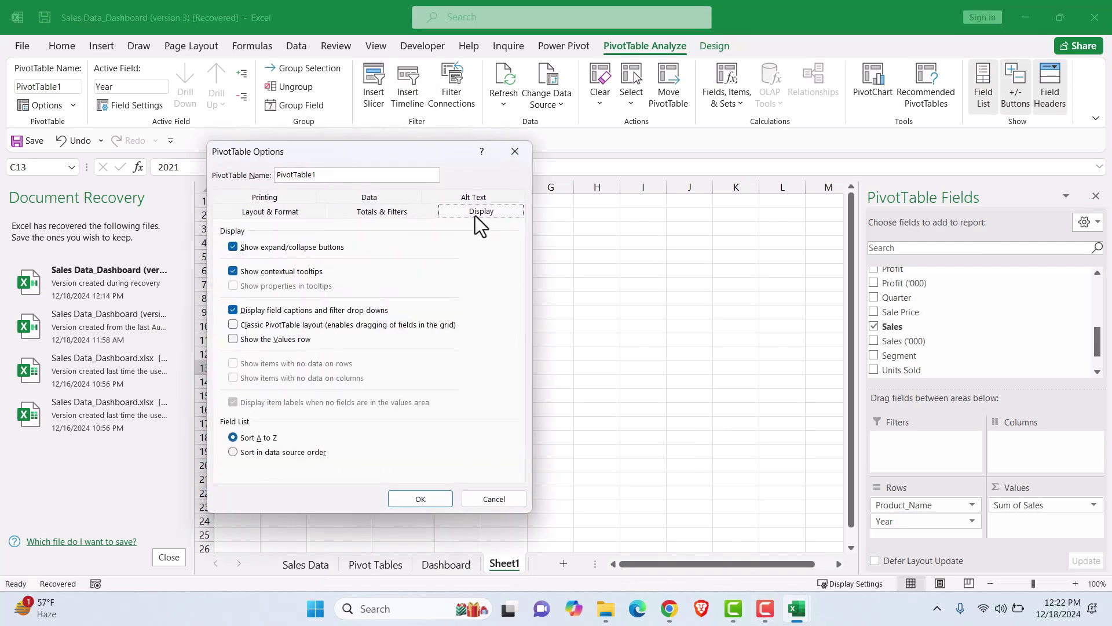
{"action": "left_click", "coordinate": [255, 324]}
{"action": "left_click", "coordinate": [421, 499]}
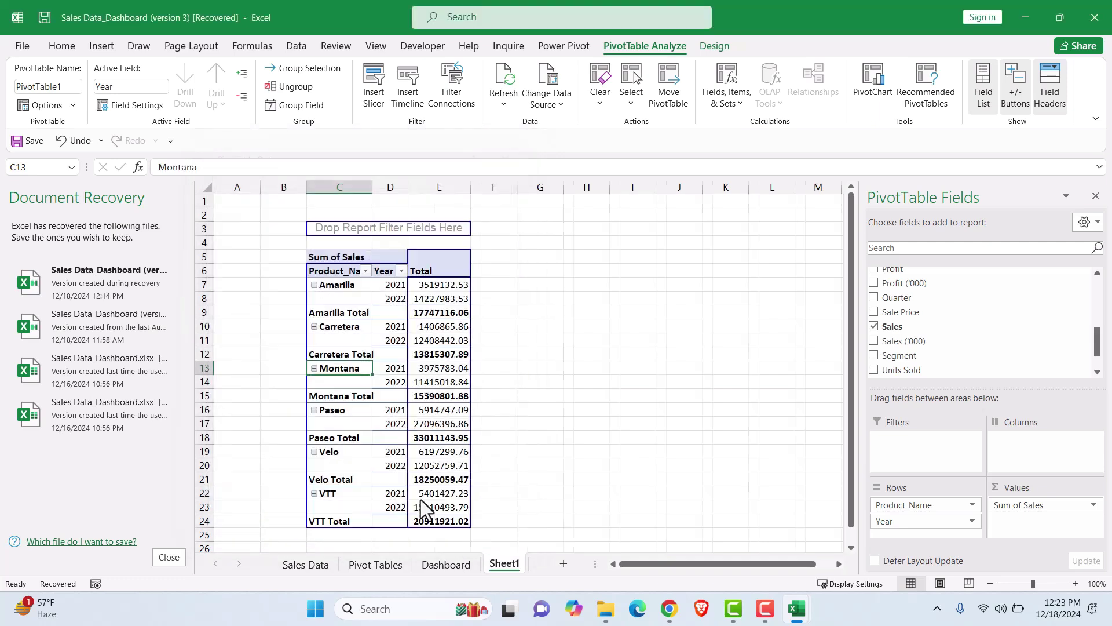
{"action": "left_click", "coordinate": [525, 282]}
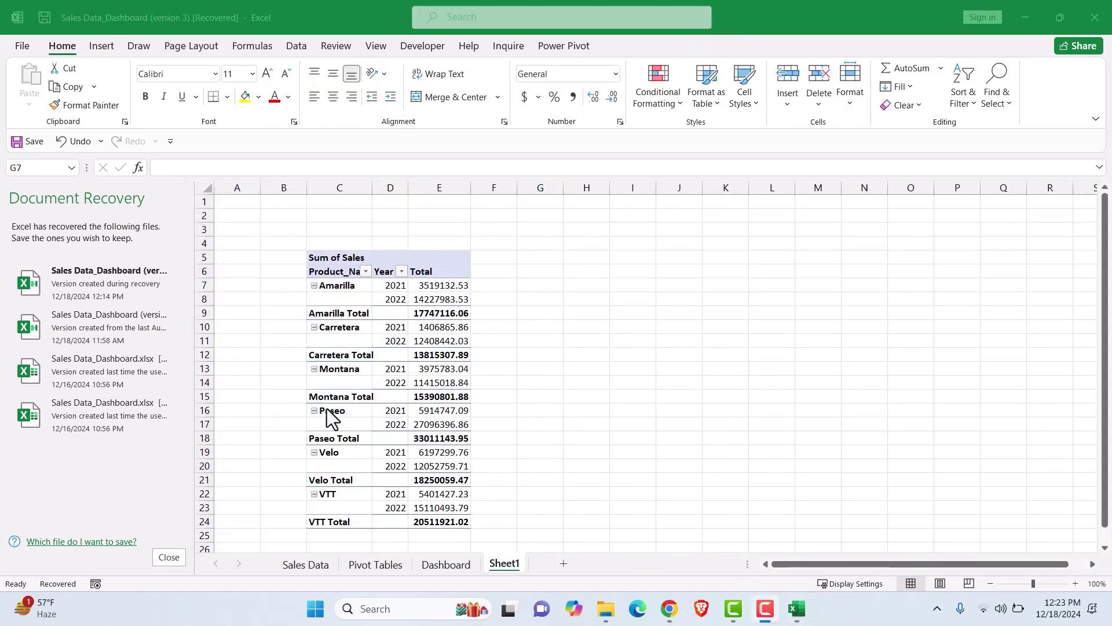
Turn off the Product_Name subtotals in the pivot table
{"action": "right_click", "coordinate": [326, 409]}
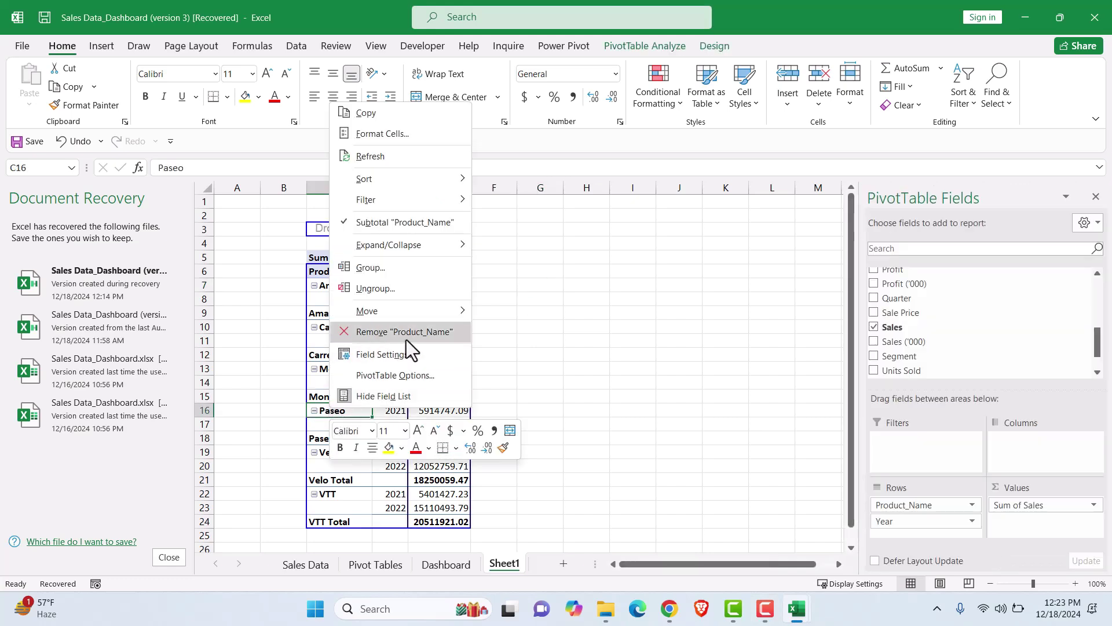
{"action": "left_click", "coordinate": [350, 222]}
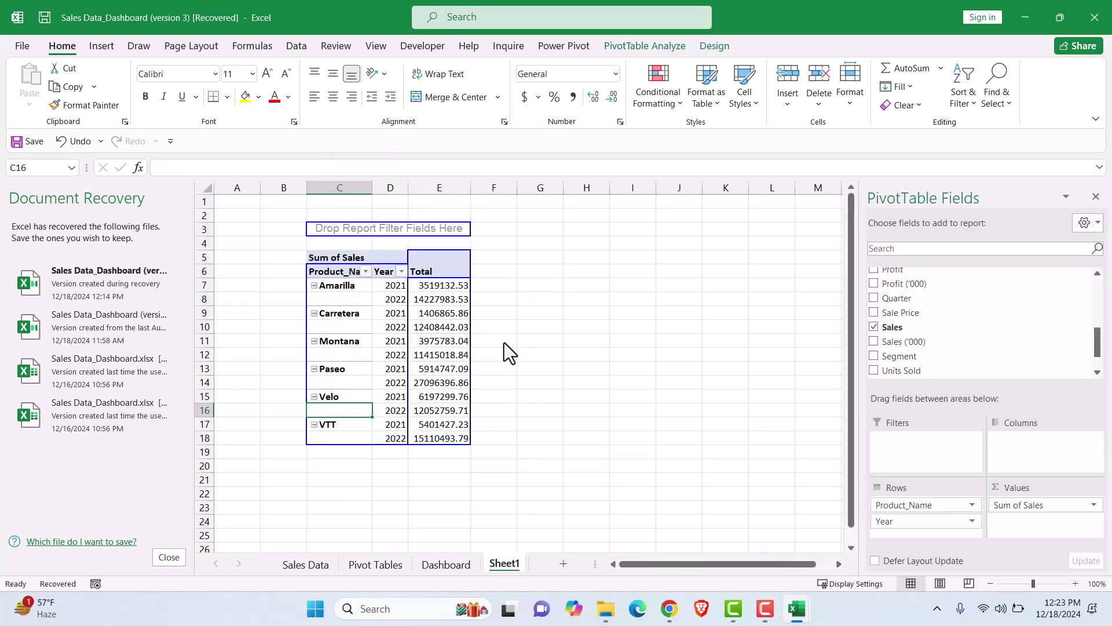
{"action": "left_click", "coordinate": [552, 331]}
{"action": "key", "text": "F10"}
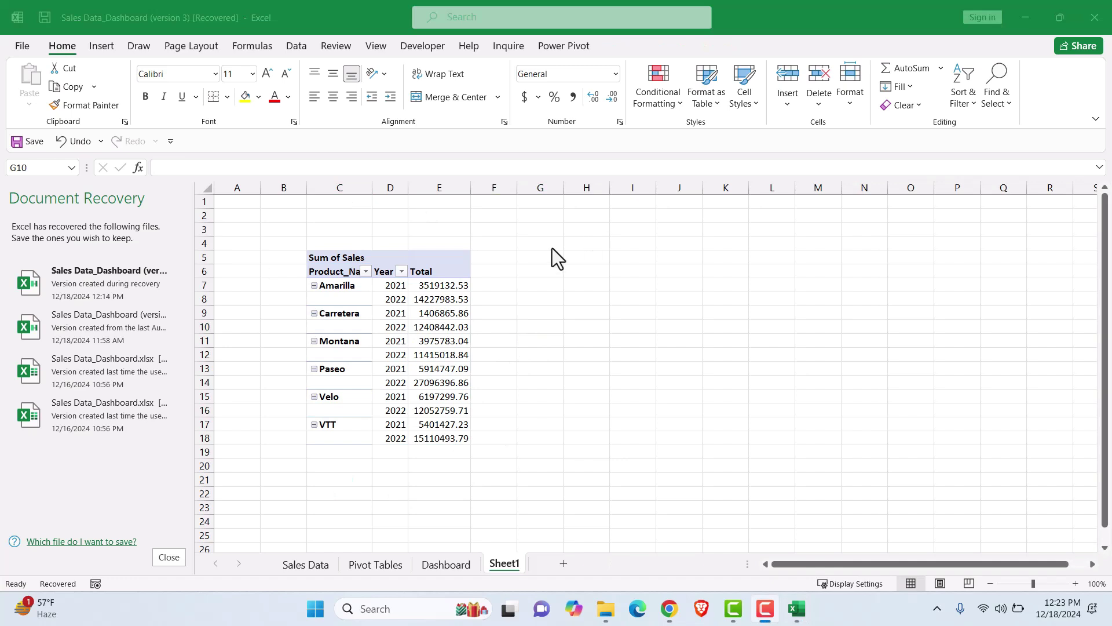
Format the pivot table's sales values in E7:E18 with thousands separators and no decimals
{"action": "left_click_drag", "start_coordinate": [441, 290], "coordinate": [442, 438]}
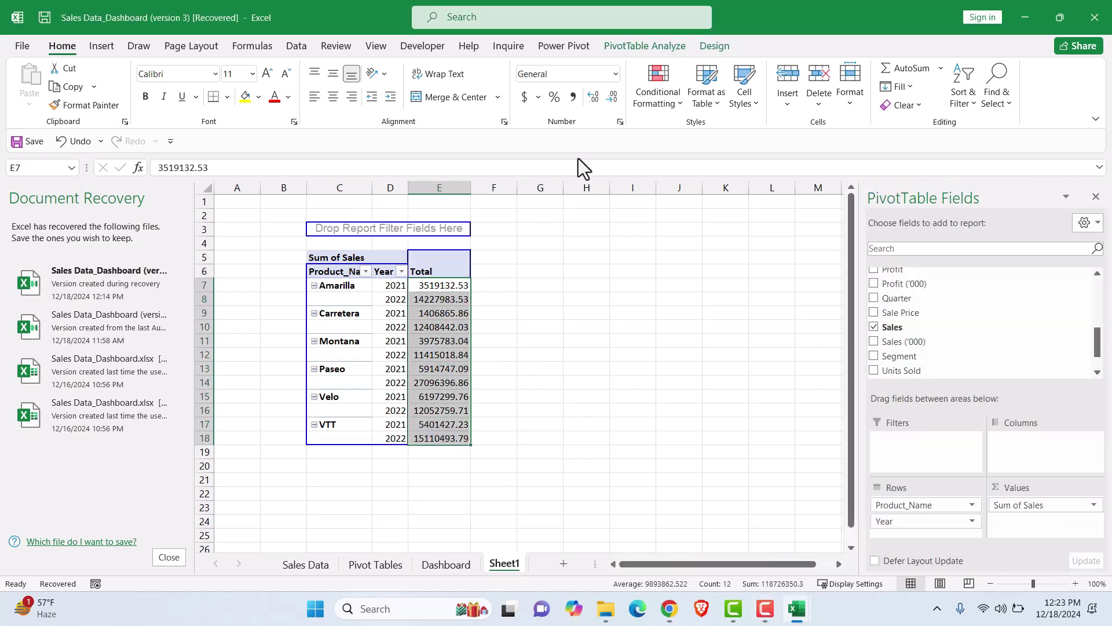
{"action": "left_click", "coordinate": [573, 96]}
{"action": "left_click", "coordinate": [609, 96]}
{"action": "left_click", "coordinate": [609, 97]}
Turn on repeated item labels for the Product_Name field, keeping the tabular form
{"action": "left_click", "coordinate": [325, 300]}
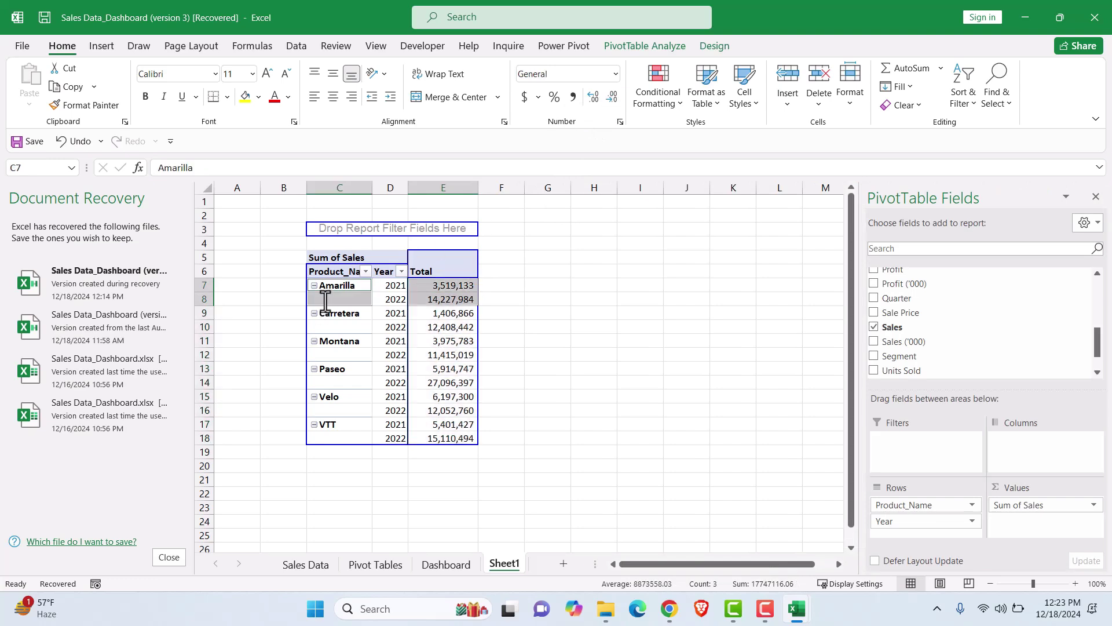
{"action": "right_click", "coordinate": [326, 300]}
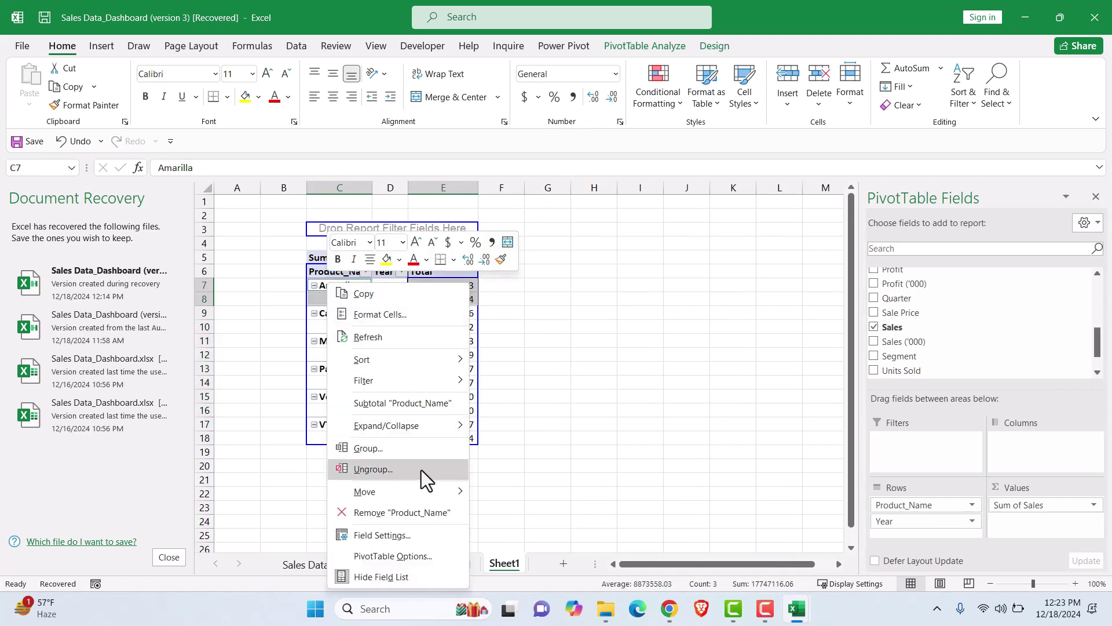
{"action": "left_click", "coordinate": [401, 536]}
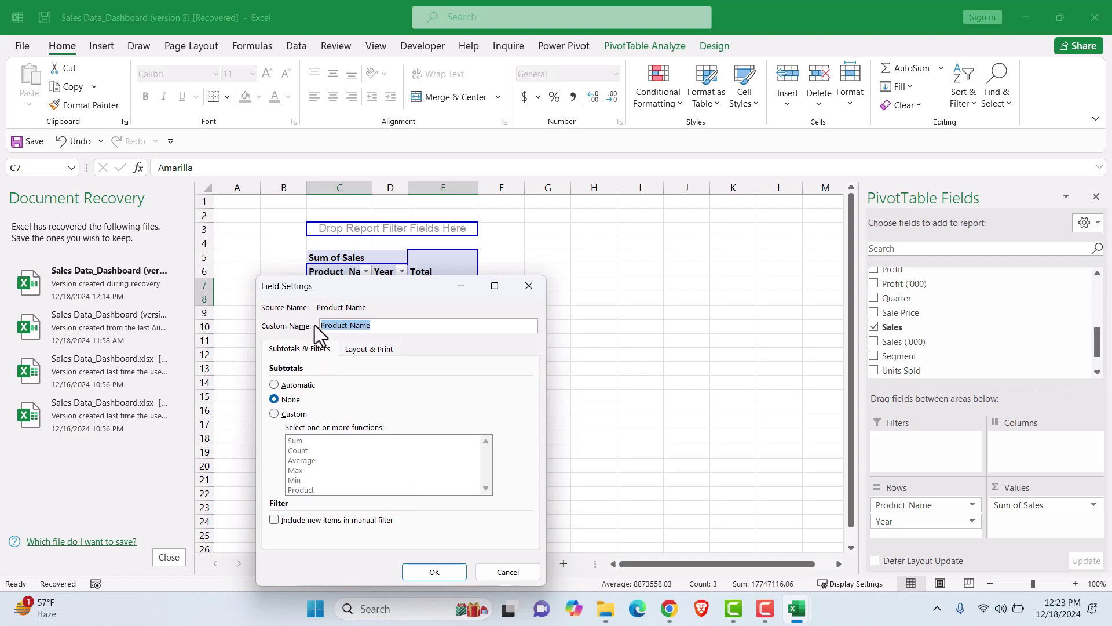
{"action": "left_click", "coordinate": [369, 349]}
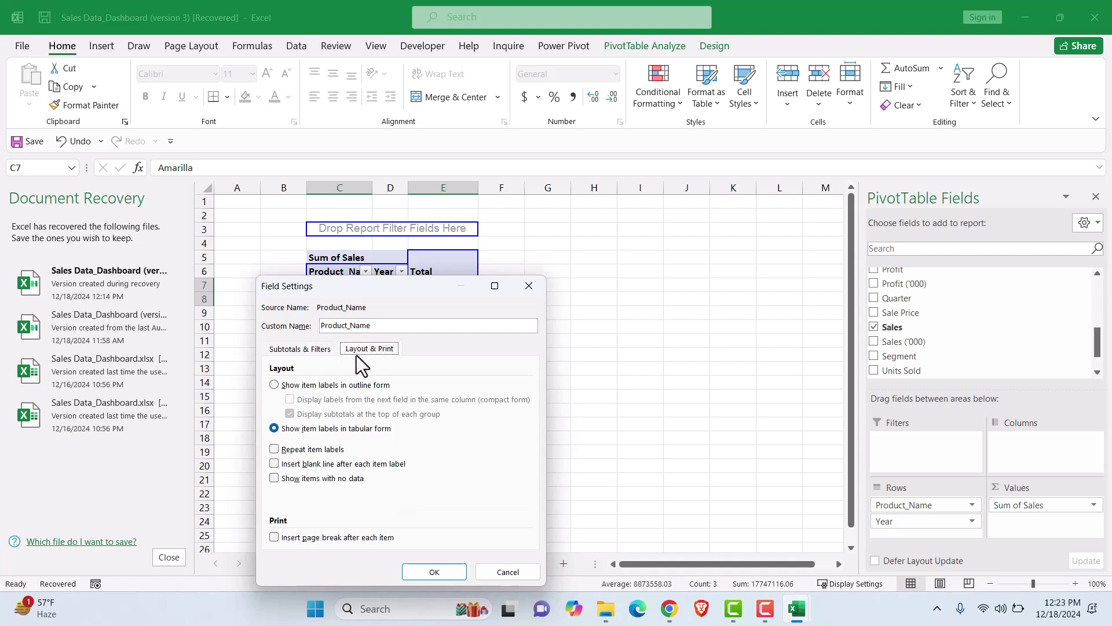
{"action": "left_click", "coordinate": [289, 450]}
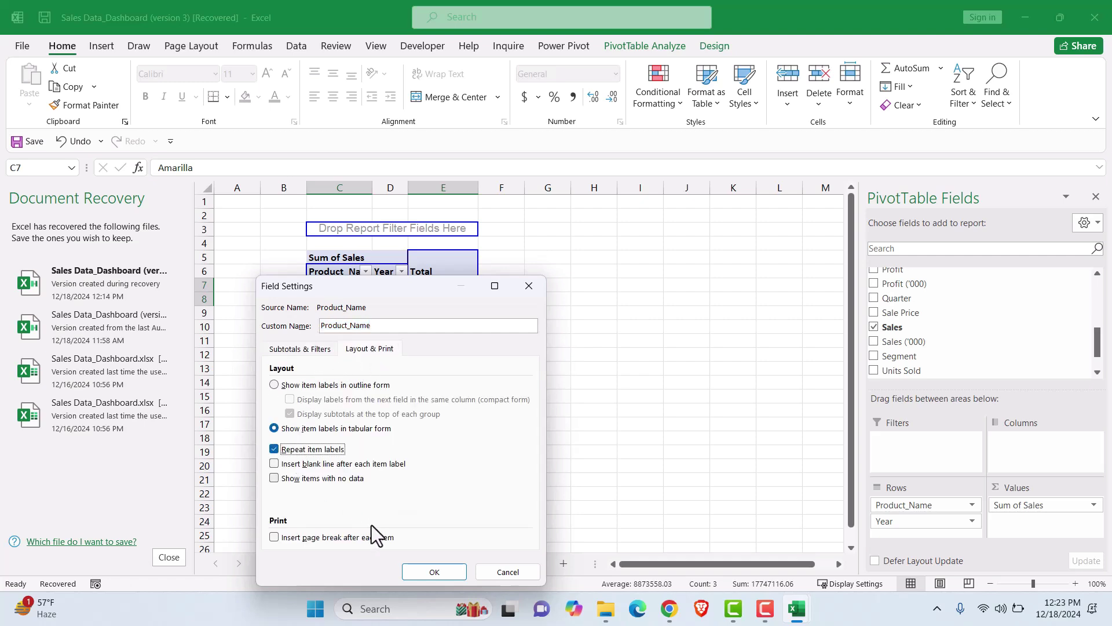
{"action": "left_click", "coordinate": [425, 573]}
{"action": "left_click", "coordinate": [523, 340]}
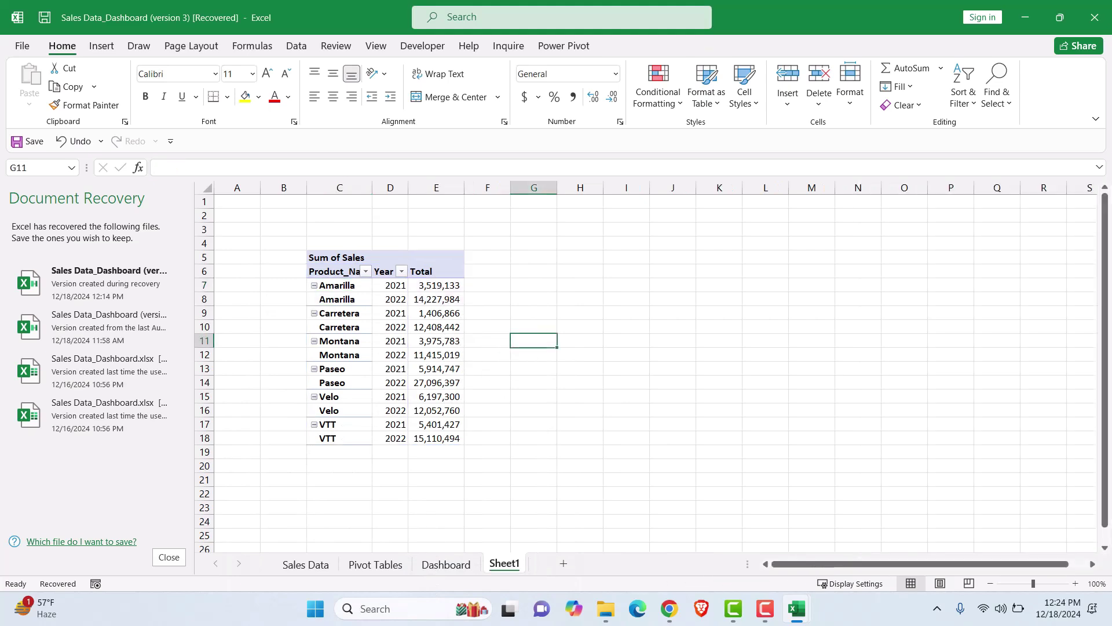
{"action": "key", "text": "F10"}
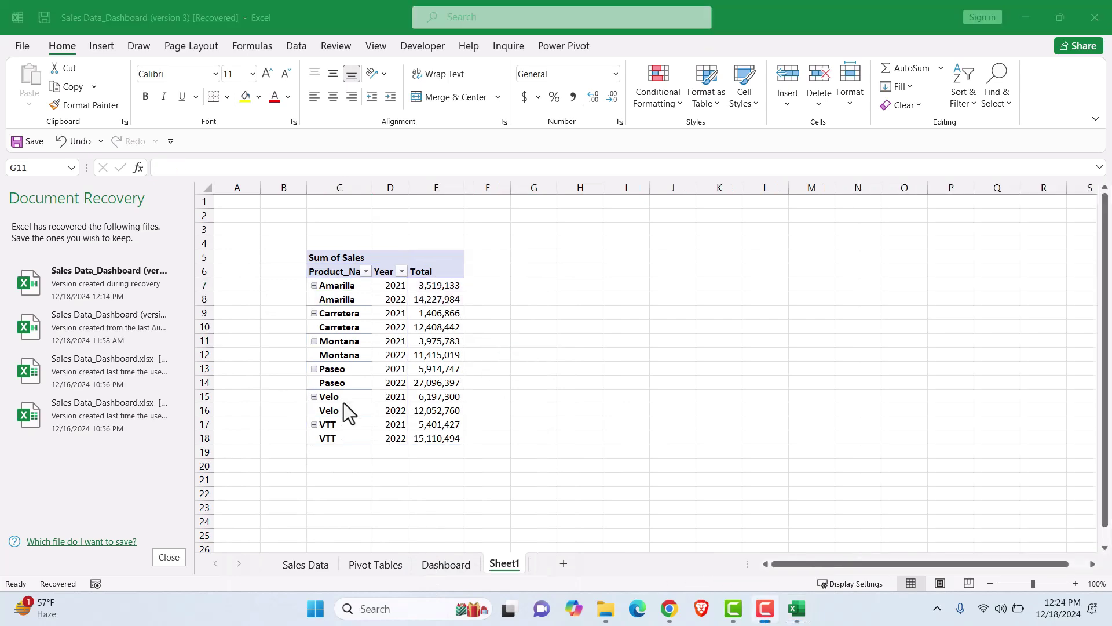
Try to insert a Sunburst chart based on the product sales pivot table
{"action": "left_click", "coordinate": [388, 342]}
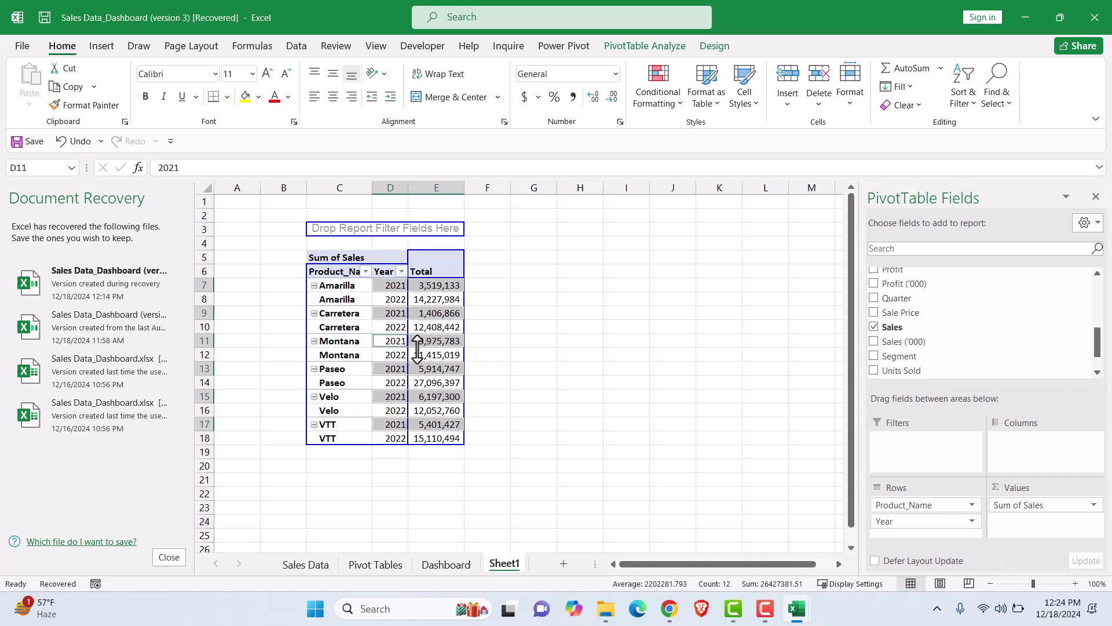
{"action": "left_click", "coordinate": [417, 350]}
{"action": "left_click", "coordinate": [401, 342]}
{"action": "left_click", "coordinate": [101, 46]}
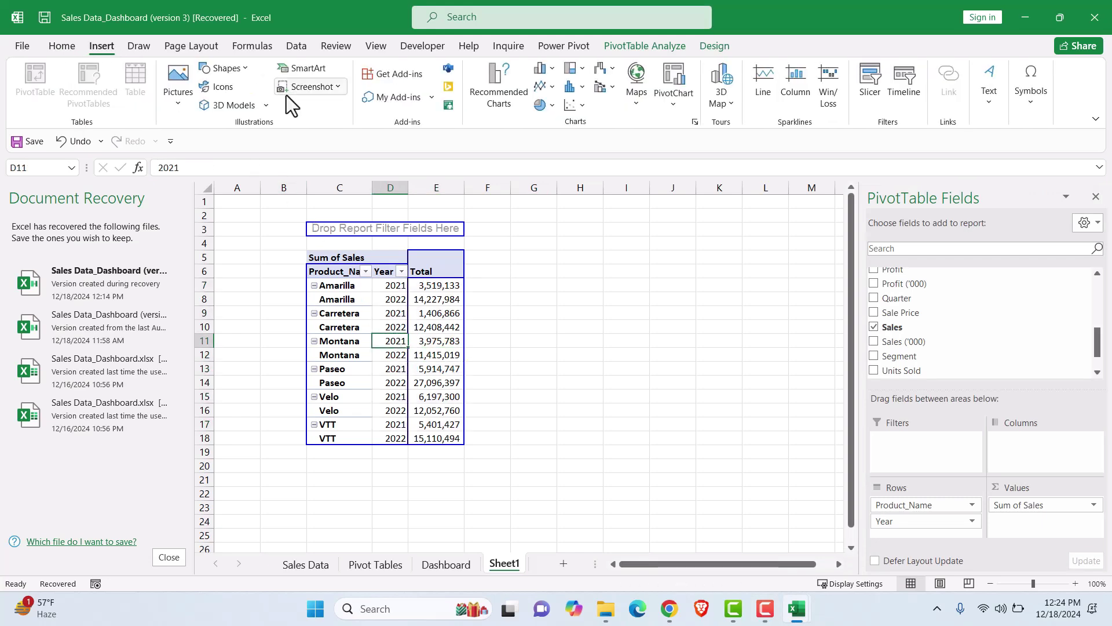
{"action": "left_click", "coordinate": [517, 97]}
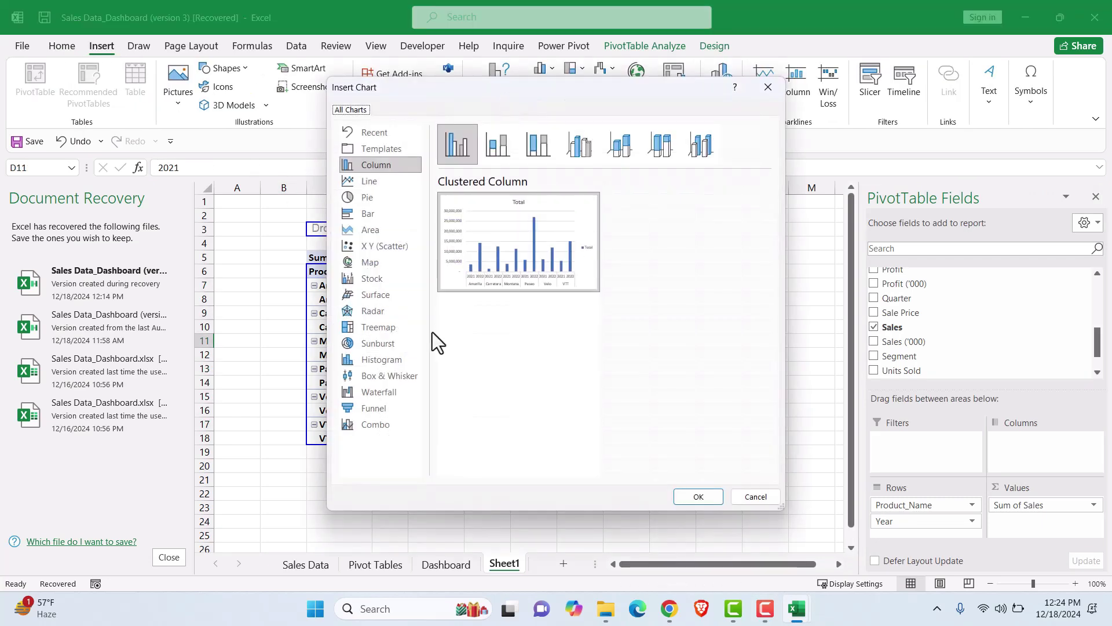
{"action": "left_click", "coordinate": [381, 344]}
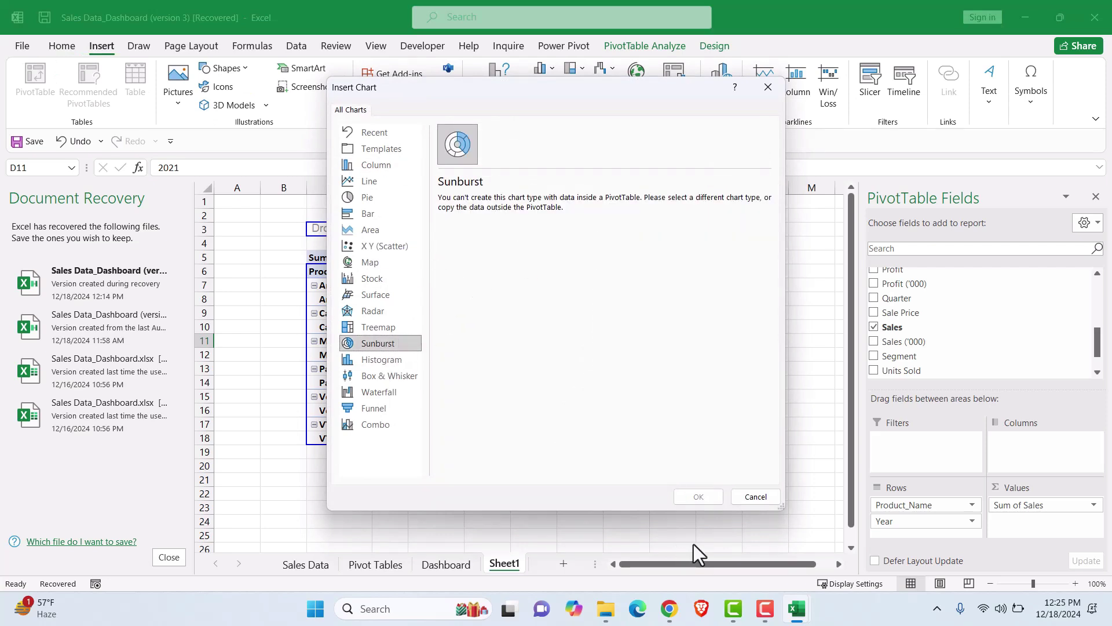
{"action": "left_click", "coordinate": [755, 497]}
{"action": "left_click", "coordinate": [490, 452]}
{"action": "left_click_drag", "start_coordinate": [339, 290], "coordinate": [542, 360]}
{"action": "left_click_drag", "start_coordinate": [330, 283], "coordinate": [551, 322]}
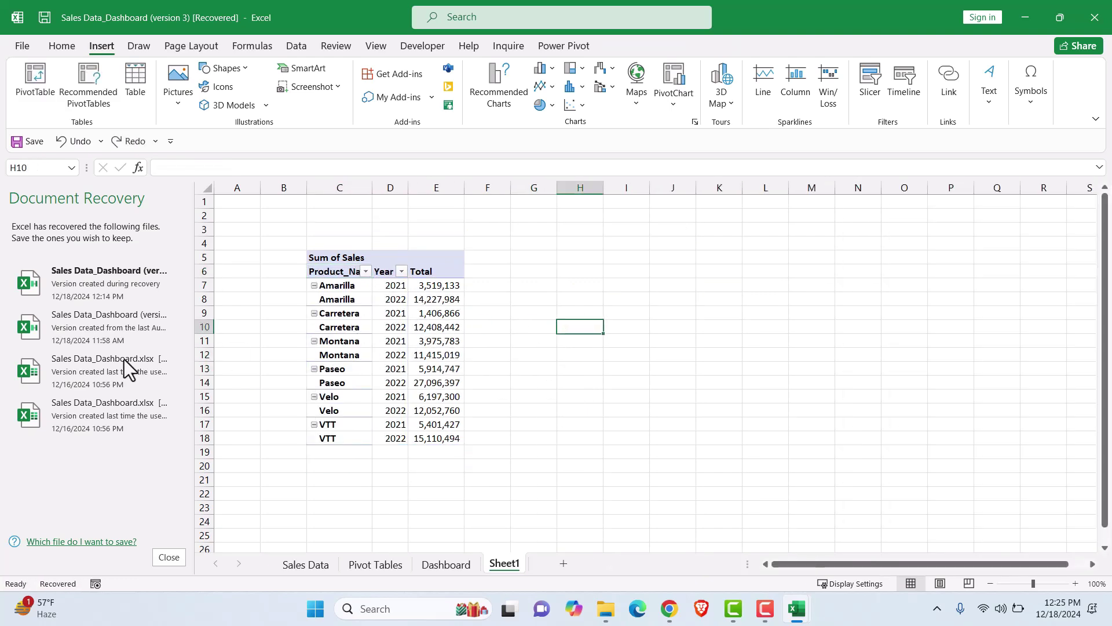
{"action": "left_click", "coordinate": [347, 277]}
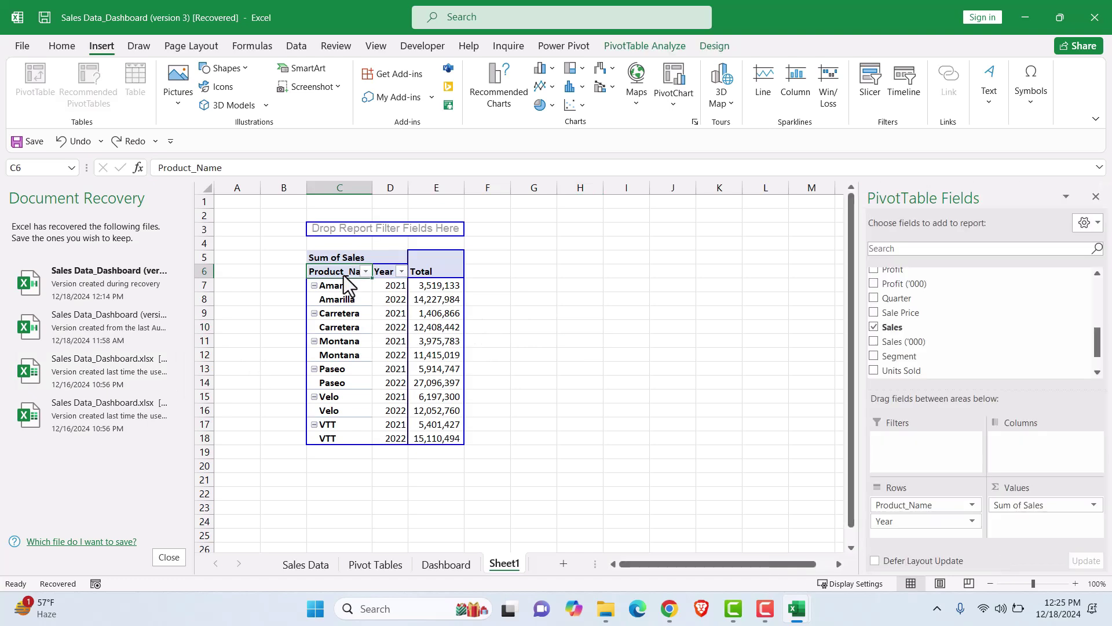
{"action": "key", "text": "ctrl+c"}
{"action": "left_click", "coordinate": [581, 261]}
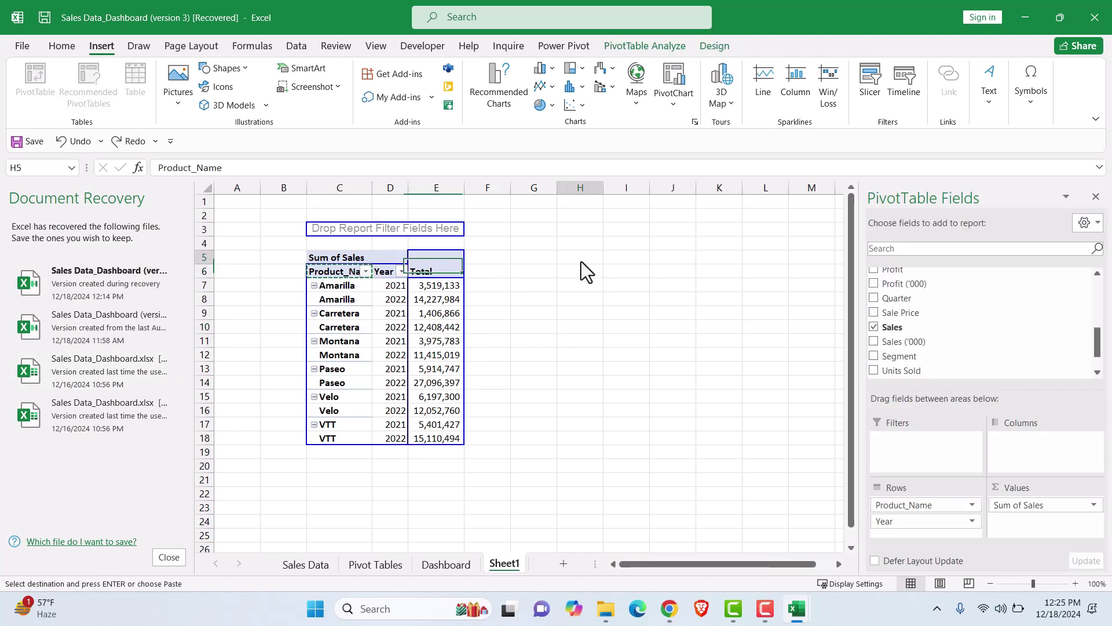
{"action": "key", "text": "ctrl+v"}
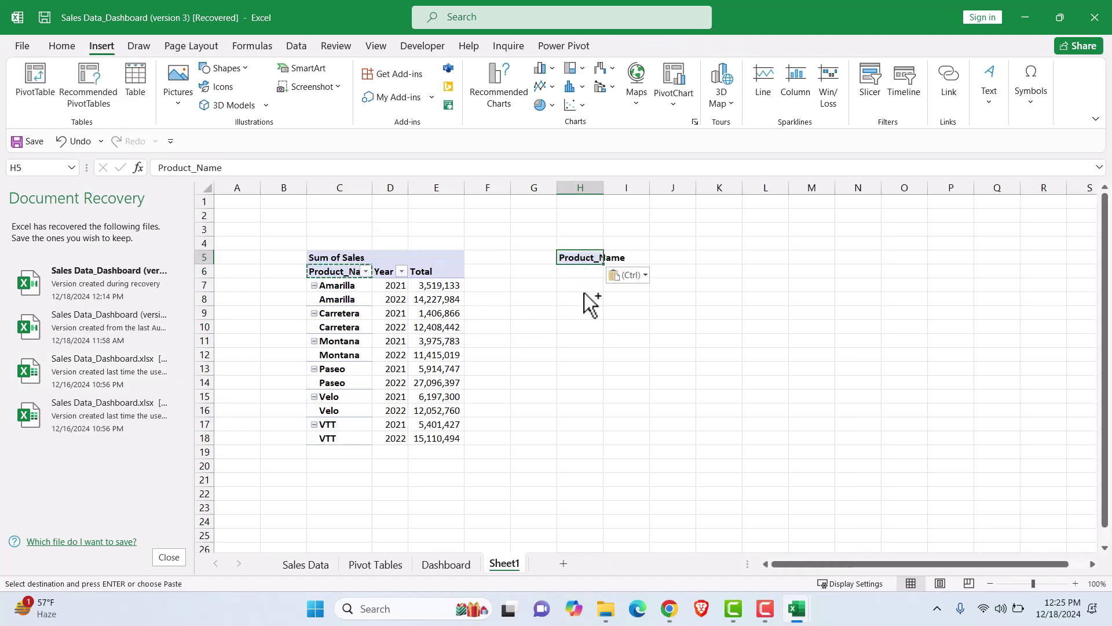
{"action": "key", "text": "ctrl+z"}
{"action": "left_click", "coordinate": [522, 330]}
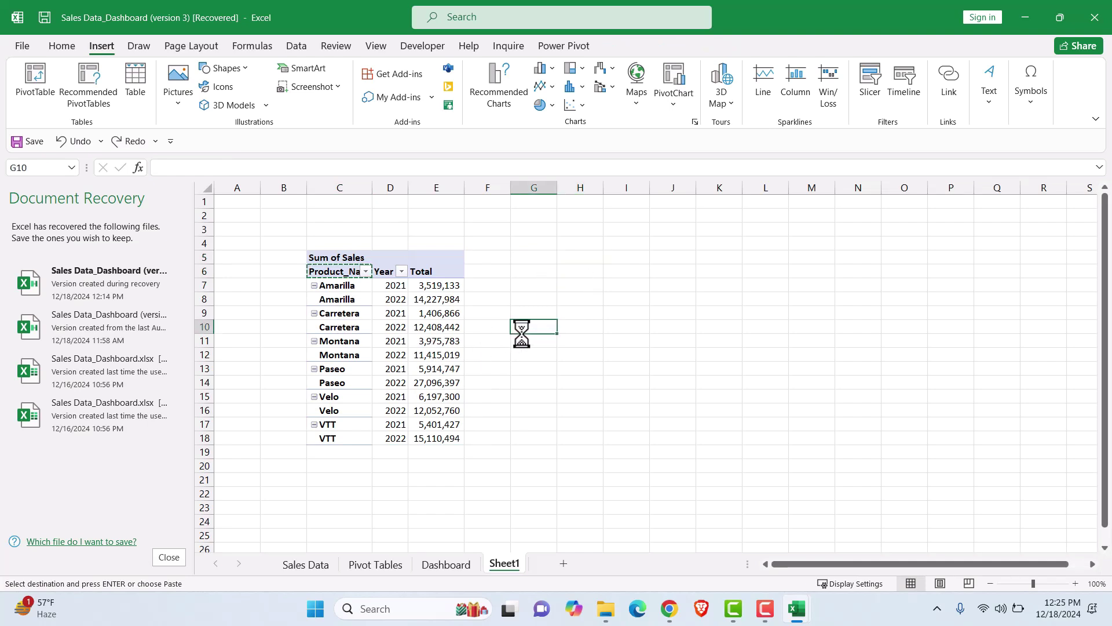
{"action": "left_click", "coordinate": [351, 276]}
{"action": "left_click_drag", "start_coordinate": [354, 278], "coordinate": [492, 299]}
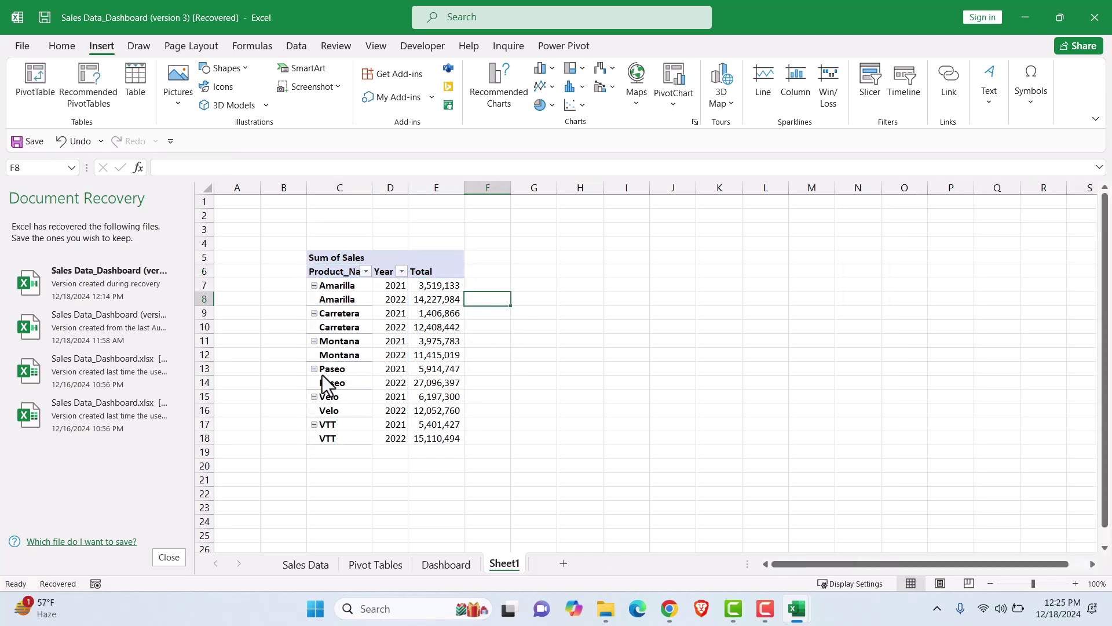
Copy the pivot table range C6:E18 to a separate block starting at H6 and widen its columns to fit
{"action": "left_click_drag", "start_coordinate": [339, 440], "coordinate": [450, 280]}
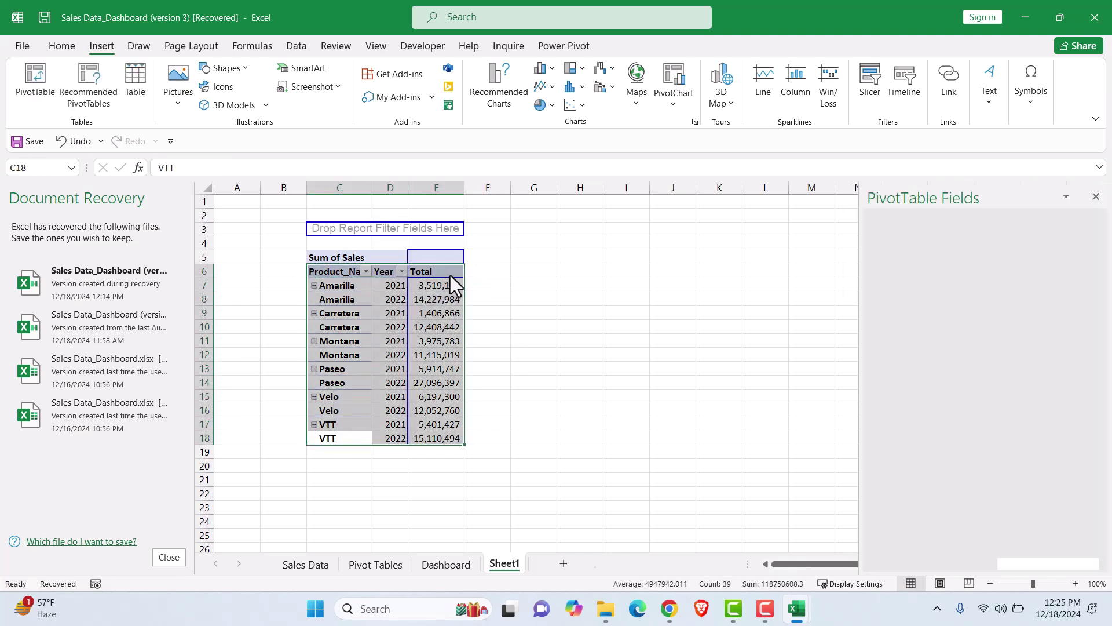
{"action": "key", "text": "ctrl+c"}
{"action": "left_click", "coordinate": [575, 274]}
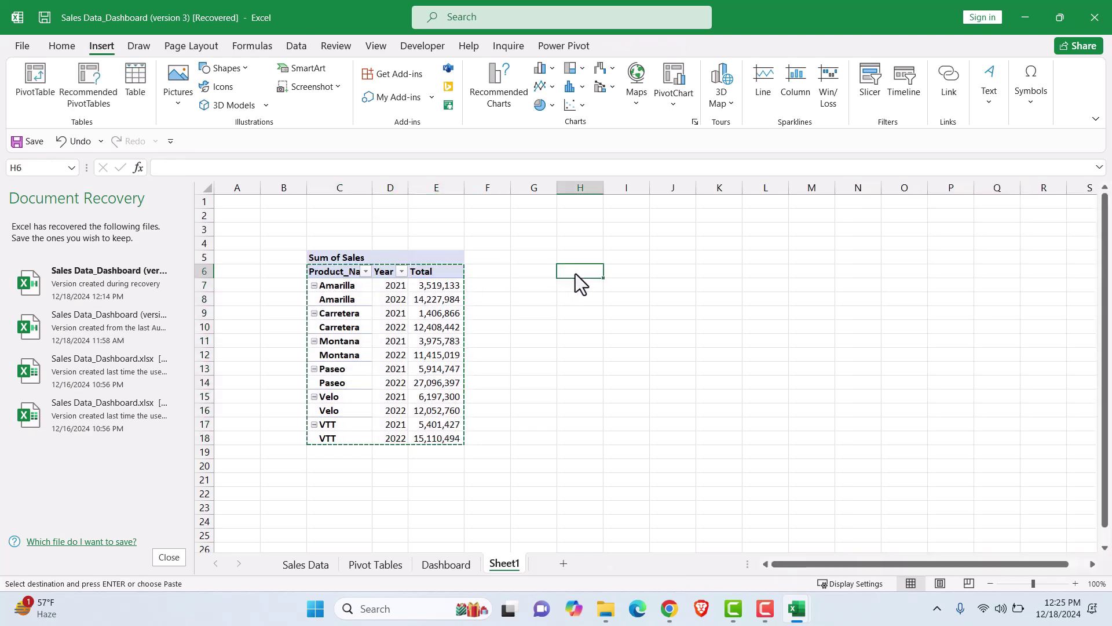
{"action": "key", "text": "ctrl+v"}
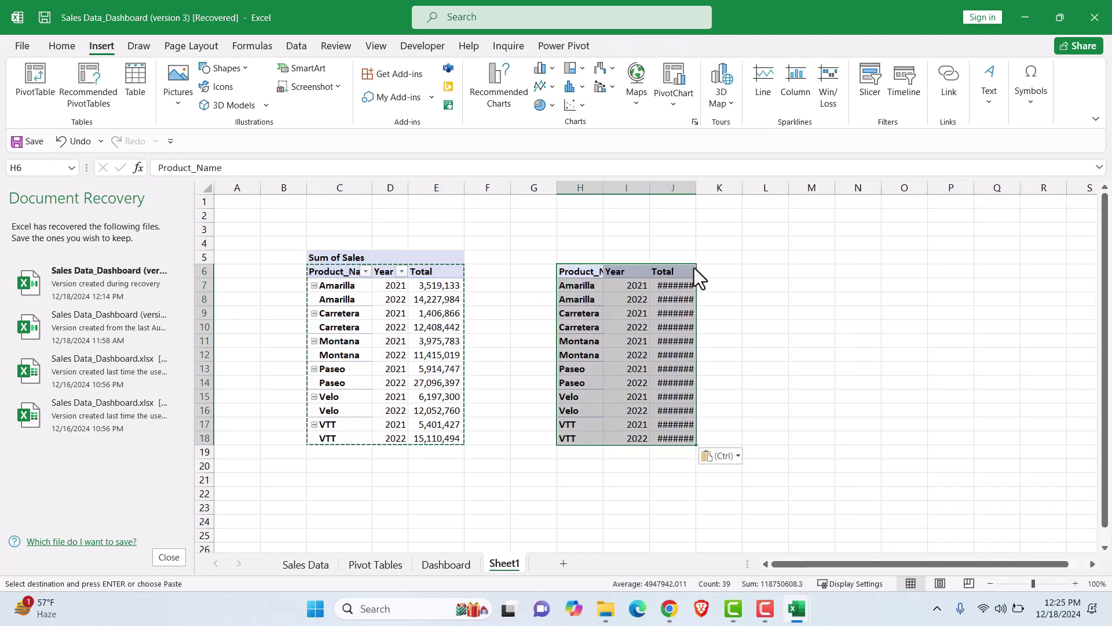
{"action": "left_click", "coordinate": [677, 272]}
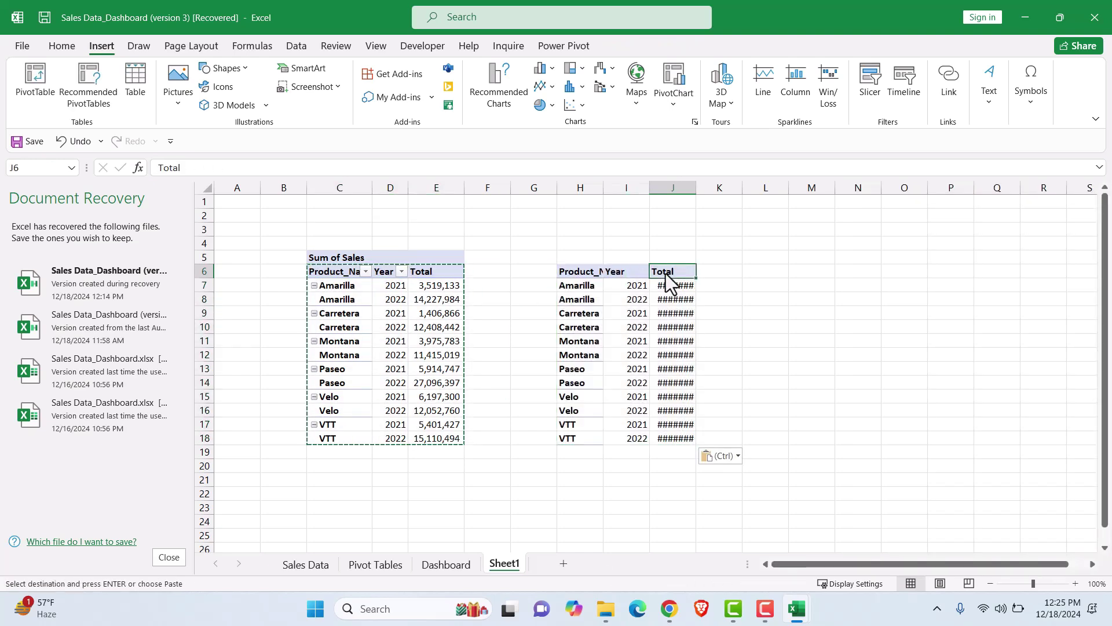
{"action": "double_click", "coordinate": [696, 189]}
{"action": "double_click", "coordinate": [603, 186]}
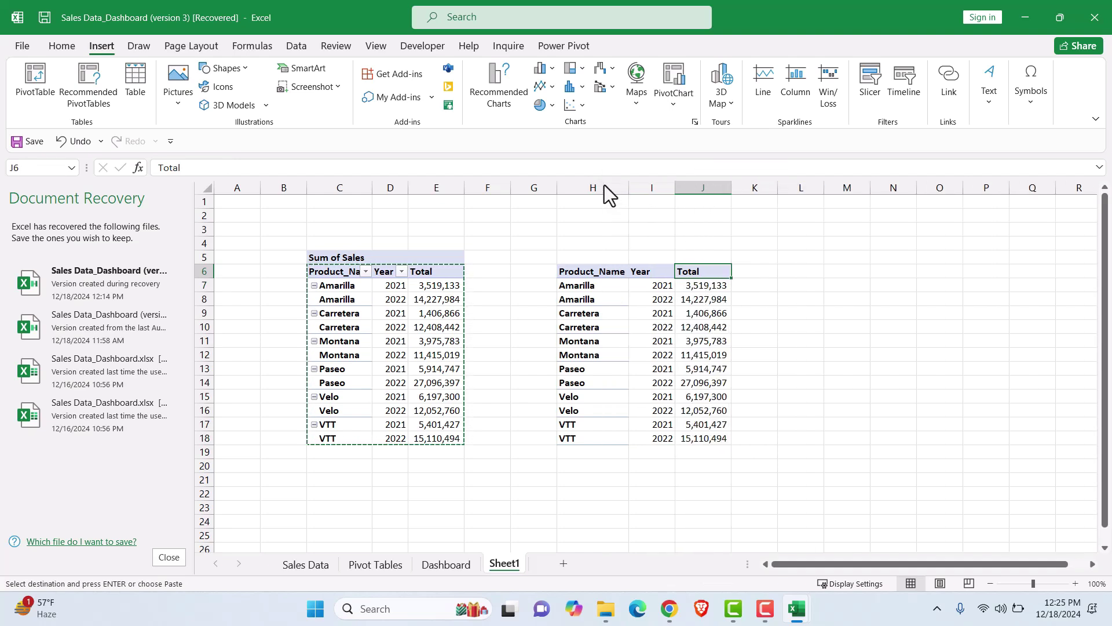
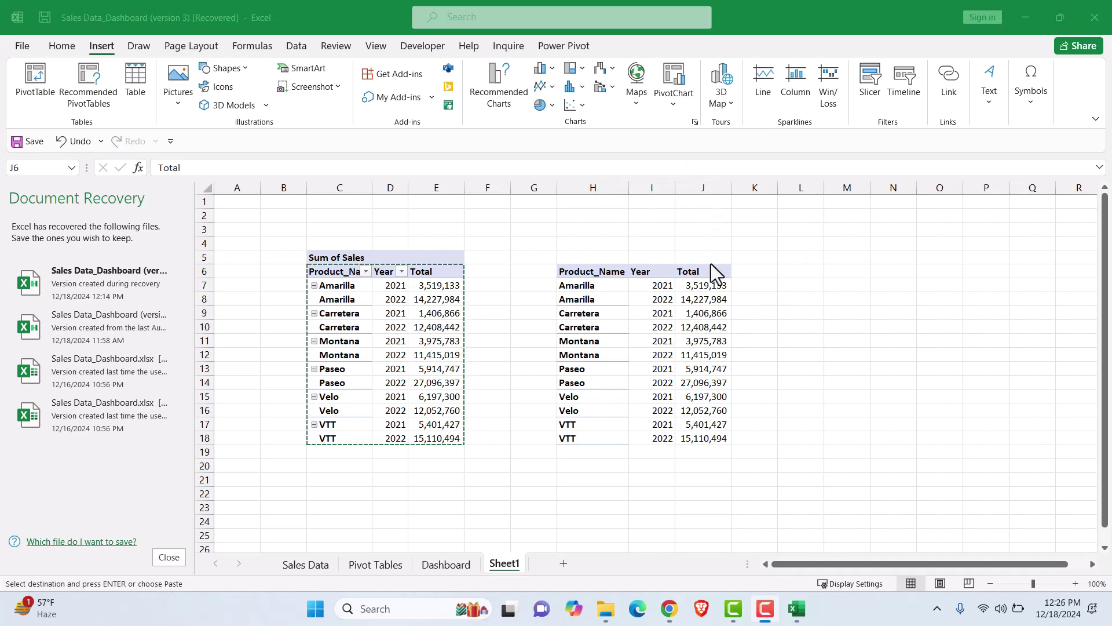
Rename the Total header of the copied data in J6 as Sales
{"action": "double_click", "coordinate": [691, 273]}
{"action": "left_click_drag", "start_coordinate": [698, 270], "coordinate": [661, 276]}
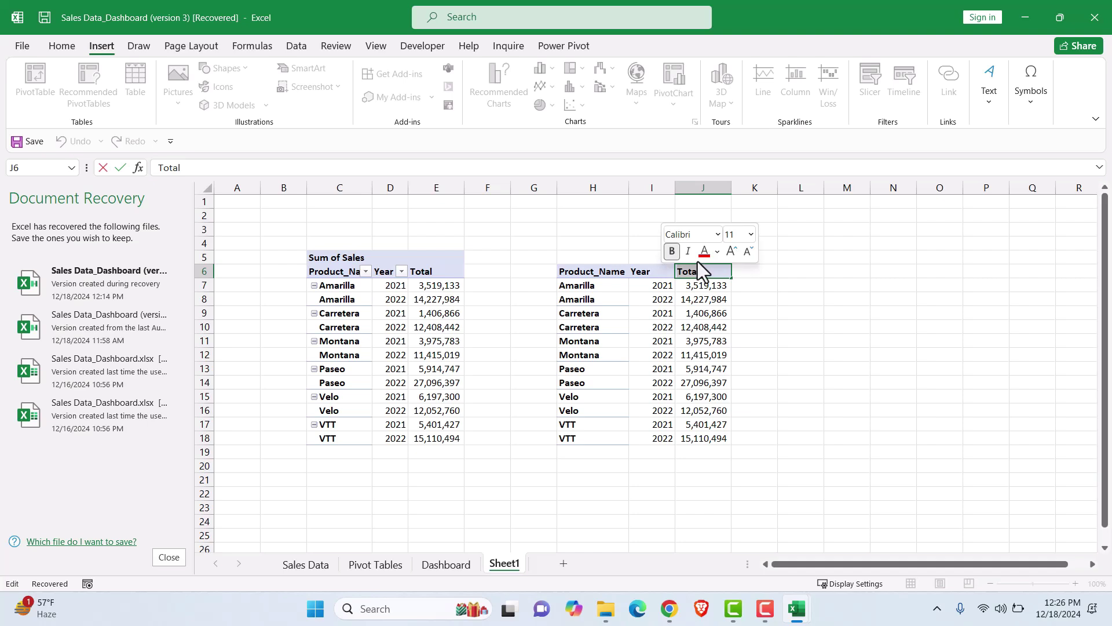
{"action": "type", "text": "Sales"}
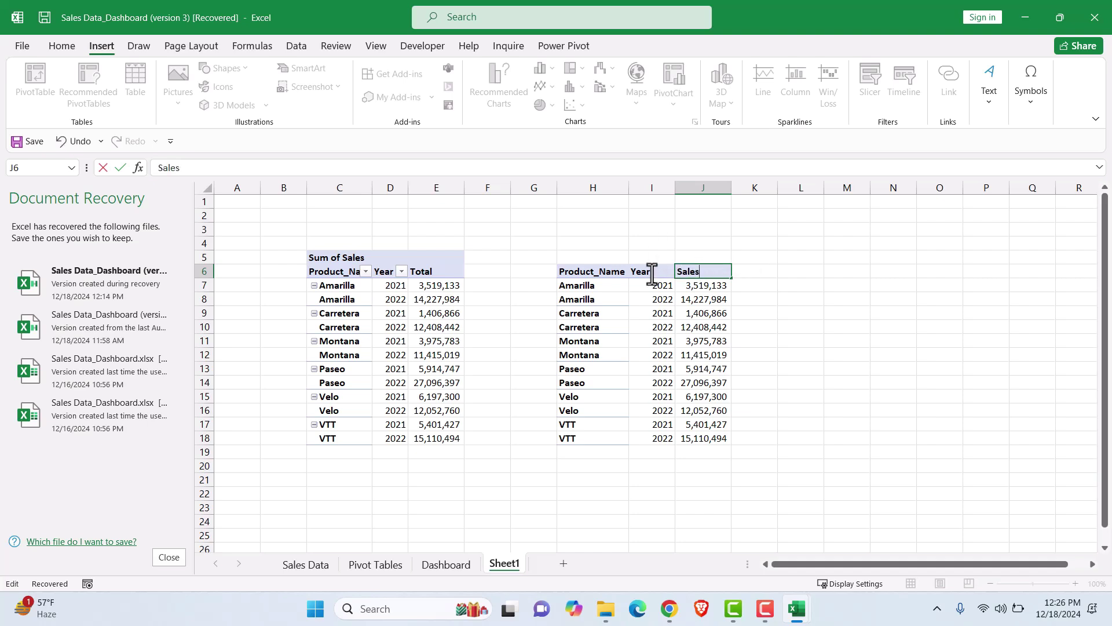
{"action": "left_click", "coordinate": [915, 351]}
Convert the copied range H6:J18 into a table with headers
{"action": "left_click_drag", "start_coordinate": [588, 273], "coordinate": [704, 442]}
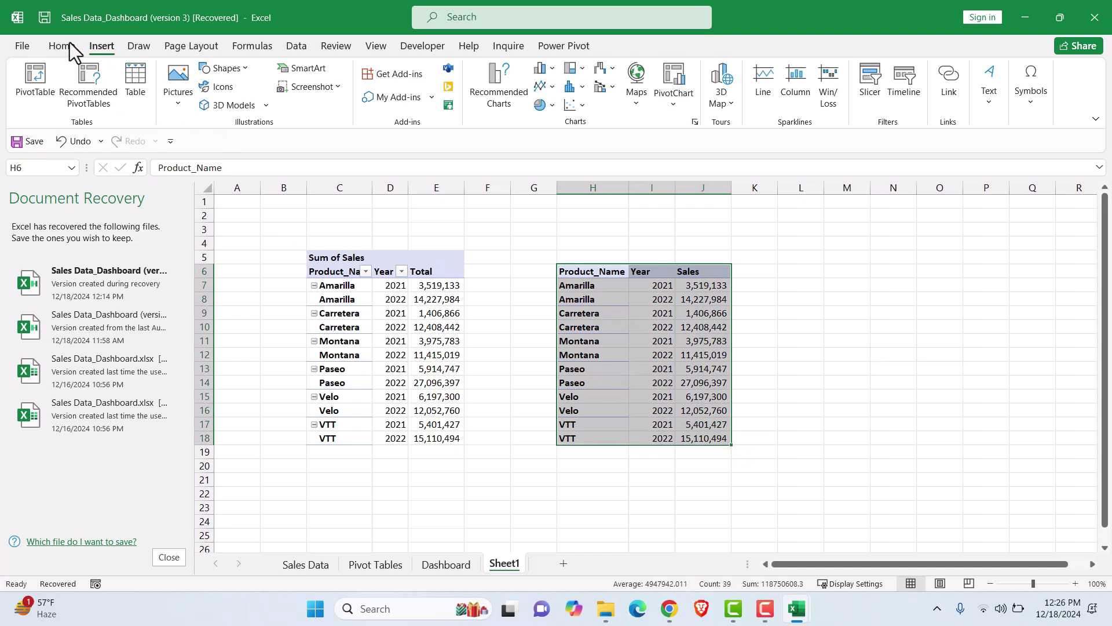
{"action": "left_click", "coordinate": [55, 43]}
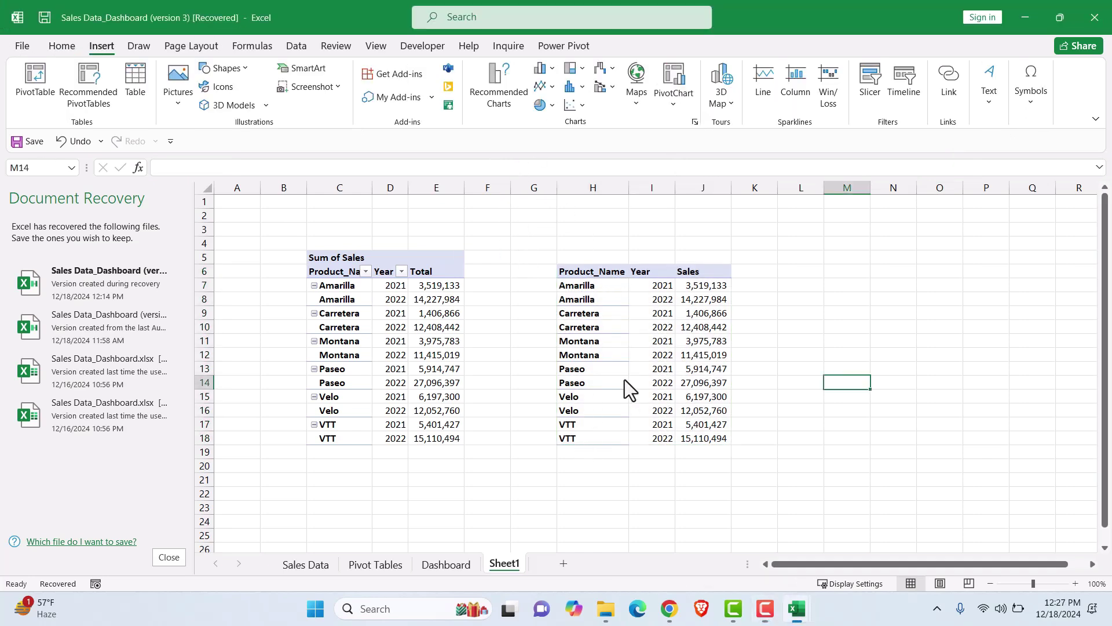
{"action": "left_click_drag", "start_coordinate": [576, 274], "coordinate": [699, 433]}
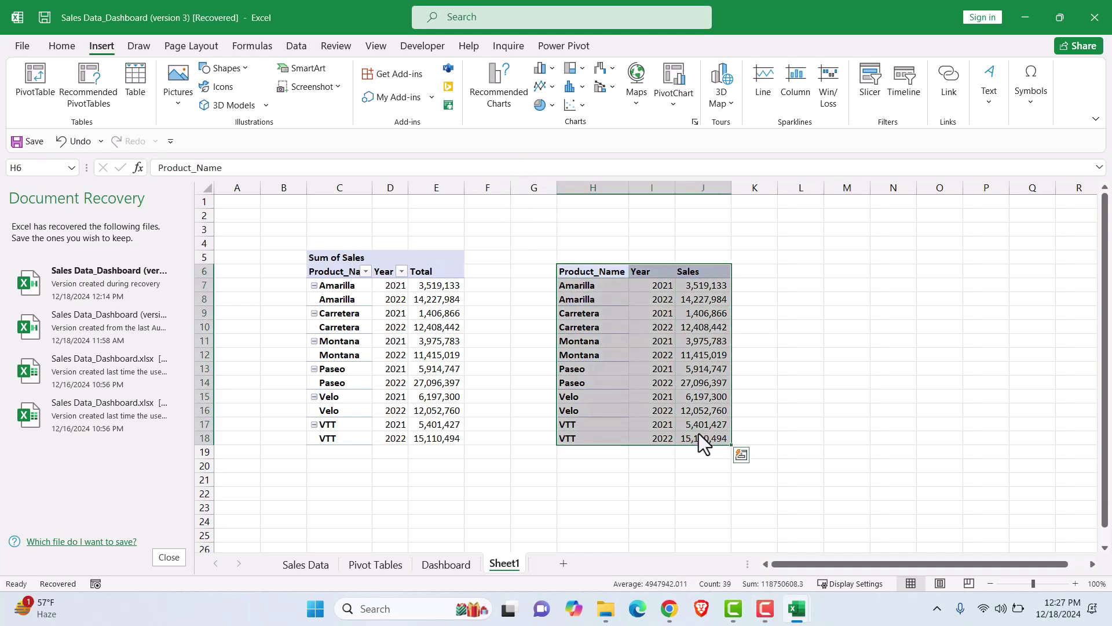
{"action": "left_click", "coordinate": [139, 85]}
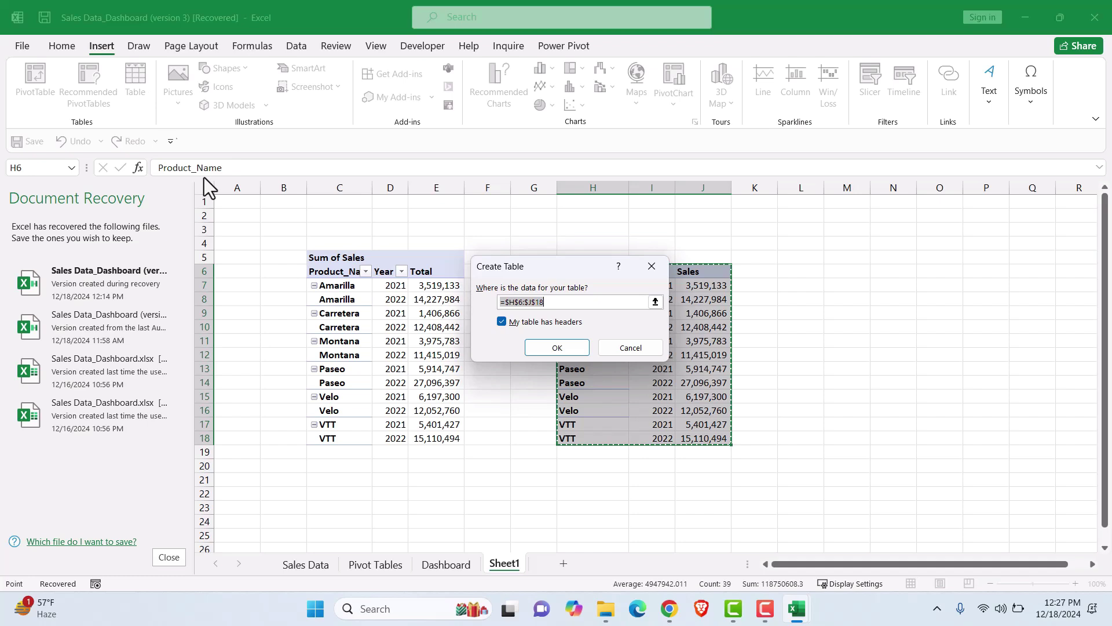
{"action": "left_click", "coordinate": [560, 349]}
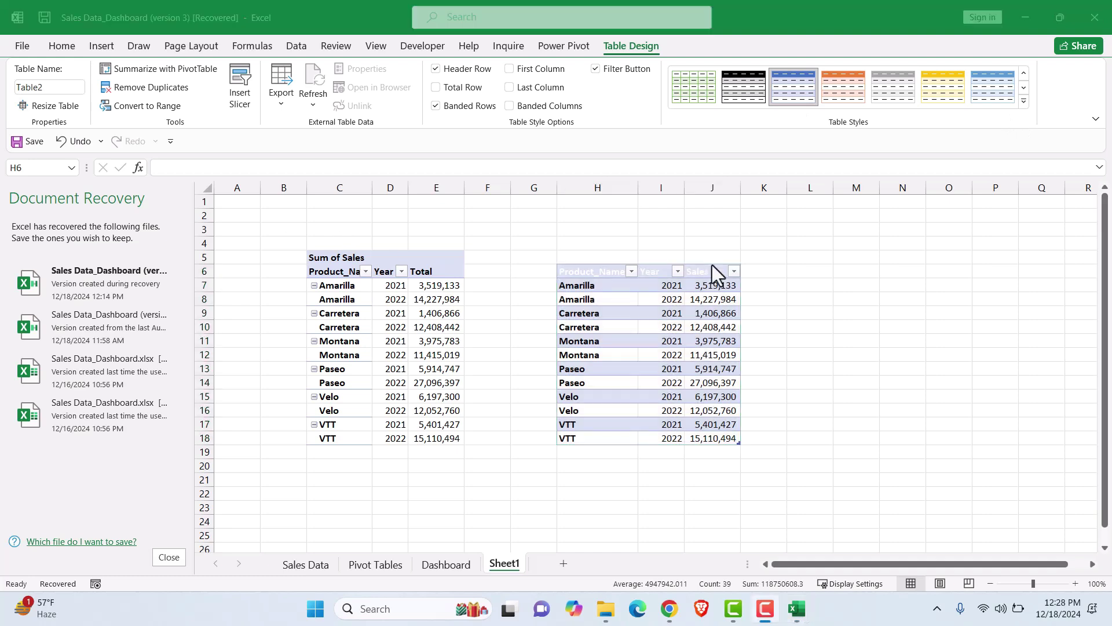
Apply a light grey-lined table style without coloured banding to the table in H6:J18
{"action": "left_click", "coordinate": [1025, 102]}
{"action": "left_click", "coordinate": [902, 143]}
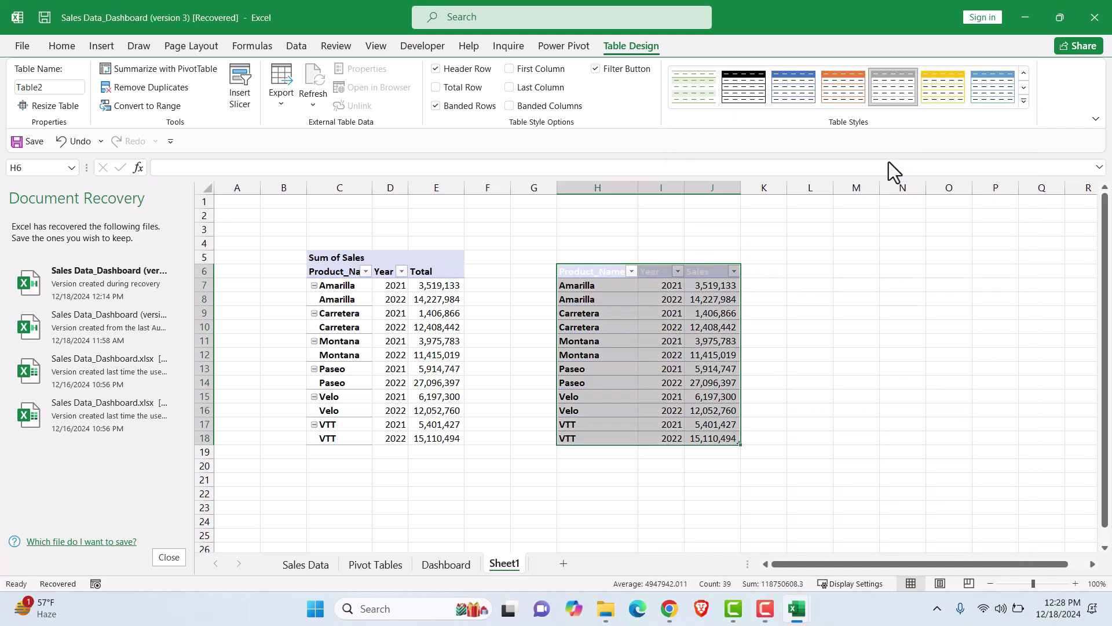
{"action": "left_click", "coordinate": [800, 300]}
Set the font colour of the table headers in H6:J6 to a darker theme blue
{"action": "left_click", "coordinate": [623, 276]}
{"action": "left_click_drag", "start_coordinate": [624, 278], "coordinate": [697, 271]}
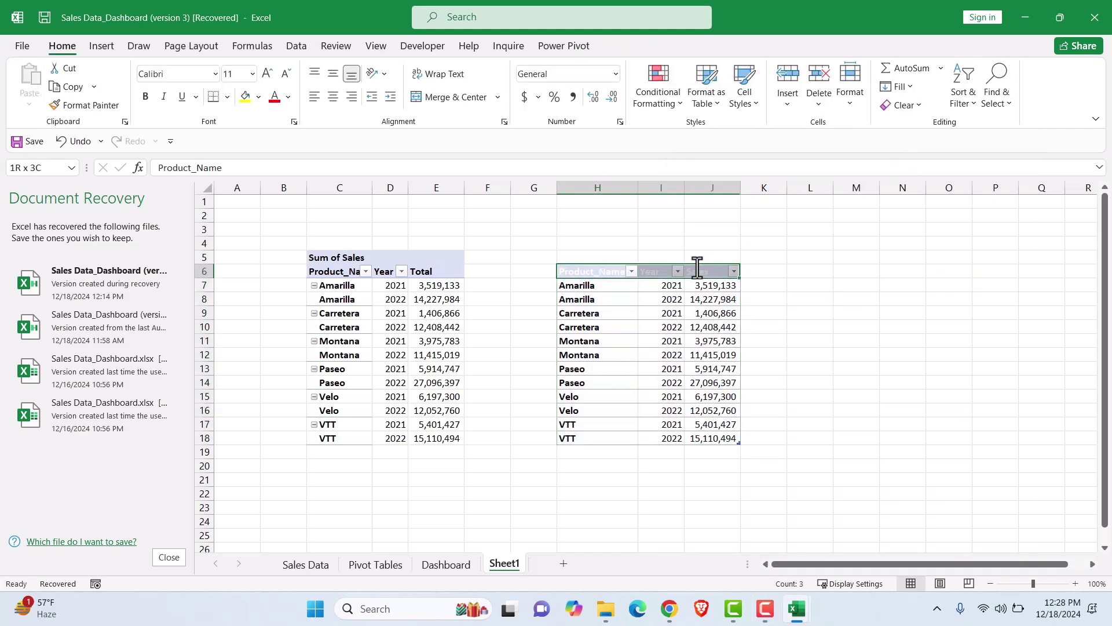
{"action": "left_click", "coordinate": [287, 97]}
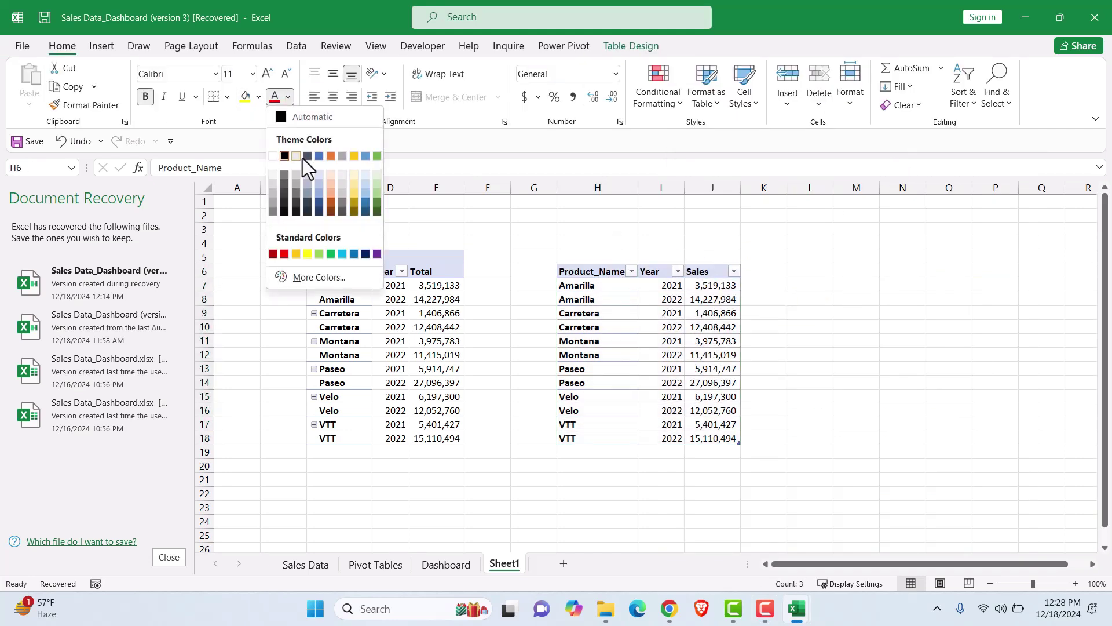
{"action": "left_click", "coordinate": [322, 206]}
{"action": "left_click", "coordinate": [848, 287]}
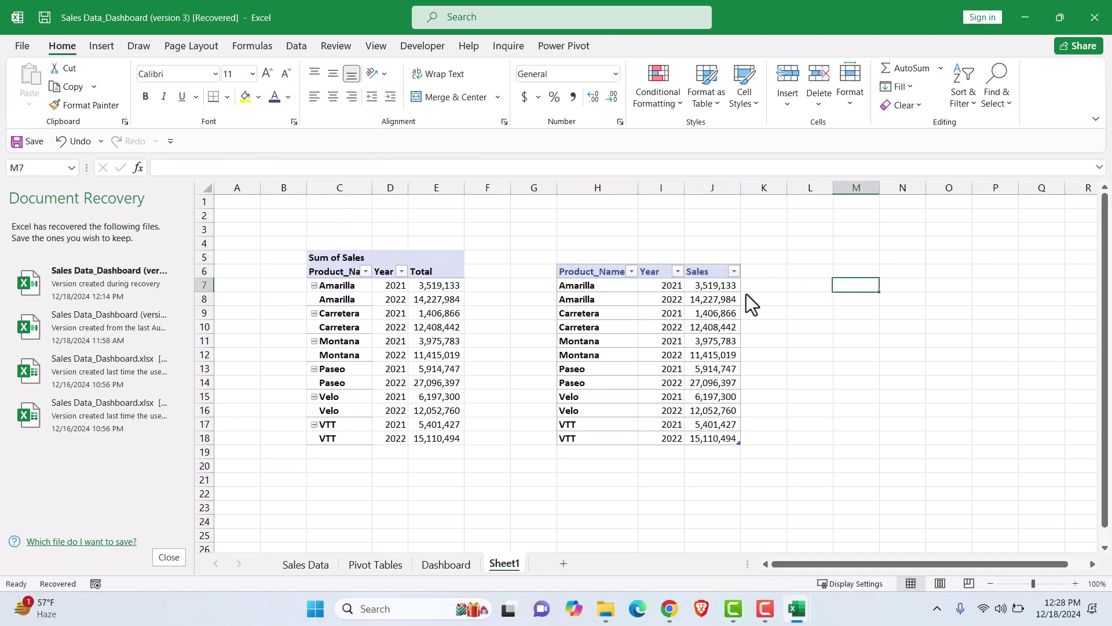
Prefix the two Amarilla years in I7 and I8 to read Yr 2021 and Yr 2022
{"action": "double_click", "coordinate": [659, 290]}
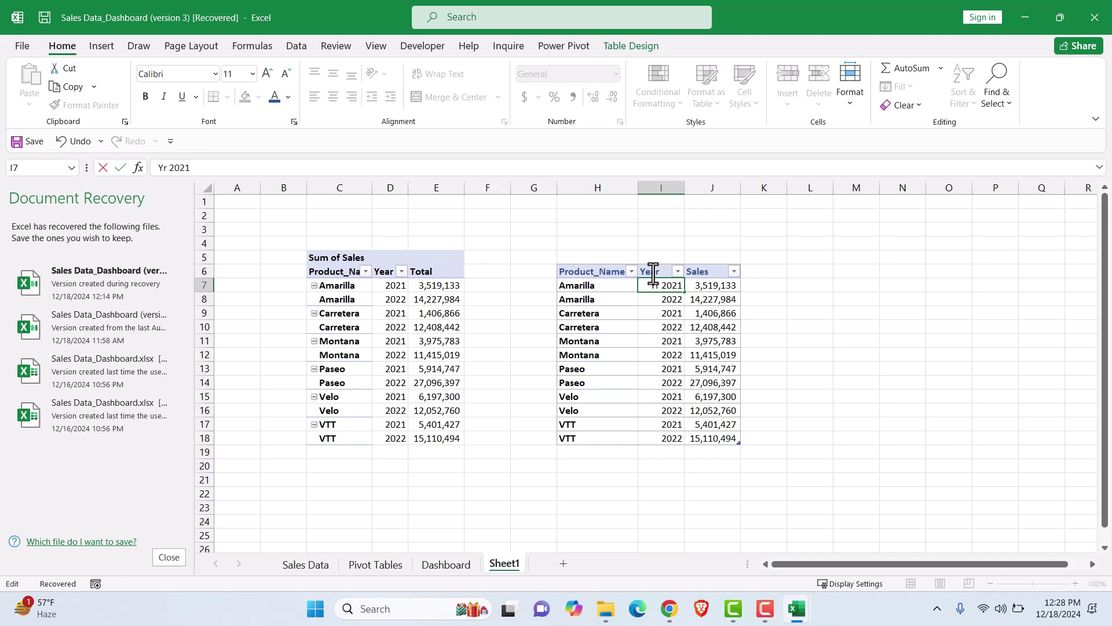
{"action": "left_click", "coordinate": [895, 328]}
{"action": "left_click", "coordinate": [652, 301]}
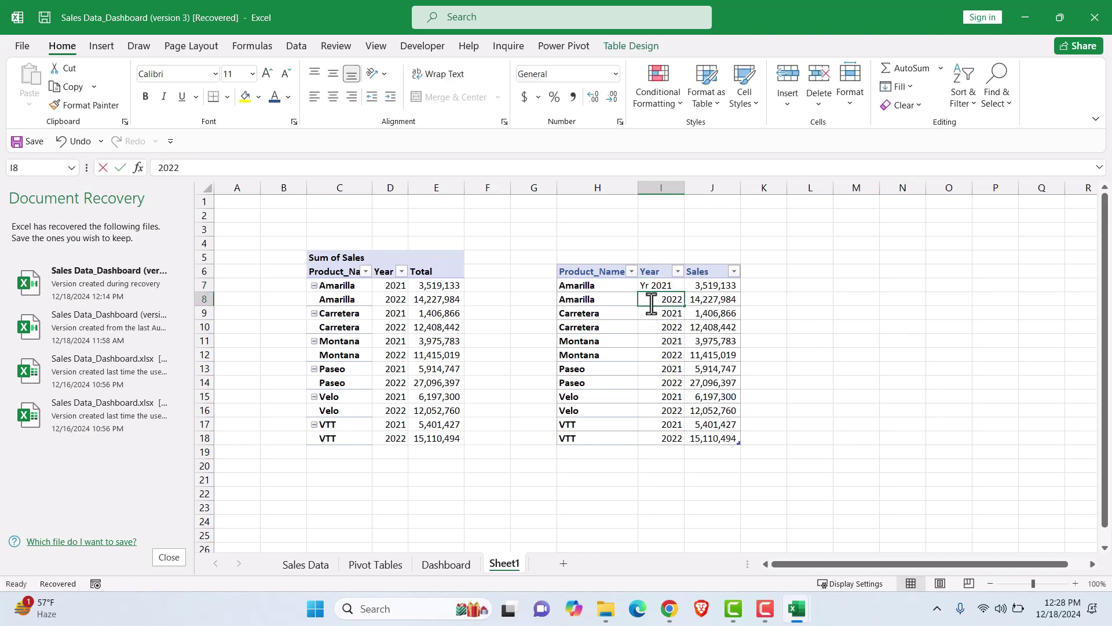
{"action": "double_click", "coordinate": [651, 302]}
{"action": "type", "text": "Yr"}
Try to extend the Yr labels down the Year column to I18 by autofill, undoing the resulting series
{"action": "left_click_drag", "start_coordinate": [659, 285], "coordinate": [690, 440]}
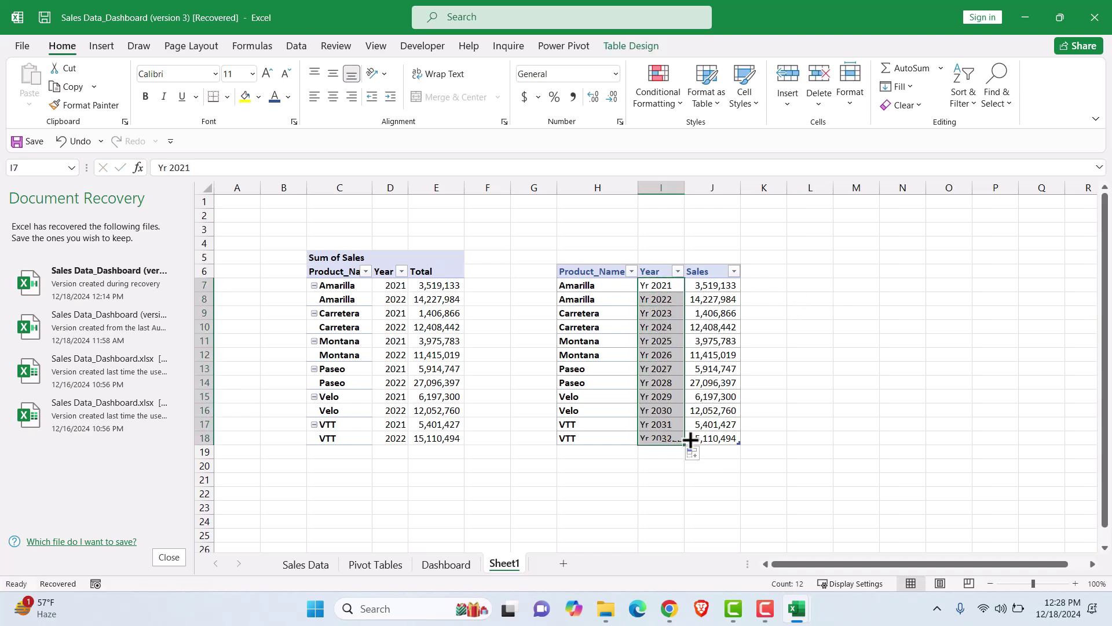
{"action": "key", "text": "ctrl+z"}
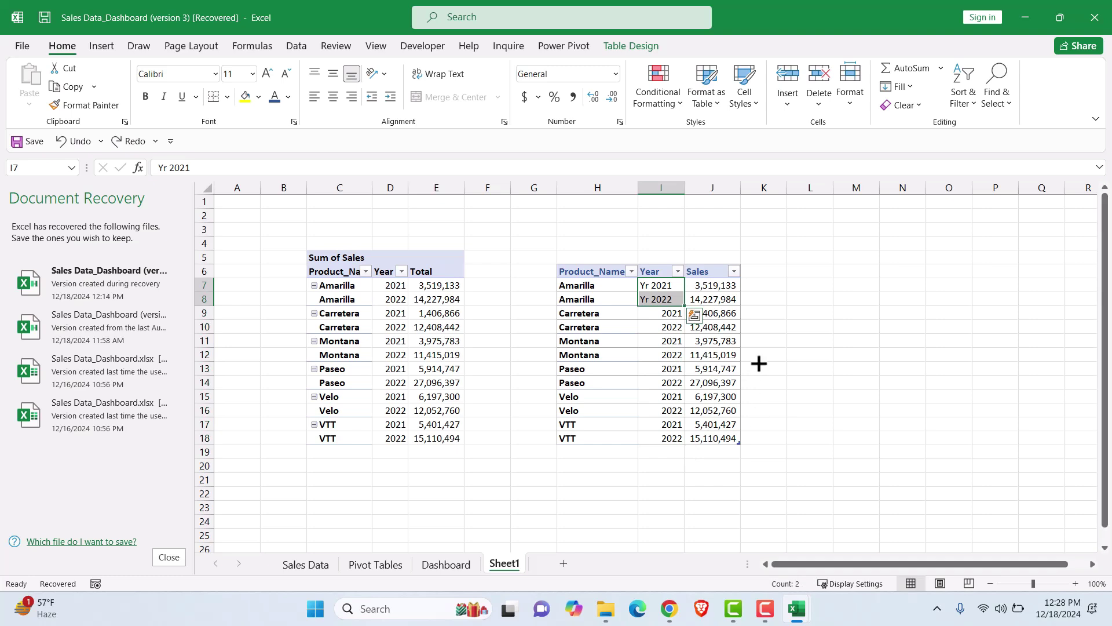
{"action": "mouse_move", "coordinate": [684, 306]}
{"action": "left_mouse_down"}
{"action": "mouse_move", "coordinate": [686, 443]}
{"action": "mouse_move", "coordinate": [680, 307]}
{"action": "left_mouse_up"}
{"action": "key", "text": "ctrl+c"}
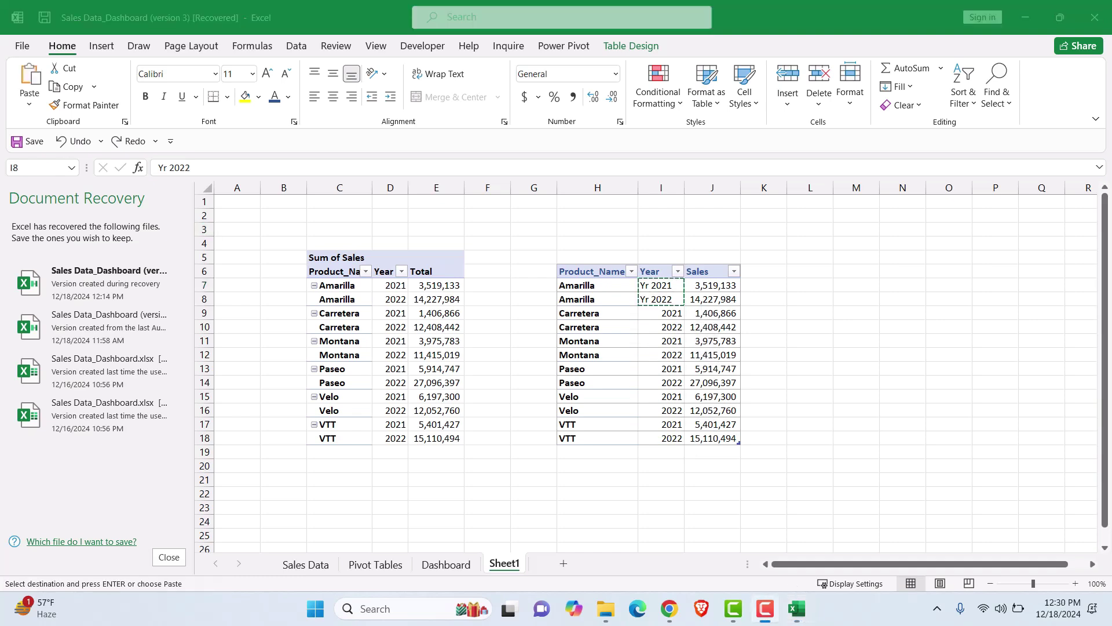
{"action": "left_click", "coordinate": [675, 299]}
{"action": "left_click_drag", "start_coordinate": [686, 308], "coordinate": [681, 447]}
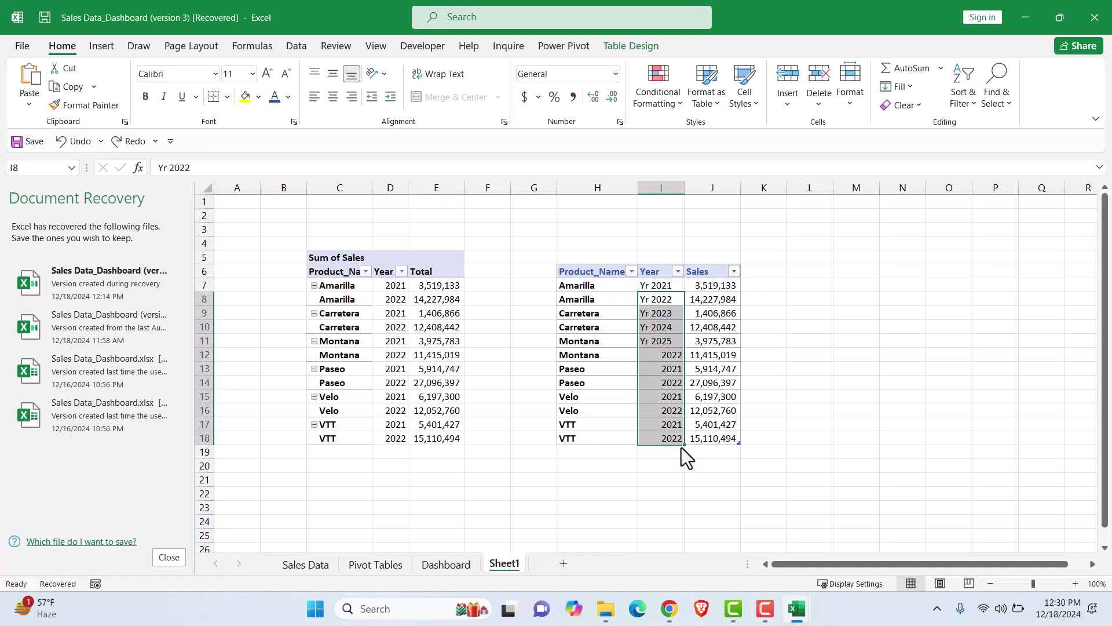
{"action": "left_click", "coordinate": [823, 330]}
{"action": "left_click", "coordinate": [819, 324]}
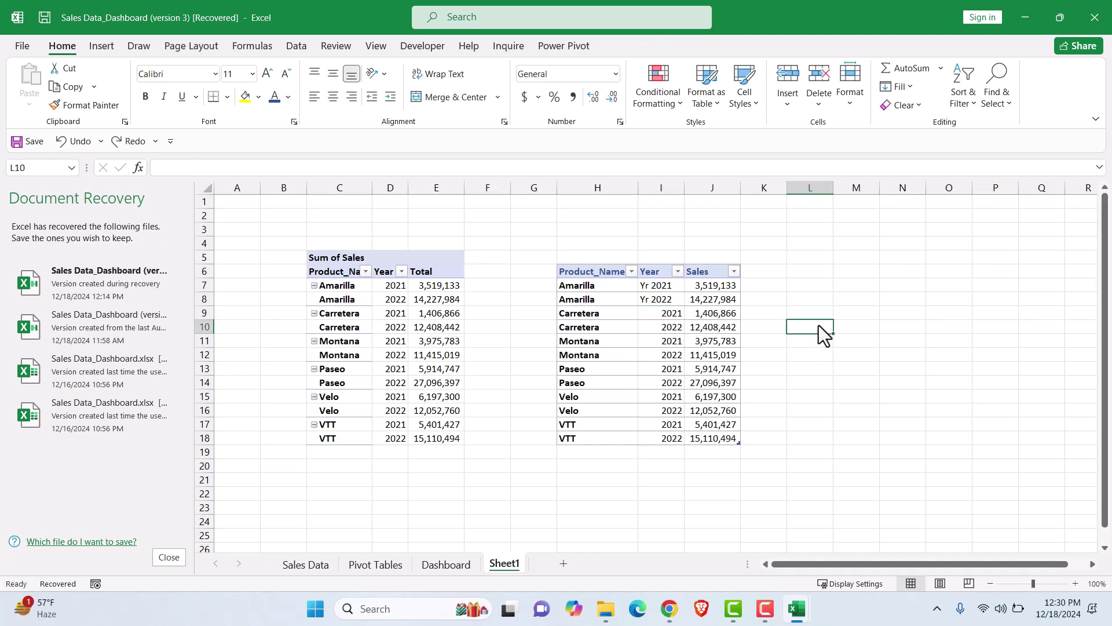
Copy the Yr 2021 and Yr 2022 labels from I7:I8 into the Carretera rows I9:I10
{"action": "left_click_drag", "start_coordinate": [658, 285], "coordinate": [661, 302]}
{"action": "key", "text": "ctrl+c"}
{"action": "left_click", "coordinate": [656, 313]}
{"action": "key", "text": "ctrl+v"}
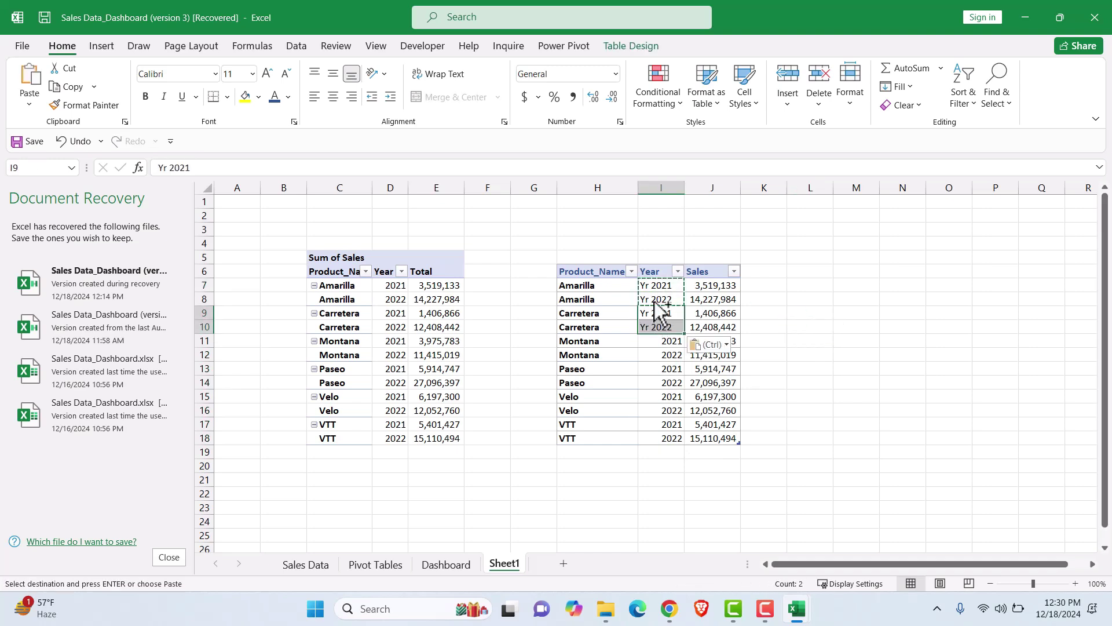
Fill the remaining Year cells I11:I18 of the table with the repeating labels Yr 2021 and Yr 2022
{"action": "left_click", "coordinate": [653, 289]}
{"action": "left_click_drag", "start_coordinate": [654, 289], "coordinate": [656, 334]}
{"action": "double_click", "coordinate": [647, 284]}
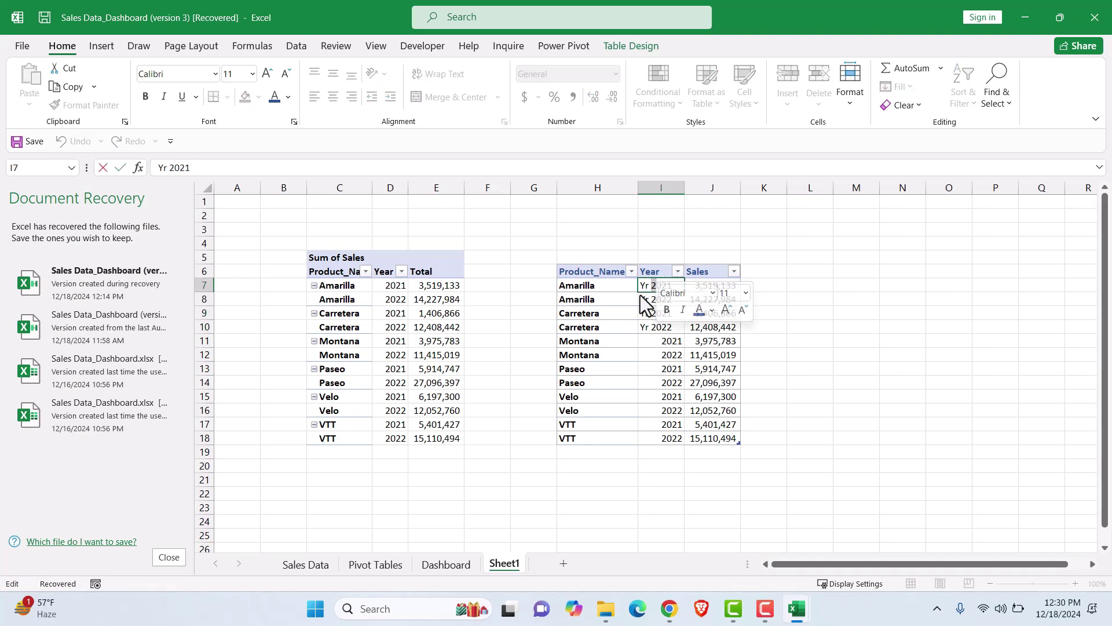
{"action": "left_click_drag", "start_coordinate": [665, 294], "coordinate": [667, 331]}
{"action": "left_click_drag", "start_coordinate": [668, 284], "coordinate": [690, 439]}
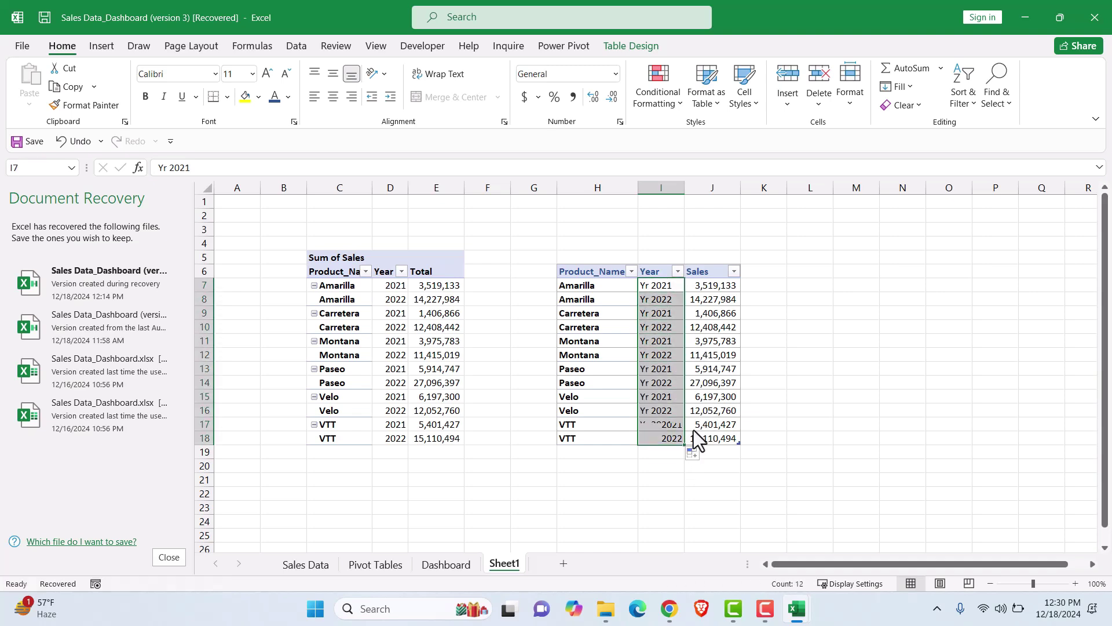
{"action": "left_click", "coordinate": [904, 381]}
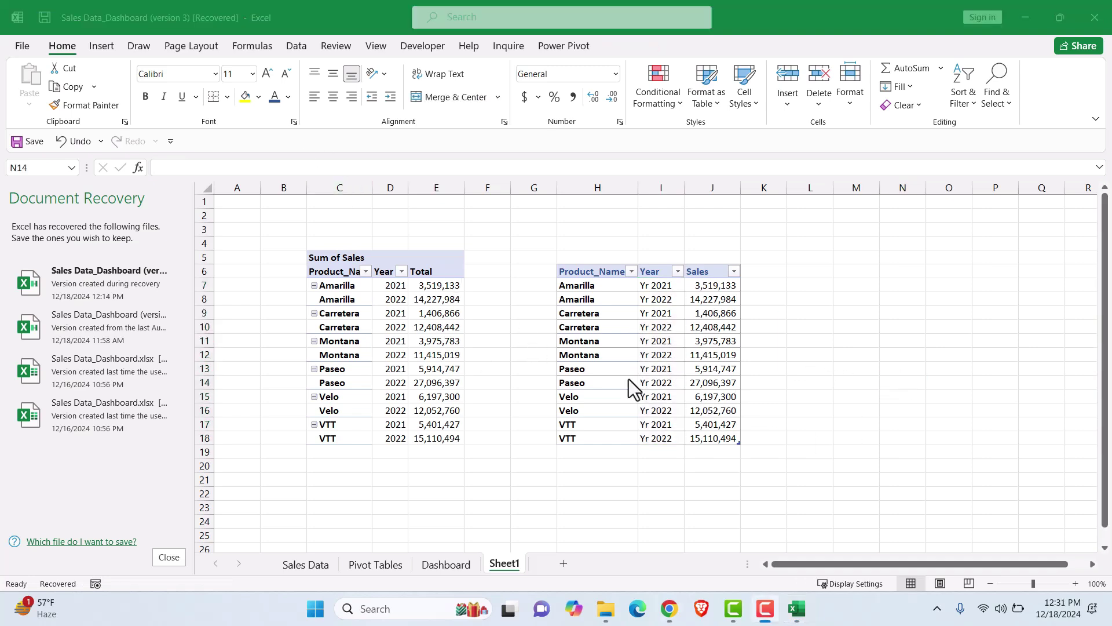
Insert a Sunburst chart based on the Product_Name, Year and Sales table
{"action": "left_click", "coordinate": [591, 327]}
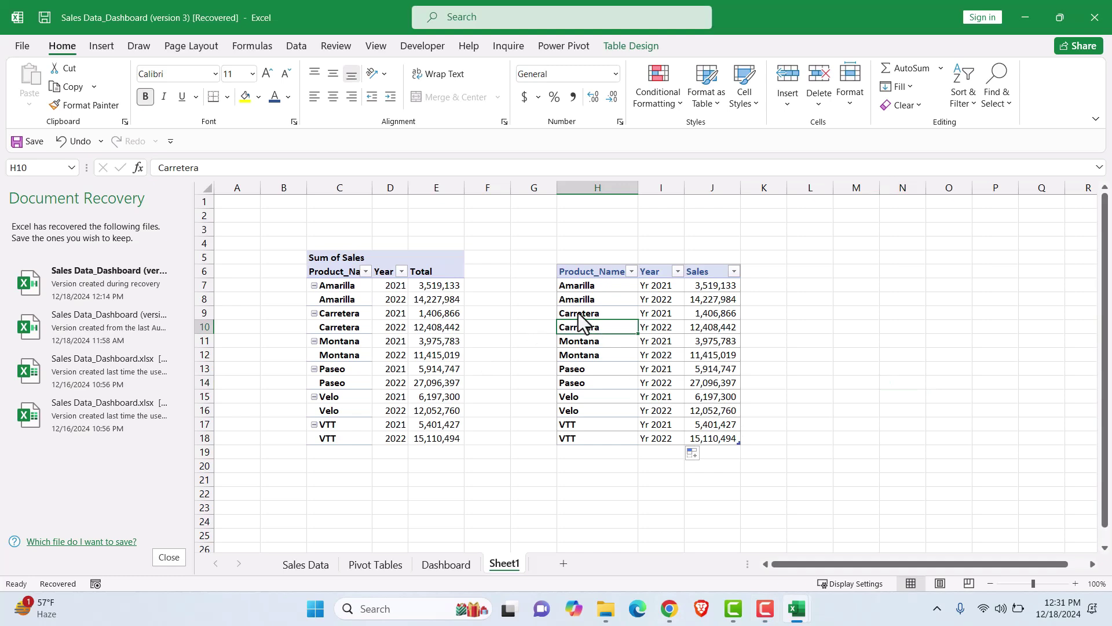
{"action": "left_click", "coordinate": [103, 46]}
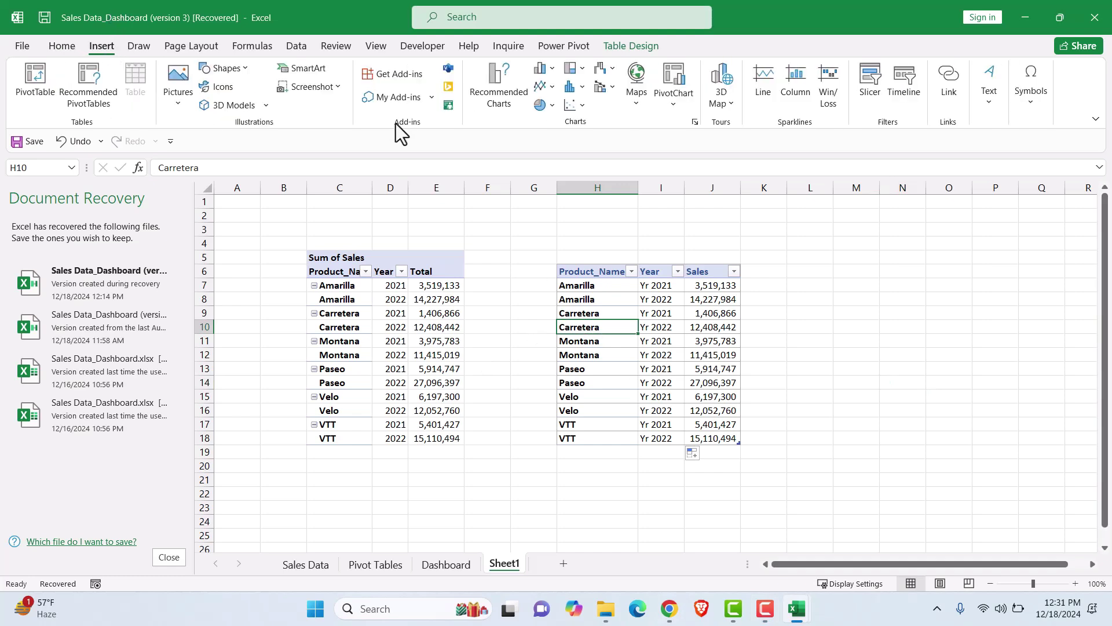
{"action": "left_click", "coordinate": [498, 107]}
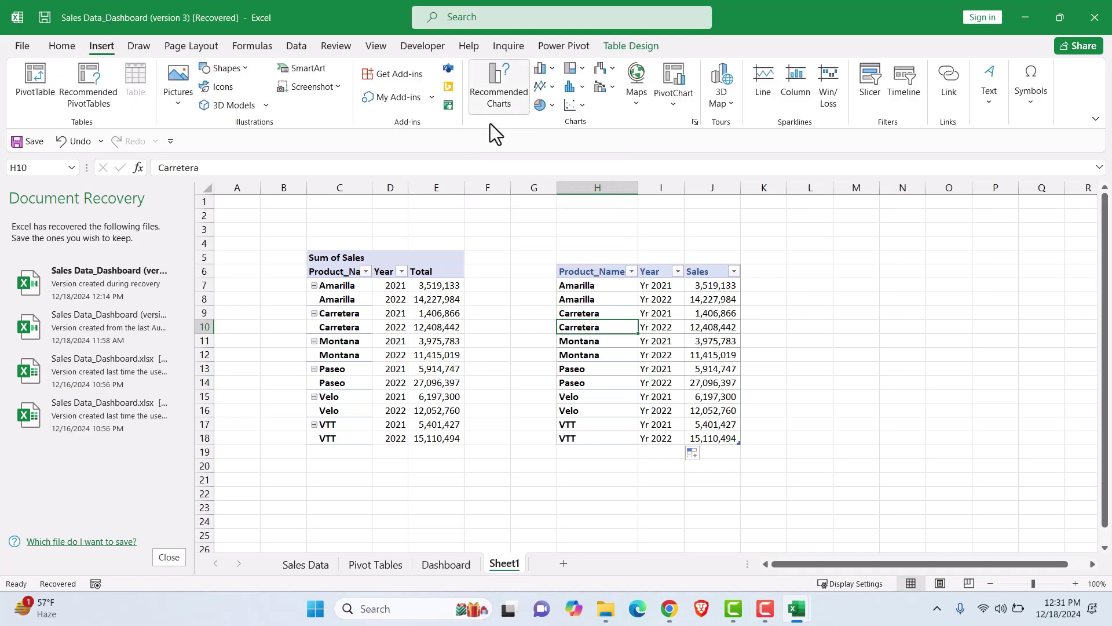
{"action": "left_click", "coordinate": [444, 111]}
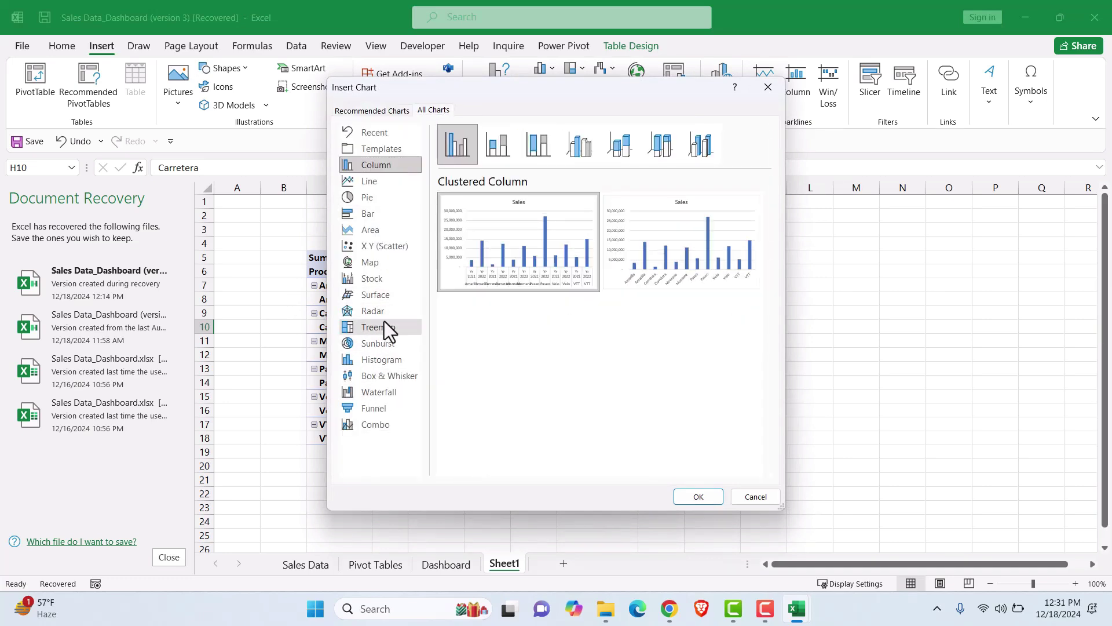
{"action": "left_click", "coordinate": [380, 343]}
{"action": "mouse_move", "coordinate": [519, 260]}
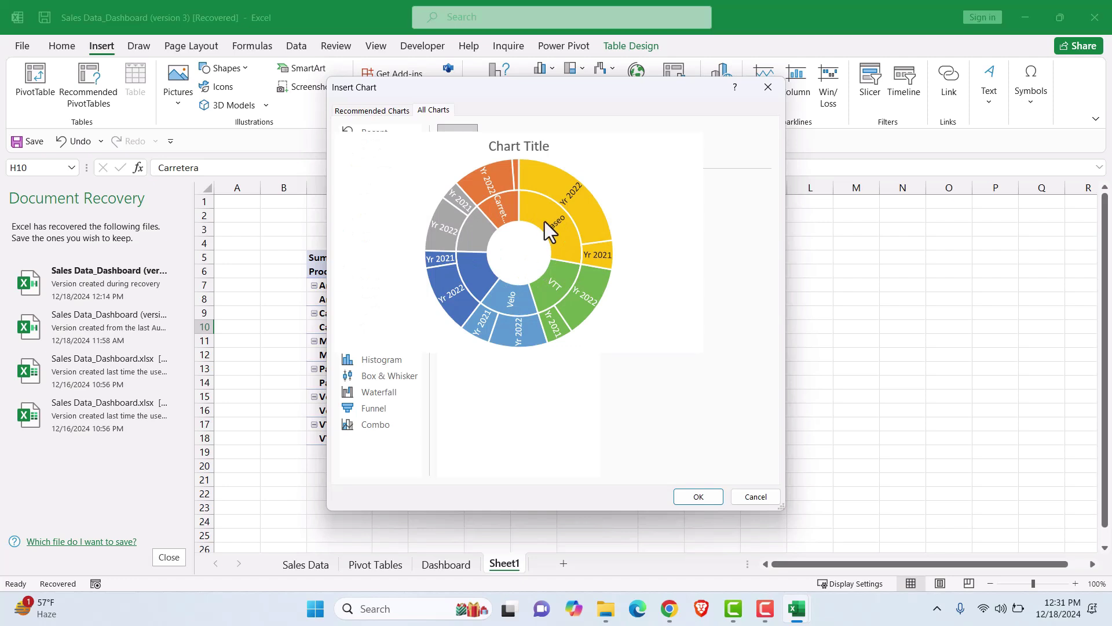
{"action": "left_click", "coordinate": [699, 496]}
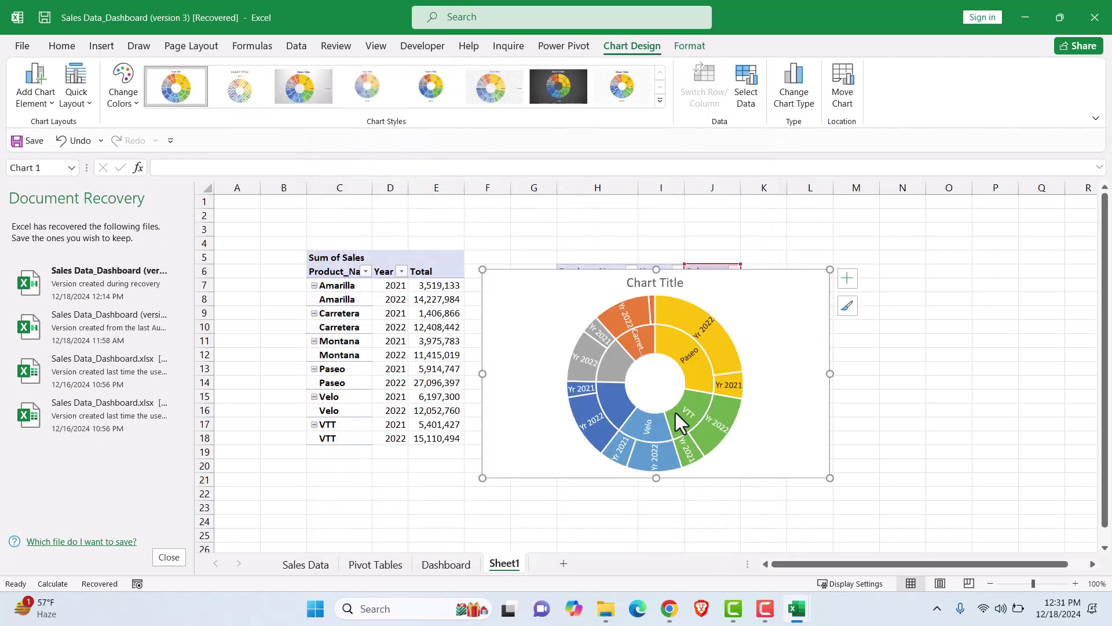
Apply the fourth, pastel chart style to the Sunburst chart and hide its legend and title
{"action": "left_click", "coordinate": [372, 99]}
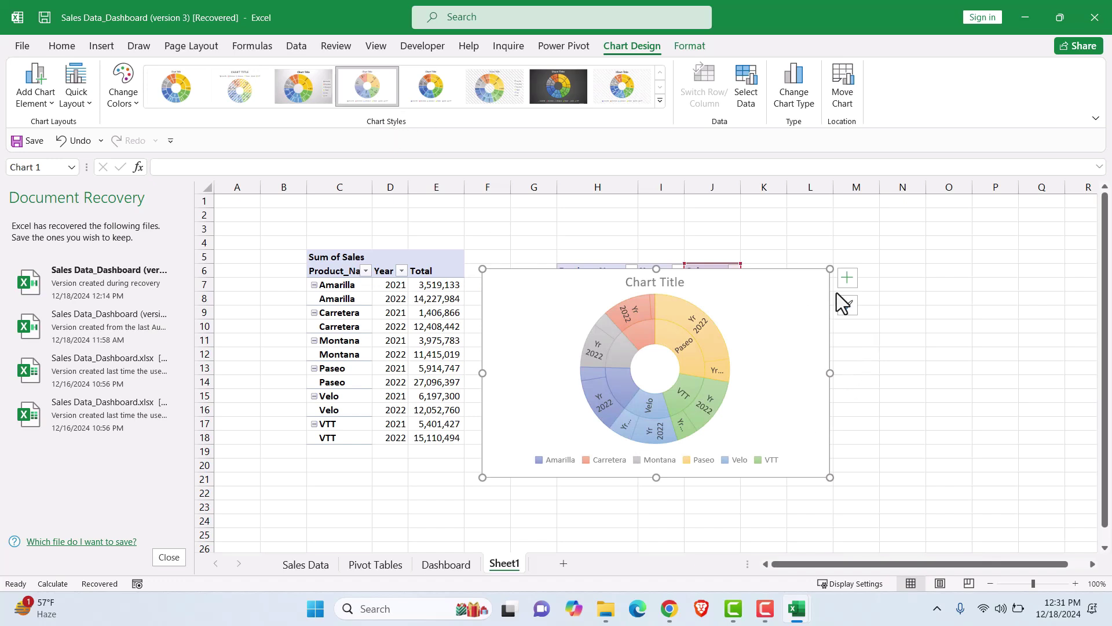
{"action": "left_click", "coordinate": [853, 267]}
{"action": "left_click", "coordinate": [814, 304]}
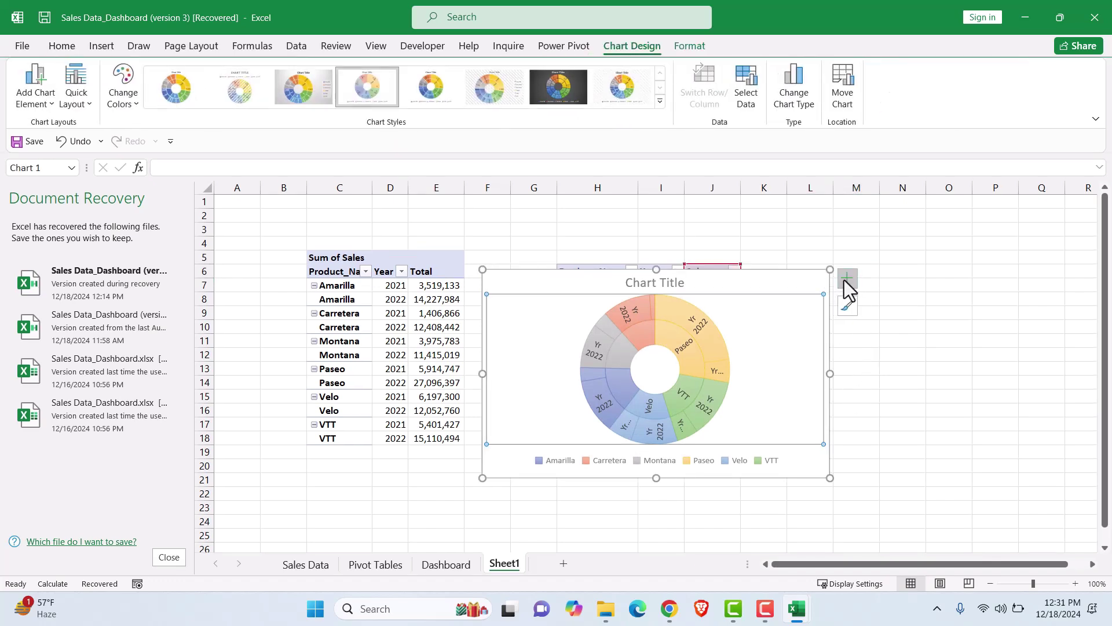
{"action": "left_click", "coordinate": [845, 280]}
{"action": "left_click", "coordinate": [879, 325]}
{"action": "left_click", "coordinate": [879, 311]}
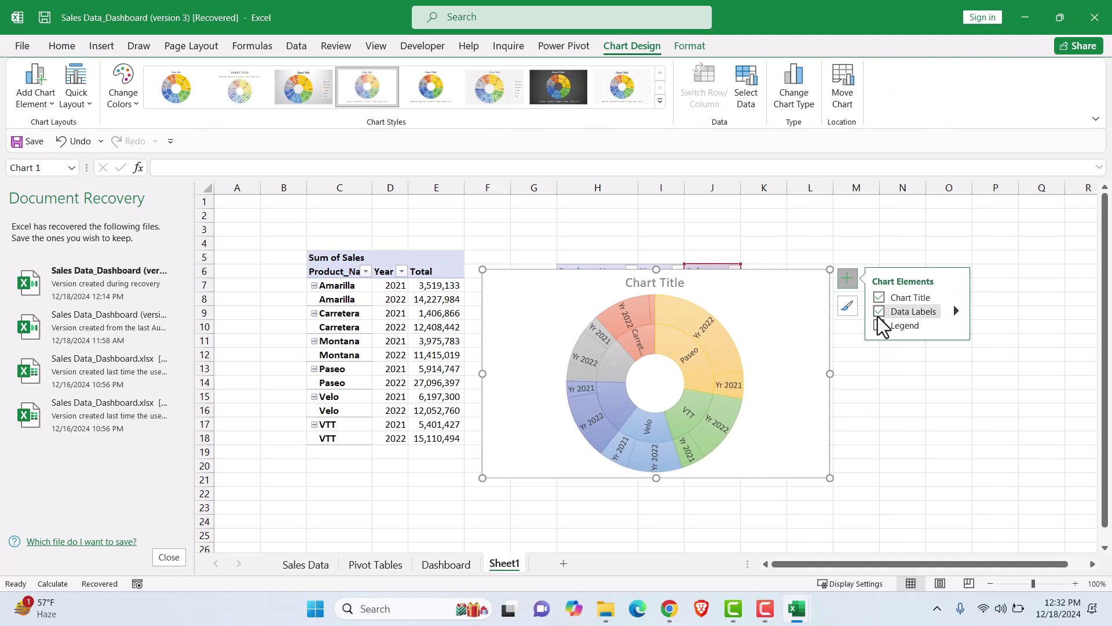
{"action": "left_click", "coordinate": [879, 297]}
Set the Sunburst data labels to show the value with the category name, separated by a new line
{"action": "left_click", "coordinate": [957, 313]}
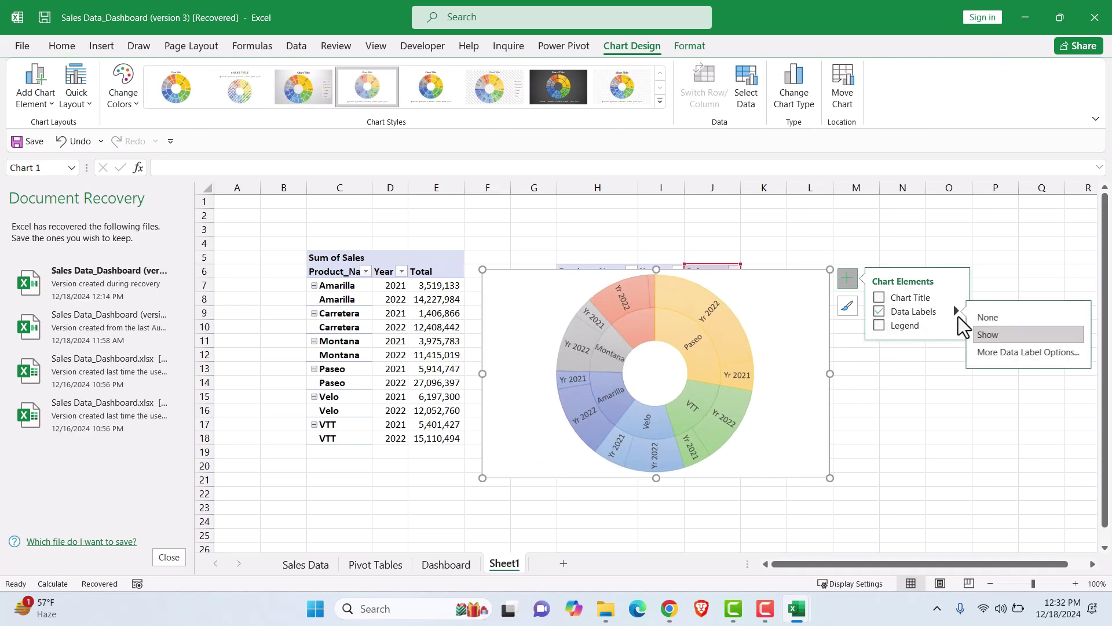
{"action": "left_click", "coordinate": [992, 355]}
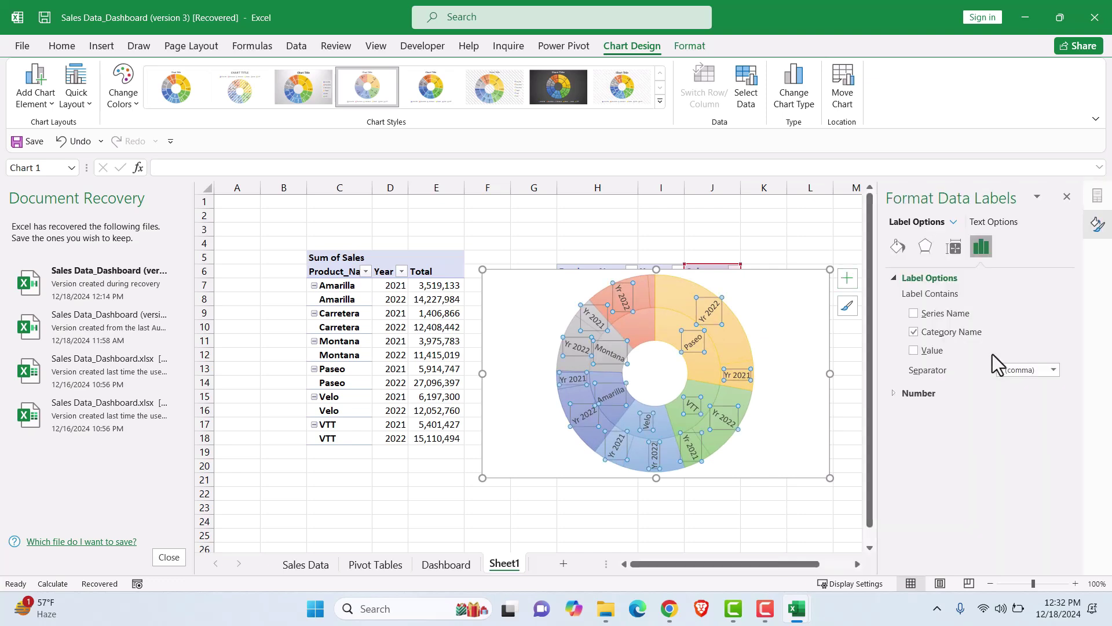
{"action": "left_click", "coordinate": [1051, 370]}
{"action": "left_click", "coordinate": [1024, 425]}
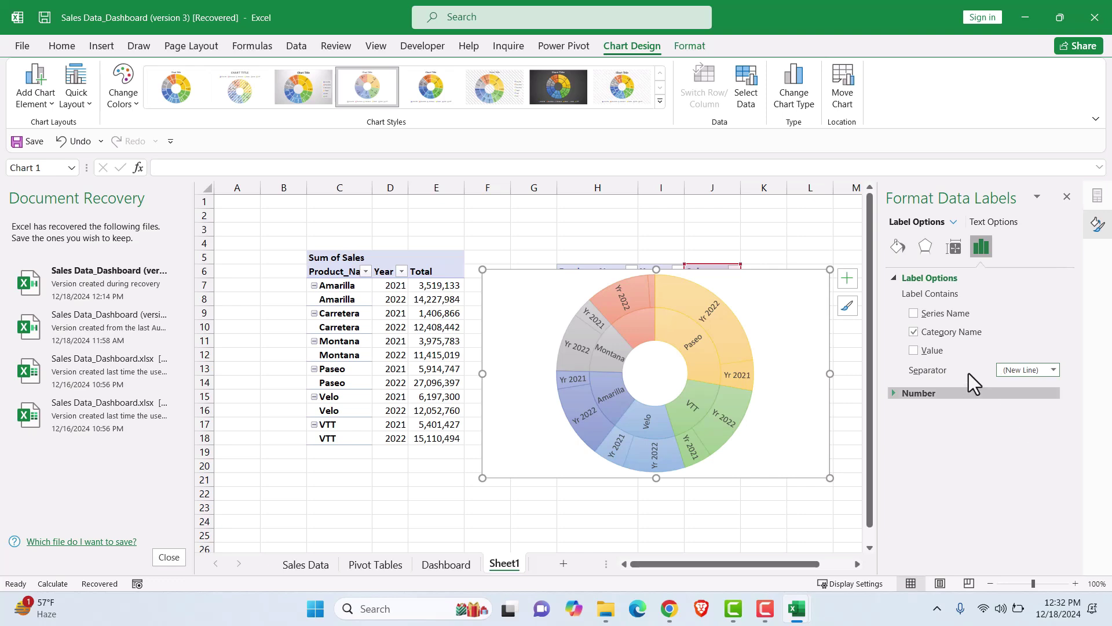
{"action": "left_click", "coordinate": [914, 351]}
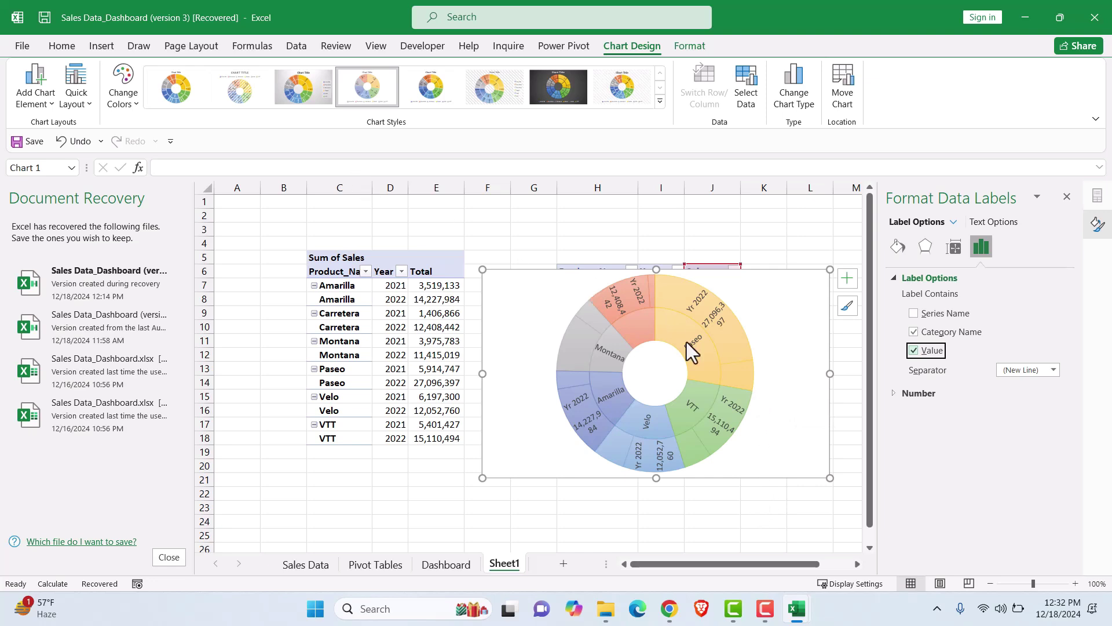
Try font size 7 on only the Paseo Yr 2022 data label and undo it
{"action": "left_click", "coordinate": [721, 323]}
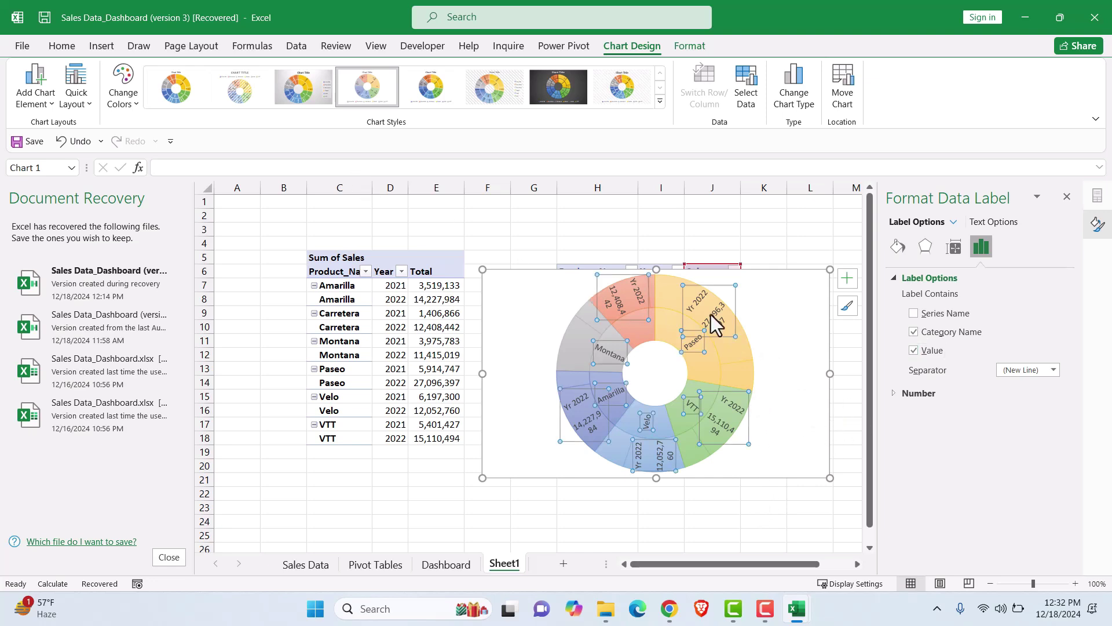
{"action": "left_click", "coordinate": [58, 45]}
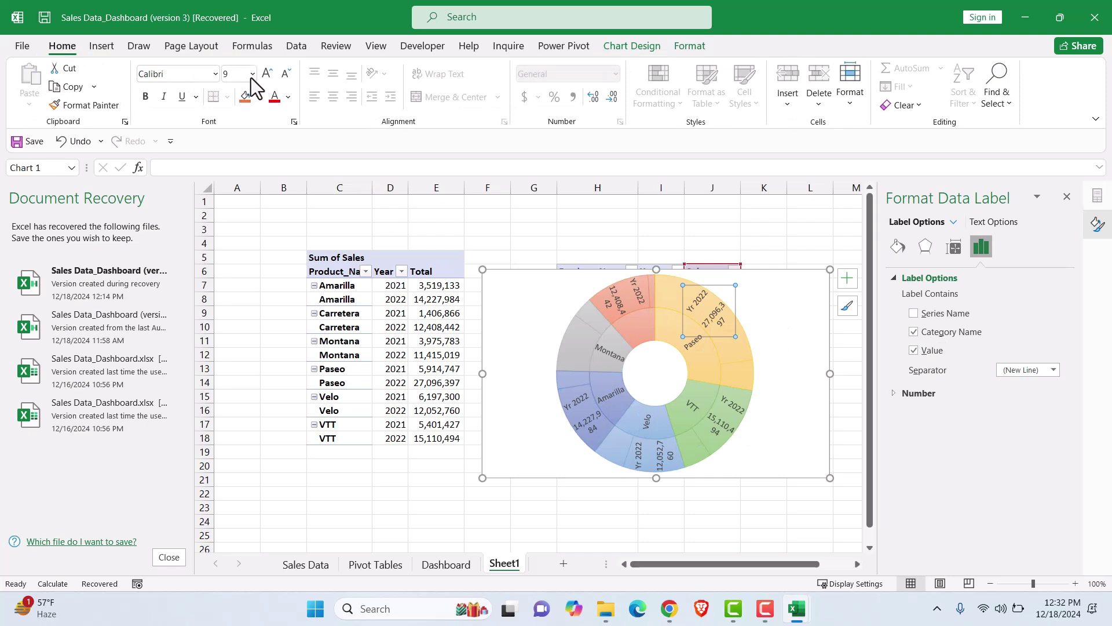
{"action": "left_click", "coordinate": [252, 74]}
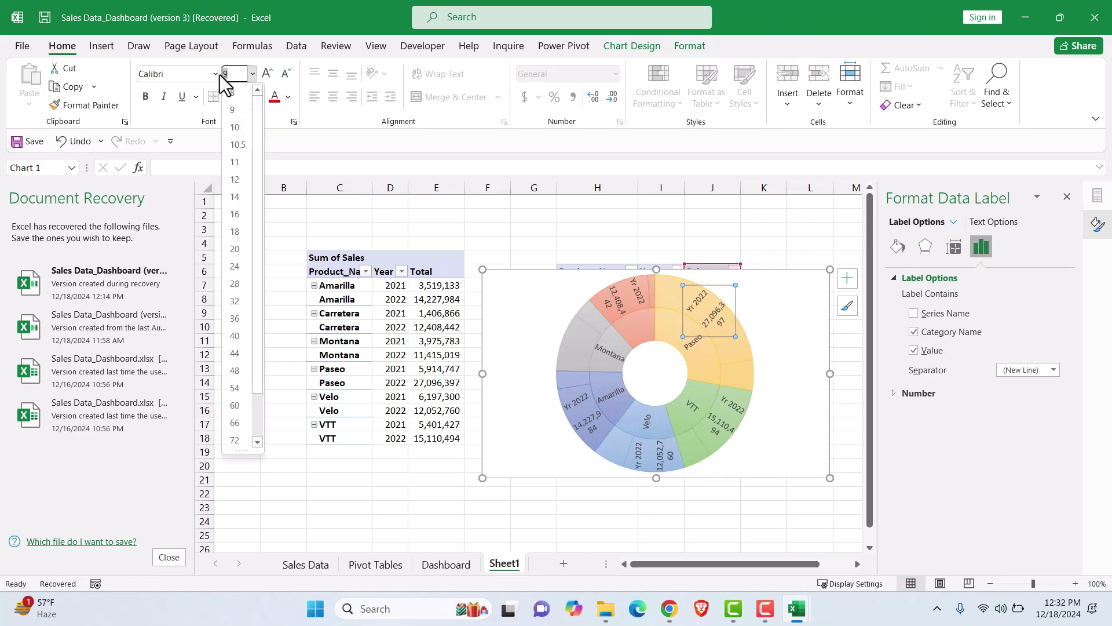
{"action": "type", "text": "7"}
{"action": "key", "text": "Return"}
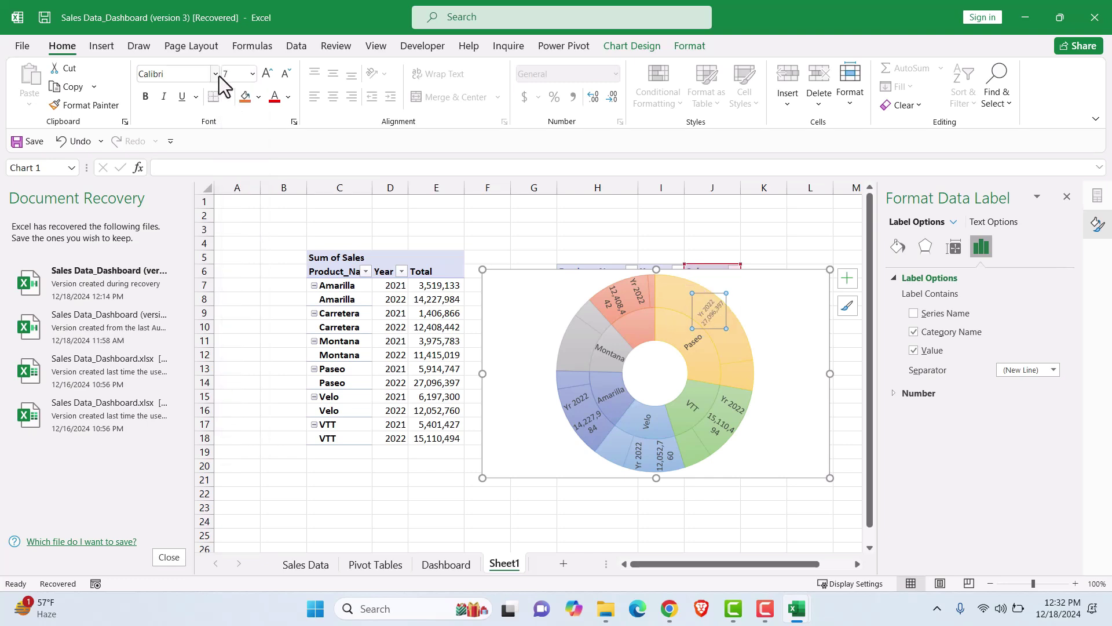
{"action": "key", "text": "ctrl+z"}
Set the font size of all Sunburst data labels to 7
{"action": "left_click", "coordinate": [637, 297]}
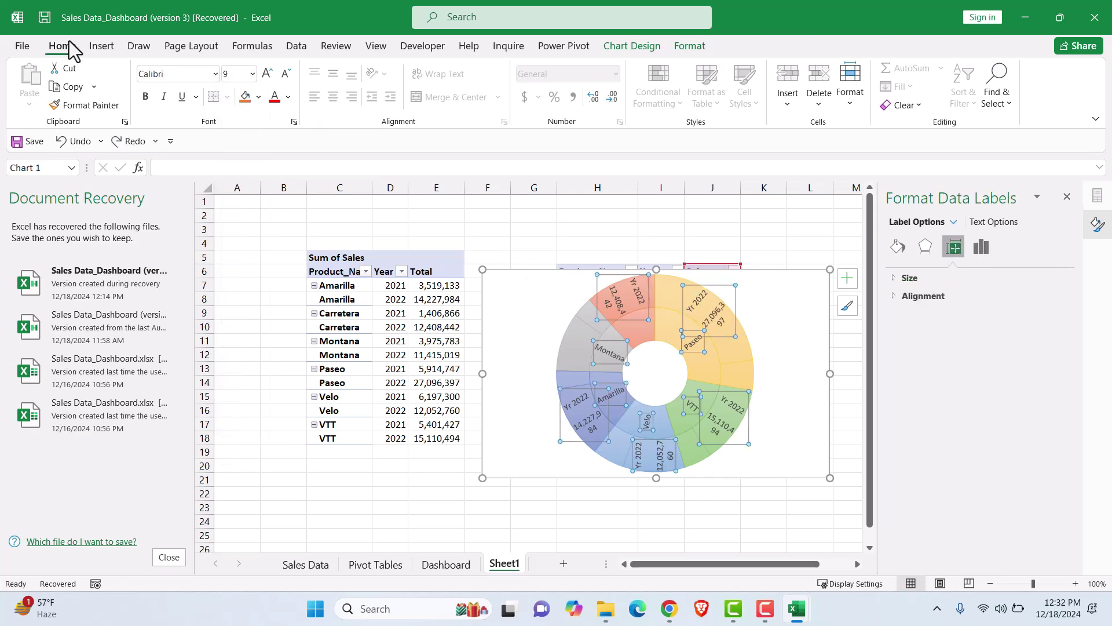
{"action": "left_click", "coordinate": [230, 74]}
{"action": "type", "text": "7"}
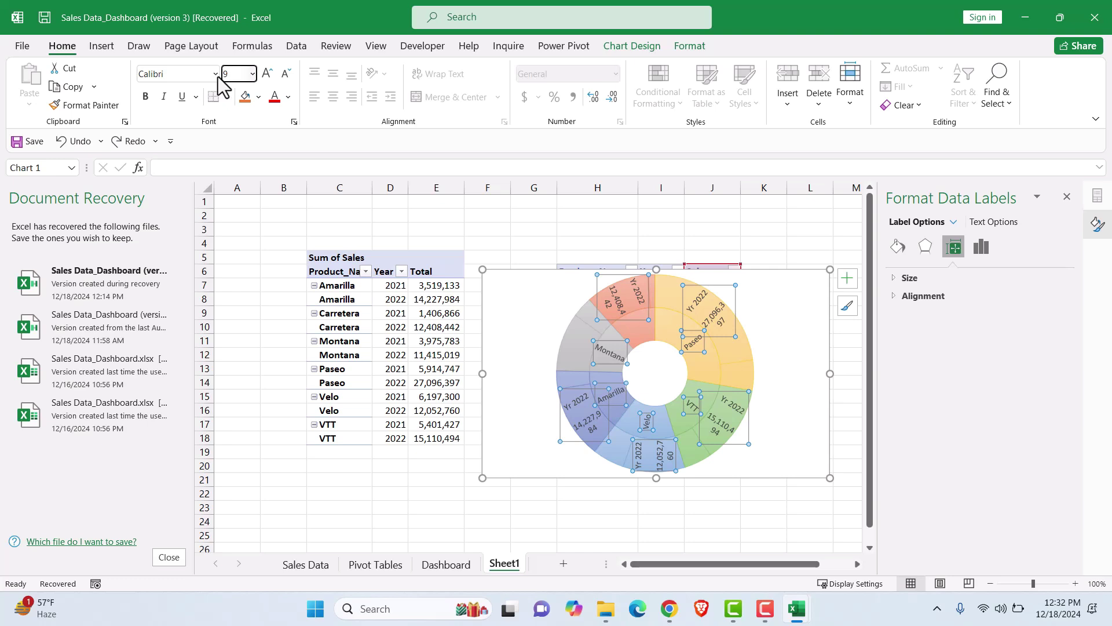
{"action": "key", "text": "Return"}
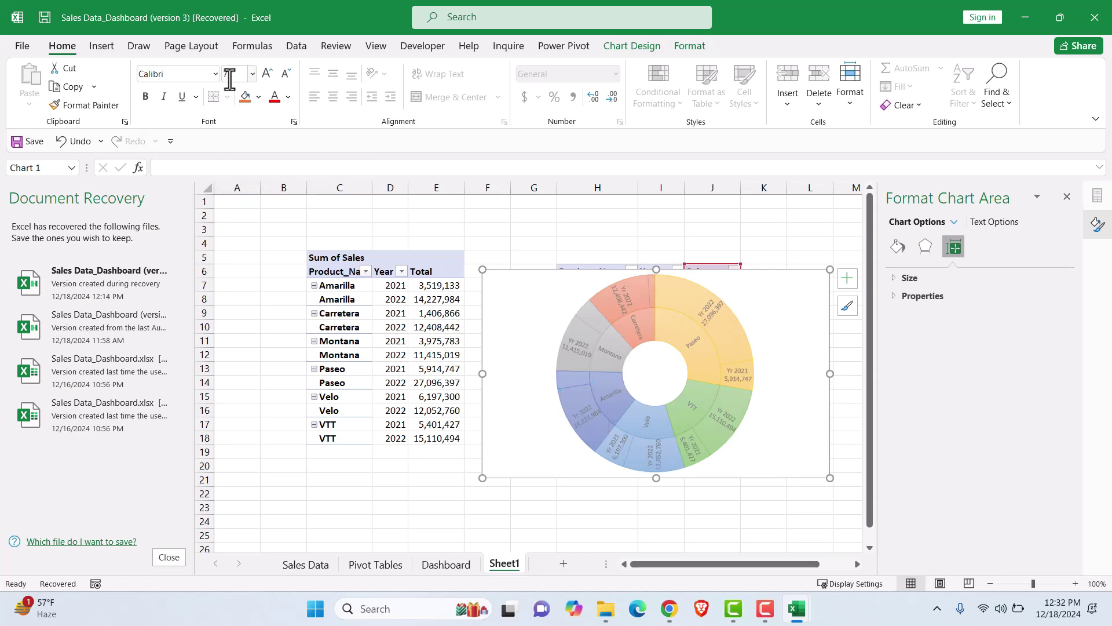
Try a black fill on the chart area and on the data labels, undoing each one
{"action": "left_click", "coordinate": [257, 97]}
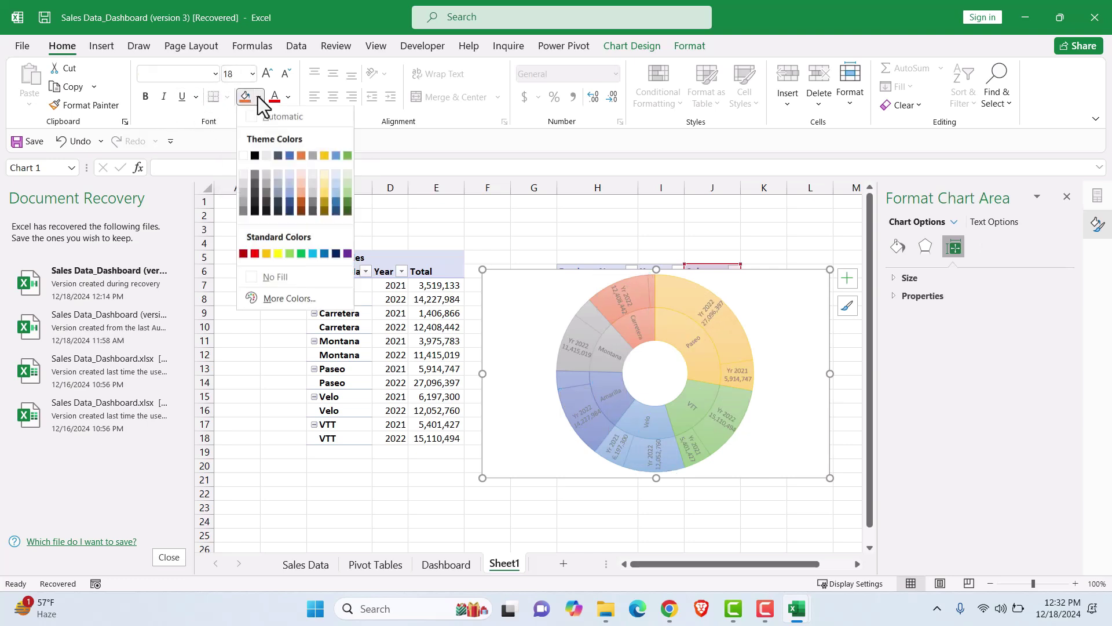
{"action": "left_click", "coordinate": [254, 155]}
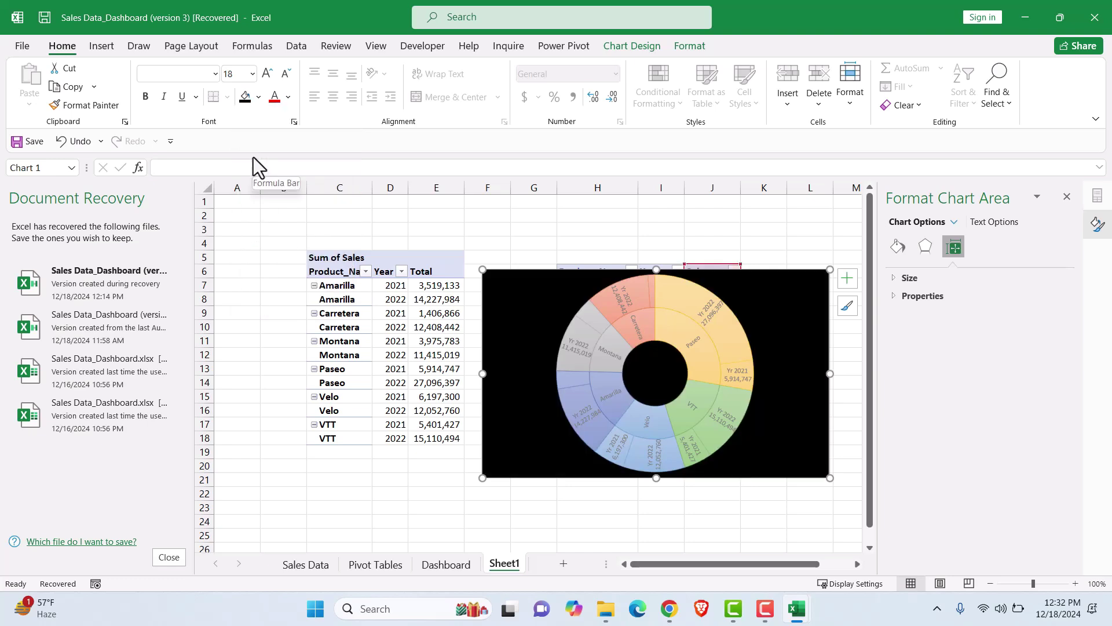
{"action": "key", "text": "ctrl+z"}
{"action": "left_click", "coordinate": [618, 300]}
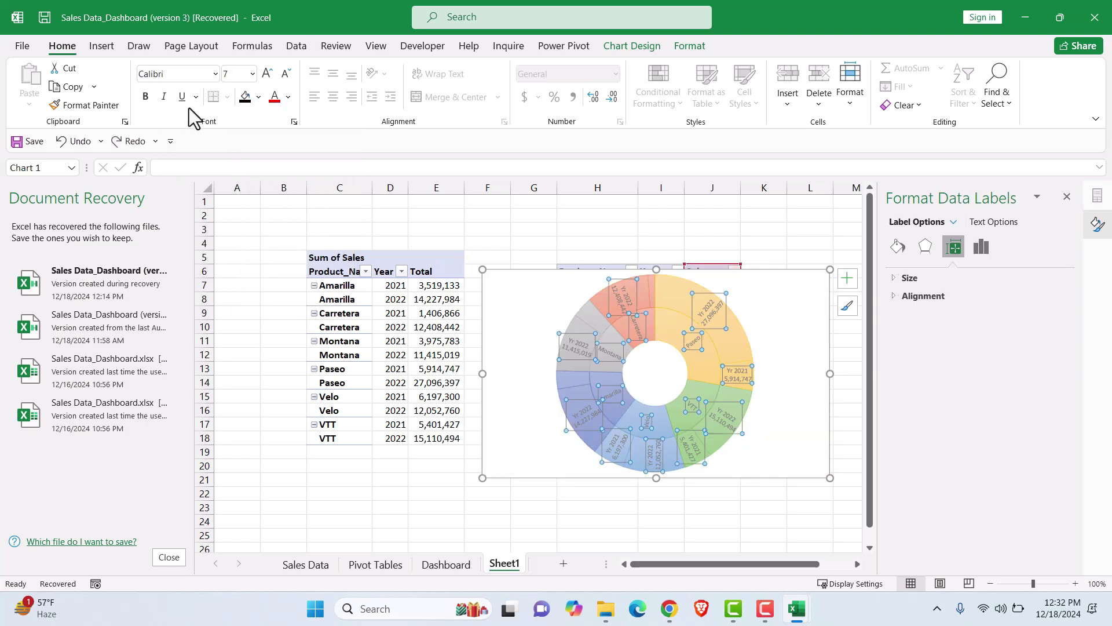
{"action": "left_click", "coordinate": [258, 97]}
{"action": "left_click", "coordinate": [255, 157]}
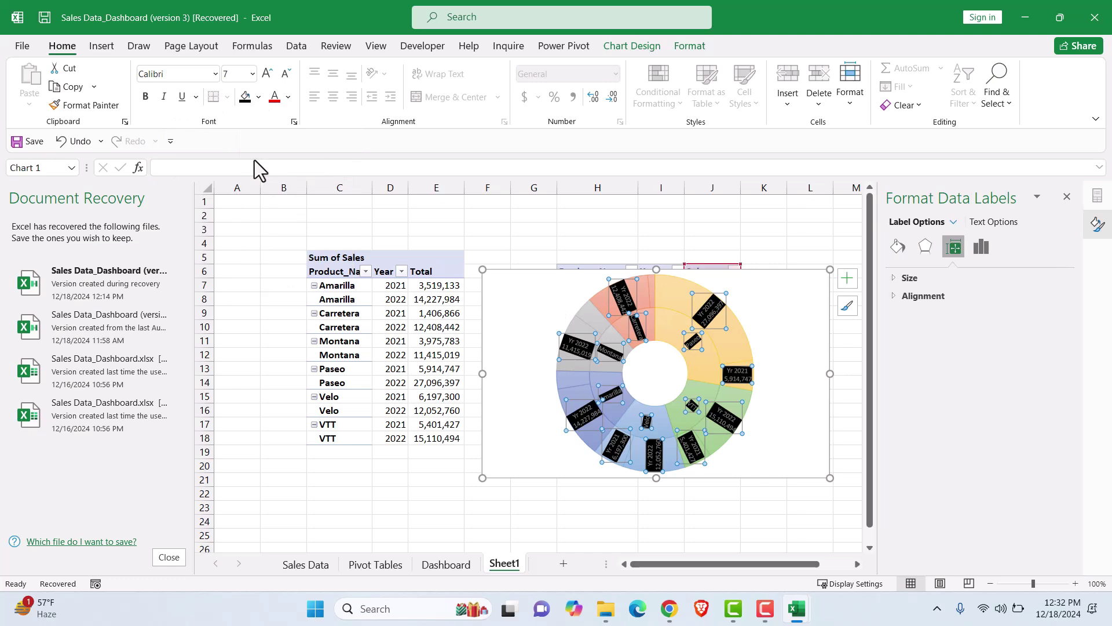
{"action": "key", "text": "ctrl+z"}
Set the font colour of all Sunburst data labels to Automatic and make them bold
{"action": "left_click", "coordinate": [289, 97]}
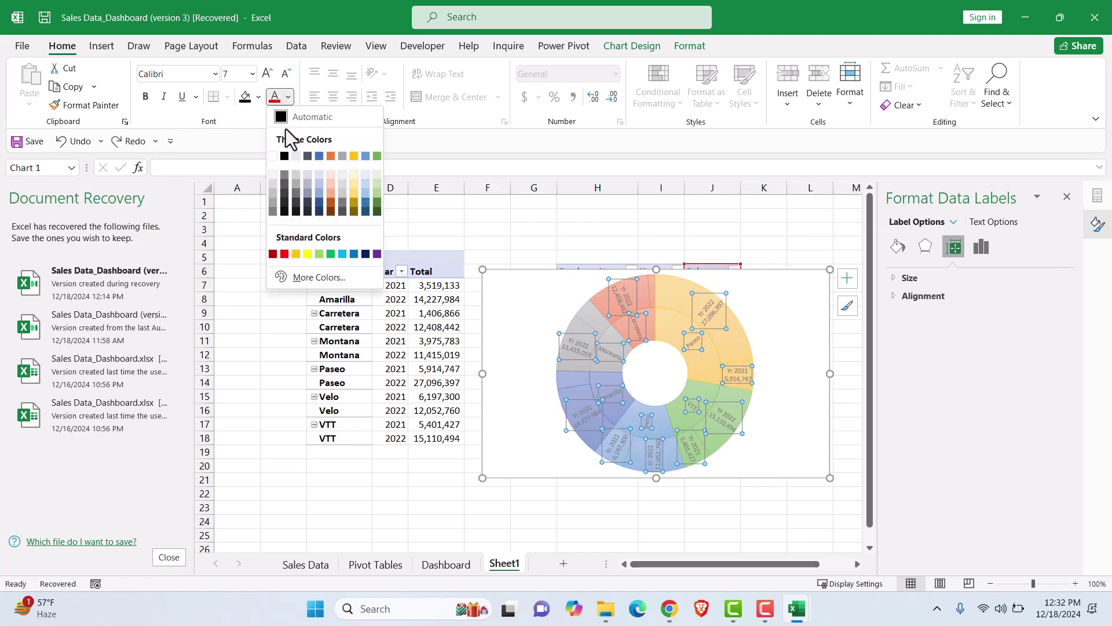
{"action": "left_click", "coordinate": [283, 115]}
{"action": "left_click", "coordinate": [146, 102]}
{"action": "left_click", "coordinate": [601, 523]}
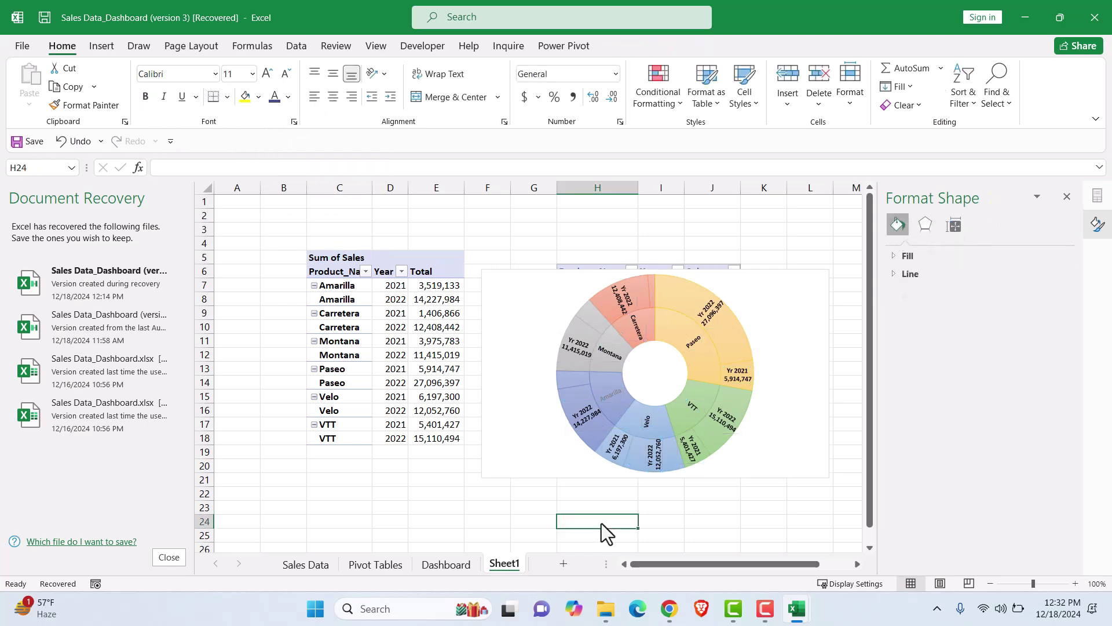
Move the Sunburst chart from Sheet1 to the Dashboard sheet, over the empty panel beside the slicers
{"action": "left_click", "coordinate": [786, 335]}
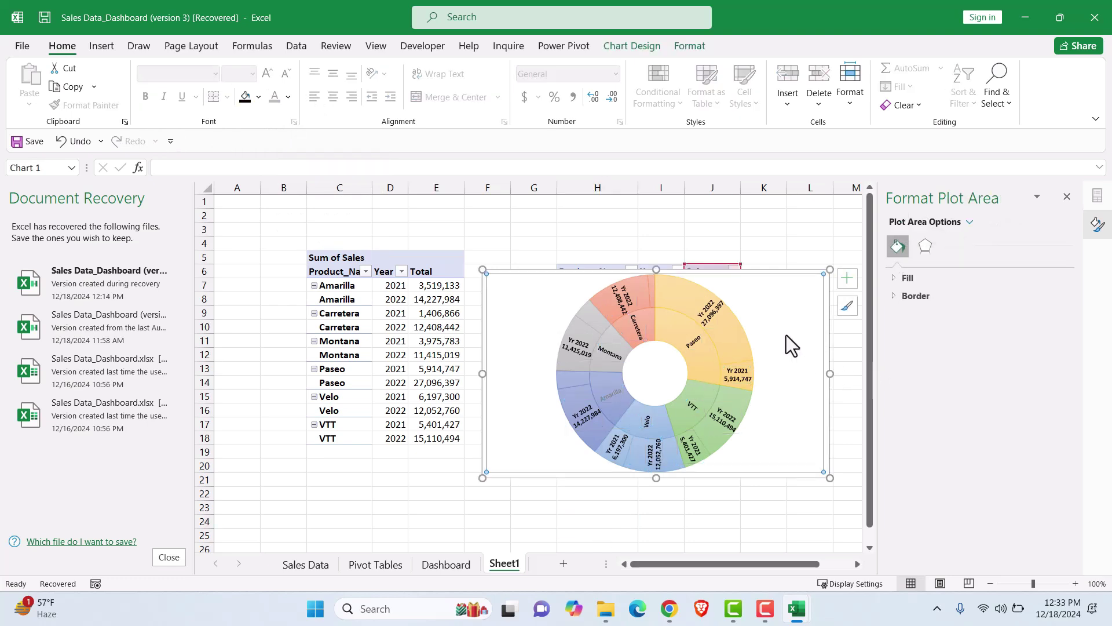
{"action": "key", "text": "Delete"}
{"action": "left_click", "coordinate": [446, 563]}
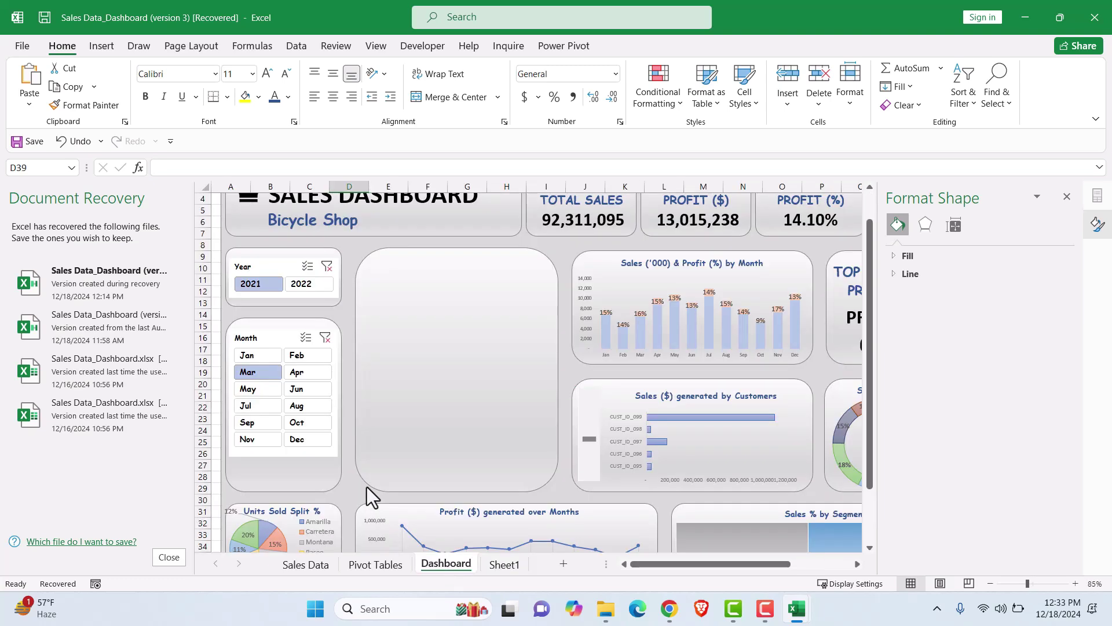
{"action": "scroll", "coordinate": [437, 346], "scroll_direction": "down", "scroll_amount": 3}
{"action": "left_click", "coordinate": [440, 336]}
{"action": "key", "text": "ctrl+v"}
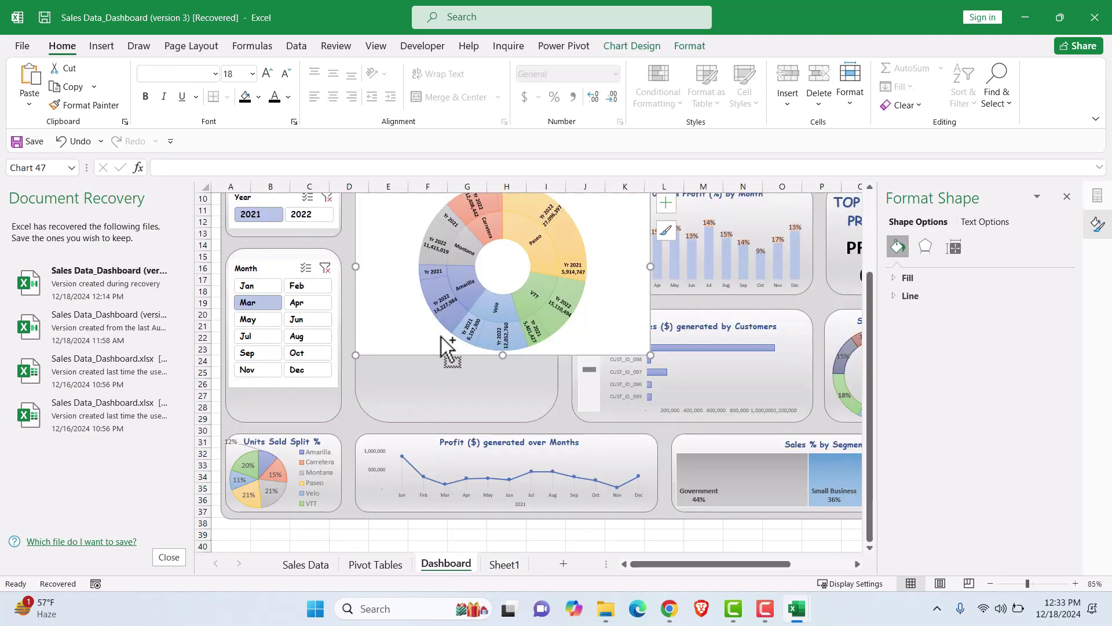
Resize the Sunburst chart to match the width and height of the empty rounded panel beside the slicers
{"action": "scroll", "coordinate": [510, 387], "scroll_direction": "up", "scroll_amount": 3}
{"action": "left_click_drag", "start_coordinate": [651, 371], "coordinate": [556, 402]}
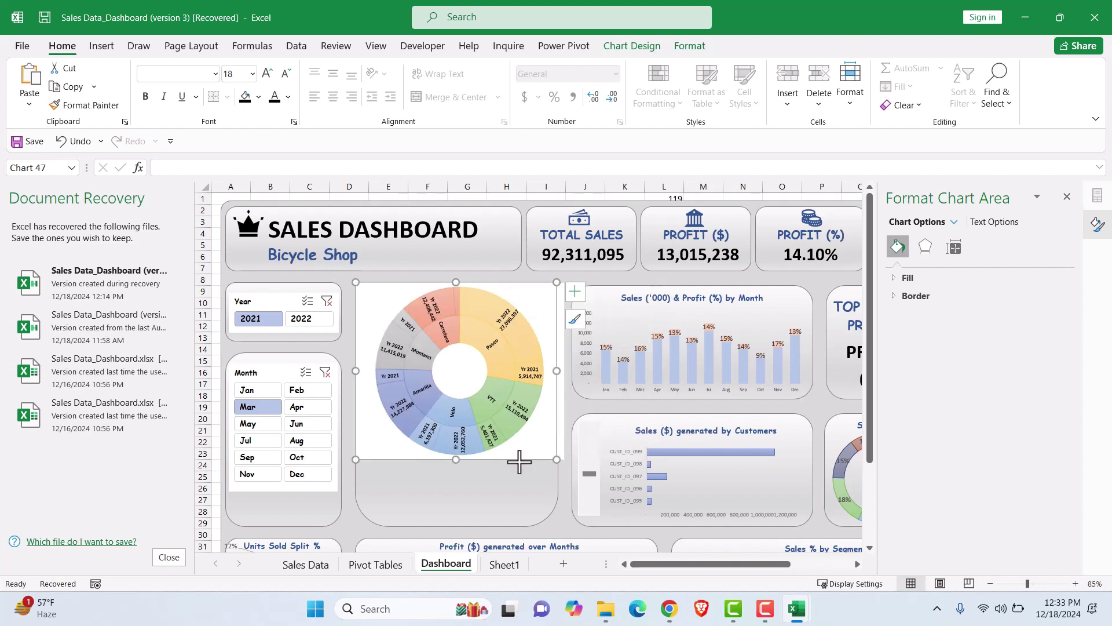
{"action": "left_click_drag", "start_coordinate": [456, 459], "coordinate": [457, 526]}
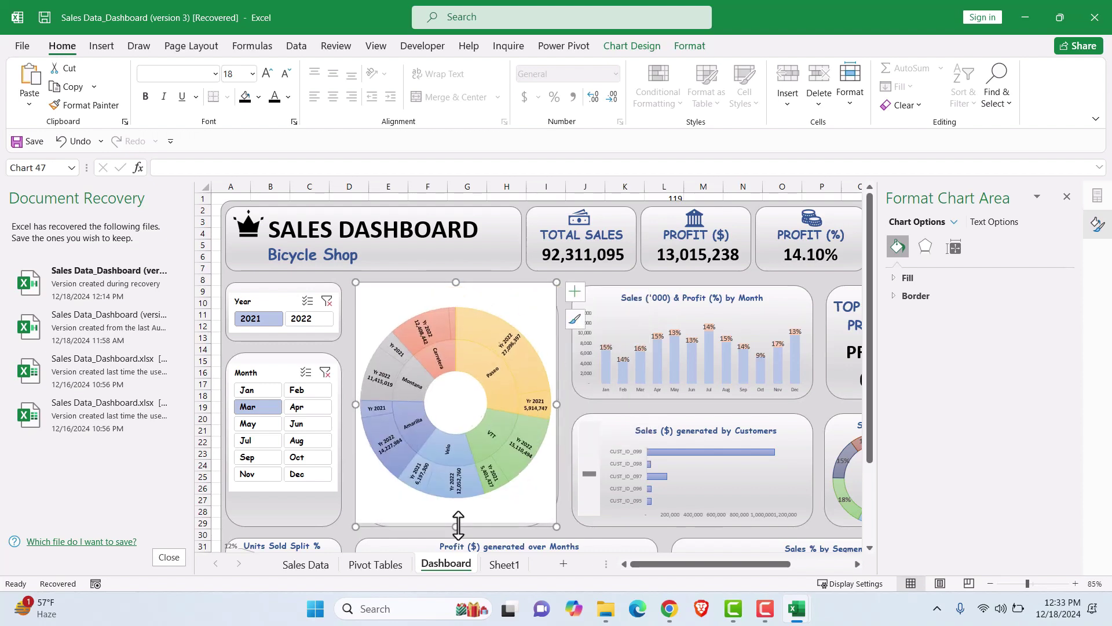
Set the Sunburst chart area to No fill with No line as its border
{"action": "left_click", "coordinate": [897, 278]}
{"action": "left_click", "coordinate": [906, 298]}
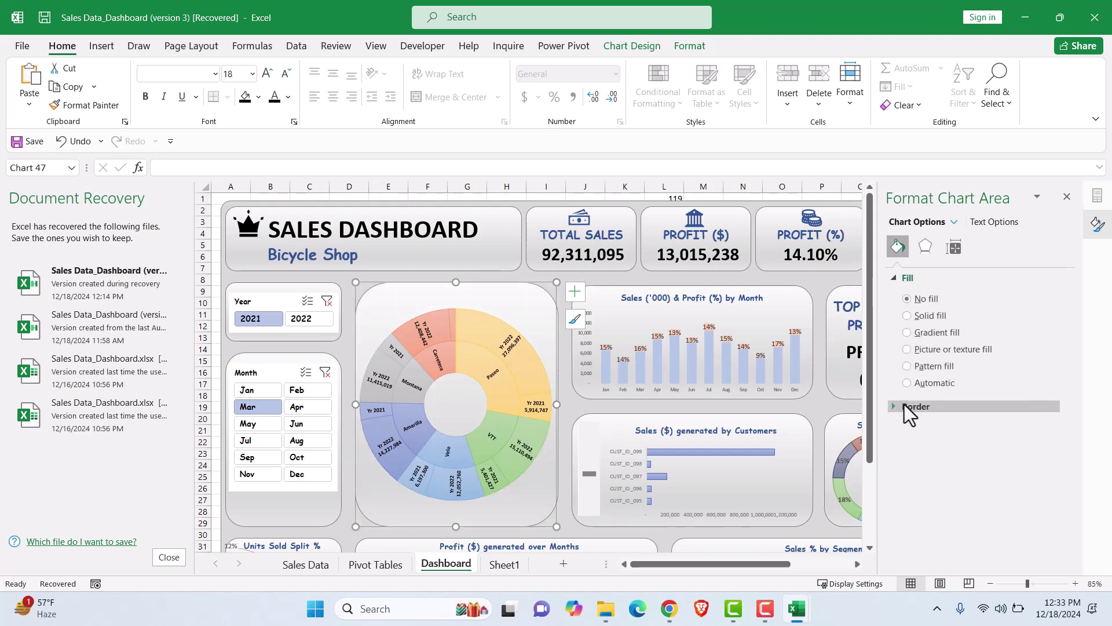
{"action": "left_click", "coordinate": [904, 406]}
{"action": "left_click", "coordinate": [906, 427]}
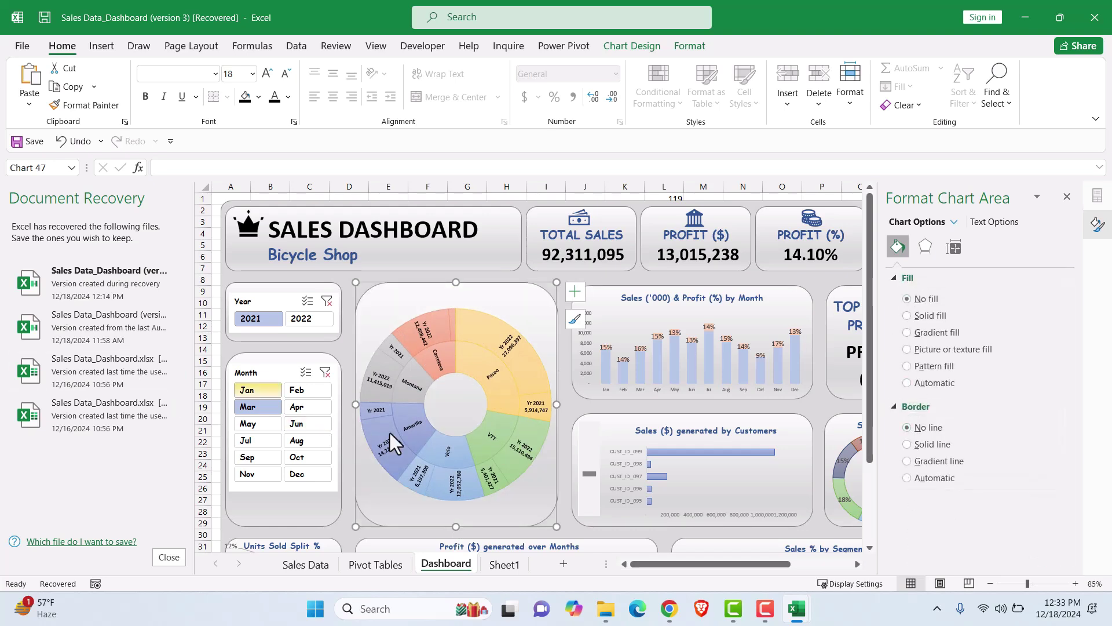
{"action": "scroll", "coordinate": [495, 462], "scroll_direction": "down", "scroll_amount": 2}
{"action": "left_click", "coordinate": [494, 472]}
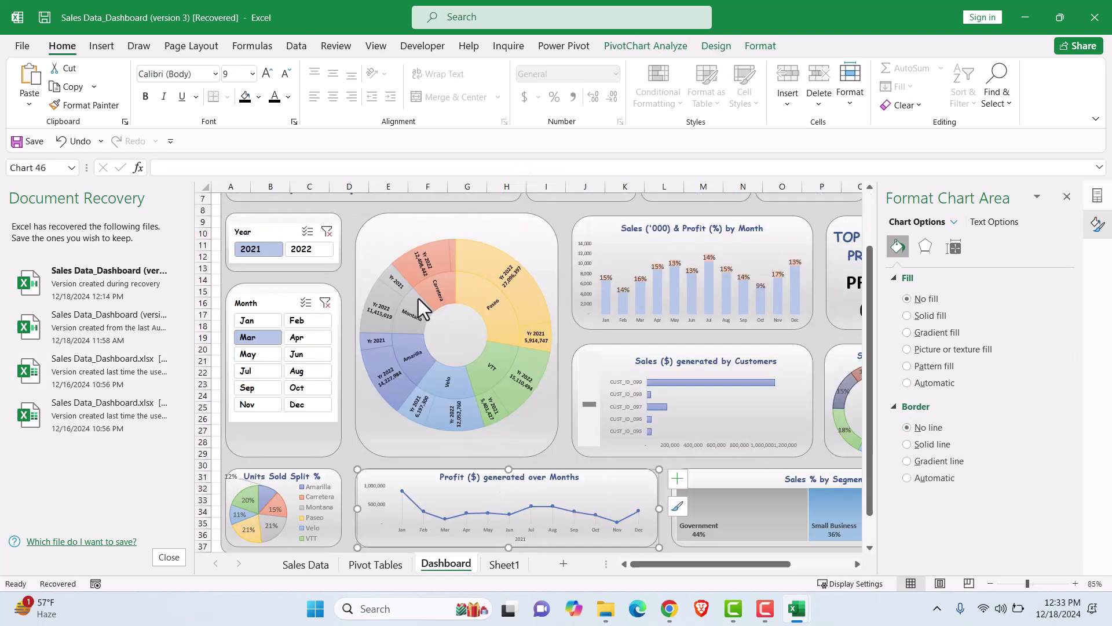
{"action": "left_click", "coordinate": [404, 258]}
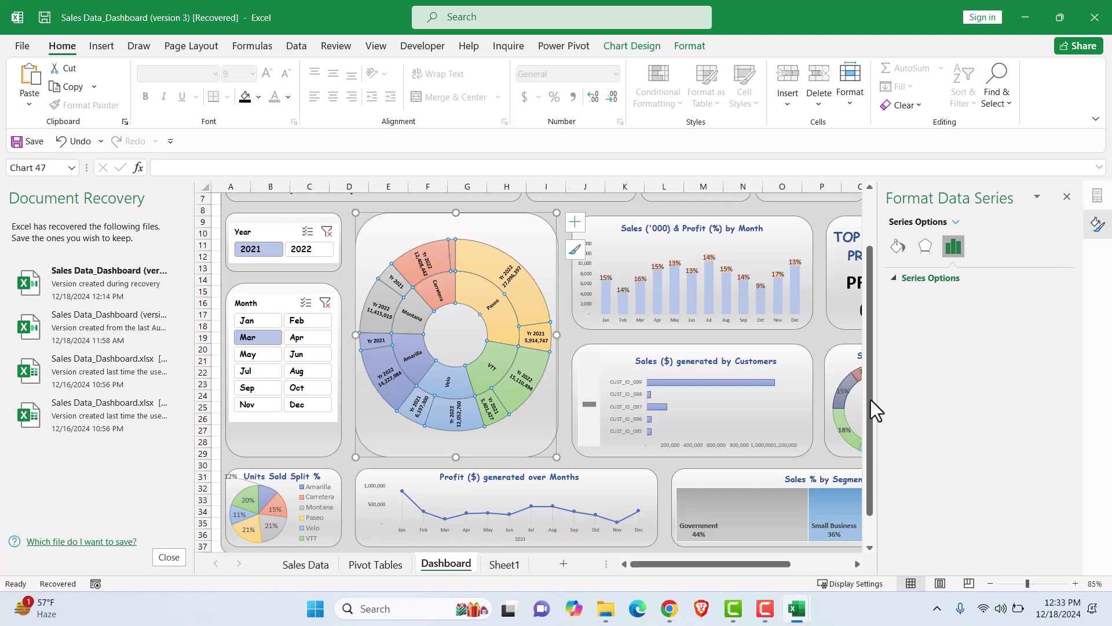
{"action": "left_click", "coordinate": [368, 210]}
{"action": "left_click", "coordinate": [381, 280]}
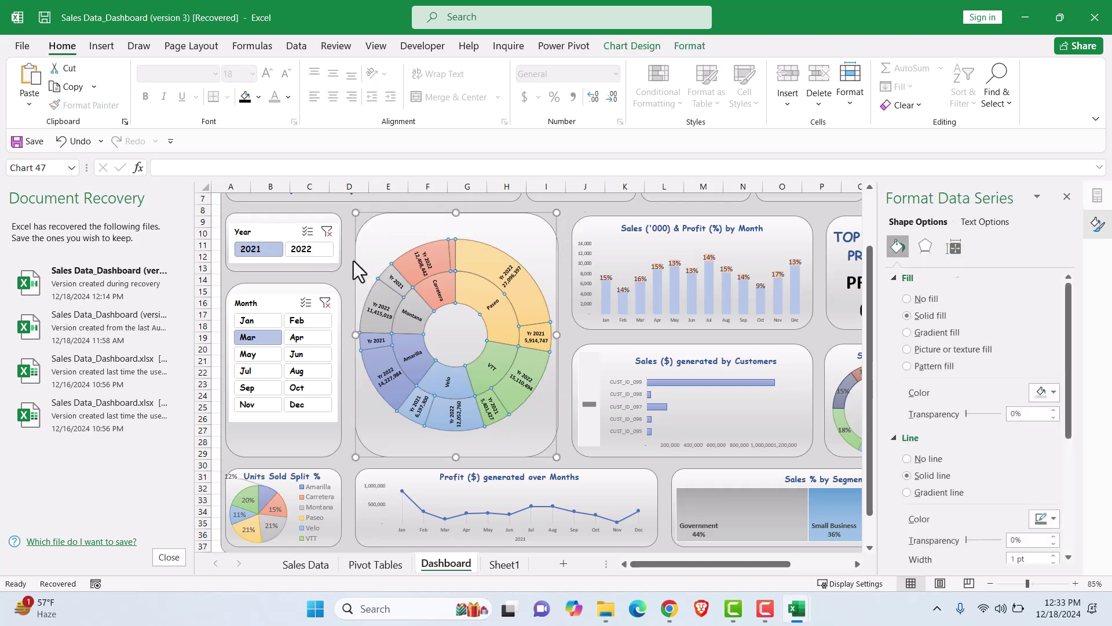
{"action": "left_click", "coordinate": [367, 218]}
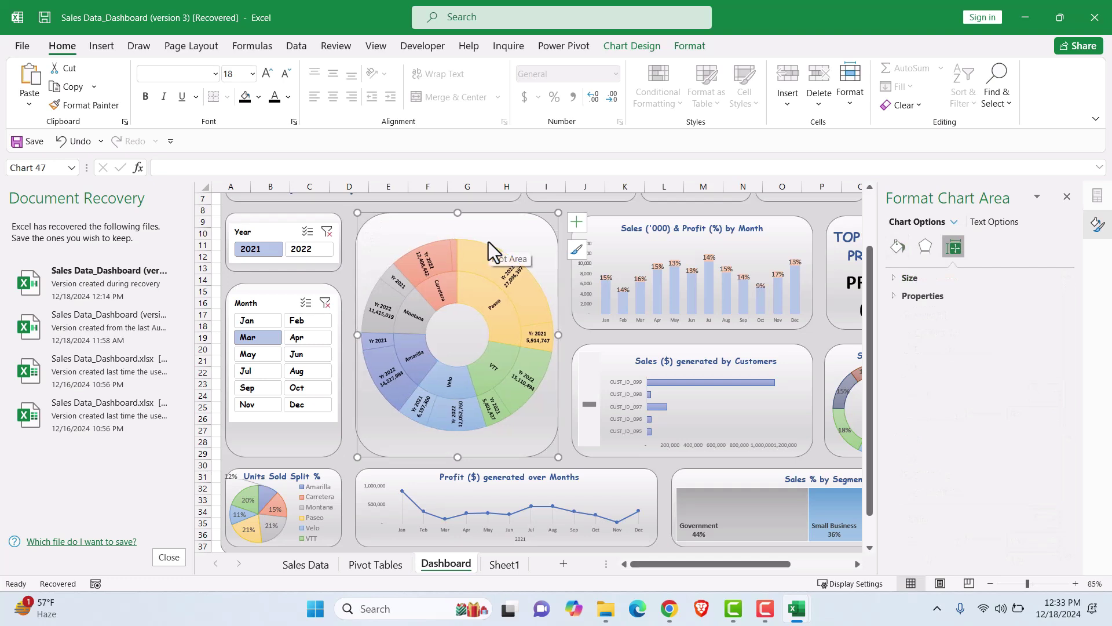
{"action": "left_click", "coordinate": [484, 463]}
{"action": "scroll", "coordinate": [476, 464], "scroll_direction": "down", "scroll_amount": 4}
{"action": "scroll", "coordinate": [476, 464], "scroll_direction": "up", "scroll_amount": 4}
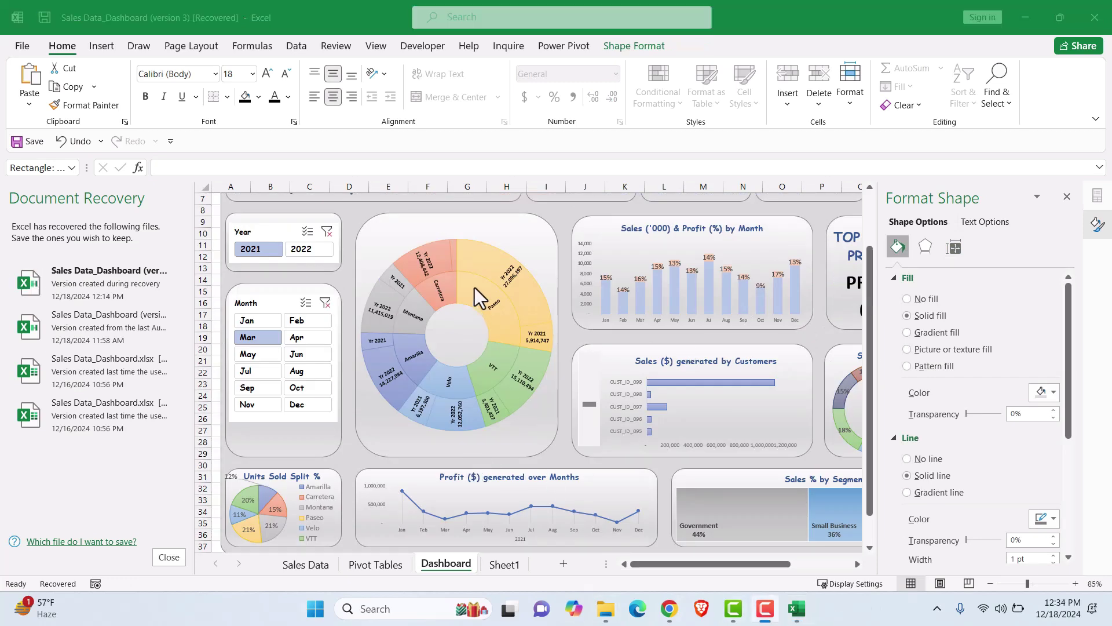
Nudge the Sunburst chart upward in its rounded panel to leave free space beneath the rings
{"action": "left_click", "coordinate": [471, 246]}
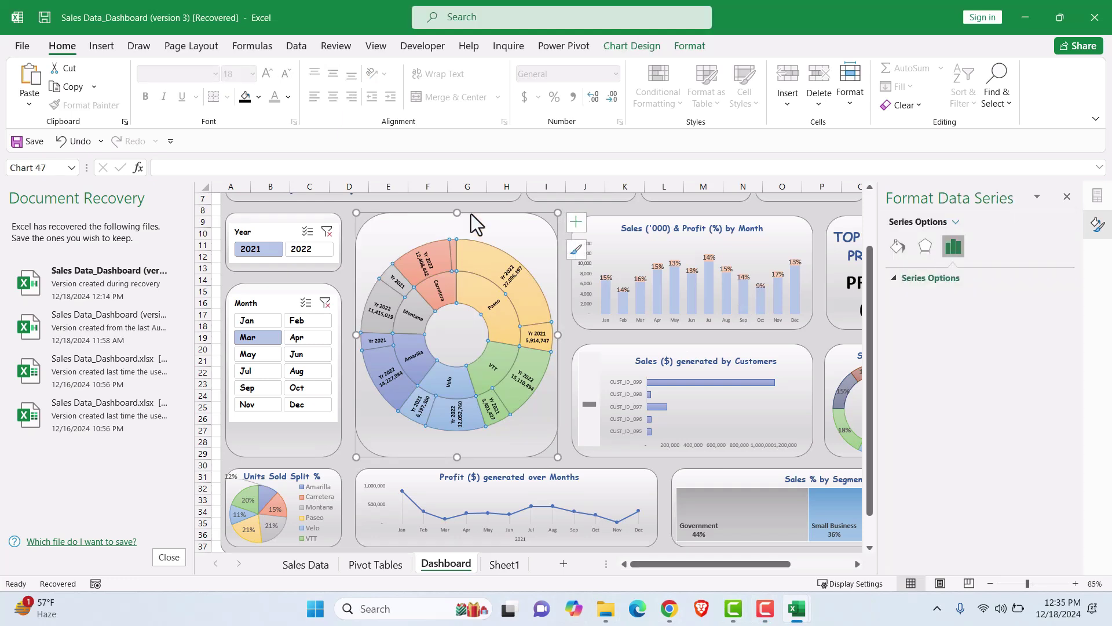
{"action": "left_click", "coordinate": [470, 213]}
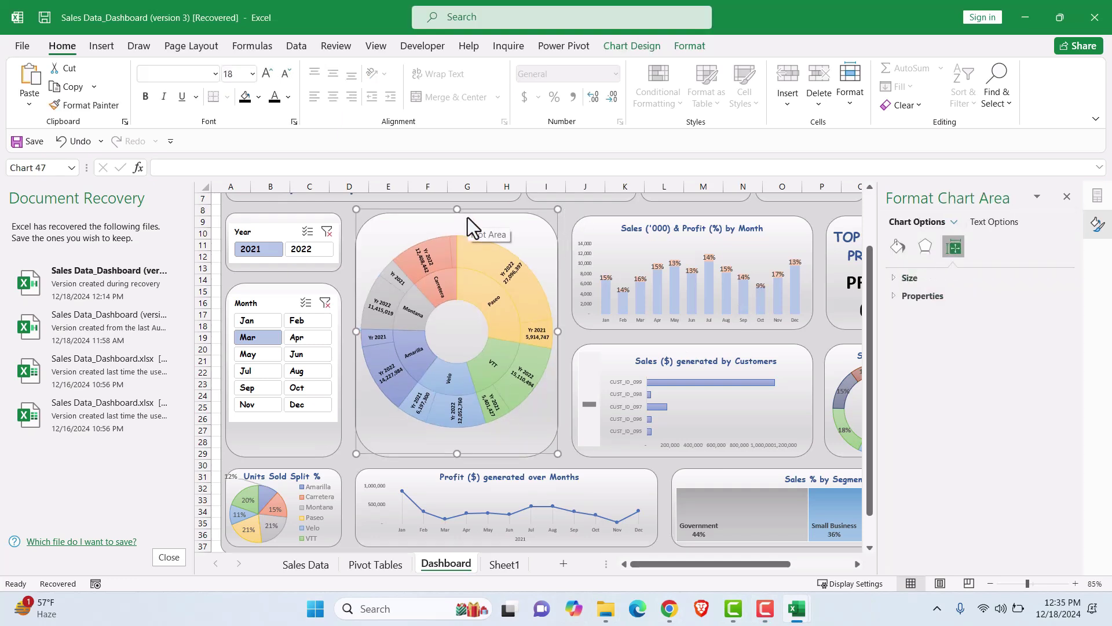
{"action": "key", "text": "Up"}
{"action": "key", "text": "Up"}
{"action": "key", "text": "Up"}
{"action": "key", "text": "Down"}
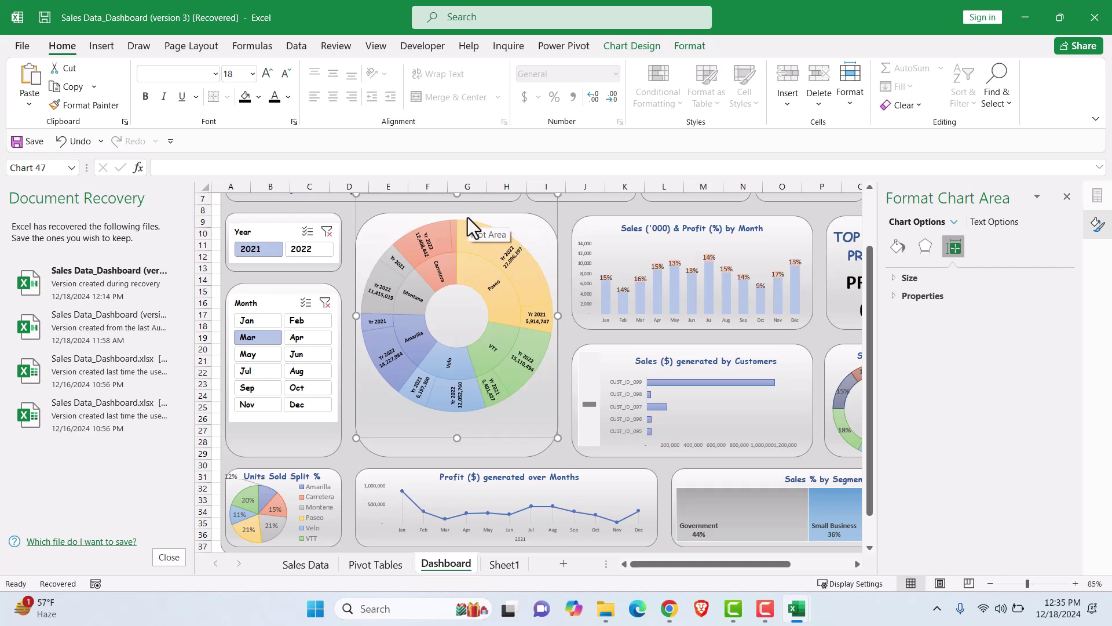
{"action": "left_click", "coordinate": [453, 447]}
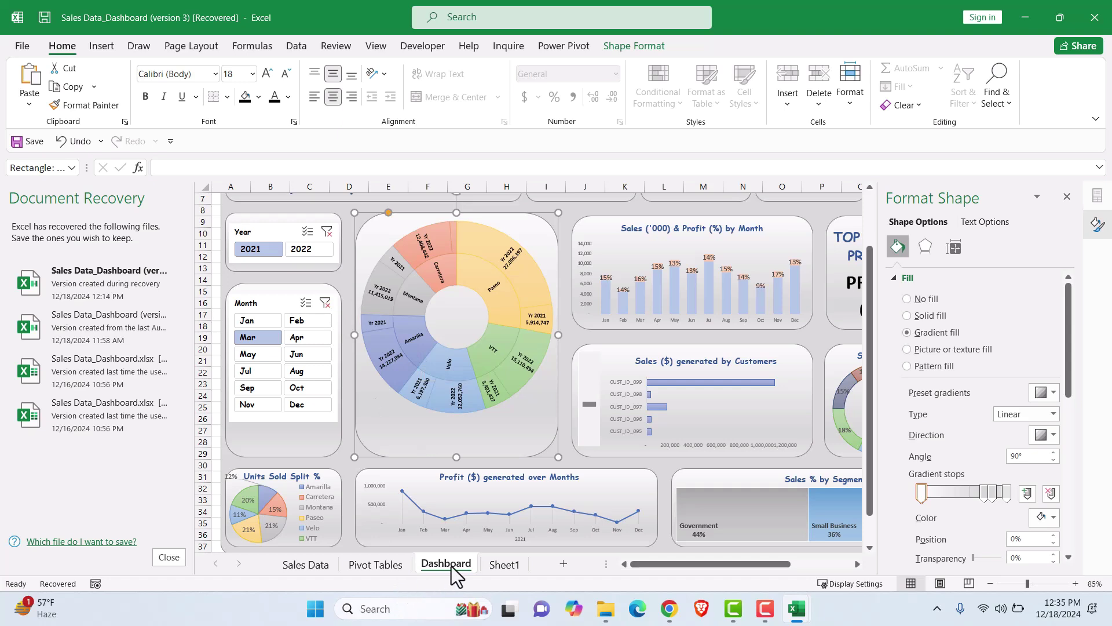
Rename the Sheet1 worksheet as Sunburst
{"action": "left_click", "coordinate": [495, 568]}
{"action": "double_click", "coordinate": [496, 569]}
{"action": "type", "text": "Sunburst"}
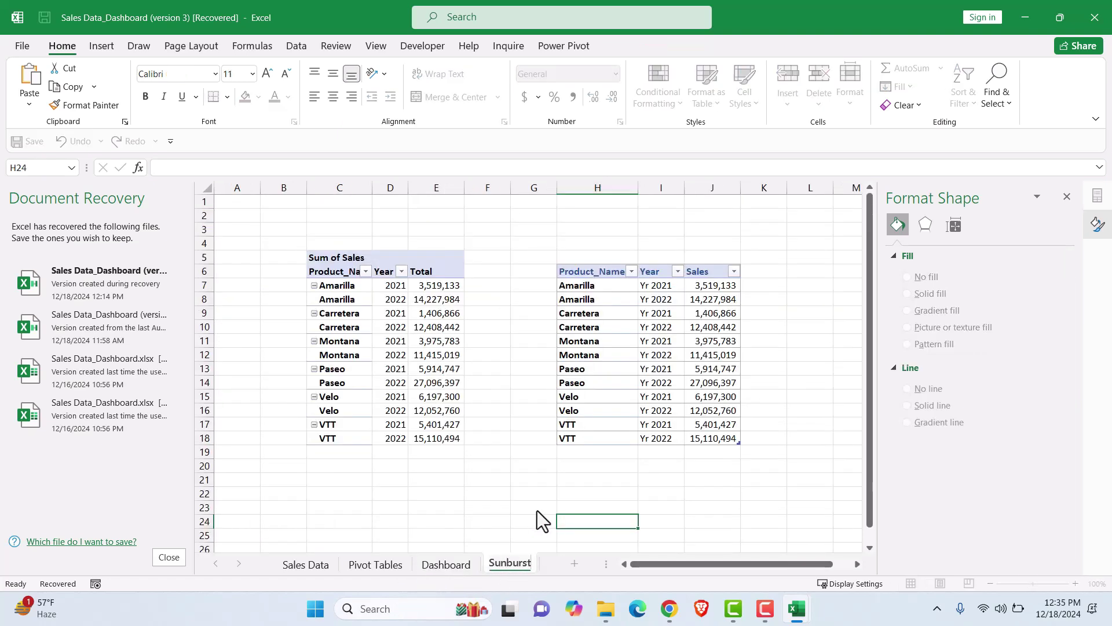
{"action": "left_click", "coordinate": [548, 501]}
Insert a Year slicer for the Product_Name, Year and Sales table on the Sunburst sheet
{"action": "left_click", "coordinate": [646, 355]}
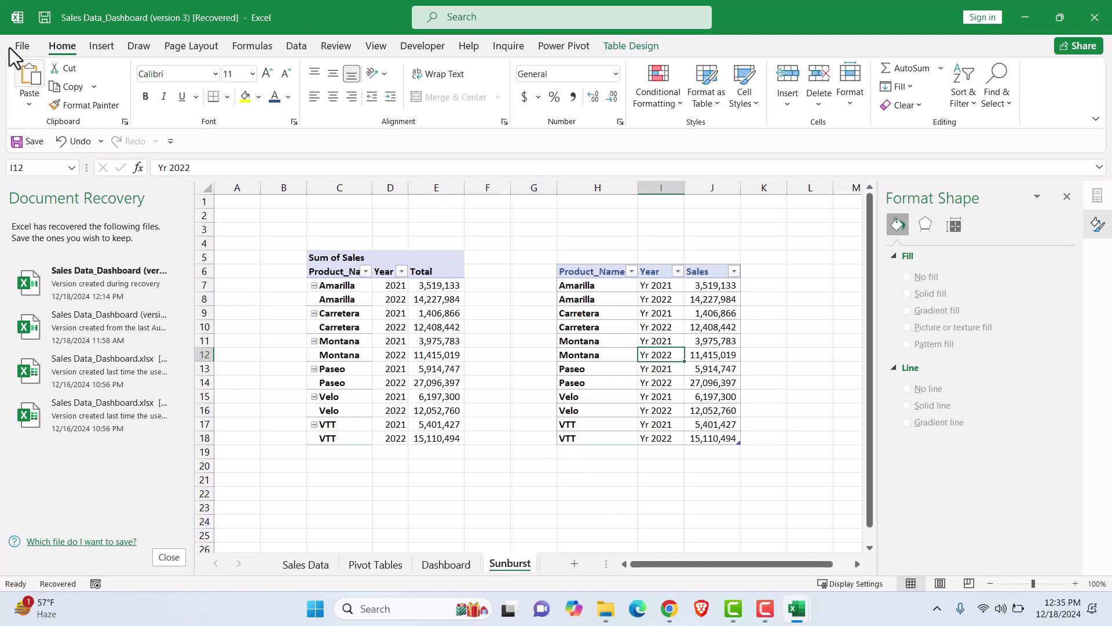
{"action": "left_click", "coordinate": [101, 46]}
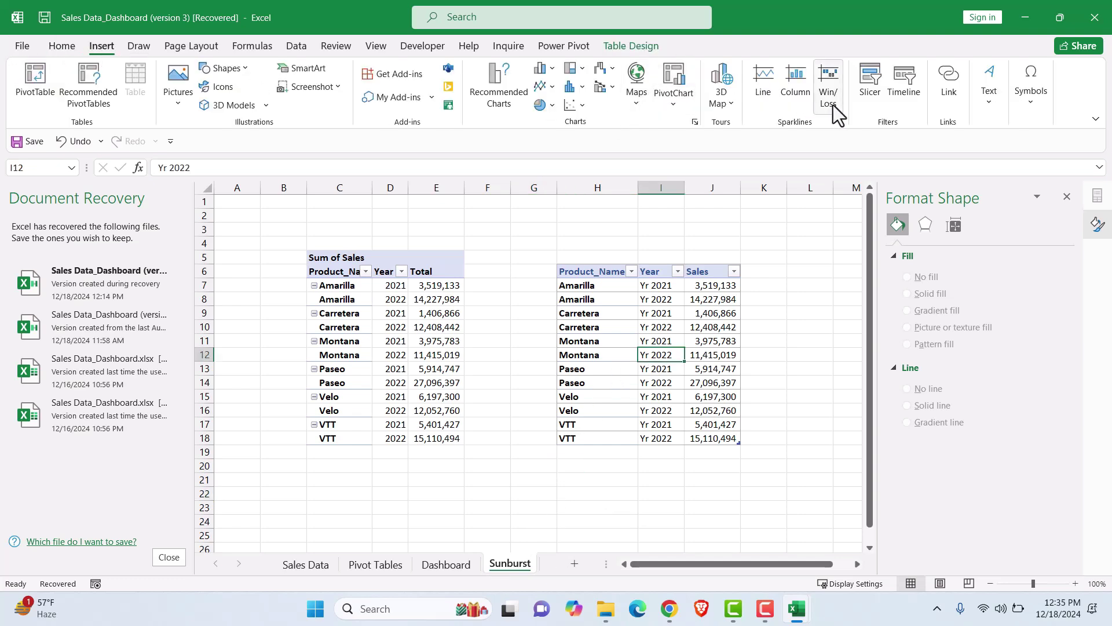
{"action": "left_click", "coordinate": [875, 99]}
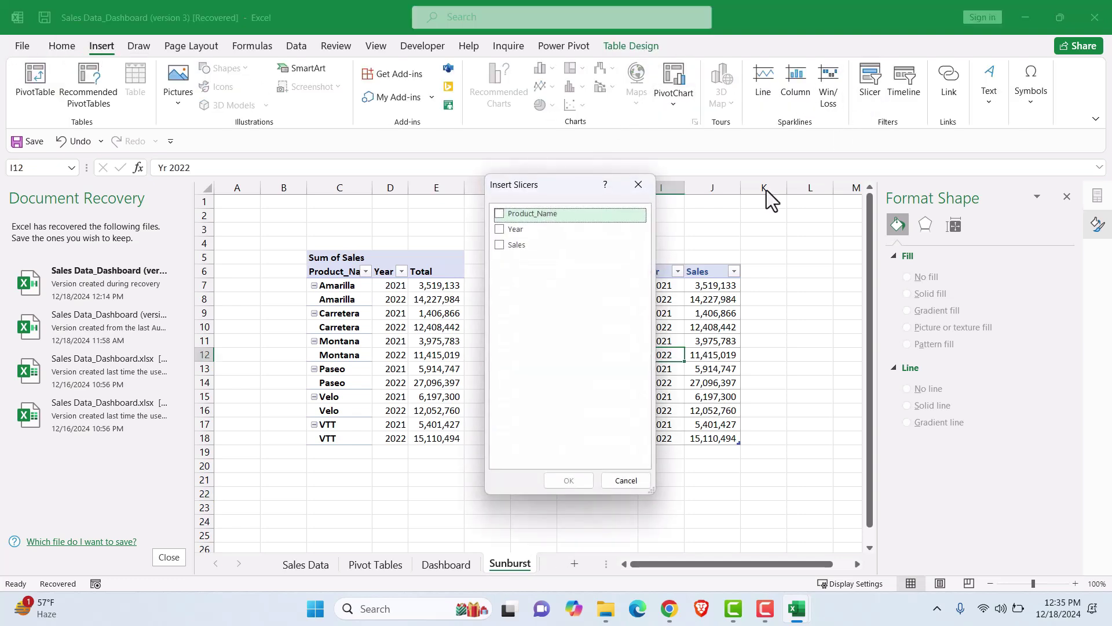
{"action": "left_click", "coordinate": [499, 229]}
{"action": "left_click", "coordinate": [568, 481]}
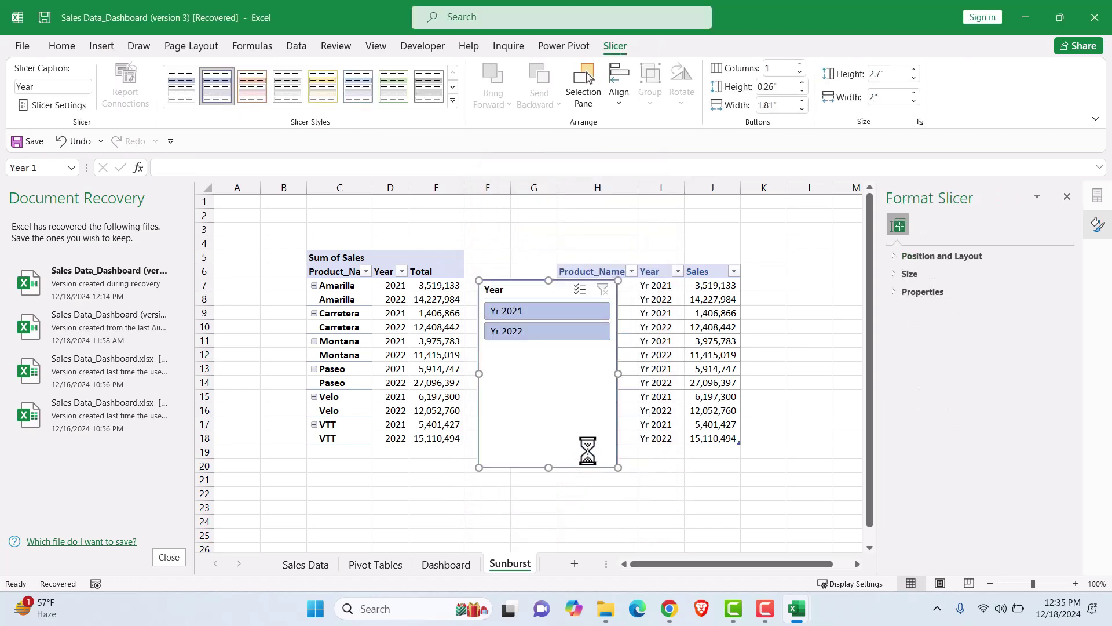
Format the new Year slicer with two columns, the custom "my slicer" style and a 0.68" height, placing it below the table
{"action": "left_click", "coordinate": [799, 65]}
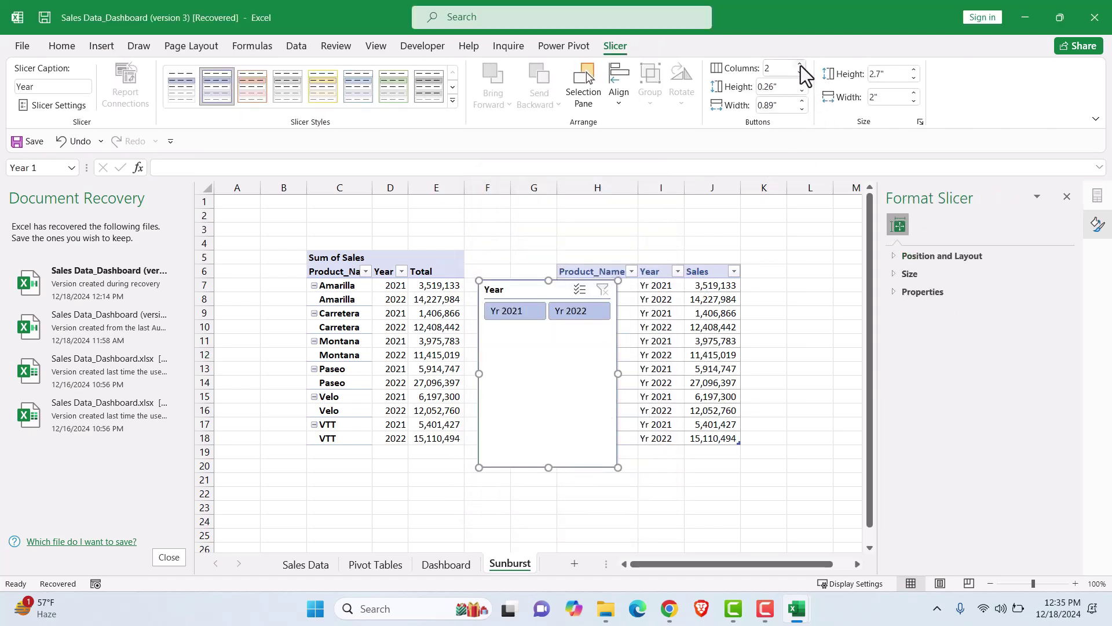
{"action": "left_click_drag", "start_coordinate": [546, 466], "coordinate": [571, 327]}
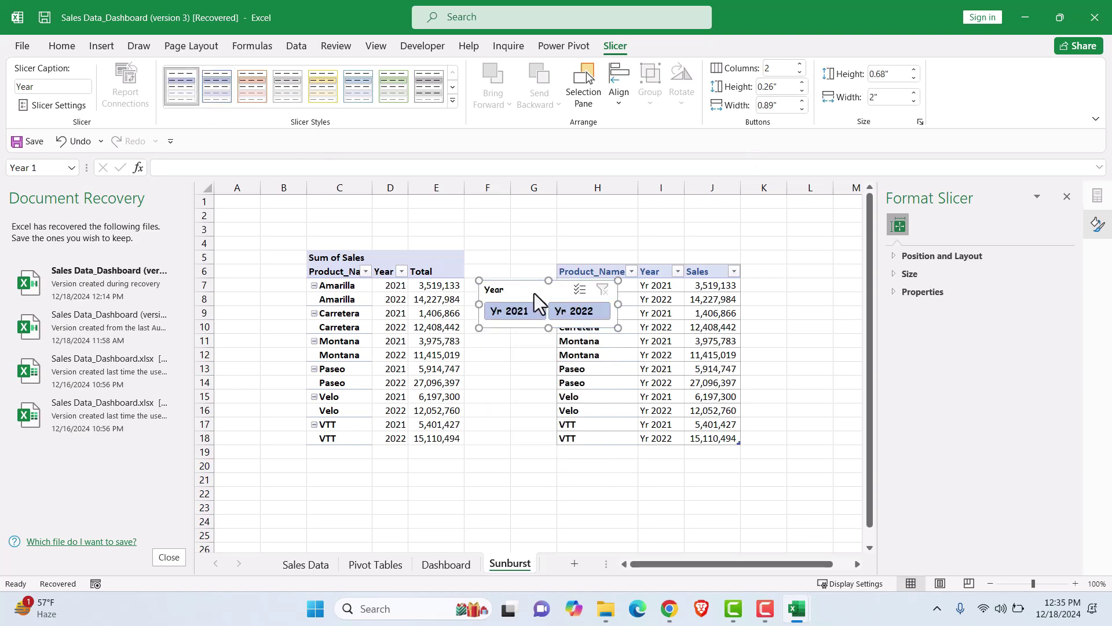
{"action": "left_click_drag", "start_coordinate": [534, 293], "coordinate": [538, 470]}
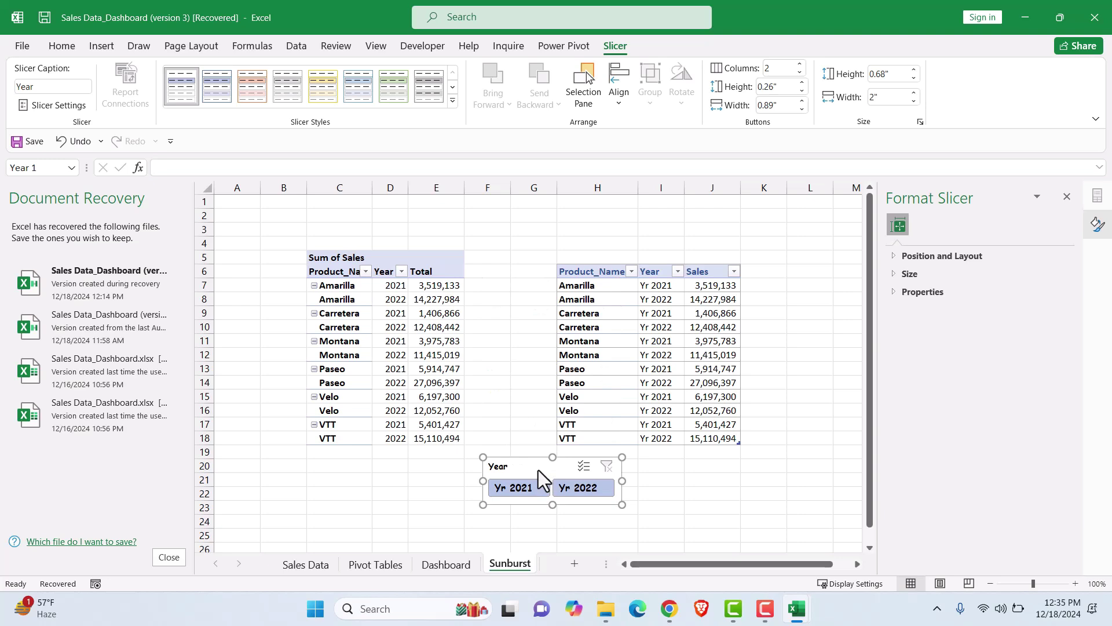
Move the new Year slicer to the Dashboard sheet beneath the Sunburst chart and widen it to about 2.61"
{"action": "key", "text": "Delete"}
{"action": "left_click", "coordinate": [448, 565]}
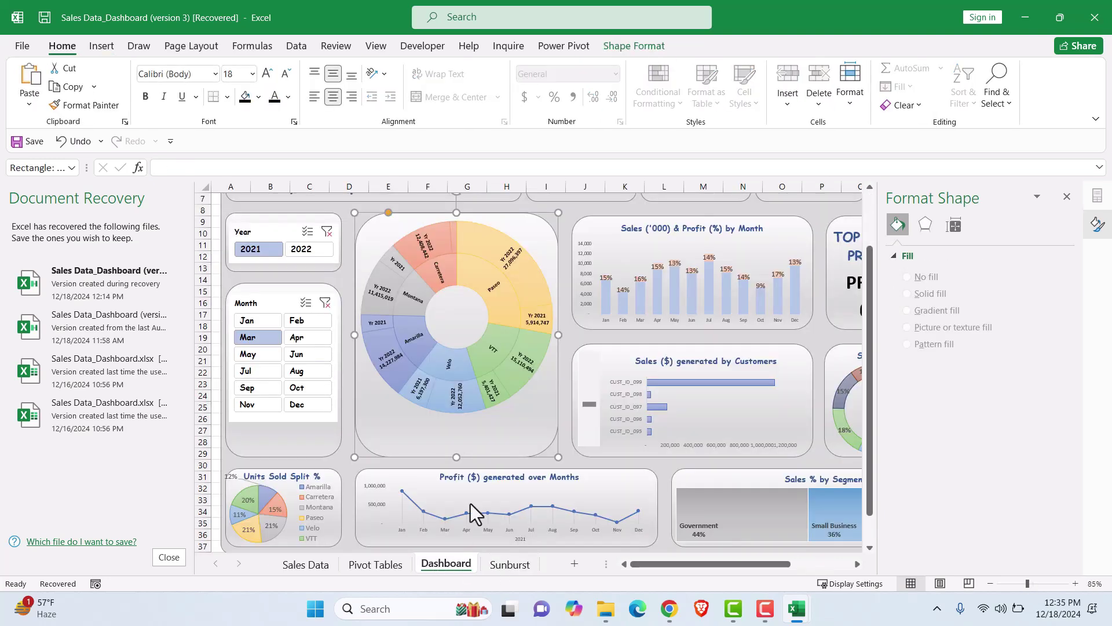
{"action": "key", "text": "ctrl+v"}
{"action": "left_click_drag", "start_coordinate": [401, 237], "coordinate": [380, 436]}
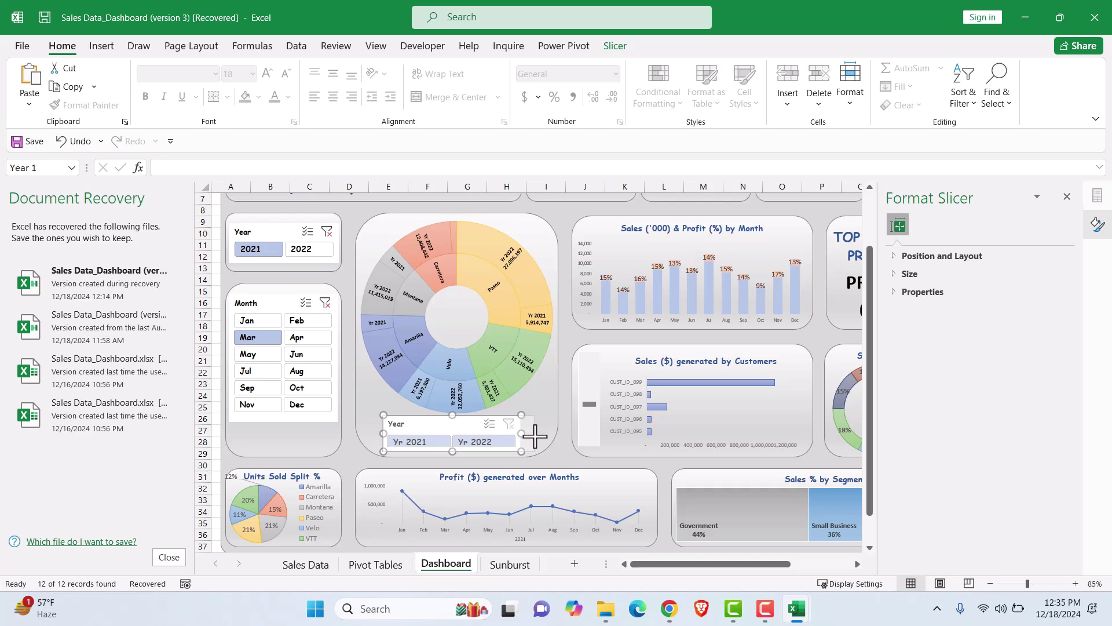
{"action": "left_click_drag", "start_coordinate": [536, 437], "coordinate": [537, 435]}
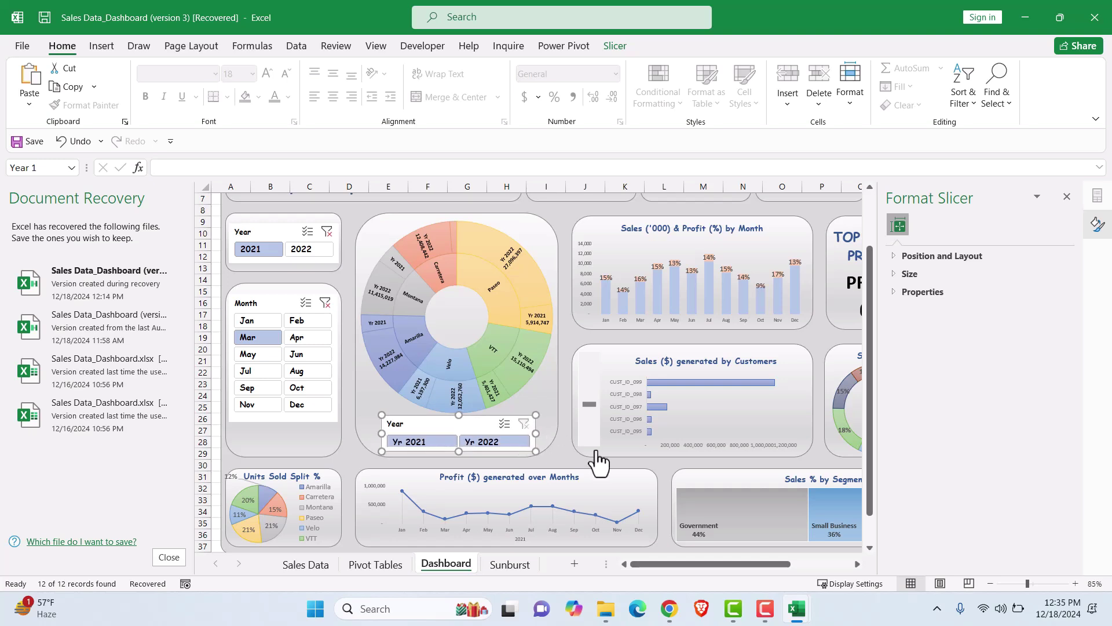
{"action": "key", "text": "Down"}
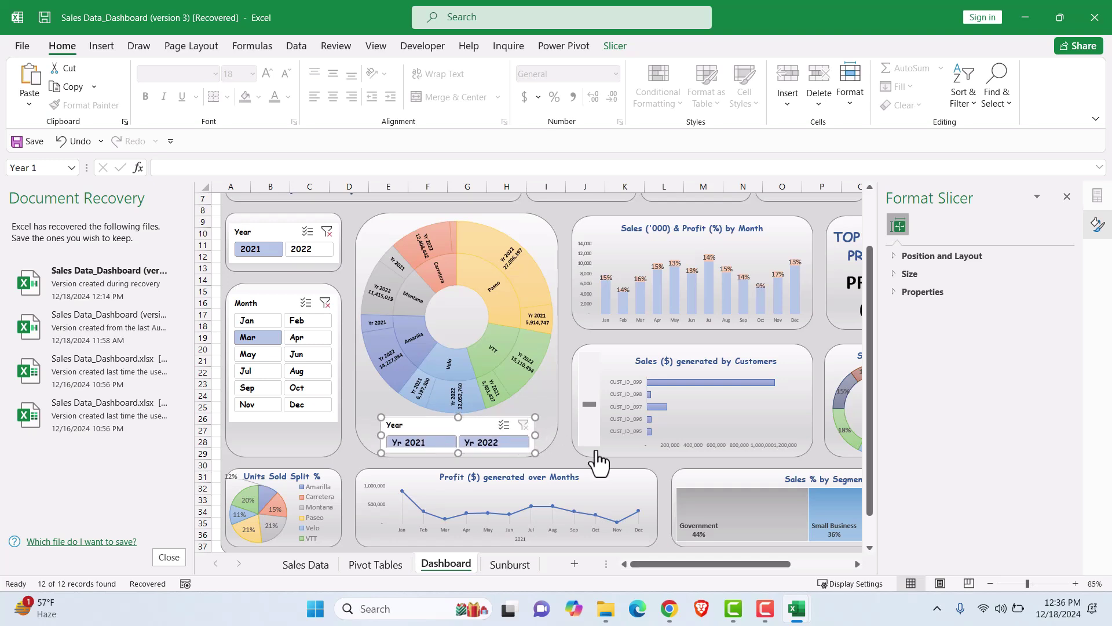
{"action": "right_click", "coordinate": [426, 427]}
{"action": "left_click", "coordinate": [491, 433]}
{"action": "right_click", "coordinate": [465, 423]}
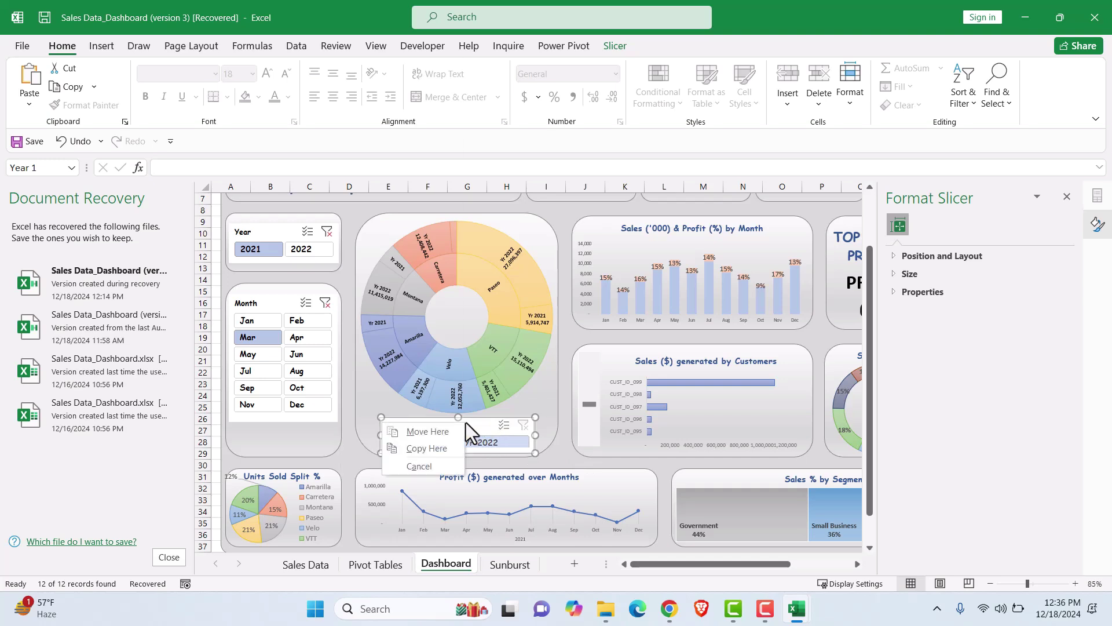
{"action": "left_click", "coordinate": [495, 425]}
{"action": "left_click", "coordinate": [471, 461]}
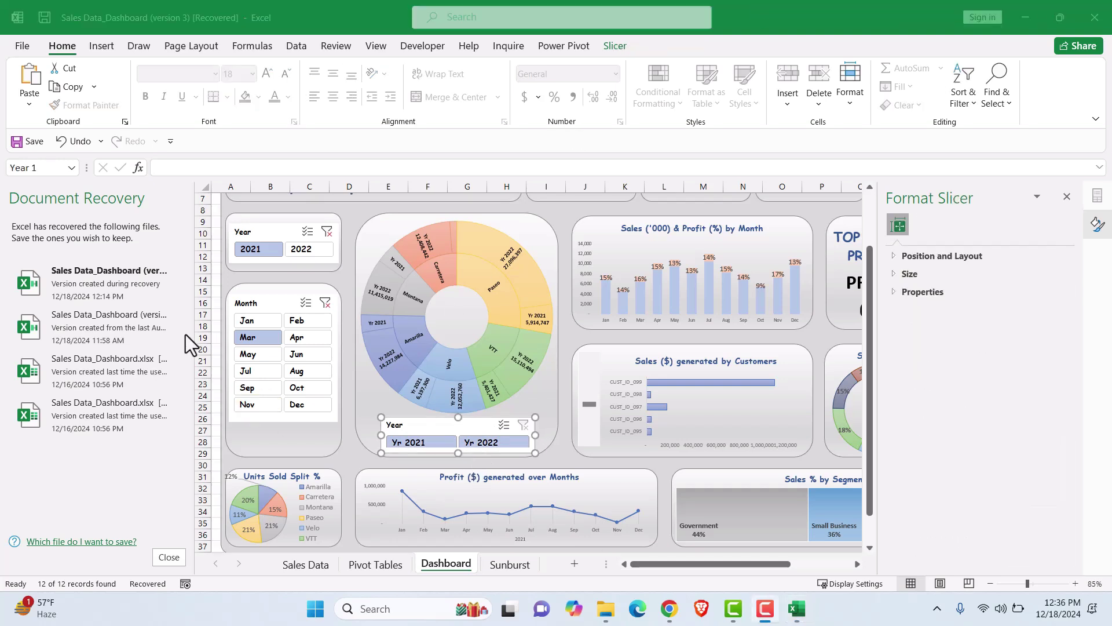
Turn off the header display of the Year slicer beneath the Sunburst chart
{"action": "right_click", "coordinate": [428, 434]}
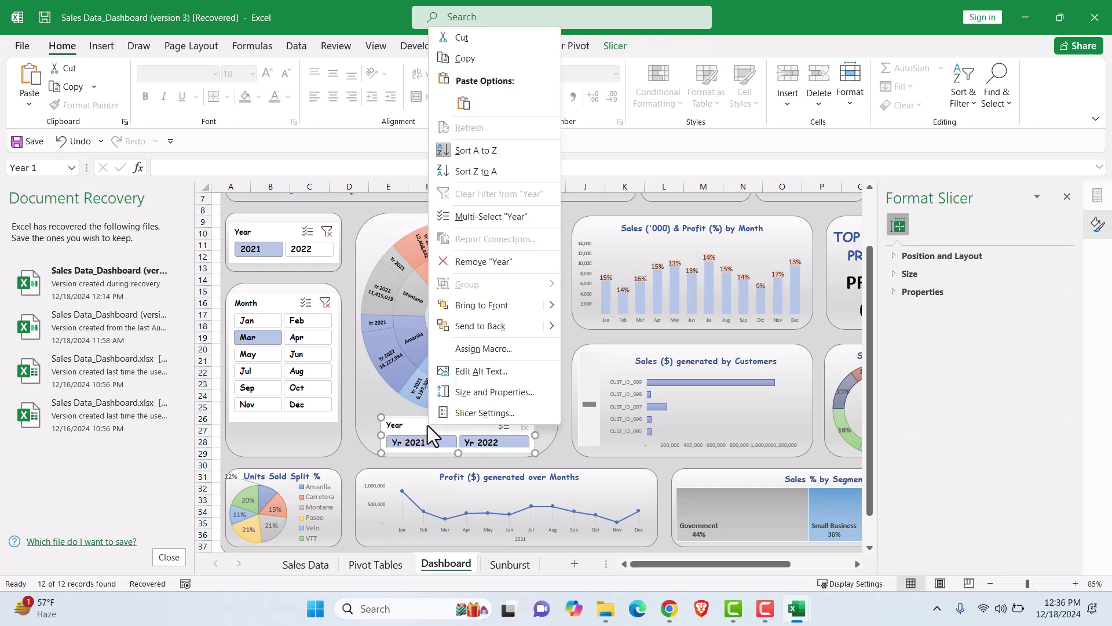
{"action": "left_click", "coordinate": [499, 411]}
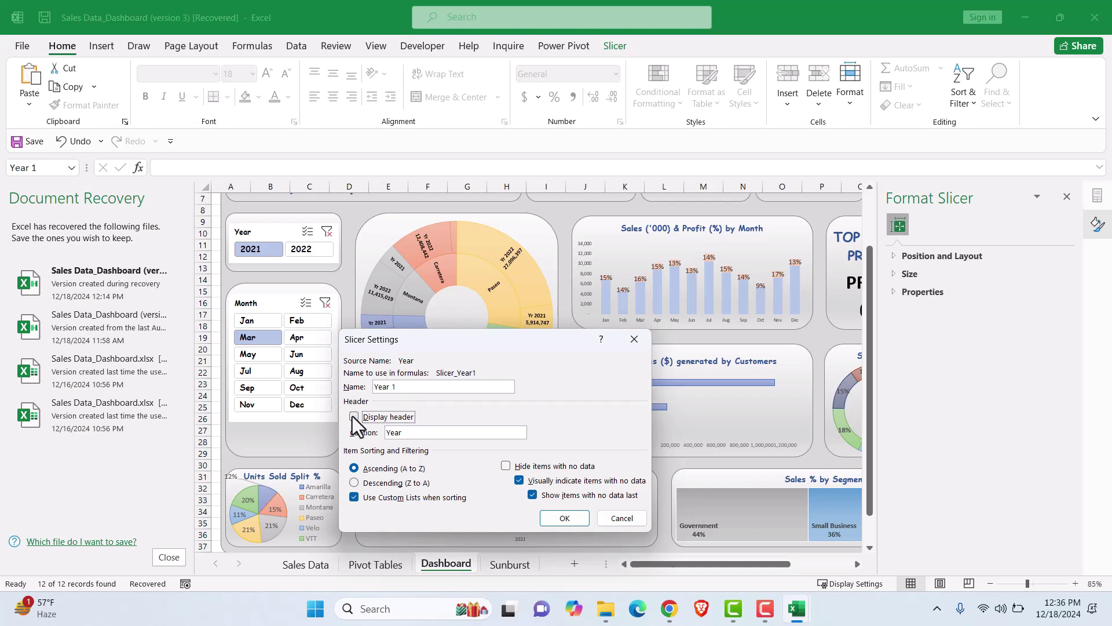
{"action": "left_click", "coordinate": [561, 517]}
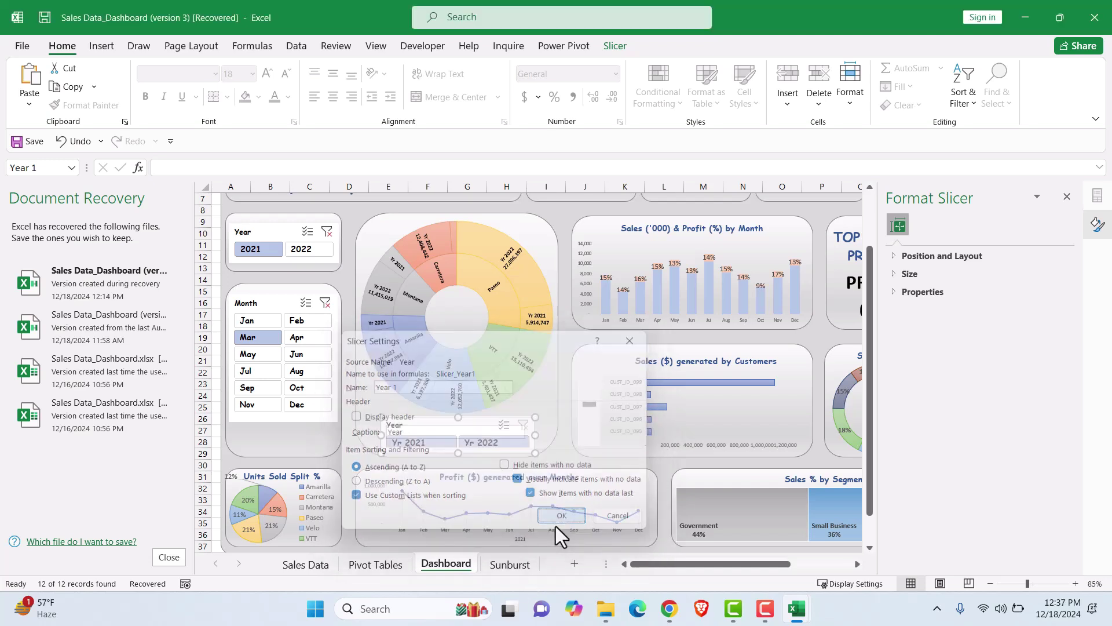
Reduce the Yr 2021/Yr 2022 slicer's height to about 0.47" and reposition it near the lower edge of the Sunburst panel
{"action": "left_click_drag", "start_coordinate": [458, 452], "coordinate": [458, 445]}
{"action": "left_click_drag", "start_coordinate": [425, 423], "coordinate": [430, 428]}
{"action": "mouse_move", "coordinate": [774, 537]}
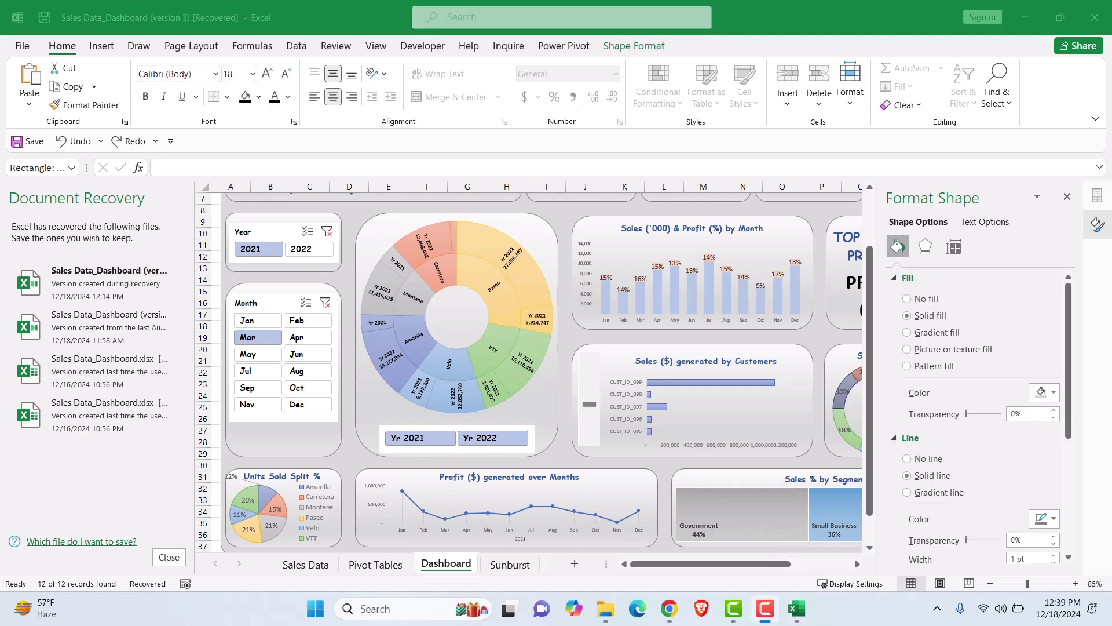
Modify the "my slicer" style so its Whole Slicer element has a light gray background fill, and deselect the slicer
{"action": "left_click", "coordinate": [359, 459]}
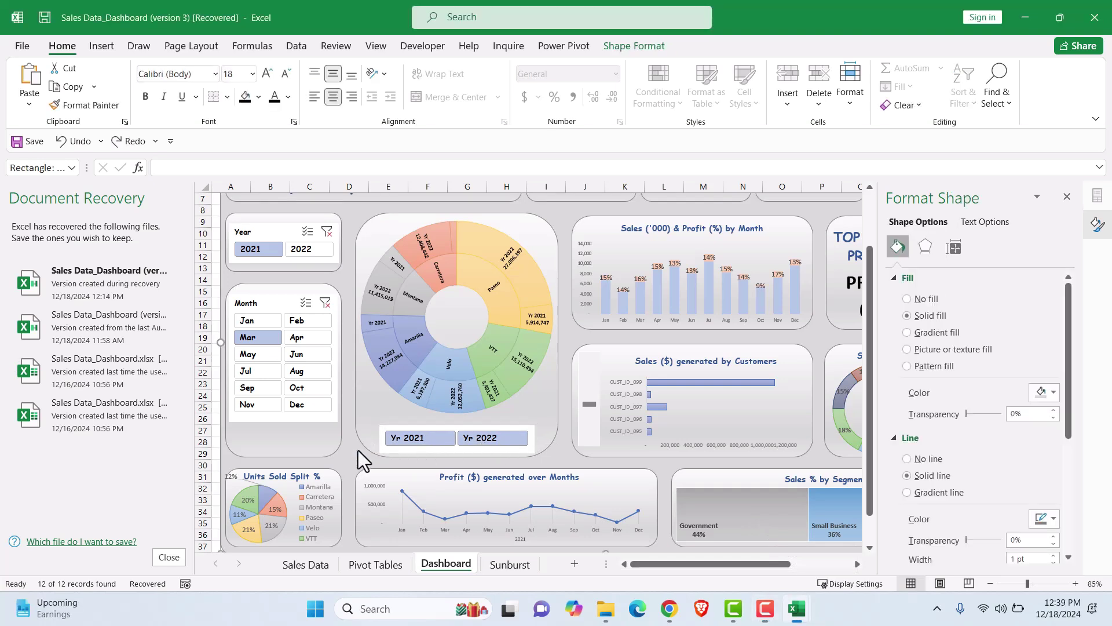
{"action": "left_click", "coordinate": [380, 425]}
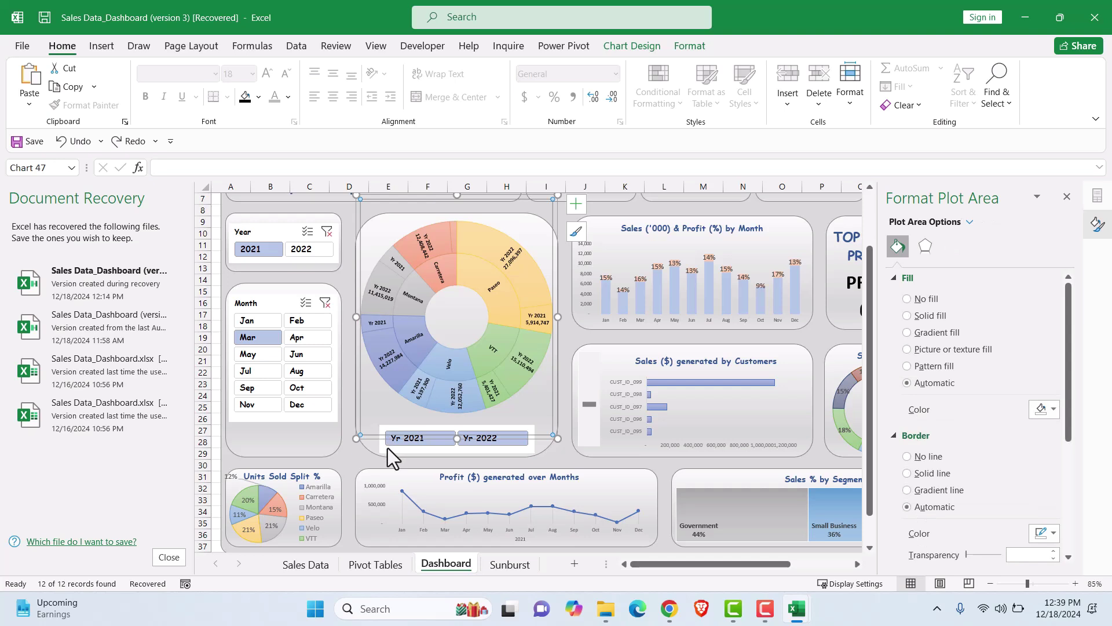
{"action": "left_click", "coordinate": [387, 451]}
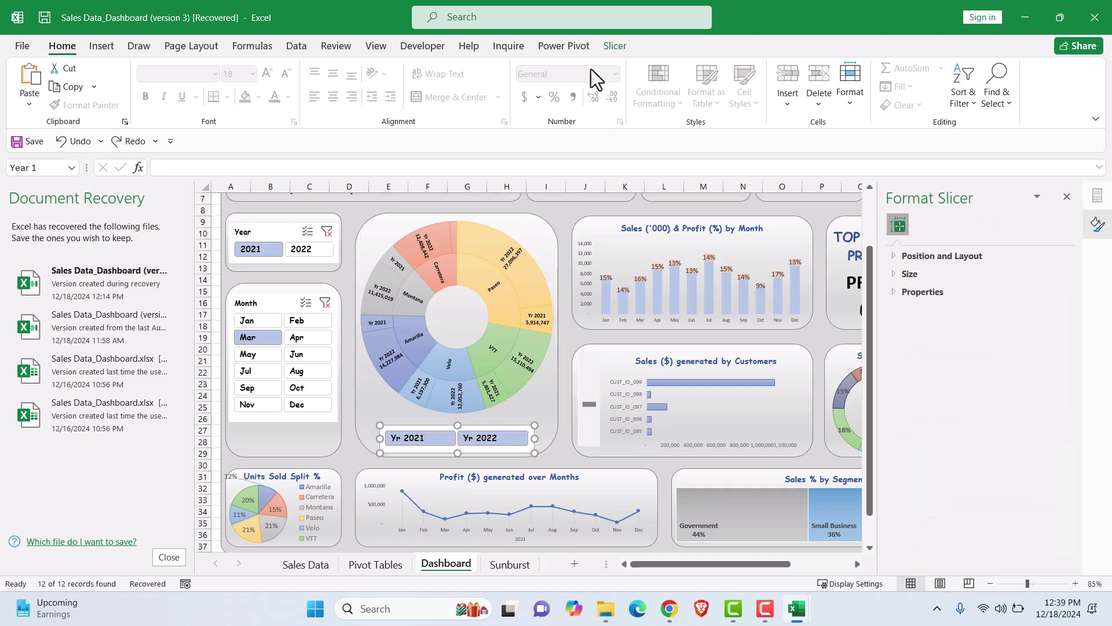
{"action": "left_click", "coordinate": [606, 44]}
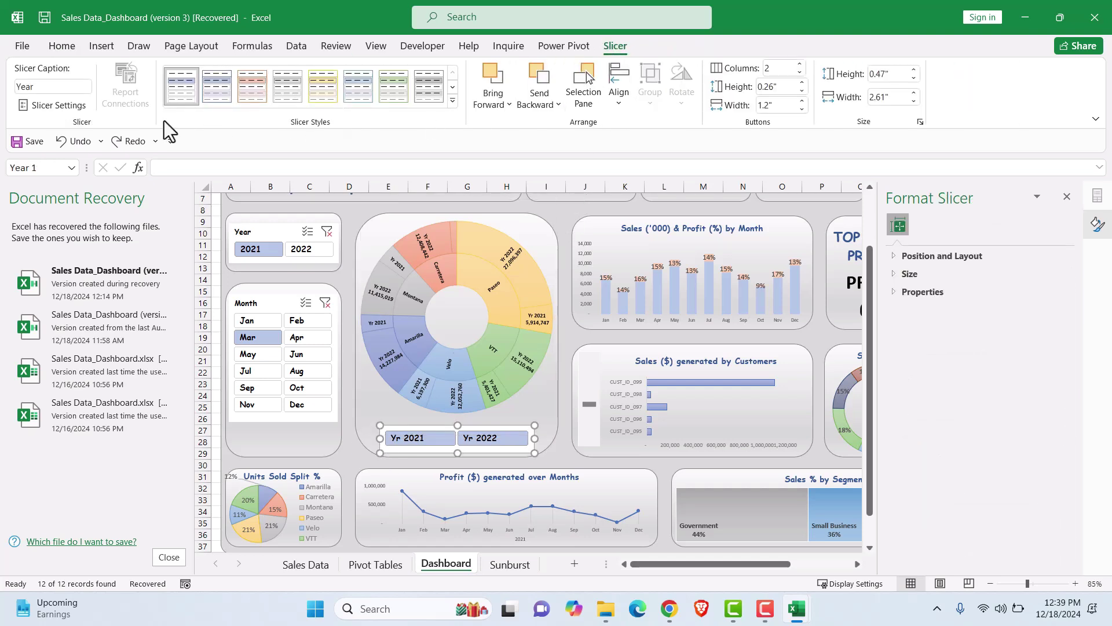
{"action": "right_click", "coordinate": [179, 94]}
{"action": "left_click", "coordinate": [195, 102]}
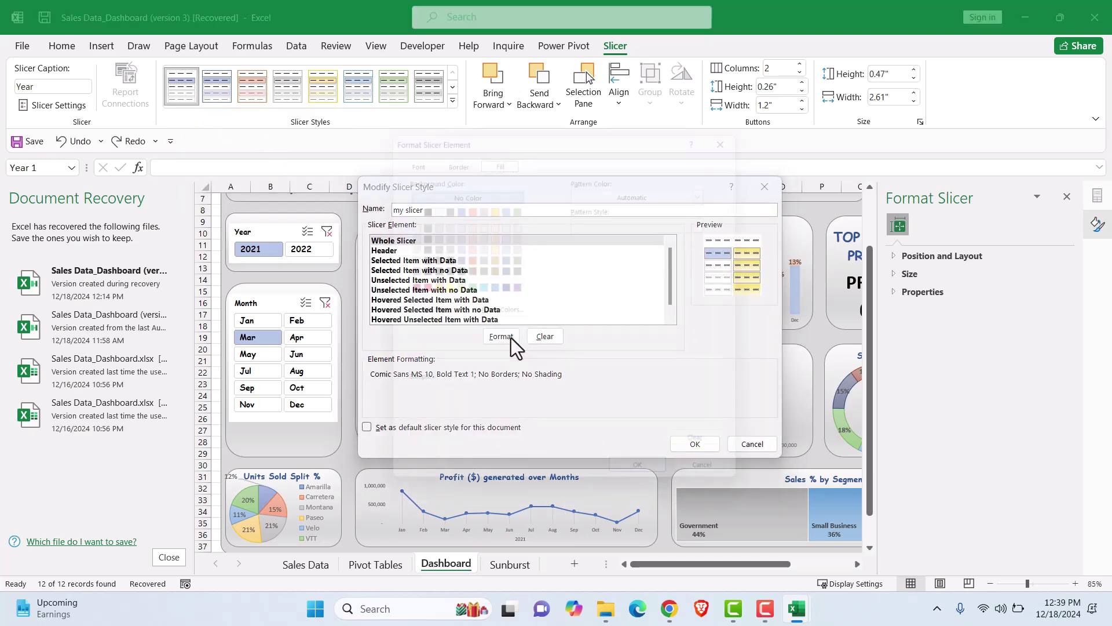
{"action": "left_click", "coordinate": [511, 338]}
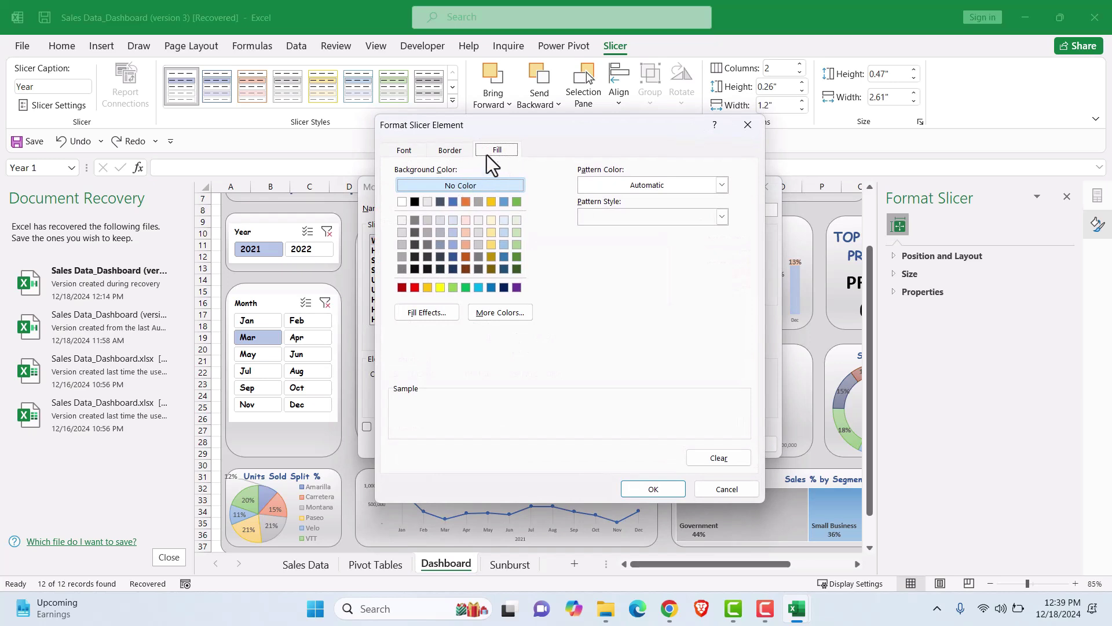
{"action": "left_click", "coordinate": [429, 202]}
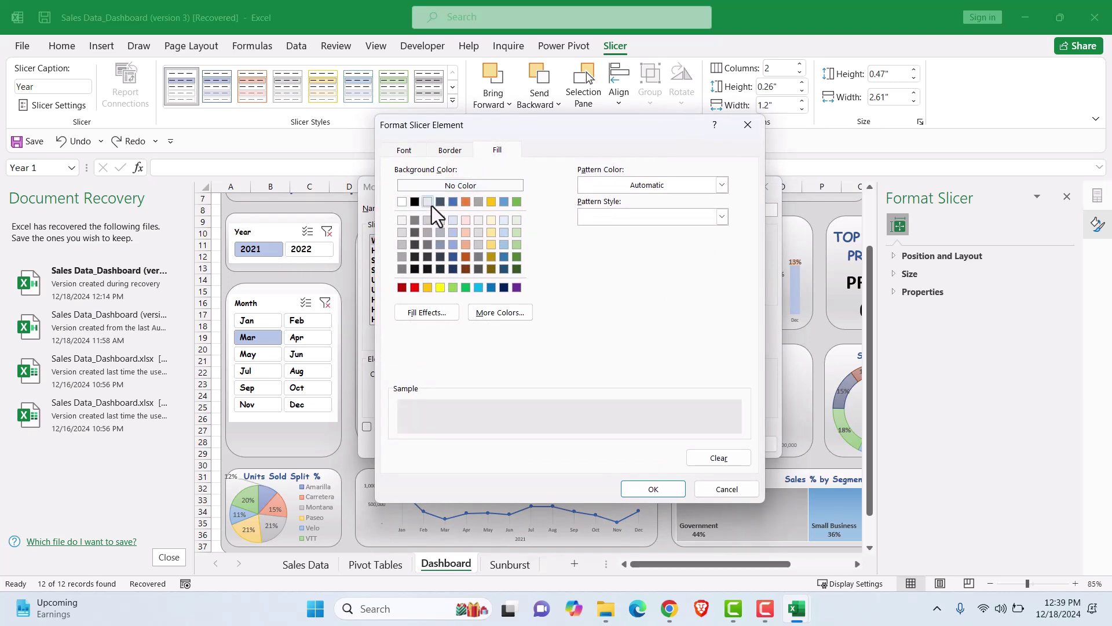
{"action": "left_click", "coordinate": [646, 487]}
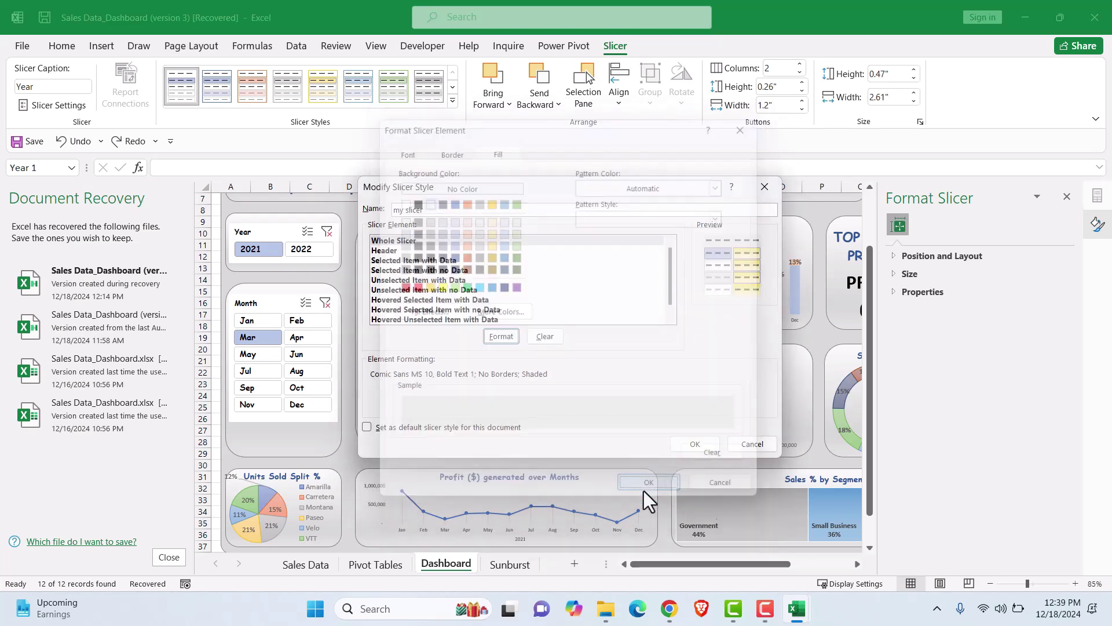
{"action": "left_click", "coordinate": [694, 443]}
{"action": "left_click", "coordinate": [294, 456]}
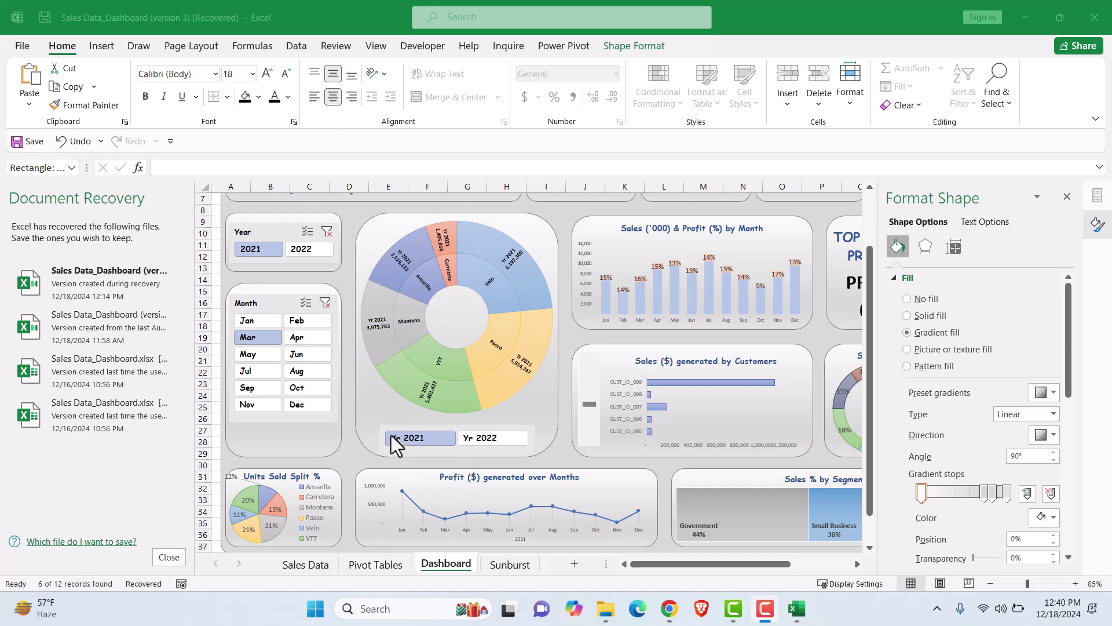
Test the year slicer beneath the Sunburst chart by switching between Yr 2022 and Yr 2021, ending on Yr 2022
{"action": "left_click", "coordinate": [479, 442]}
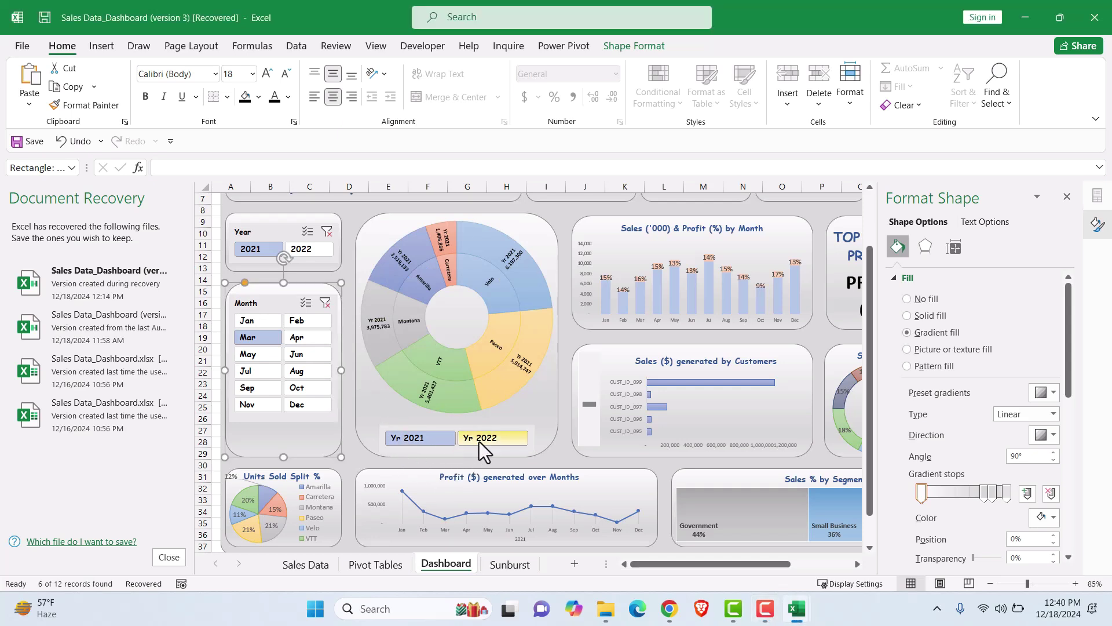
{"action": "left_click", "coordinate": [479, 441]}
{"action": "left_click", "coordinate": [426, 442]}
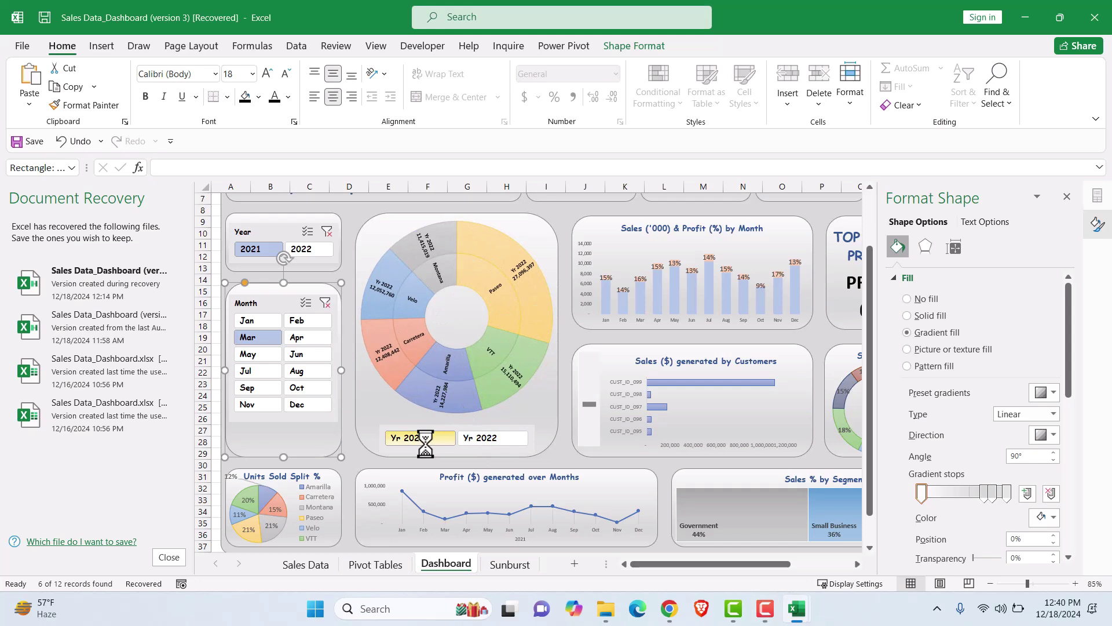
{"action": "left_click", "coordinate": [499, 439]}
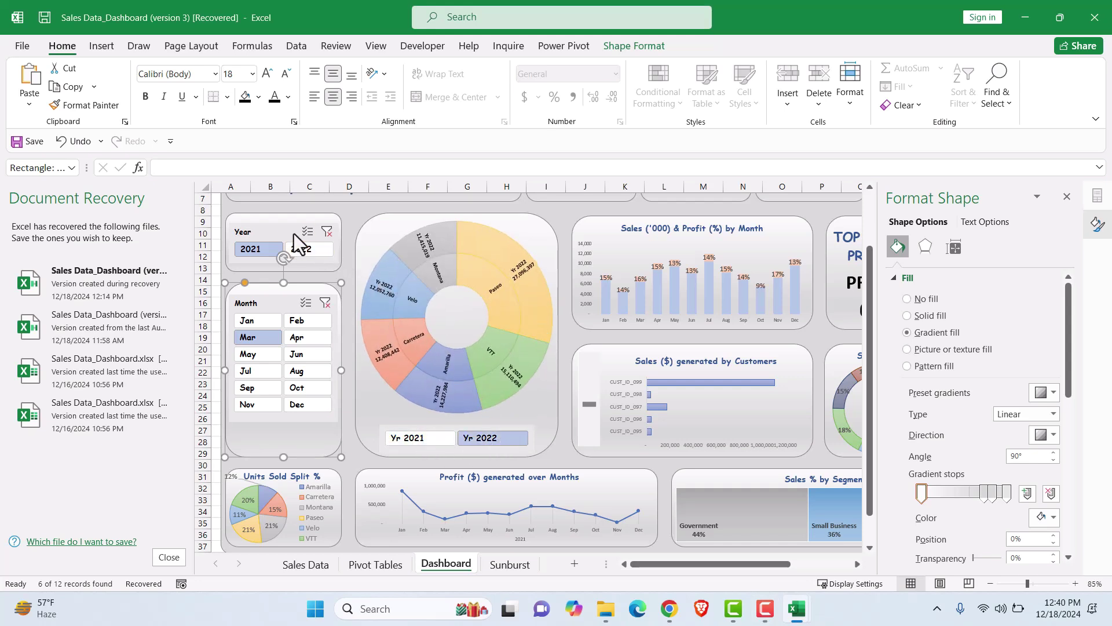
Select the dashboard's background rectangle, look over the dashboard and close the Format Shape pane
{"action": "left_click", "coordinate": [350, 213]}
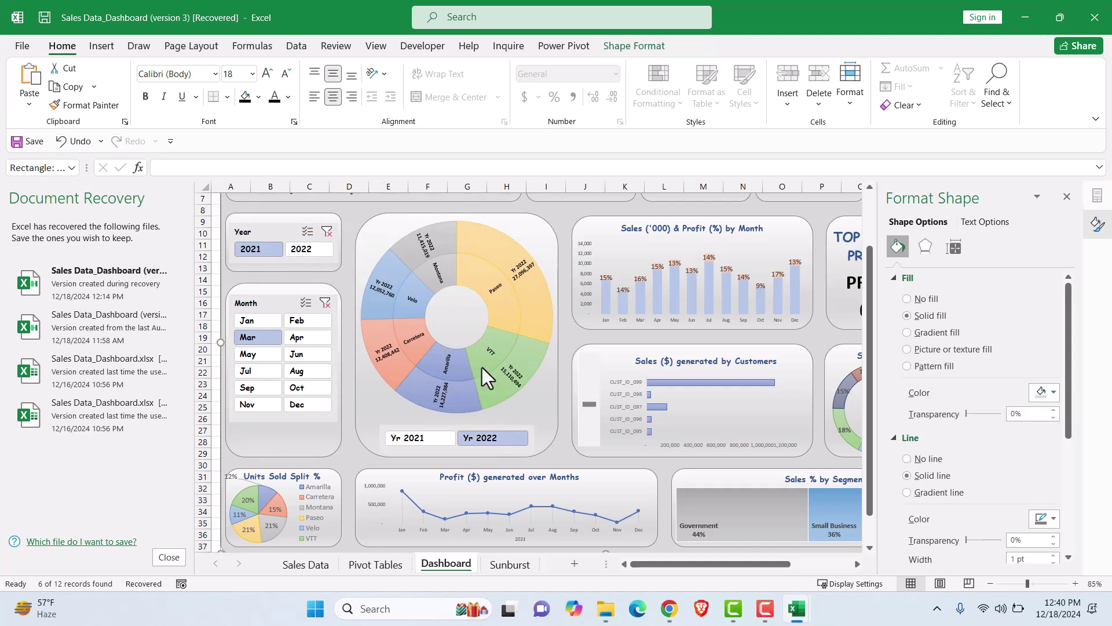
{"action": "scroll", "coordinate": [482, 368], "scroll_direction": "up", "scroll_amount": 2}
{"action": "scroll", "coordinate": [579, 382], "scroll_direction": "down", "scroll_amount": 2}
{"action": "left_click", "coordinate": [1066, 199]}
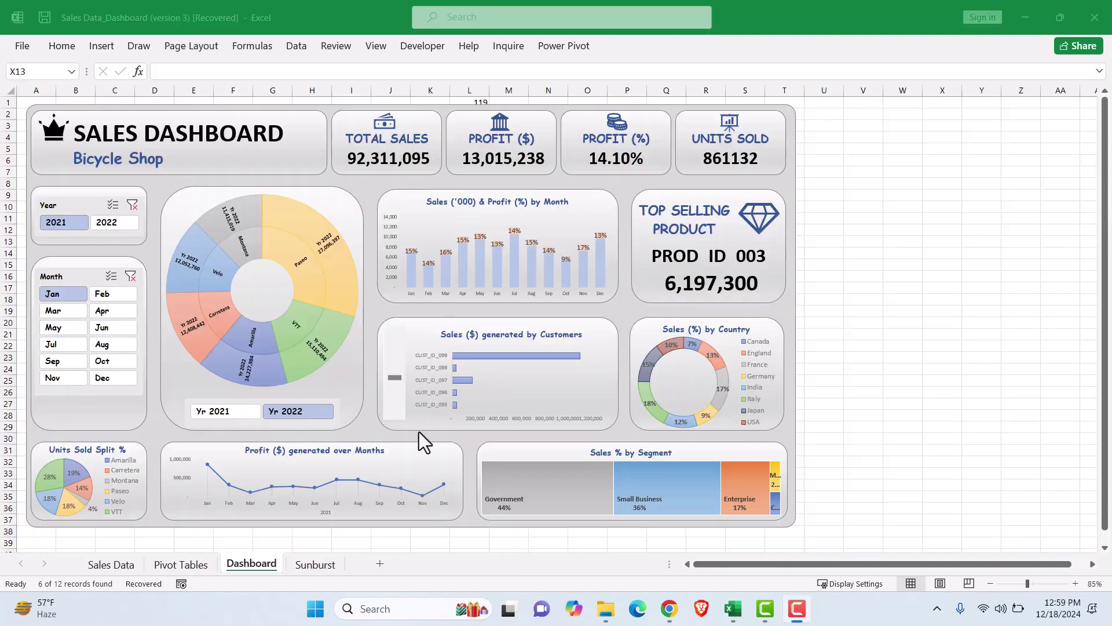
Cycle the Sunburst chart's slicer through Yr 2021 and Yr 2022, leaving the chart filtered to Yr 2021
{"action": "left_click", "coordinate": [224, 413]}
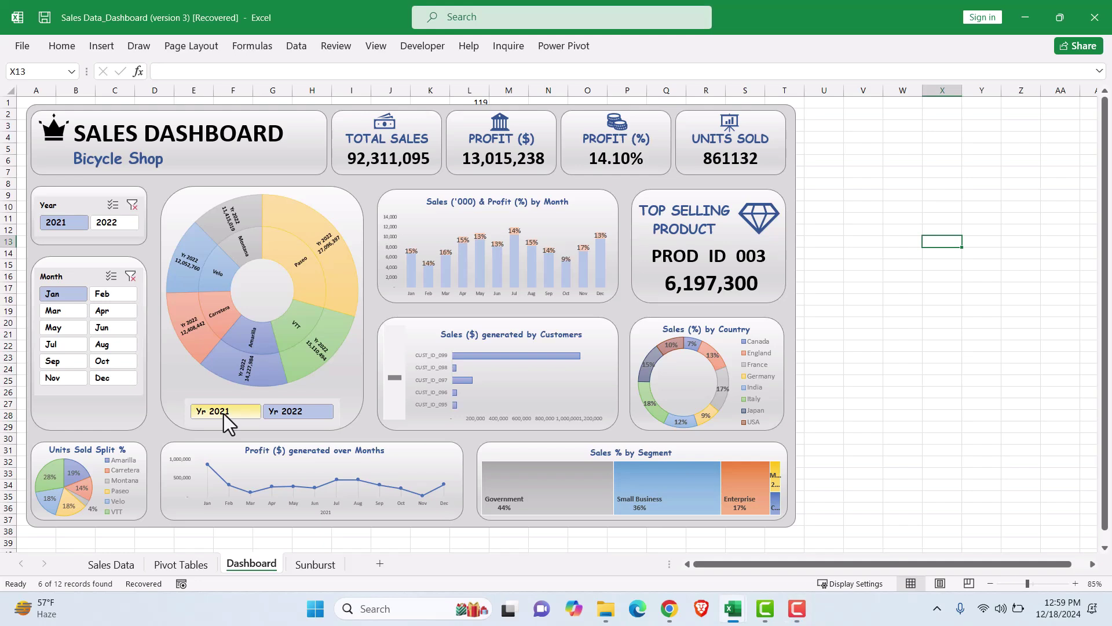
{"action": "left_click", "coordinate": [276, 409]}
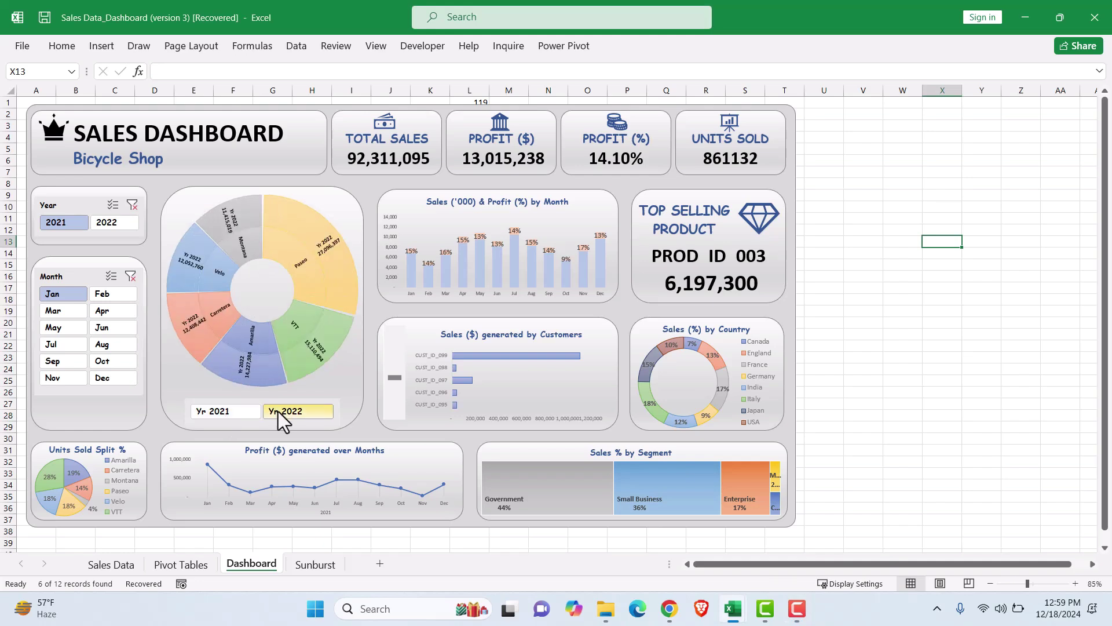
{"action": "left_click", "coordinate": [250, 415]}
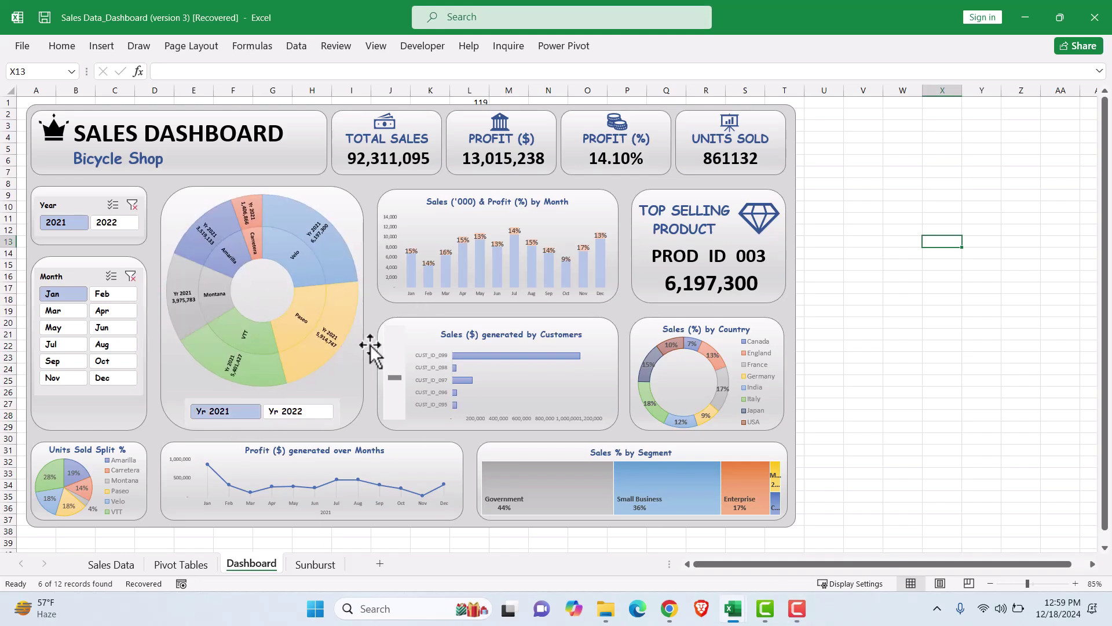